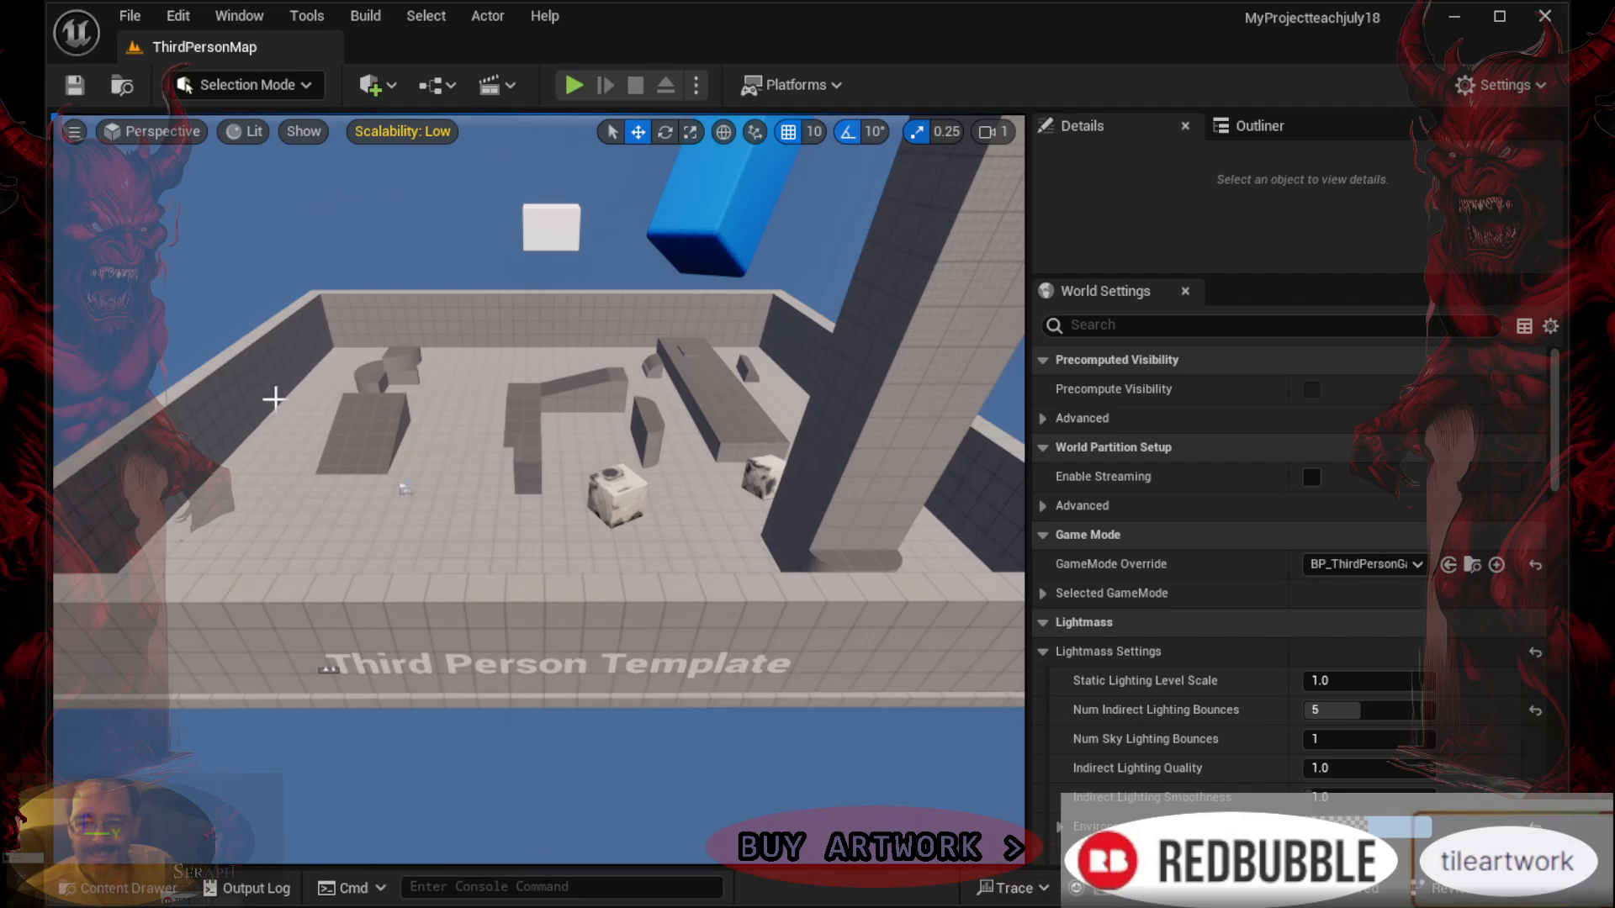
Select a side wall of the level and try to dock the Details panel over the level viewport
{"action": "left_click", "coordinate": [276, 399]}
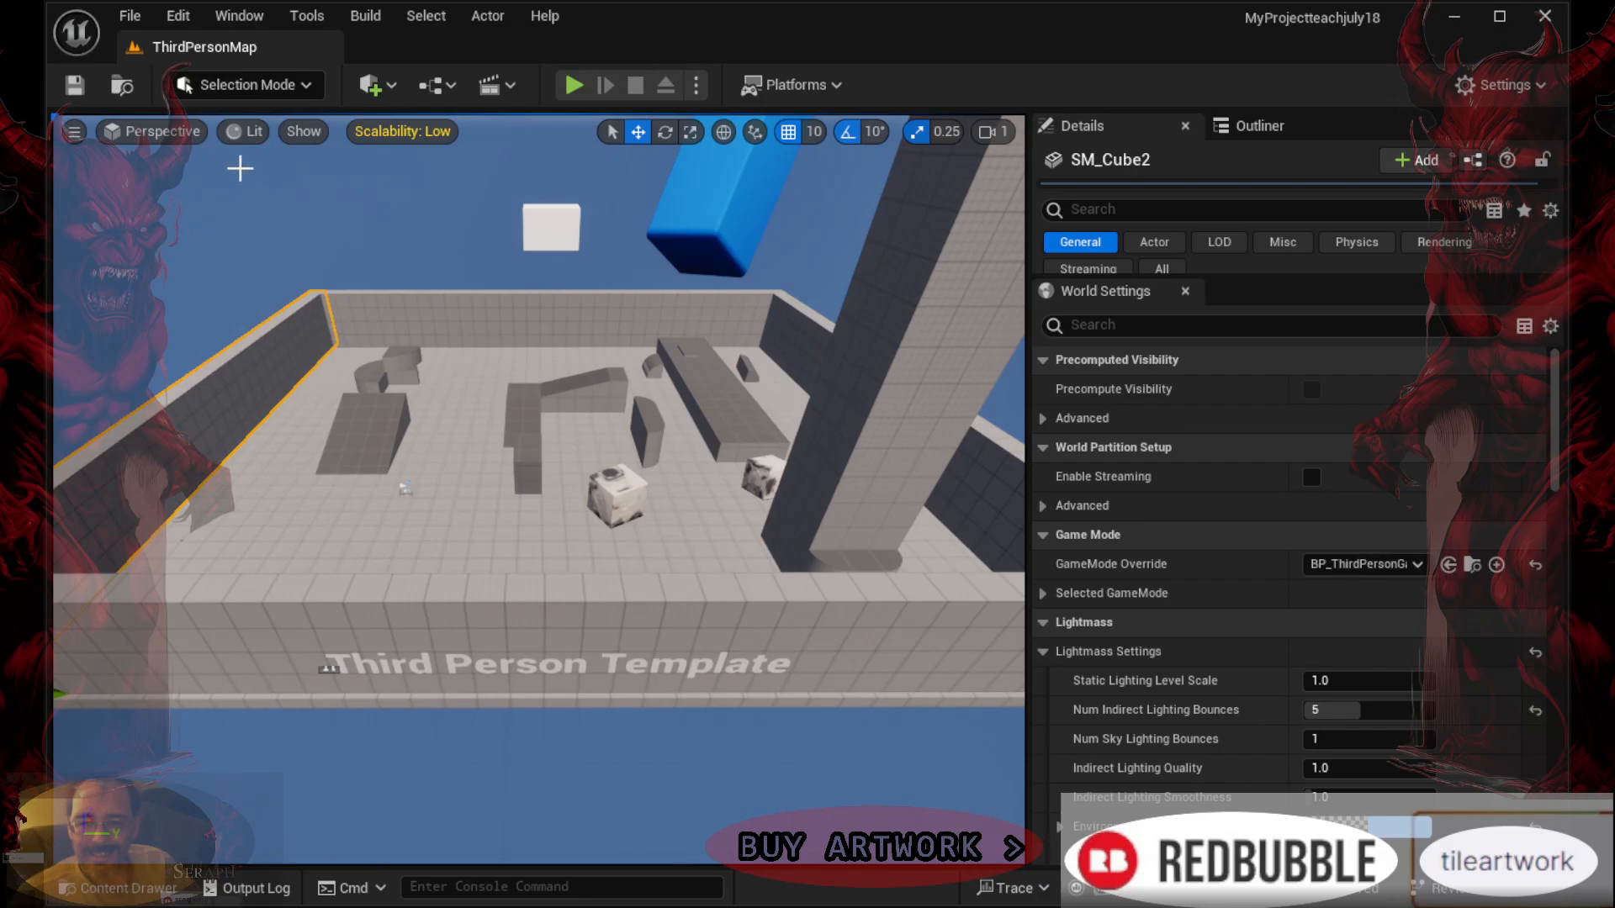
{"action": "left_click", "coordinate": [239, 18]}
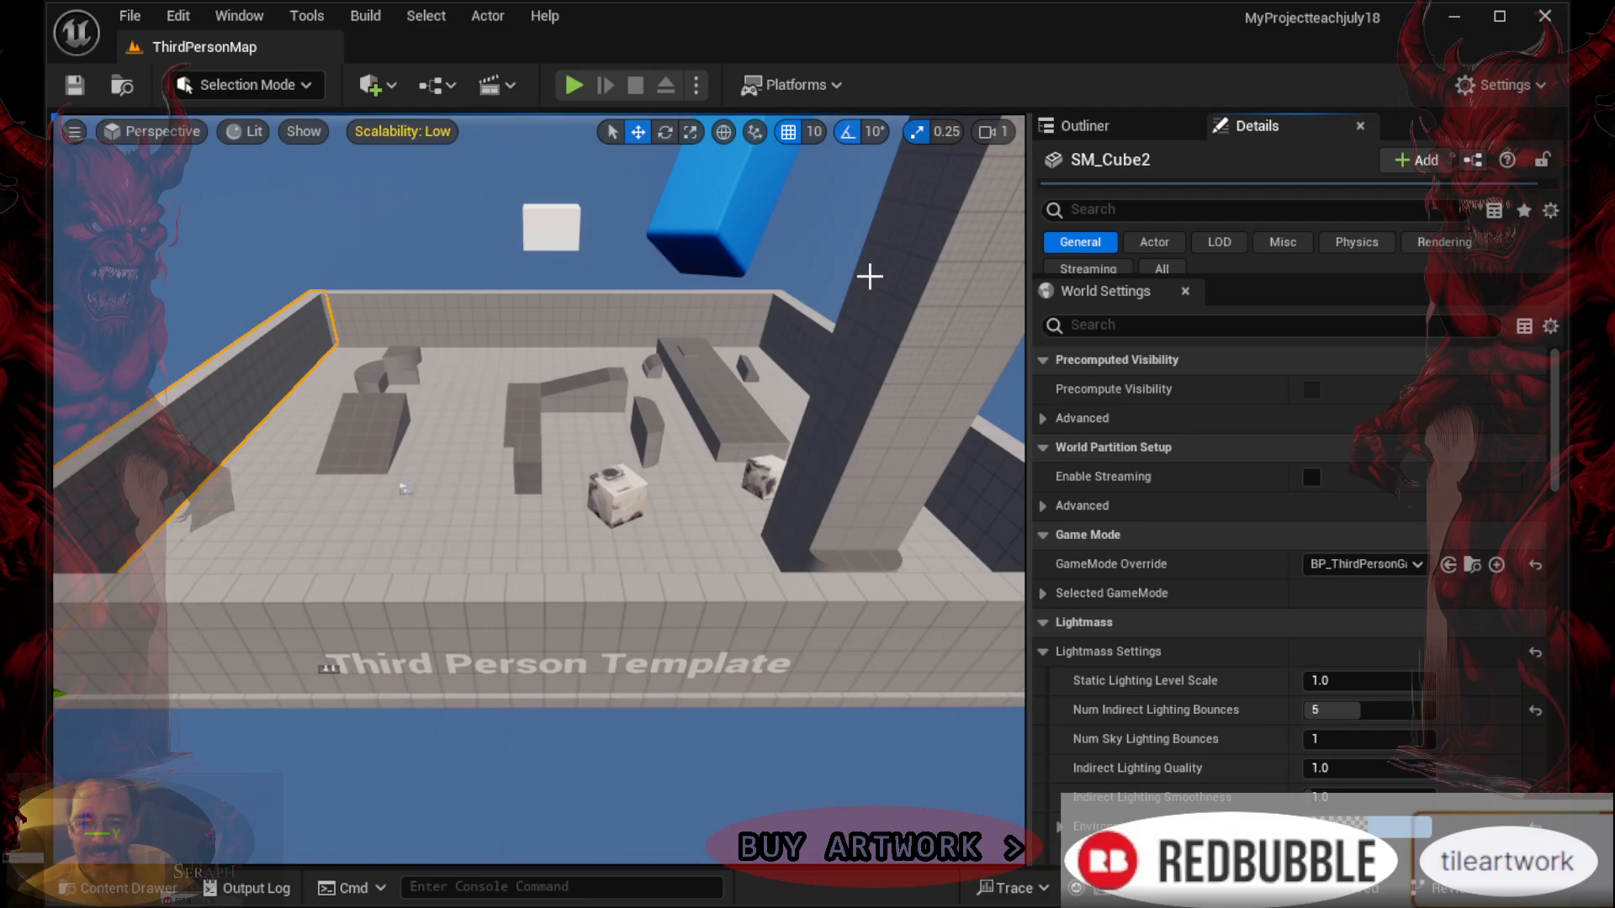
{"action": "left_click_drag", "start_coordinate": [1273, 120], "coordinate": [741, 227]}
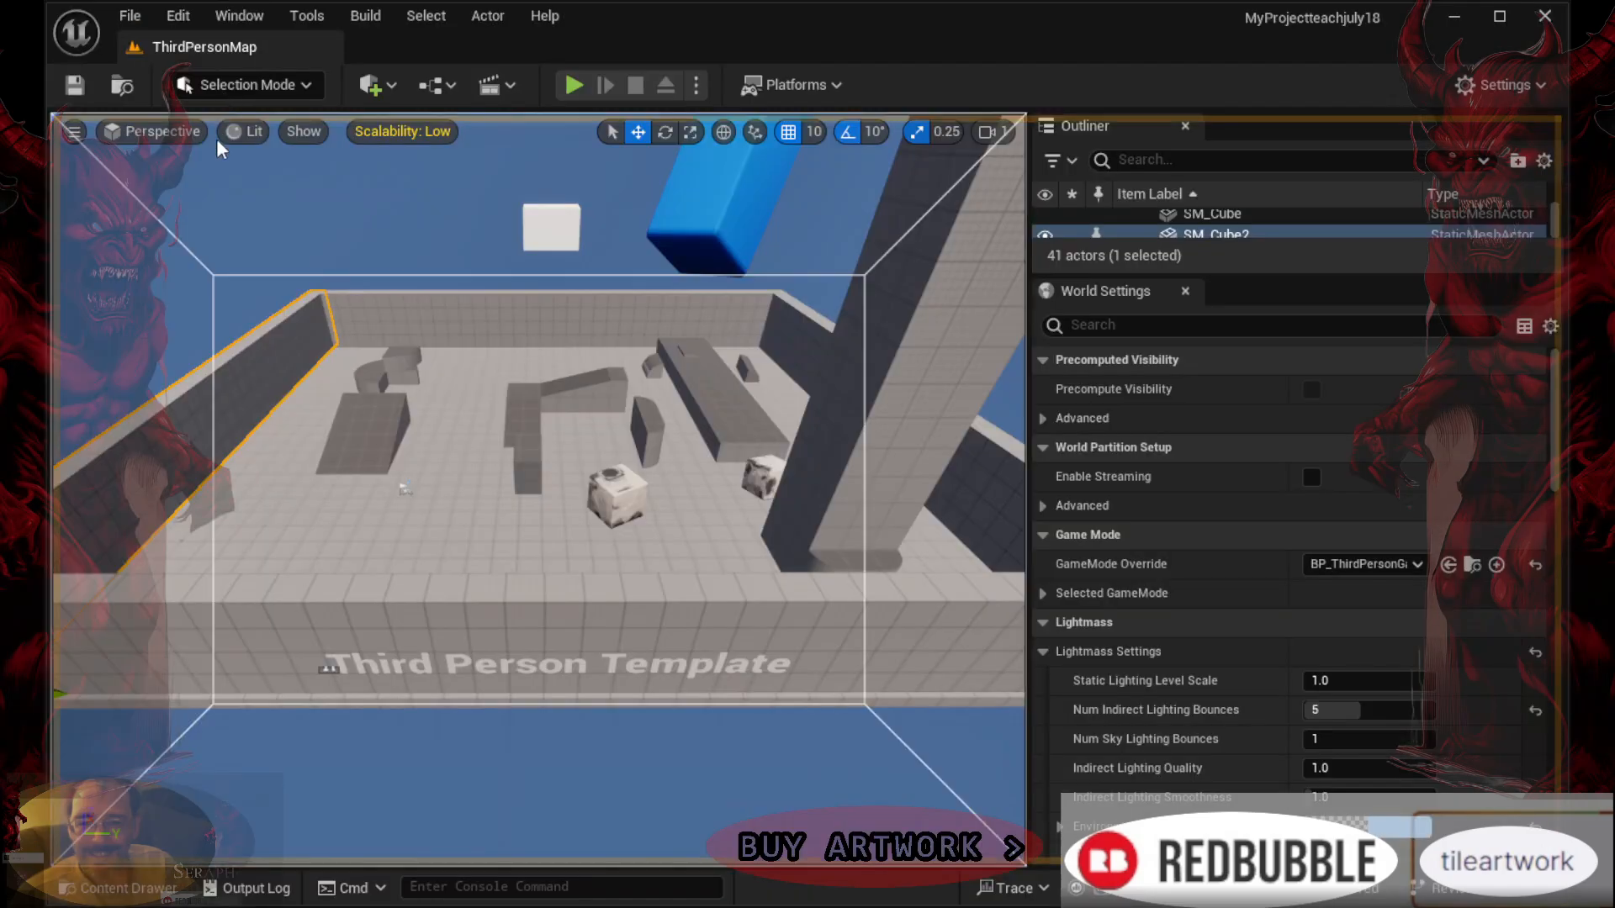
{"action": "left_click_drag", "start_coordinate": [213, 139], "coordinate": [212, 160]}
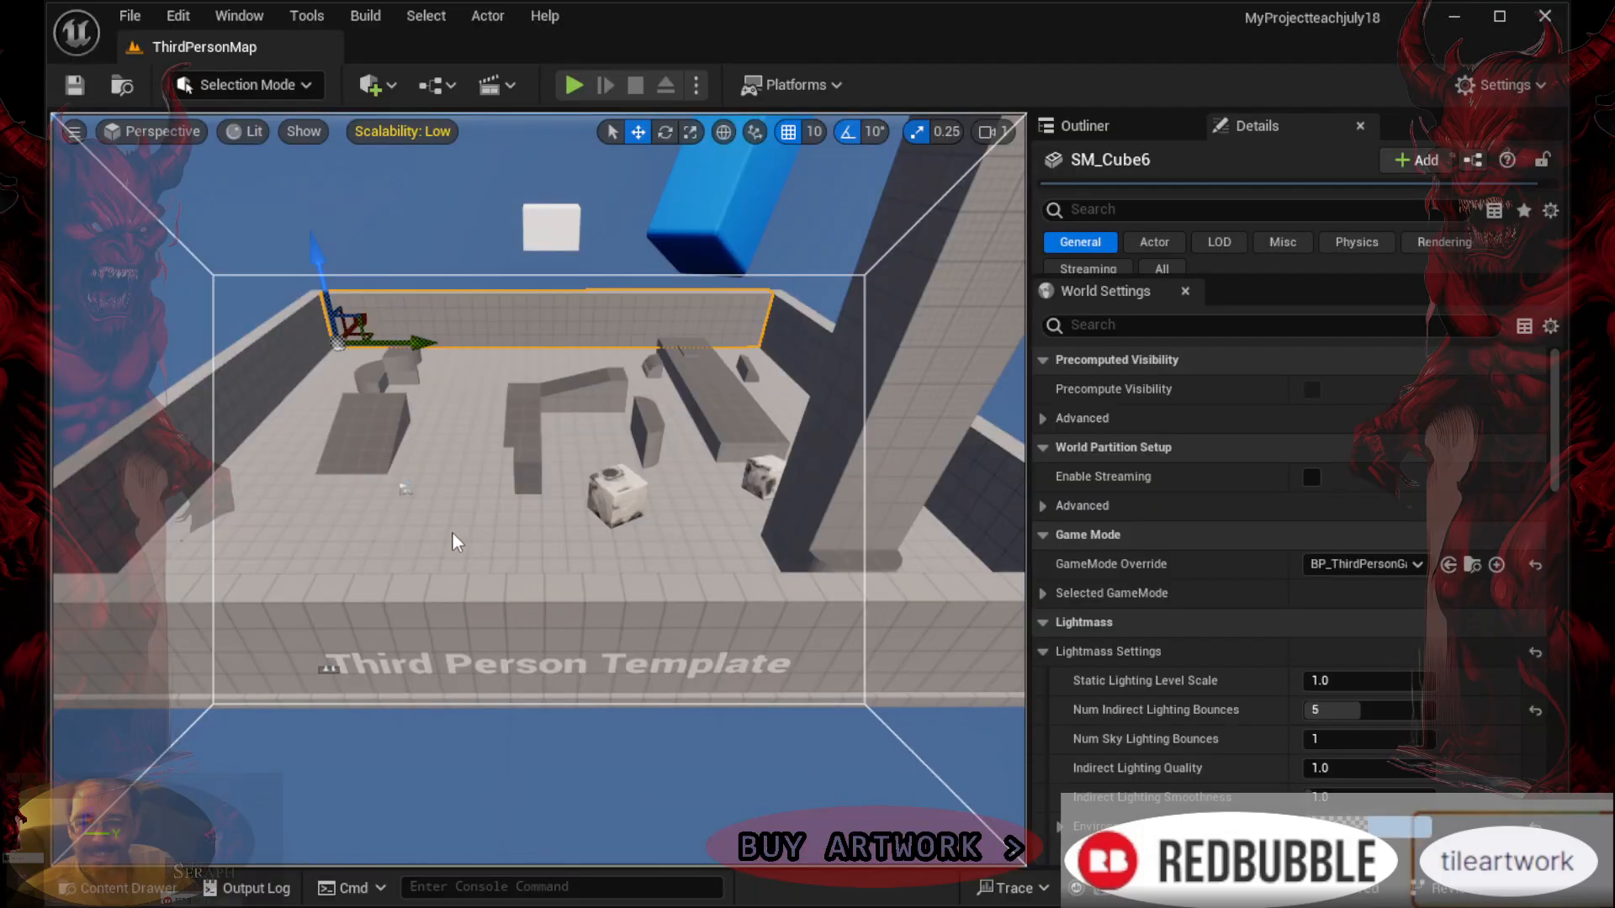
Clear the wall selection, play the level in the editor viewport and stop the play session
{"action": "left_click", "coordinate": [240, 17]}
{"action": "key", "text": "Escape"}
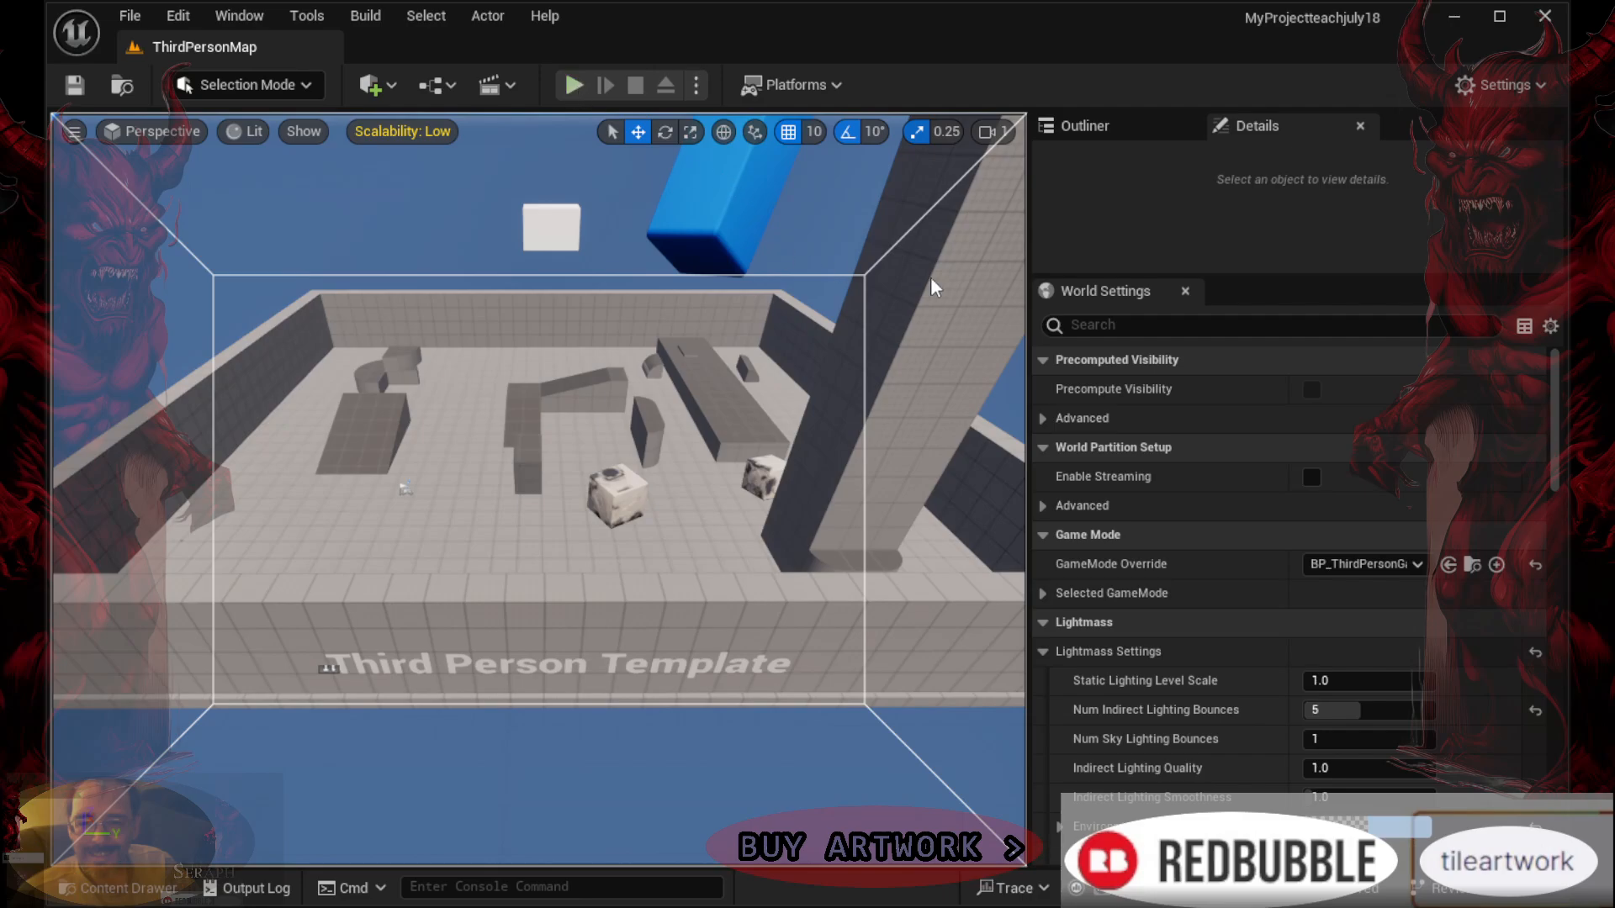
{"action": "key", "text": "alt+p"}
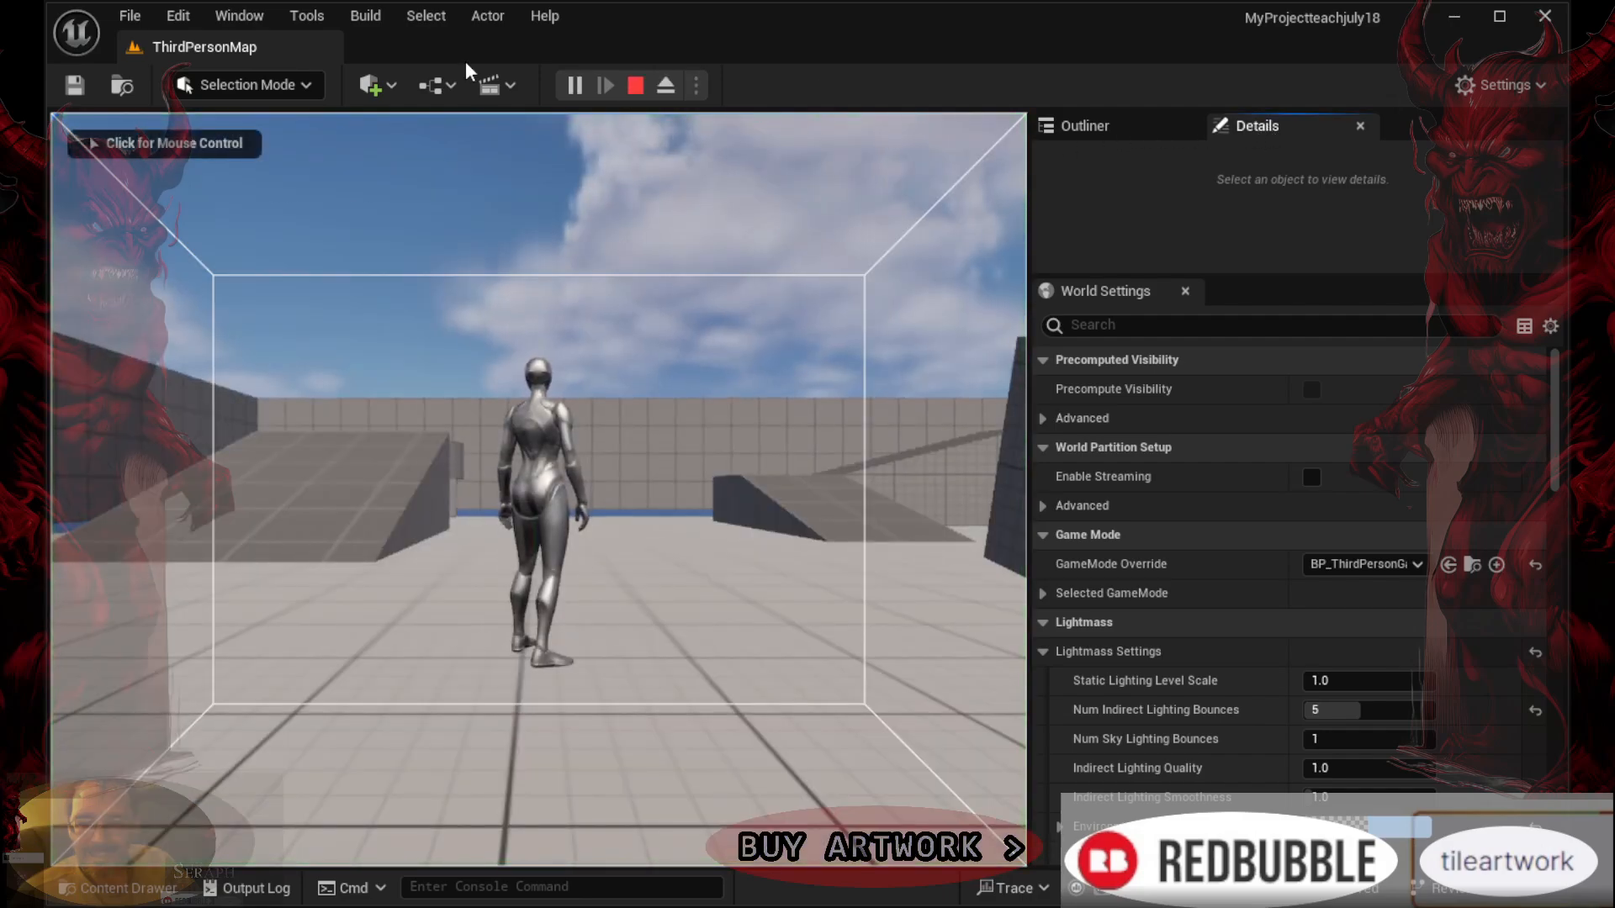
{"action": "key", "text": "Escape"}
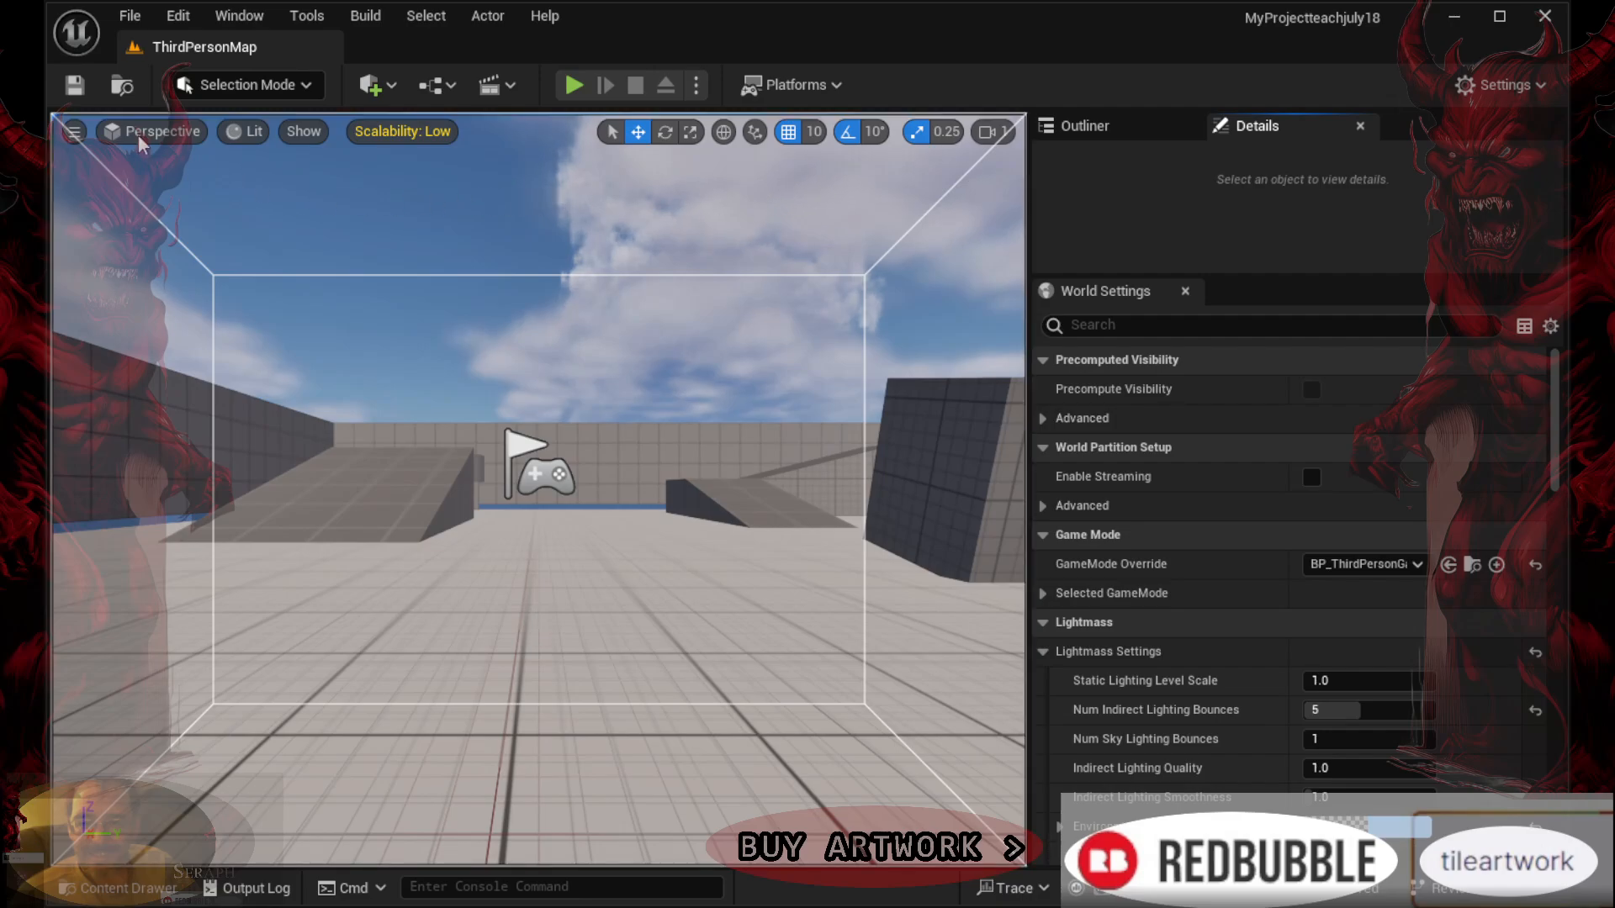
Open the World Settings panel for the ThirdPersonMap level
{"action": "left_click", "coordinate": [175, 91]}
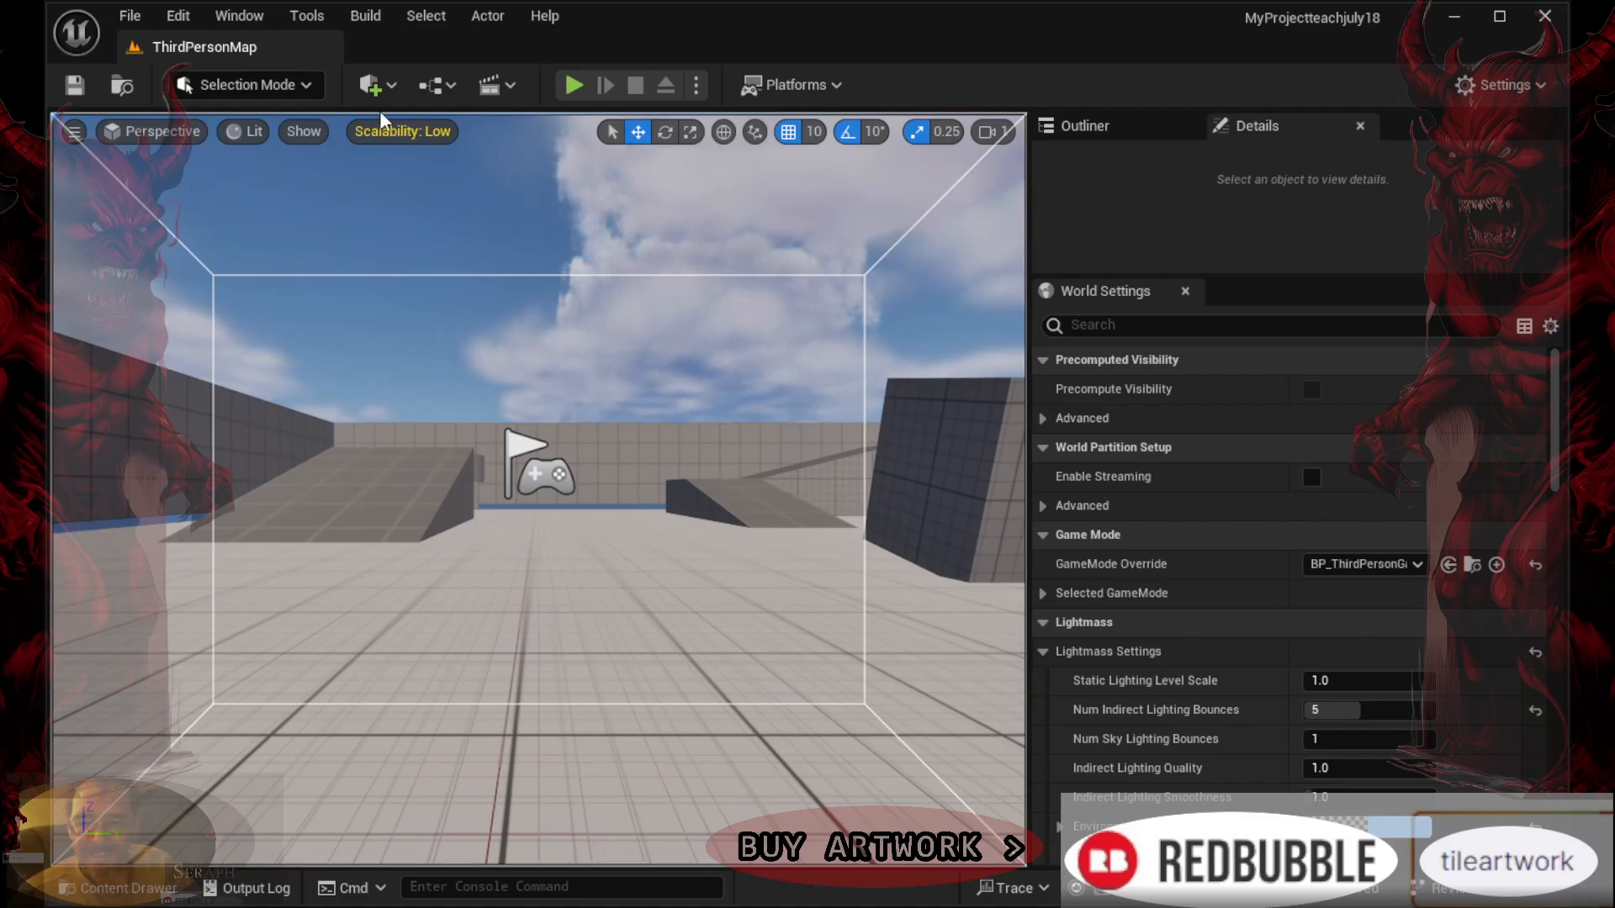
{"action": "left_click", "coordinate": [240, 16]}
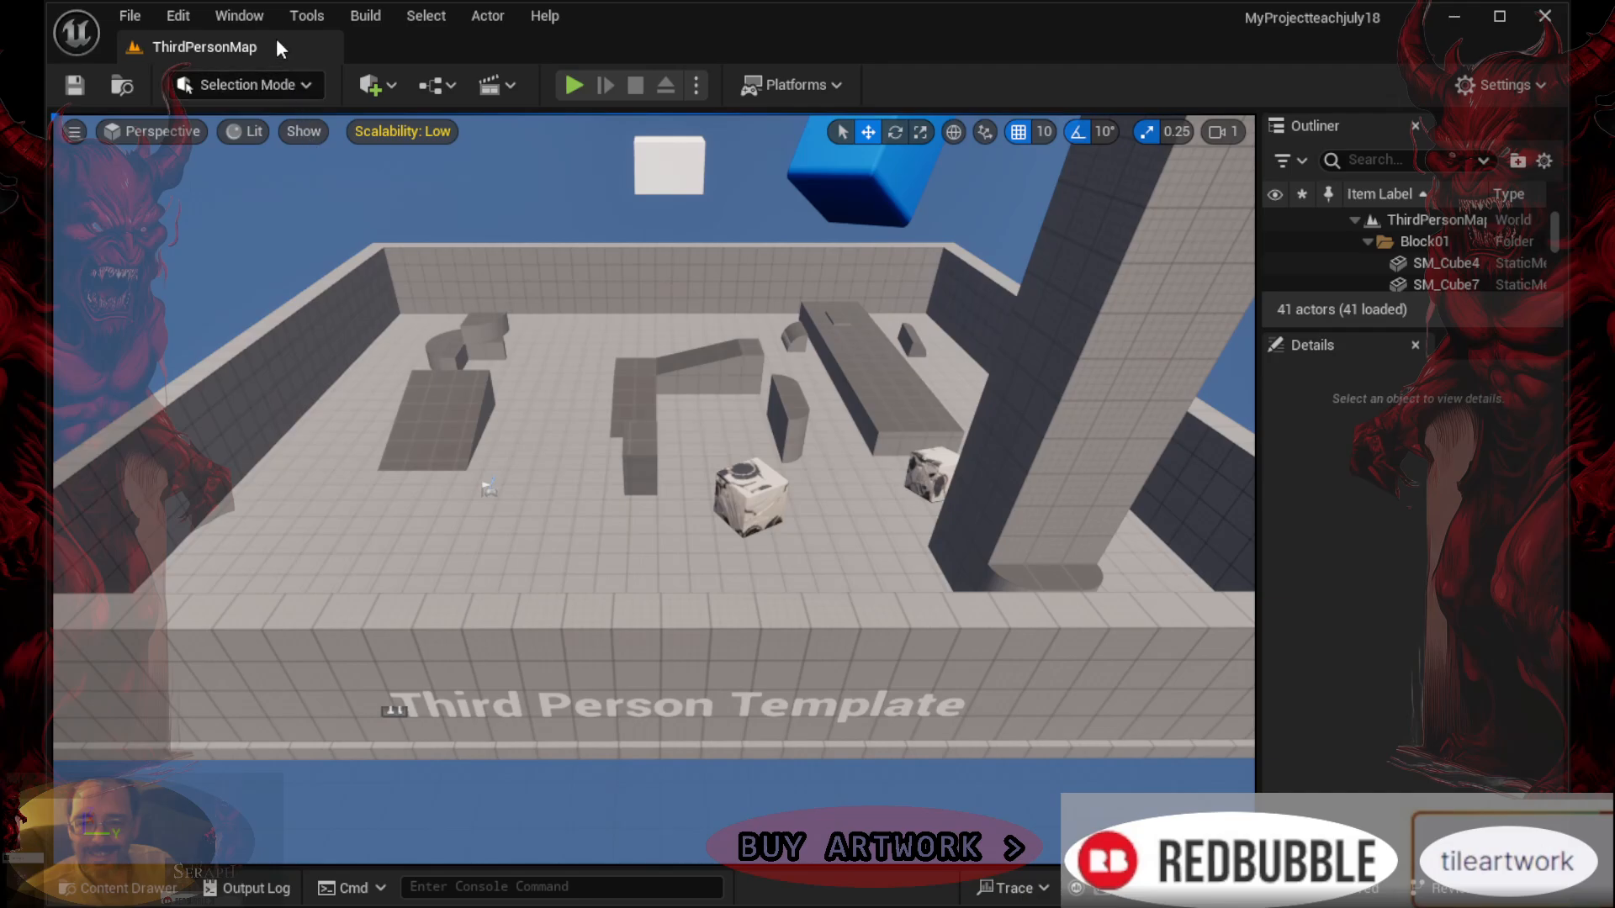
{"action": "left_click", "coordinate": [252, 14]}
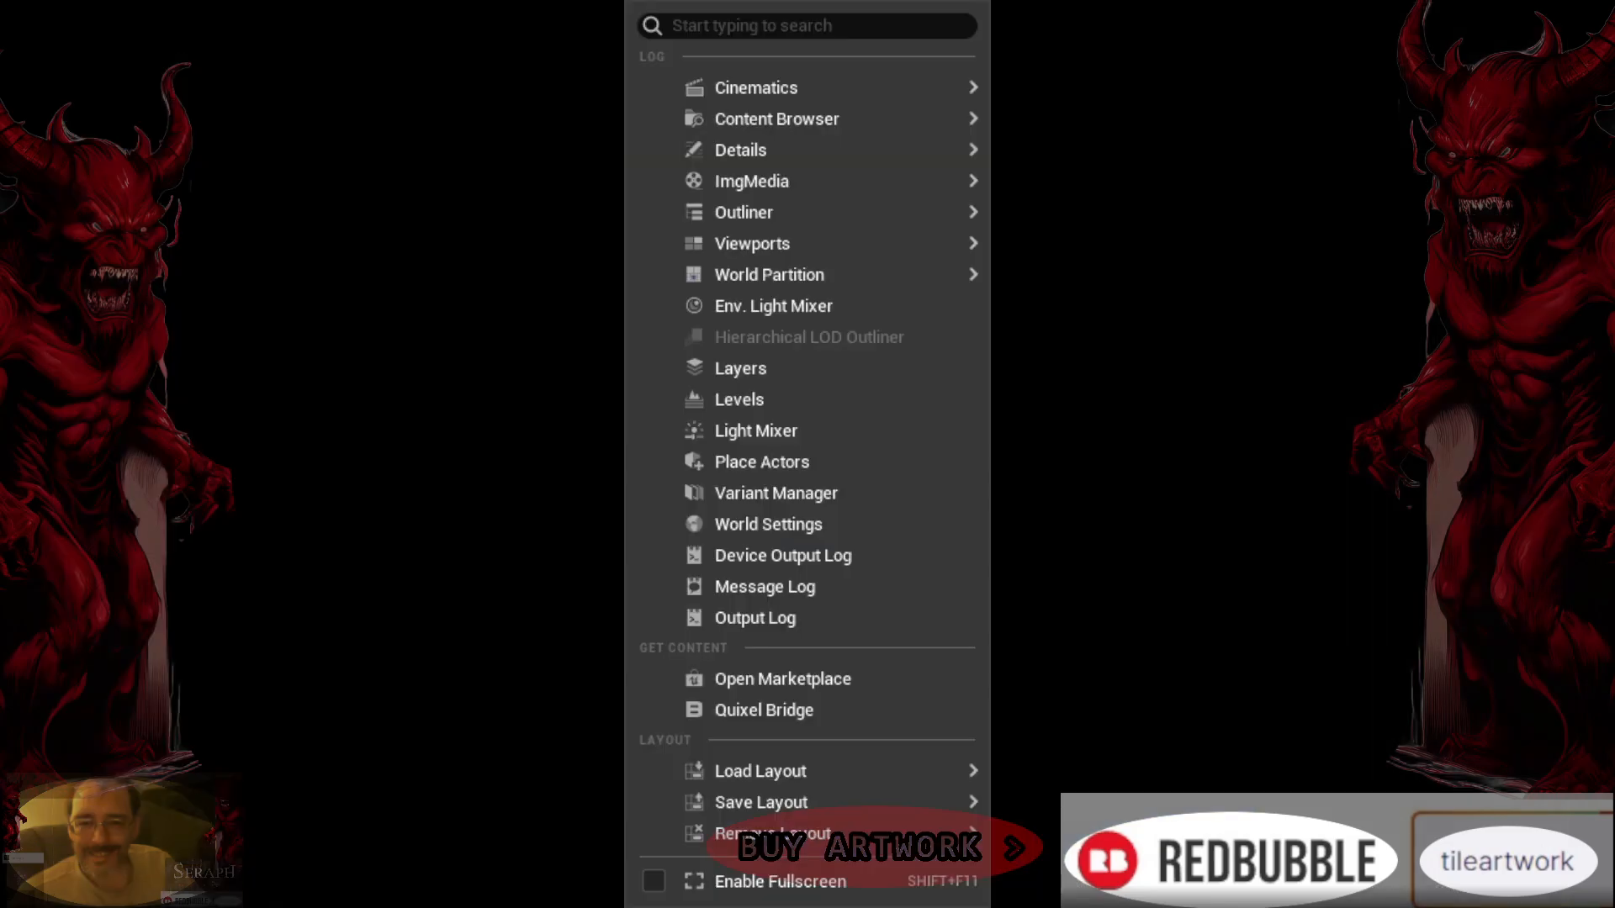
{"action": "left_click", "coordinate": [242, 15]}
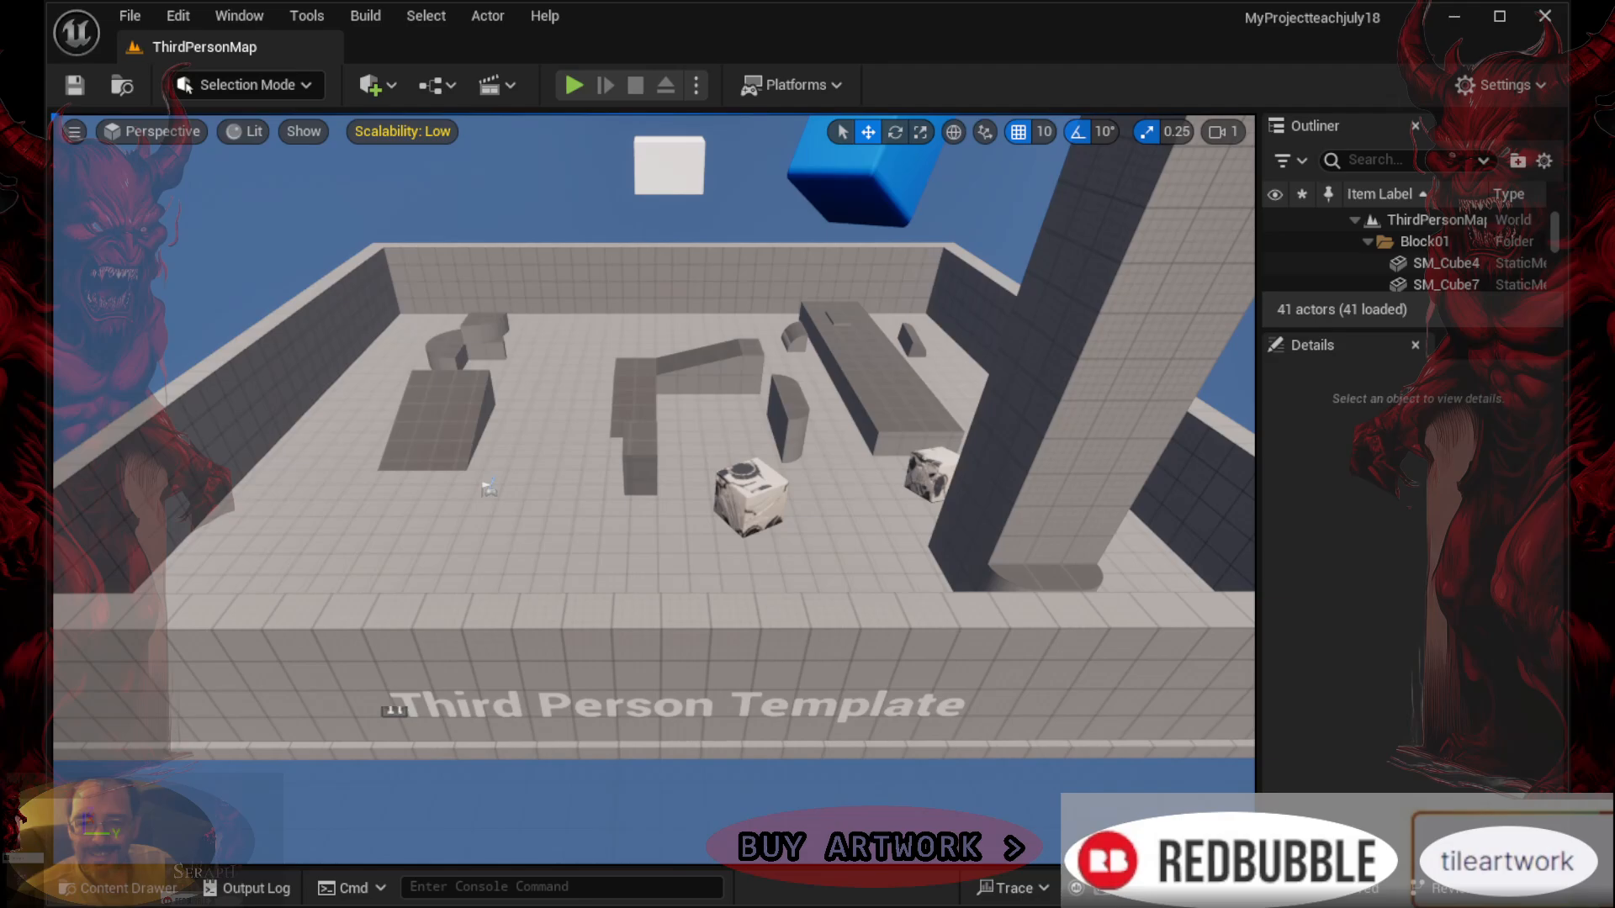
{"action": "left_click", "coordinate": [238, 15]}
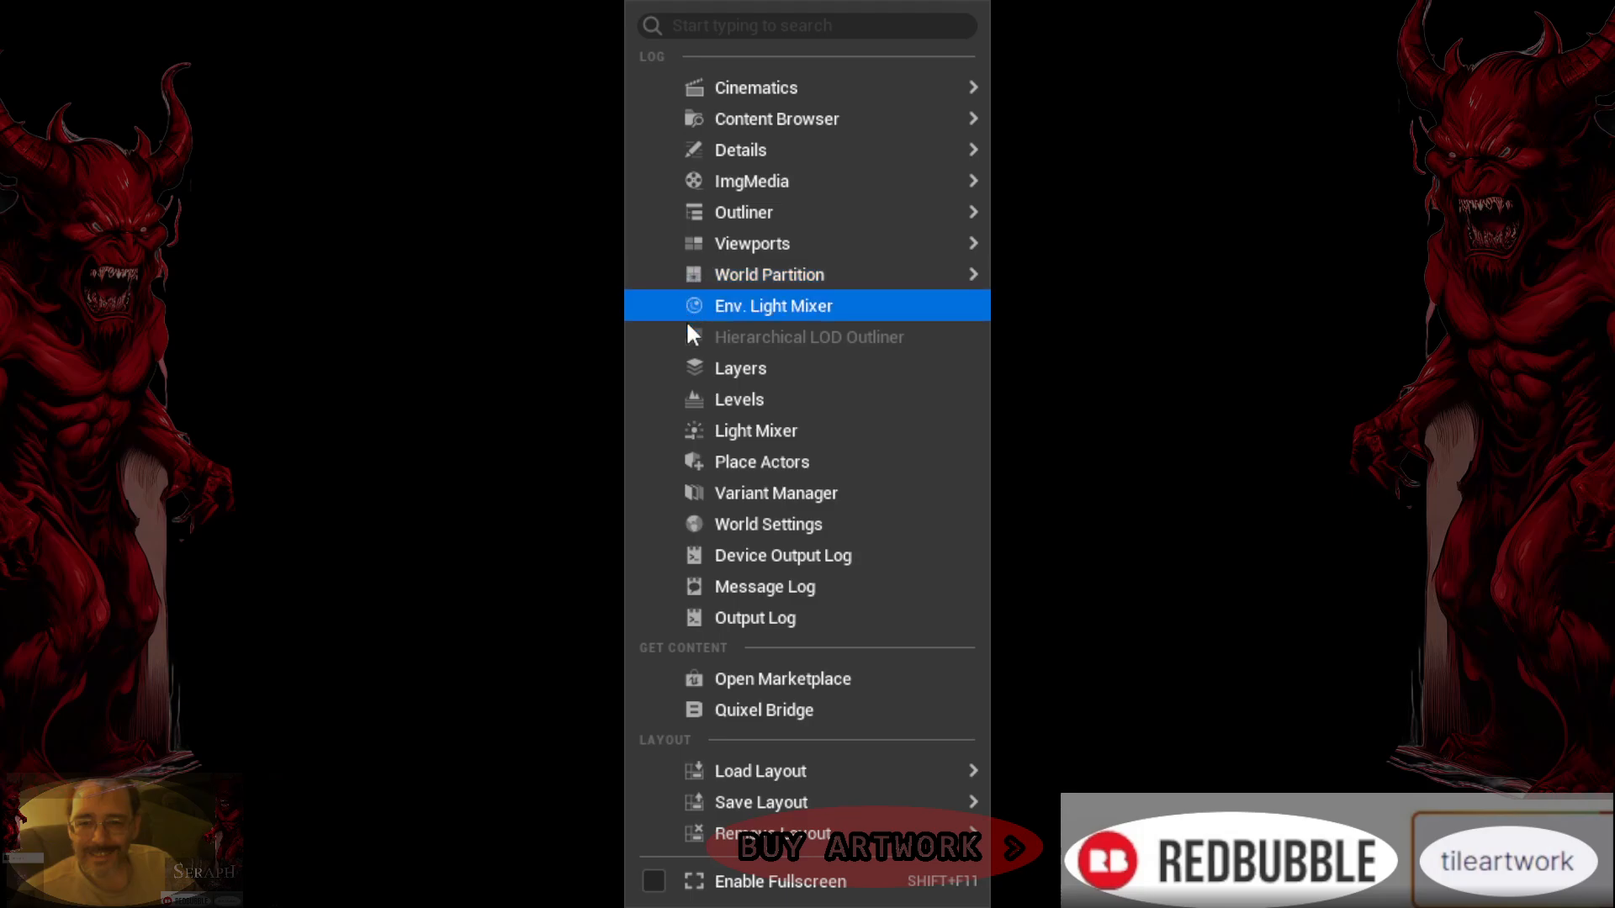
{"action": "left_click", "coordinate": [698, 524]}
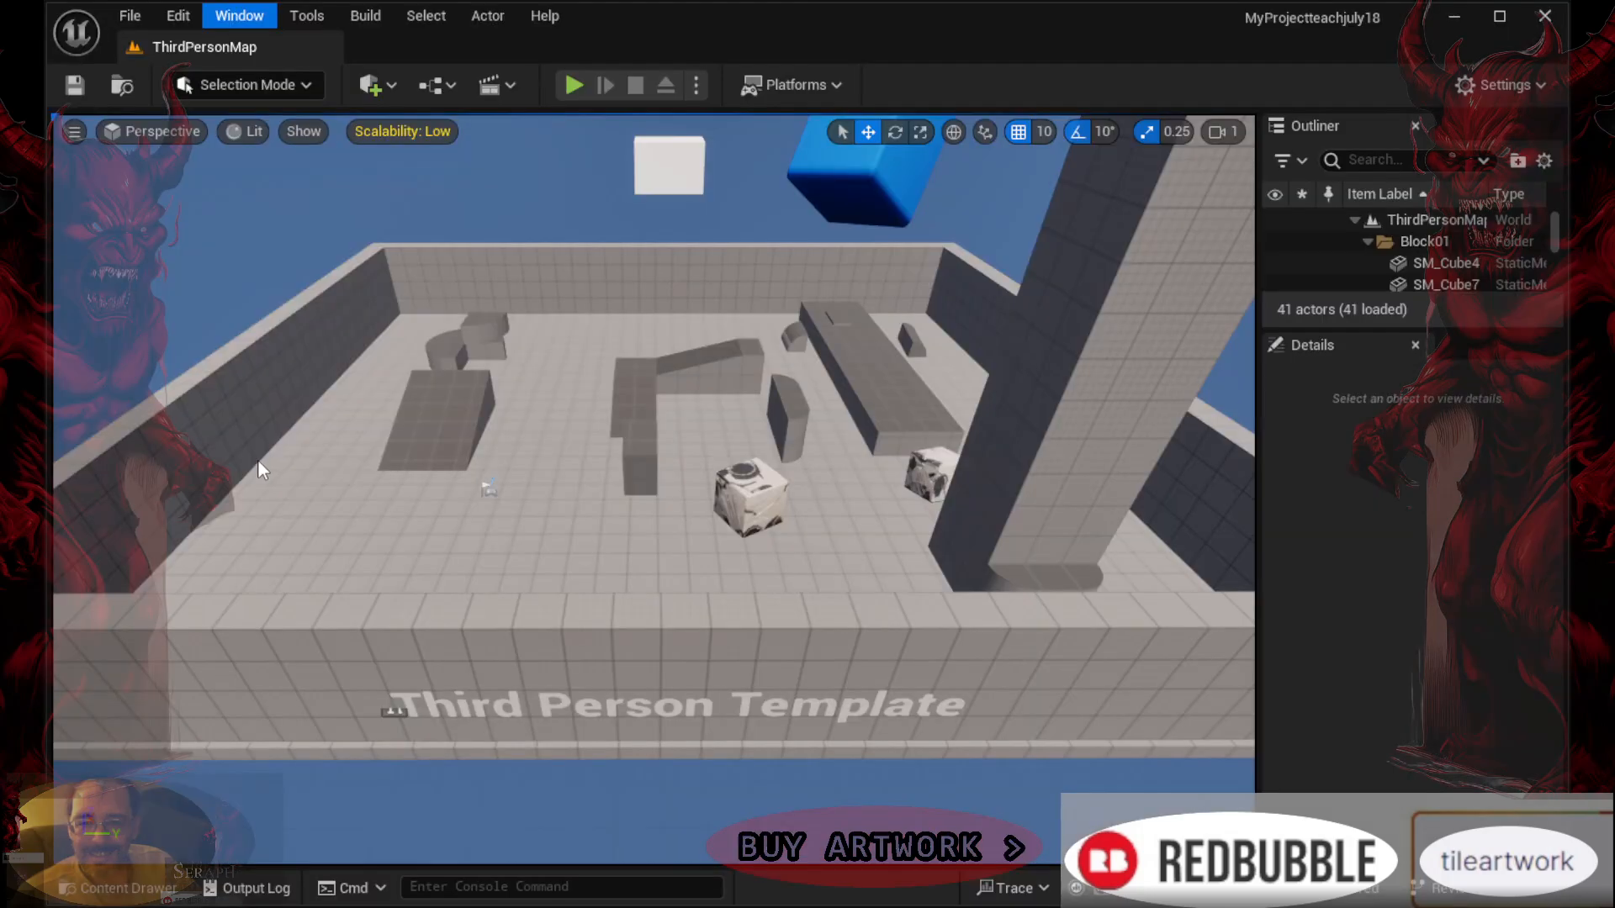
Widen the World Settings panel and examine its Game Mode, Lightmass, World, Physics, Navigation, Rendering and Audio settings
{"action": "left_click", "coordinate": [488, 488]}
{"action": "left_click_drag", "start_coordinate": [1259, 397], "coordinate": [228, 335]}
{"action": "scroll", "coordinate": [437, 511], "scroll_direction": "down", "scroll_amount": 4}
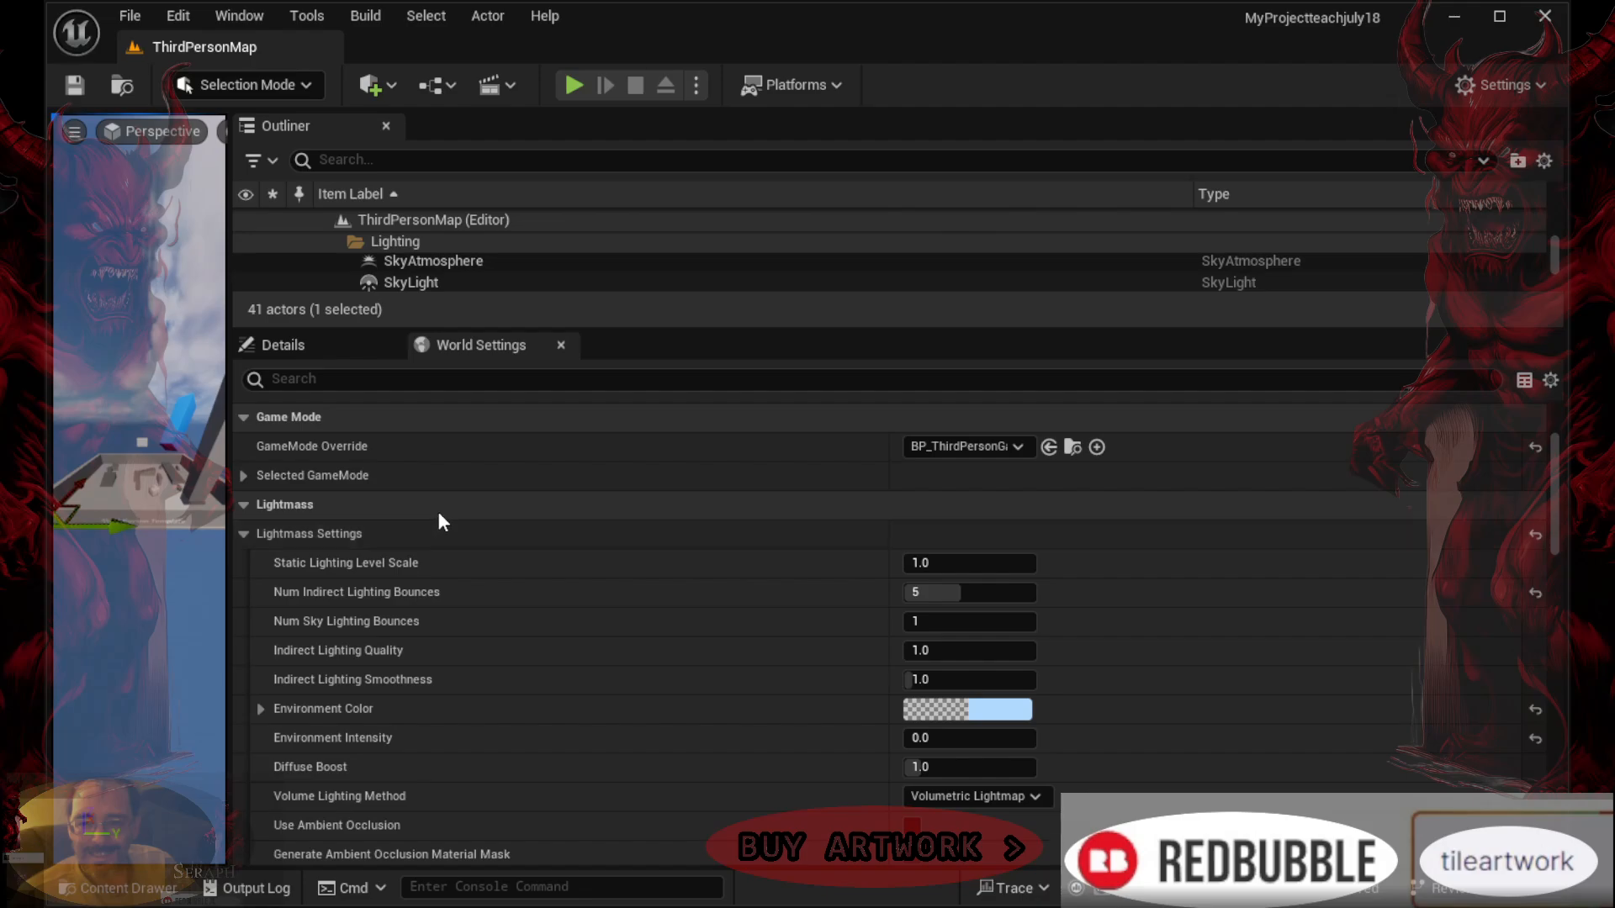
{"action": "scroll", "coordinate": [425, 545], "scroll_direction": "down", "scroll_amount": 5}
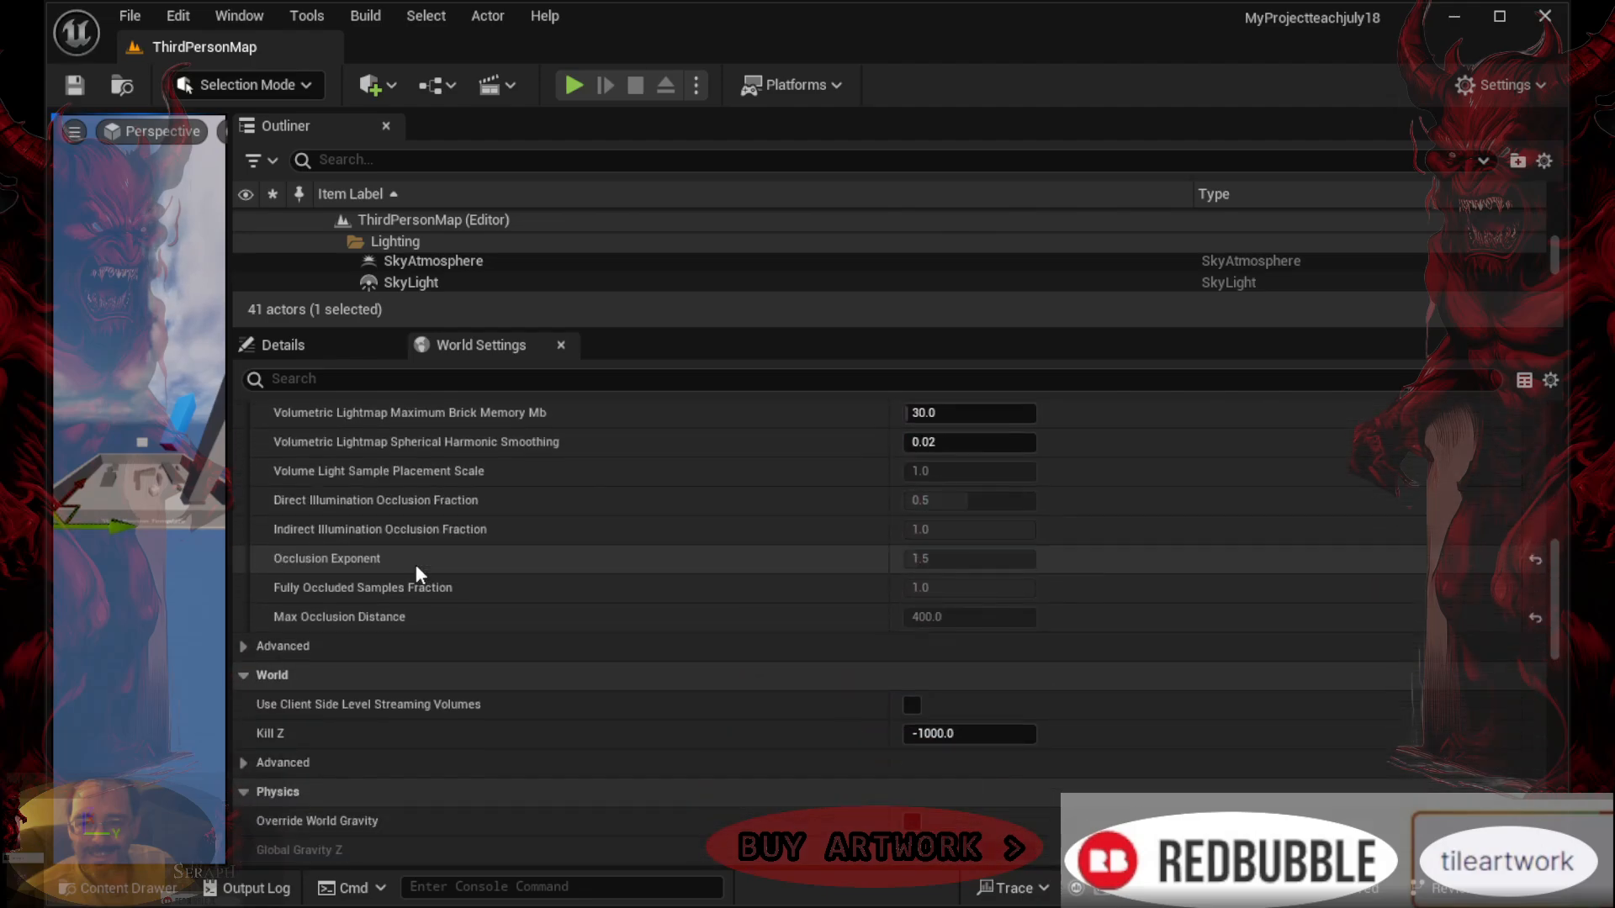
{"action": "scroll", "coordinate": [411, 558], "scroll_direction": "down", "scroll_amount": 1}
{"action": "scroll", "coordinate": [409, 562], "scroll_direction": "up", "scroll_amount": 4}
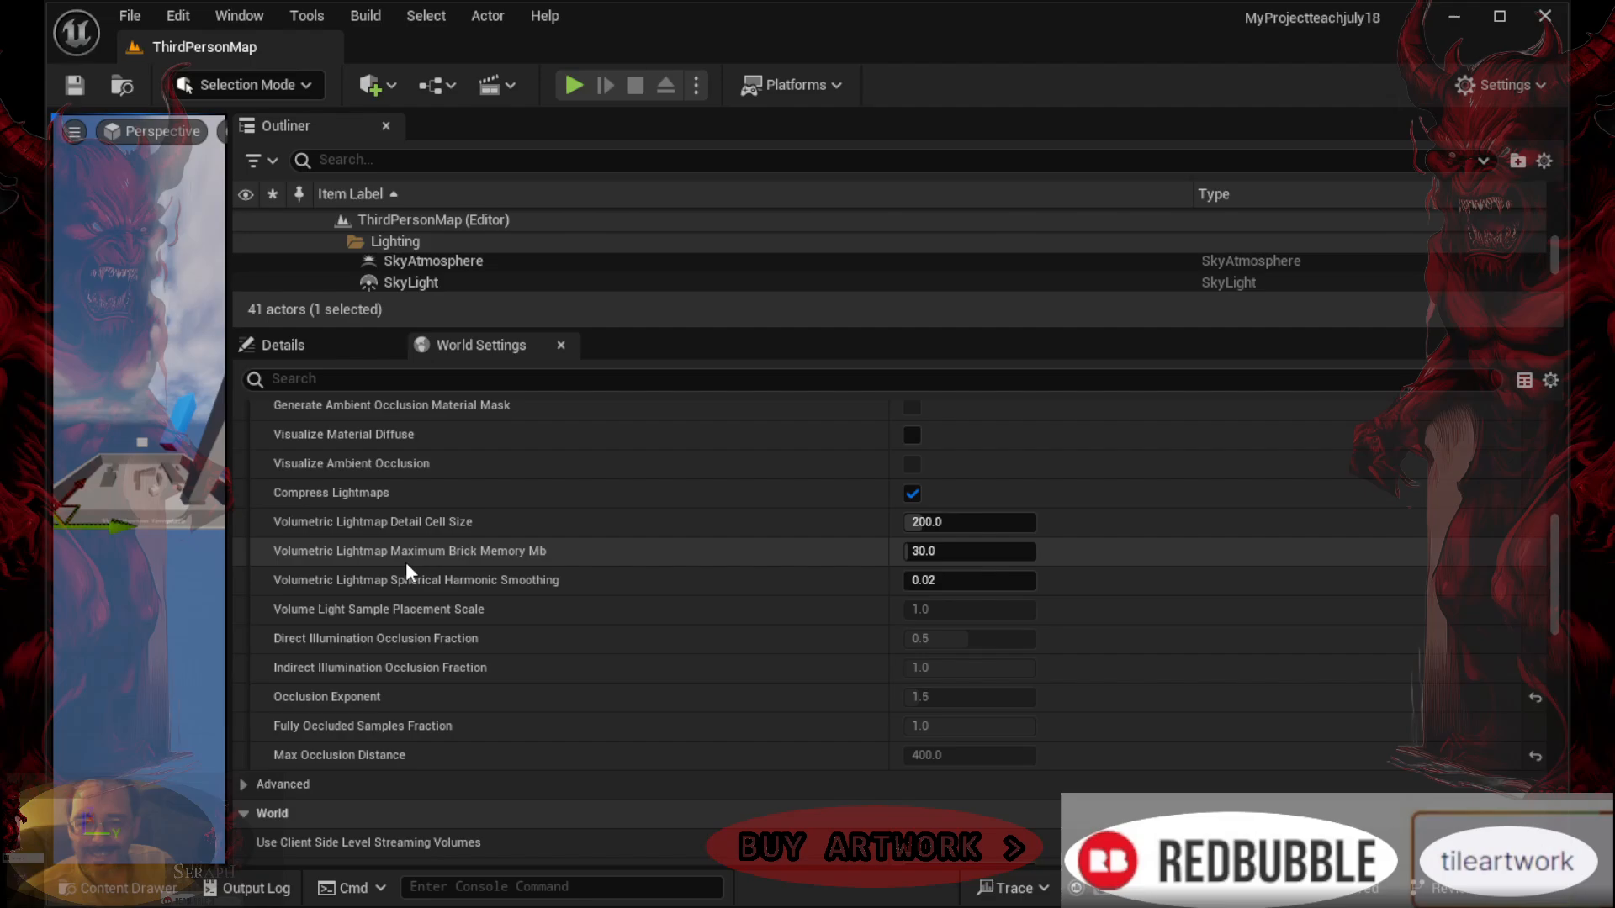
{"action": "scroll", "coordinate": [401, 571], "scroll_direction": "up", "scroll_amount": 5}
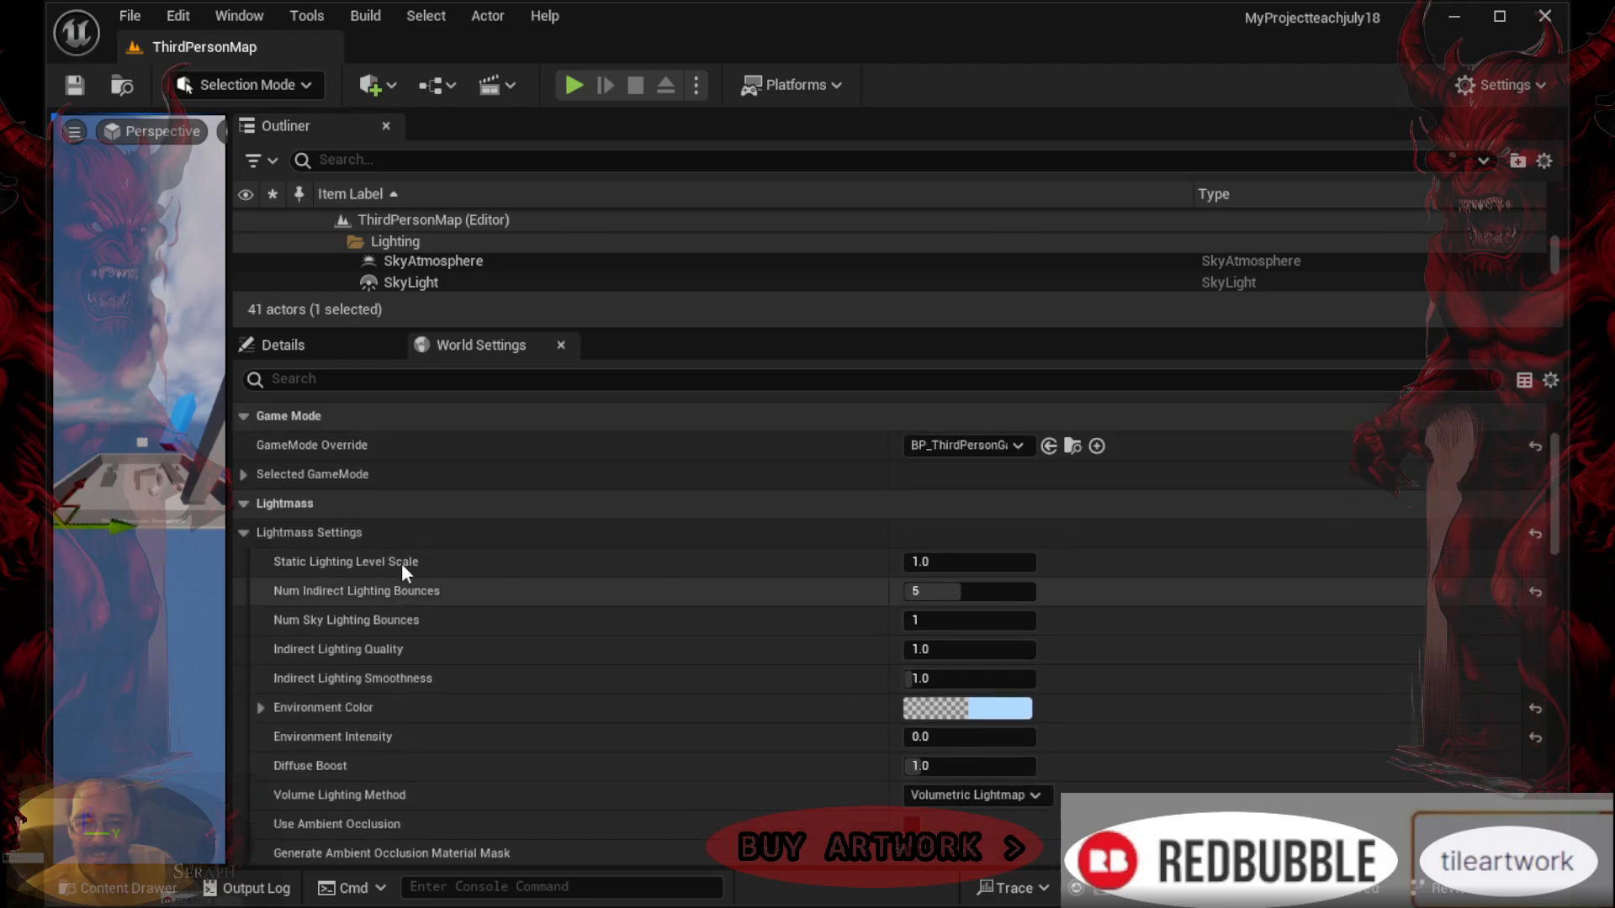
{"action": "scroll", "coordinate": [402, 565], "scroll_direction": "up", "scroll_amount": 1}
{"action": "scroll", "coordinate": [402, 565], "scroll_direction": "down", "scroll_amount": 2}
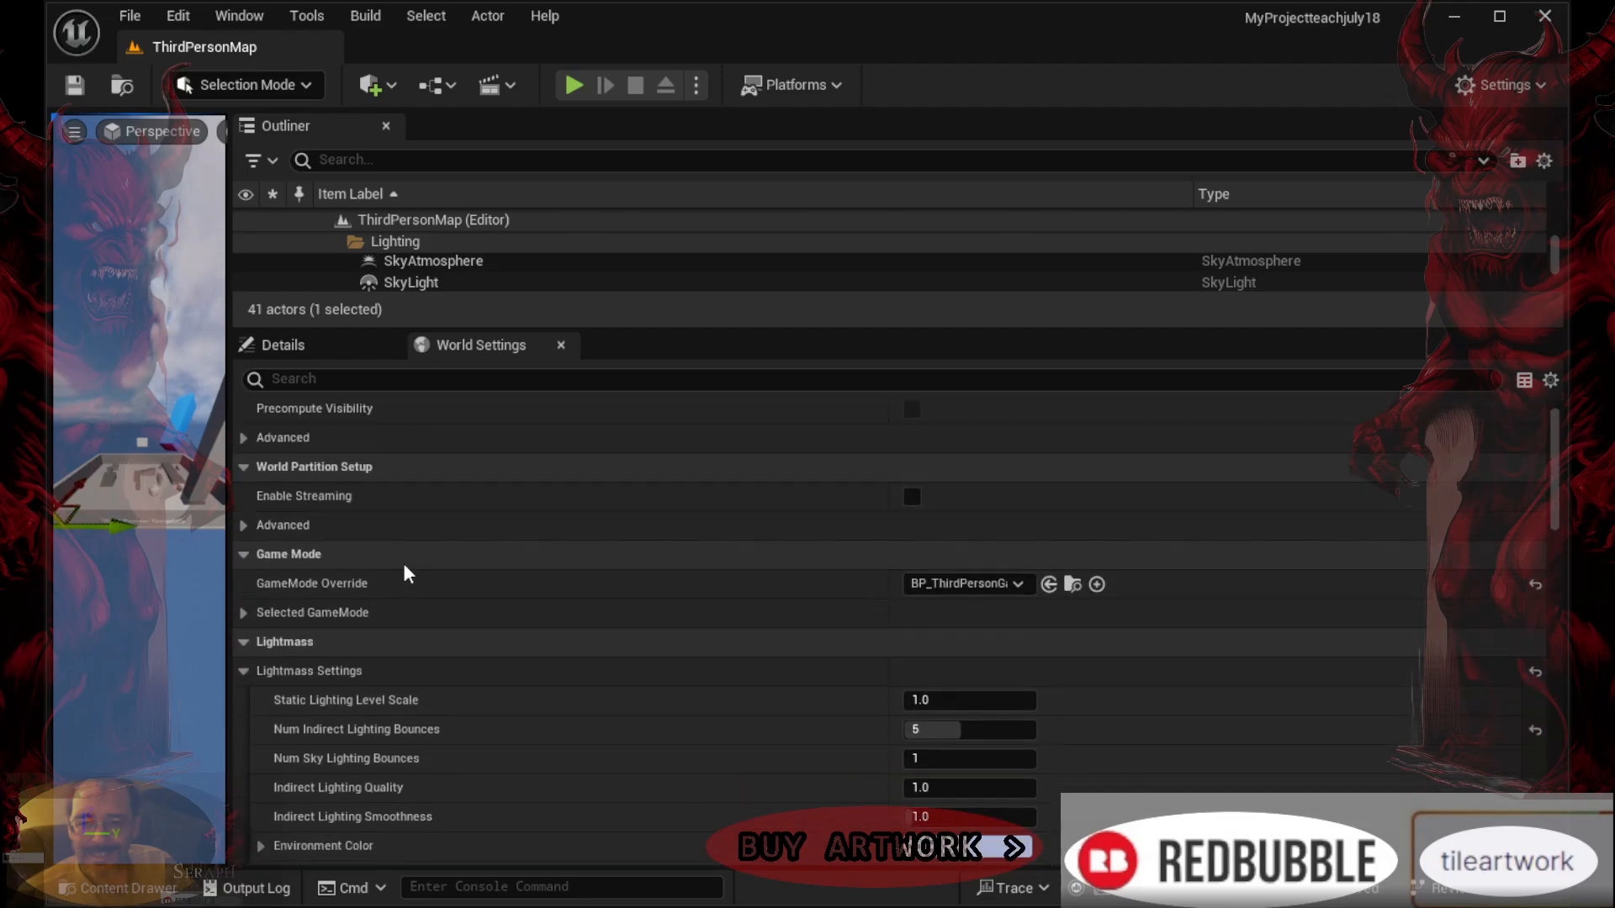
{"action": "scroll", "coordinate": [404, 569], "scroll_direction": "down", "scroll_amount": 8}
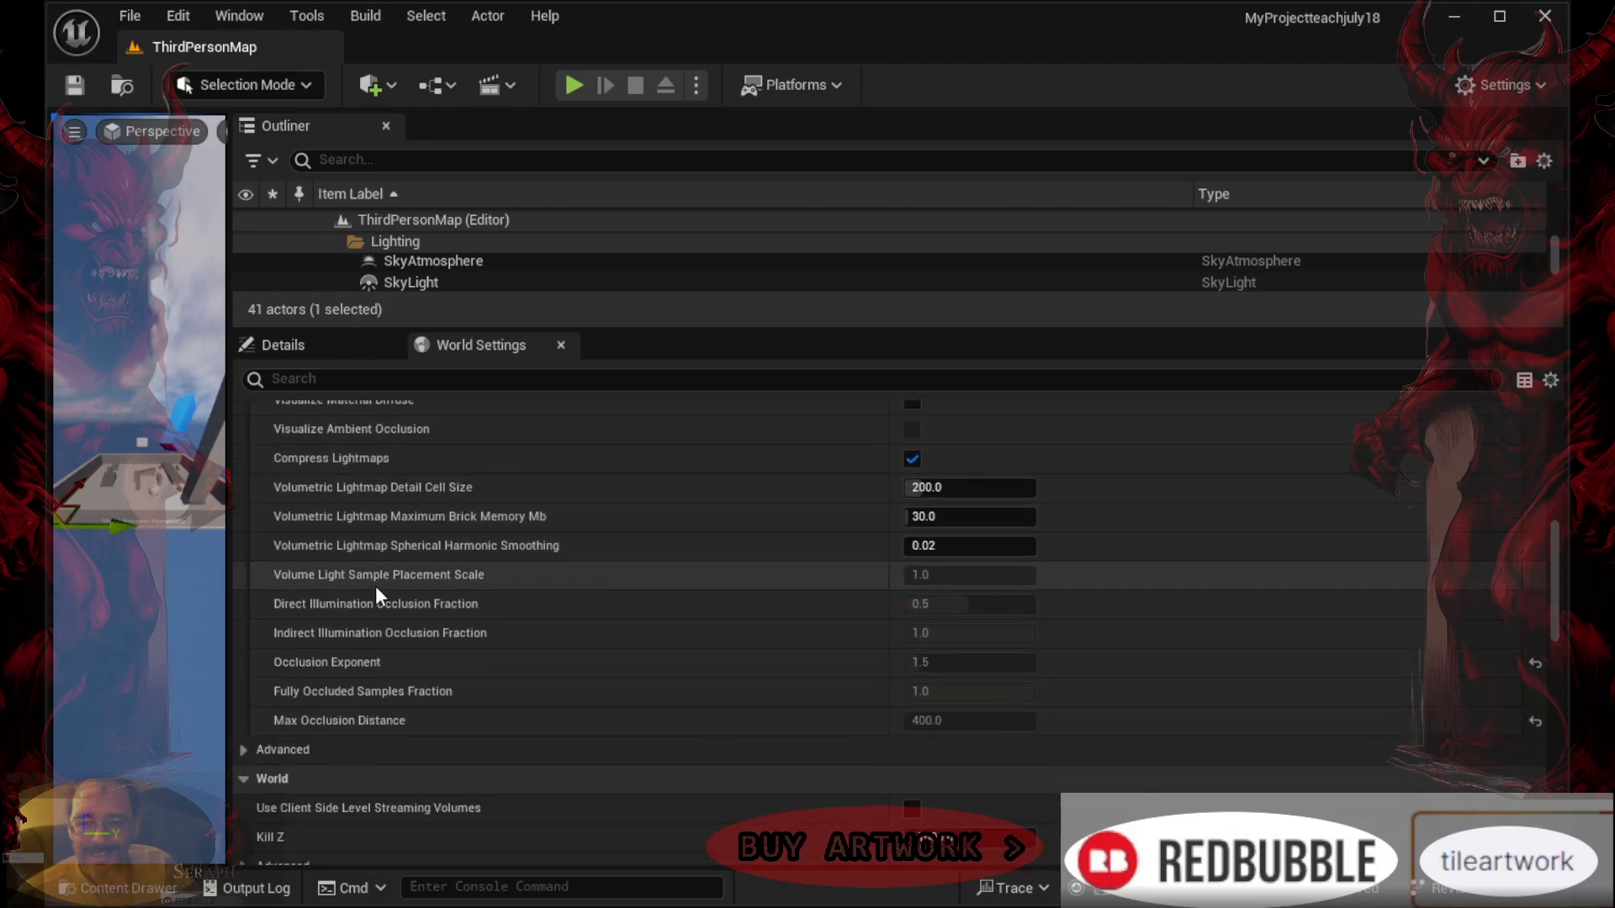
{"action": "scroll", "coordinate": [375, 583], "scroll_direction": "down", "scroll_amount": 10}
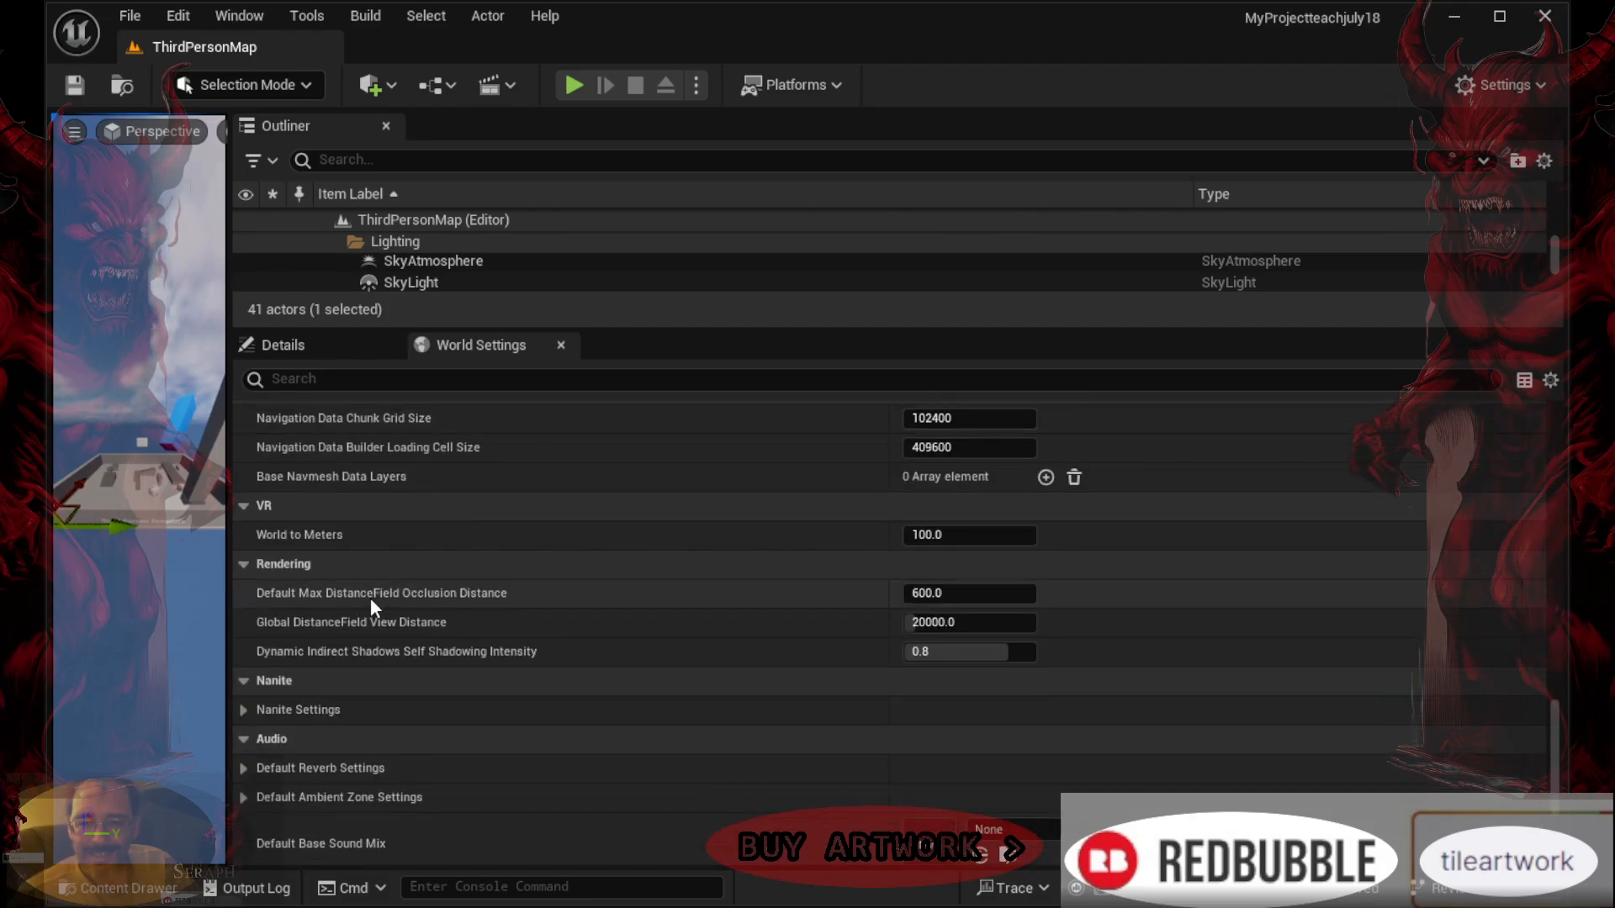
{"action": "scroll", "coordinate": [364, 598], "scroll_direction": "down", "scroll_amount": 2}
{"action": "scroll", "coordinate": [356, 603], "scroll_direction": "up", "scroll_amount": 2}
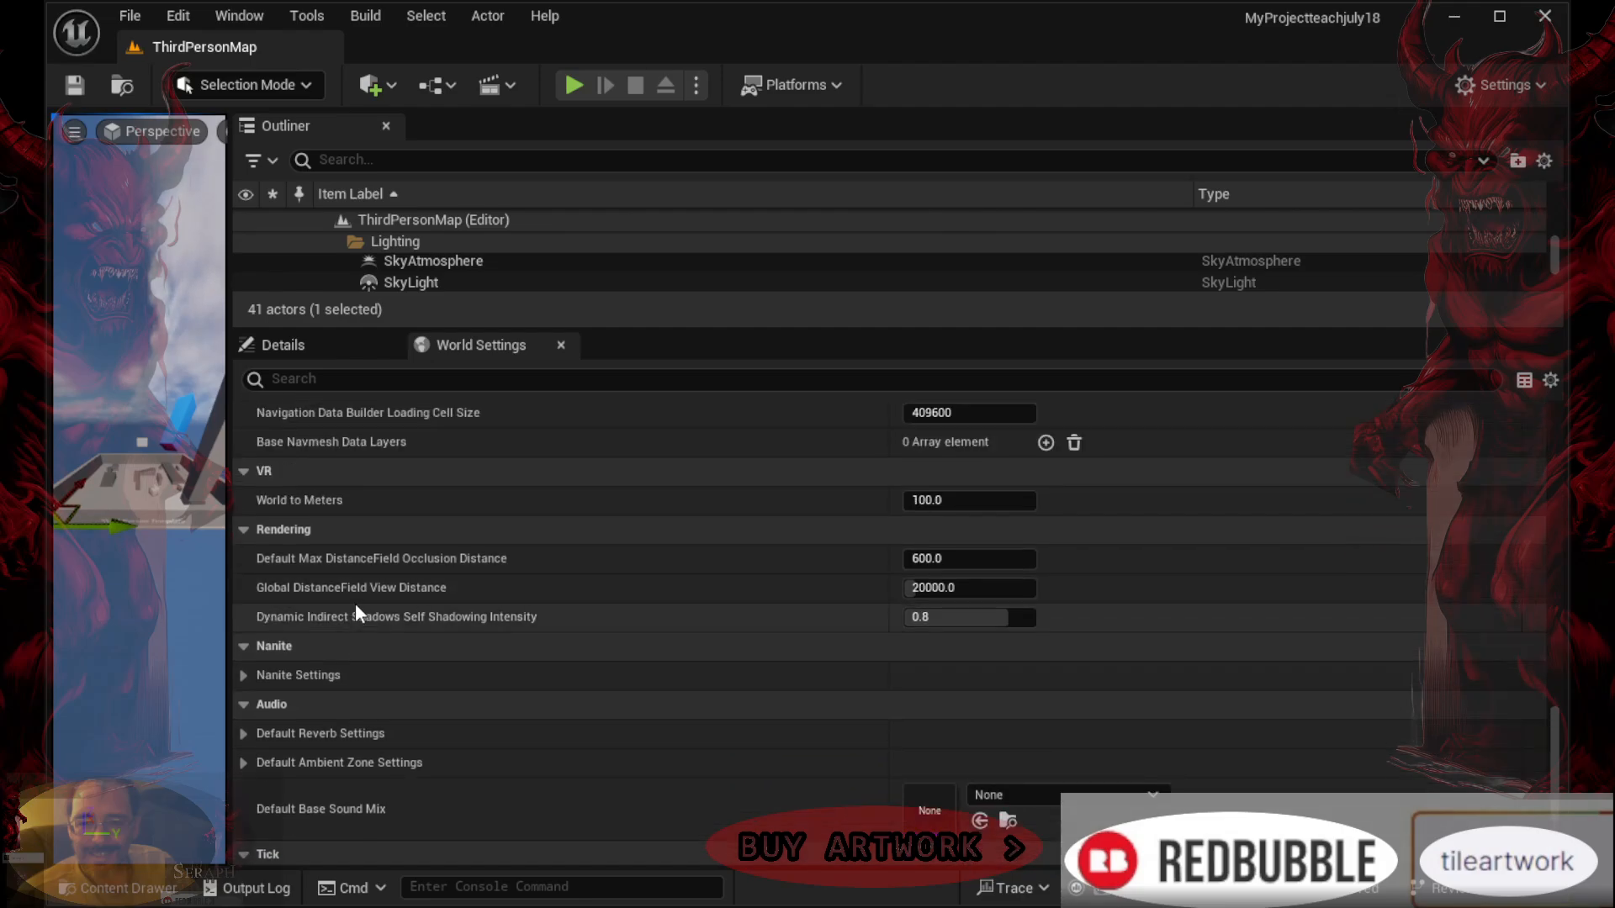
{"action": "scroll", "coordinate": [356, 599], "scroll_direction": "down", "scroll_amount": 3}
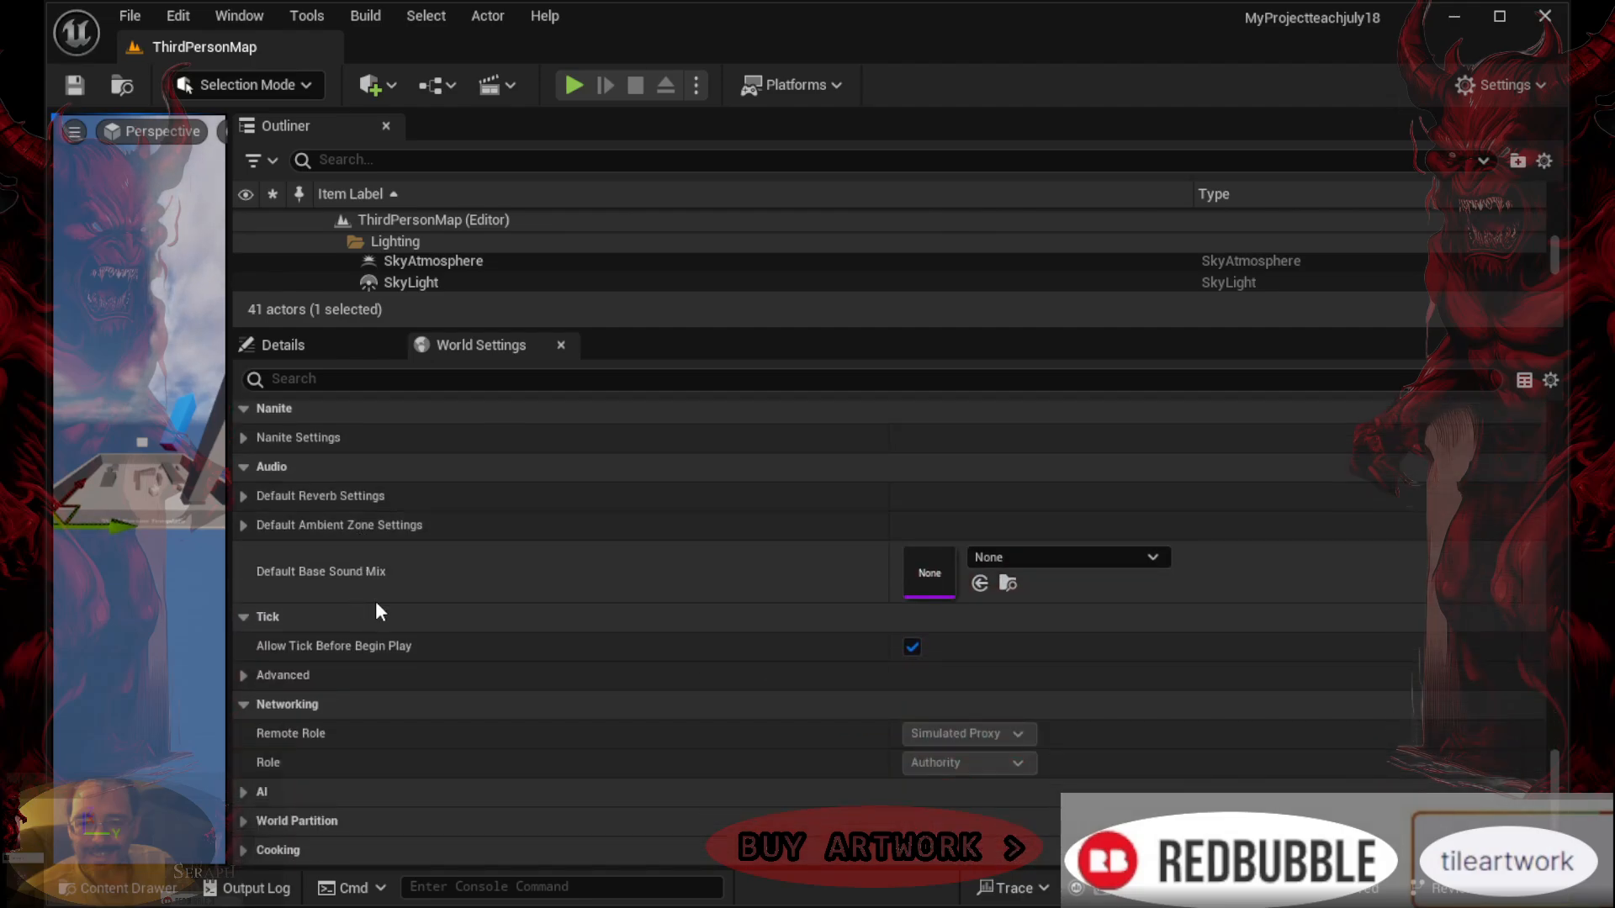
{"action": "scroll", "coordinate": [392, 612], "scroll_direction": "up", "scroll_amount": 2}
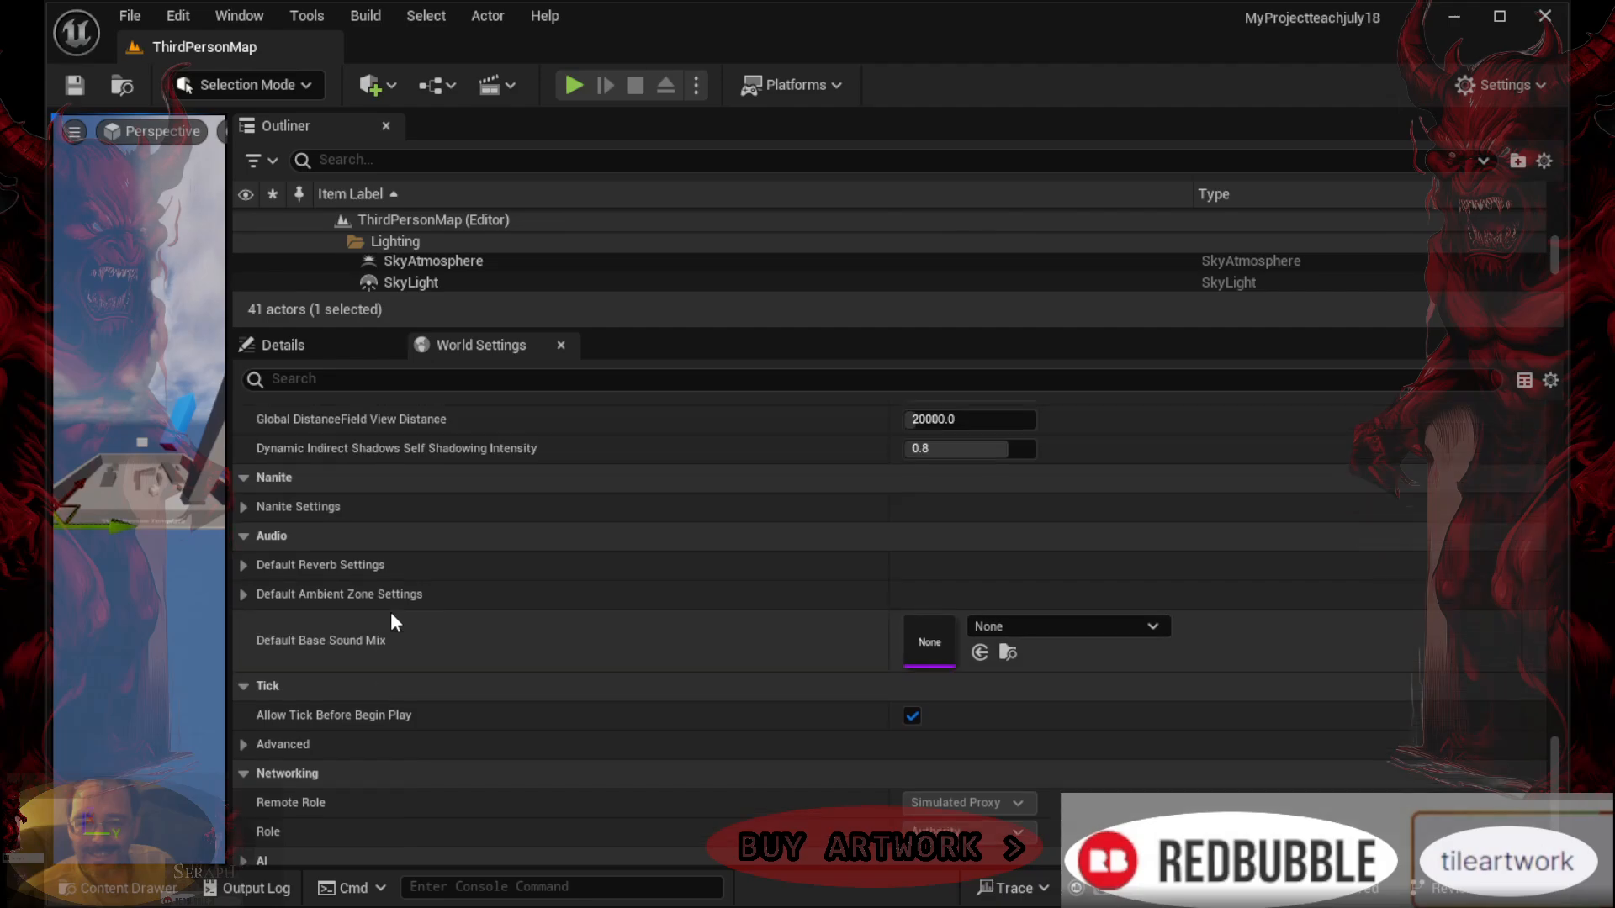
{"action": "scroll", "coordinate": [387, 606], "scroll_direction": "up", "scroll_amount": 8}
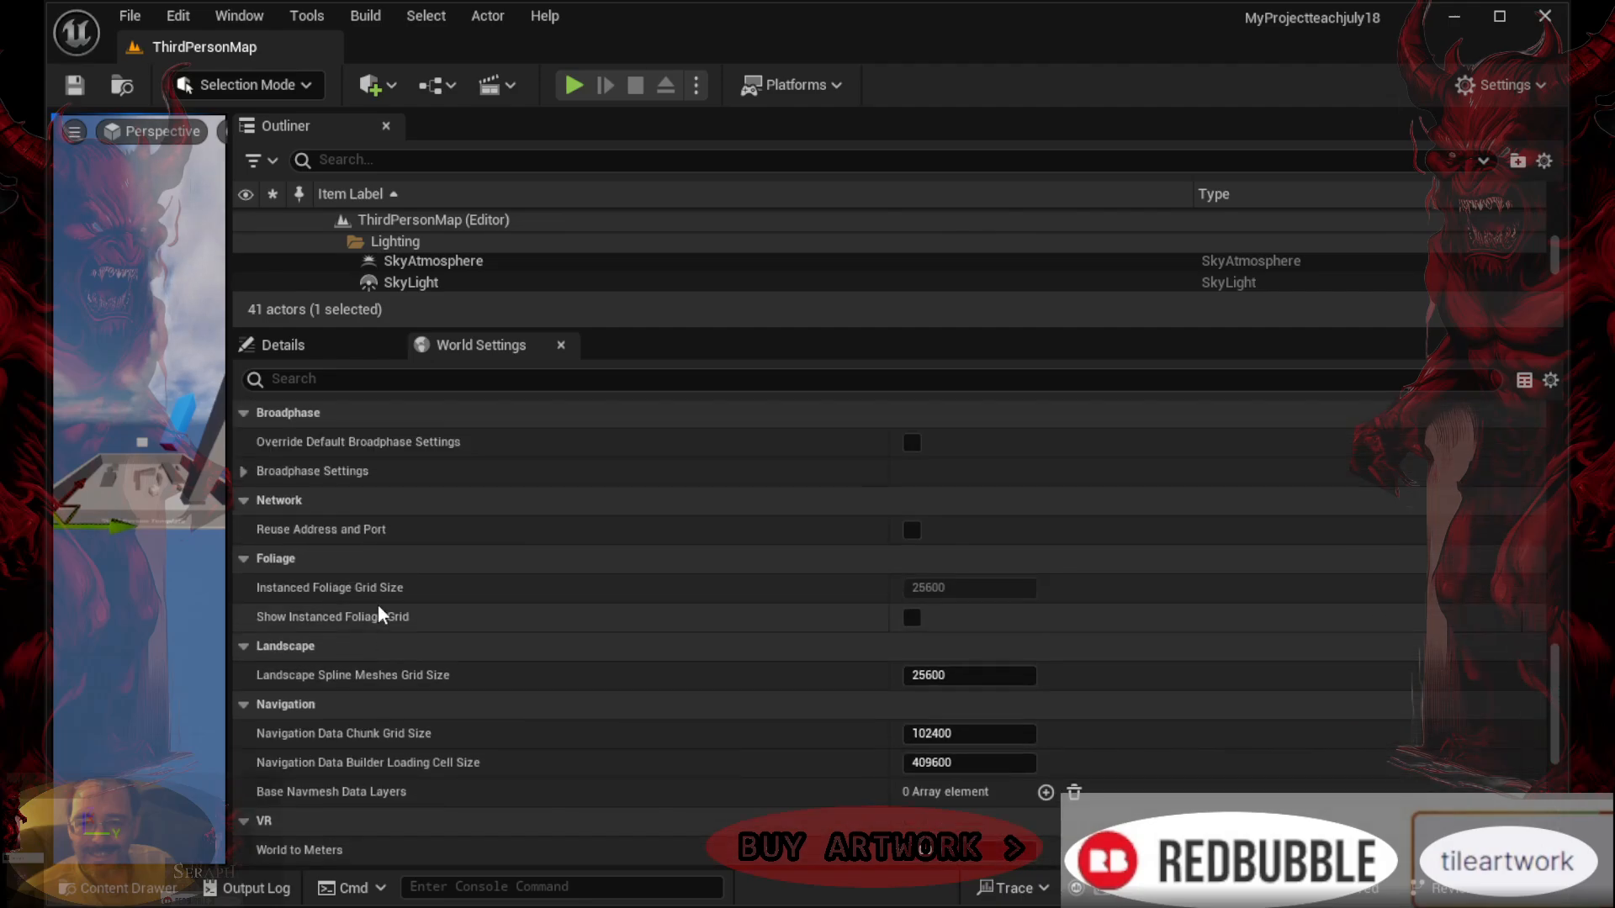
{"action": "scroll", "coordinate": [377, 604], "scroll_direction": "up", "scroll_amount": 10}
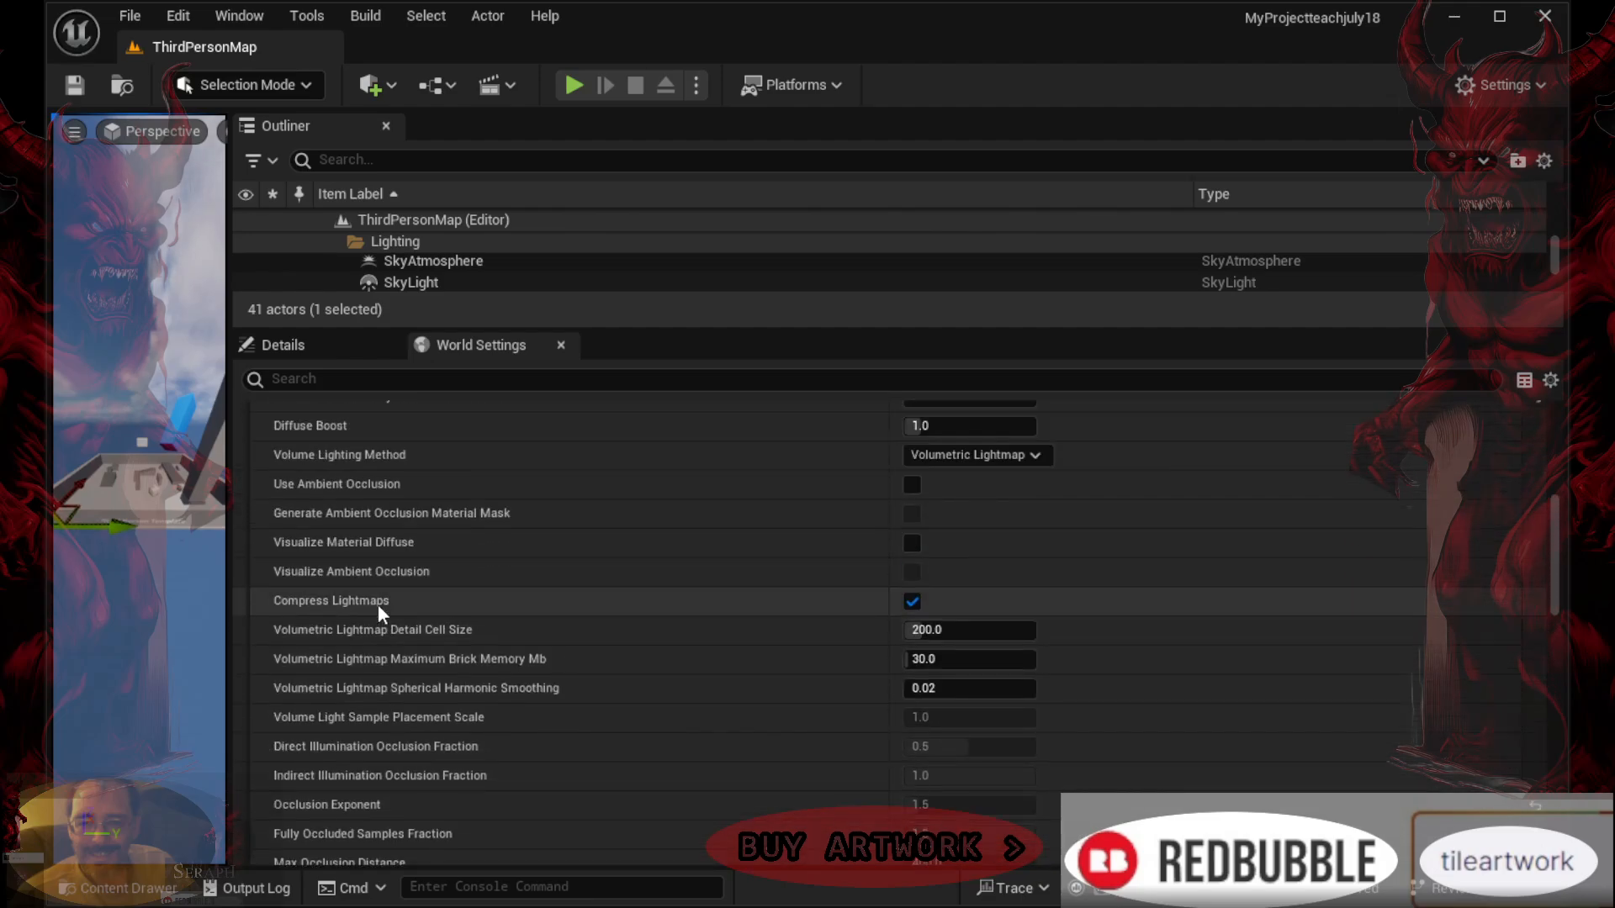
{"action": "scroll", "coordinate": [377, 604], "scroll_direction": "up", "scroll_amount": 3}
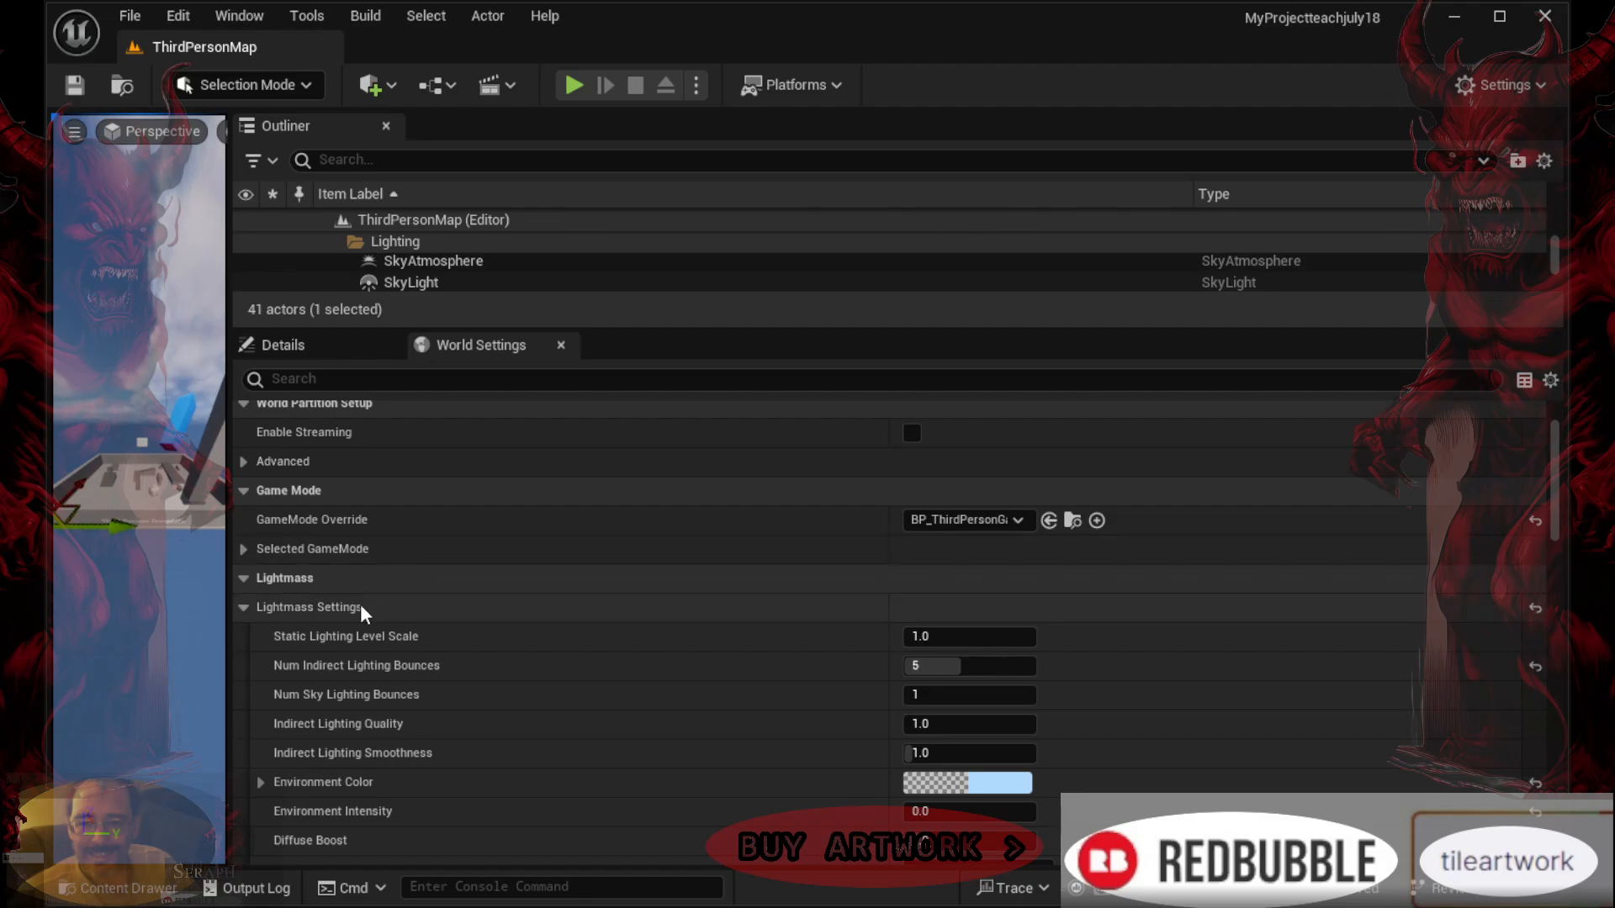
{"action": "scroll", "coordinate": [357, 602], "scroll_direction": "down", "scroll_amount": 1}
{"action": "scroll", "coordinate": [386, 650], "scroll_direction": "down", "scroll_amount": 1}
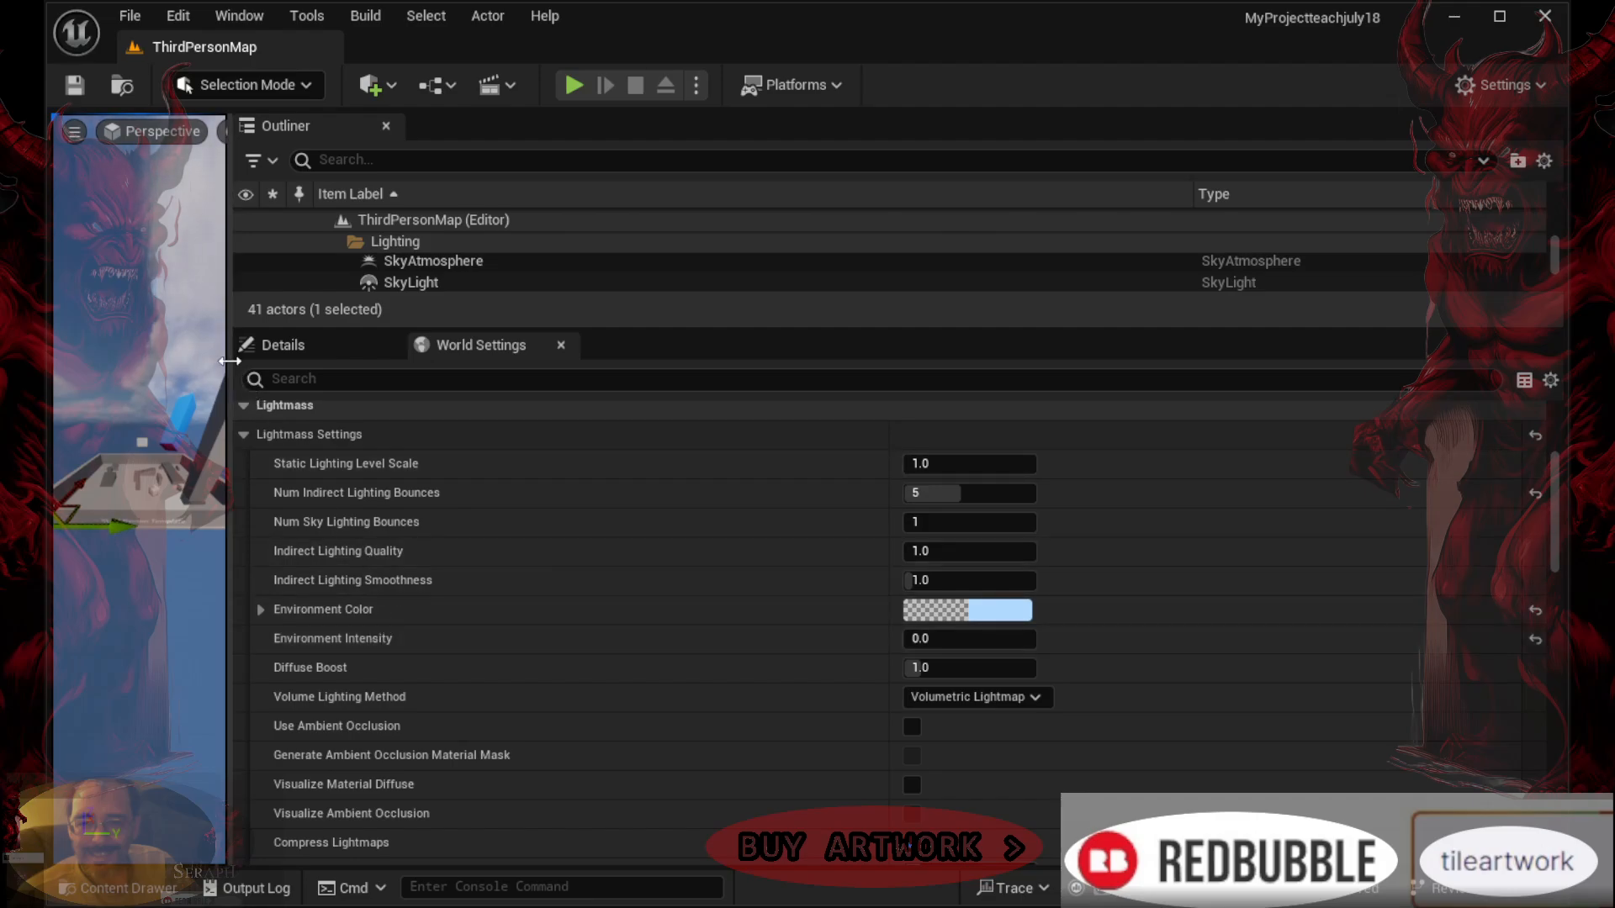
Narrow the World Settings panel to enlarge the level viewport, and review the Lightmass settings
{"action": "left_click_drag", "start_coordinate": [223, 357], "coordinate": [1051, 517]}
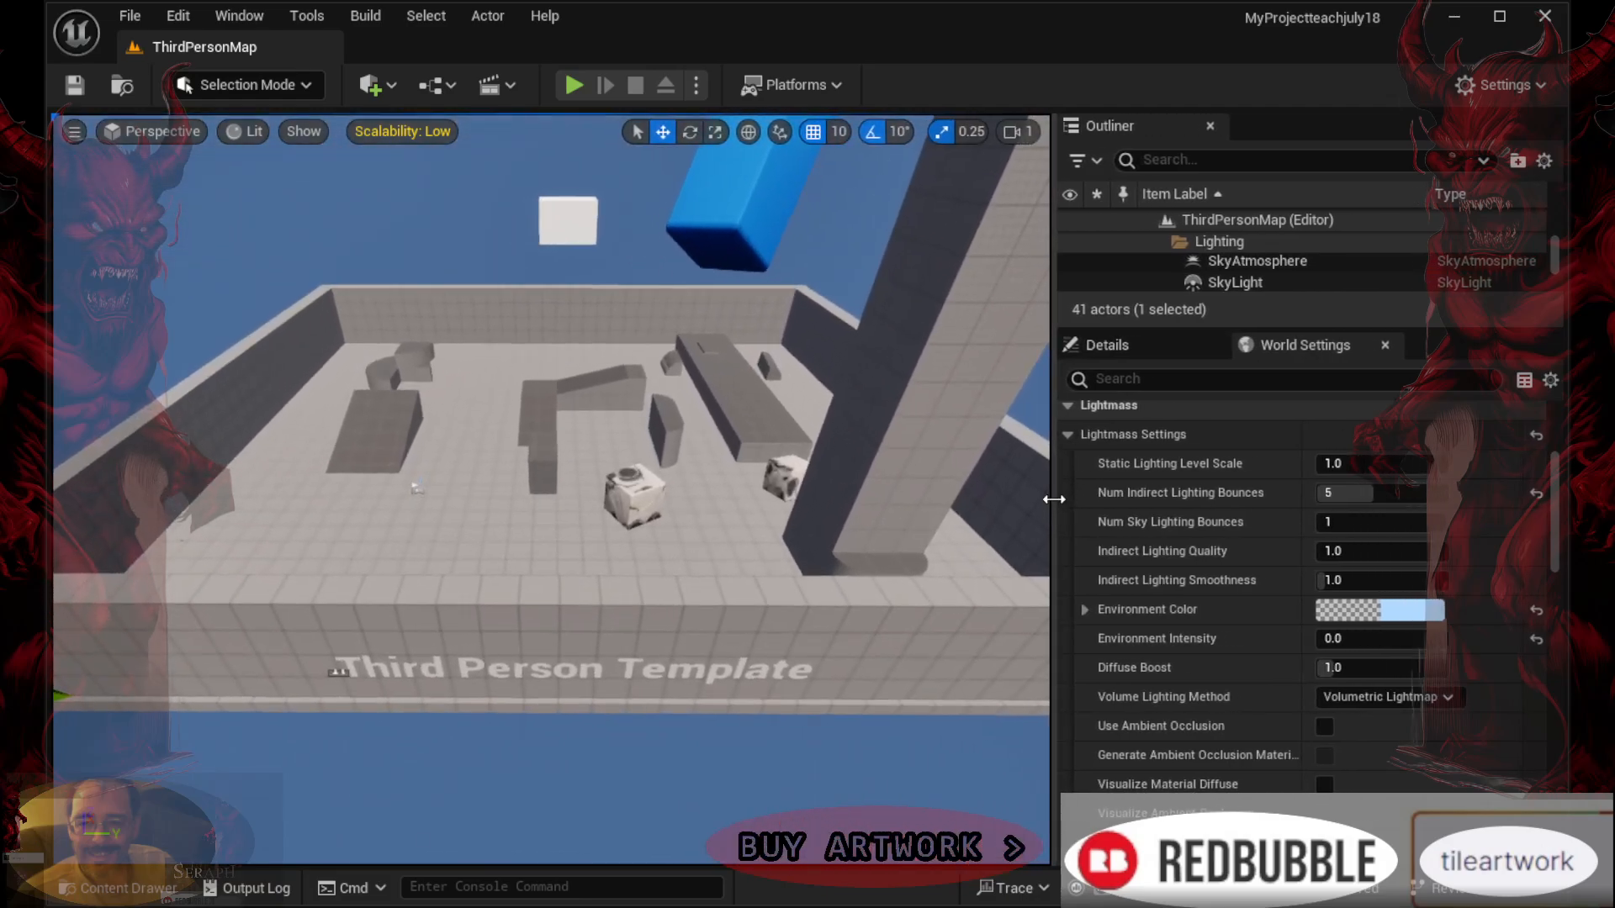
{"action": "scroll", "coordinate": [1196, 690], "scroll_direction": "down", "scroll_amount": 2}
{"action": "scroll", "coordinate": [1161, 690], "scroll_direction": "down", "scroll_amount": 4}
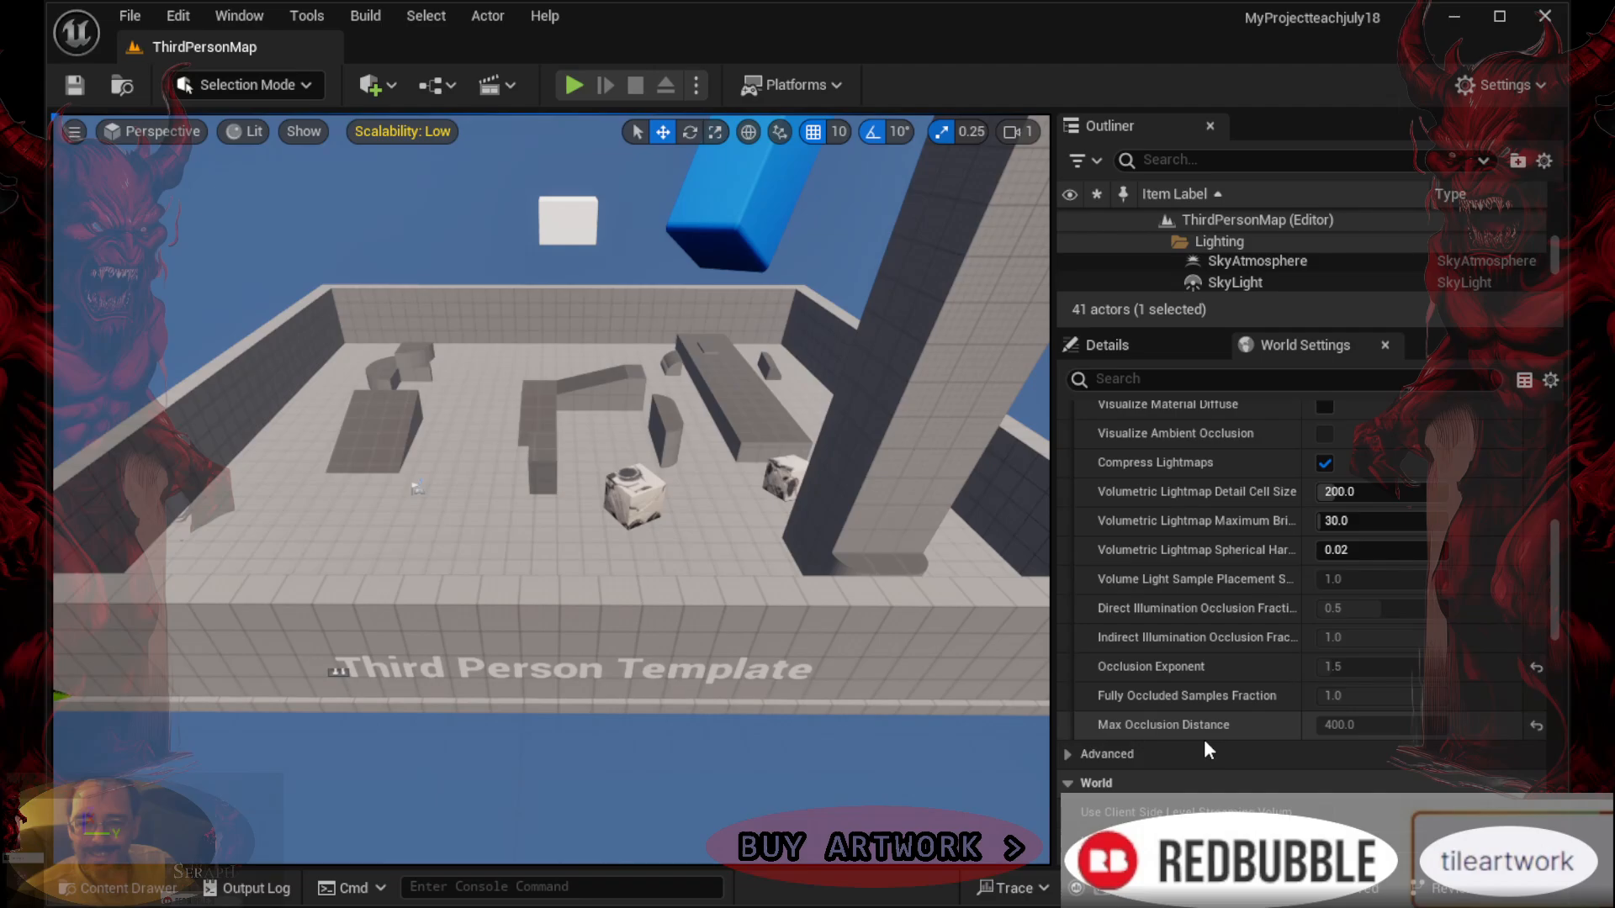
{"action": "scroll", "coordinate": [1213, 615], "scroll_direction": "up", "scroll_amount": 5}
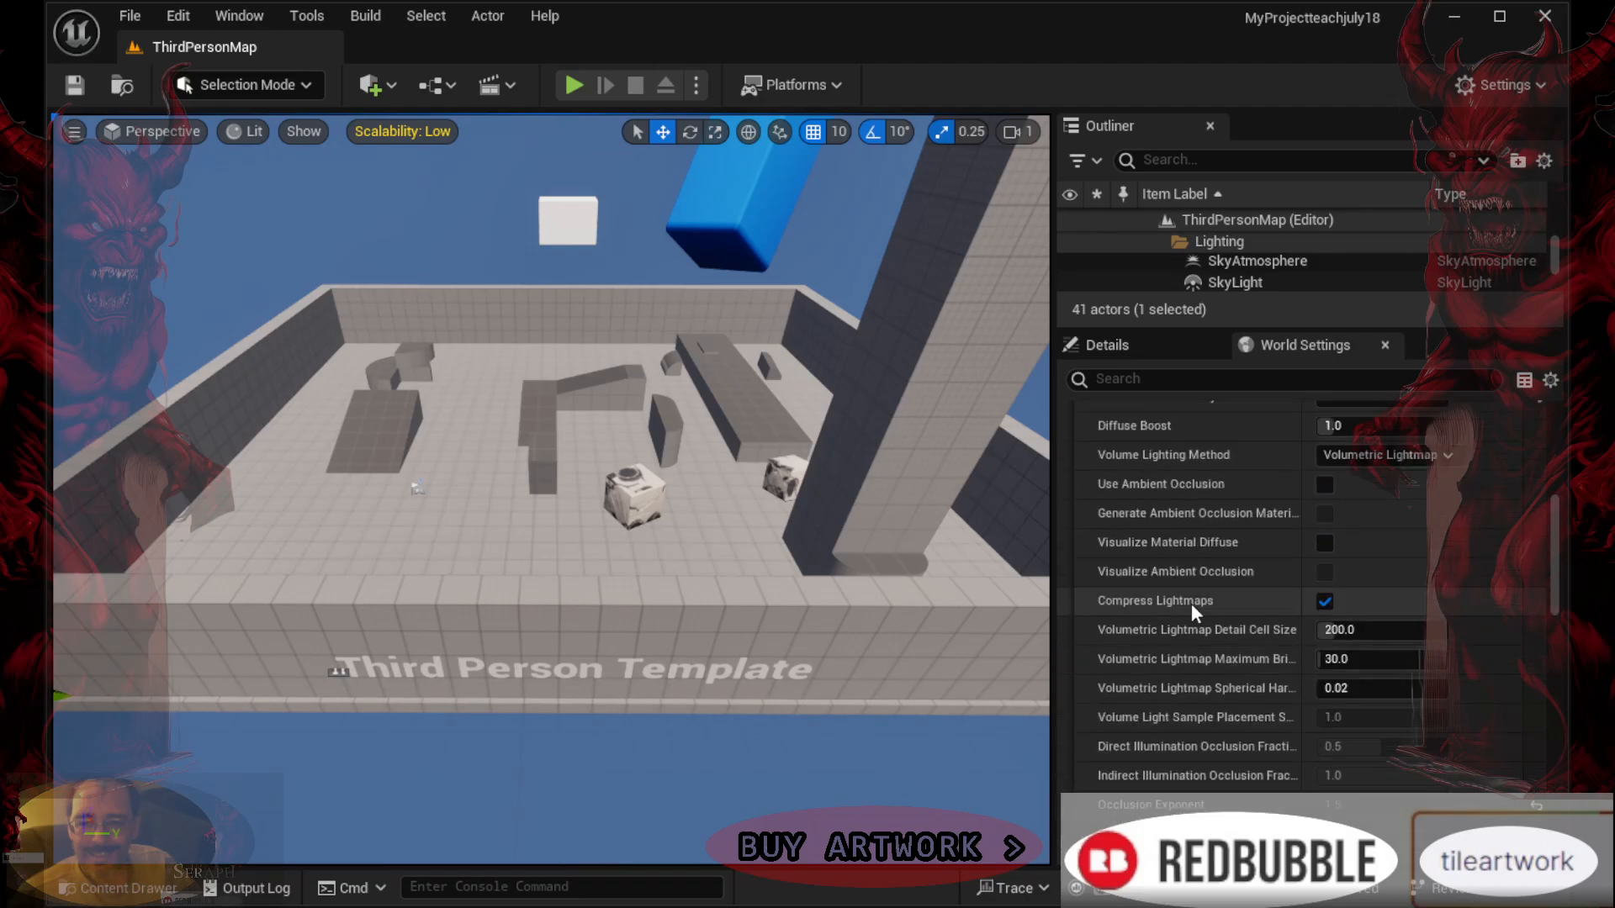
{"action": "scroll", "coordinate": [1168, 632], "scroll_direction": "up", "scroll_amount": 2}
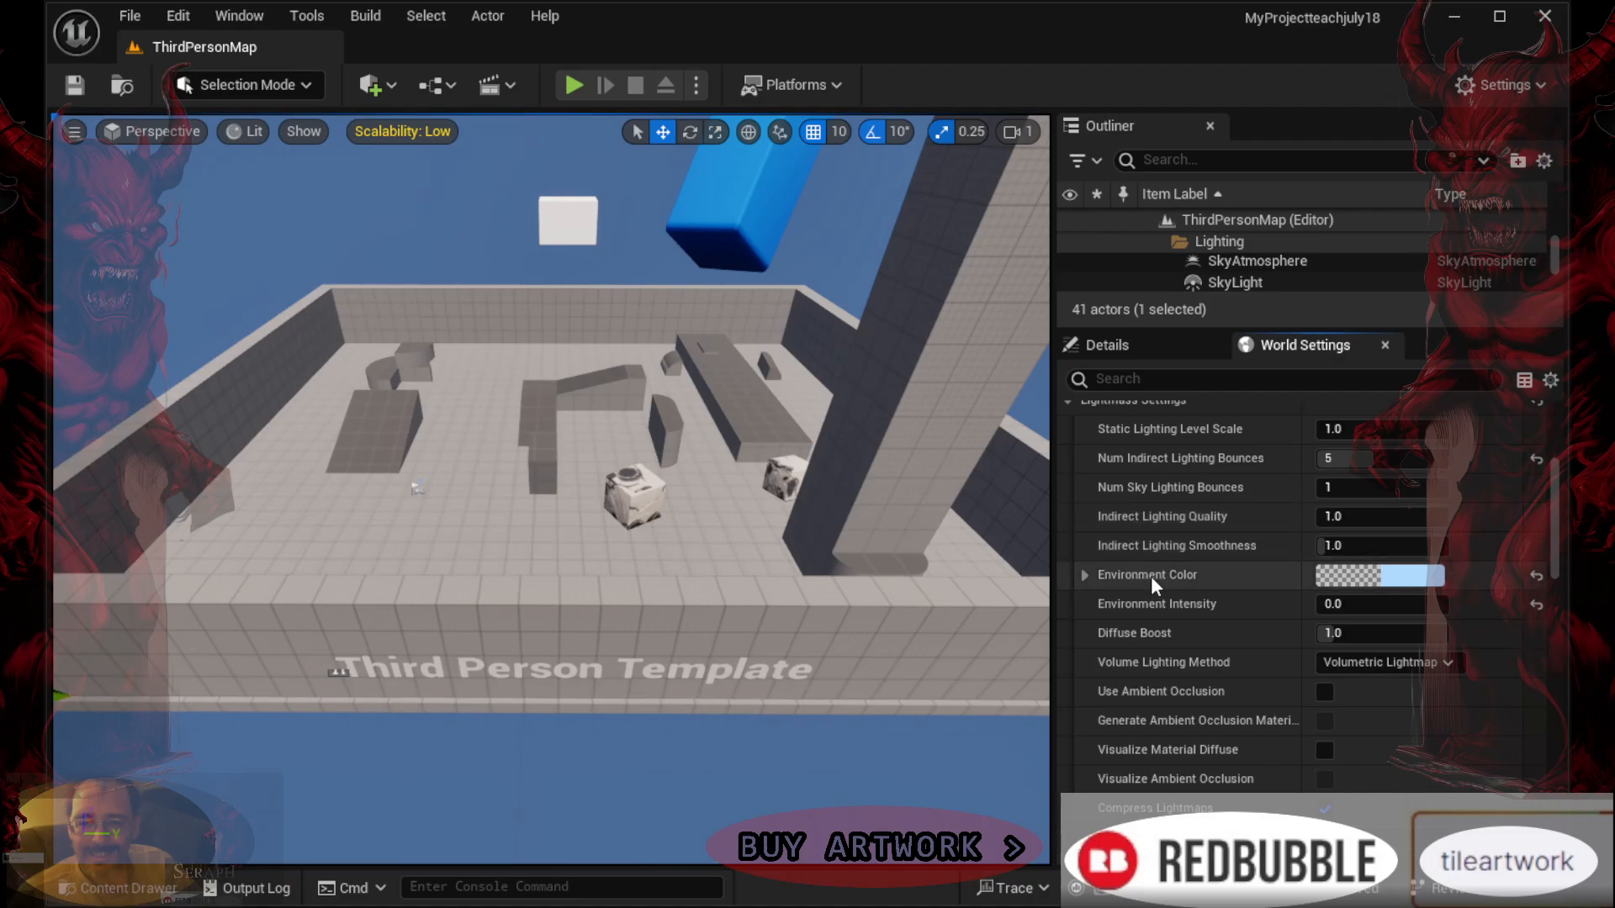
Check the options available for Environment Color and examine the volumetric lightmap and occlusion settings
{"action": "right_click", "coordinate": [1398, 580]}
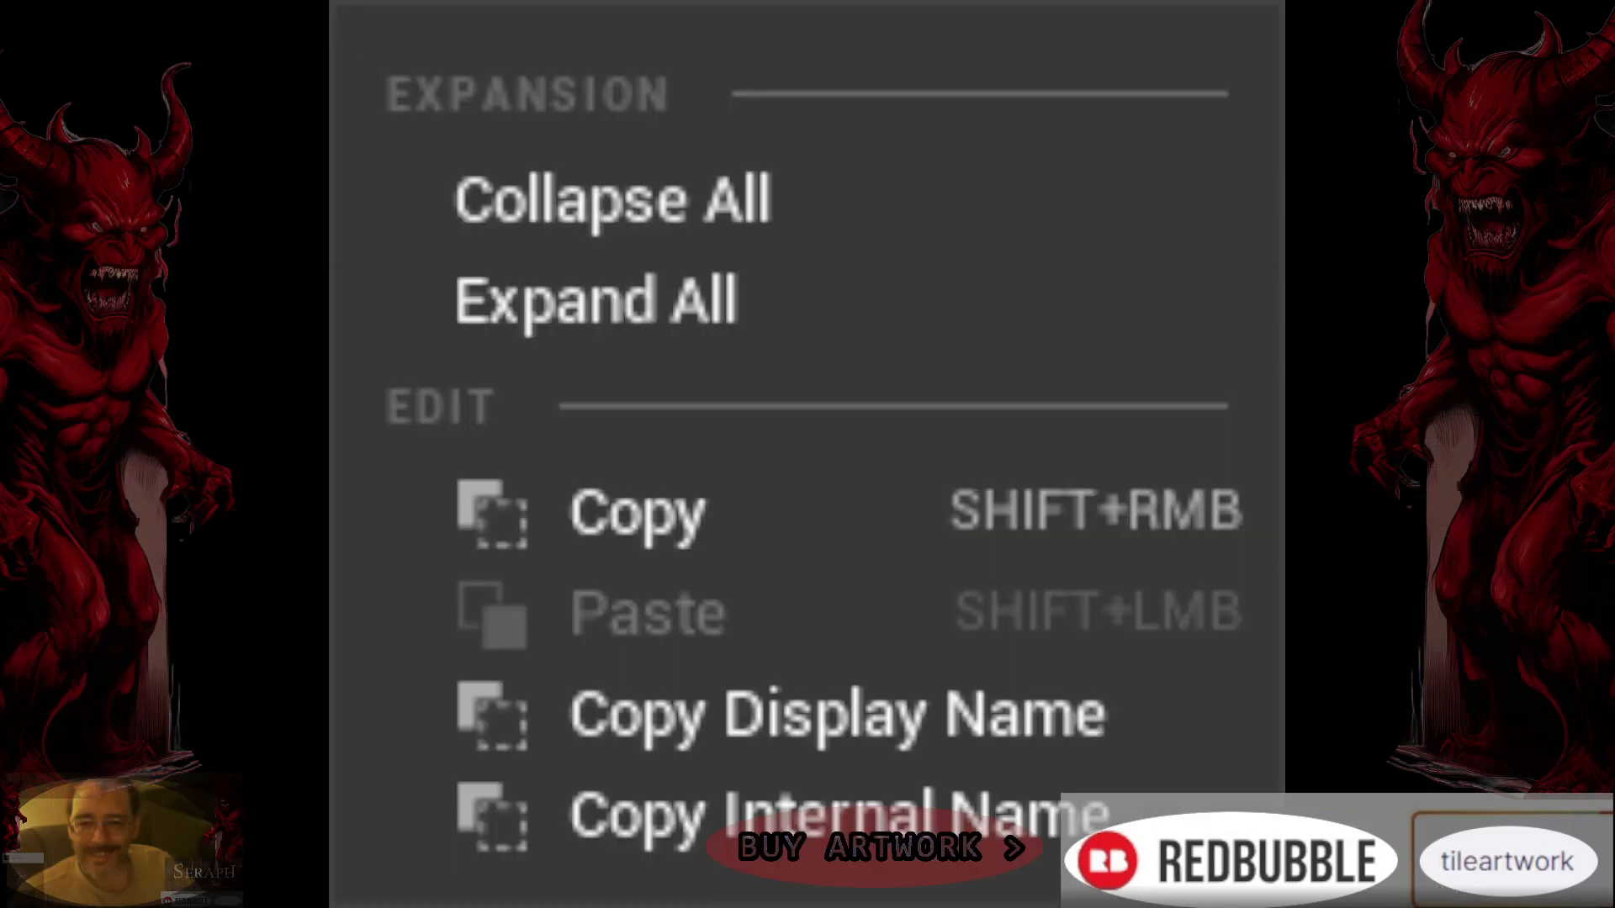
{"action": "left_click", "coordinate": [1355, 571]}
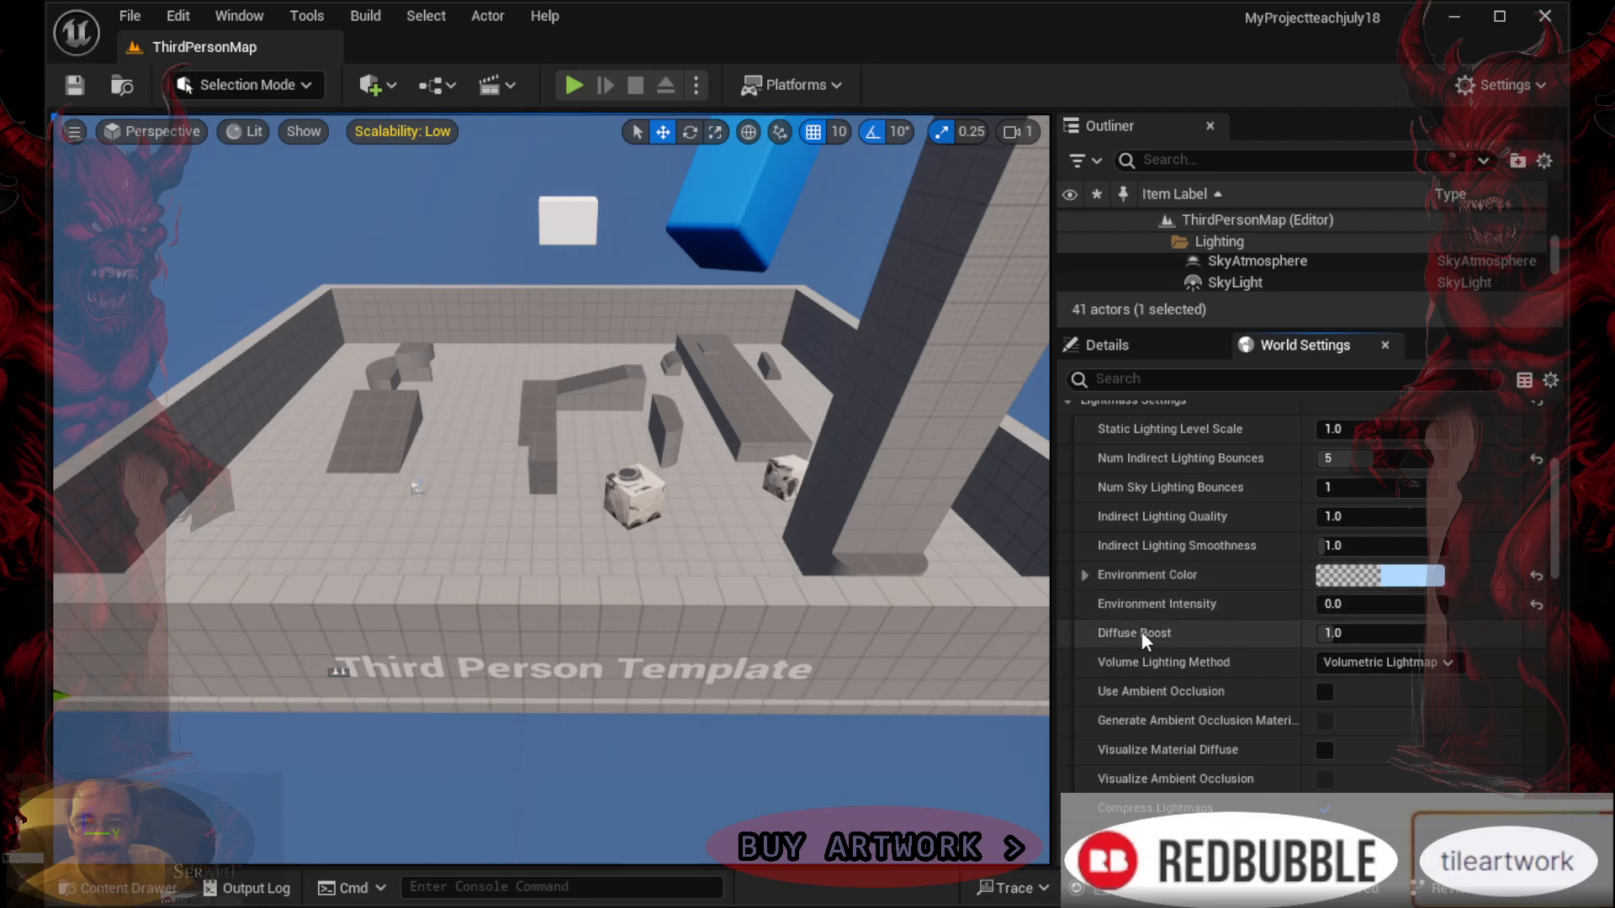
{"action": "scroll", "coordinate": [1128, 622], "scroll_direction": "down", "scroll_amount": 5}
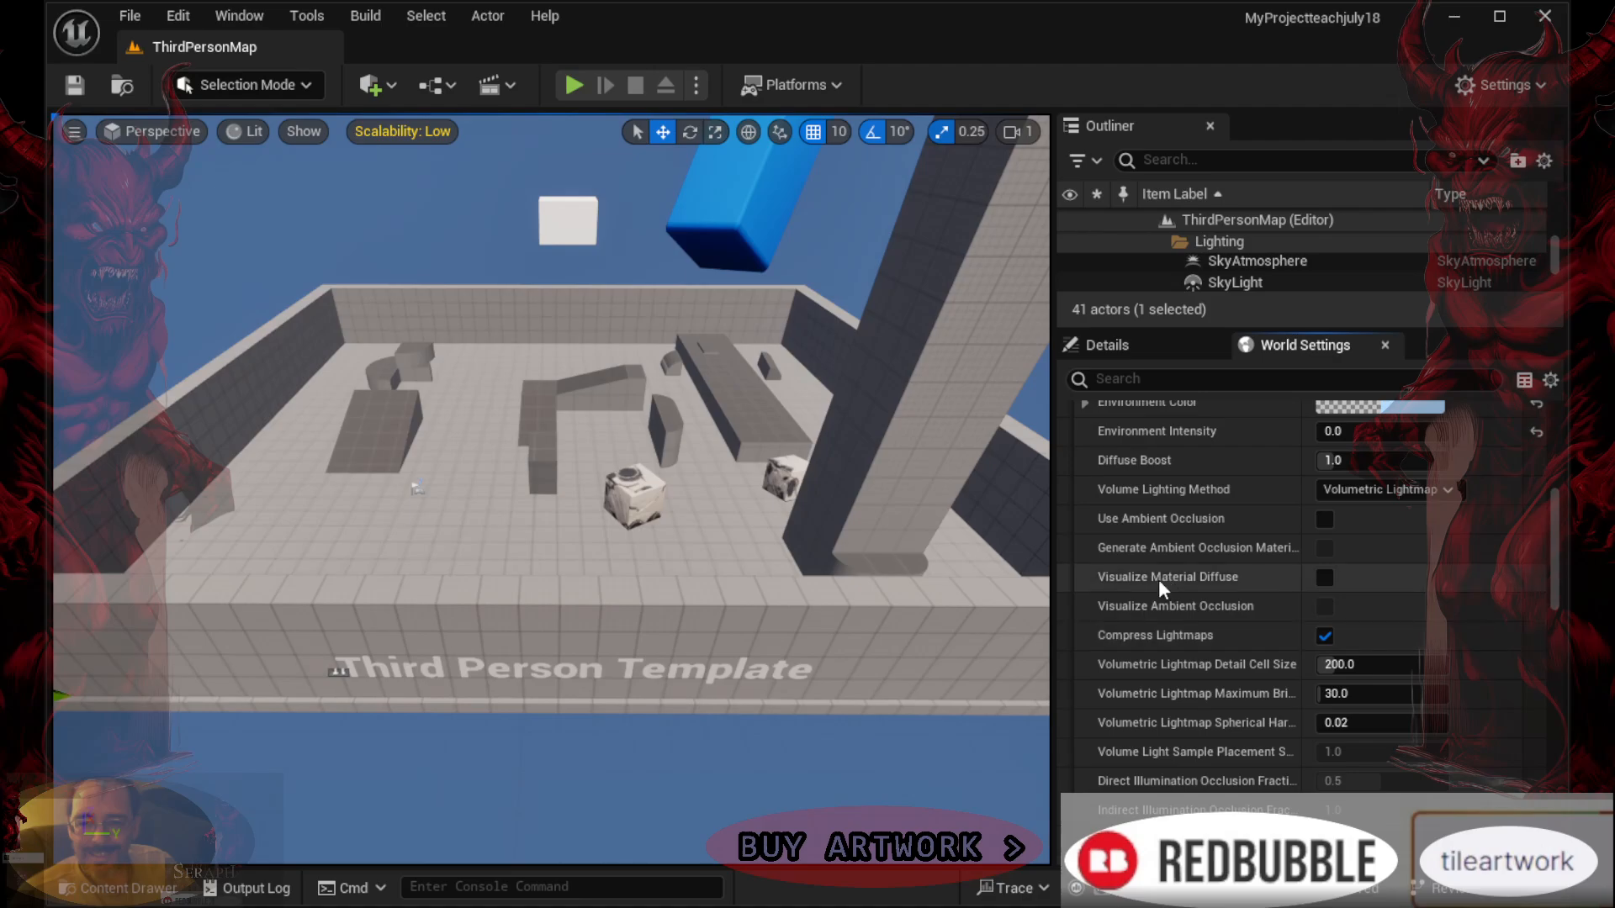
{"action": "scroll", "coordinate": [1132, 593], "scroll_direction": "down", "scroll_amount": 3}
{"action": "scroll", "coordinate": [1133, 597], "scroll_direction": "down", "scroll_amount": 2}
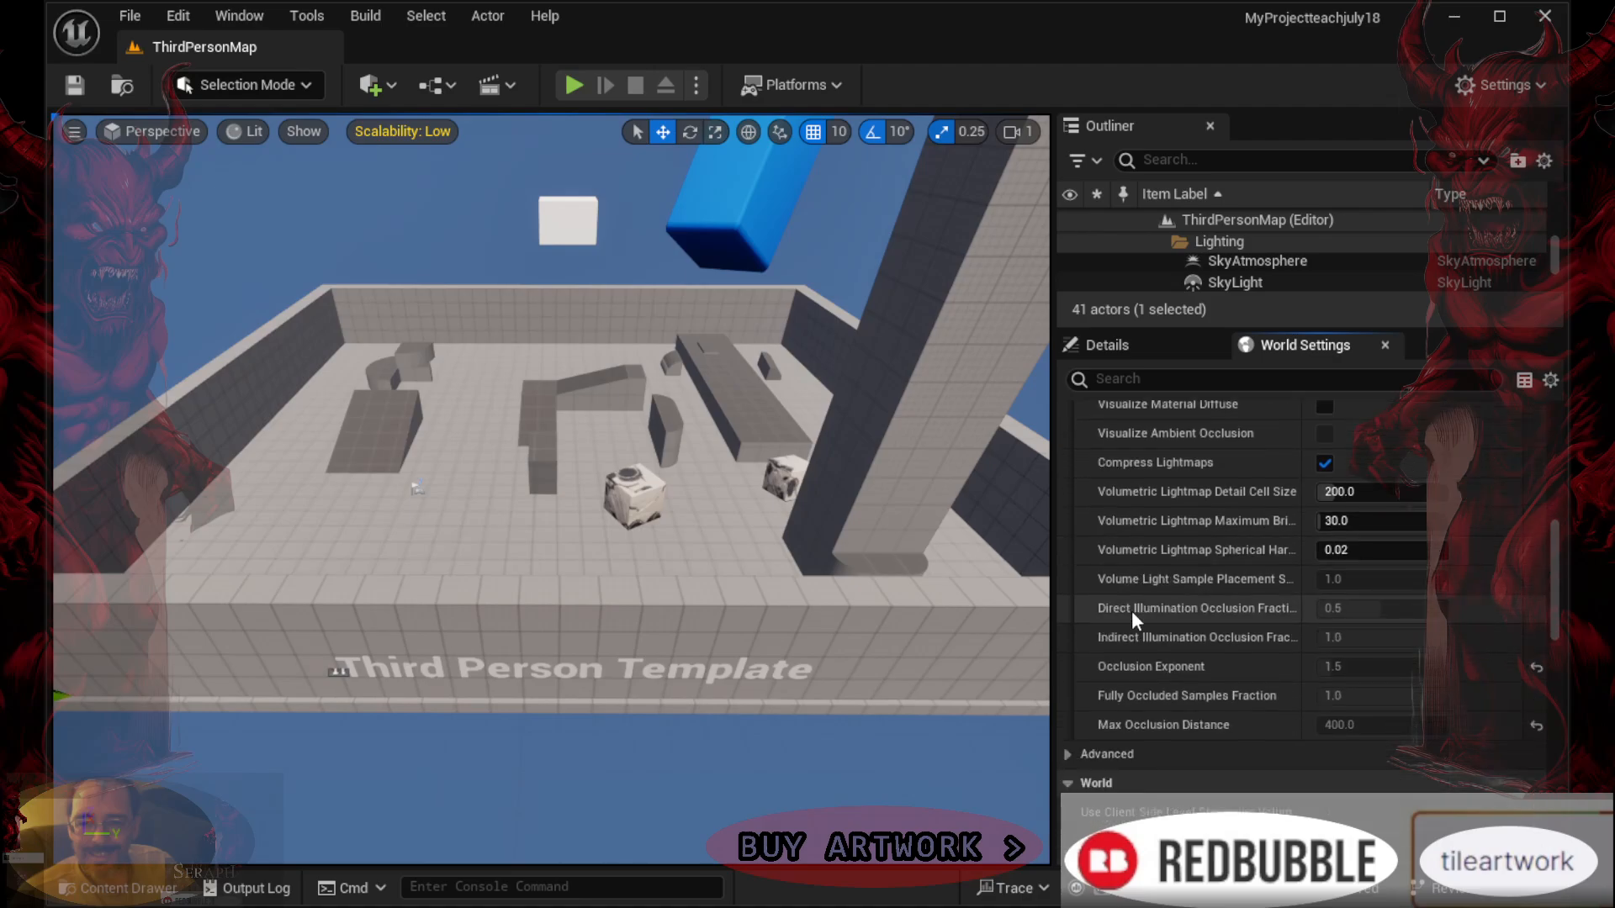
Examine the World Settings from the Lightmass occlusion options through World, Physics, Broadphase, Foliage, Landscape, Navigation and Rendering
{"action": "scroll", "coordinate": [1133, 611], "scroll_direction": "up", "scroll_amount": 8}
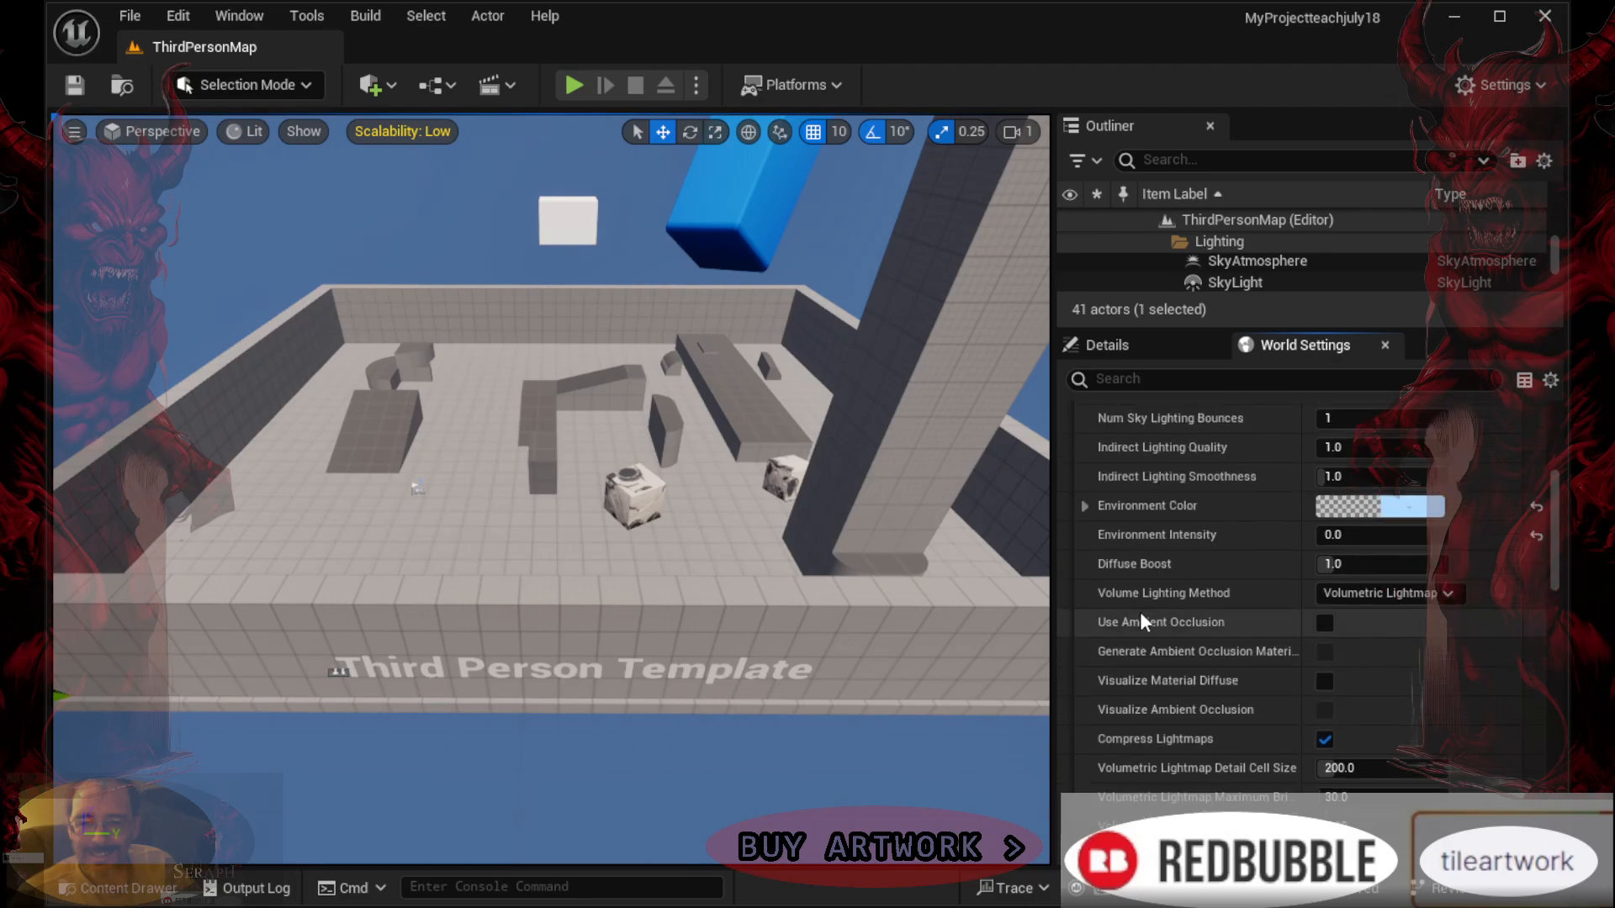
{"action": "scroll", "coordinate": [1148, 573], "scroll_direction": "down", "scroll_amount": 12}
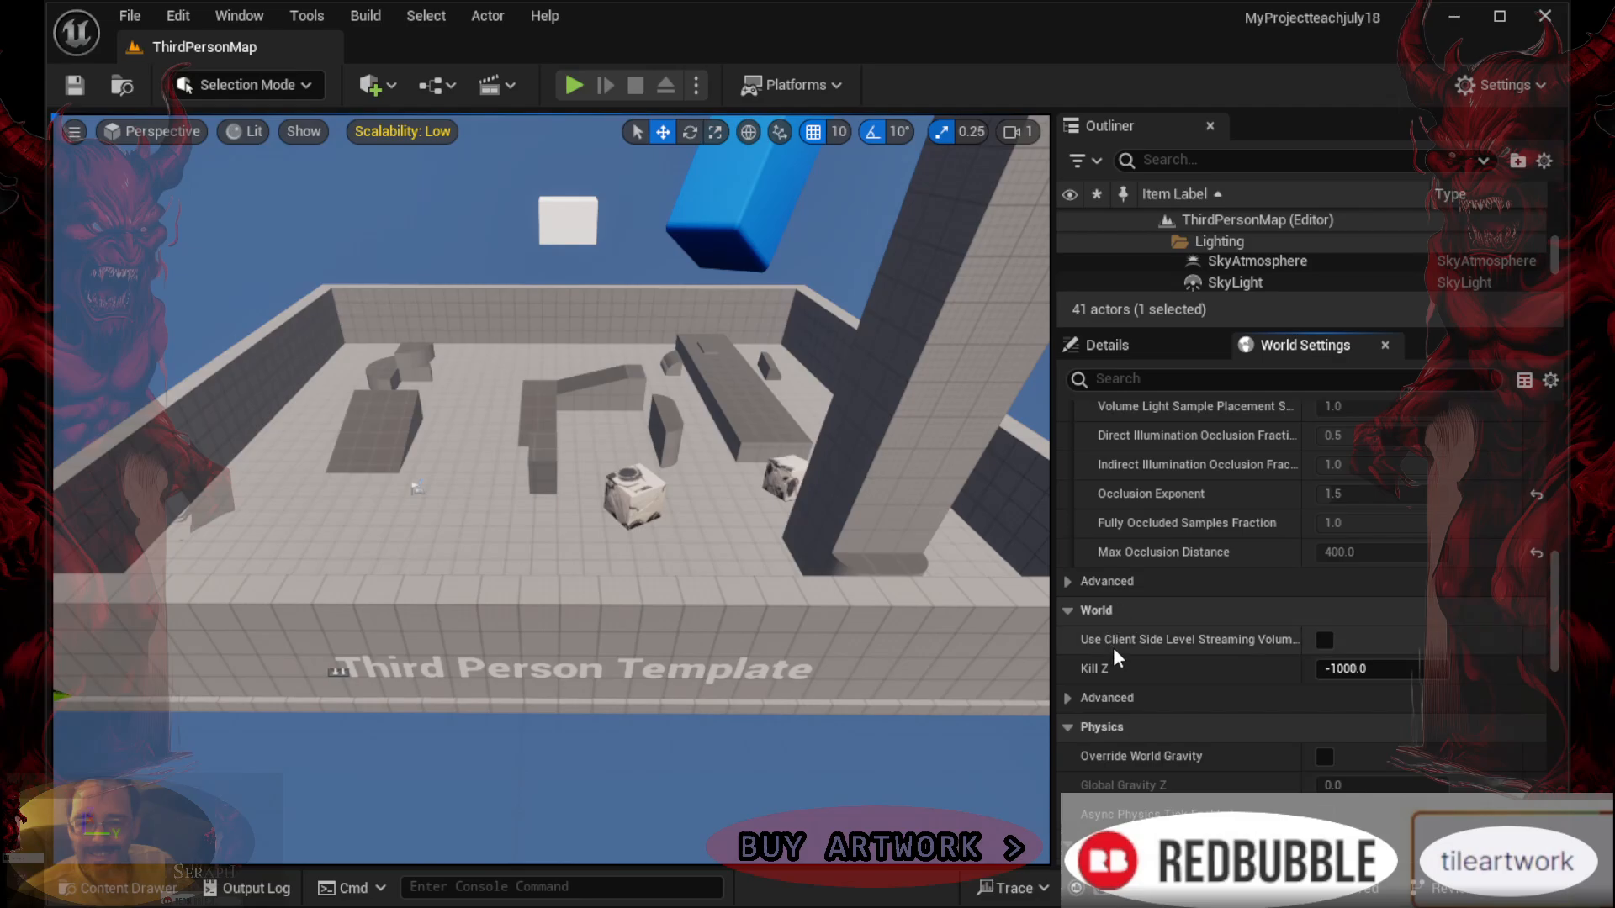
{"action": "scroll", "coordinate": [1123, 639], "scroll_direction": "down", "scroll_amount": 2}
{"action": "scroll", "coordinate": [1127, 633], "scroll_direction": "down", "scroll_amount": 7}
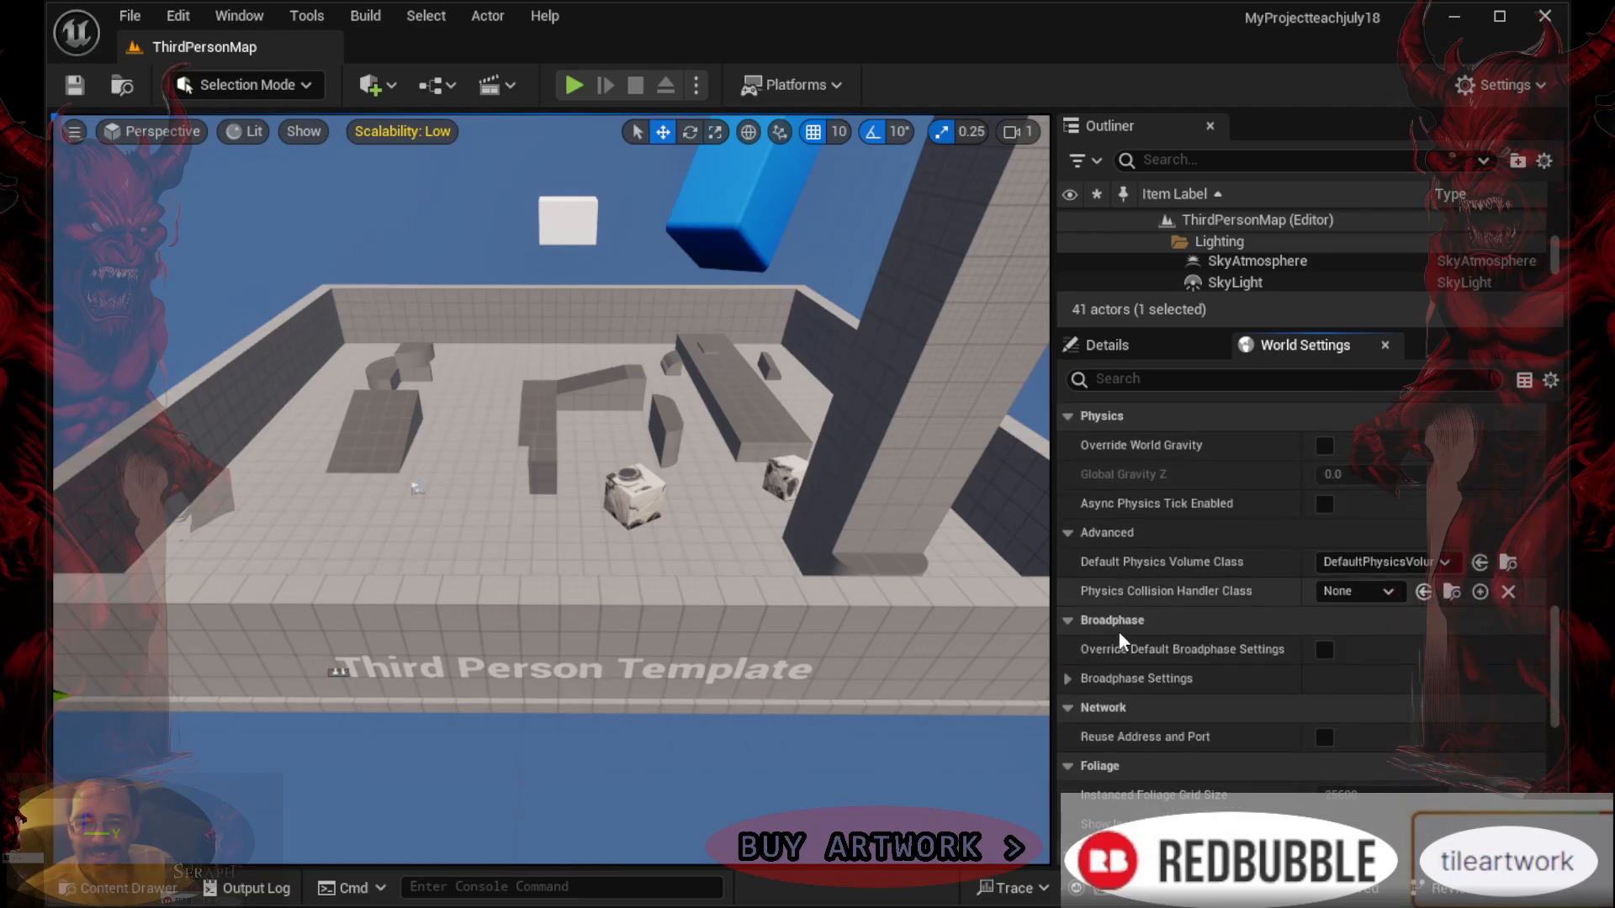
{"action": "scroll", "coordinate": [1122, 631], "scroll_direction": "down", "scroll_amount": 4}
{"action": "scroll", "coordinate": [1139, 635], "scroll_direction": "down", "scroll_amount": 15}
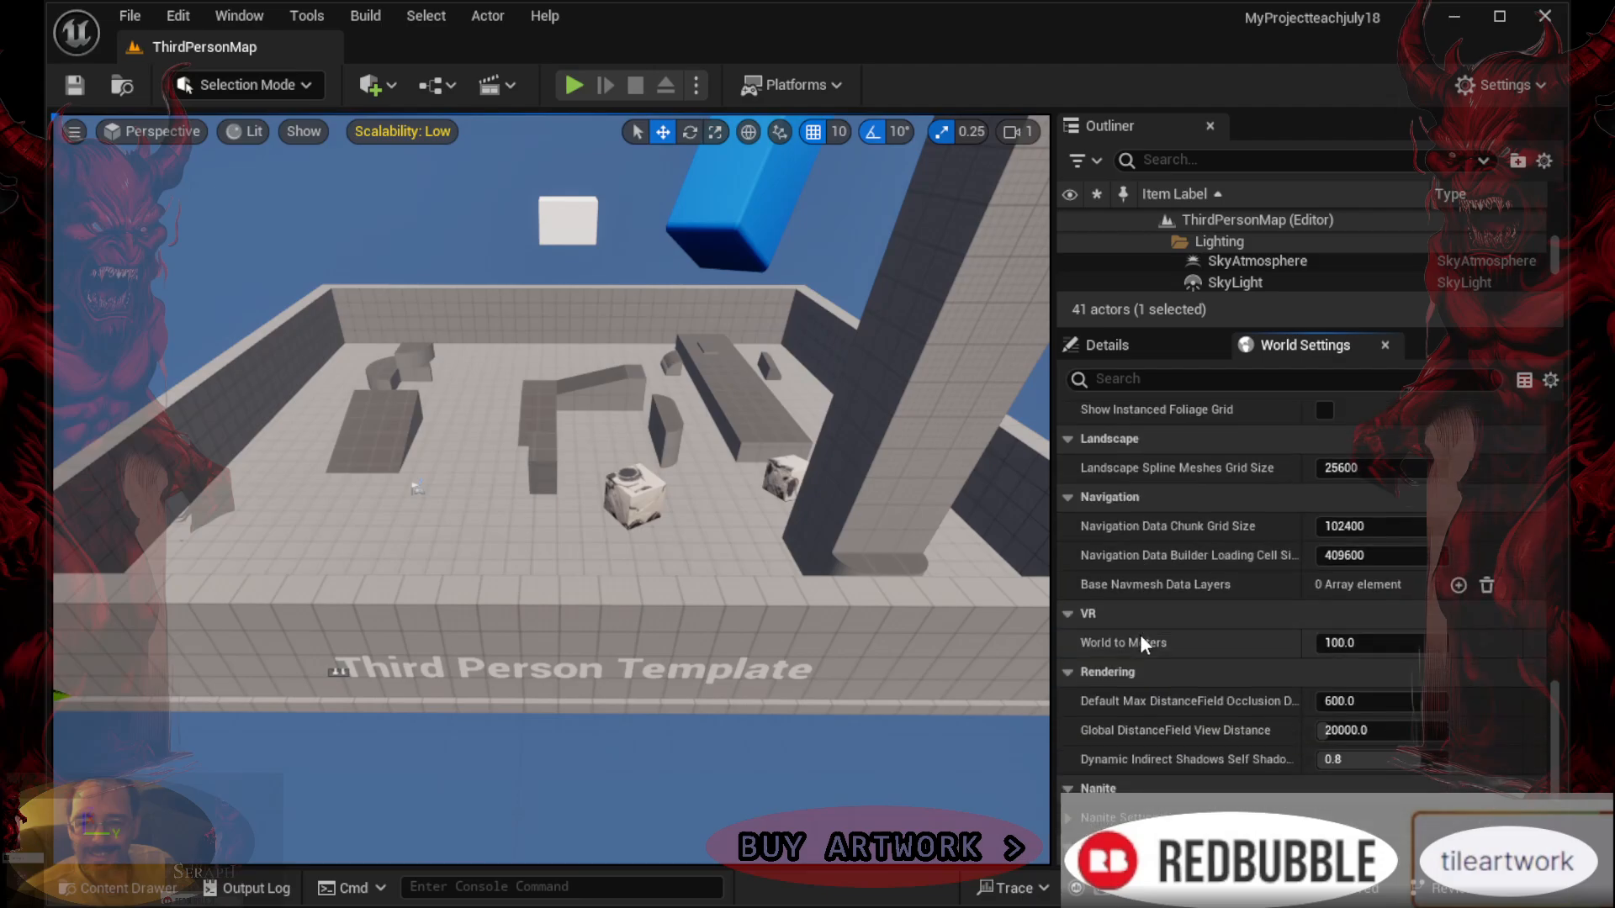
{"action": "scroll", "coordinate": [1139, 634], "scroll_direction": "down", "scroll_amount": 1}
{"action": "scroll", "coordinate": [1139, 634], "scroll_direction": "up", "scroll_amount": 13}
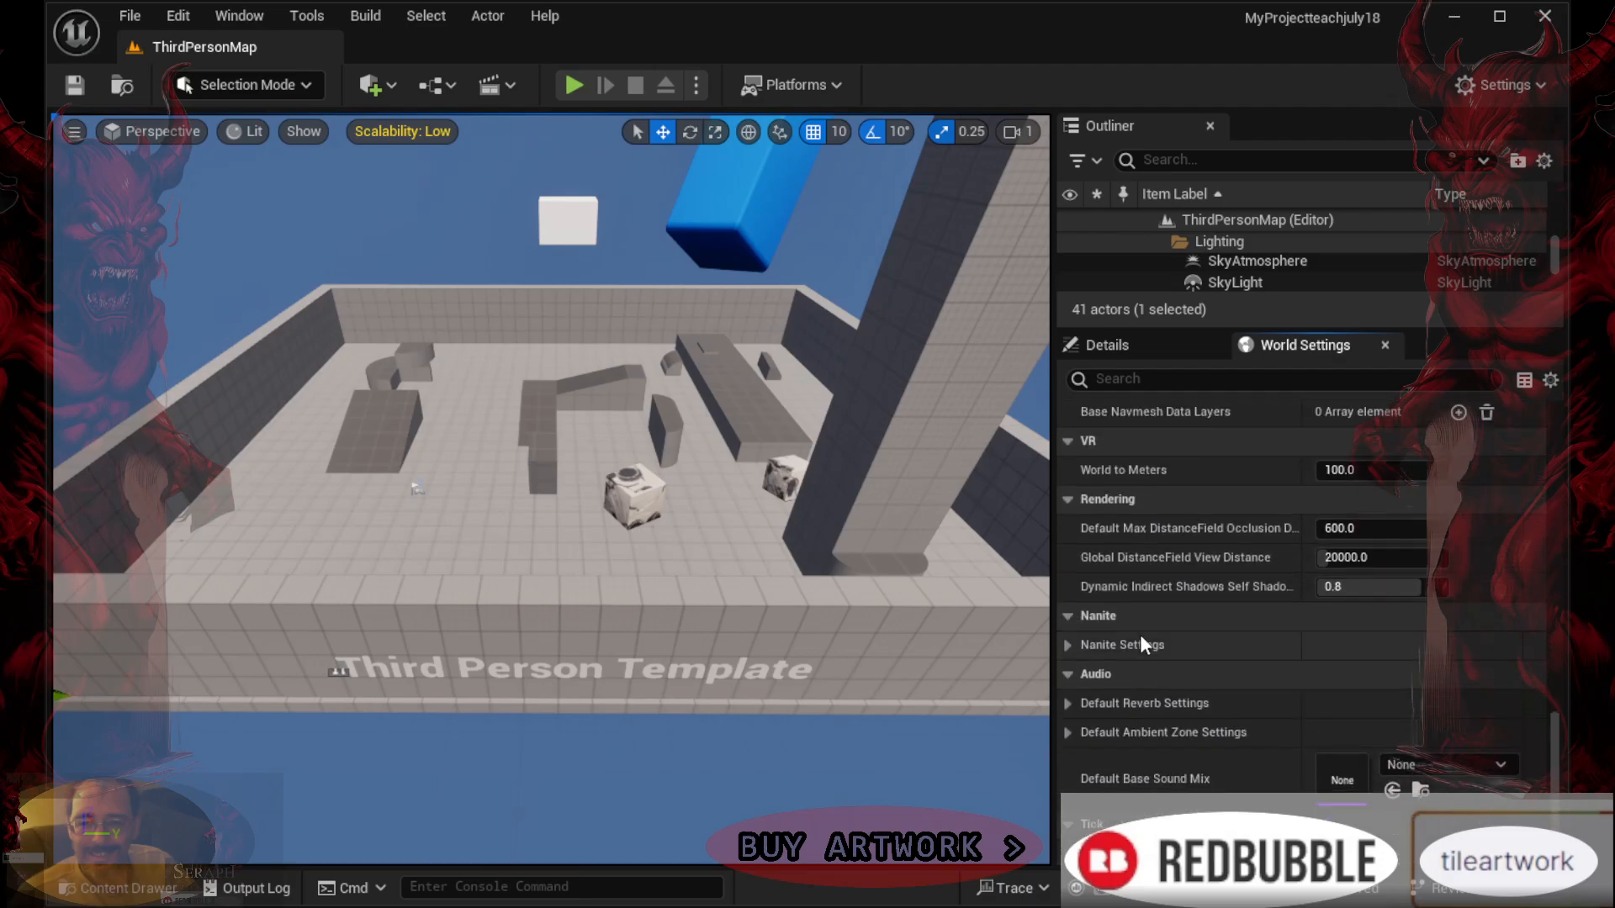
{"action": "scroll", "coordinate": [1138, 634], "scroll_direction": "up", "scroll_amount": 3}
{"action": "scroll", "coordinate": [1138, 635], "scroll_direction": "down", "scroll_amount": 3}
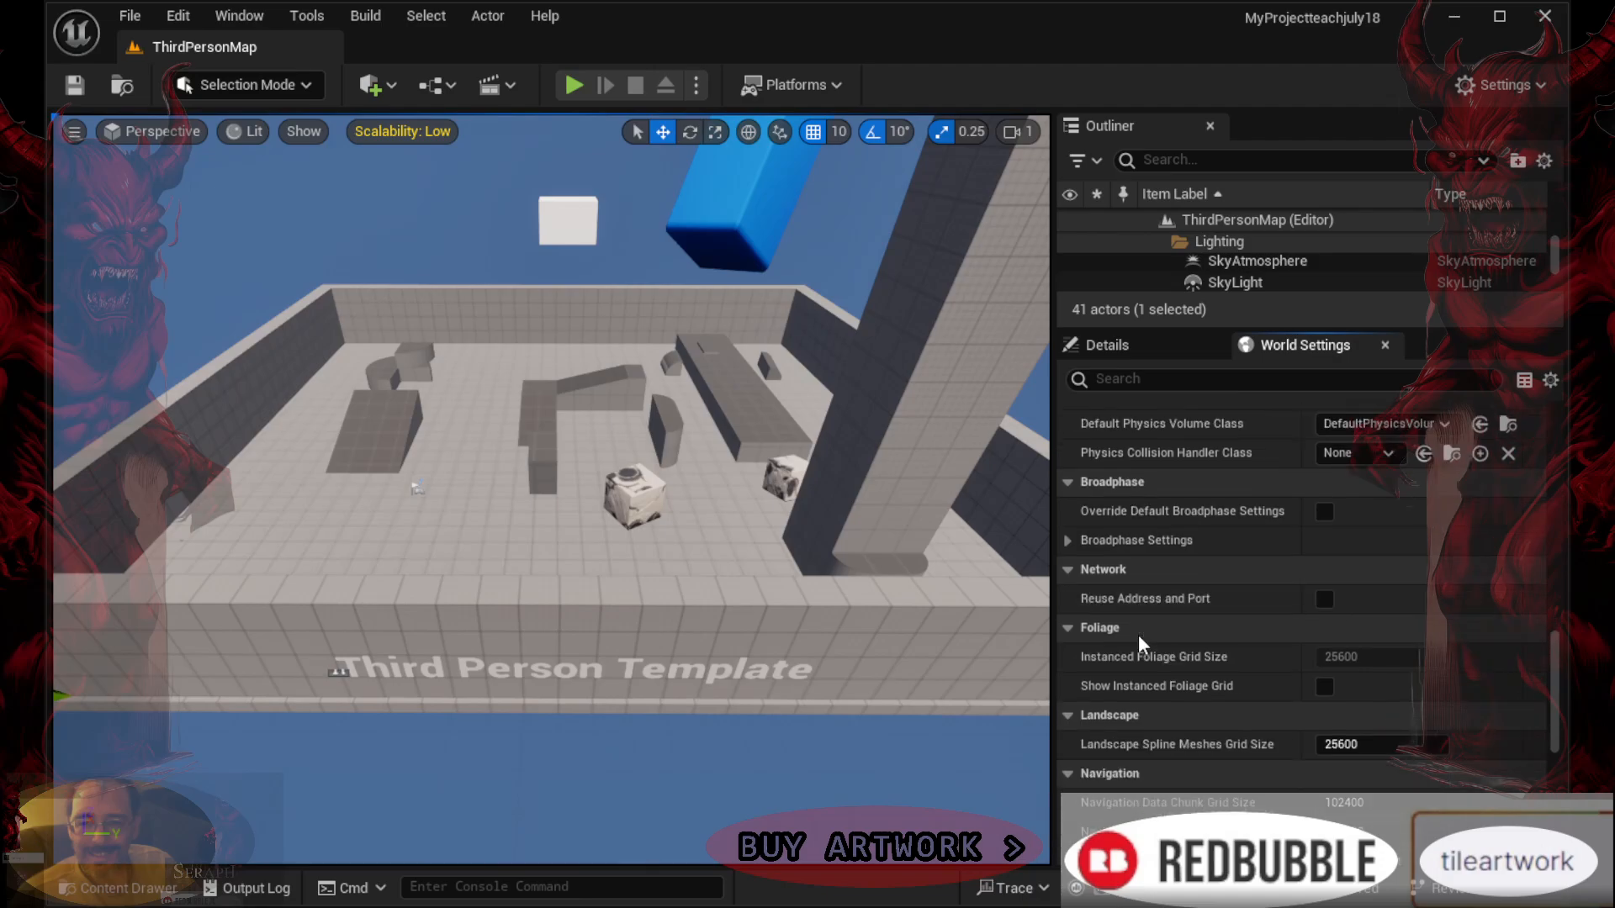
Review the Navigation, VR, Rendering, Nanite, Audio, Tick and Networking sections of the World Settings
{"action": "scroll", "coordinate": [1138, 643], "scroll_direction": "down", "scroll_amount": 3}
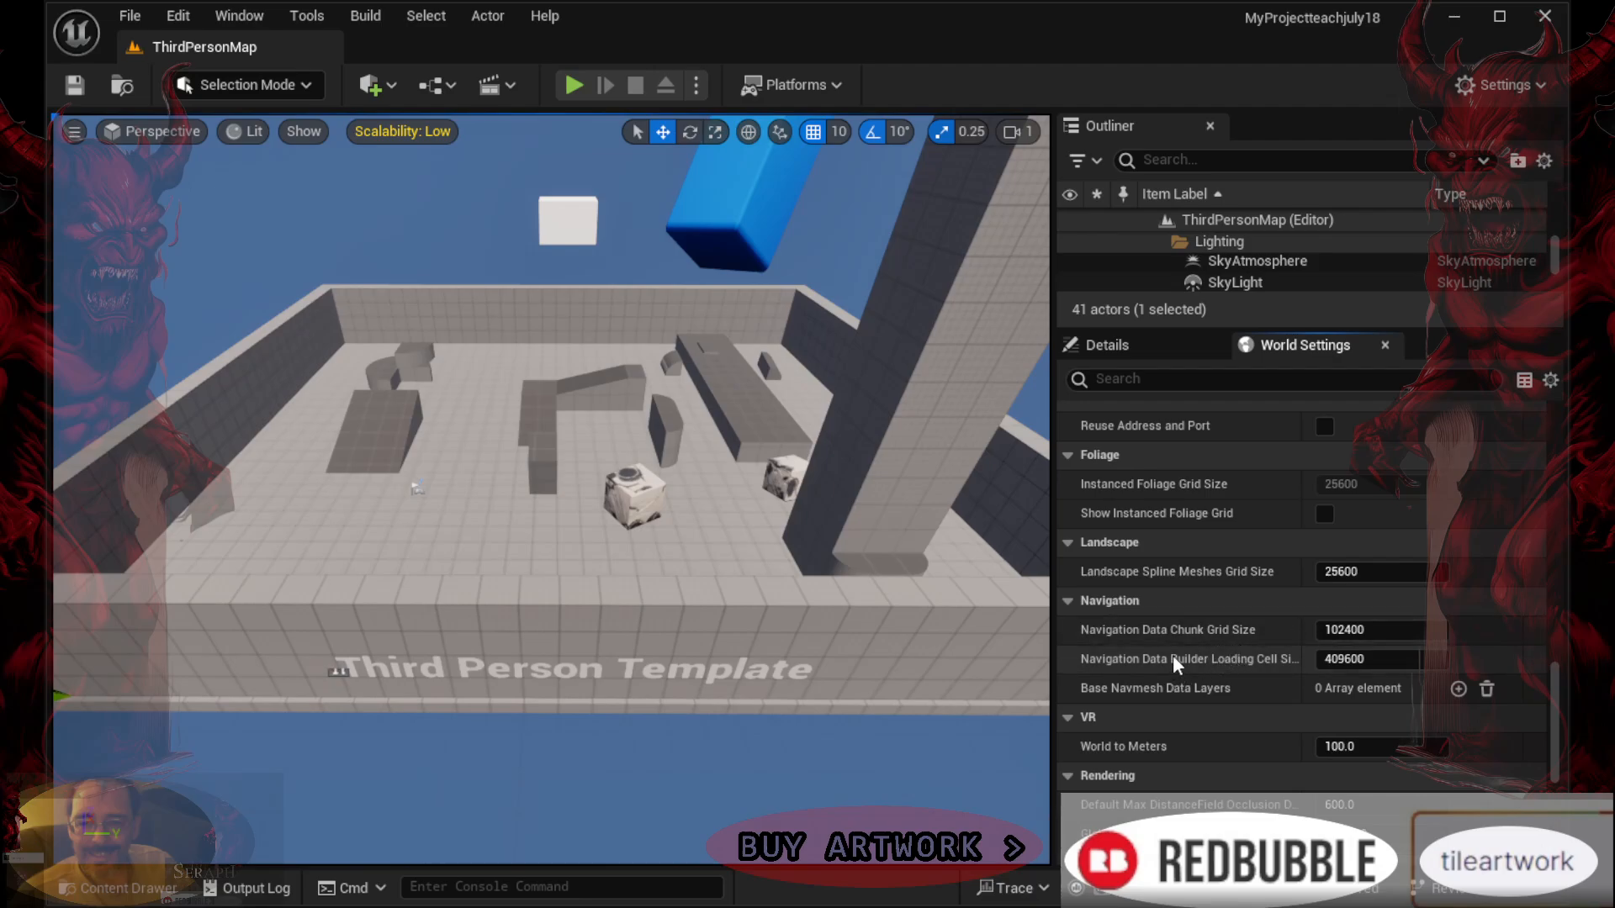
{"action": "scroll", "coordinate": [1190, 682], "scroll_direction": "down", "scroll_amount": 5}
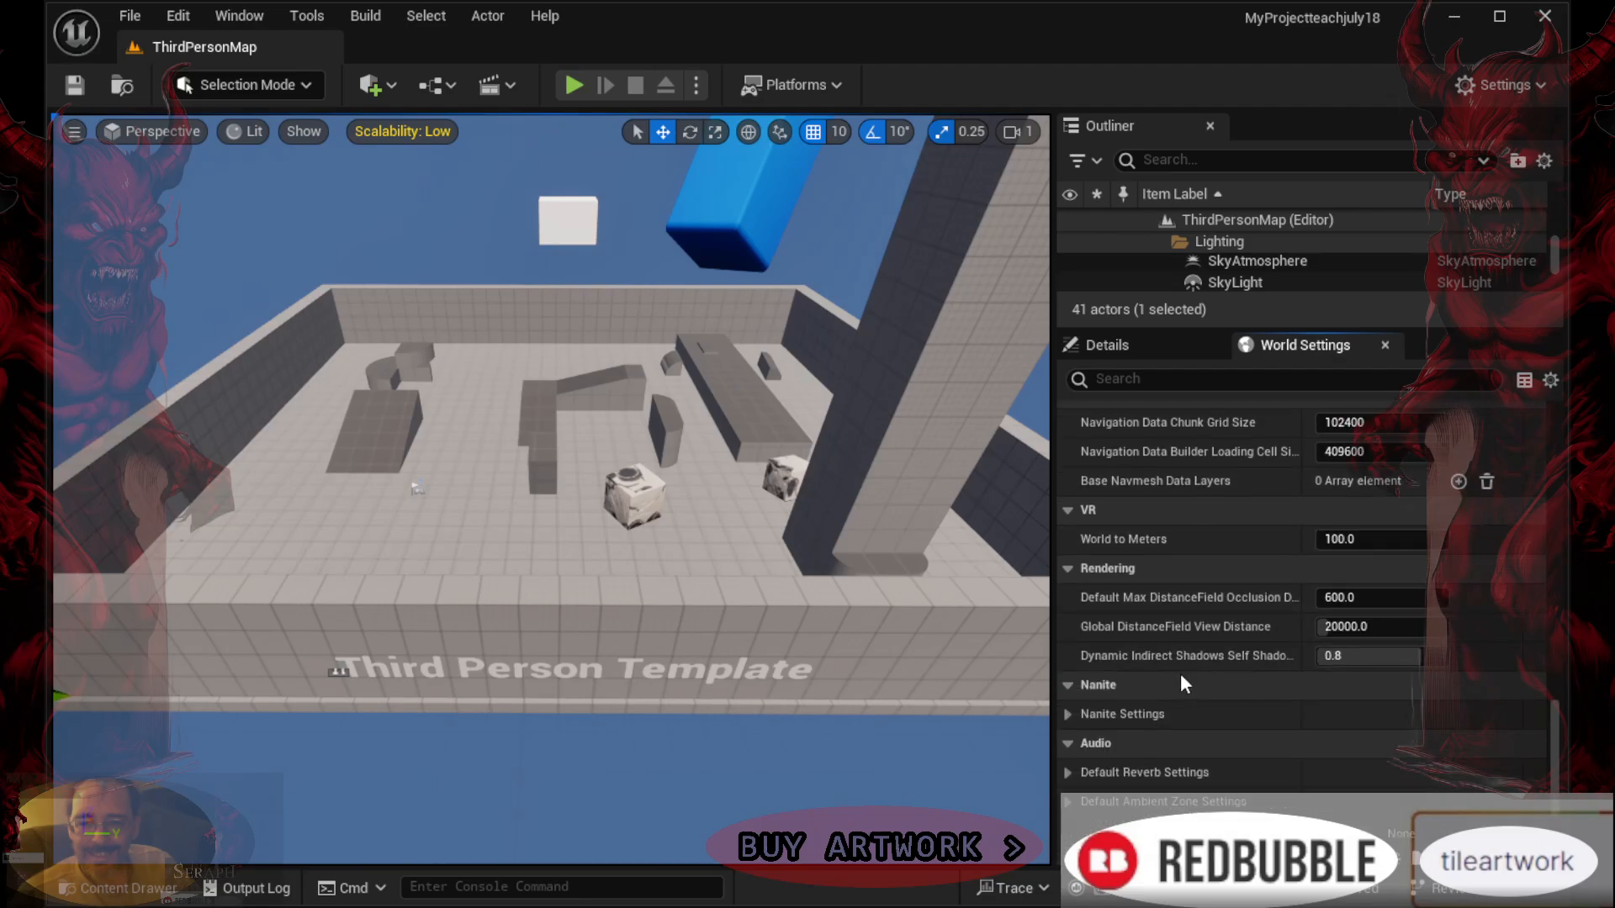
{"action": "scroll", "coordinate": [1176, 666], "scroll_direction": "up", "scroll_amount": 2}
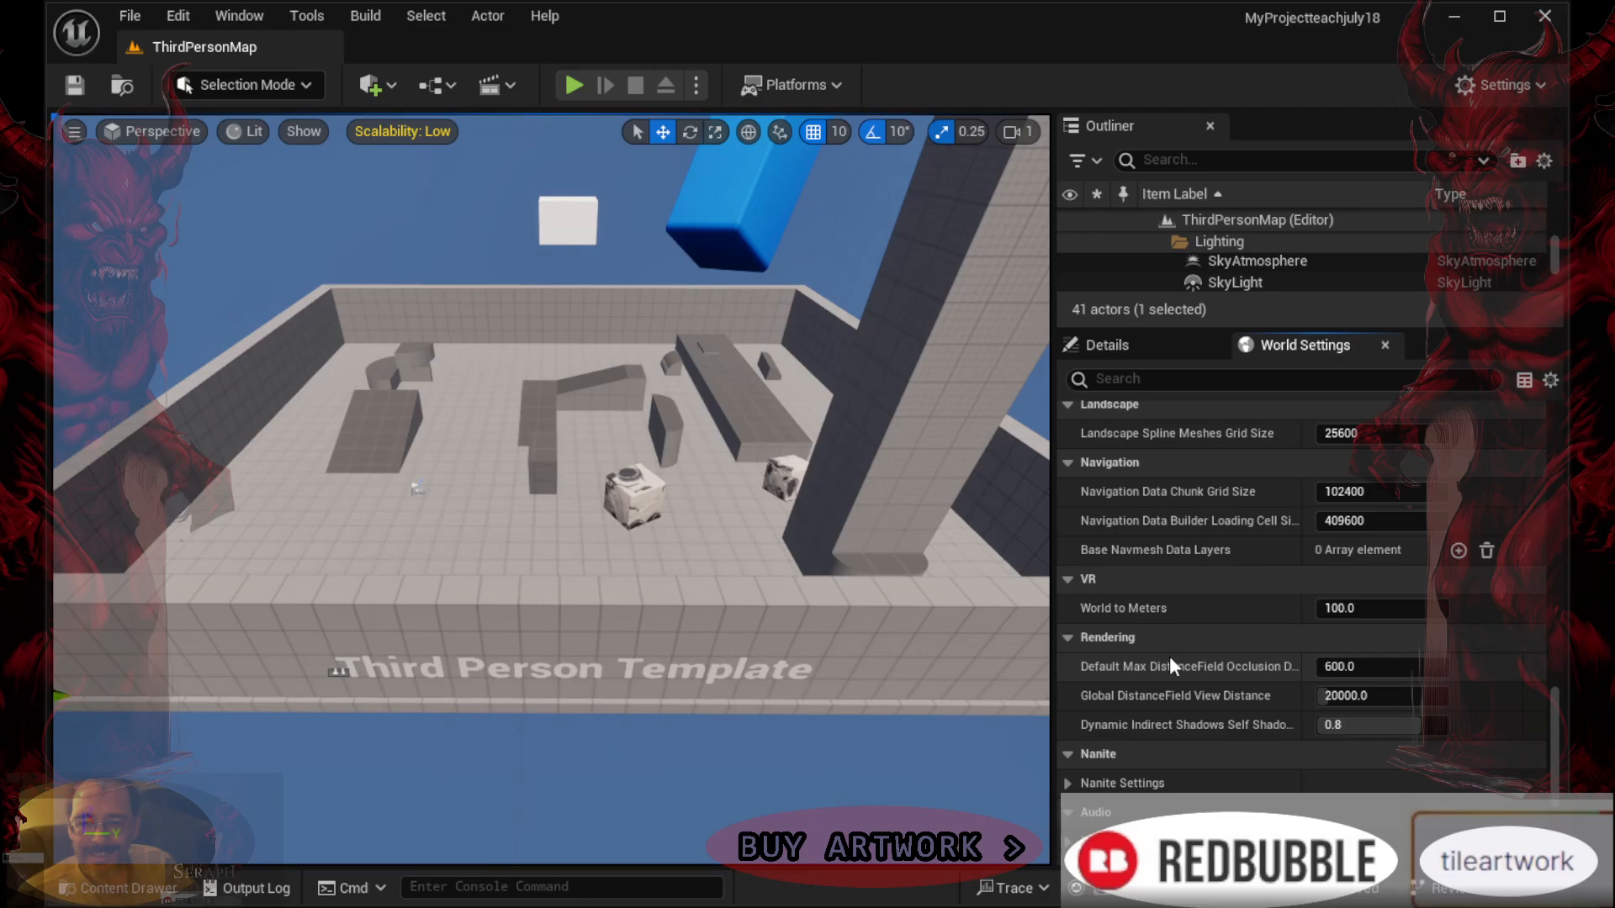
{"action": "scroll", "coordinate": [1169, 648], "scroll_direction": "down", "scroll_amount": 4}
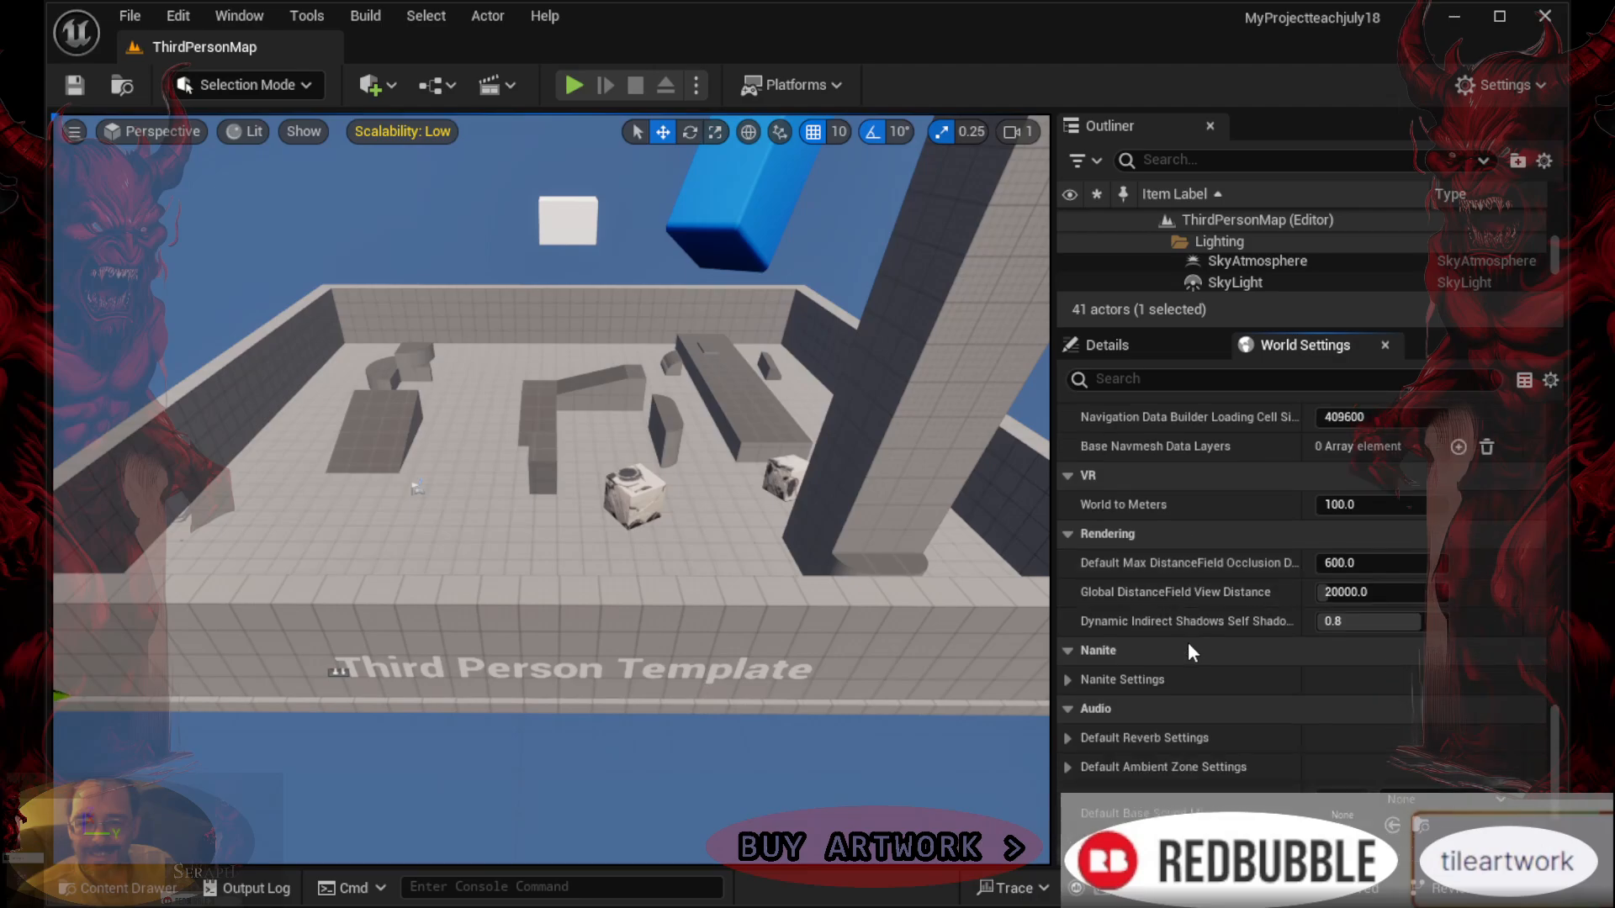
{"action": "scroll", "coordinate": [1174, 656], "scroll_direction": "down", "scroll_amount": 2}
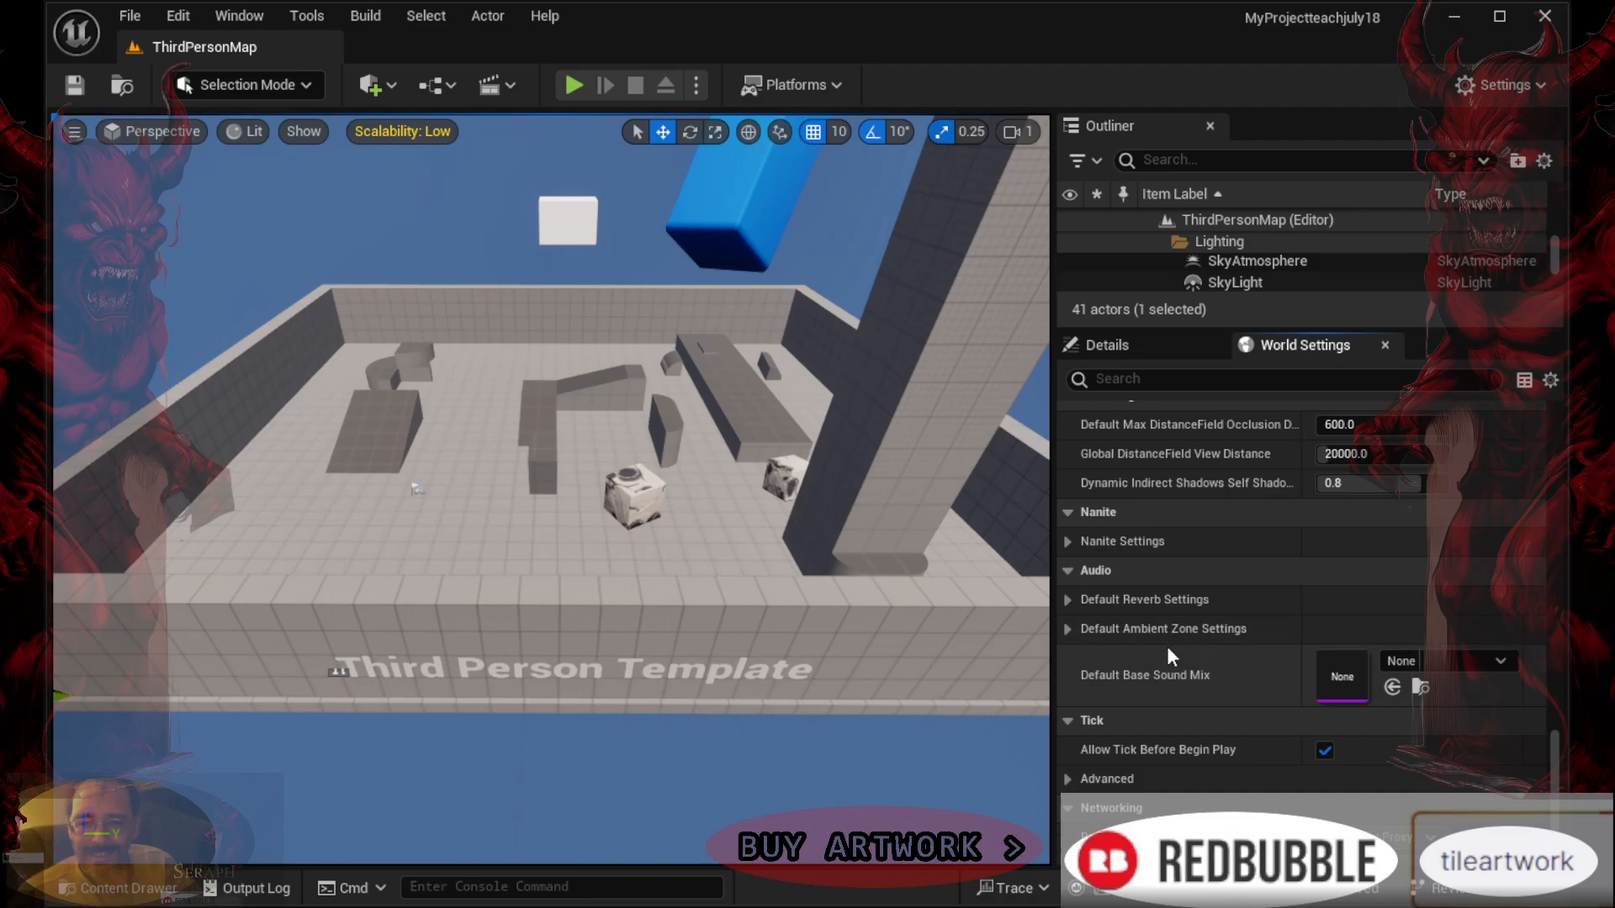
{"action": "scroll", "coordinate": [1167, 648], "scroll_direction": "up", "scroll_amount": 1}
{"action": "scroll", "coordinate": [1166, 658], "scroll_direction": "up", "scroll_amount": 2}
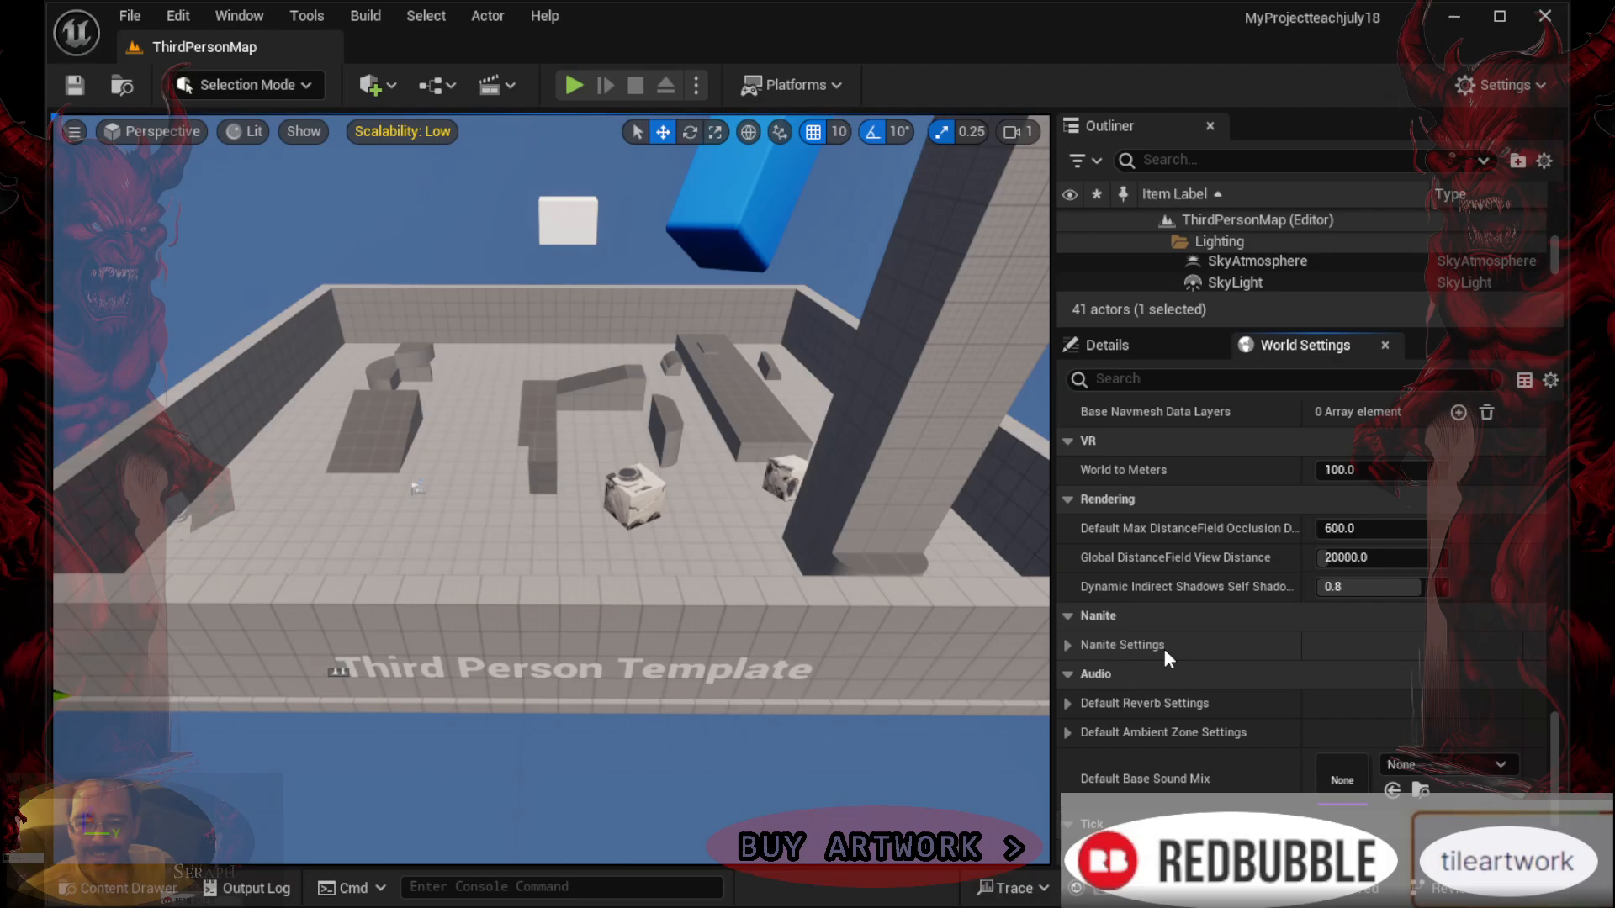
{"action": "scroll", "coordinate": [1166, 656], "scroll_direction": "up", "scroll_amount": 3}
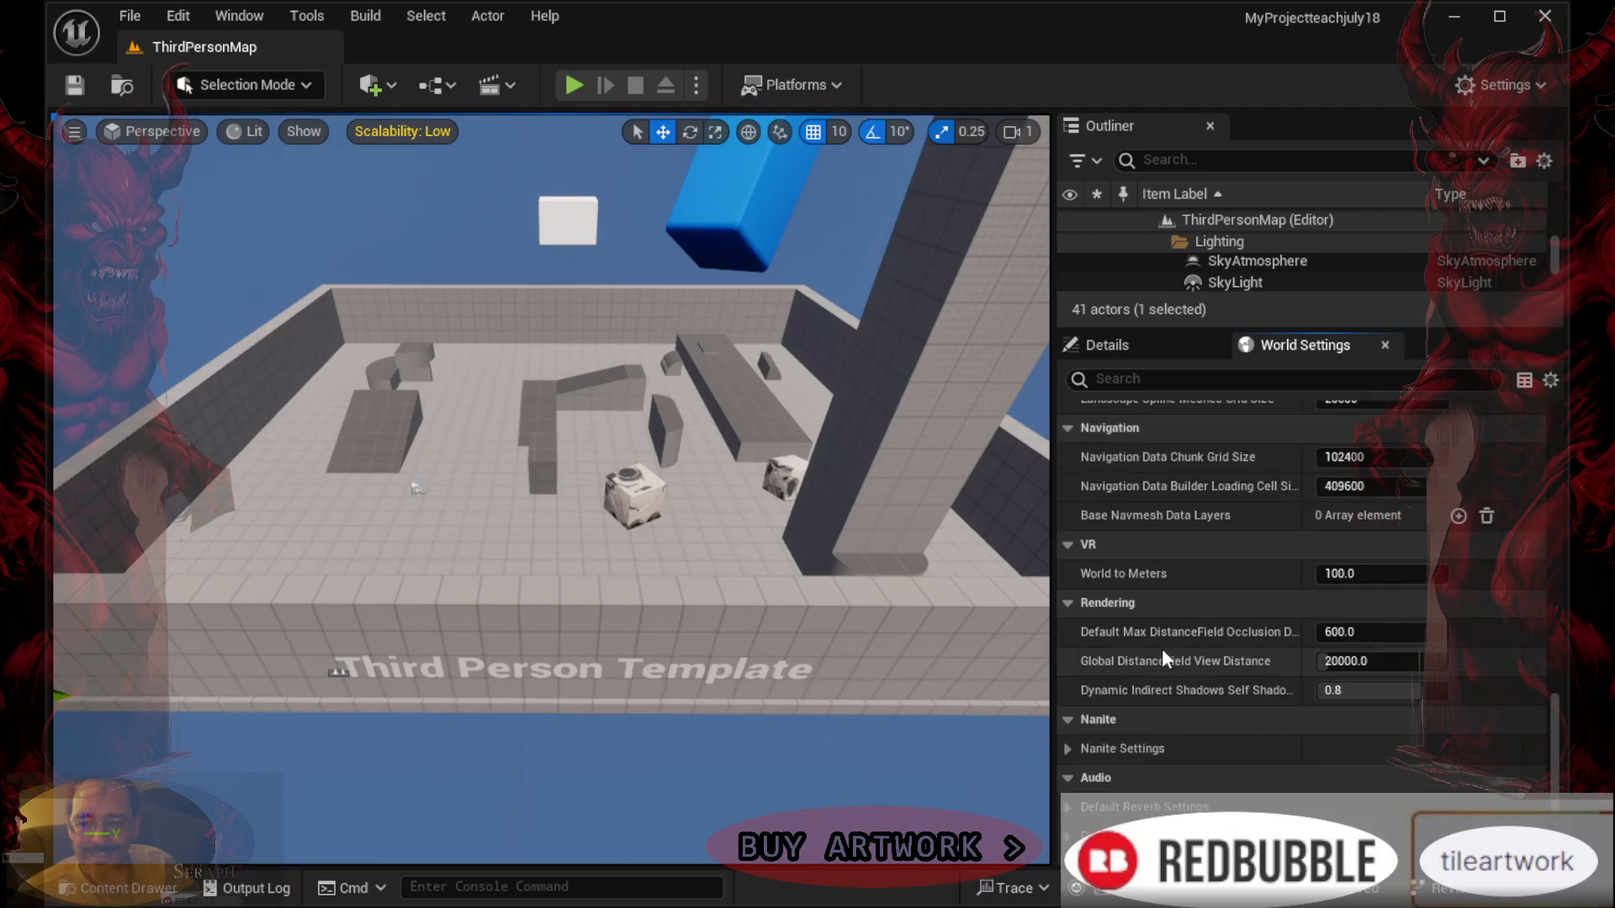
{"action": "scroll", "coordinate": [1163, 655], "scroll_direction": "down", "scroll_amount": 9}
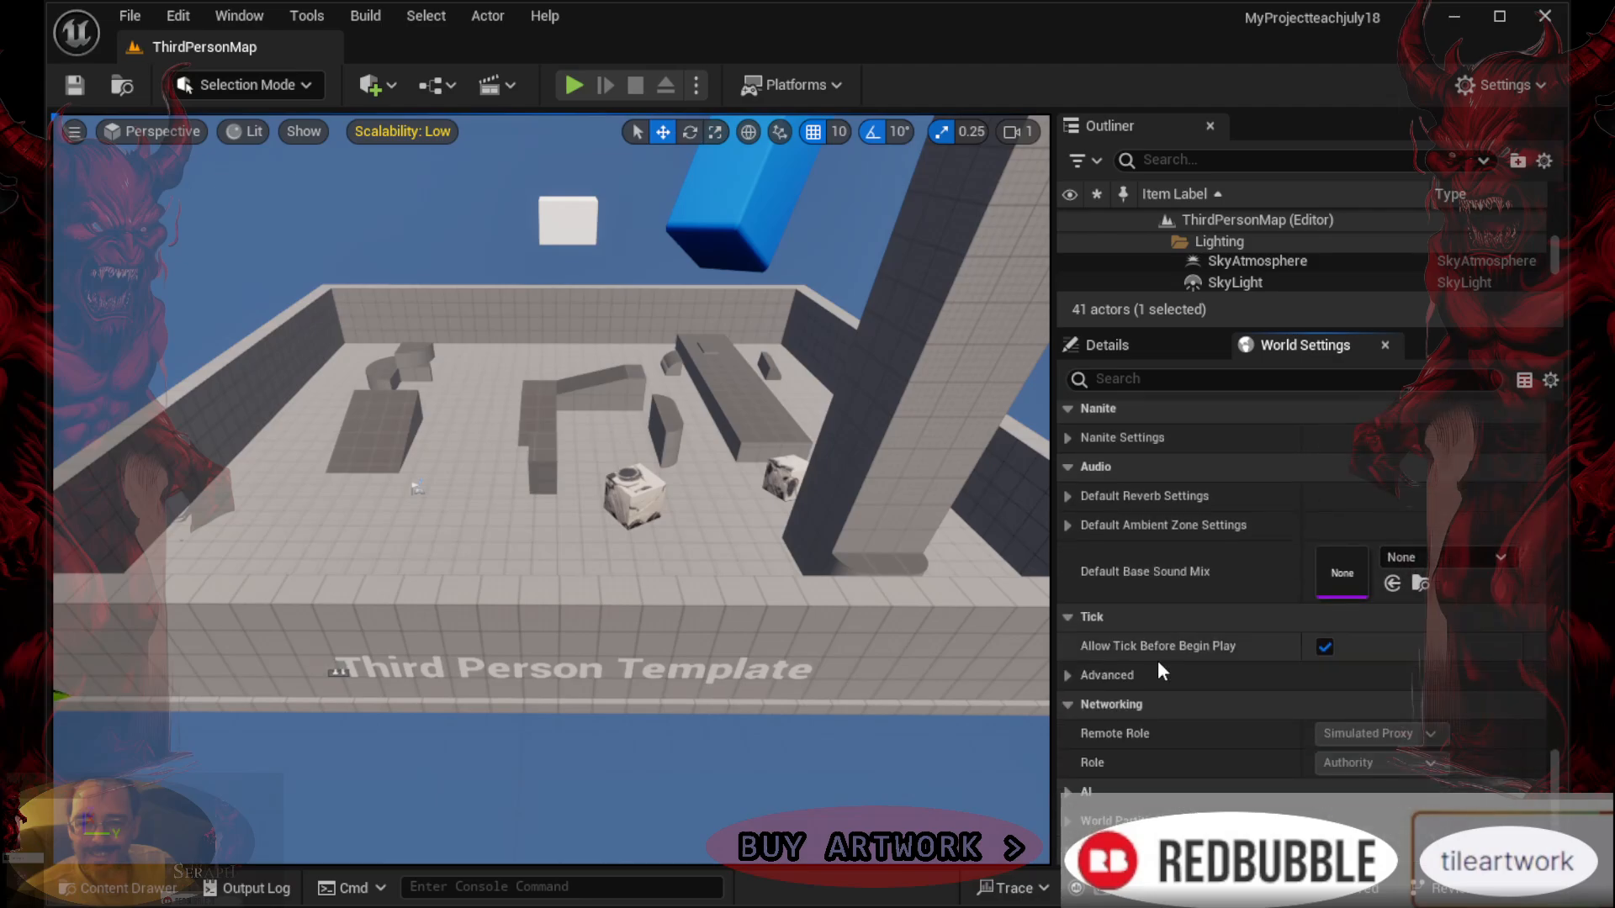
{"action": "scroll", "coordinate": [1161, 665], "scroll_direction": "up", "scroll_amount": 10}
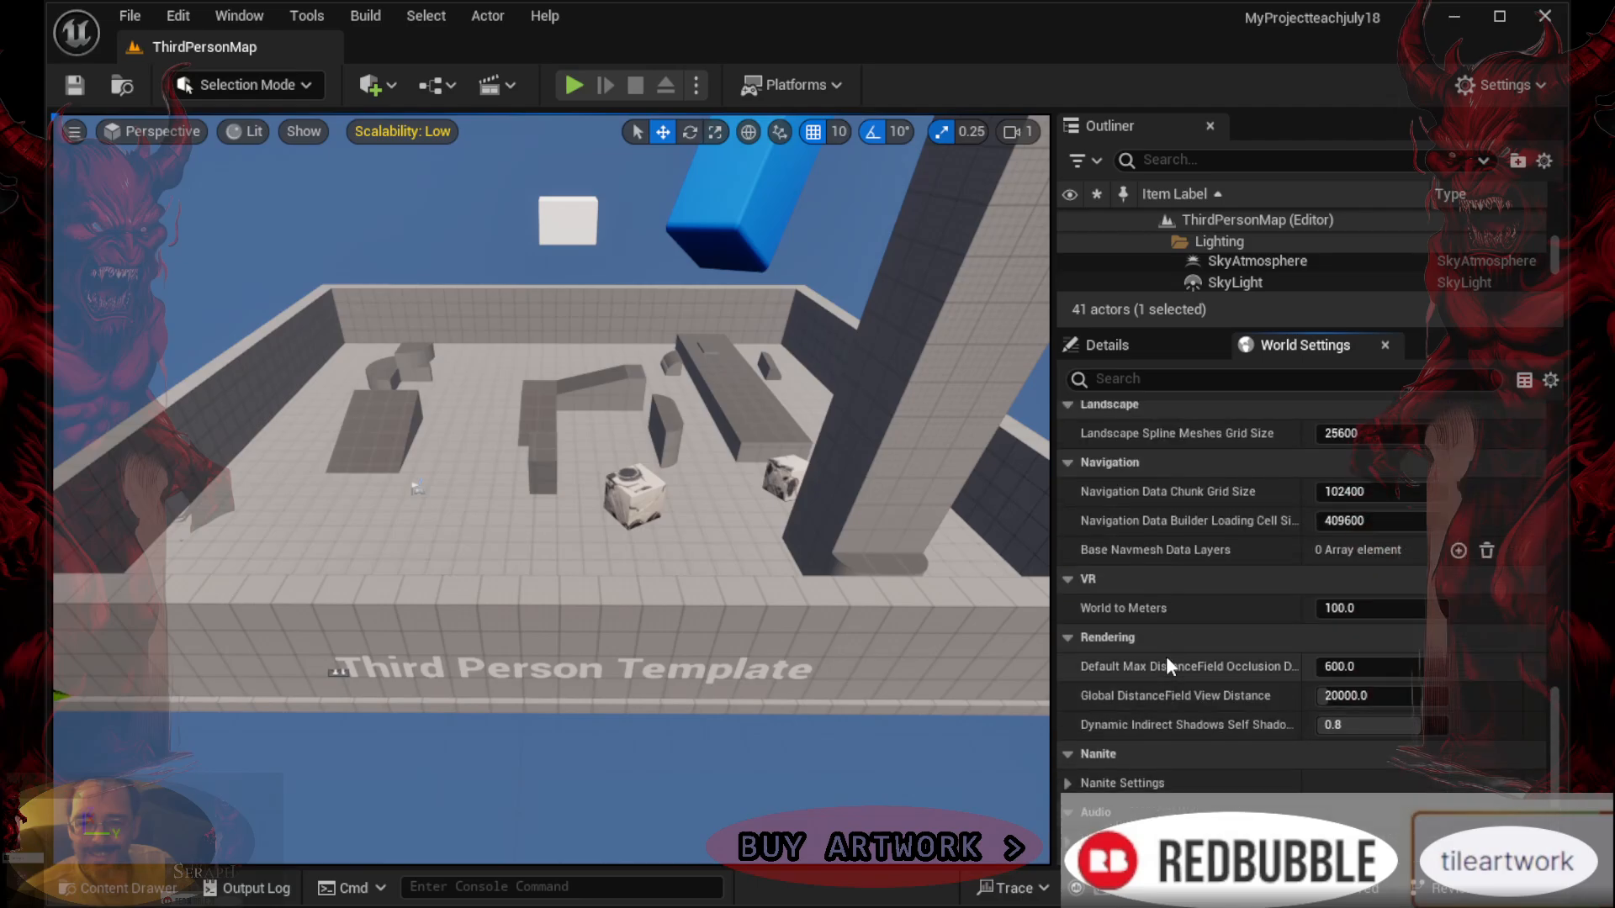
{"action": "scroll", "coordinate": [1166, 656], "scroll_direction": "up", "scroll_amount": 5}
{"action": "scroll", "coordinate": [1165, 658], "scroll_direction": "down", "scroll_amount": 3}
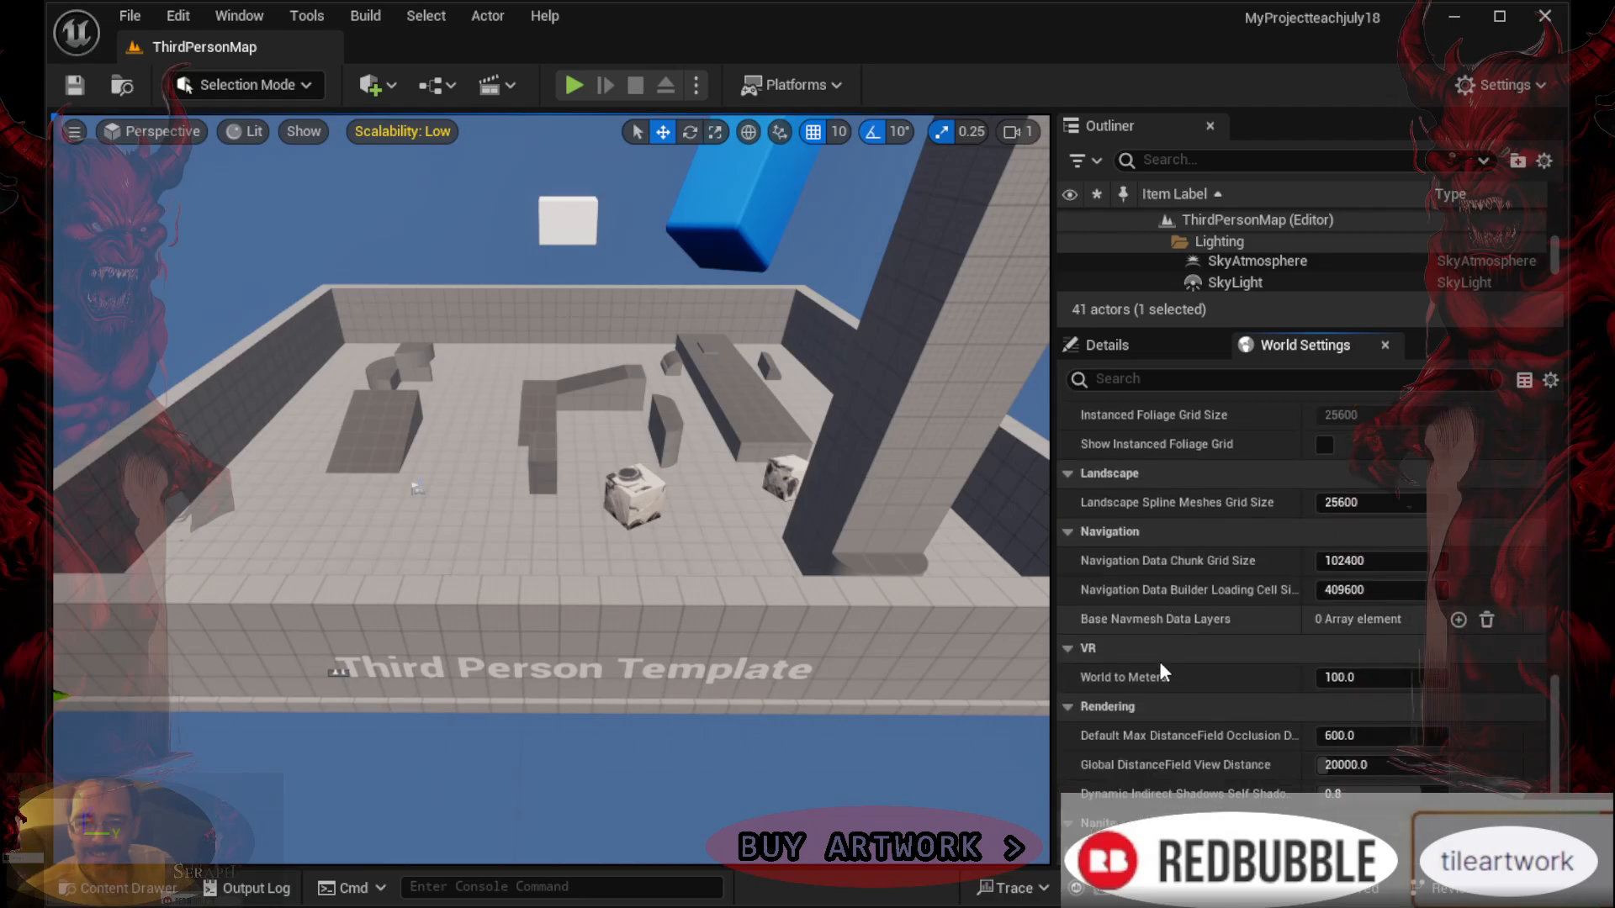
{"action": "scroll", "coordinate": [1144, 665], "scroll_direction": "down", "scroll_amount": 2}
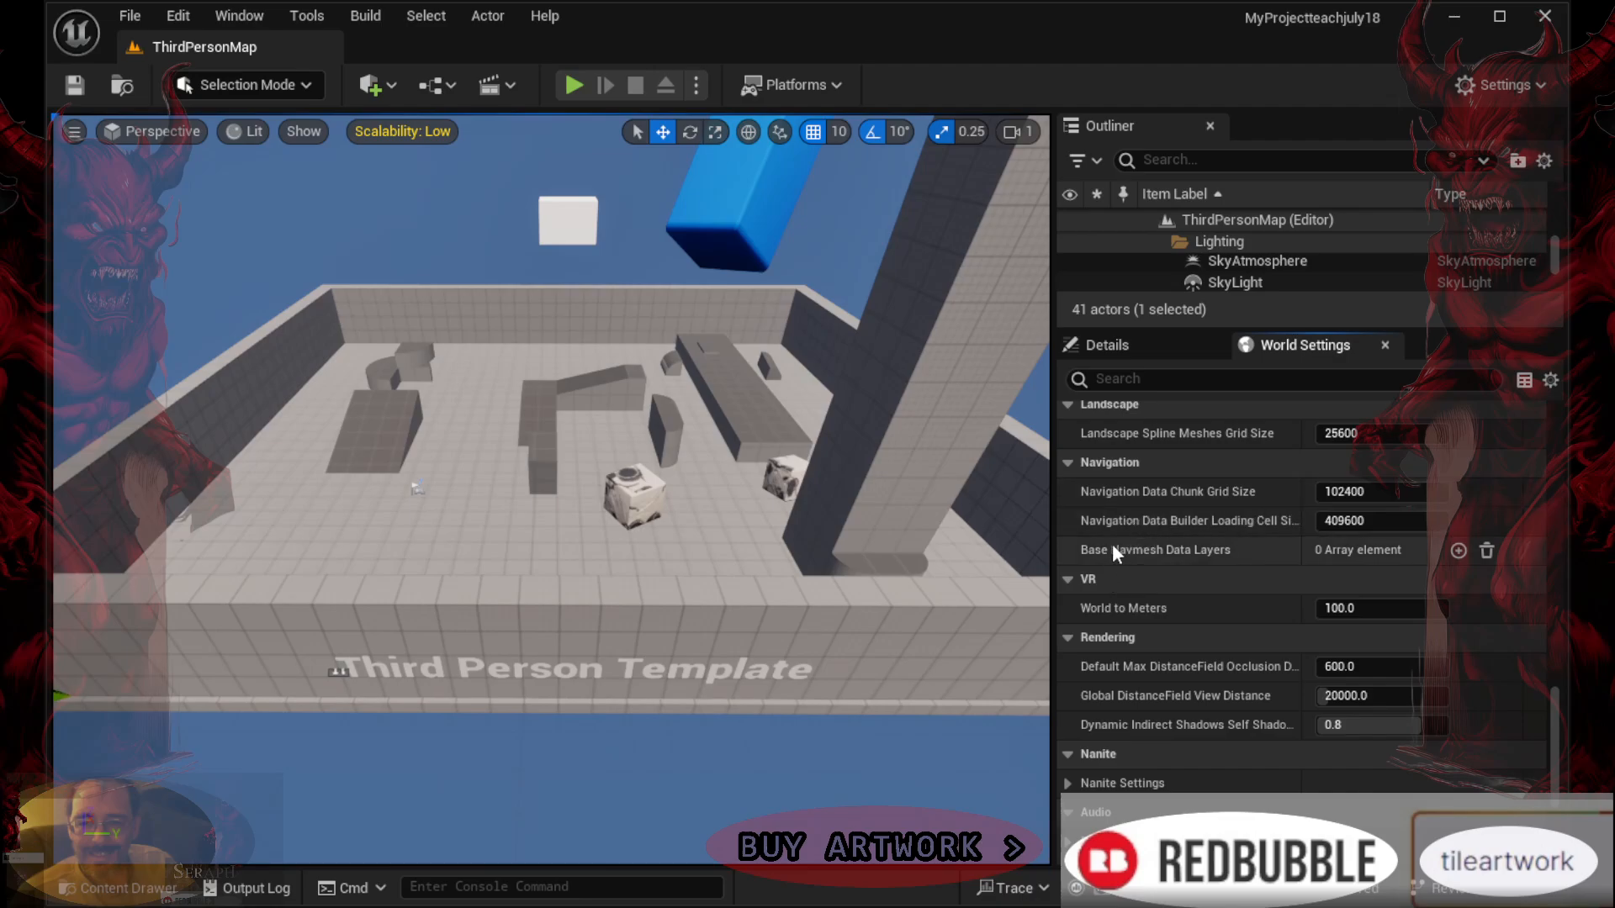
{"action": "scroll", "coordinate": [1108, 516], "scroll_direction": "down", "scroll_amount": 6}
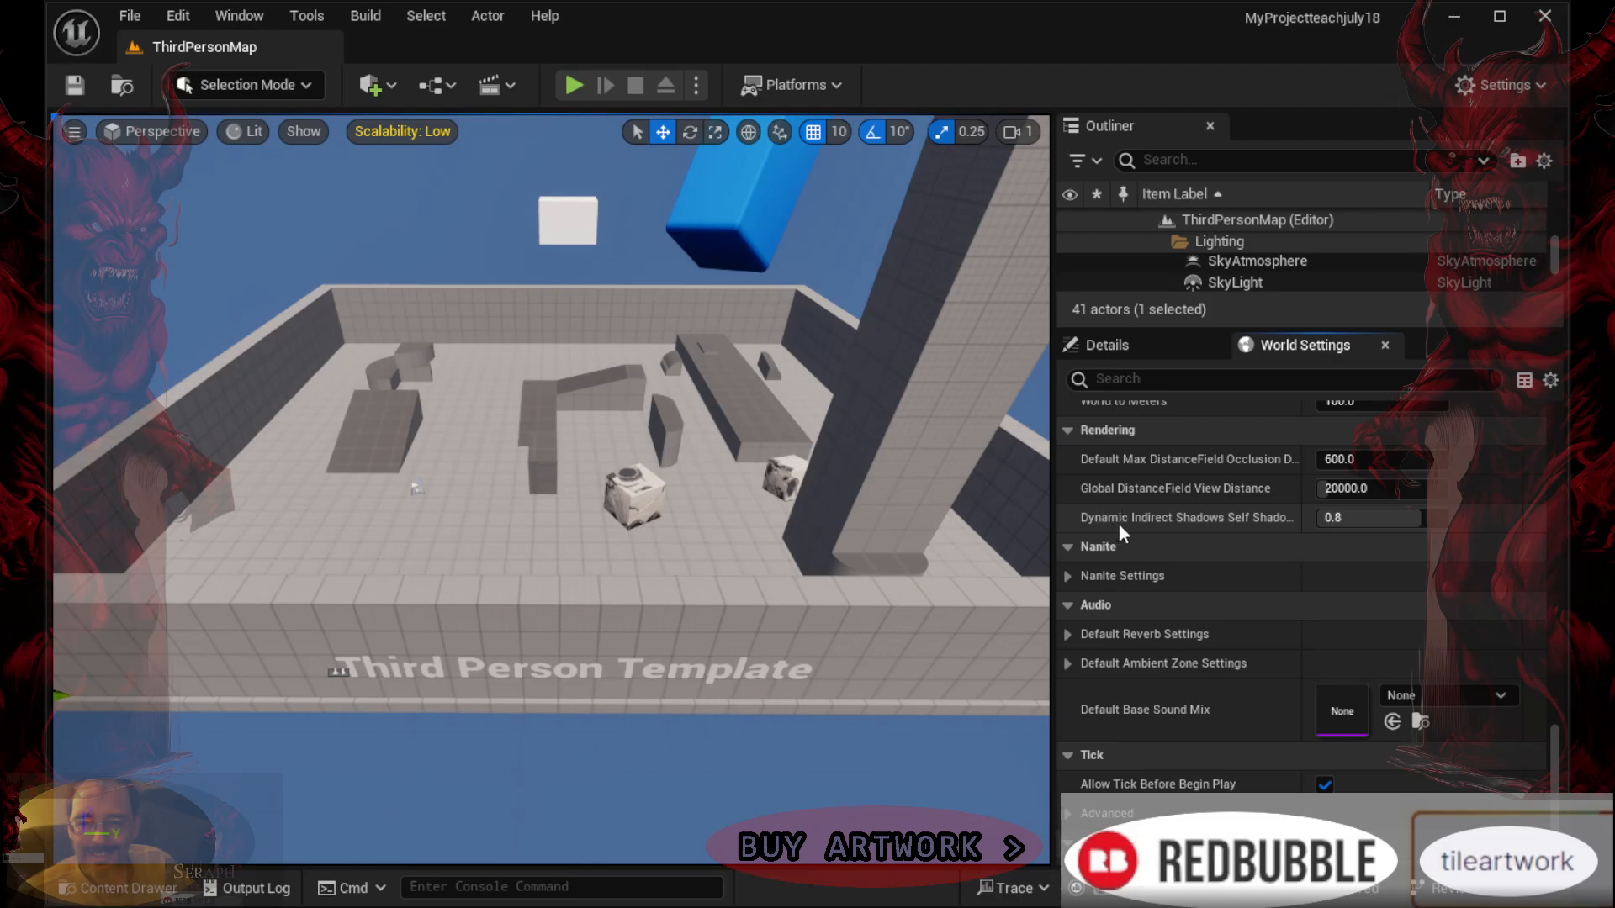
{"action": "scroll", "coordinate": [1119, 524], "scroll_direction": "down", "scroll_amount": 3}
{"action": "scroll", "coordinate": [1123, 528], "scroll_direction": "up", "scroll_amount": 4}
{"action": "scroll", "coordinate": [1128, 527], "scroll_direction": "up", "scroll_amount": 3}
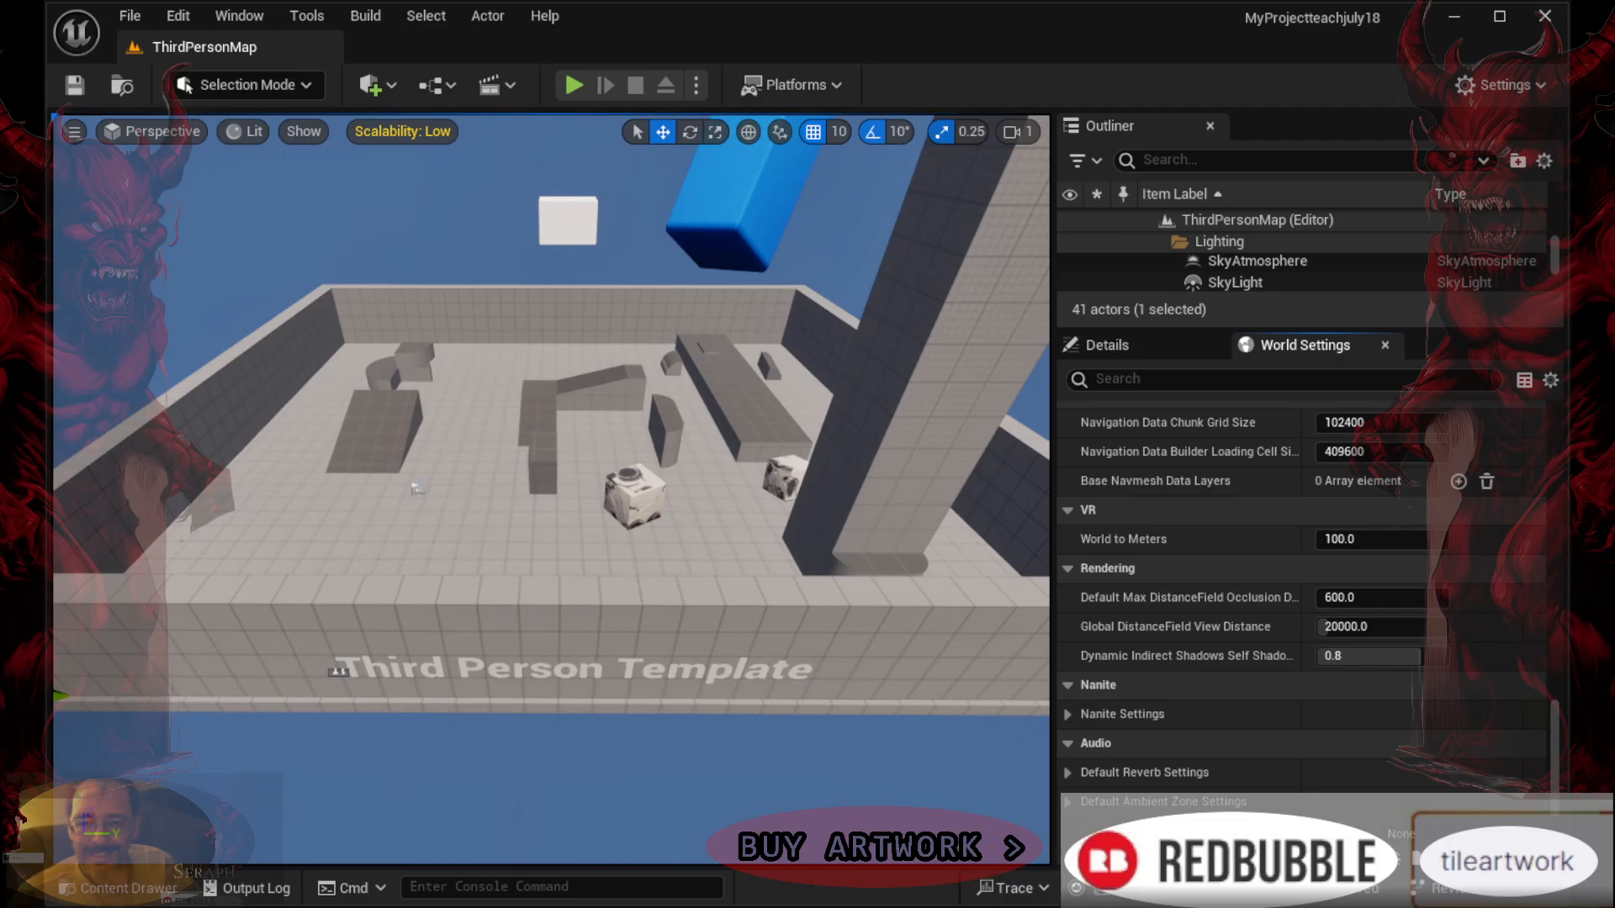
Look back over the World Settings up to Precomputed Visibility and World Partition Setup, and return to the Navigation and Rendering sections
{"action": "scroll", "coordinate": [1174, 513], "scroll_direction": "up", "scroll_amount": 5}
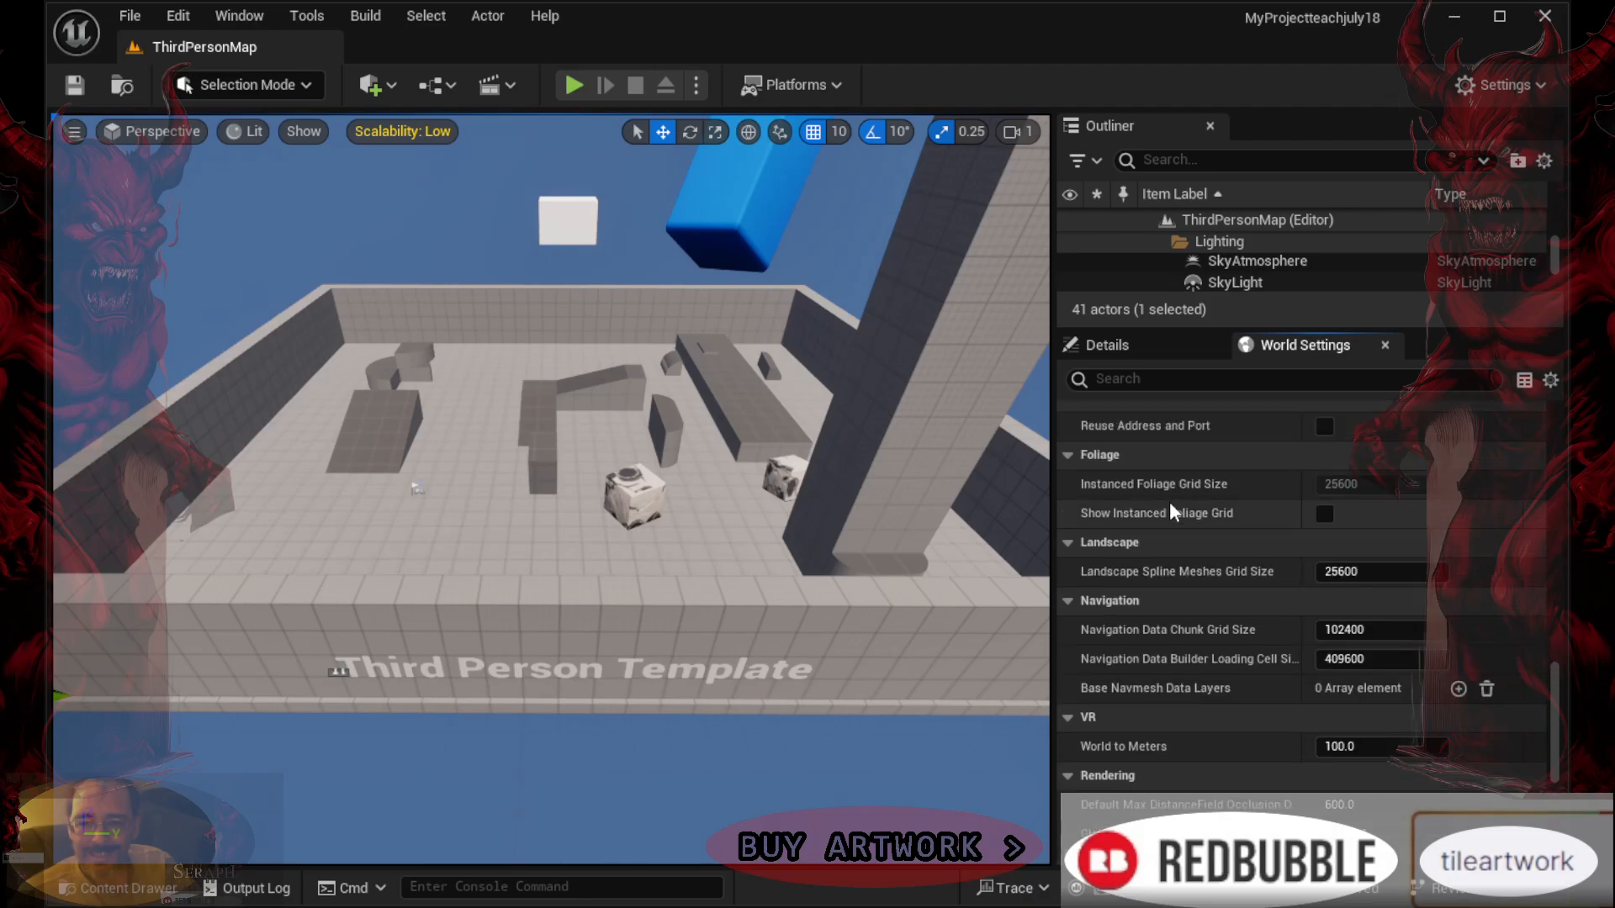
{"action": "scroll", "coordinate": [1167, 509], "scroll_direction": "up", "scroll_amount": 8}
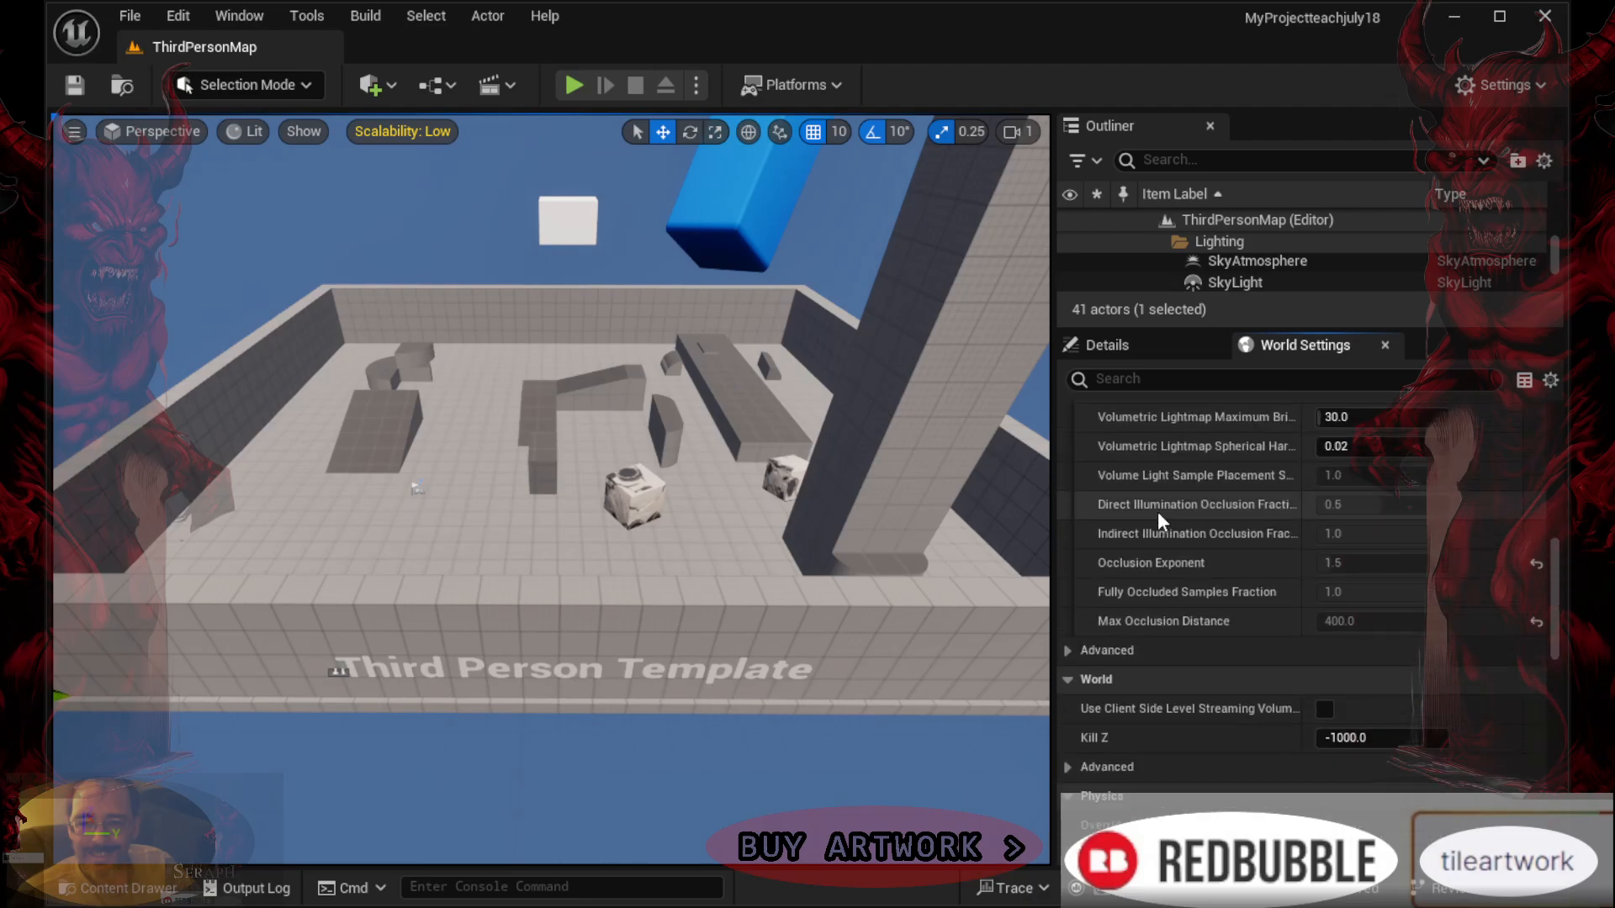
{"action": "scroll", "coordinate": [1156, 510], "scroll_direction": "up", "scroll_amount": 8}
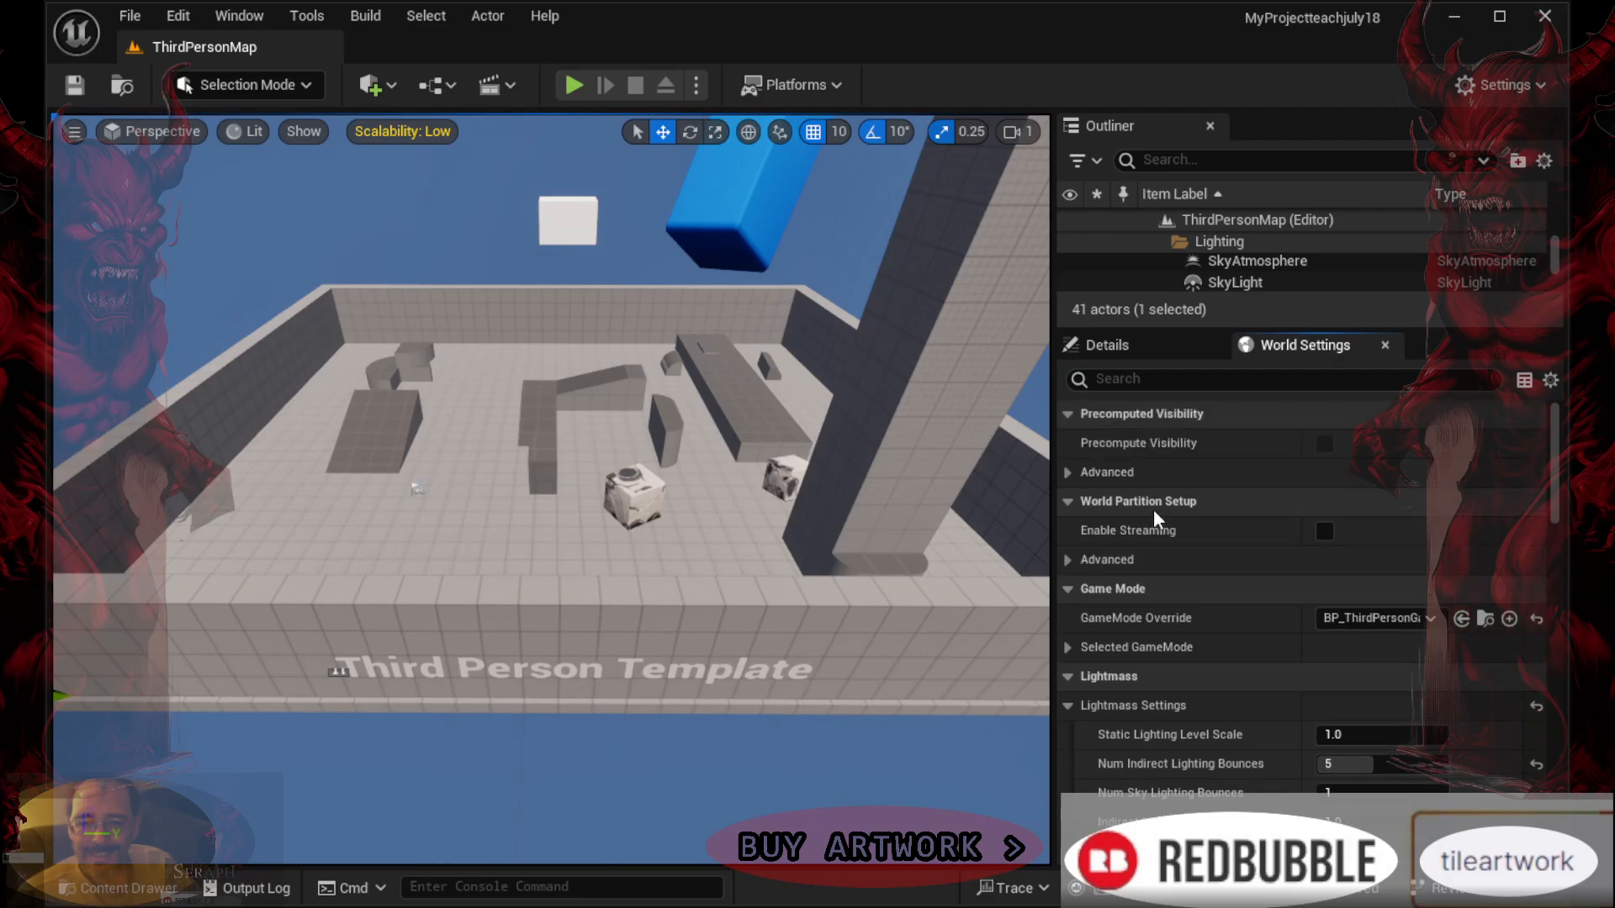
{"action": "scroll", "coordinate": [1154, 514], "scroll_direction": "down", "scroll_amount": 8}
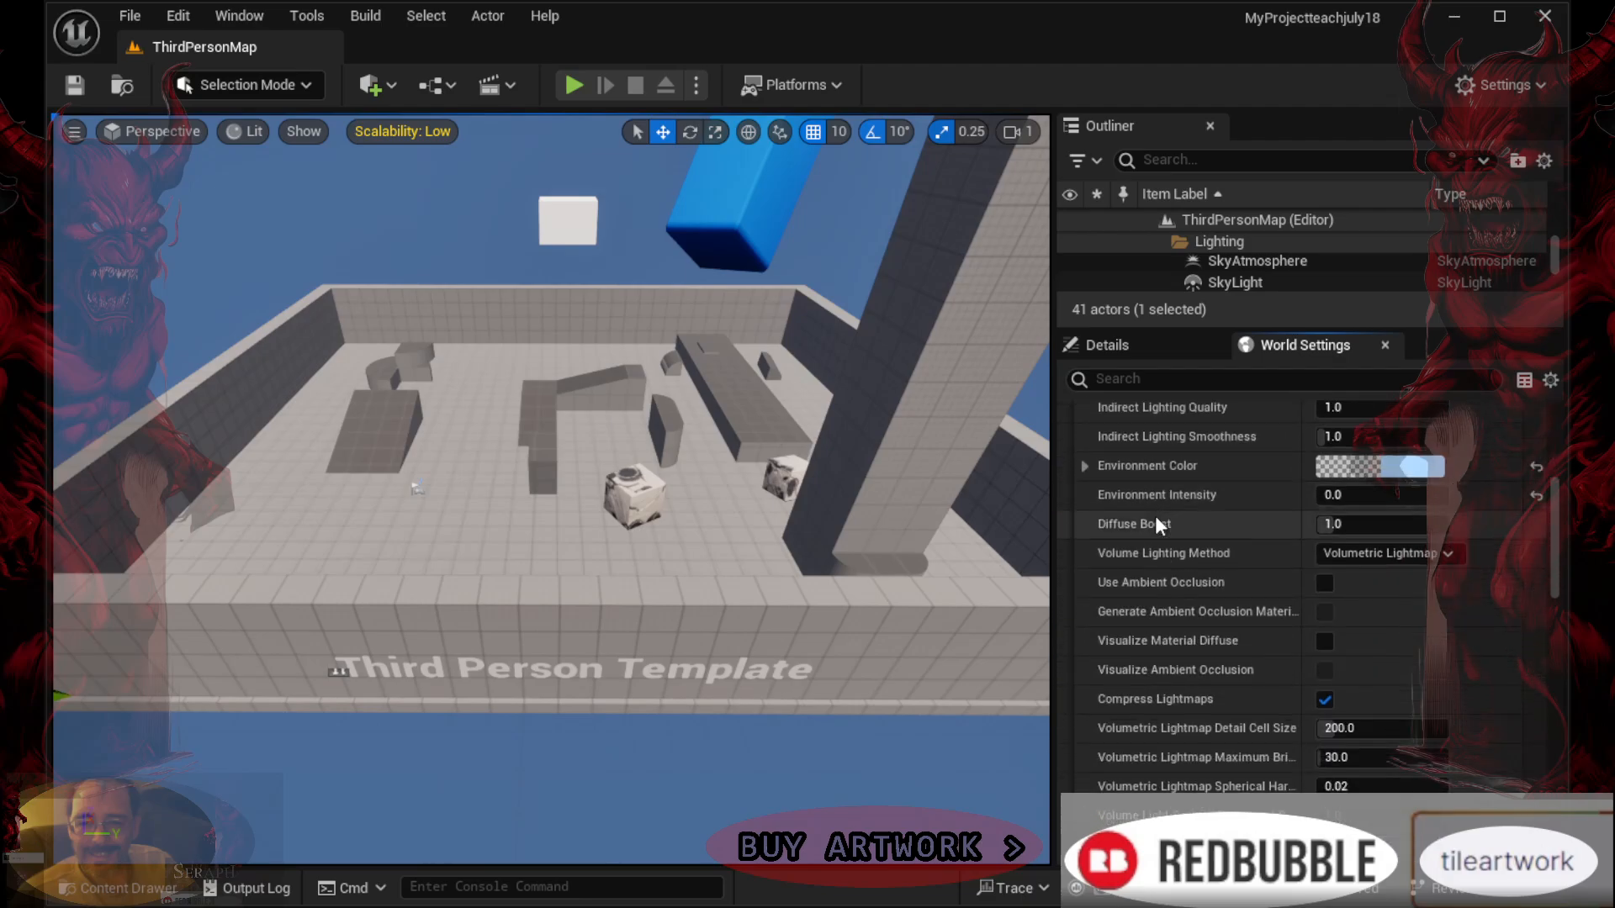
{"action": "scroll", "coordinate": [1155, 519], "scroll_direction": "down", "scroll_amount": 10}
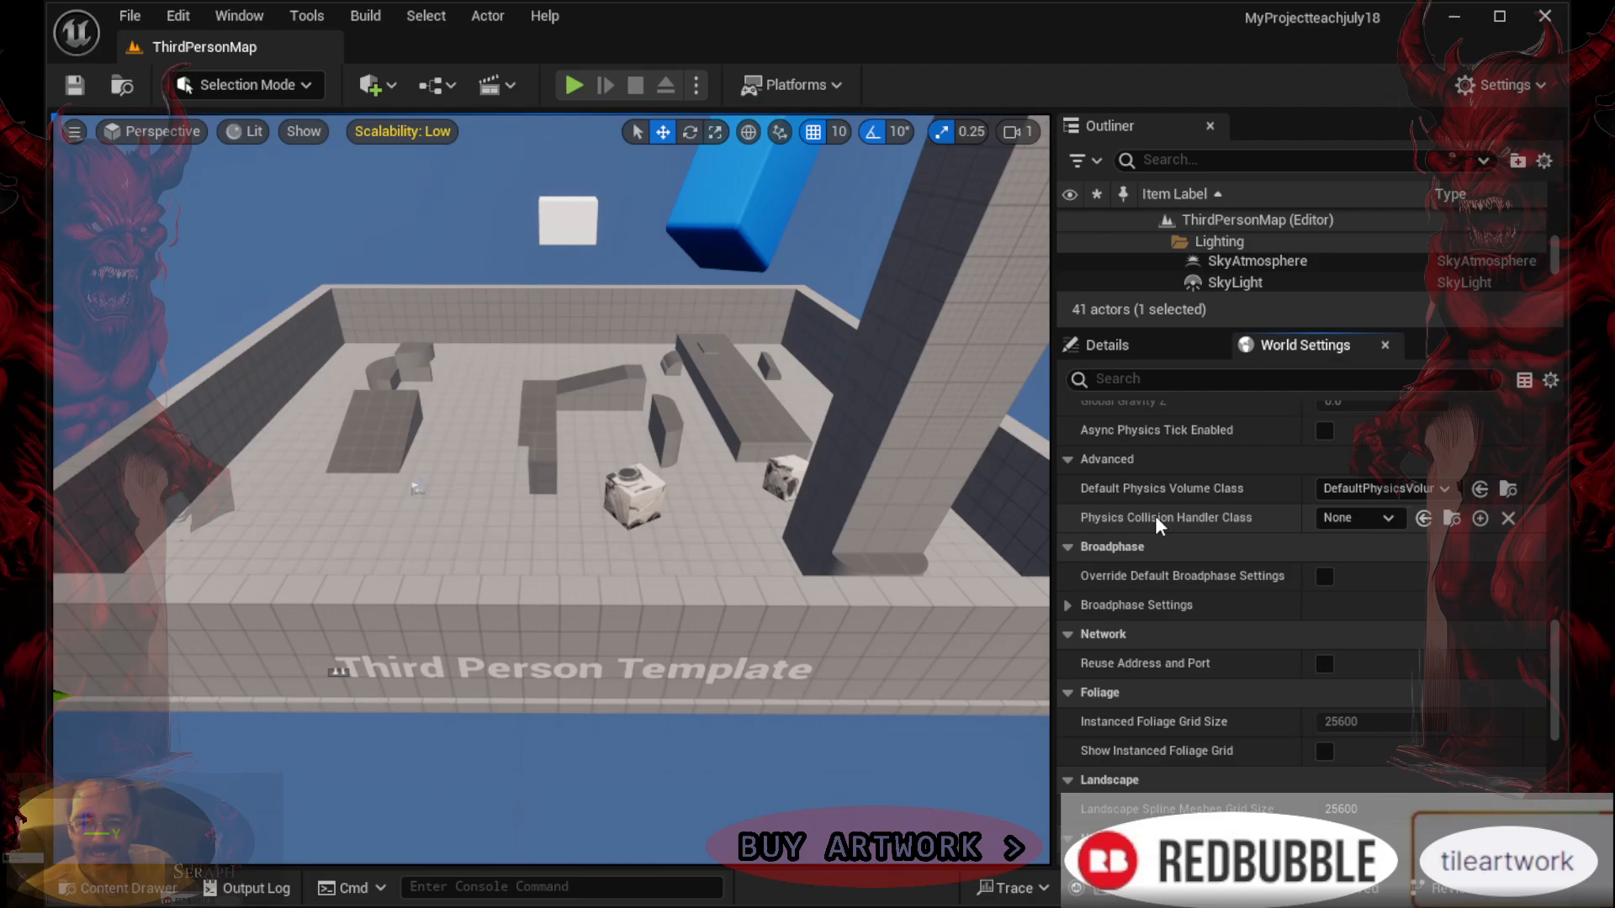
{"action": "scroll", "coordinate": [1158, 517], "scroll_direction": "down", "scroll_amount": 5}
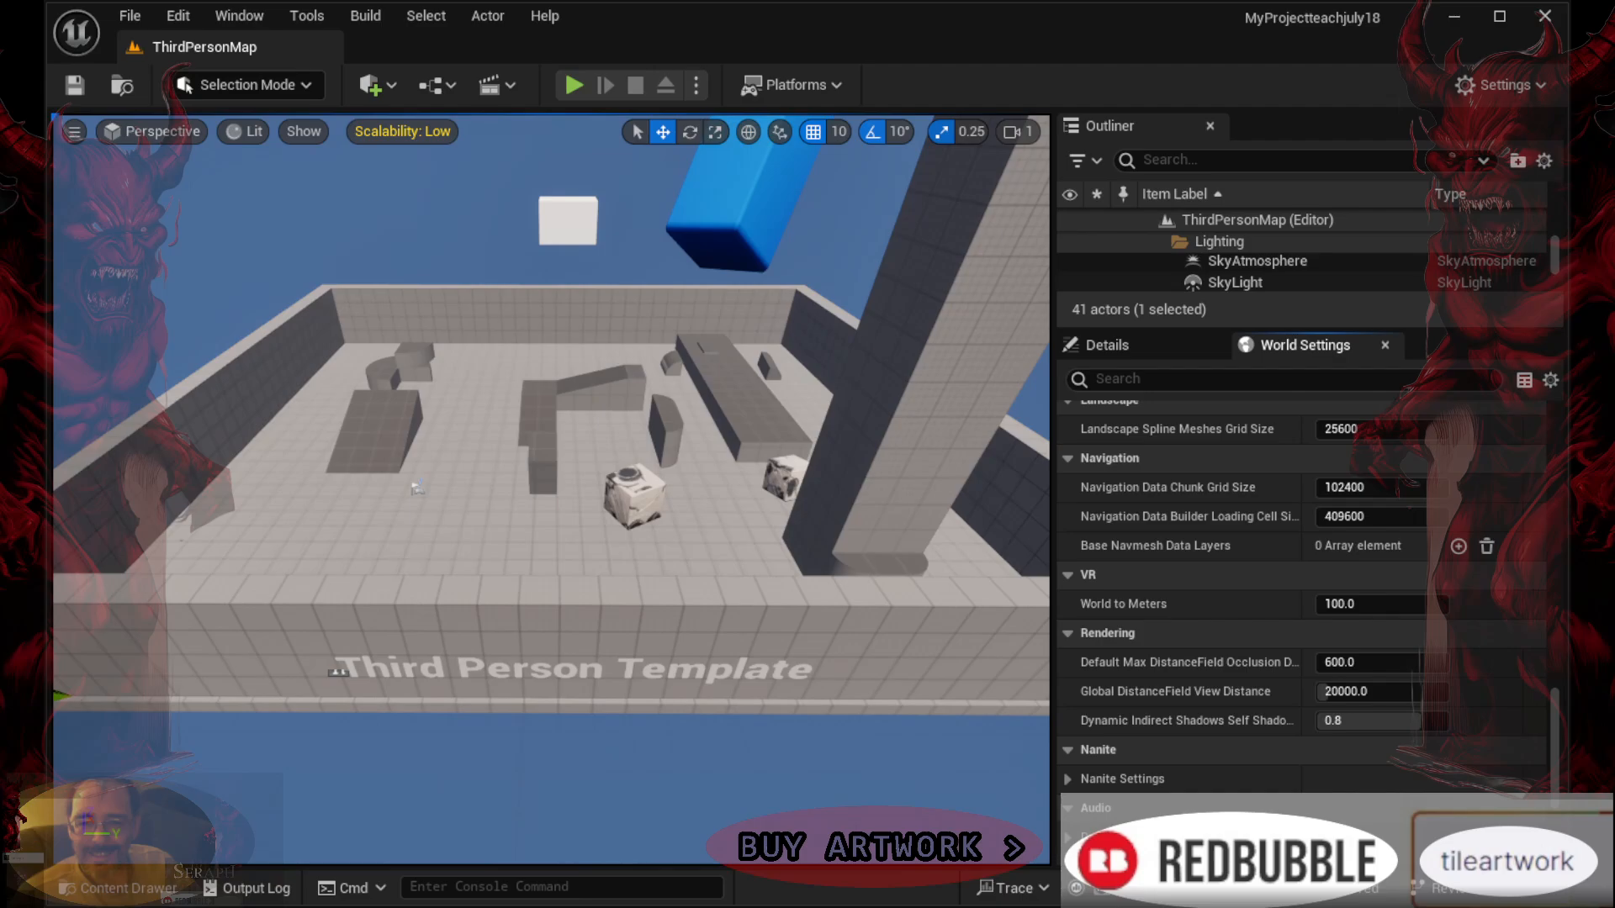
{"action": "left_click", "coordinate": [130, 16]}
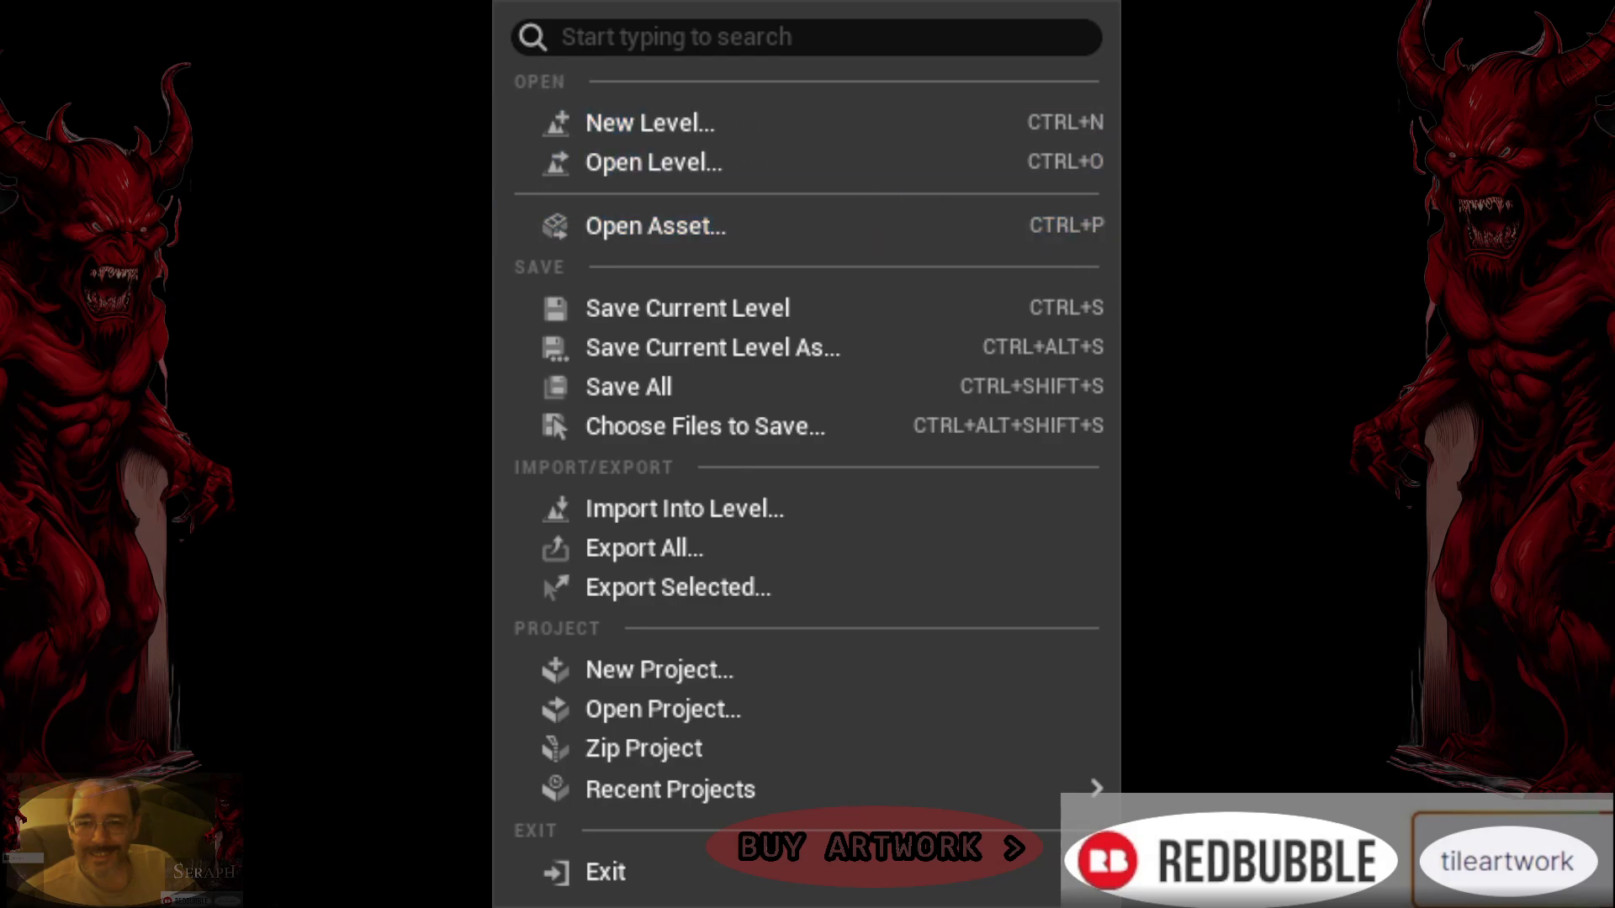
{"action": "left_click", "coordinate": [594, 410]}
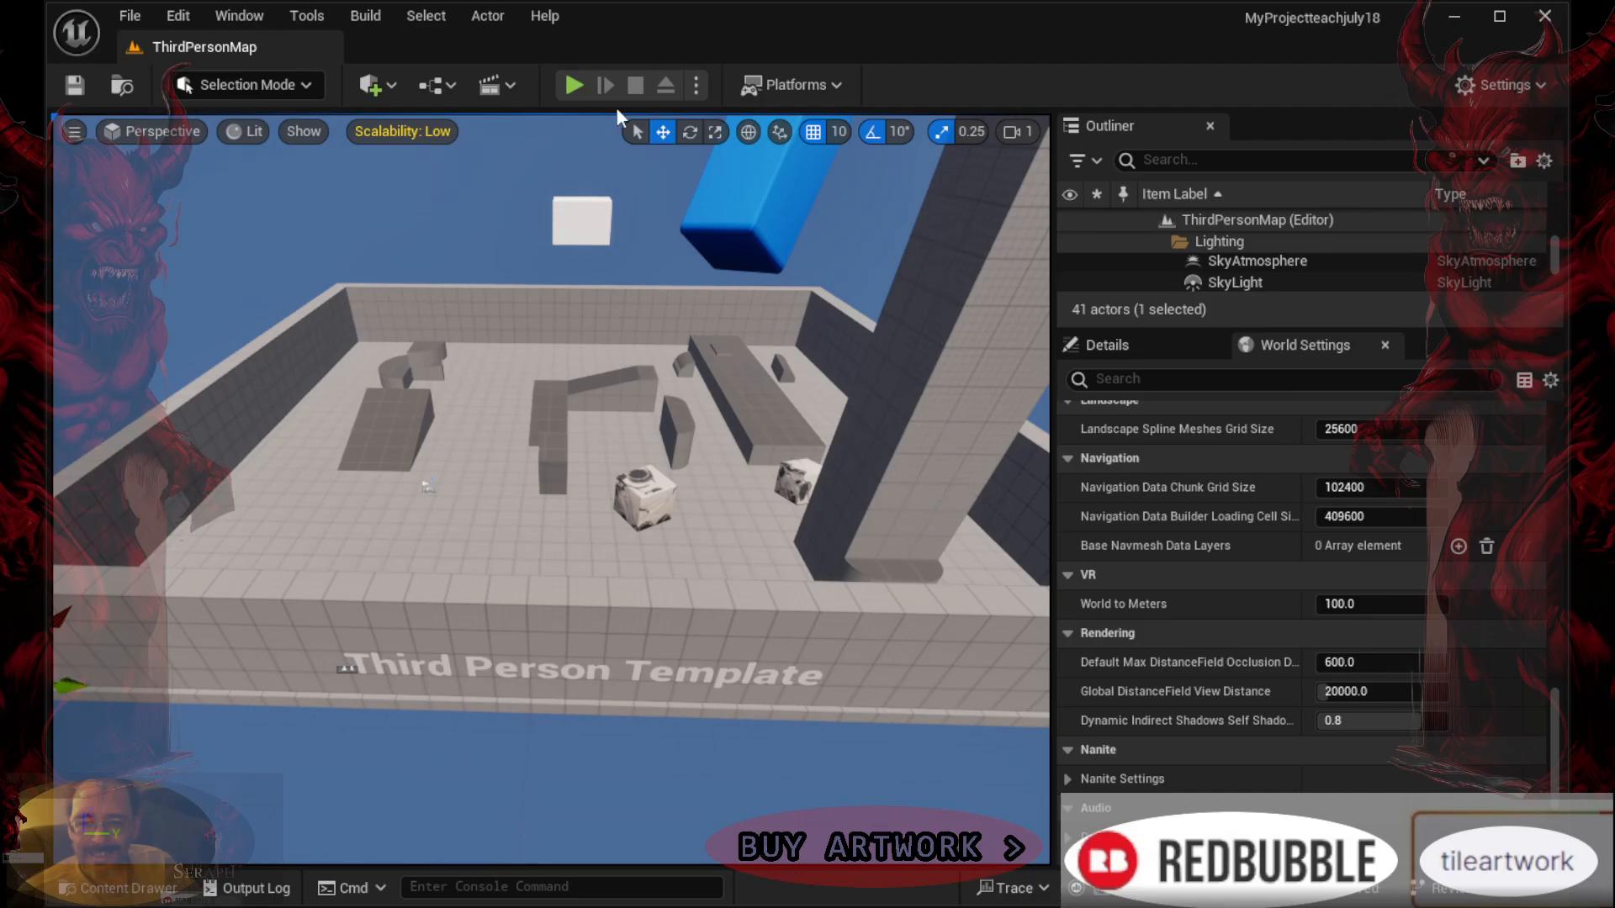
Start a play session in the viewport and run the character into the two textured cubes to push them across the floor
{"action": "left_click", "coordinate": [567, 91]}
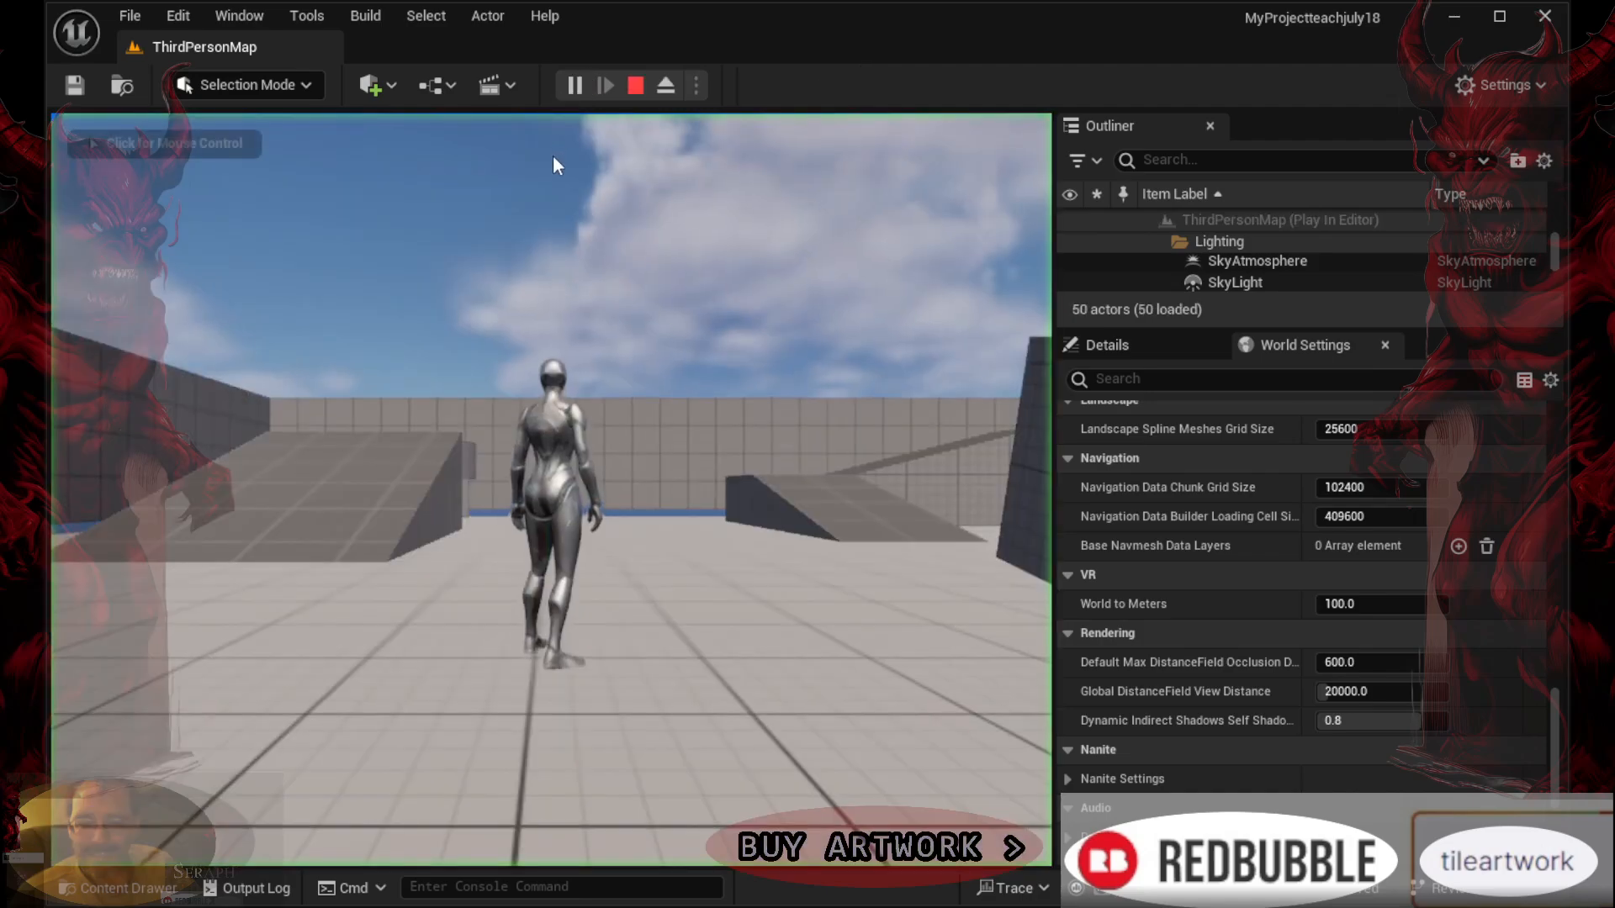
{"action": "left_click", "coordinate": [584, 444]}
{"action": "key", "text": "w"}
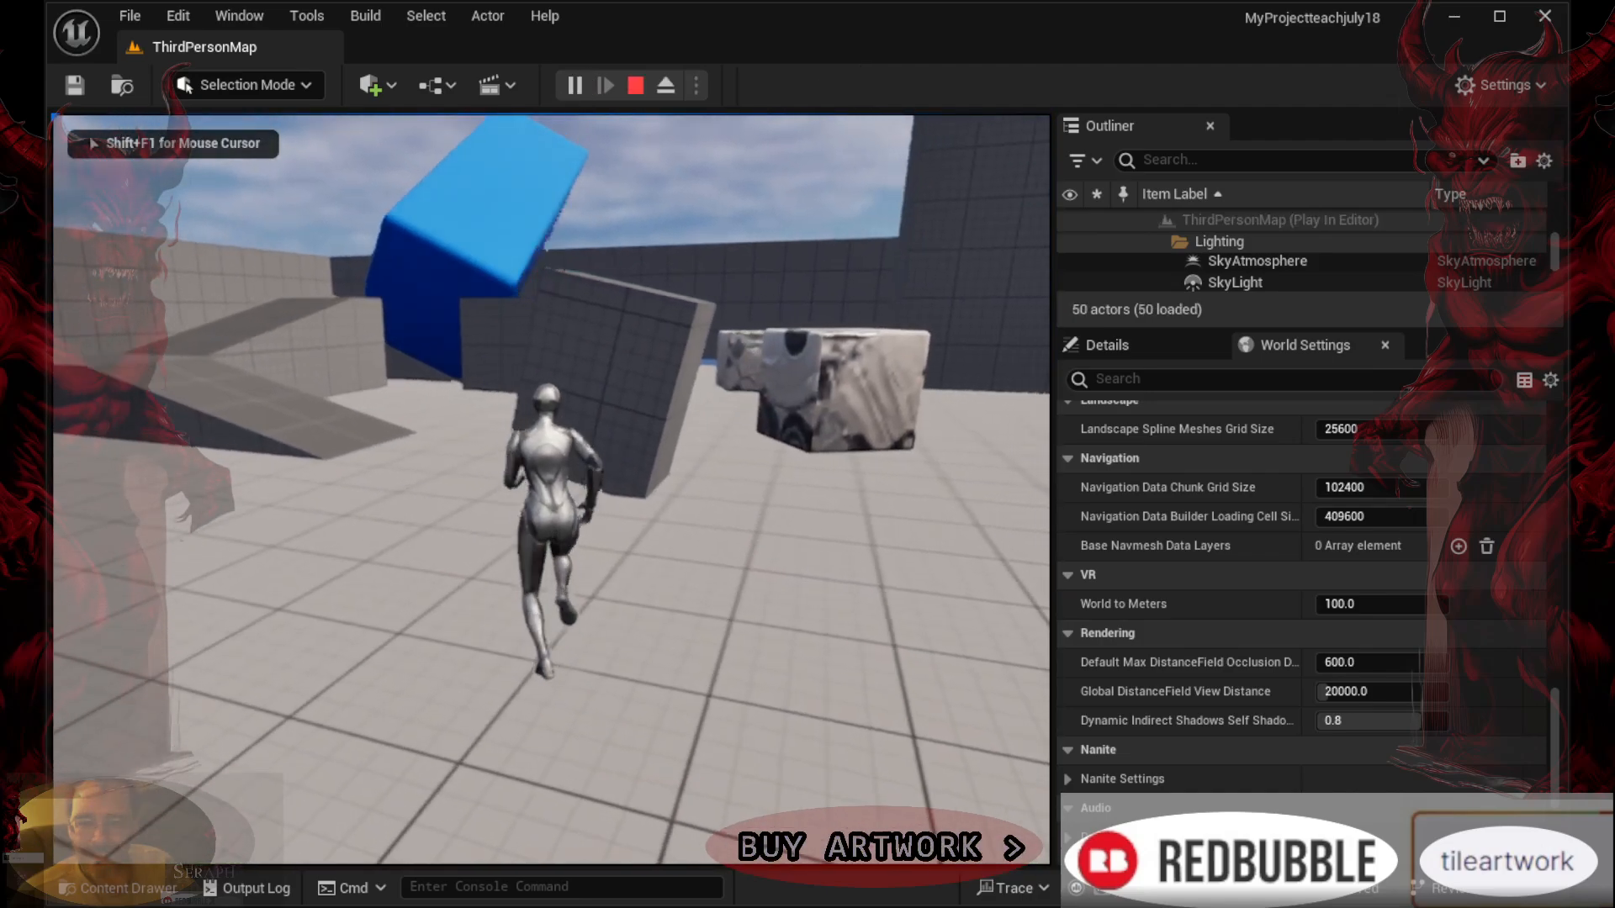
{"action": "key", "text": "w"}
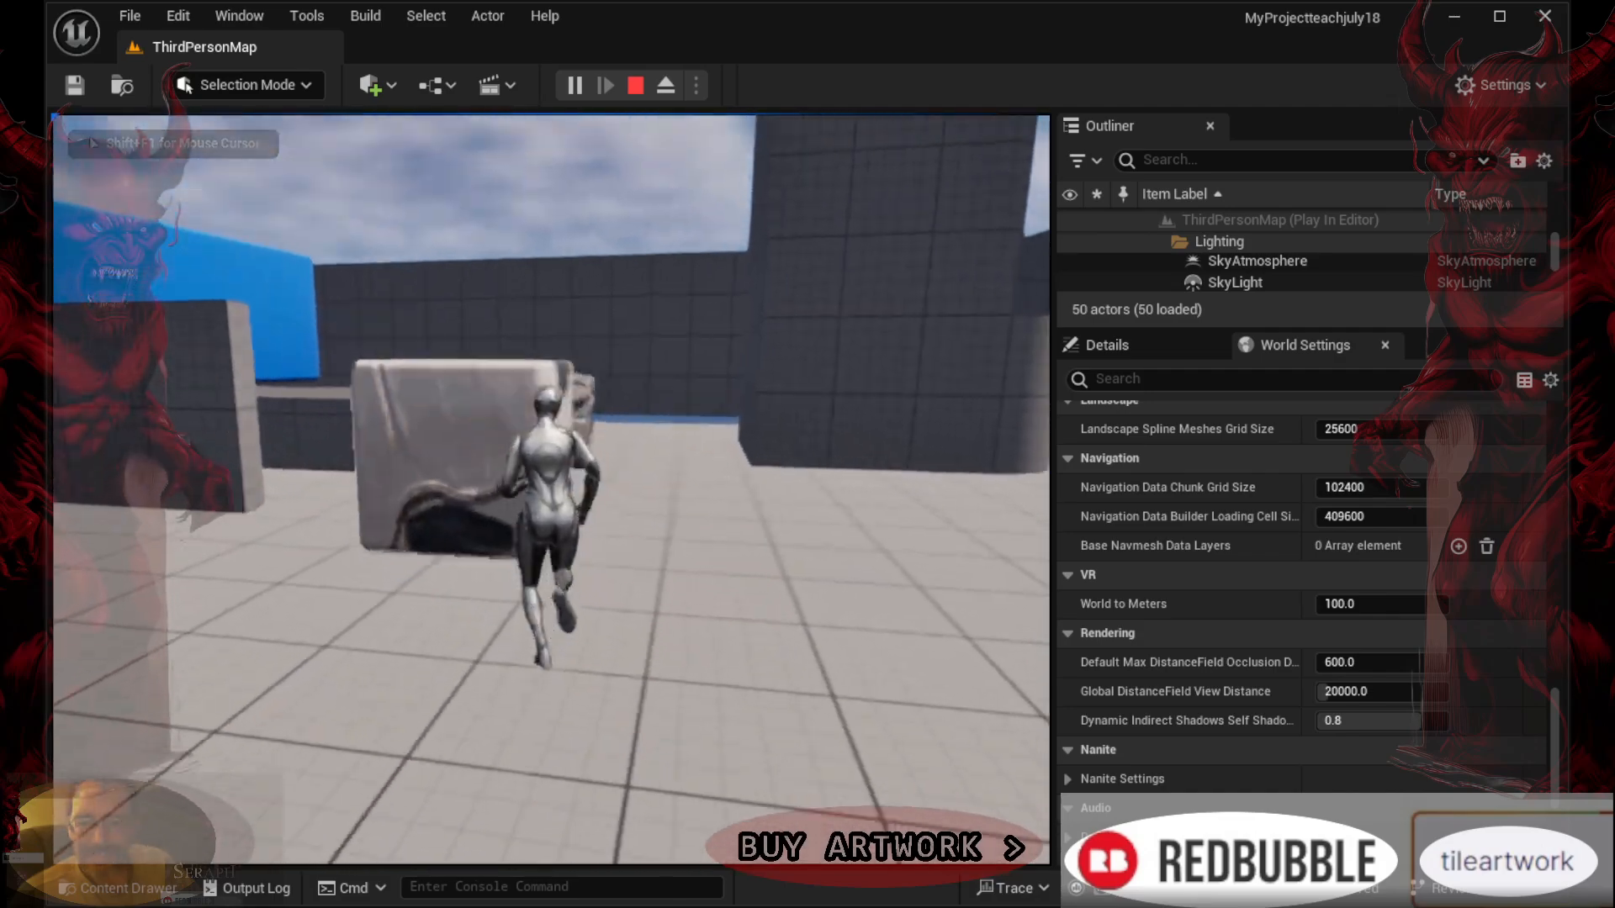
{"action": "key", "text": "w"}
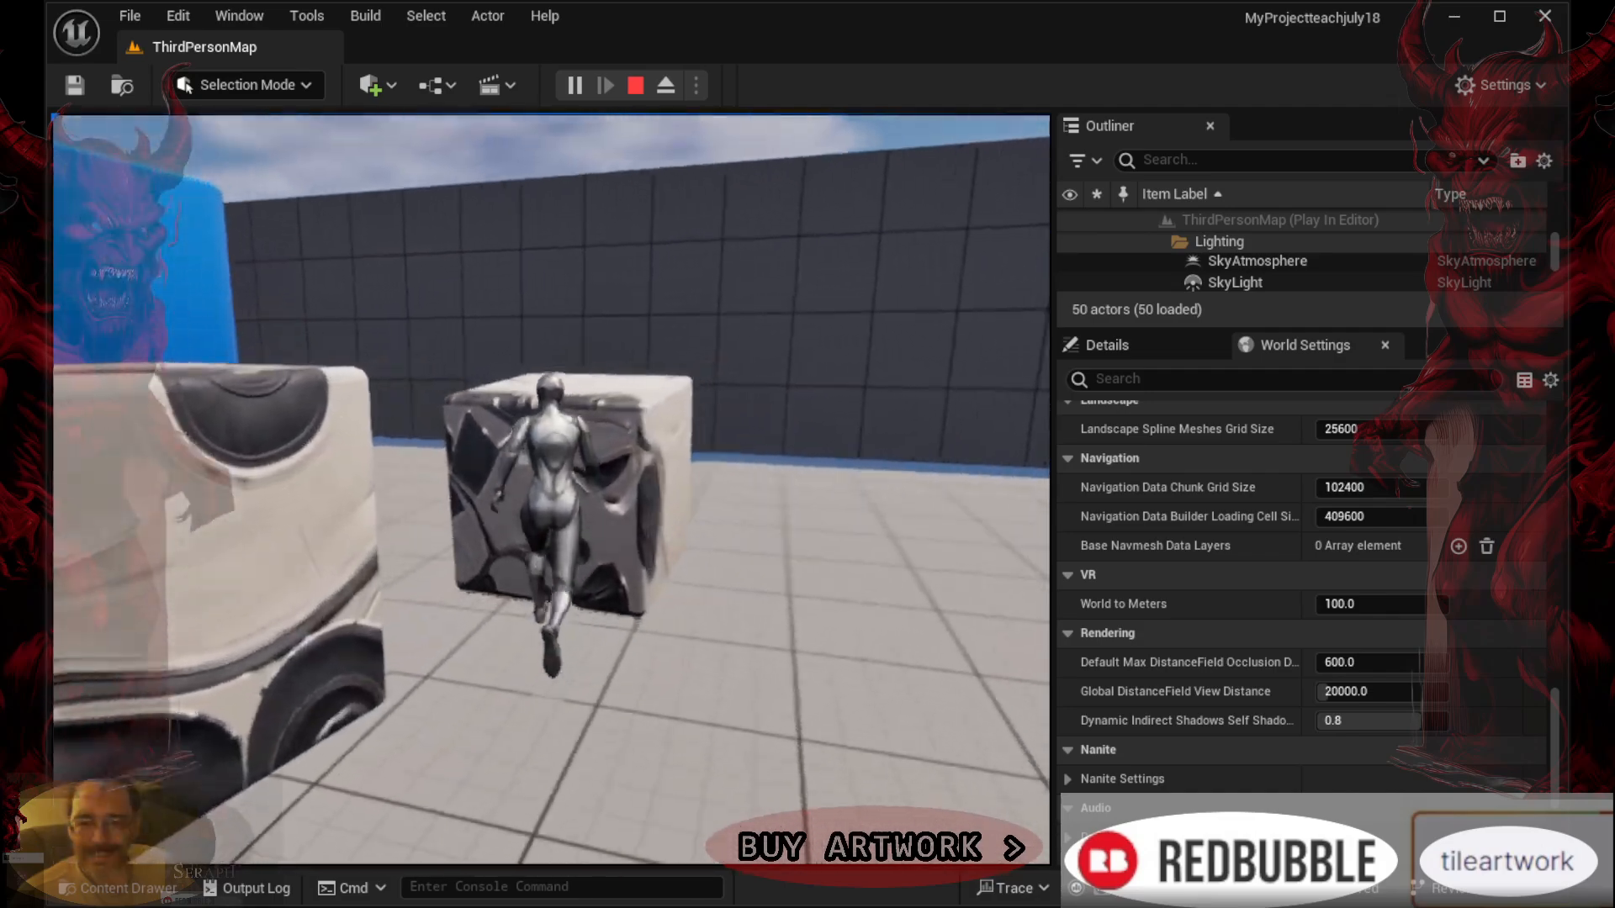
{"action": "key", "text": "w"}
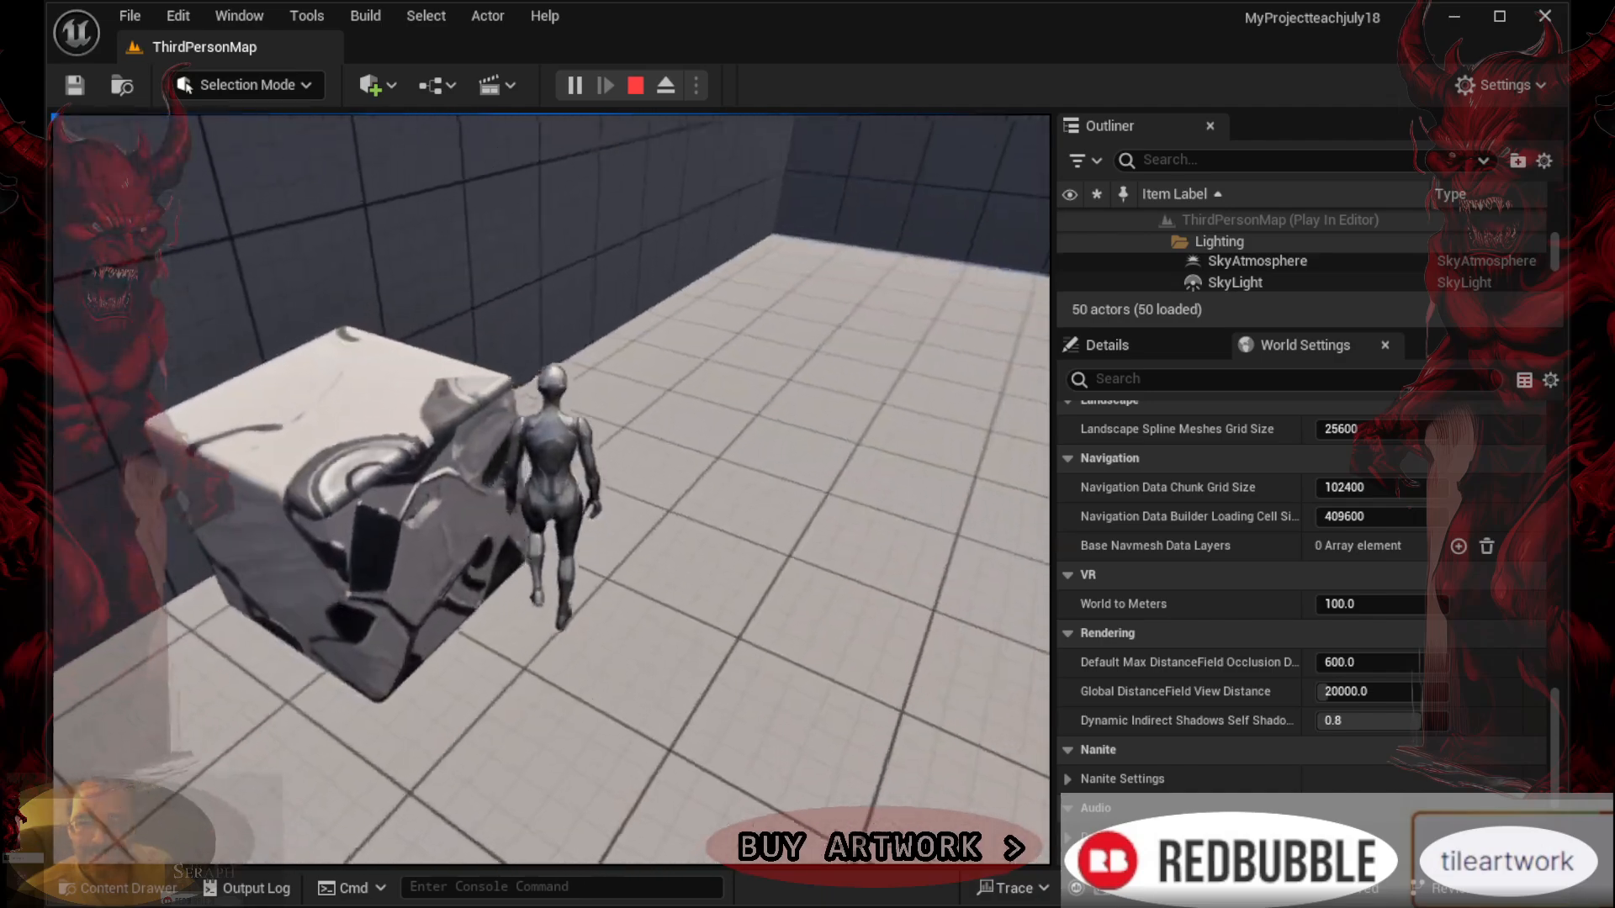
{"action": "key", "text": "w"}
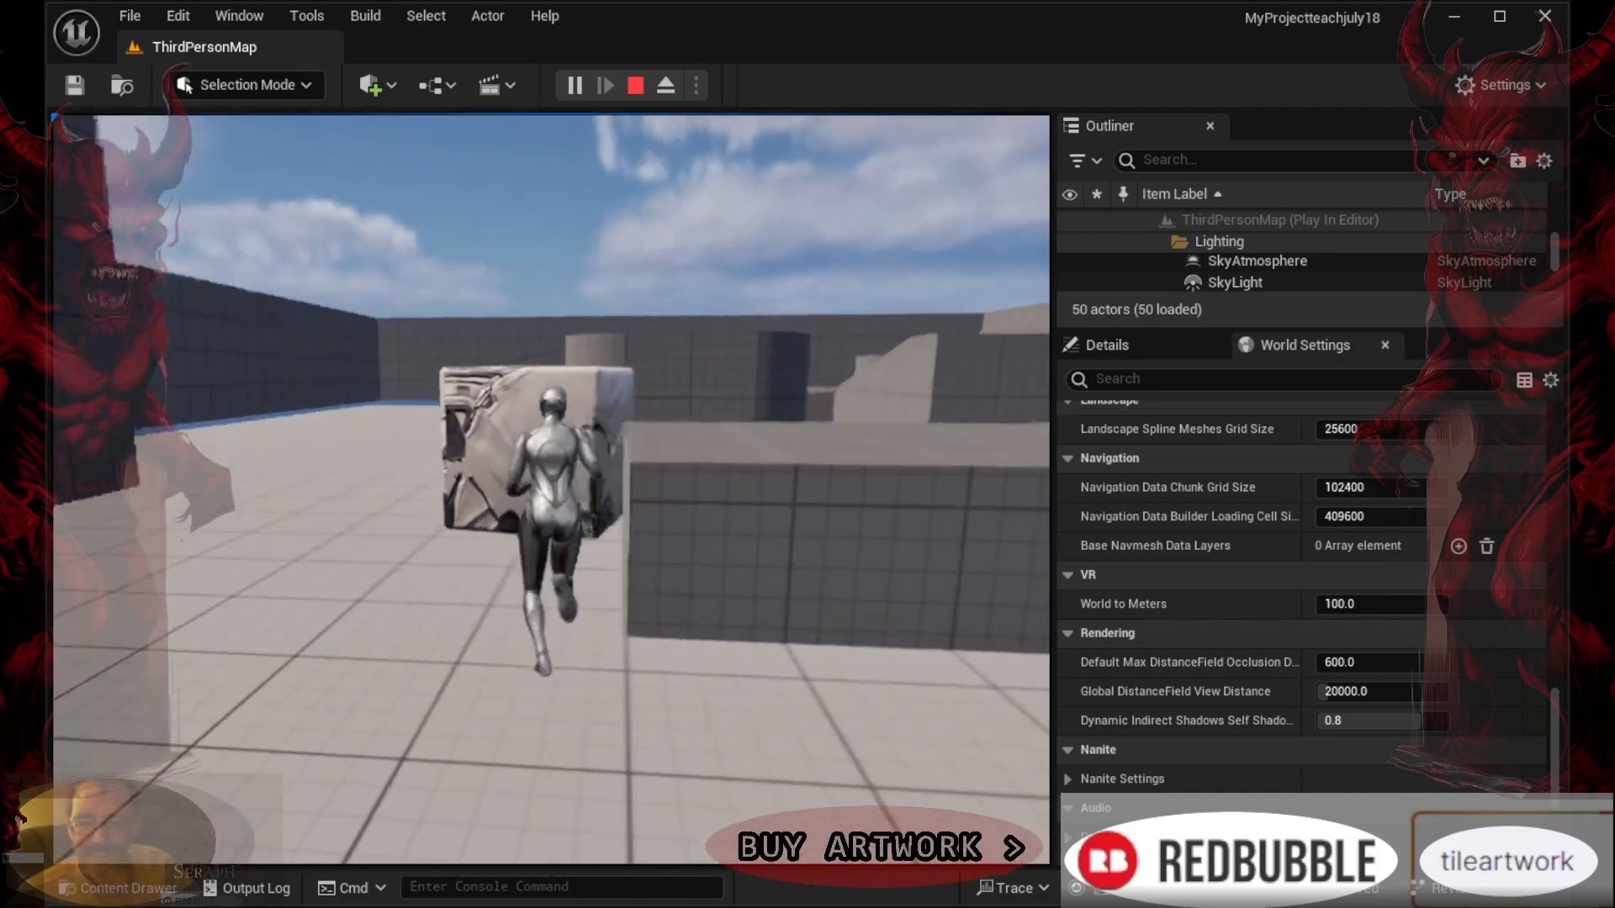
{"action": "key", "text": "d"}
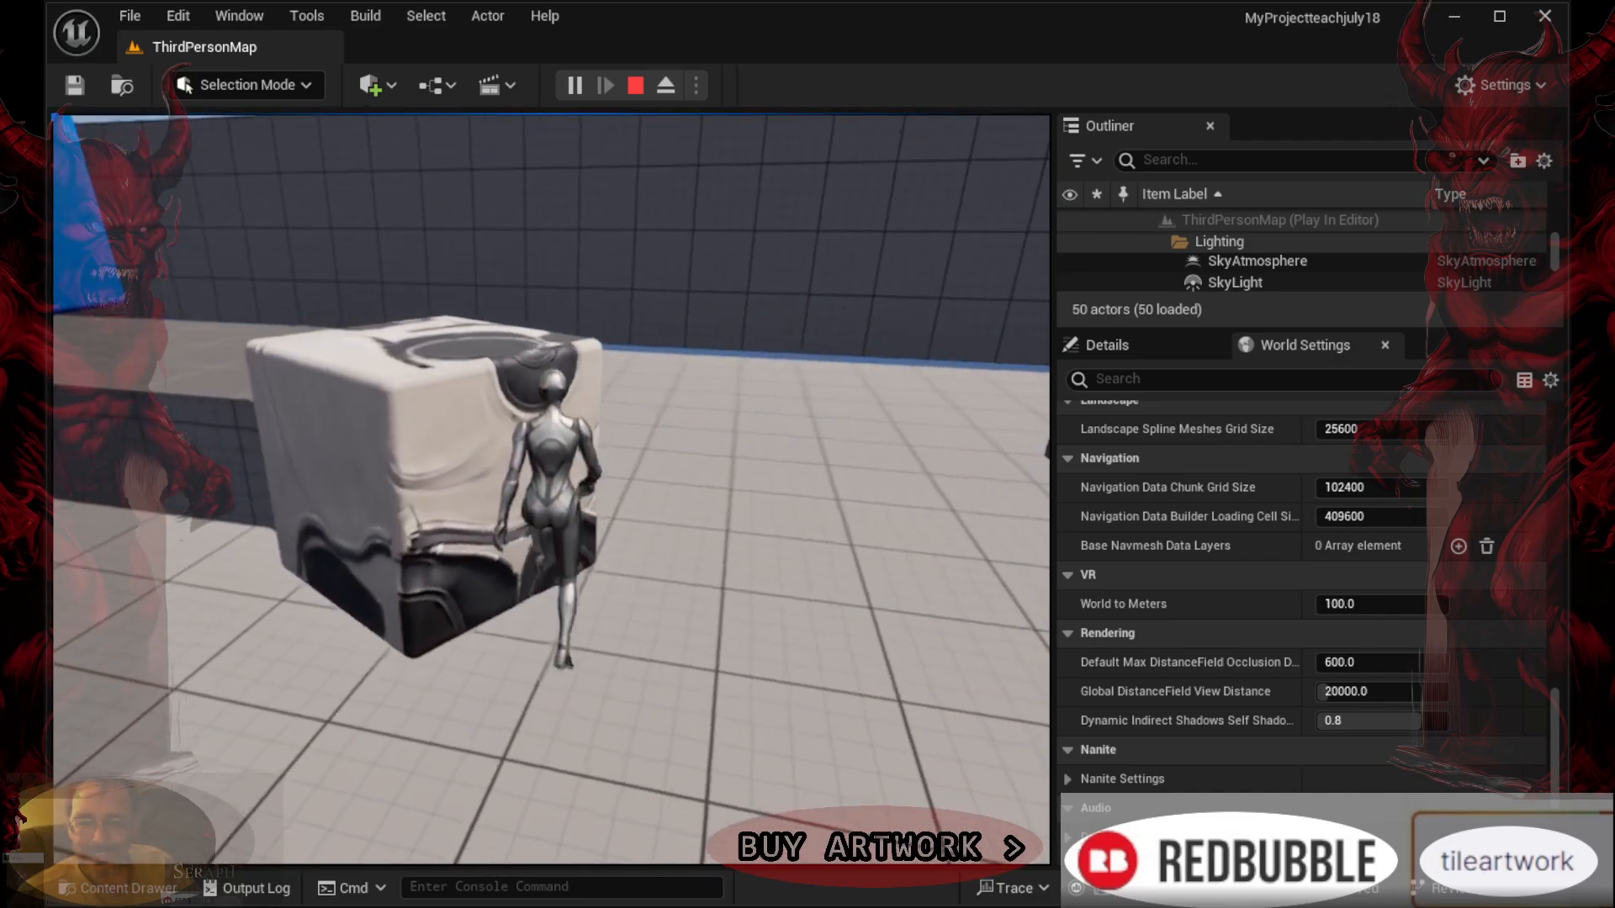
{"action": "key", "text": "w"}
{"action": "key", "text": "w"}
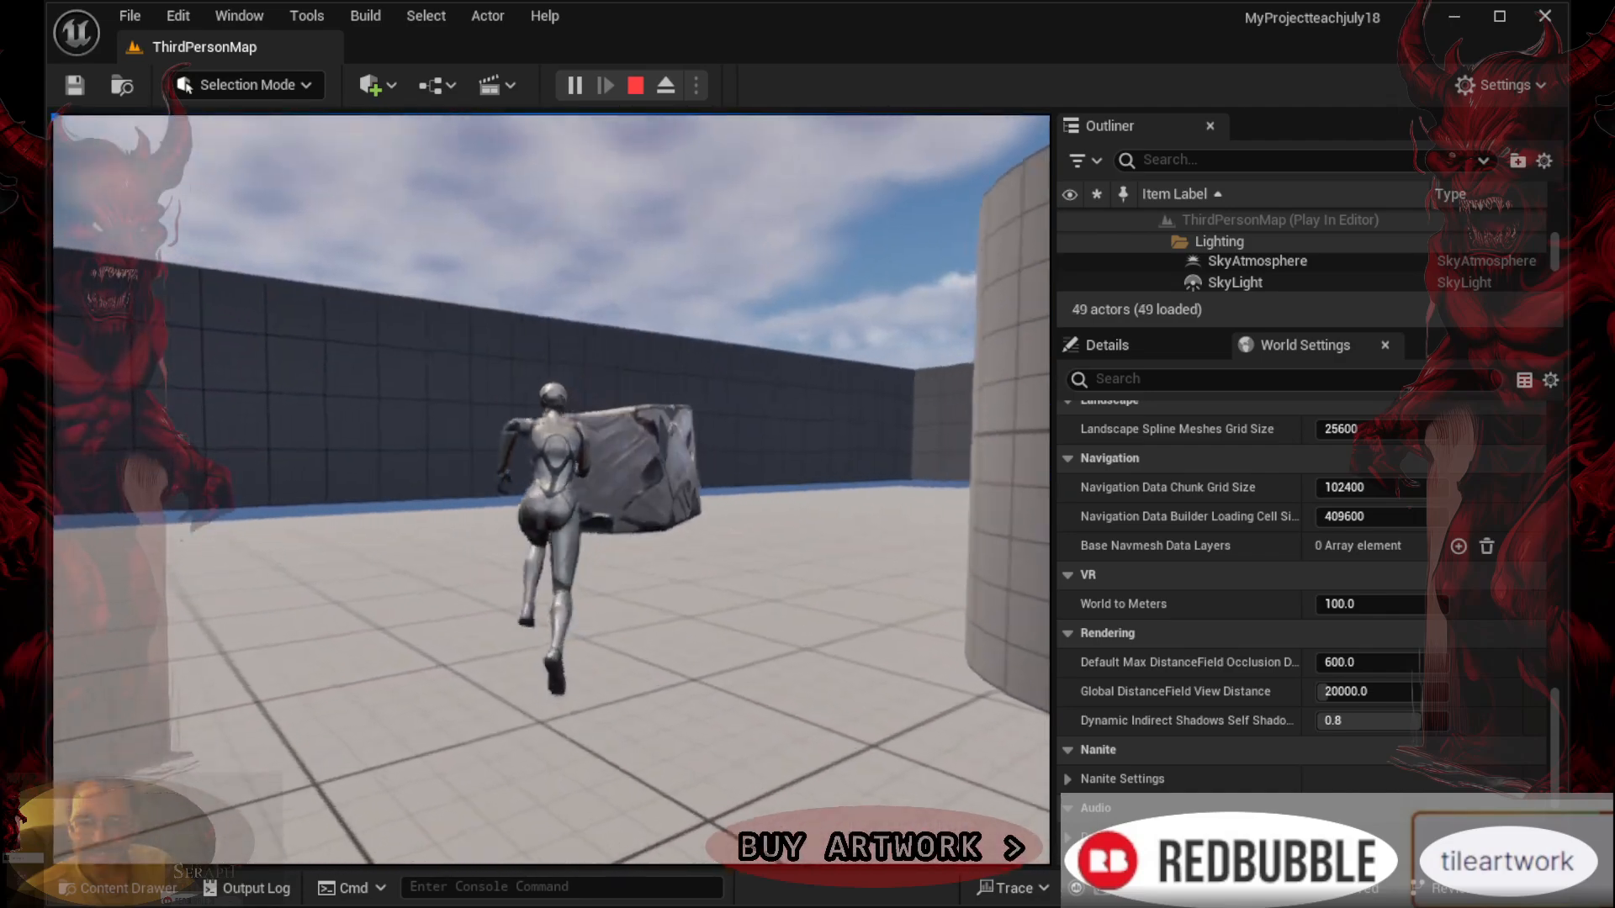
Test jumping with the character beside the textured cube along the wall and near the raised blocks
{"action": "key", "text": "space"}
{"action": "key", "text": "w"}
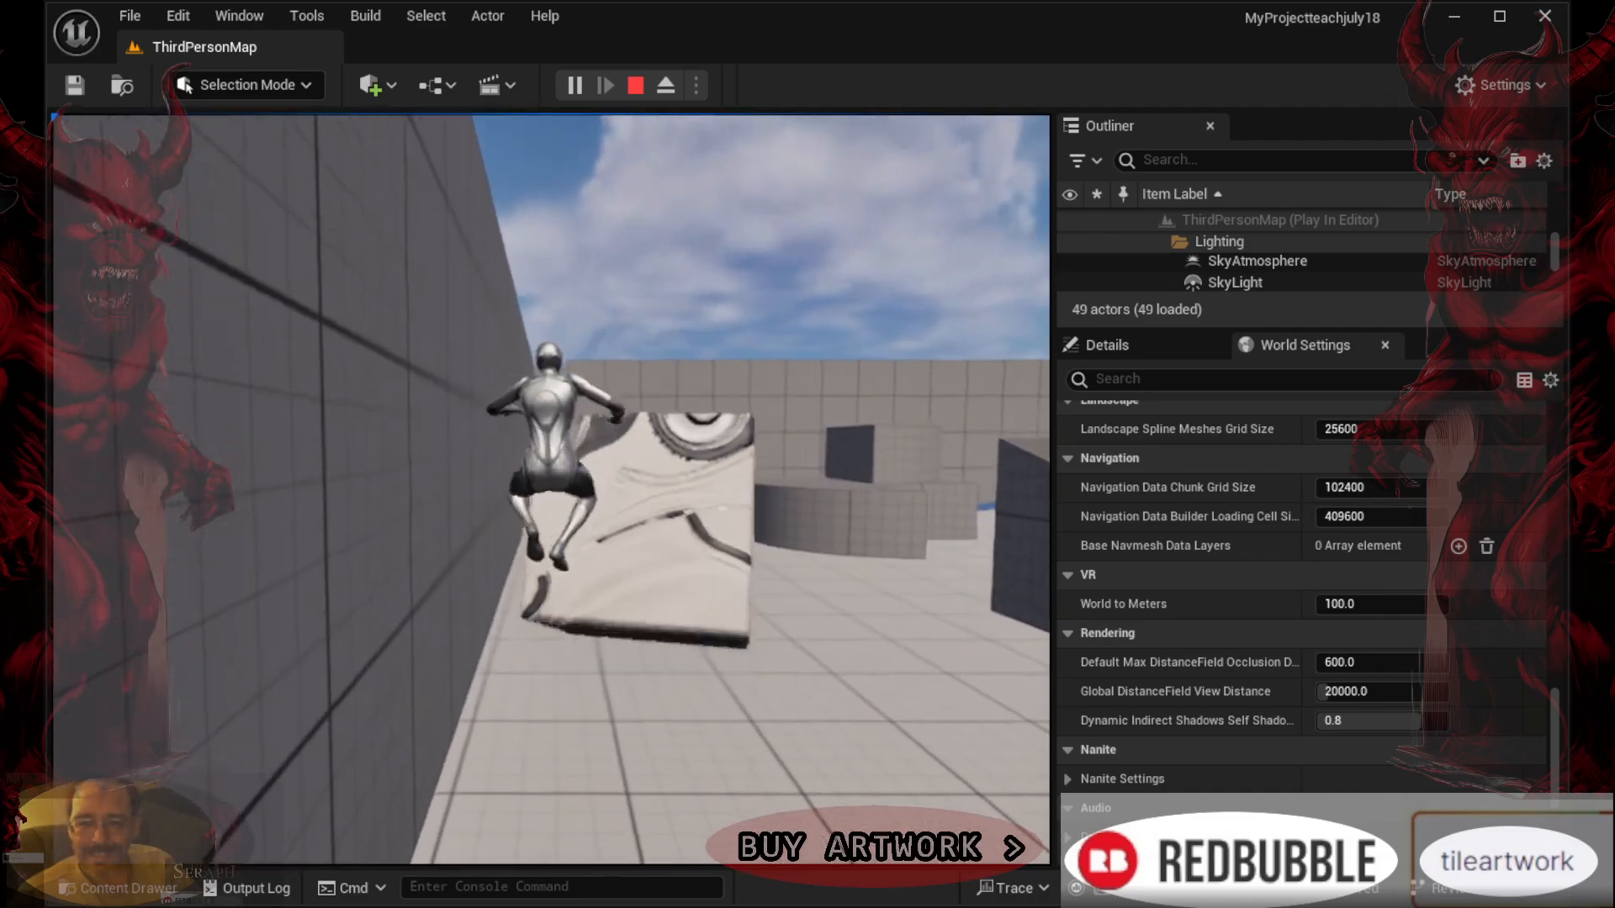
{"action": "key", "text": "w"}
{"action": "key", "text": "space"}
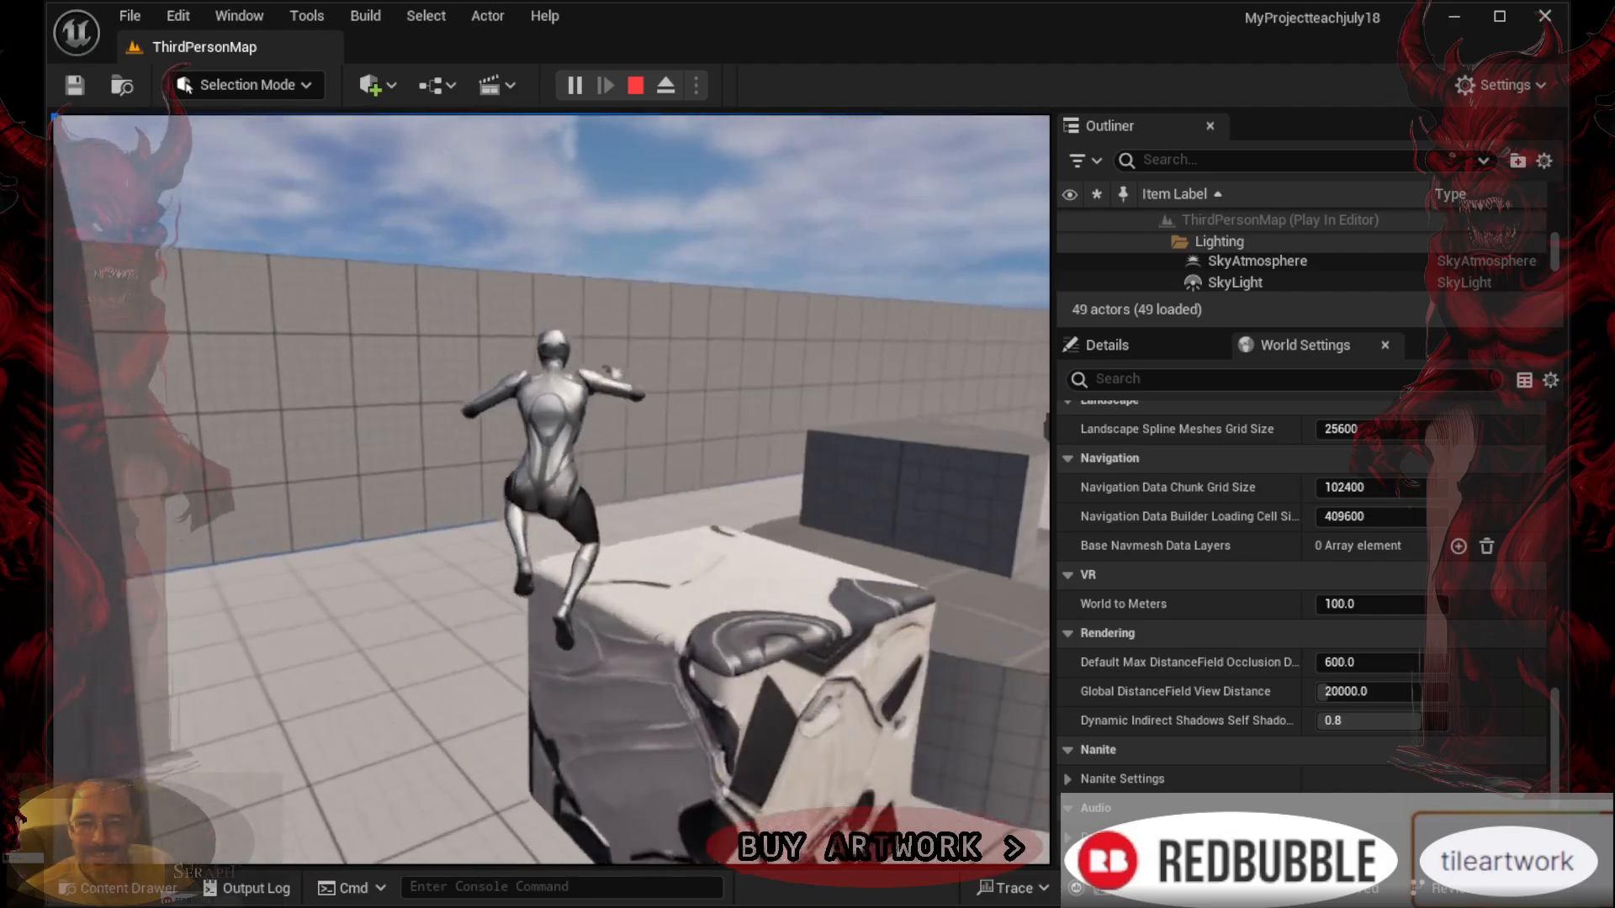
{"action": "key", "text": "w"}
{"action": "key", "text": "space"}
{"action": "key", "text": "space"}
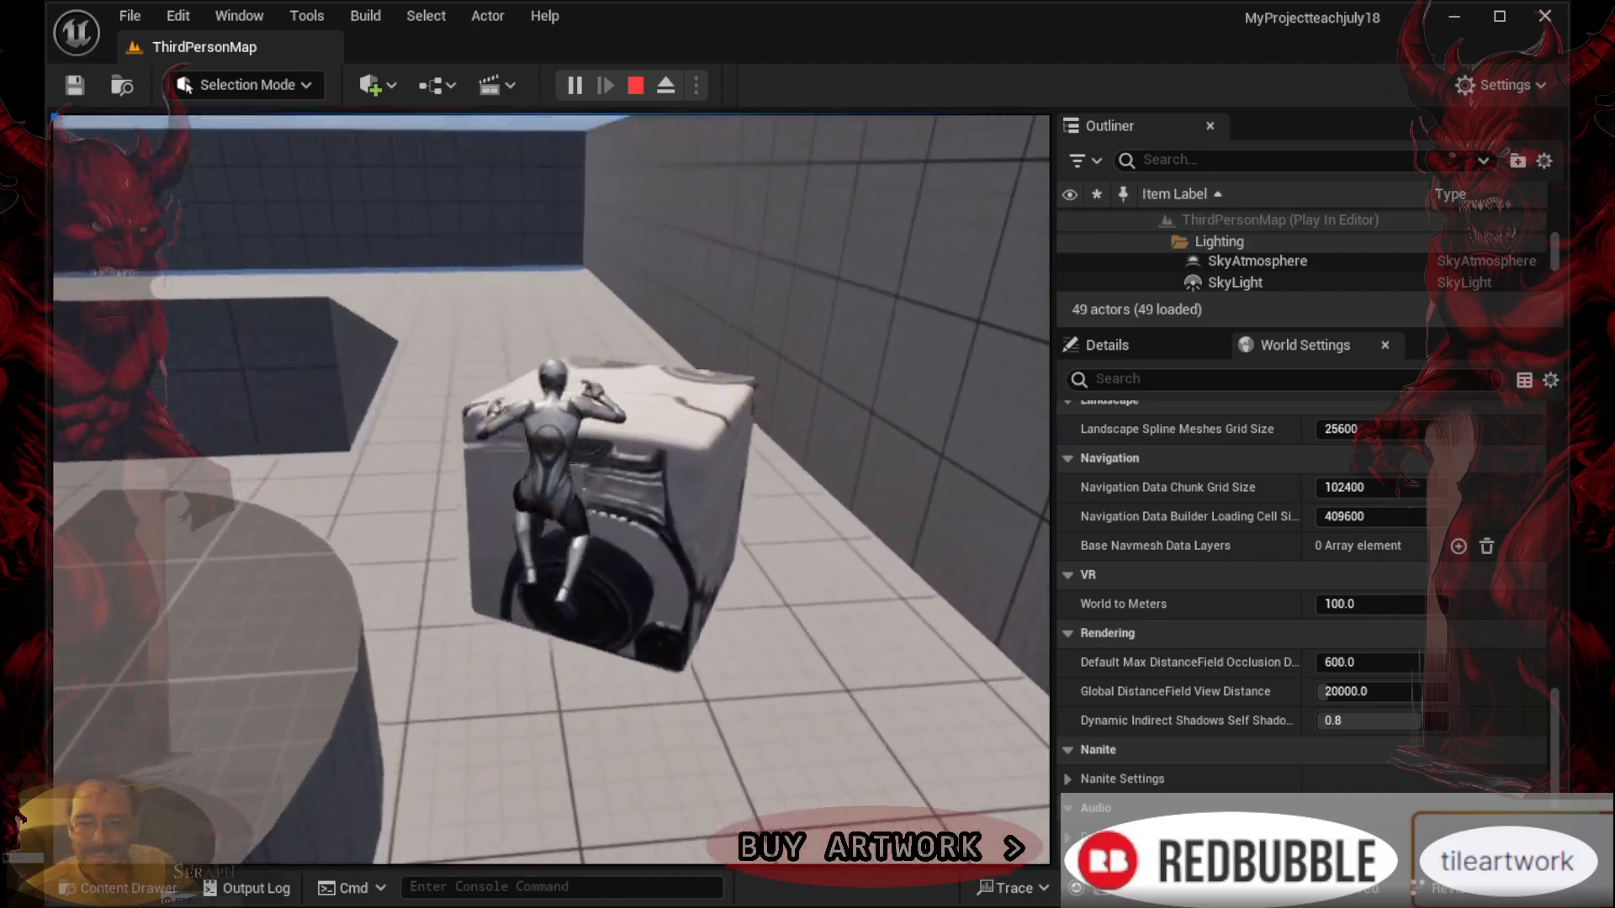
Keep running and jumping against the textured cube around the curved platform and ramps, and end the play session
{"action": "key", "text": "w"}
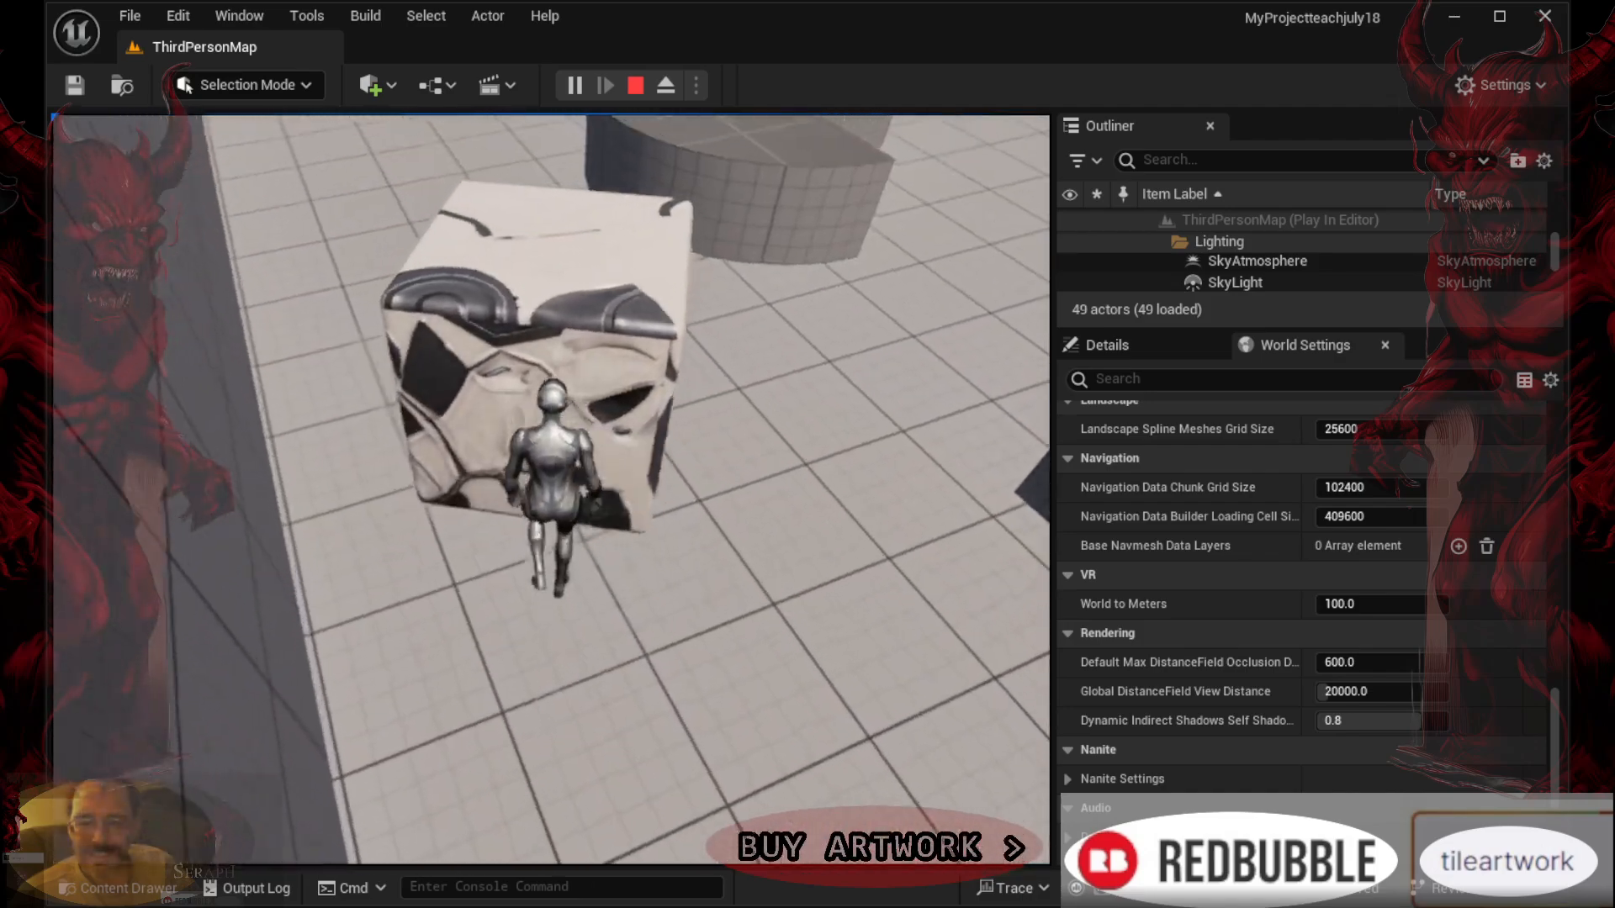
{"action": "key", "text": "space"}
{"action": "key", "text": "w"}
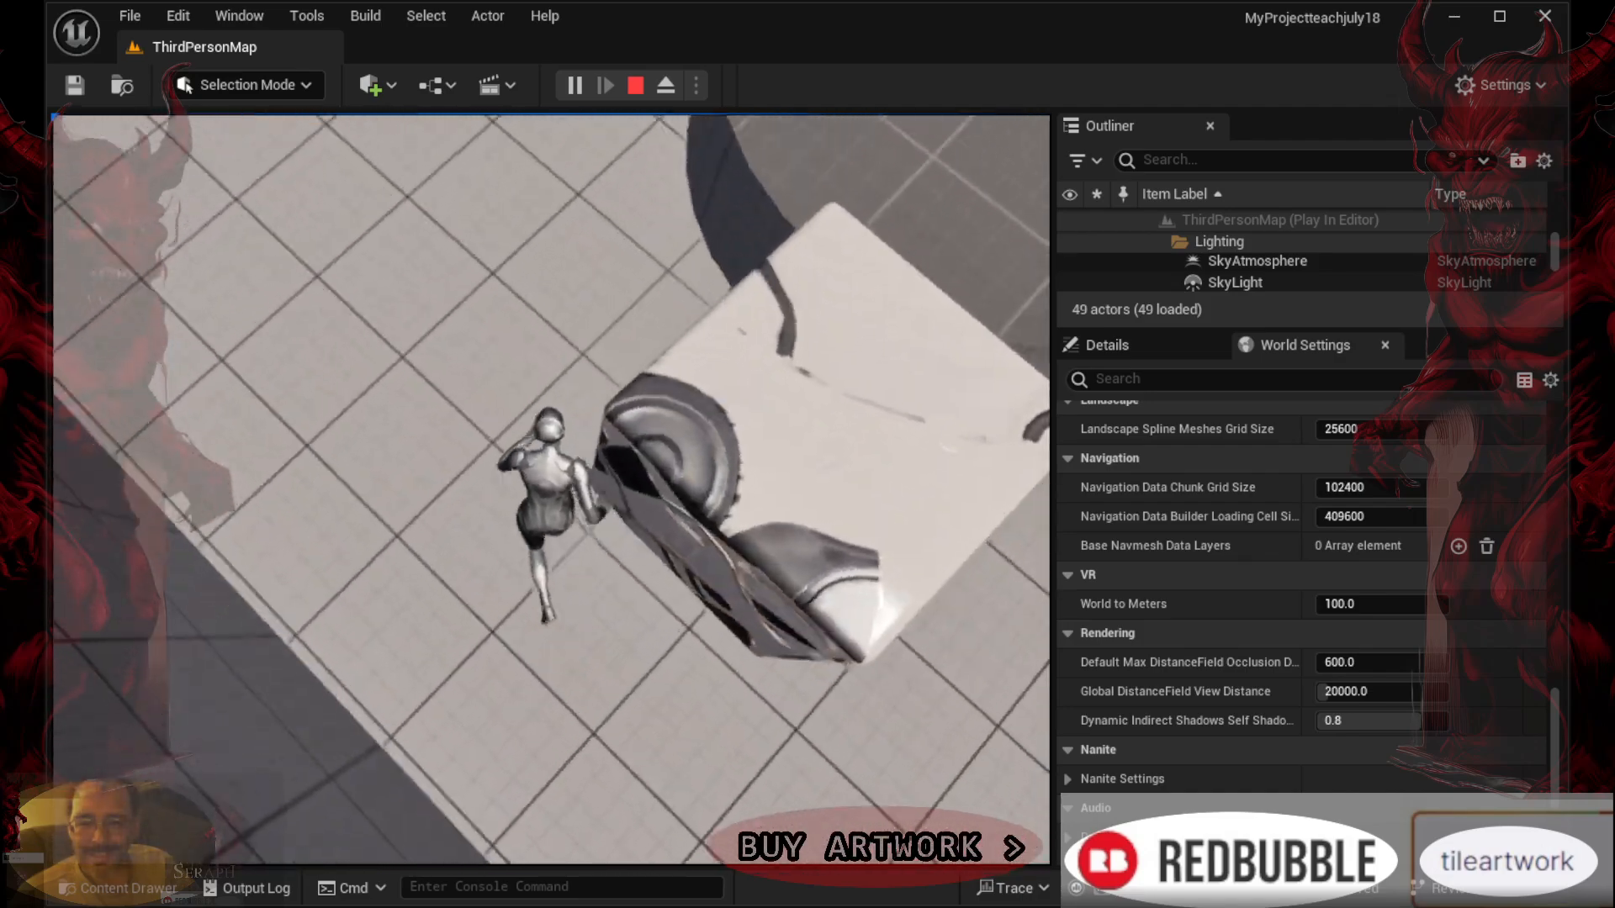
{"action": "key", "text": "w"}
{"action": "key", "text": "space"}
{"action": "key", "text": "space"}
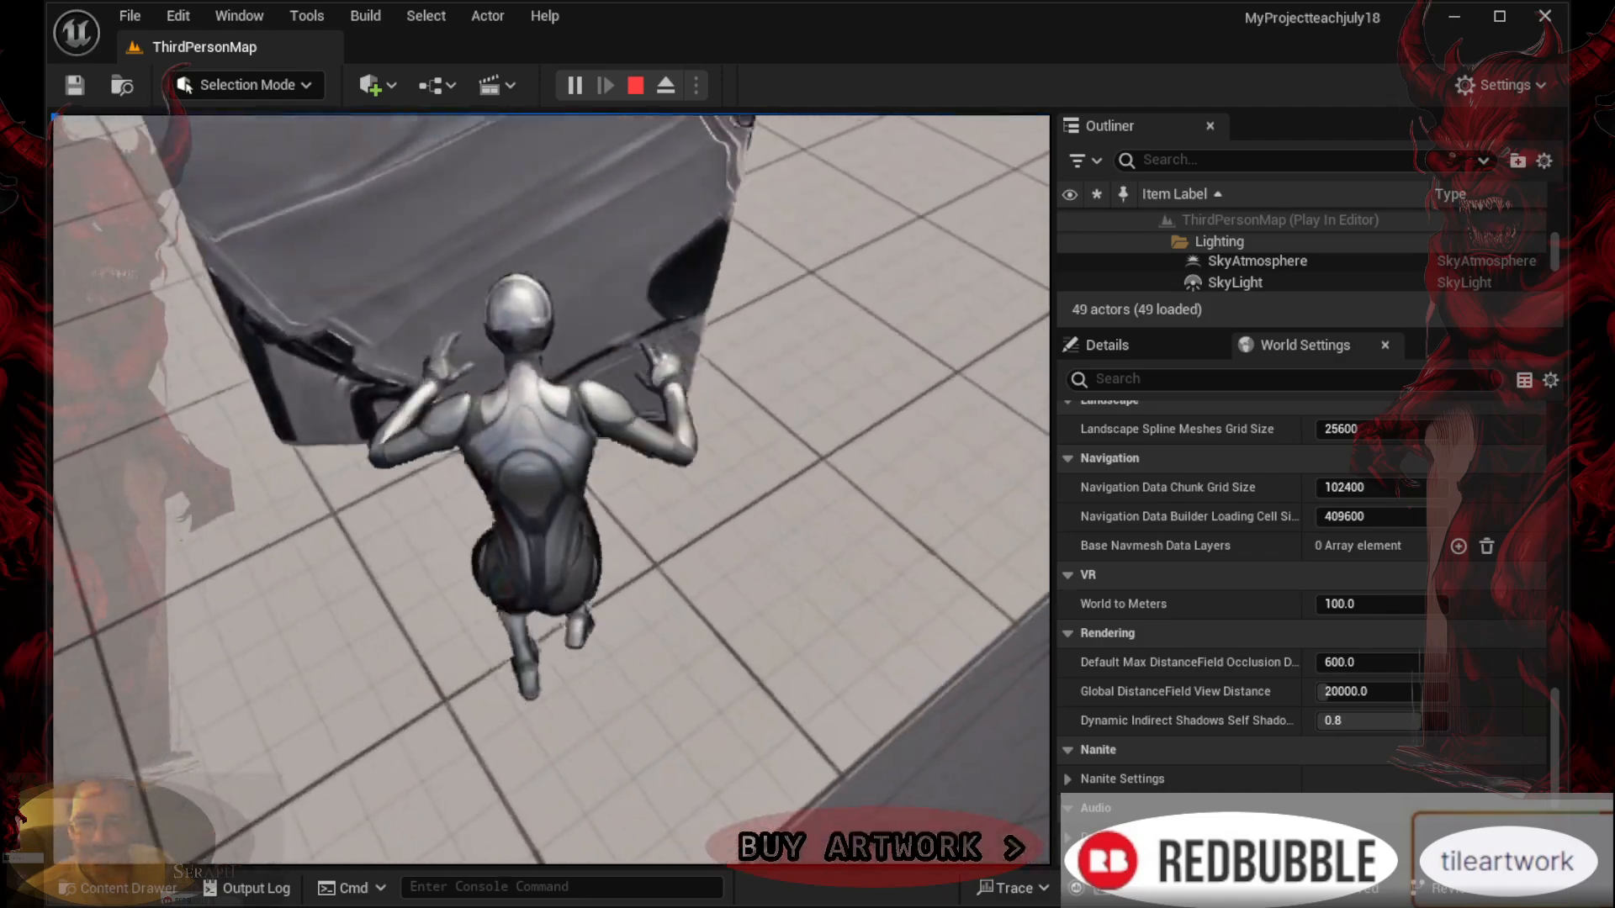
{"action": "key", "text": "w"}
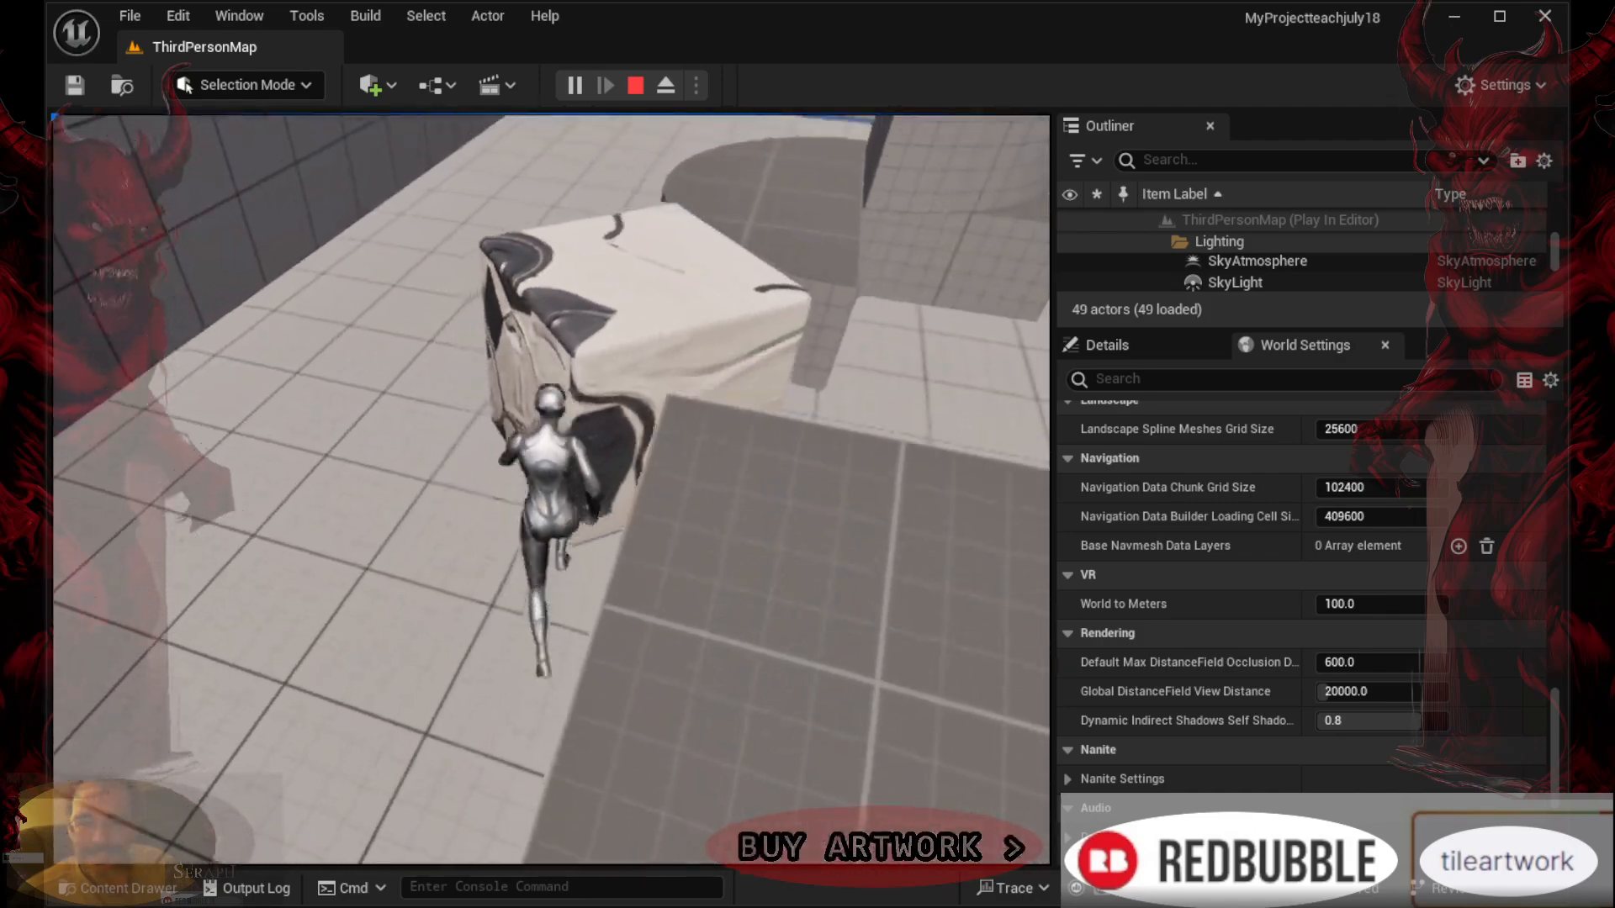
{"action": "key", "text": "space"}
{"action": "key", "text": "w"}
{"action": "key", "text": "space"}
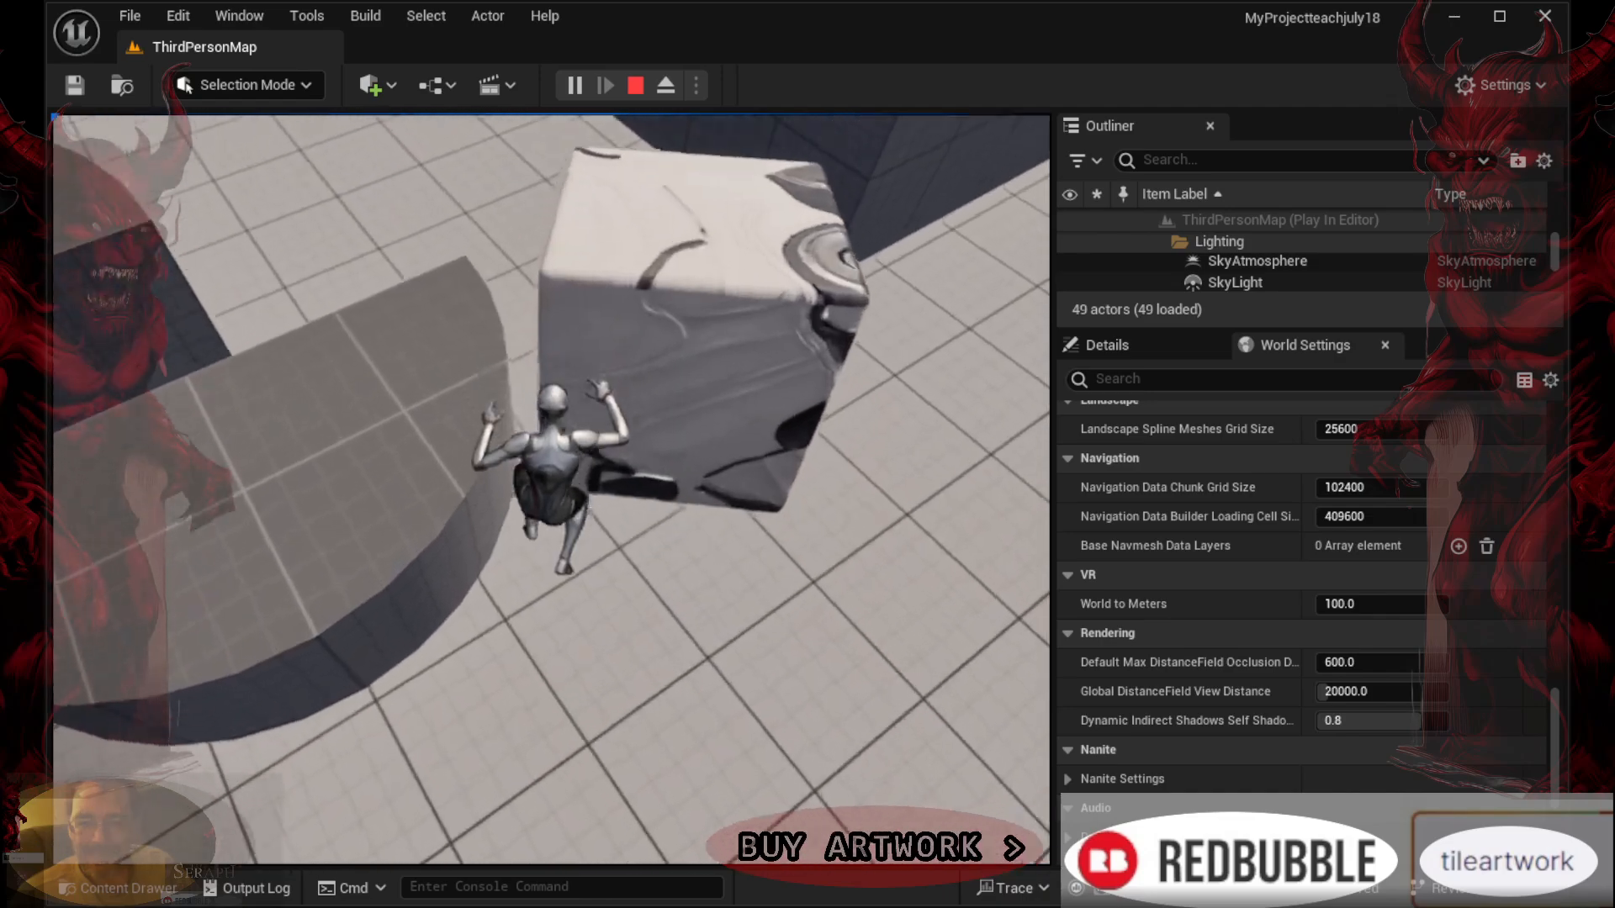
{"action": "key", "text": "space"}
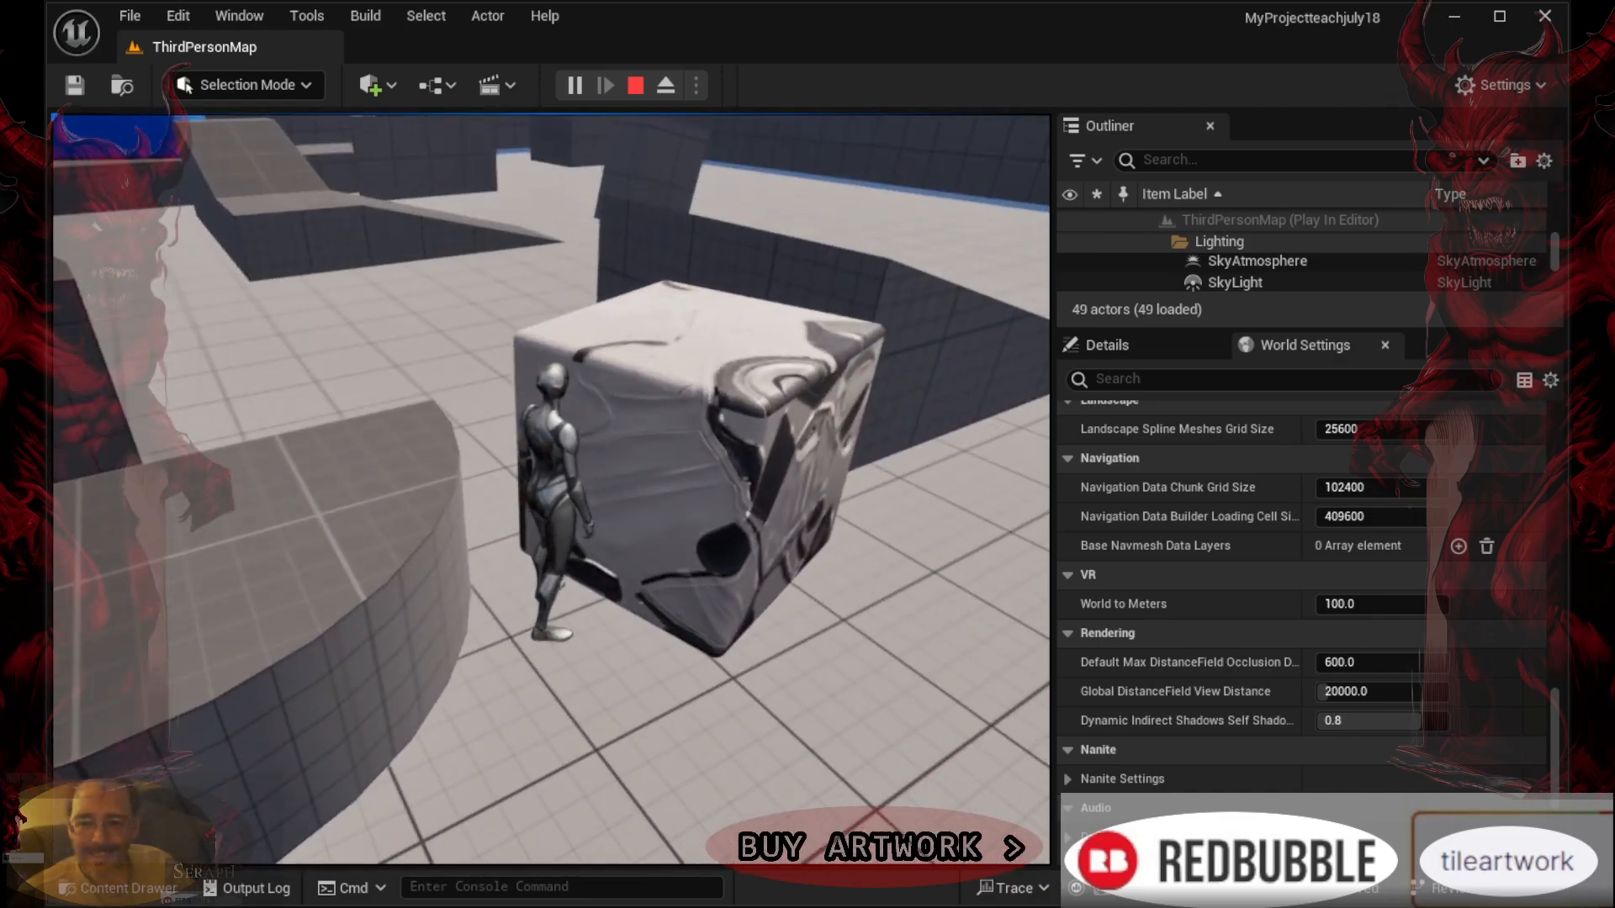
{"action": "key", "text": "Escape"}
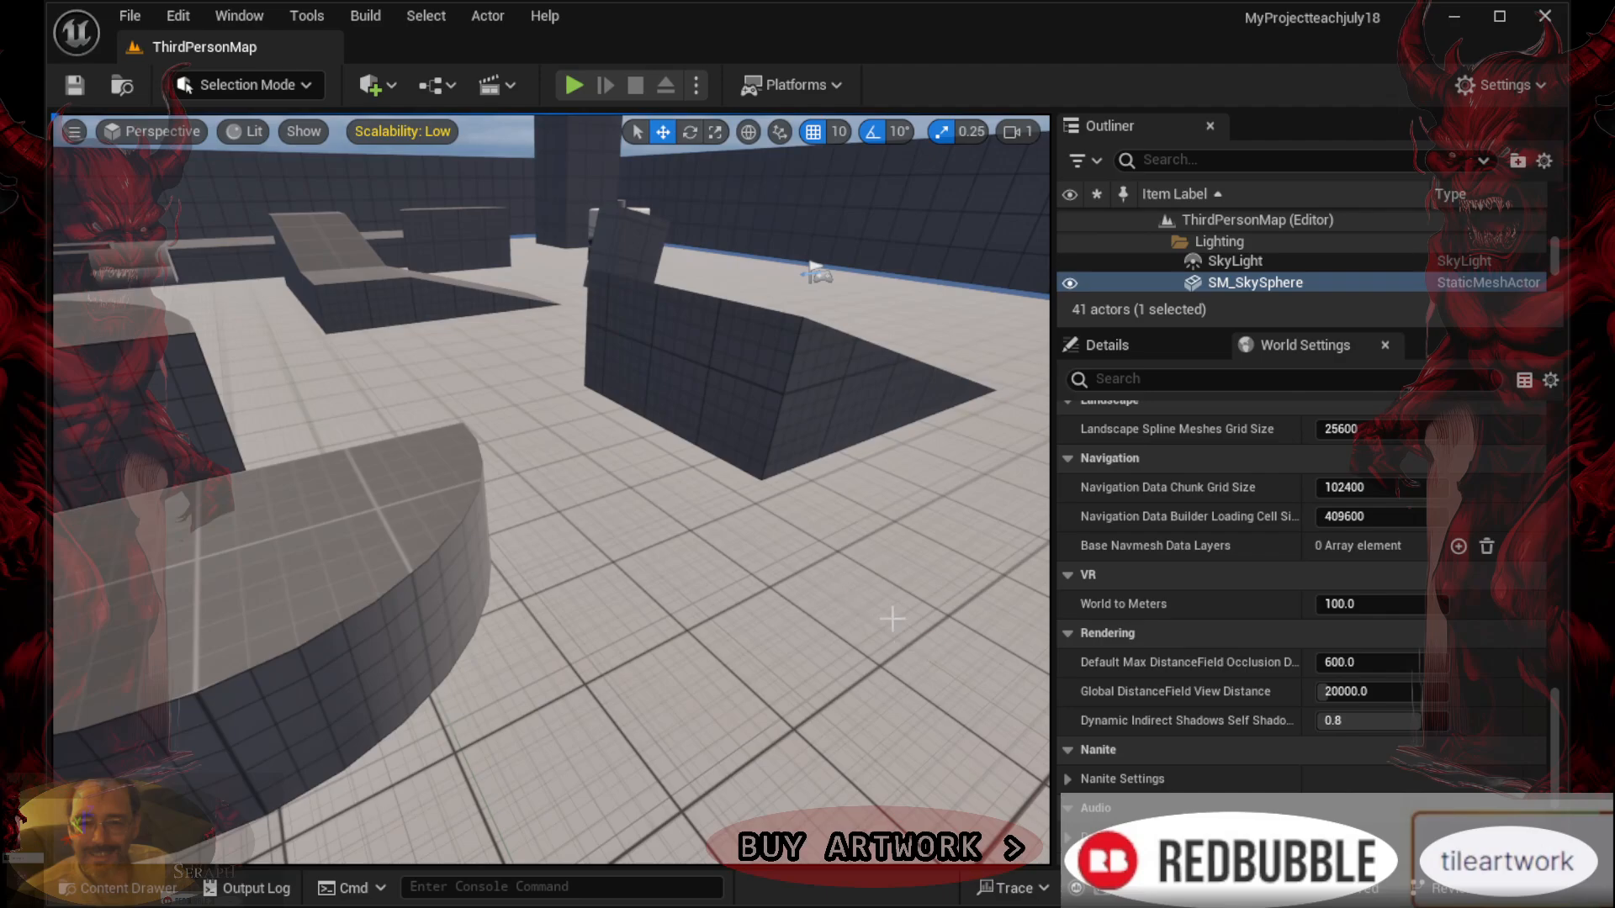
Select the playground floor mesh SM_Cube and survey the level's walls, ramps and blocks from several viewpoints
{"action": "left_click", "coordinate": [810, 593]}
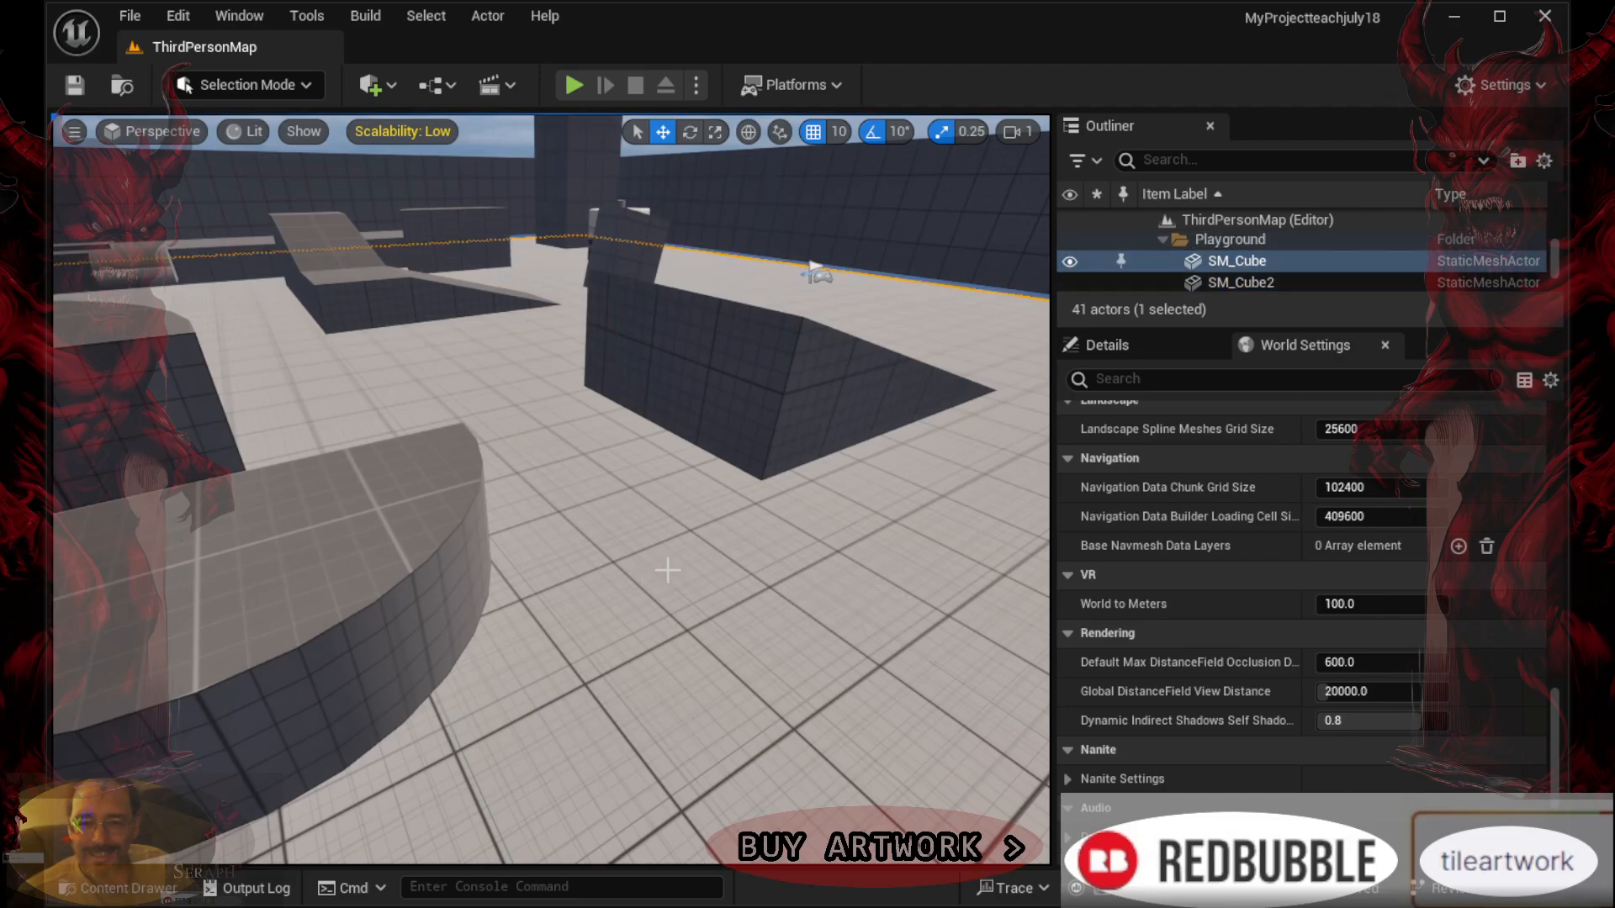
{"action": "right_click_drag", "start_coordinate": [665, 569], "coordinate": [825, 525]}
{"action": "scroll", "coordinate": [630, 573], "scroll_direction": "up", "scroll_amount": 5}
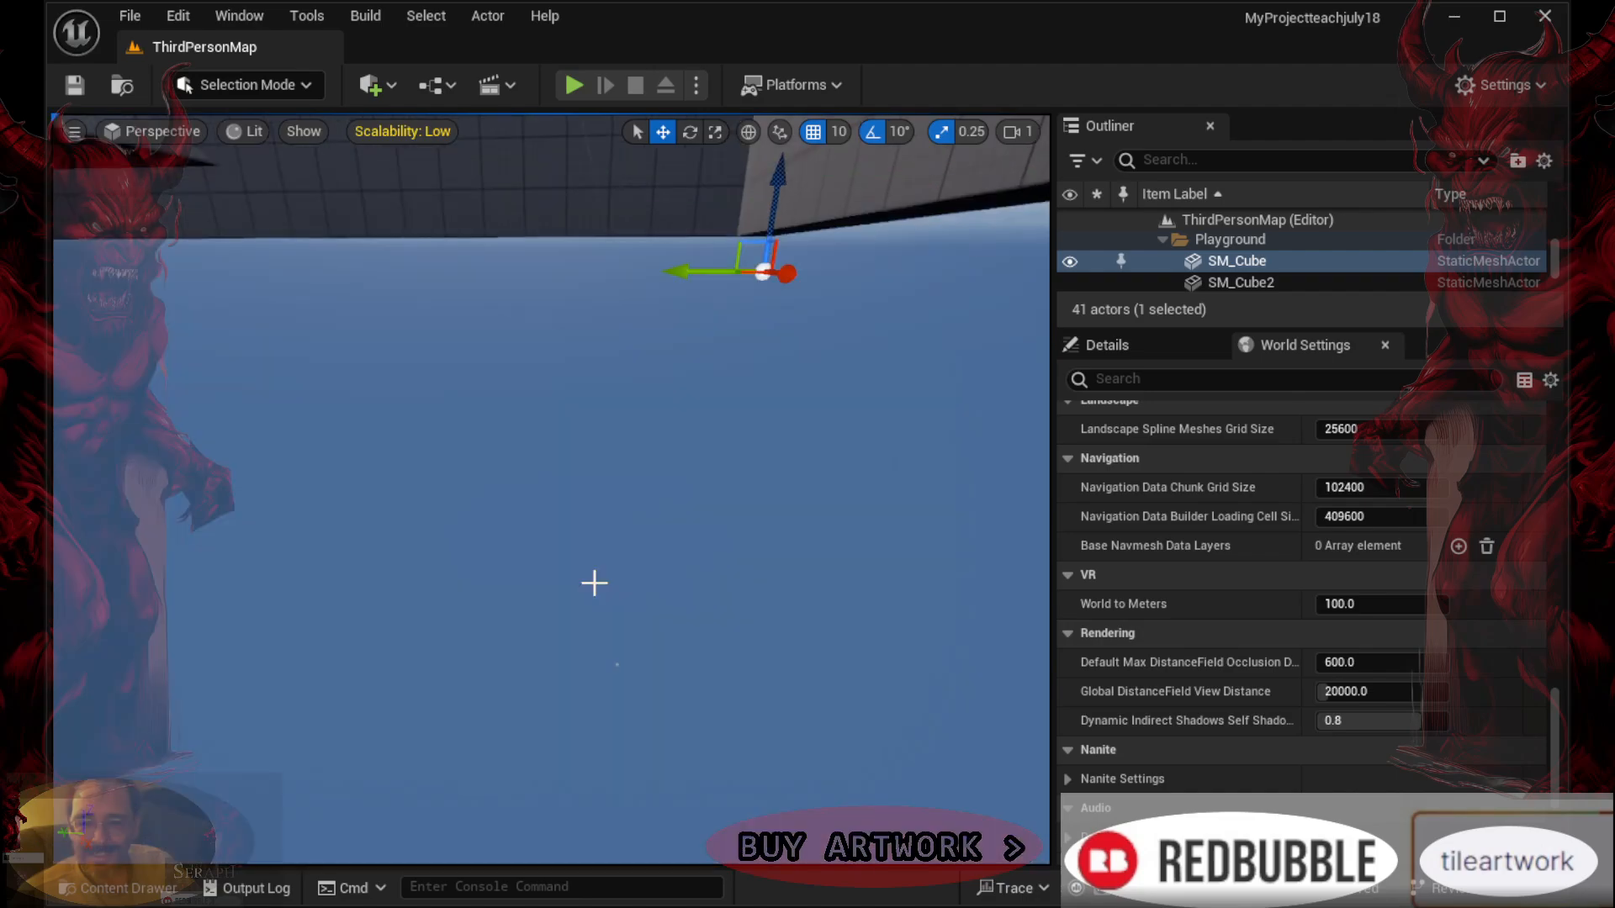
{"action": "right_click_drag", "start_coordinate": [591, 582], "coordinate": [572, 530]}
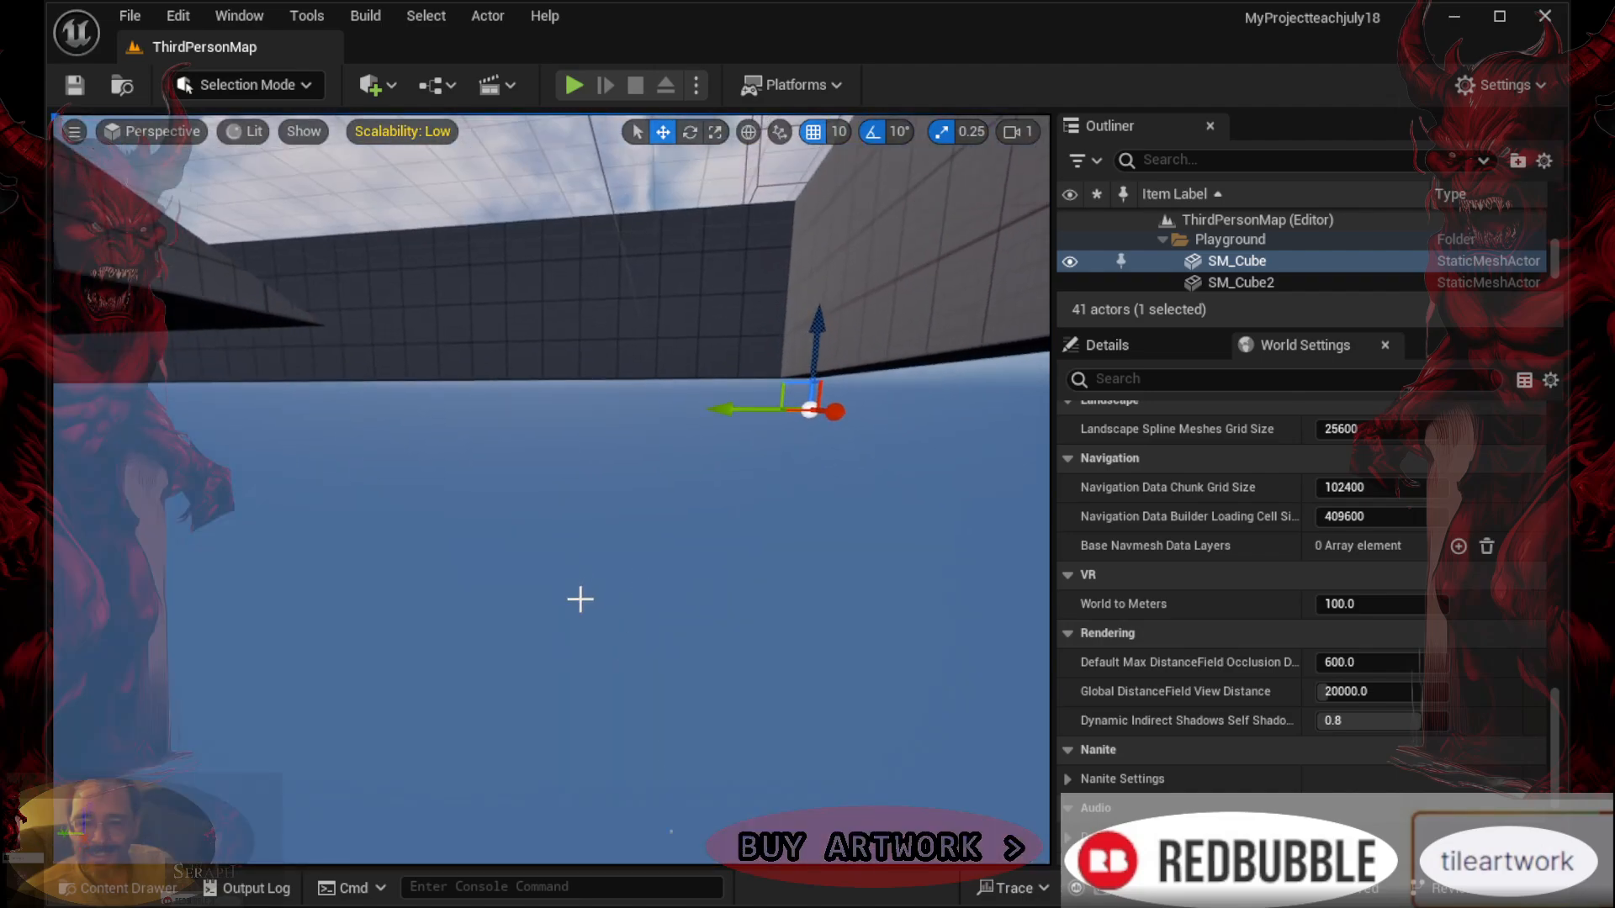
{"action": "scroll", "coordinate": [580, 599], "scroll_direction": "down", "scroll_amount": 3}
{"action": "mouse_move", "coordinate": [574, 607]}
{"action": "middle_mouse_down"}
{"action": "mouse_move", "coordinate": [572, 656]}
{"action": "mouse_move", "coordinate": [580, 522]}
{"action": "mouse_move", "coordinate": [571, 576]}
{"action": "middle_mouse_up"}
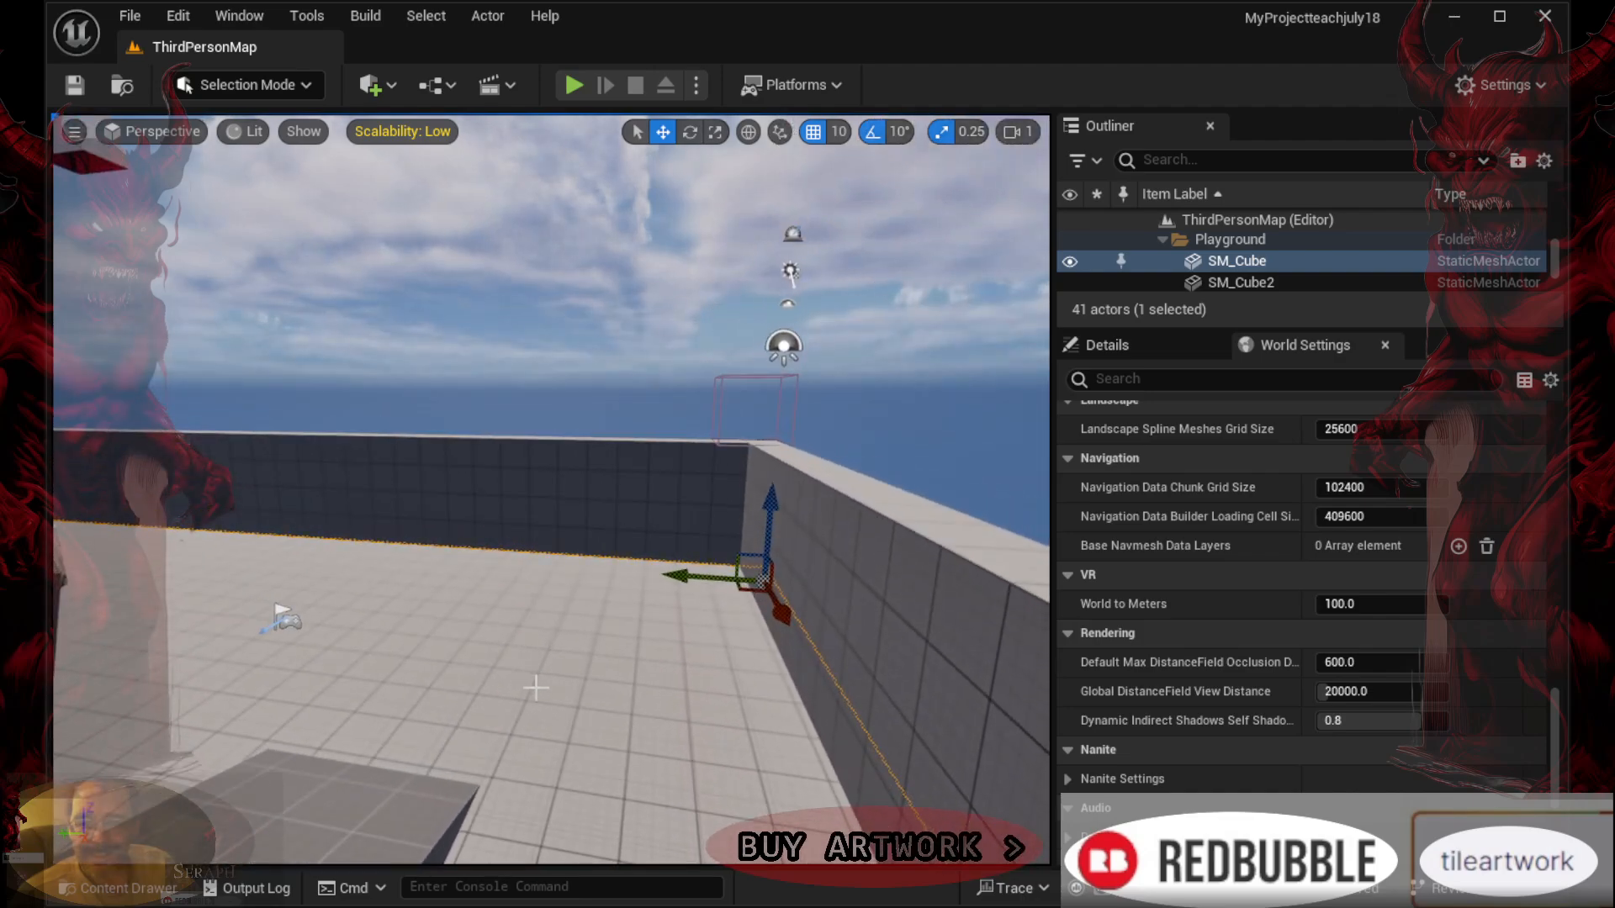
{"action": "key", "text": "w"}
{"action": "right_click_drag", "start_coordinate": [536, 687], "coordinate": [404, 671]}
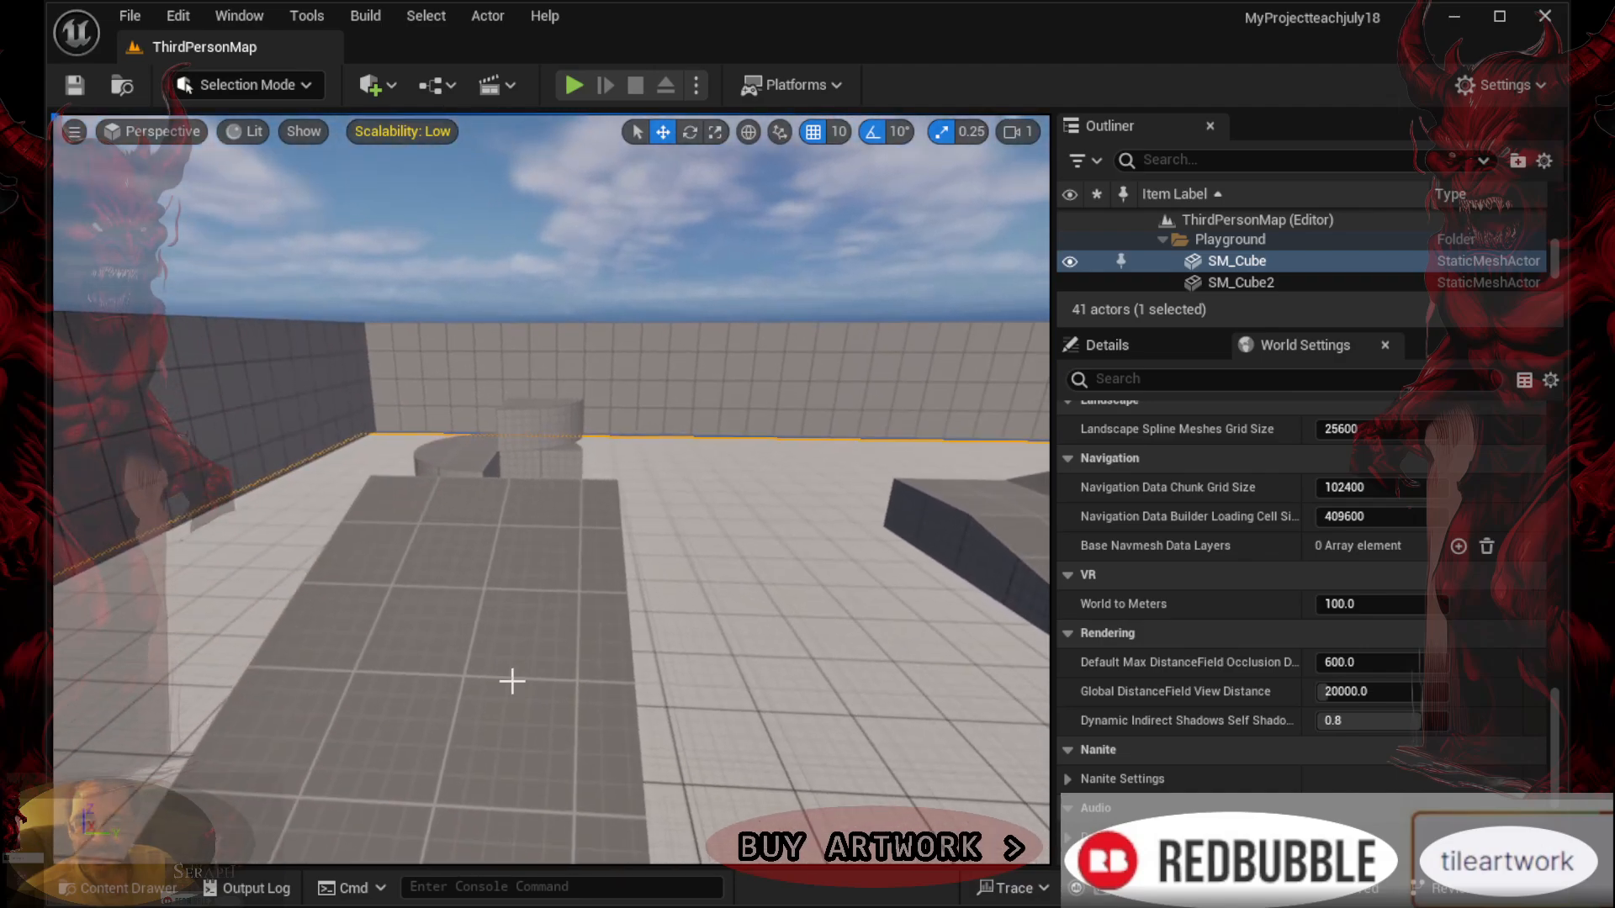
{"action": "scroll", "coordinate": [544, 633], "scroll_direction": "down", "scroll_amount": 1}
{"action": "scroll", "coordinate": [544, 633], "scroll_direction": "down", "scroll_amount": 6}
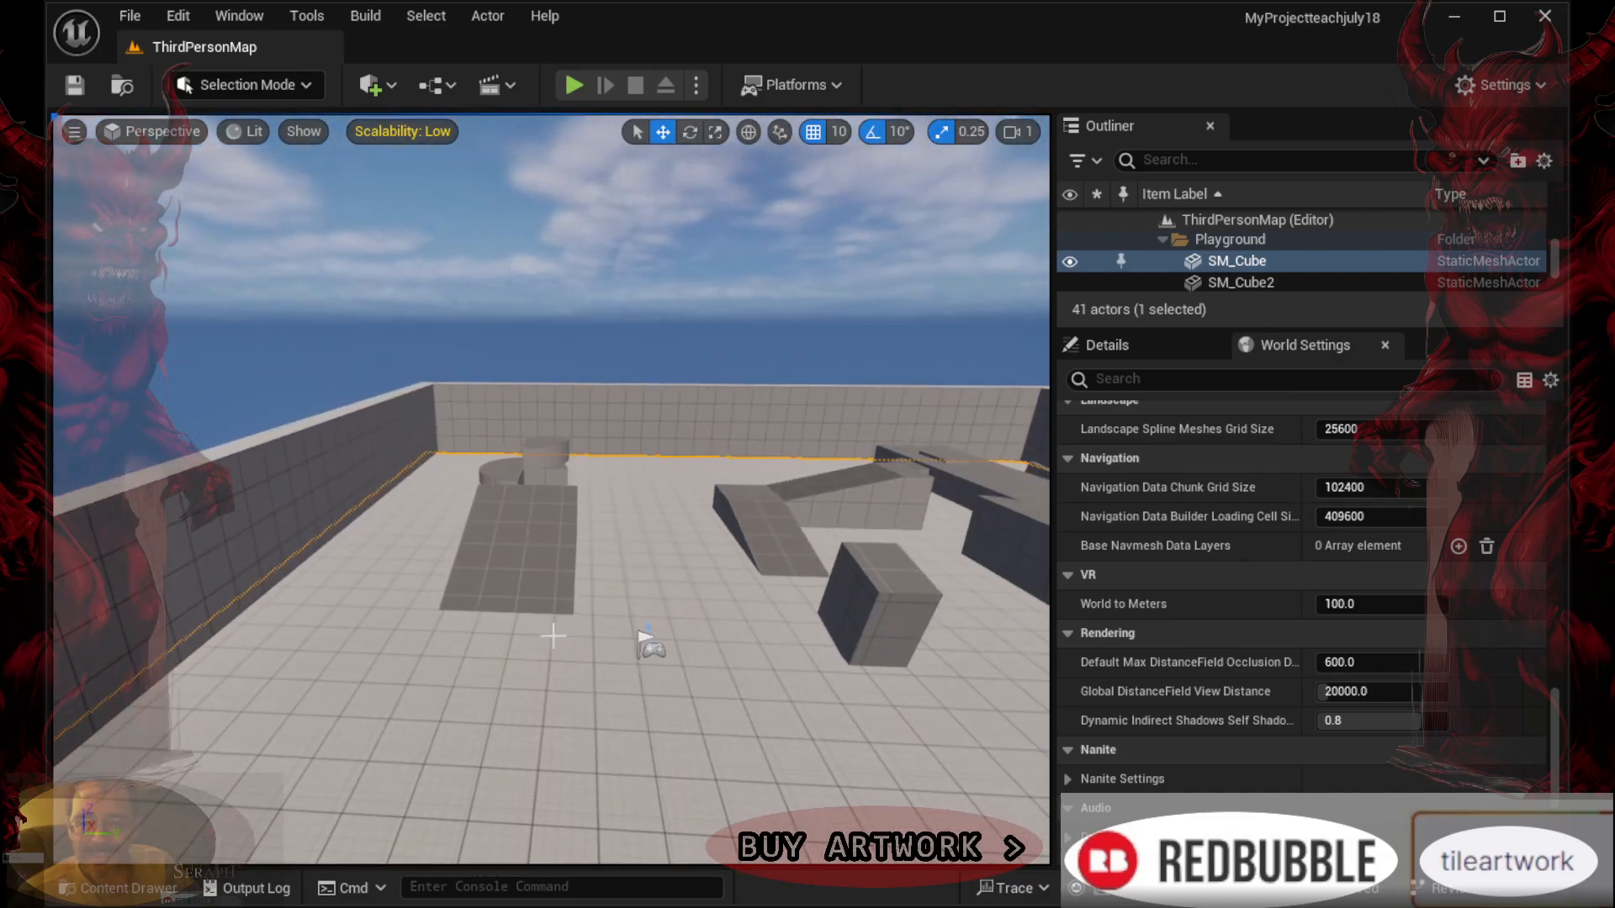
{"action": "right_click_drag", "start_coordinate": [563, 635], "coordinate": [523, 659]}
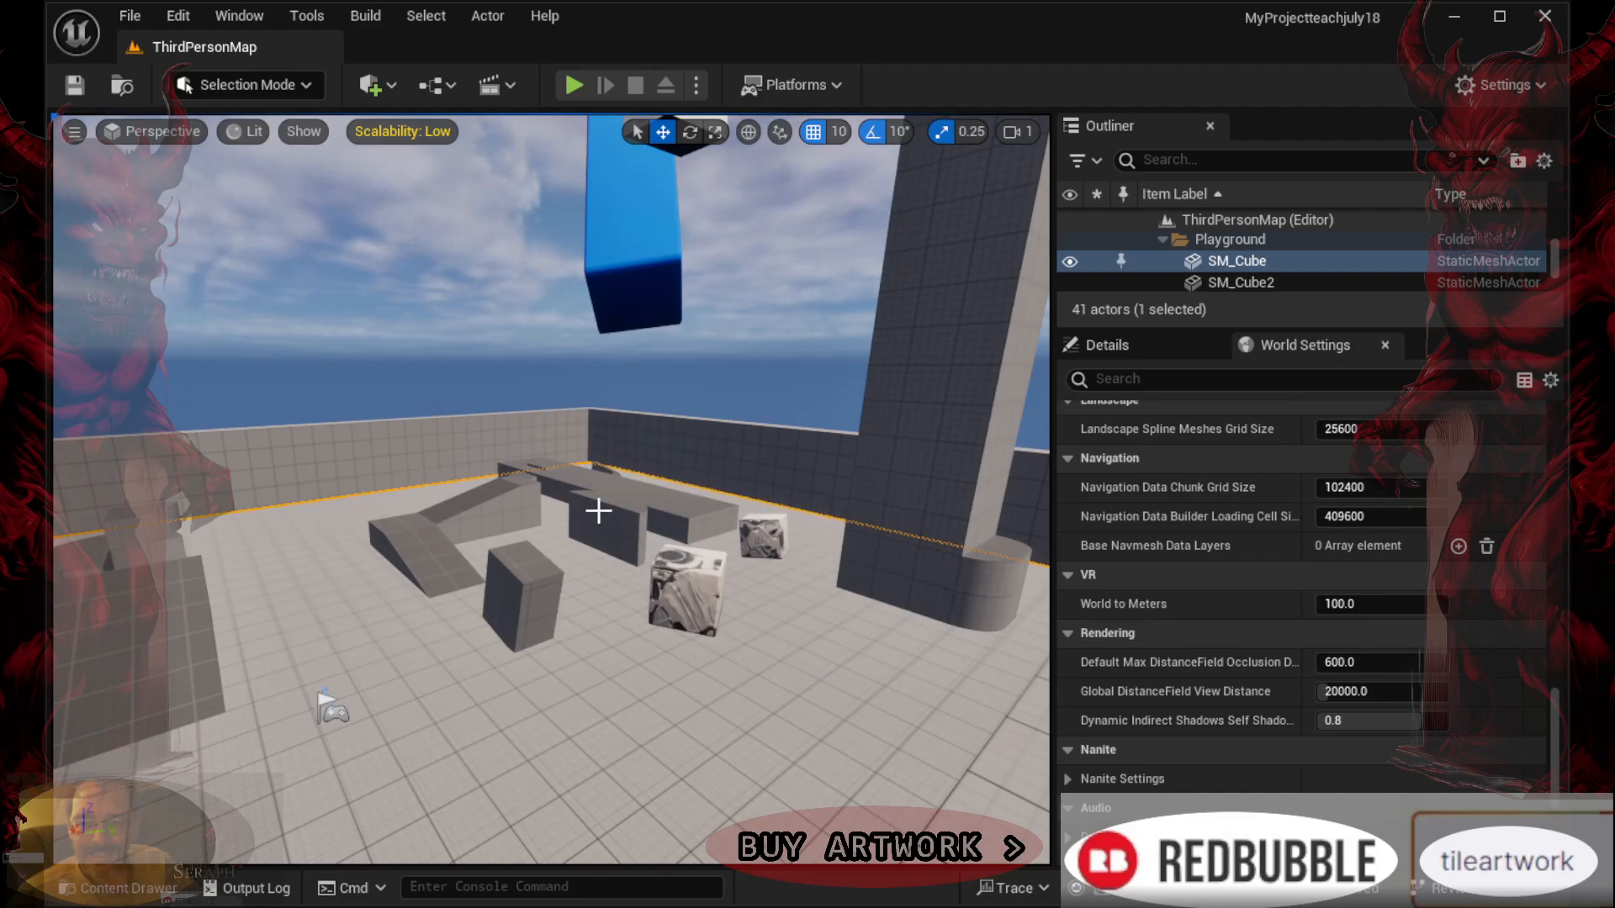
Examine the sky and clouds above the level, and return the view to the playground
{"action": "right_click_drag", "start_coordinate": [597, 526], "coordinate": [361, 328]}
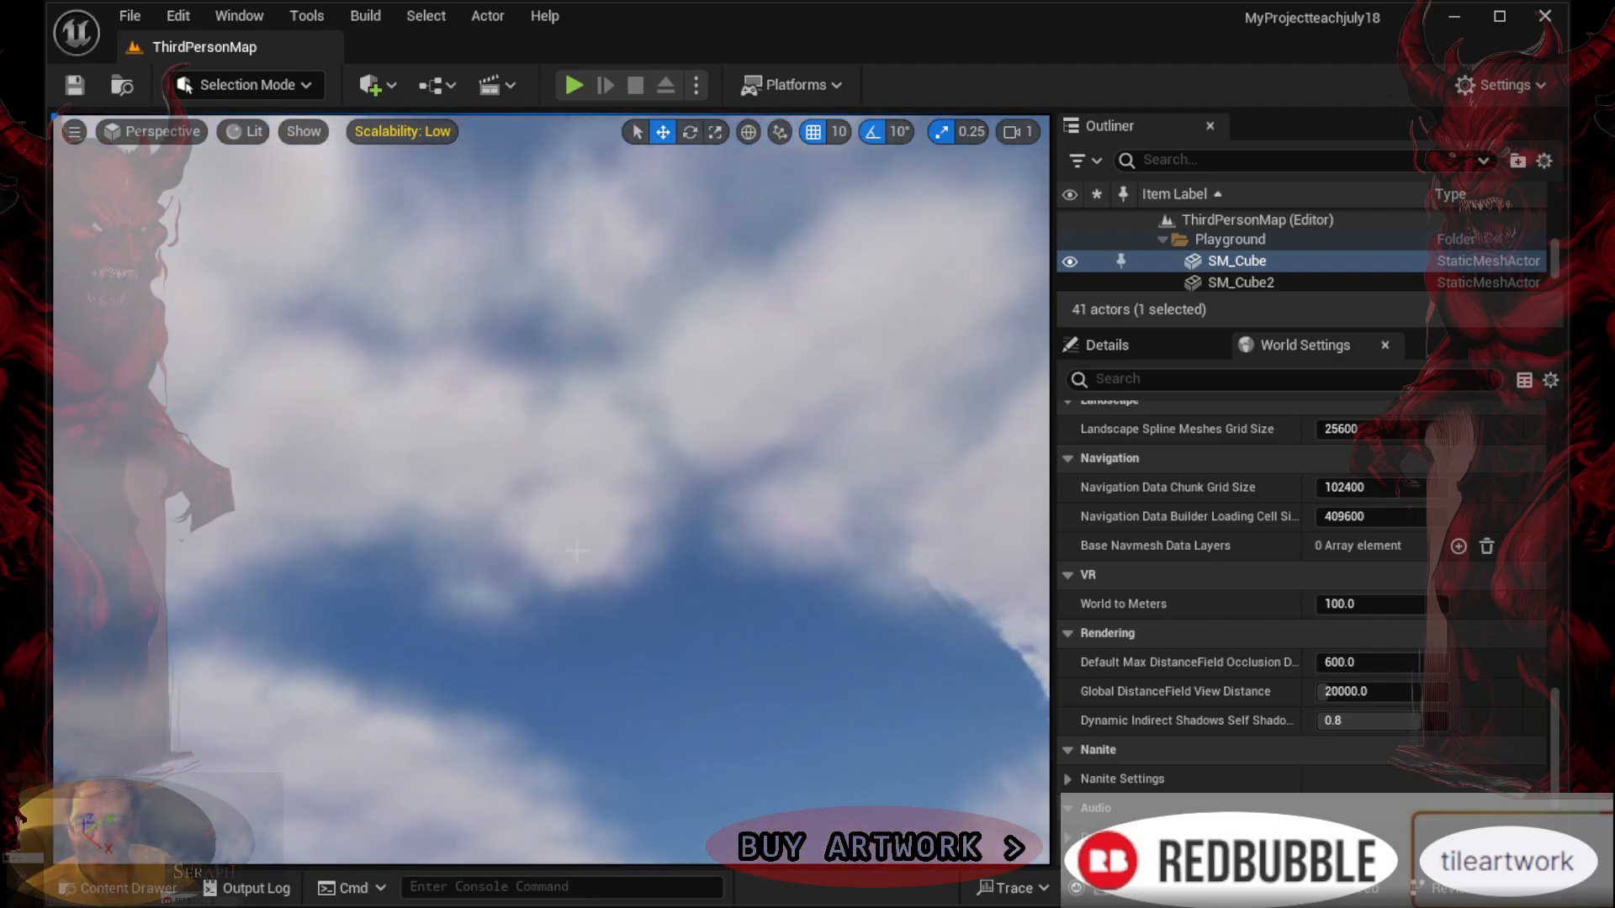
{"action": "right_click_drag", "start_coordinate": [559, 534], "coordinate": [569, 546]}
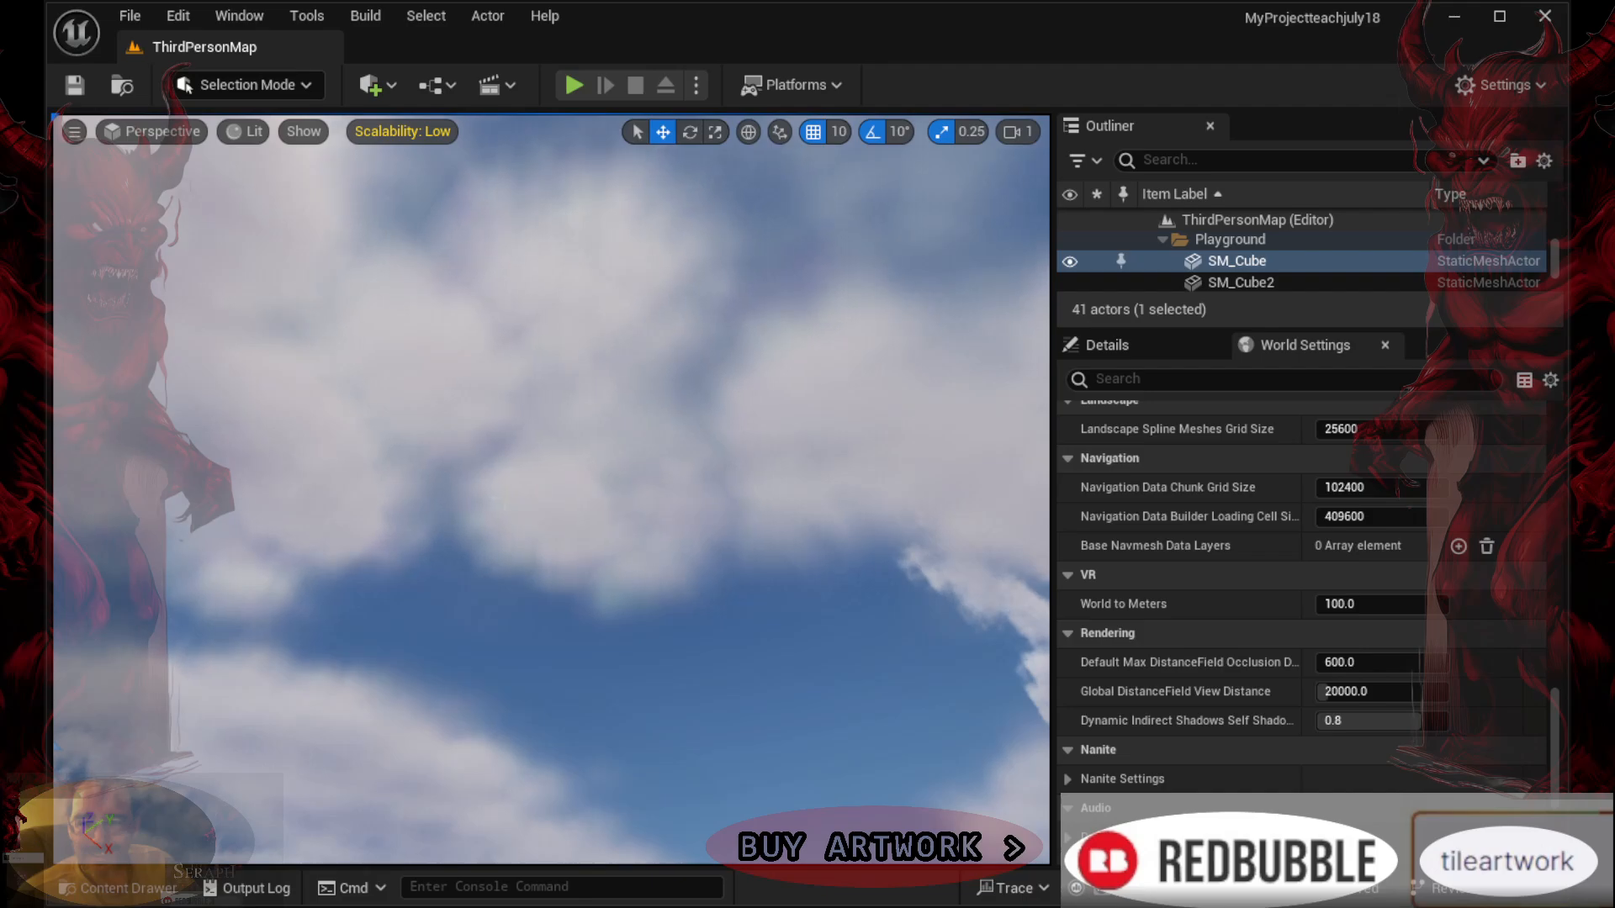
{"action": "right_click_drag", "start_coordinate": [551, 490], "coordinate": [589, 590]}
{"action": "right_click_drag", "start_coordinate": [552, 489], "coordinate": [46, 467]}
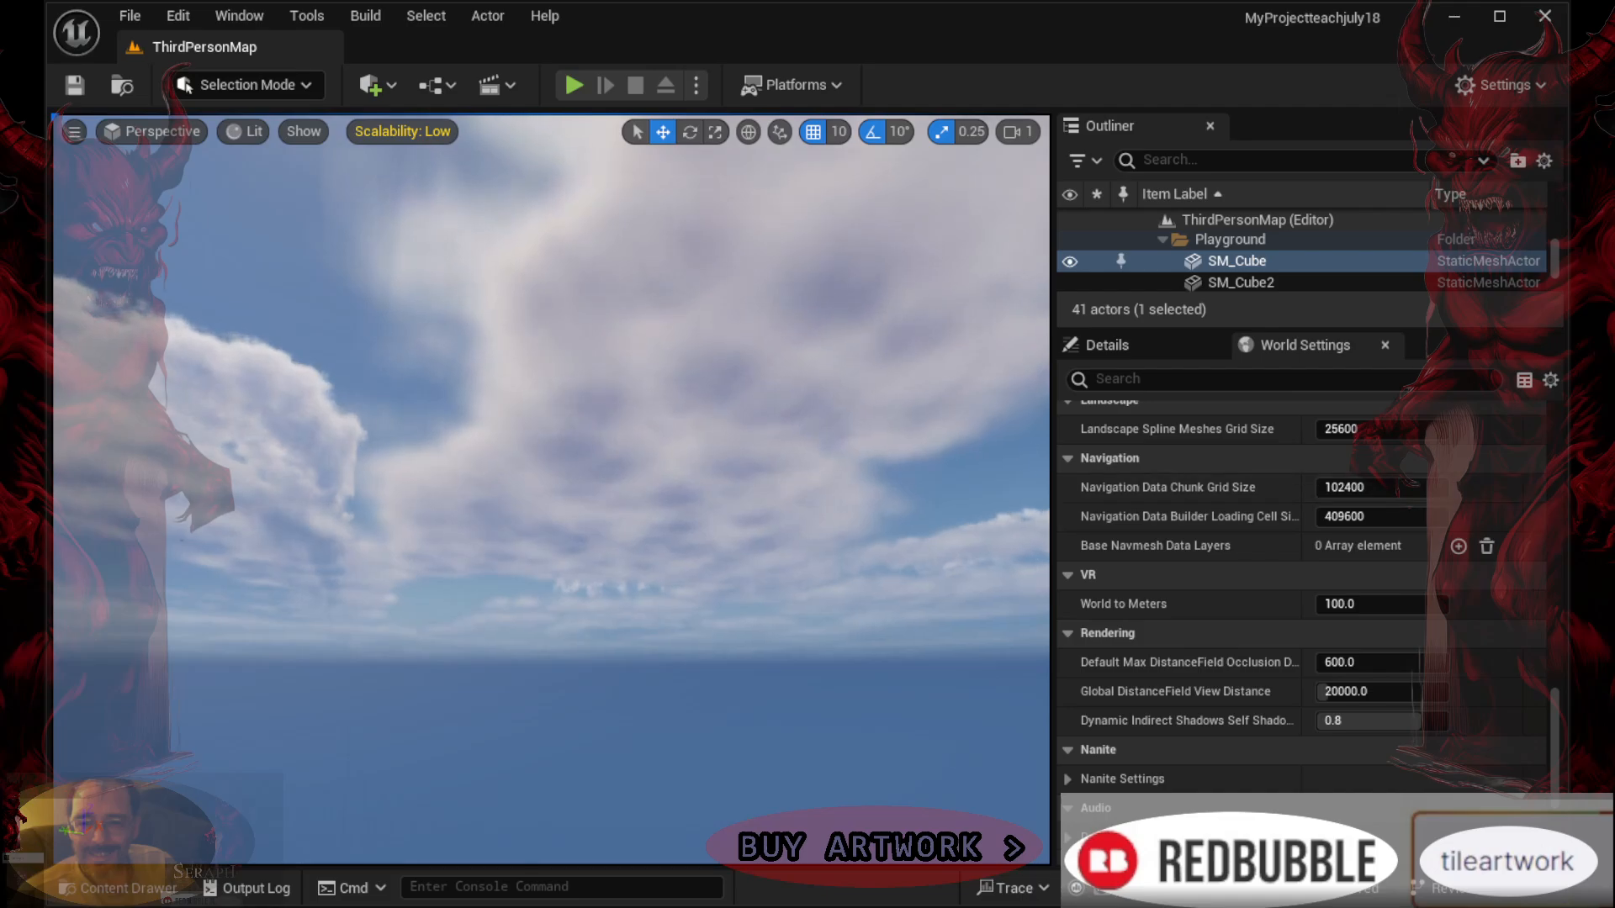
{"action": "right_click_drag", "start_coordinate": [359, 425], "coordinate": [863, 599]}
{"action": "right_click_drag", "start_coordinate": [496, 472], "coordinate": [439, 496]}
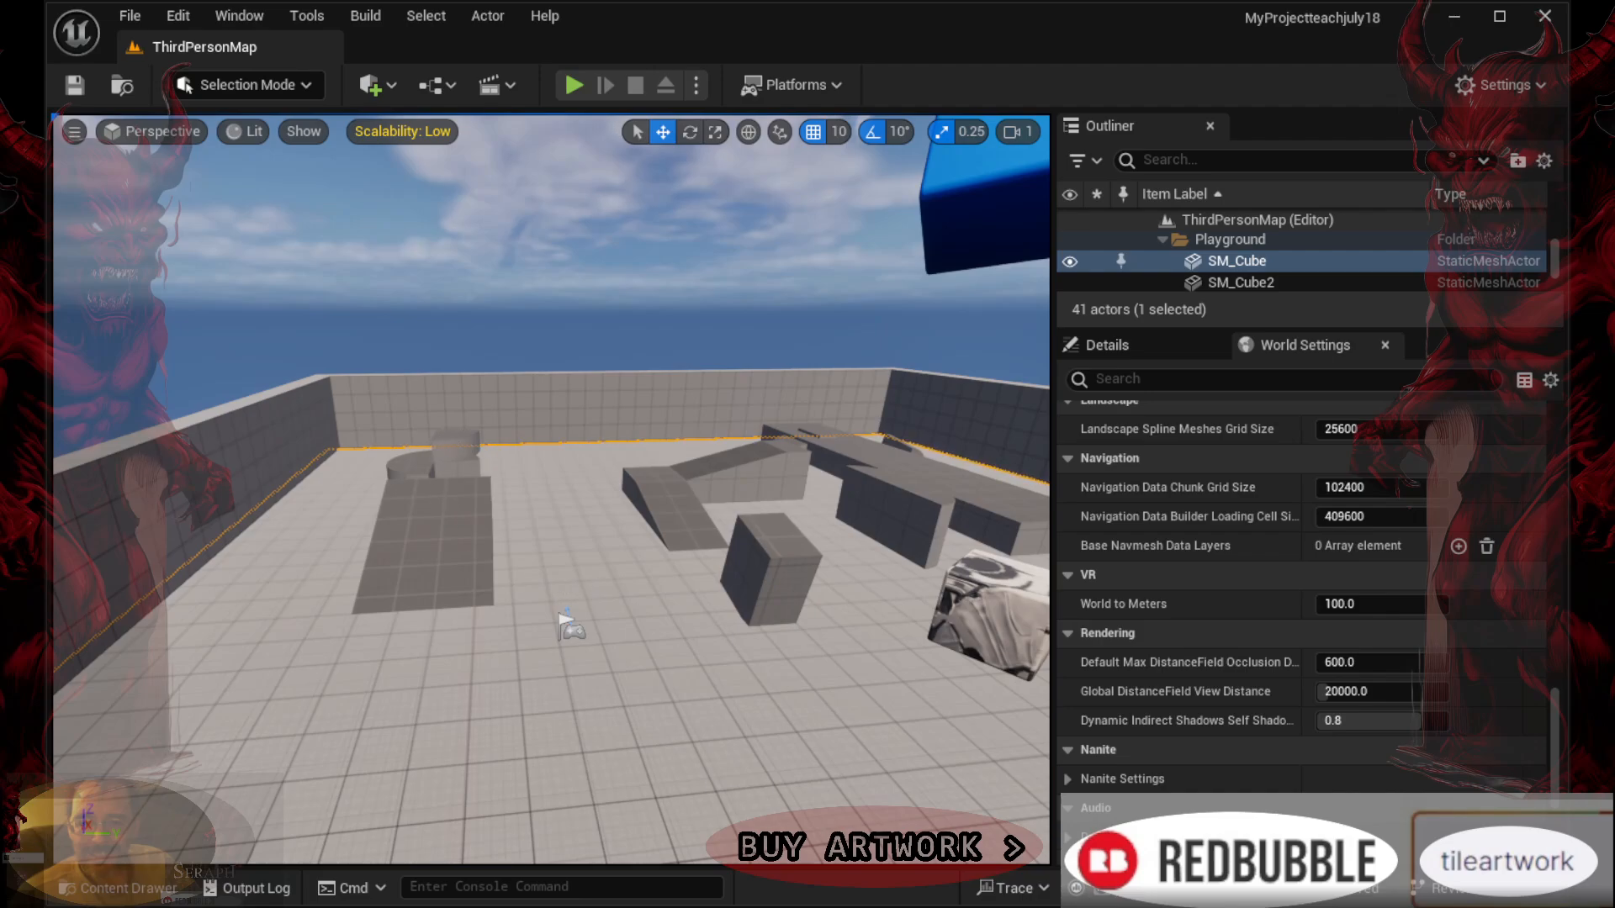
Open an enlarged Content Drawer and go to the Layers folder inside the Mannequin_UE4 Materials folder
{"action": "left_click", "coordinate": [126, 889]}
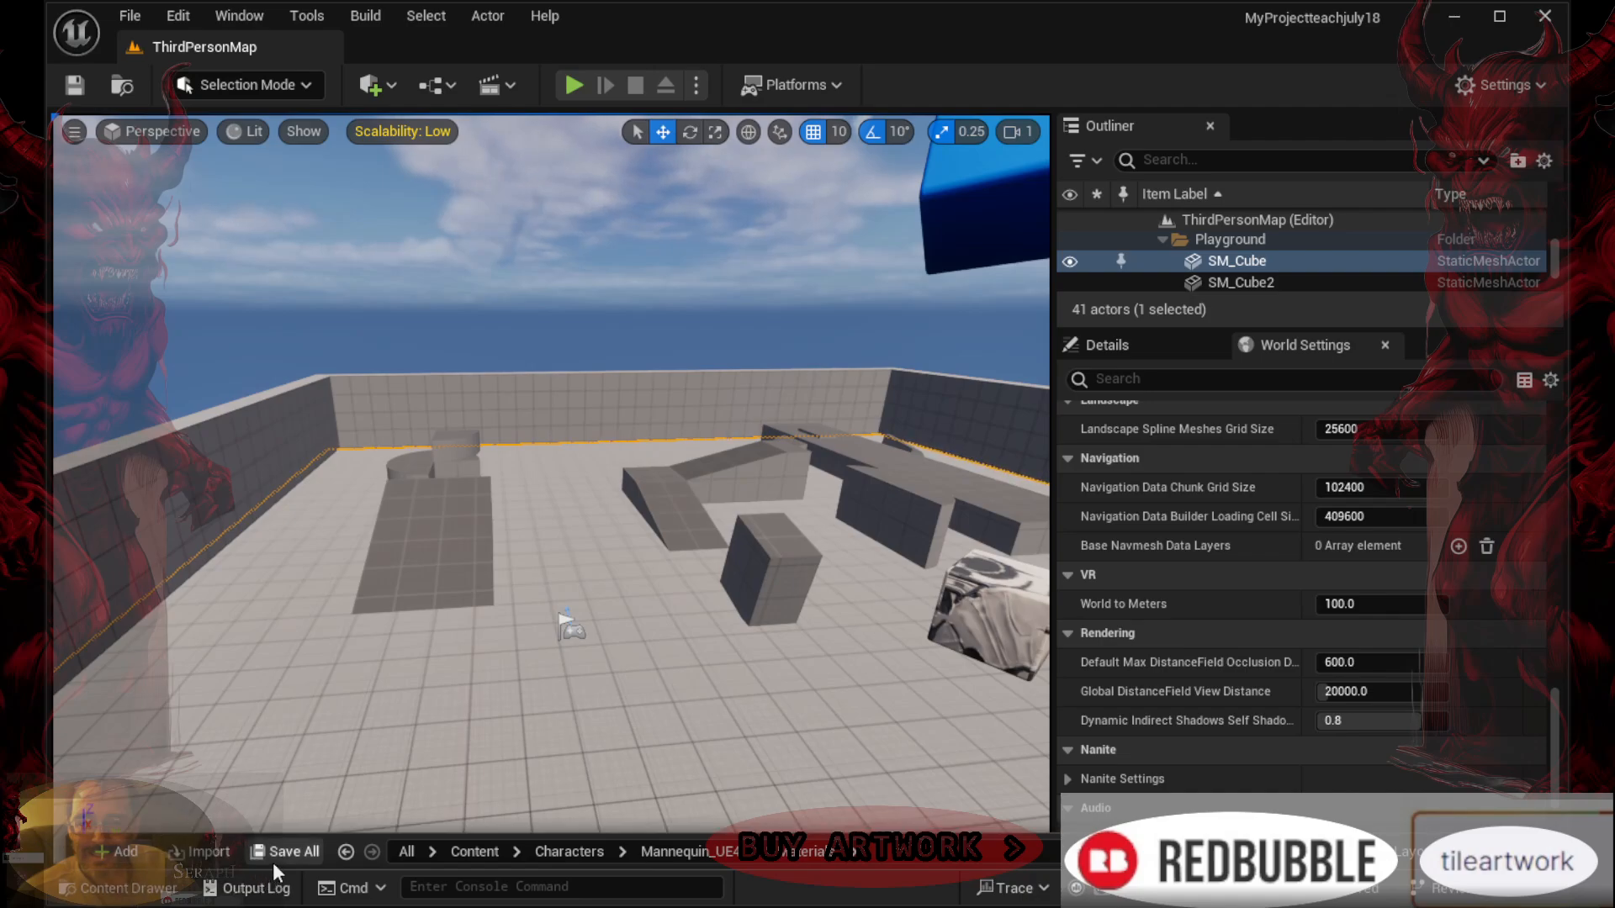
{"action": "left_click_drag", "start_coordinate": [327, 835], "coordinate": [373, 533]}
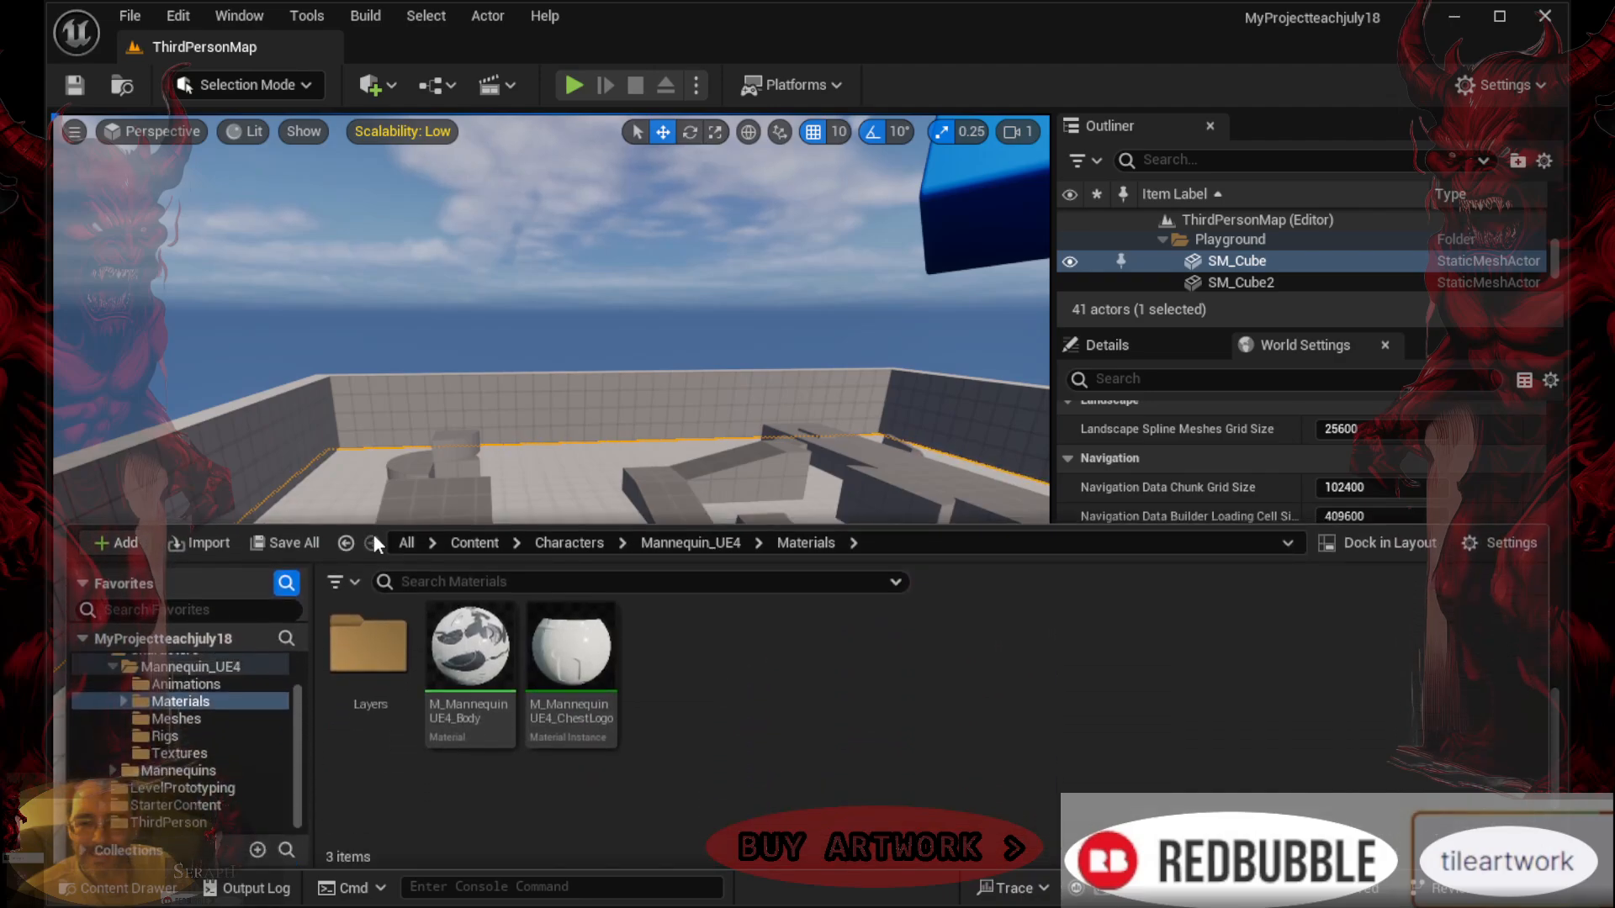
{"action": "left_click", "coordinate": [173, 720]}
{"action": "left_click", "coordinate": [205, 705]}
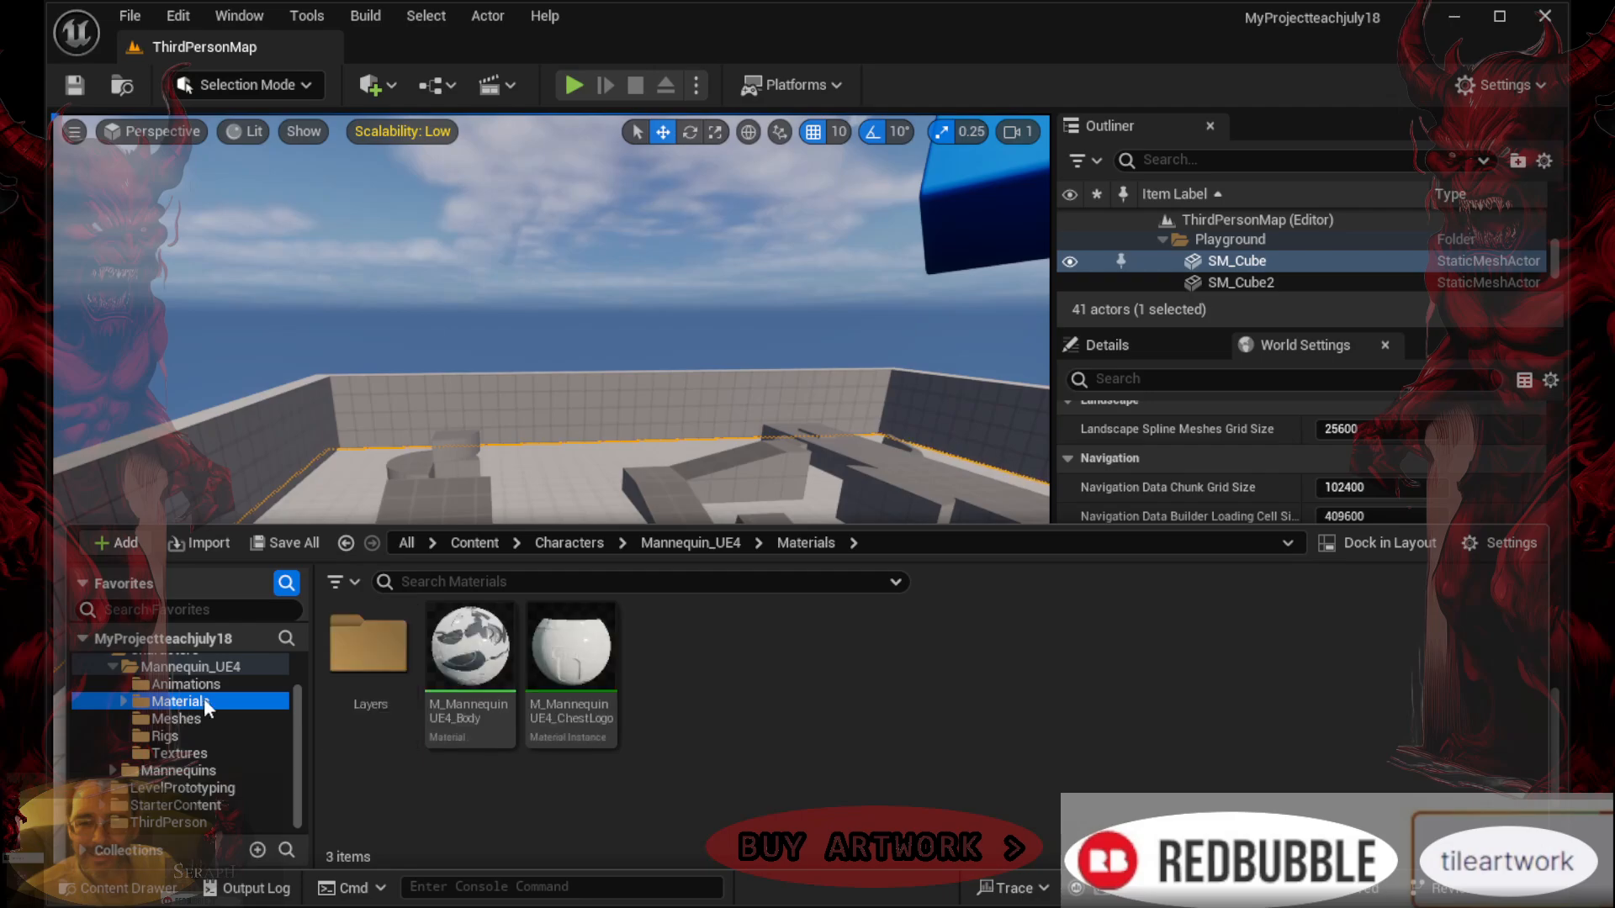
{"action": "double_click", "coordinate": [357, 646]}
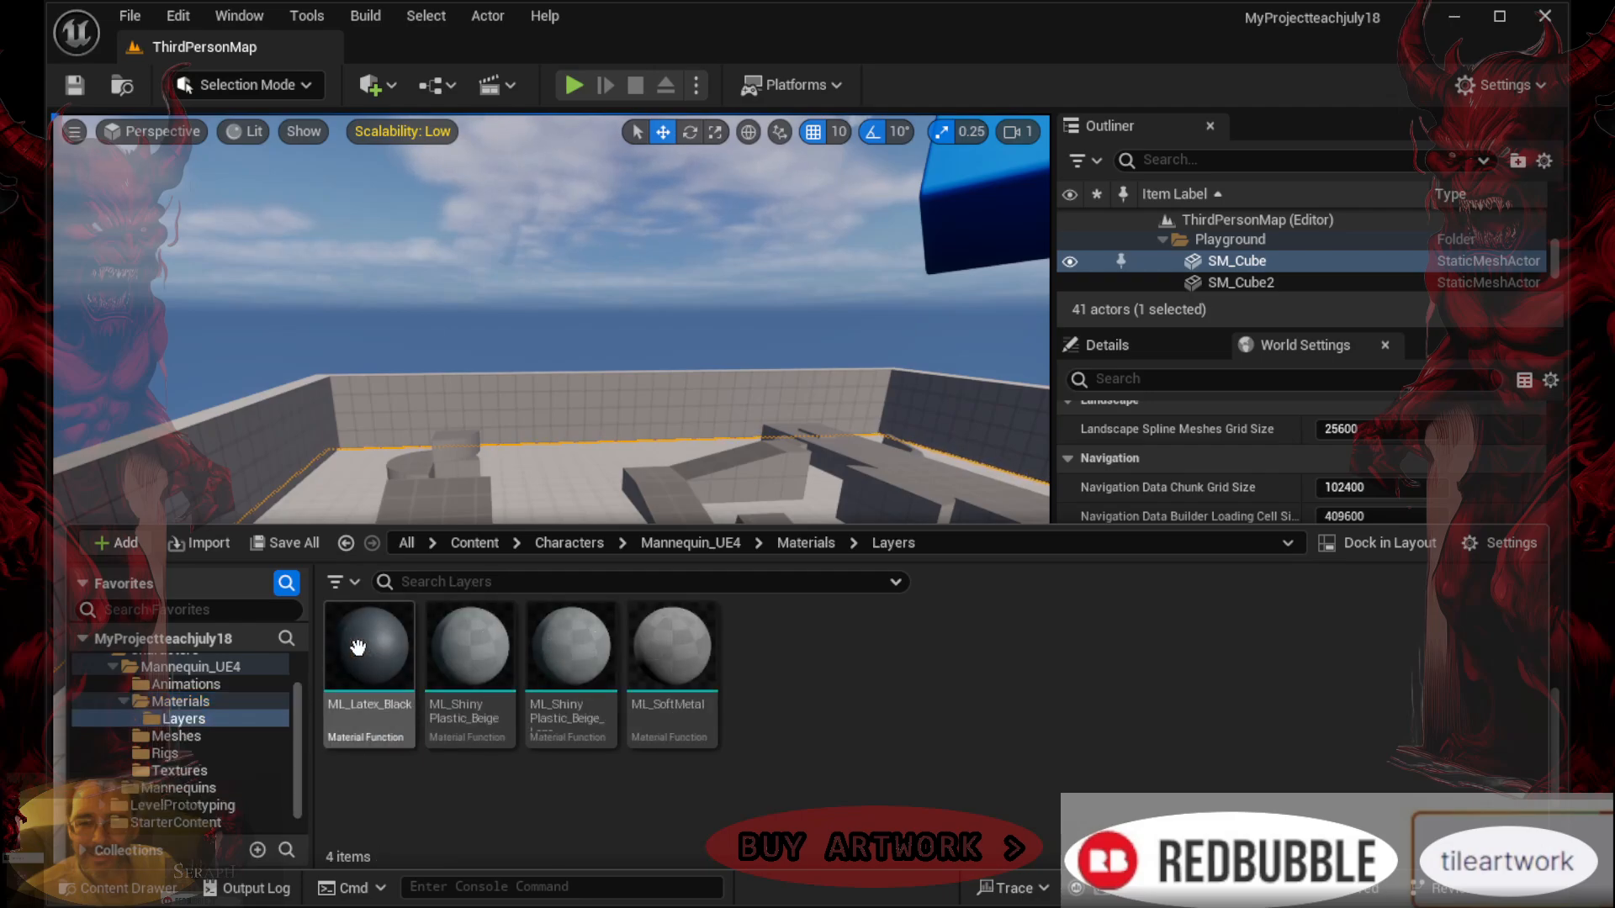
Try to apply the ML_Latex_Black material function to the playground floor in the level
{"action": "left_click_drag", "start_coordinate": [361, 663], "coordinate": [532, 496]}
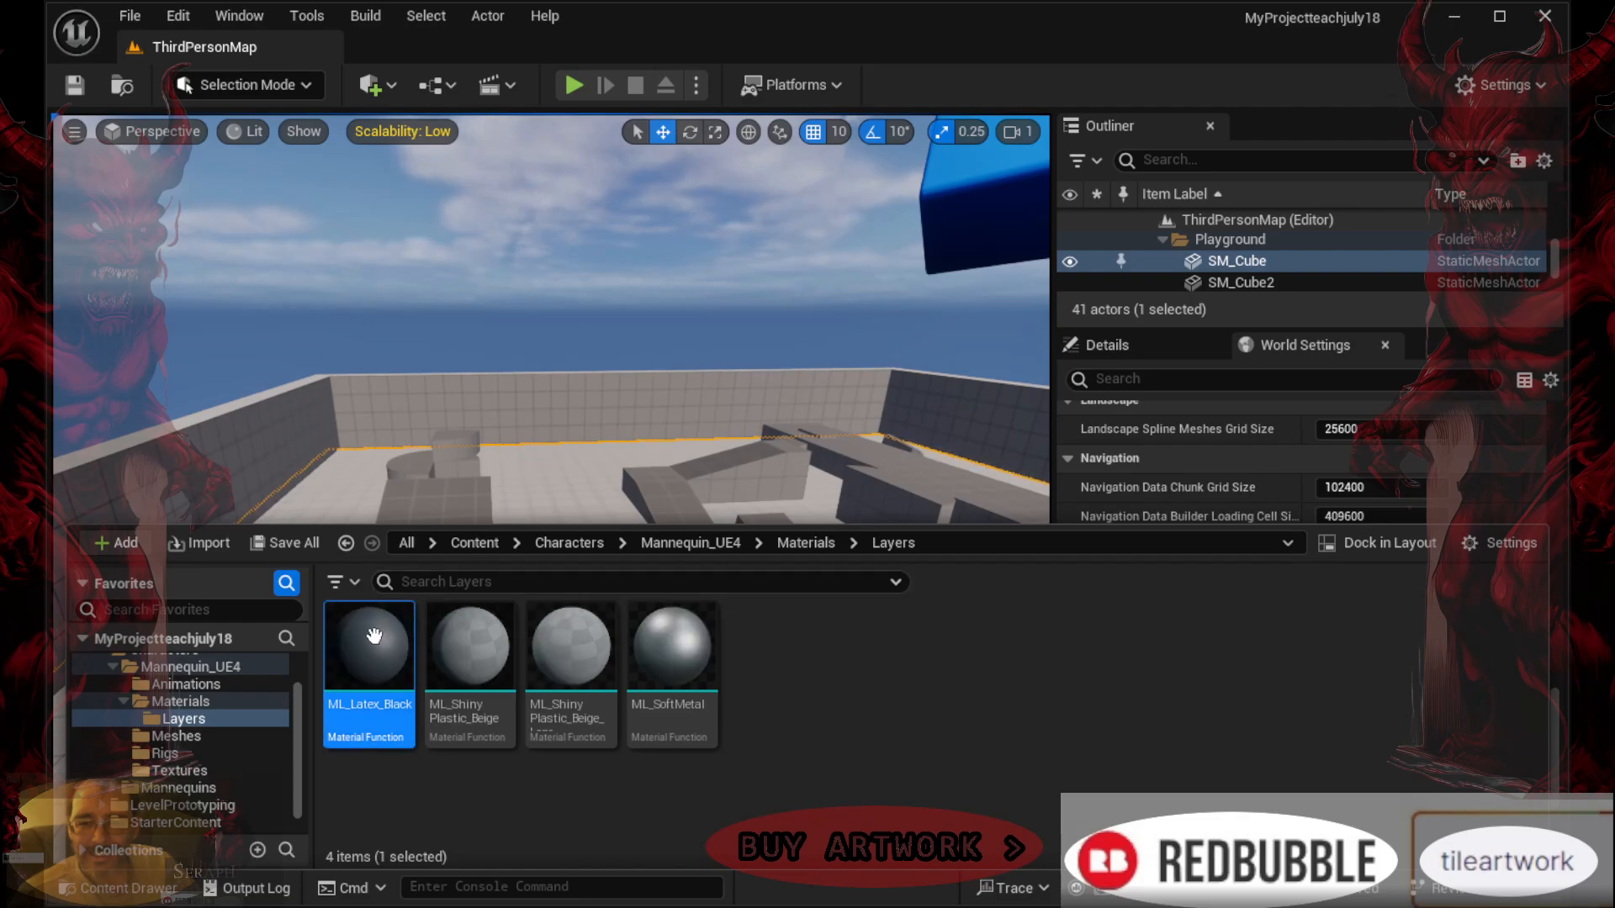
{"action": "left_click_drag", "start_coordinate": [374, 635], "coordinate": [524, 467]}
{"action": "right_click_drag", "start_coordinate": [524, 470], "coordinate": [479, 537]}
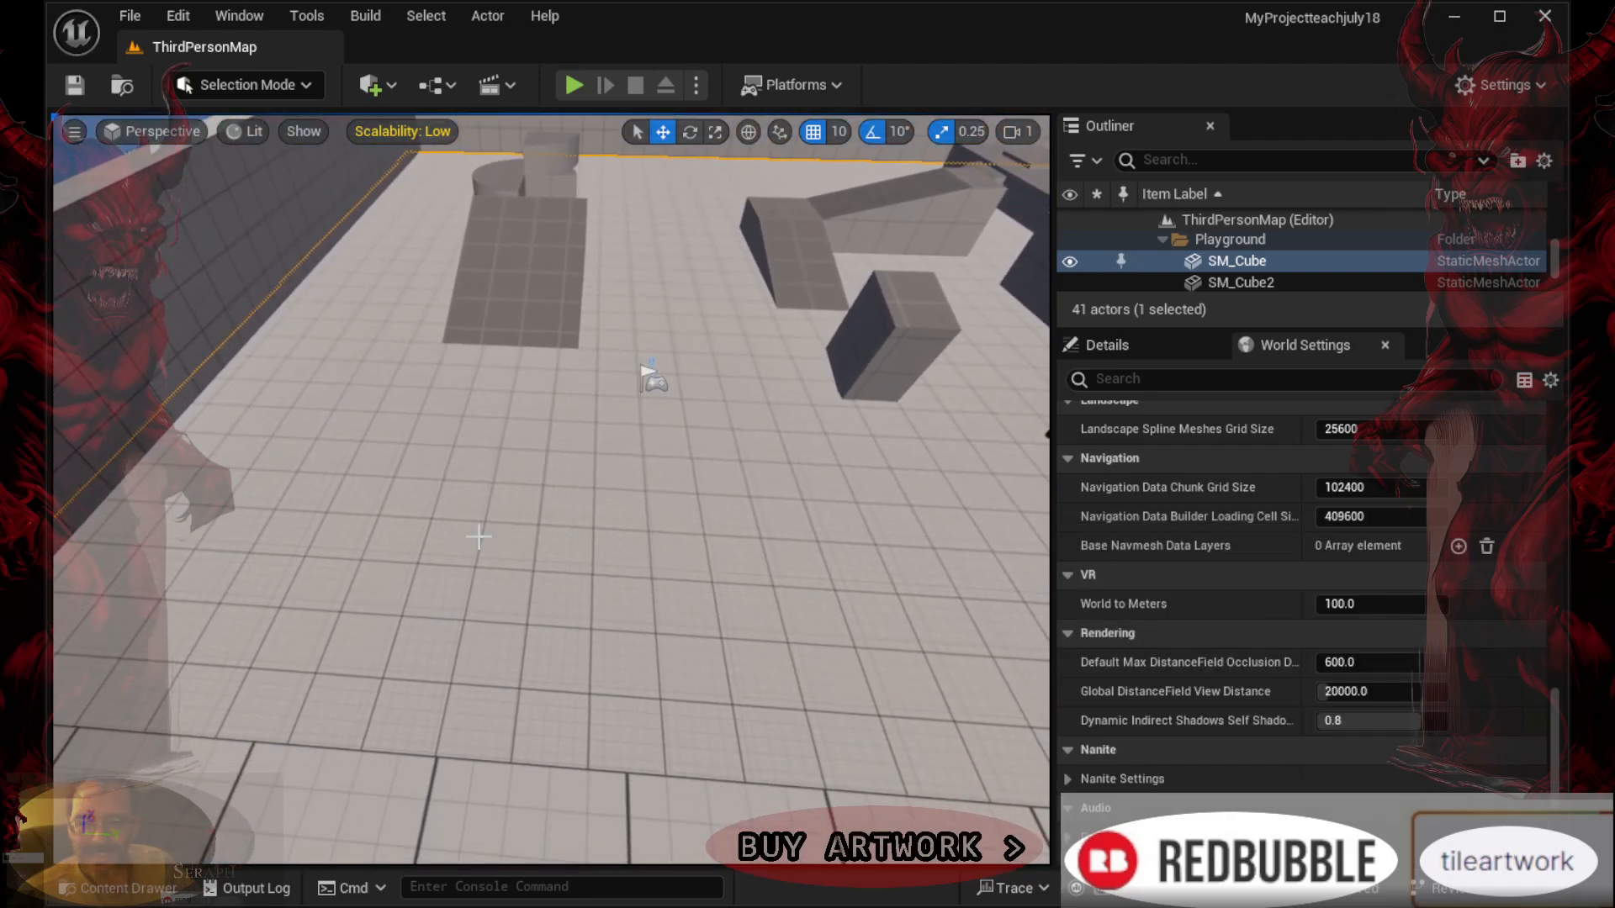
Apply the M_MannequinUE4_Body material from the Mannequin_UE4 Materials folder to the playground floor
{"action": "left_click", "coordinate": [236, 888]}
{"action": "left_click", "coordinate": [236, 888]}
{"action": "left_click", "coordinate": [236, 888]}
{"action": "left_click", "coordinate": [147, 890]}
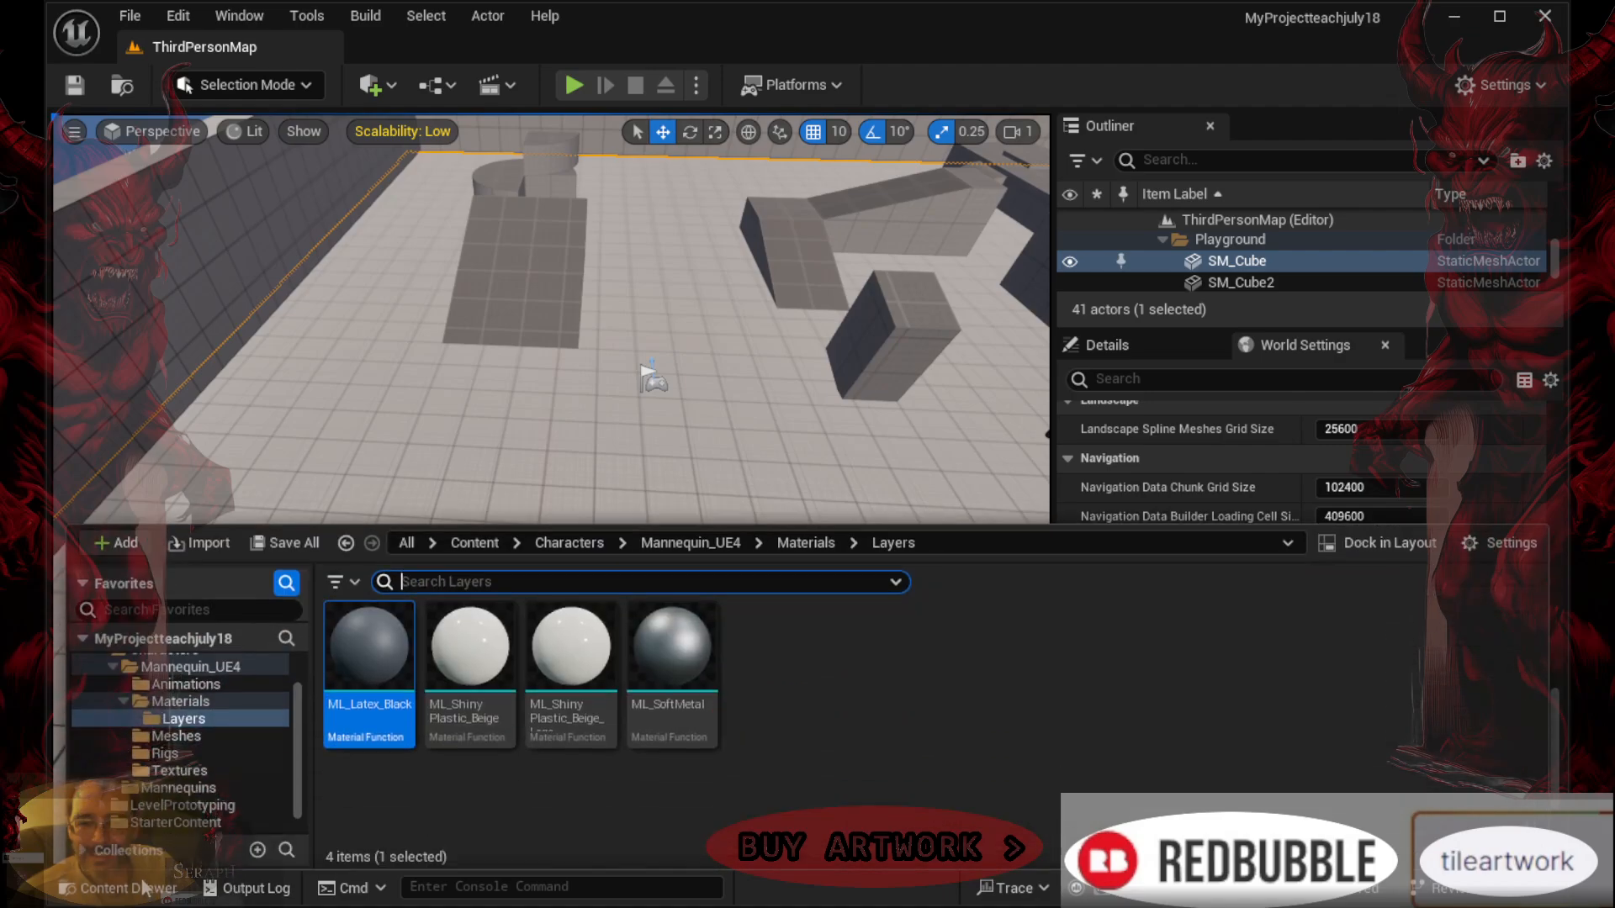
{"action": "left_click", "coordinate": [488, 668]}
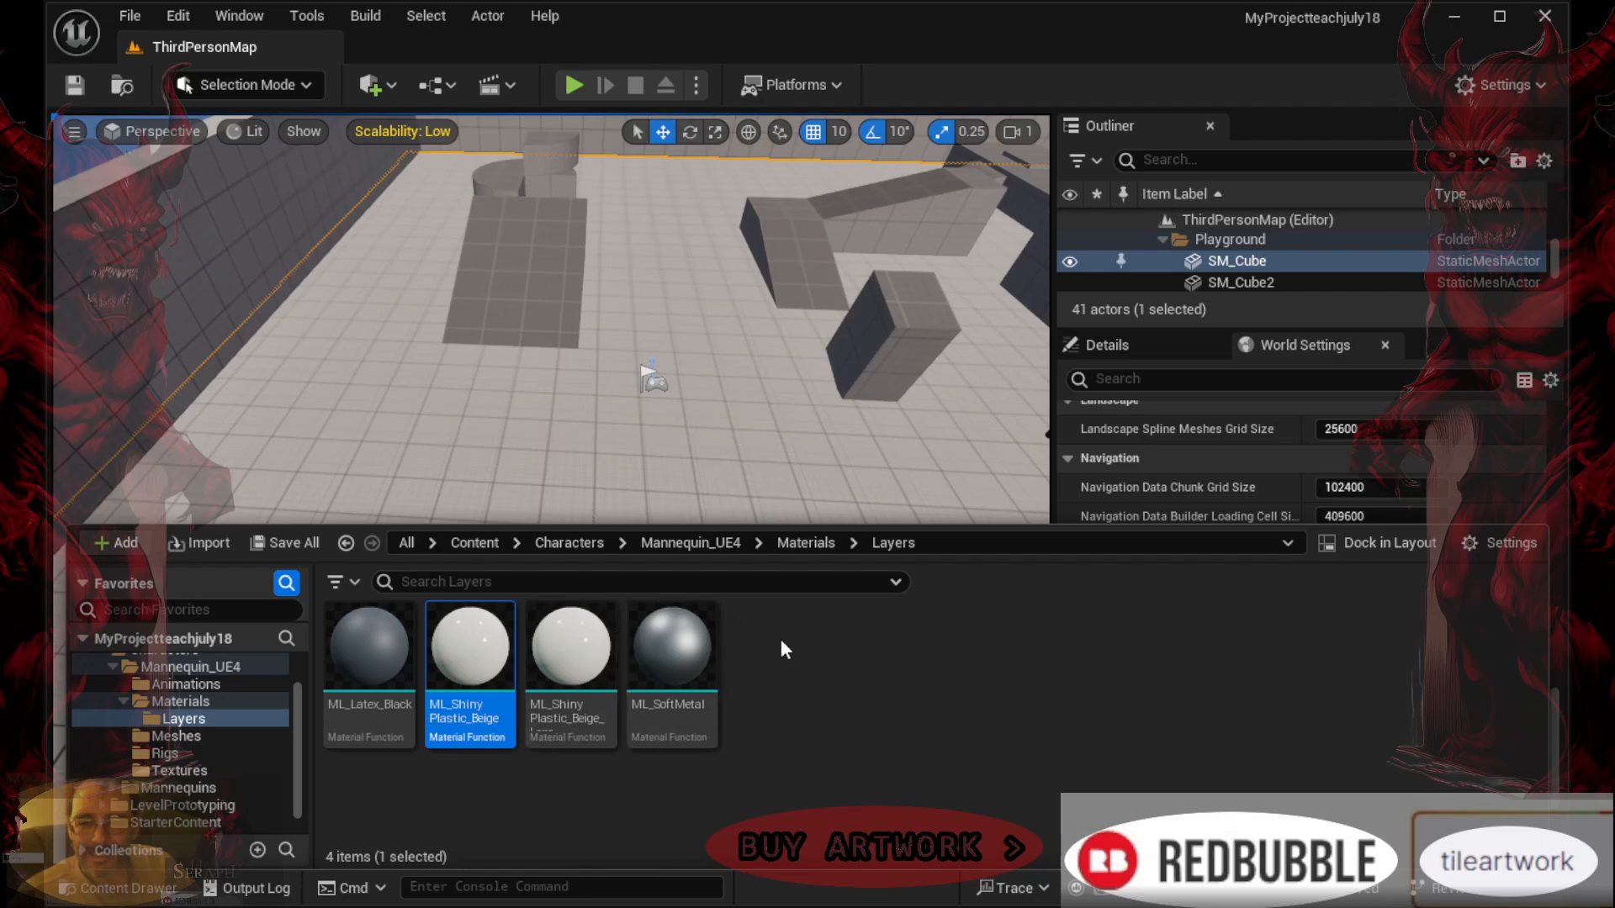
{"action": "left_click", "coordinate": [171, 705]}
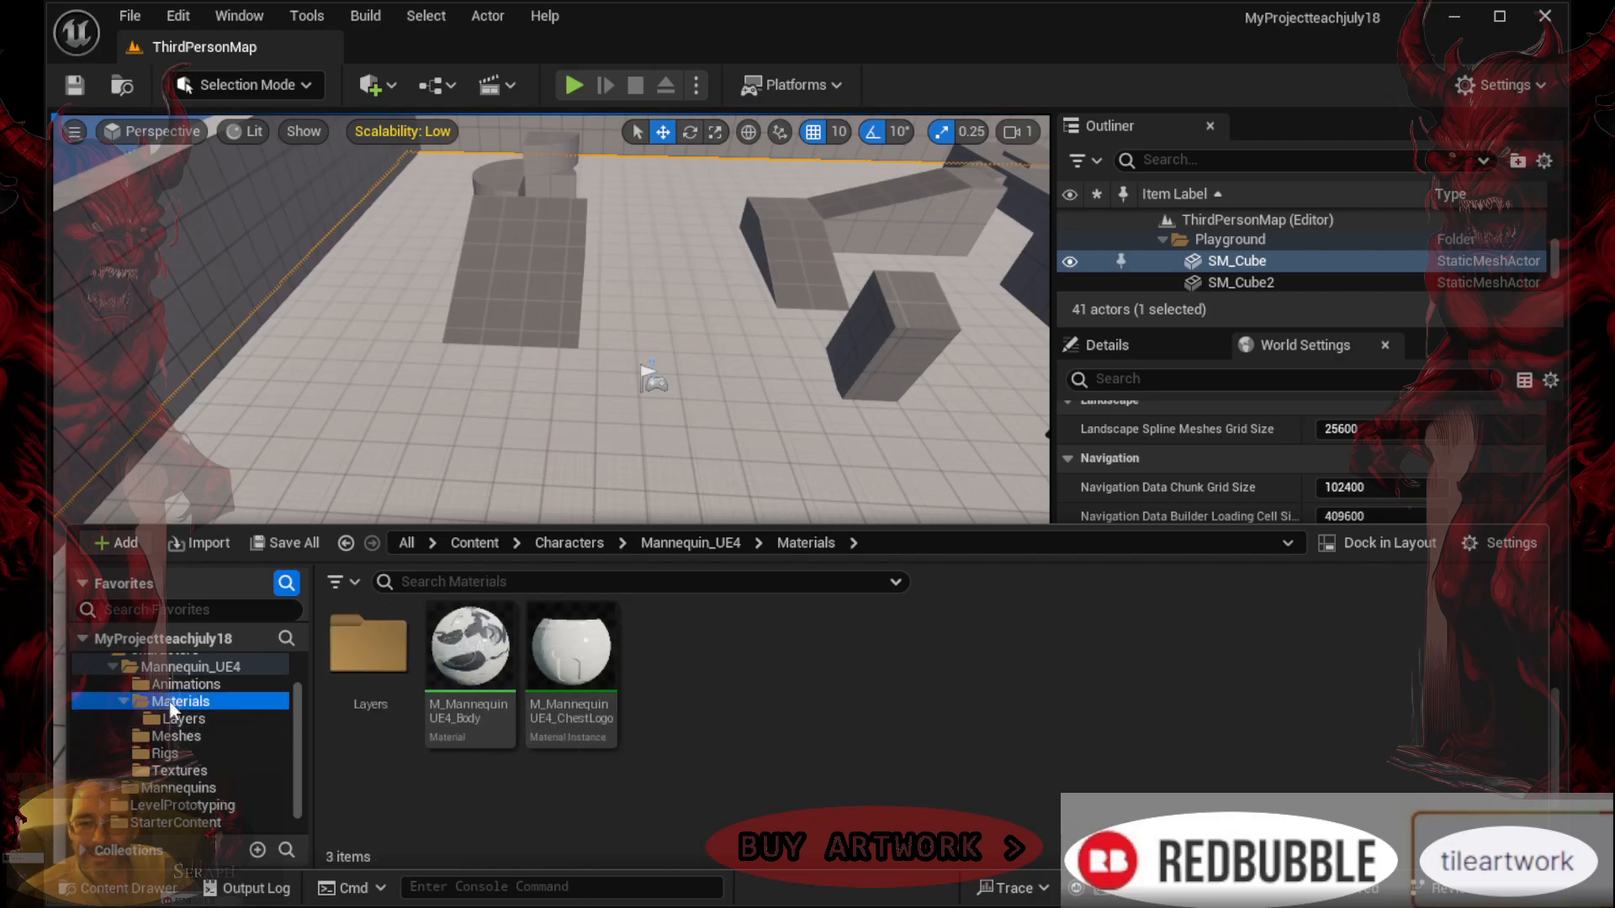
{"action": "left_click", "coordinate": [488, 668]}
{"action": "left_click", "coordinate": [570, 444]}
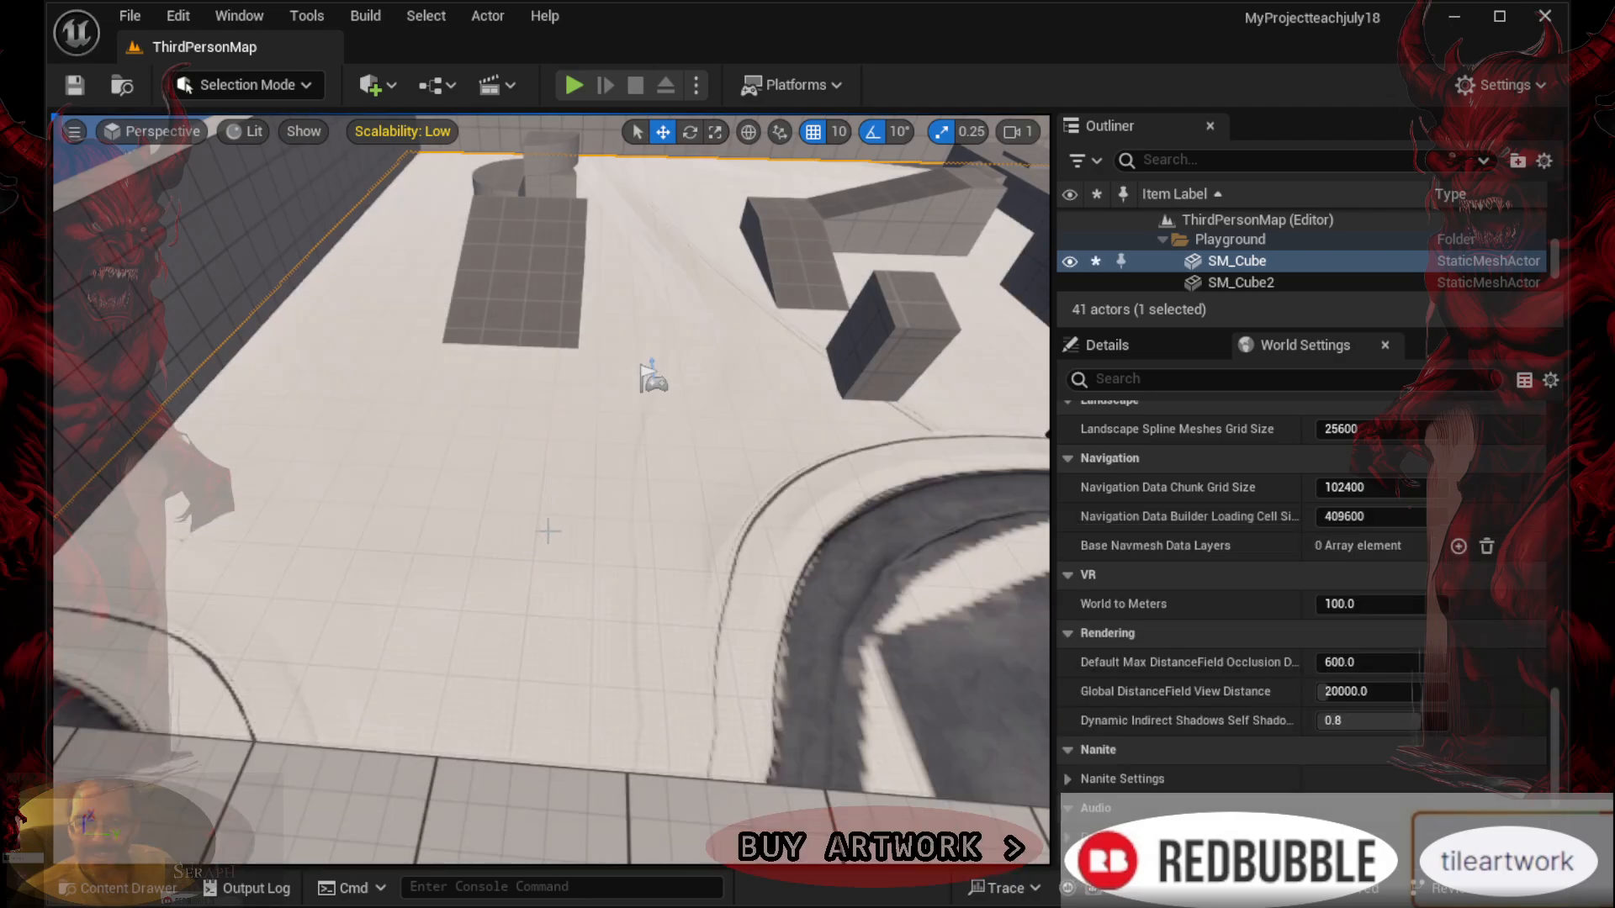
Apply the M_MannequinUE4_Body material to the separate large ramp and to the adjoining ramp pieces across the floor
{"action": "mouse_move", "coordinate": [571, 514]}
{"action": "right_mouse_down"}
{"action": "mouse_move", "coordinate": [587, 528]}
{"action": "mouse_move", "coordinate": [748, 392]}
{"action": "mouse_move", "coordinate": [631, 442]}
{"action": "mouse_move", "coordinate": [565, 515]}
{"action": "right_mouse_up"}
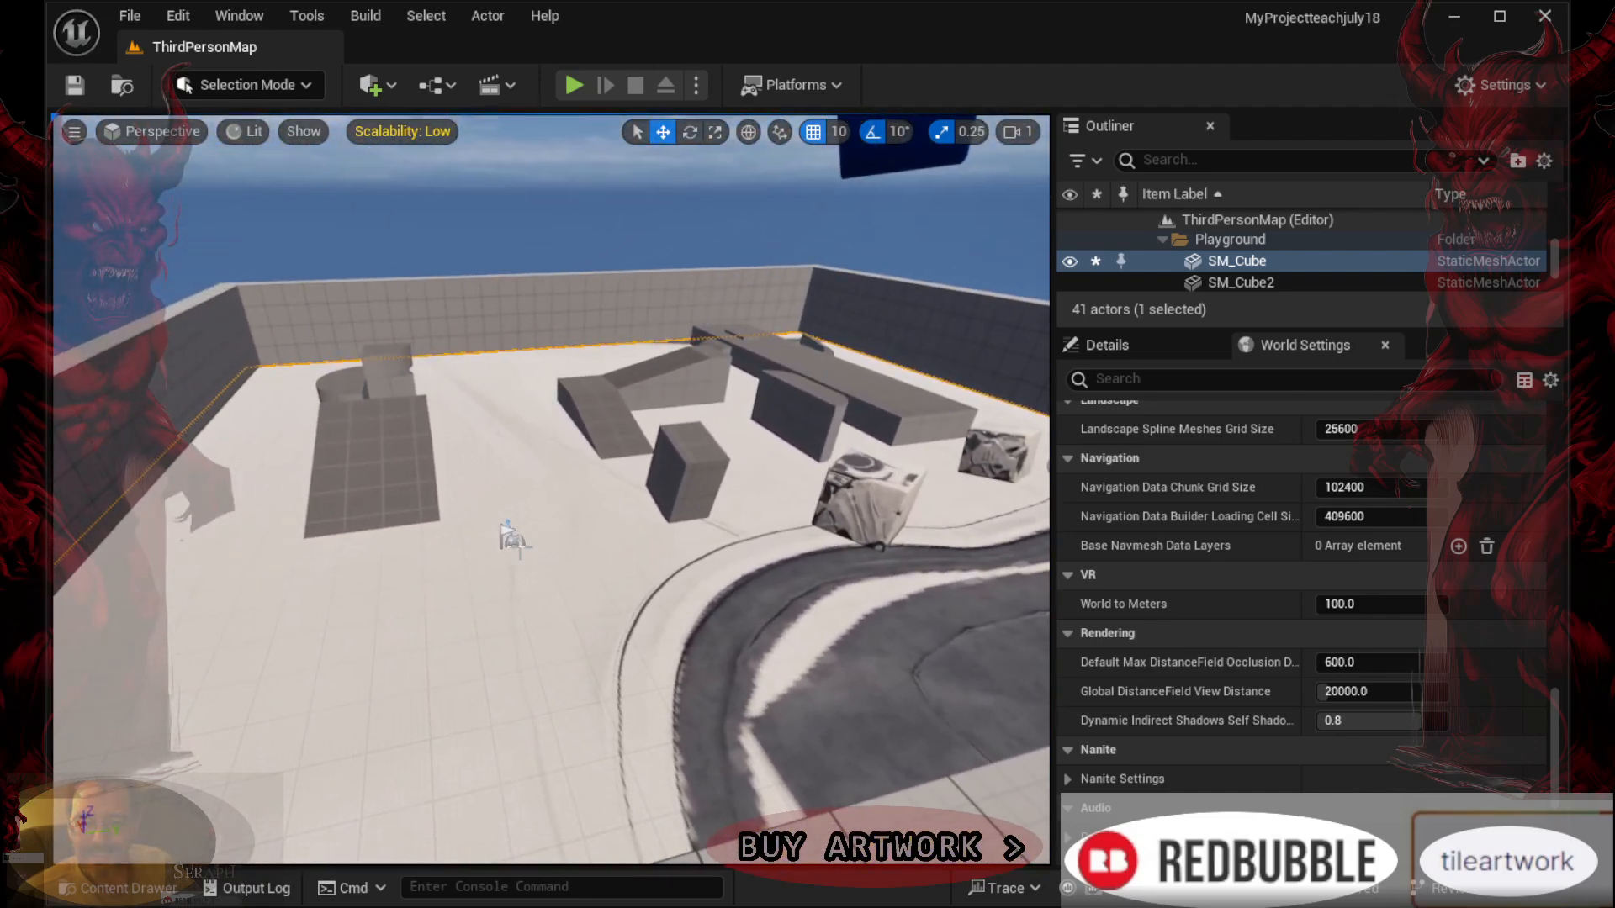
{"action": "left_click", "coordinate": [153, 888]}
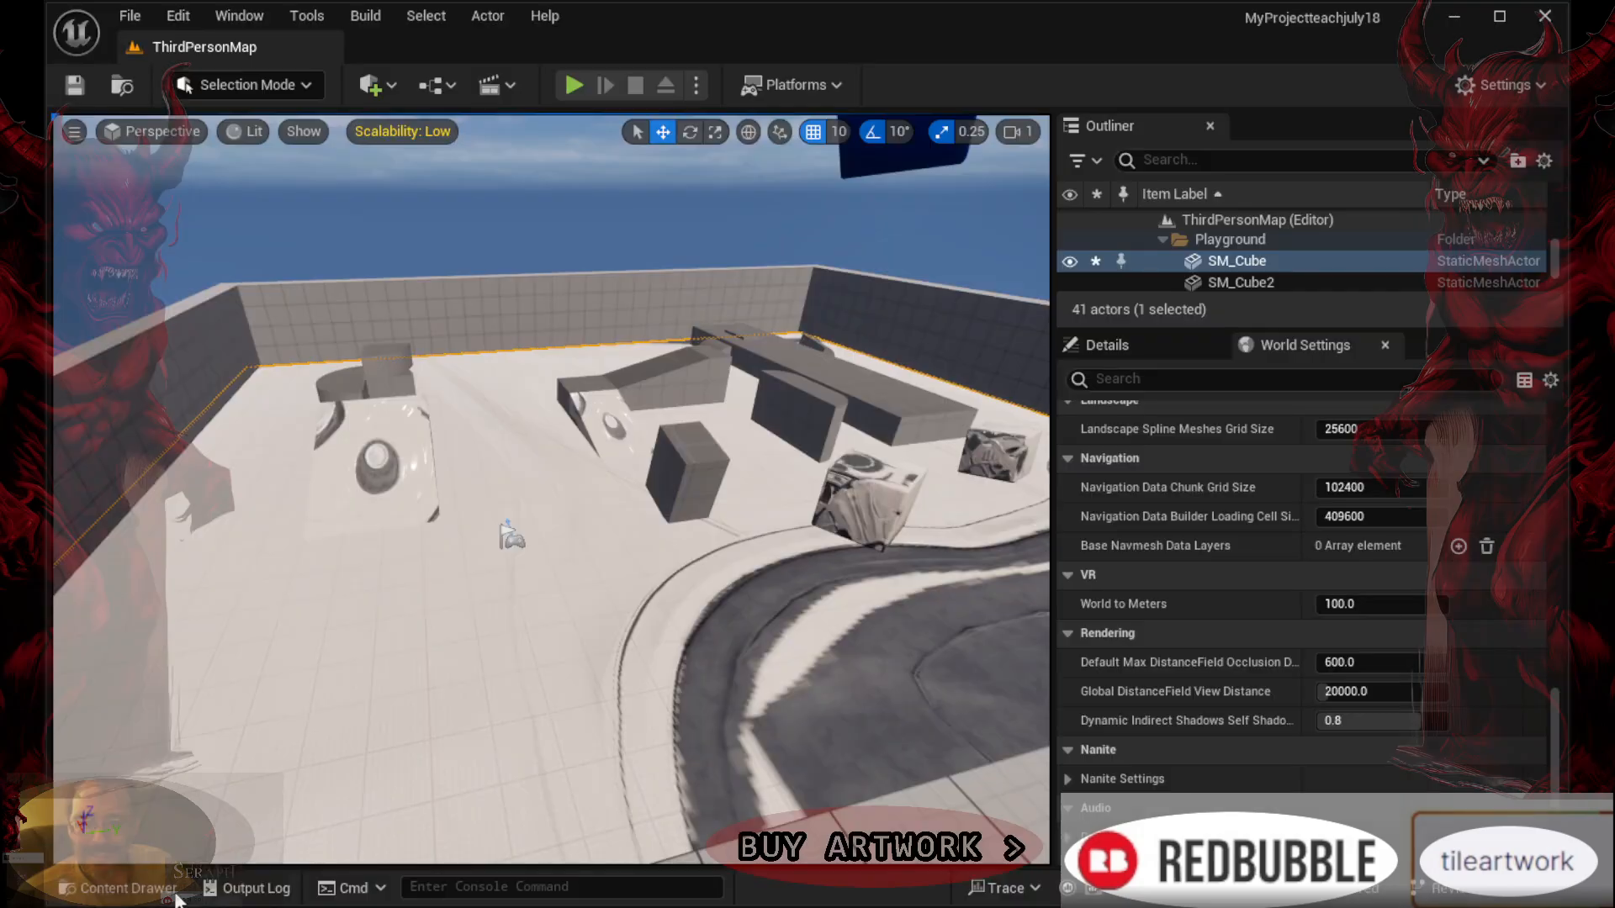
{"action": "left_click", "coordinate": [150, 888]}
{"action": "left_click", "coordinate": [488, 643]}
{"action": "left_click_drag", "start_coordinate": [488, 643], "coordinate": [592, 389]}
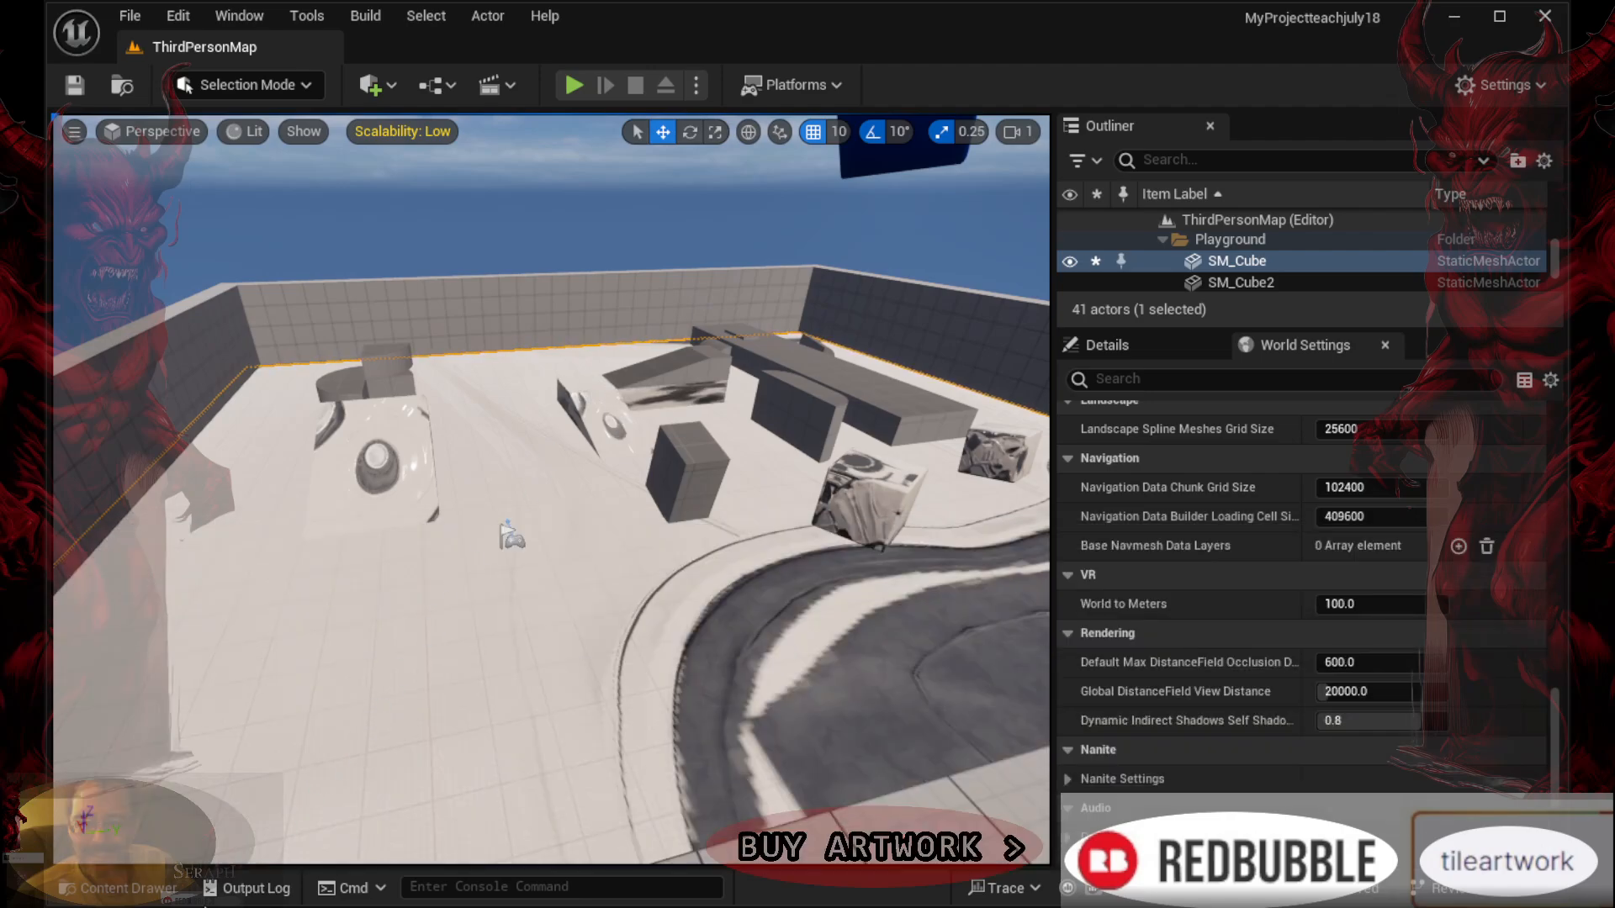
{"action": "left_click", "coordinate": [118, 888]}
{"action": "left_click_drag", "start_coordinate": [463, 668], "coordinate": [657, 379]}
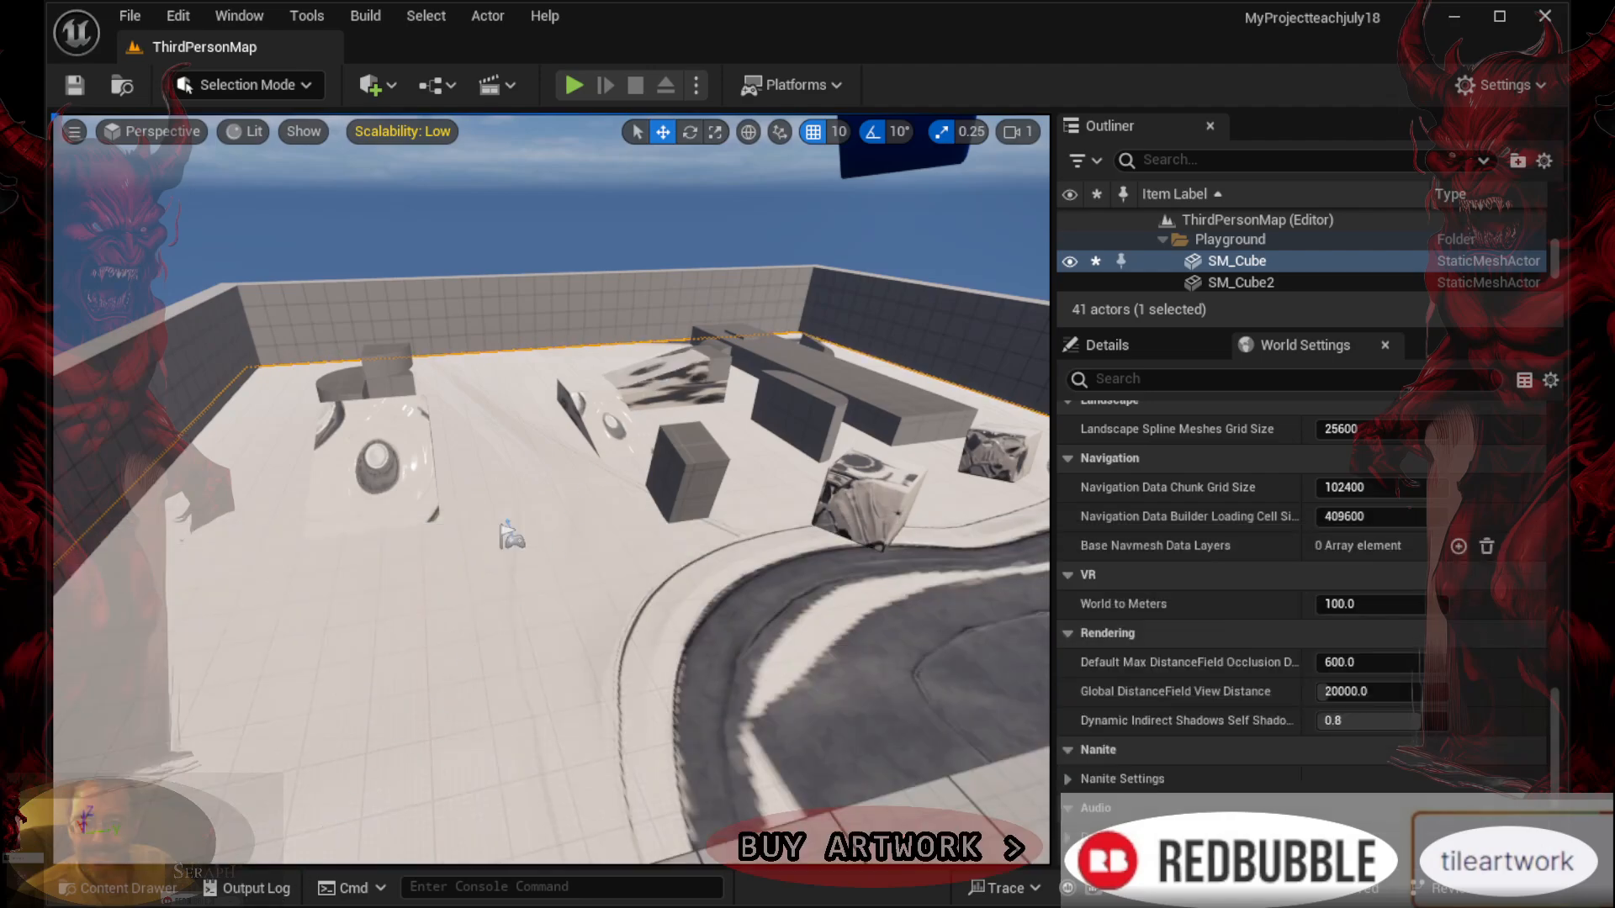
Apply the M_MannequinUE4_Body material to the two plain upright blocks standing between the ramps and the textured cubes
{"action": "left_click", "coordinate": [118, 889]}
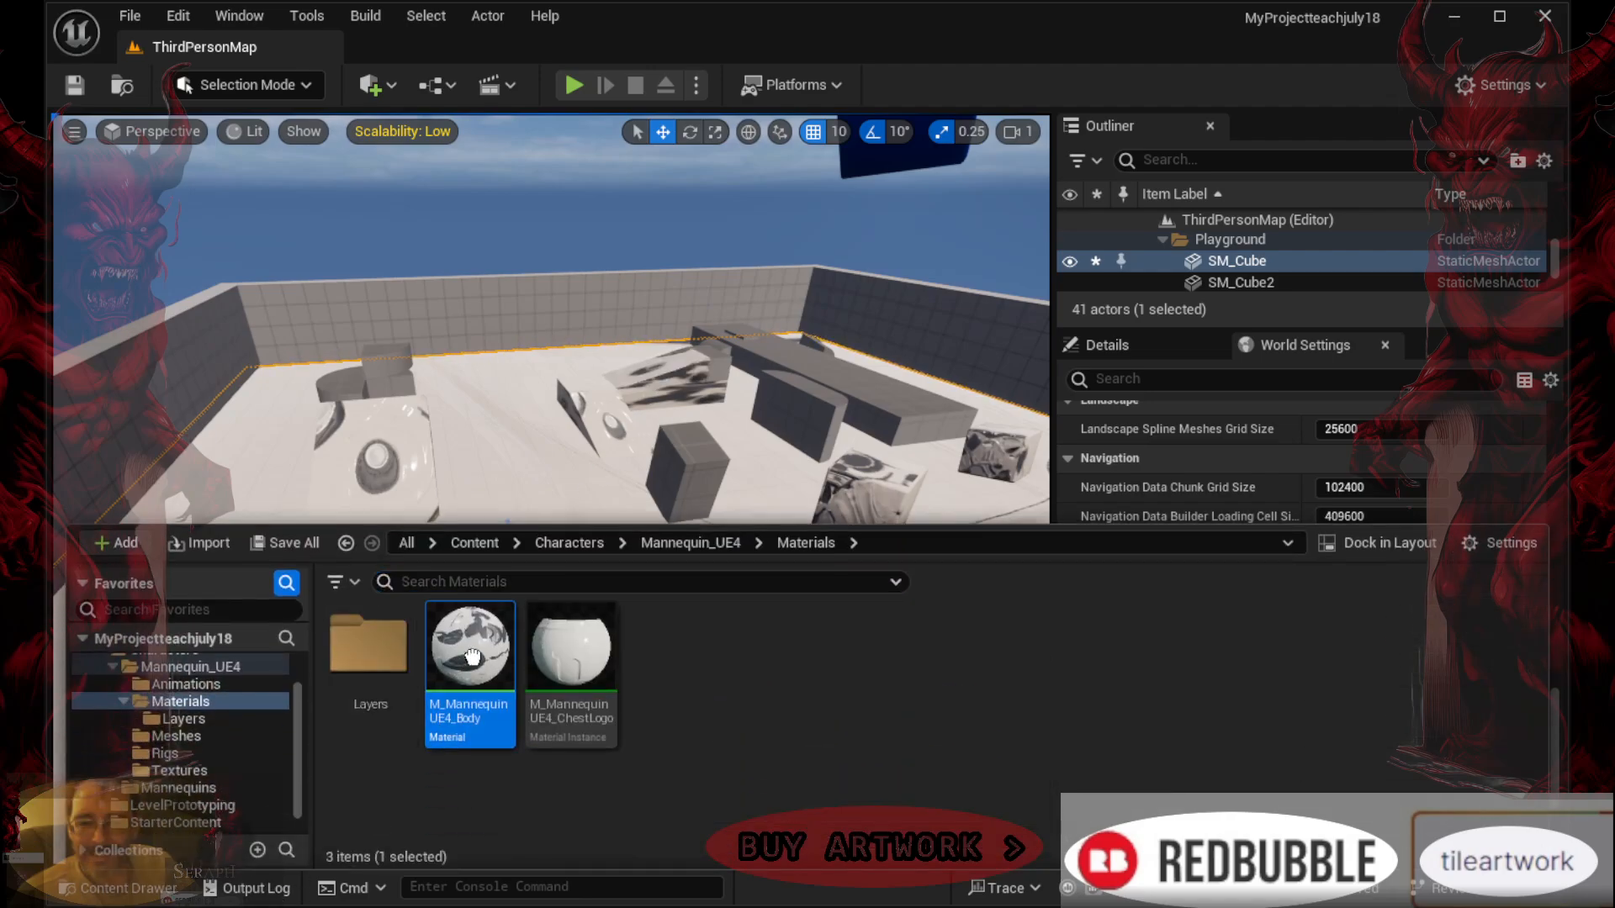
{"action": "left_click_drag", "start_coordinate": [472, 656], "coordinate": [695, 468]}
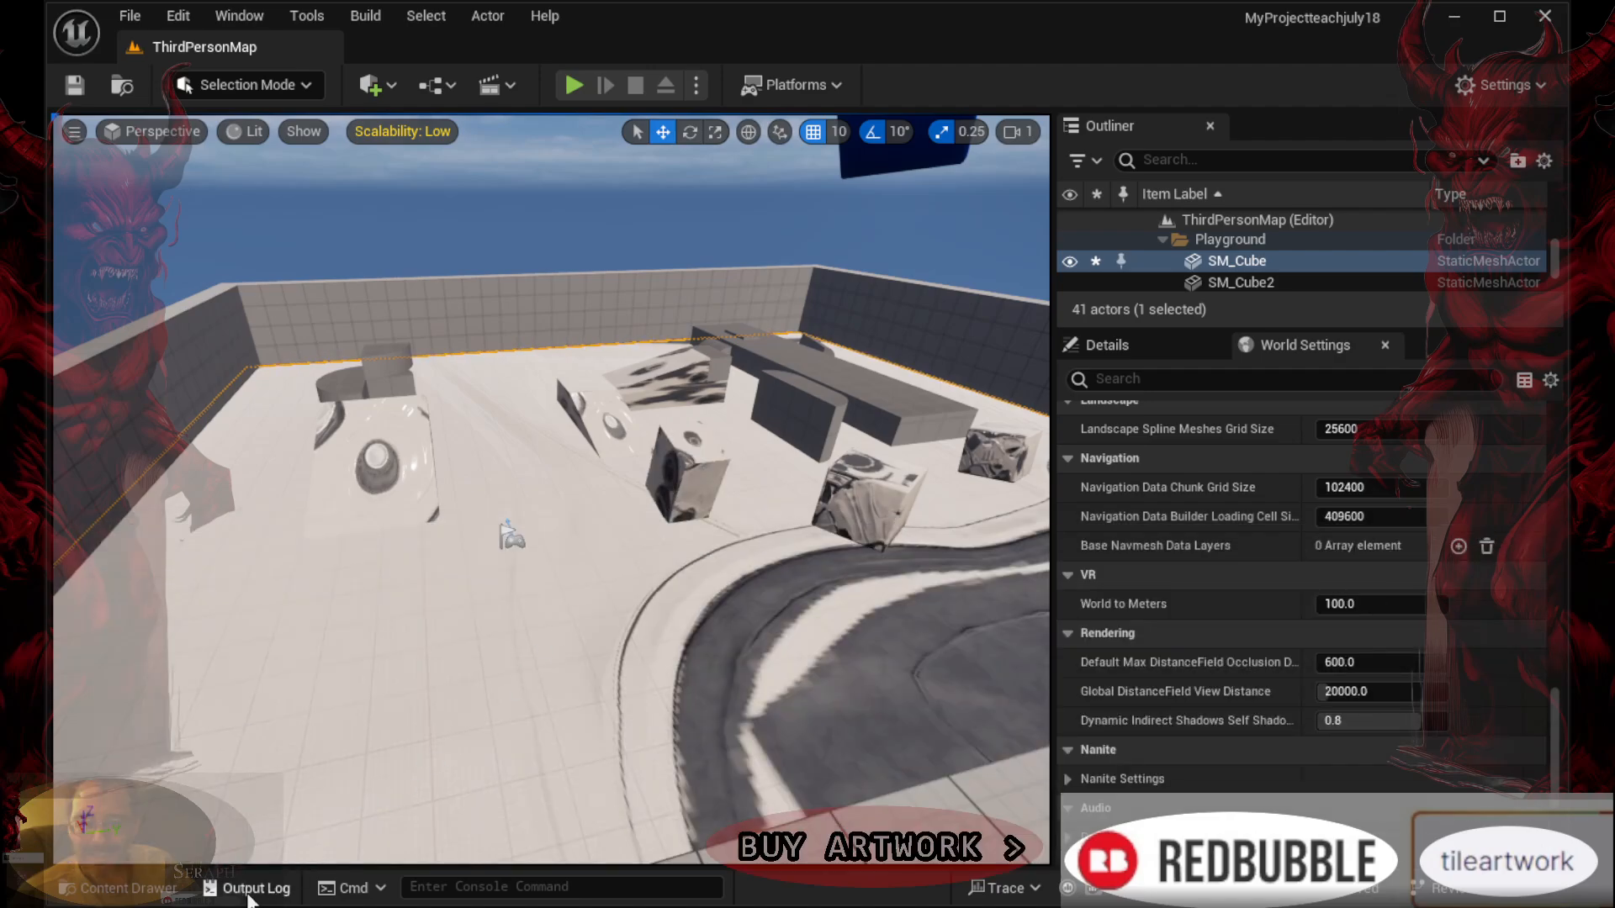
{"action": "left_click", "coordinate": [118, 888]}
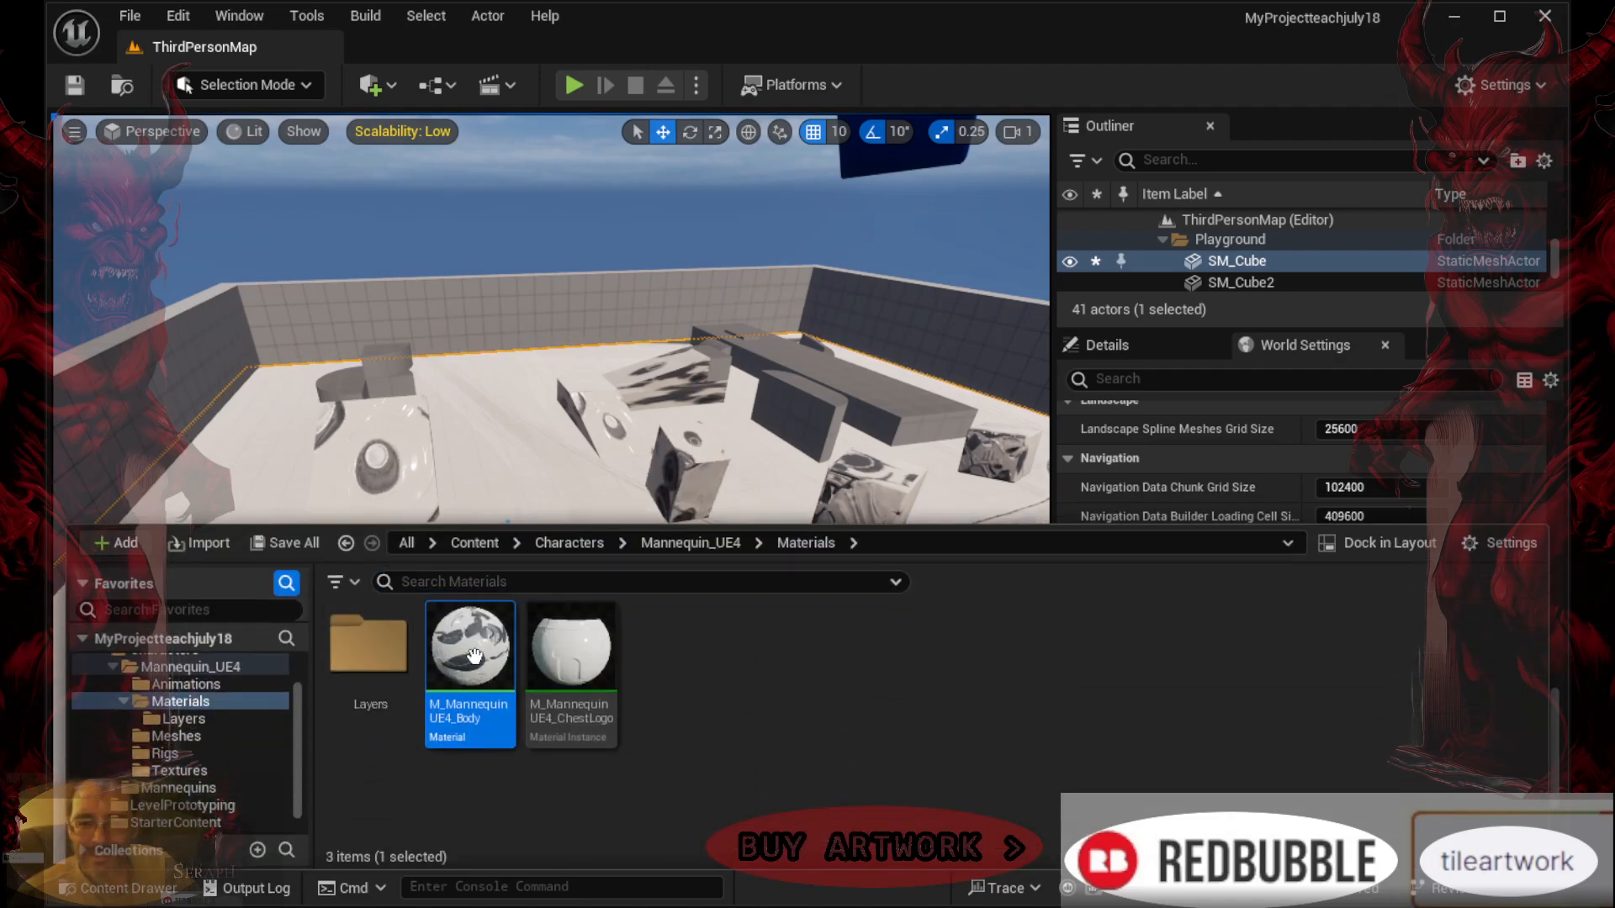
{"action": "left_click_drag", "start_coordinate": [474, 657], "coordinate": [795, 409]}
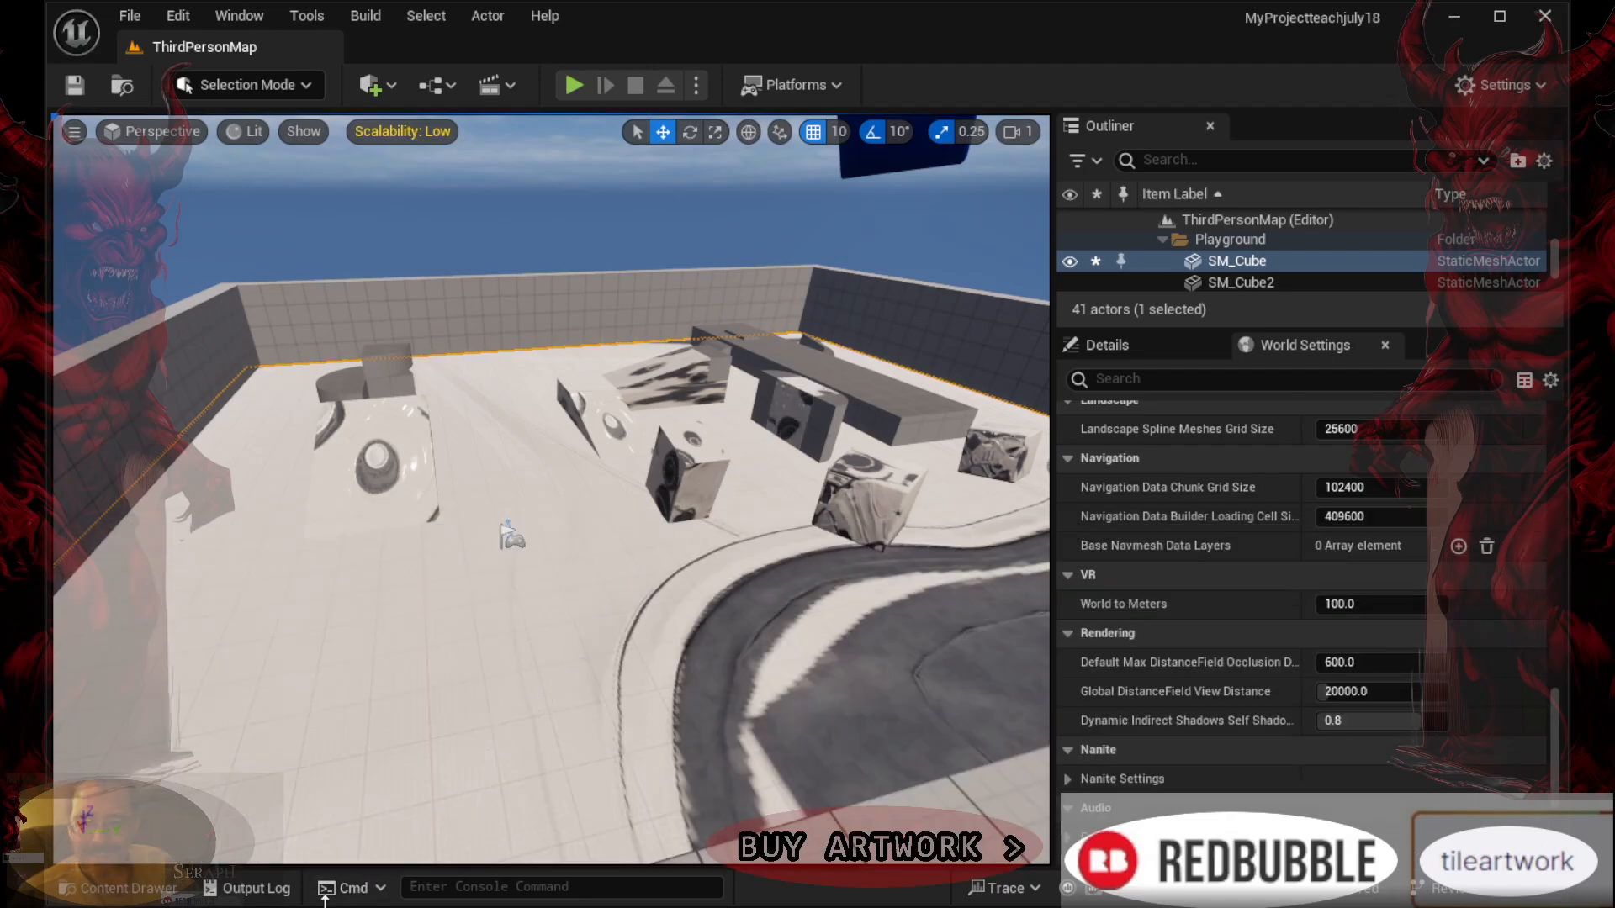
{"action": "left_click", "coordinate": [154, 888]}
{"action": "left_click_drag", "start_coordinate": [445, 667], "coordinate": [831, 416]}
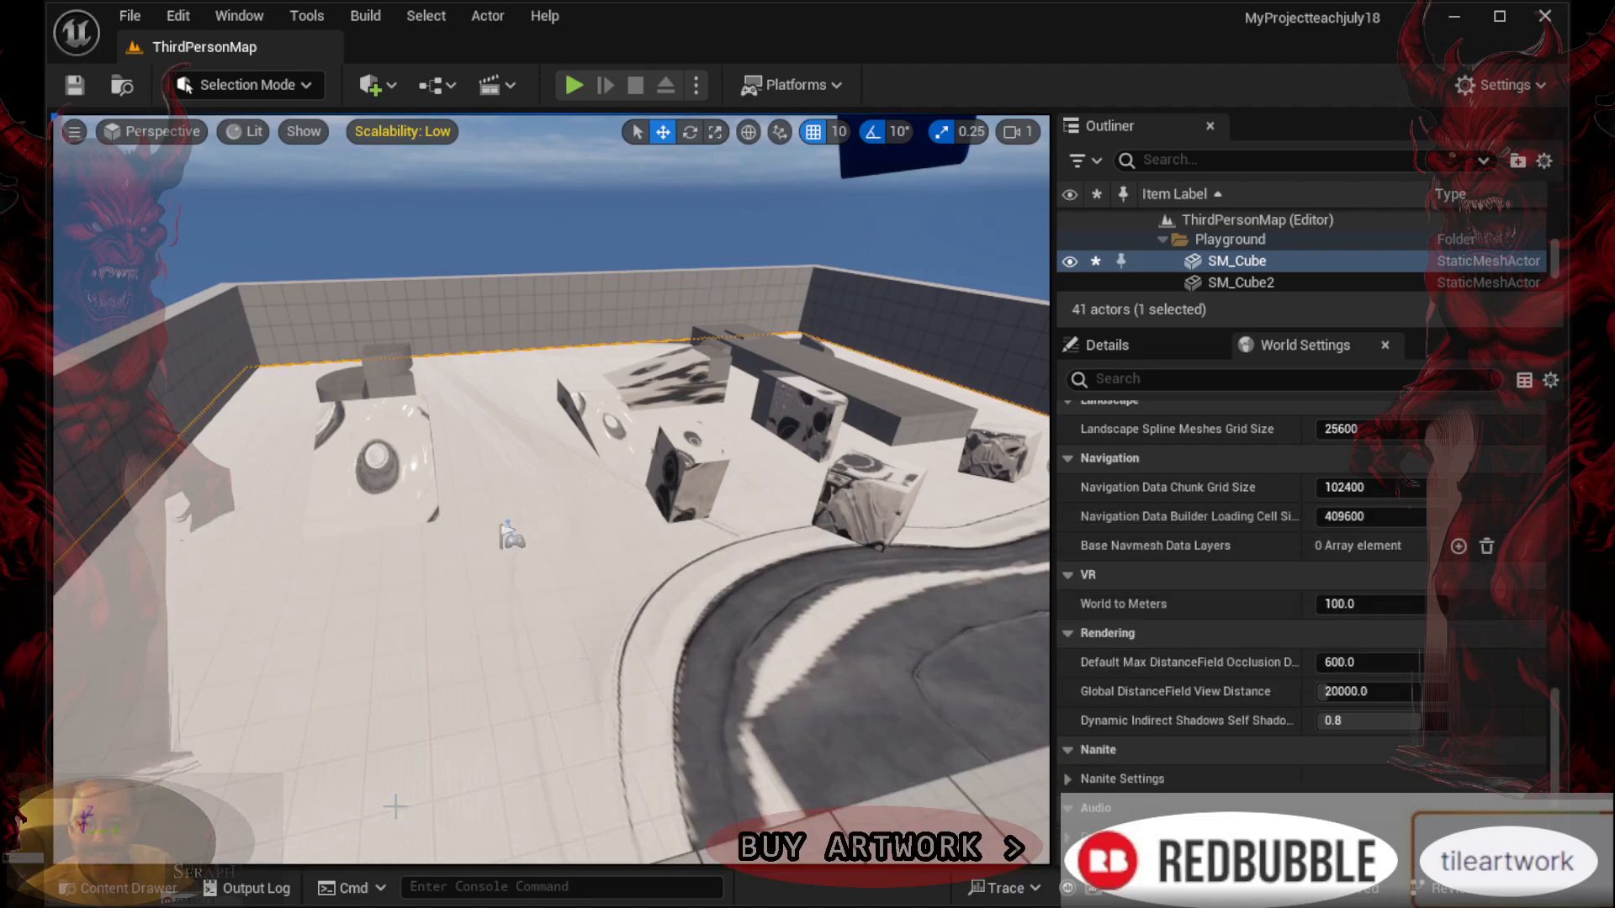
{"action": "left_click", "coordinate": [151, 888]}
{"action": "left_click_drag", "start_coordinate": [459, 672], "coordinate": [766, 395]}
Play-test the retextured level by running and jumping the character across the ramps, blocks and floor, and end the play session
{"action": "mouse_move", "coordinate": [593, 665]}
{"action": "right_mouse_down"}
{"action": "mouse_move", "coordinate": [555, 703]}
{"action": "mouse_move", "coordinate": [681, 656]}
{"action": "mouse_move", "coordinate": [588, 660]}
{"action": "right_mouse_up"}
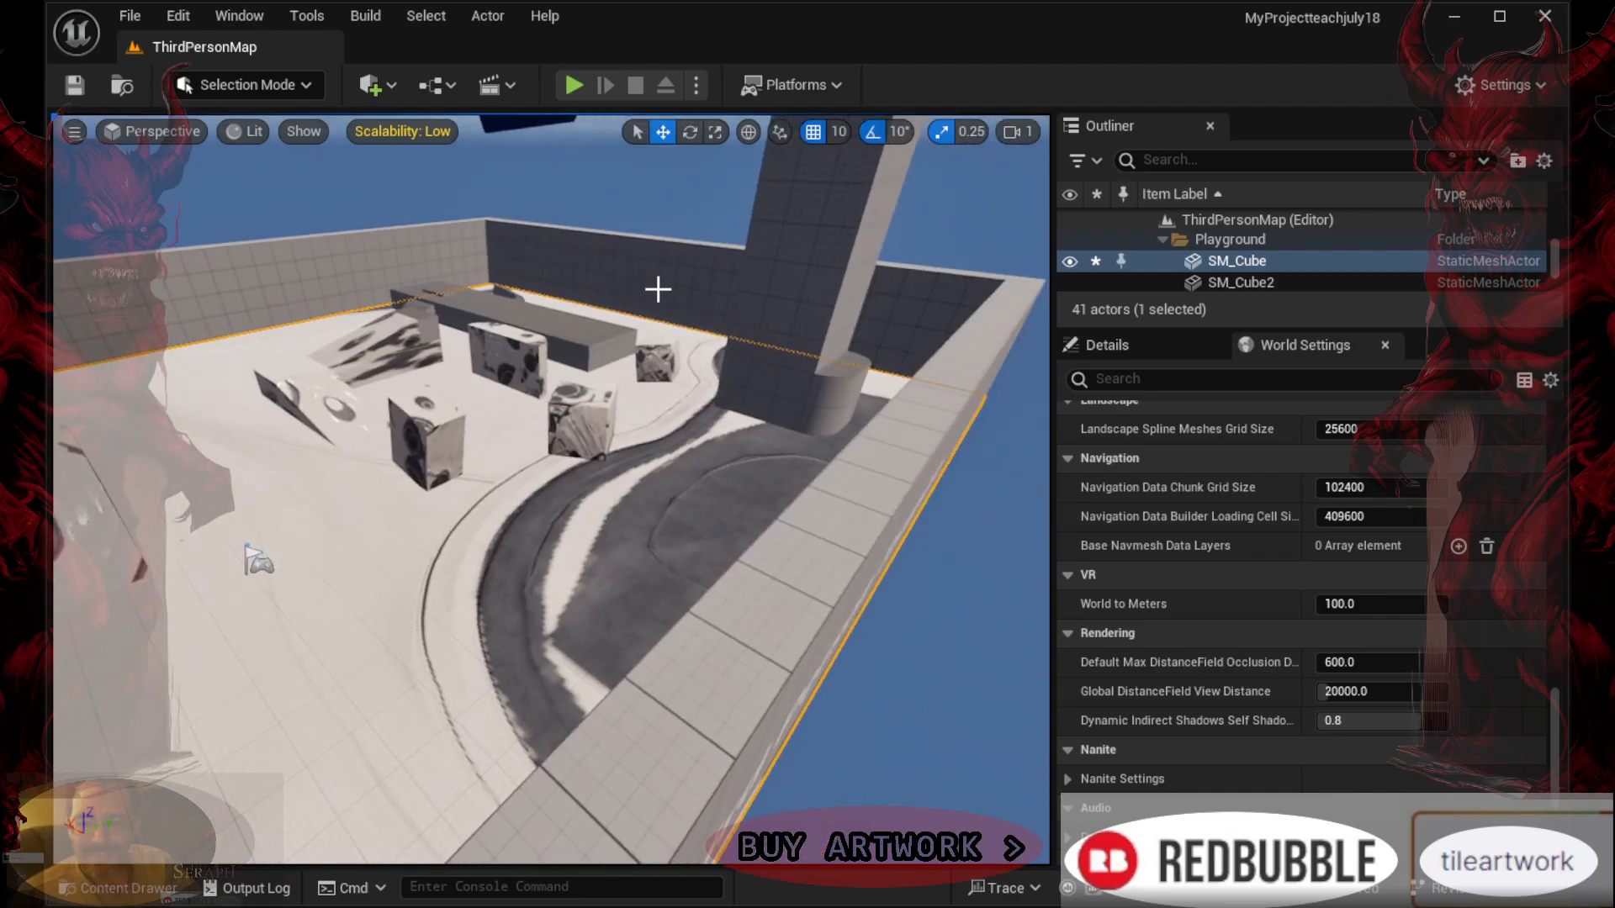
{"action": "left_click", "coordinate": [574, 86]}
{"action": "key", "text": "w"}
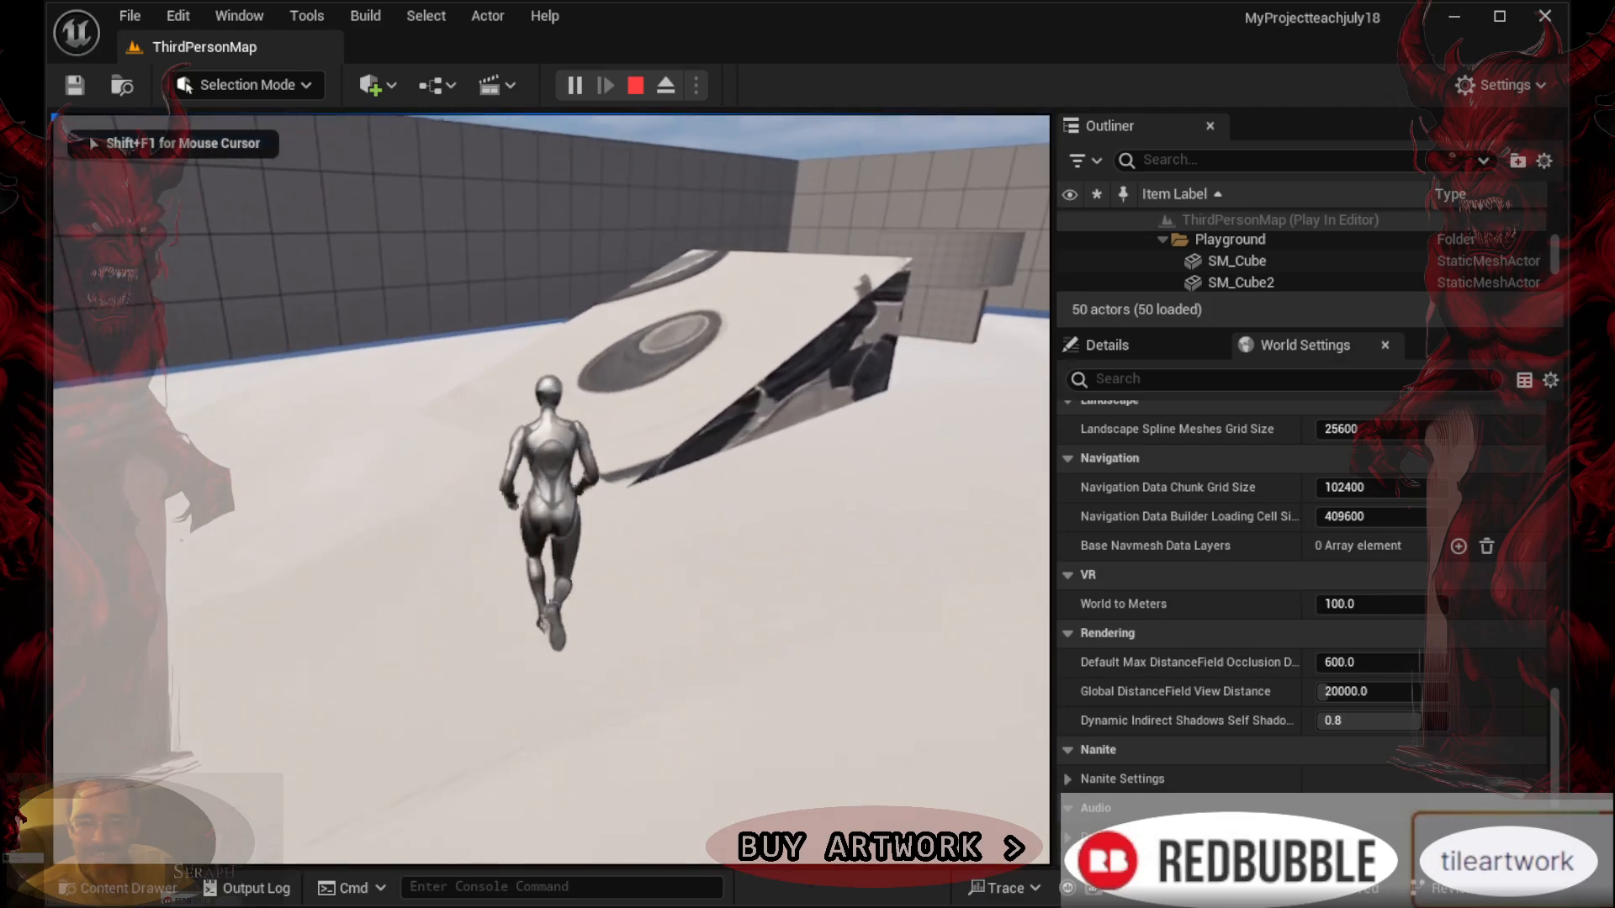
{"action": "key", "text": "w"}
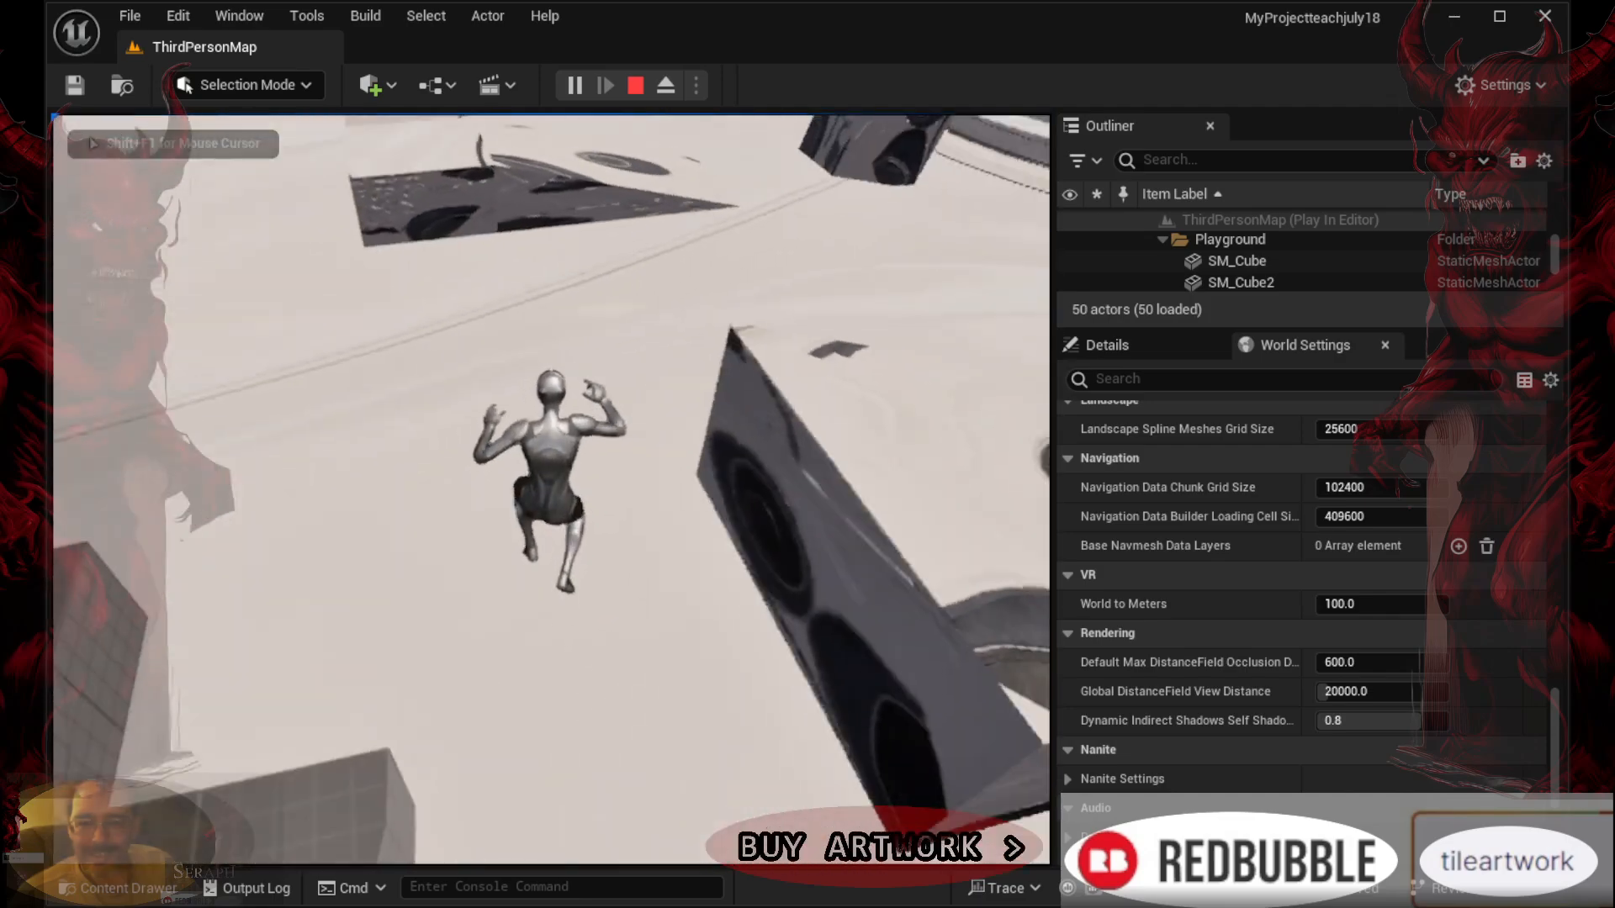
{"action": "key", "text": "w"}
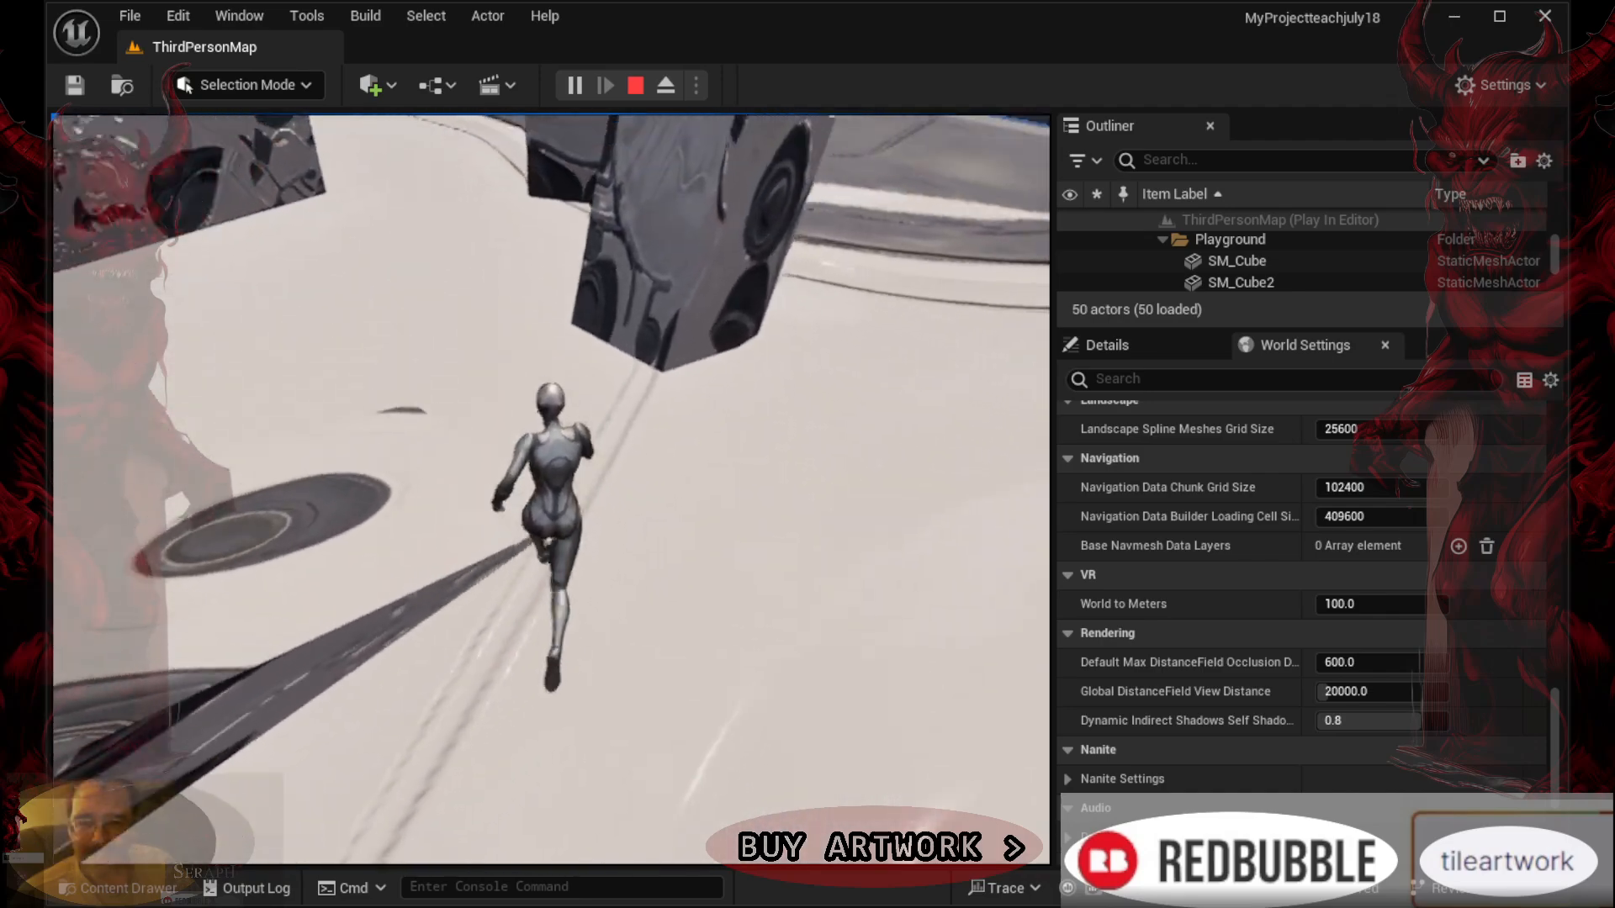
{"action": "key", "text": "w"}
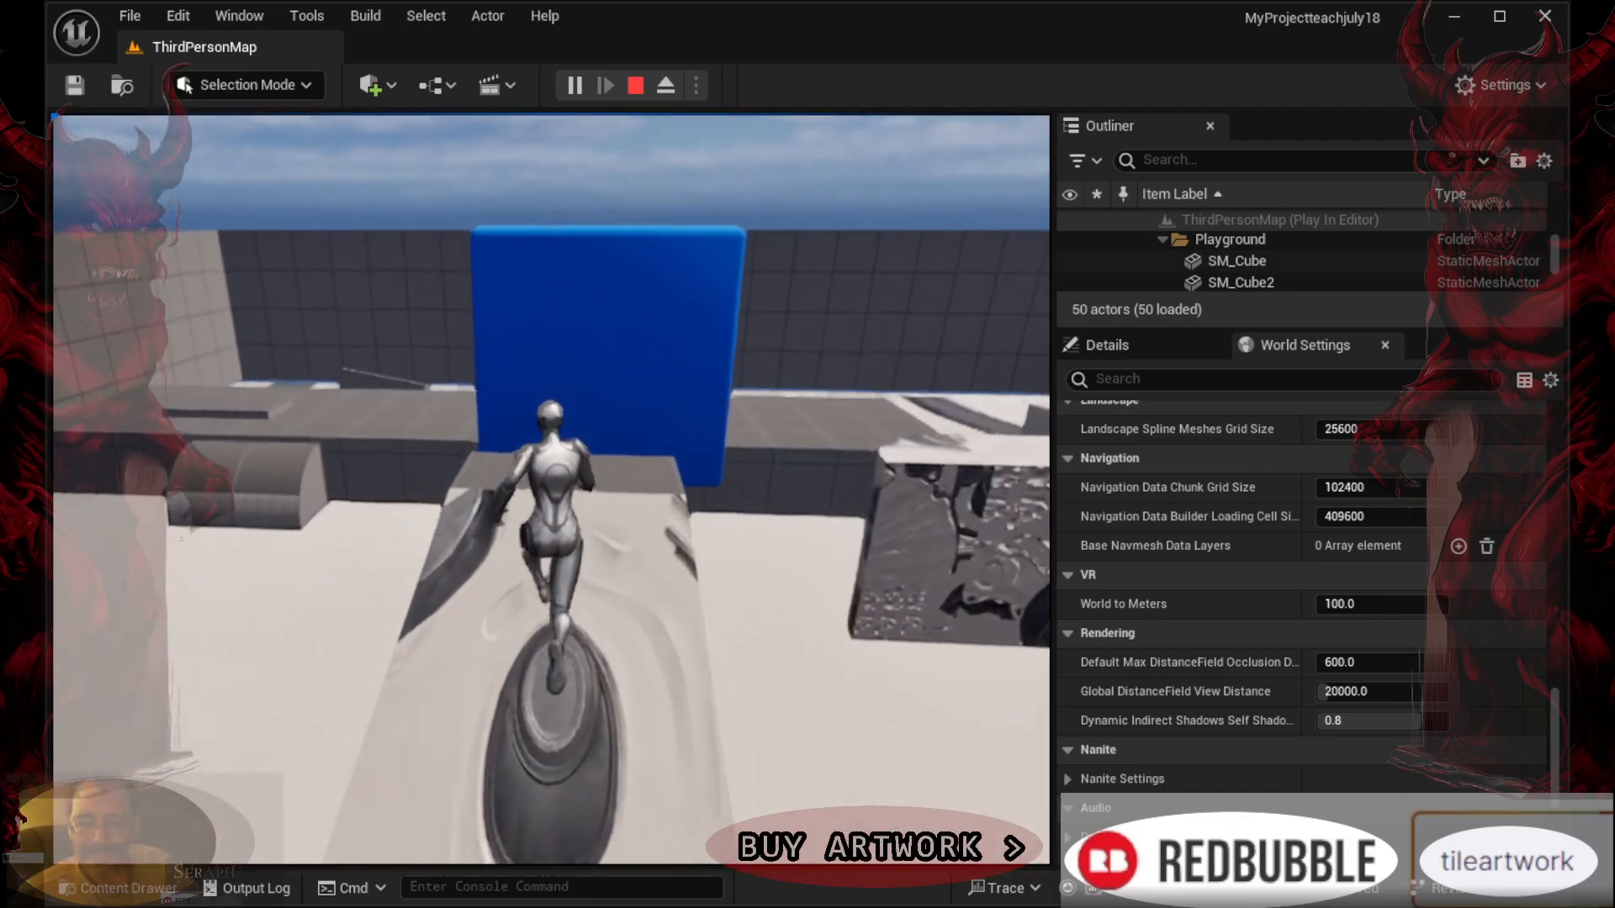
{"action": "key", "text": "space"}
{"action": "key", "text": "w"}
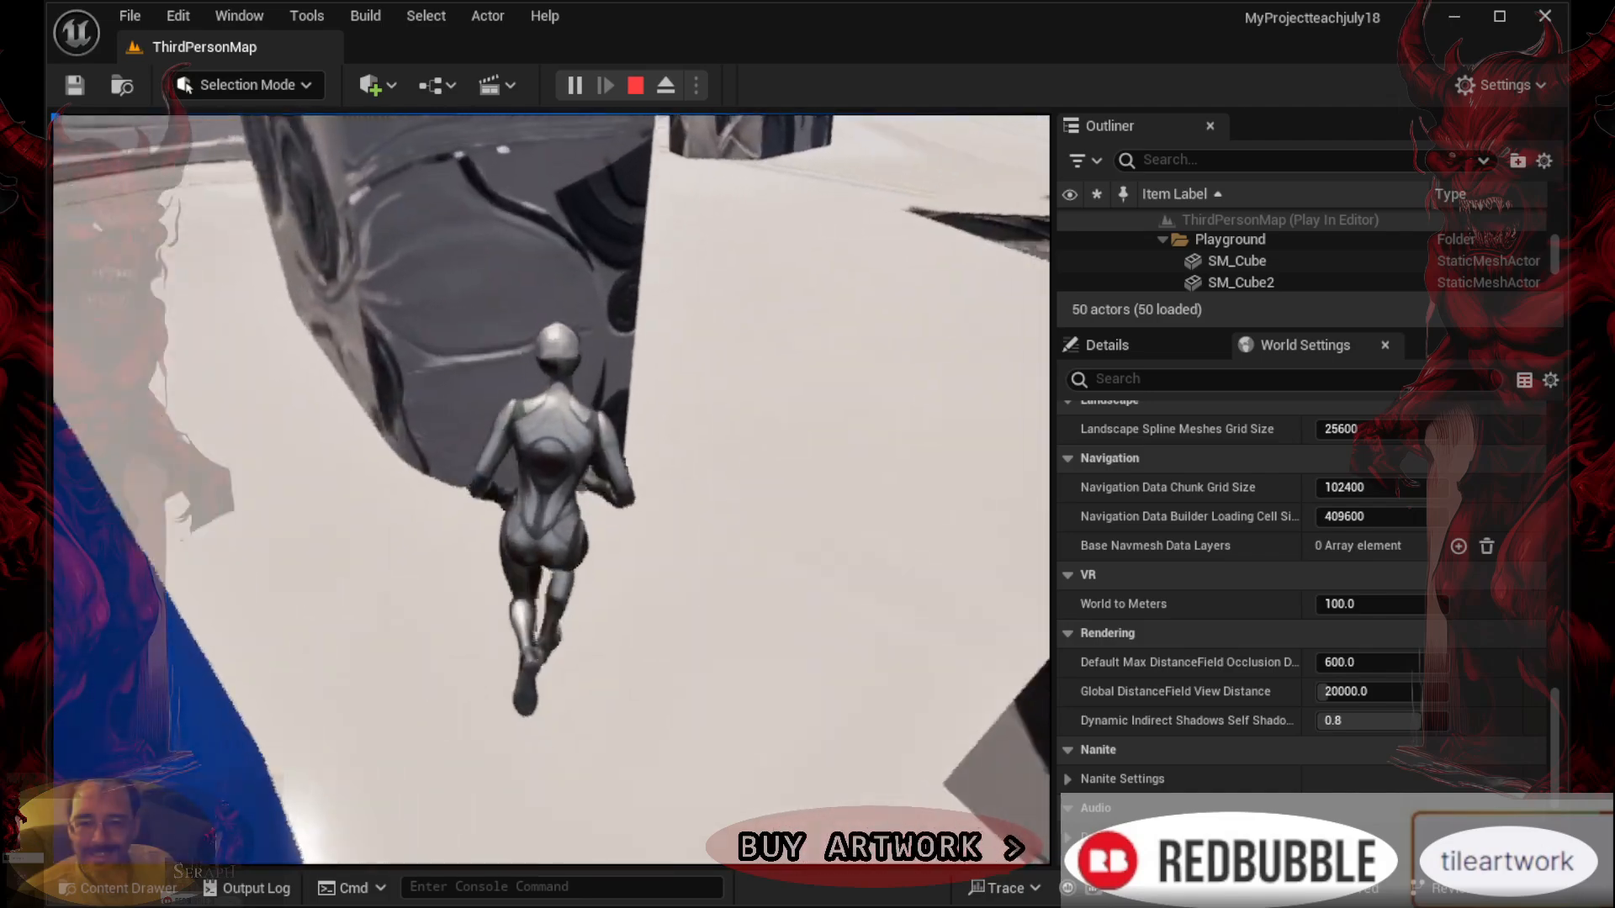
{"action": "key", "text": "w"}
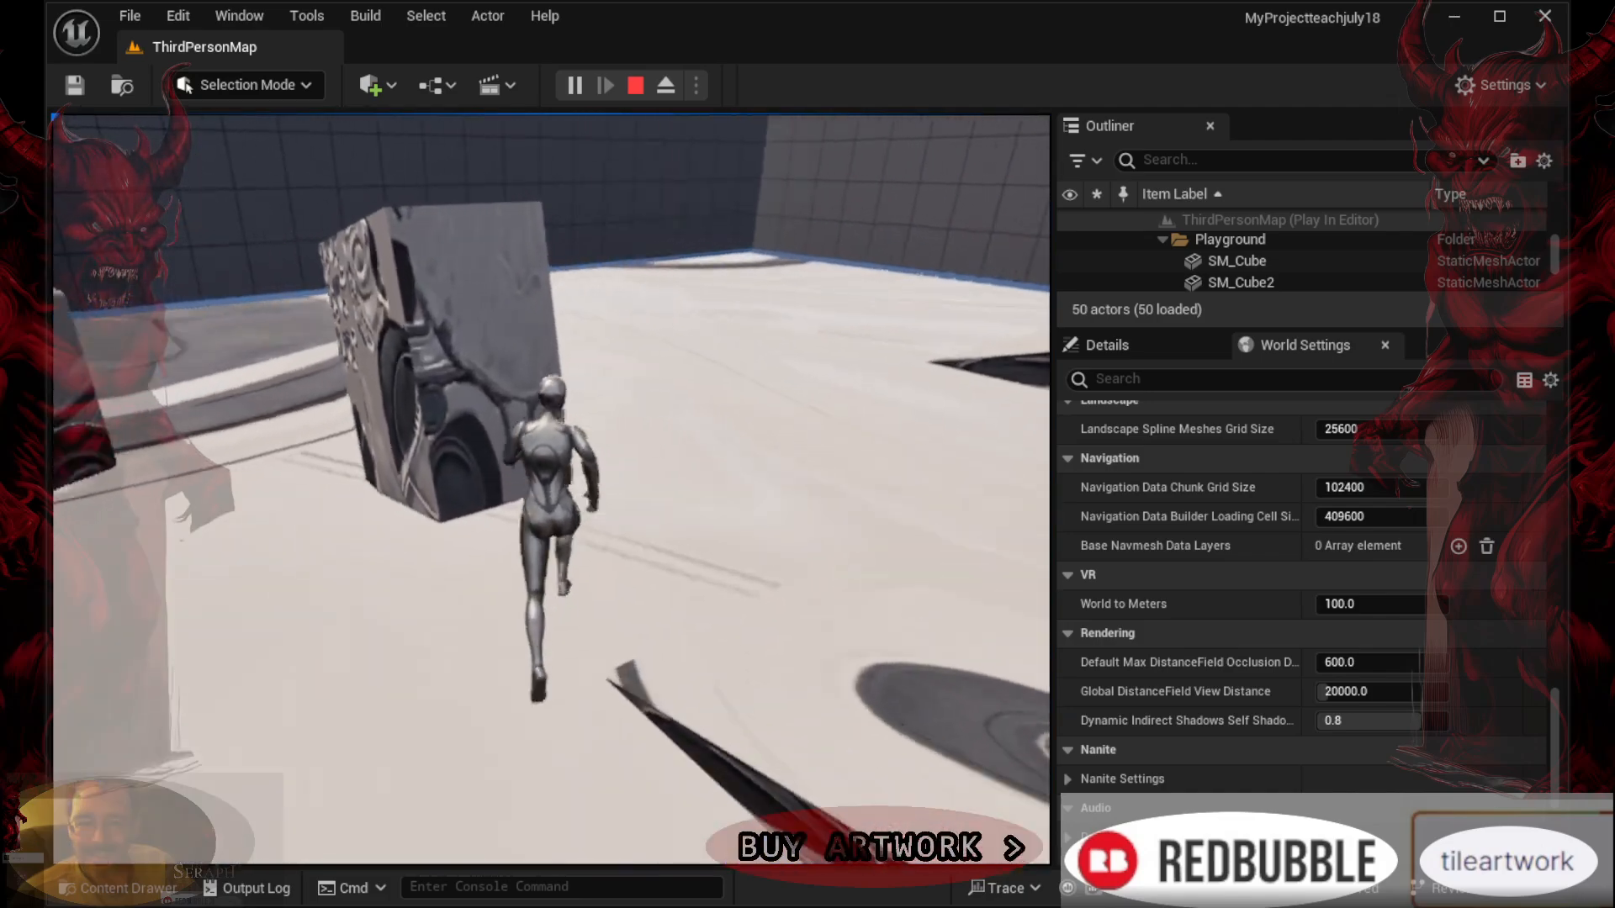
{"action": "key", "text": "w"}
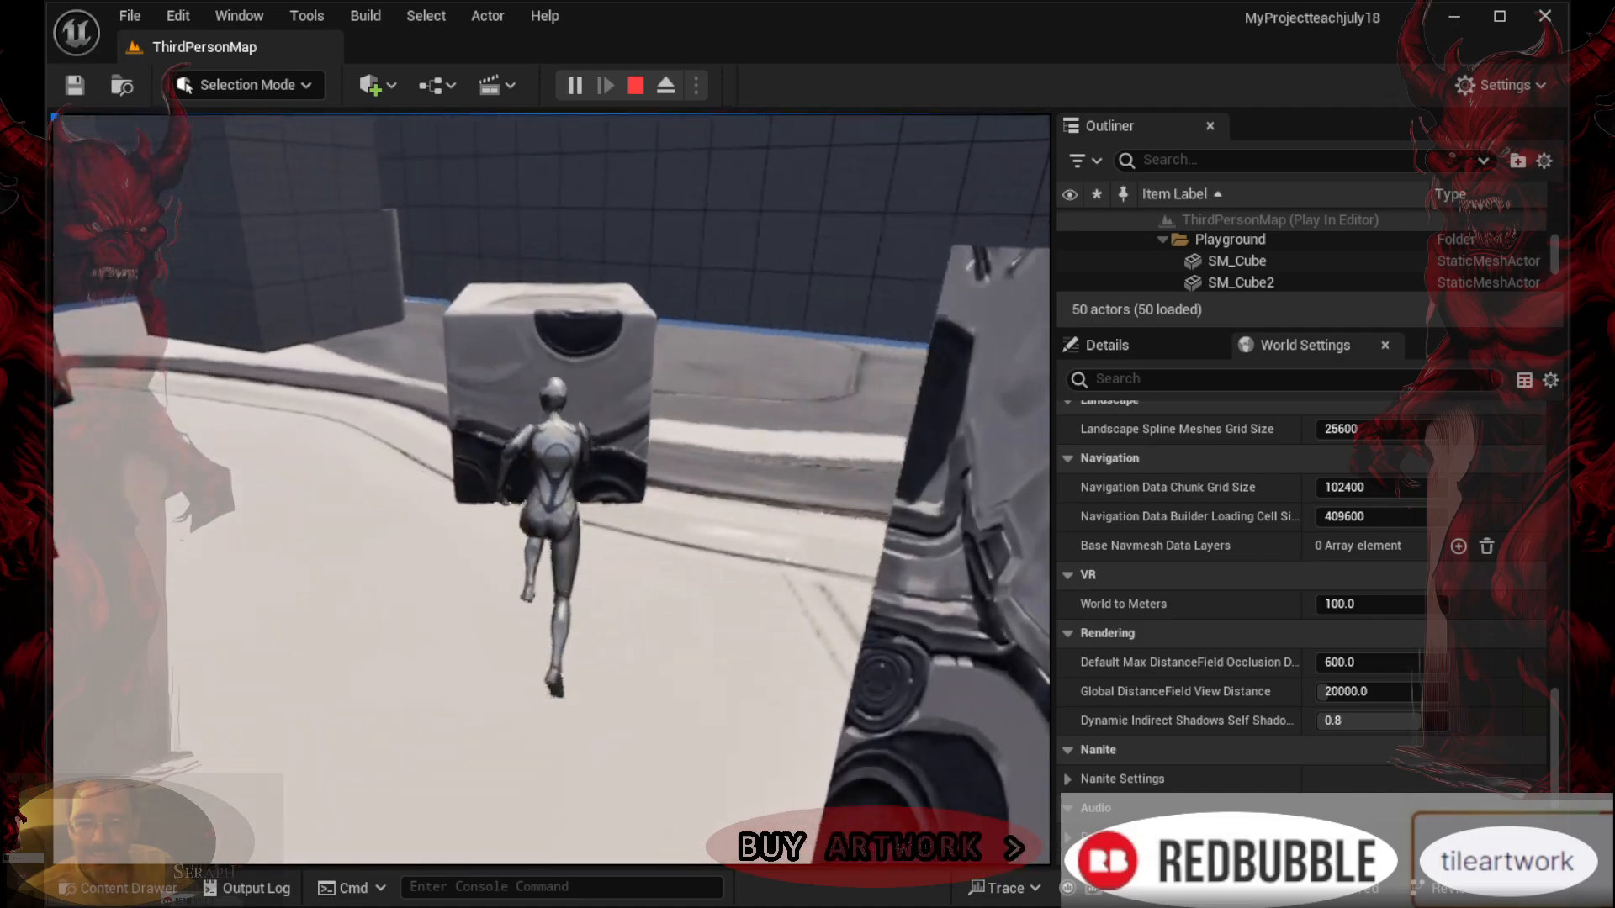
{"action": "key", "text": "w"}
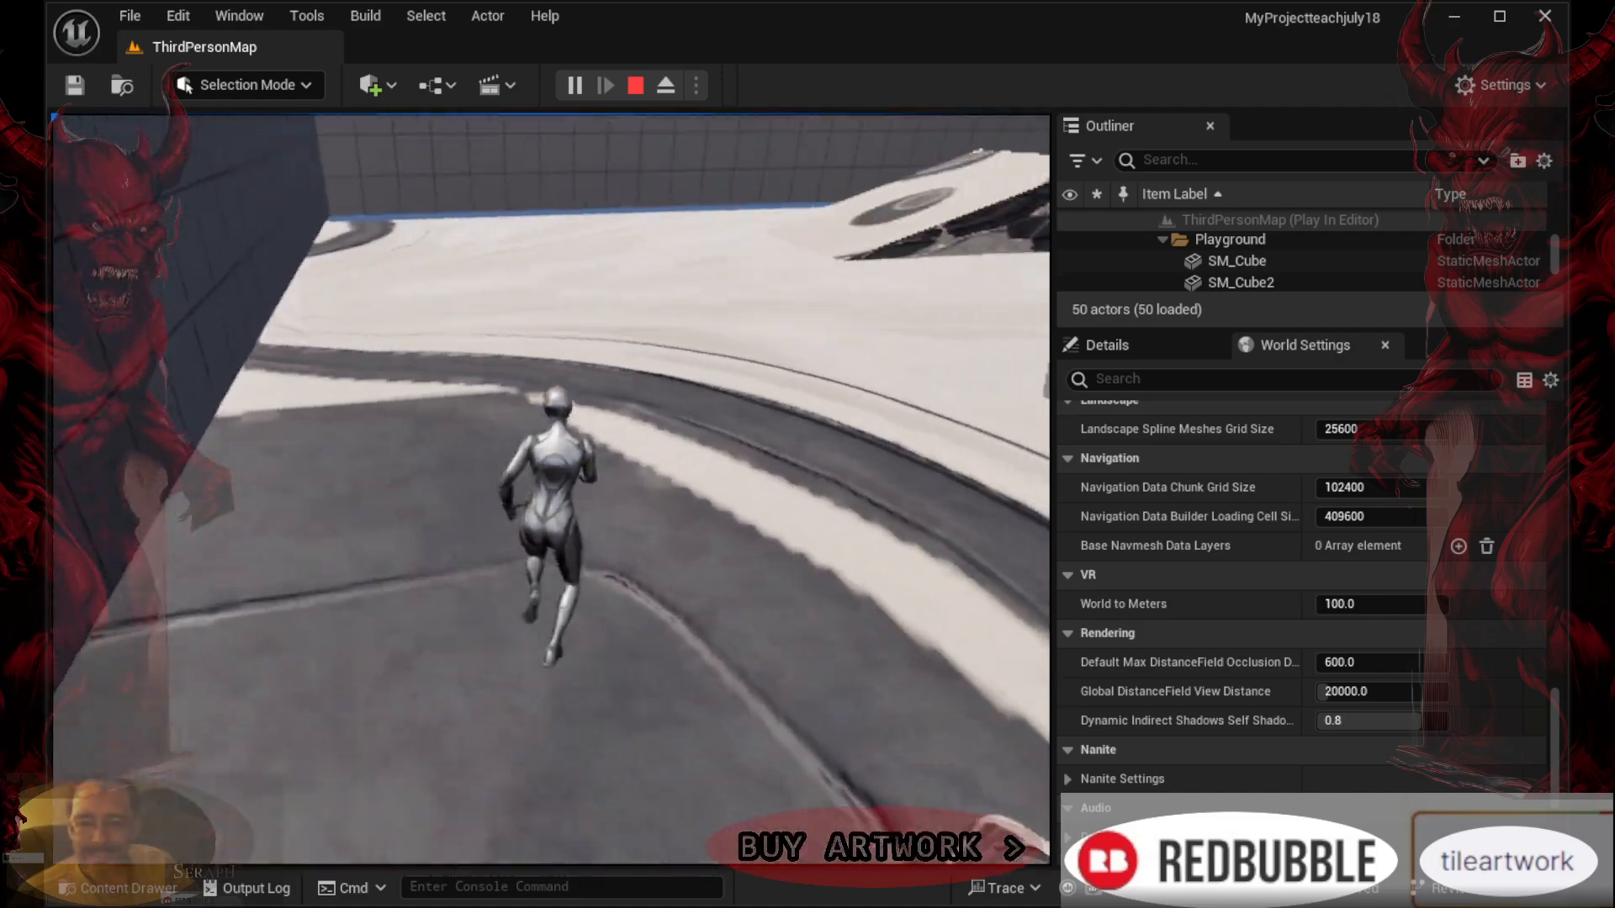
{"action": "key", "text": "w"}
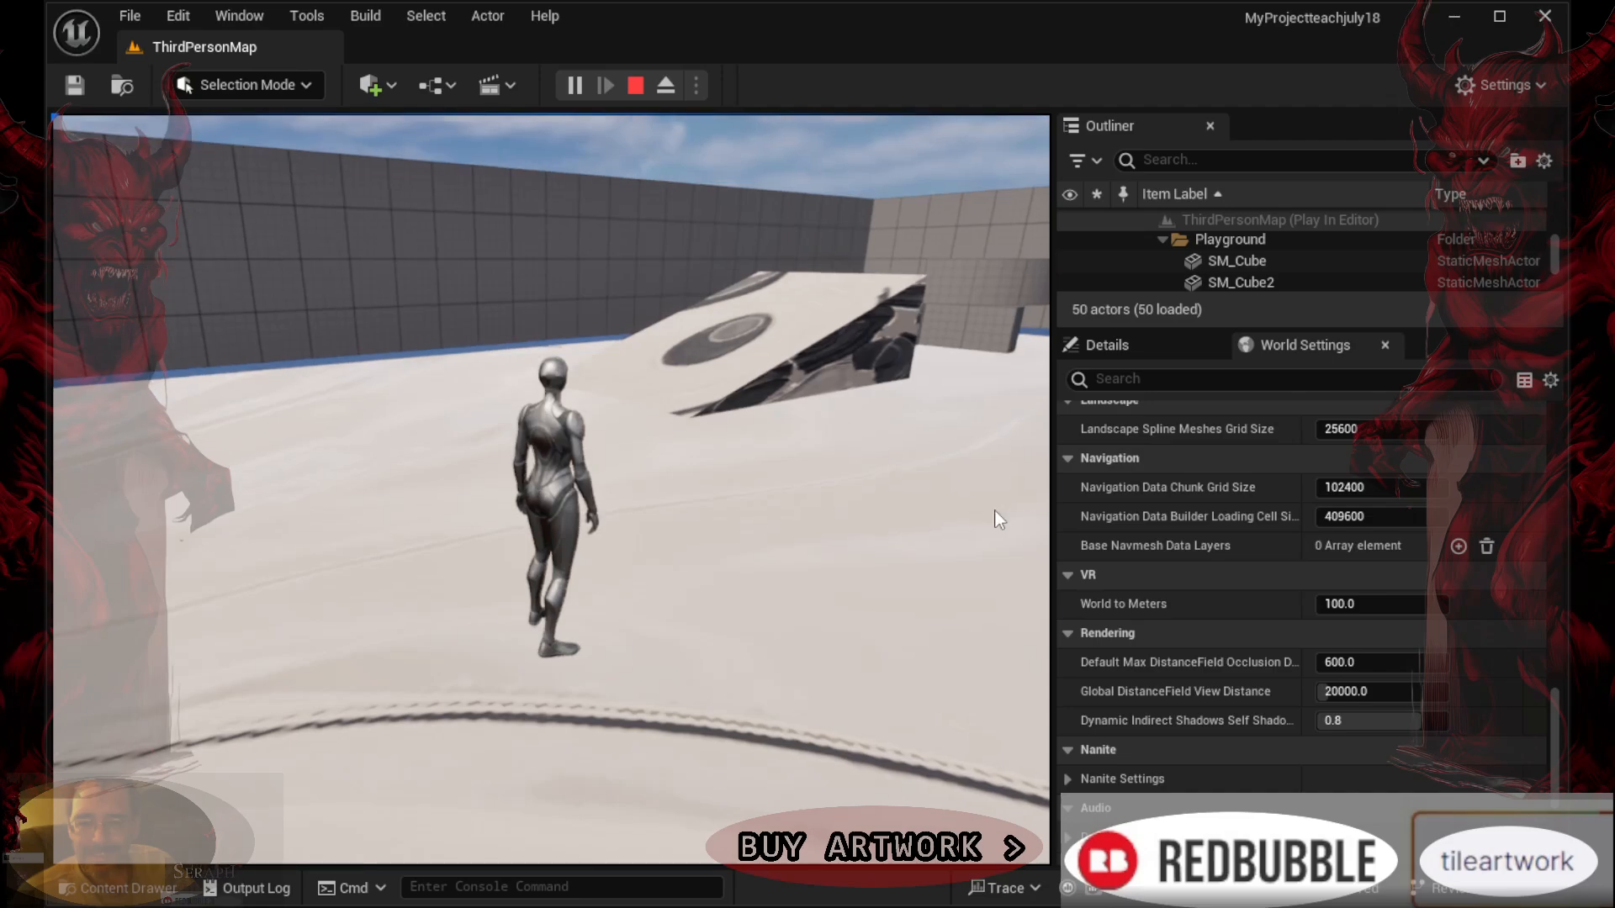
{"action": "key", "text": "Escape"}
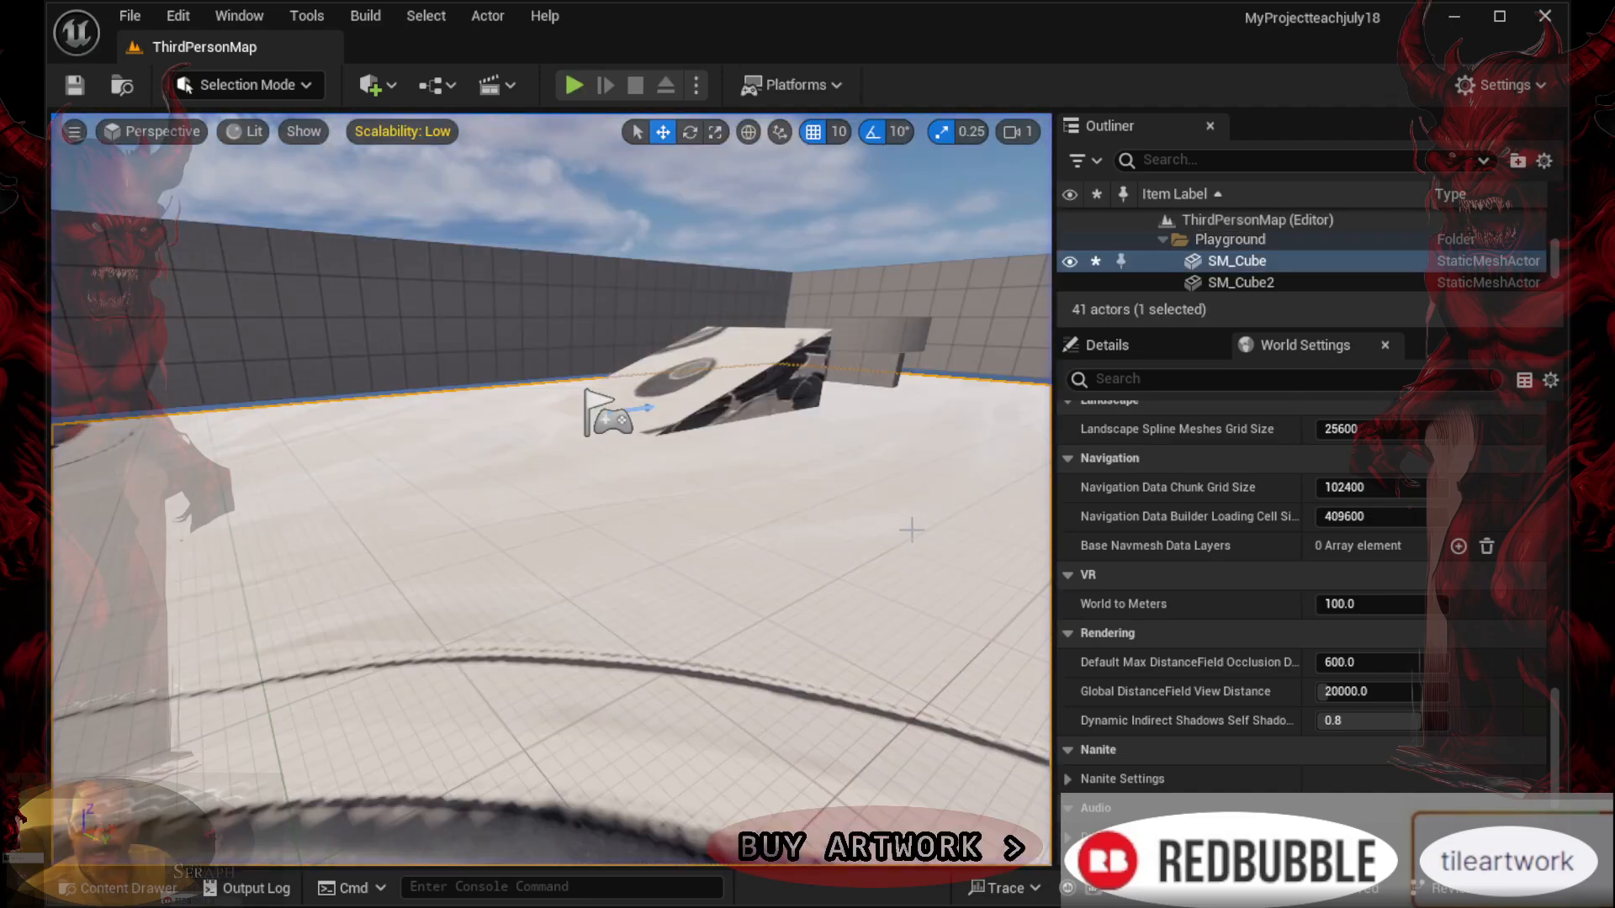
Create a material asset in the Mannequin_UE4 Materials folder, accept the default name NewMaterial, and open it
{"action": "left_click", "coordinate": [118, 888]}
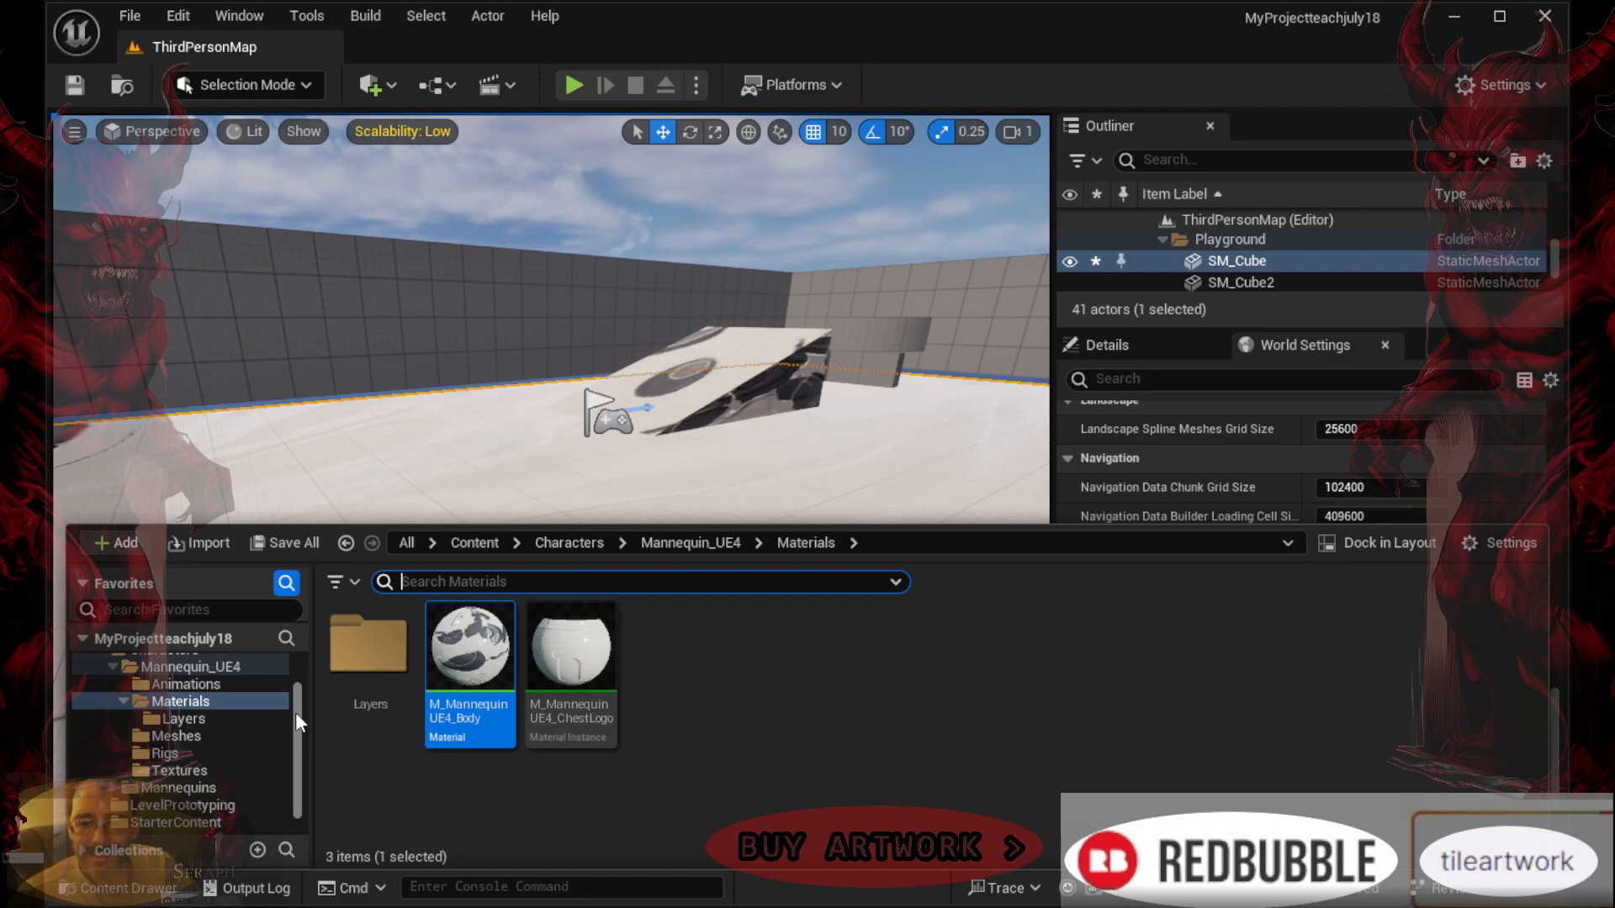
{"action": "left_click", "coordinate": [207, 538]}
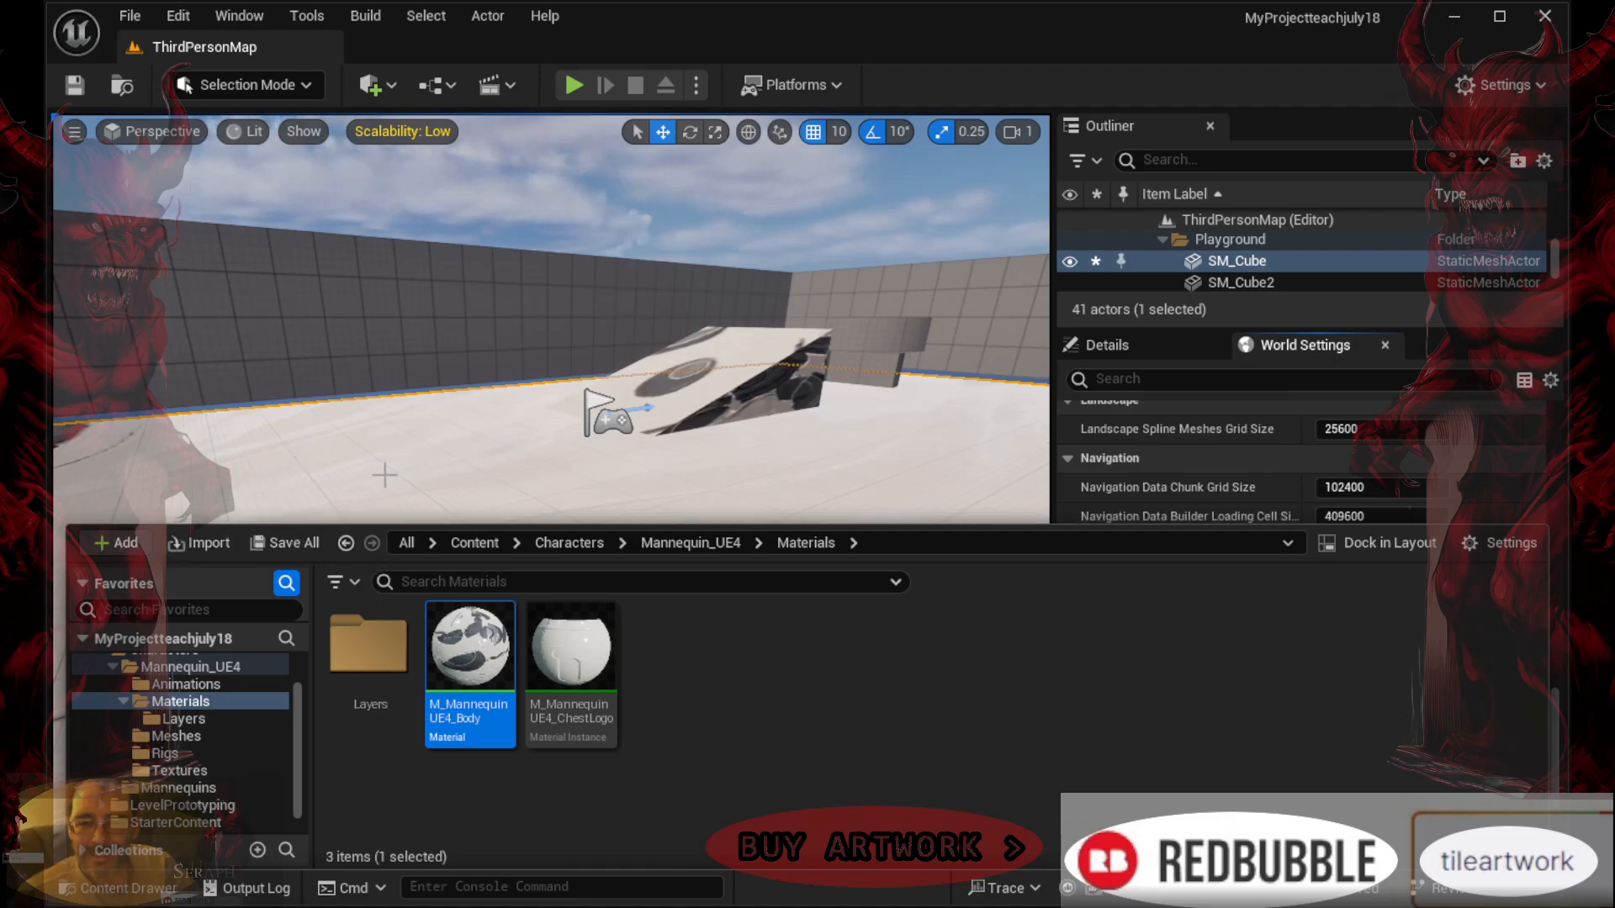
{"action": "scroll", "coordinate": [396, 473], "scroll_direction": "down", "scroll_amount": 3}
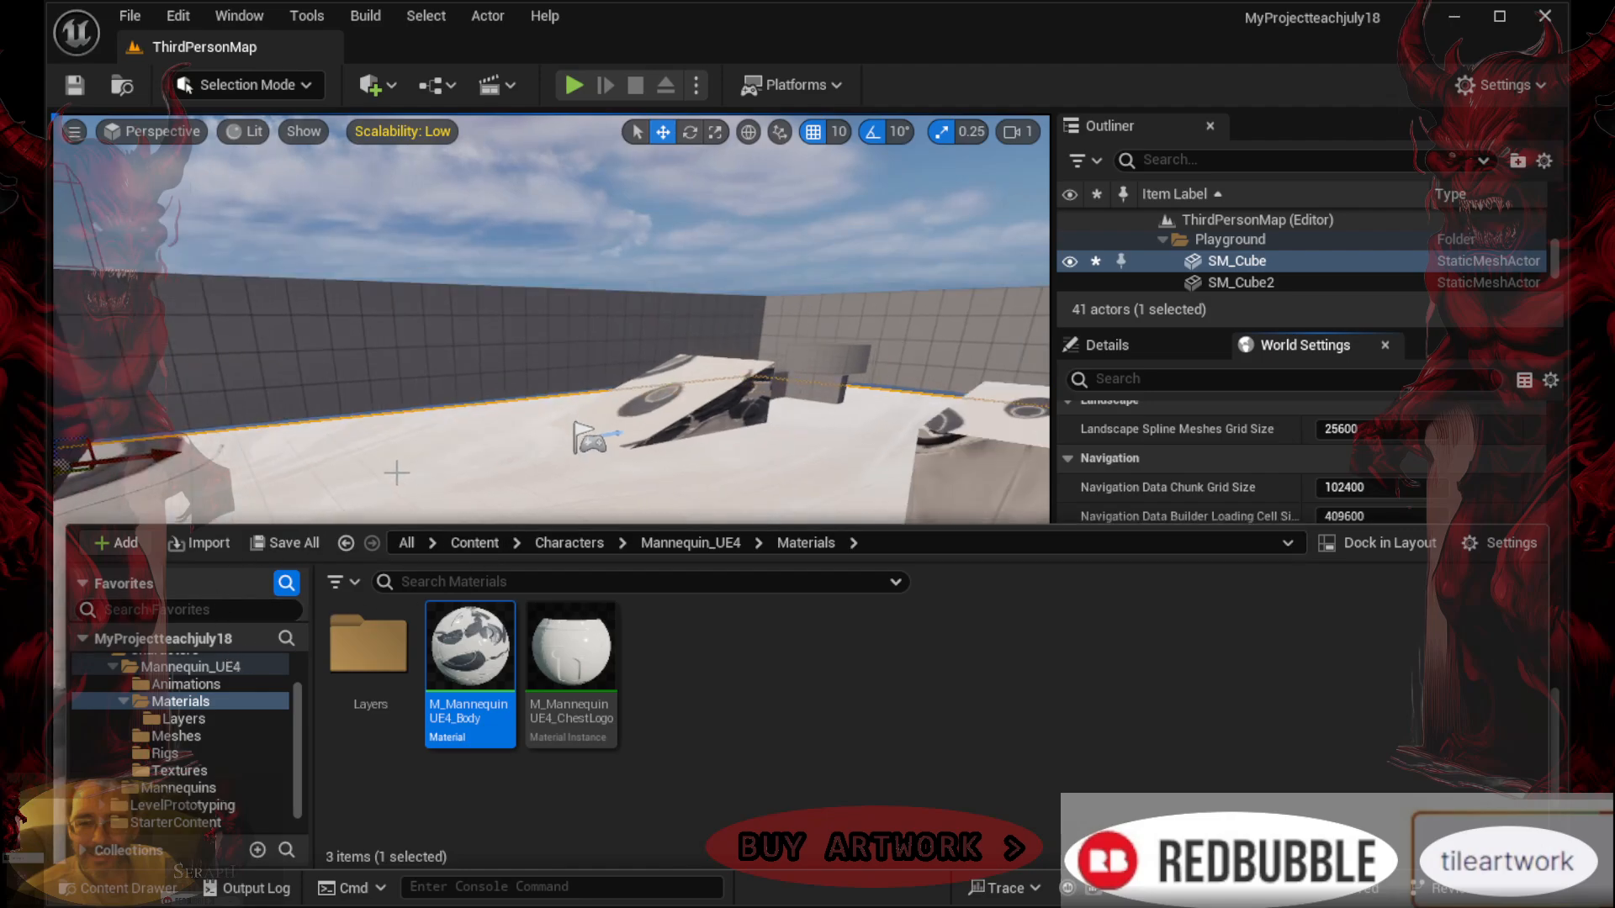
{"action": "left_click_drag", "start_coordinate": [357, 522], "coordinate": [356, 454]}
{"action": "right_click", "coordinate": [663, 579]}
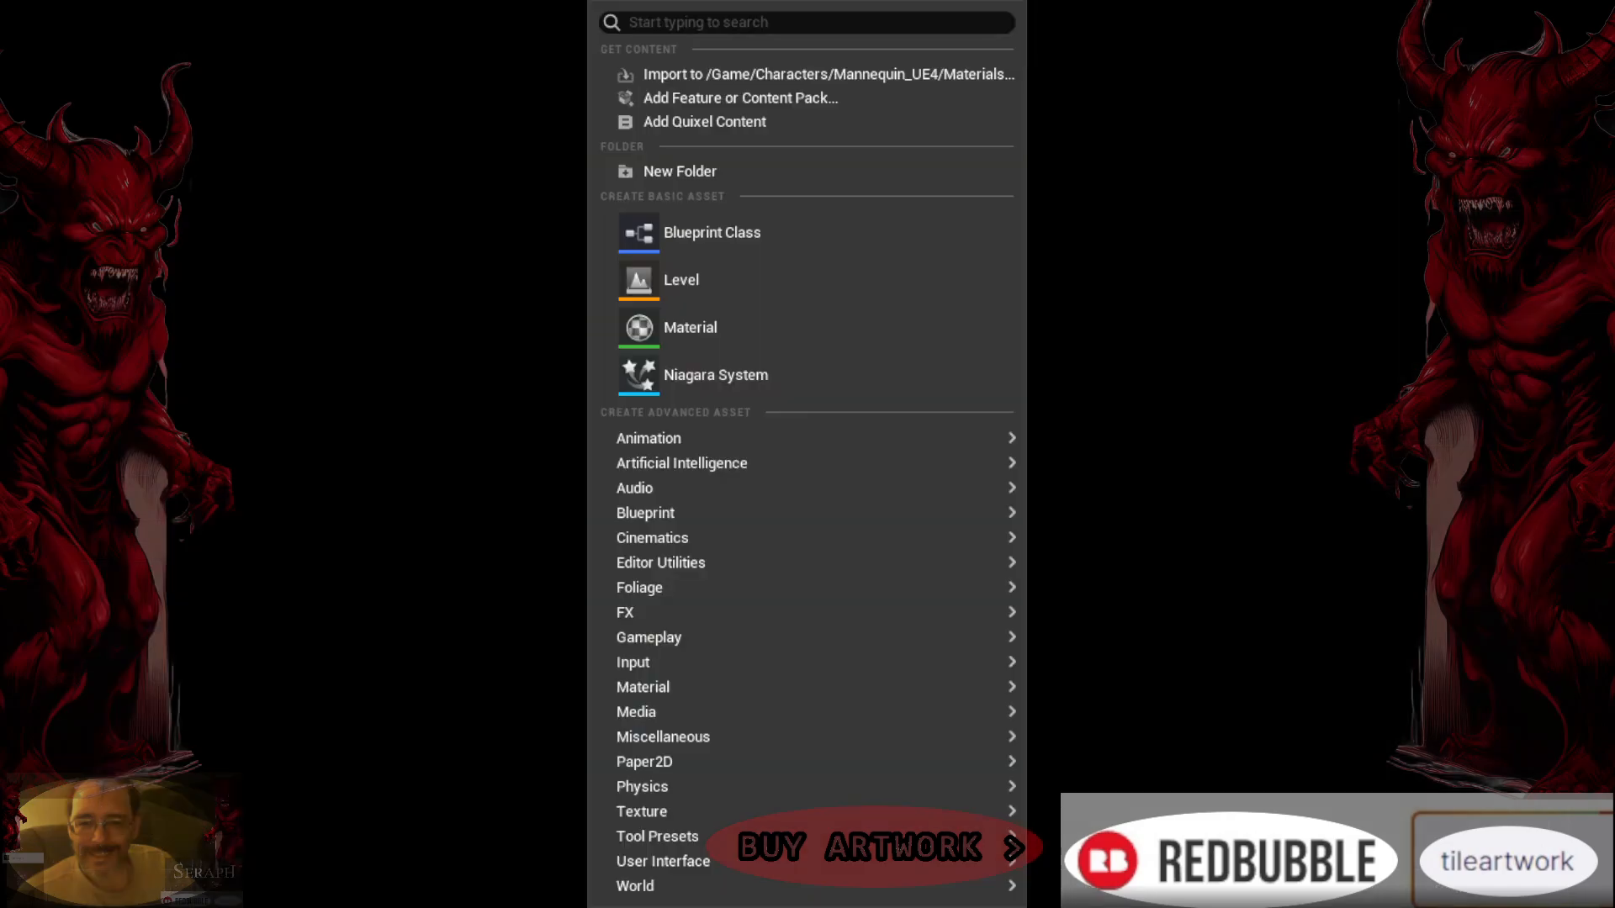
{"action": "left_click", "coordinate": [710, 495]}
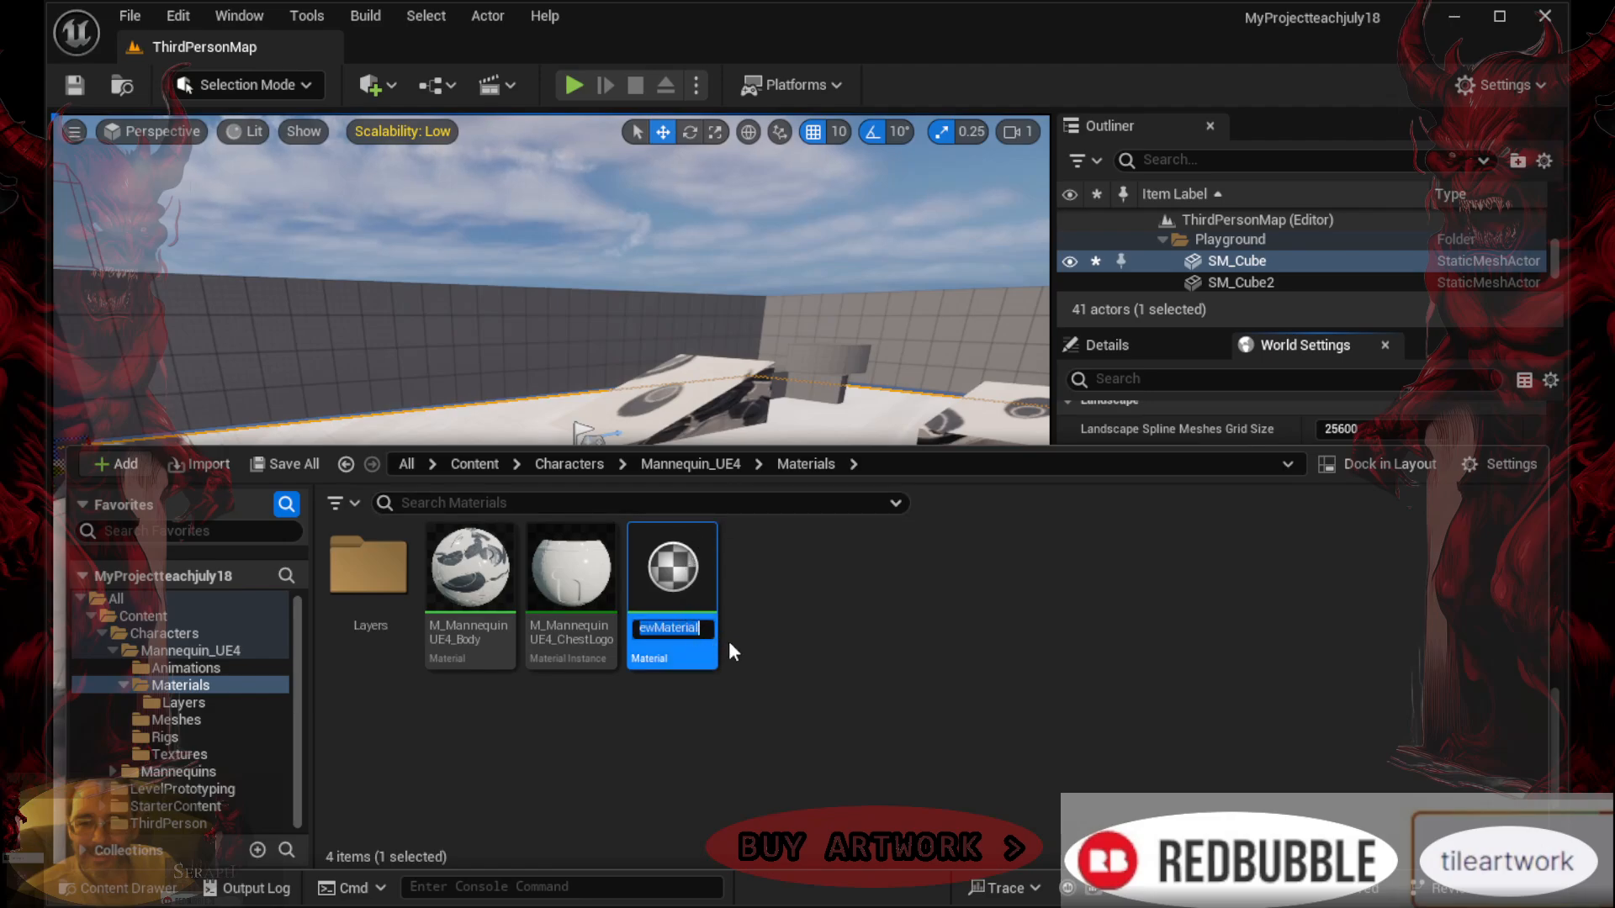
{"action": "key", "text": "Return"}
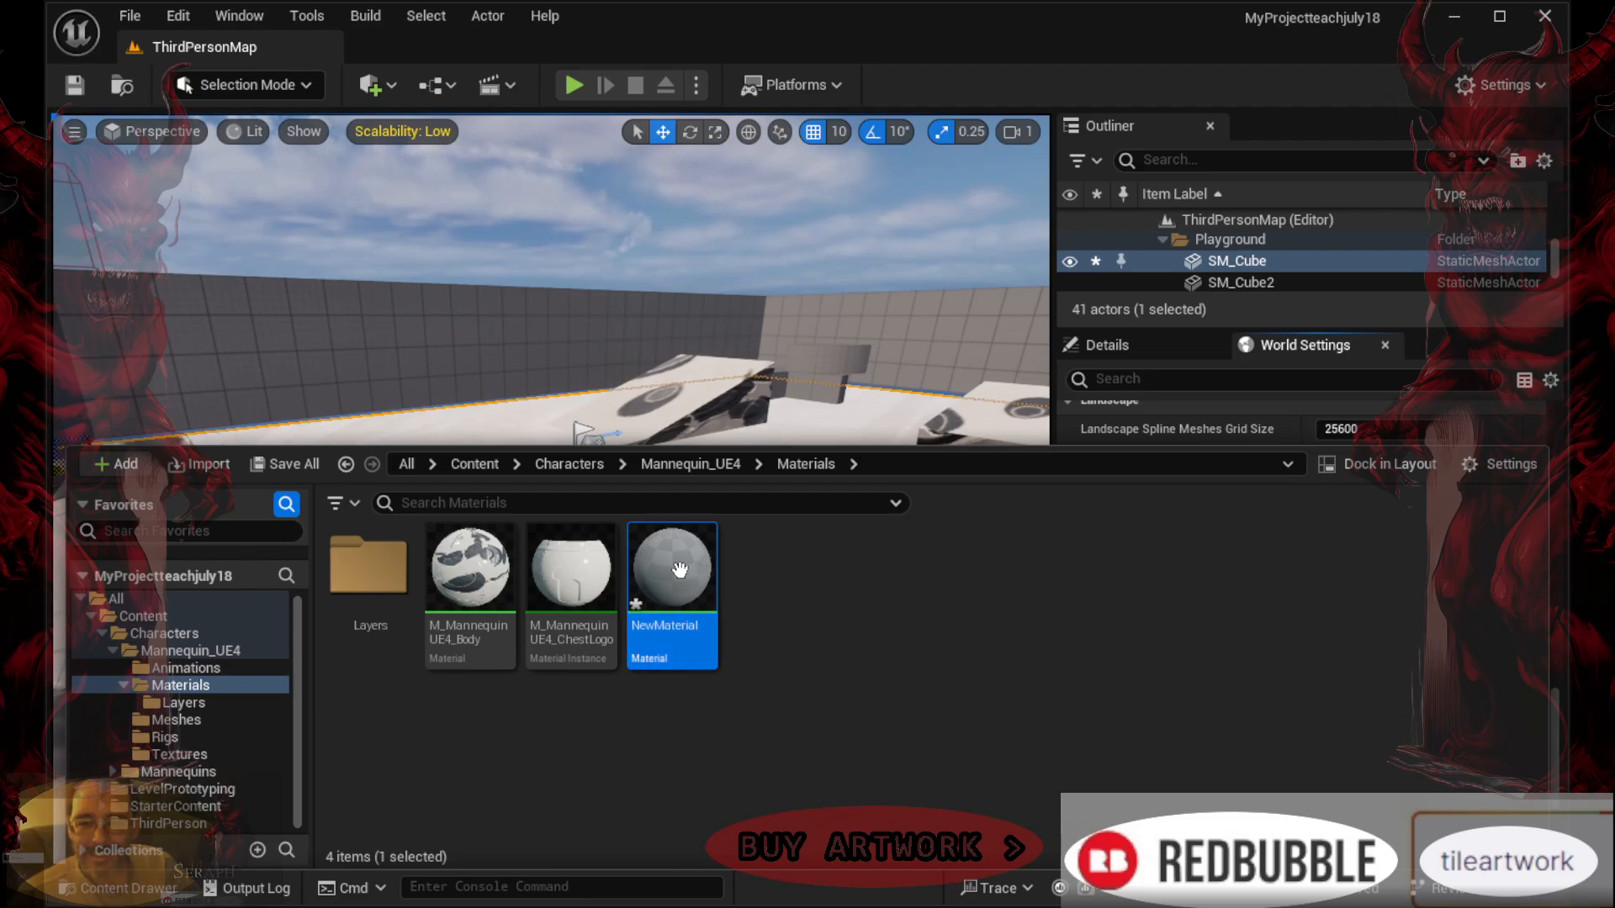
{"action": "double_click", "coordinate": [680, 571]}
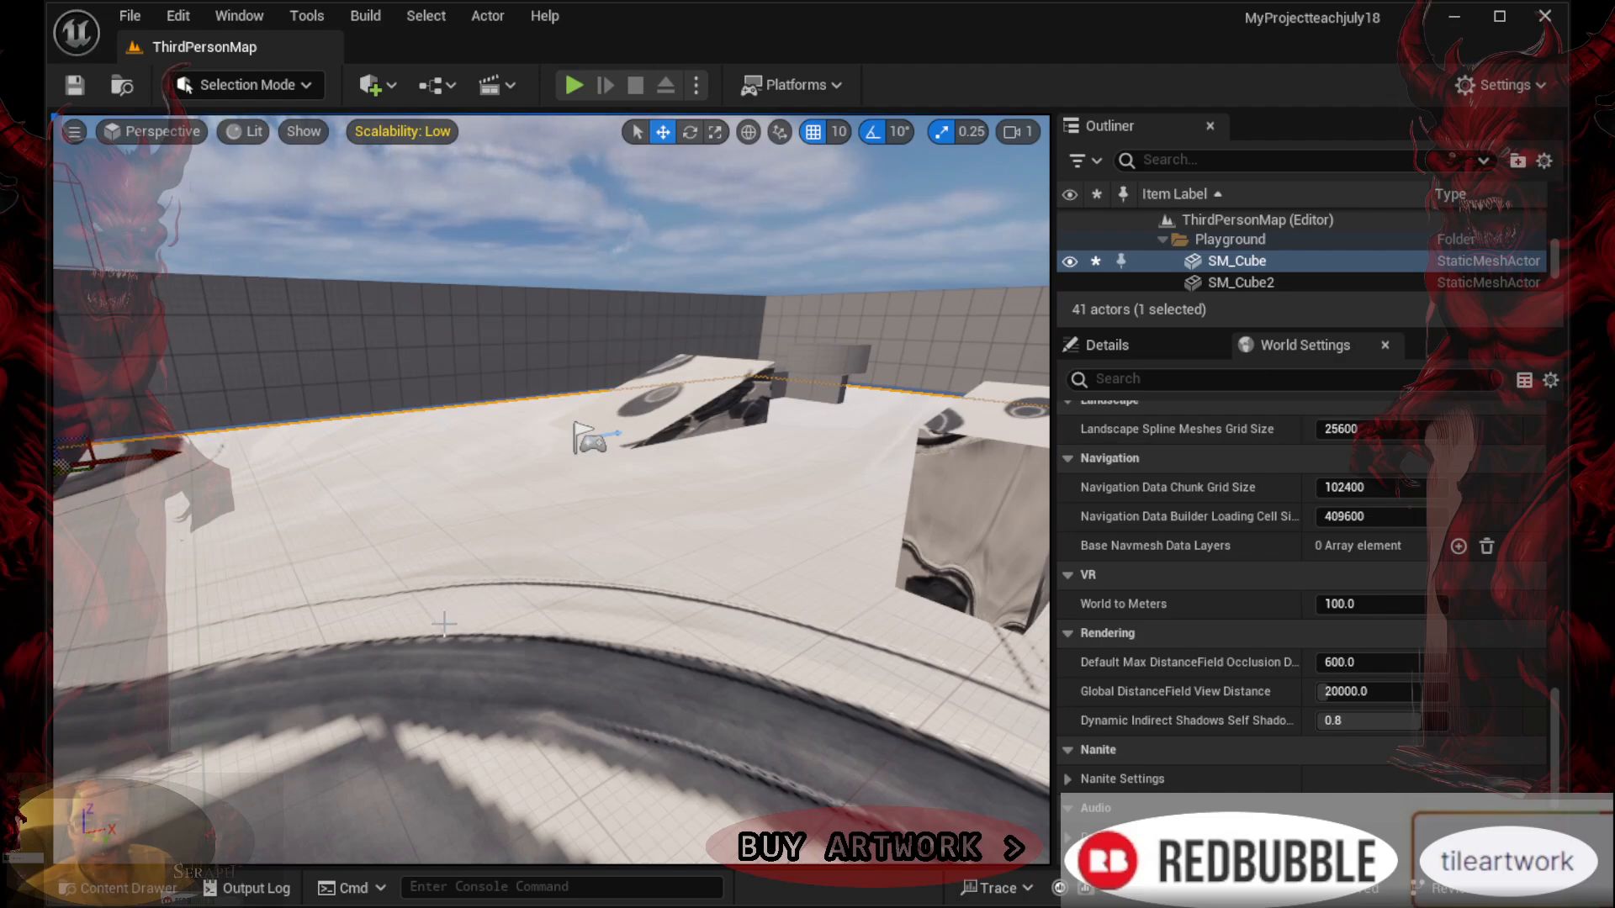
Reopen the Content Drawer at the Materials folder, clear the asset selection, and resize the drawer to a lower height
{"action": "left_click", "coordinate": [118, 888]}
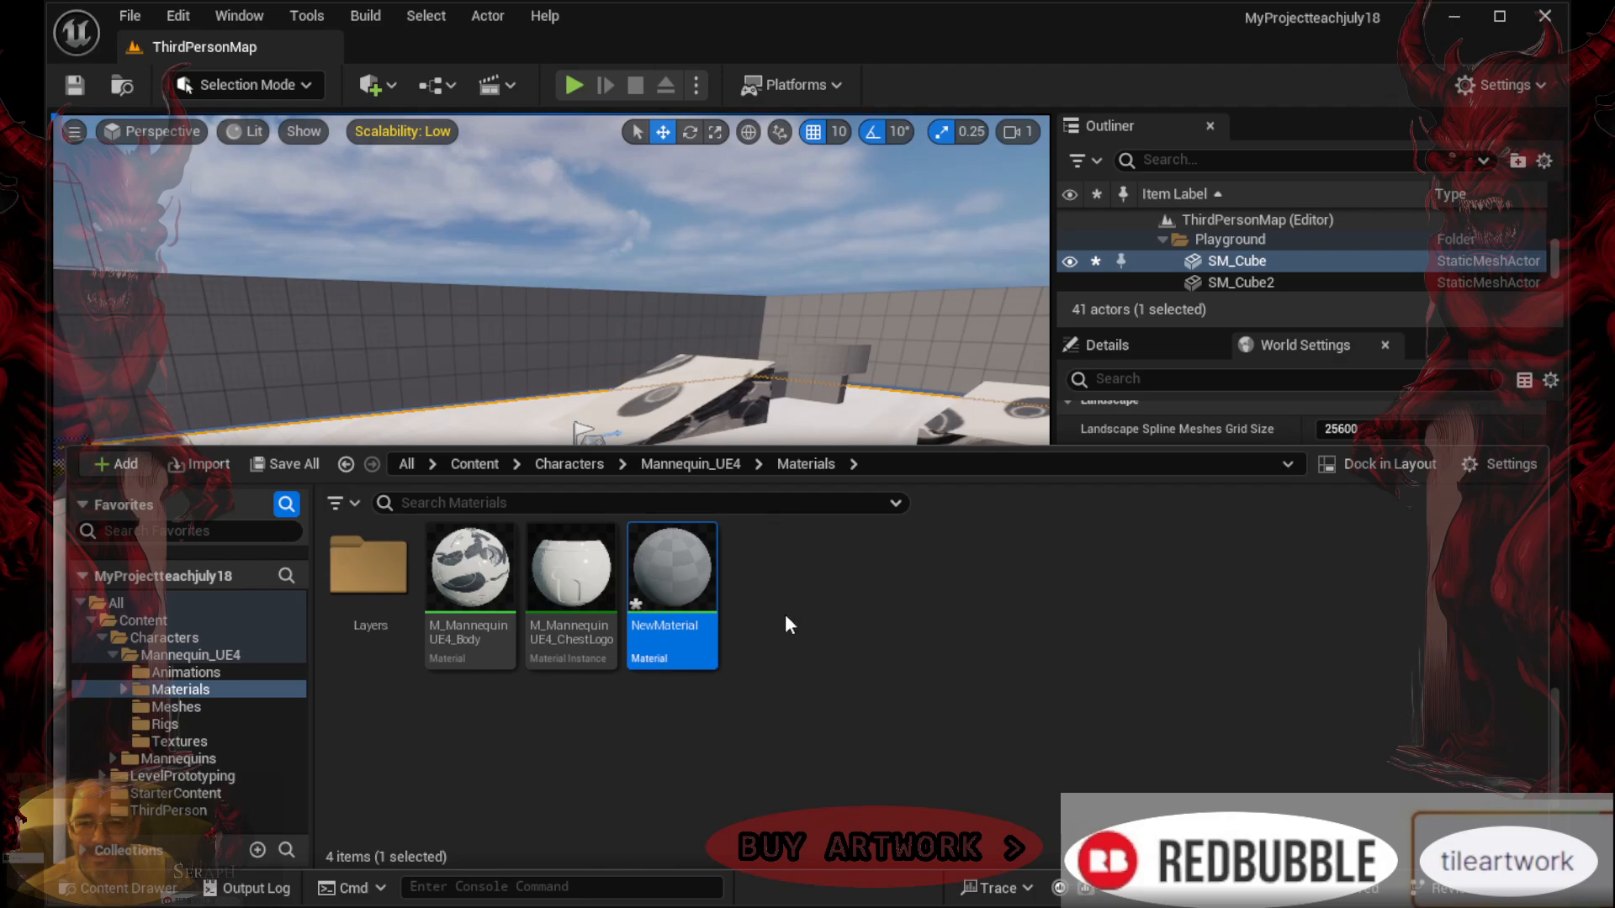
{"action": "left_click", "coordinate": [717, 723]}
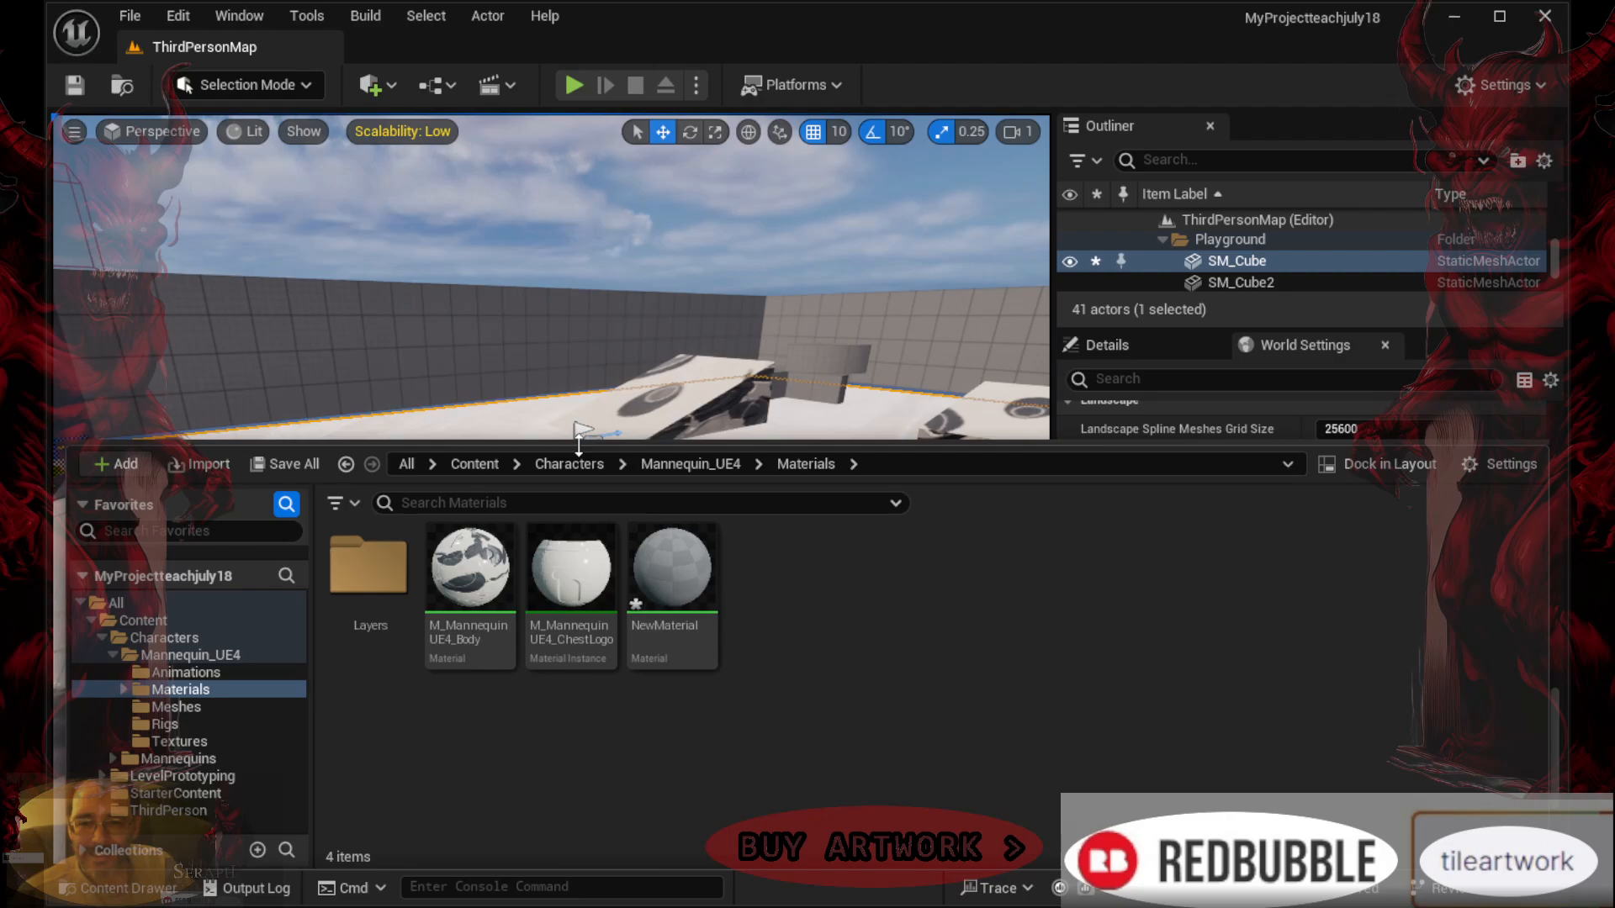
{"action": "left_click_drag", "start_coordinate": [585, 437], "coordinate": [492, 812]}
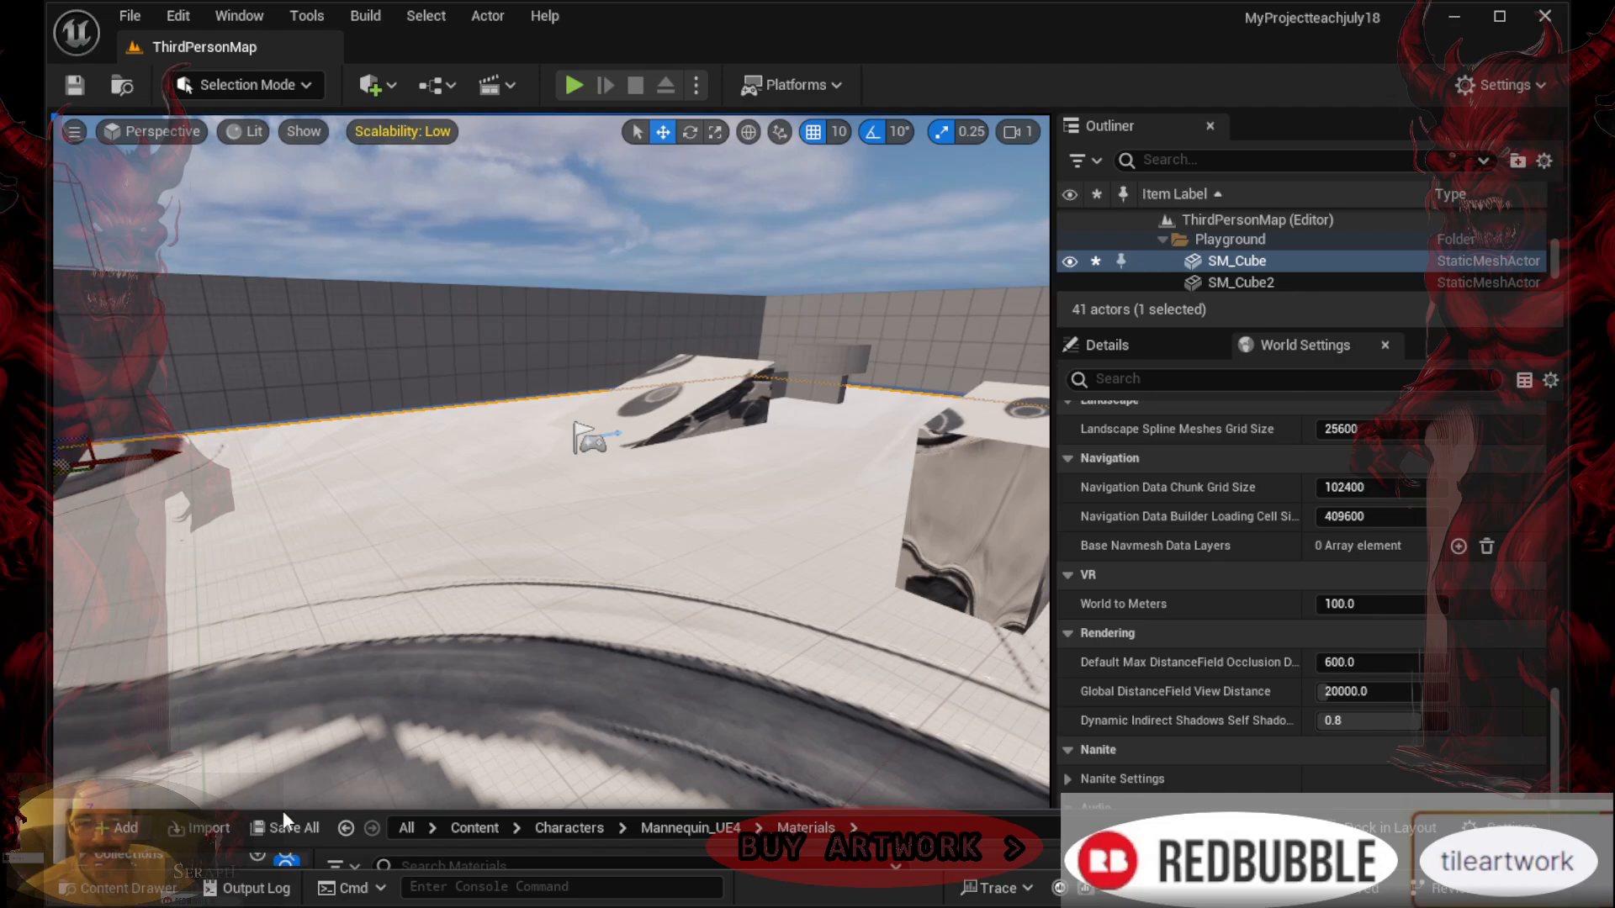
{"action": "left_click_drag", "start_coordinate": [314, 809], "coordinate": [355, 562]}
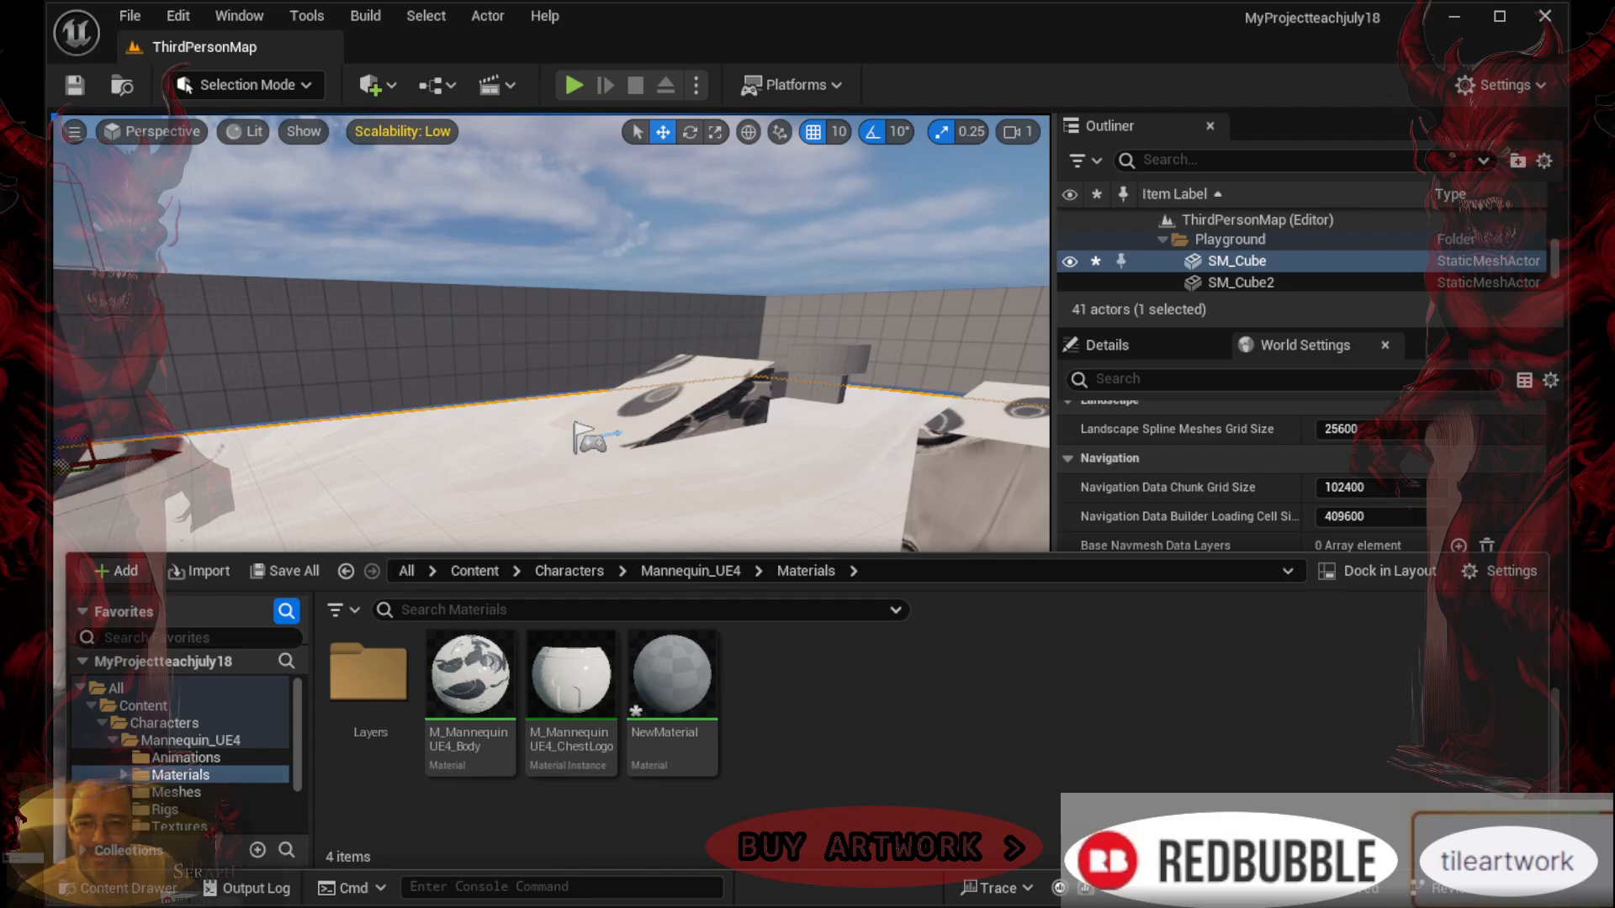
Close the Content Drawer and enlarge the Outliner over the World Settings area to show more of the actor list
{"action": "left_click", "coordinate": [467, 461]}
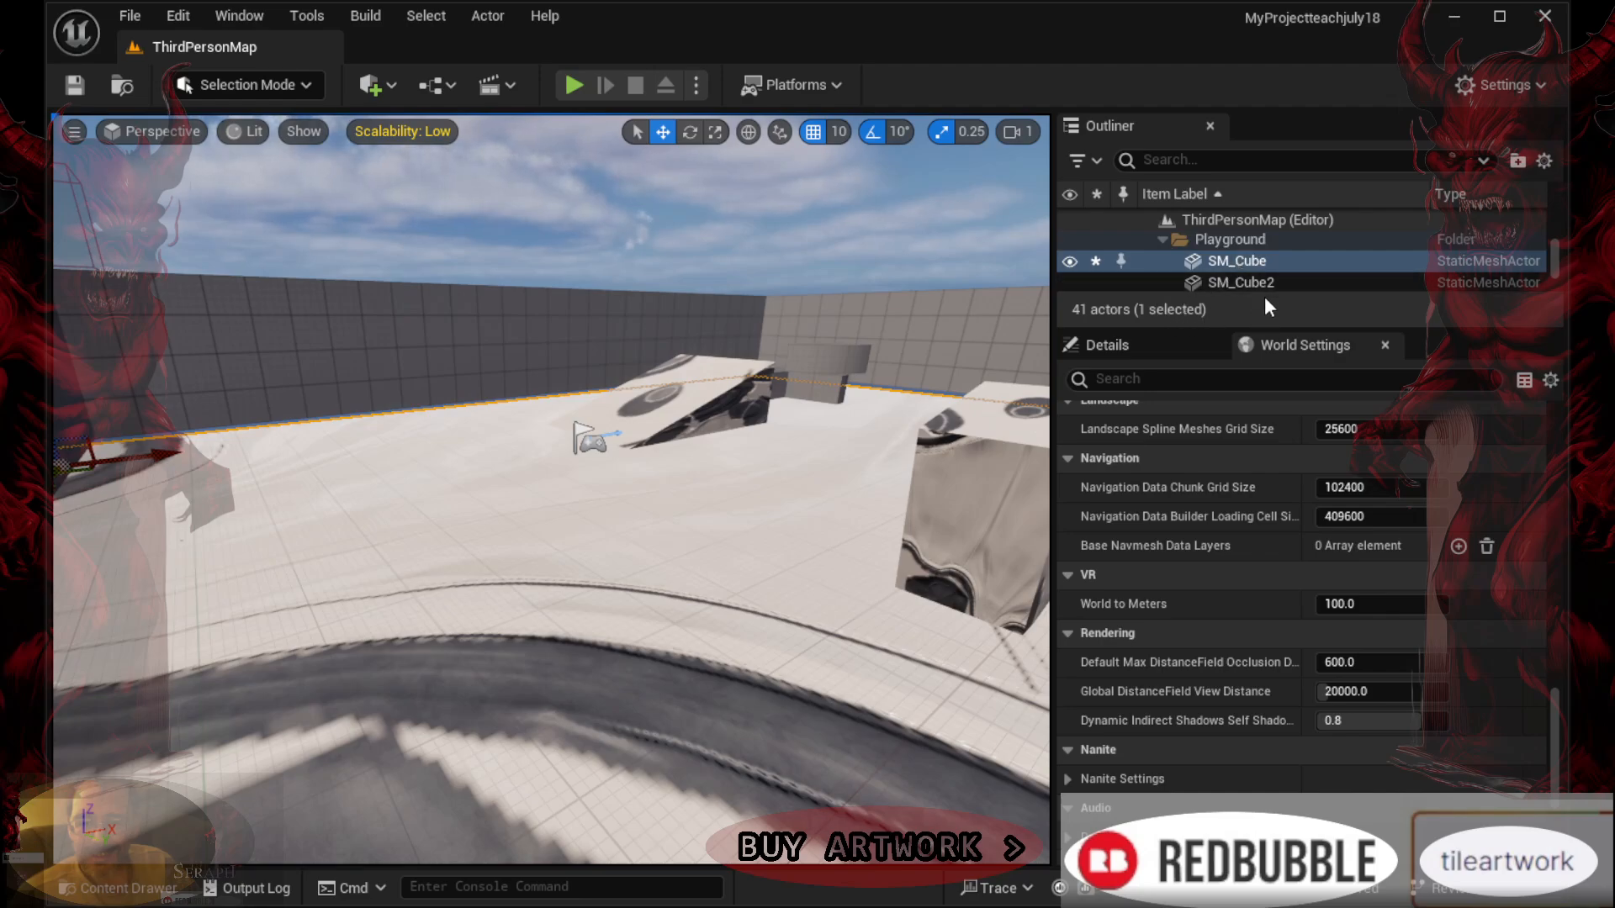
{"action": "left_click_drag", "start_coordinate": [1173, 328], "coordinate": [1160, 829]}
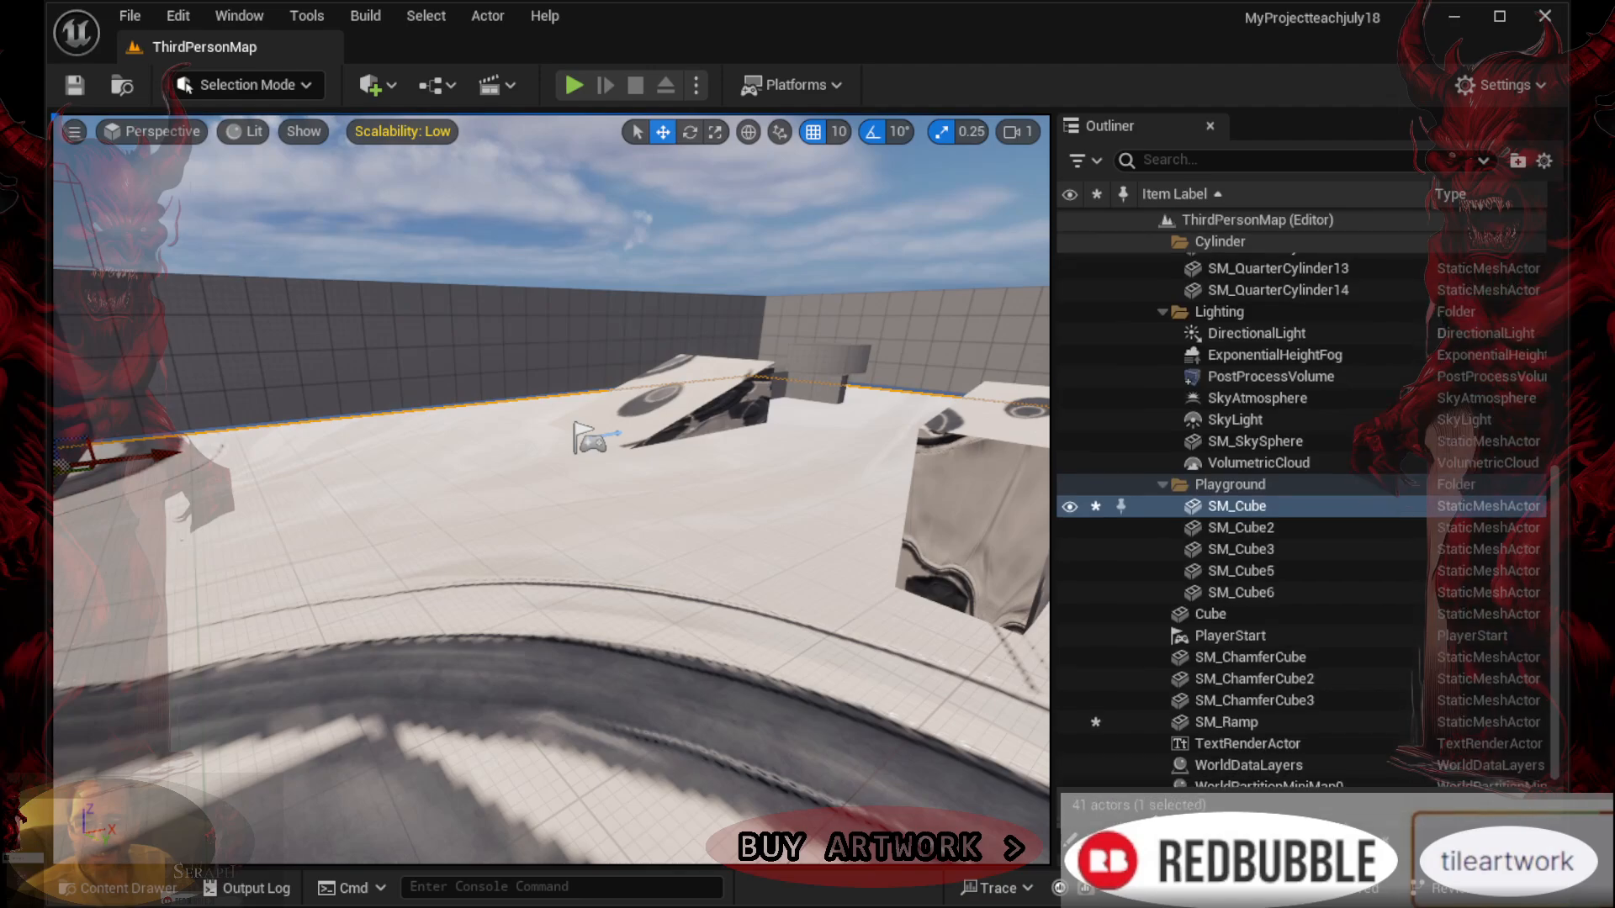
{"action": "scroll", "coordinate": [1223, 558], "scroll_direction": "up", "scroll_amount": 4}
{"action": "scroll", "coordinate": [1214, 558], "scroll_direction": "up", "scroll_amount": 5}
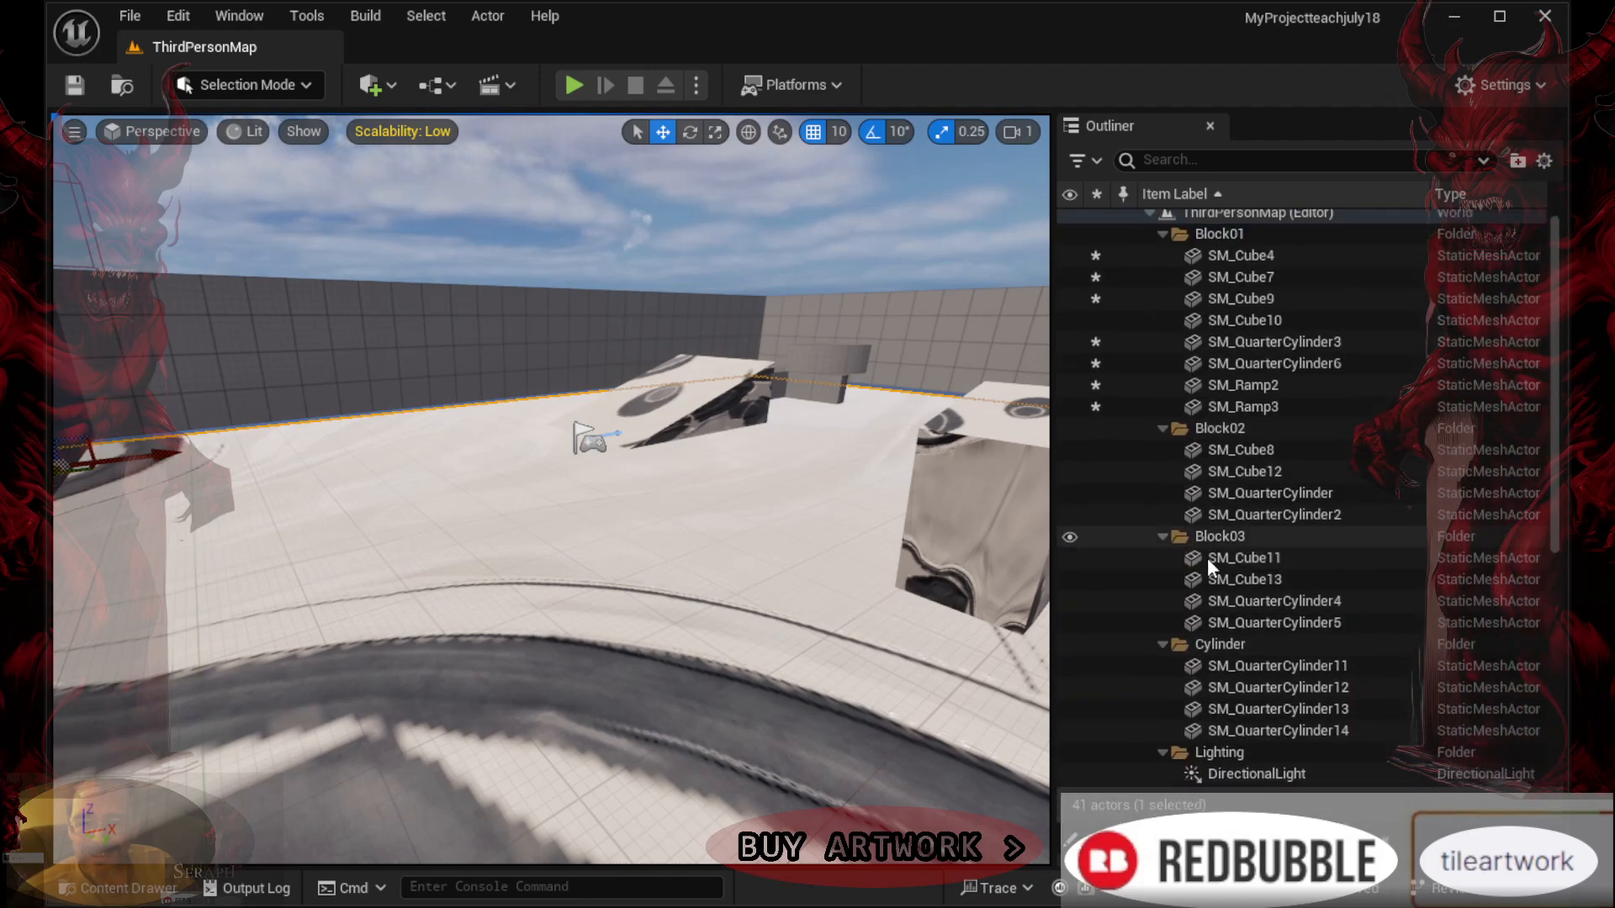
{"action": "scroll", "coordinate": [1199, 557], "scroll_direction": "down", "scroll_amount": 8}
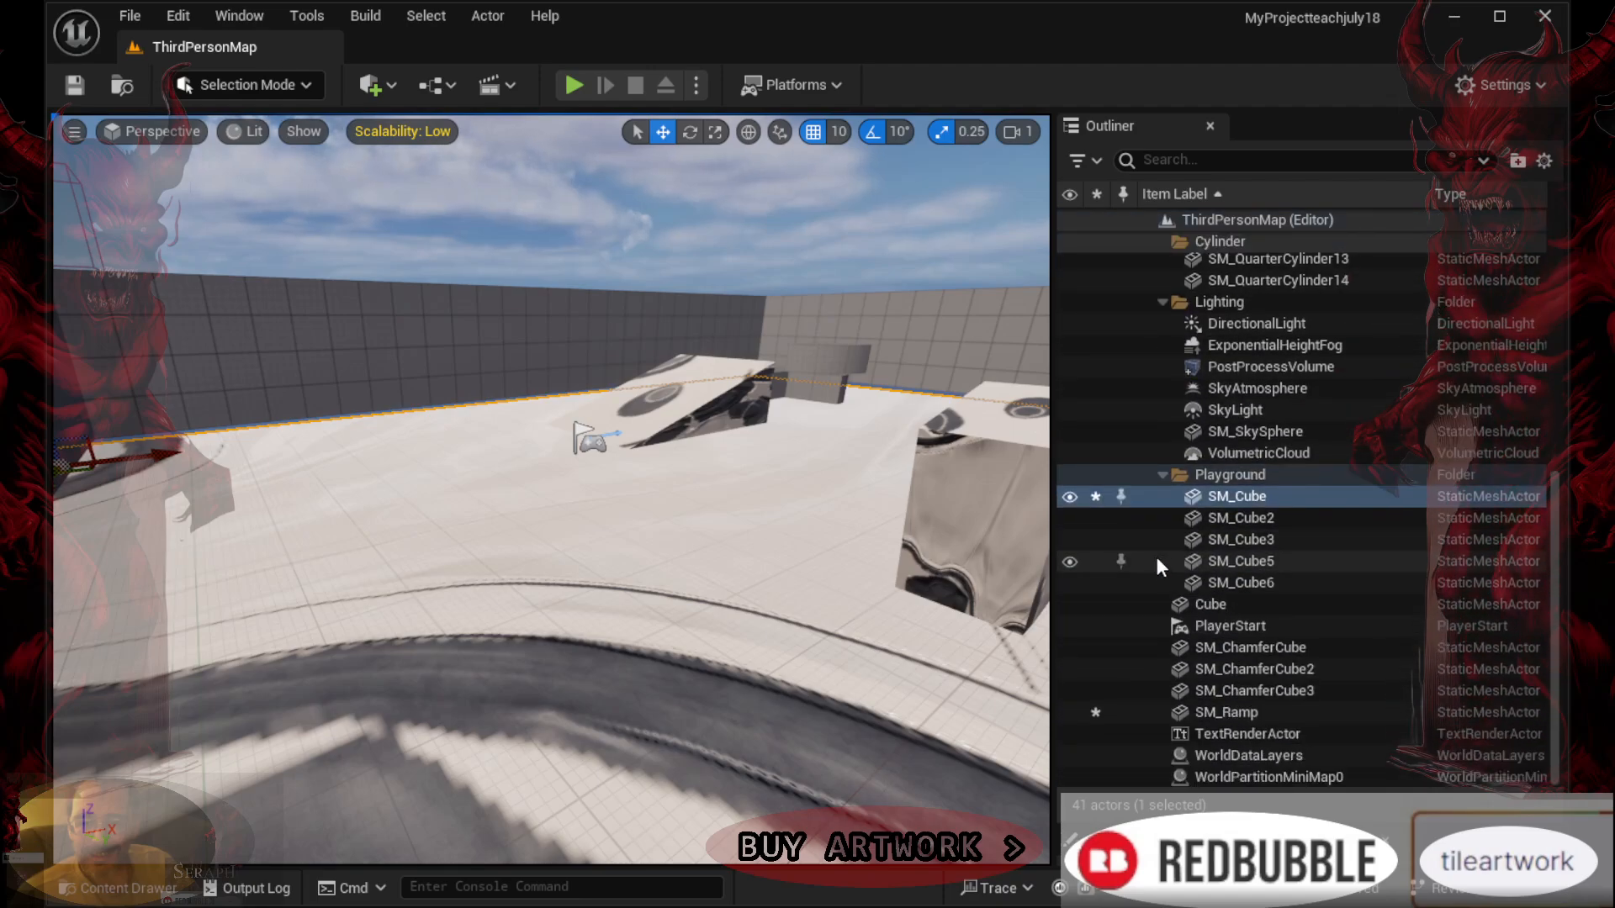
Select the PlayerStart actor in the Outliner to locate it in the level, and look through the actor list
{"action": "left_click", "coordinate": [1223, 626]}
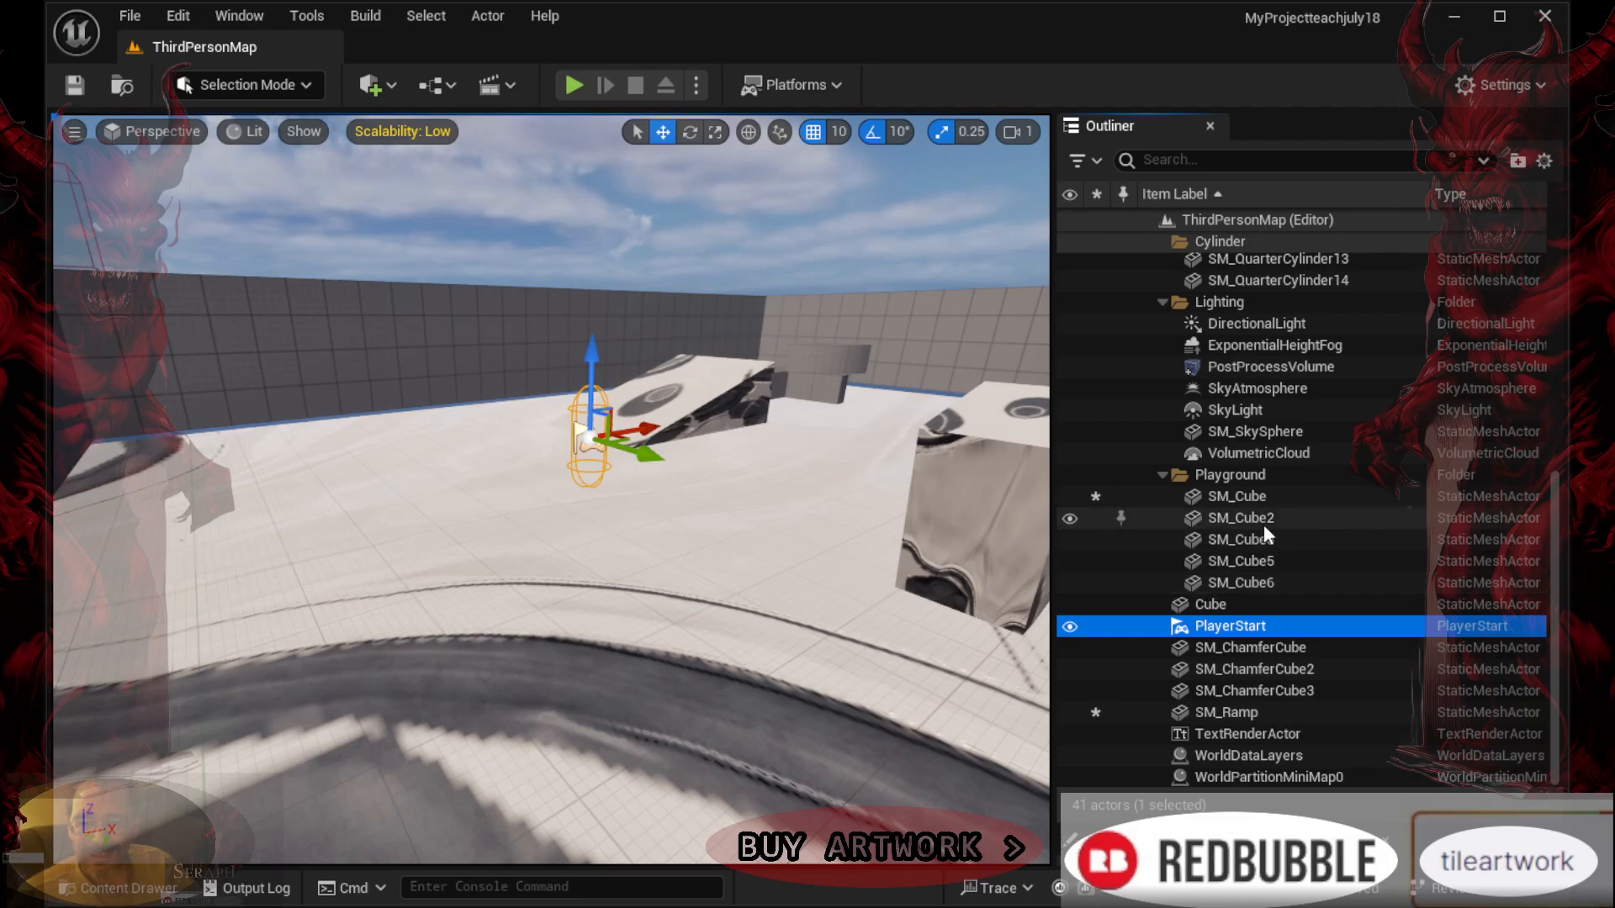
{"action": "scroll", "coordinate": [1265, 523], "scroll_direction": "up", "scroll_amount": 10}
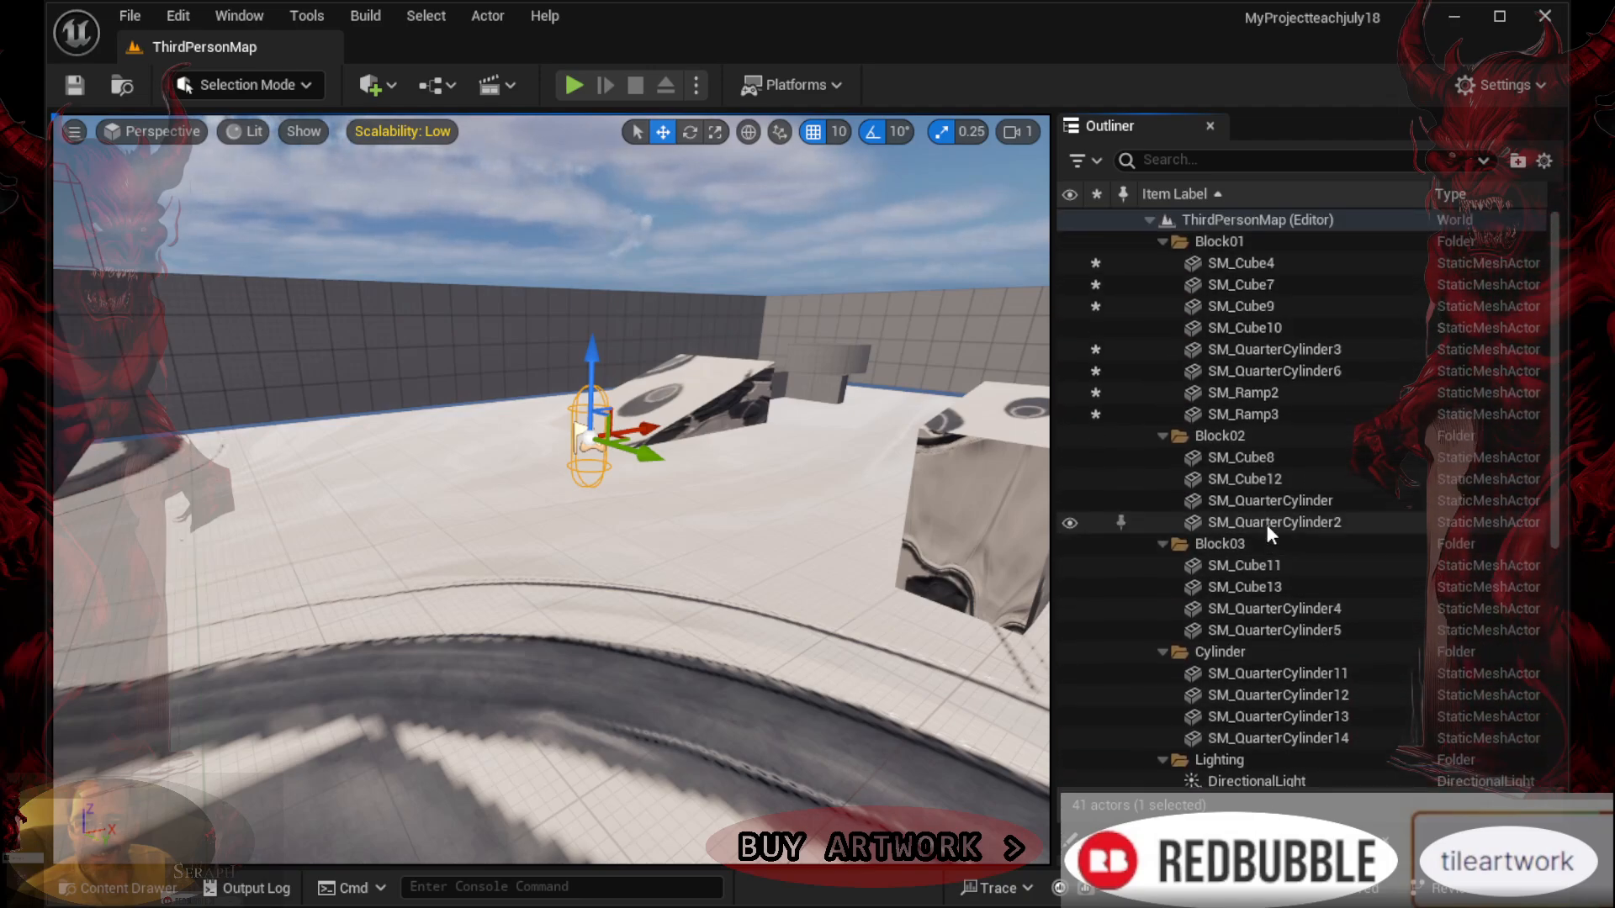
{"action": "scroll", "coordinate": [1265, 523], "scroll_direction": "down", "scroll_amount": 5}
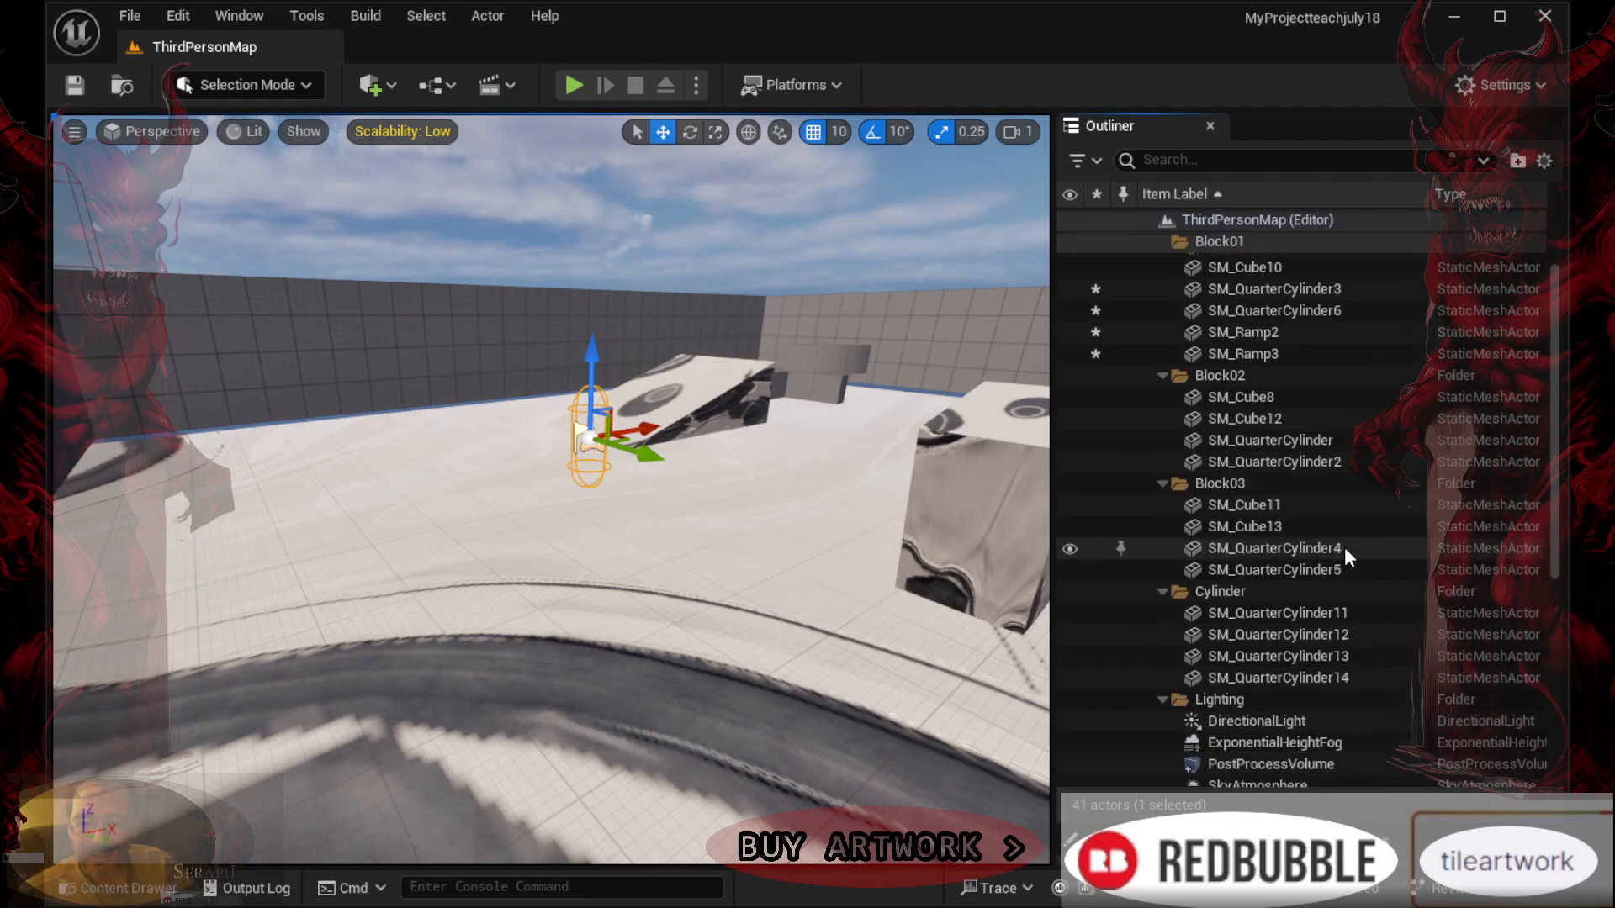
{"action": "scroll", "coordinate": [1308, 558], "scroll_direction": "down", "scroll_amount": 5}
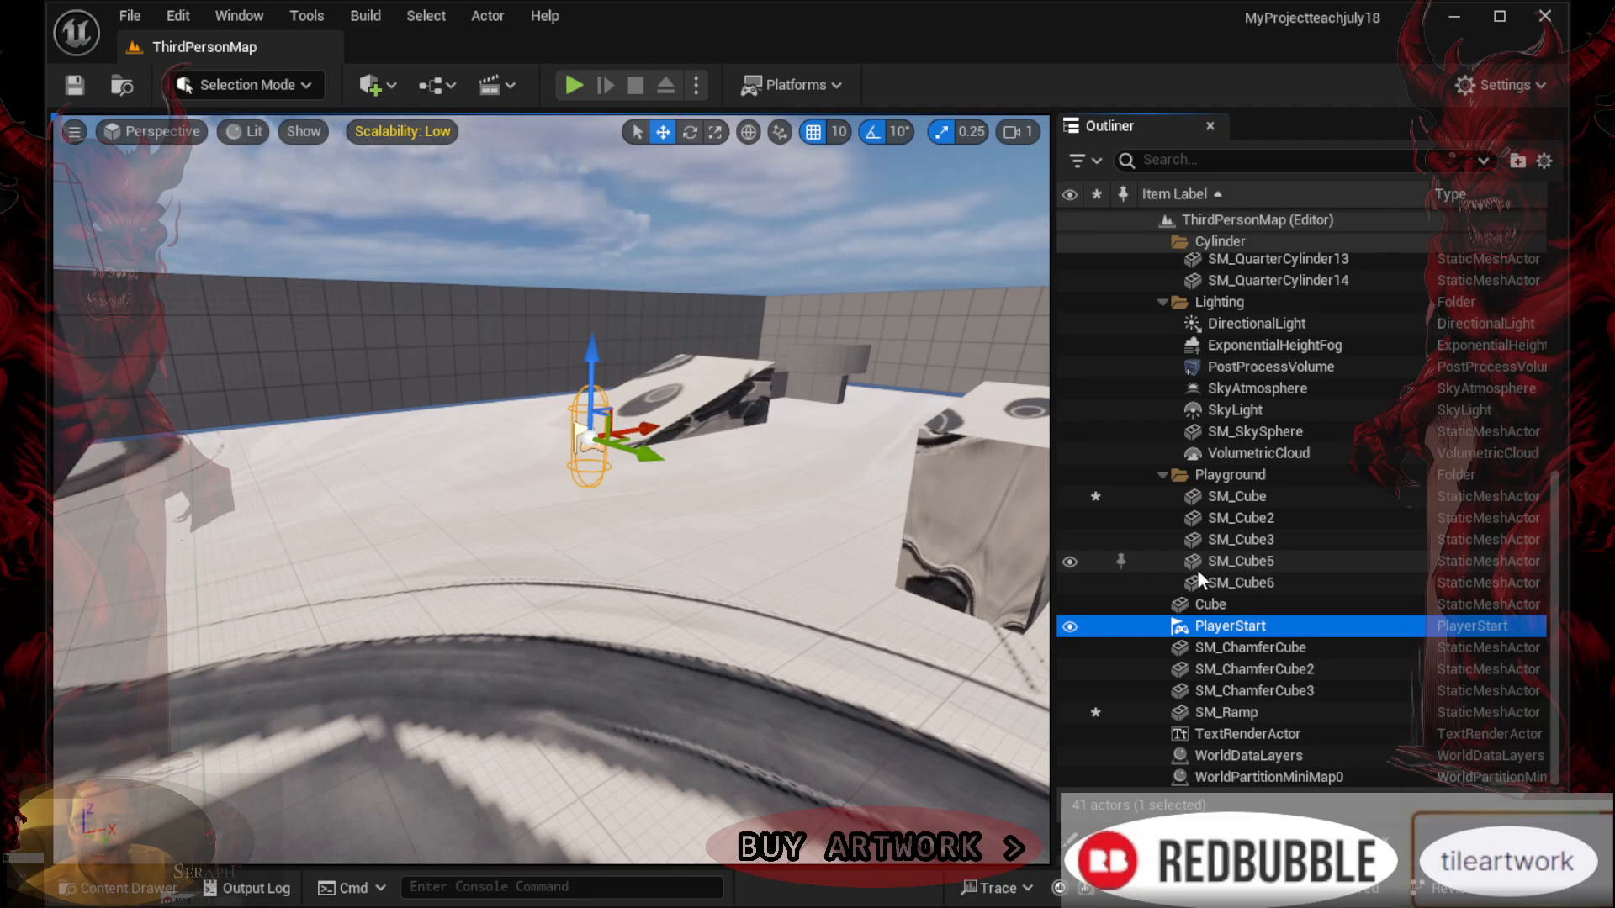
Raise the PlayerStart actor straight up from the floor to well above the tops of the walls
{"action": "left_click", "coordinate": [474, 437]}
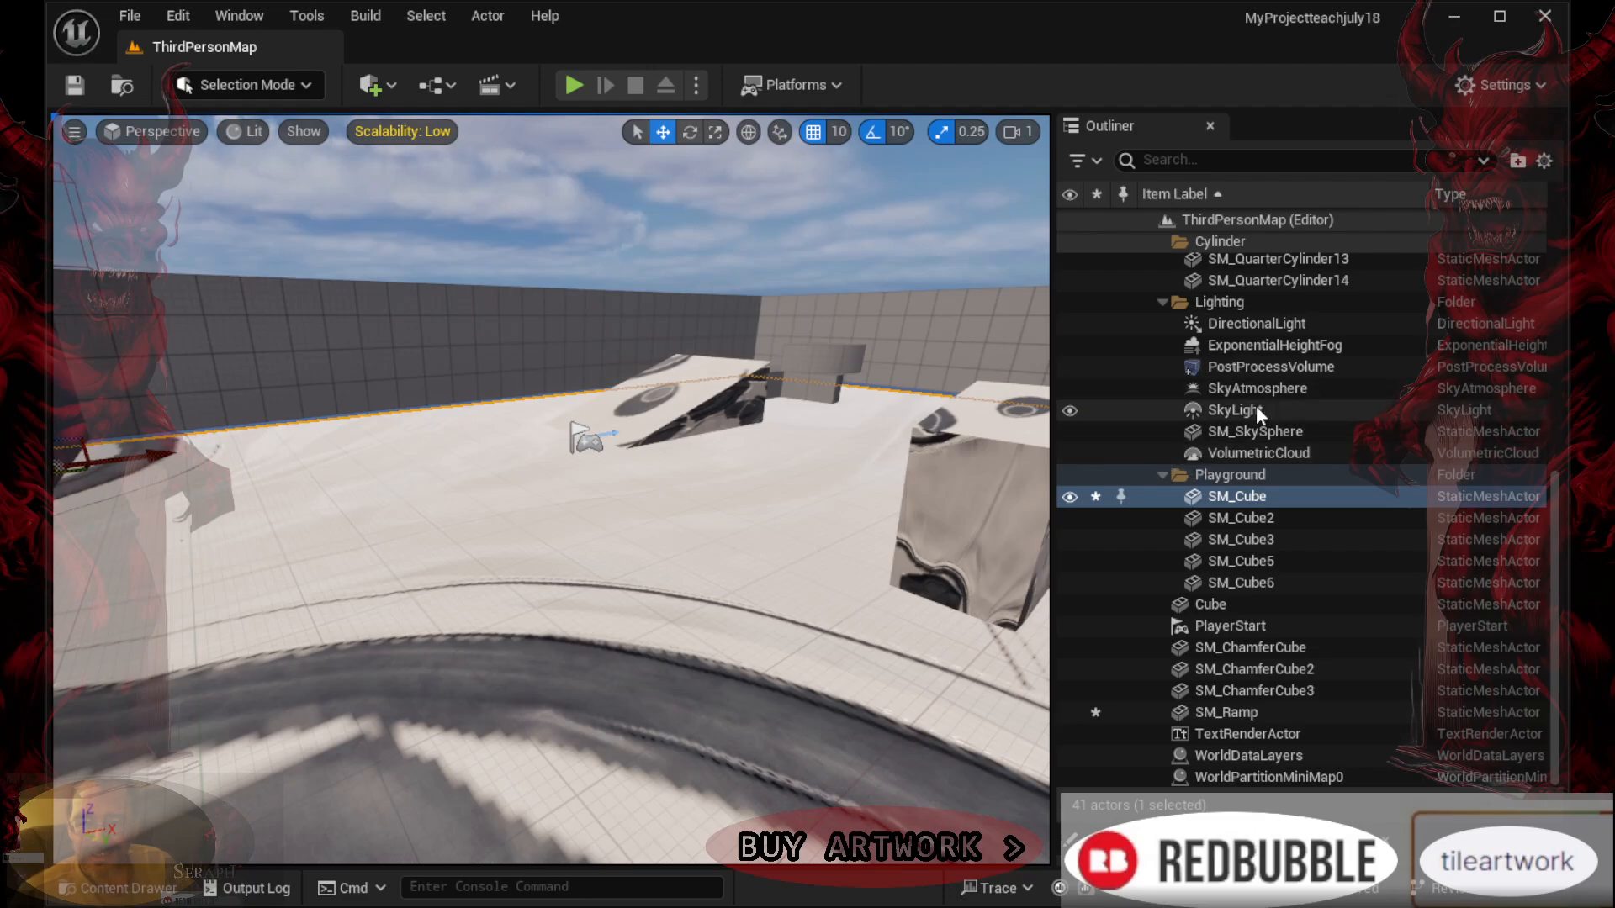
{"action": "scroll", "coordinate": [1279, 424], "scroll_direction": "up", "scroll_amount": 4}
{"action": "scroll", "coordinate": [1269, 432], "scroll_direction": "down", "scroll_amount": 3}
{"action": "left_click", "coordinate": [1213, 662]}
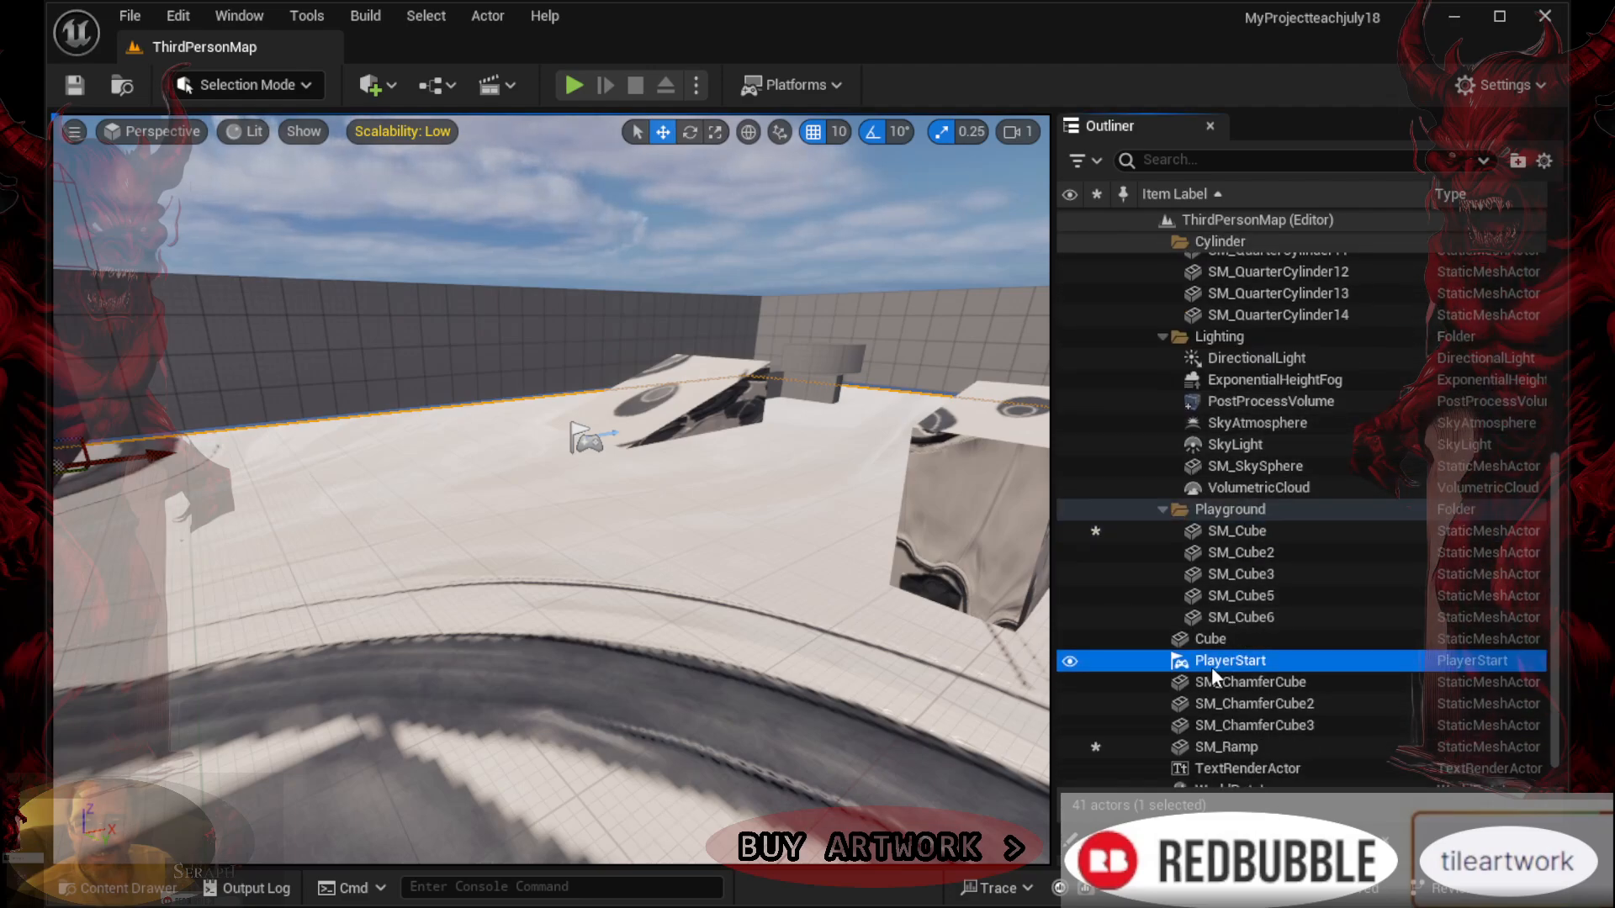
{"action": "left_click_drag", "start_coordinate": [597, 372], "coordinate": [594, 144]}
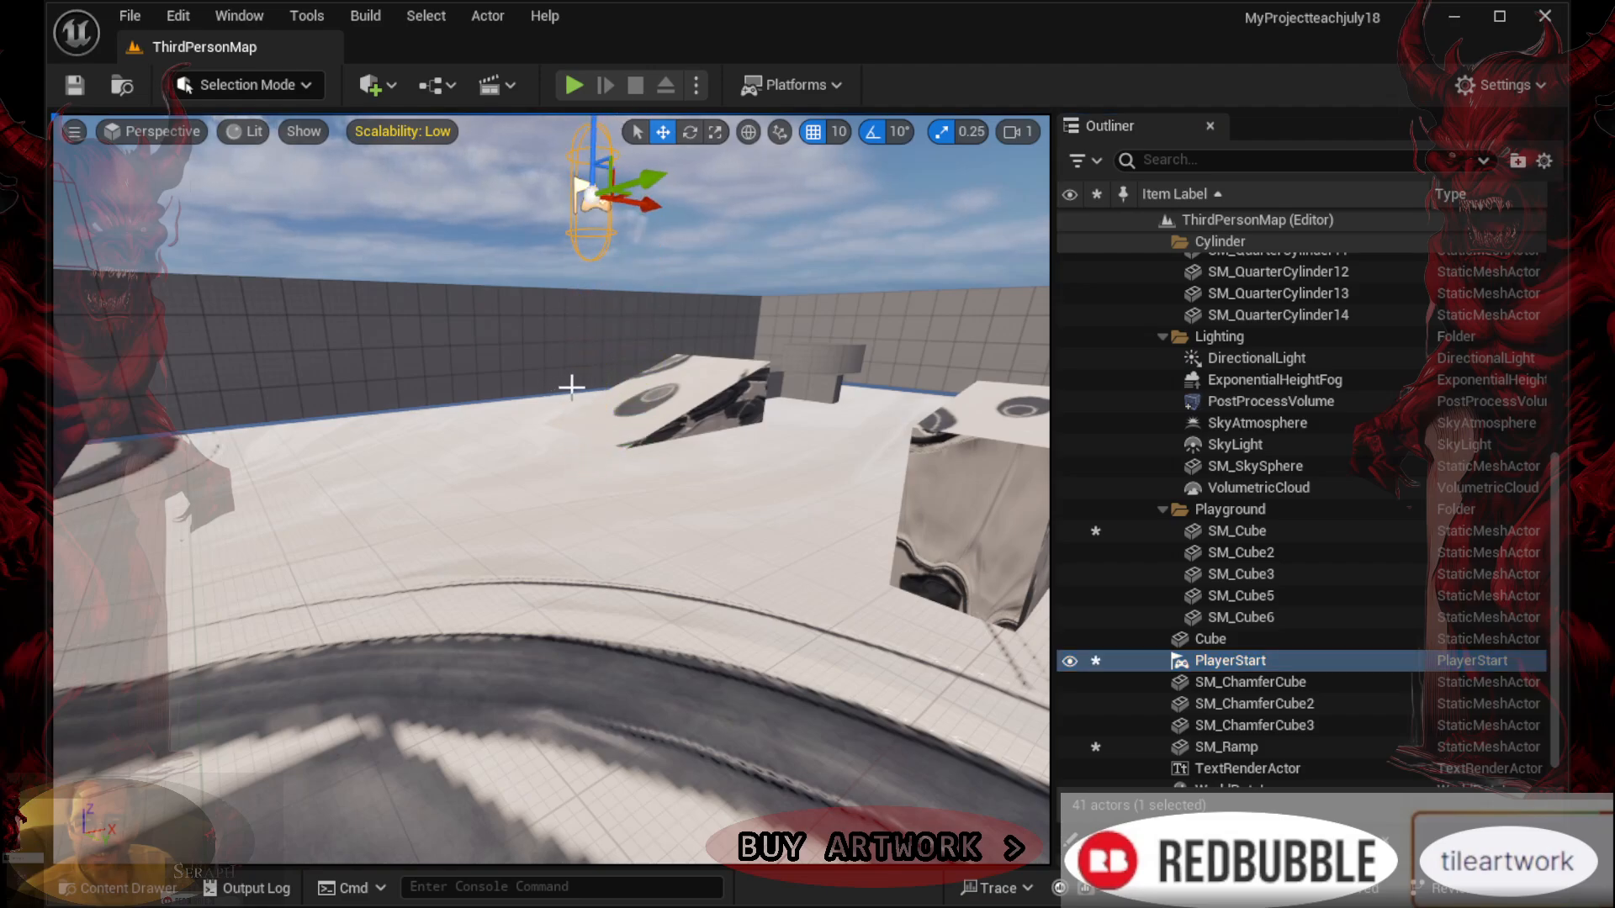
Save all project changes, and briefly play the level from the raised PlayerStart before ending the session
{"action": "left_click", "coordinate": [131, 16]}
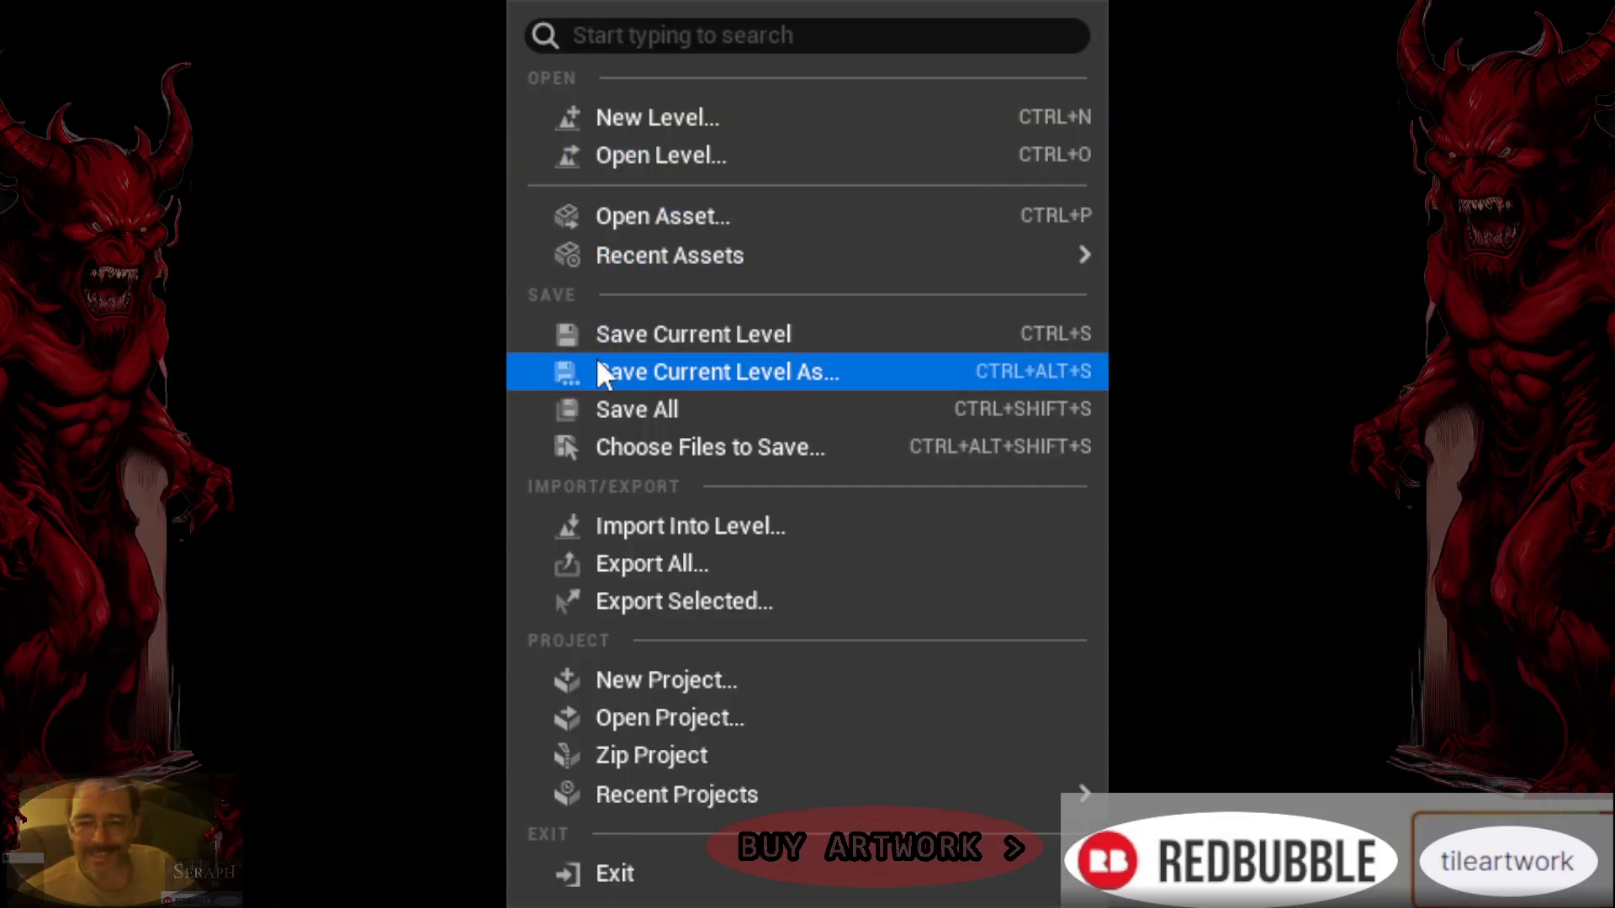
{"action": "left_click", "coordinate": [603, 409]}
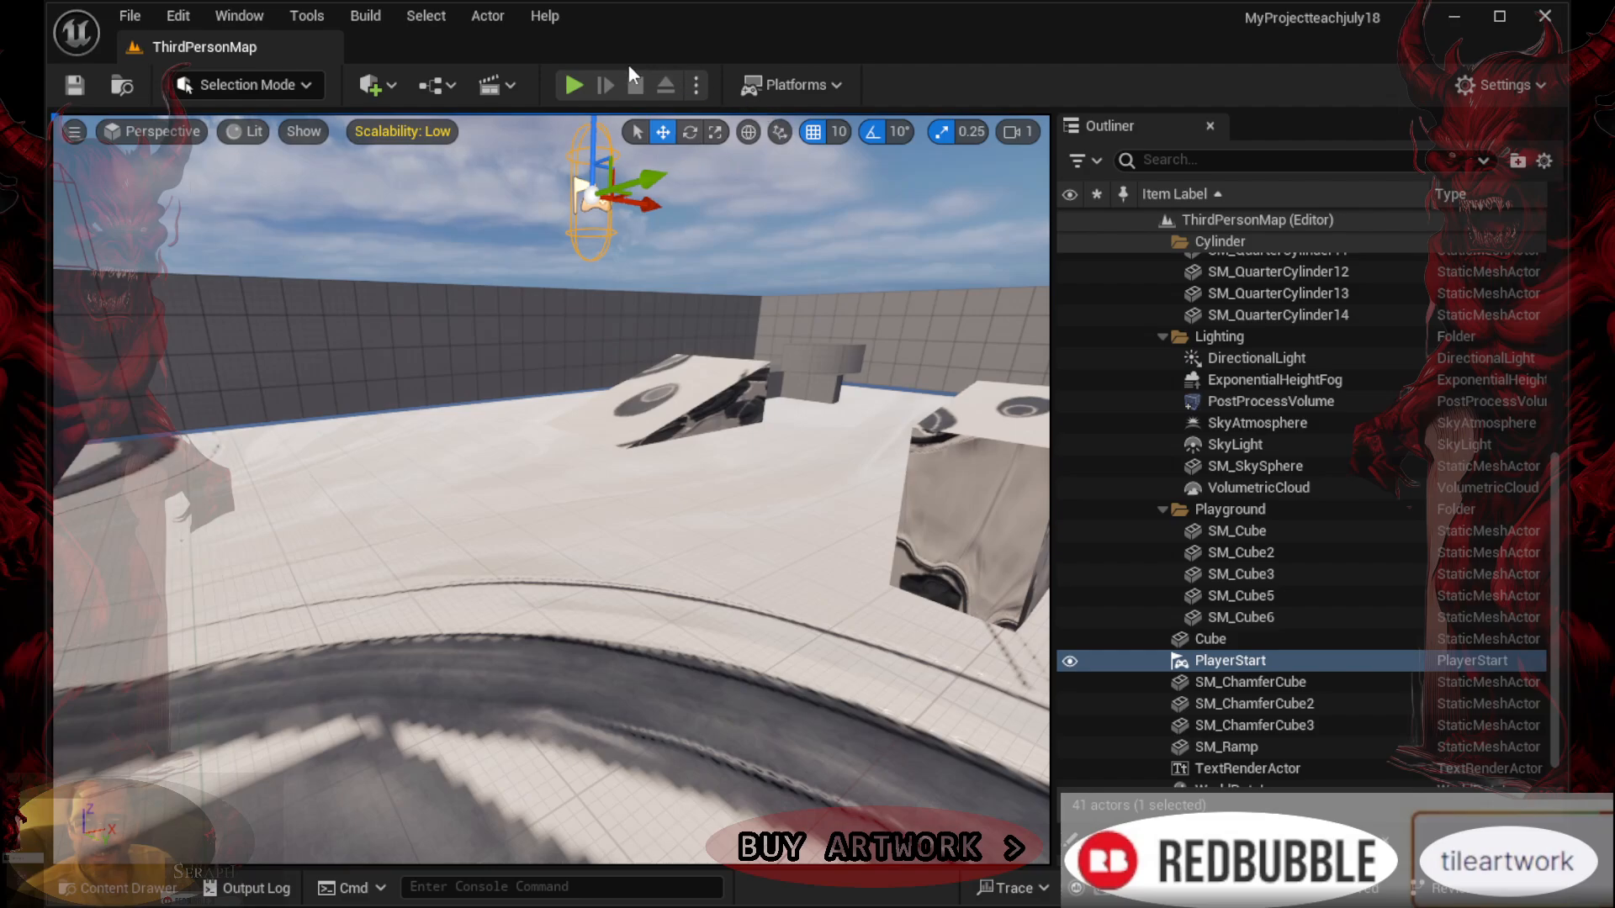
{"action": "left_click", "coordinate": [572, 84]}
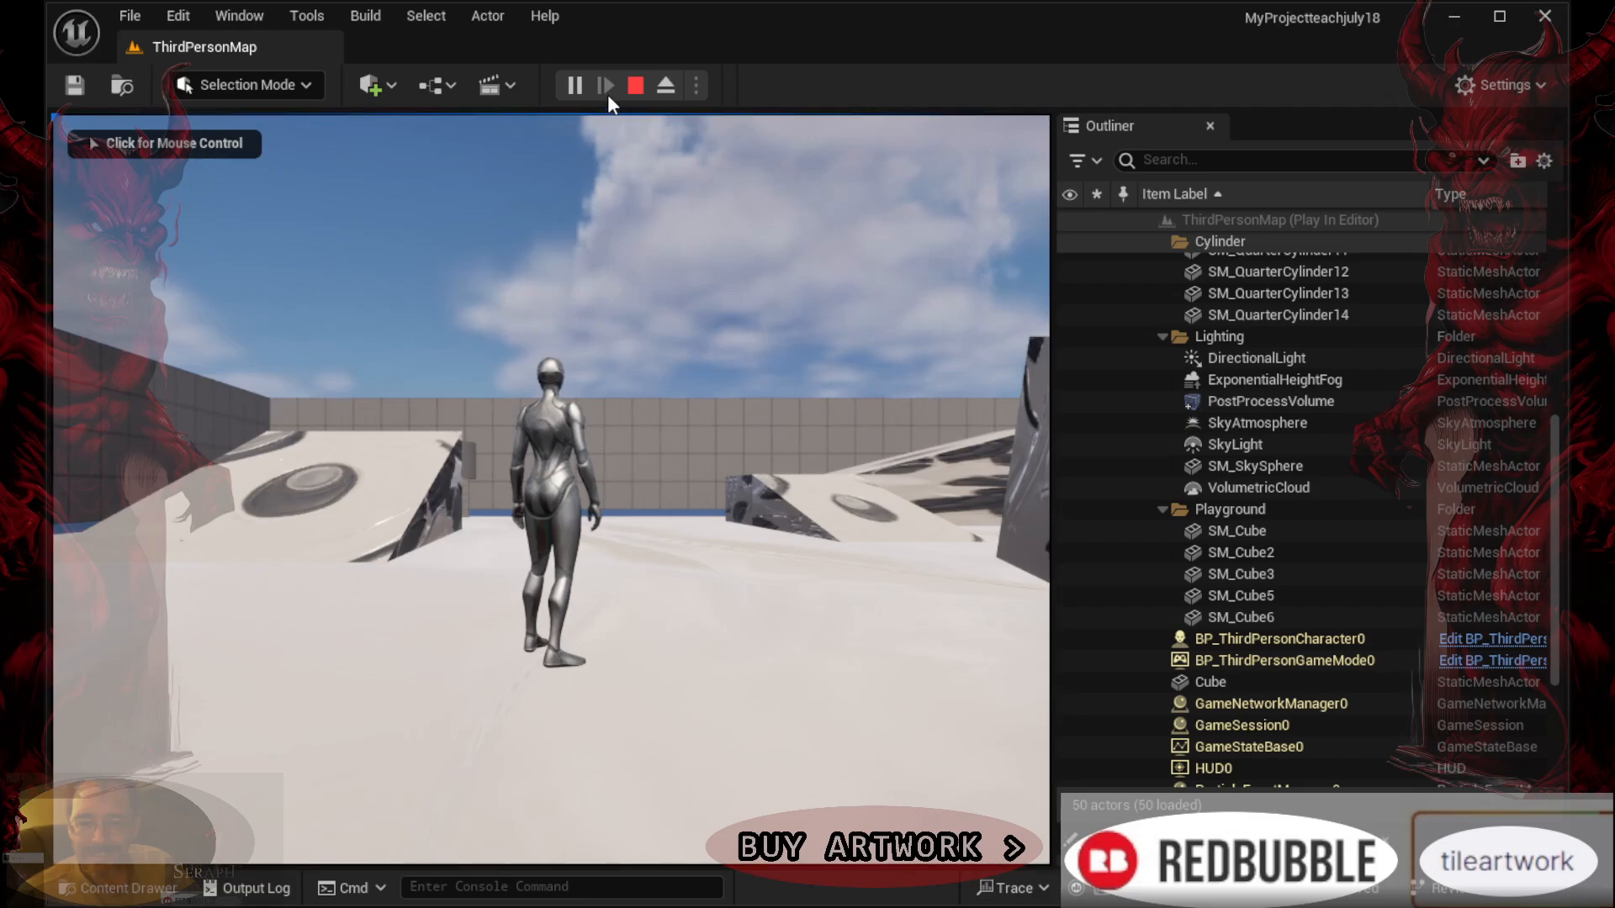
{"action": "left_click", "coordinate": [635, 85]}
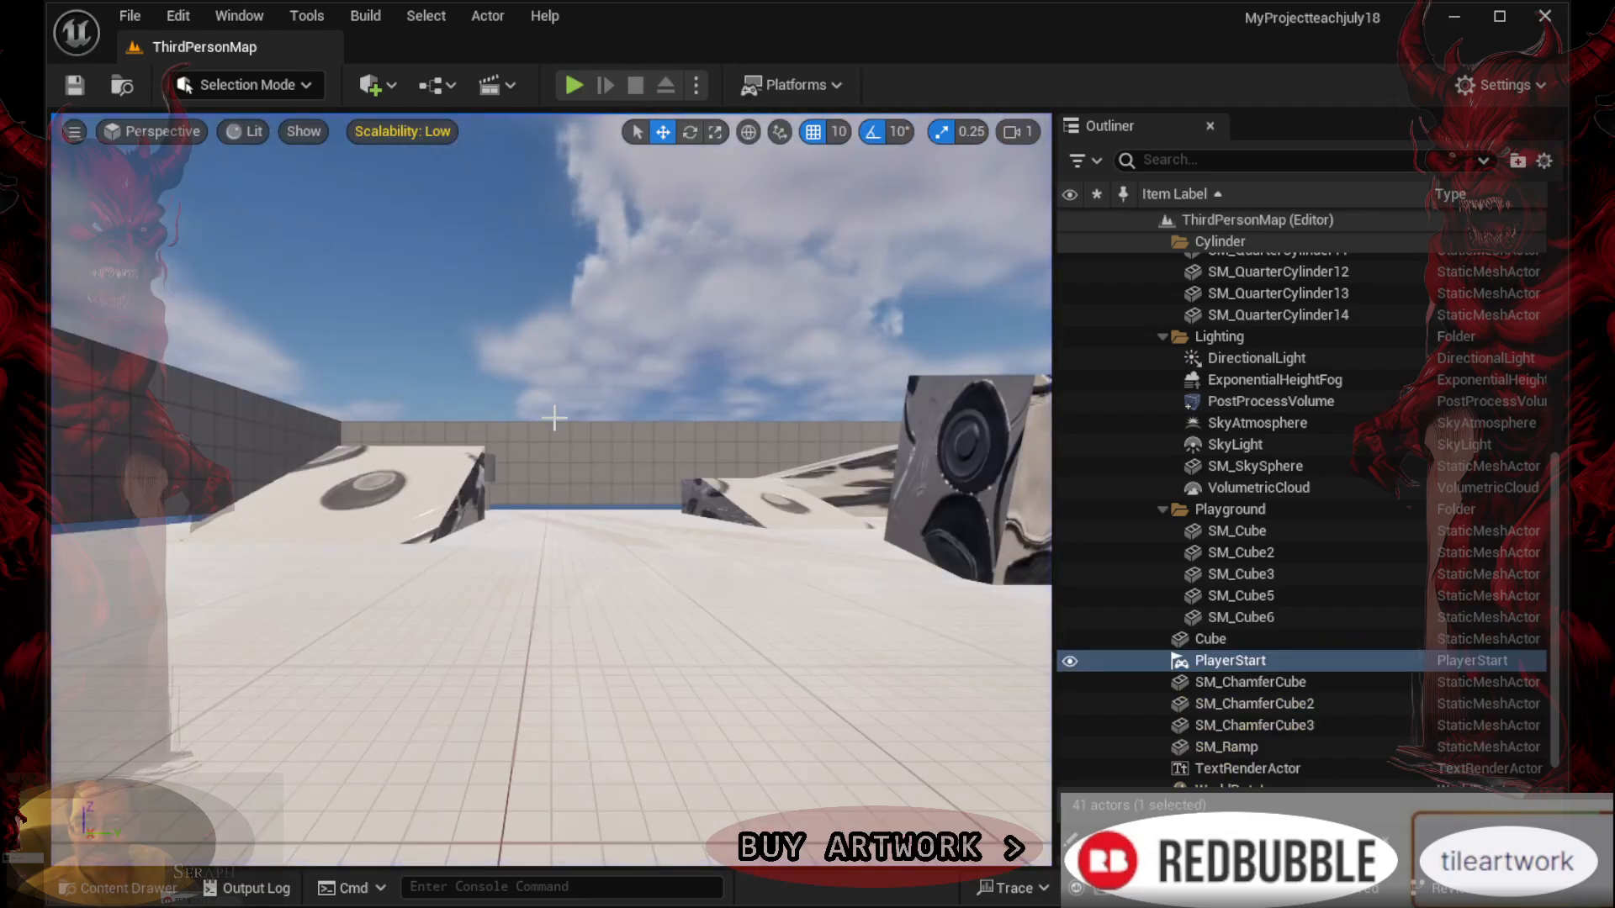
Examine the raised PlayerStart and the sky lighting actors above the level from several viewpoints
{"action": "key", "text": "f"}
{"action": "scroll", "coordinate": [560, 380], "scroll_direction": "up", "scroll_amount": 4}
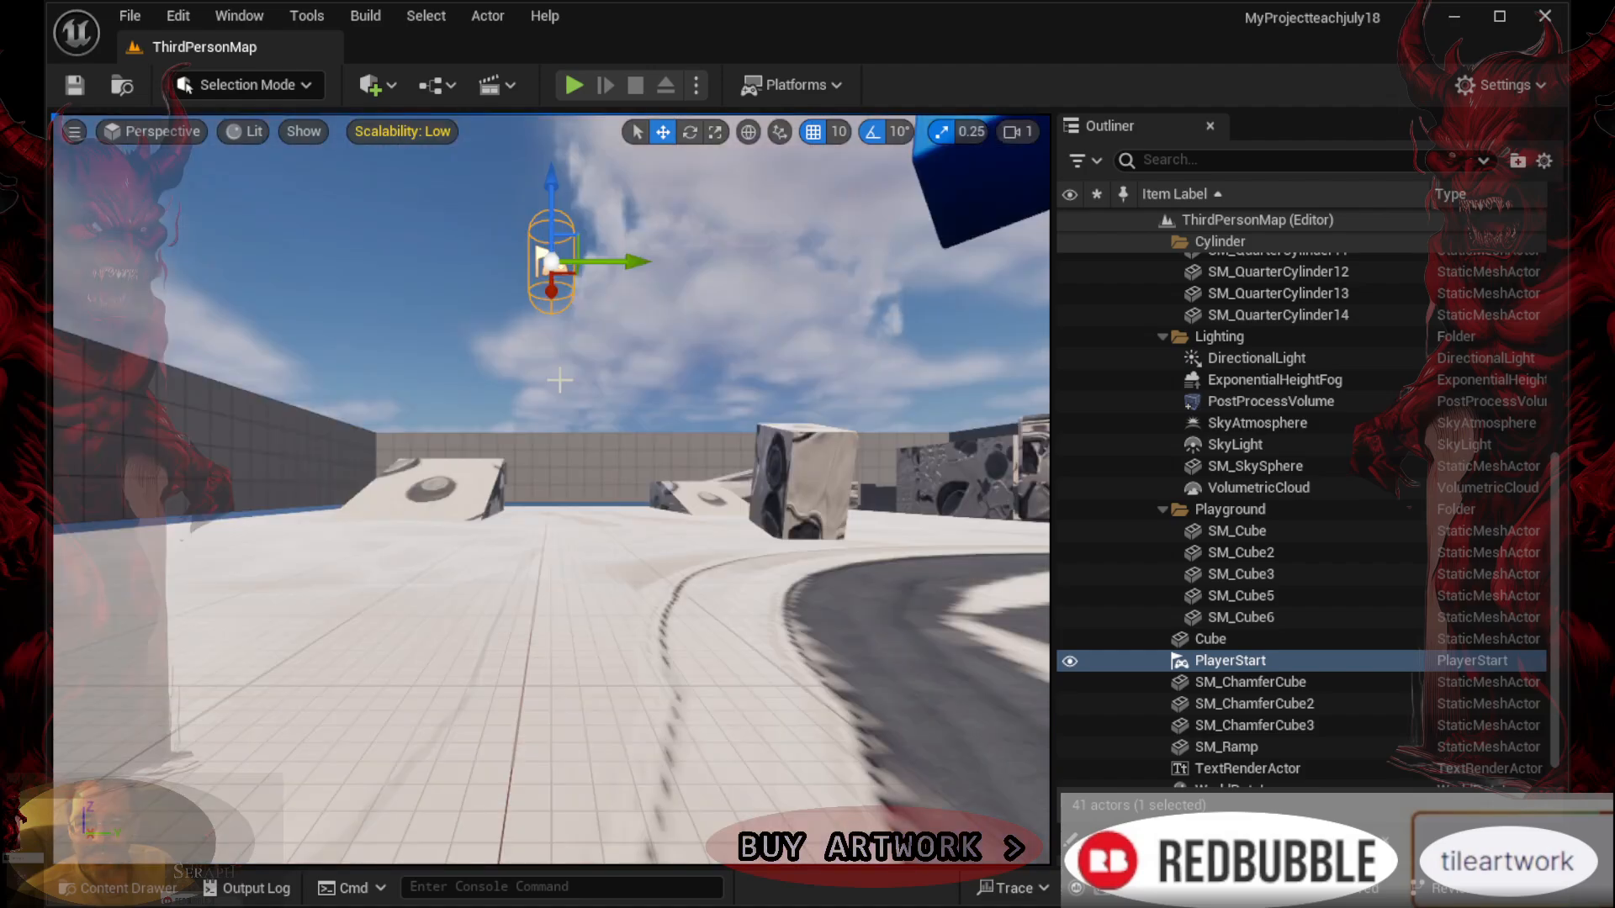
{"action": "right_click_drag", "start_coordinate": [545, 397], "coordinate": [506, 296]}
{"action": "scroll", "coordinate": [526, 394], "scroll_direction": "up", "scroll_amount": 5}
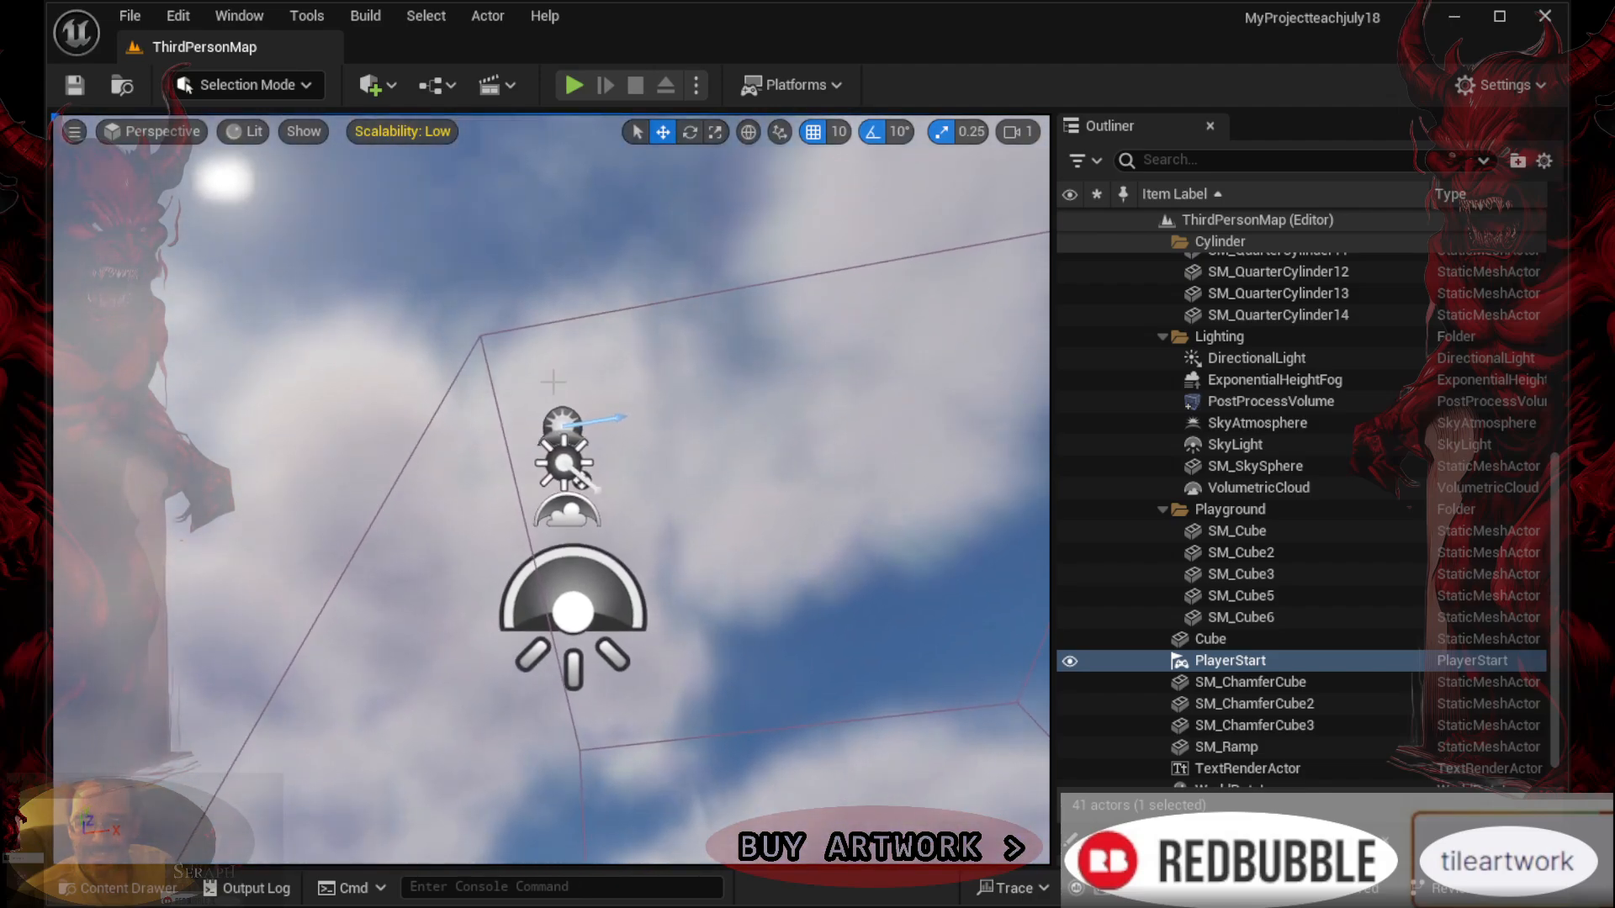
{"action": "key", "text": "f"}
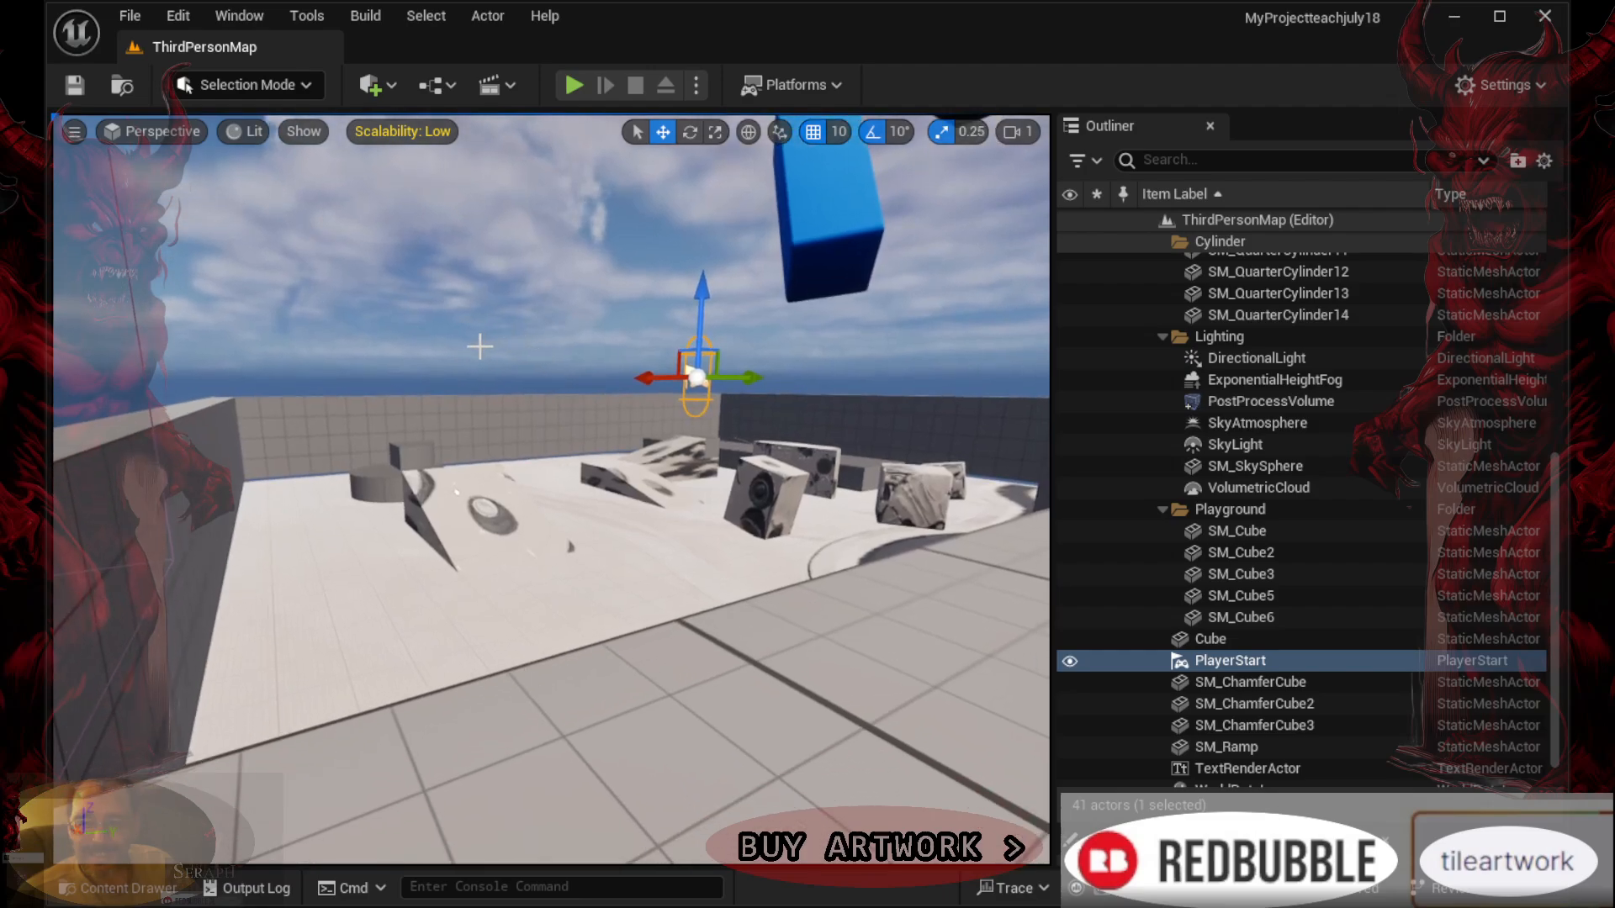
Select VolumetricCloud and the SM_Cube floor in the Outliner, and review the complete list of level actors
{"action": "left_click", "coordinate": [1221, 488]}
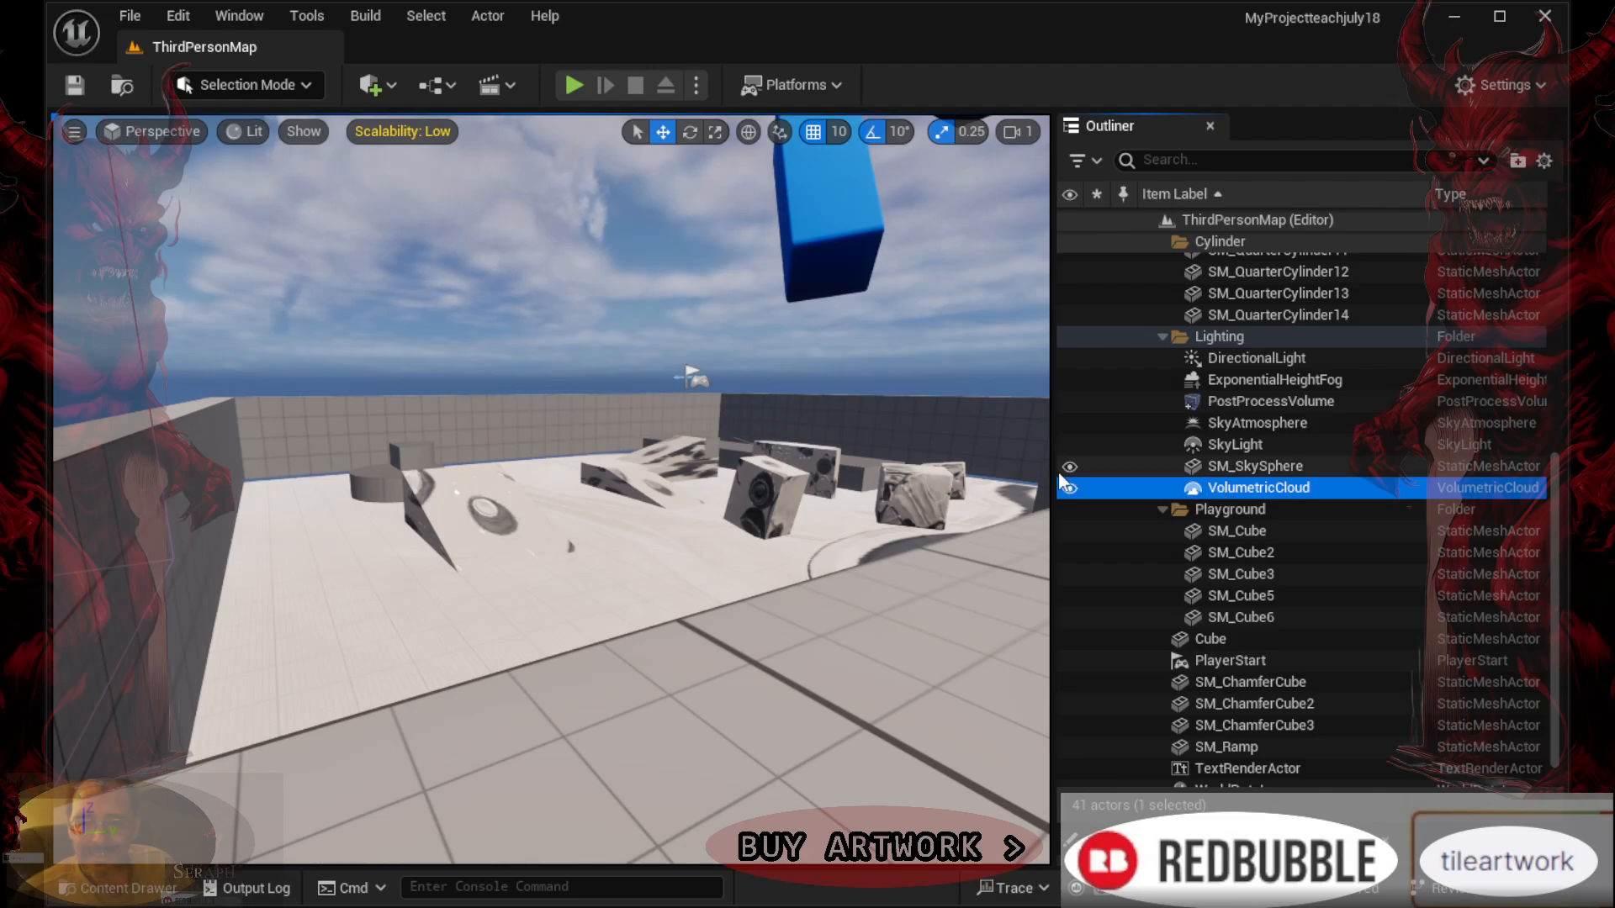
{"action": "left_click", "coordinate": [1195, 530]}
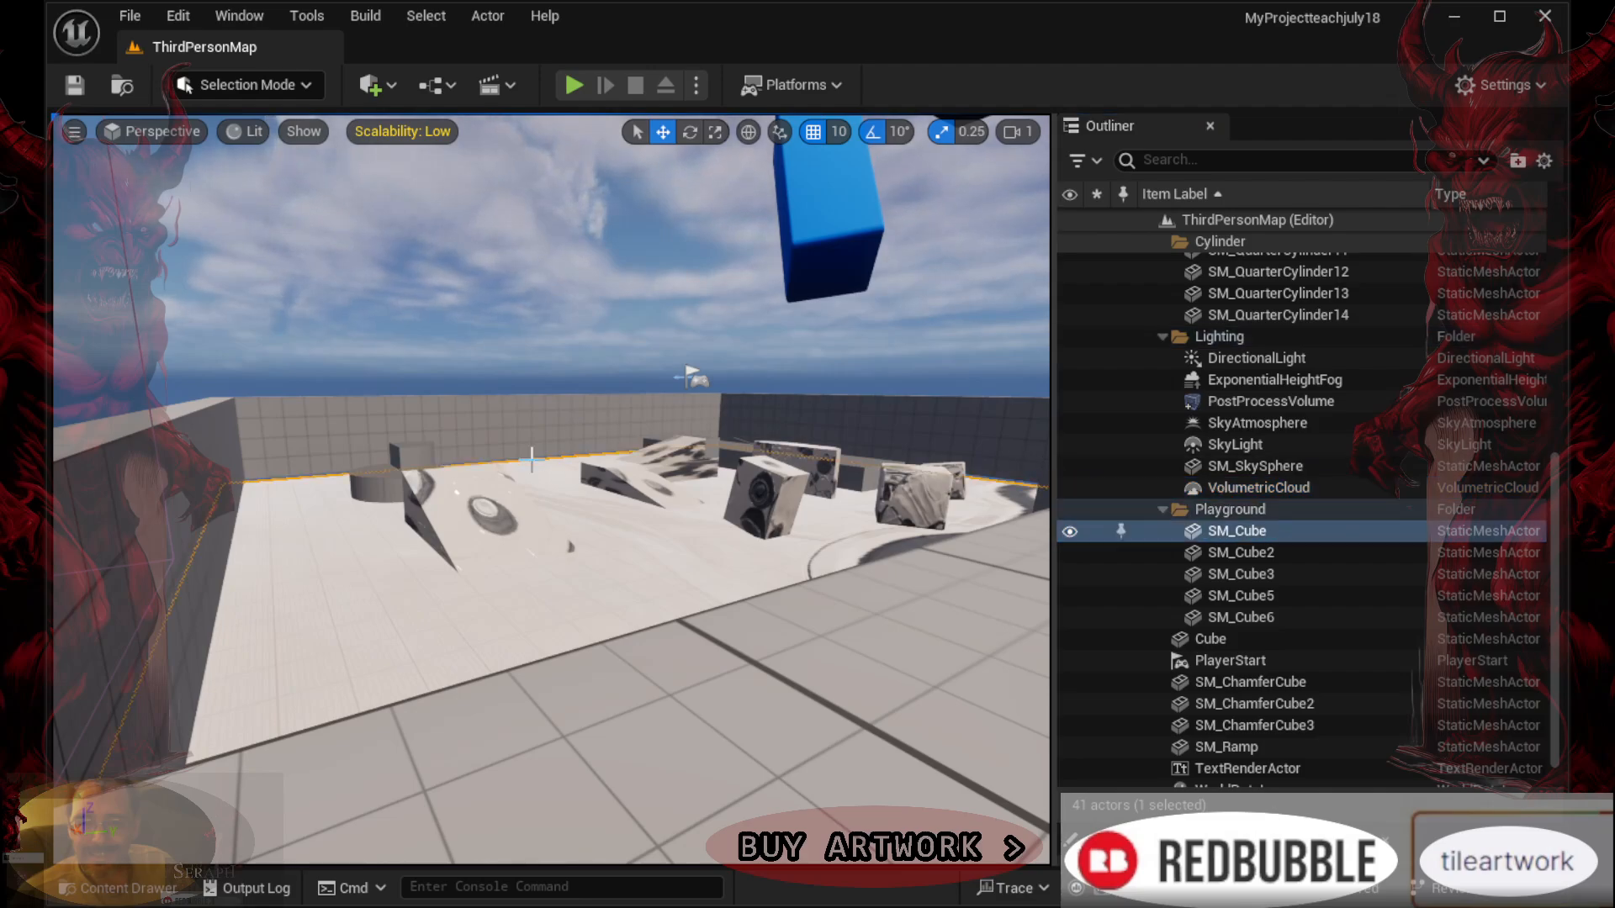
{"action": "scroll", "coordinate": [1178, 519], "scroll_direction": "down", "scroll_amount": 1}
{"action": "scroll", "coordinate": [1179, 522], "scroll_direction": "up", "scroll_amount": 10}
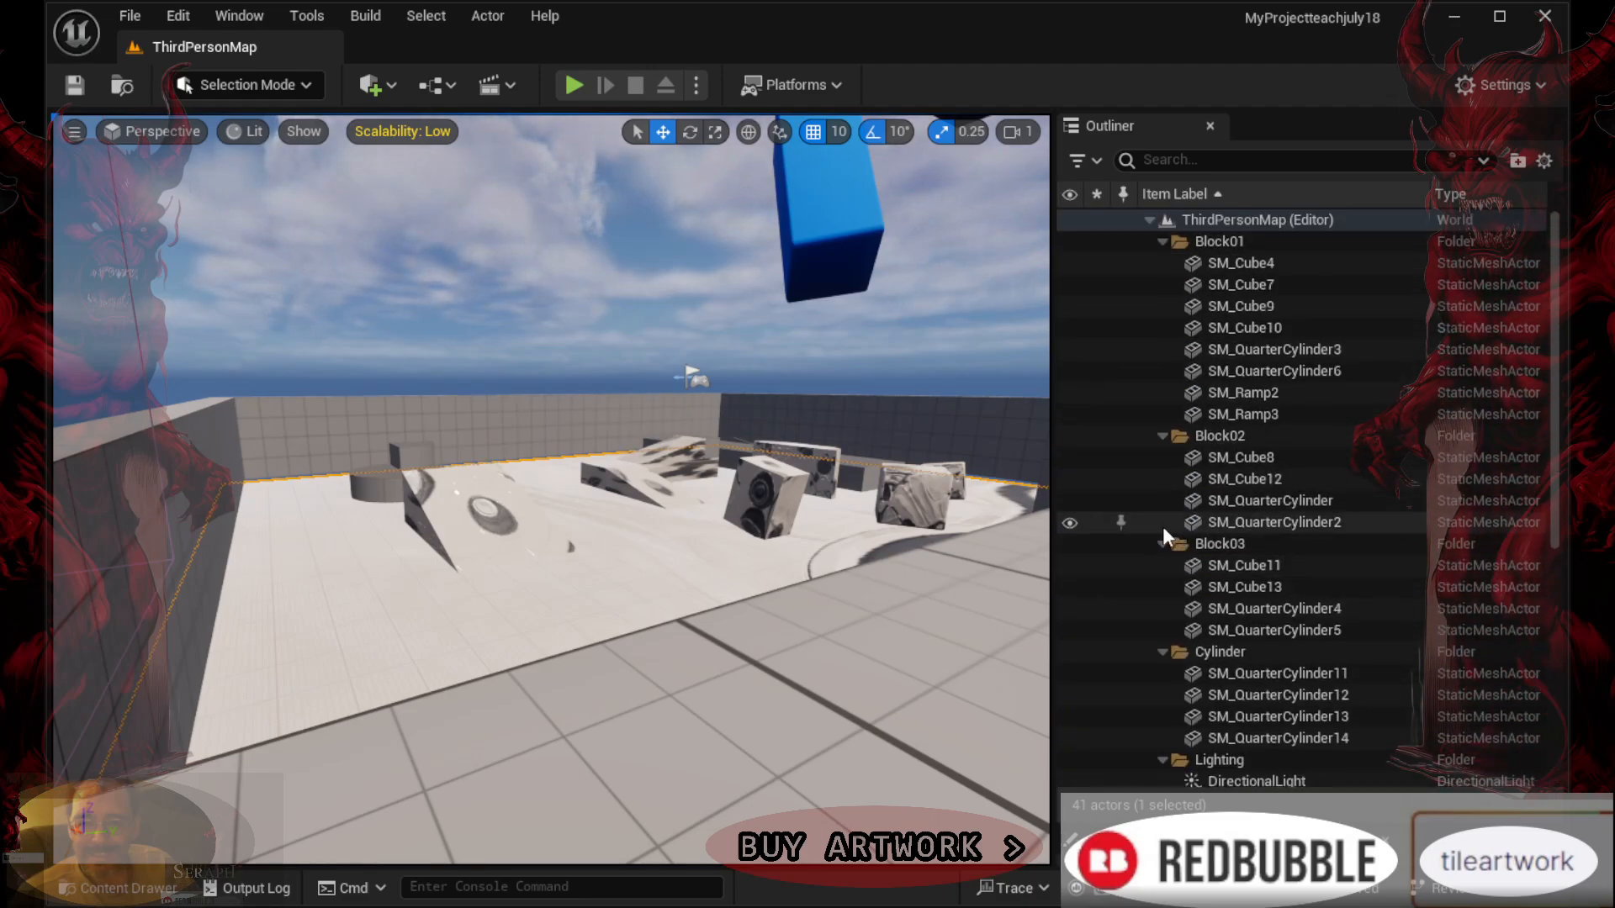
{"action": "scroll", "coordinate": [1156, 525], "scroll_direction": "down", "scroll_amount": 7}
{"action": "scroll", "coordinate": [1131, 521], "scroll_direction": "down", "scroll_amount": 6}
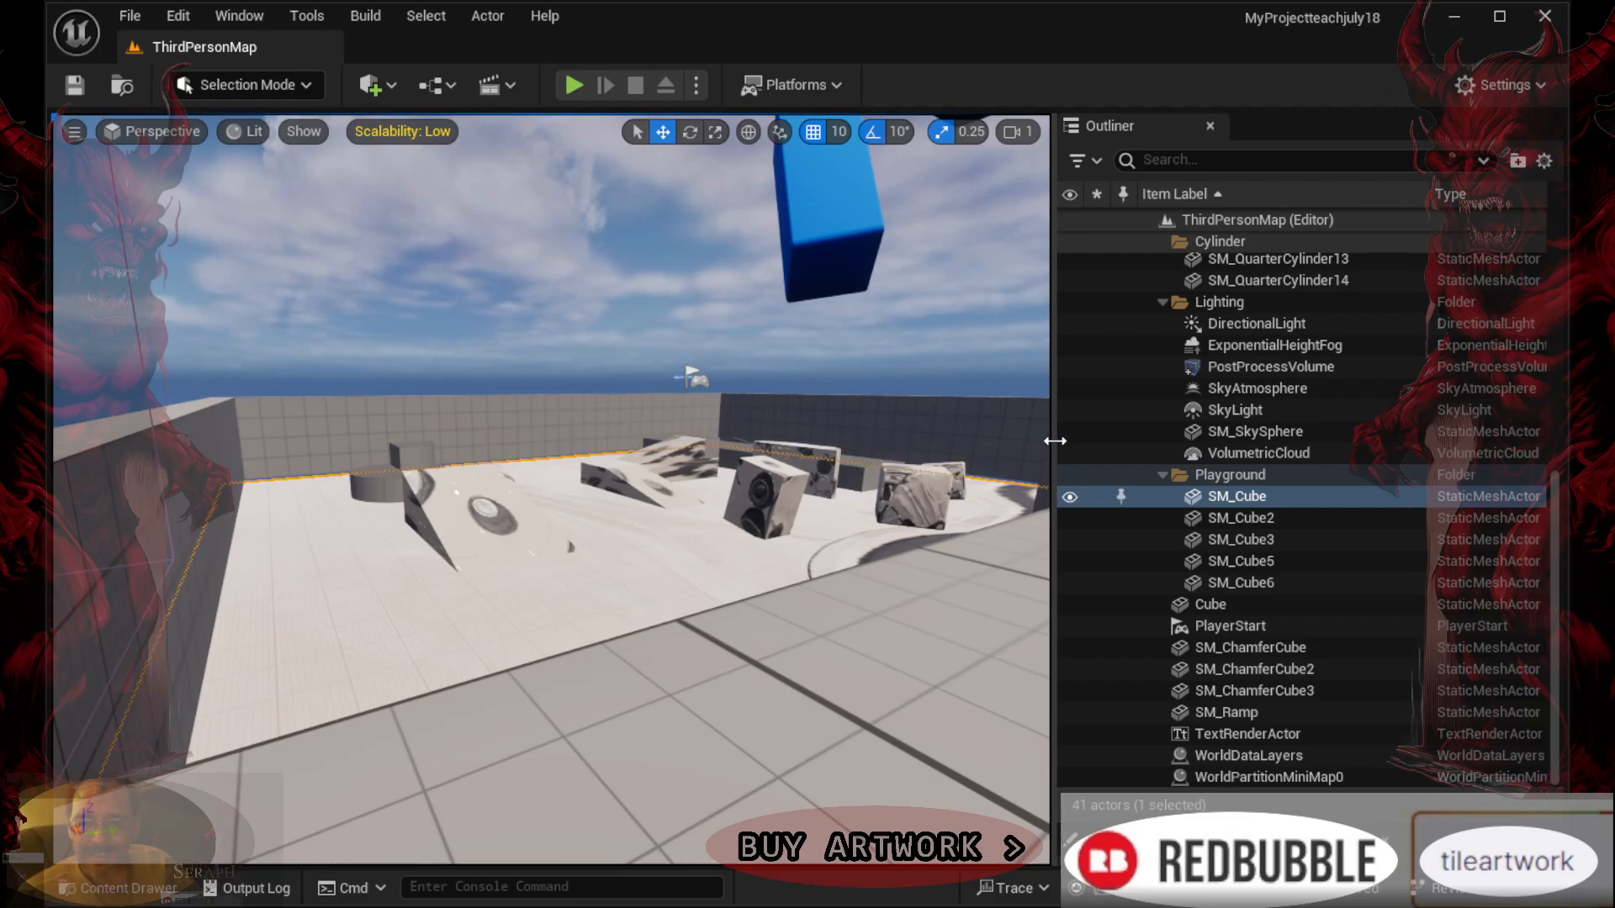
View the SM_Cube context options, and select SM_Ramp3 and the floor in the viewport to find their Outliner entries
{"action": "right_click", "coordinate": [1173, 494]}
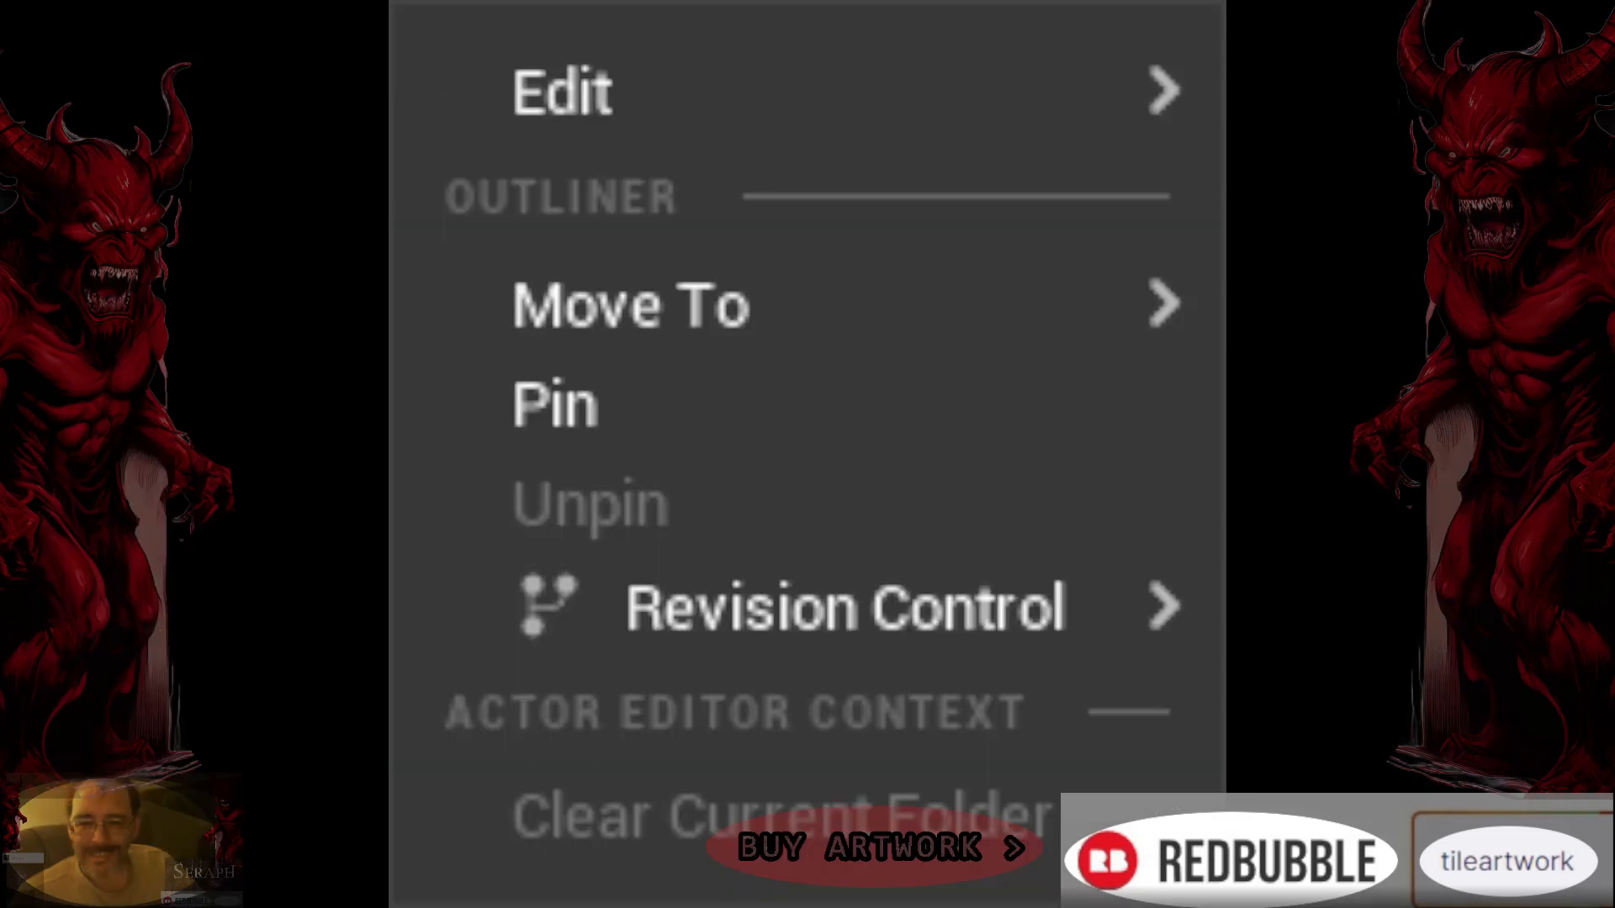
{"action": "left_click", "coordinate": [675, 441]}
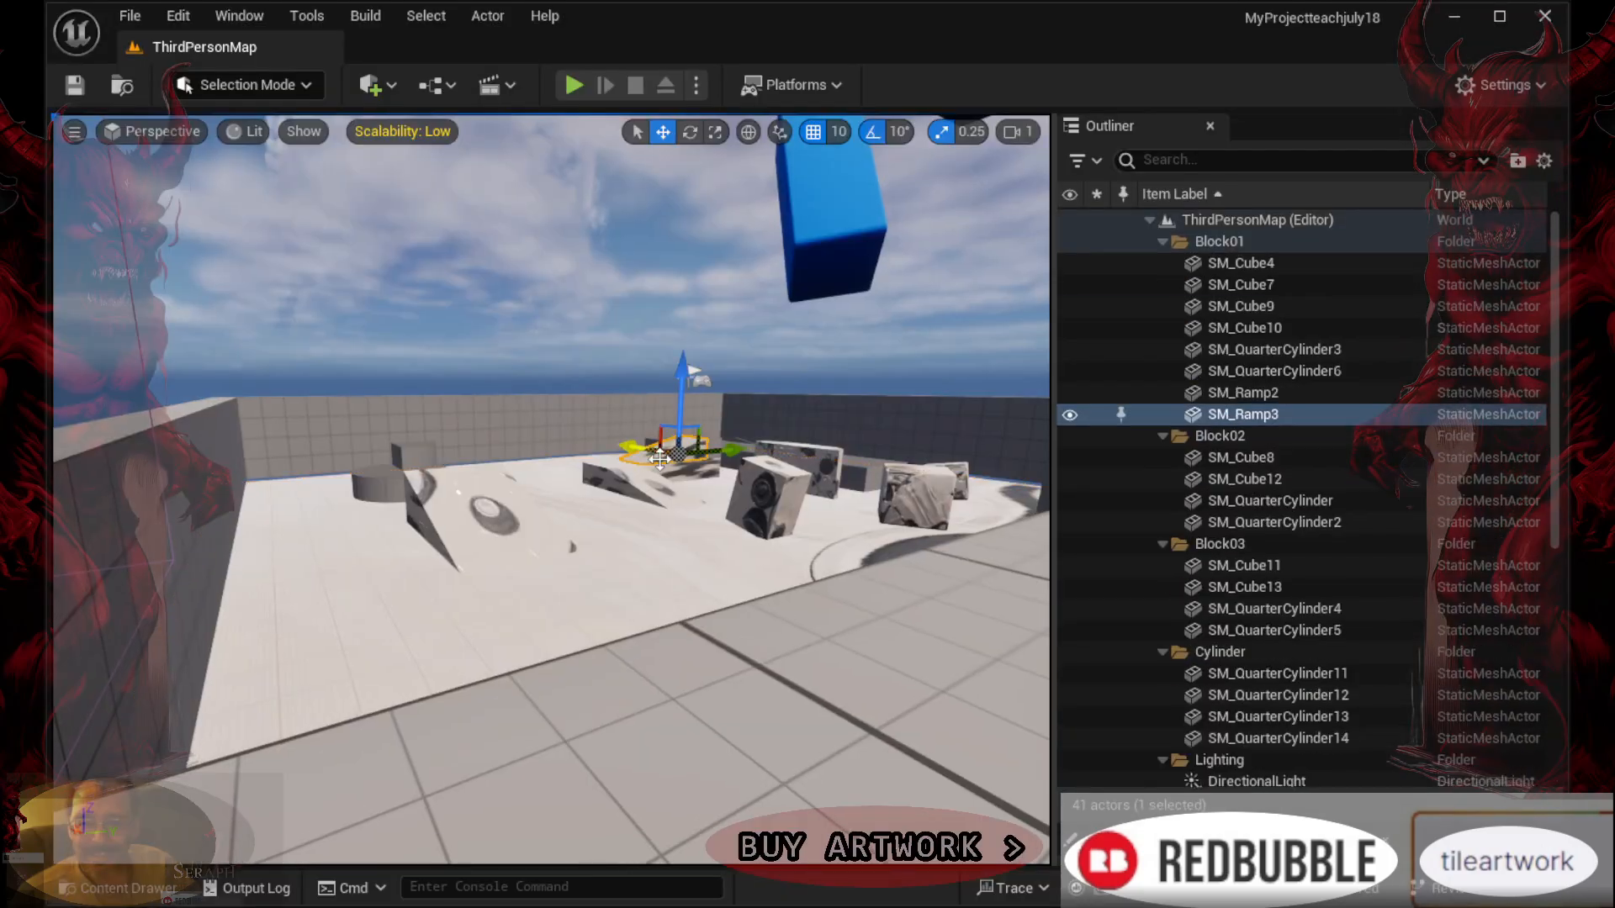
{"action": "left_click", "coordinate": [605, 541]}
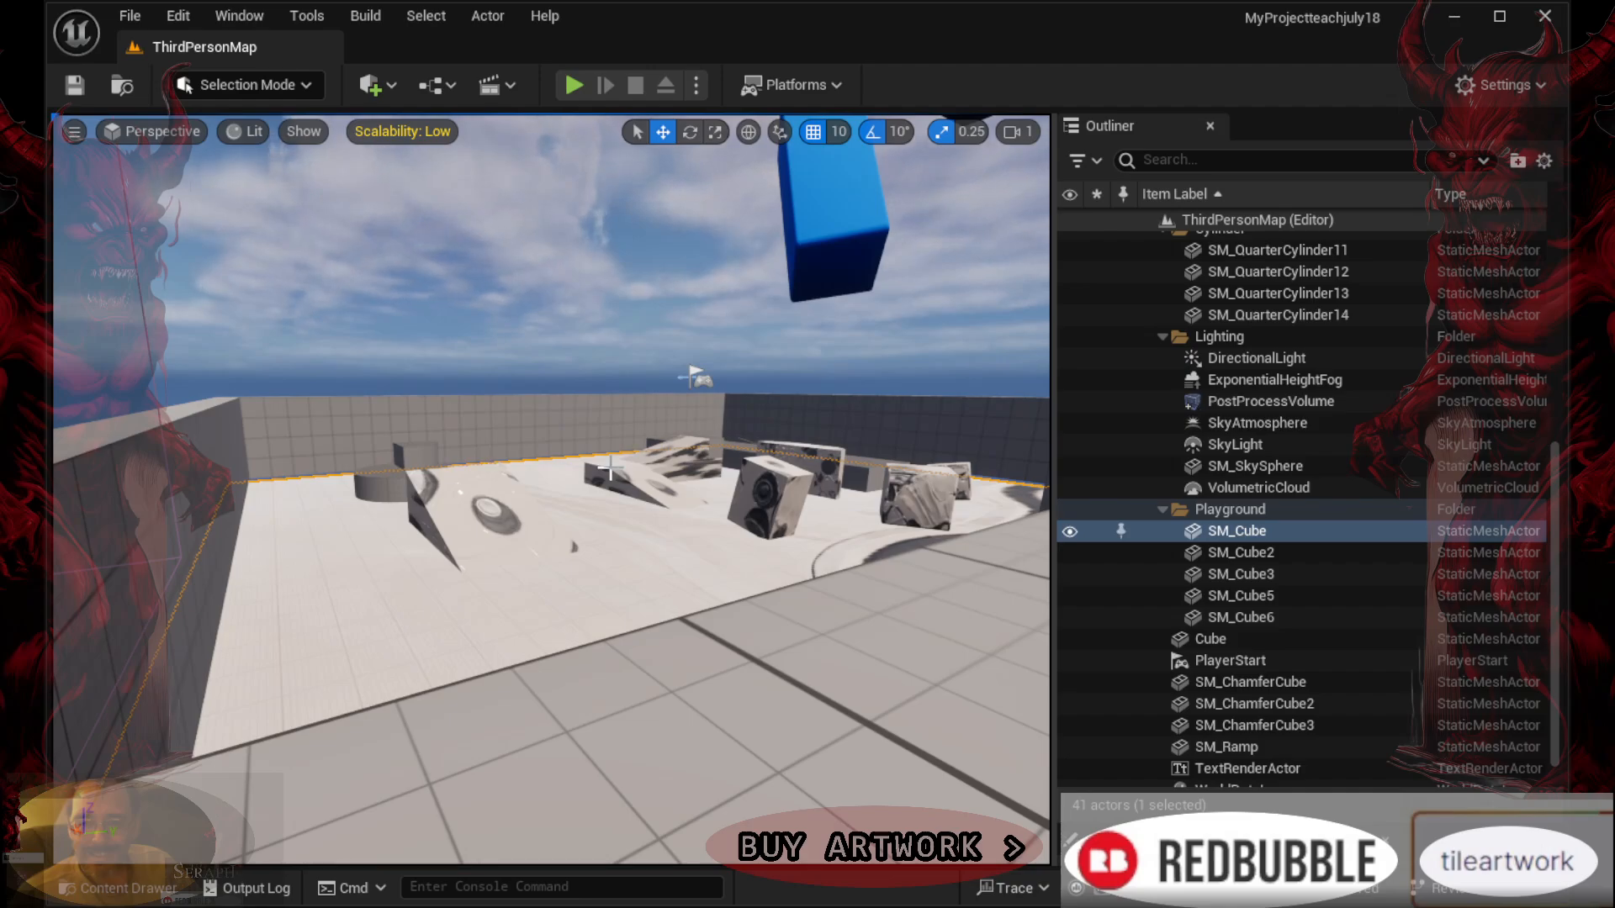
{"action": "scroll", "coordinate": [1223, 510], "scroll_direction": "down", "scroll_amount": 1}
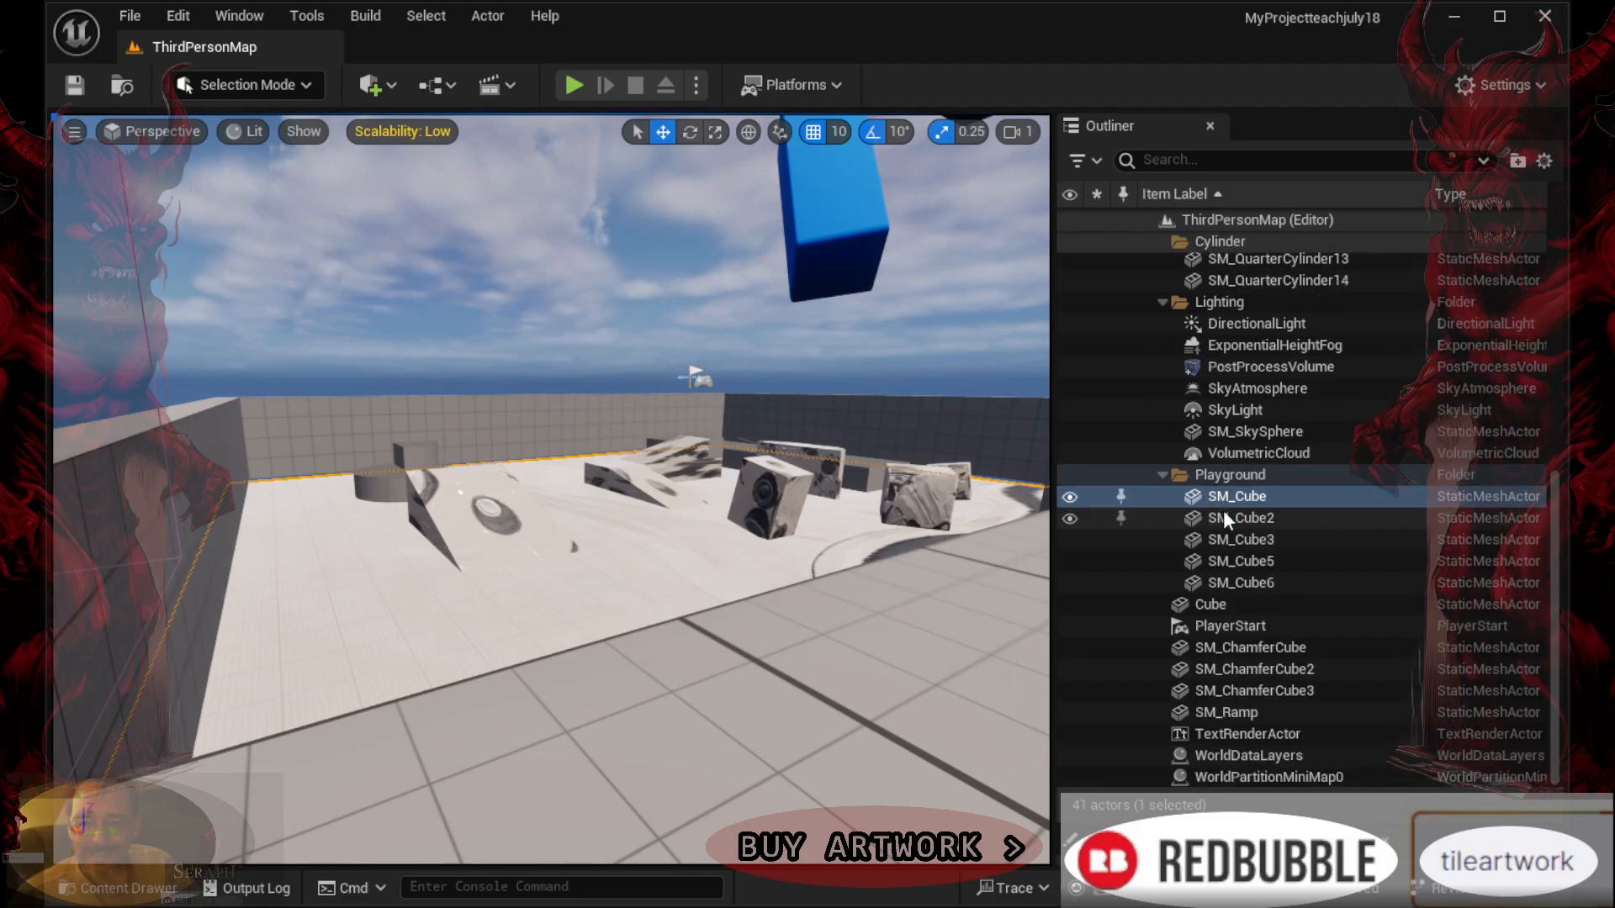
Select the PlayerStart, the SM_Cube2 wall, the SM_Ramp2 ramp and the floor in turn to match each with its Outliner entry
{"action": "left_click", "coordinate": [1203, 626]}
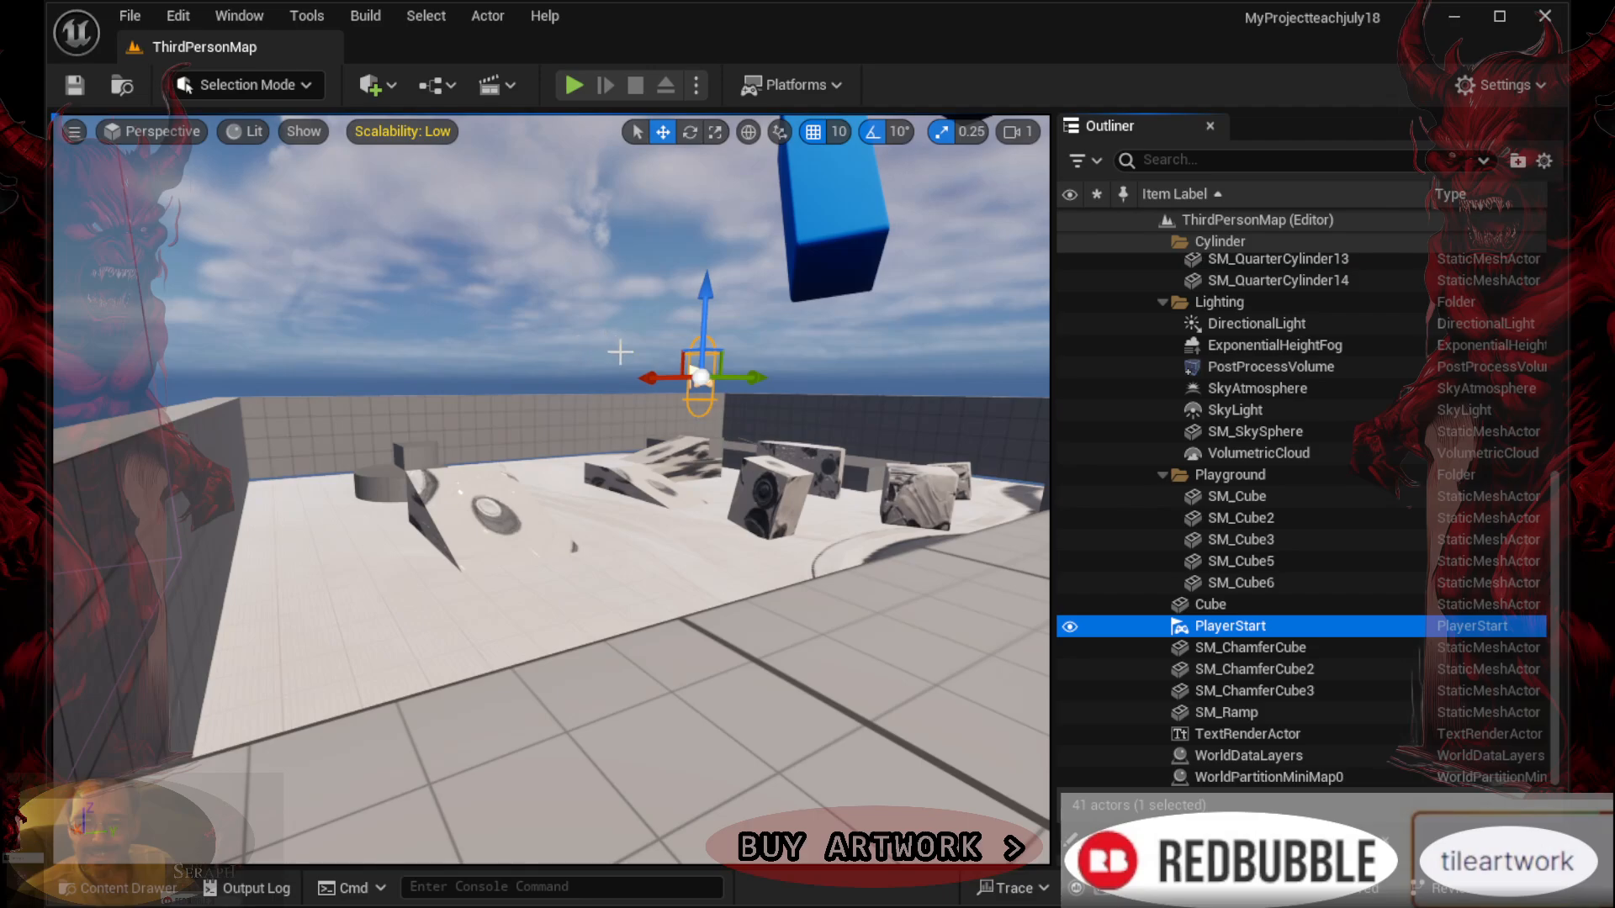
{"action": "scroll", "coordinate": [605, 345], "scroll_direction": "down", "scroll_amount": 5}
{"action": "scroll", "coordinate": [588, 352], "scroll_direction": "up", "scroll_amount": 6}
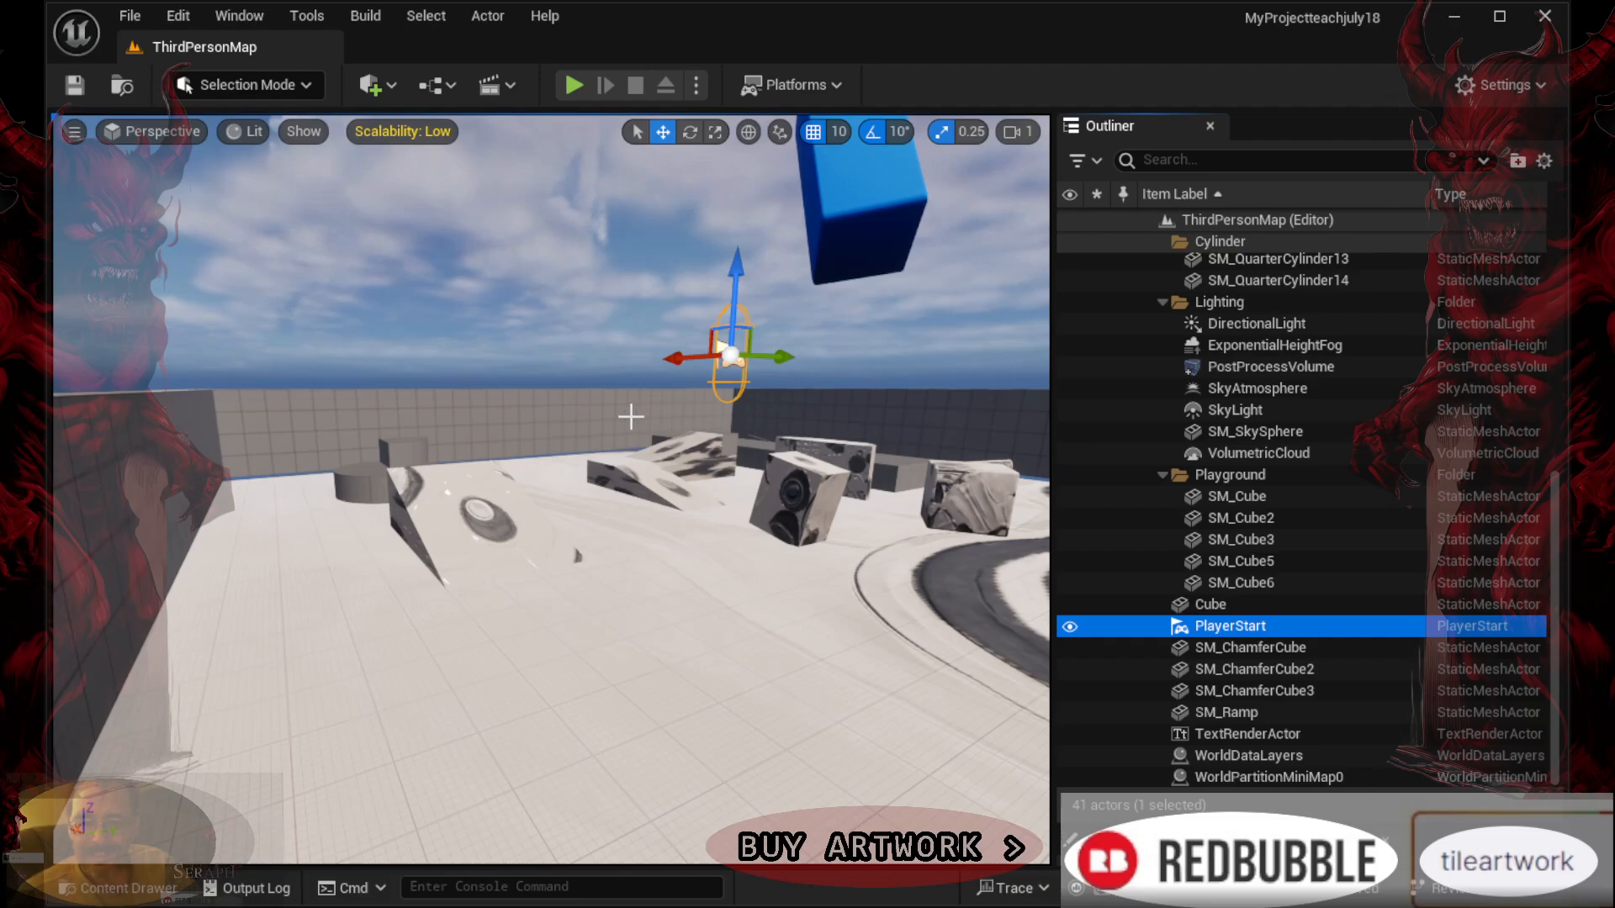
{"action": "left_click", "coordinate": [1242, 518]}
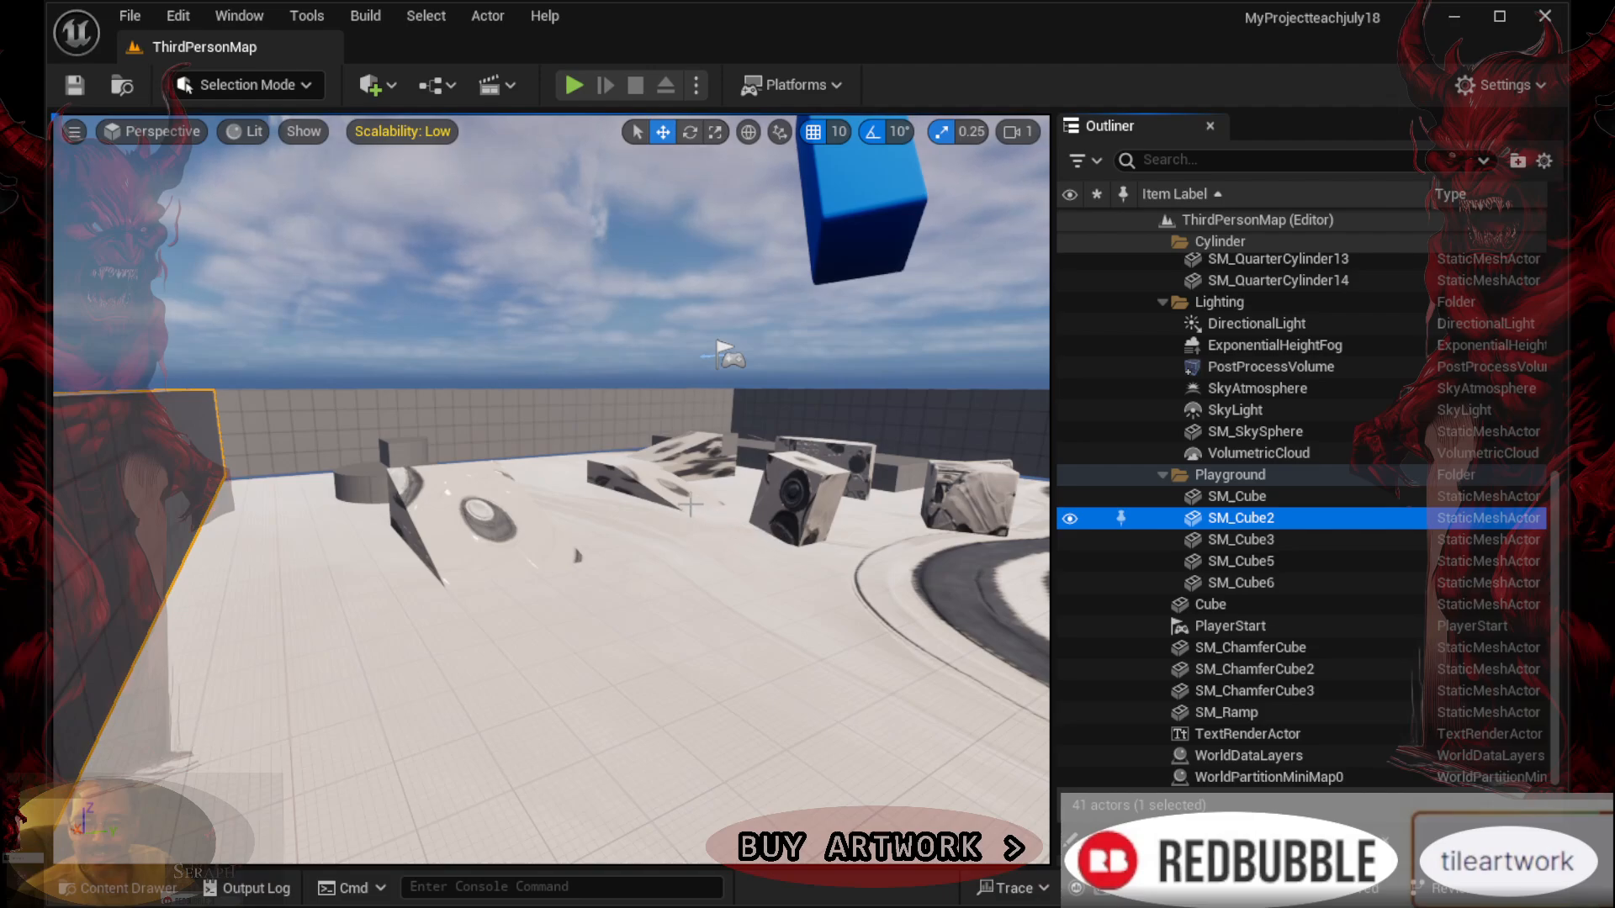
{"action": "left_click", "coordinate": [705, 479]}
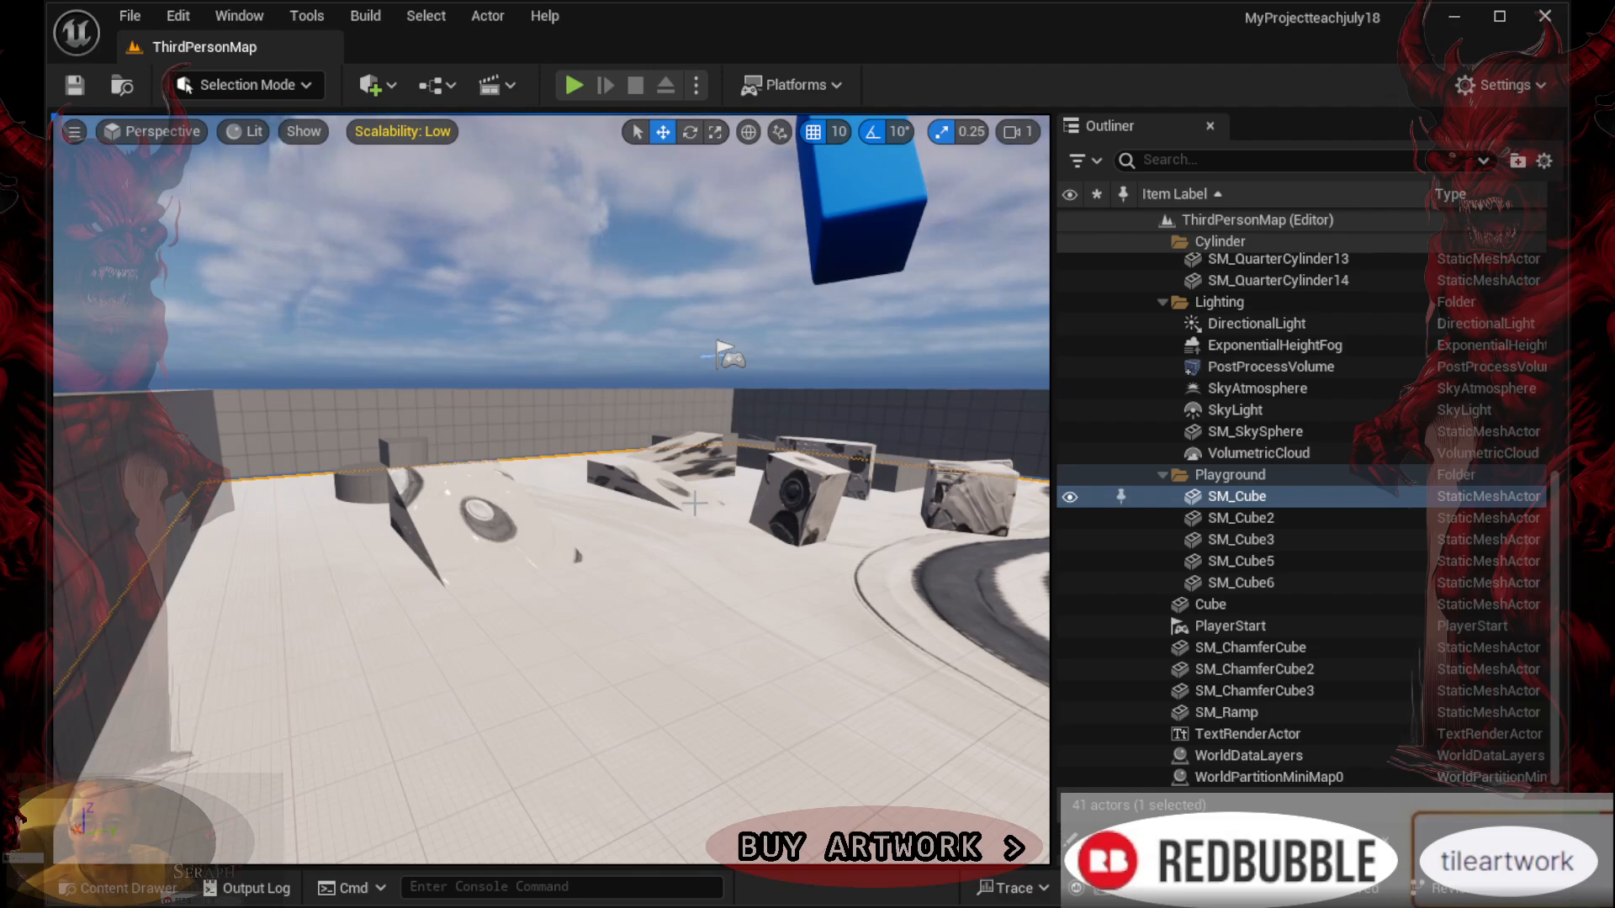
{"action": "left_click", "coordinate": [659, 483]}
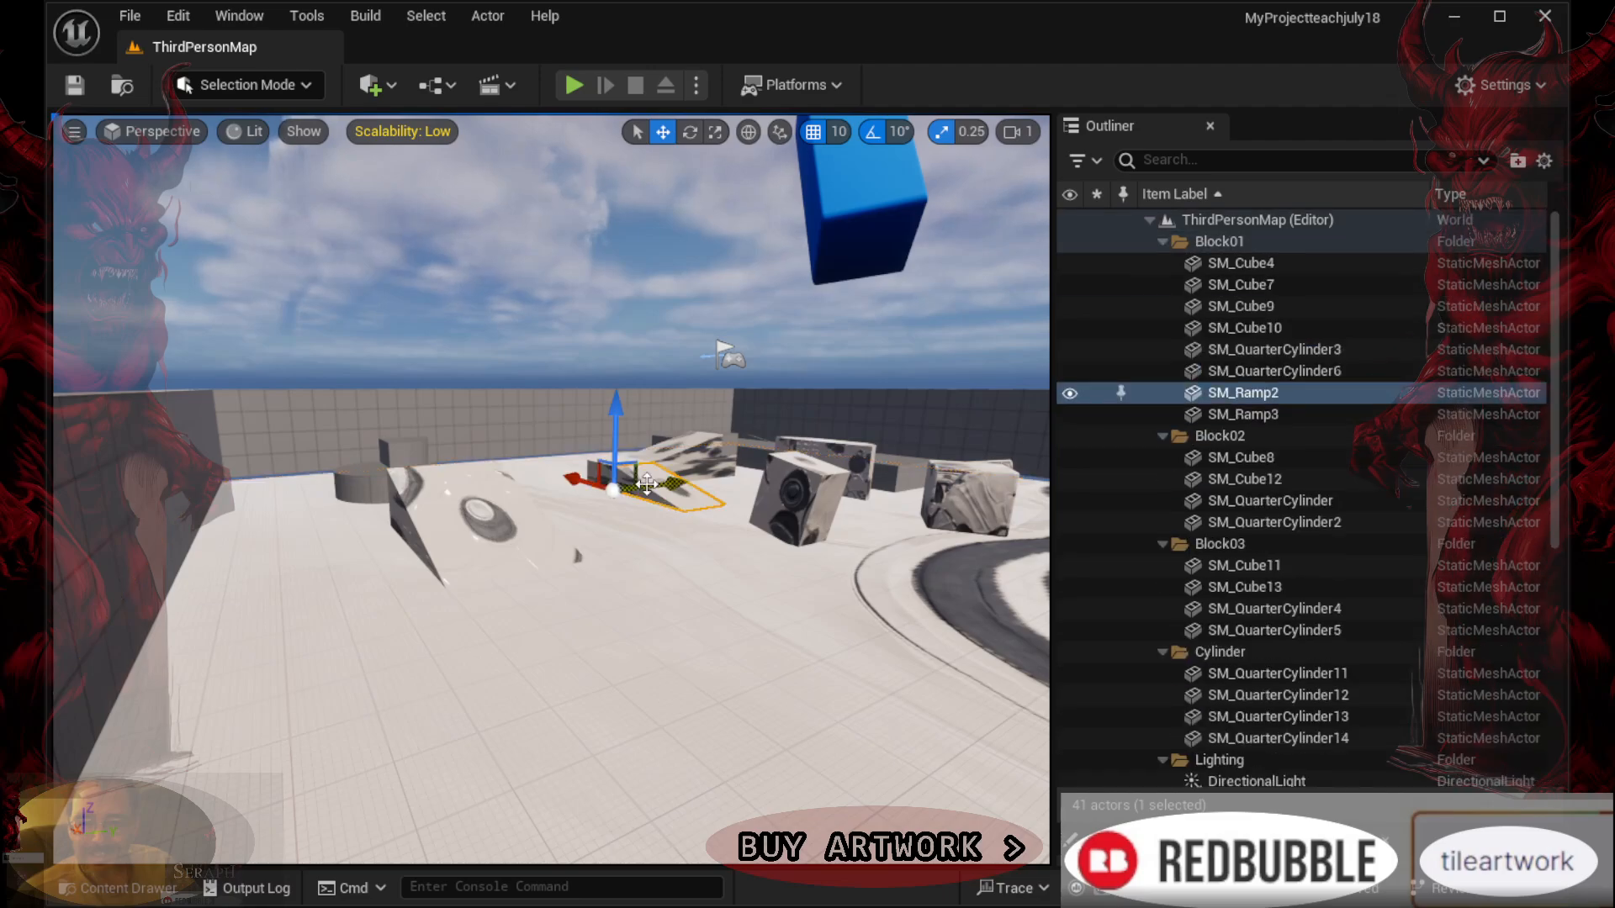
{"action": "left_click", "coordinate": [599, 574]}
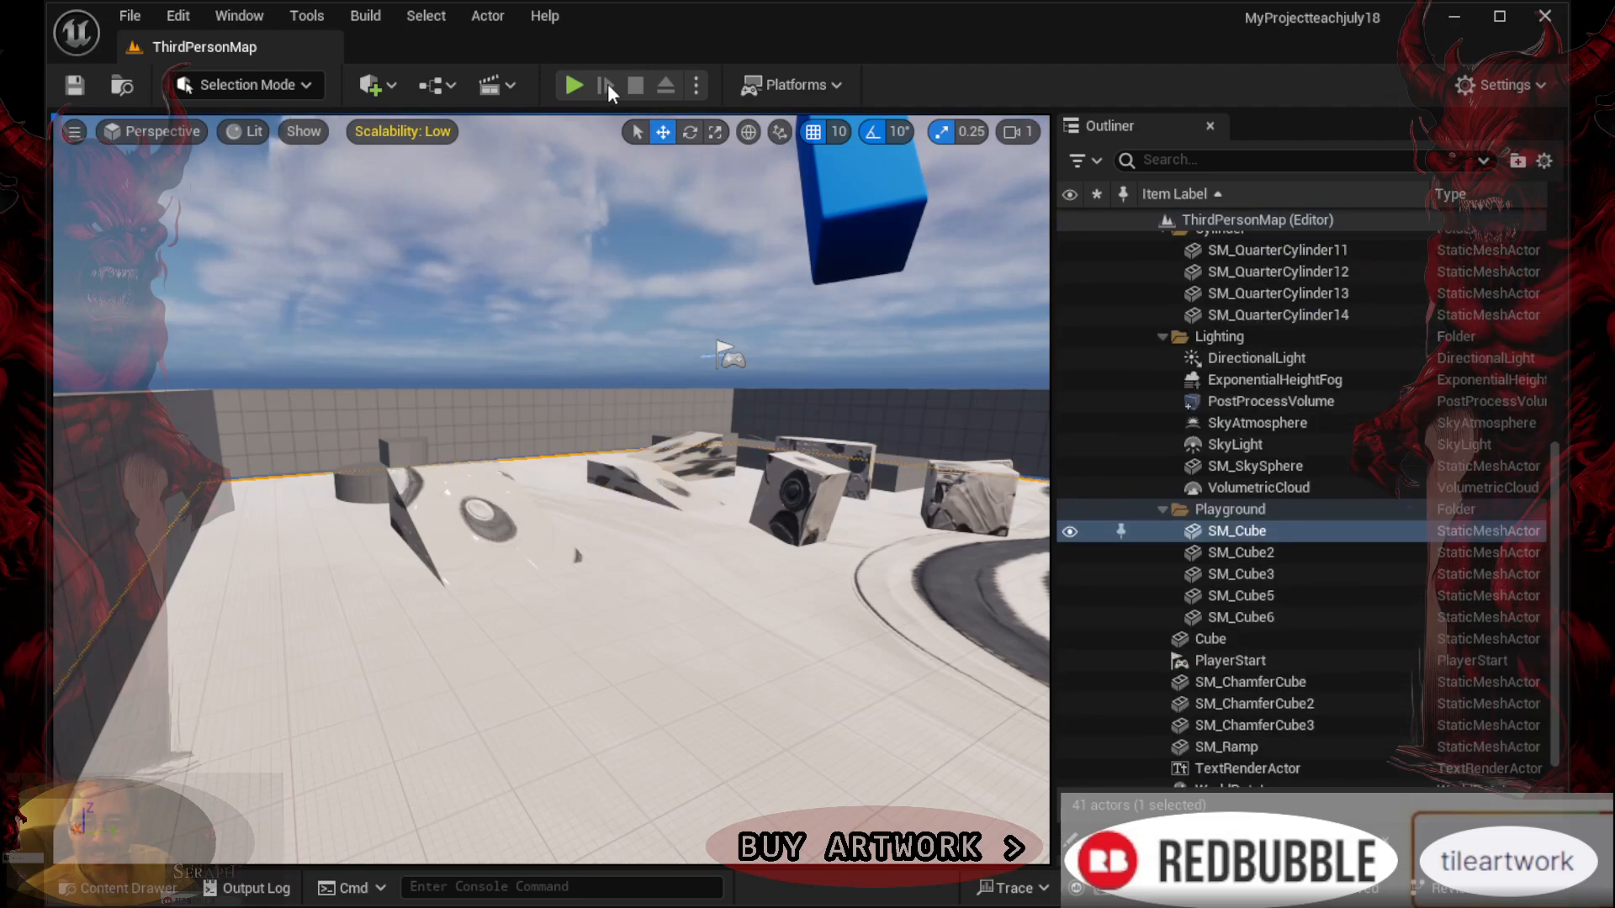
Play-test the level in the editor, running the character up the textured ramp, over the quarter cylinders and across the floor
{"action": "left_click", "coordinate": [575, 85]}
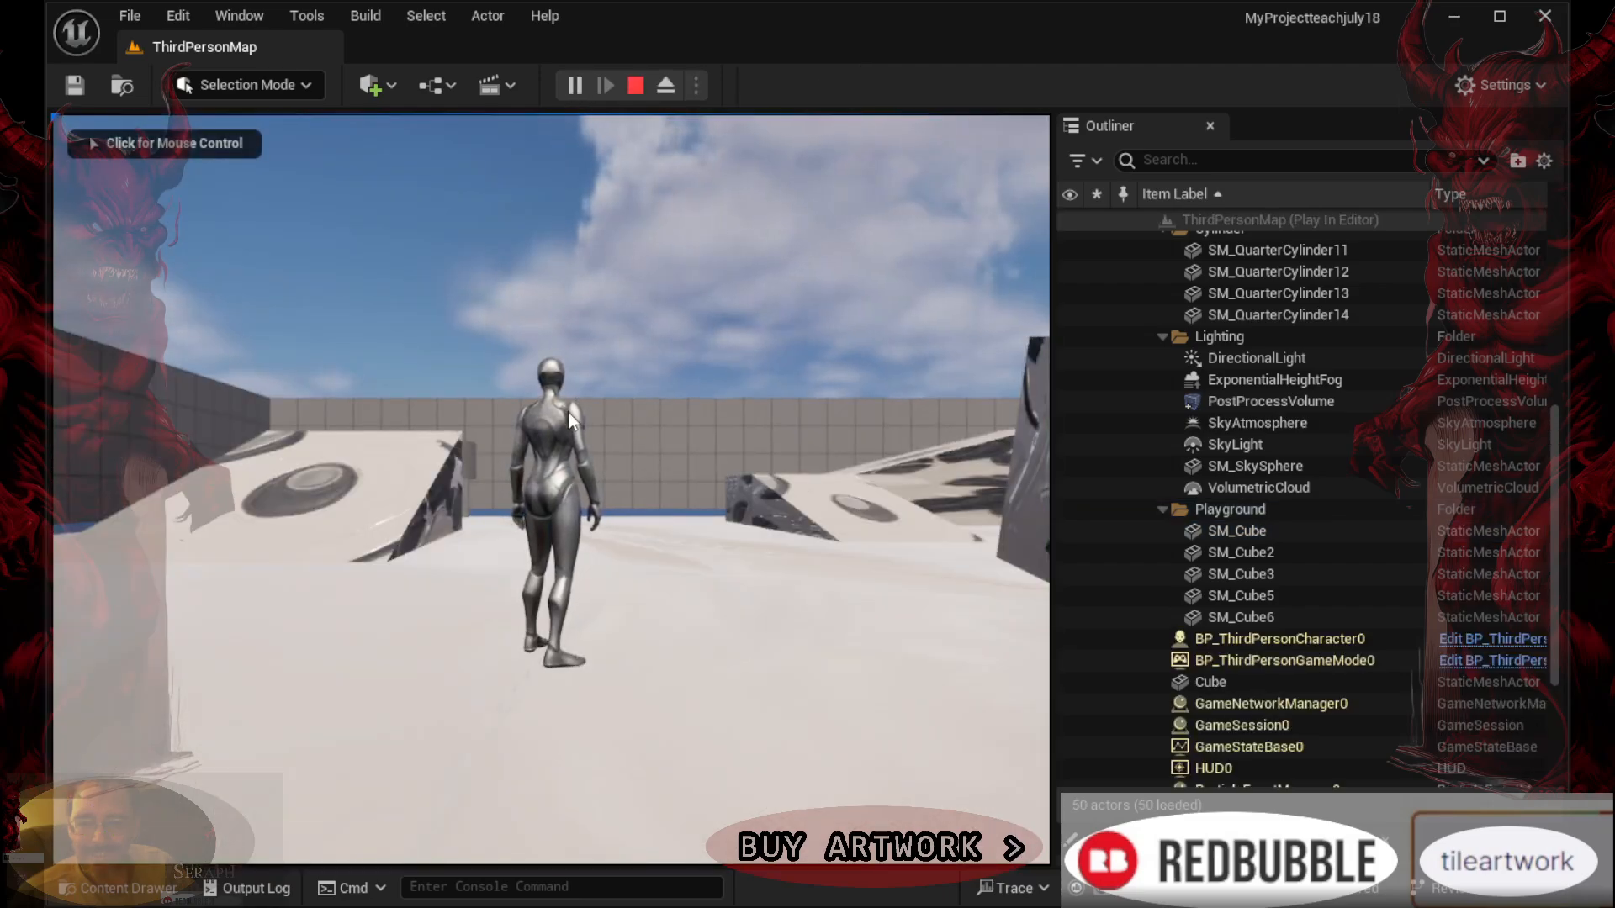
{"action": "left_click", "coordinate": [498, 479]}
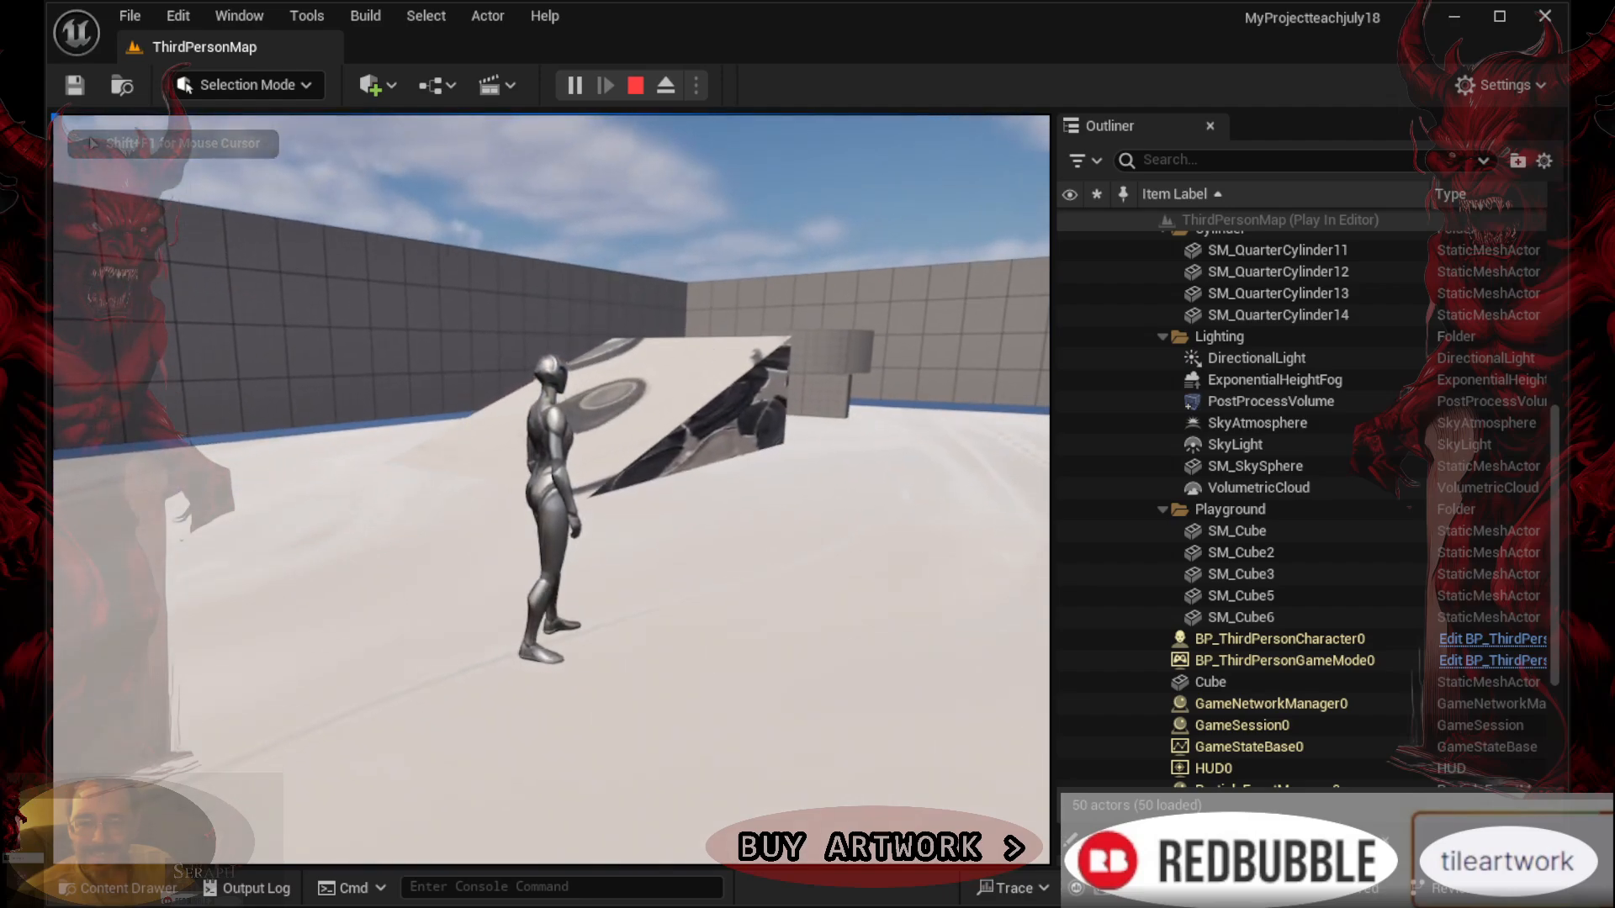
{"action": "key", "text": "w"}
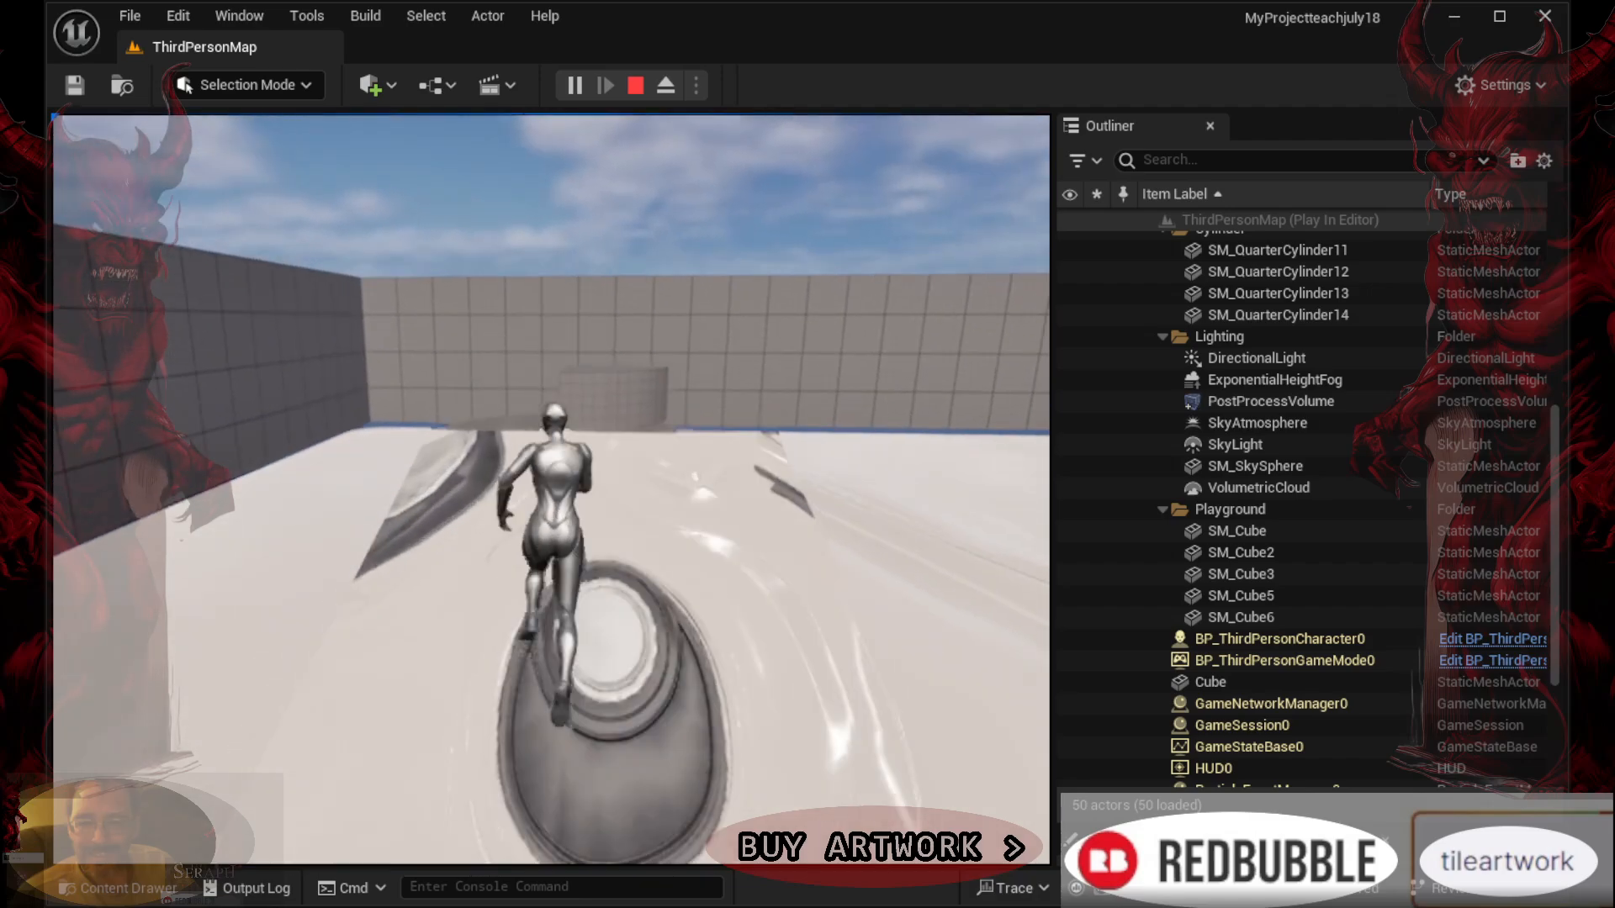
{"action": "key", "text": "w"}
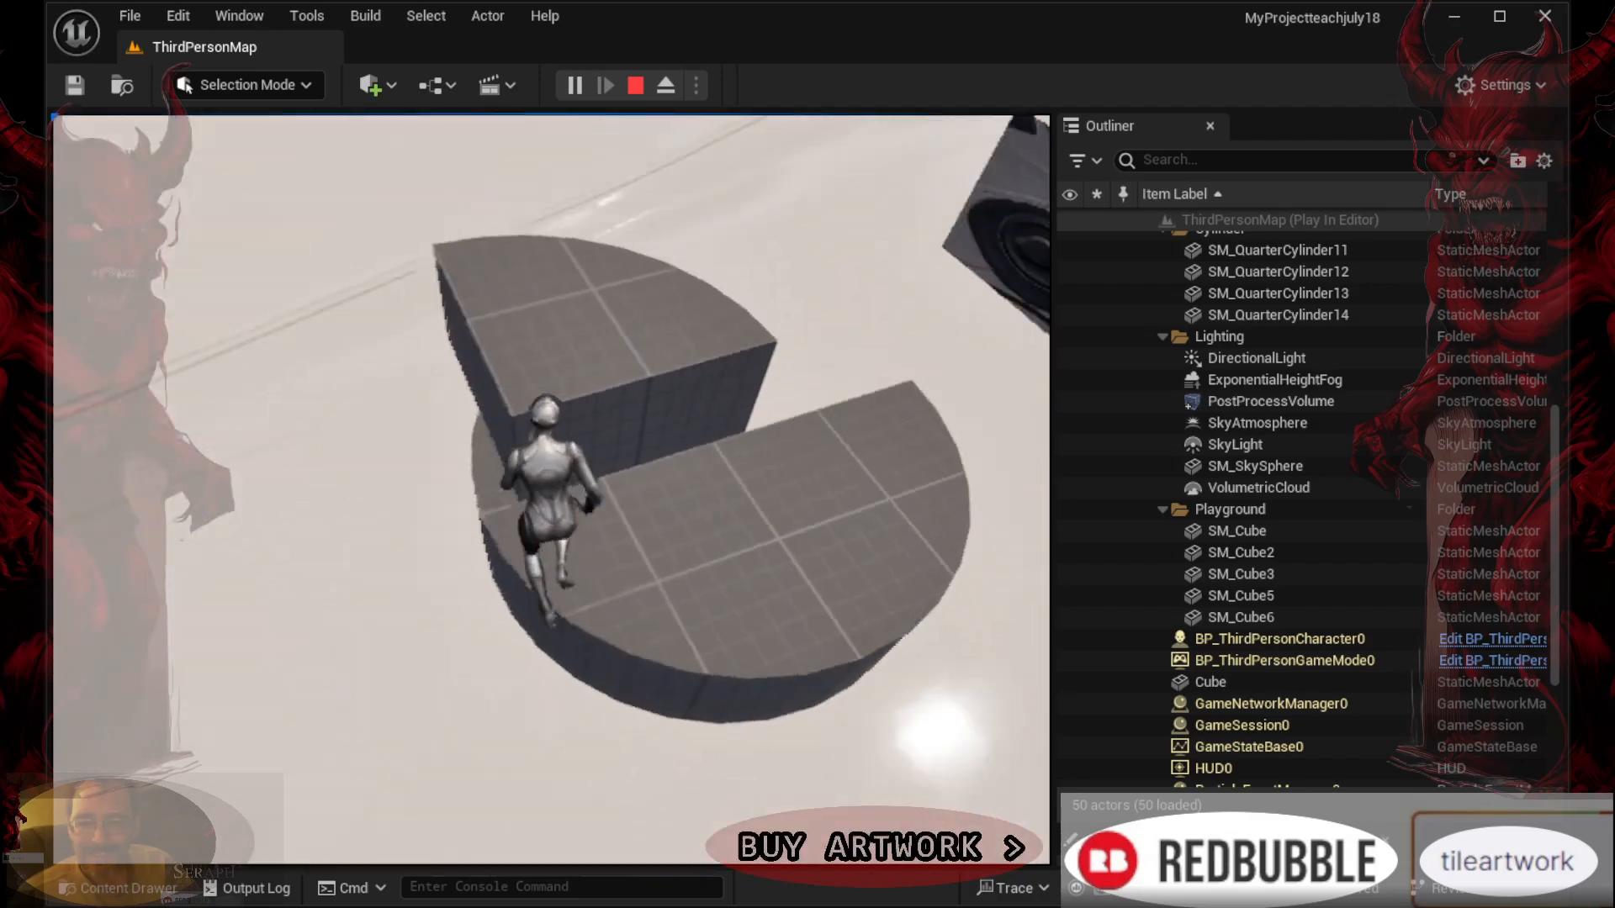
{"action": "key", "text": "space"}
{"action": "key", "text": "w"}
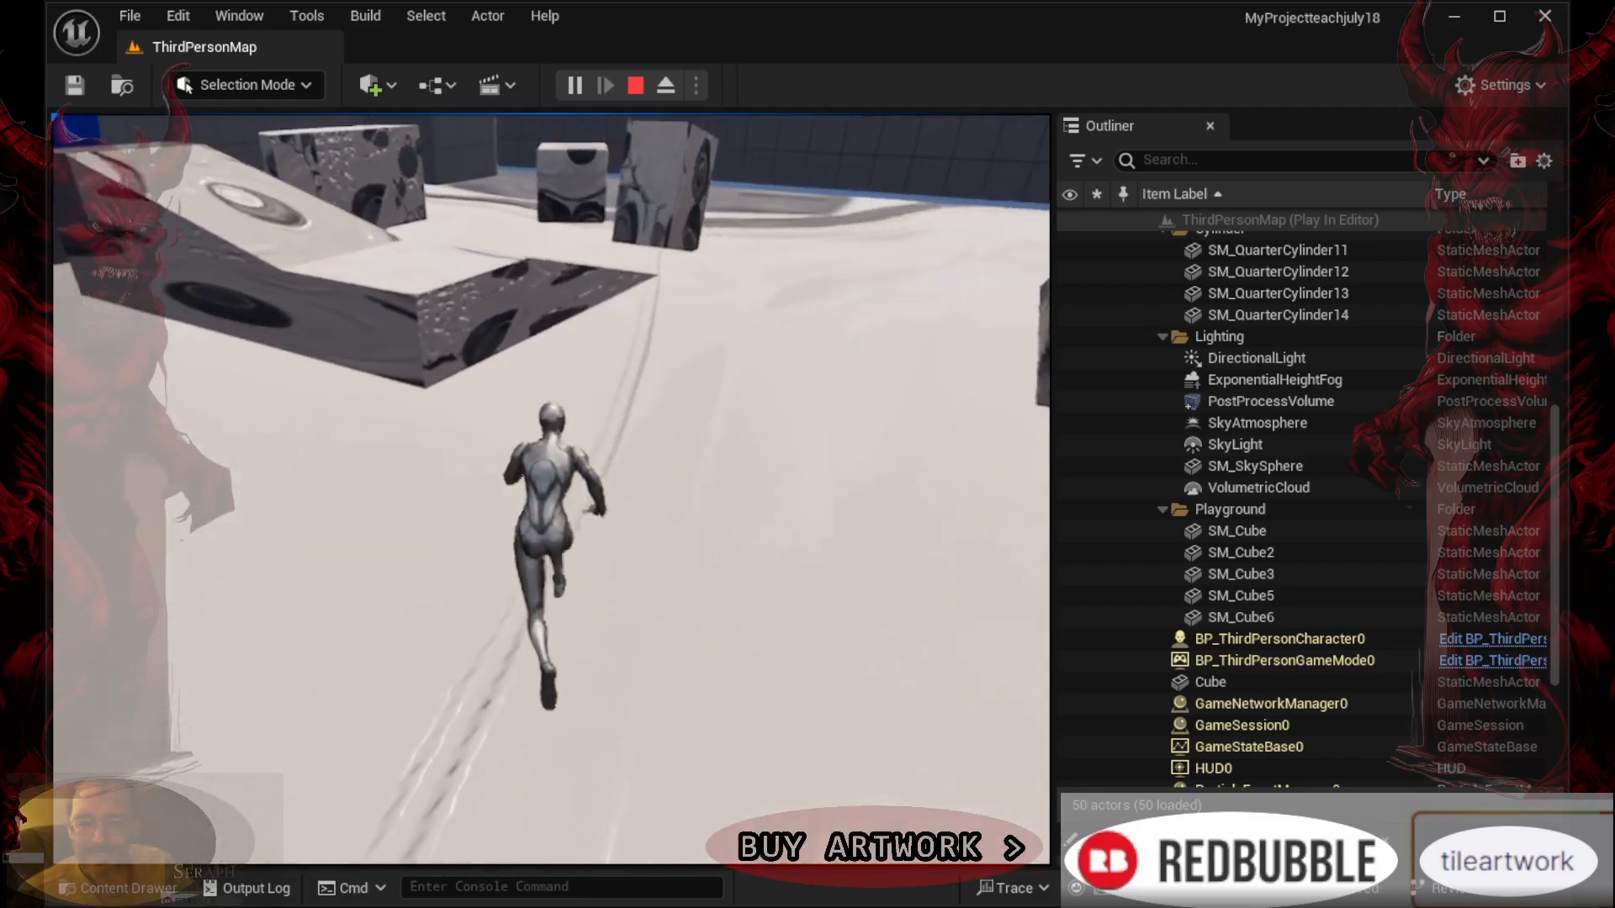
{"action": "key", "text": "w"}
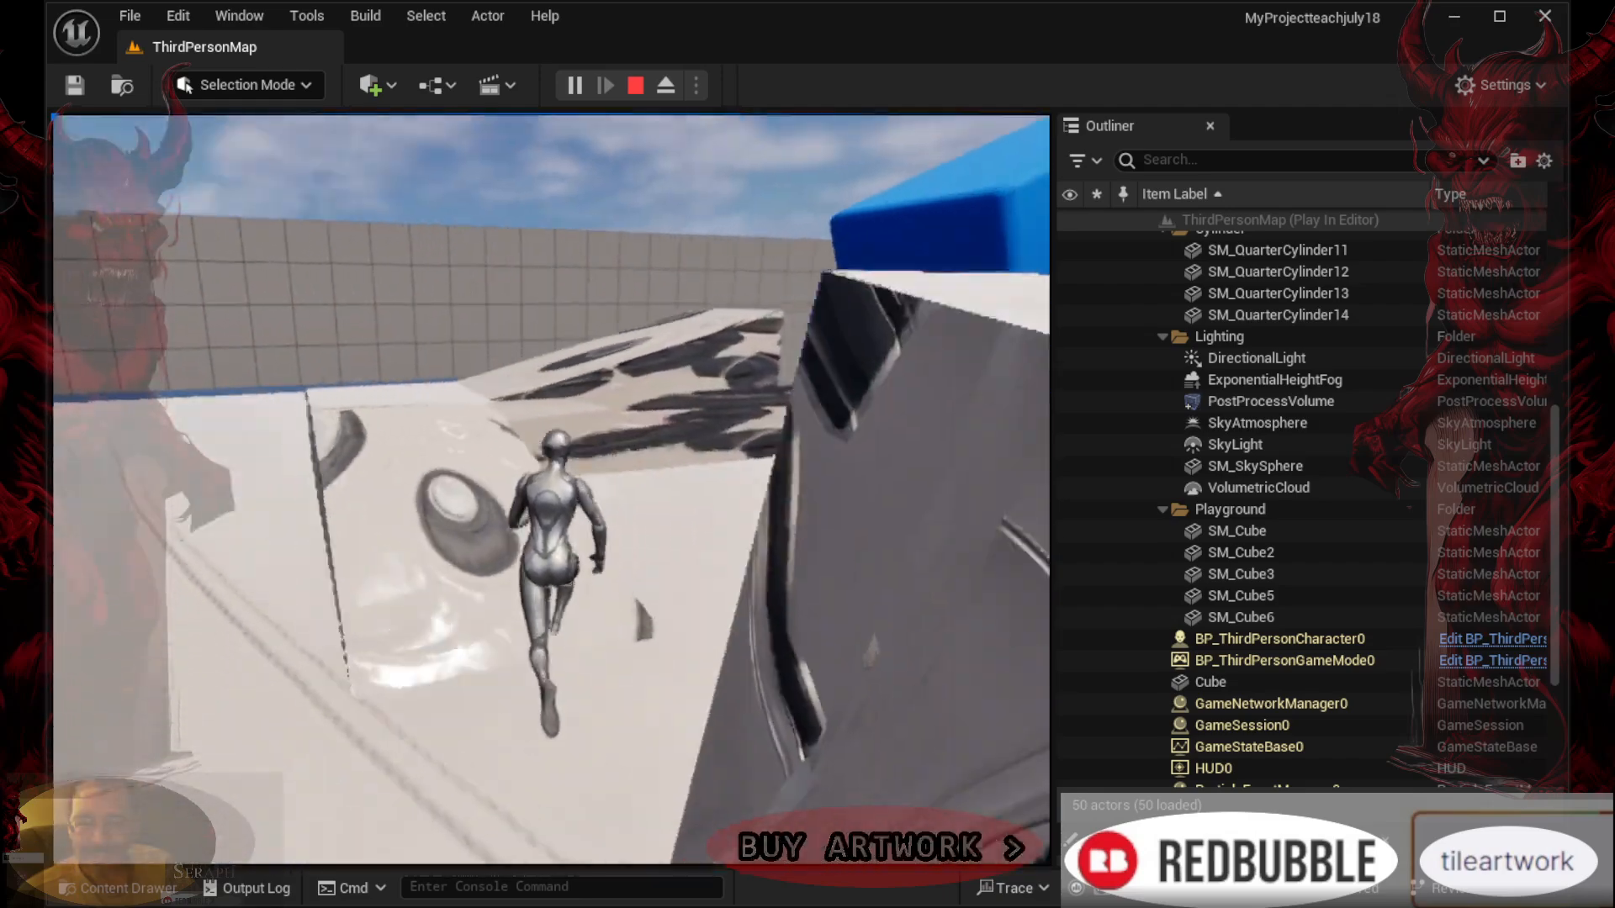
Run the character off the textured ramp towards the floating blue block, circle back, and jump at the block again
{"action": "key", "text": "w"}
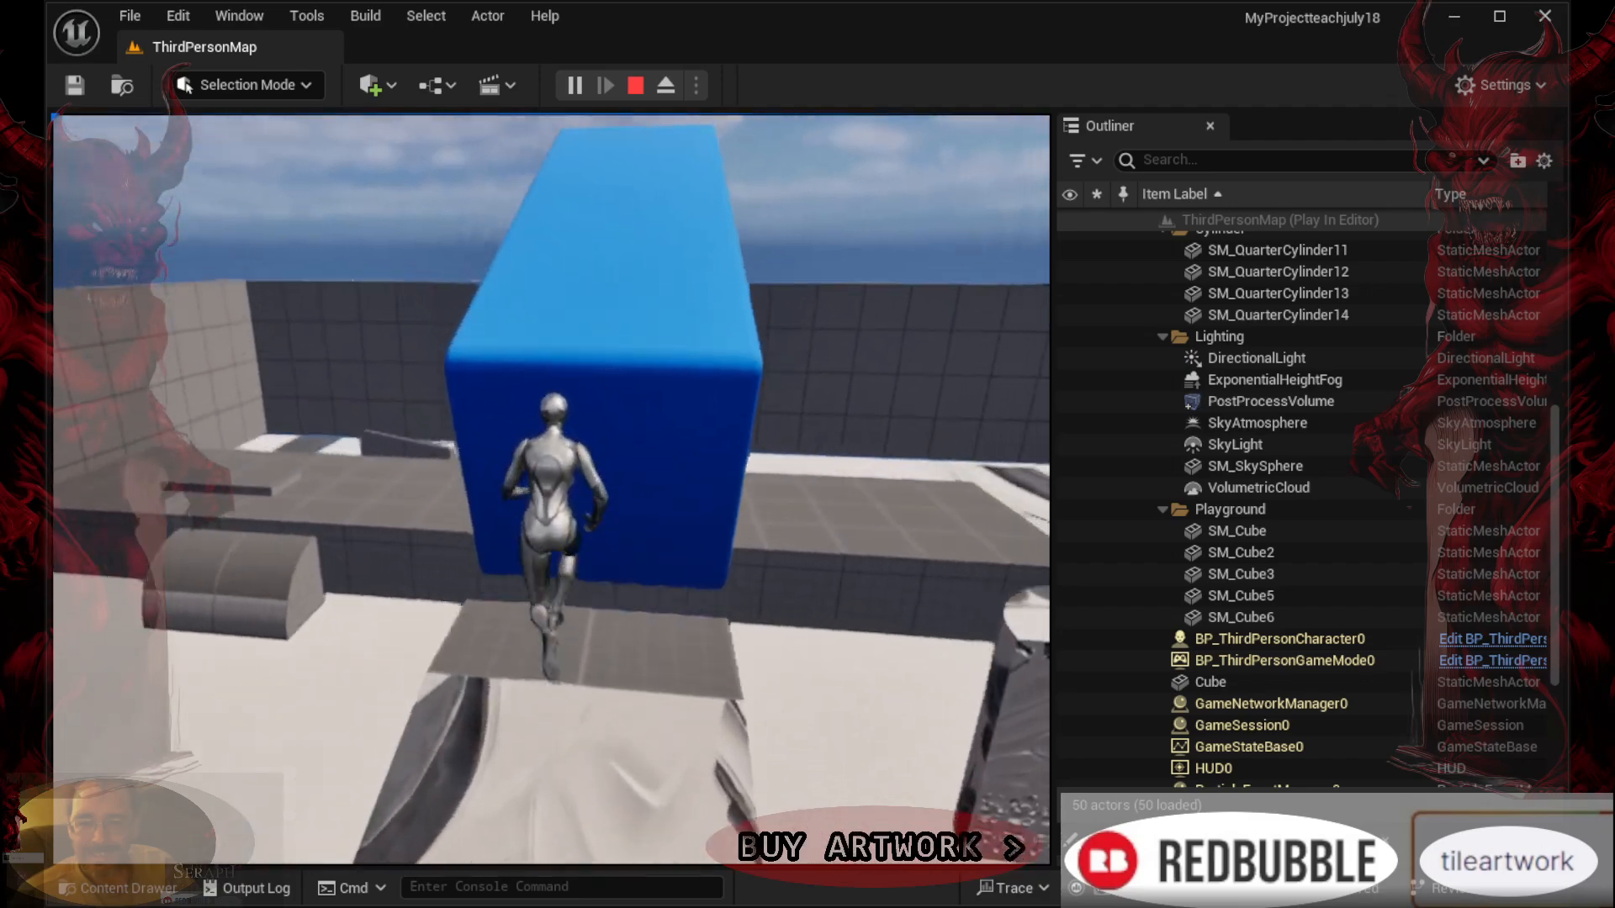
{"action": "key", "text": "space"}
{"action": "key", "text": "w"}
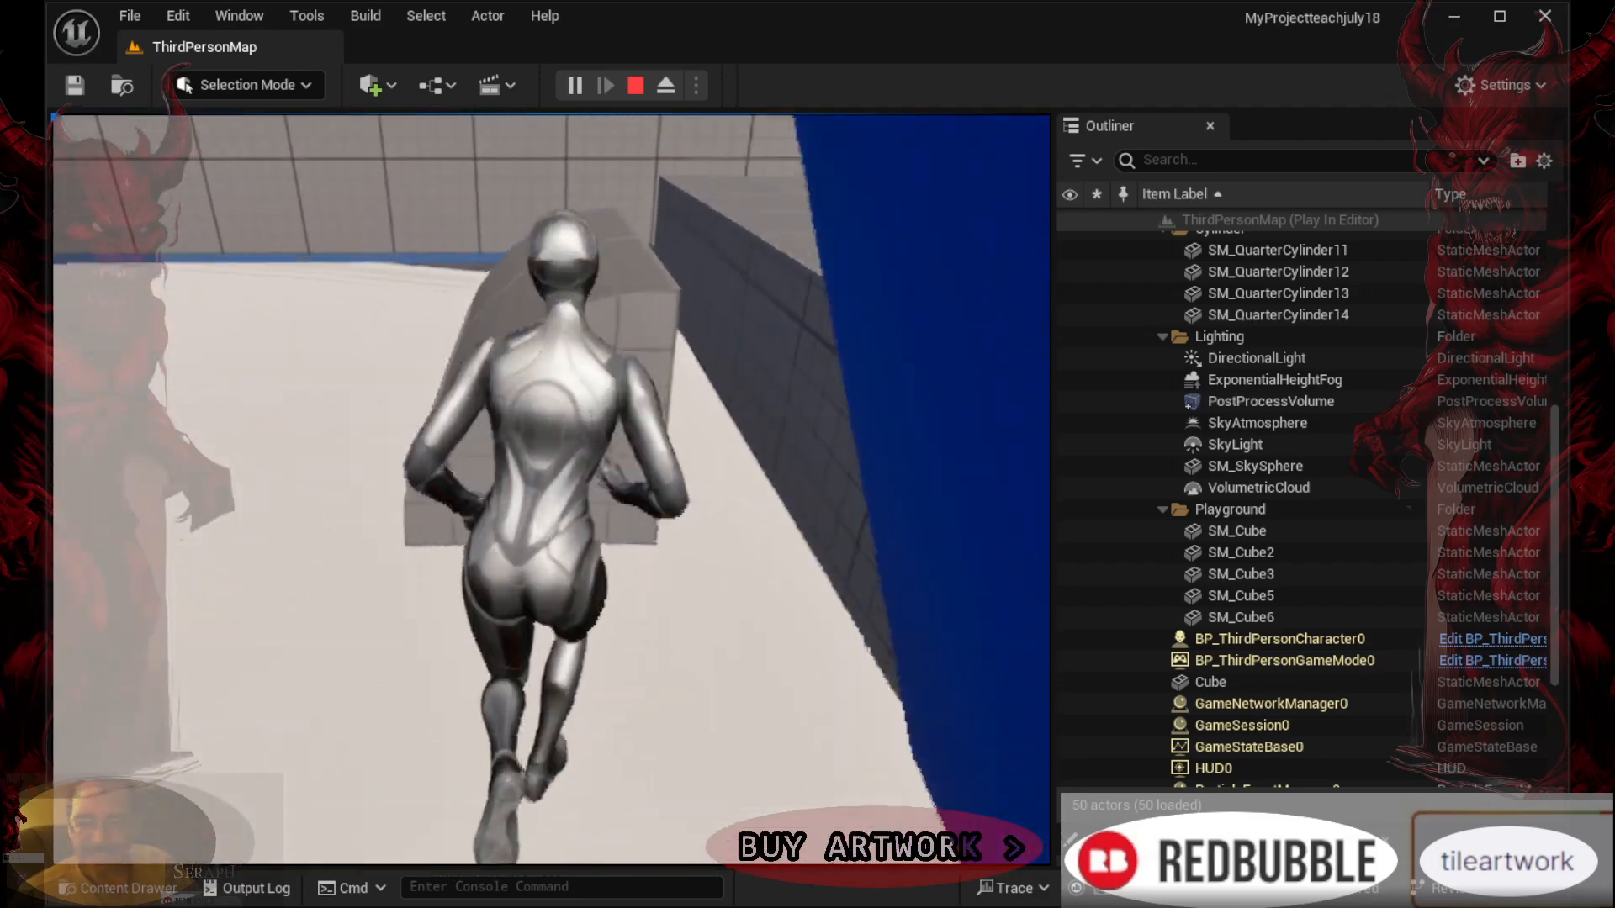
{"action": "key", "text": "w"}
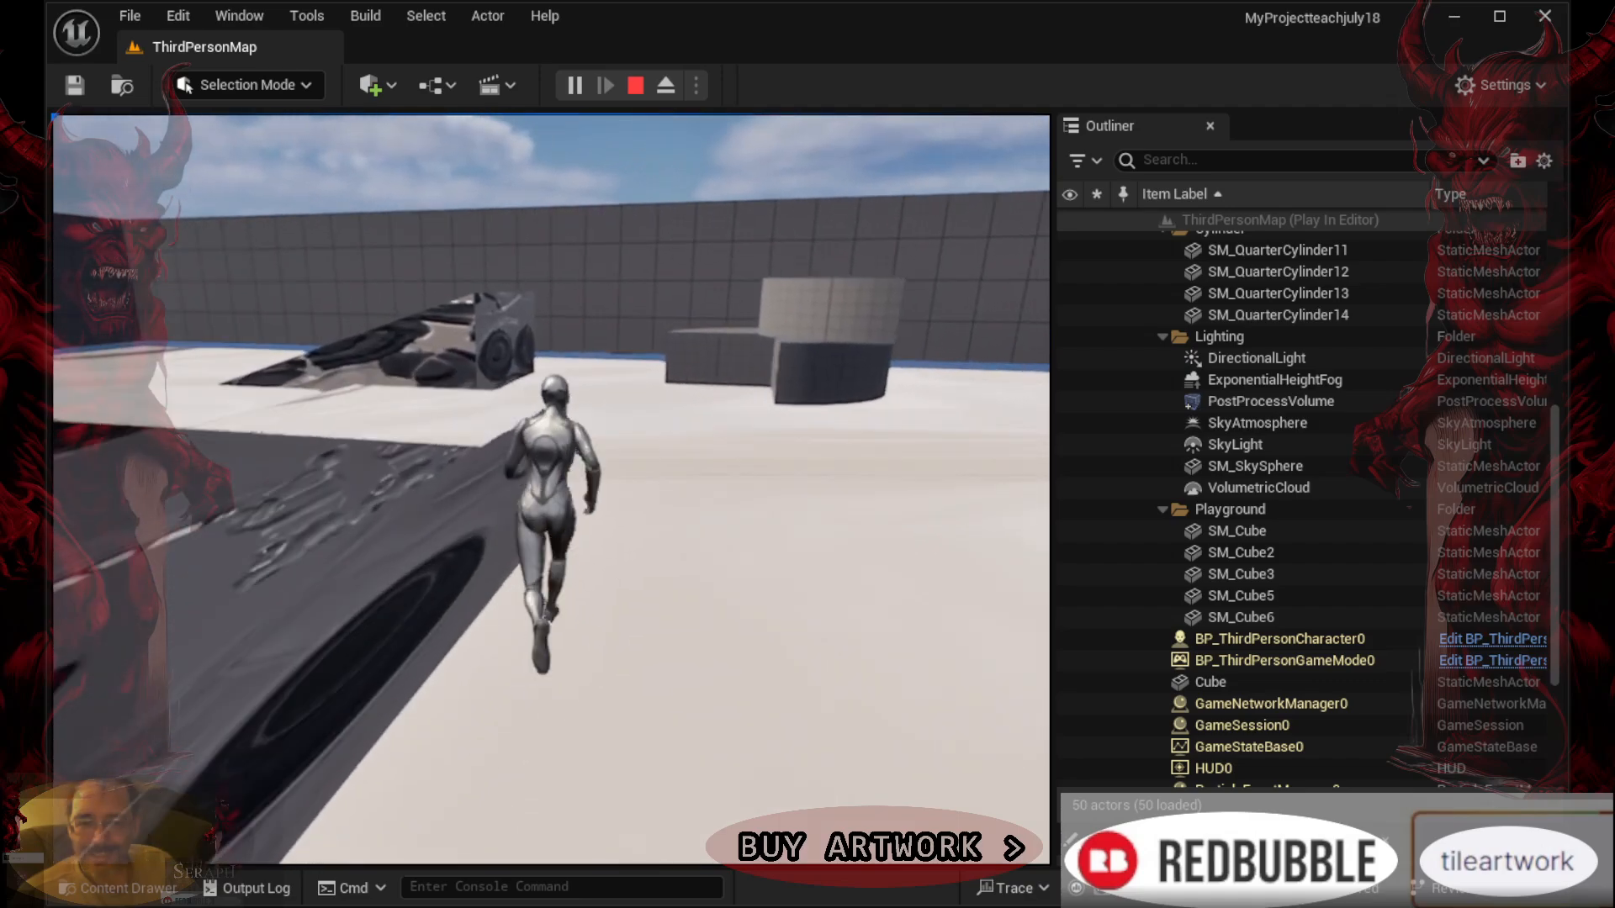
{"action": "key", "text": "w"}
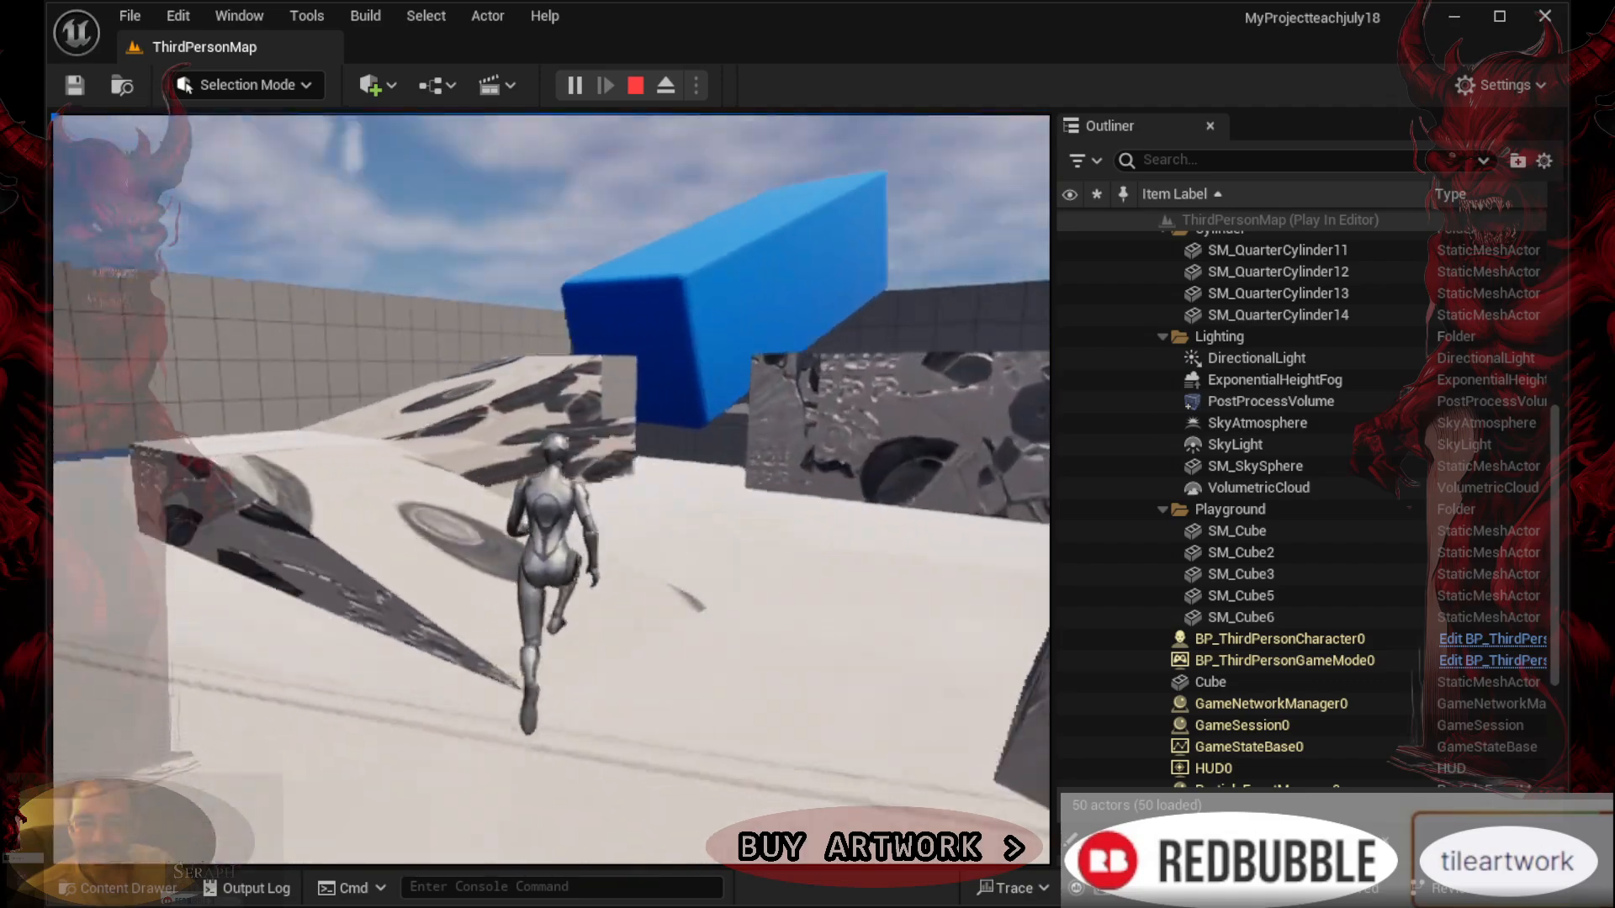
{"action": "key", "text": "w"}
{"action": "key", "text": "space"}
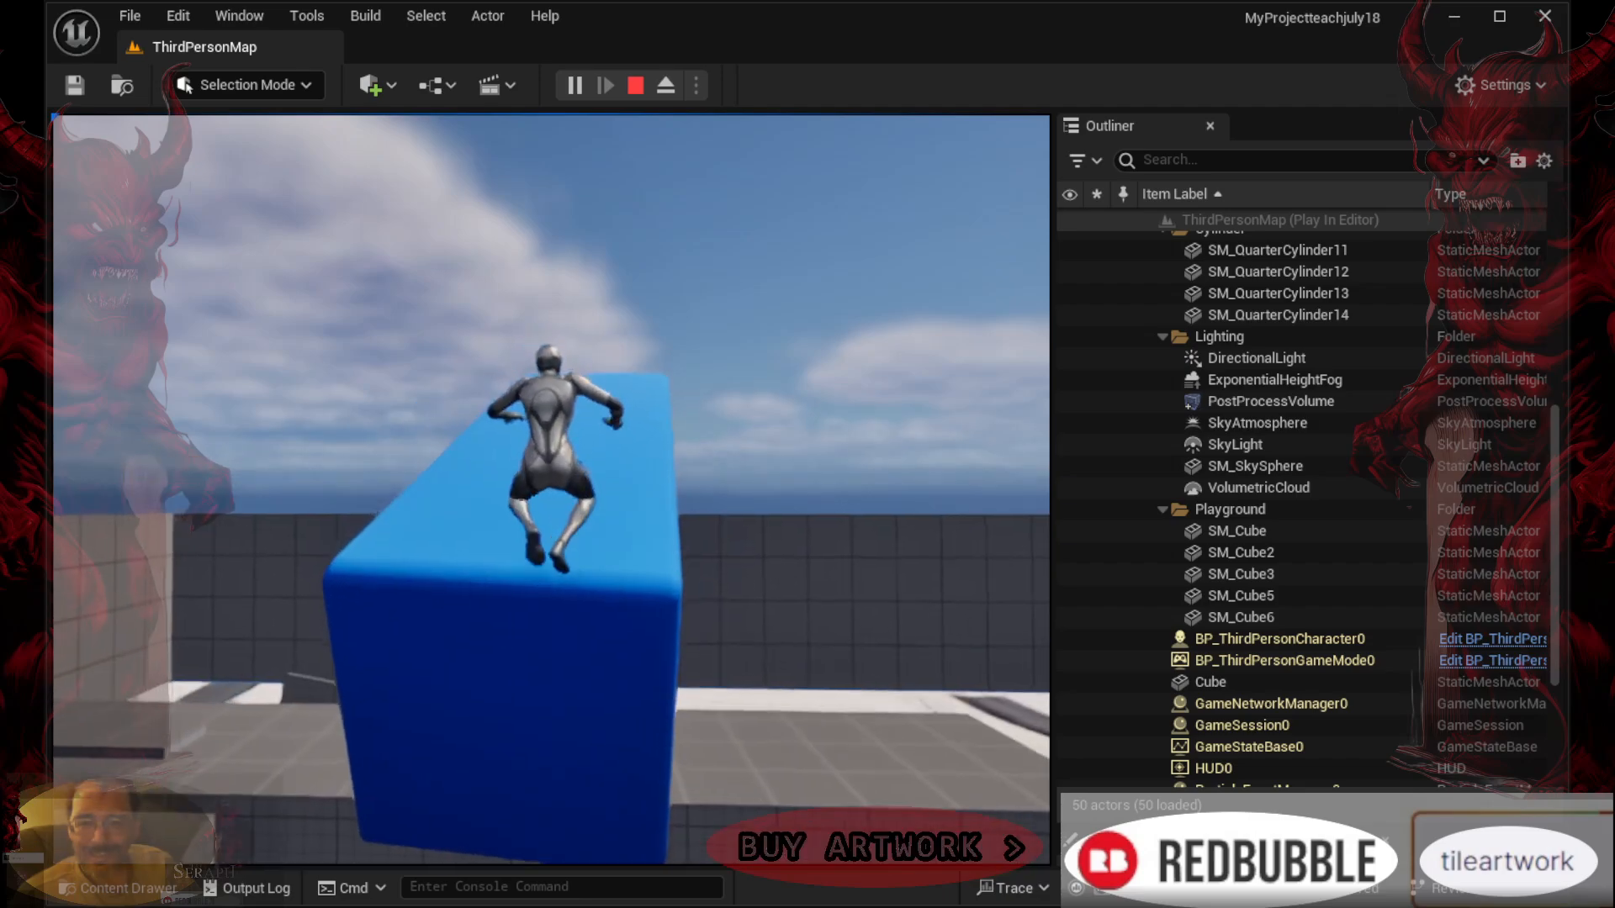
Run the character around the grey platform beneath the blue block and on past the textured cubes
{"action": "key", "text": "w"}
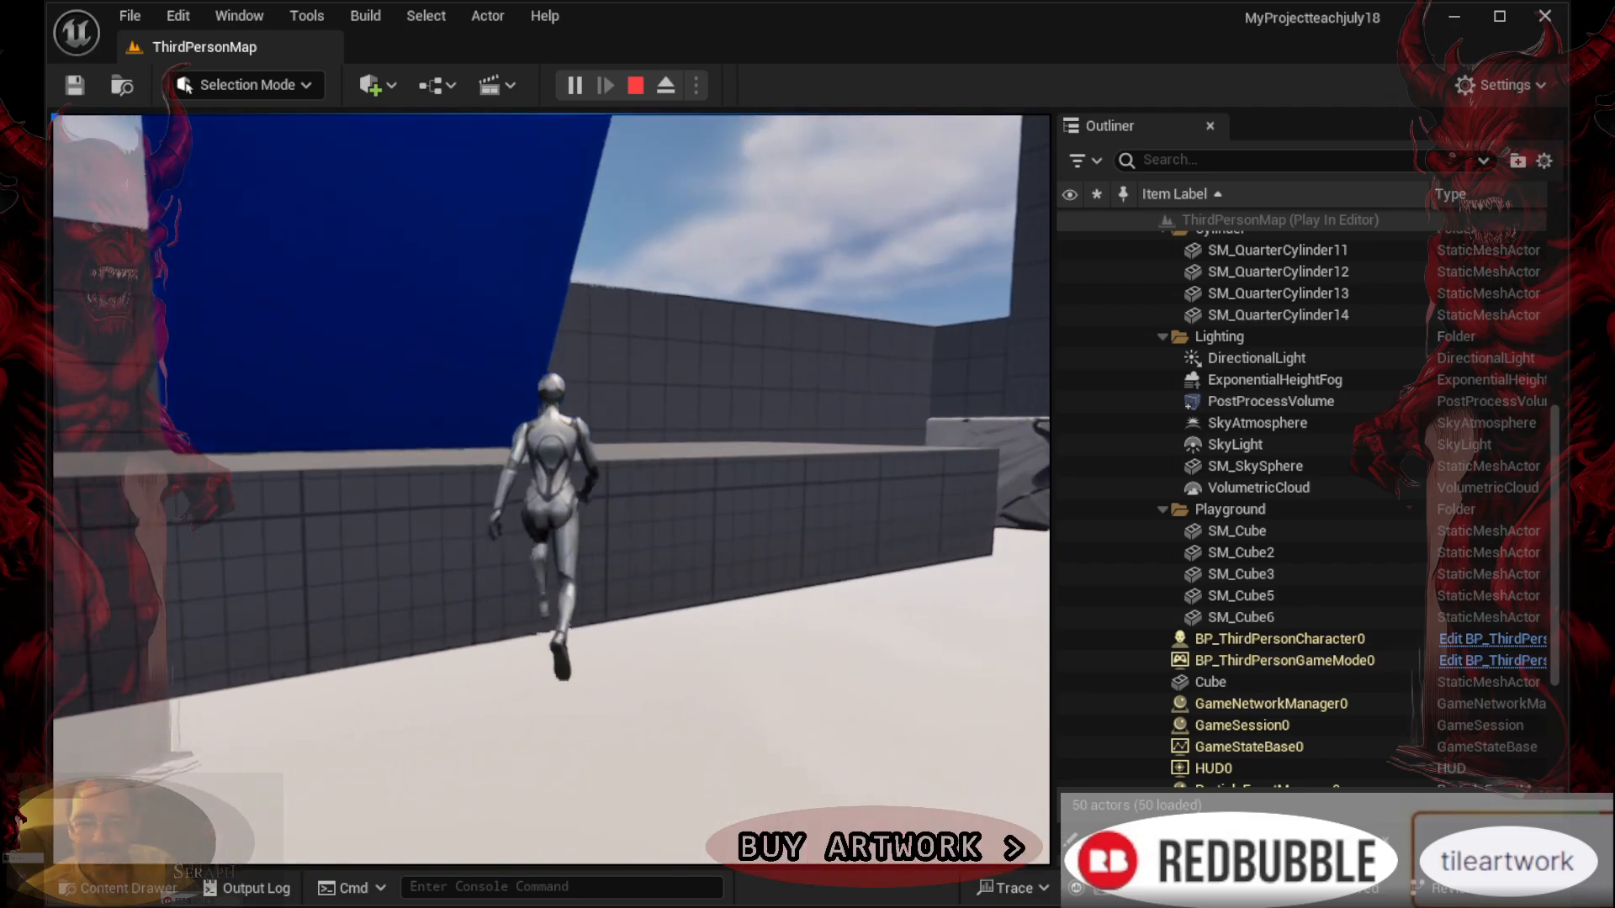
{"action": "key", "text": "w"}
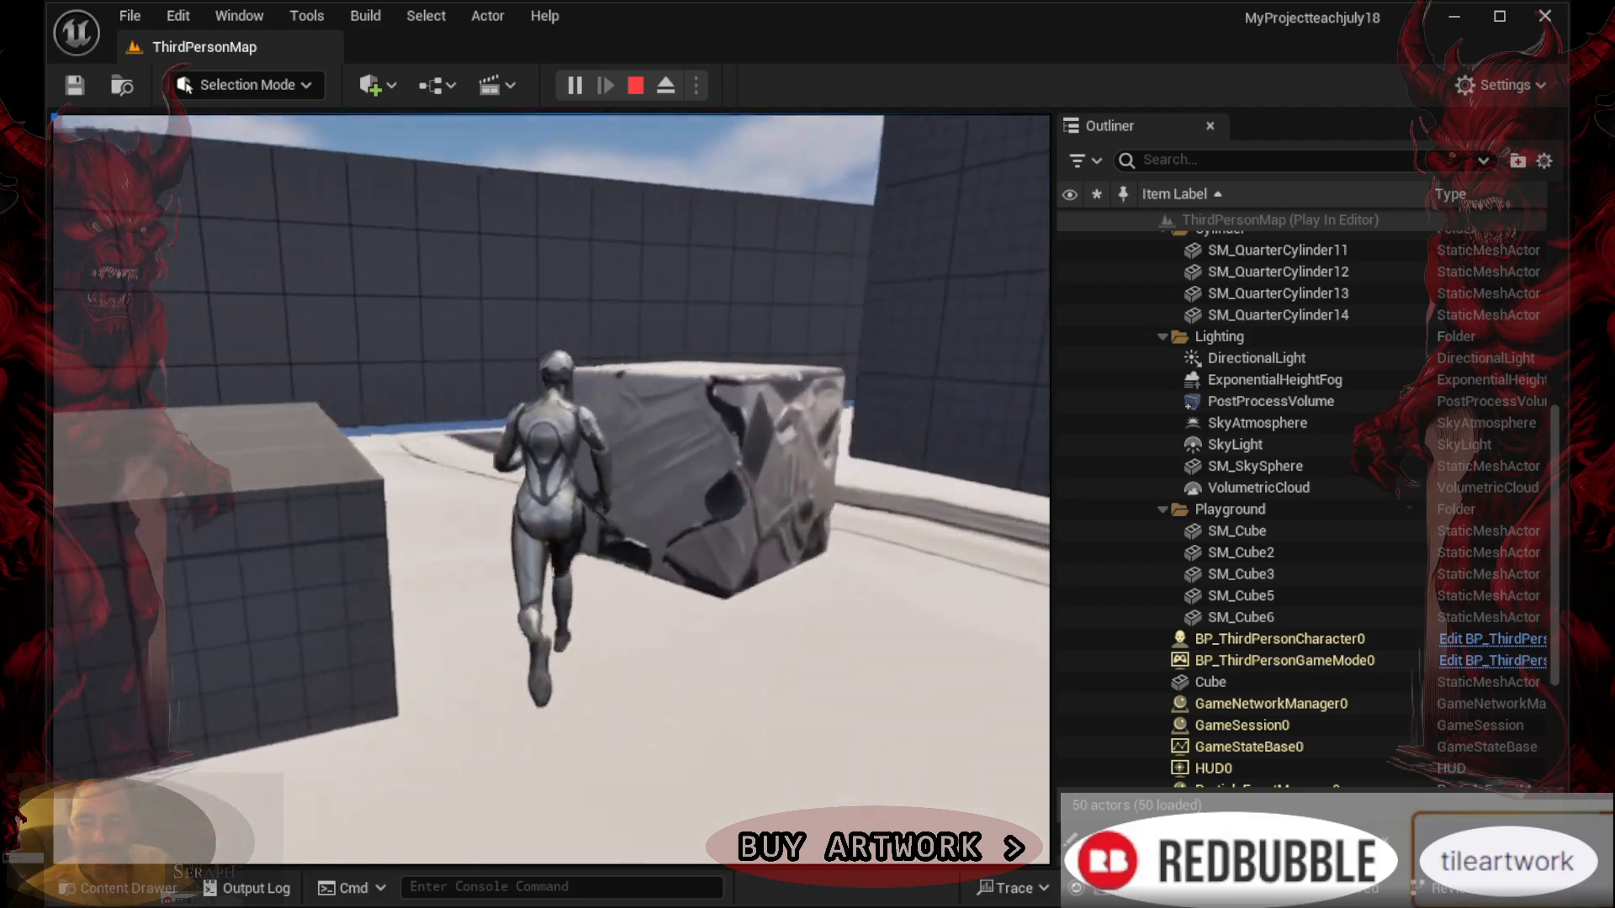
{"action": "key", "text": "w"}
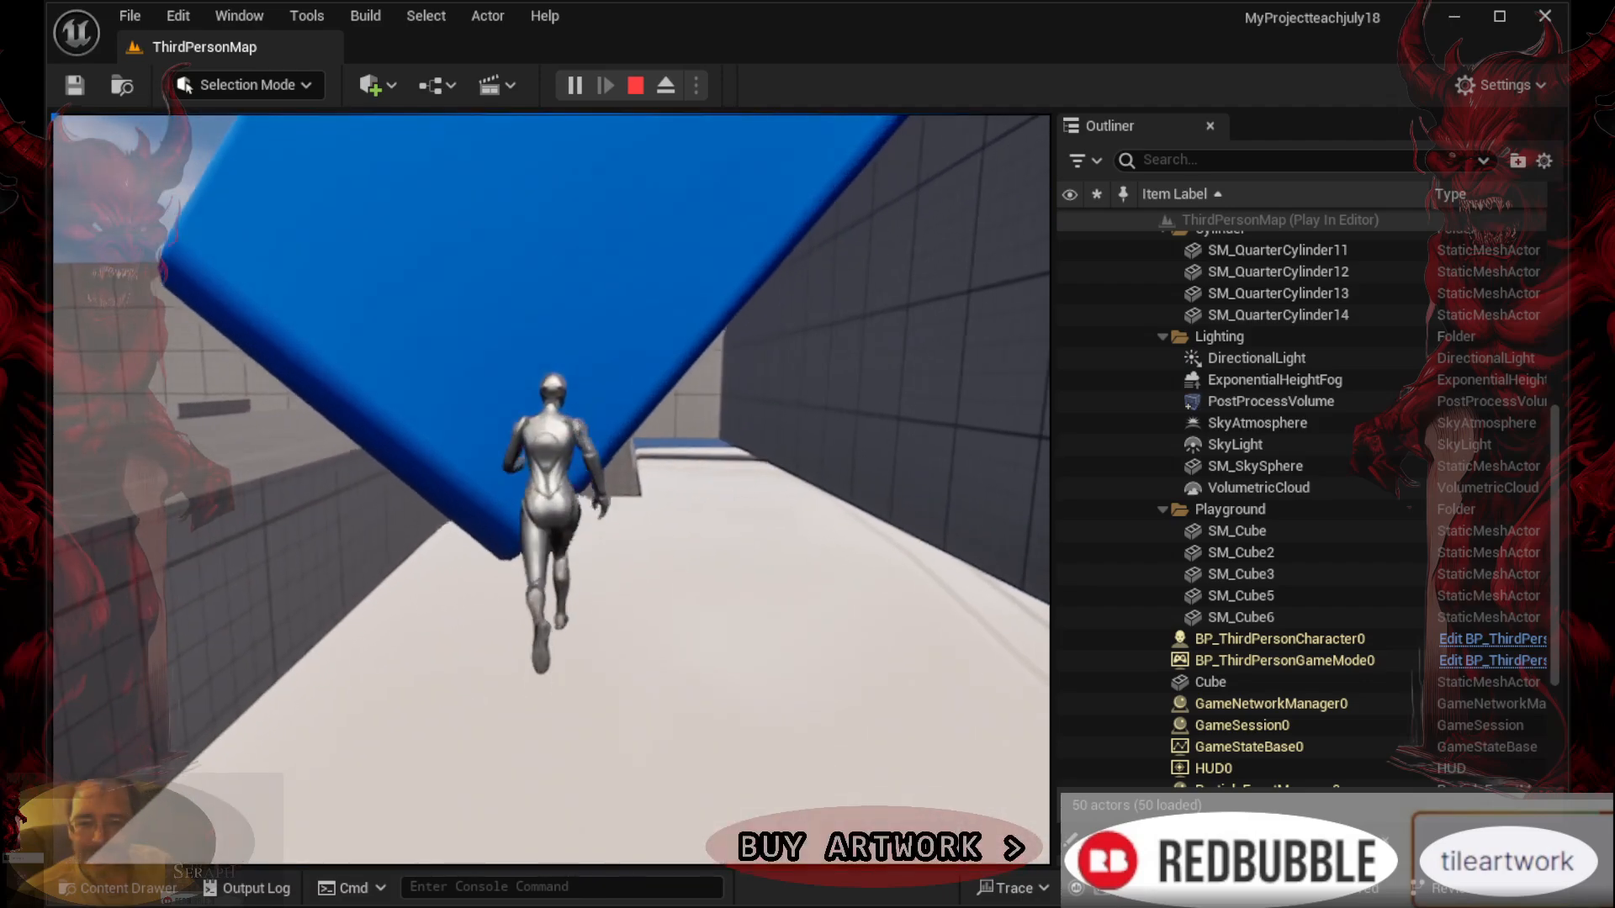
{"action": "key", "text": "w"}
{"action": "key", "text": "w"}
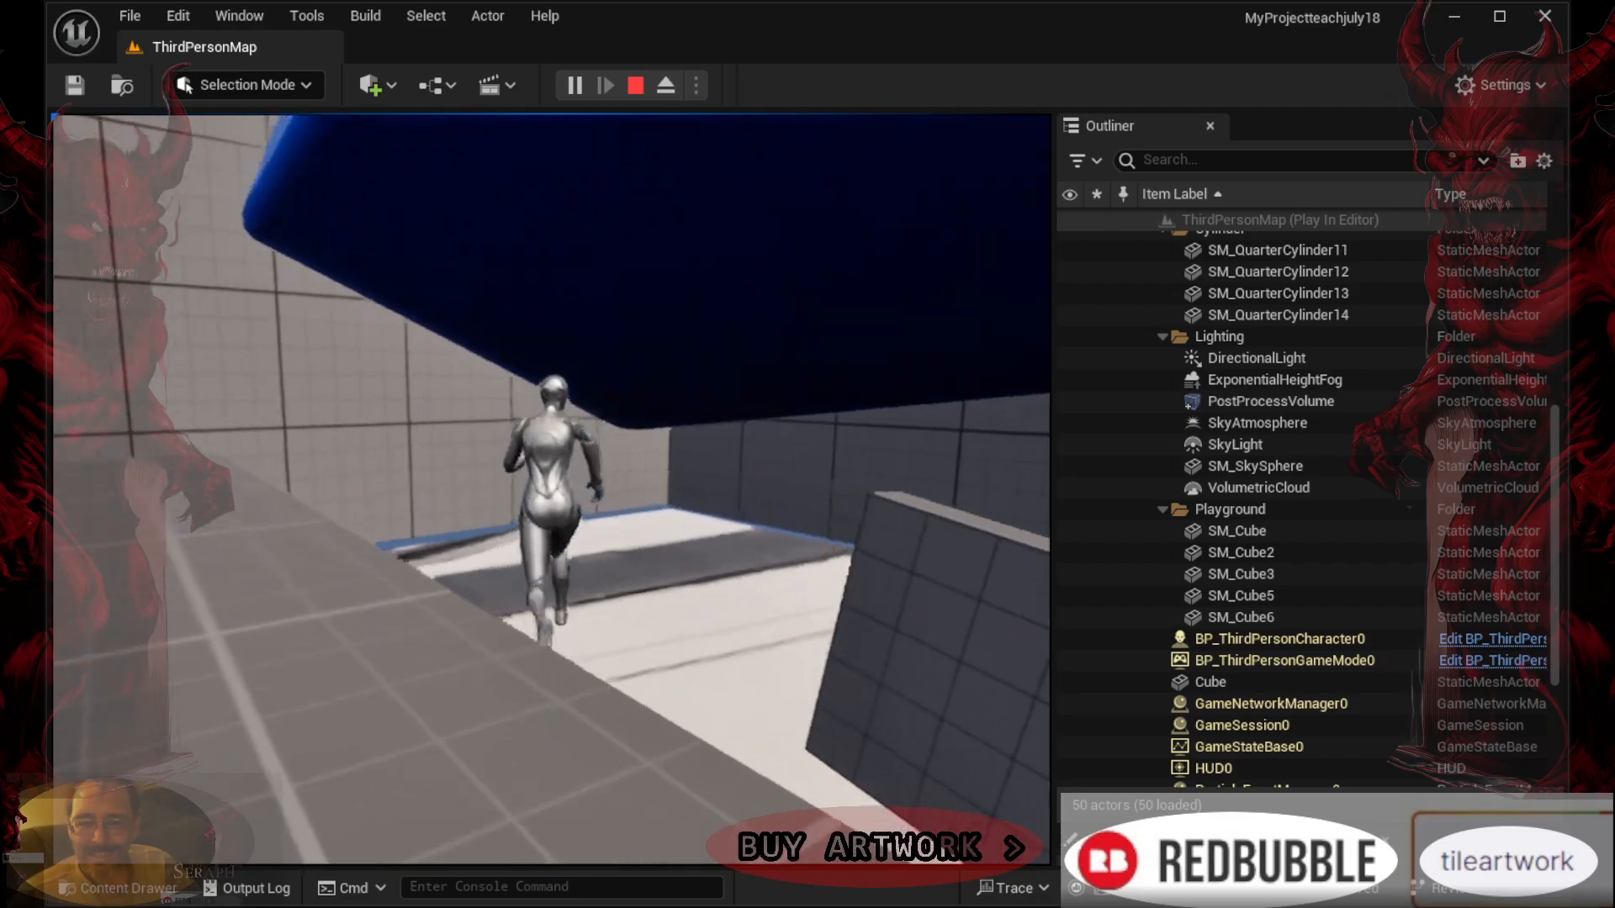
{"action": "key", "text": "w"}
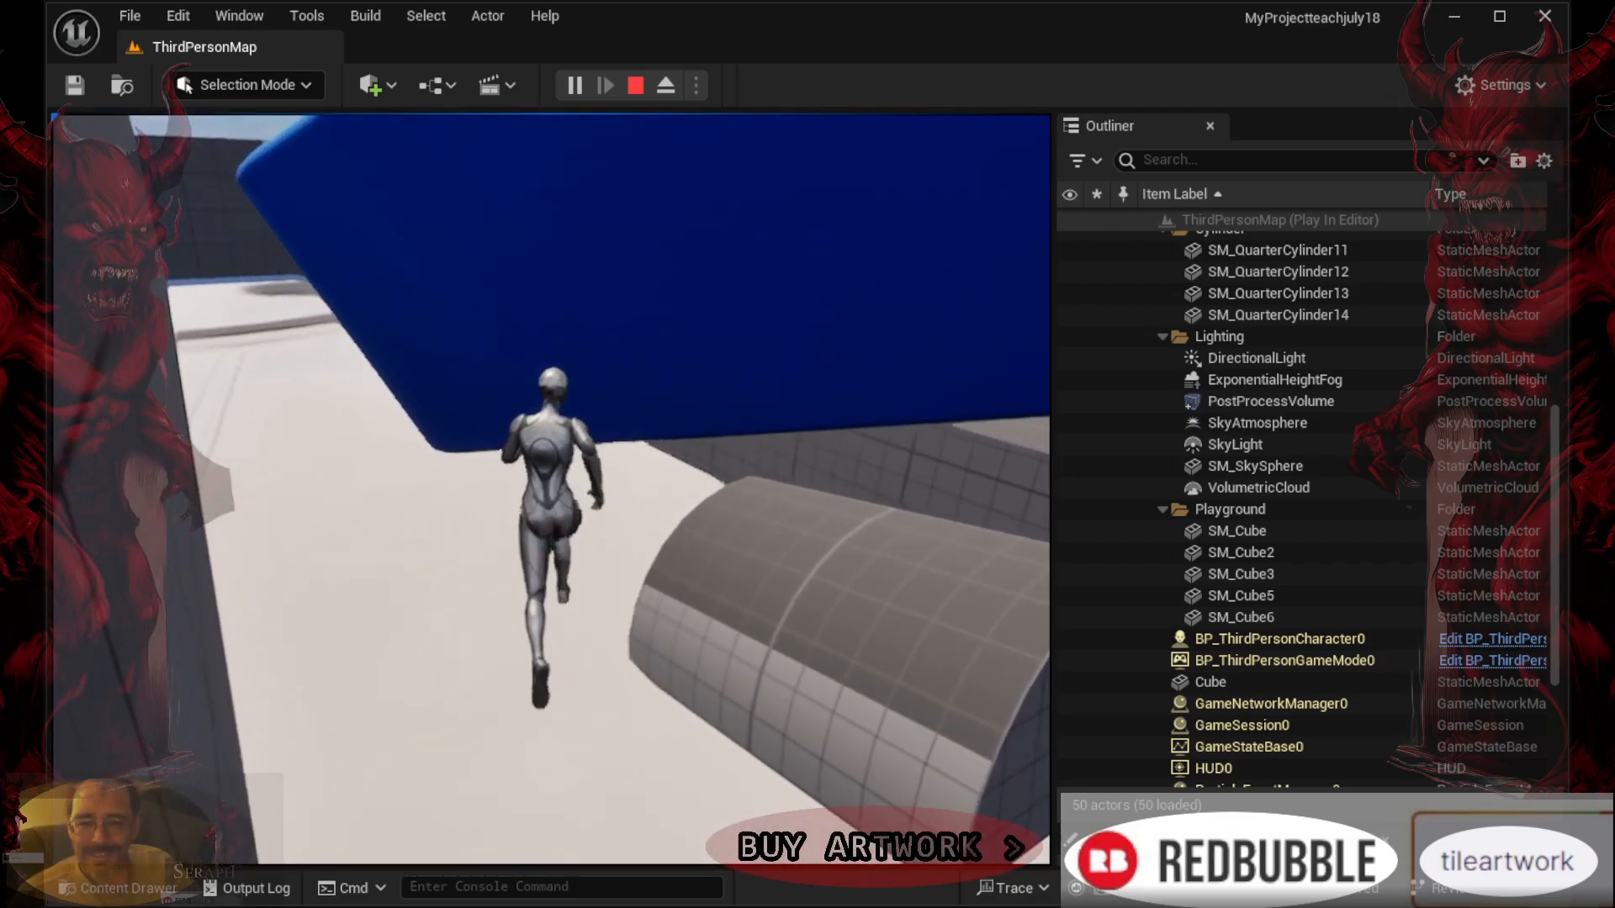
{"action": "key", "text": "w"}
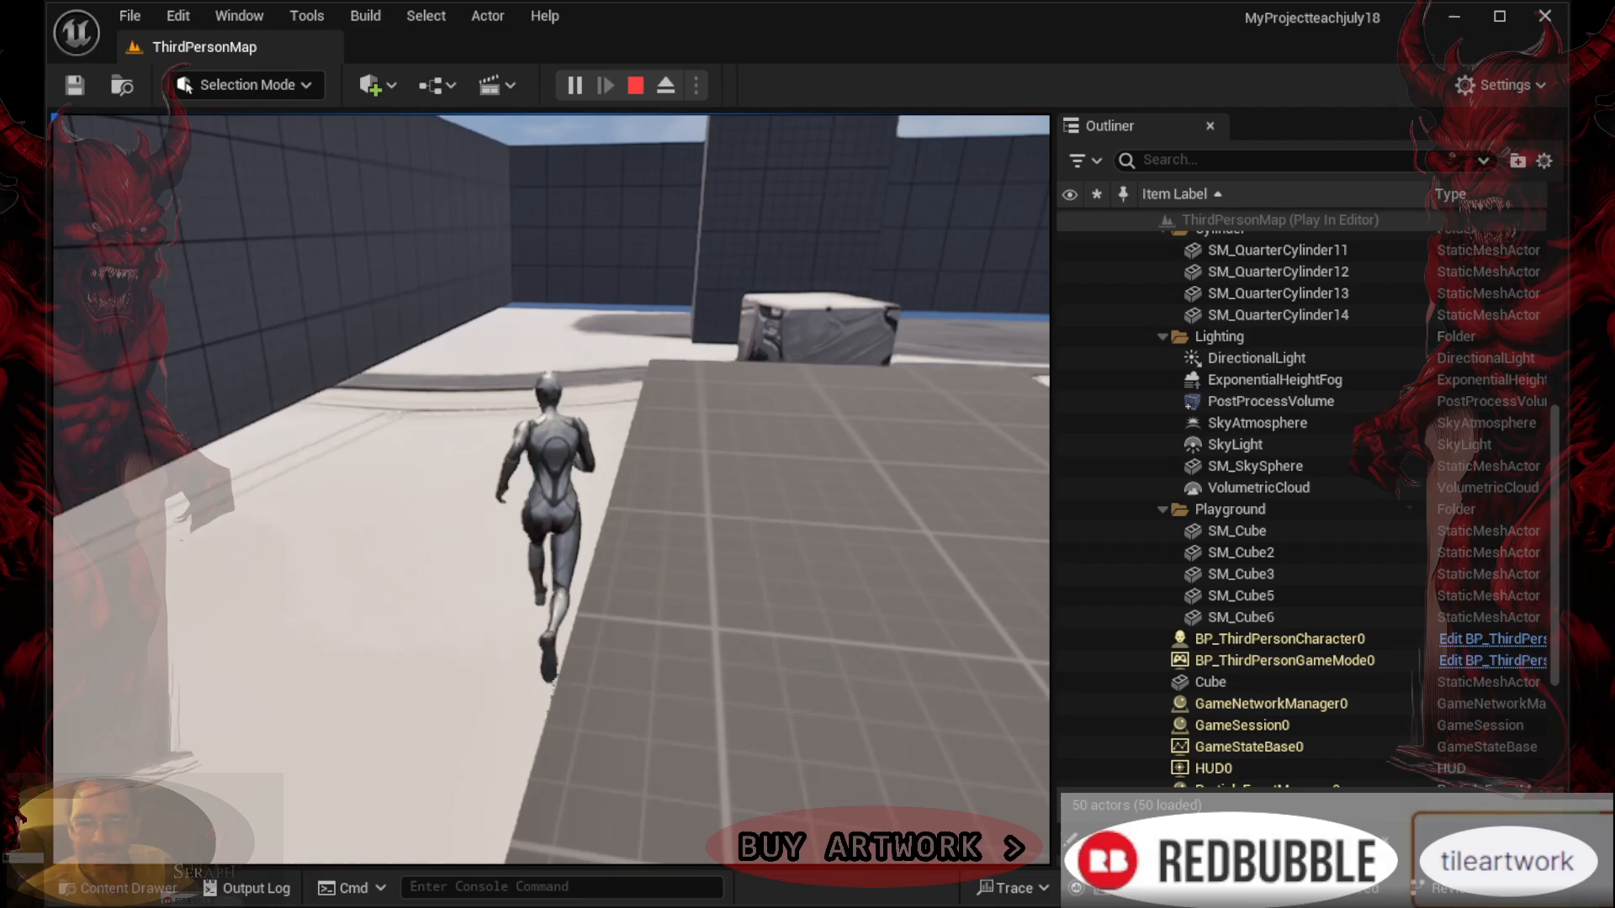
{"action": "key", "text": "w"}
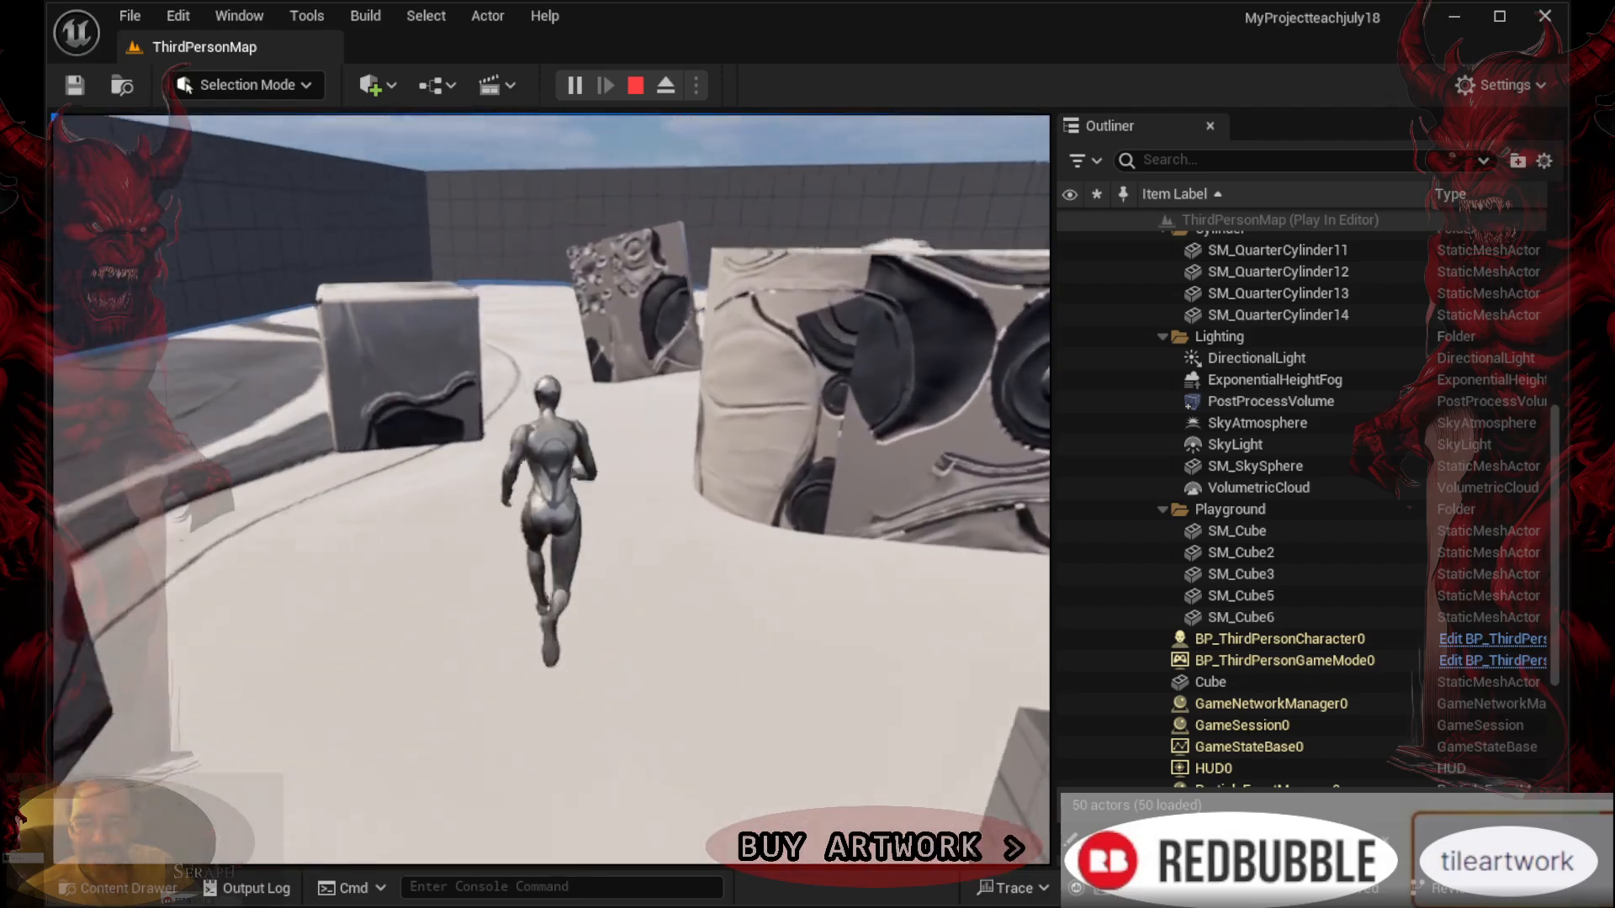
Run the character up the ramp to the blue block, past the grey platform, and back across the level
{"action": "key", "text": "w"}
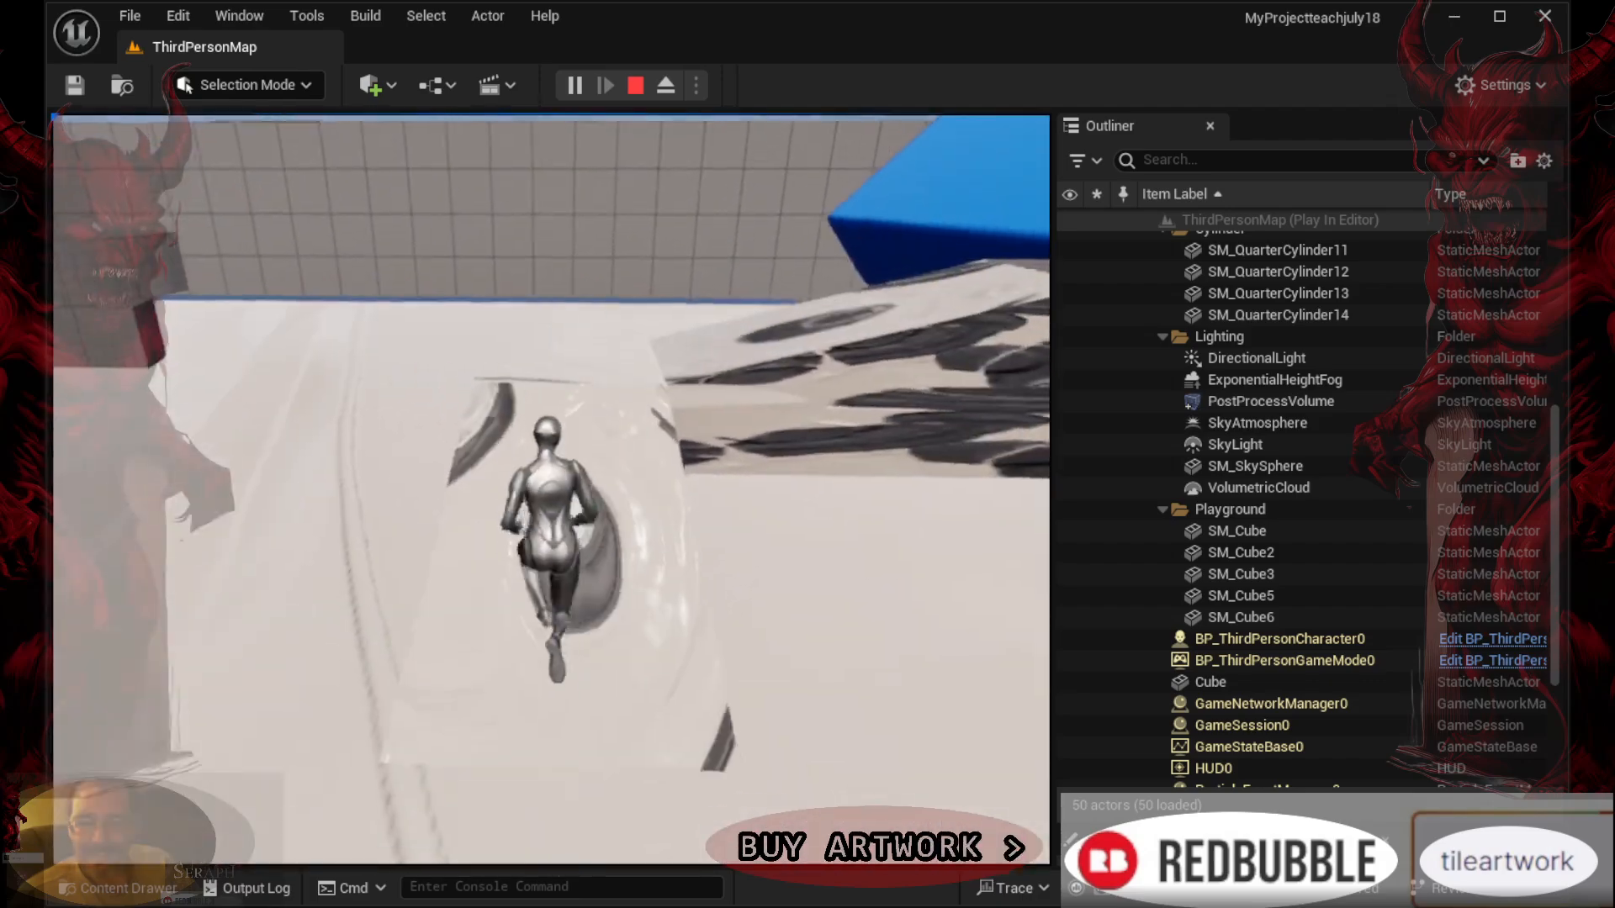
{"action": "key", "text": "w"}
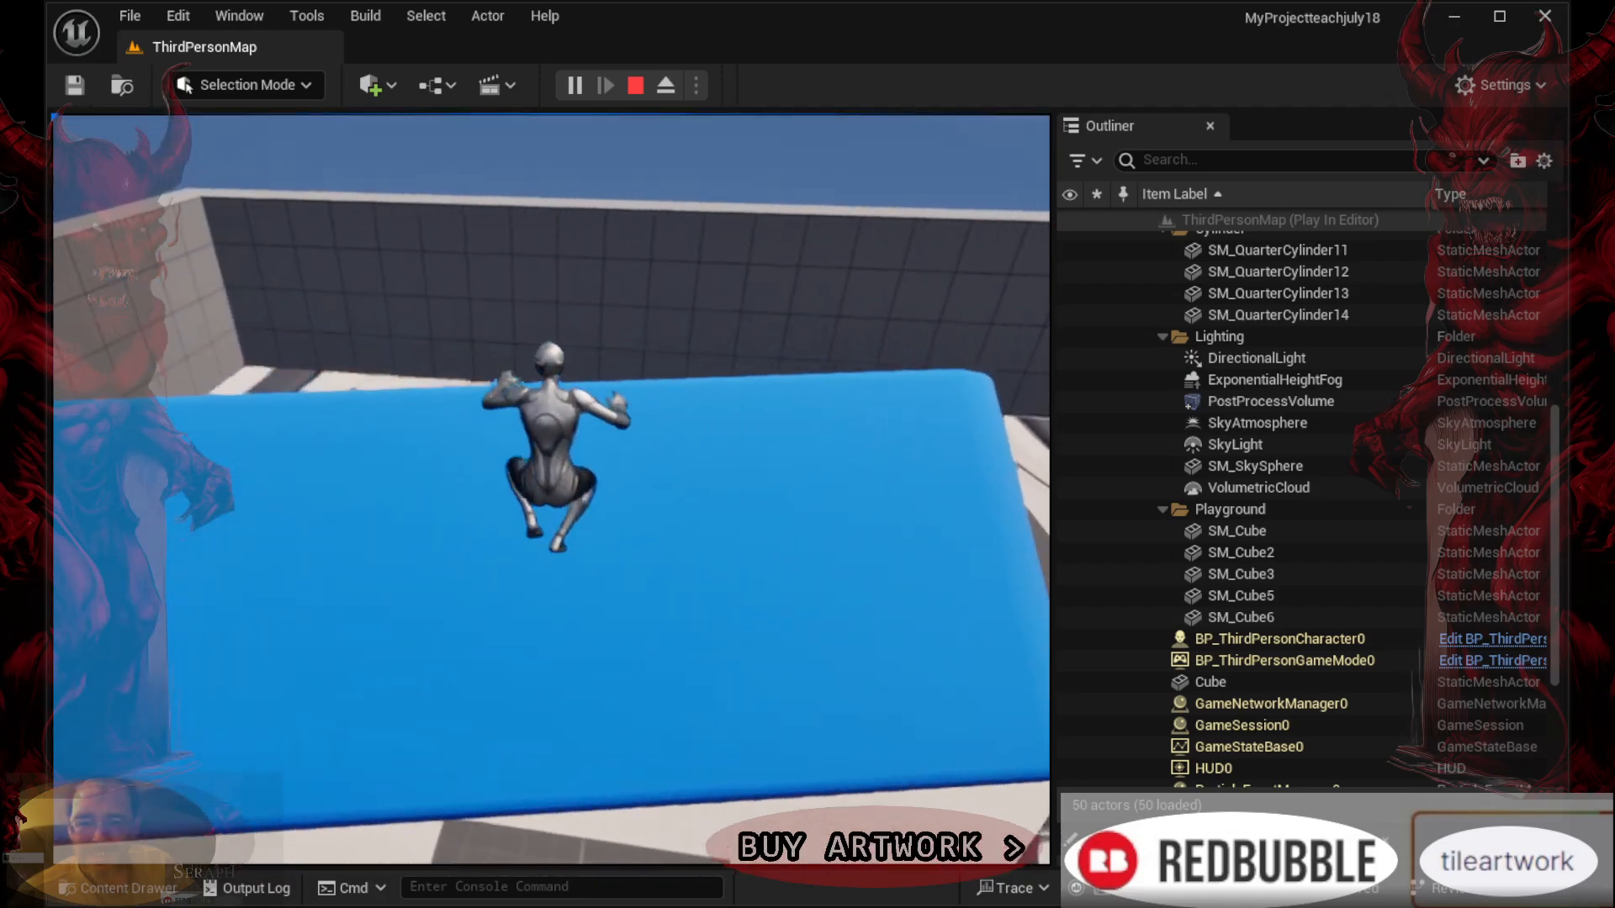
{"action": "key", "text": "w"}
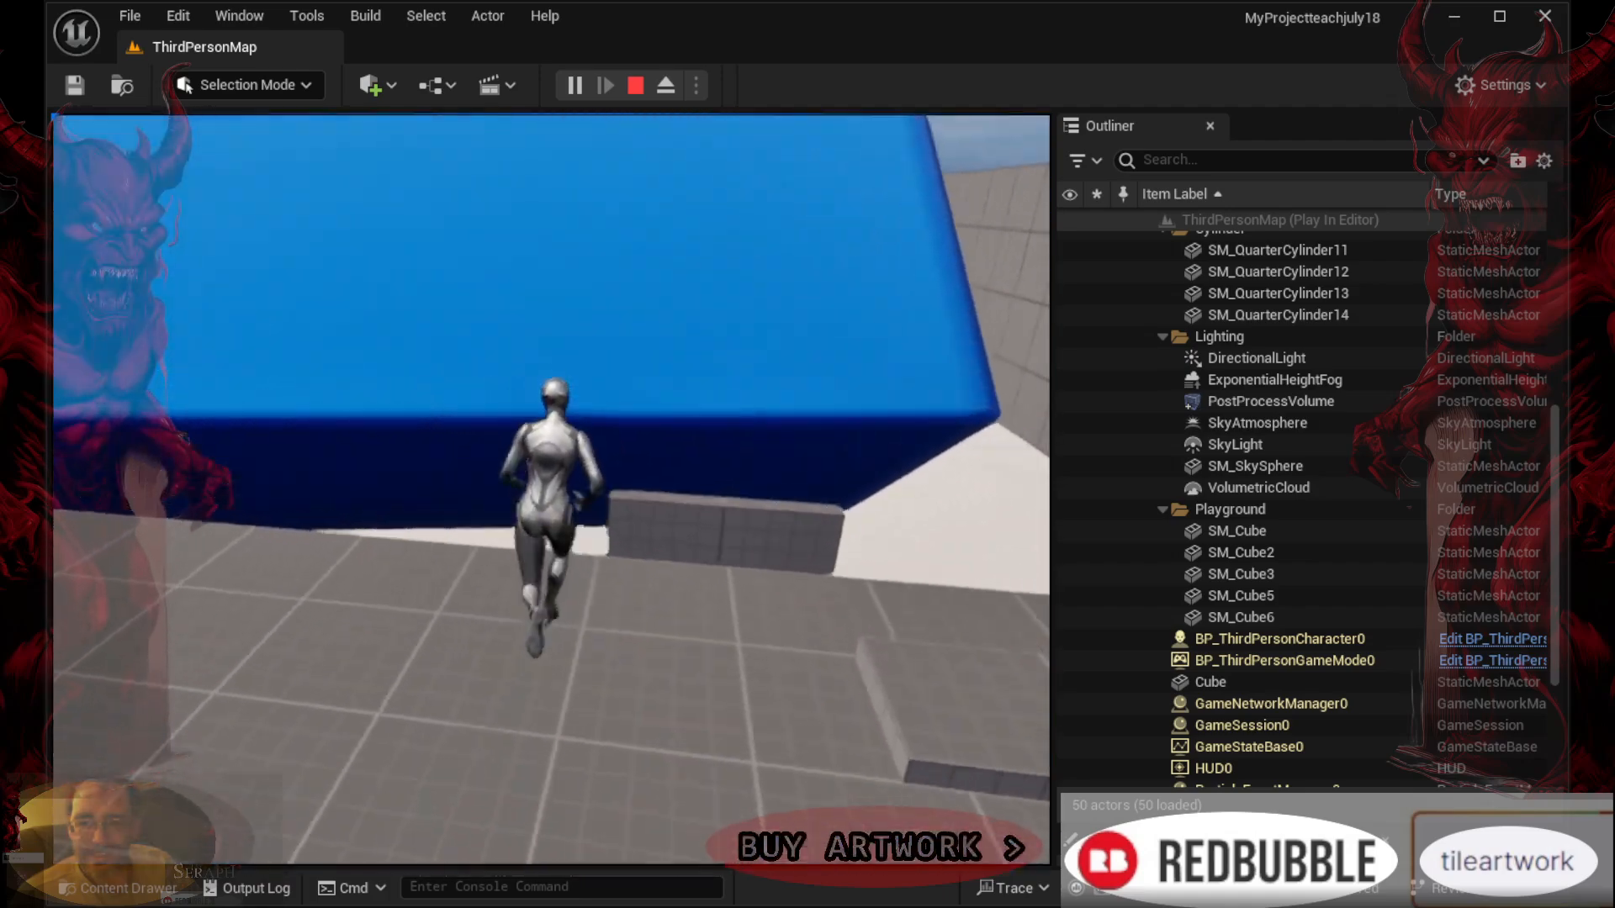
{"action": "key", "text": "w"}
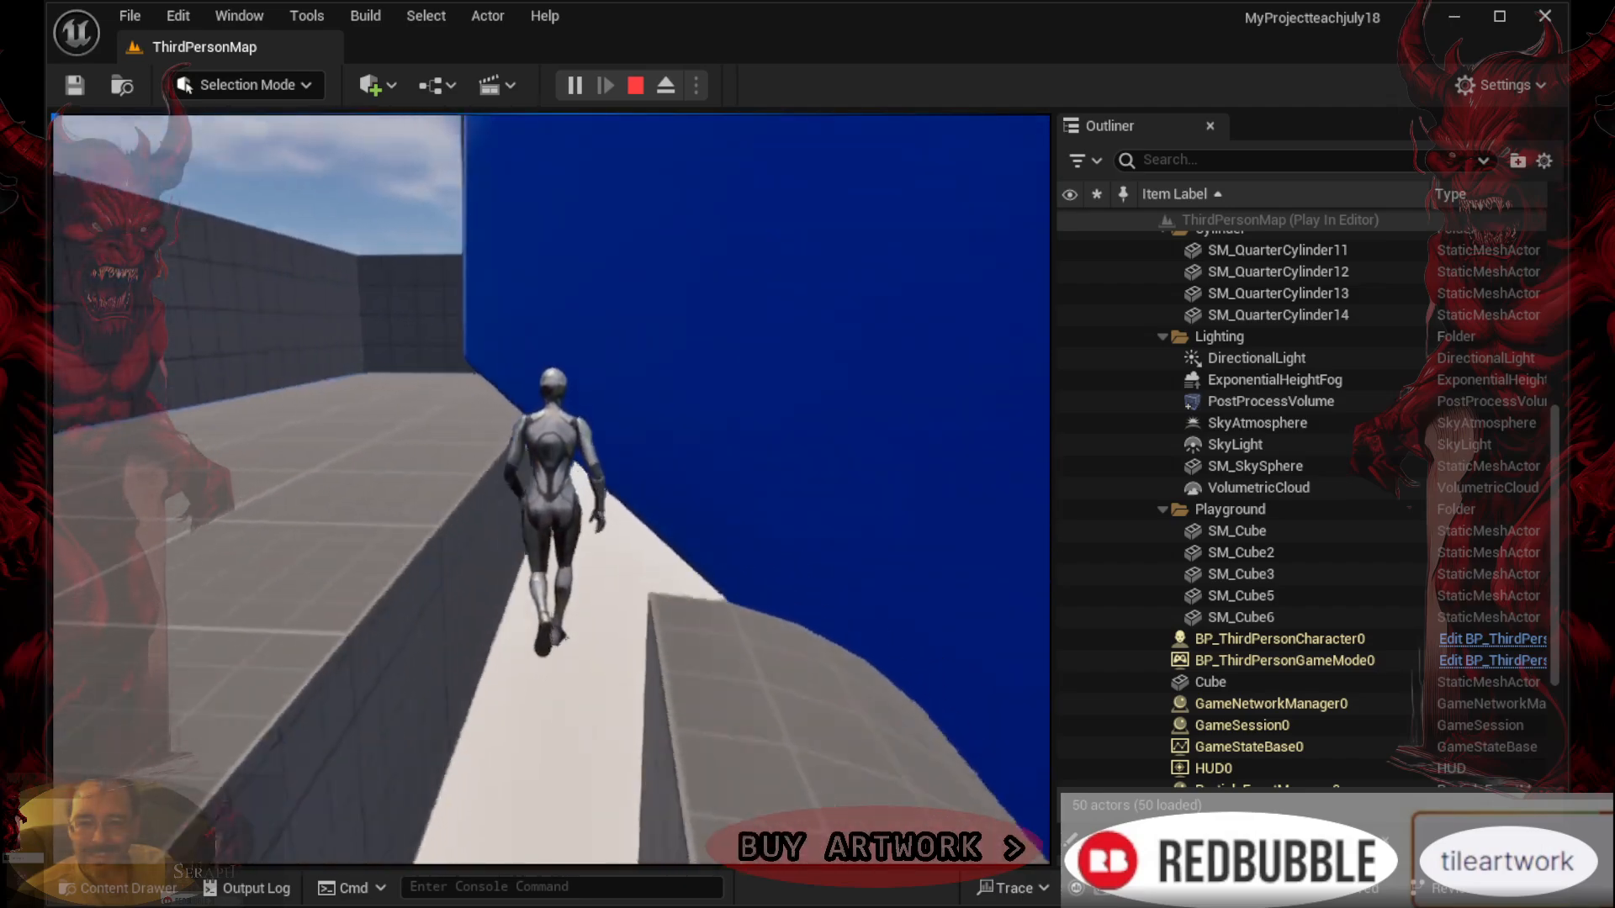
{"action": "key", "text": "w"}
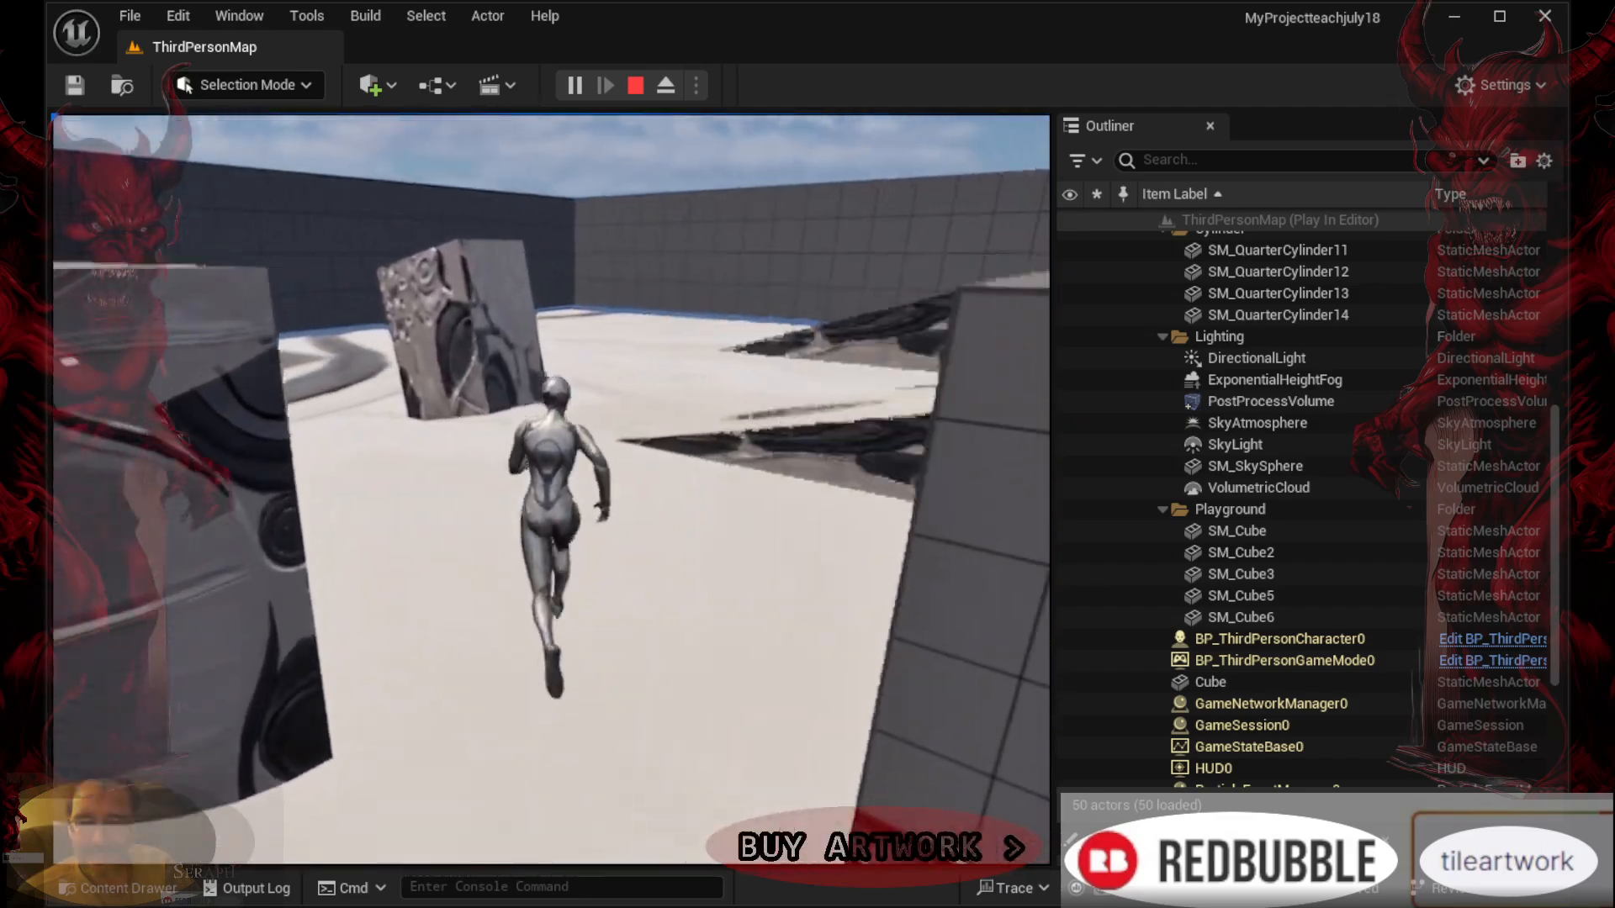
{"action": "key", "text": "w"}
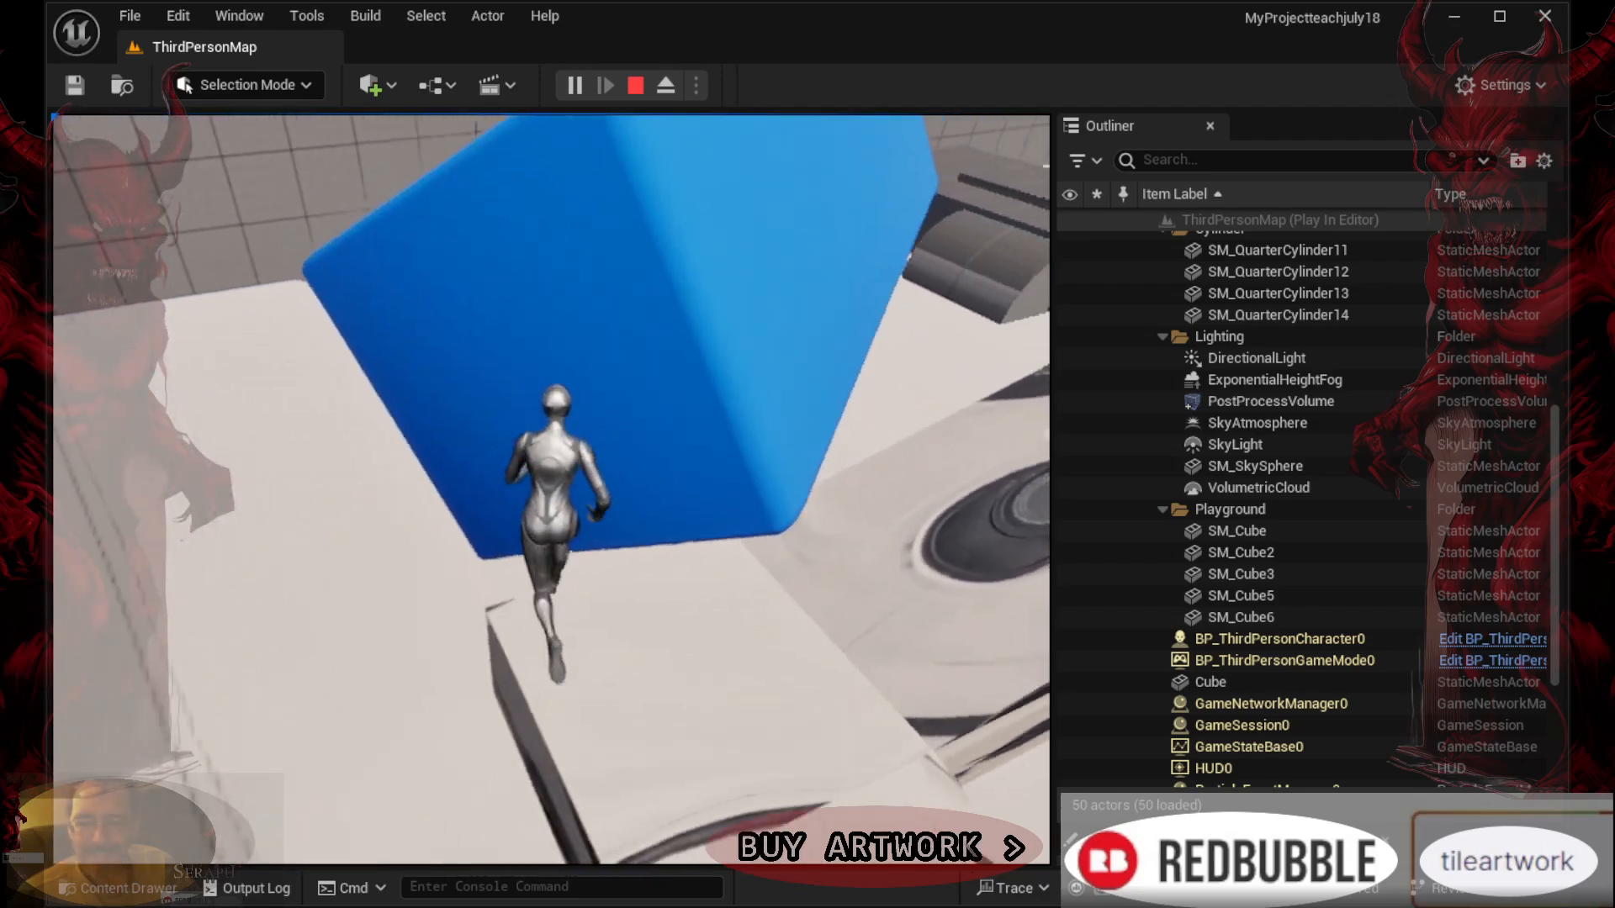
Walk the character around the quarter cylinders and textured cube to examine the blue block from below
{"action": "key", "text": "w"}
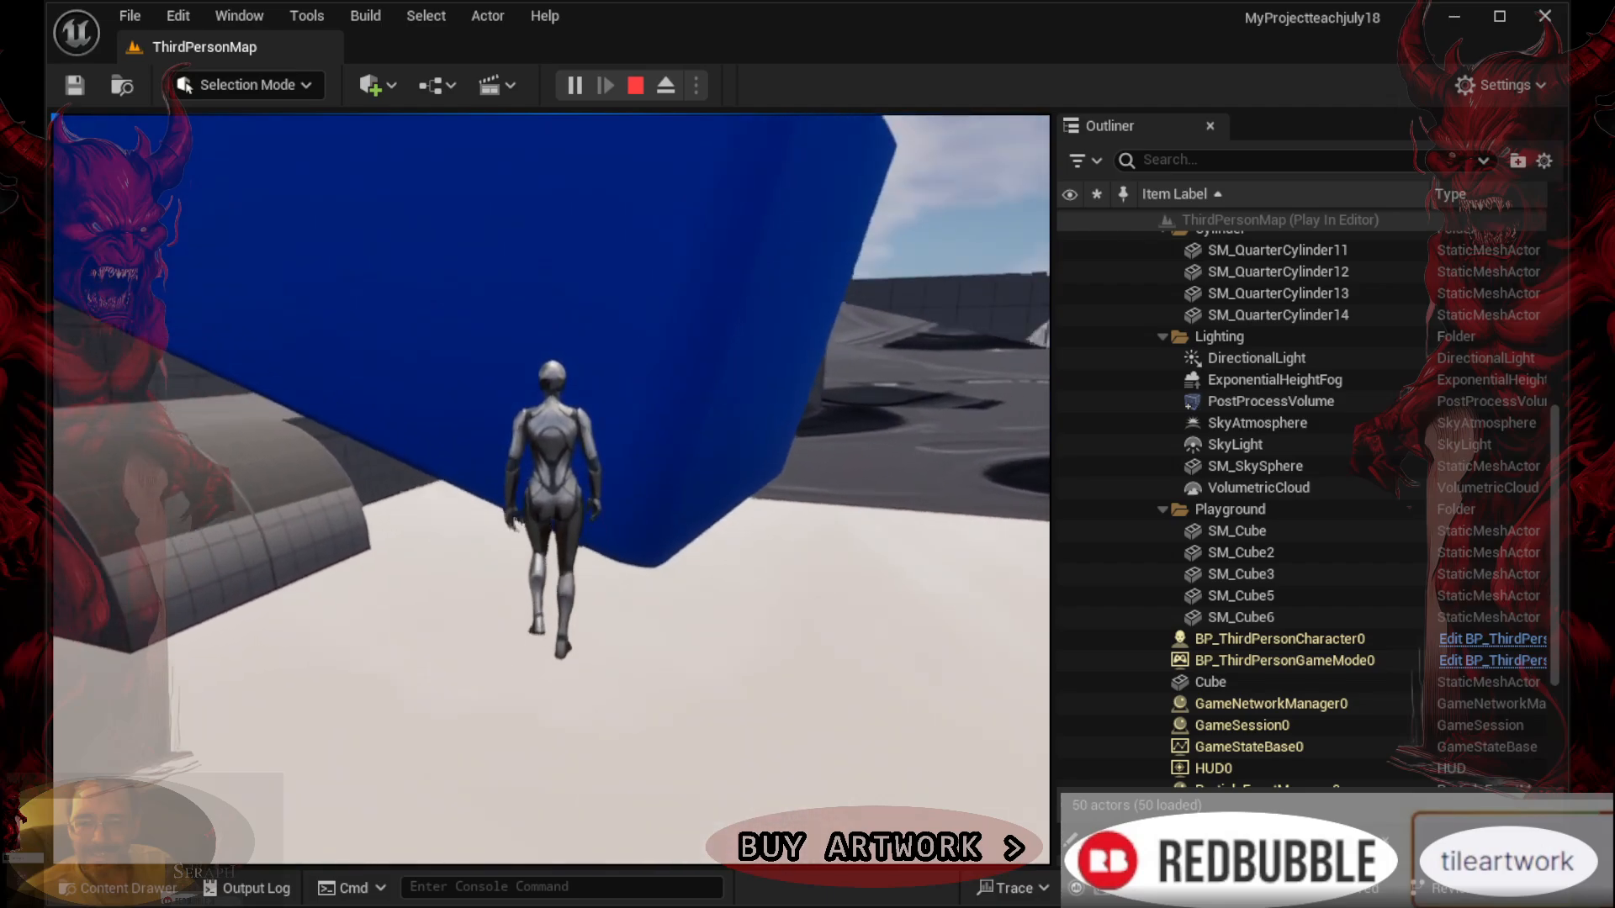
{"action": "key", "text": "w"}
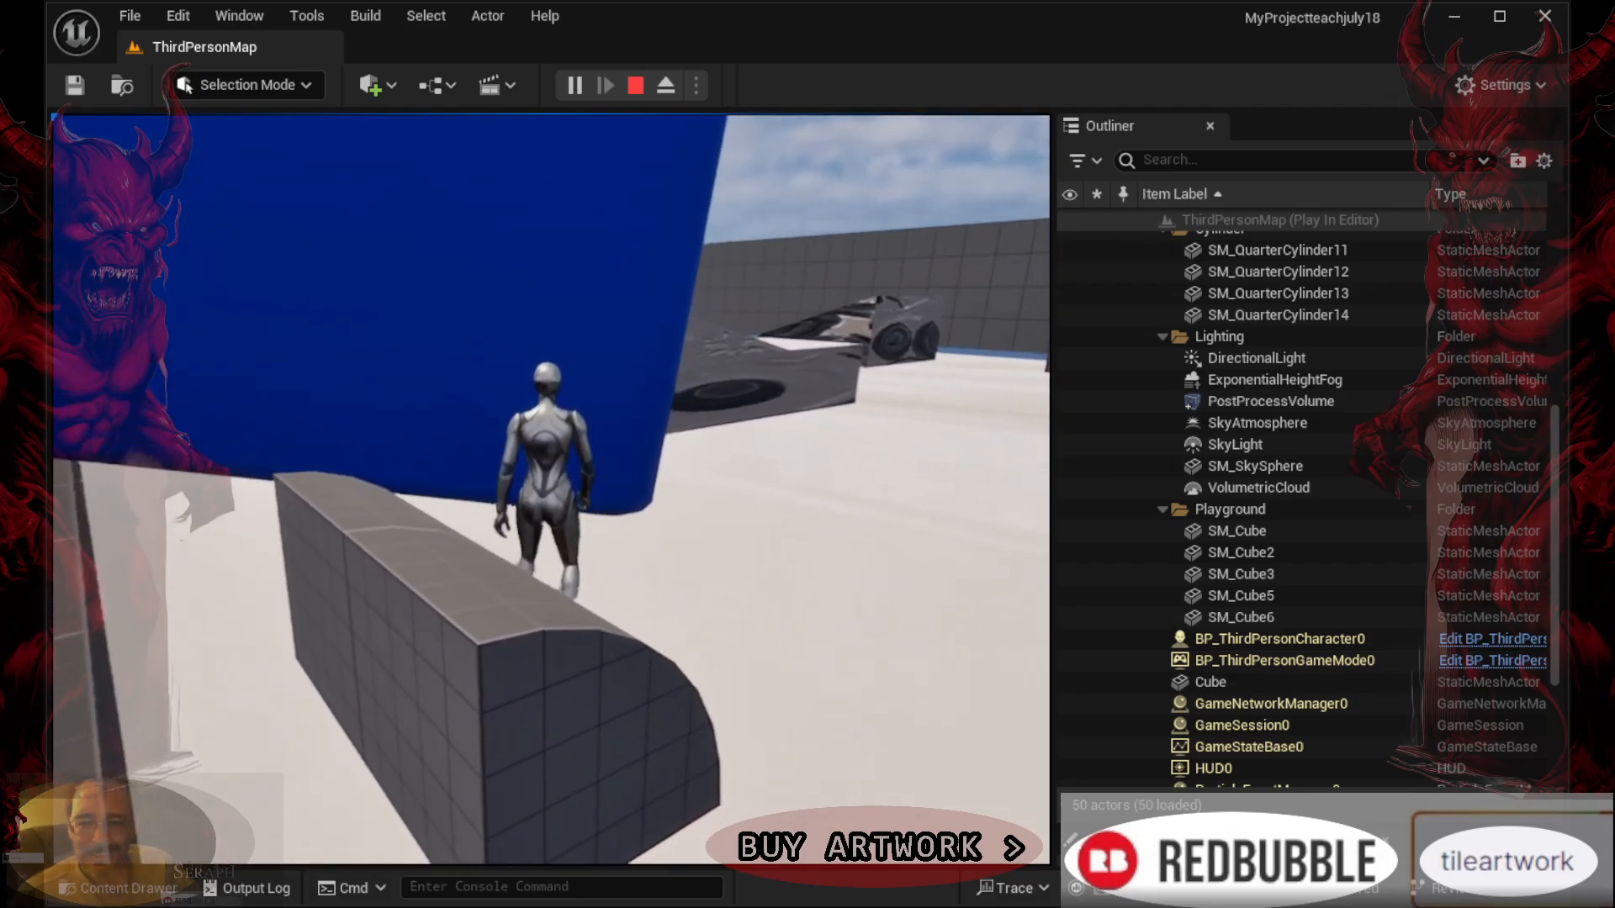
{"action": "key", "text": "w"}
{"action": "key", "text": "w"}
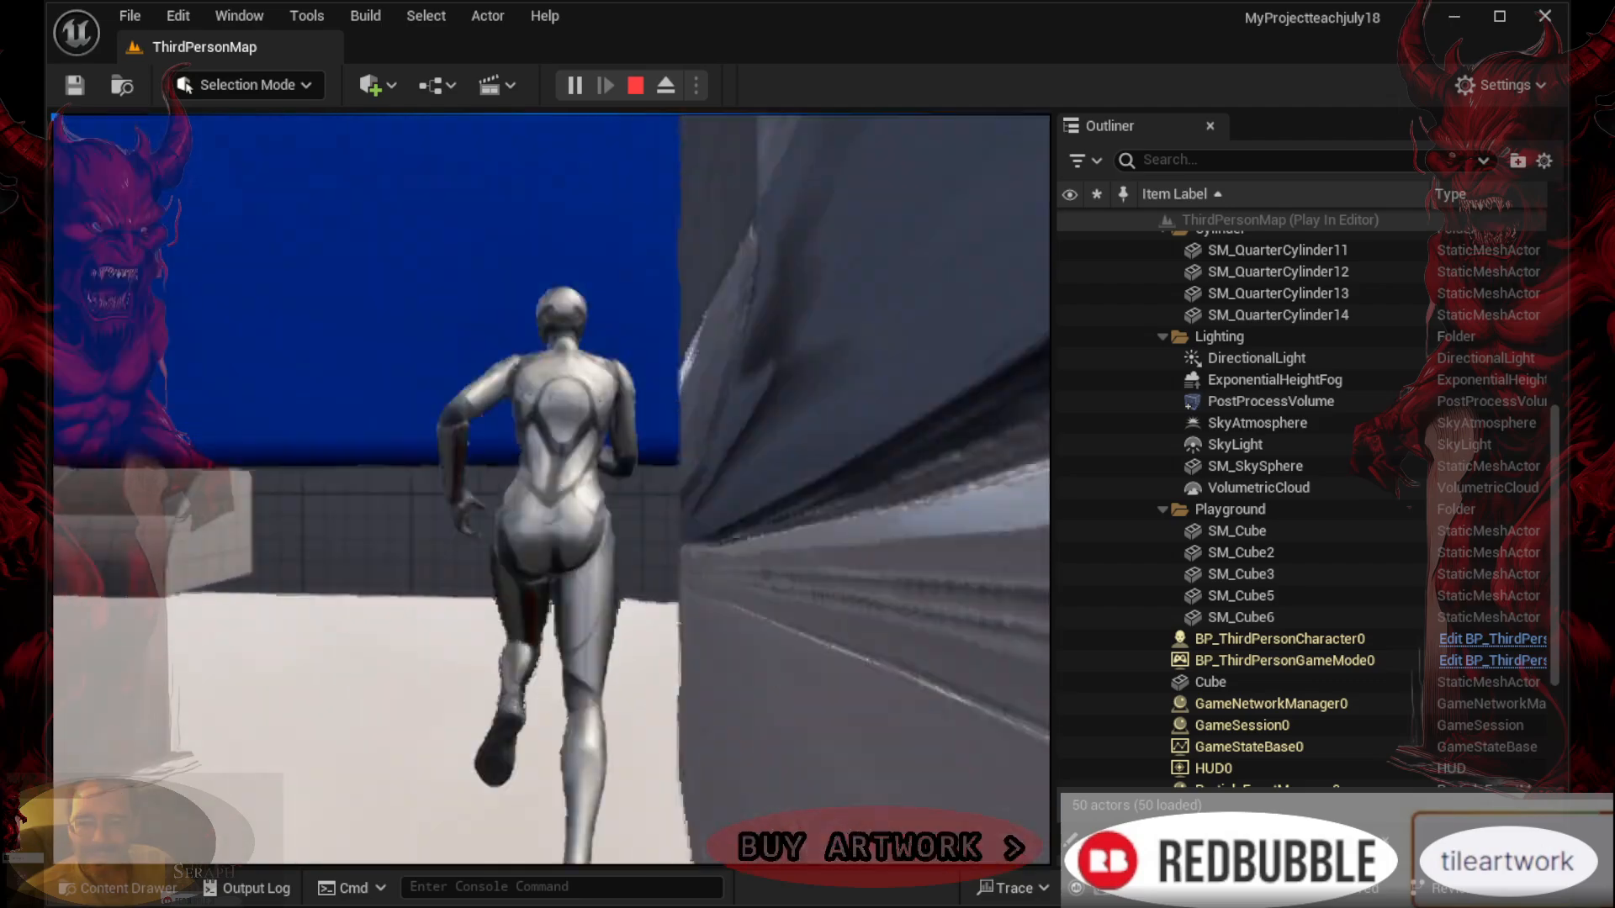
{"action": "key", "text": "w"}
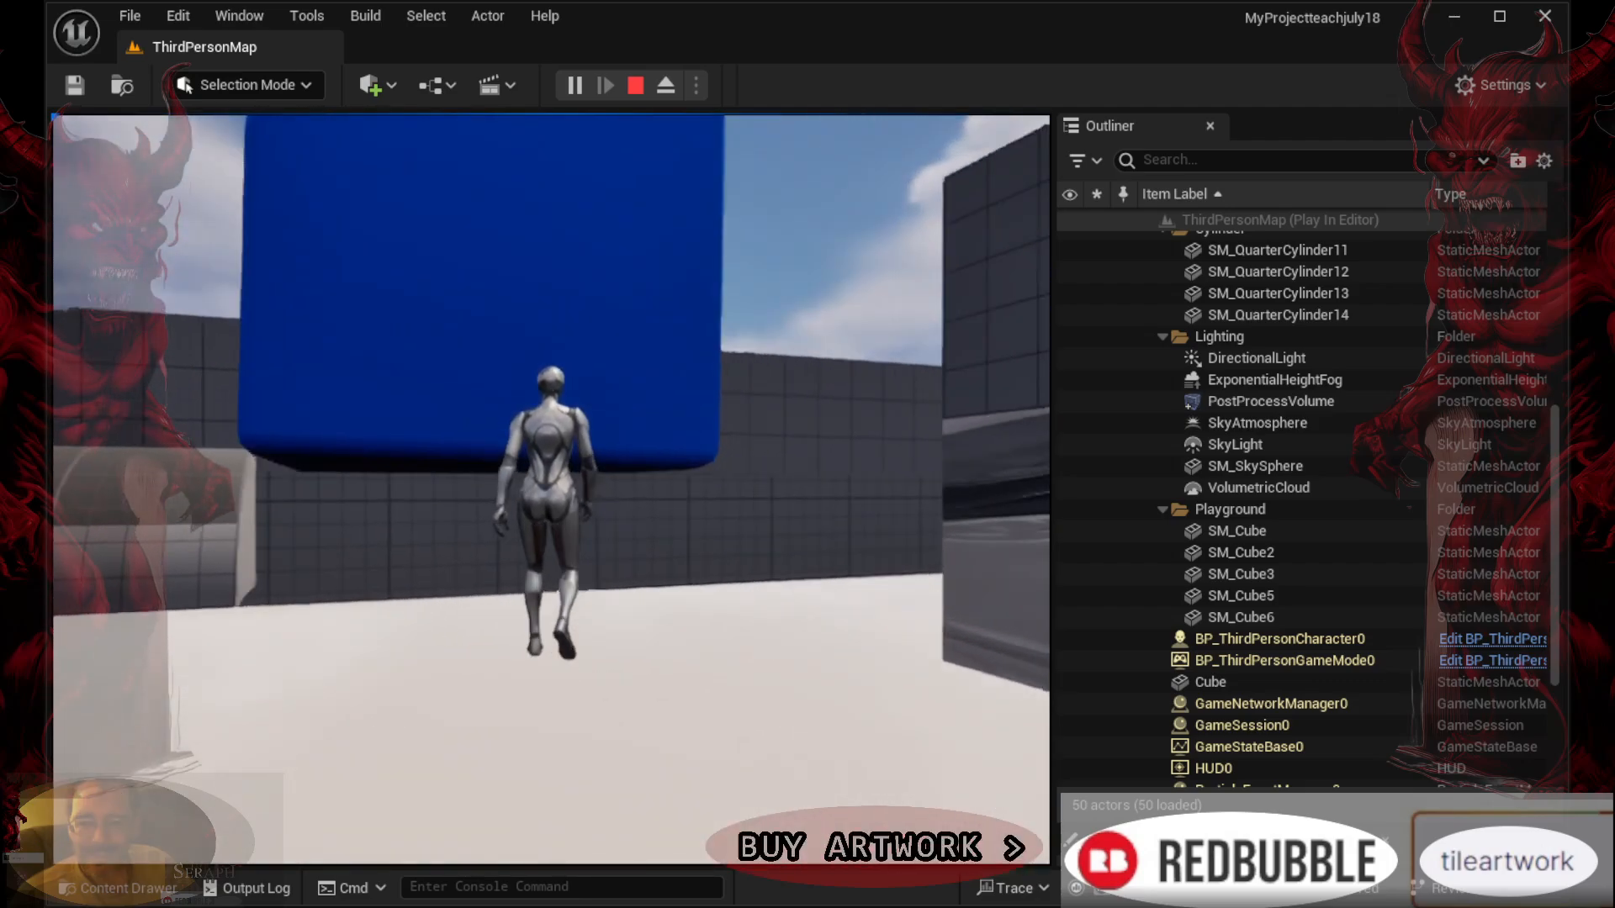
{"action": "key", "text": "w"}
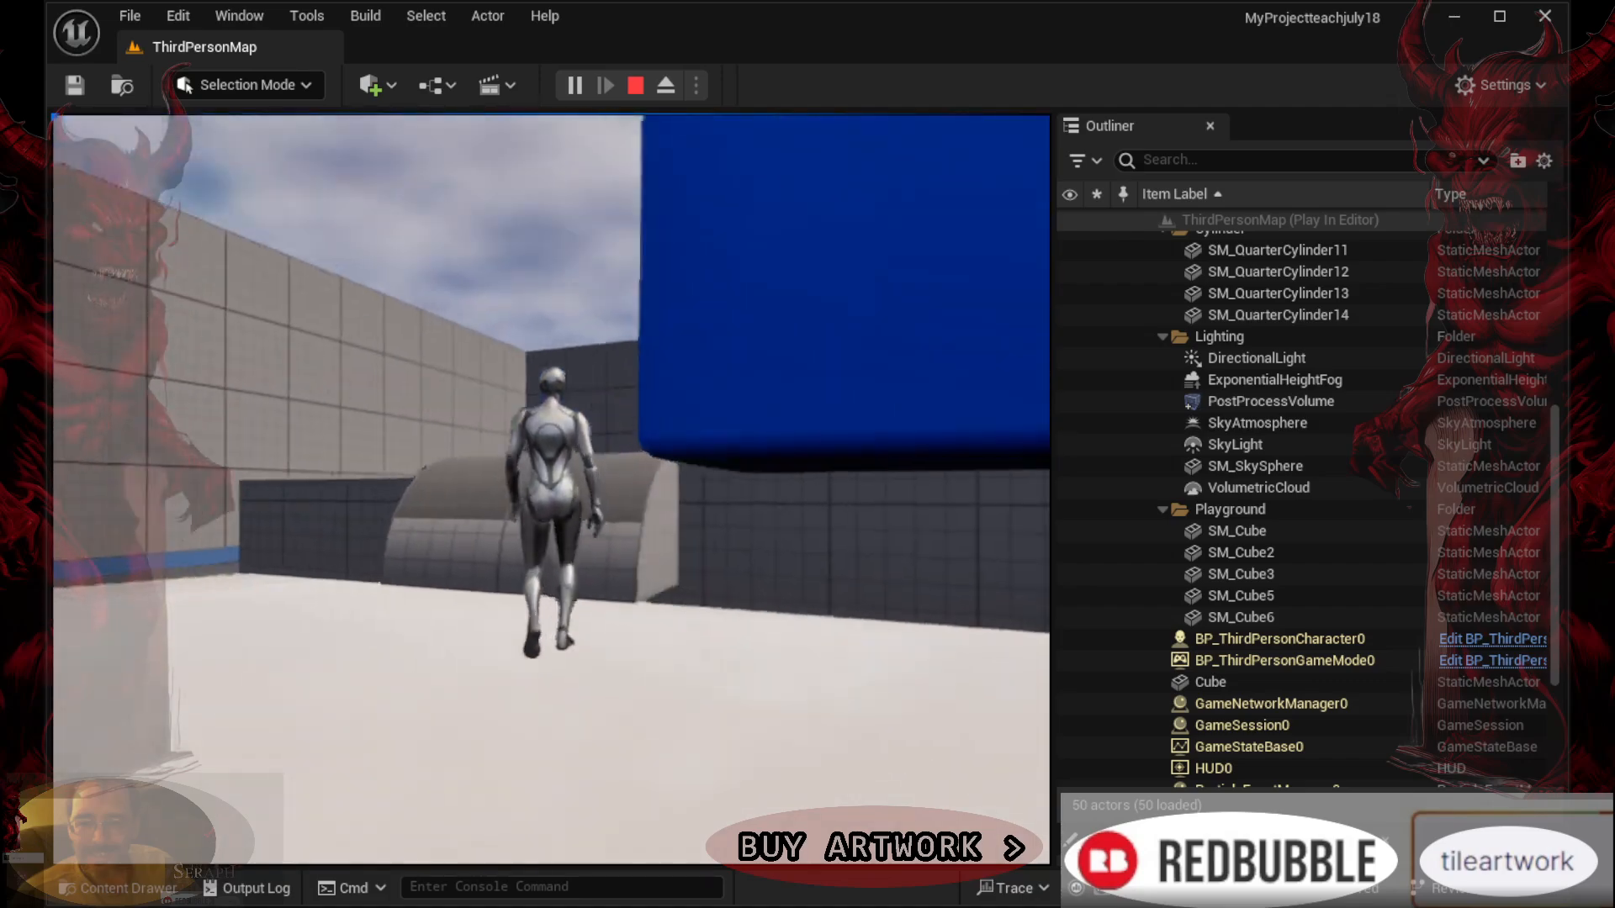
Jump the character repeatedly near the rounded grey step, walk onto the platform, and end the play session
{"action": "key", "text": "space"}
{"action": "key", "text": "w"}
{"action": "key", "text": "space"}
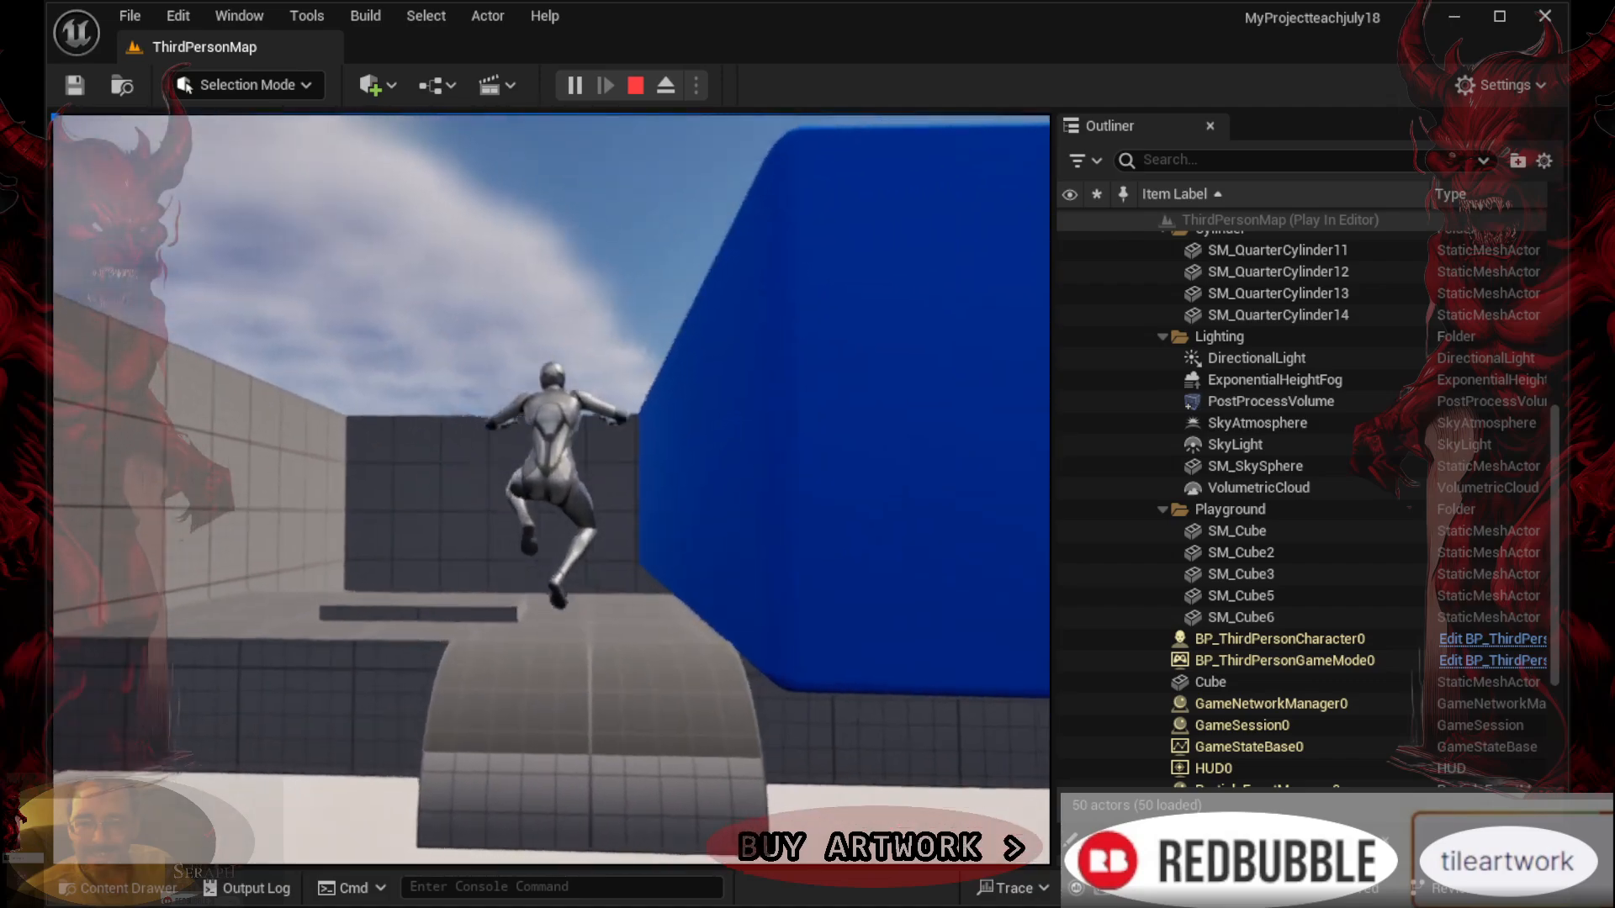
{"action": "key", "text": "space"}
{"action": "key", "text": "w"}
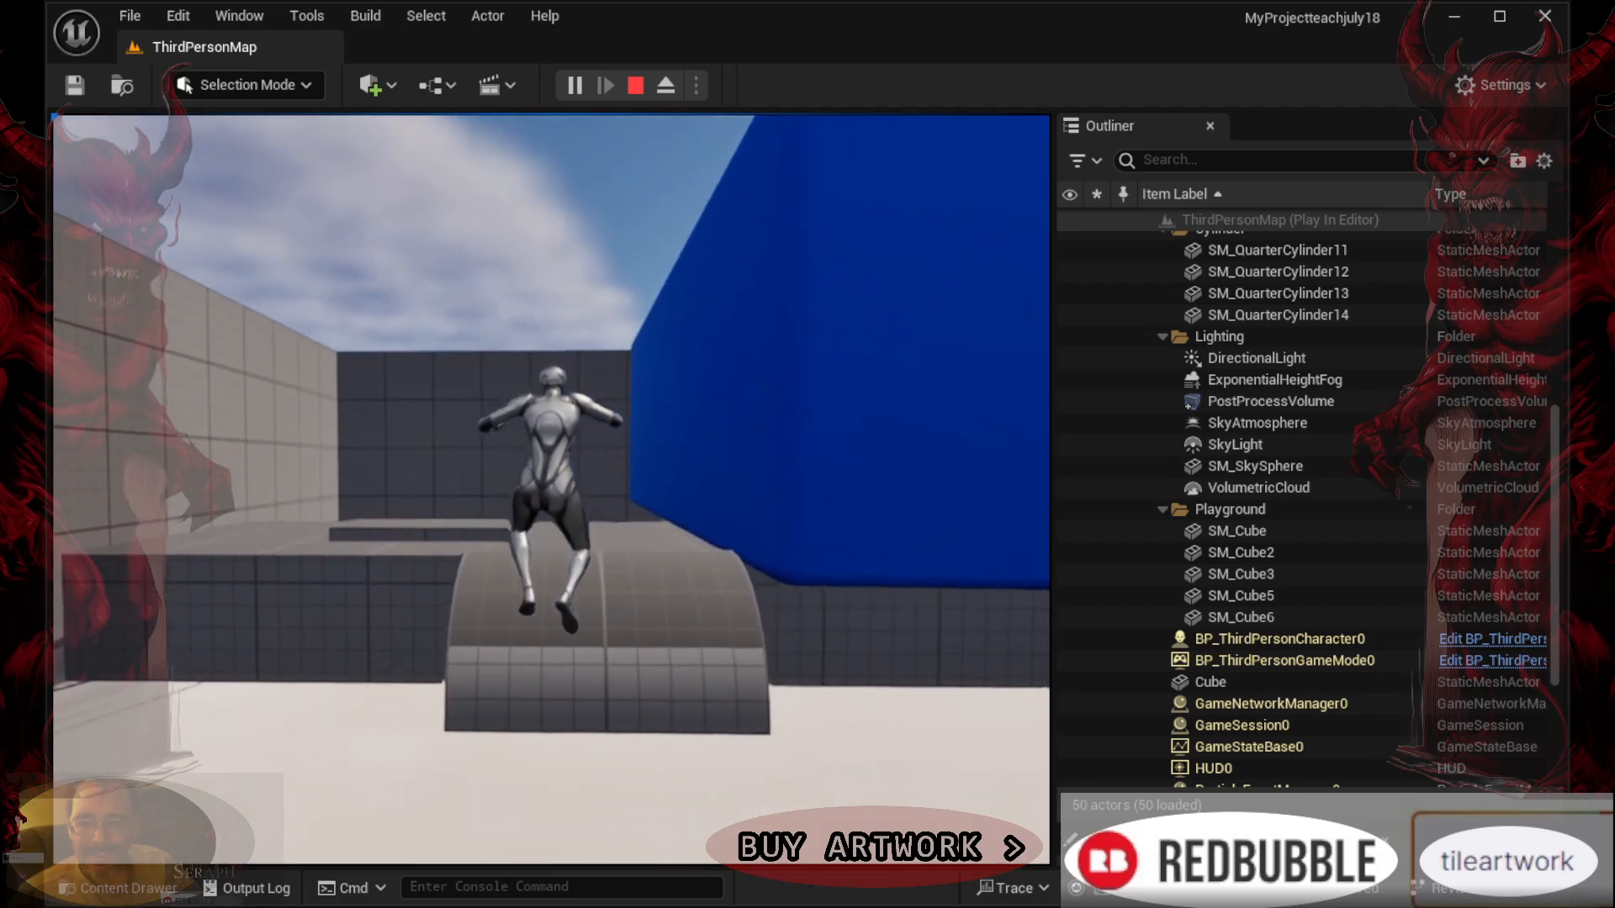
{"action": "key", "text": "w"}
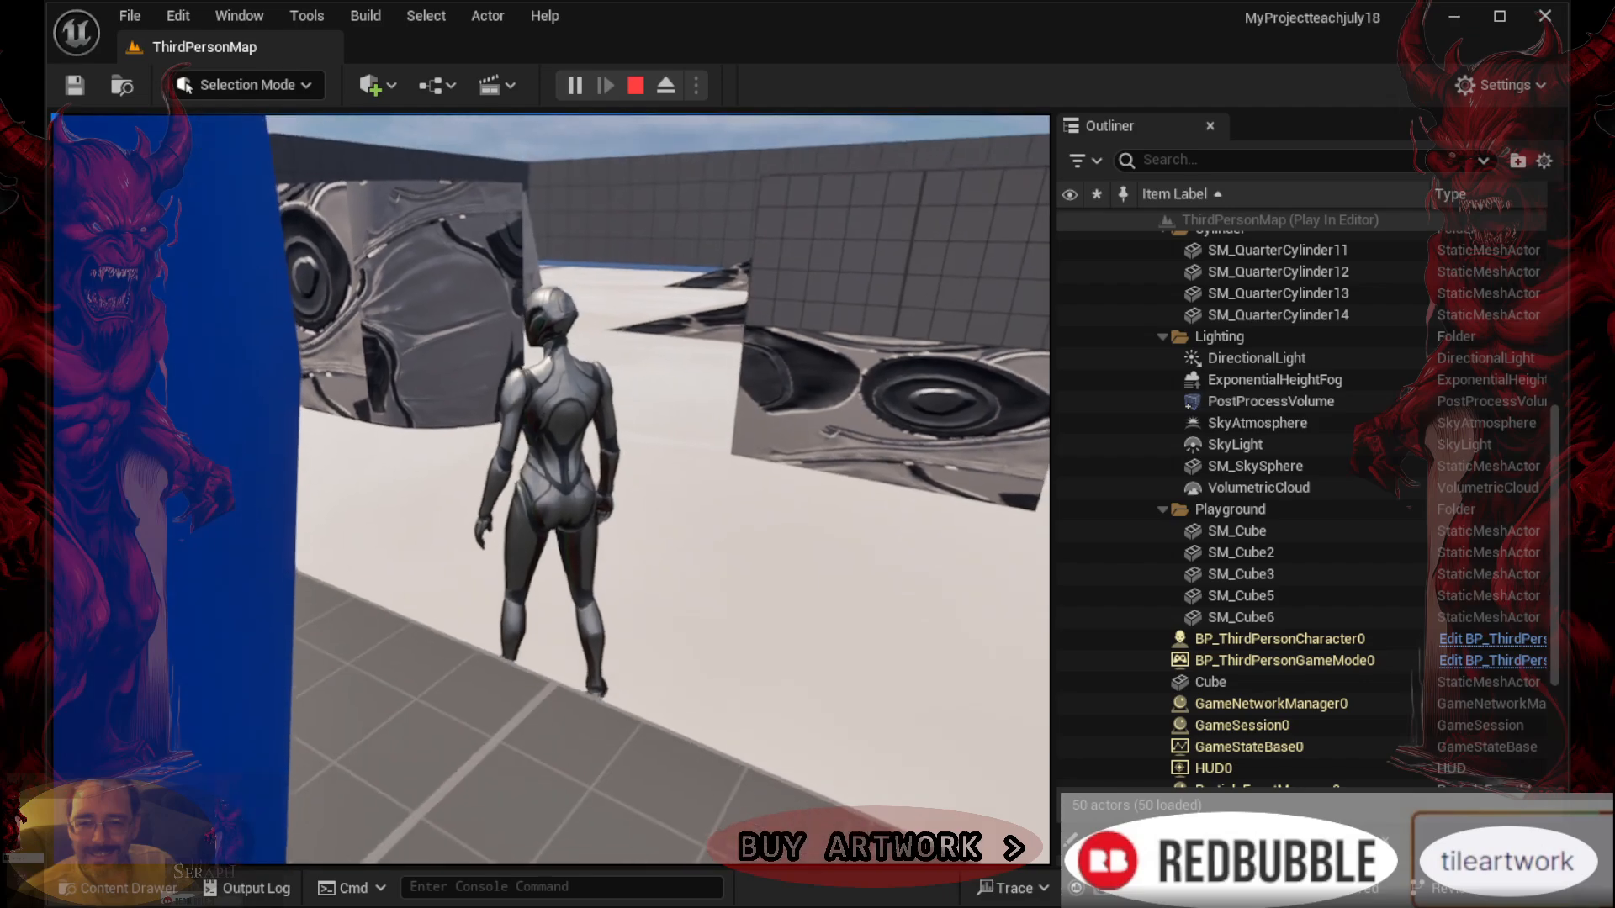
{"action": "key", "text": "Escape"}
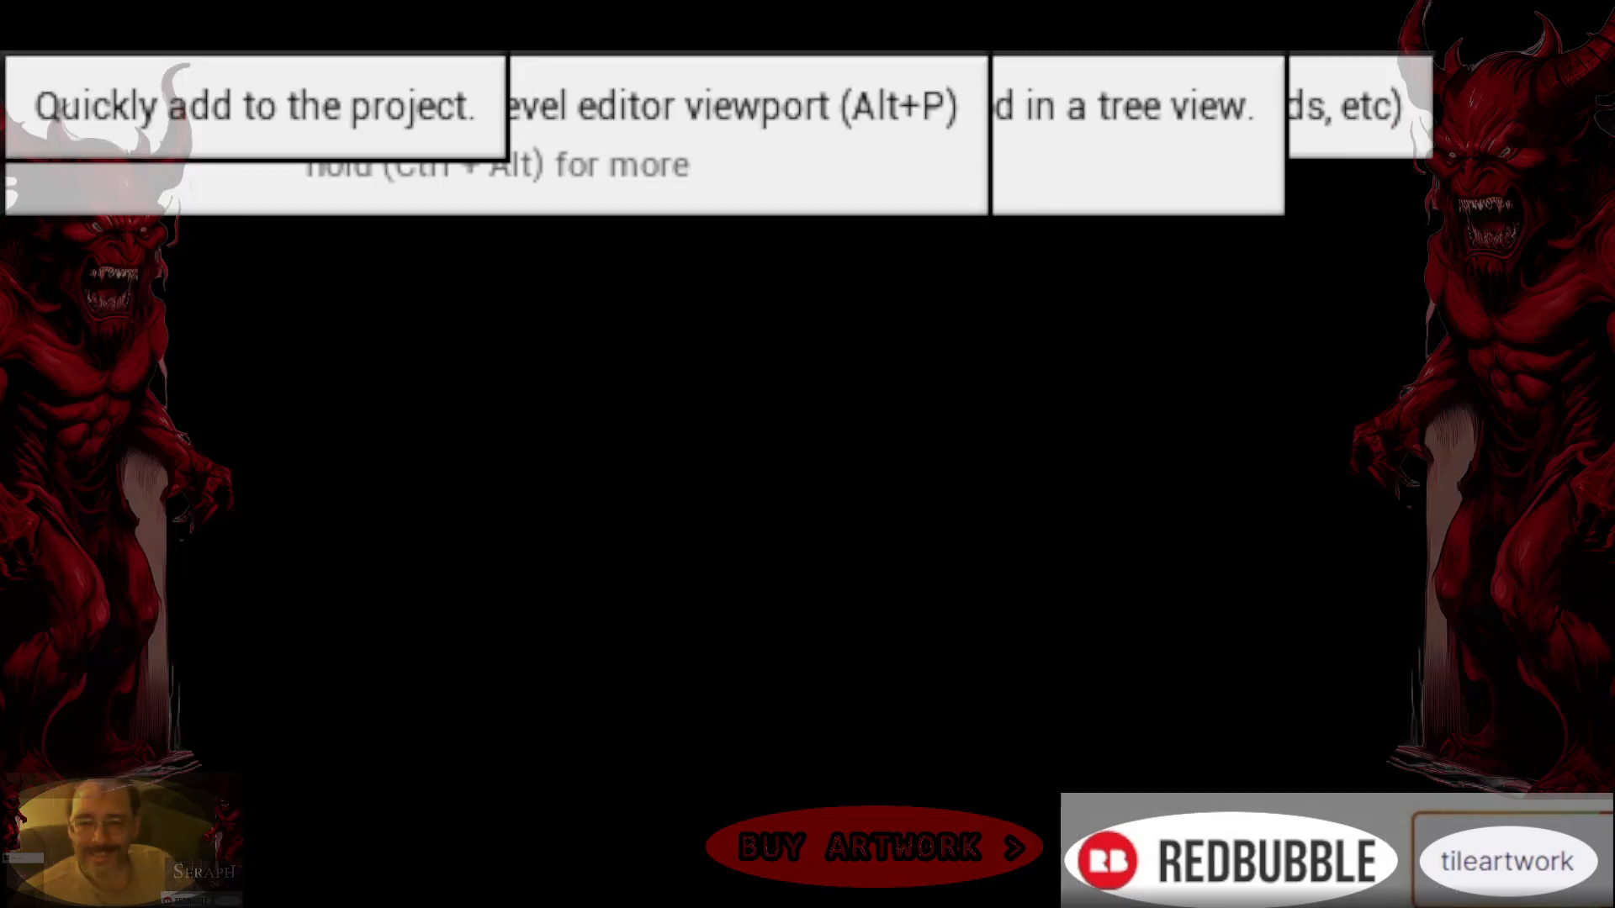
Add a Sphere shape to the level and place it on the white floor between the grey platform and the textured cubes
{"action": "left_click", "coordinate": [370, 85]}
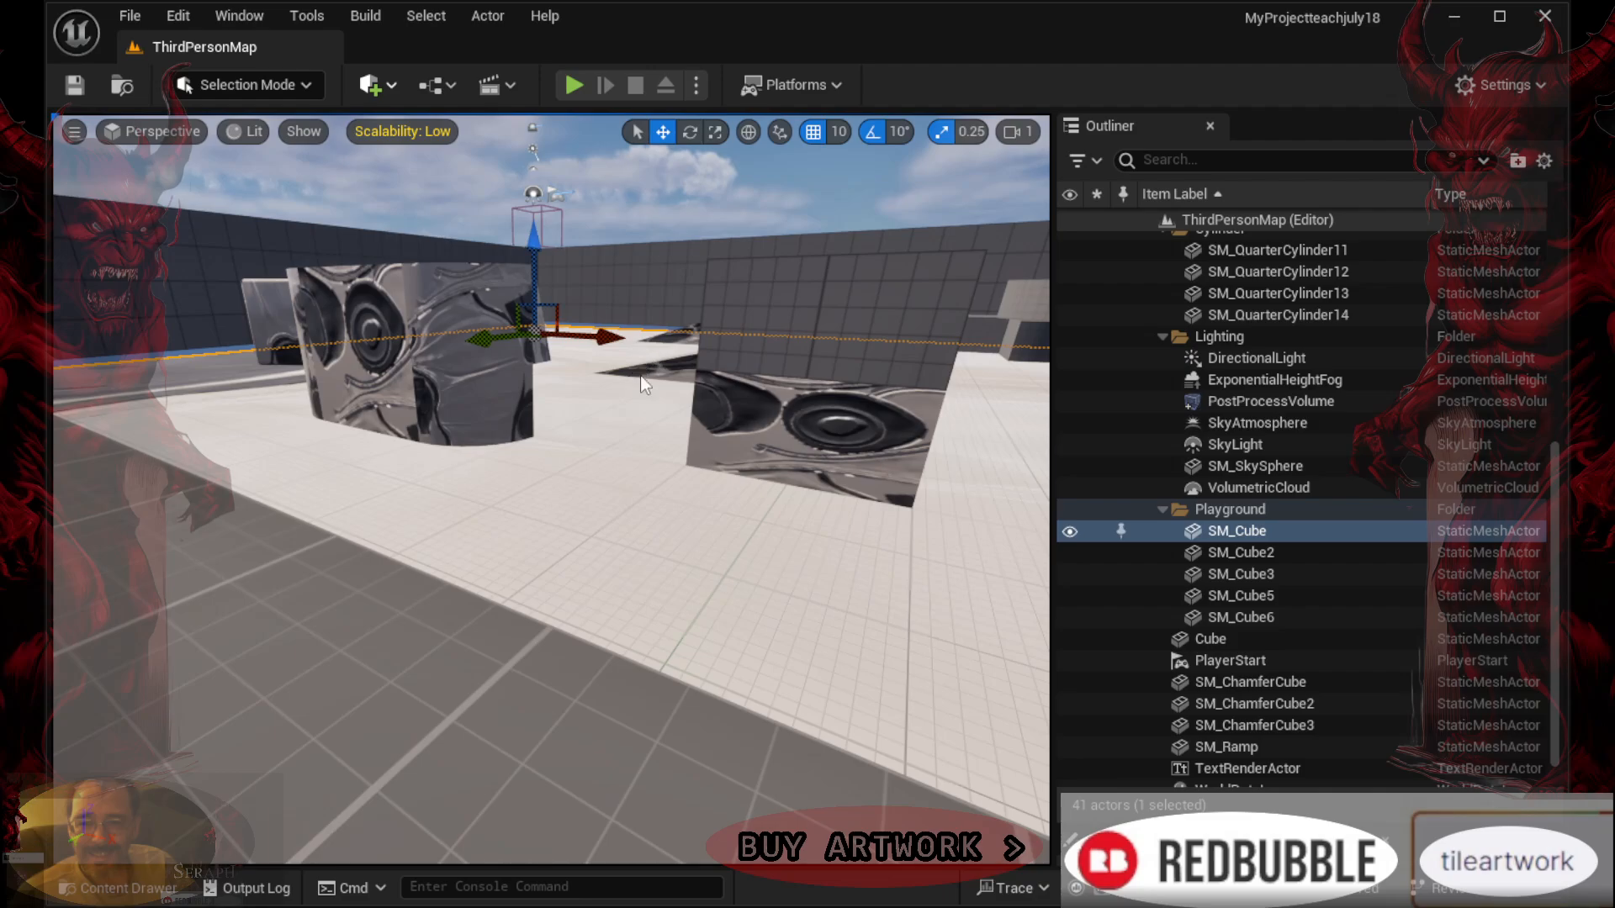
{"action": "left_click", "coordinate": [640, 375]}
{"action": "left_click_drag", "start_coordinate": [548, 439], "coordinate": [548, 356]}
{"action": "left_click_drag", "start_coordinate": [601, 418], "coordinate": [433, 562]}
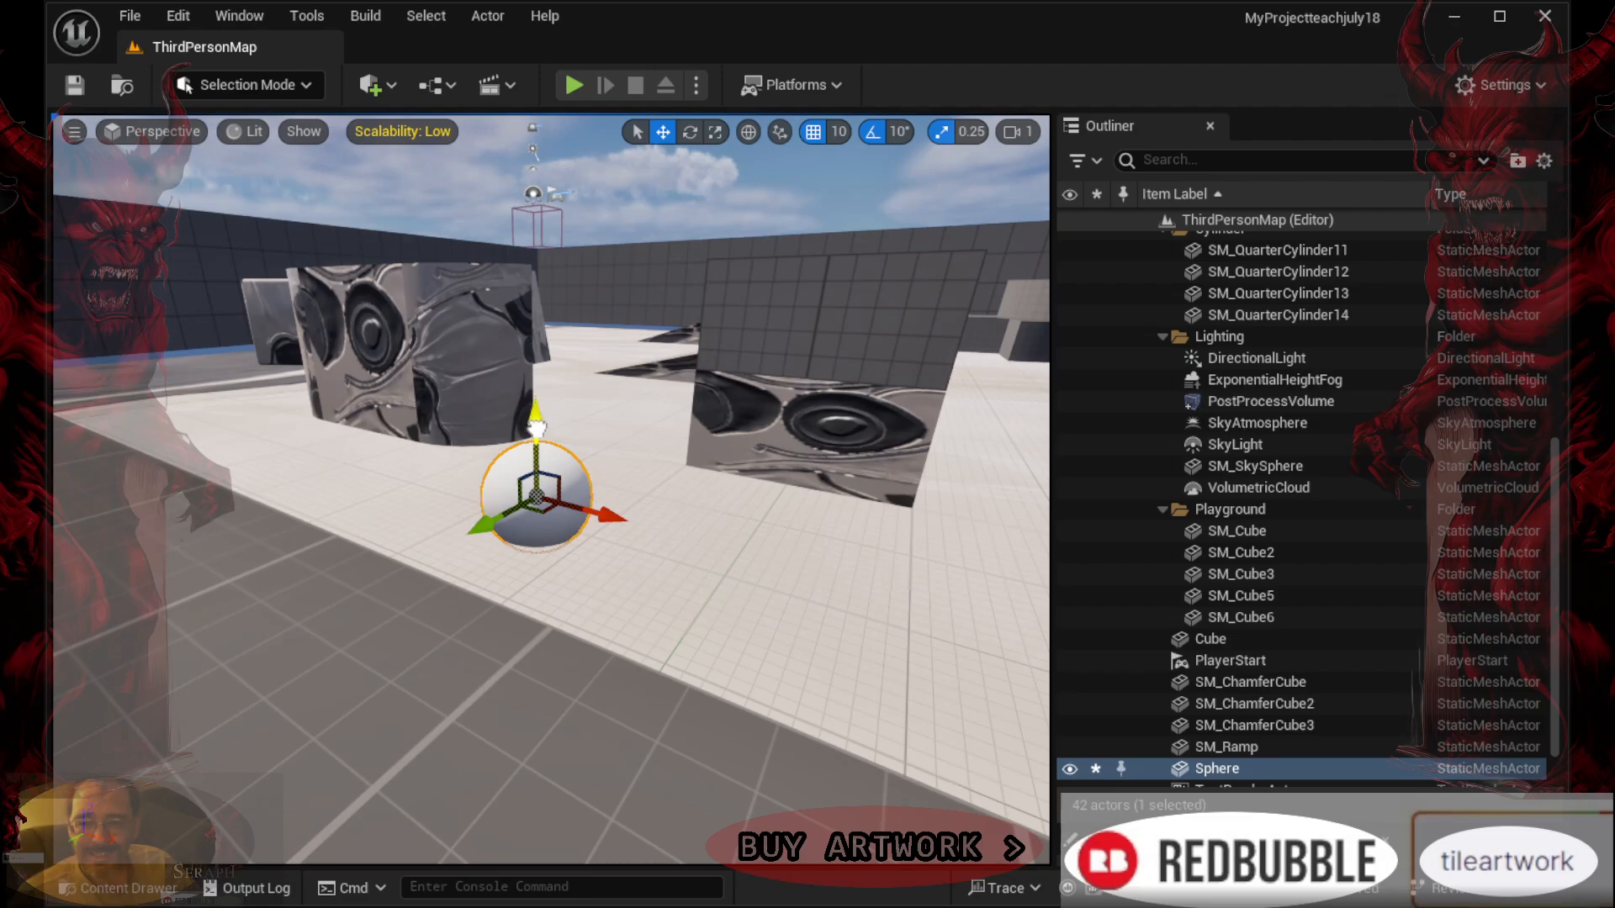
Raise the sphere off the floor and scale it up uniformly to about four times its size in Wireframe view
{"action": "left_click_drag", "start_coordinate": [537, 430], "coordinate": [537, 362]}
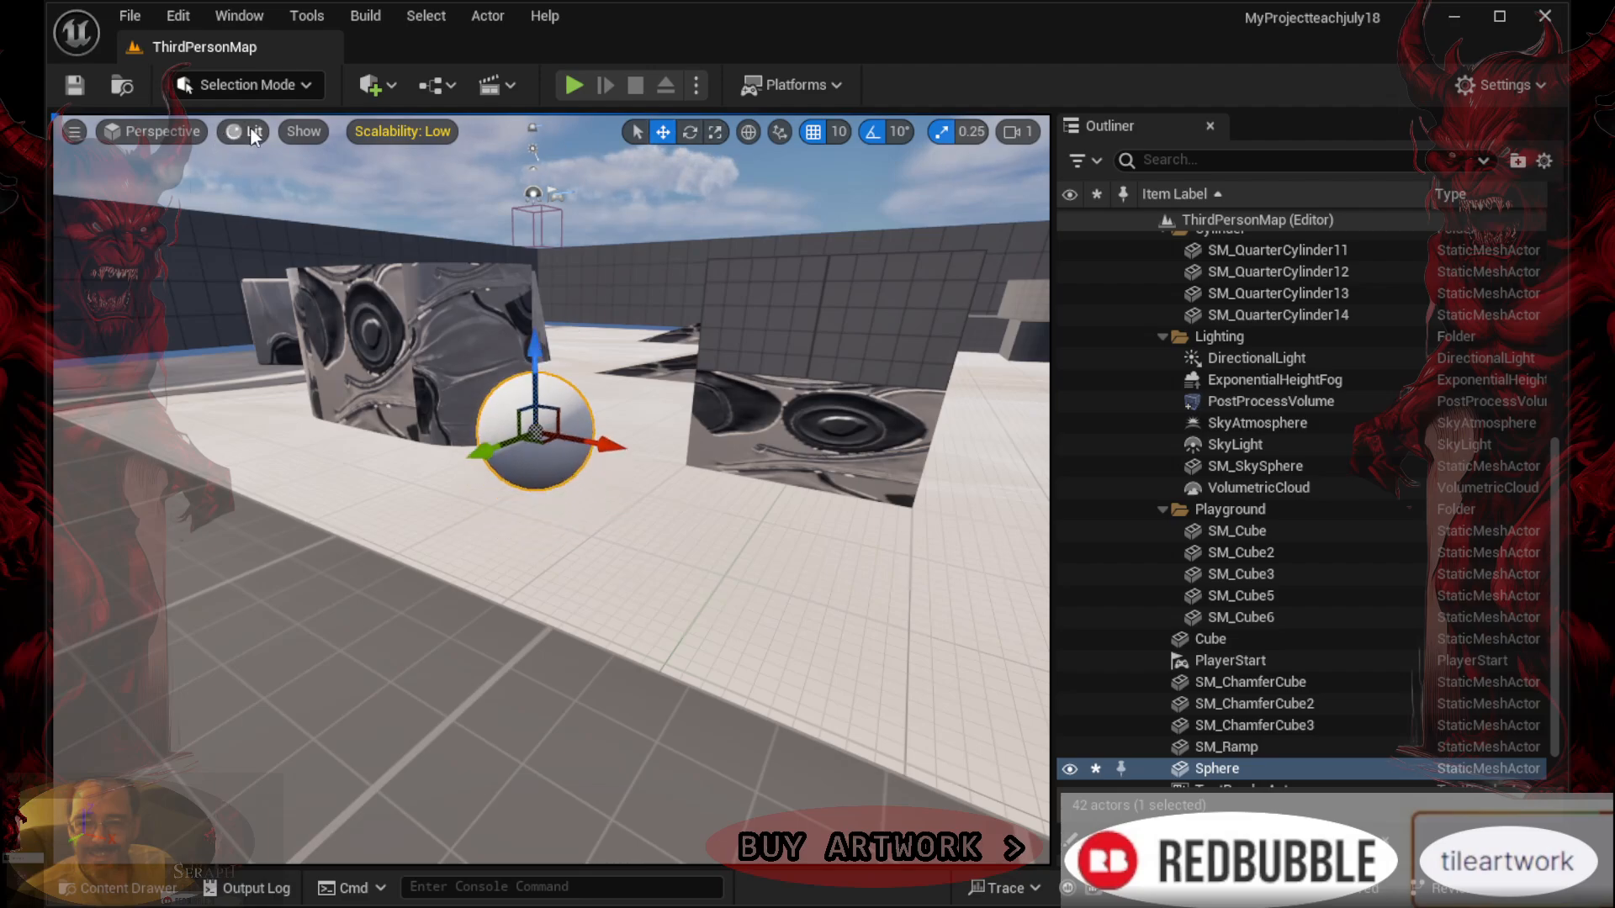
{"action": "key", "text": "alt+2"}
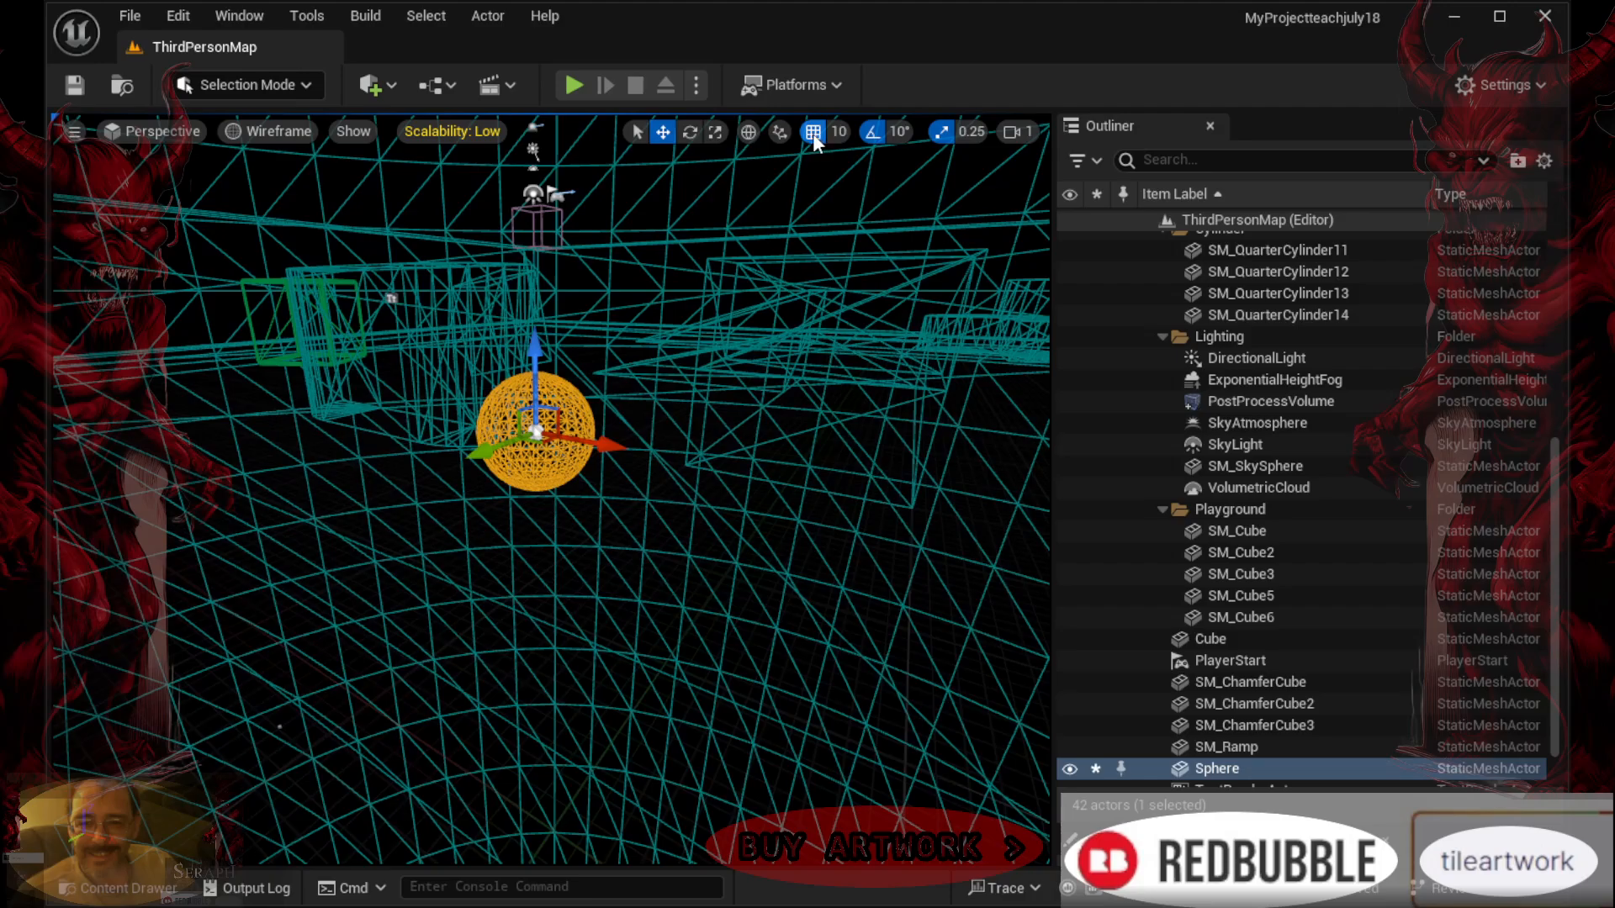
{"action": "left_click", "coordinate": [714, 132]}
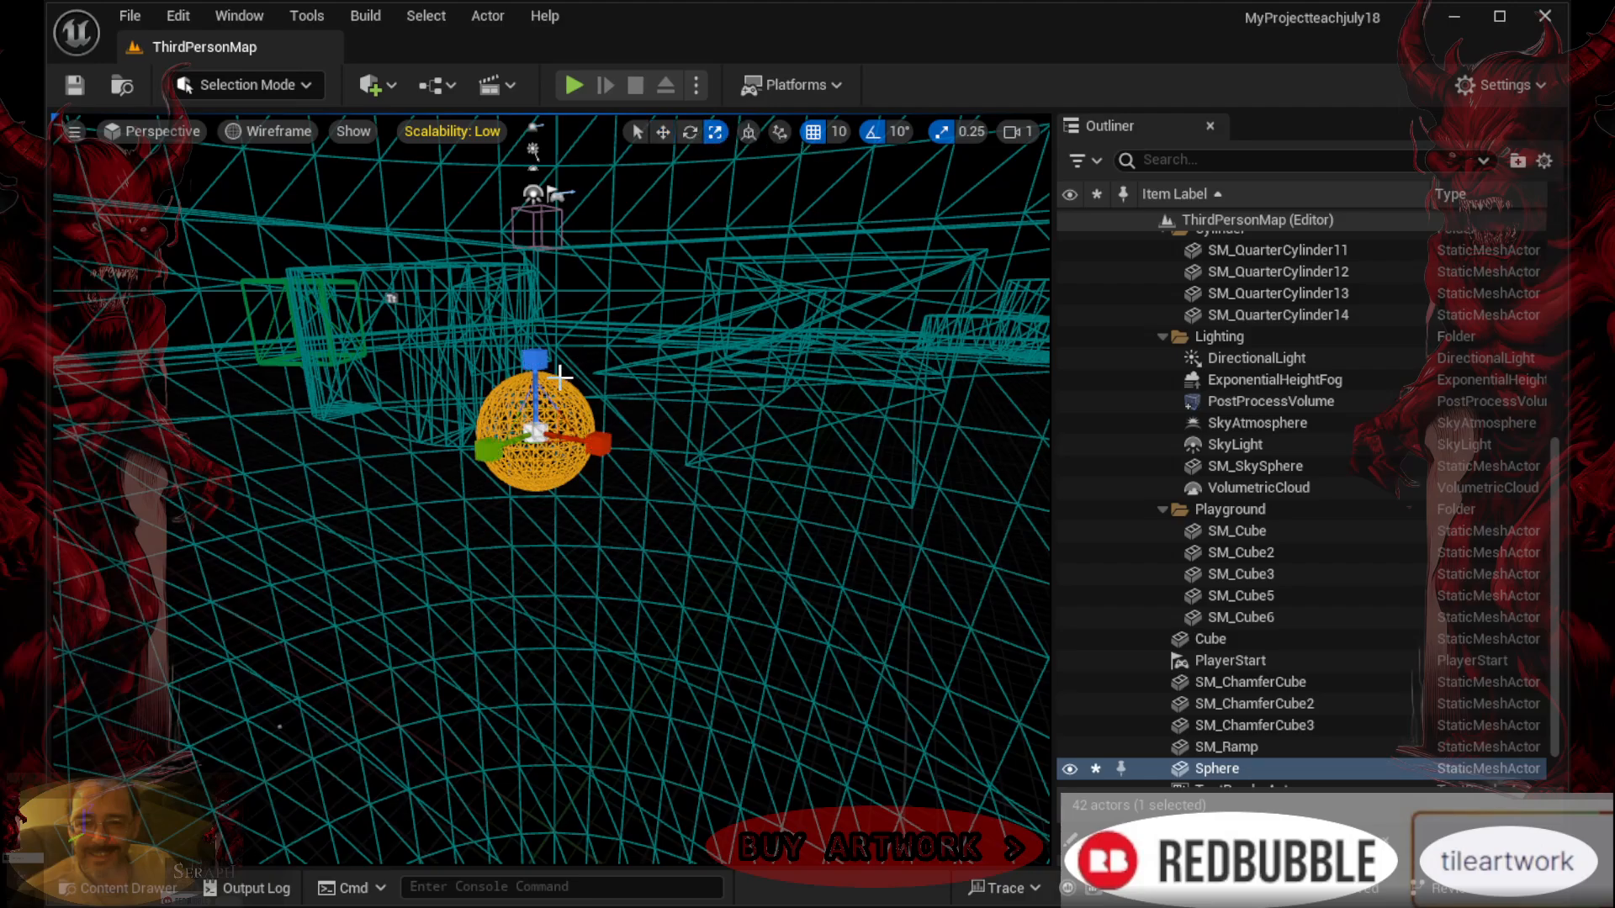
{"action": "left_click_drag", "start_coordinate": [530, 434], "coordinate": [614, 354]}
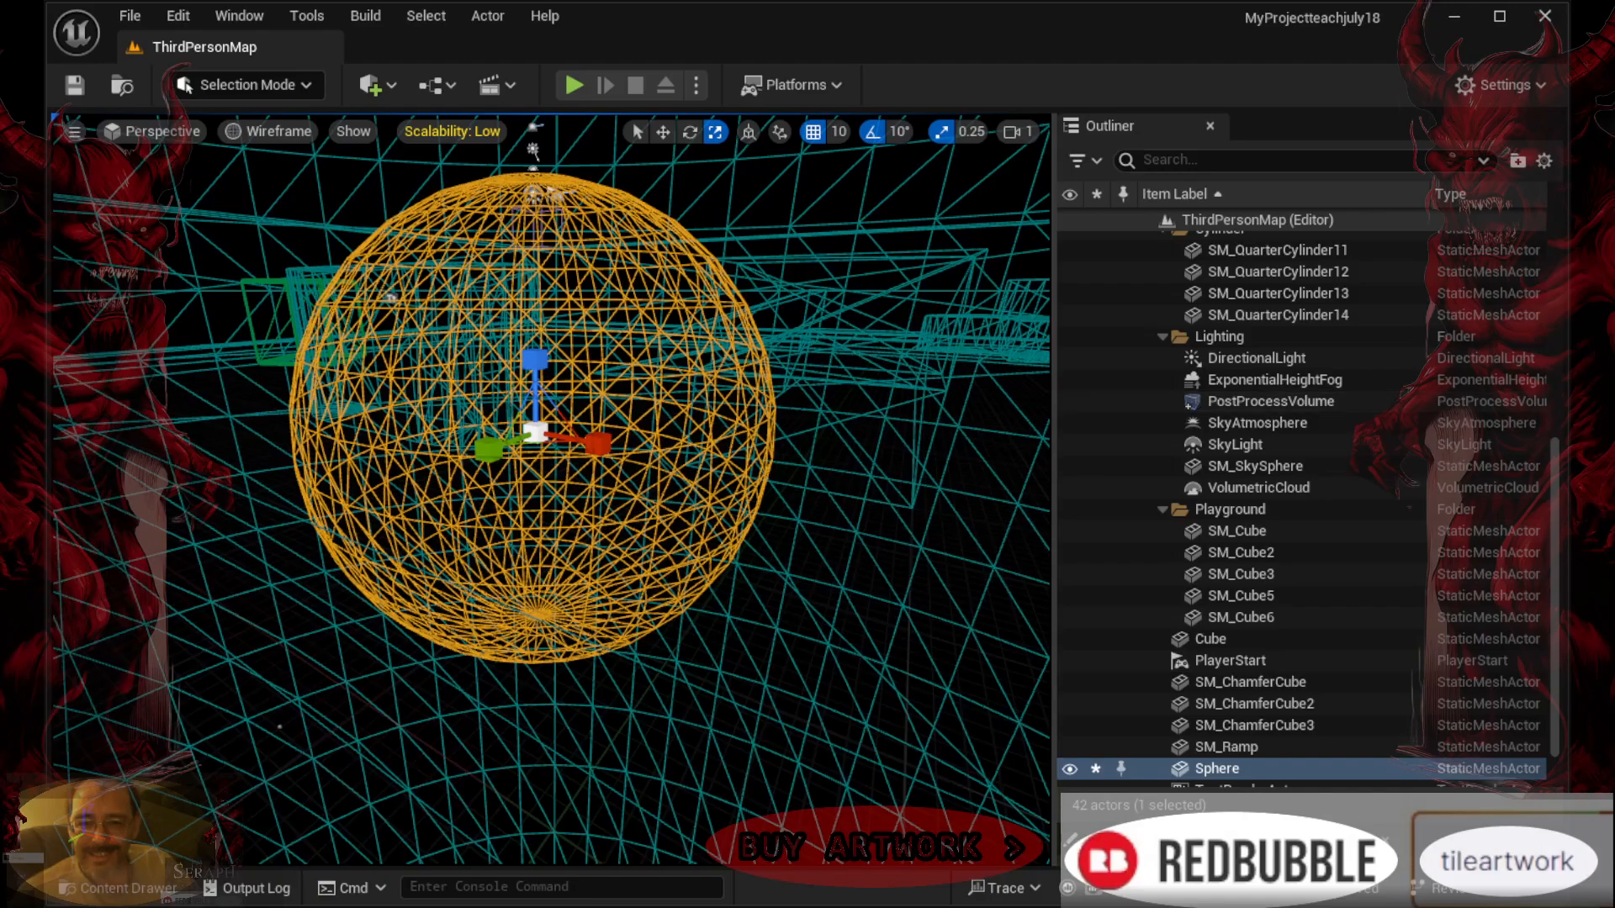
Return the viewport to Lit view and apply the M_MannequinUE4_Body material to the enlarged sphere
{"action": "left_click", "coordinate": [270, 131]}
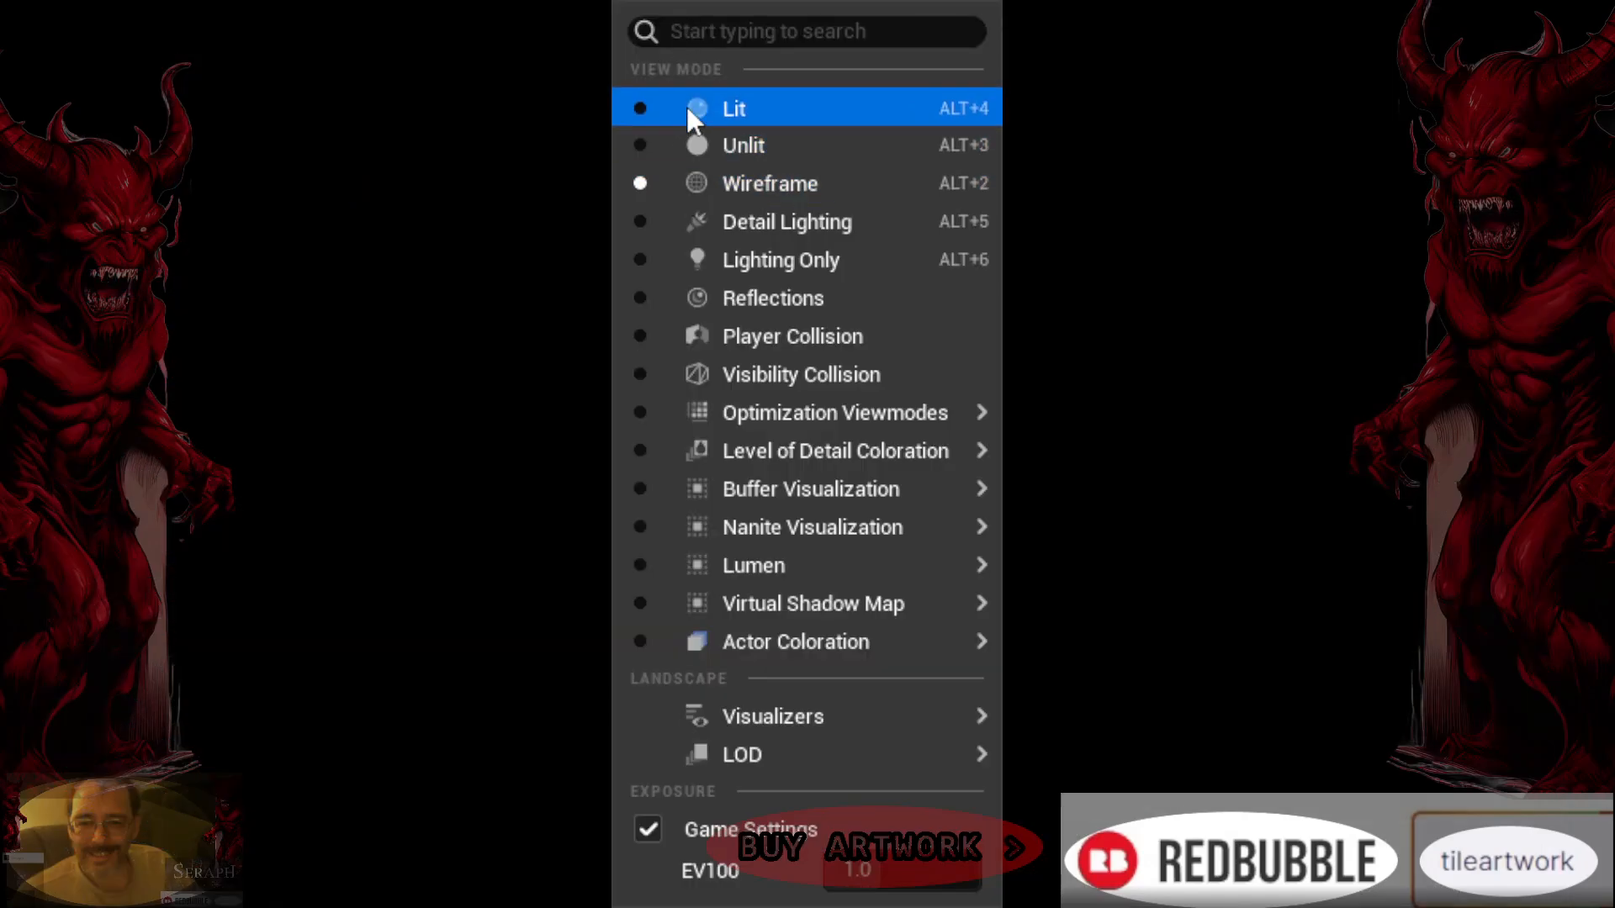
{"action": "left_click", "coordinate": [734, 109]}
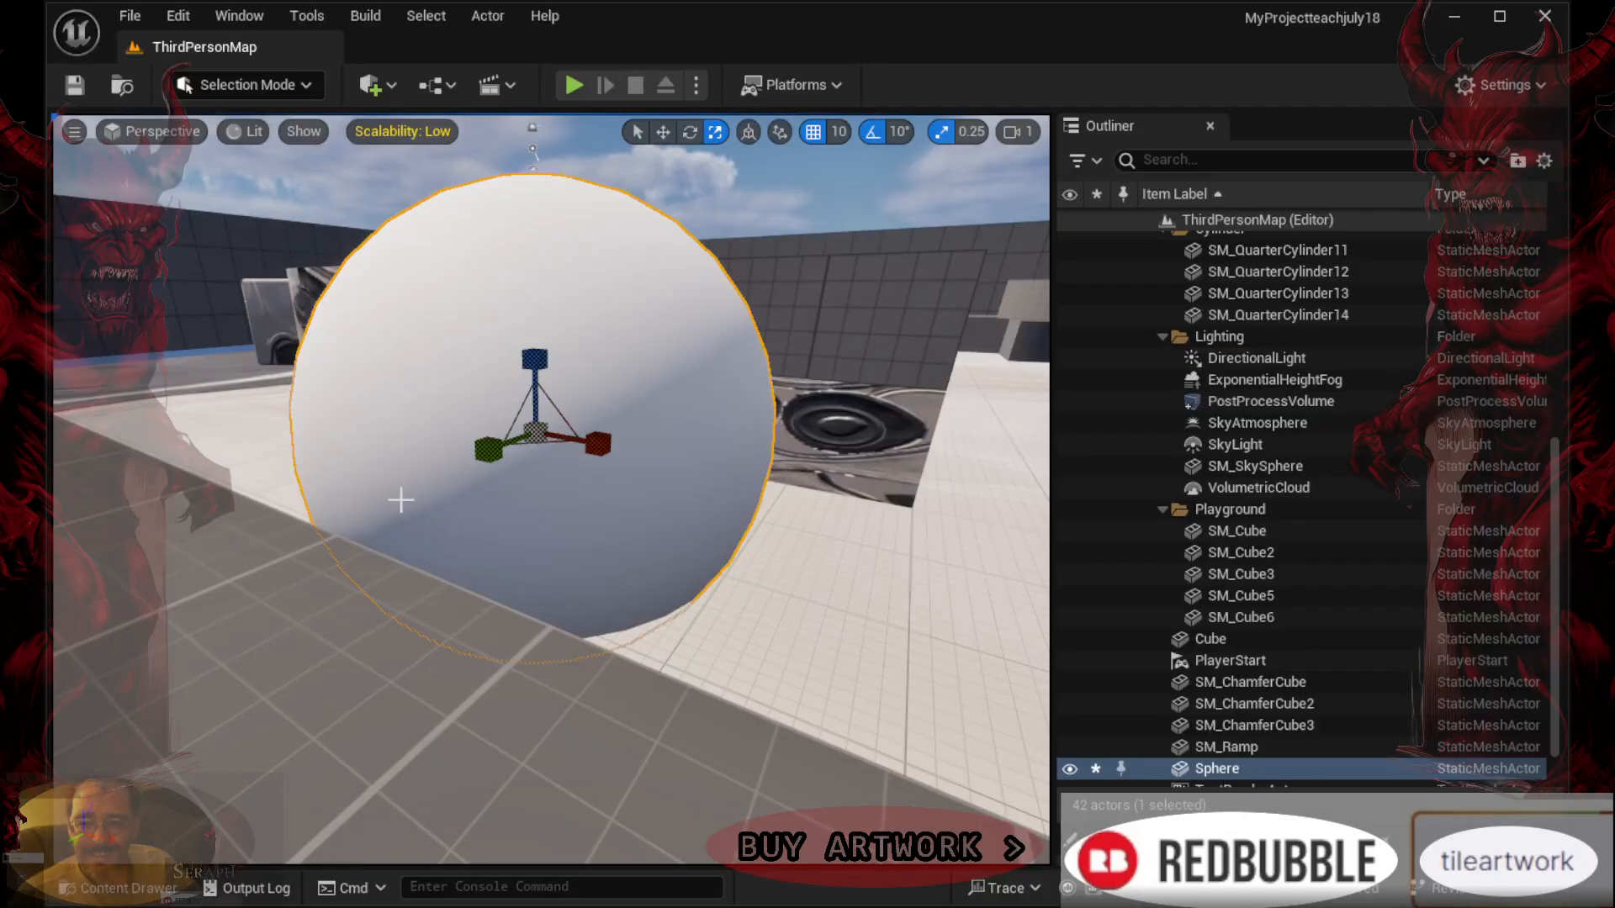
{"action": "left_click", "coordinate": [126, 890]}
{"action": "left_click_drag", "start_coordinate": [500, 683], "coordinate": [522, 512]}
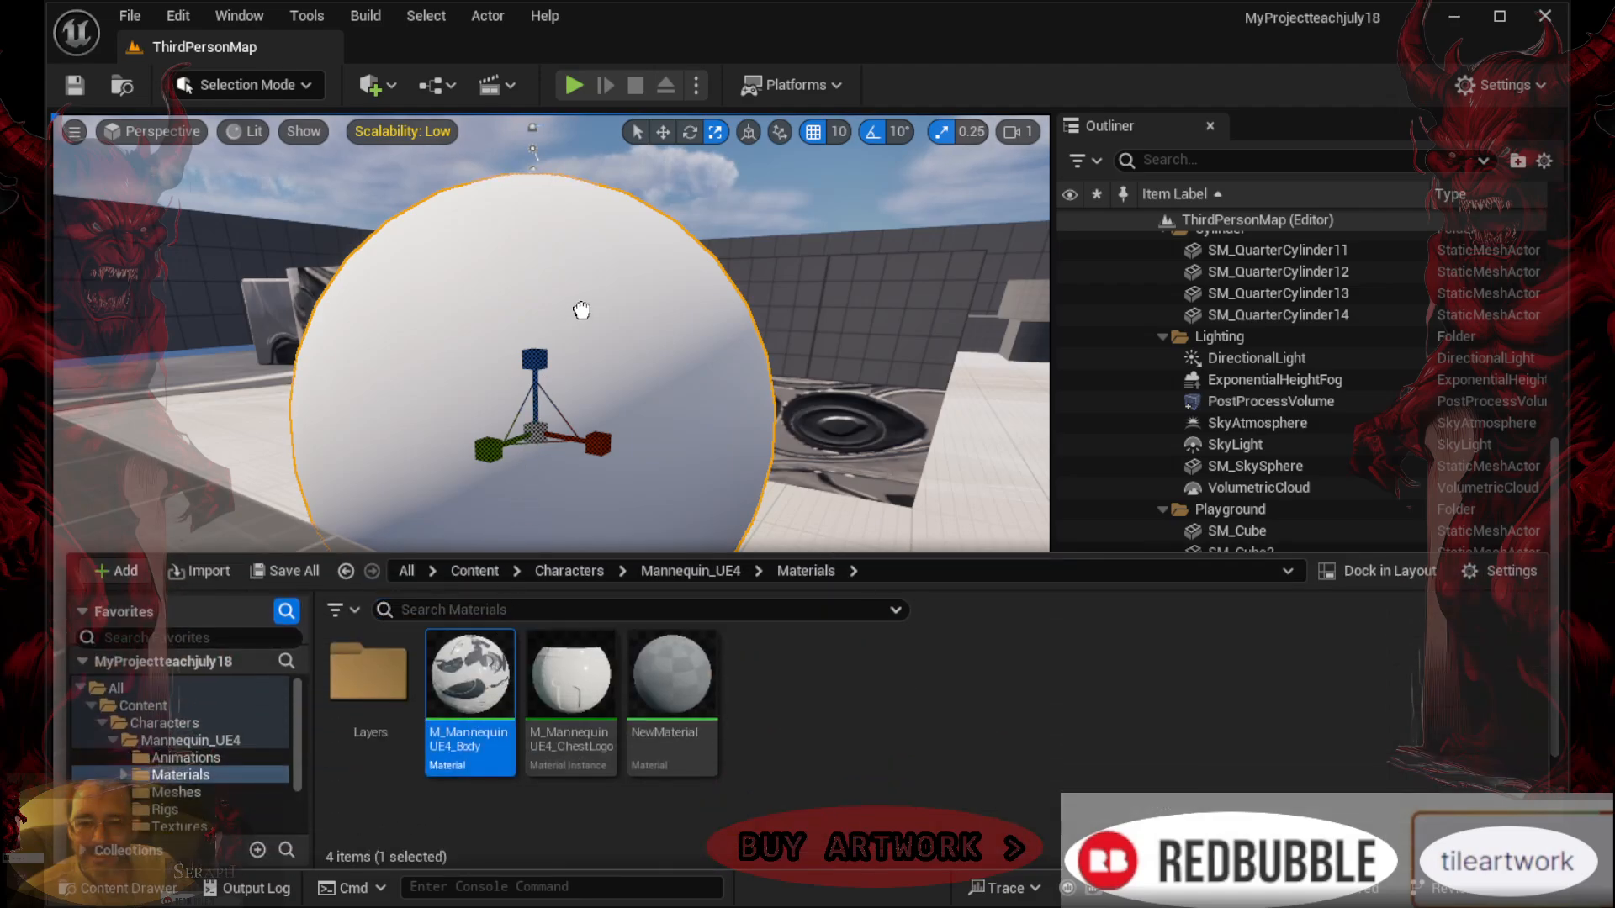
{"action": "left_click_drag", "start_coordinate": [581, 310], "coordinate": [579, 324]}
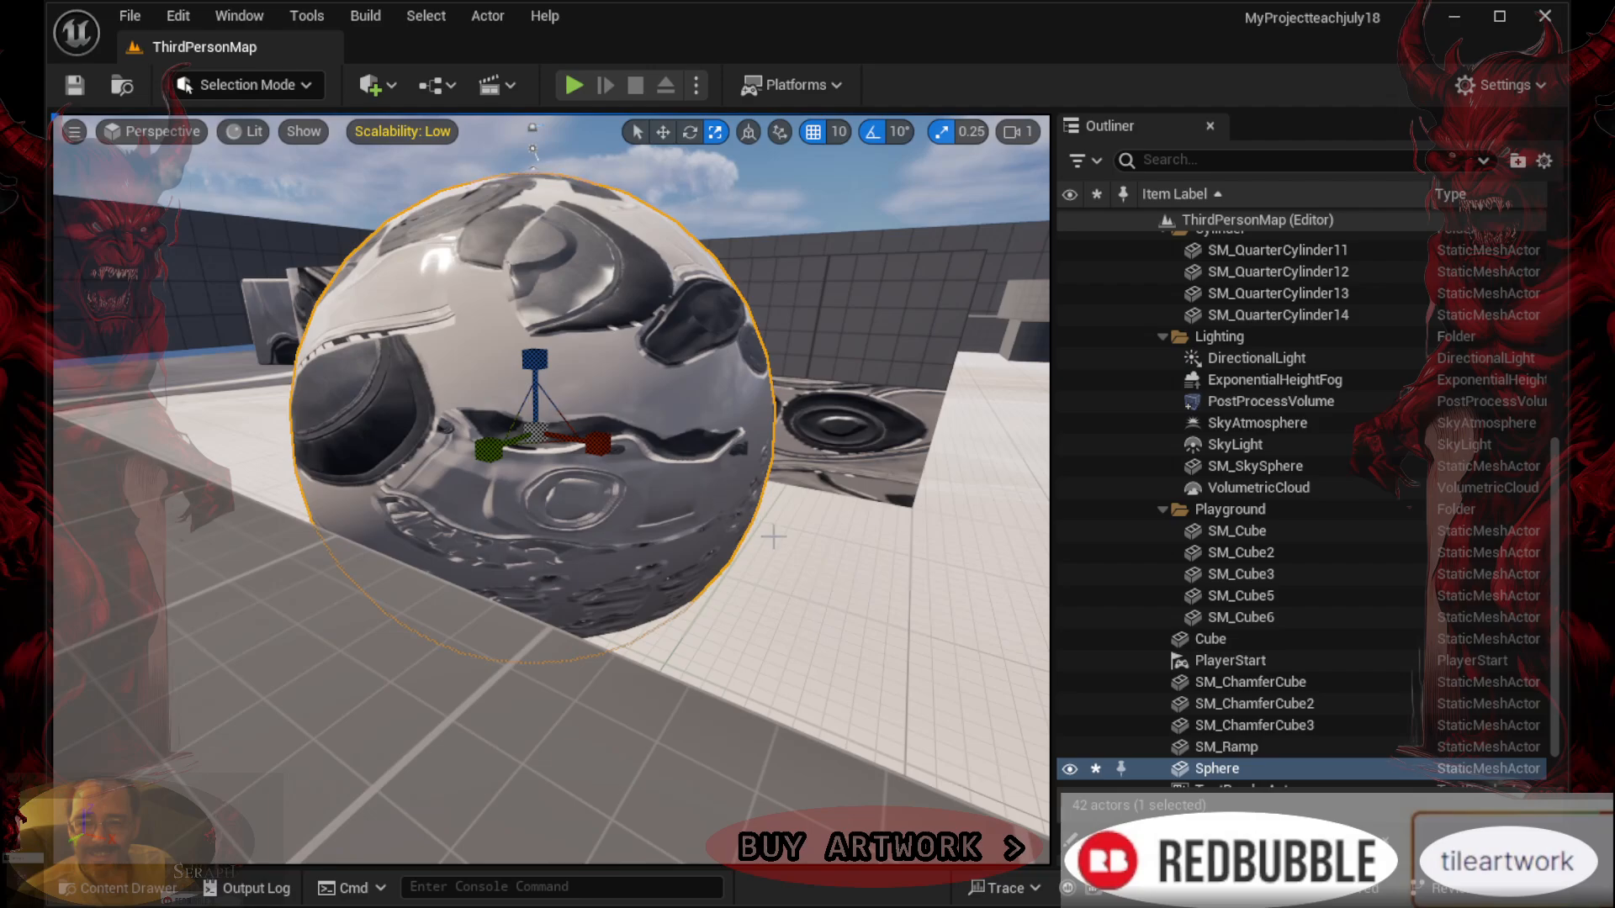
Examine the textured sphere up close, inspect its mesh in Wireframe view, and return to Lit view
{"action": "right_click_drag", "start_coordinate": [774, 537], "coordinate": [845, 537]}
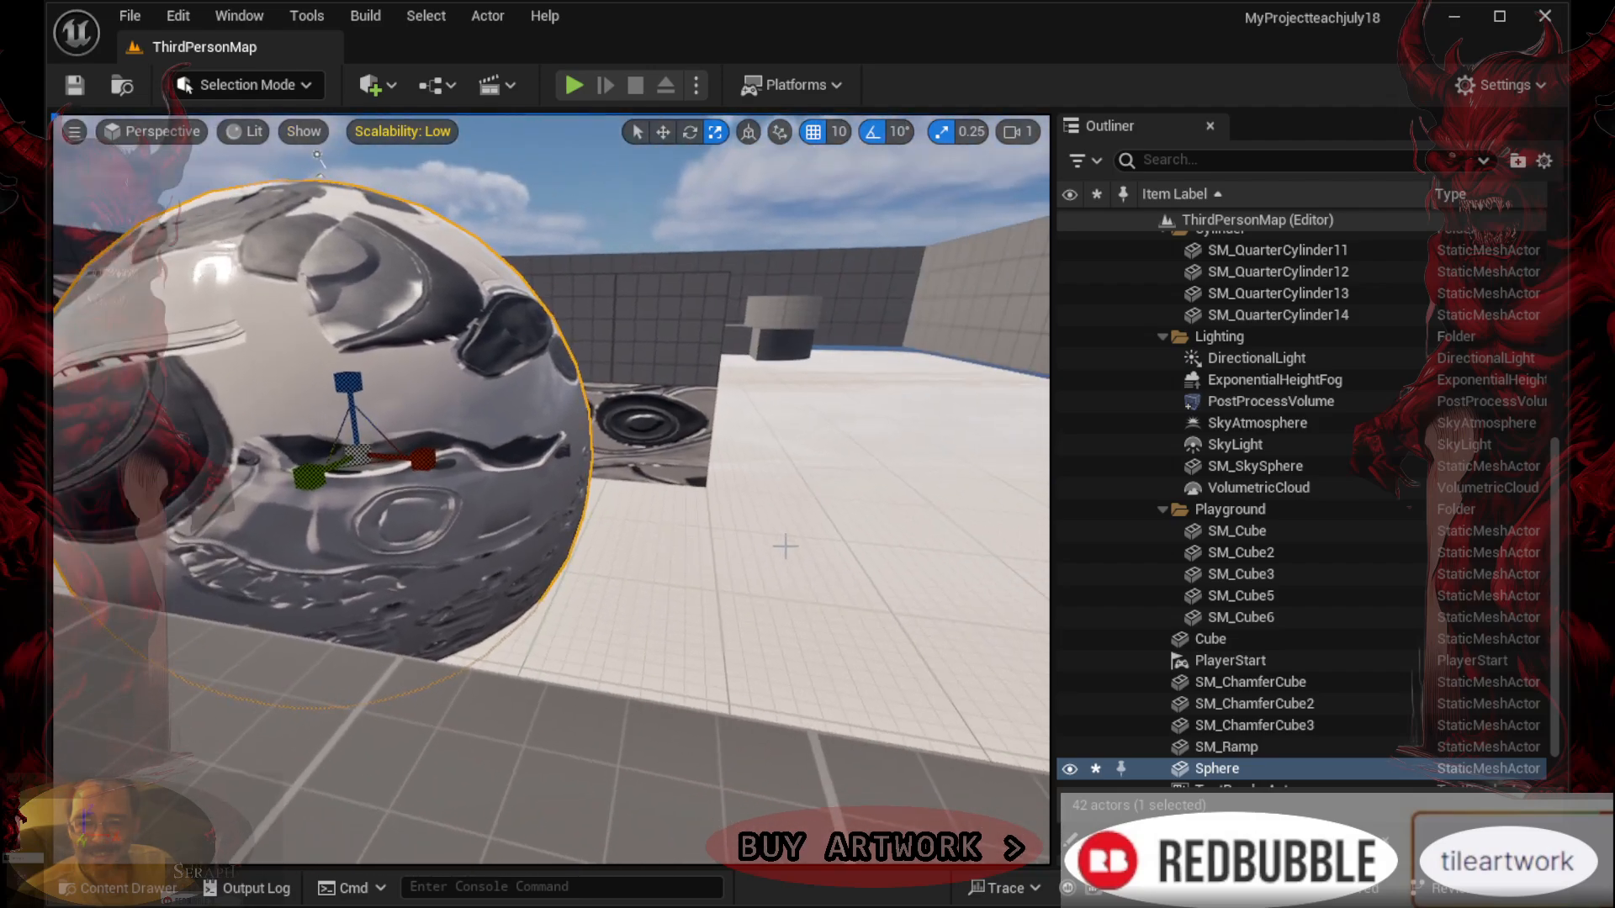
{"action": "scroll", "coordinate": [847, 559], "scroll_direction": "up", "scroll_amount": 5}
{"action": "scroll", "coordinate": [832, 563], "scroll_direction": "down", "scroll_amount": 4}
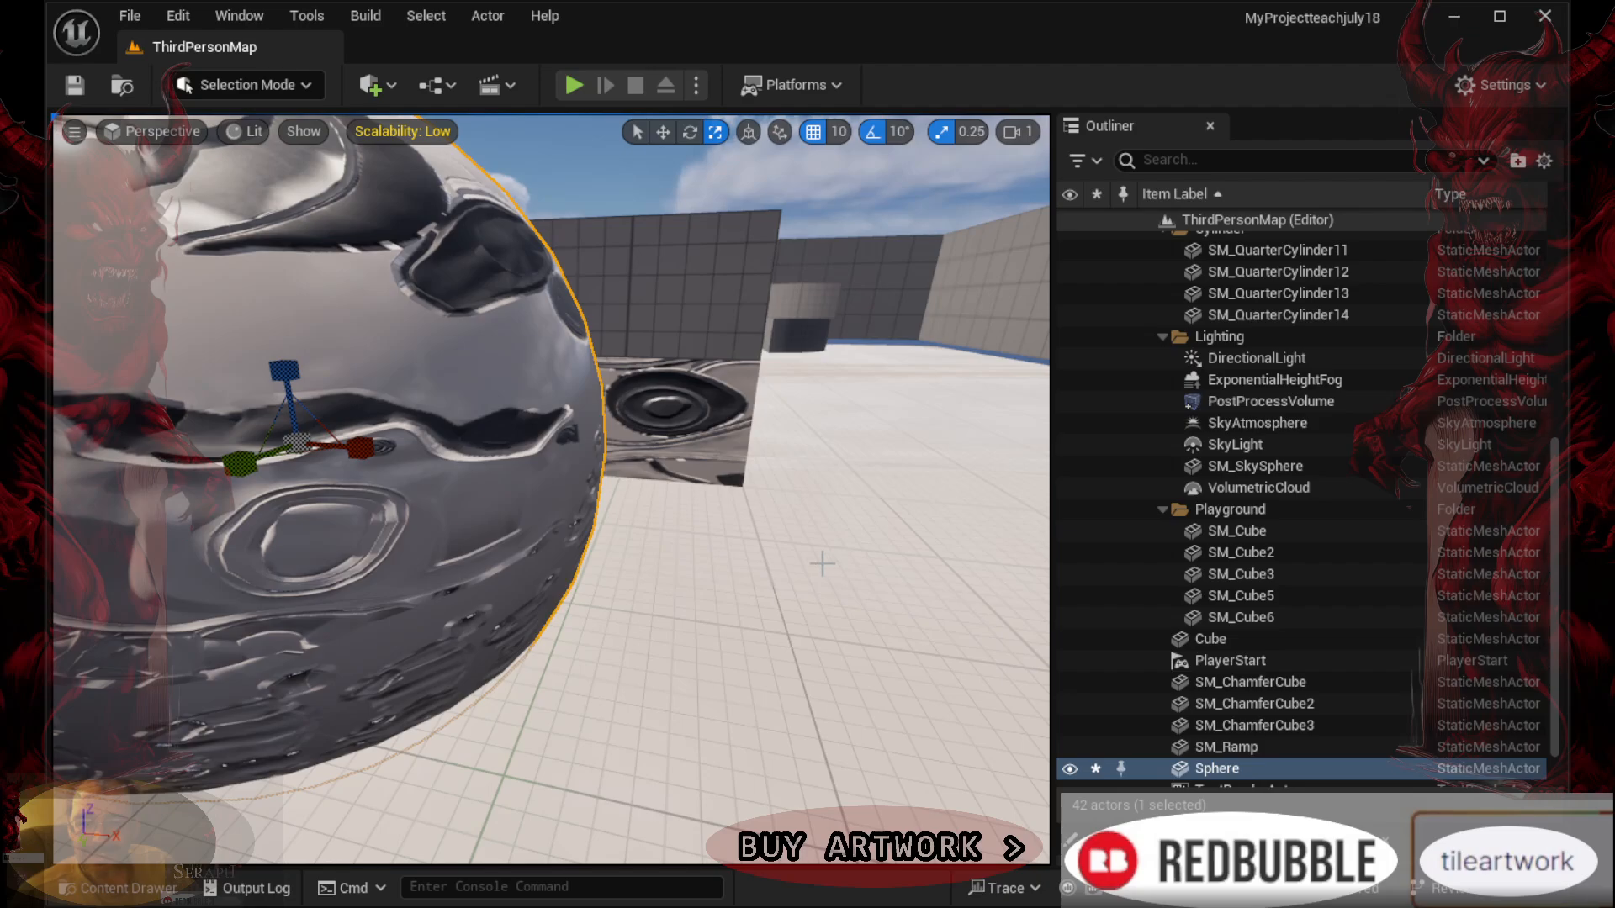
{"action": "right_click_drag", "start_coordinate": [821, 559], "coordinate": [656, 556]}
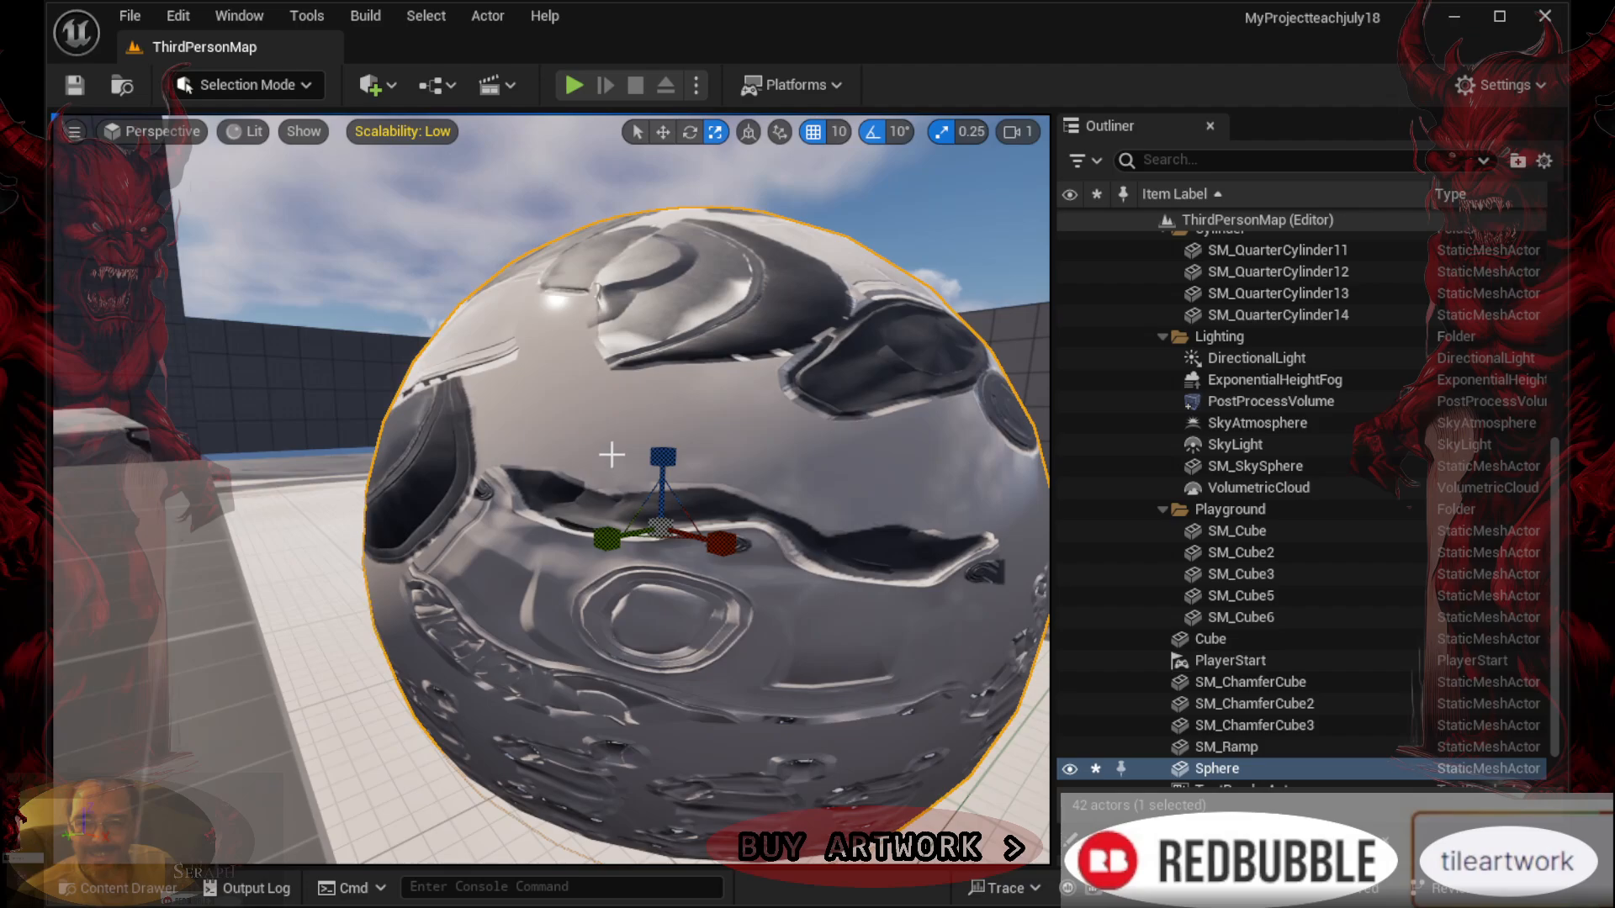
{"action": "right_click_drag", "start_coordinate": [576, 442], "coordinate": [807, 370]}
{"action": "key", "text": "f"}
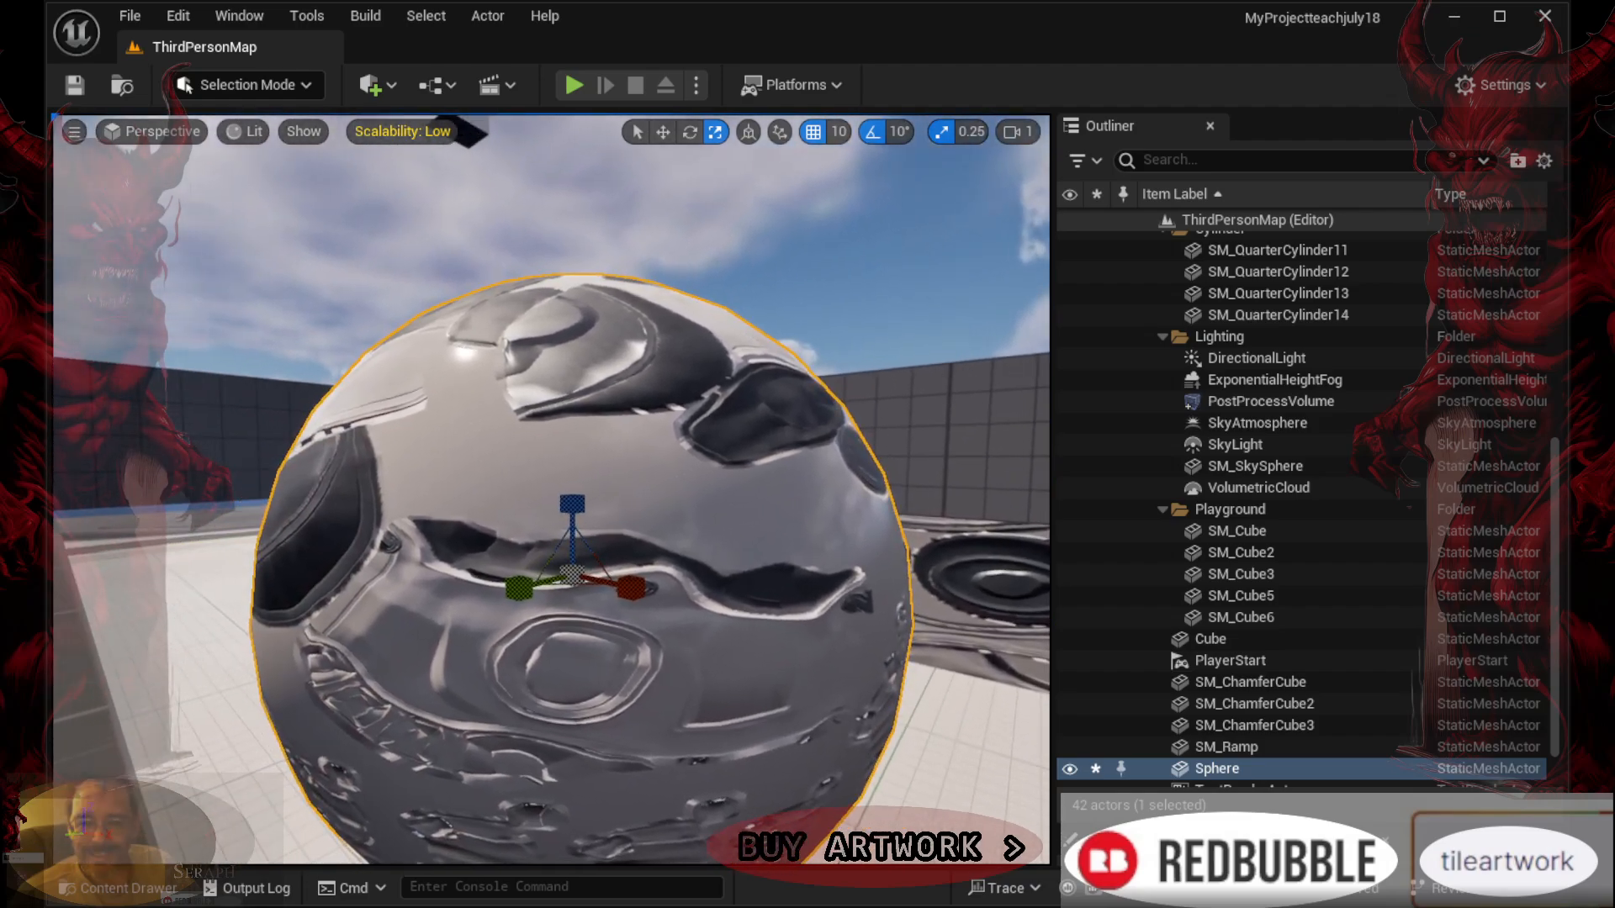
{"action": "left_click", "coordinate": [264, 146]}
{"action": "left_click", "coordinate": [260, 132]}
{"action": "key", "text": "alt+2"}
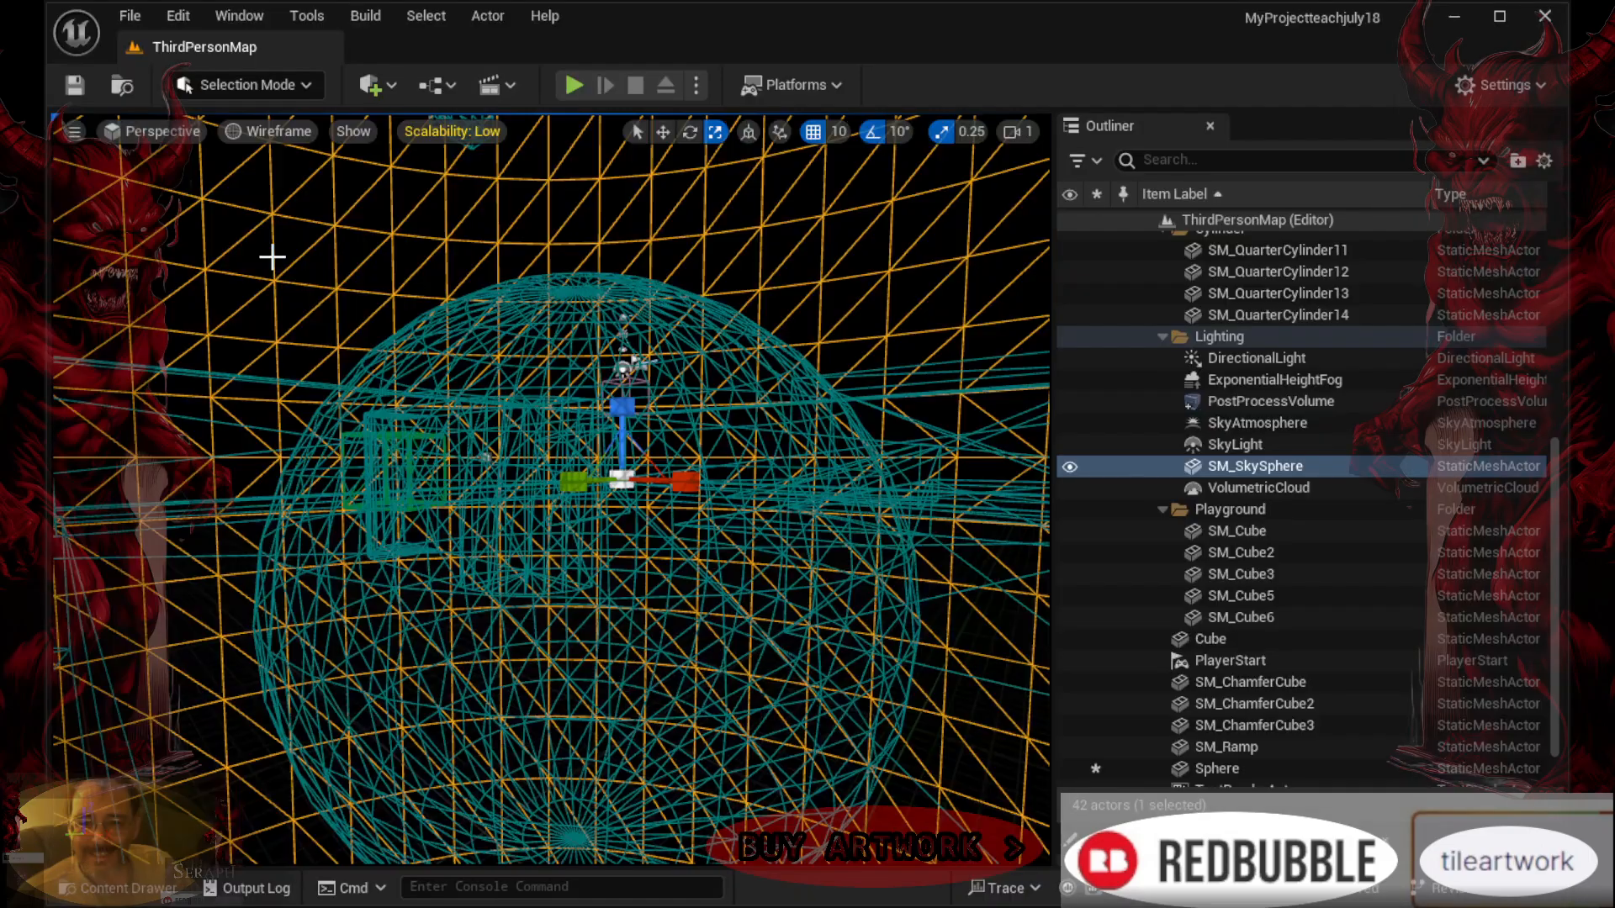
{"action": "right_click_drag", "start_coordinate": [330, 276], "coordinate": [480, 383]}
{"action": "left_click", "coordinate": [274, 135]}
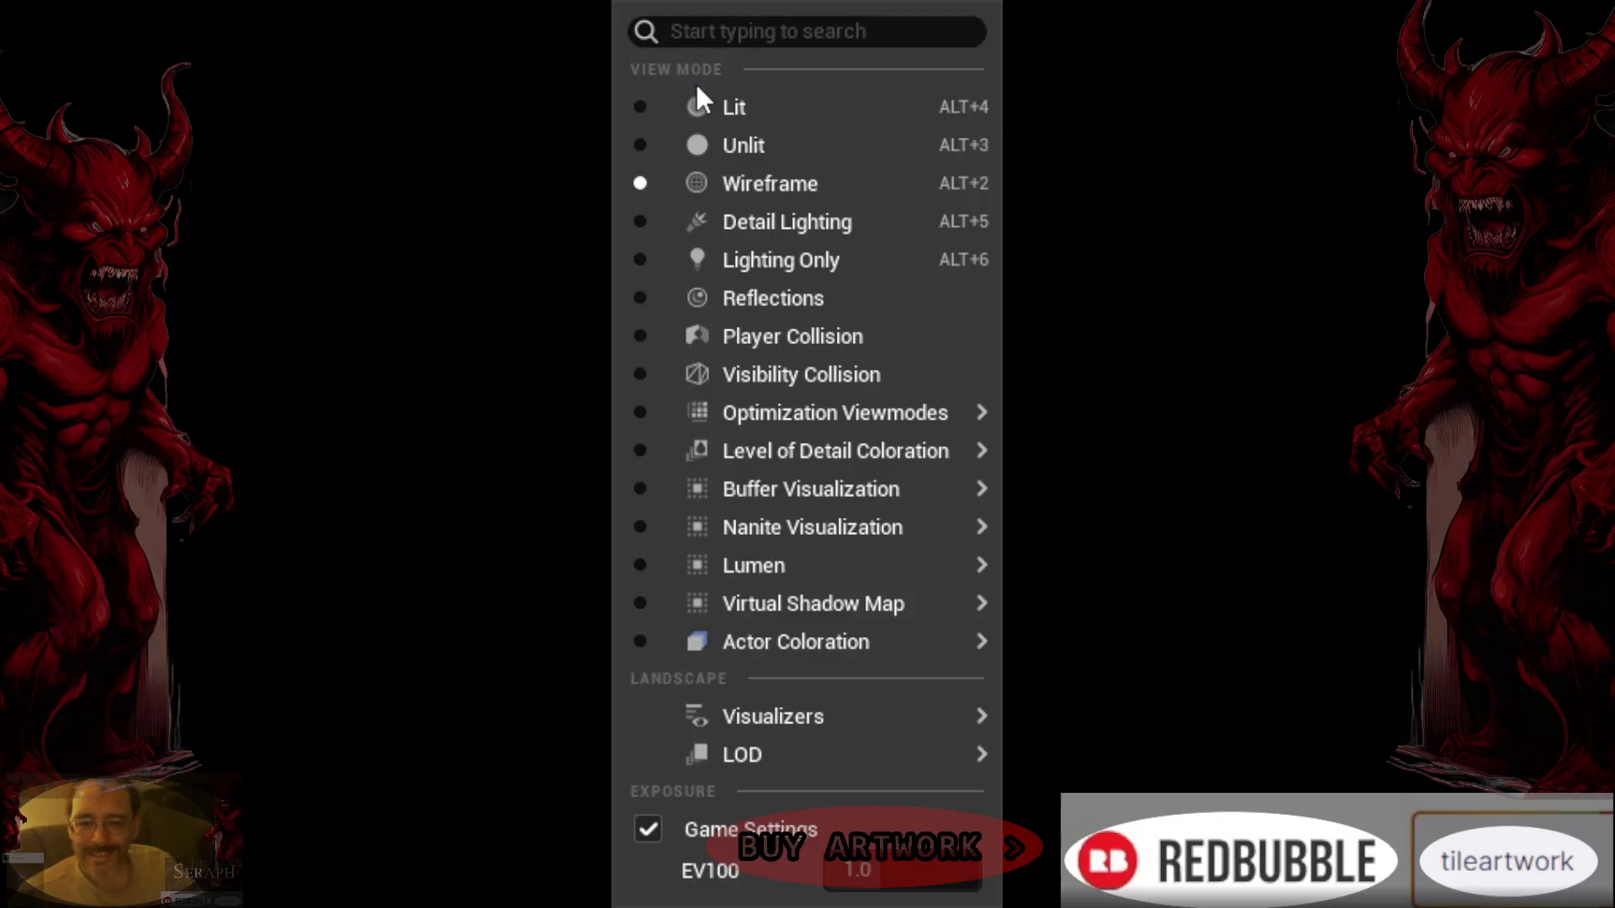
{"action": "left_click", "coordinate": [257, 211]}
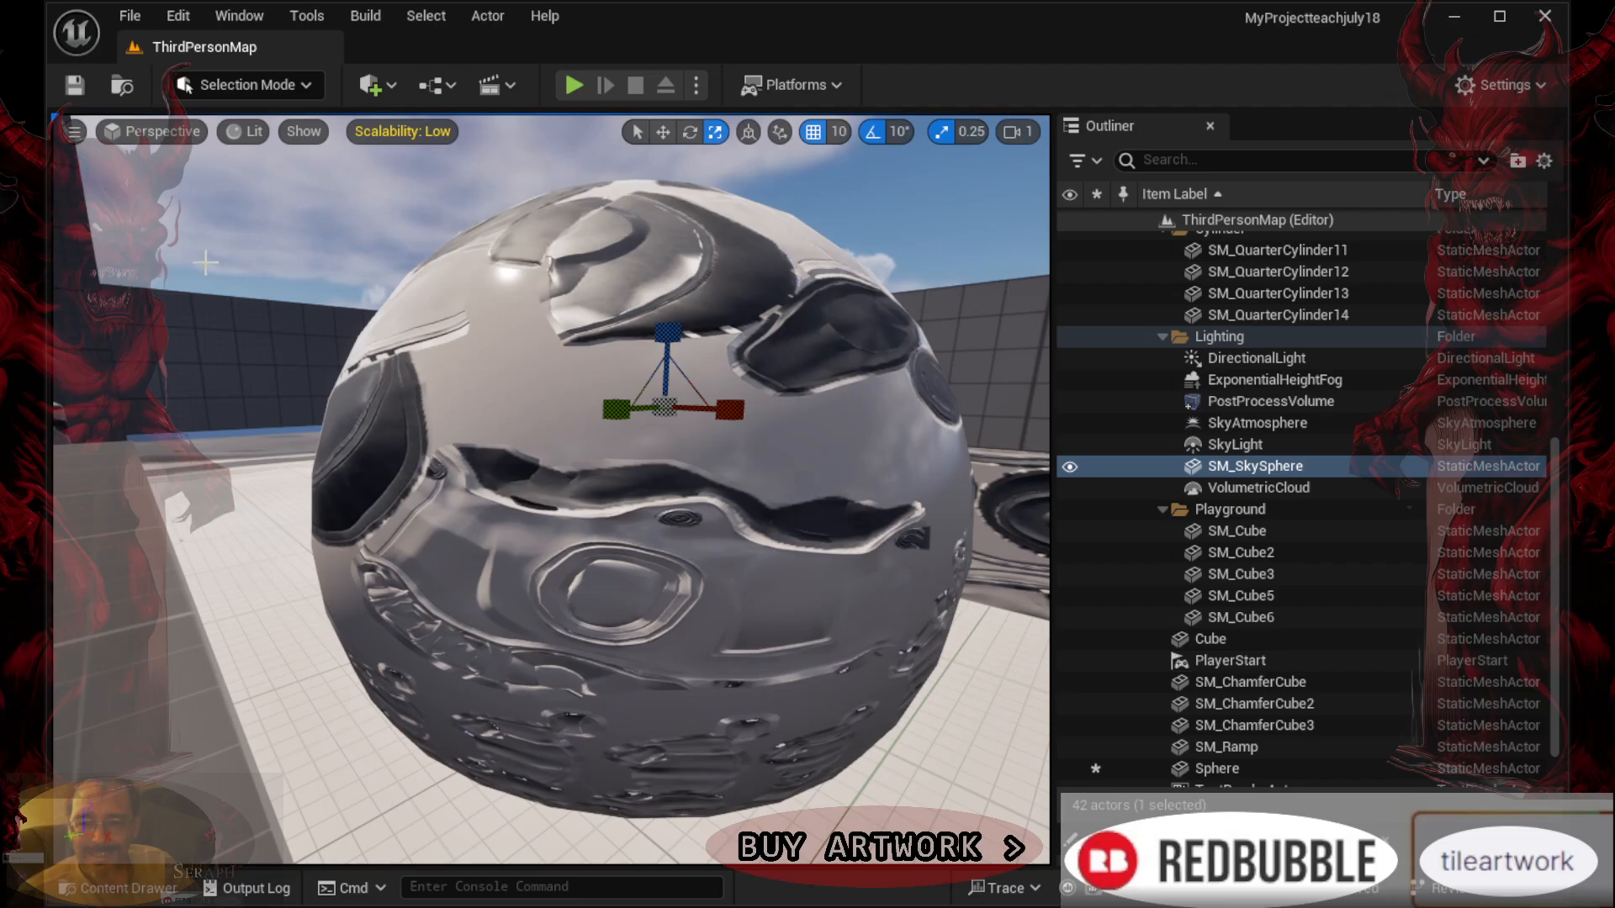
Place SK_Mannequin_PhysicsAsset from the Mannequin_UE4 Meshes folder on the white floor beside the large sphere
{"action": "left_click", "coordinate": [118, 888]}
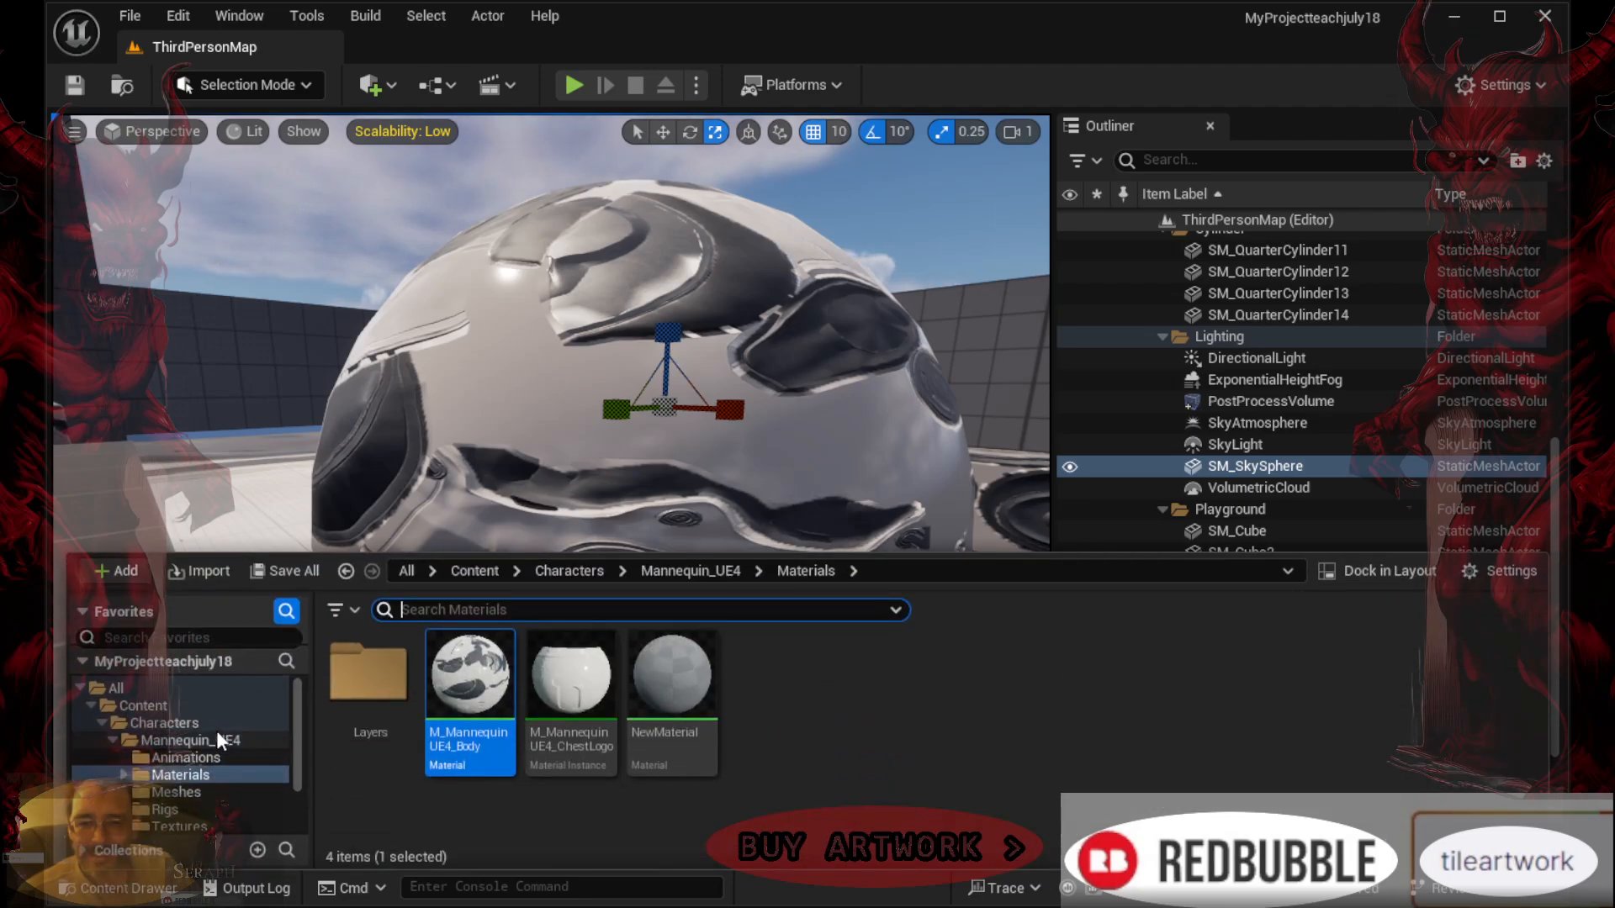
{"action": "left_click", "coordinate": [174, 742]}
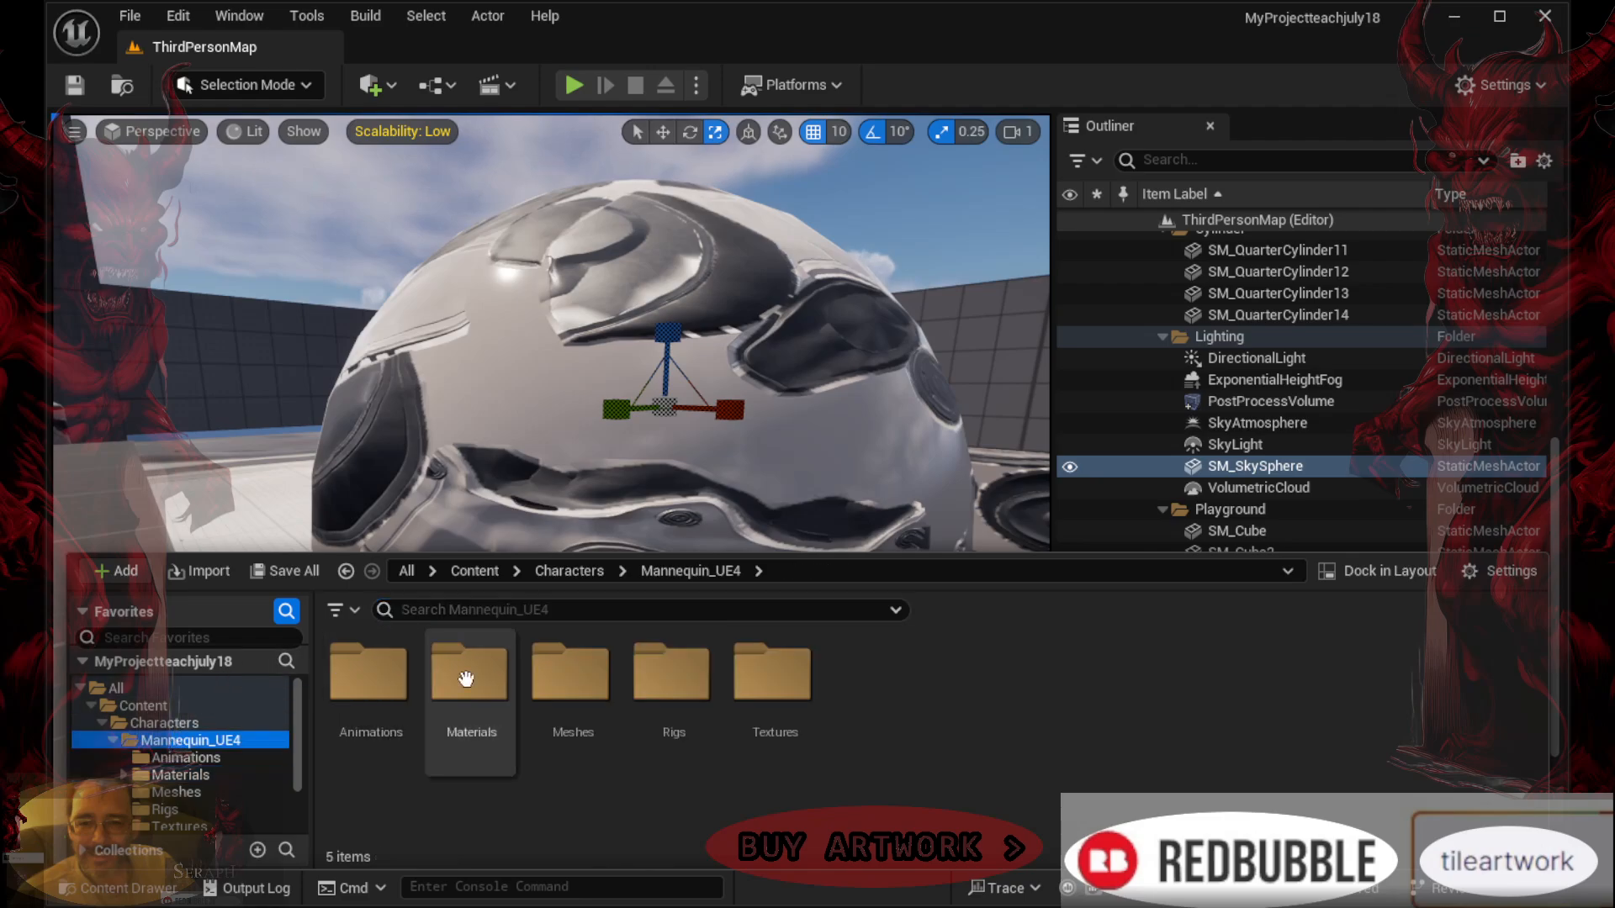
{"action": "double_click", "coordinate": [569, 673]}
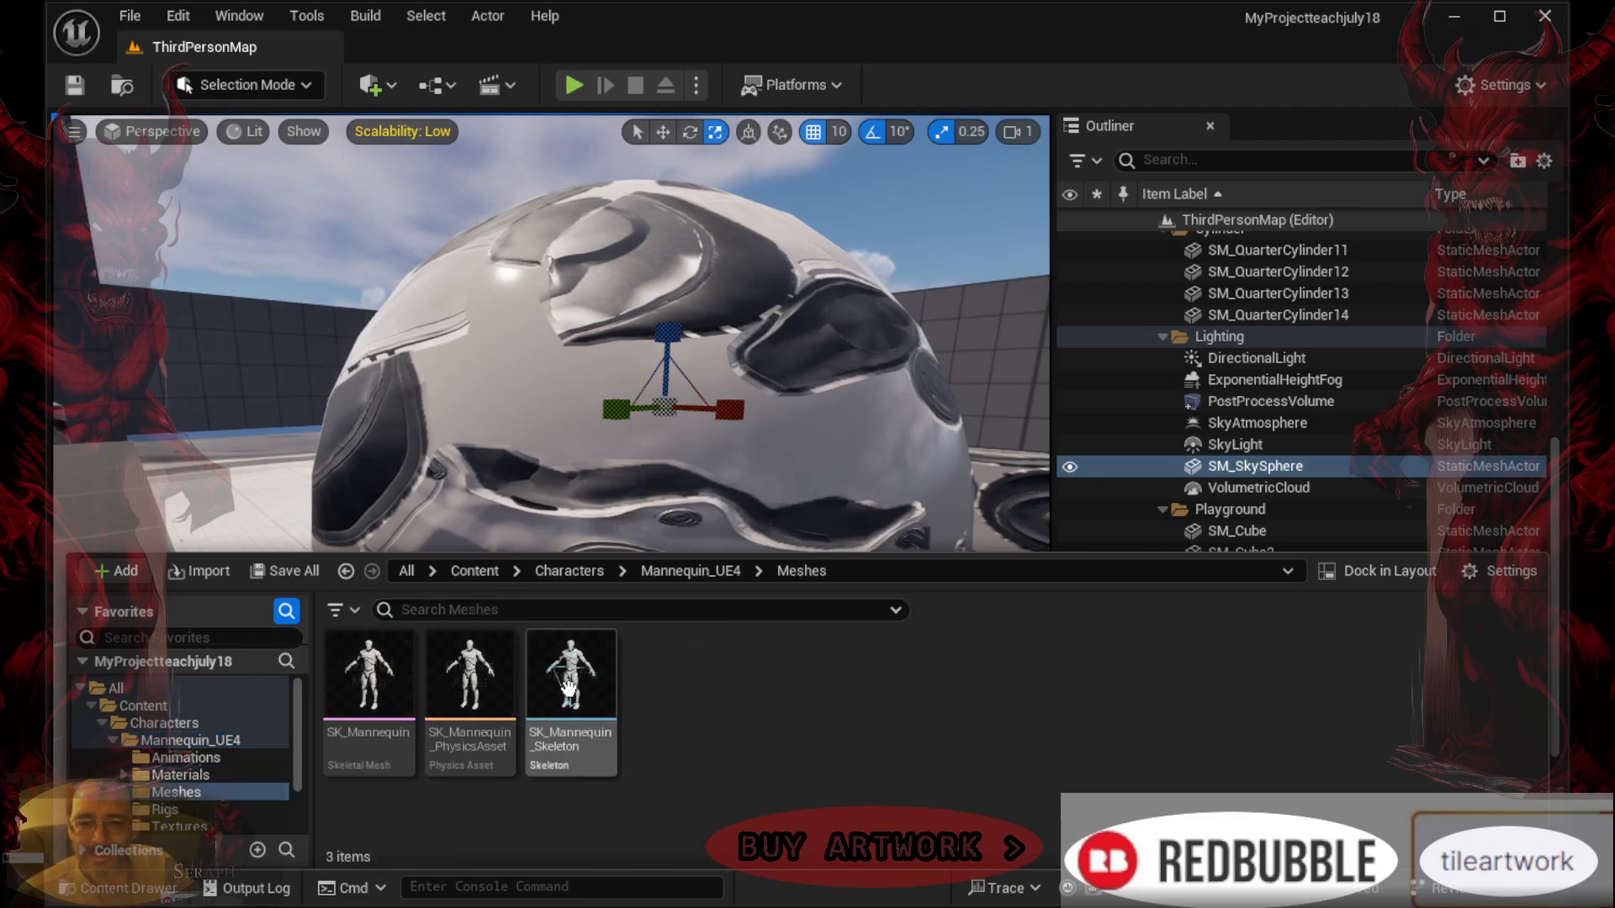
{"action": "left_click", "coordinate": [473, 683]}
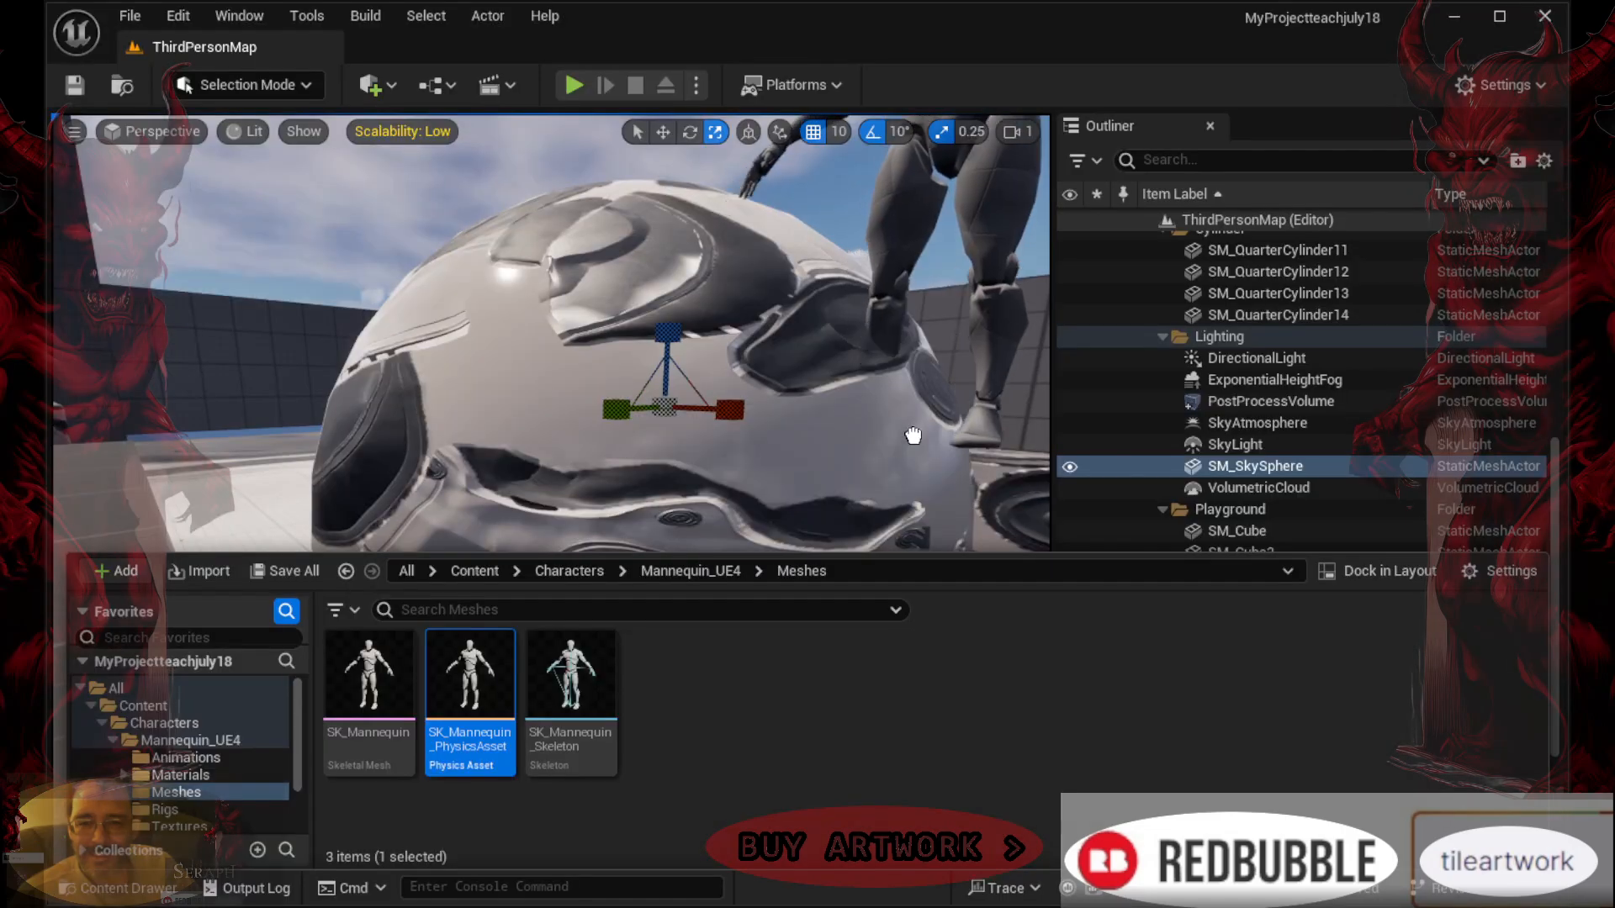
{"action": "left_click_drag", "start_coordinate": [301, 498], "coordinate": [244, 503]}
{"action": "key", "text": "f"}
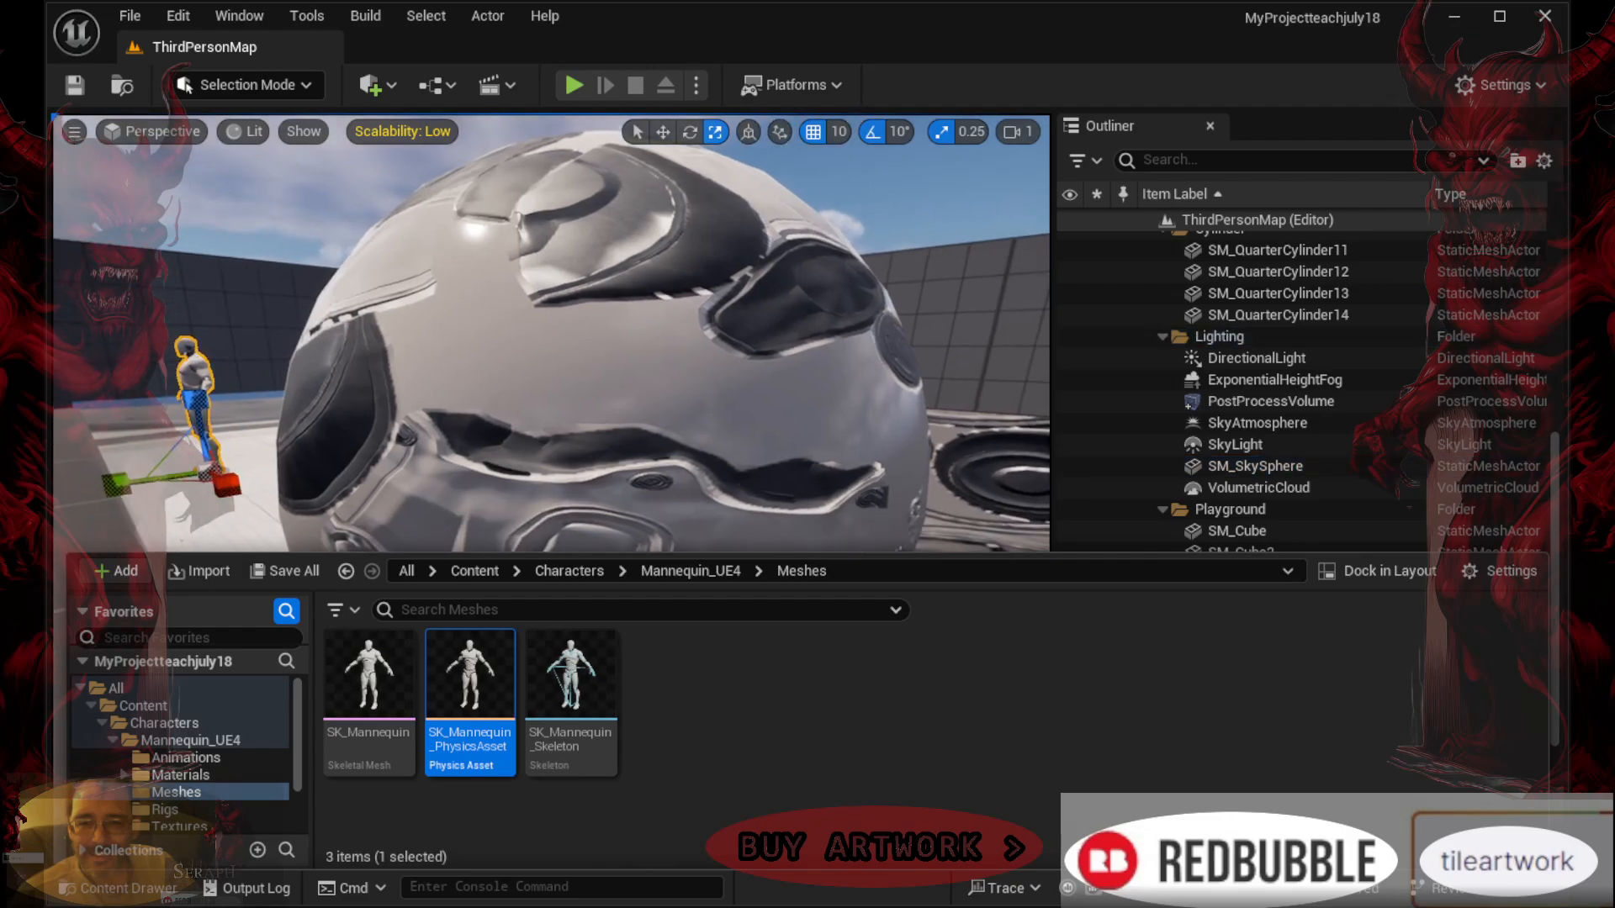
Examine the placed mannequin from the side, up close, and from the front
{"action": "mouse_move", "coordinate": [313, 409]}
{"action": "right_mouse_down"}
{"action": "mouse_move", "coordinate": [327, 410]}
{"action": "mouse_move", "coordinate": [314, 426]}
{"action": "right_mouse_up"}
{"action": "scroll", "coordinate": [330, 403], "scroll_direction": "up", "scroll_amount": 5}
{"action": "scroll", "coordinate": [330, 403], "scroll_direction": "up", "scroll_amount": 3}
{"action": "scroll", "coordinate": [330, 403], "scroll_direction": "down", "scroll_amount": 3}
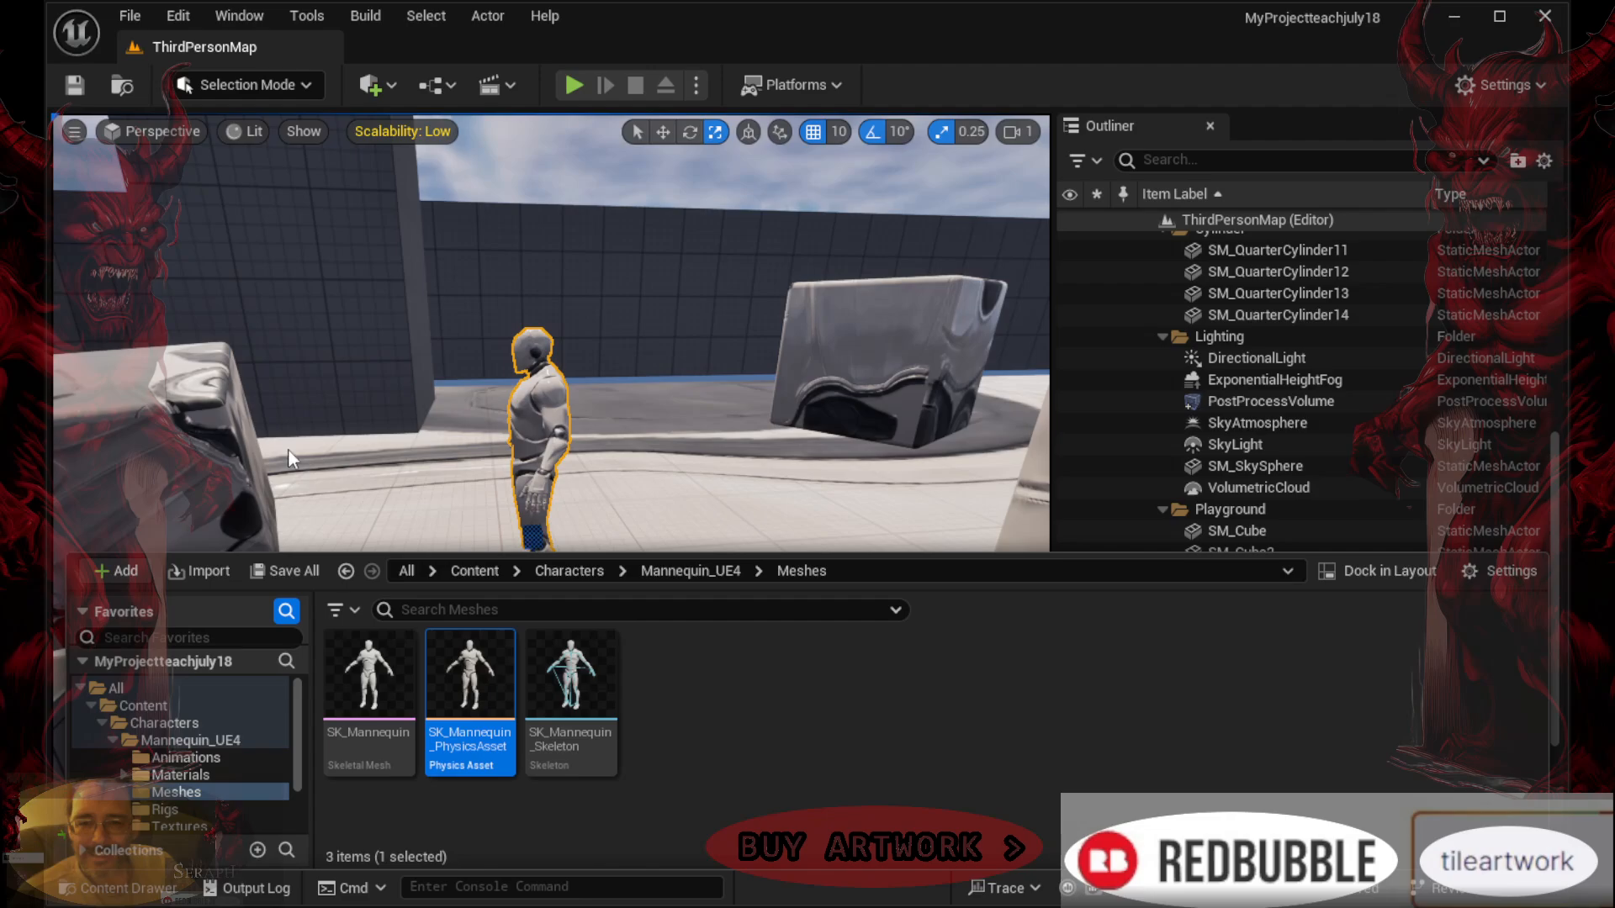
{"action": "left_click", "coordinate": [288, 458]}
{"action": "right_click", "coordinate": [291, 445]}
{"action": "left_click", "coordinate": [717, 392]}
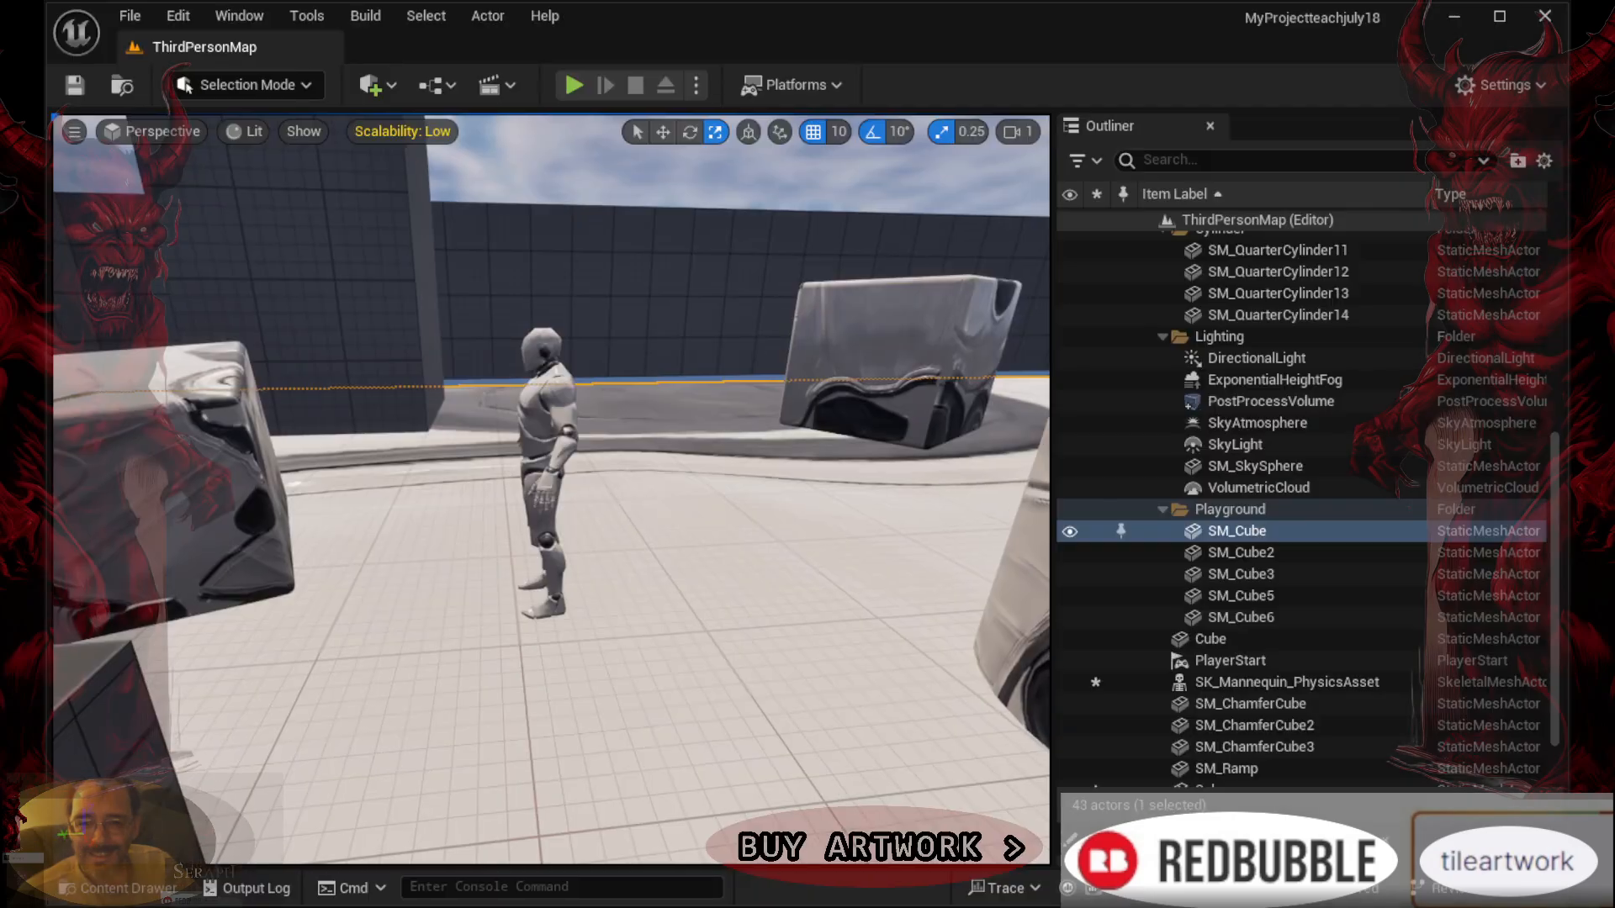
{"action": "scroll", "coordinate": [557, 477], "scroll_direction": "up", "scroll_amount": 3}
{"action": "scroll", "coordinate": [550, 476], "scroll_direction": "down", "scroll_amount": 2}
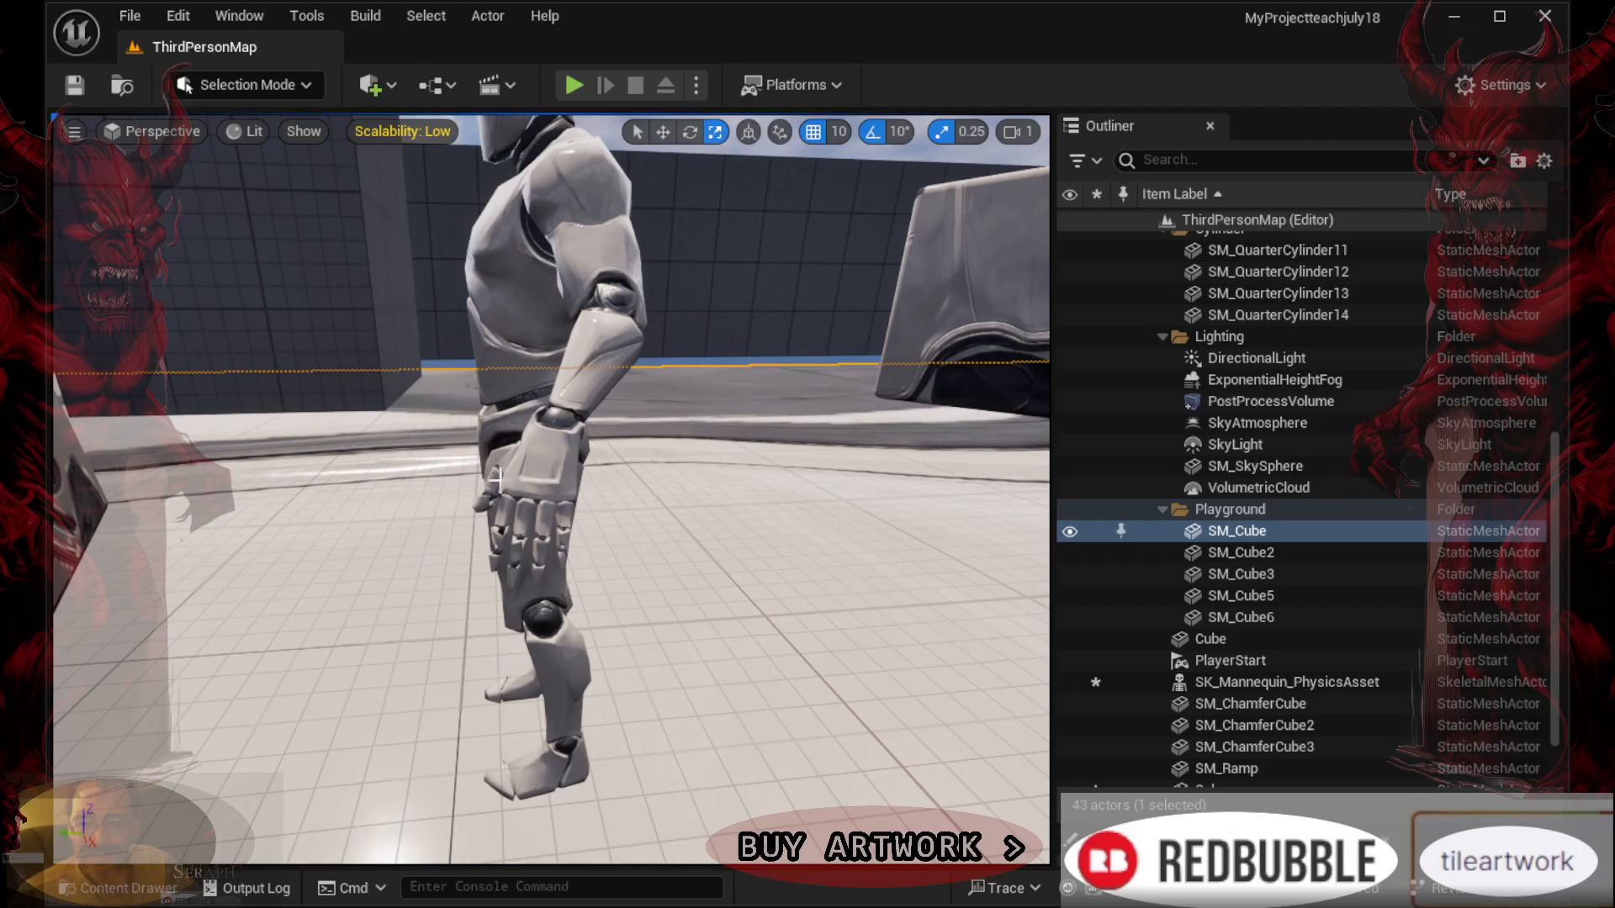
{"action": "right_click_drag", "start_coordinate": [483, 480], "coordinate": [650, 419]}
{"action": "scroll", "coordinate": [472, 480], "scroll_direction": "up", "scroll_amount": 3}
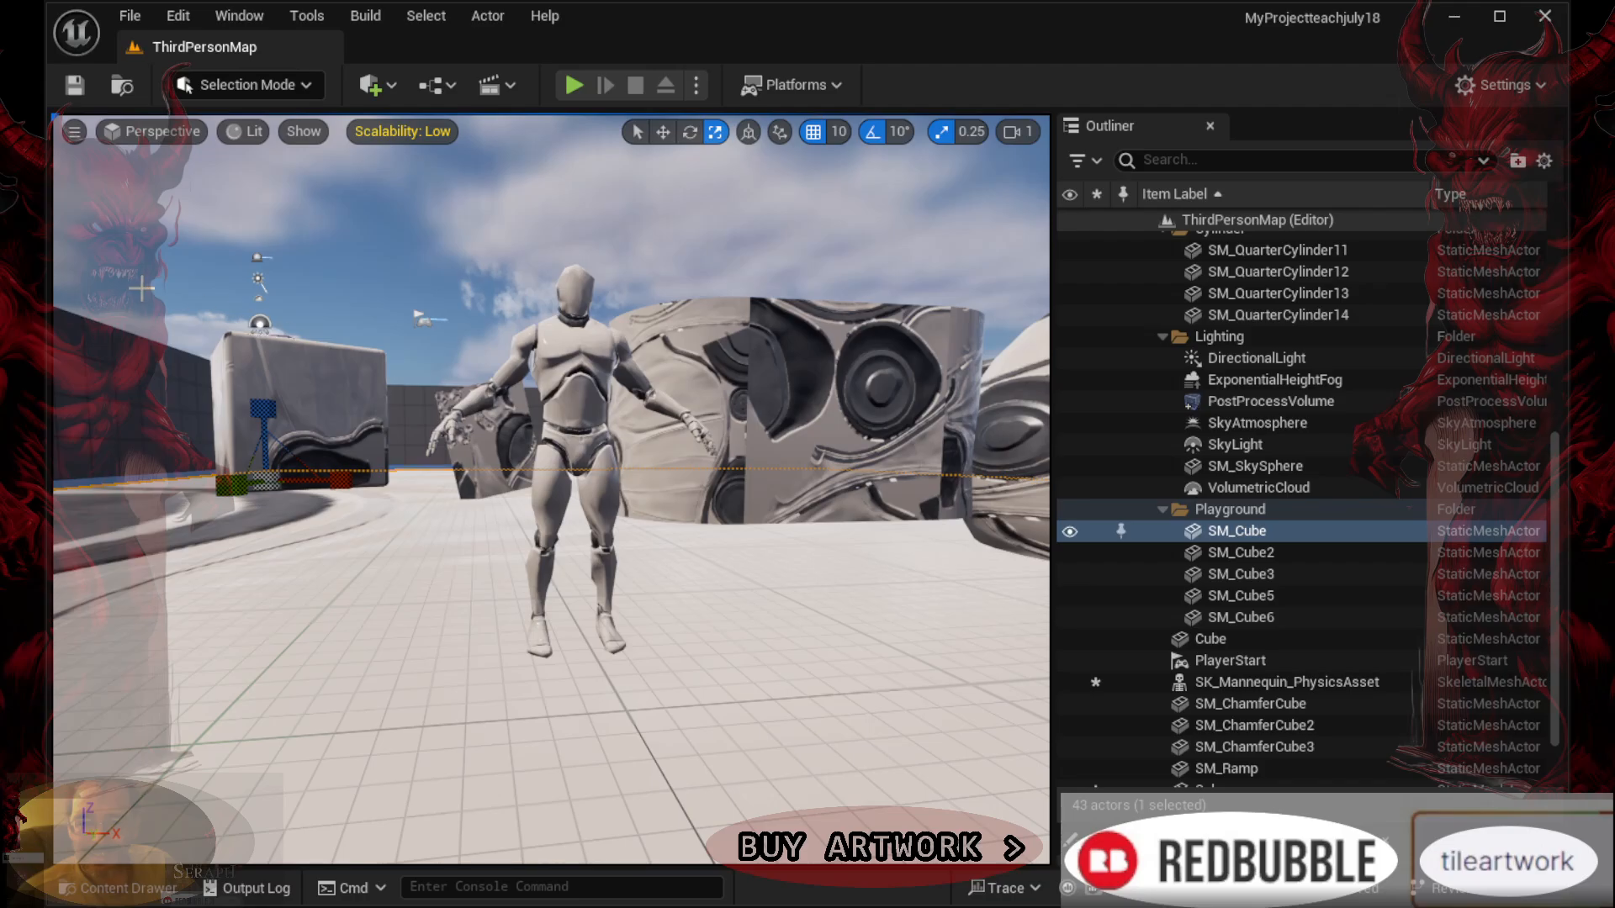
Inspect the mannequin's mesh in Wireframe view and return the viewport to Lit view
{"action": "left_click", "coordinate": [244, 132]}
{"action": "left_click", "coordinate": [259, 257]}
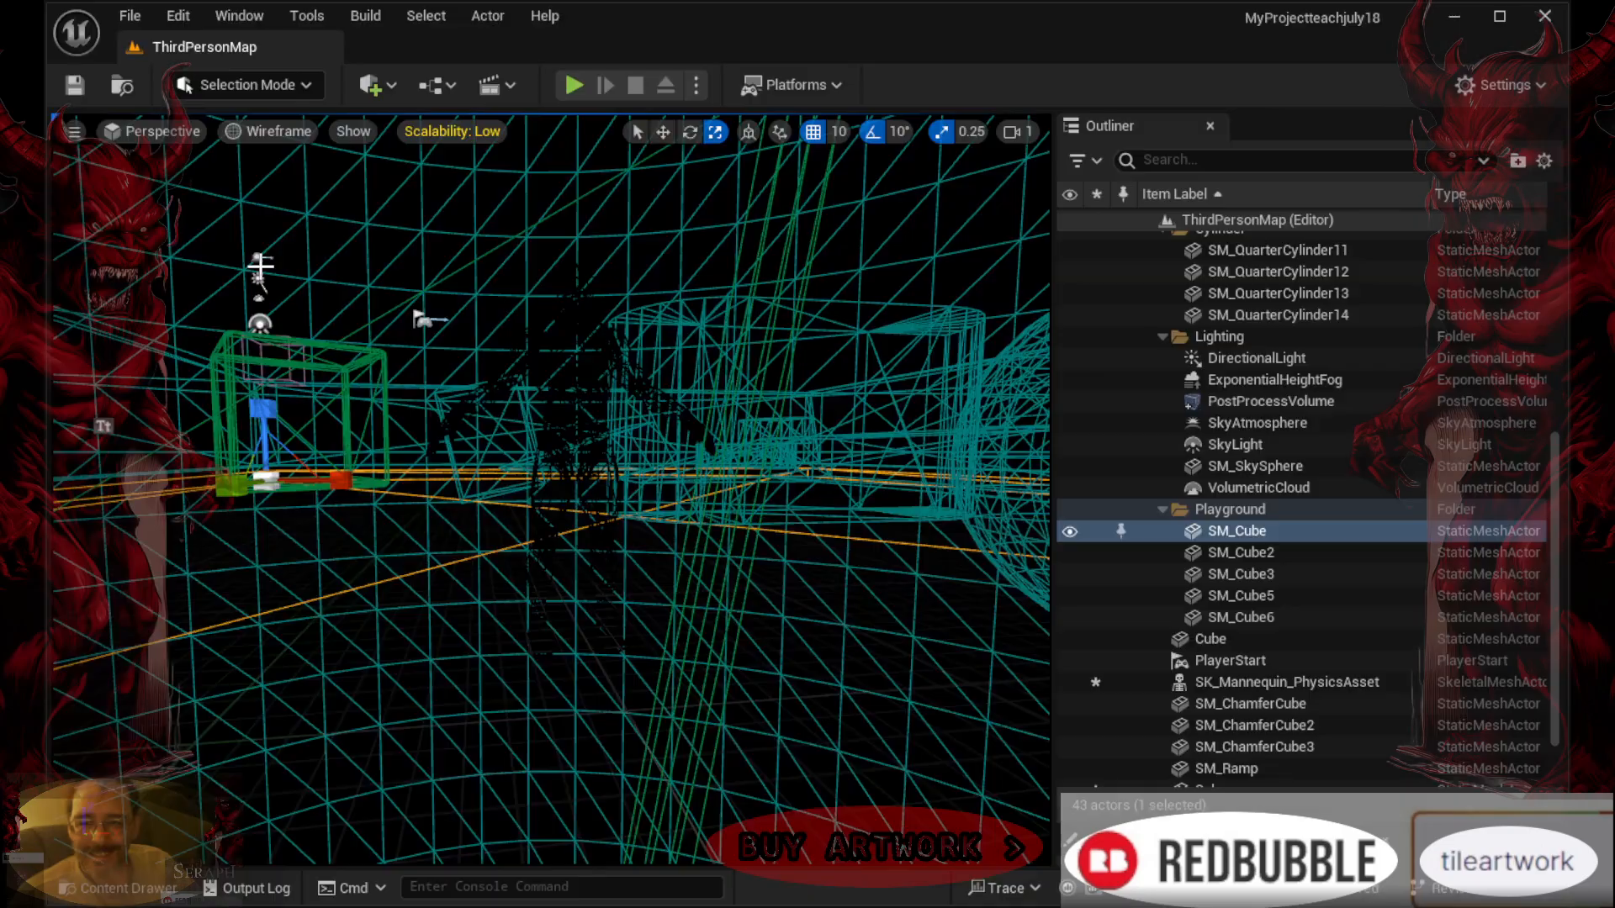
{"action": "mouse_move", "coordinate": [325, 396]}
{"action": "right_mouse_down"}
{"action": "mouse_move", "coordinate": [244, 421]}
{"action": "mouse_move", "coordinate": [333, 402]}
{"action": "mouse_move", "coordinate": [301, 383]}
{"action": "right_mouse_up"}
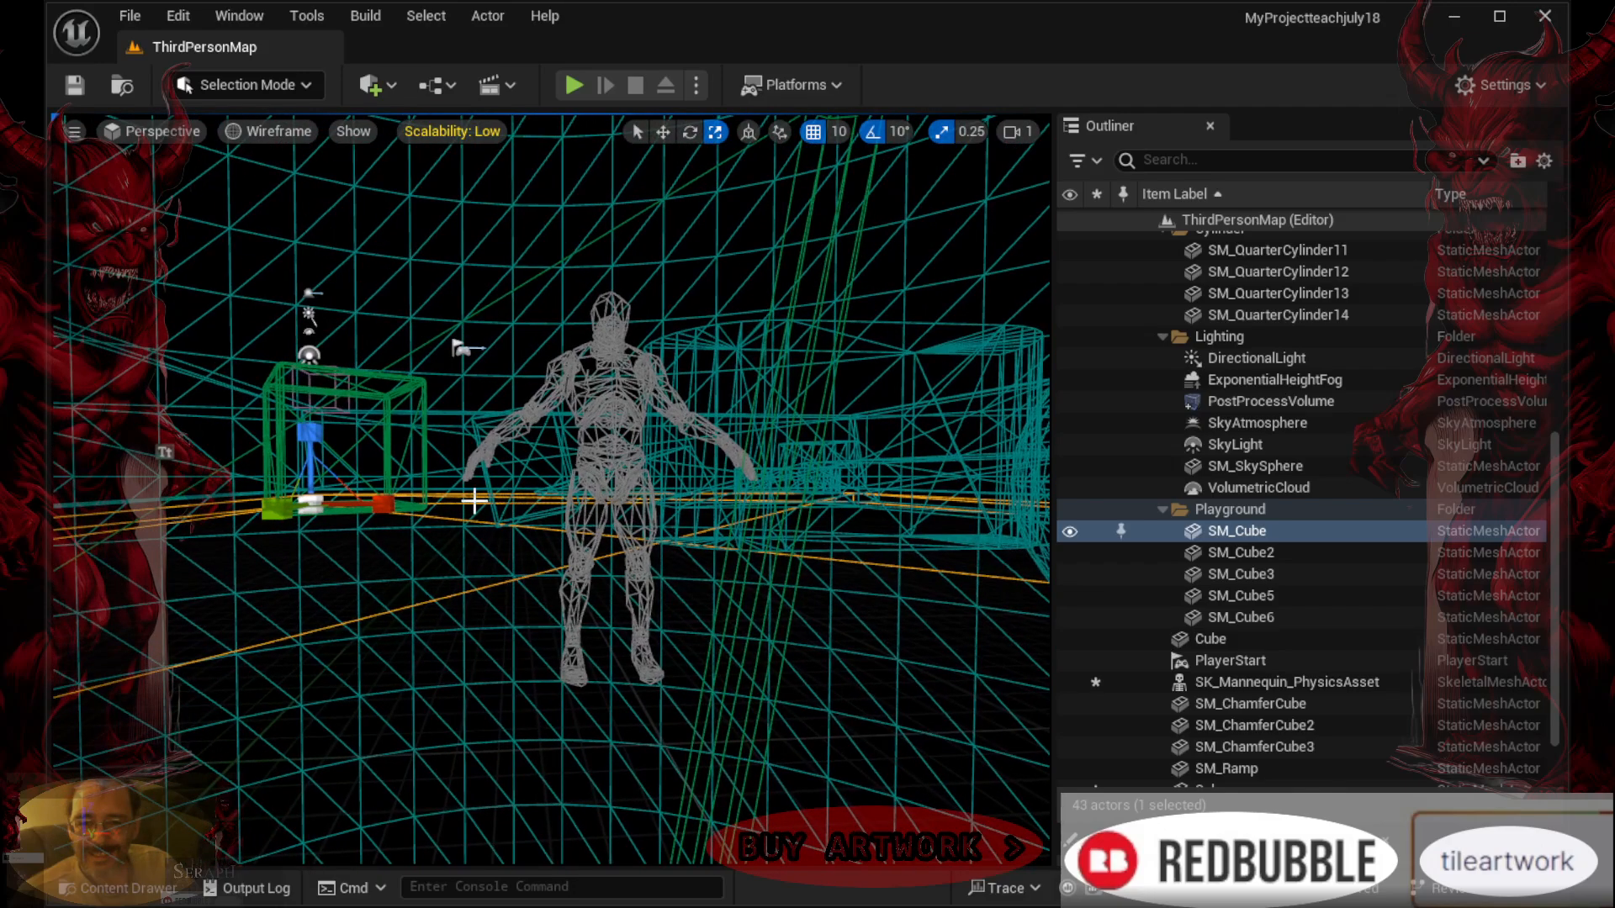
{"action": "left_click", "coordinate": [278, 135]}
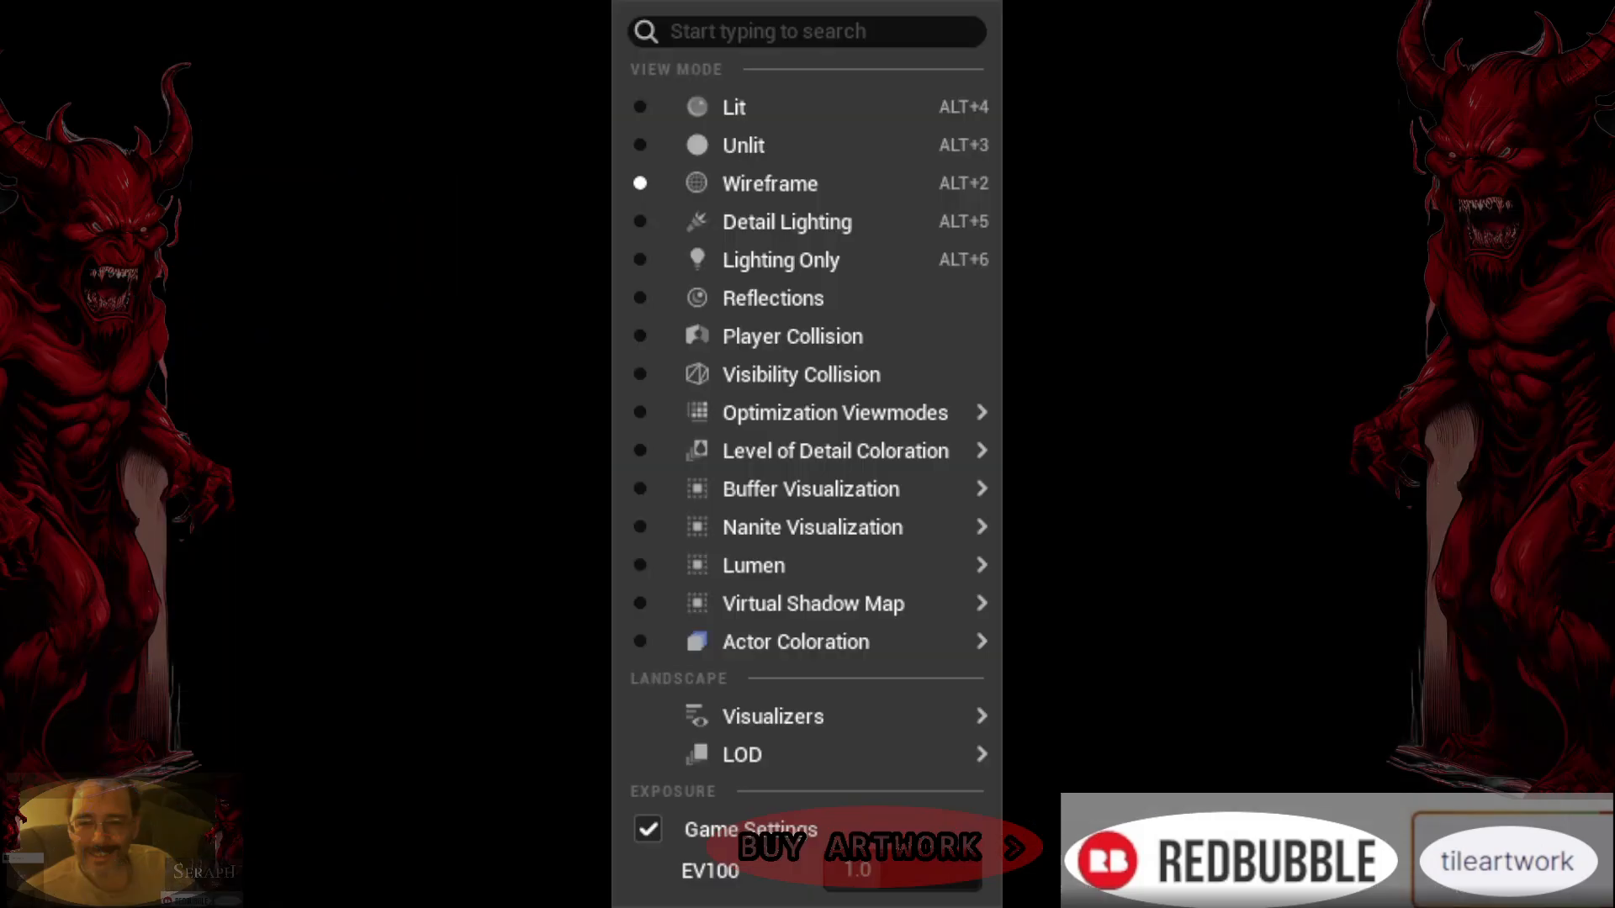
{"action": "left_click", "coordinate": [687, 122]}
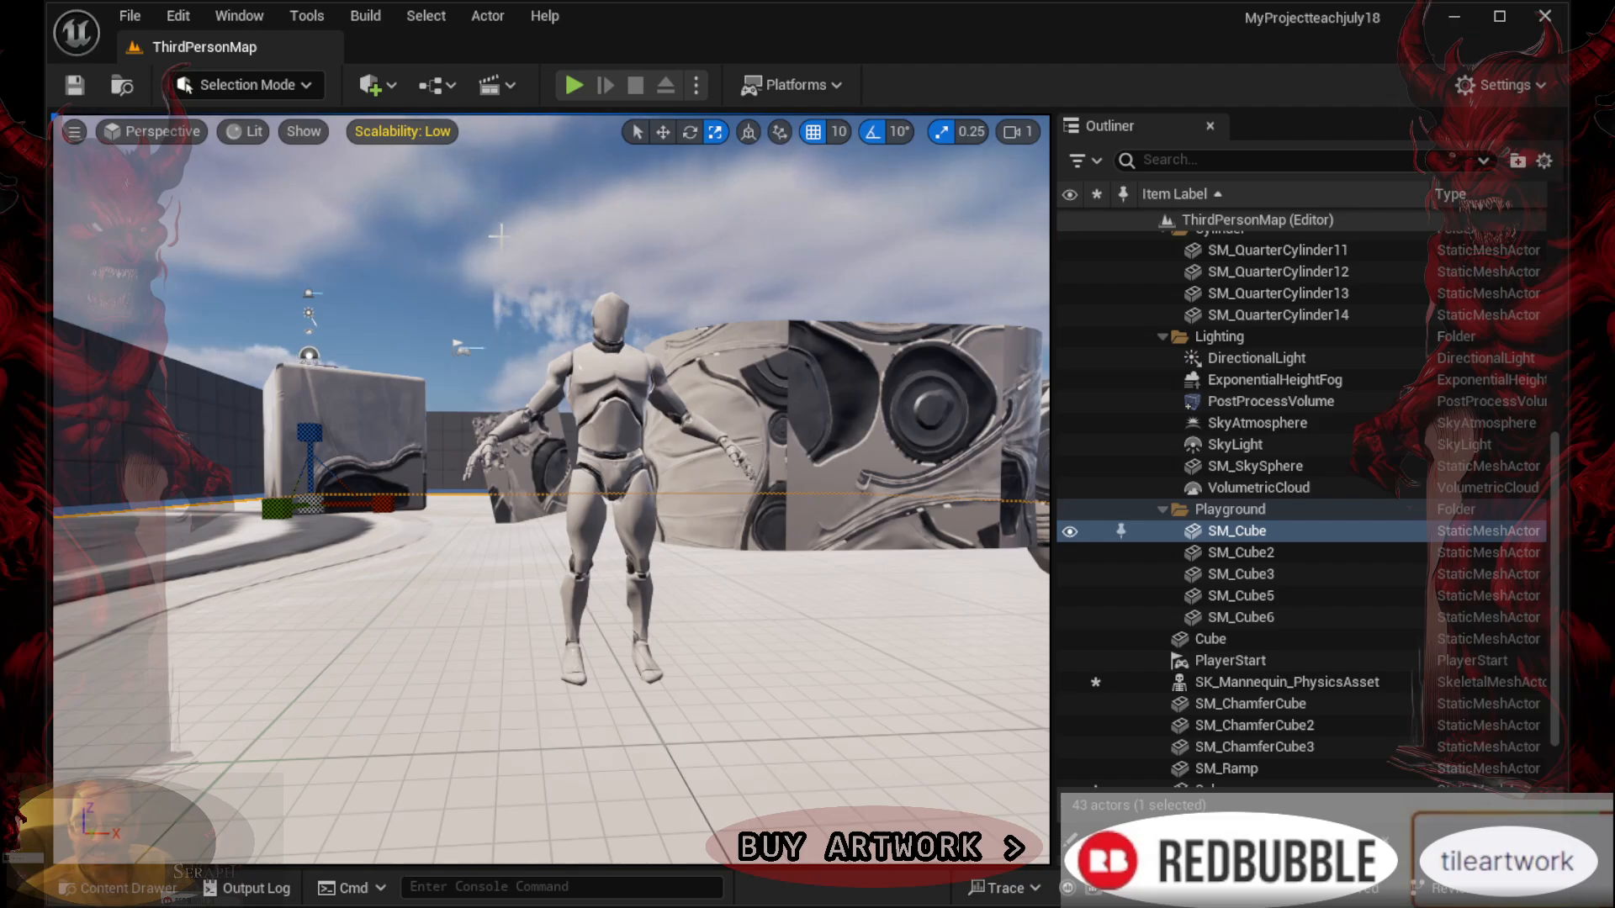
Rotate the mannequin backward so it lies flat on its back on the white floor
{"action": "left_click", "coordinate": [689, 131]}
{"action": "left_click", "coordinate": [611, 415]}
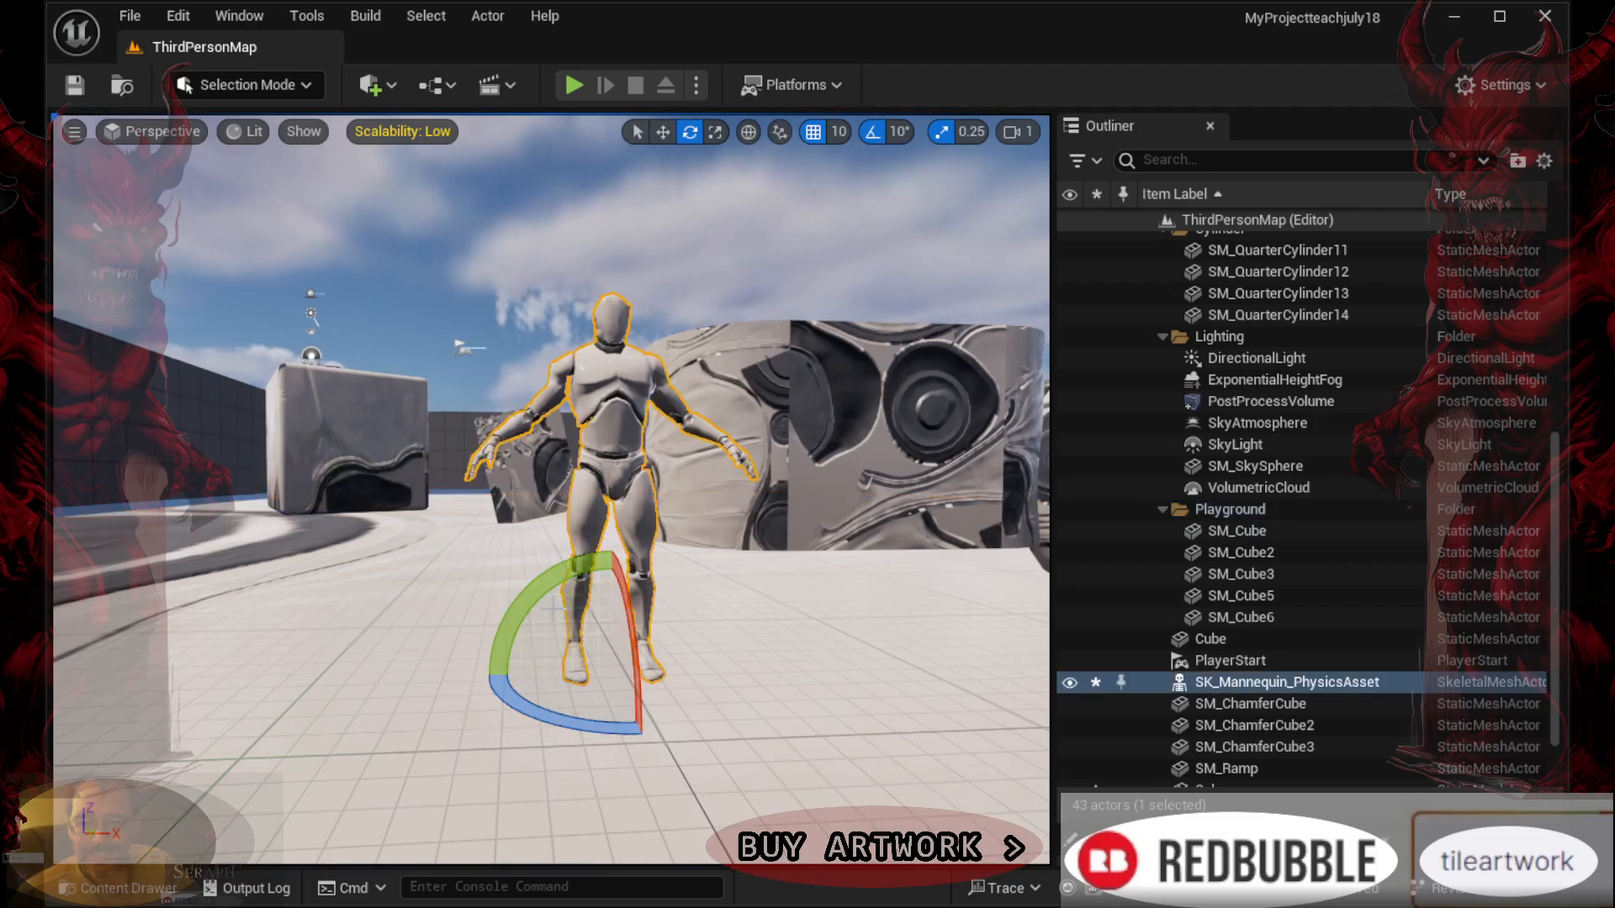
{"action": "left_click_drag", "start_coordinate": [629, 626], "coordinate": [642, 705]}
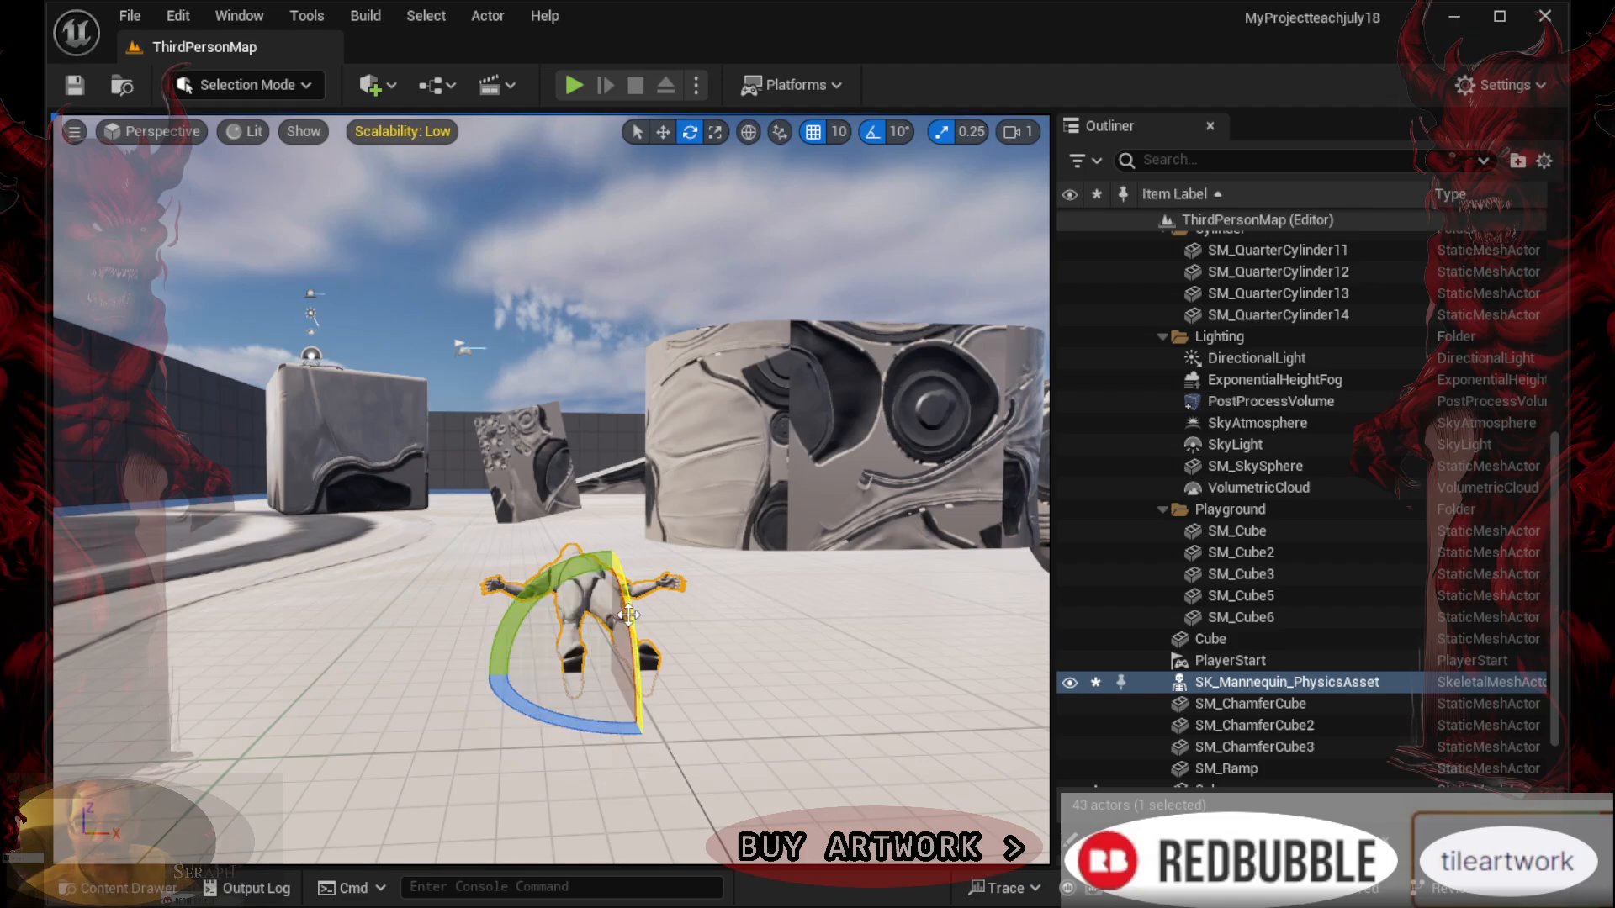
{"action": "left_click", "coordinate": [746, 661]}
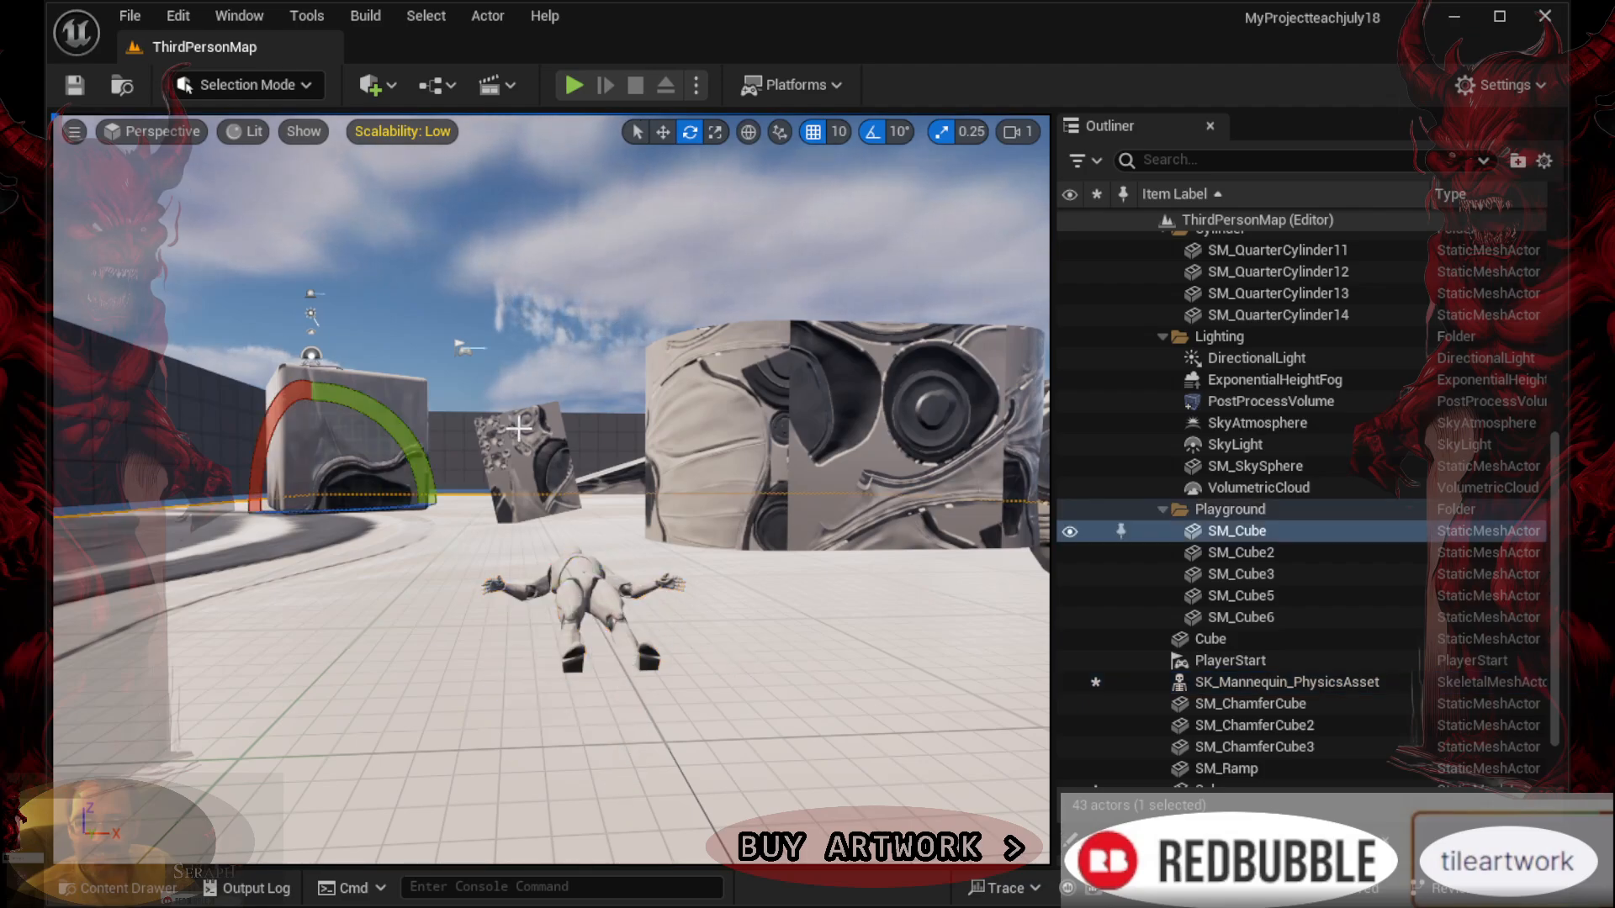
Open the Mannequin_UE4 Materials folder and pick the M_MannequinUE4_Body material
{"action": "left_click", "coordinate": [215, 890]}
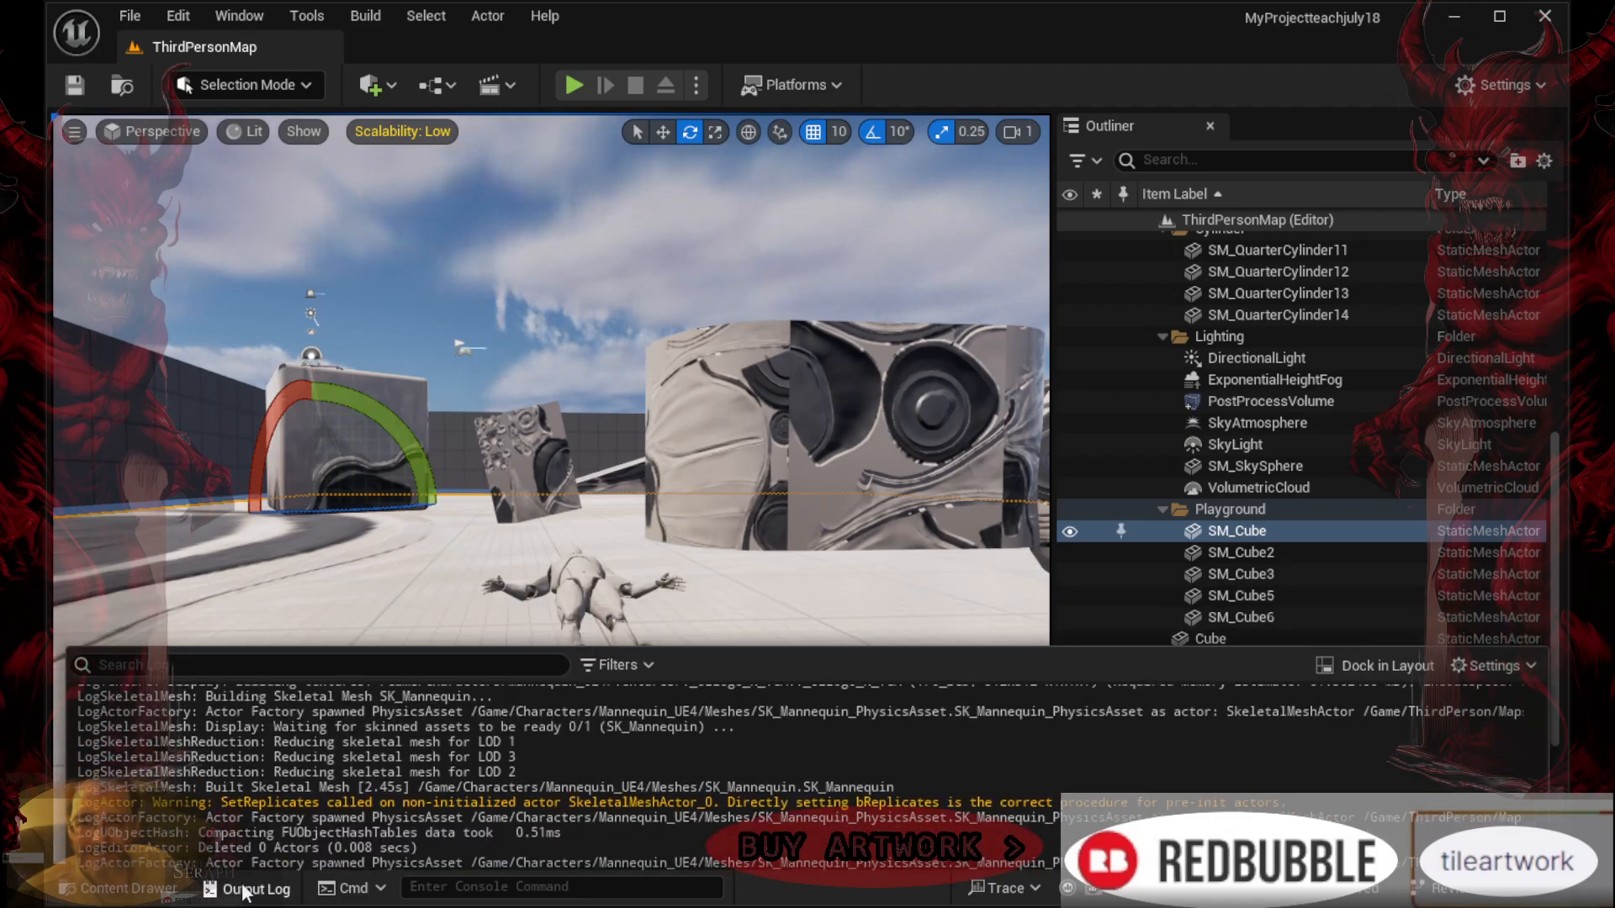
{"action": "left_click", "coordinate": [118, 889]}
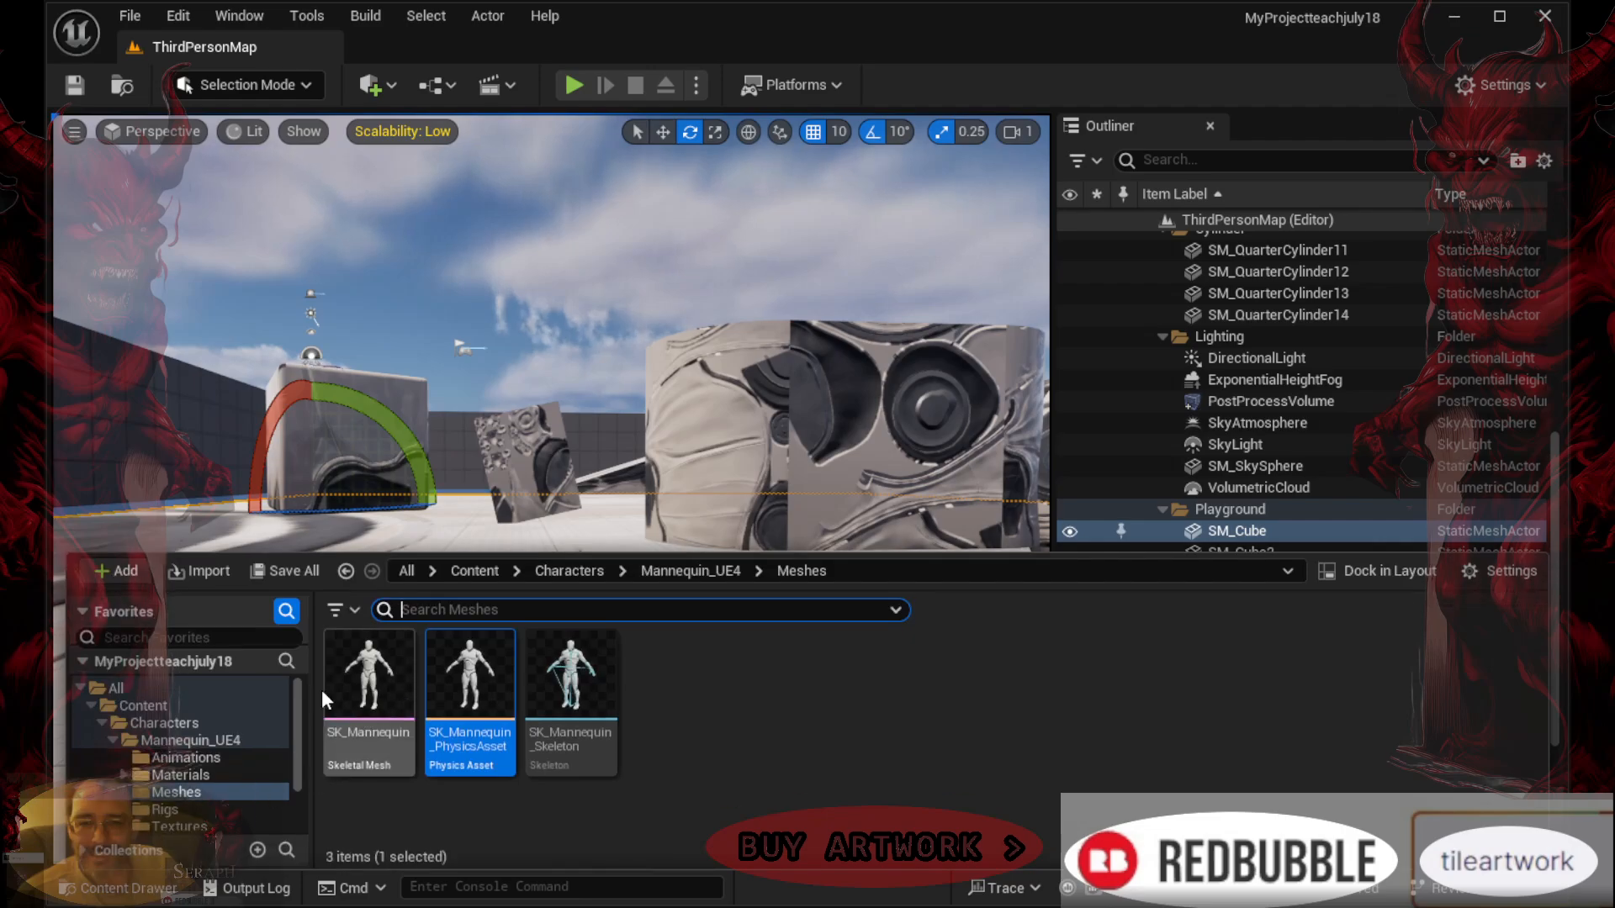
{"action": "left_click", "coordinate": [153, 778]}
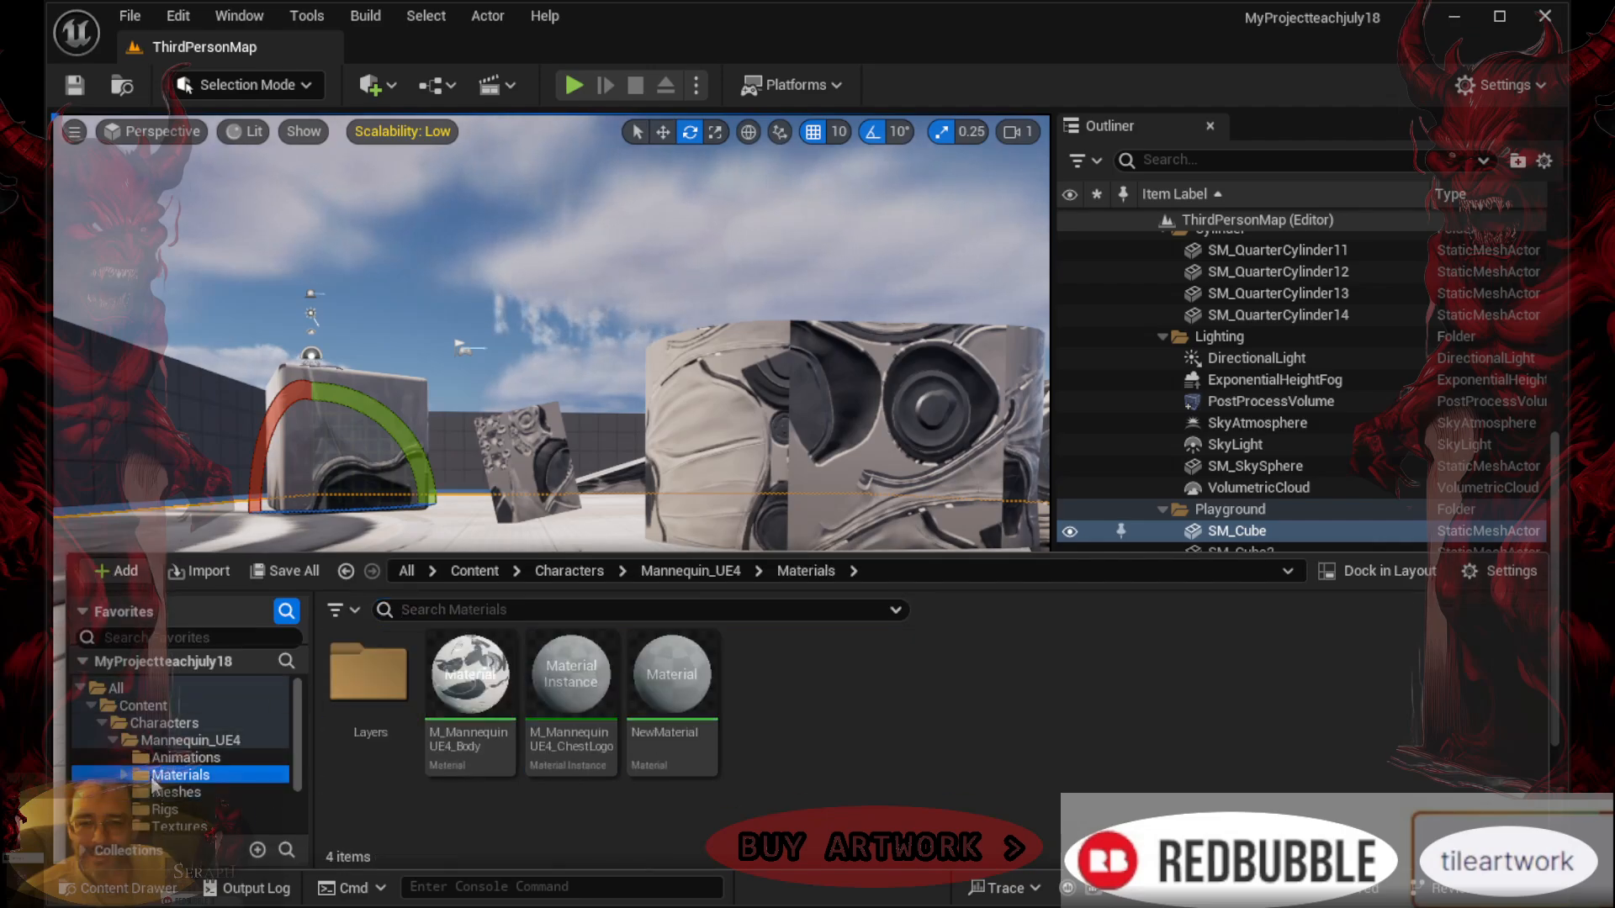
{"action": "left_click", "coordinate": [468, 686]}
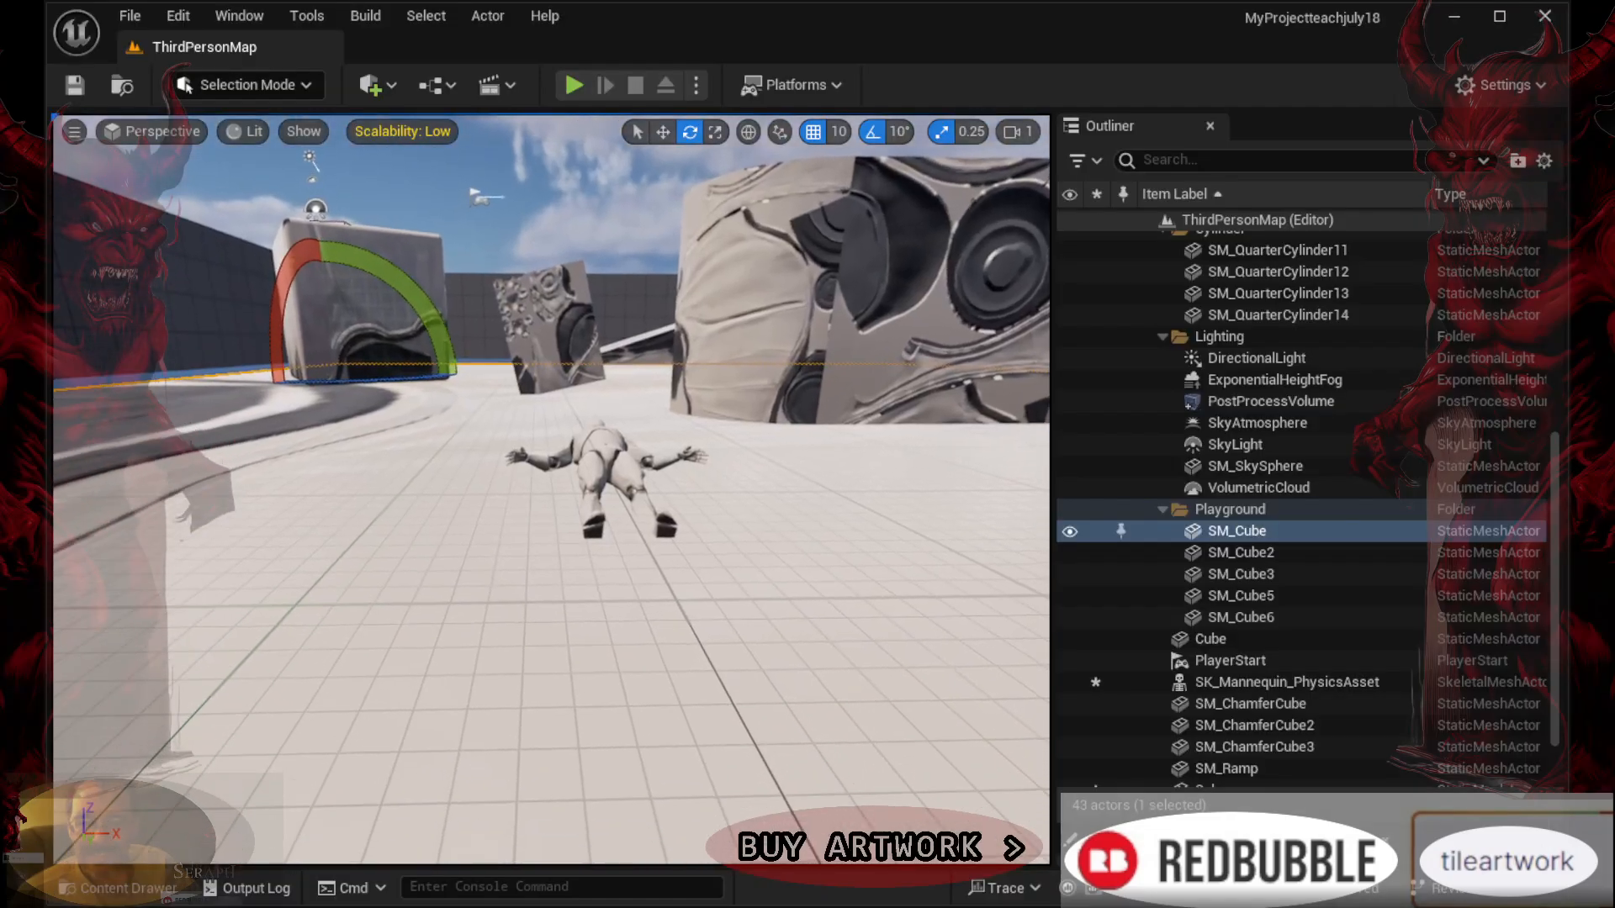
{"action": "scroll", "coordinate": [595, 543], "scroll_direction": "up", "scroll_amount": 5}
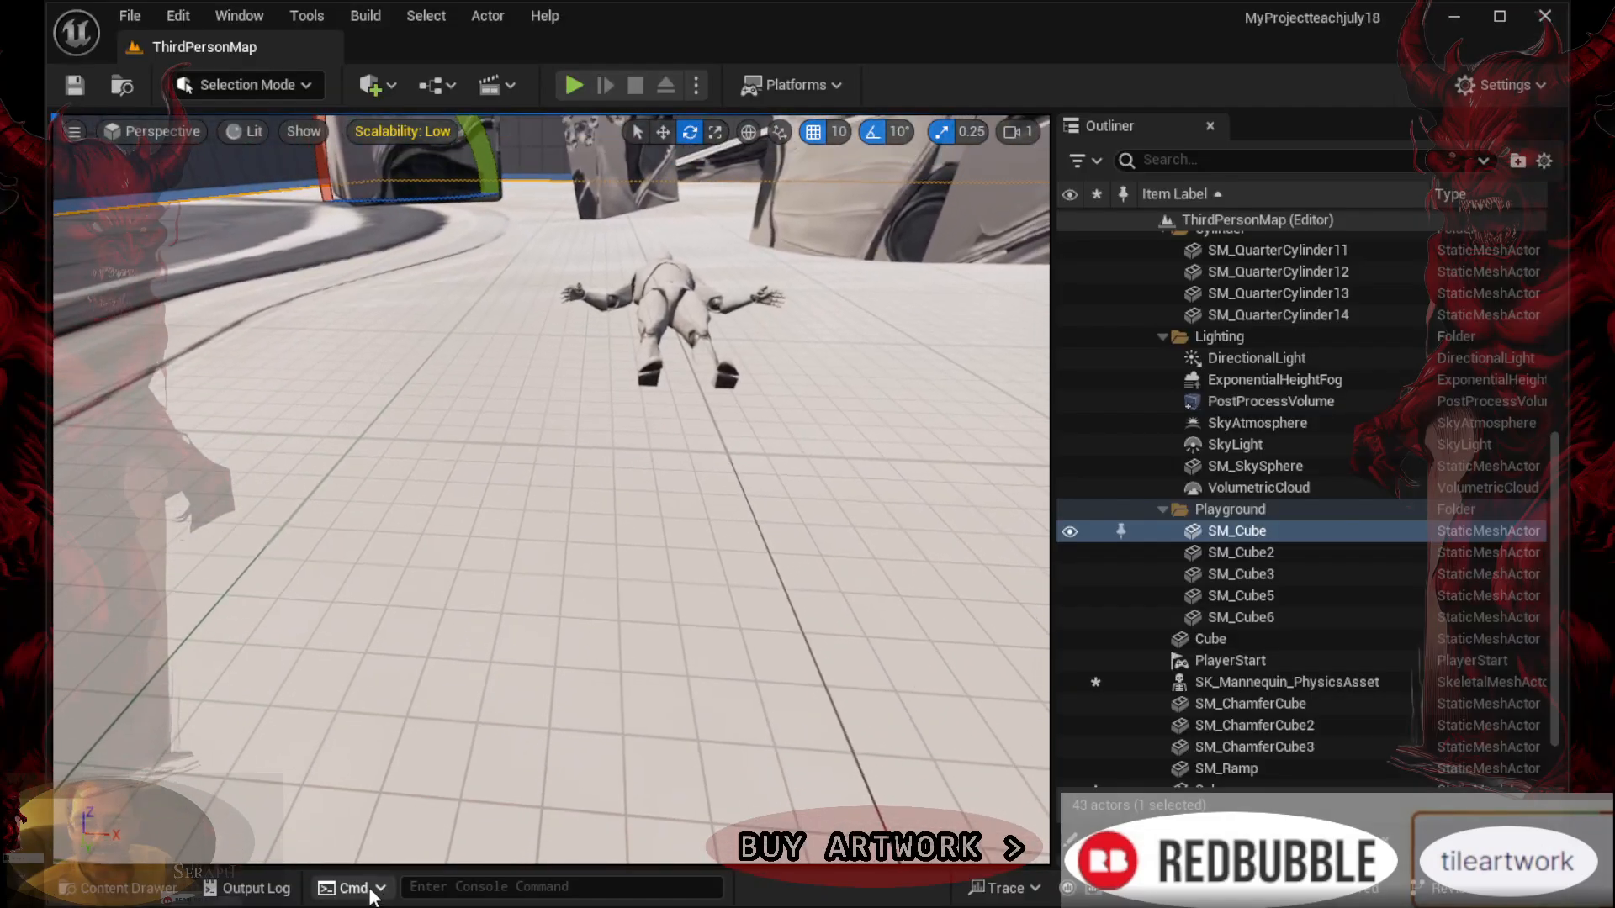
{"action": "left_click", "coordinate": [118, 889]}
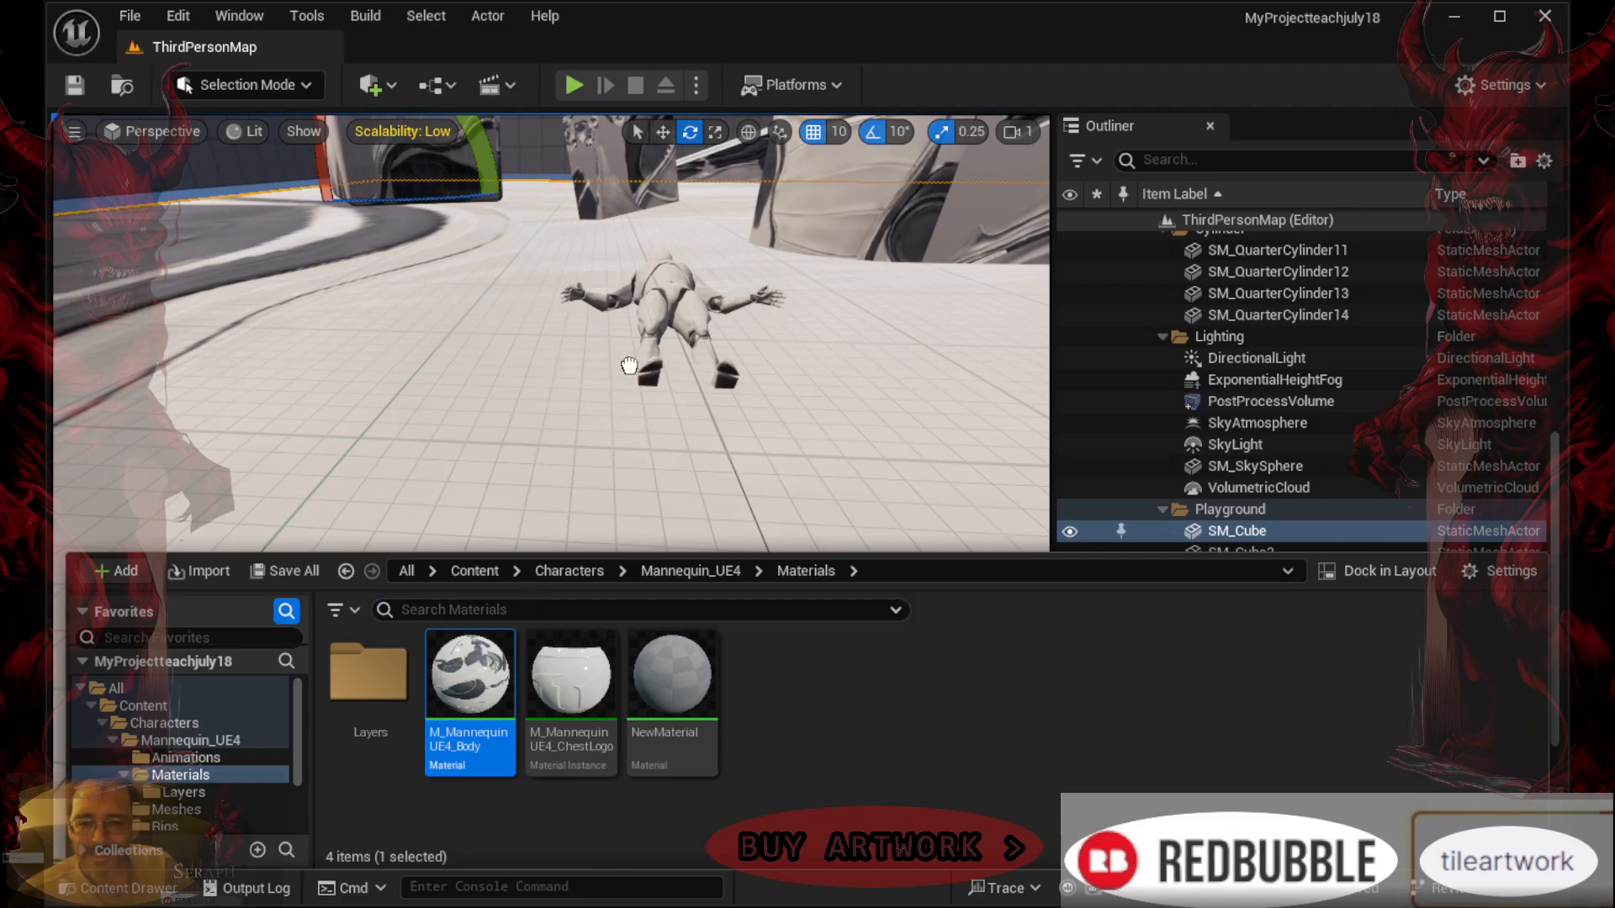
{"action": "left_click", "coordinate": [663, 296]}
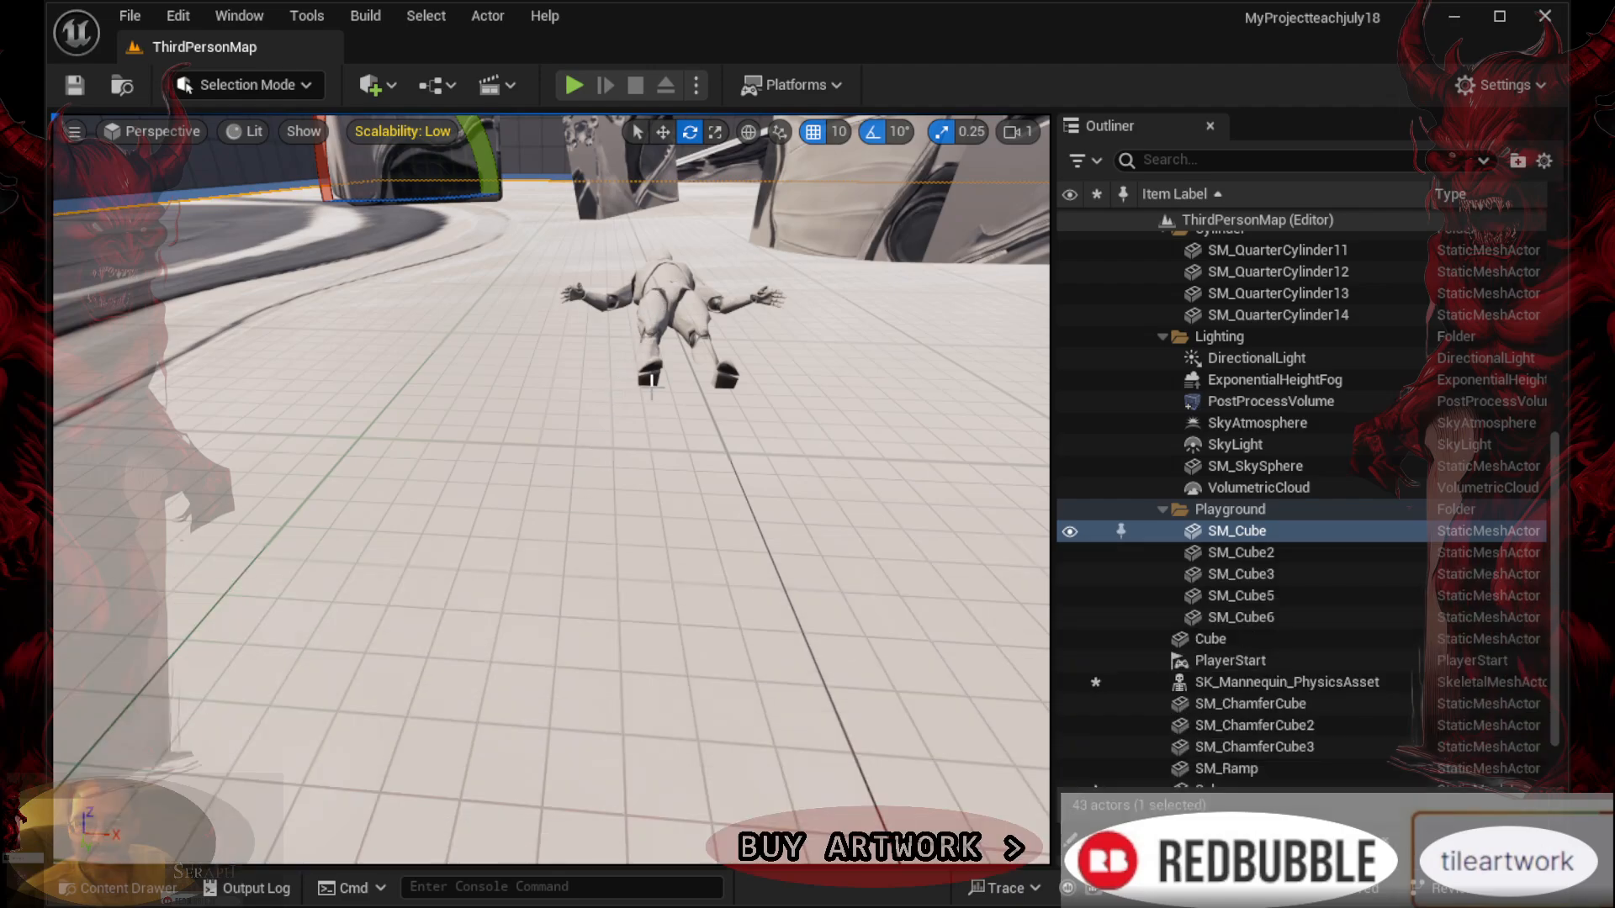
{"action": "right_click_drag", "start_coordinate": [679, 437], "coordinate": [672, 439]}
{"action": "right_click_drag", "start_coordinate": [687, 450], "coordinate": [708, 371]}
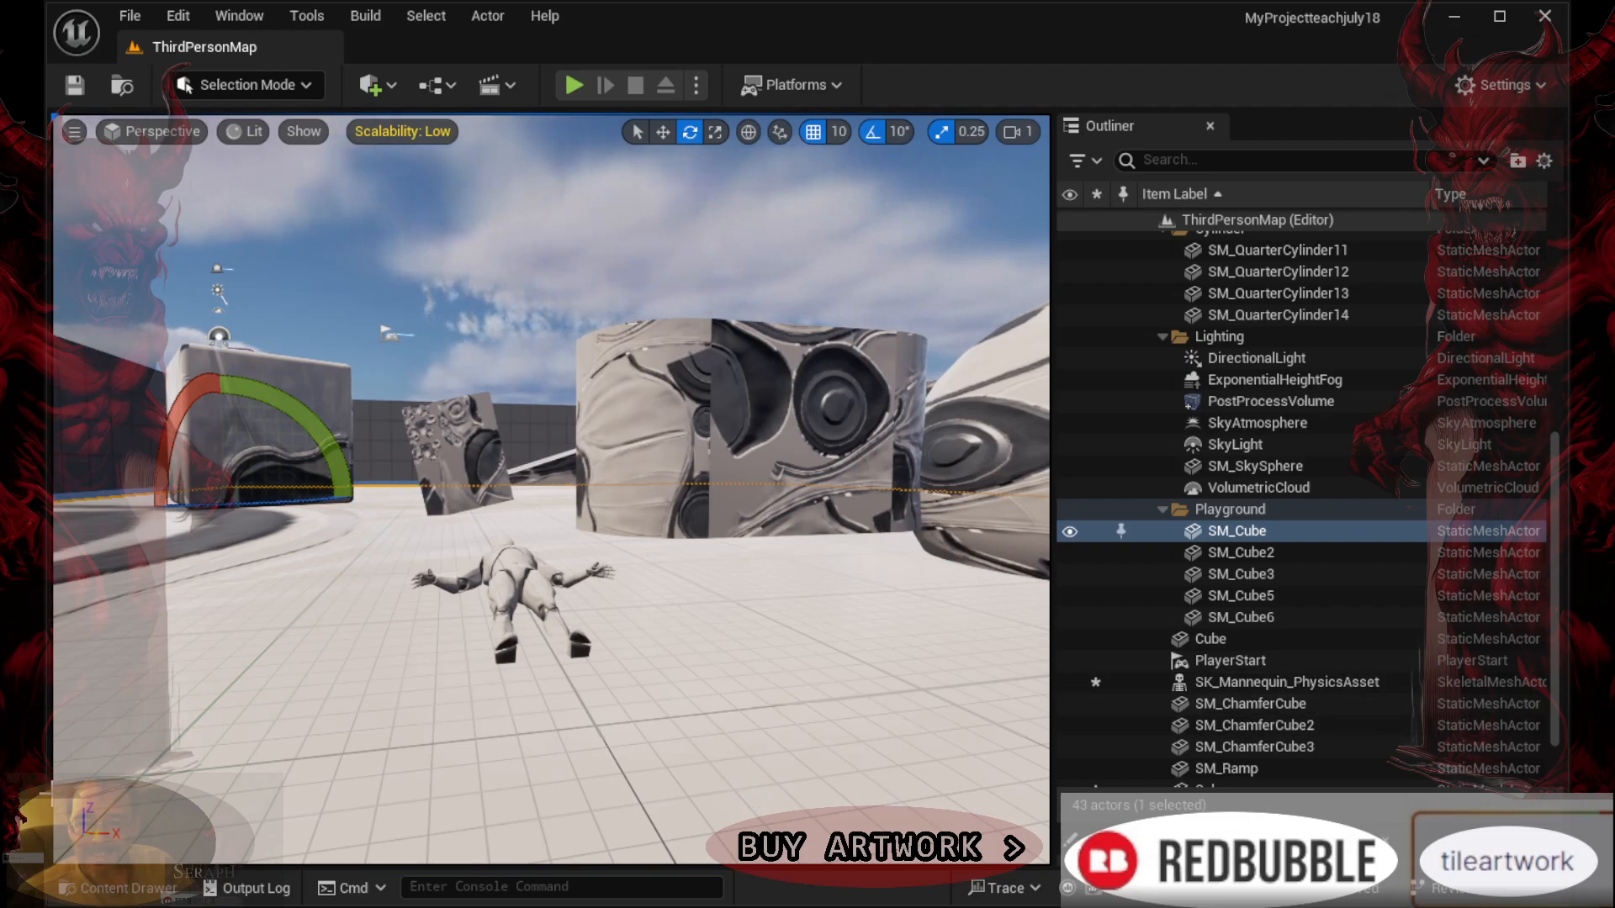
Place SK_Mannequin_Skeleton from the Mannequin_UE4 Meshes folder on the floor beside the lying mannequin and scale it up uniformly
{"action": "left_click", "coordinate": [118, 888]}
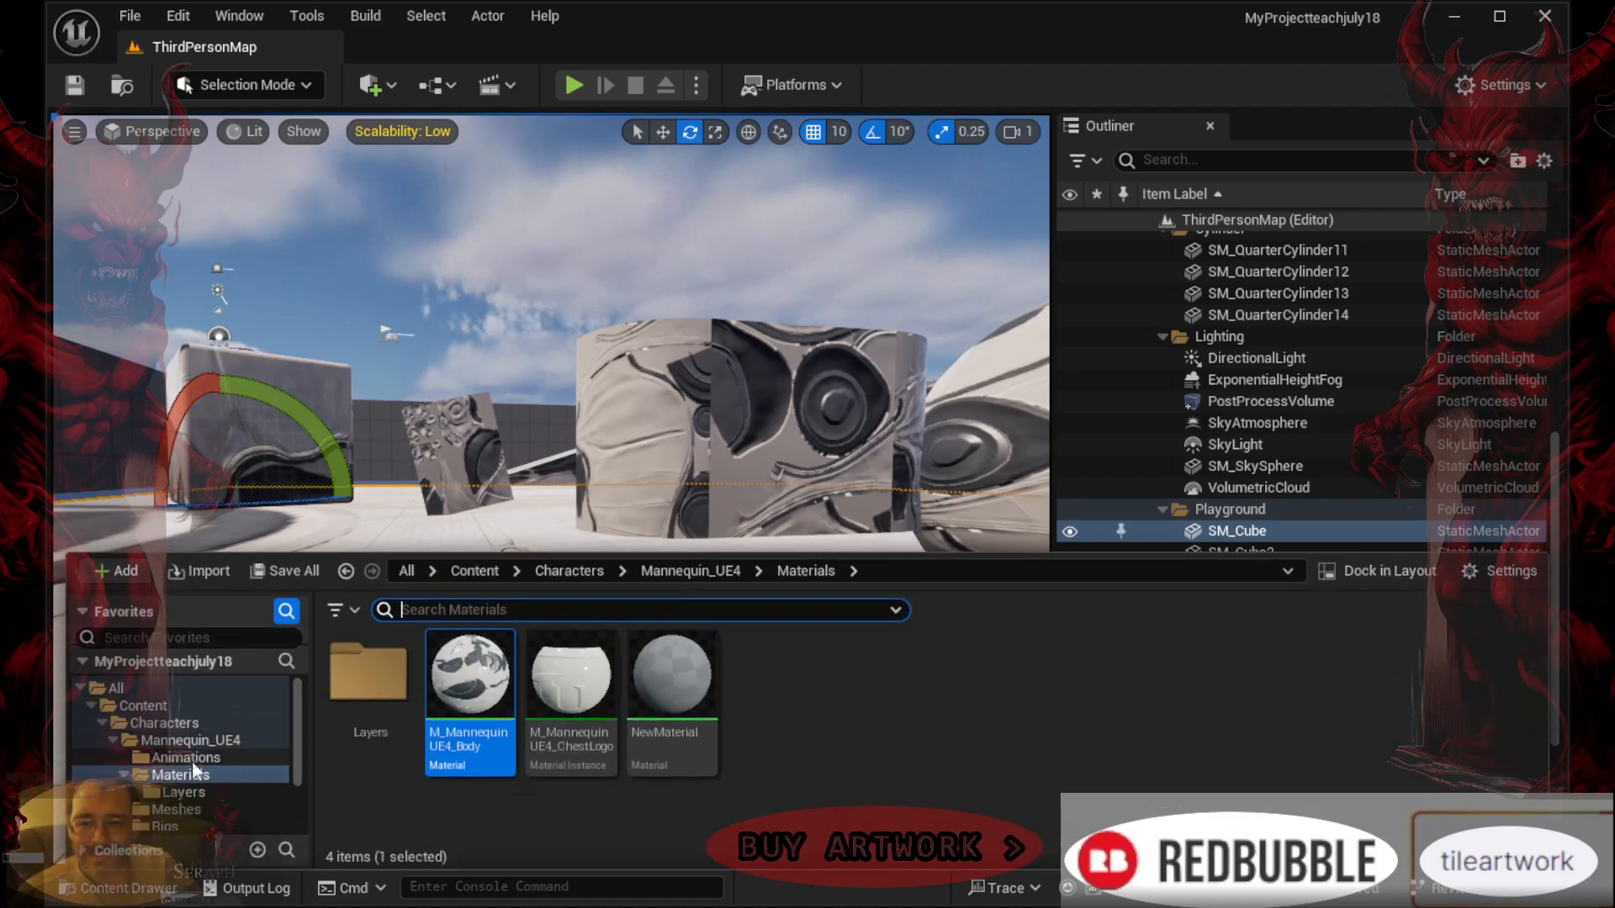
{"action": "left_click", "coordinate": [179, 809]}
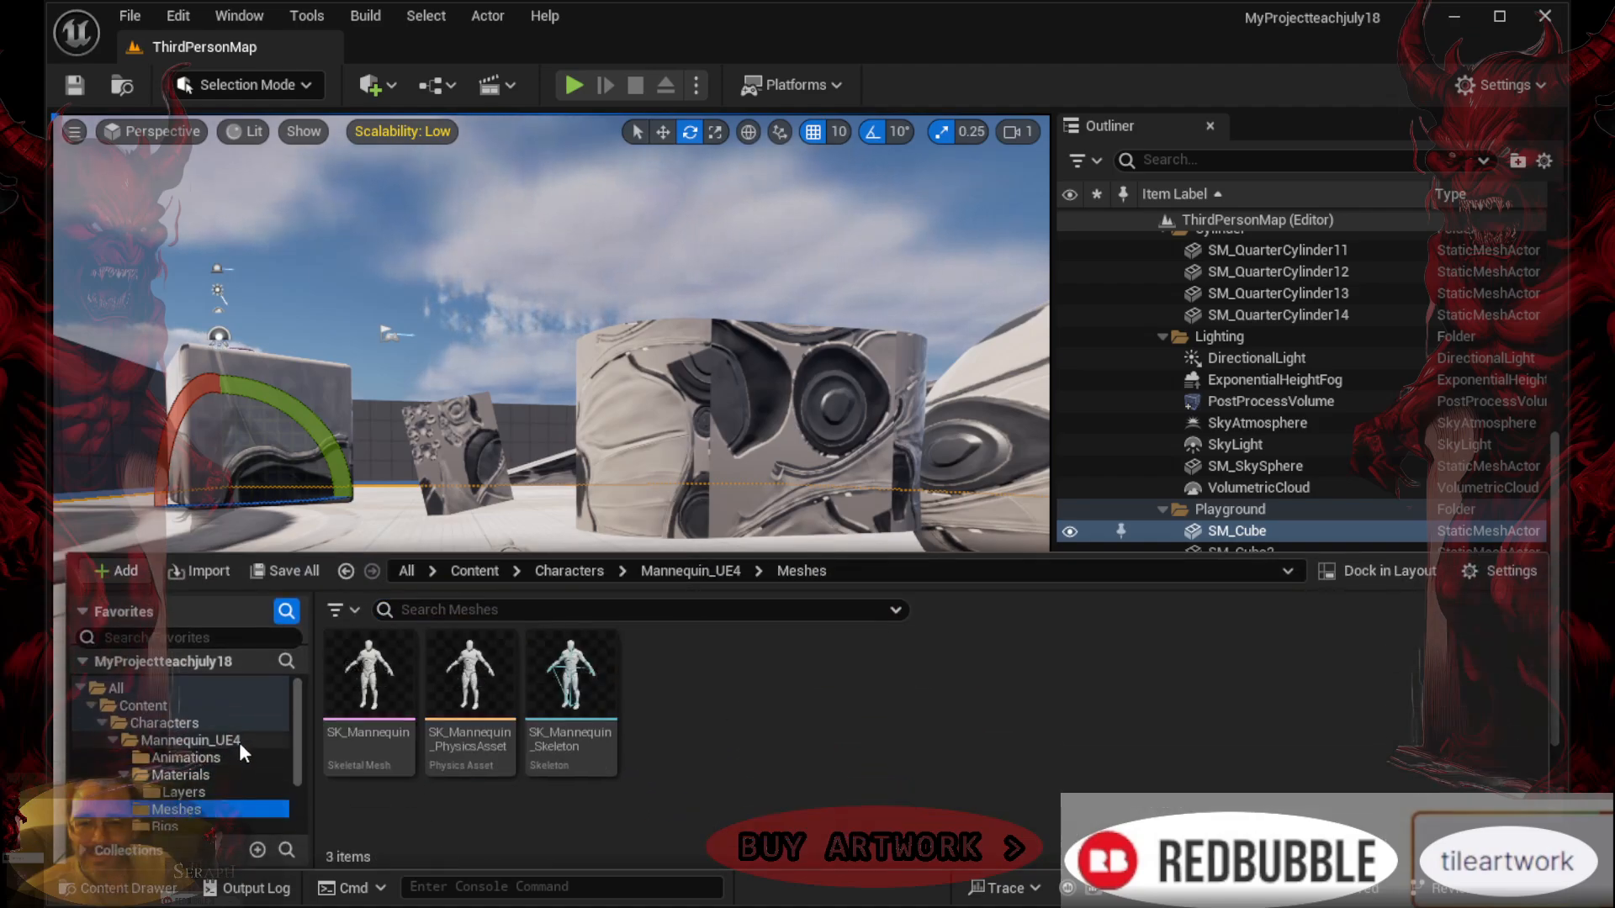
{"action": "left_click_drag", "start_coordinate": [577, 694], "coordinate": [691, 703]}
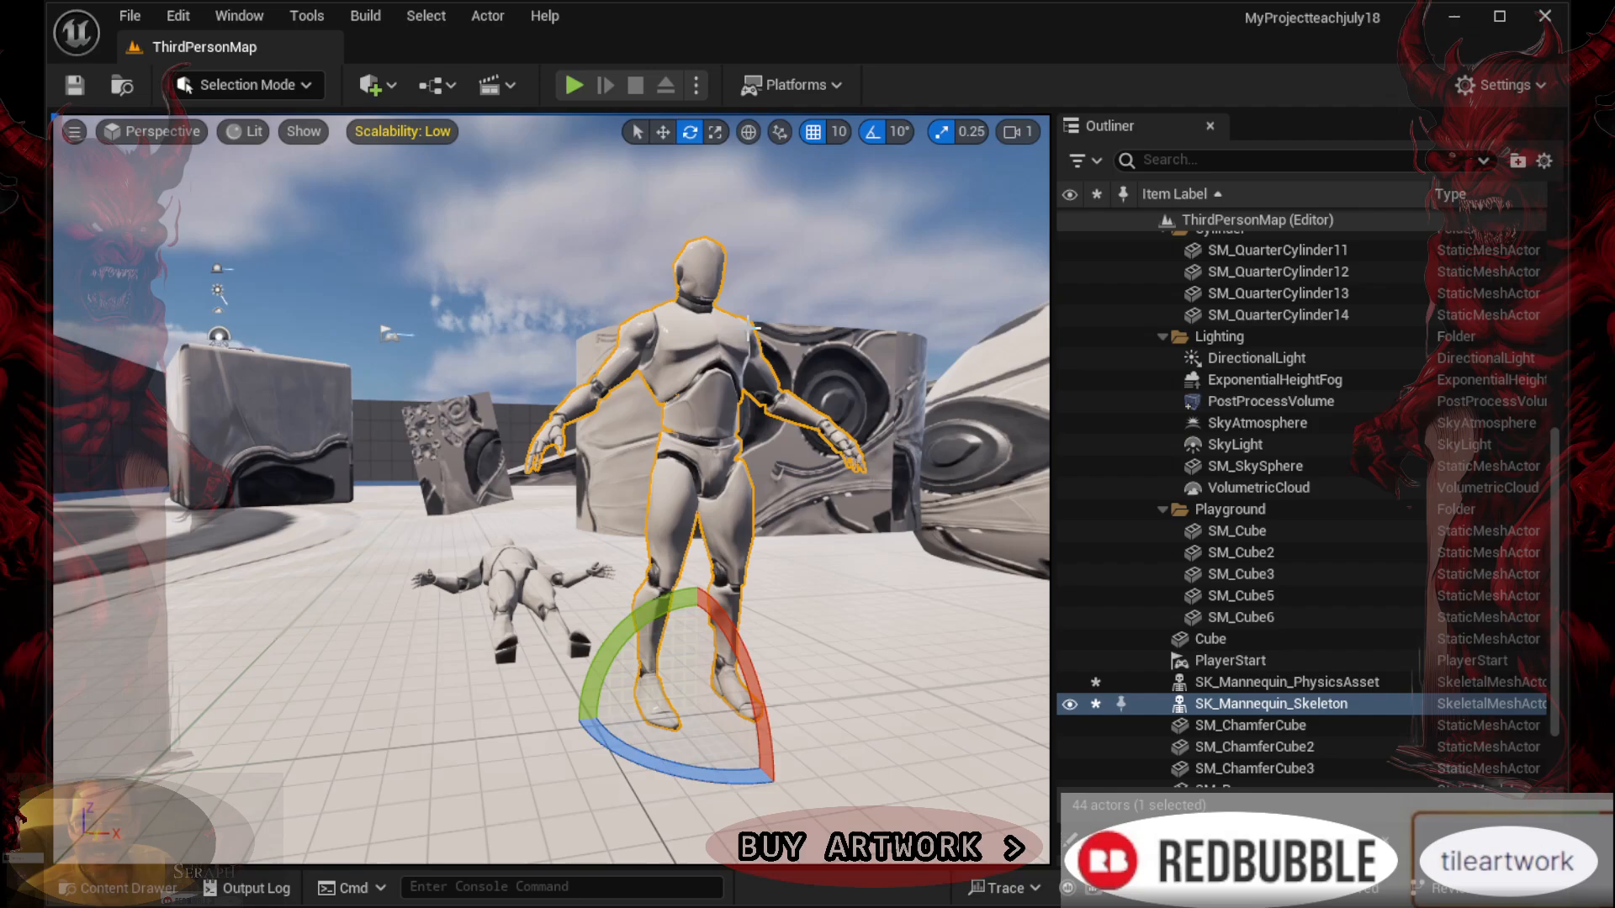
{"action": "left_click", "coordinate": [715, 131]}
{"action": "left_click_drag", "start_coordinate": [697, 709], "coordinate": [761, 606]}
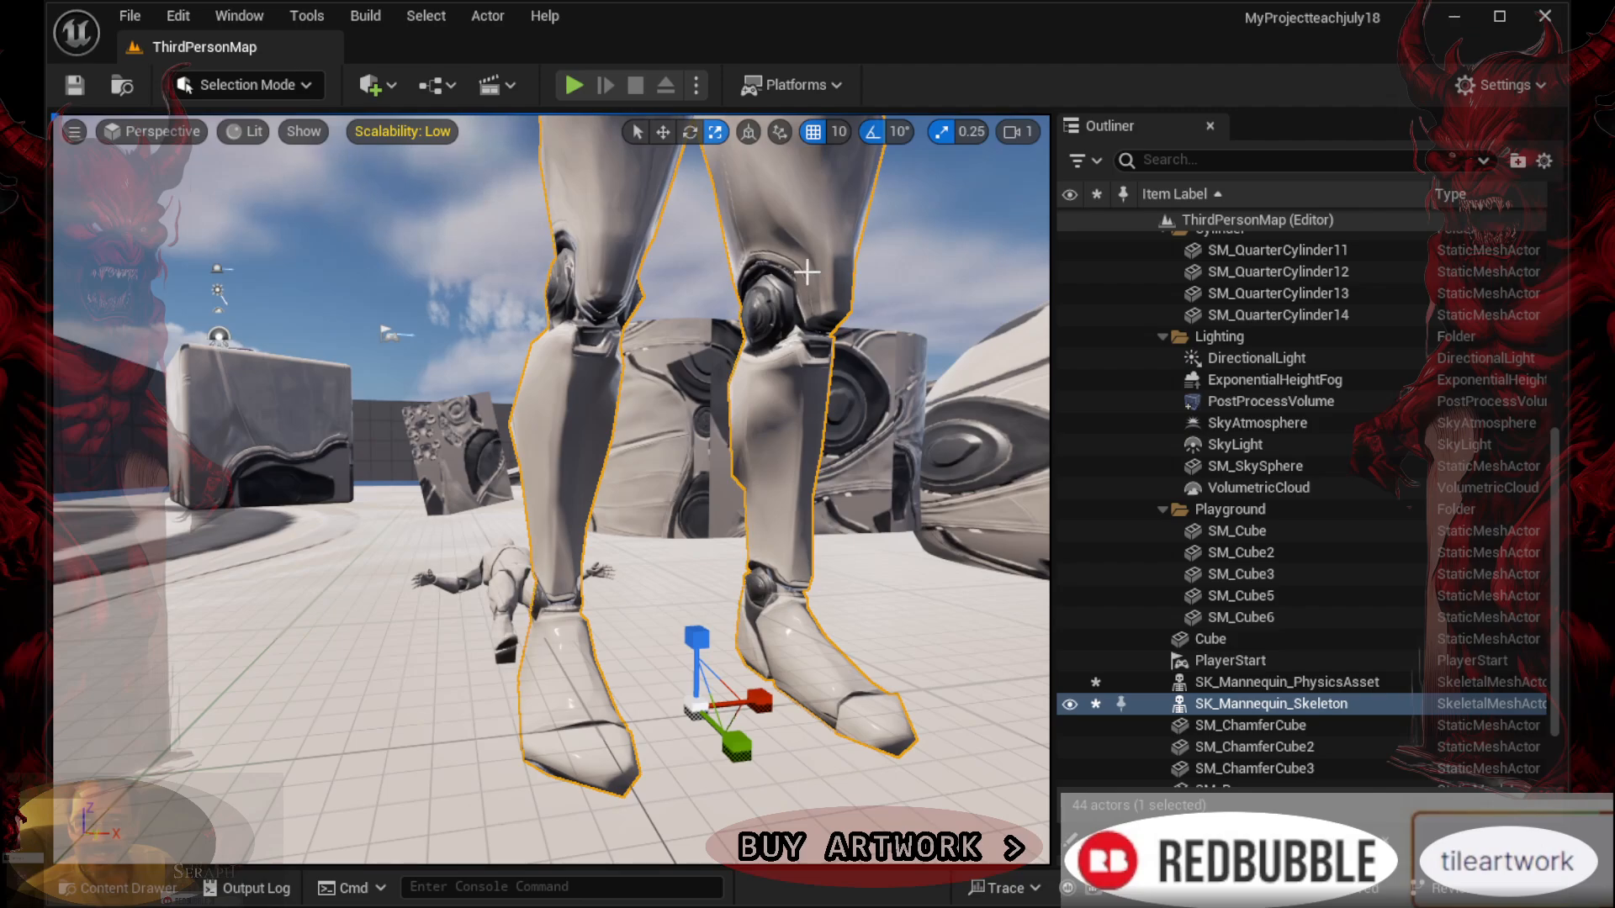
Open the SK_Mannequin_Skeleton asset in its own editor, look over the reference pose, and close the editor
{"action": "left_click", "coordinate": [157, 892]}
{"action": "double_click", "coordinate": [558, 669]}
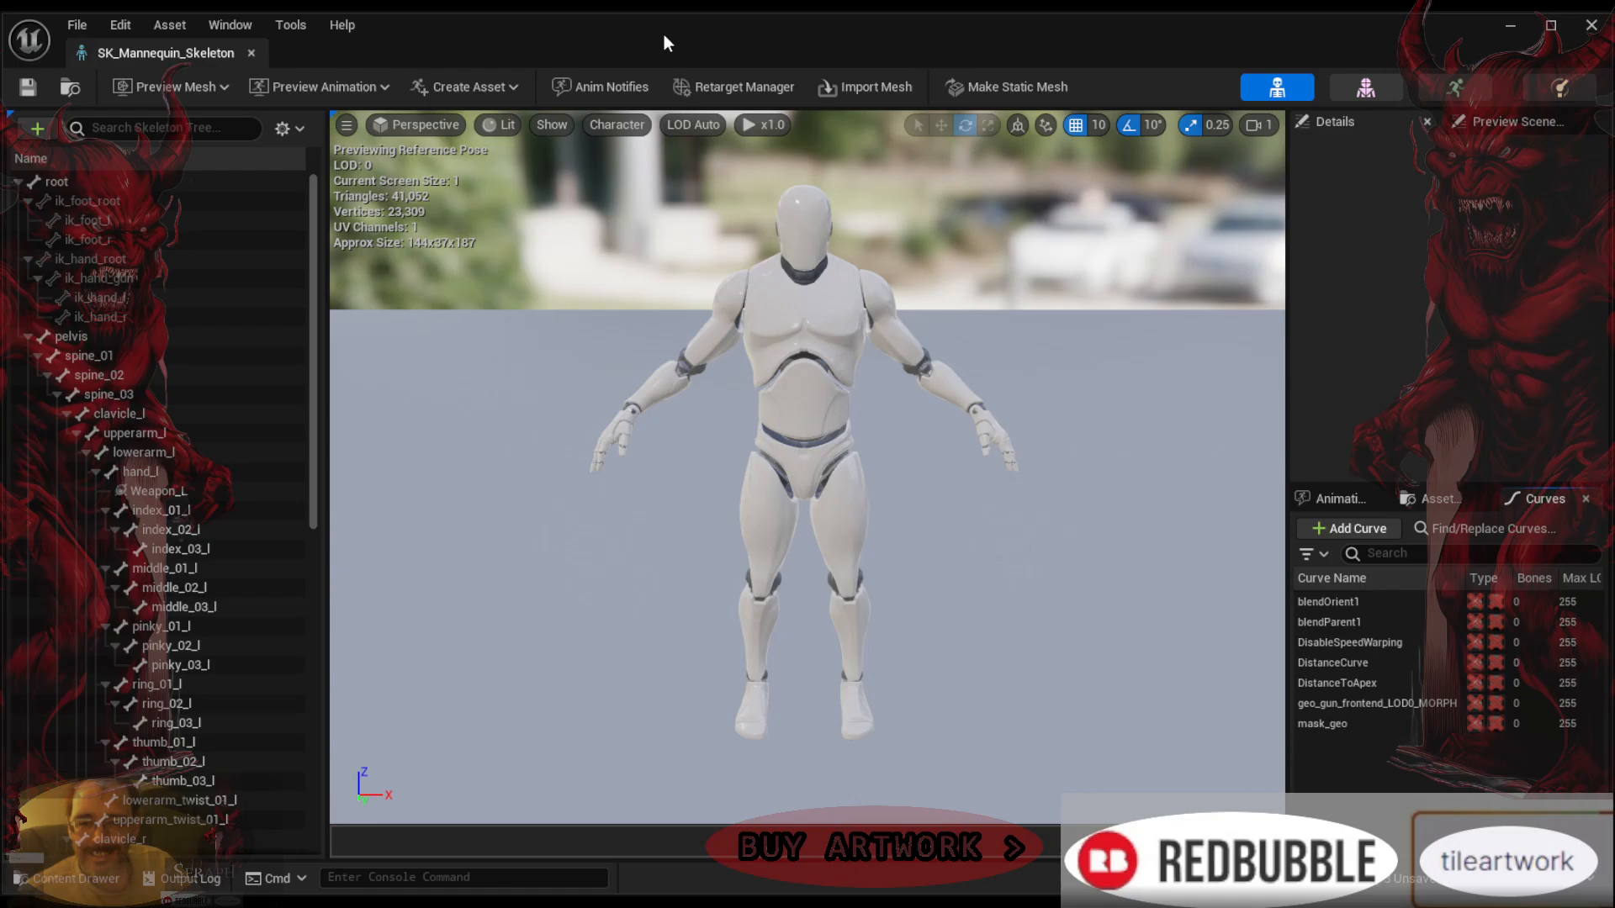
{"action": "right_click_drag", "start_coordinate": [800, 424], "coordinate": [740, 397]}
{"action": "middle_click_drag", "start_coordinate": [740, 397], "coordinate": [778, 349]}
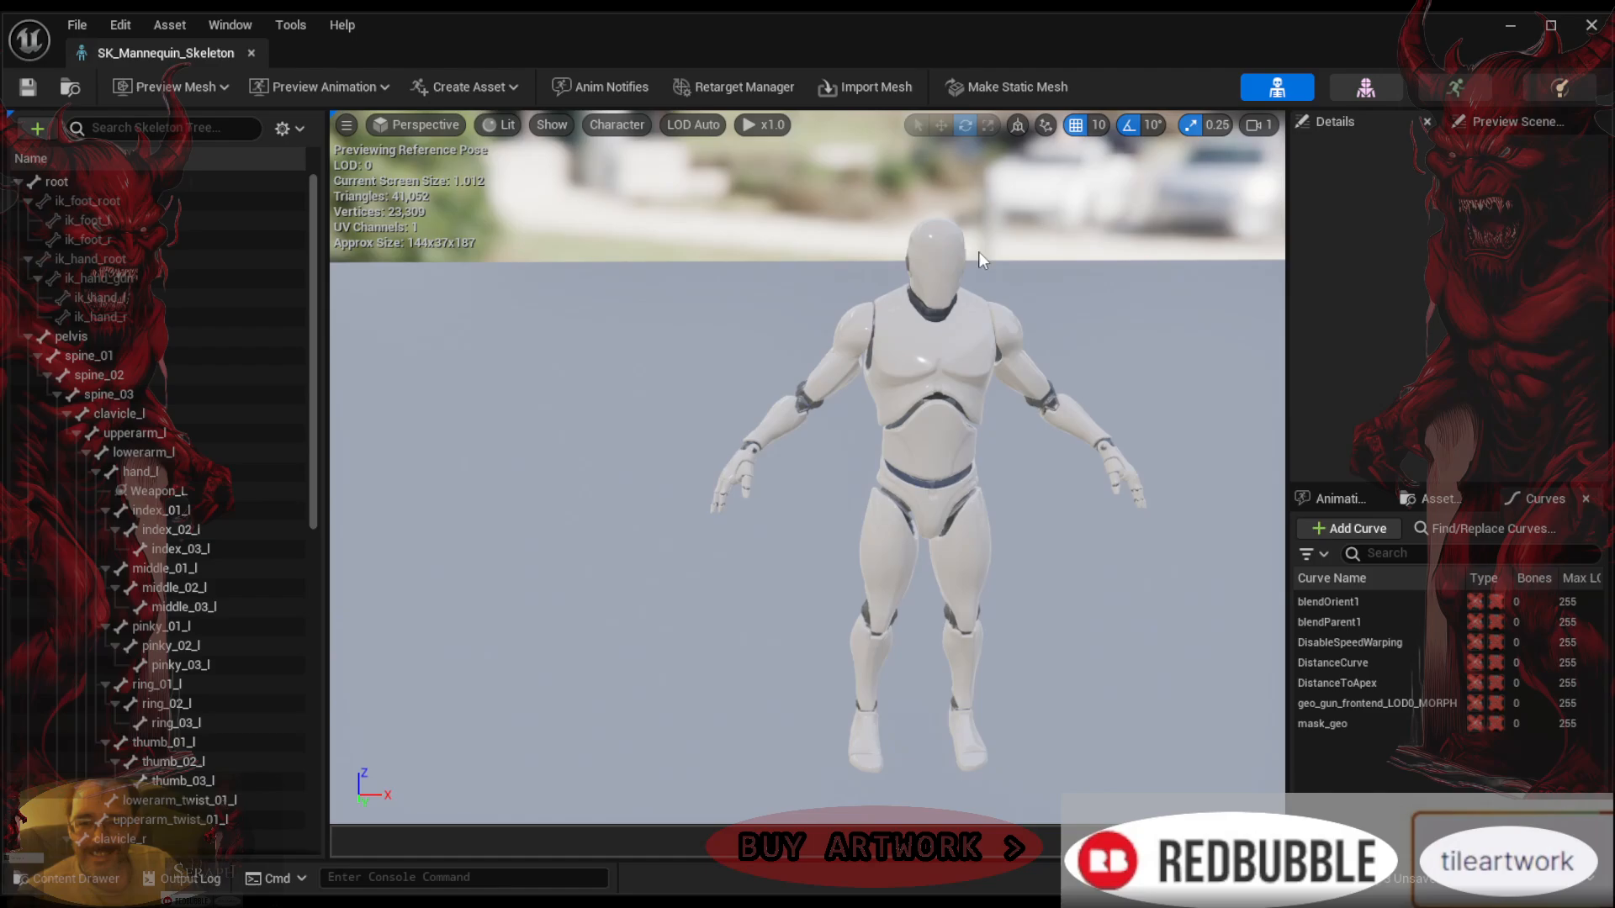
{"action": "left_click", "coordinate": [1587, 32]}
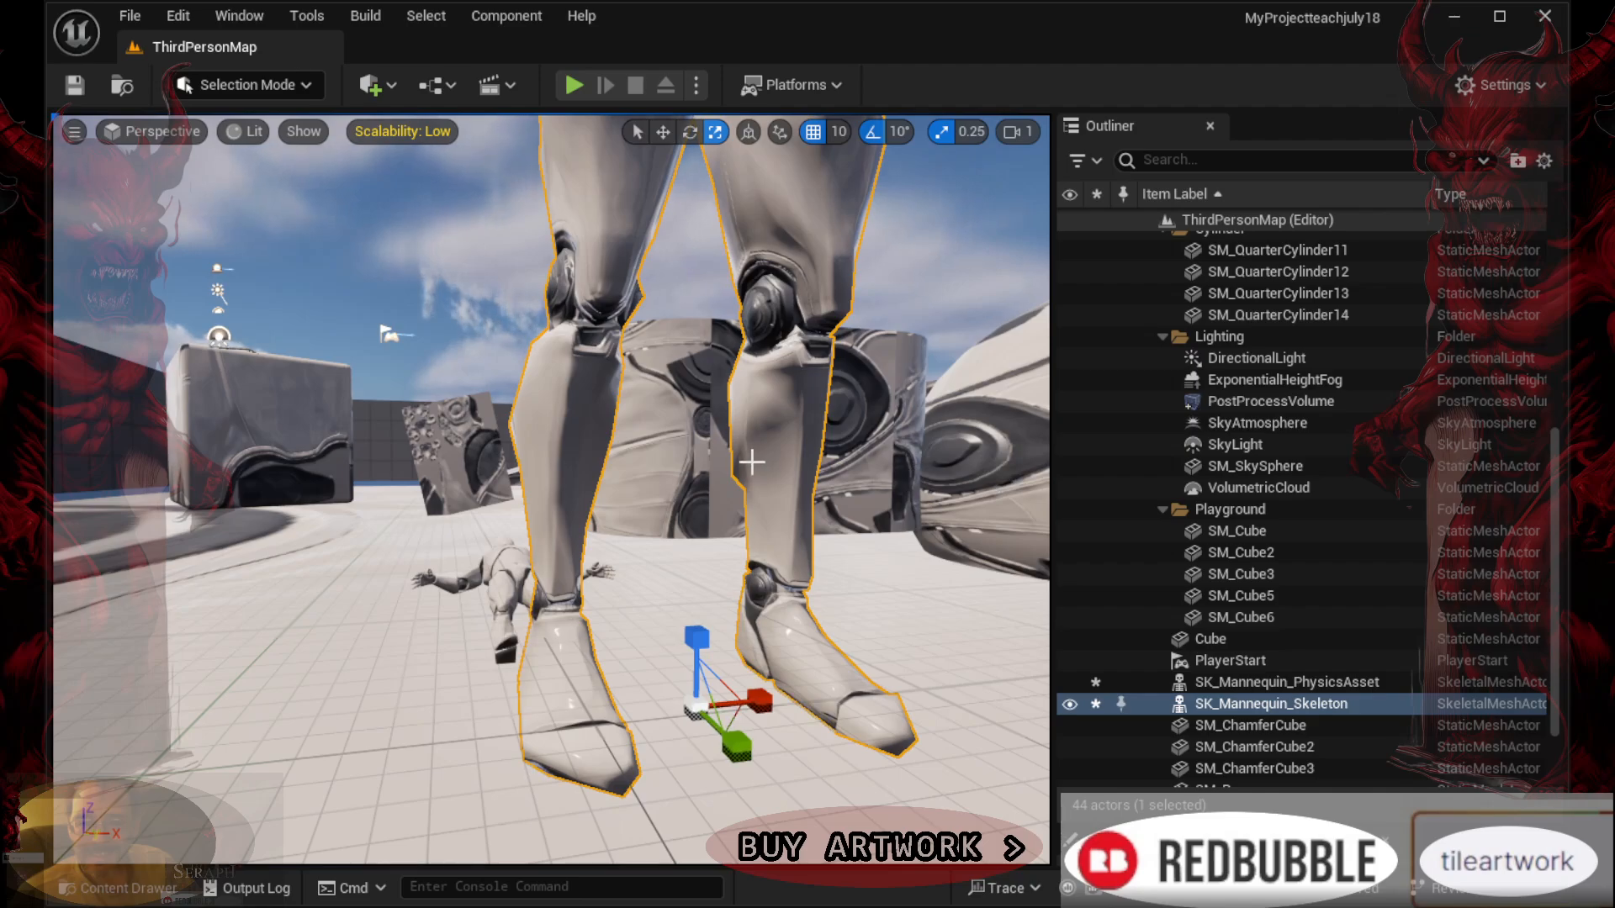
Create a new folder inside the Mannequin_UE4 Meshes folder
{"action": "scroll", "coordinate": [762, 433], "scroll_direction": "down", "scroll_amount": 5}
{"action": "scroll", "coordinate": [762, 432], "scroll_direction": "down", "scroll_amount": 10}
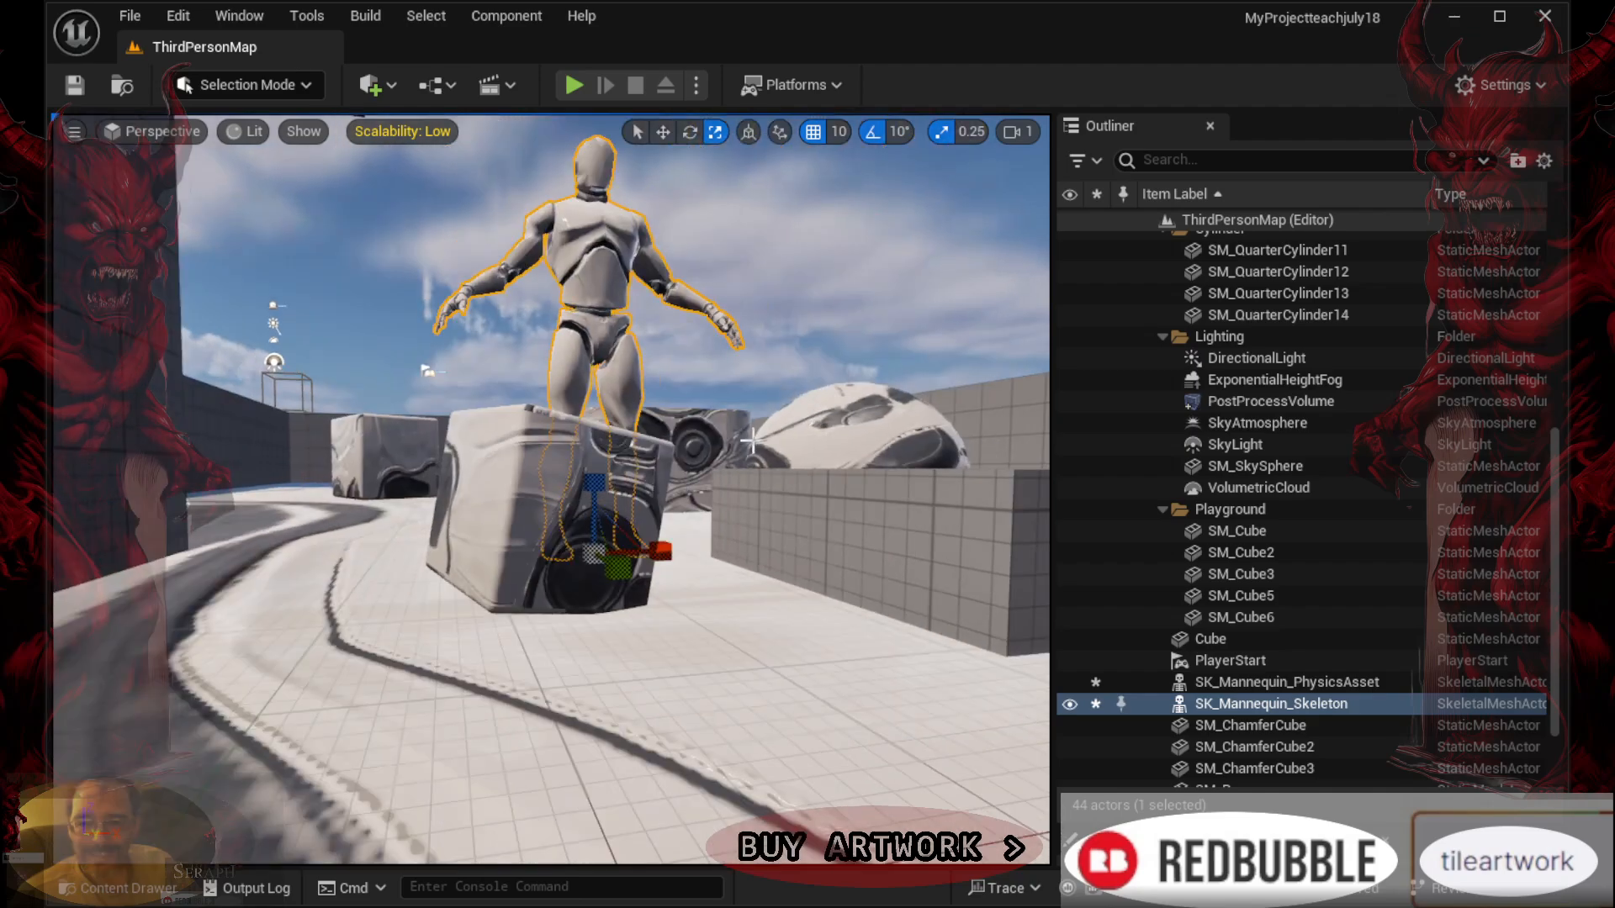
{"action": "scroll", "coordinate": [744, 436], "scroll_direction": "up", "scroll_amount": 8}
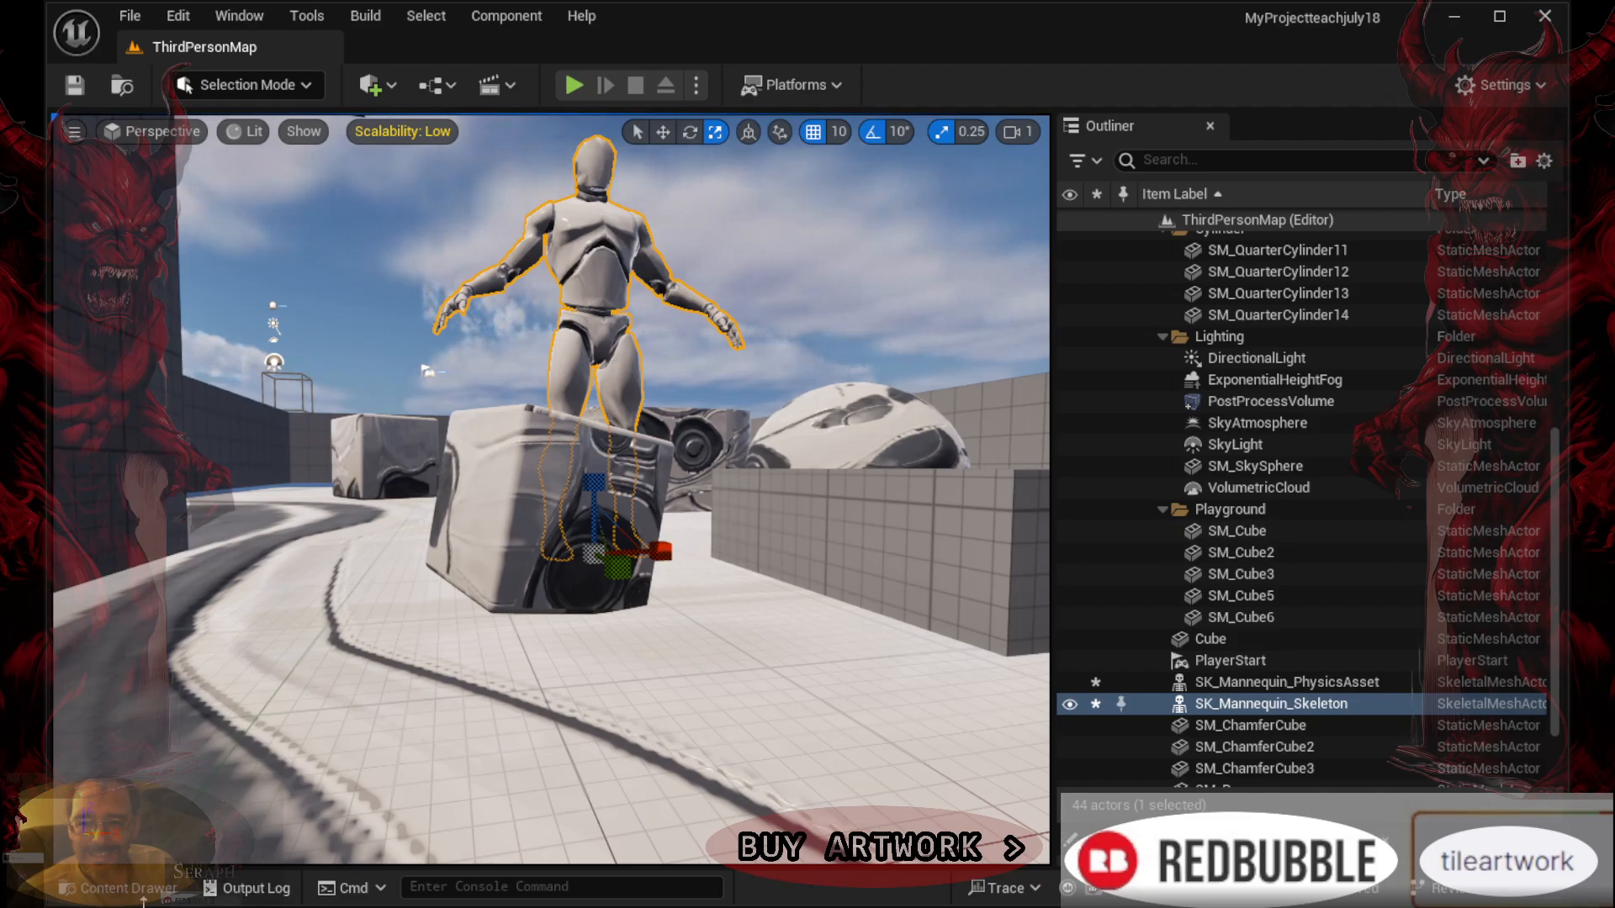
{"action": "left_click", "coordinate": [122, 893]}
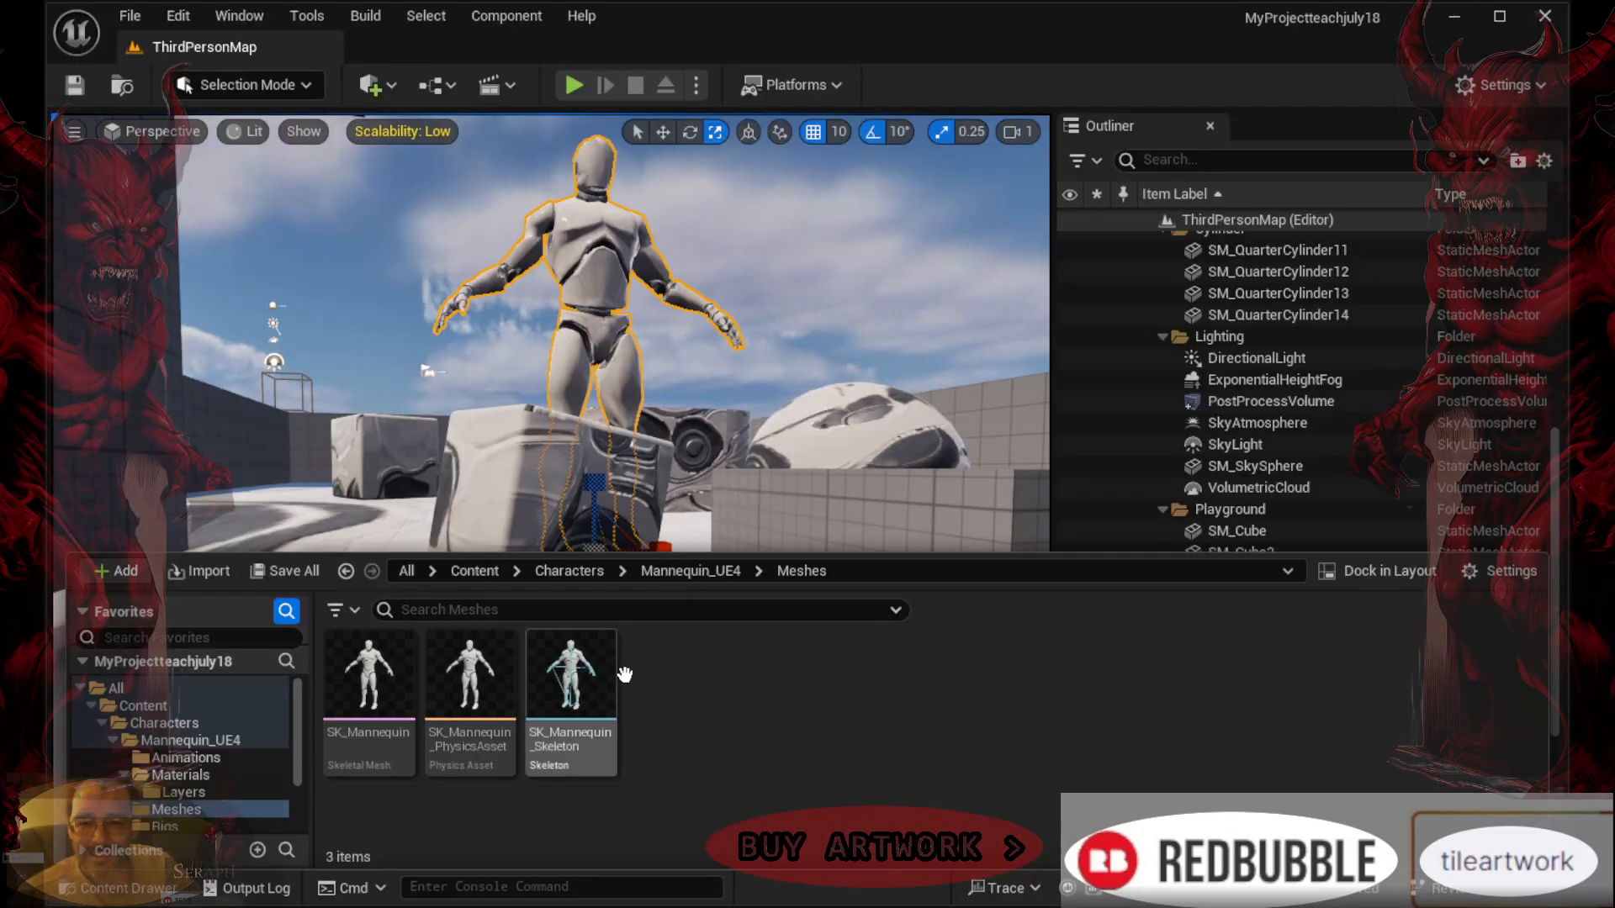
{"action": "right_click", "coordinate": [170, 812]}
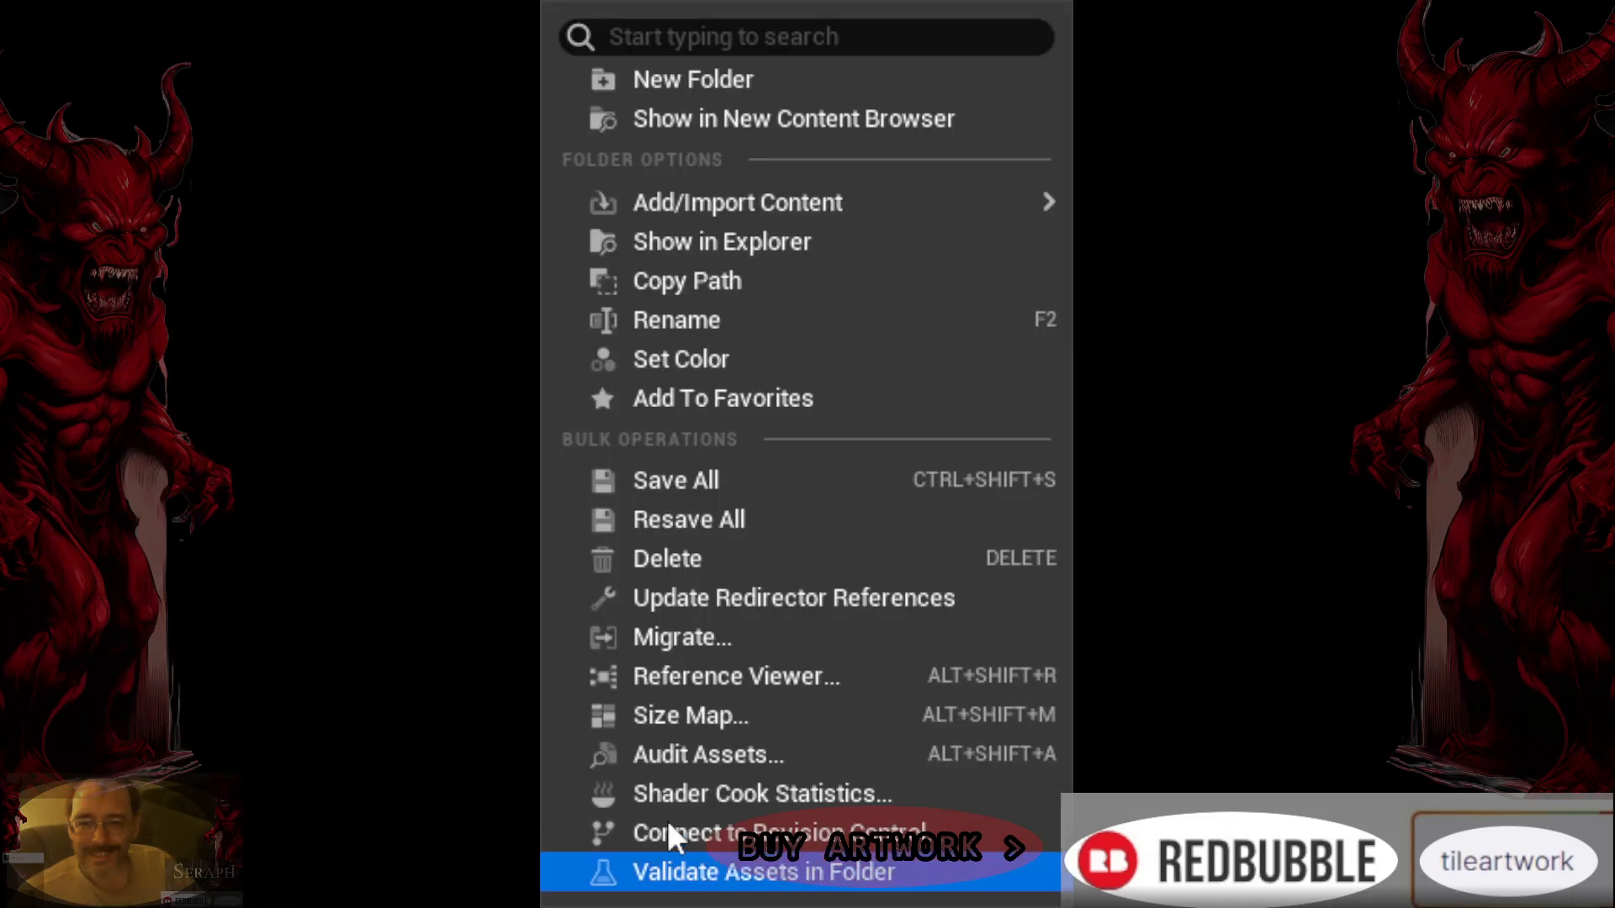
{"action": "left_click", "coordinate": [619, 635]}
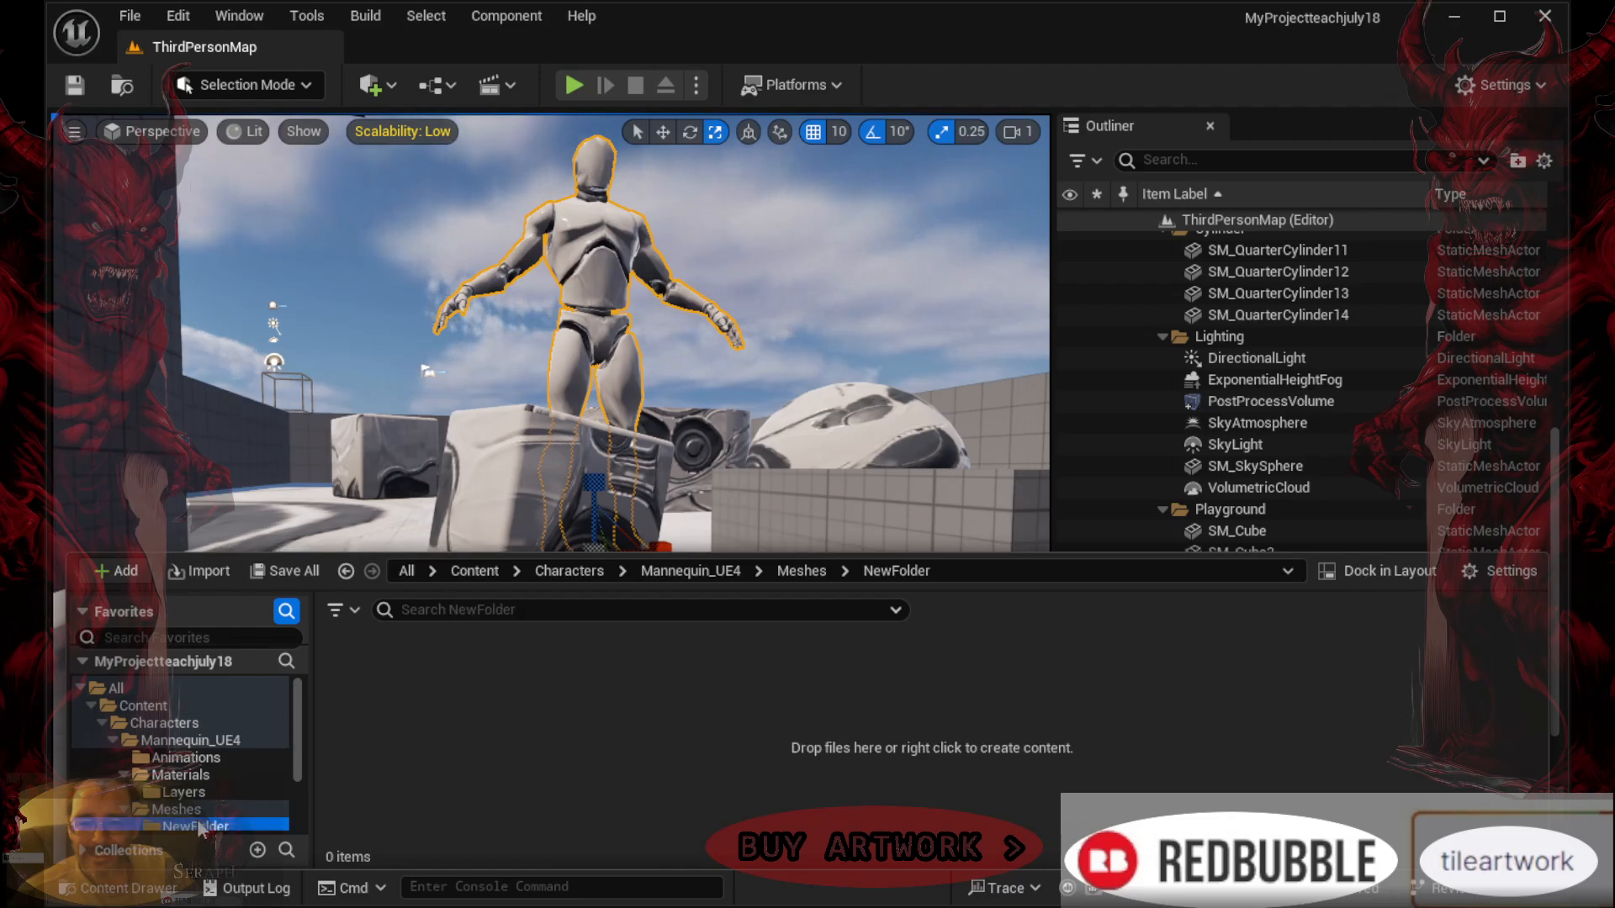
Check the mannequin assets in the Meshes folder and the contents of NewFolder
{"action": "left_click", "coordinate": [177, 811]}
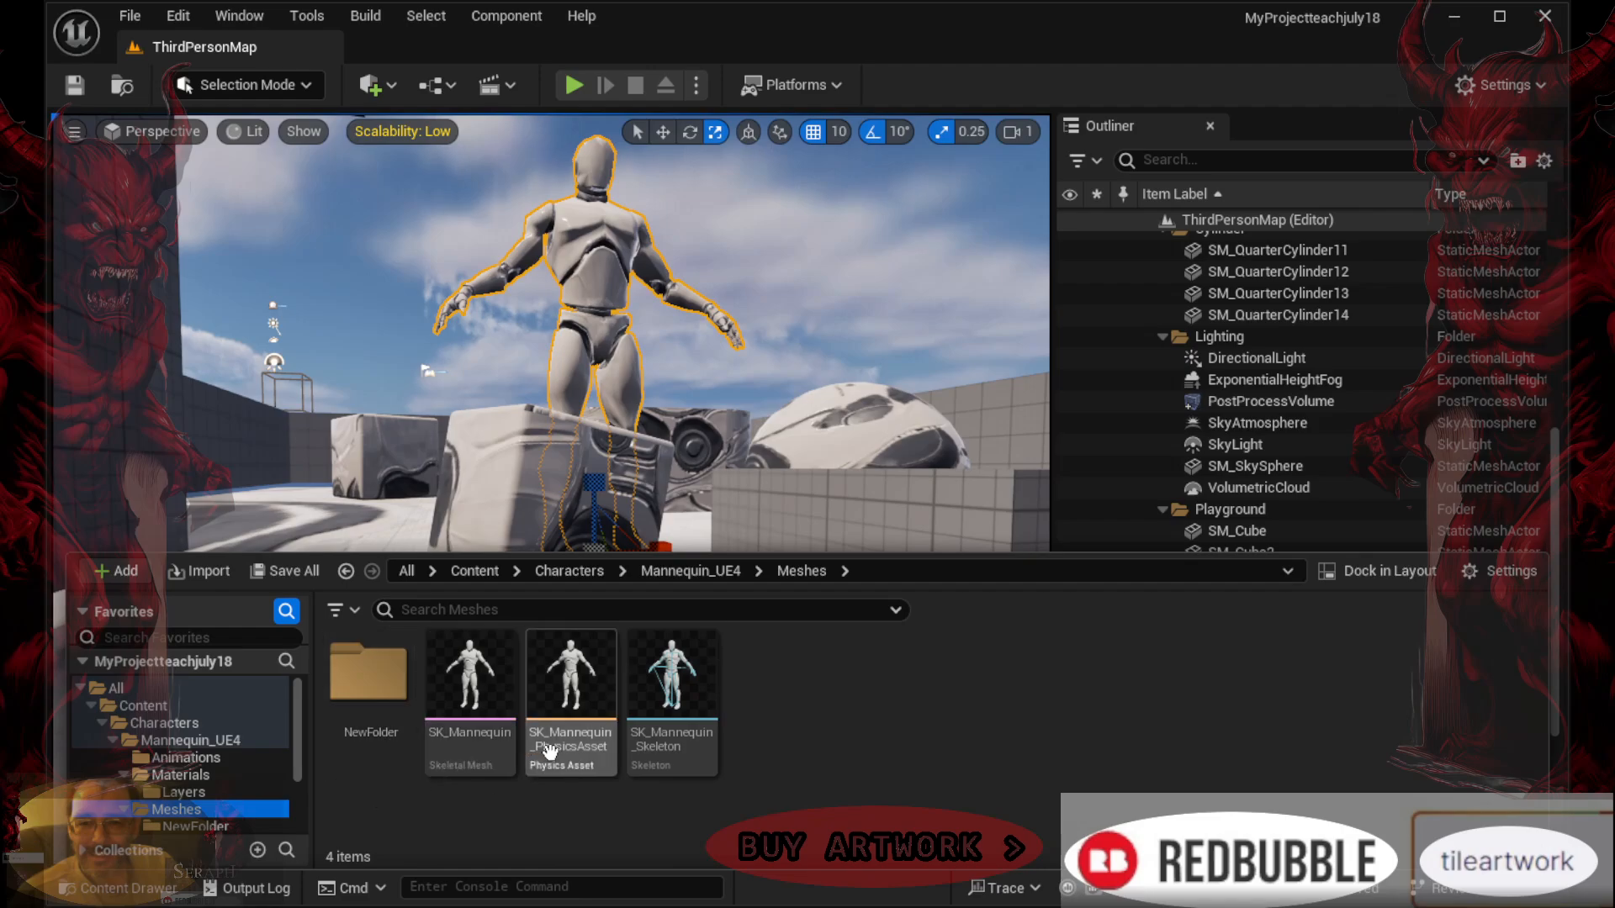
{"action": "left_click", "coordinate": [676, 708]}
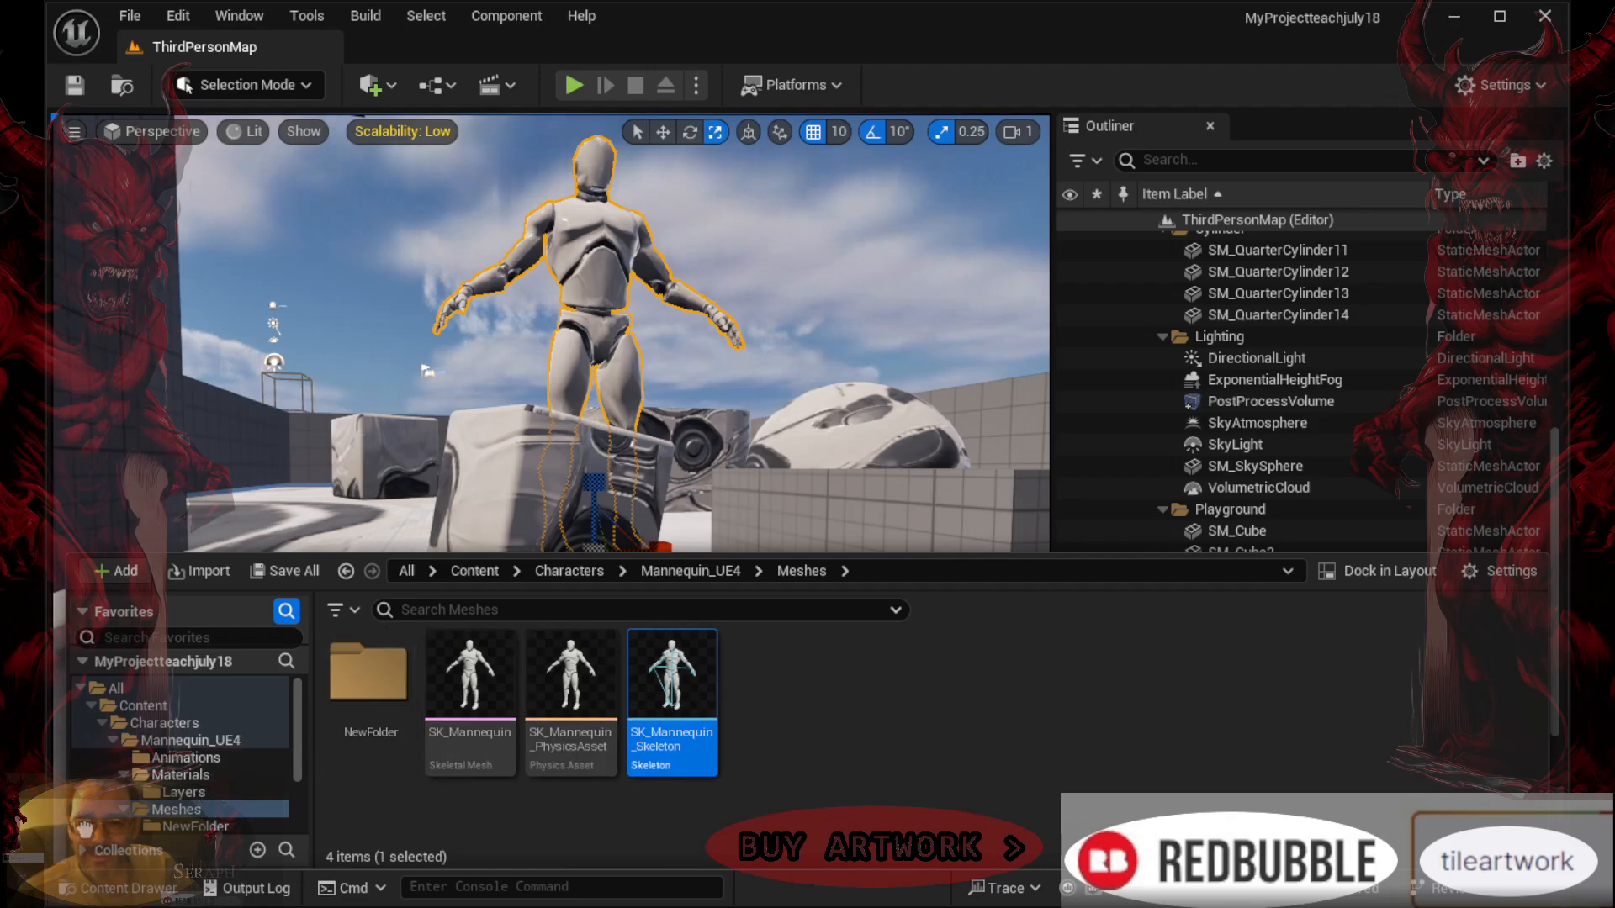
{"action": "scroll", "coordinate": [186, 792], "scroll_direction": "down", "scroll_amount": 2}
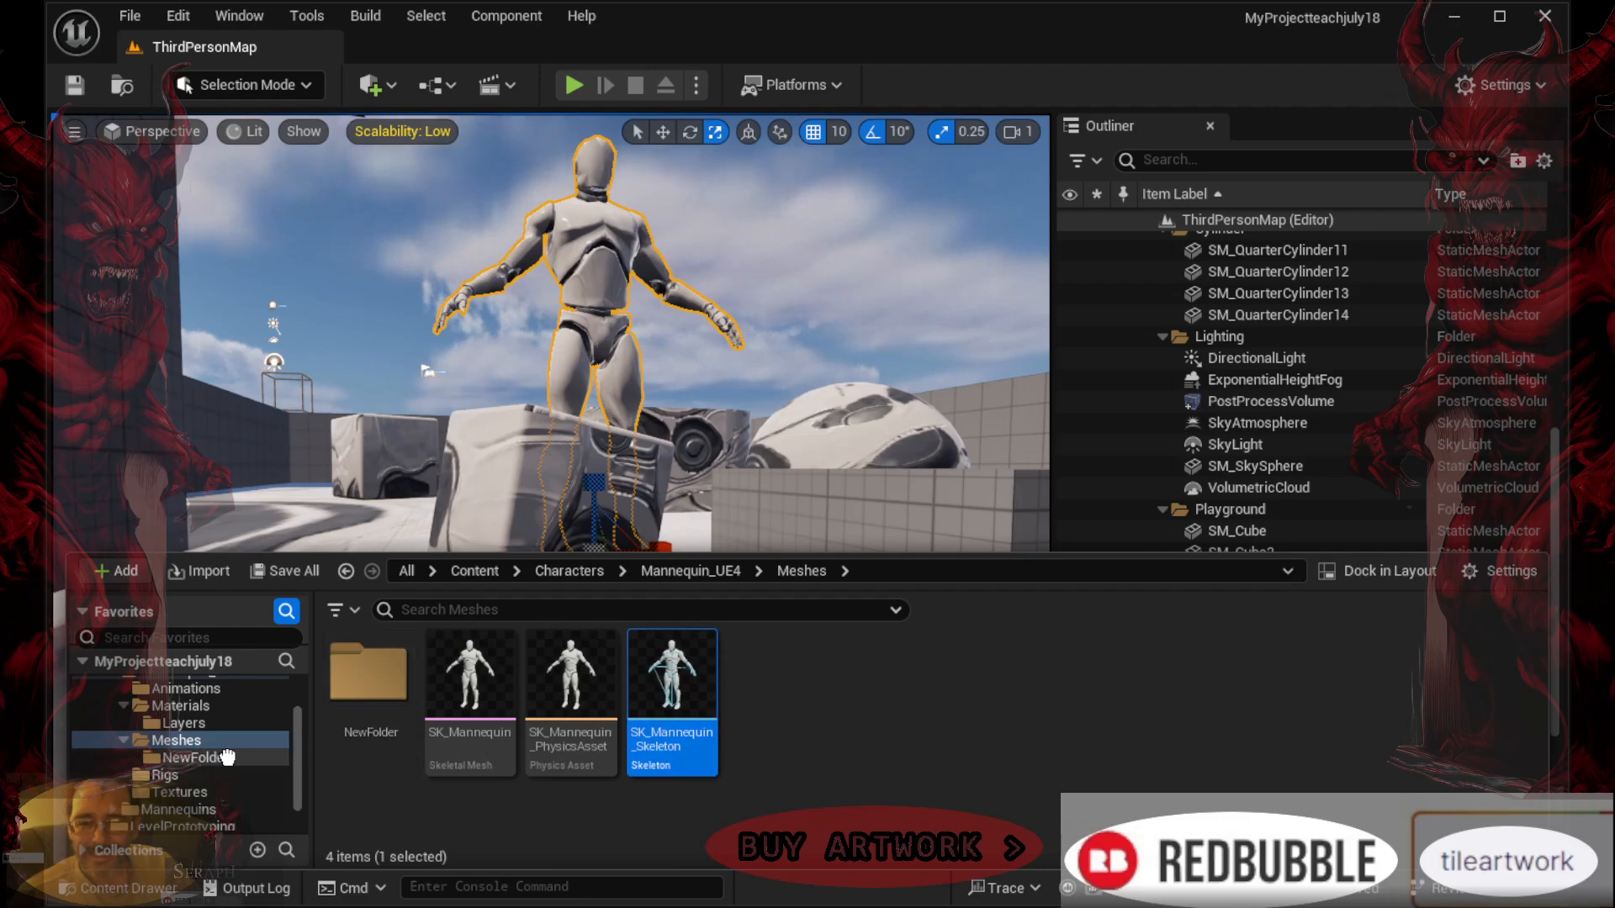
{"action": "left_click", "coordinate": [192, 759]}
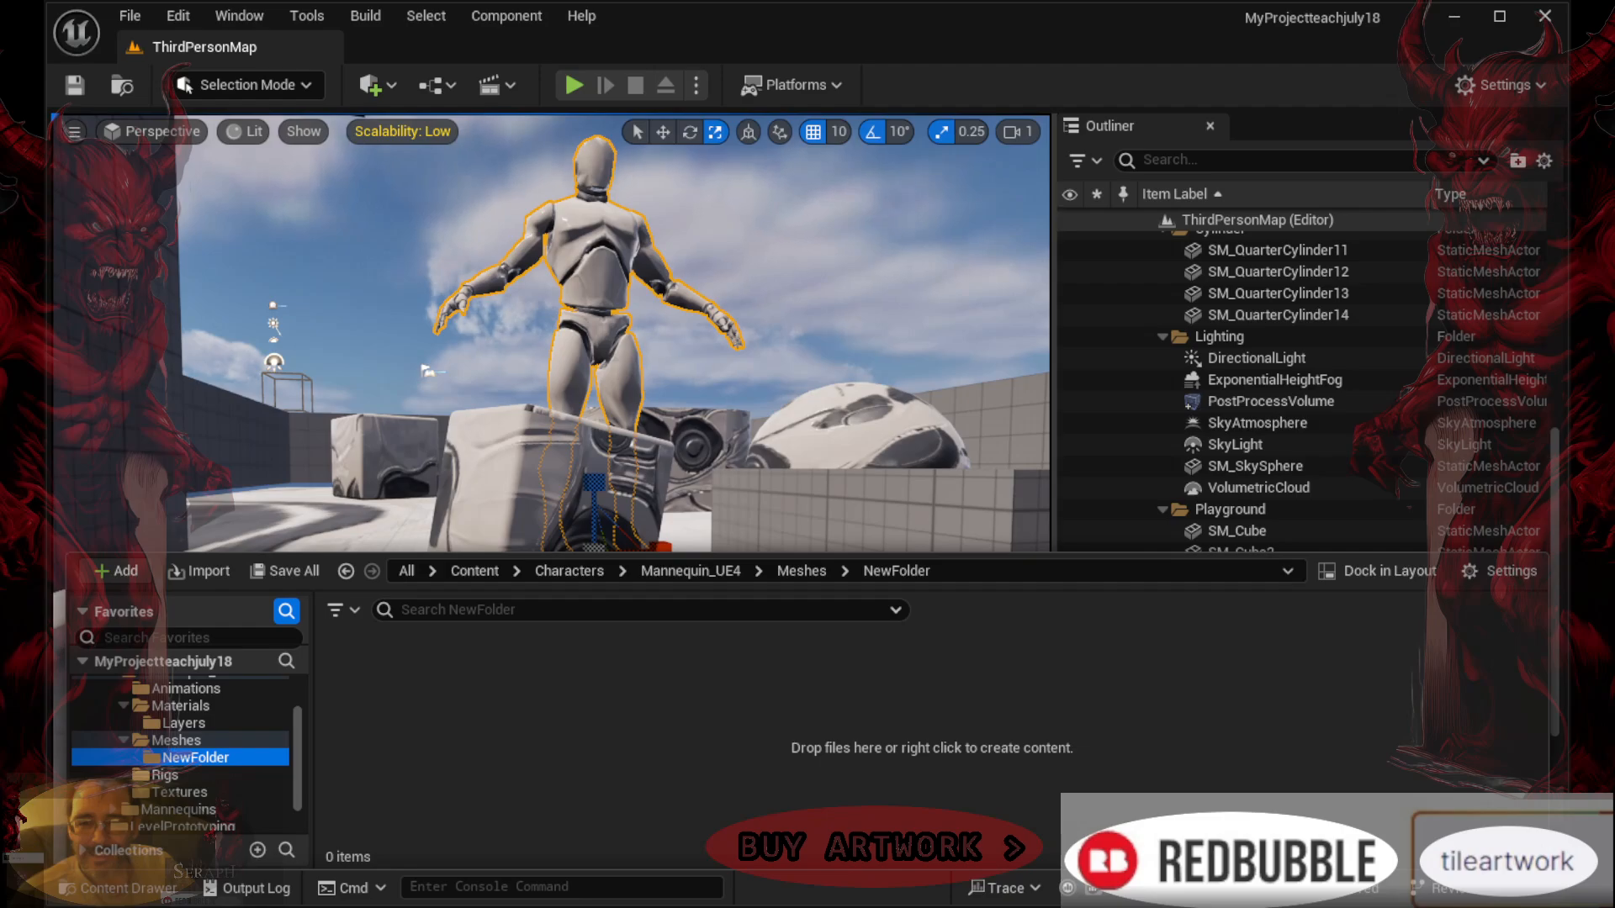
{"action": "left_click", "coordinate": [601, 392]}
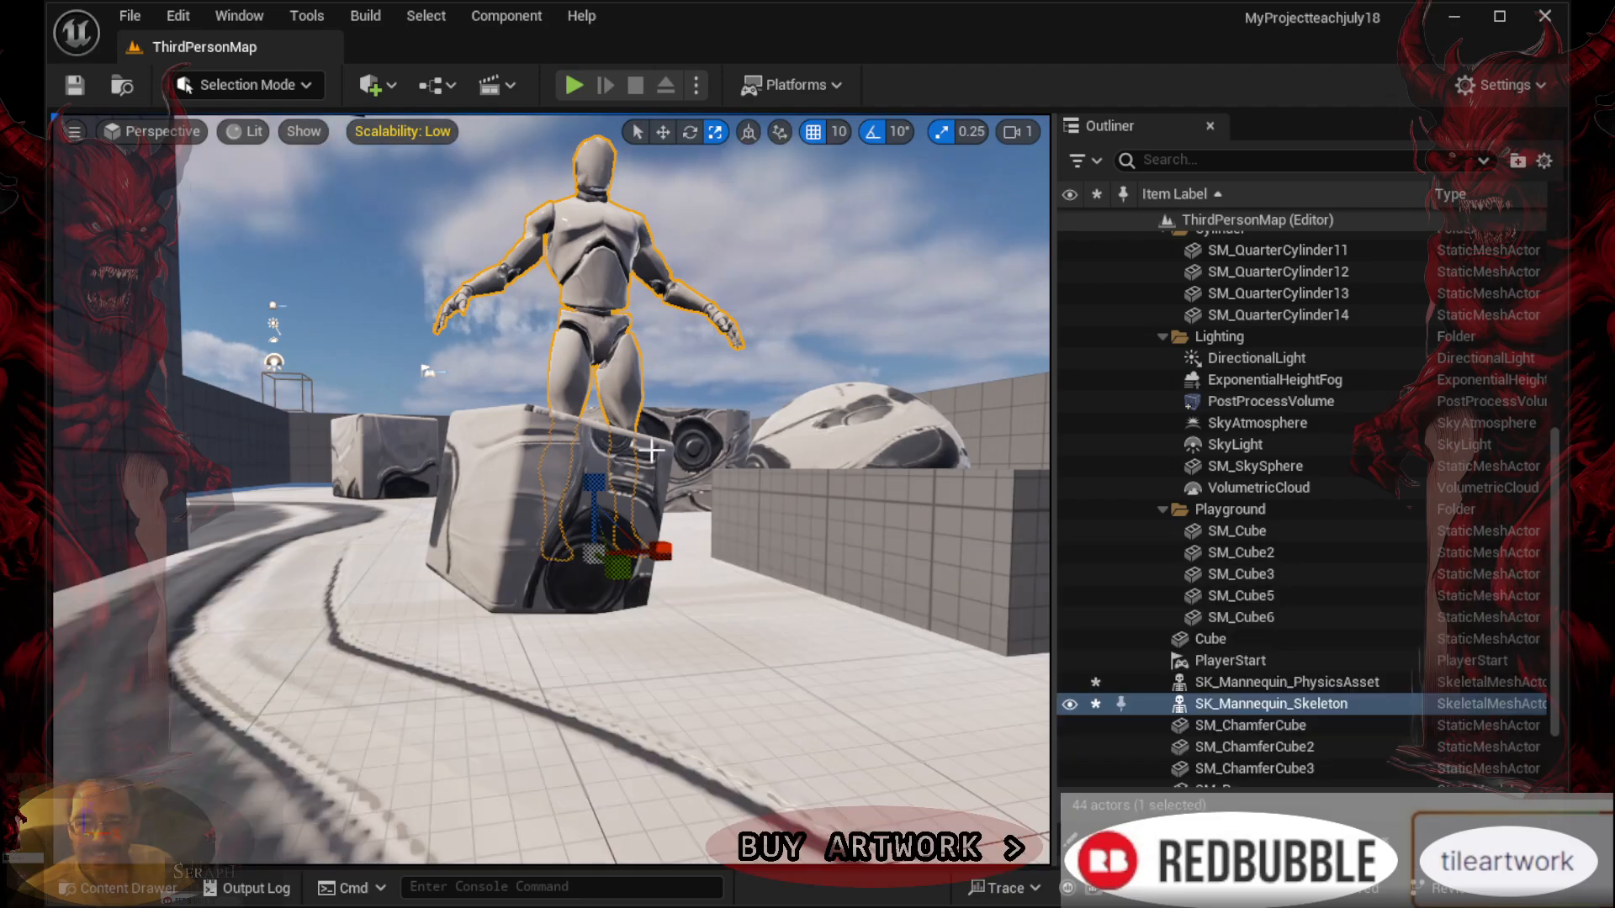
Apply the M_MannequinUE4_Body material from the Materials folder to the low grey block behind the chamfered cube
{"action": "right_click_drag", "start_coordinate": [646, 444], "coordinate": [646, 481]}
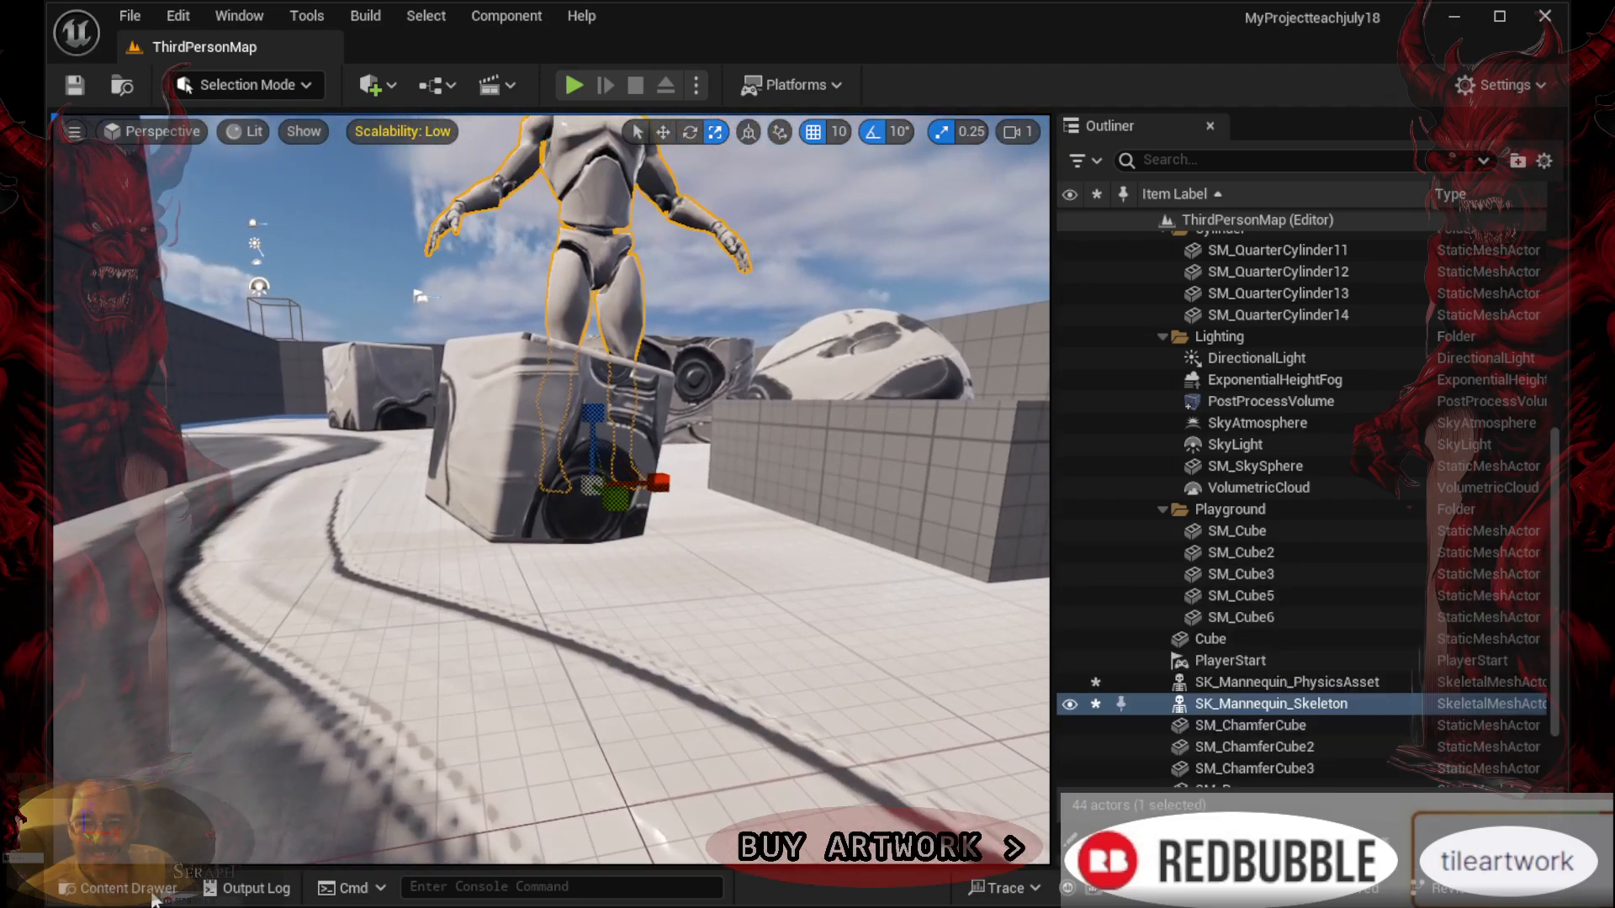
{"action": "left_click", "coordinate": [126, 889]}
{"action": "left_click", "coordinate": [173, 707]}
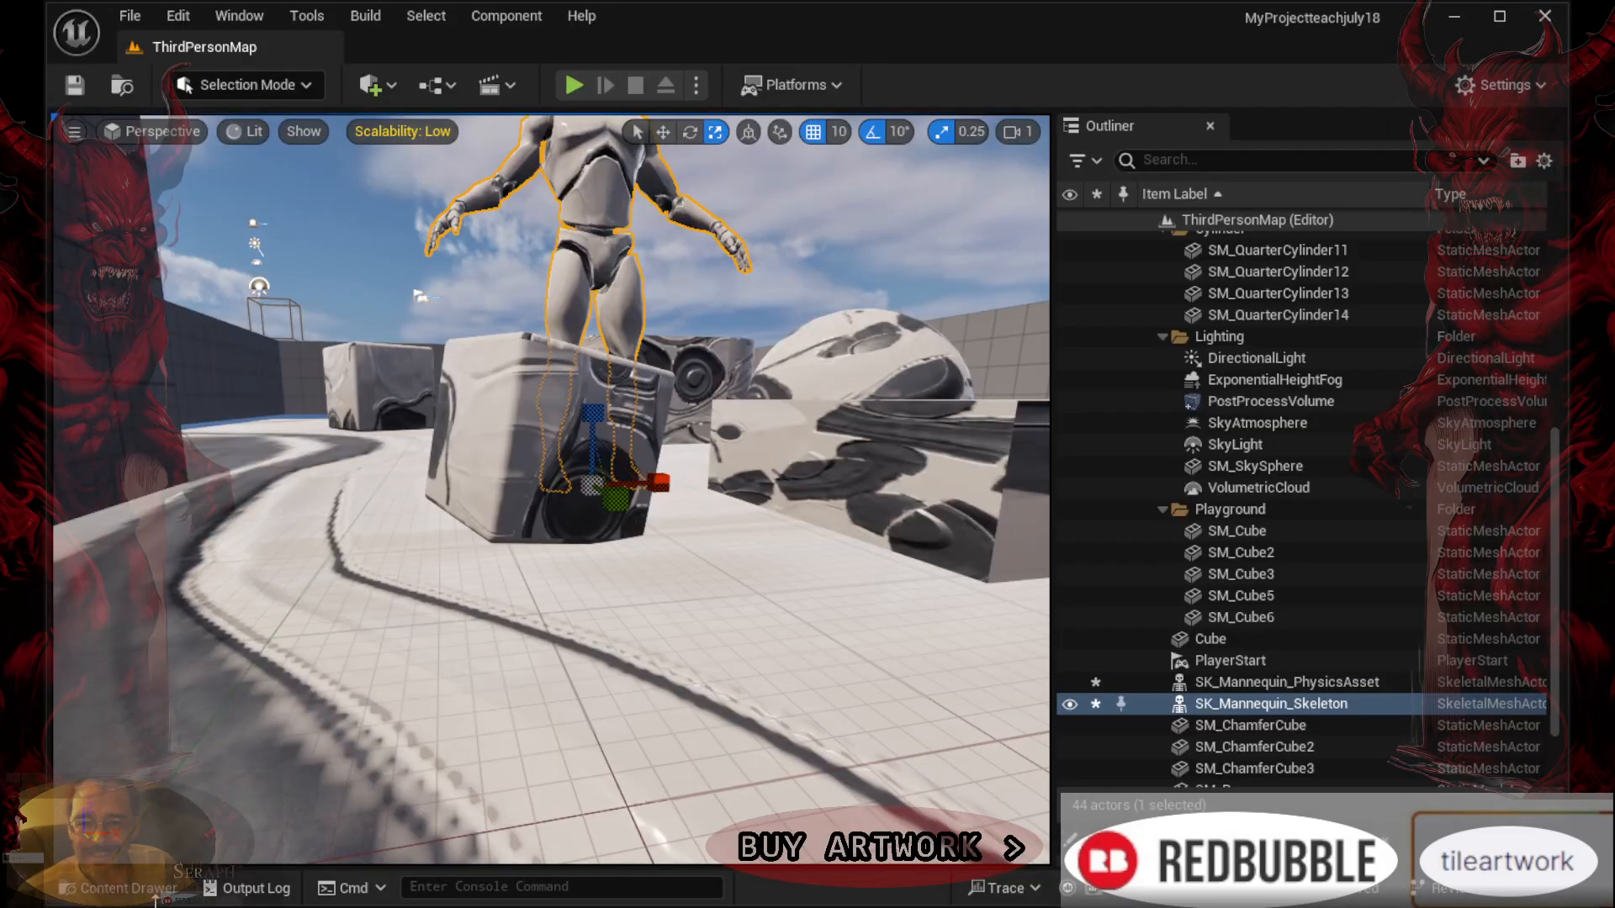
Apply the M_MannequinUE4_ChestLogo material to the low block behind the chamfered cube
{"action": "left_click", "coordinate": [117, 888]}
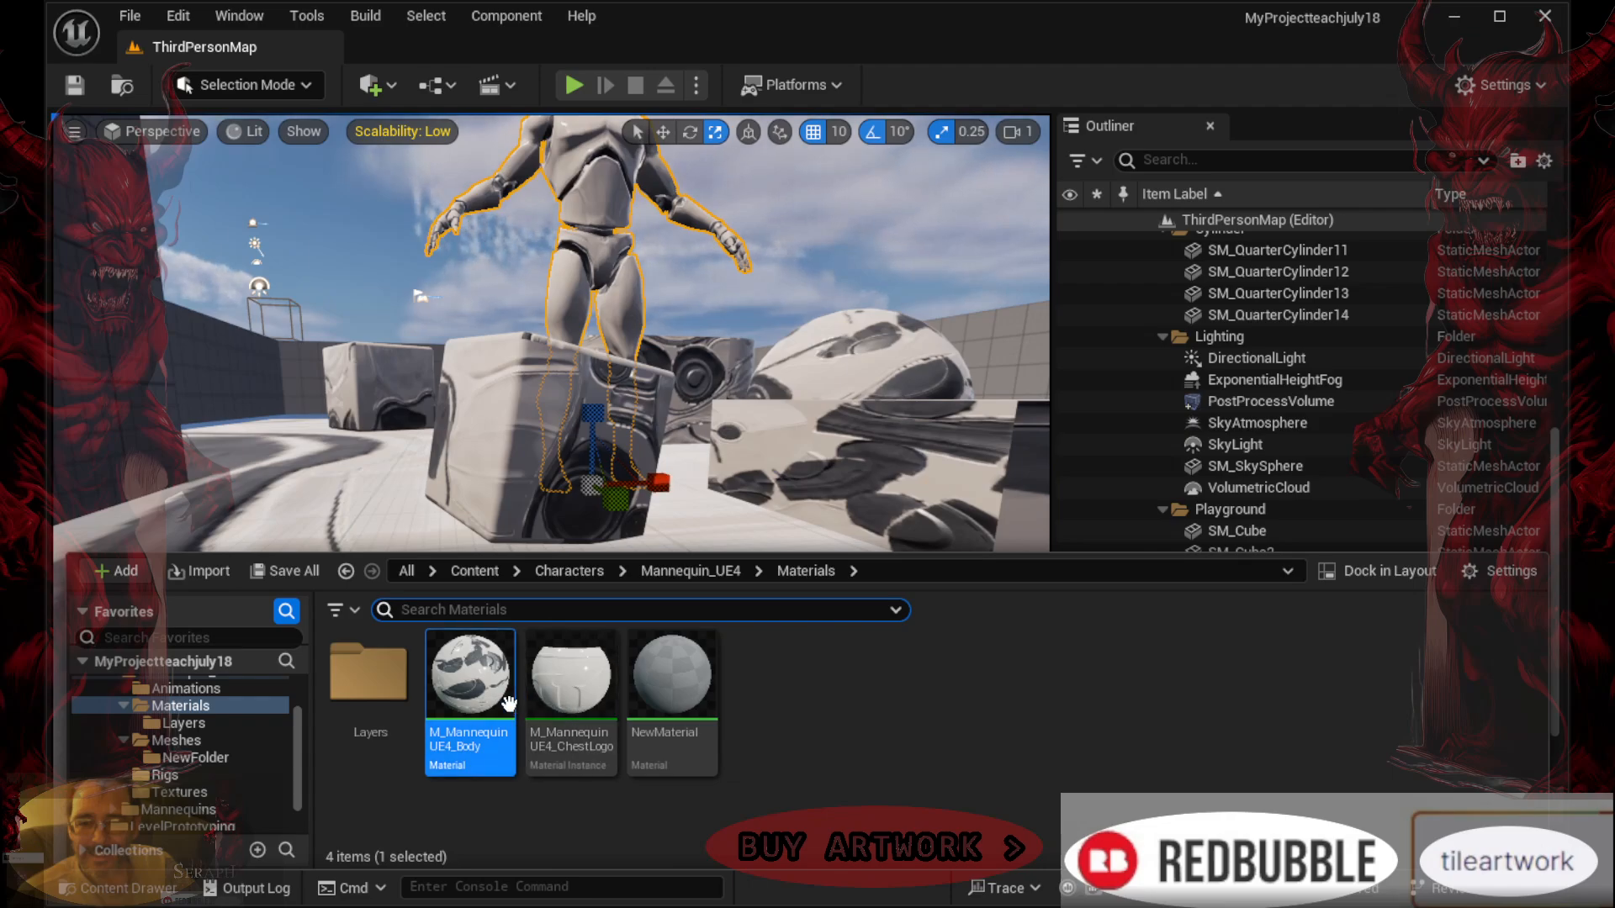
{"action": "left_click", "coordinate": [535, 715]}
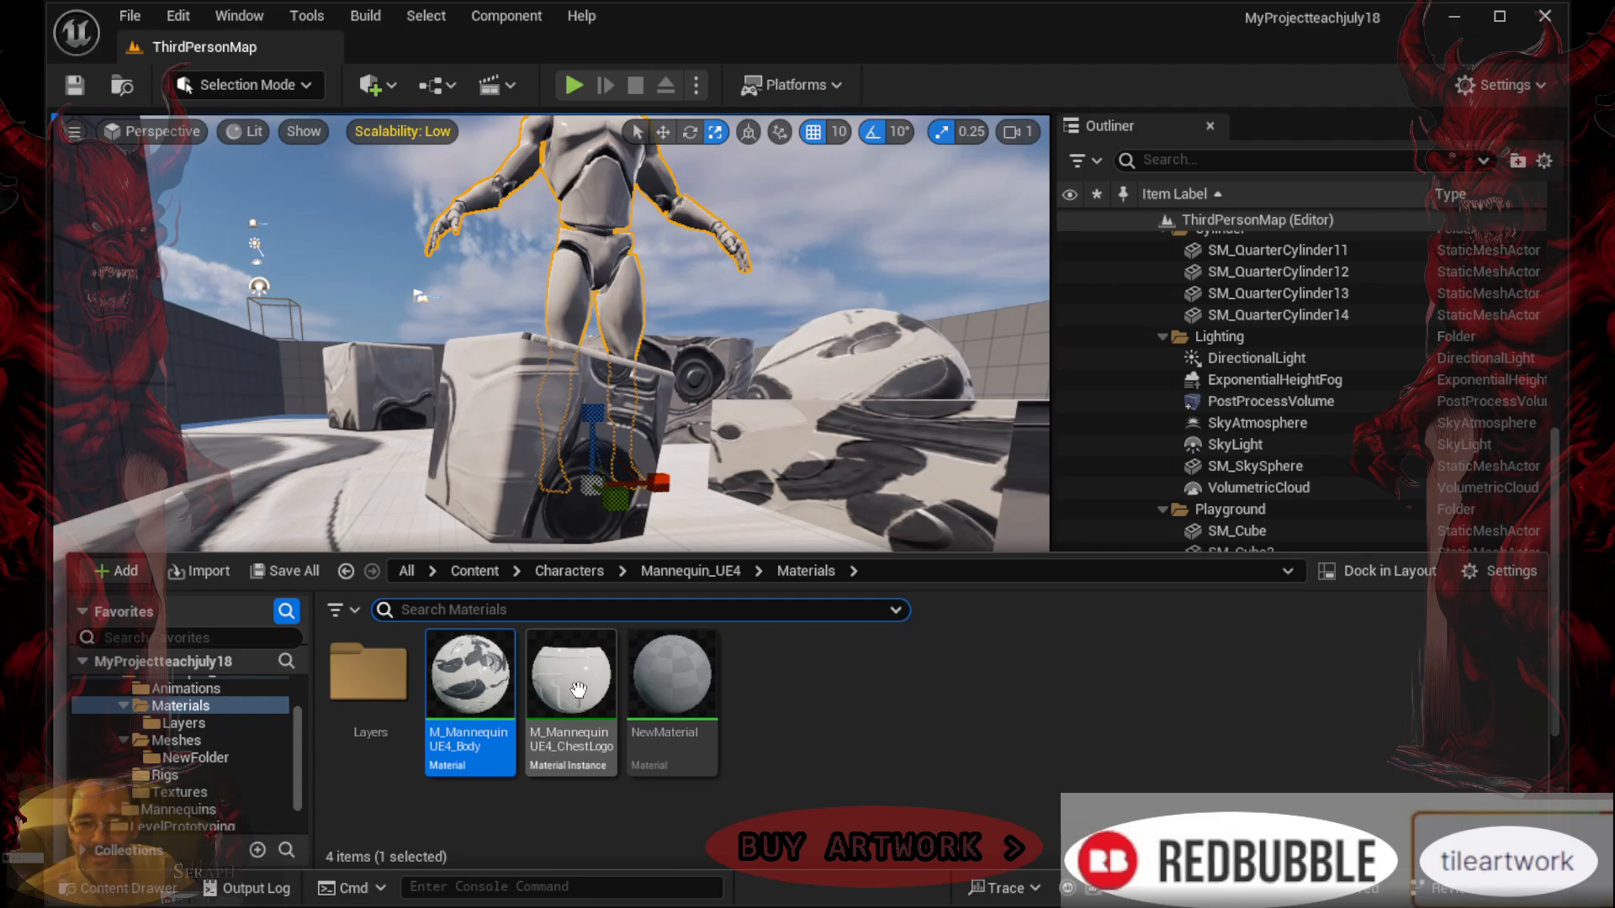
{"action": "left_click_drag", "start_coordinate": [732, 536], "coordinate": [805, 447]}
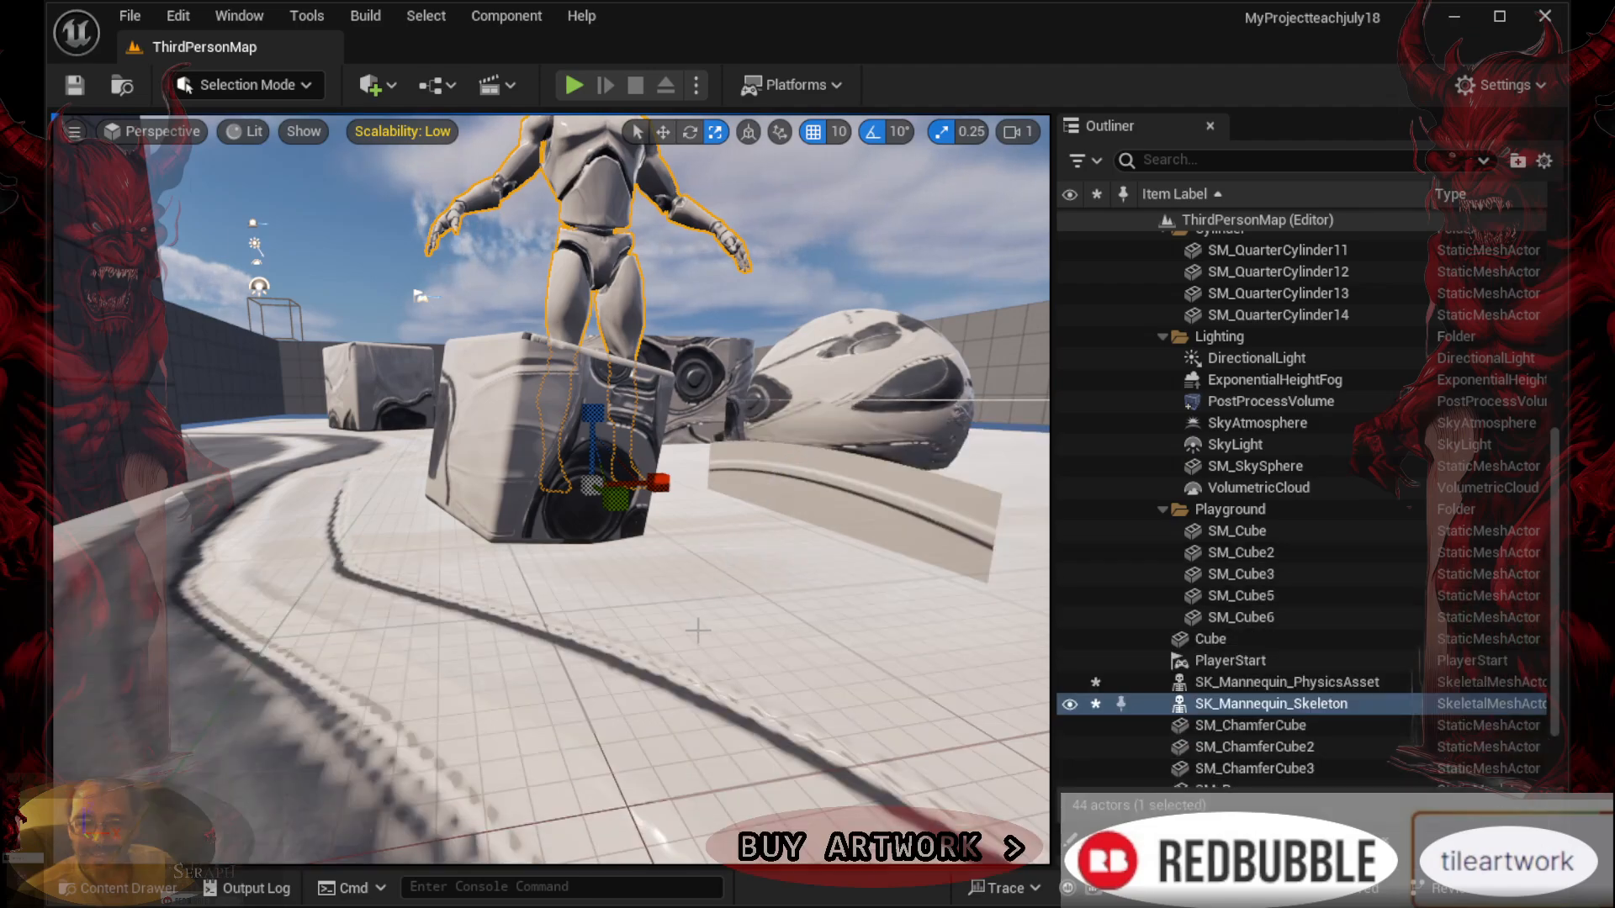
Look over the retextured low block, and apply NewMaterial from the Materials folder to the level's floor
{"action": "right_click_drag", "start_coordinate": [777, 602], "coordinate": [909, 602]}
{"action": "scroll", "coordinate": [760, 611], "scroll_direction": "up", "scroll_amount": 4}
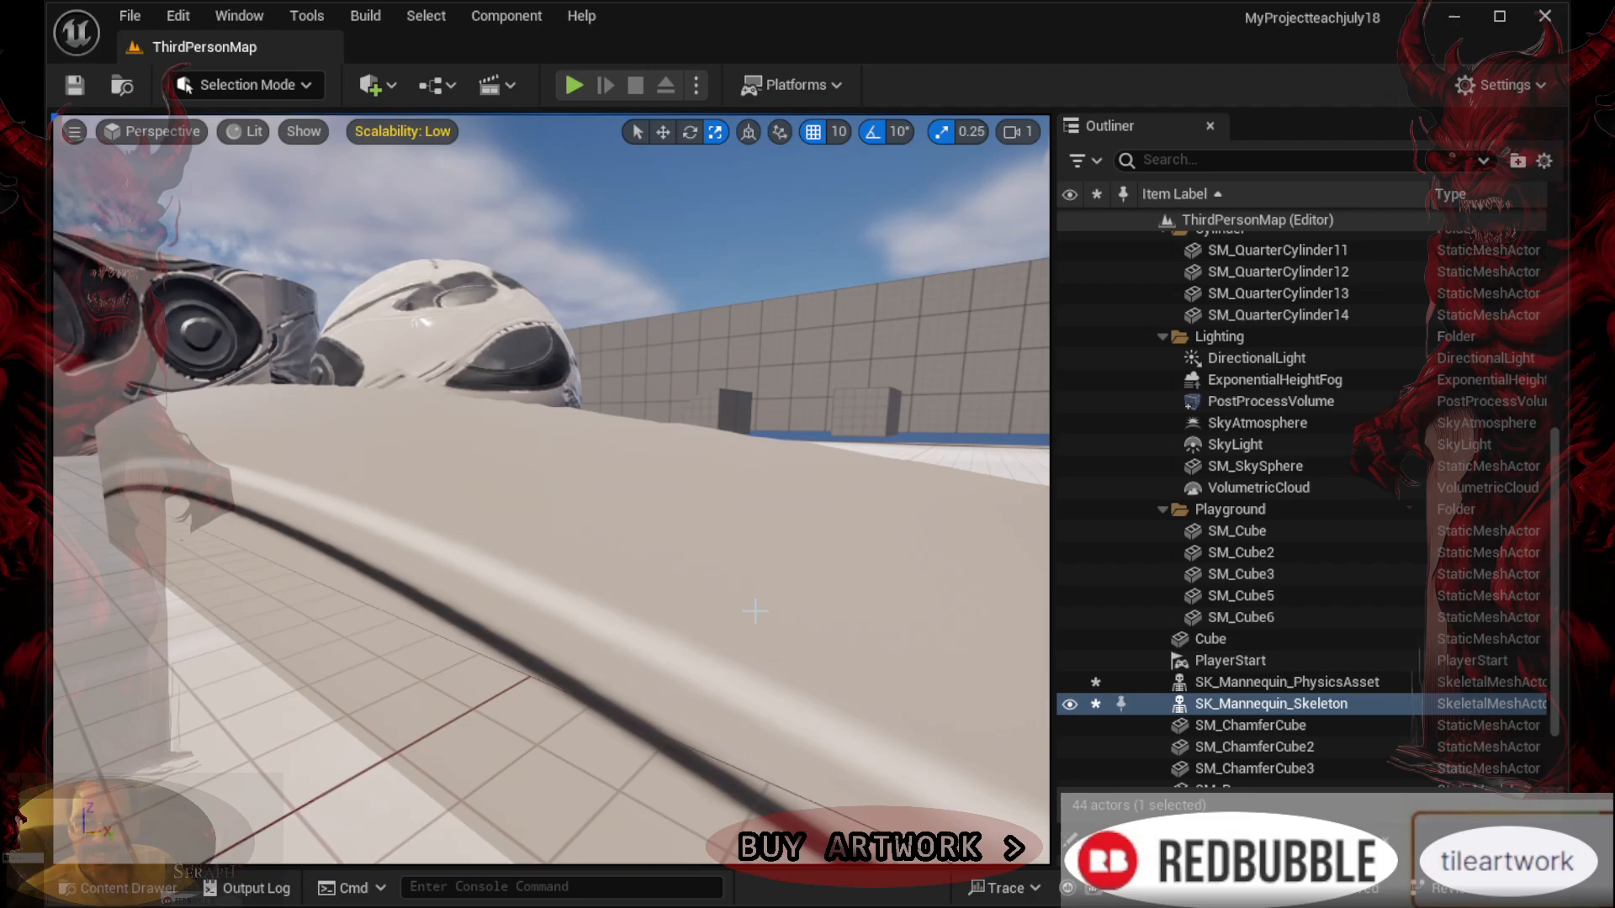
{"action": "right_click_drag", "start_coordinate": [755, 612], "coordinate": [849, 656]}
{"action": "scroll", "coordinate": [686, 635], "scroll_direction": "down", "scroll_amount": 8}
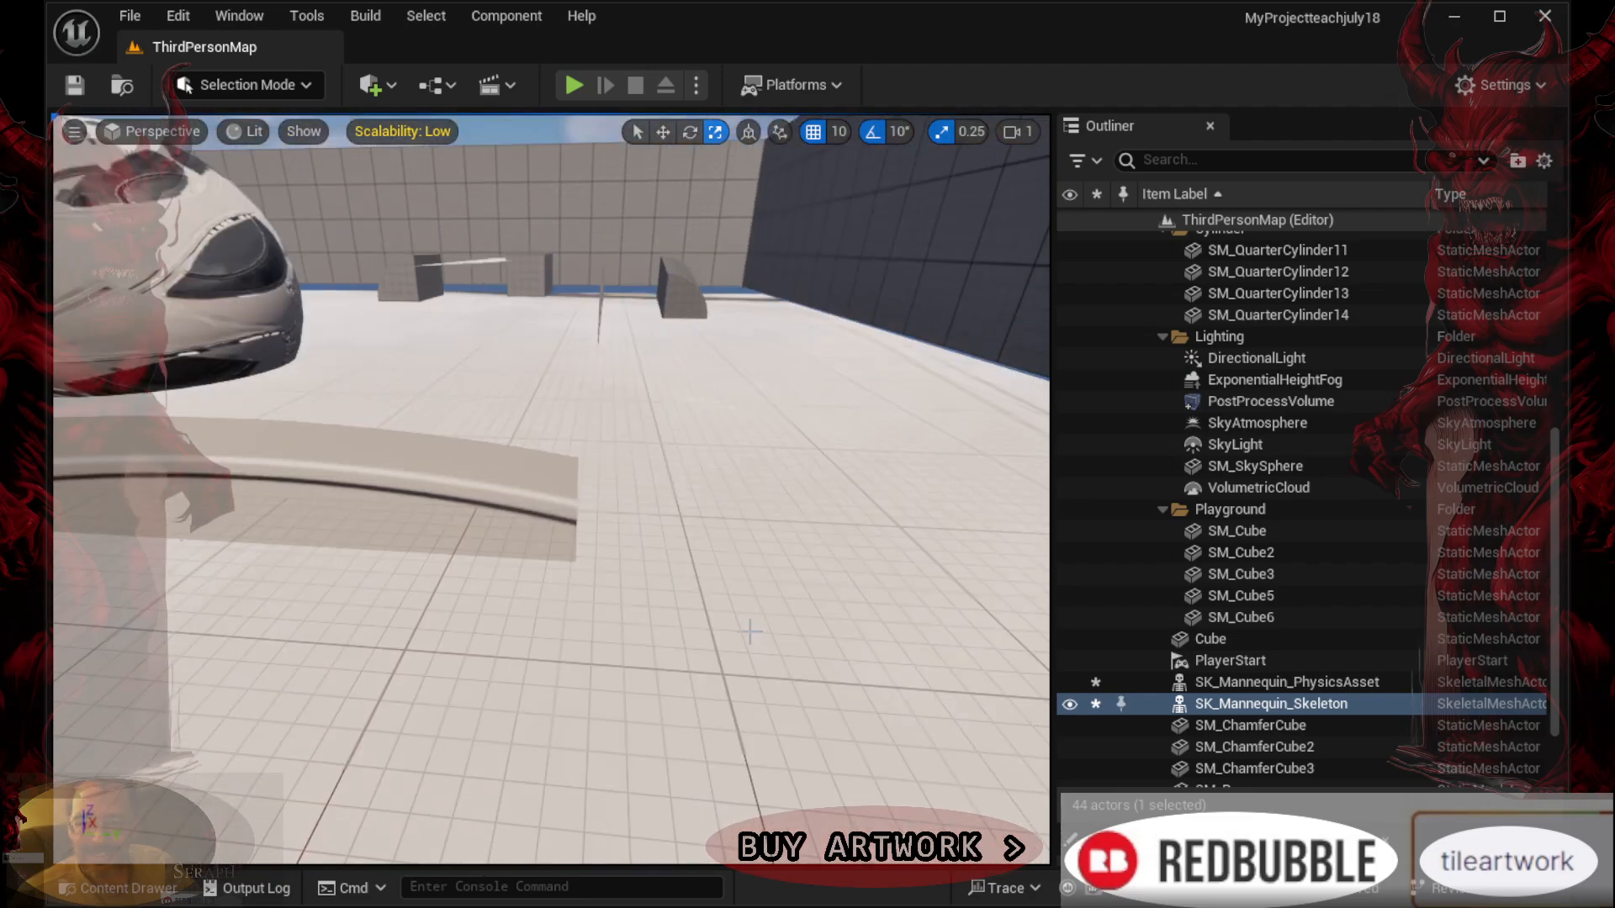
{"action": "right_click_drag", "start_coordinate": [621, 611], "coordinate": [560, 611]}
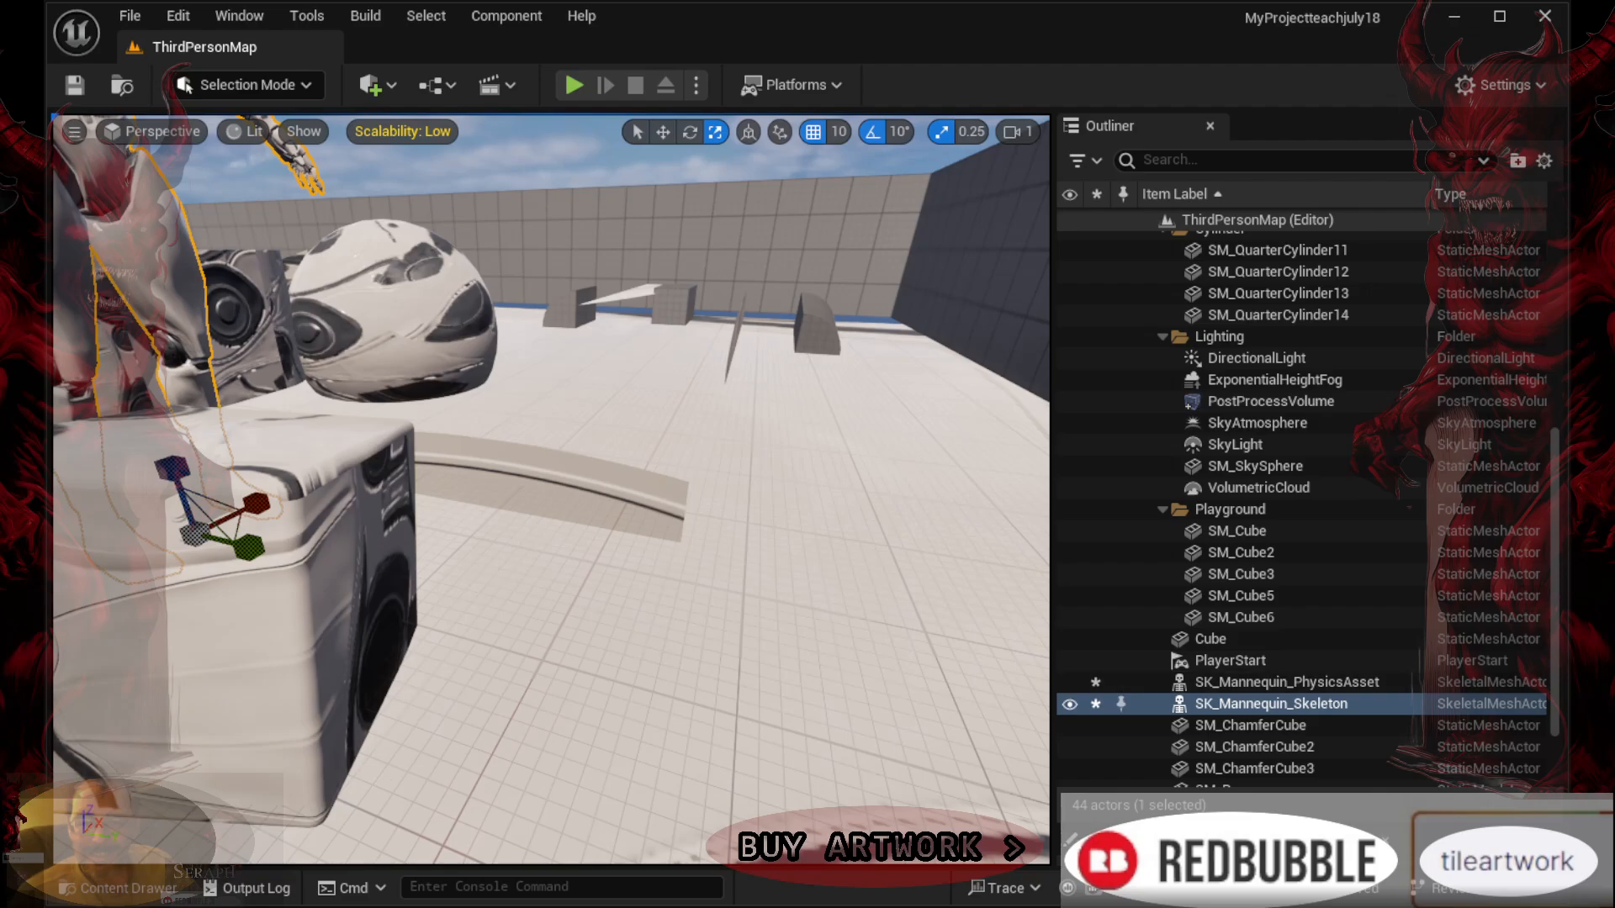
{"action": "left_click", "coordinate": [118, 888]}
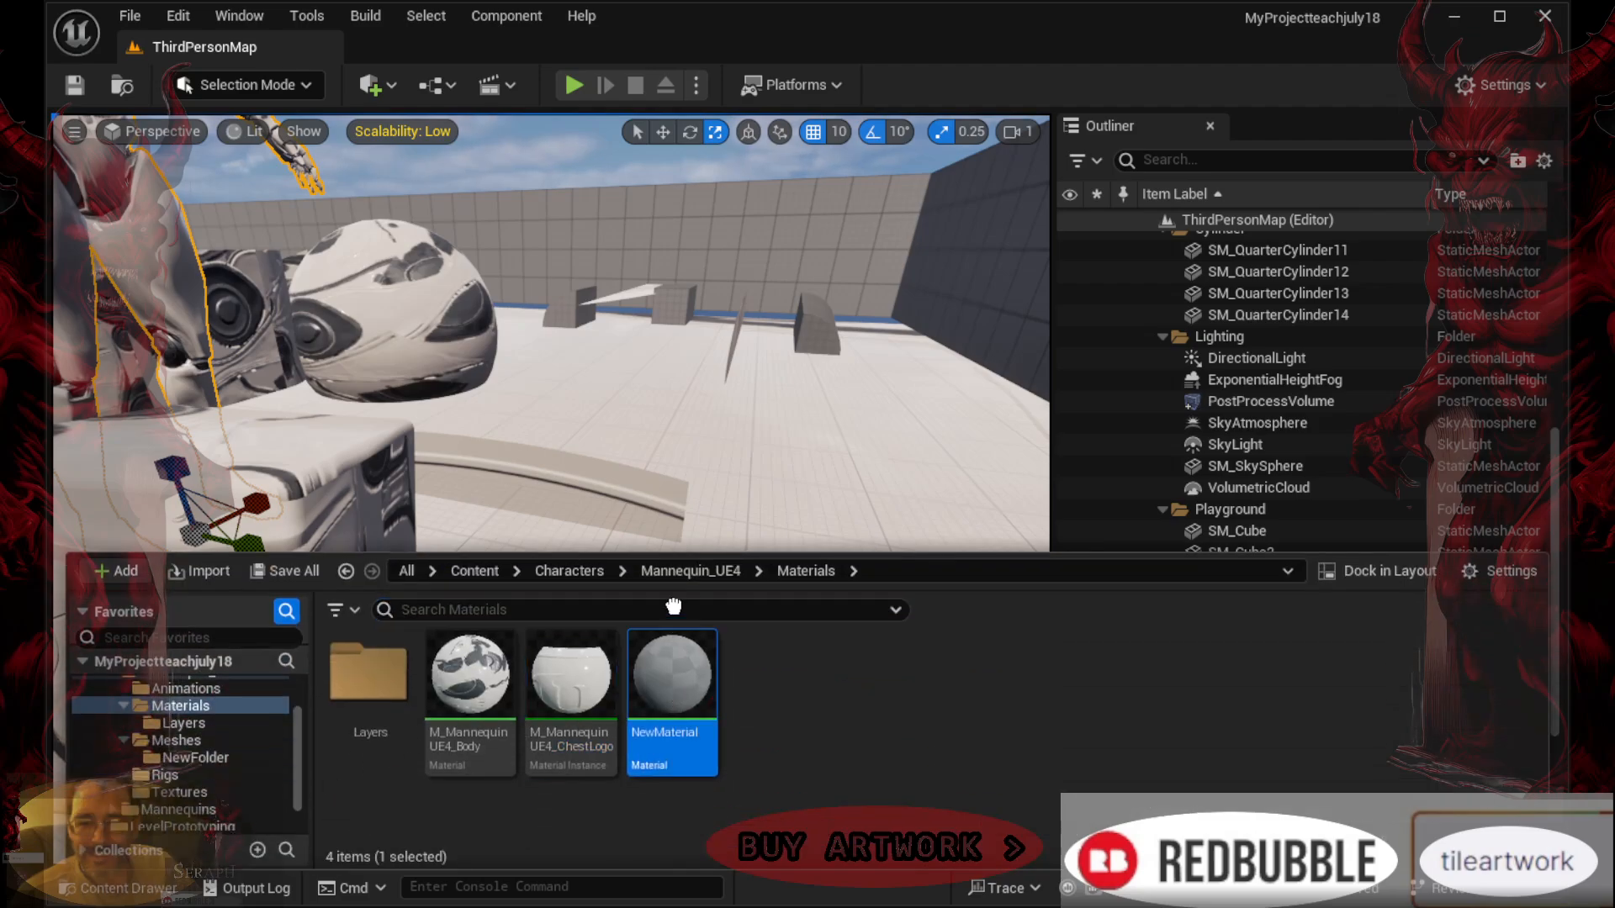
{"action": "left_click_drag", "start_coordinate": [674, 607], "coordinate": [562, 446]}
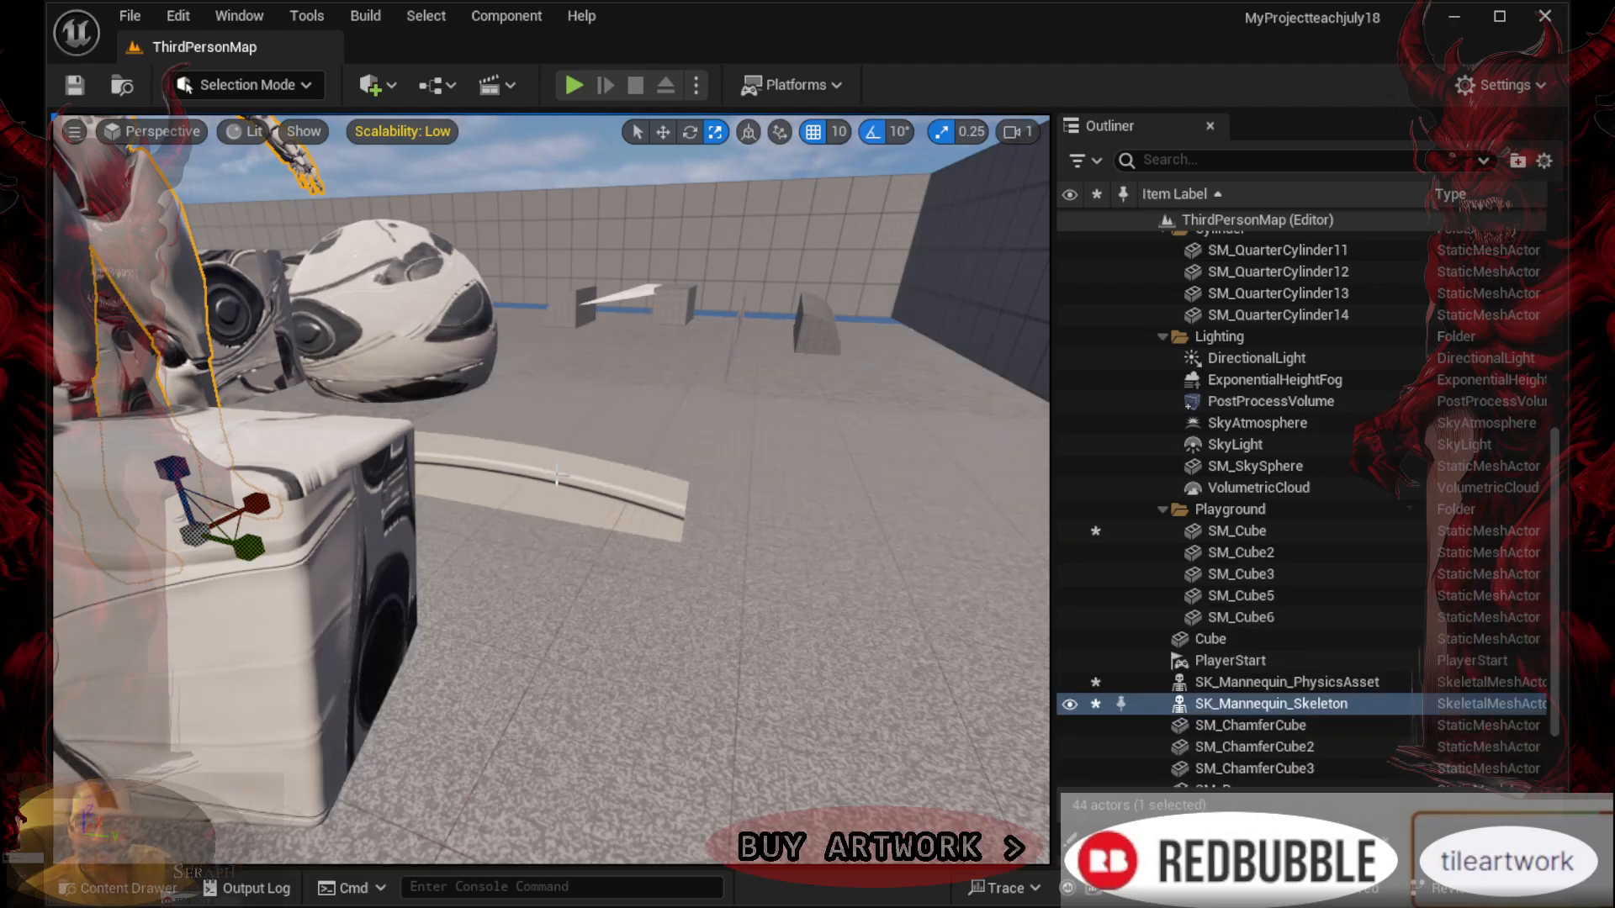
Examine the retextured floor, the low block and the enlarged mannequin up close and from farther away
{"action": "left_click", "coordinate": [158, 889]}
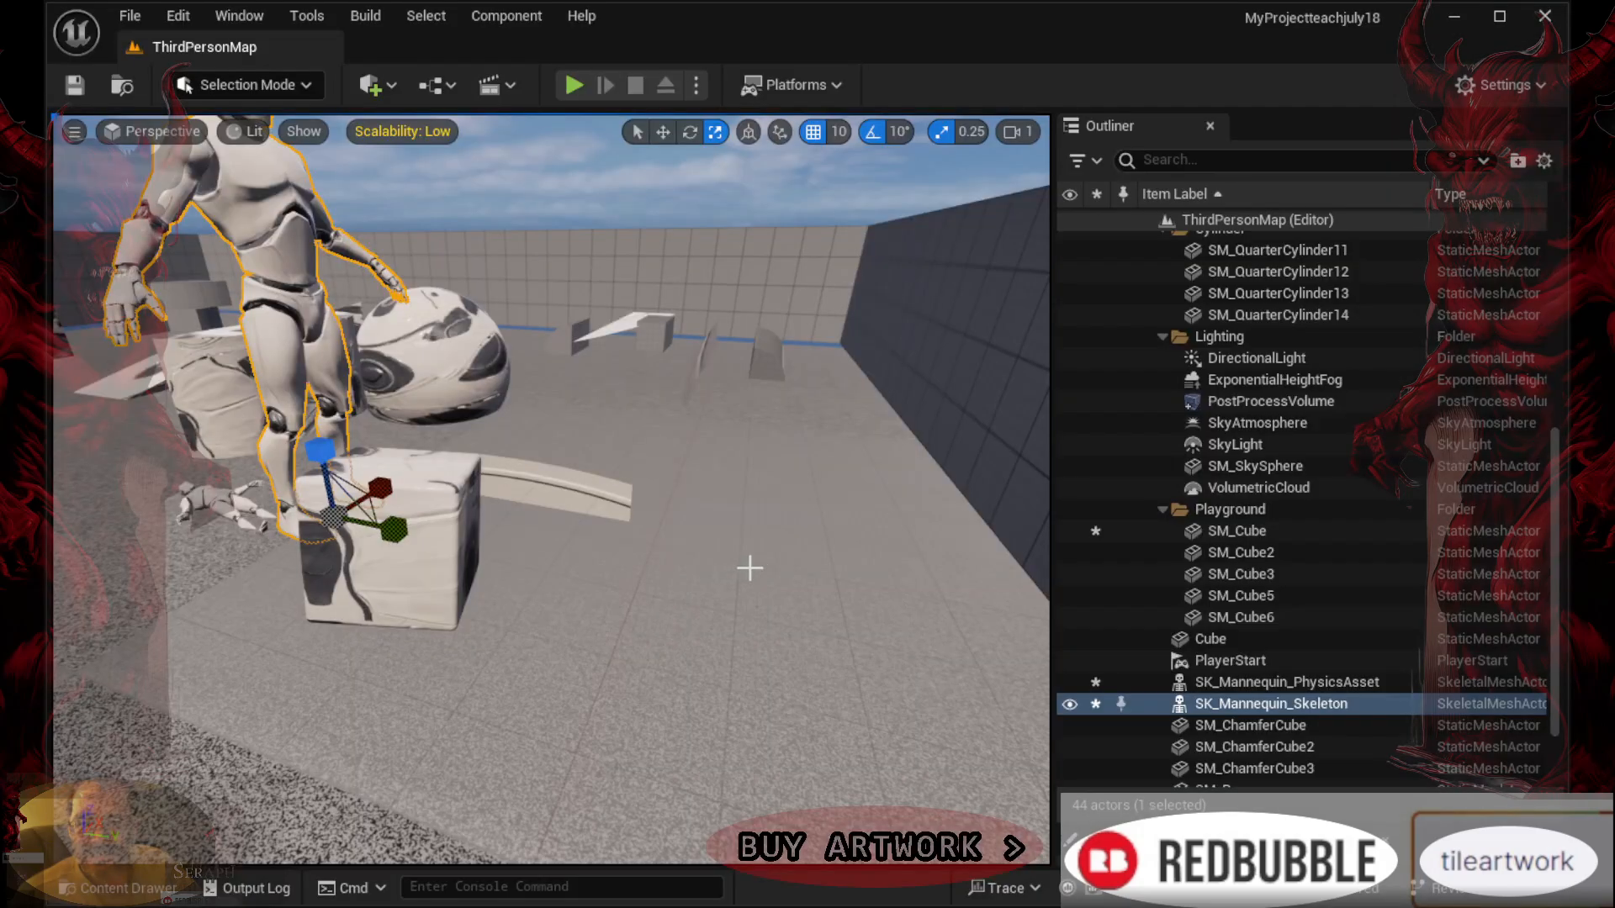
{"action": "right_click_drag", "start_coordinate": [749, 566], "coordinate": [688, 587]}
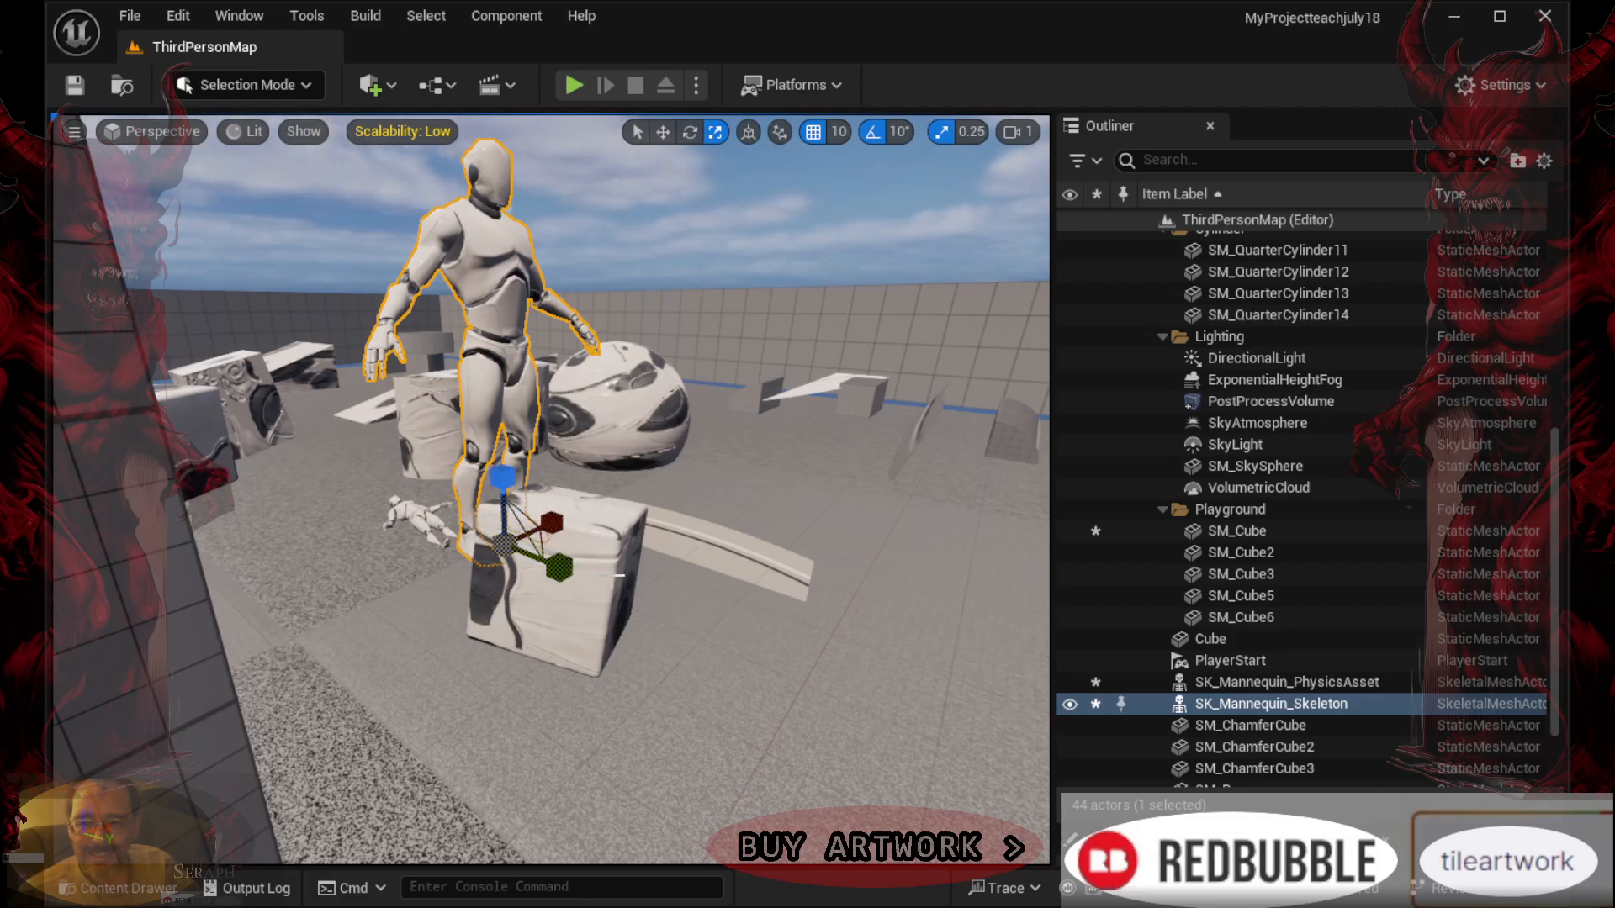
{"action": "scroll", "coordinate": [698, 585], "scroll_direction": "up", "scroll_amount": 4}
{"action": "scroll", "coordinate": [697, 582], "scroll_direction": "up", "scroll_amount": 2}
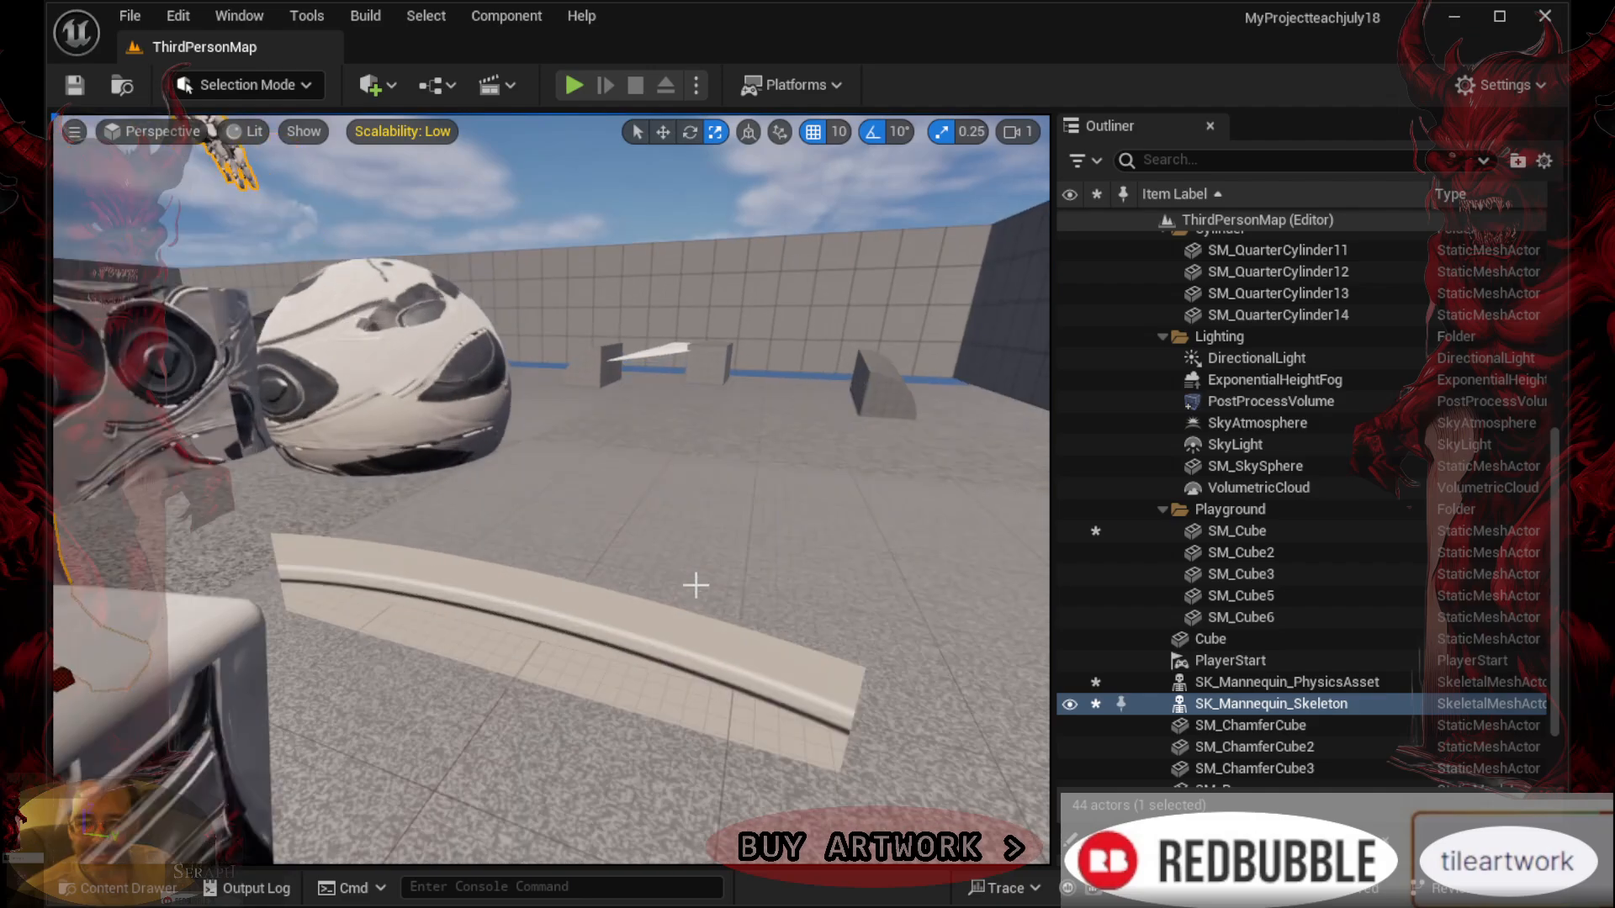
{"action": "scroll", "coordinate": [697, 582], "scroll_direction": "down", "scroll_amount": 2}
{"action": "scroll", "coordinate": [652, 575], "scroll_direction": "down", "scroll_amount": 1}
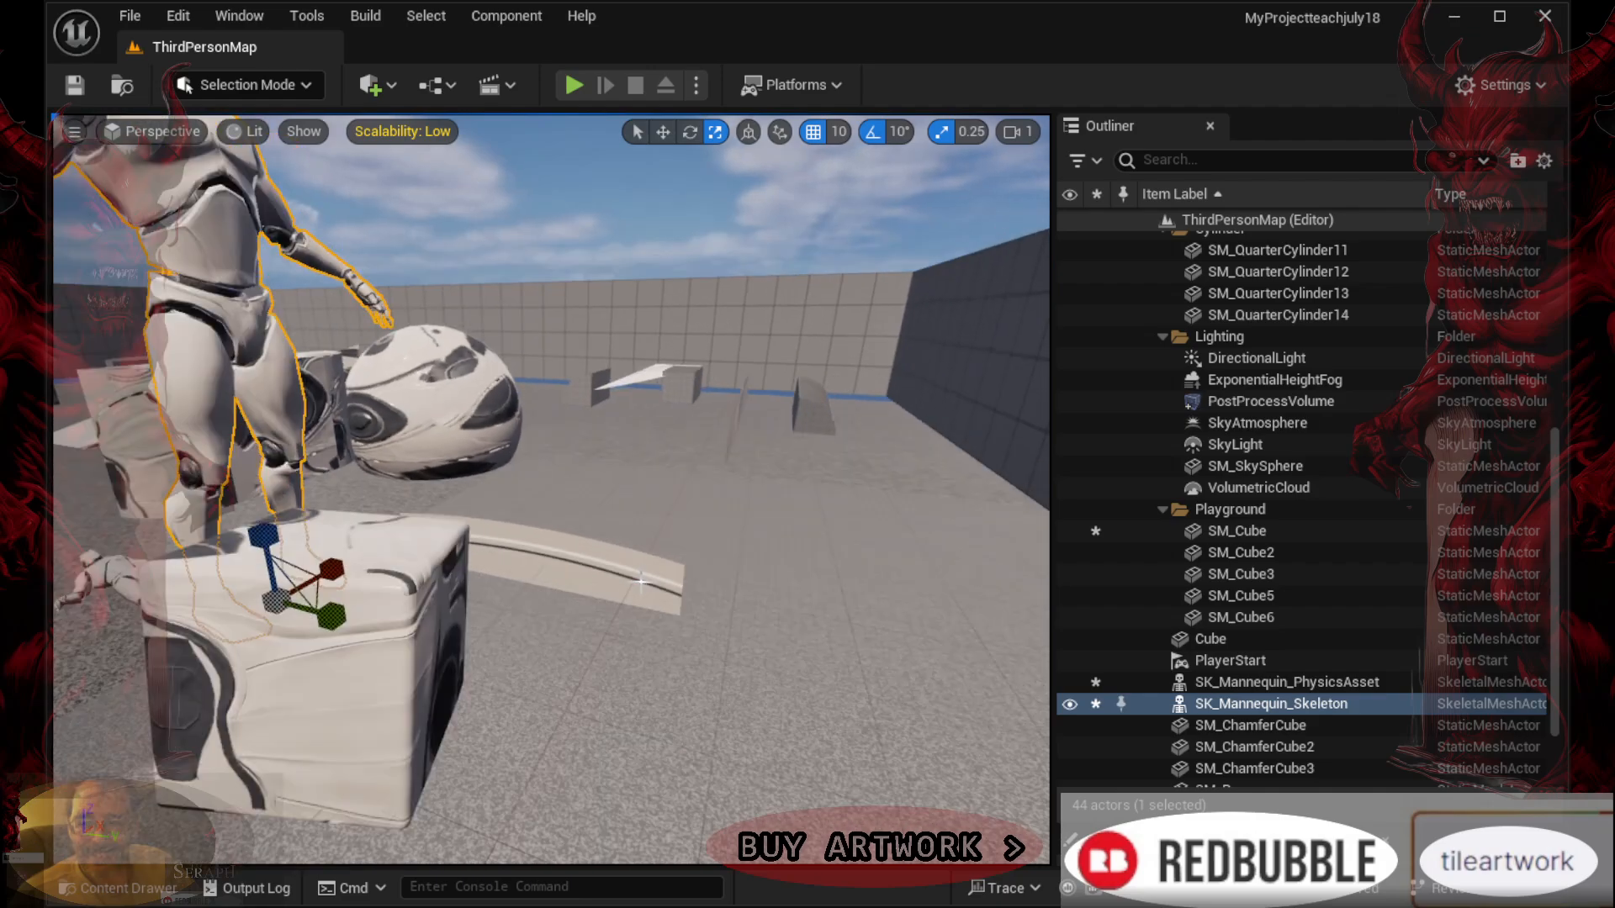
Play the level and run the character up the retextured ramp and onto the large patterned sphere
{"action": "right_click_drag", "start_coordinate": [652, 575], "coordinate": [510, 546]}
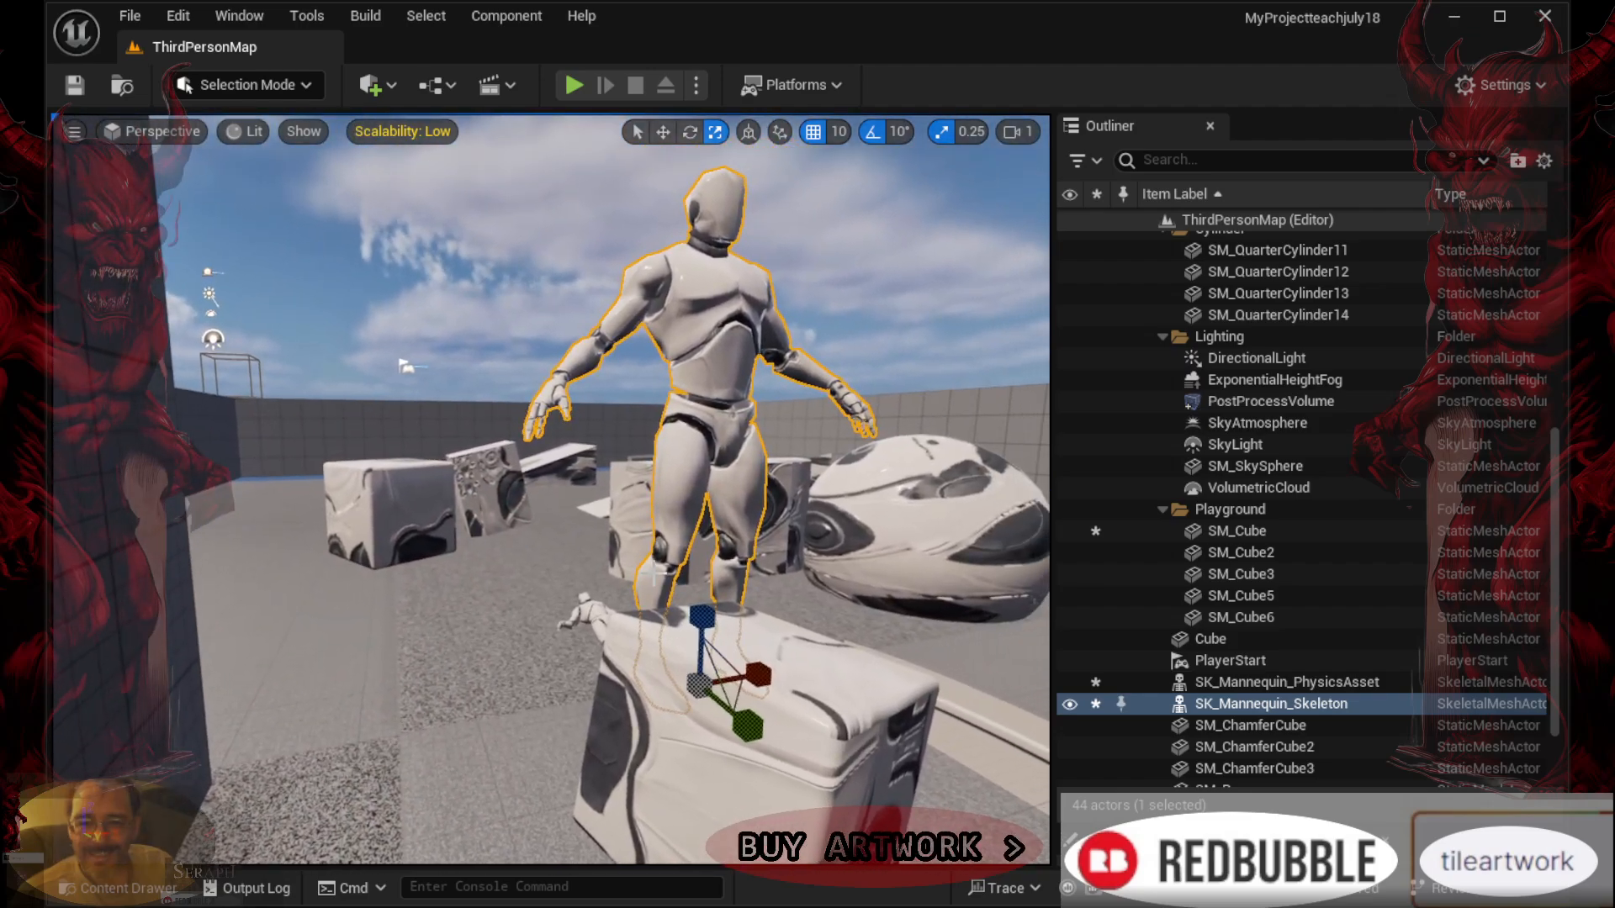
{"action": "right_click", "coordinate": [652, 576]}
{"action": "left_click", "coordinate": [593, 85]}
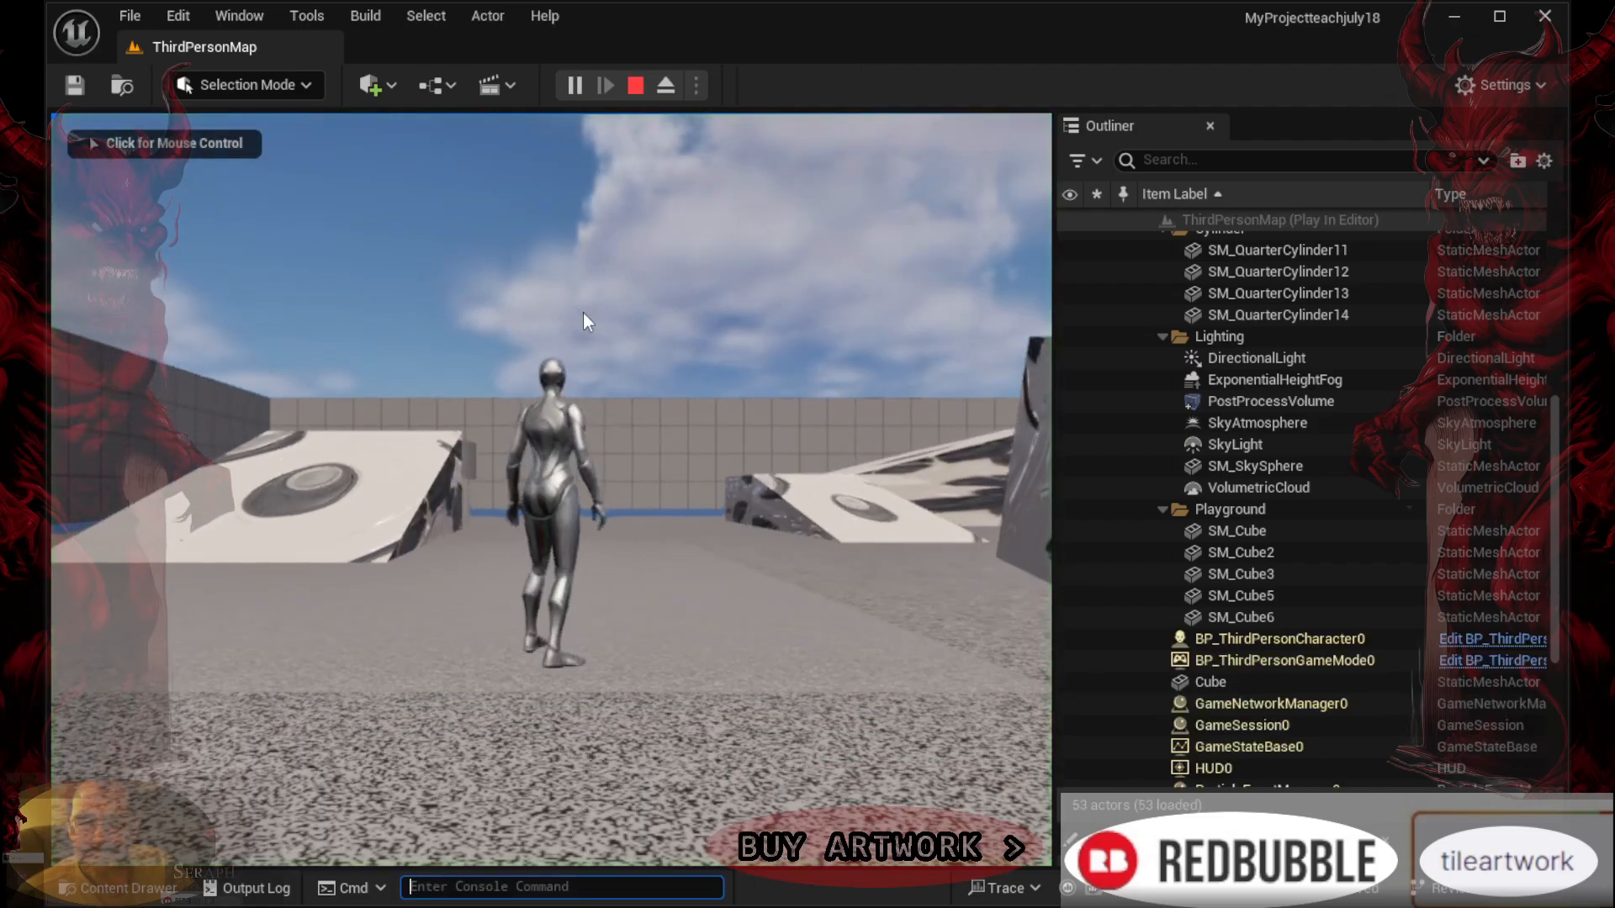
{"action": "left_click", "coordinate": [622, 422]}
{"action": "key", "text": "w"}
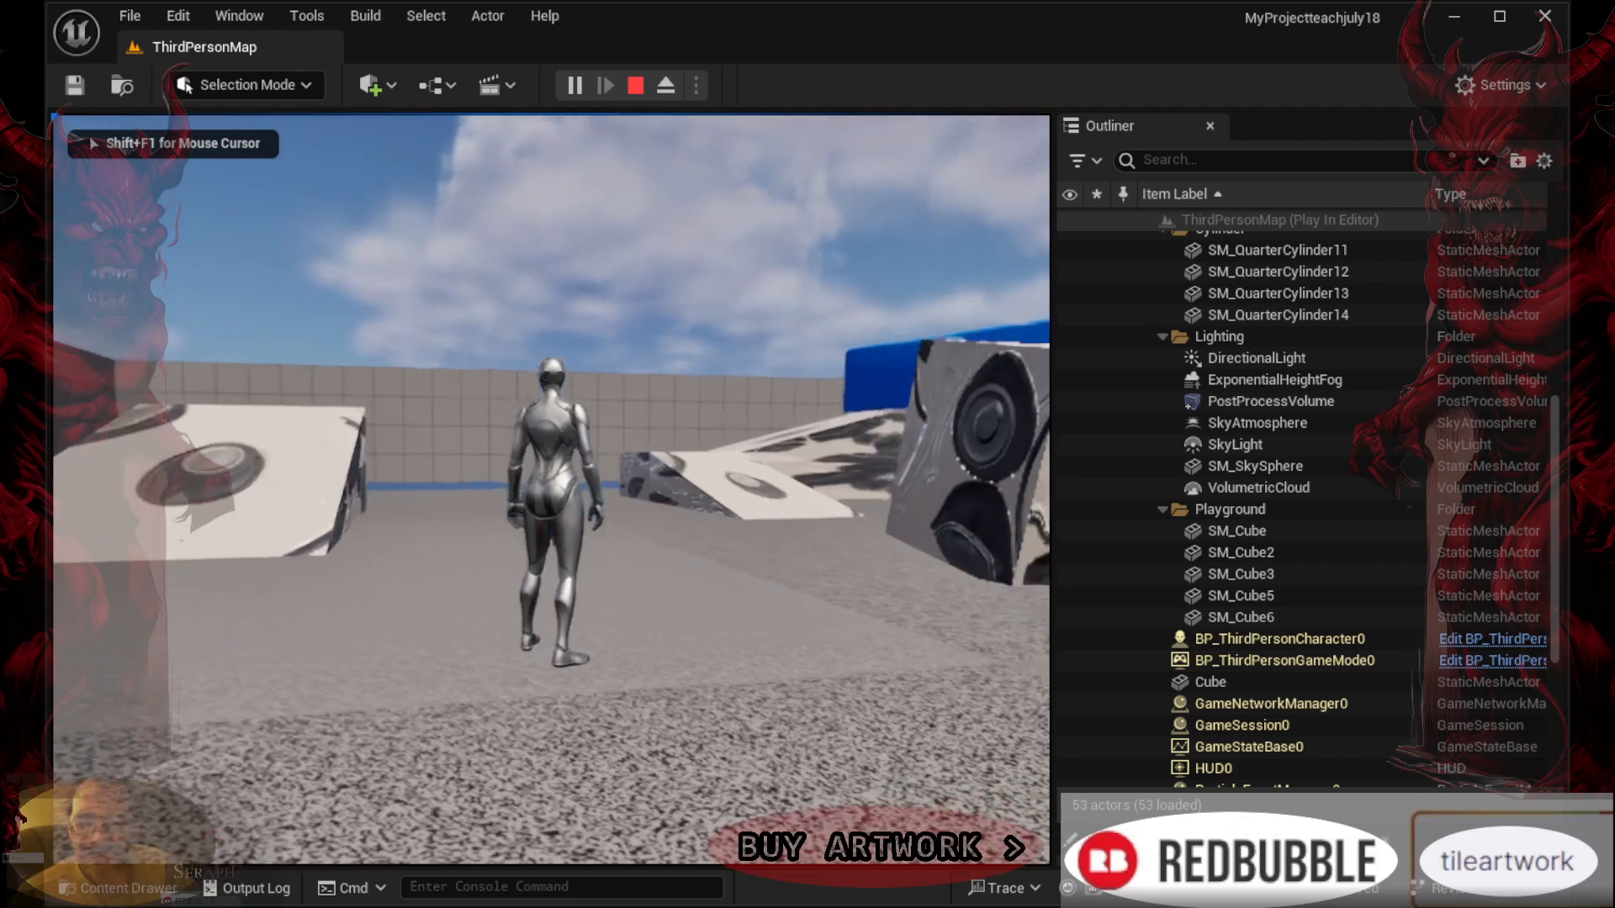
{"action": "key", "text": "w"}
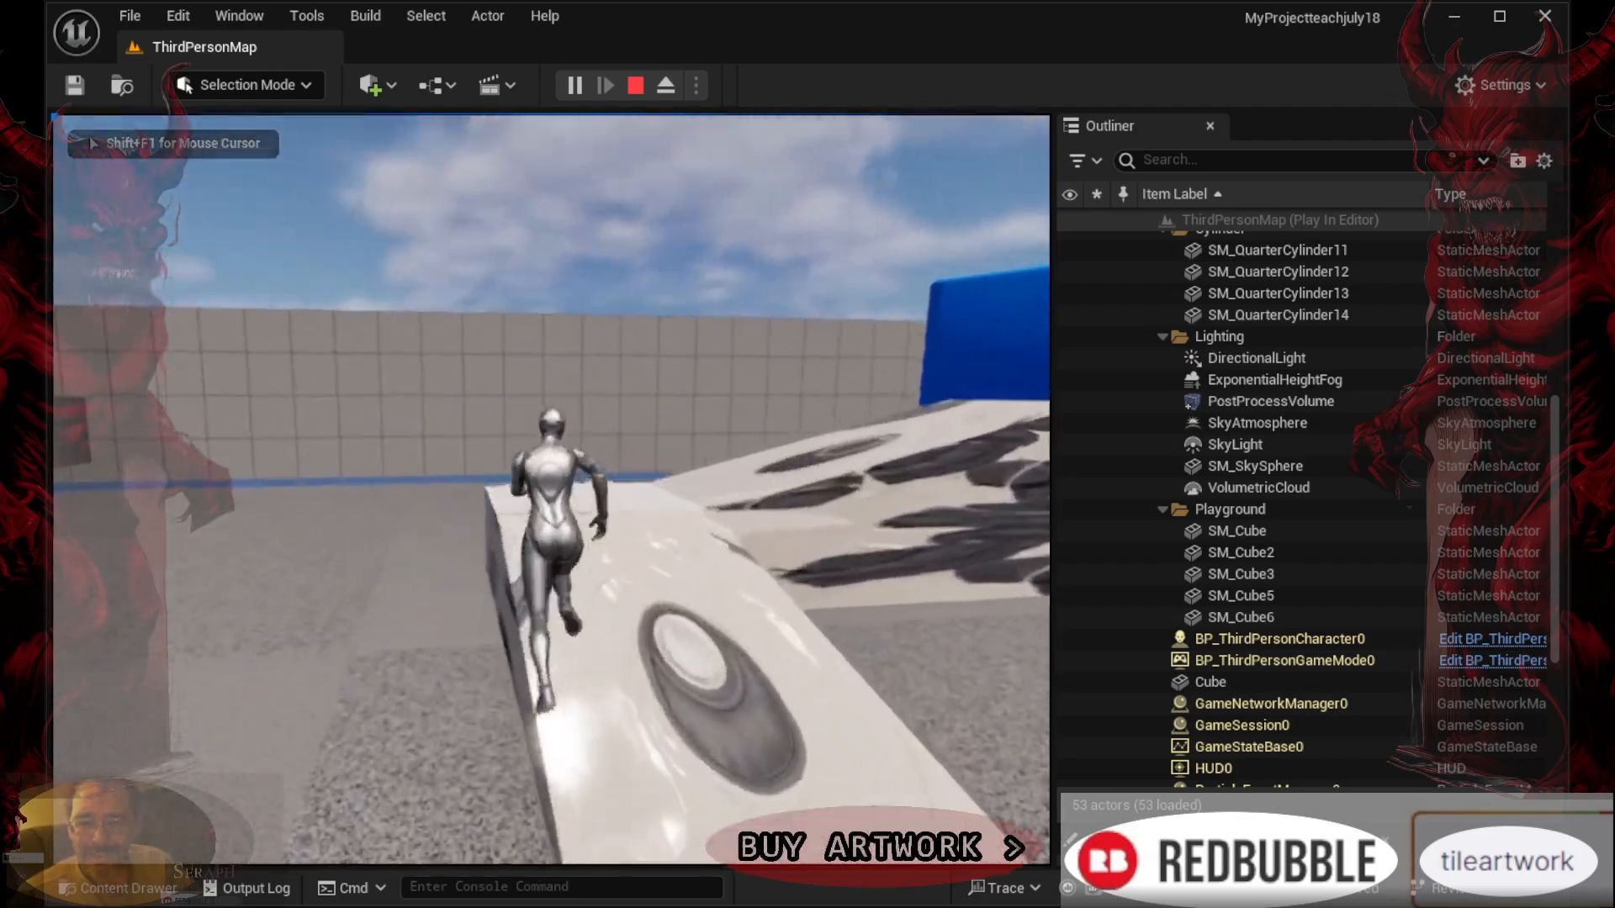
{"action": "key", "text": "w"}
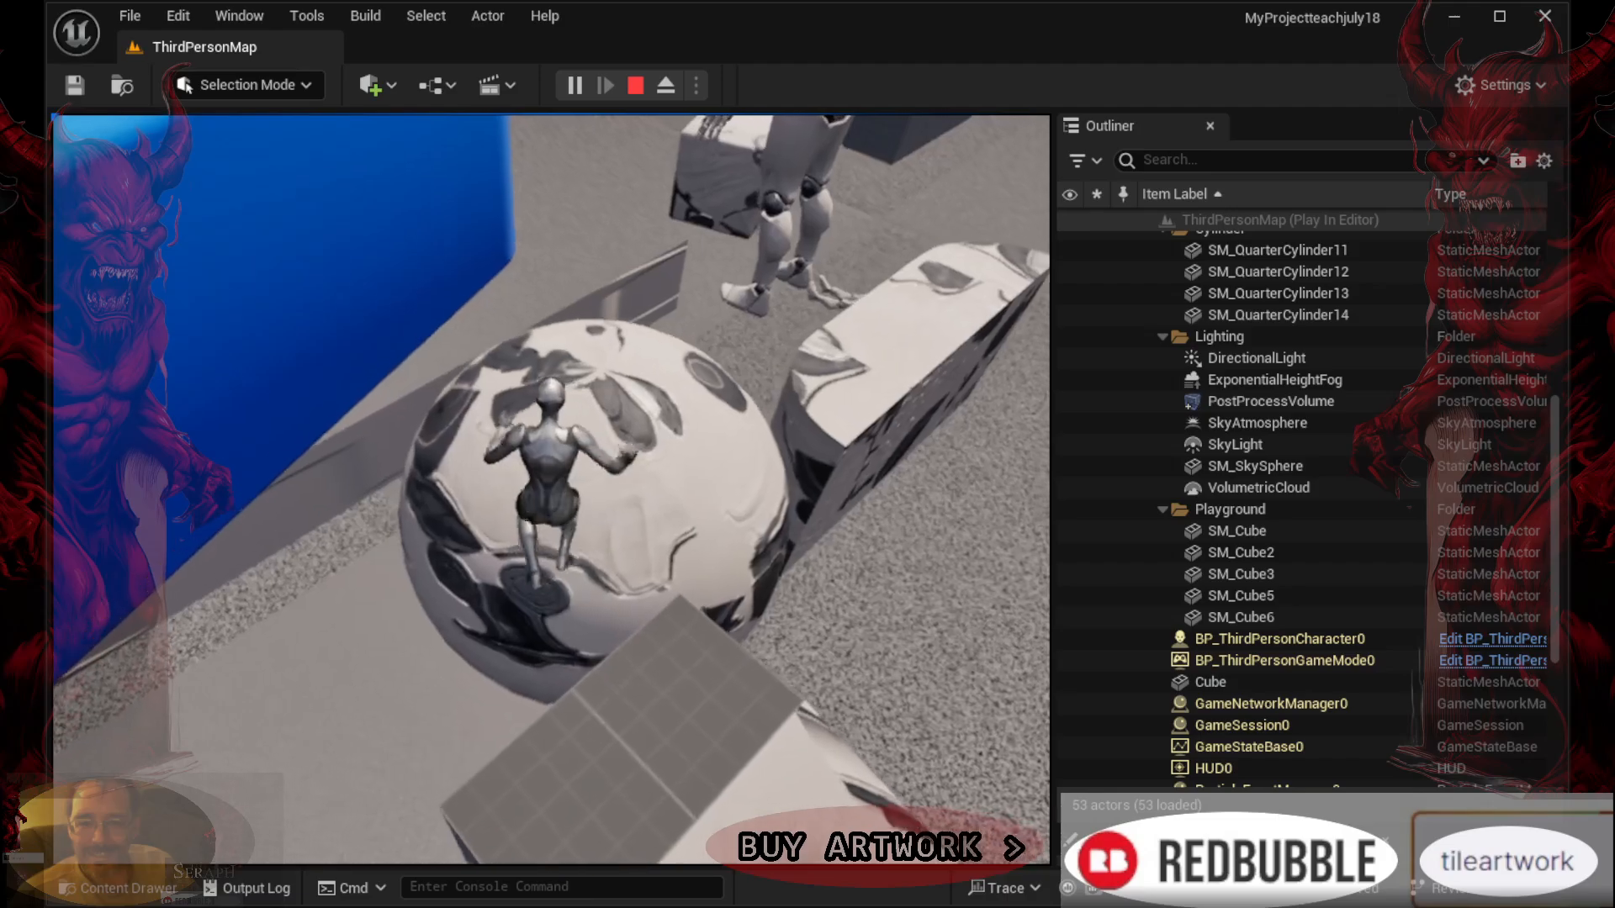
{"action": "key", "text": "w"}
{"action": "key", "text": "space"}
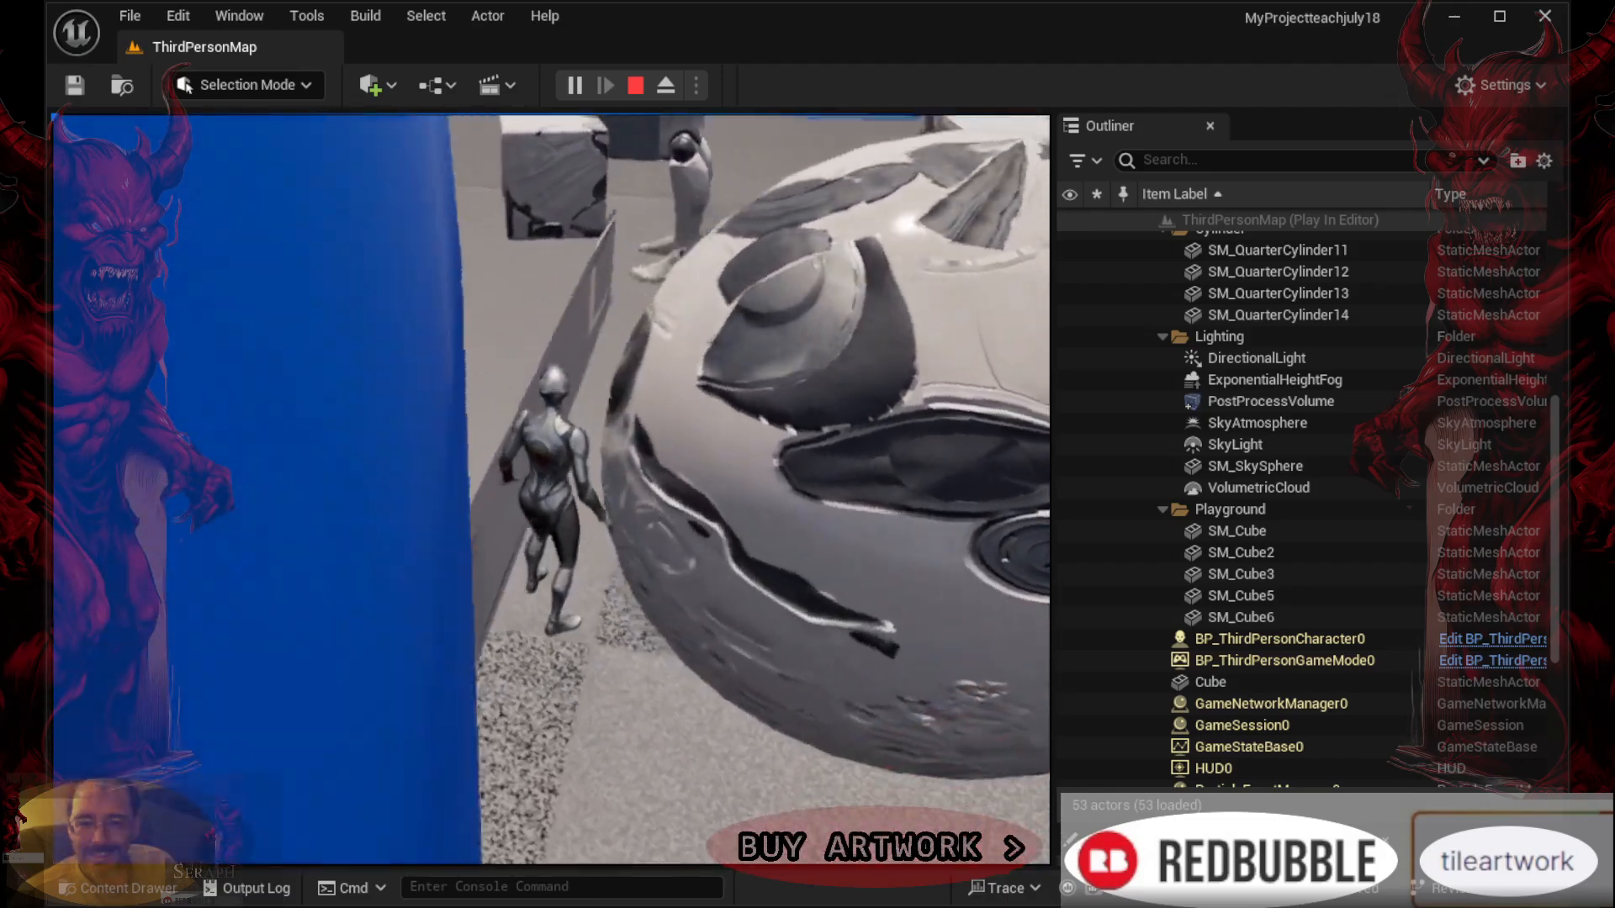
Run and jump the character past the sphere and blue block, and examine the retextured objects nearby
{"action": "key", "text": "space"}
{"action": "key", "text": "w"}
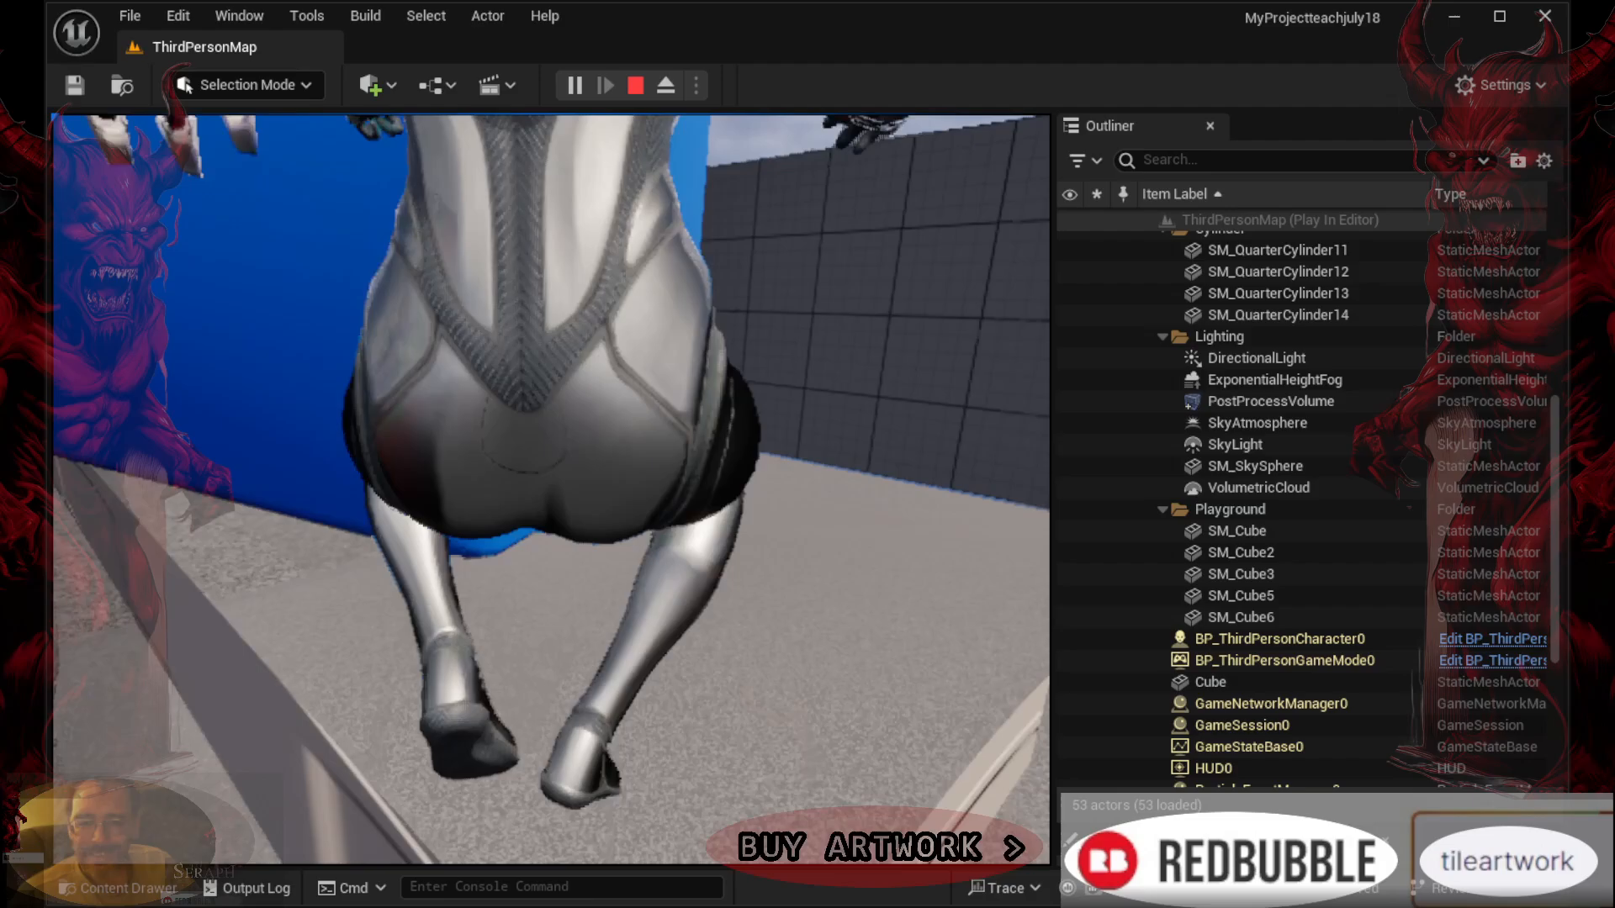
{"action": "key", "text": "w"}
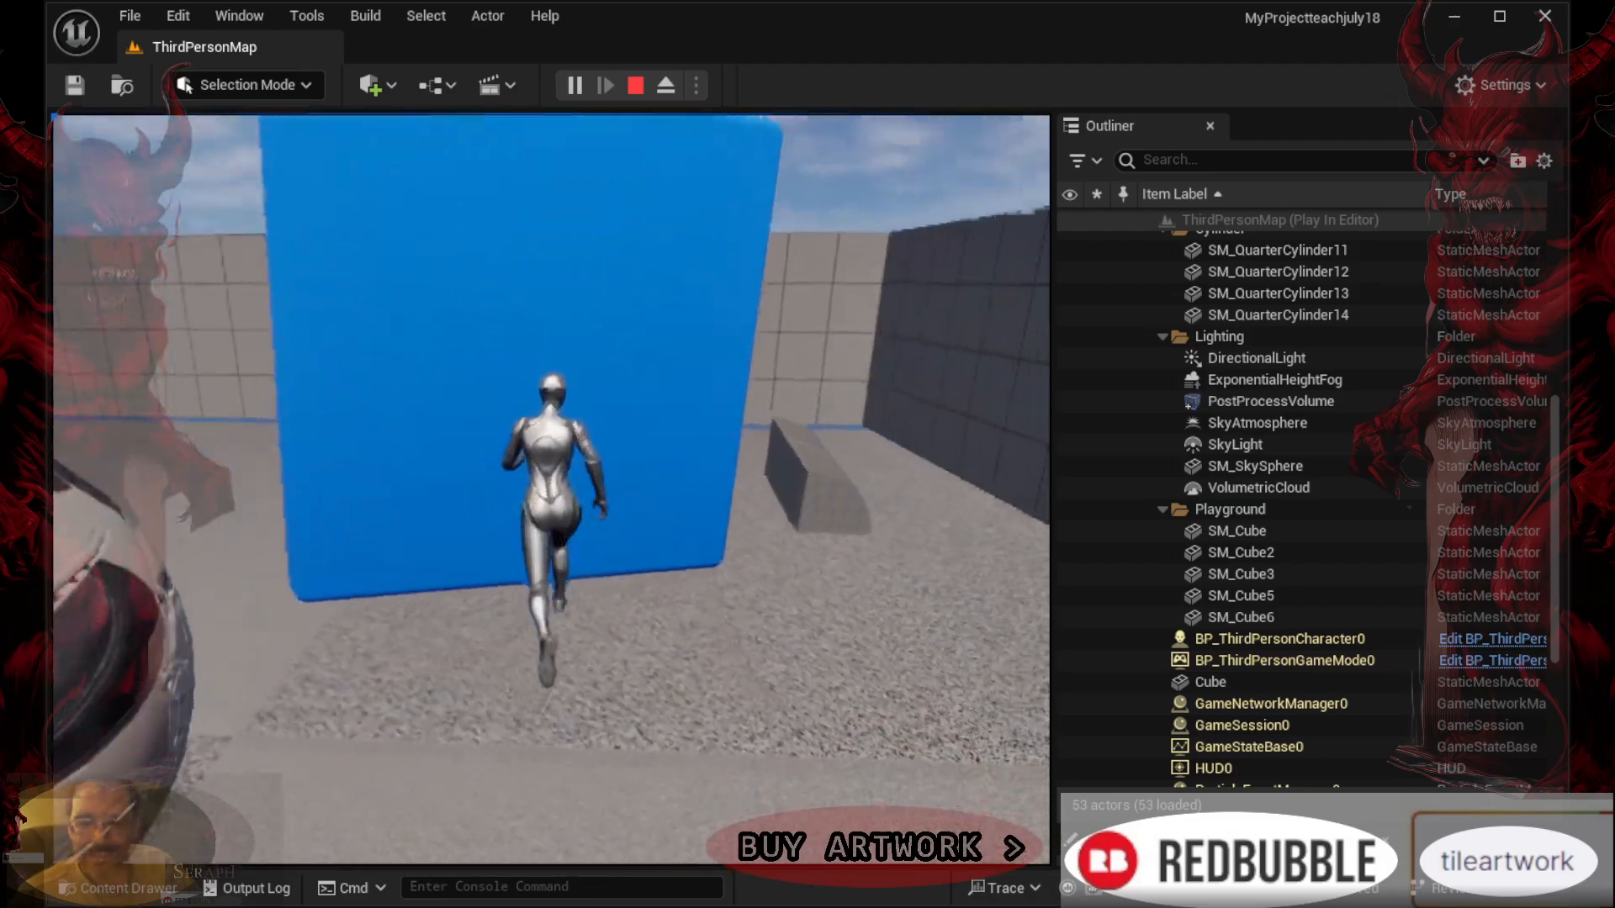
{"action": "key", "text": "w"}
{"action": "key", "text": "space"}
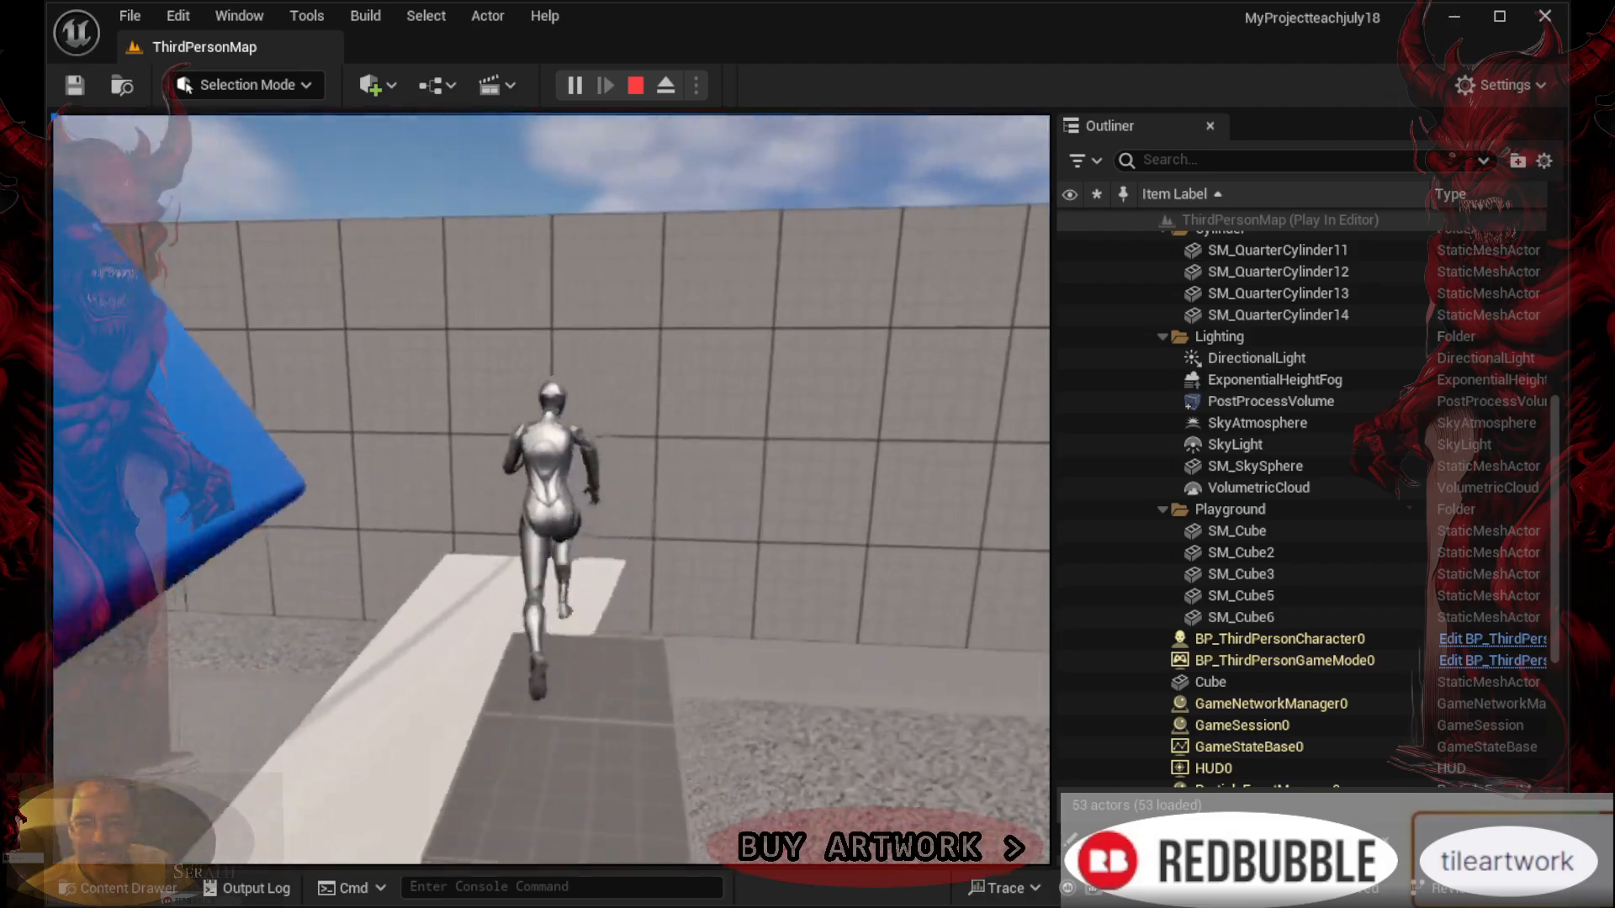
{"action": "key", "text": "w"}
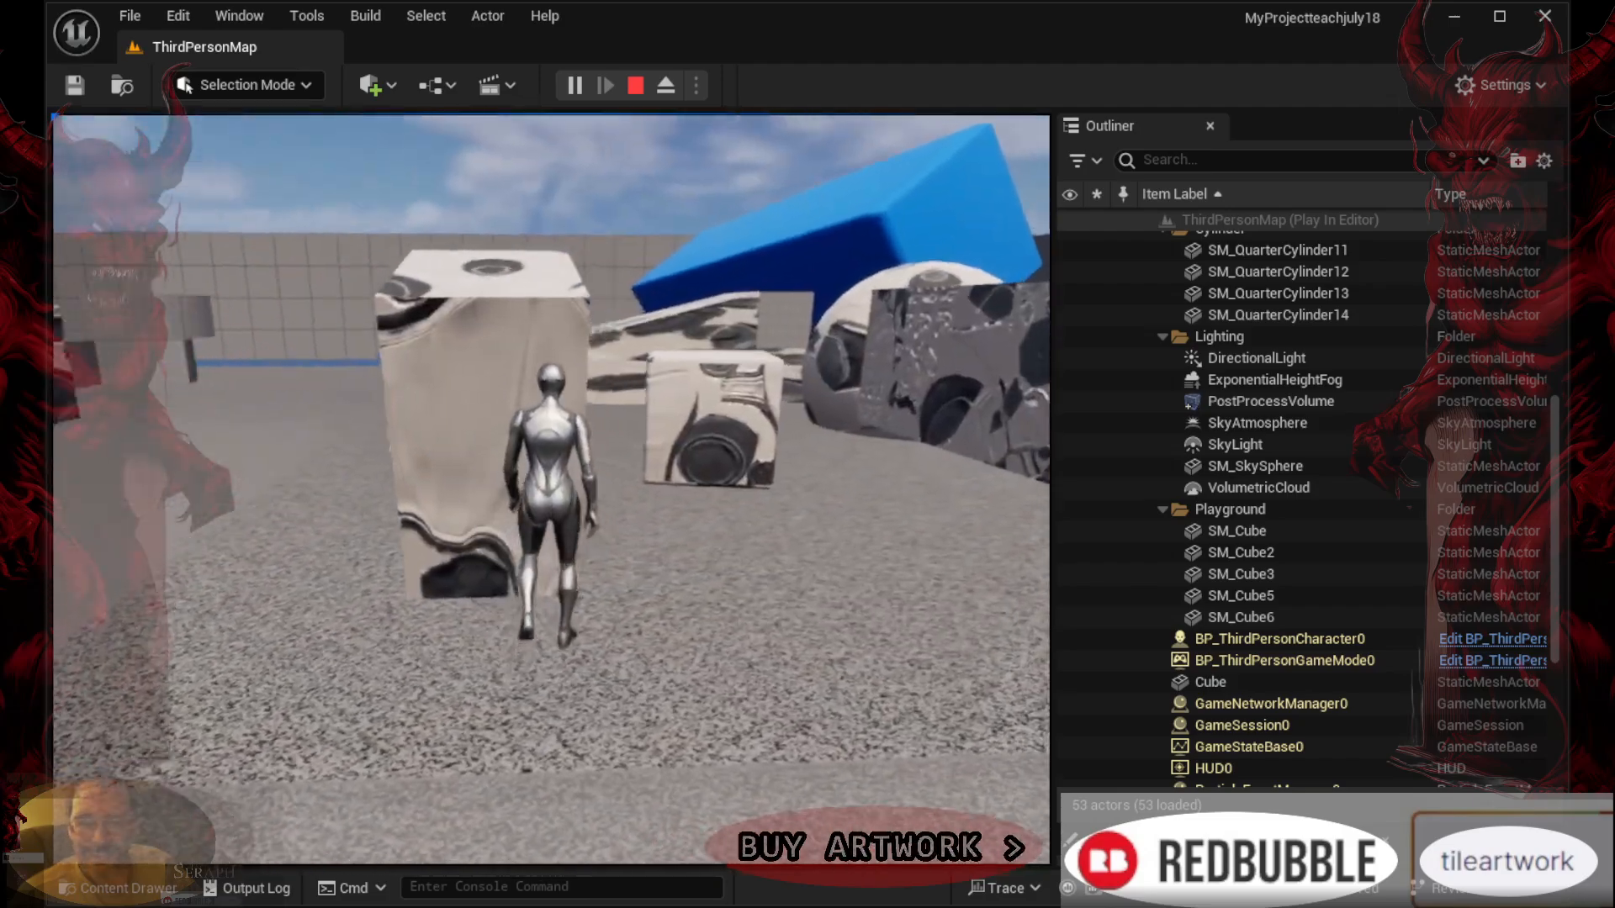
Run the character over the retextured ramp, jump across the grey quarter-cylinder blocks, and stop the play session
{"action": "key", "text": "w"}
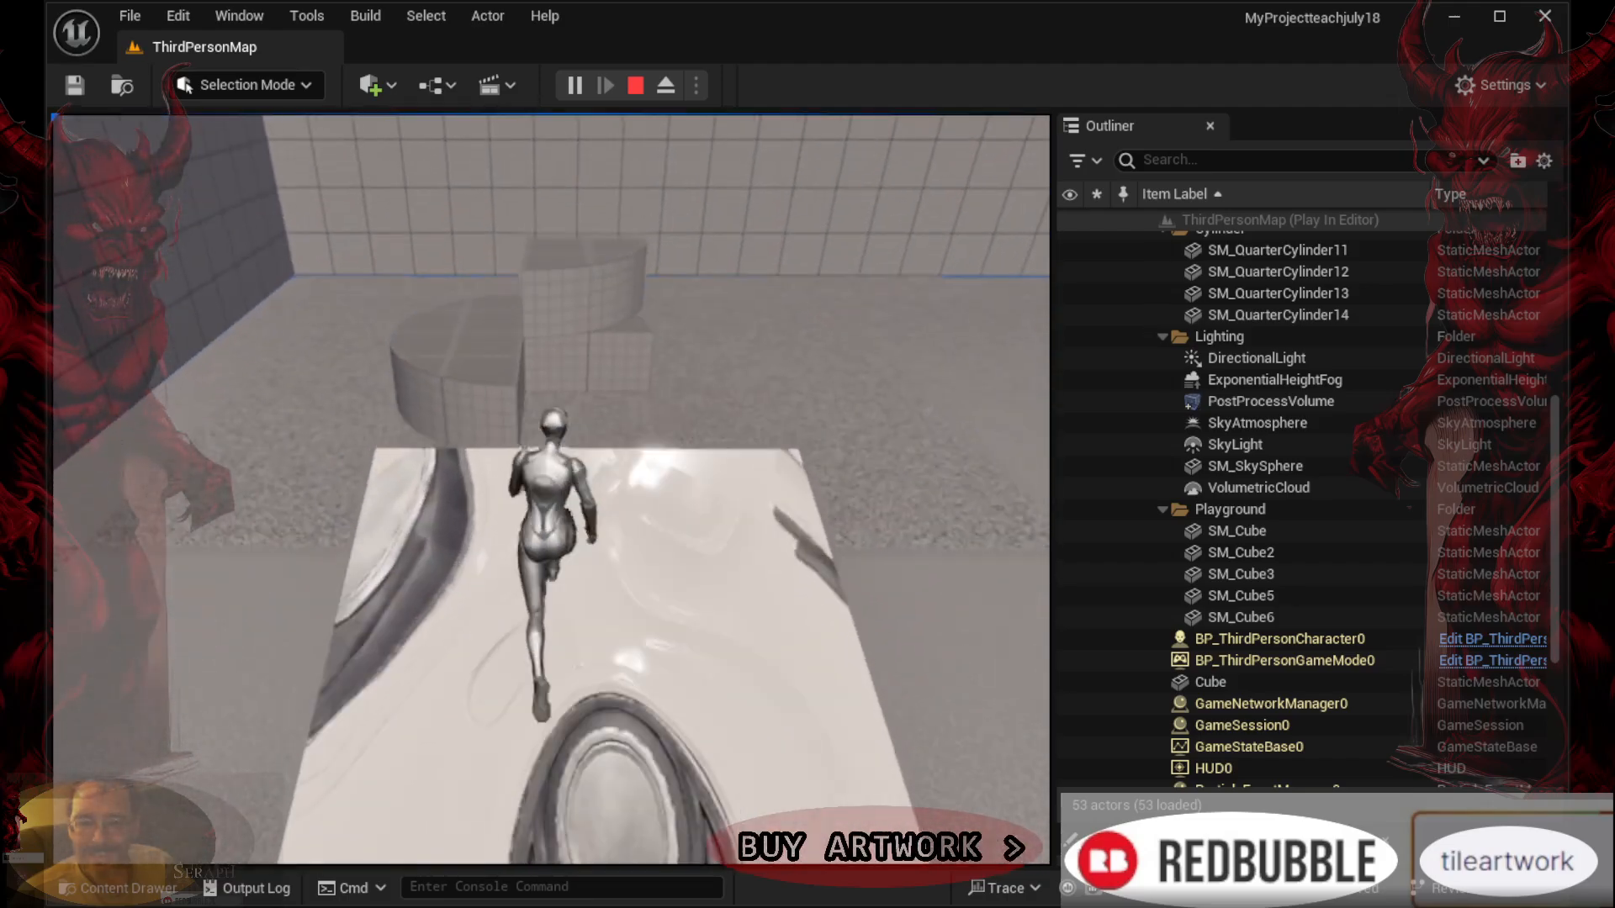
{"action": "key", "text": "space"}
{"action": "key", "text": "w"}
{"action": "key", "text": "space"}
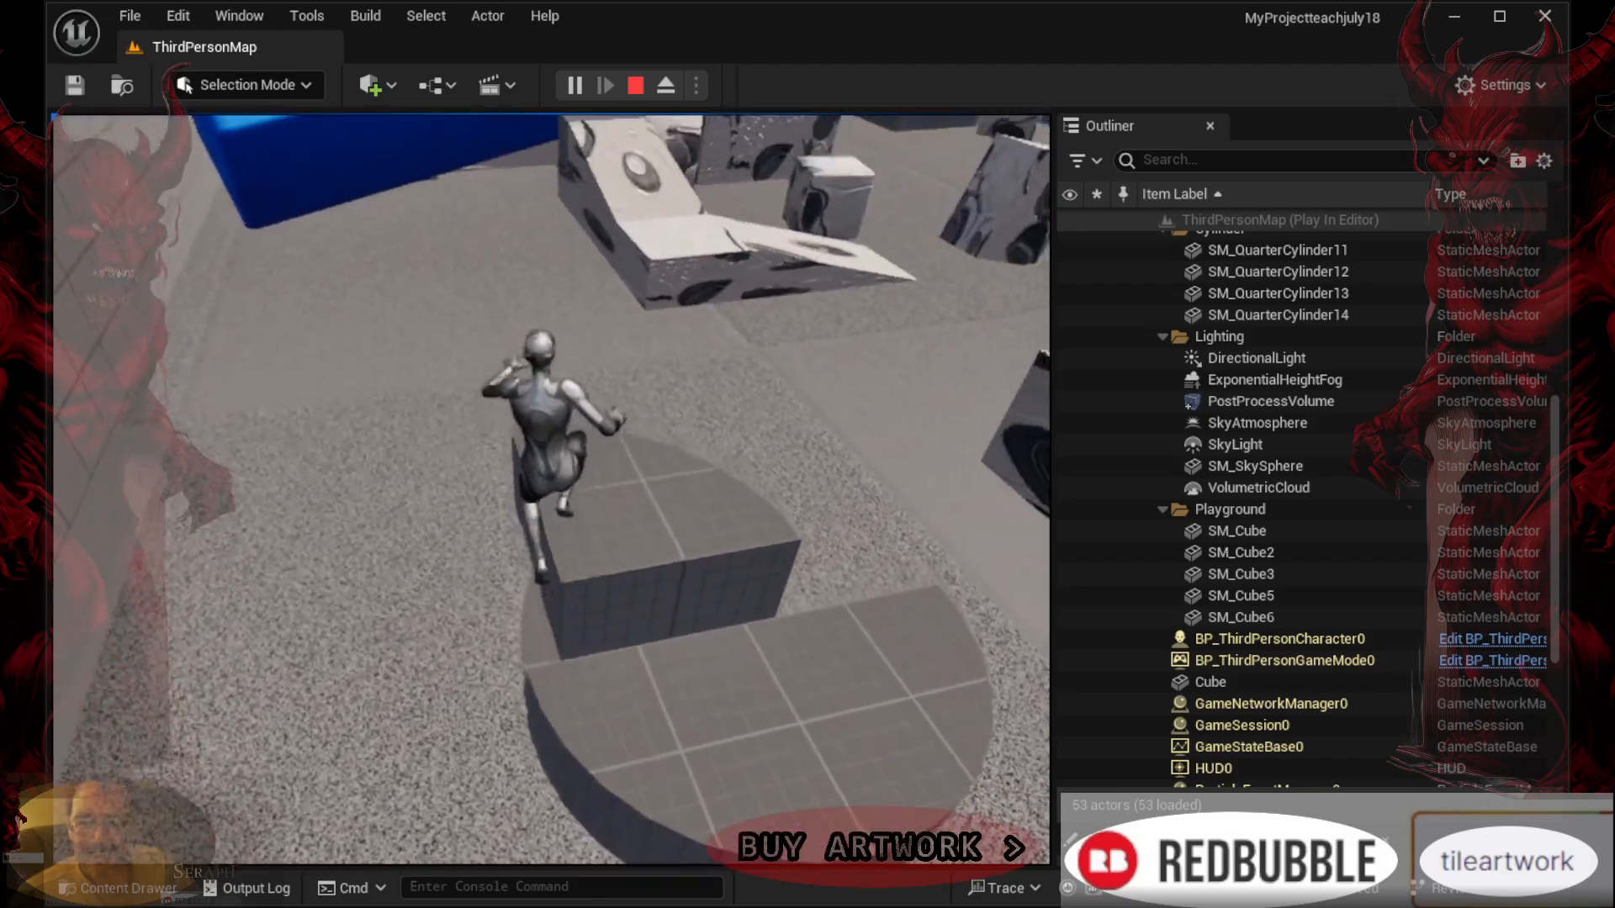
{"action": "key", "text": "w"}
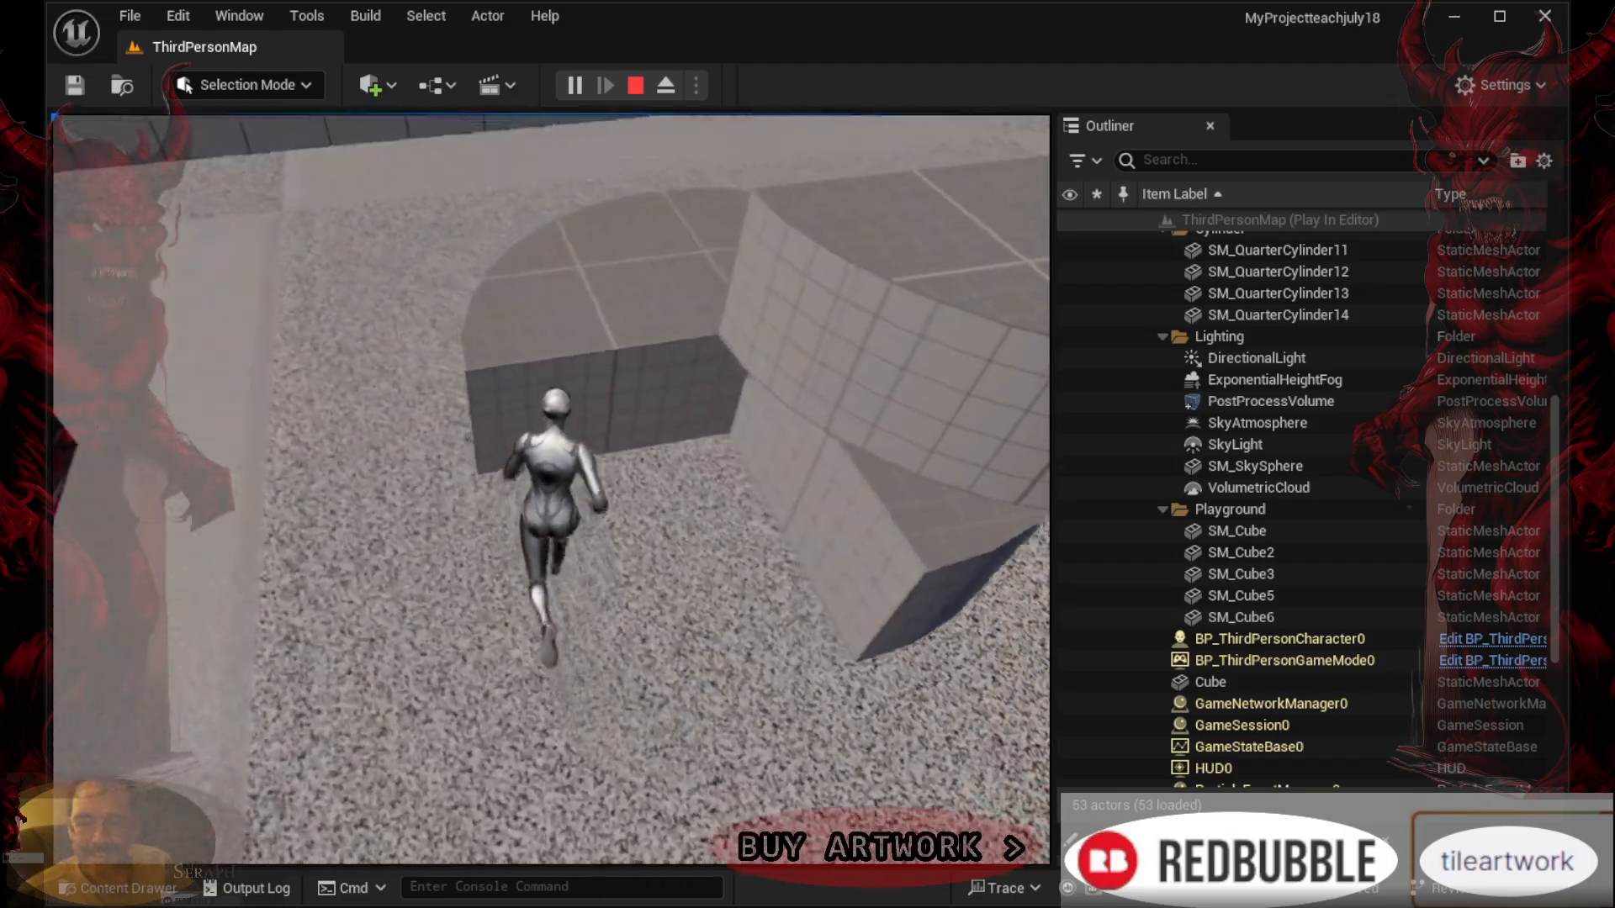
{"action": "key", "text": "w"}
{"action": "key", "text": "space"}
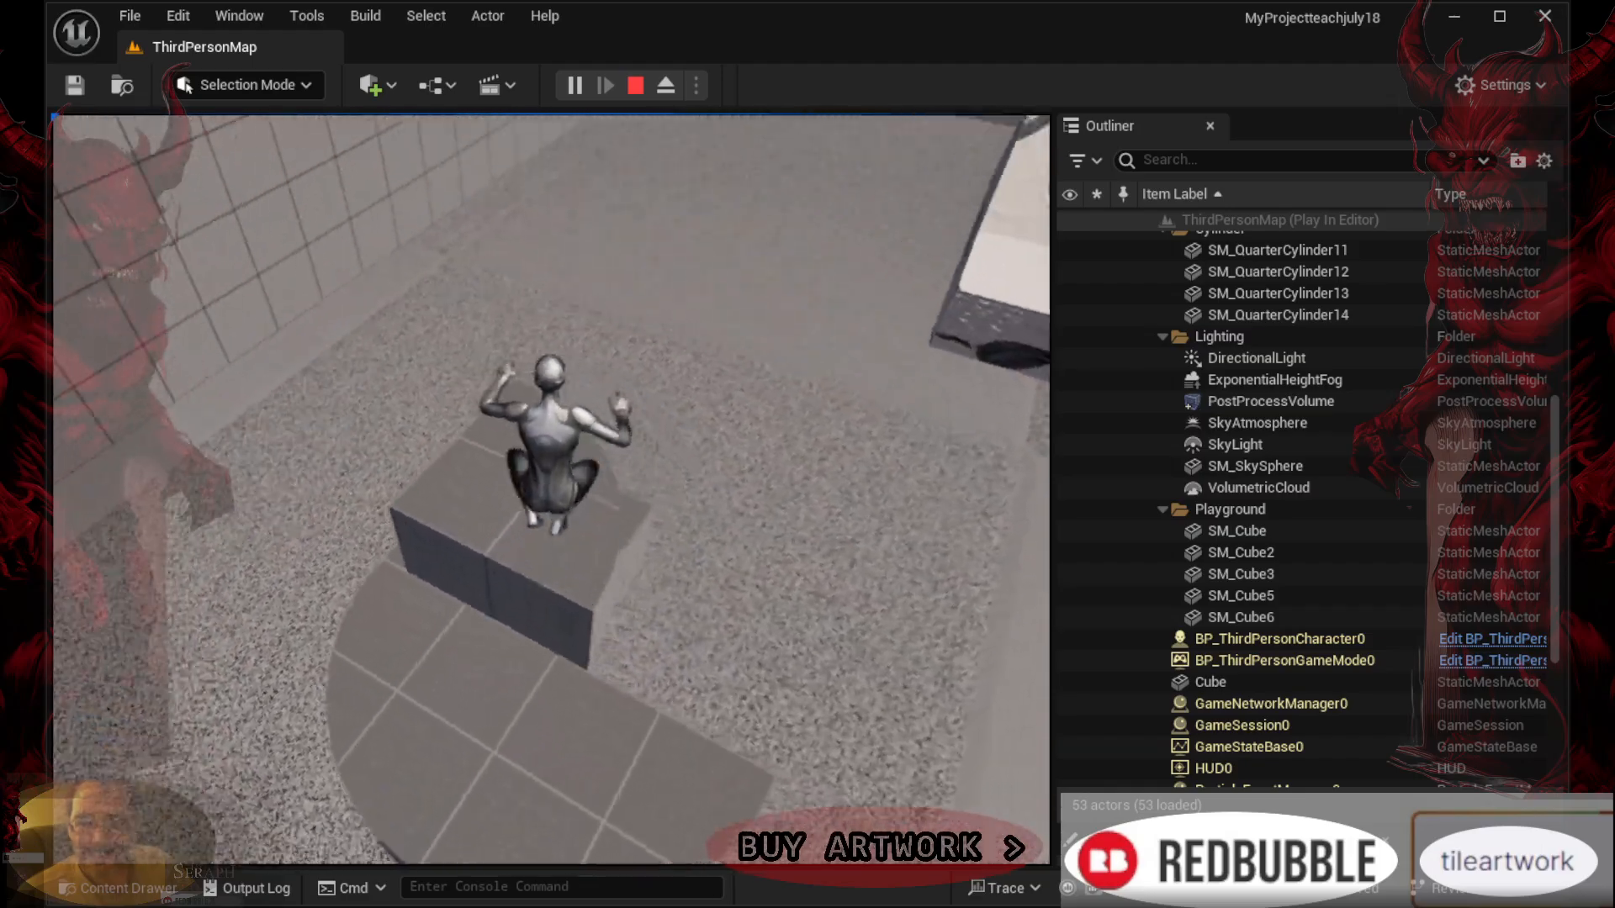
{"action": "key", "text": "w"}
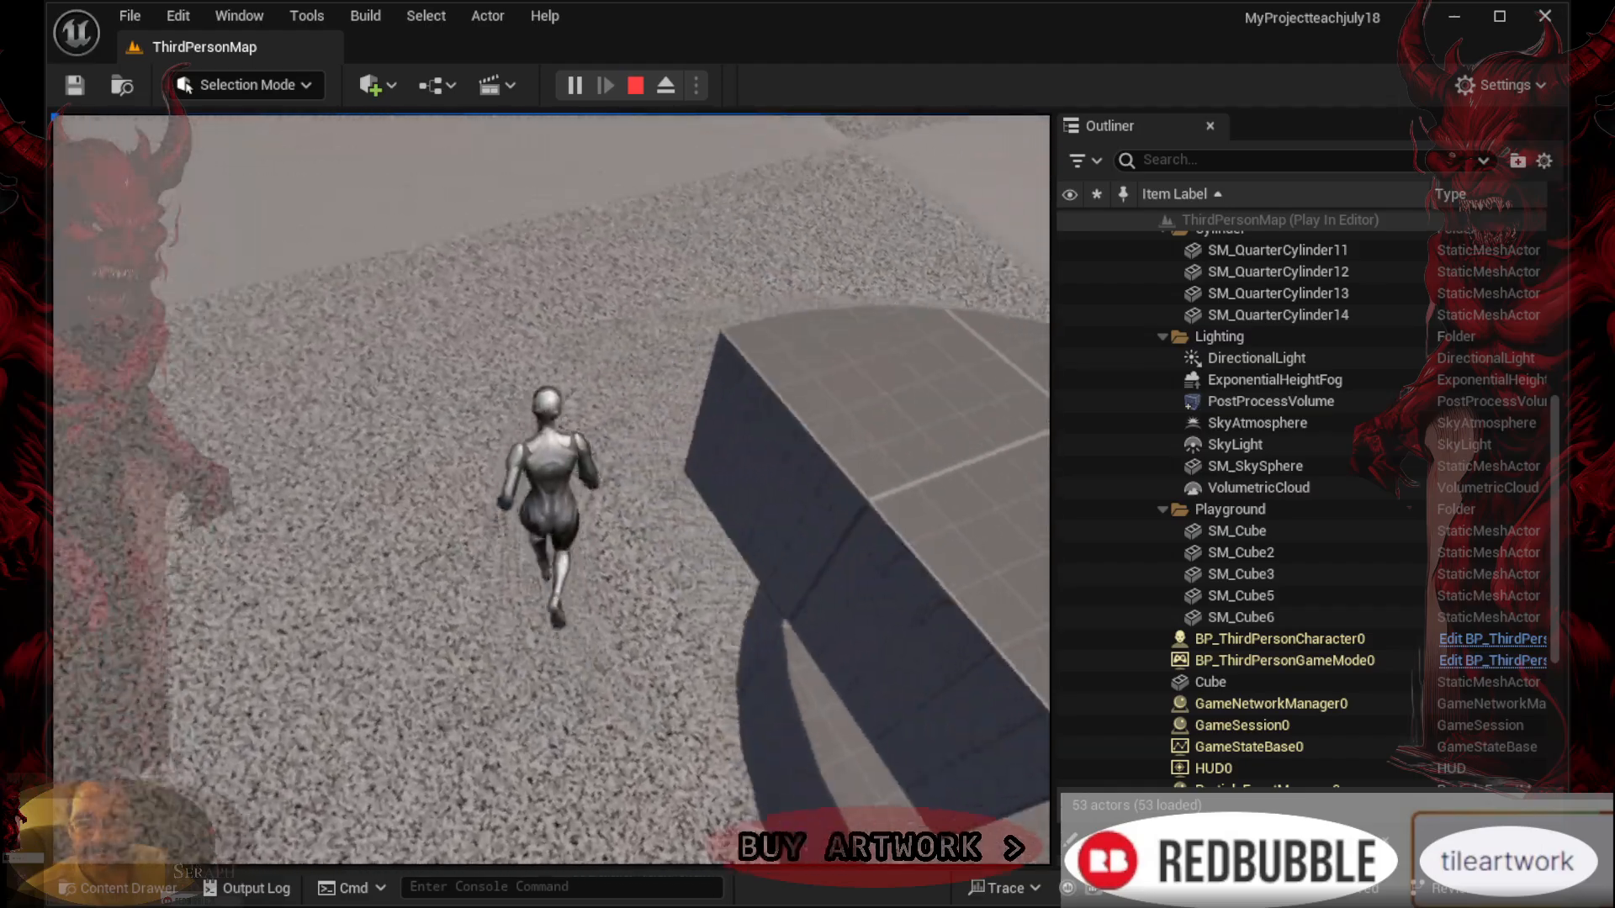
{"action": "key", "text": "w"}
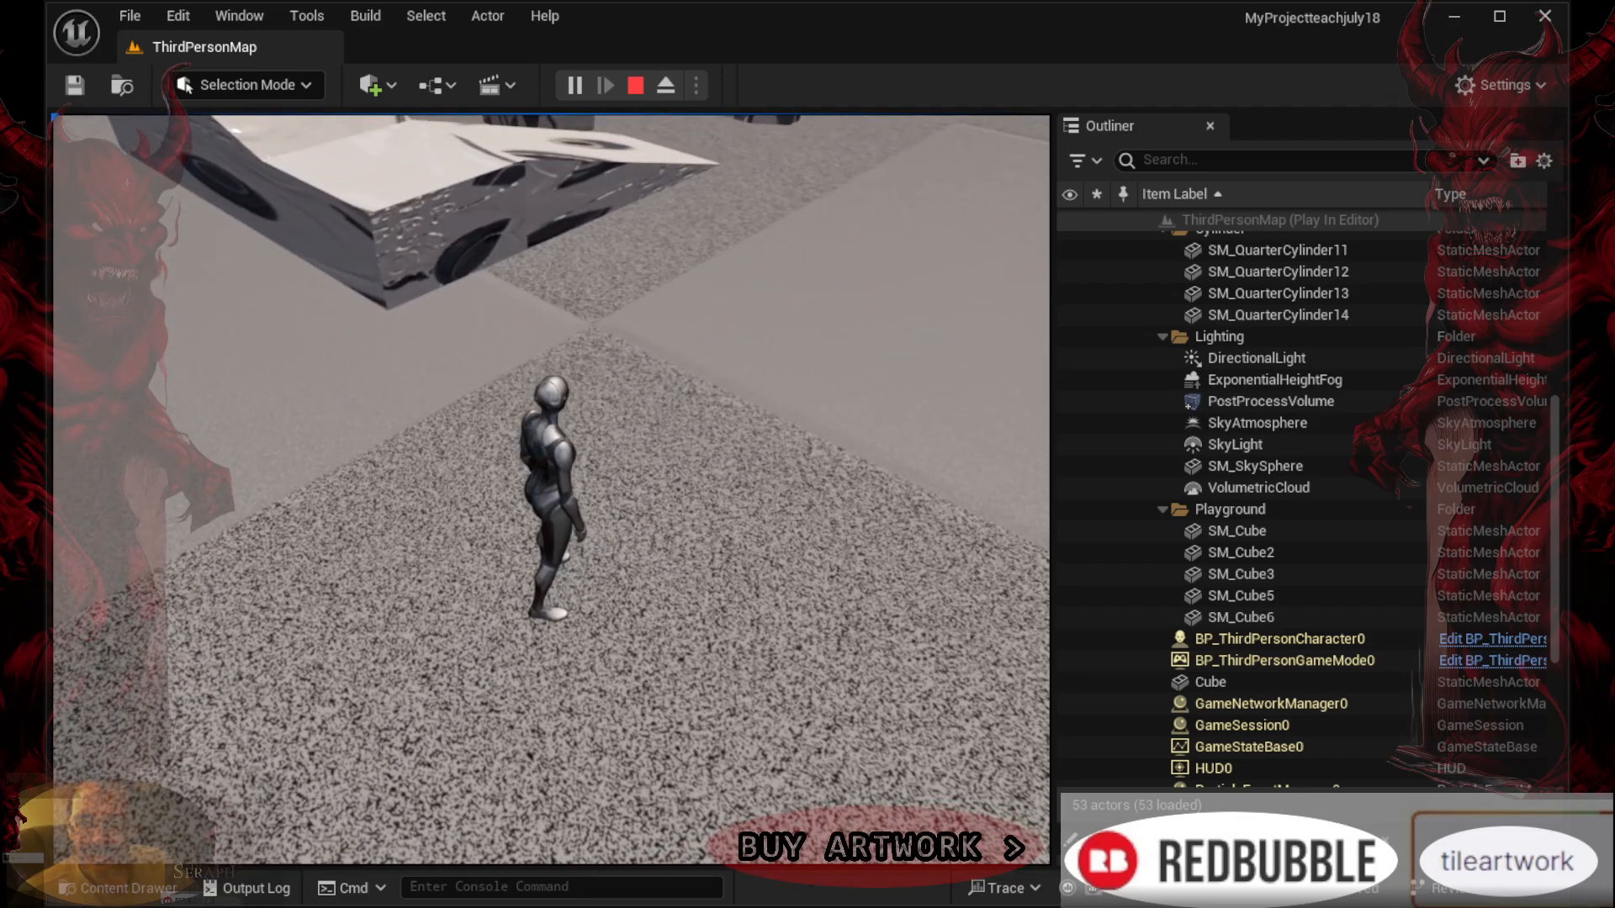
{"action": "key", "text": "Escape"}
{"action": "key", "text": "Escape"}
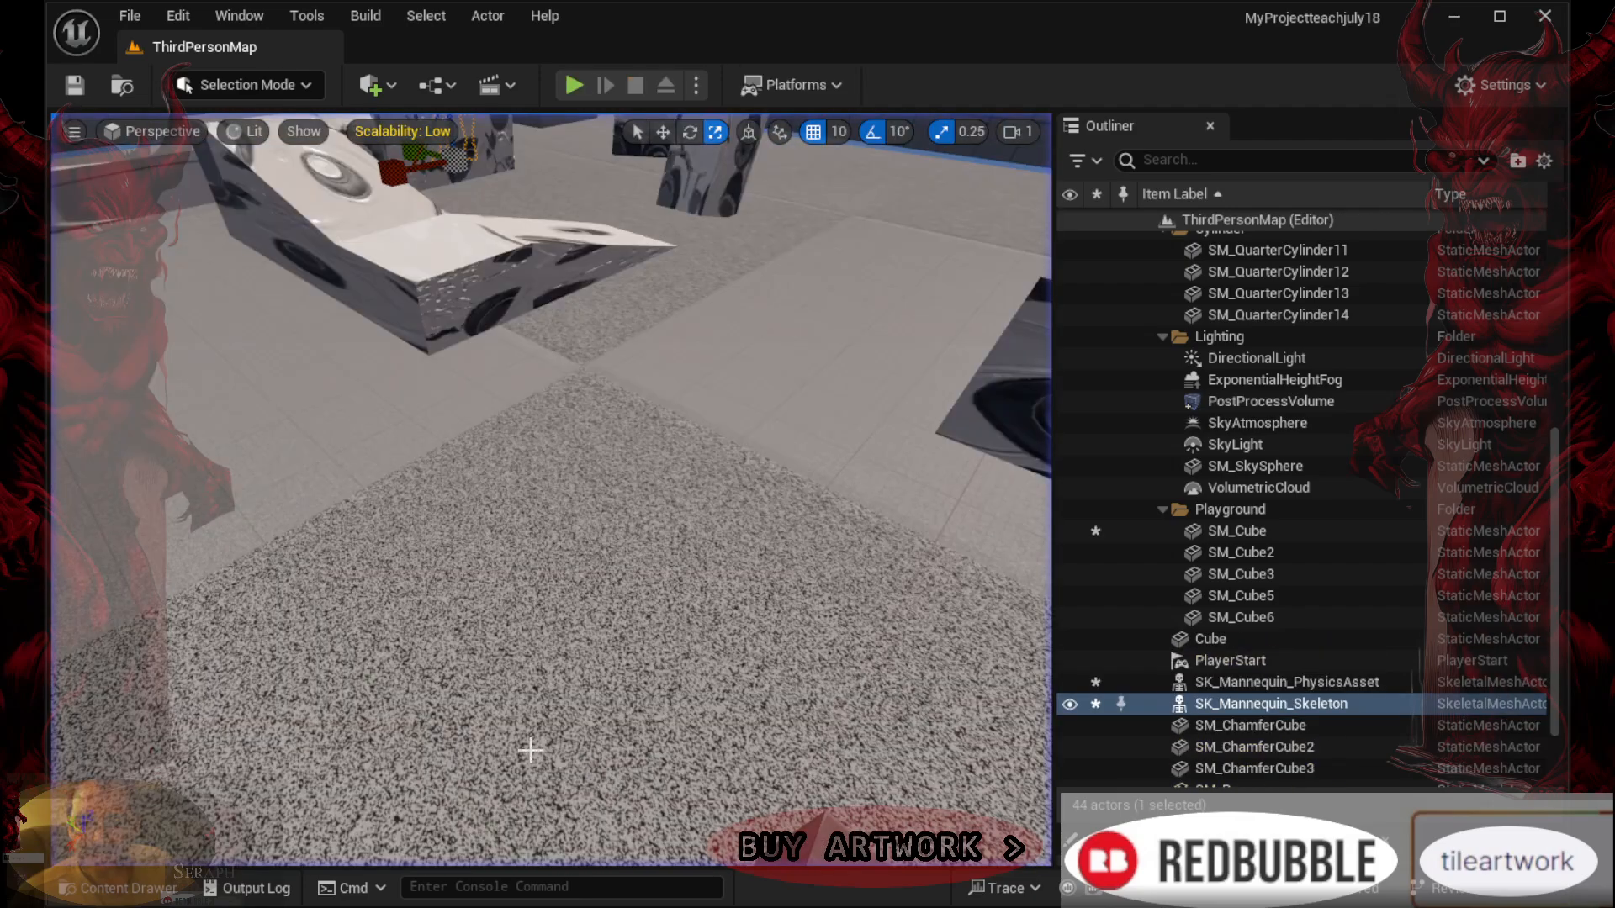
Open NewMaterial from the Mannequin_UE4 Materials folder
{"action": "left_click", "coordinate": [122, 888]}
{"action": "double_click", "coordinate": [688, 702]}
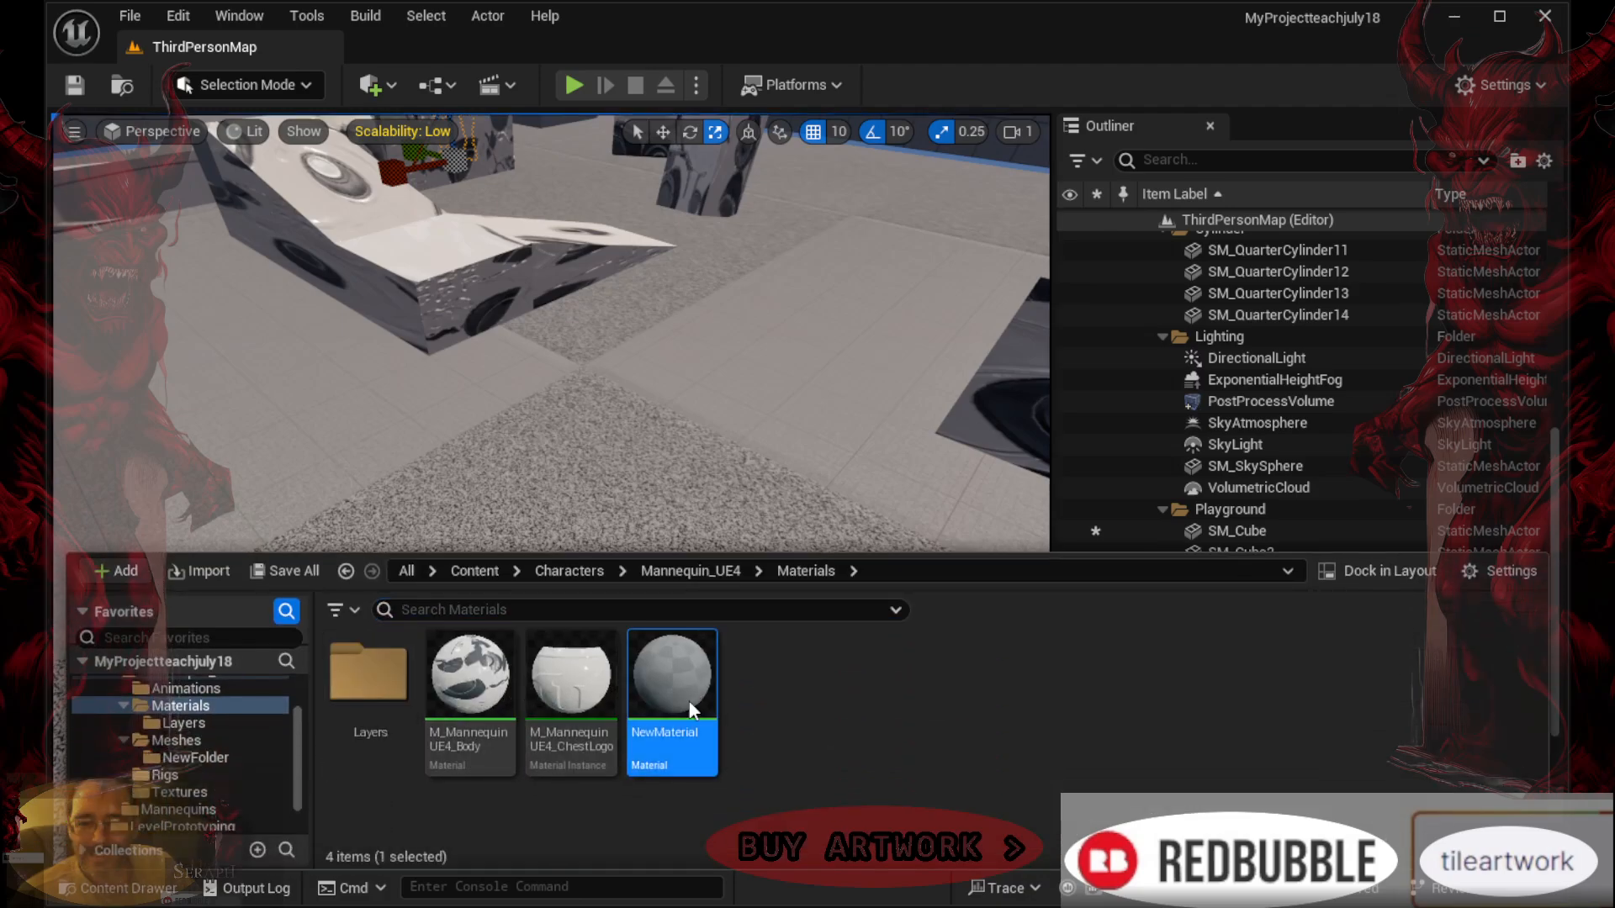
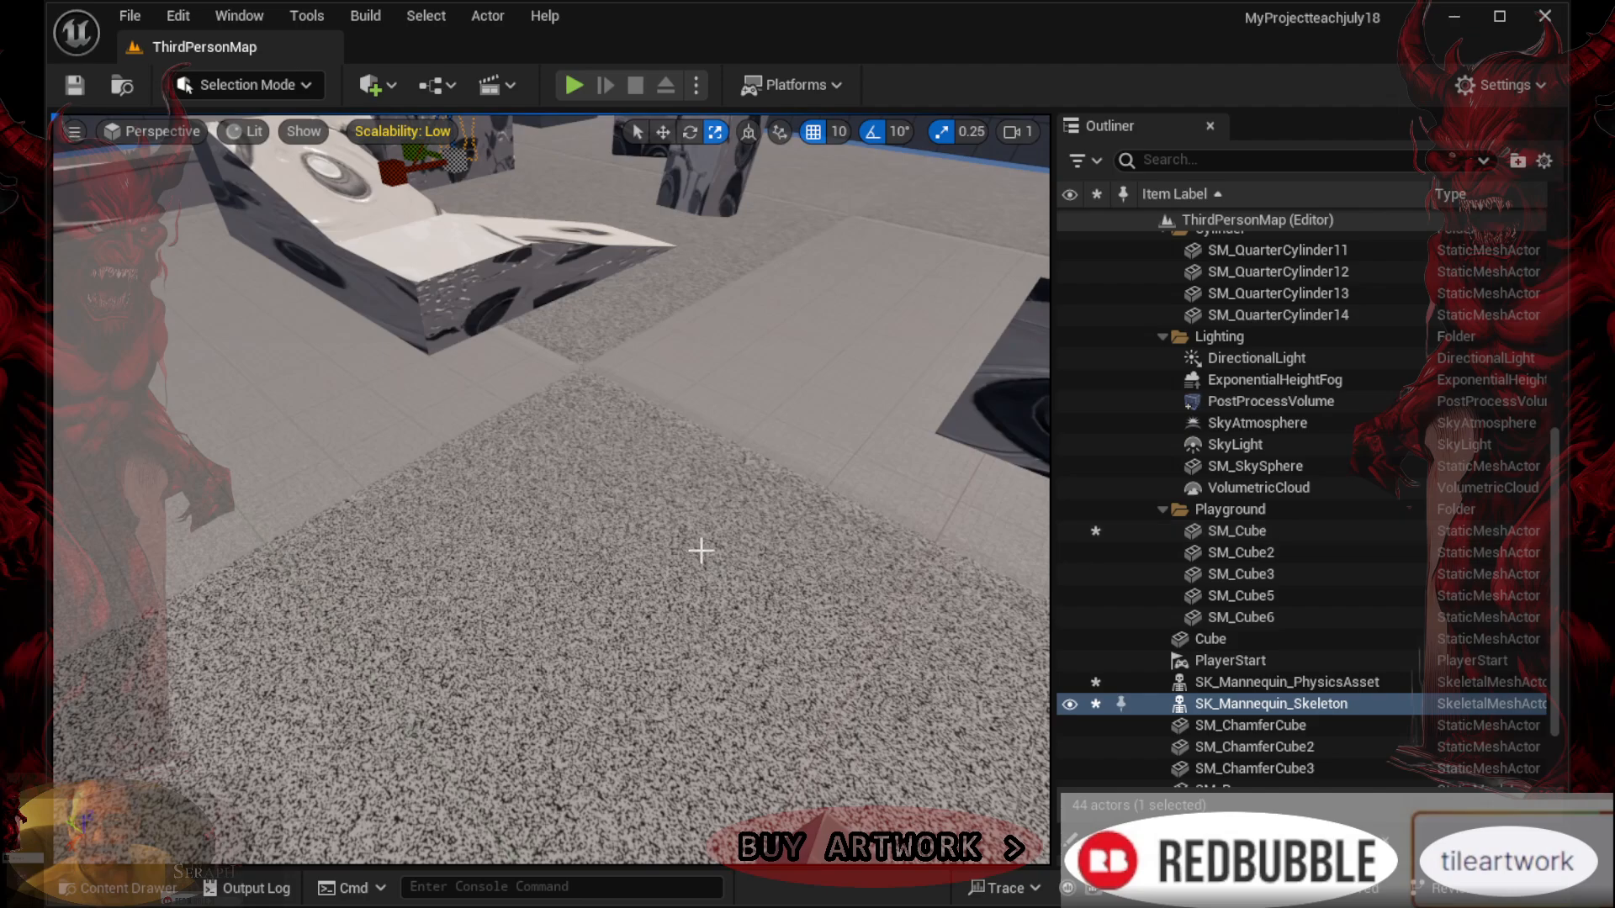
Play the level again and run the character up the ramp and onto the grey quarter-cylinder blocks
{"action": "right_click_drag", "start_coordinate": [702, 524], "coordinate": [618, 448]}
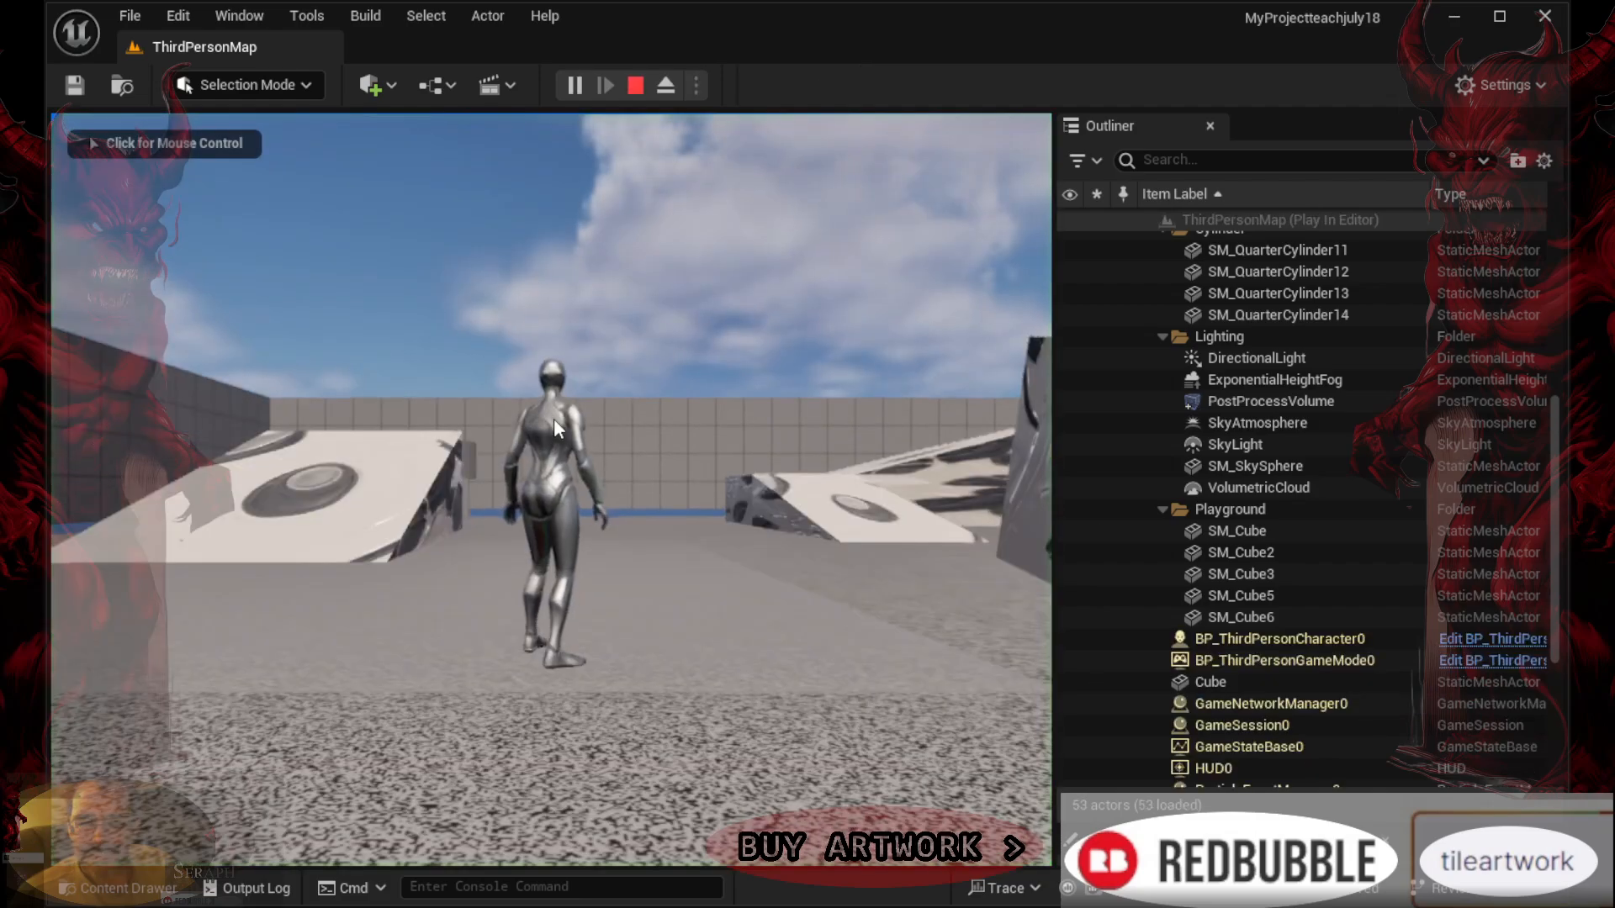
{"action": "left_click", "coordinate": [415, 458]}
{"action": "key", "text": "w"}
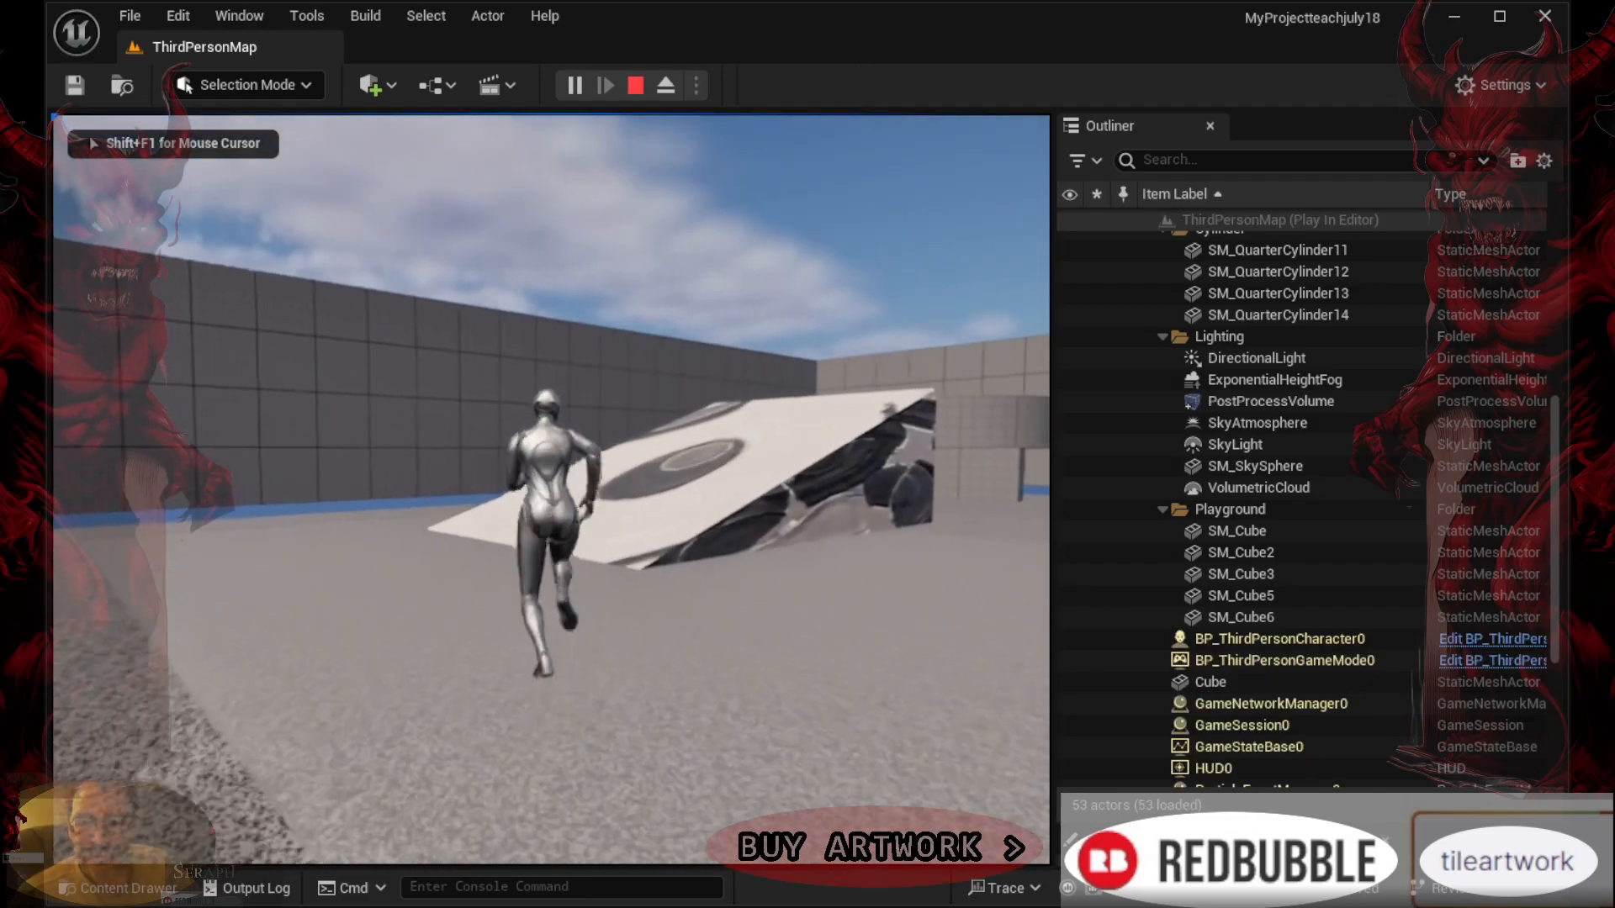
{"action": "key", "text": "w"}
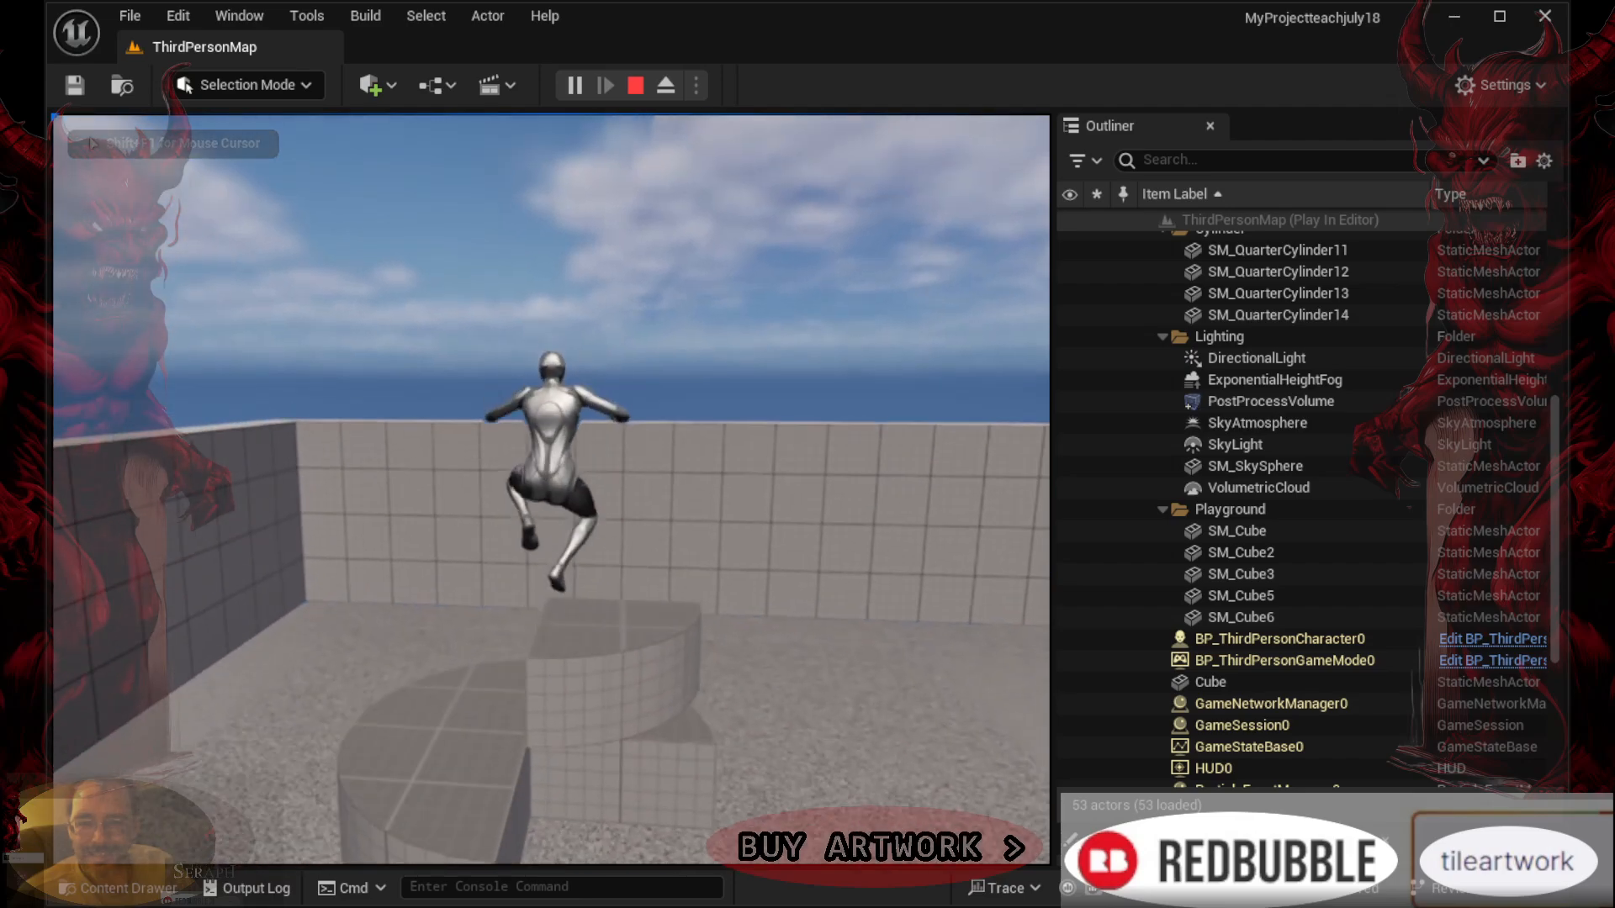
{"action": "key", "text": "w"}
{"action": "key", "text": "space"}
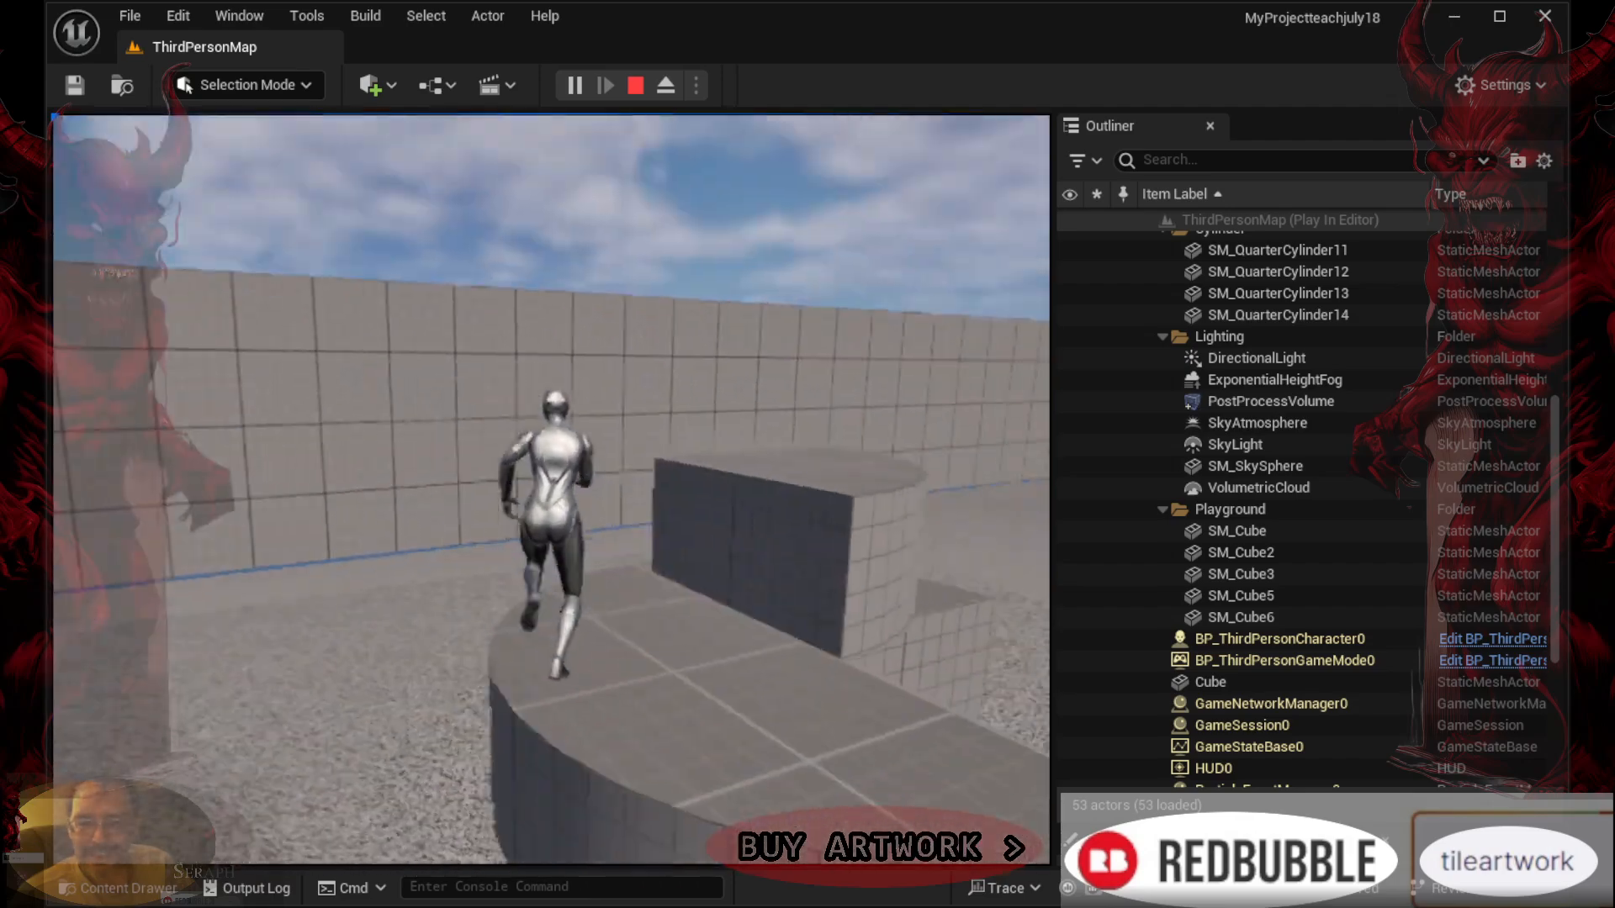
{"action": "key", "text": "space"}
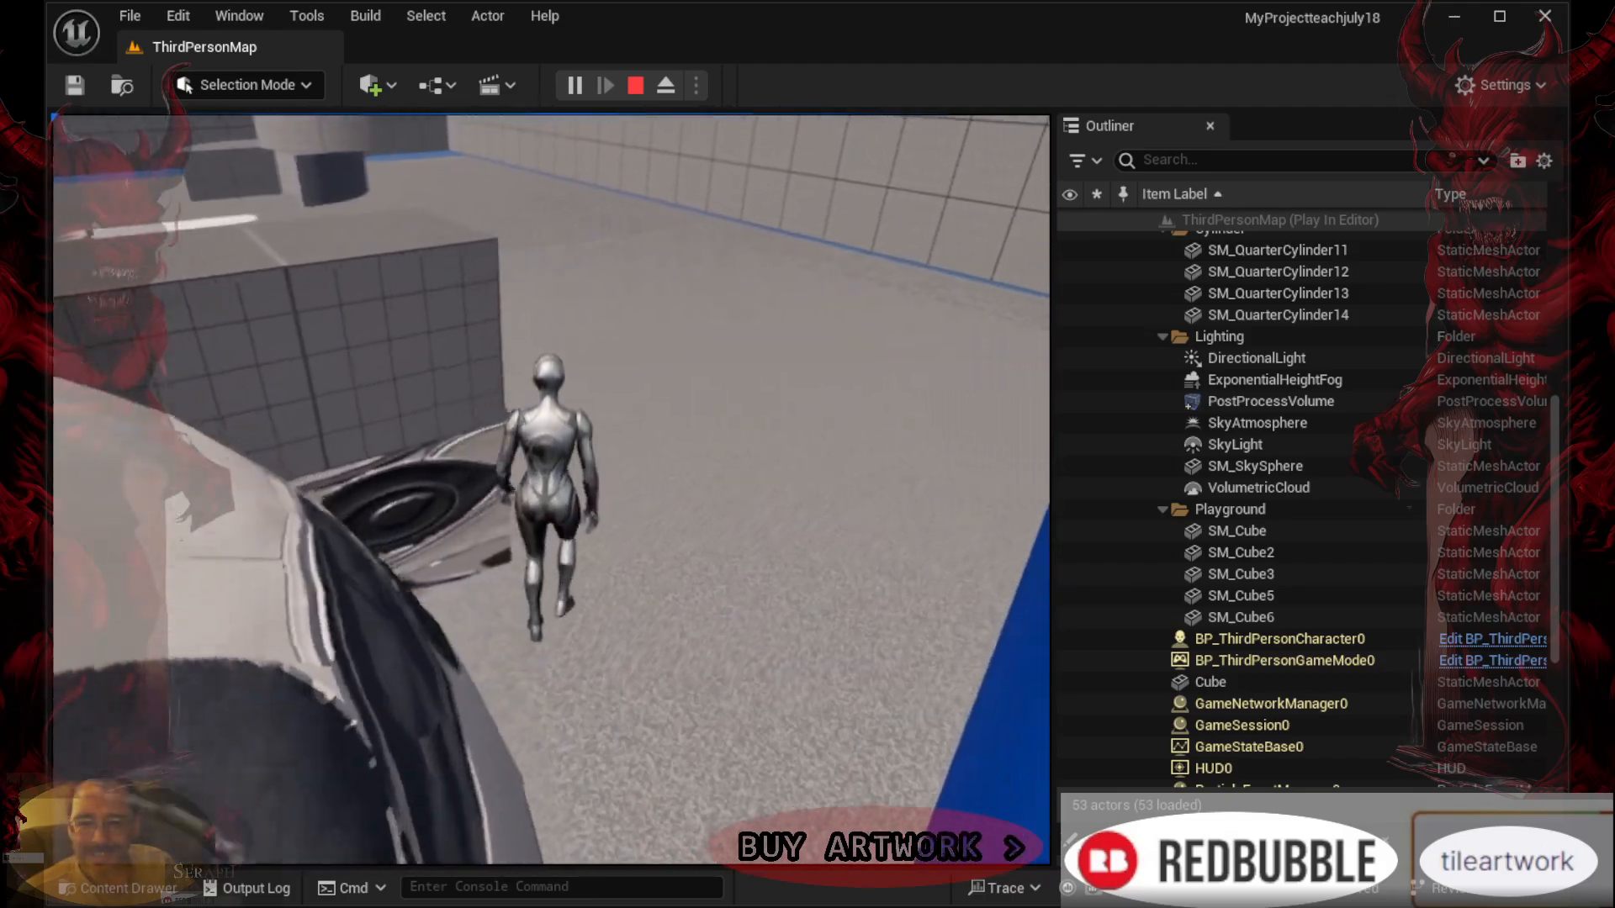
Run and jump the character across the retextured ramps to the patterned chamfered cube, and end the play session
{"action": "key", "text": "w"}
{"action": "key", "text": "space"}
{"action": "key", "text": "space"}
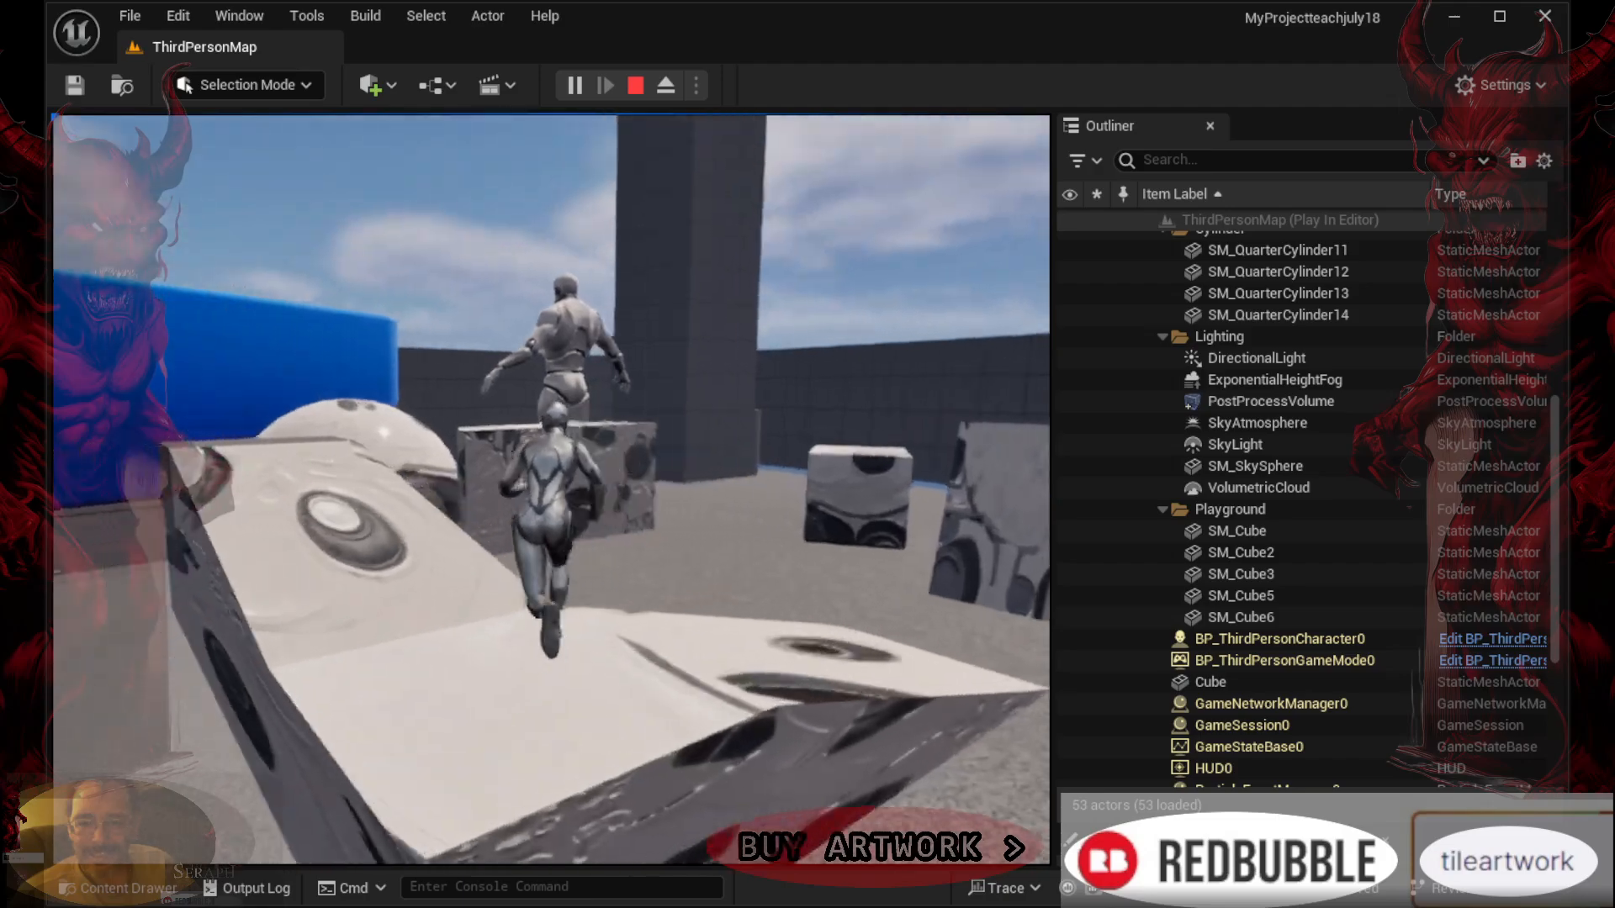
{"action": "key", "text": "w"}
{"action": "key", "text": "space"}
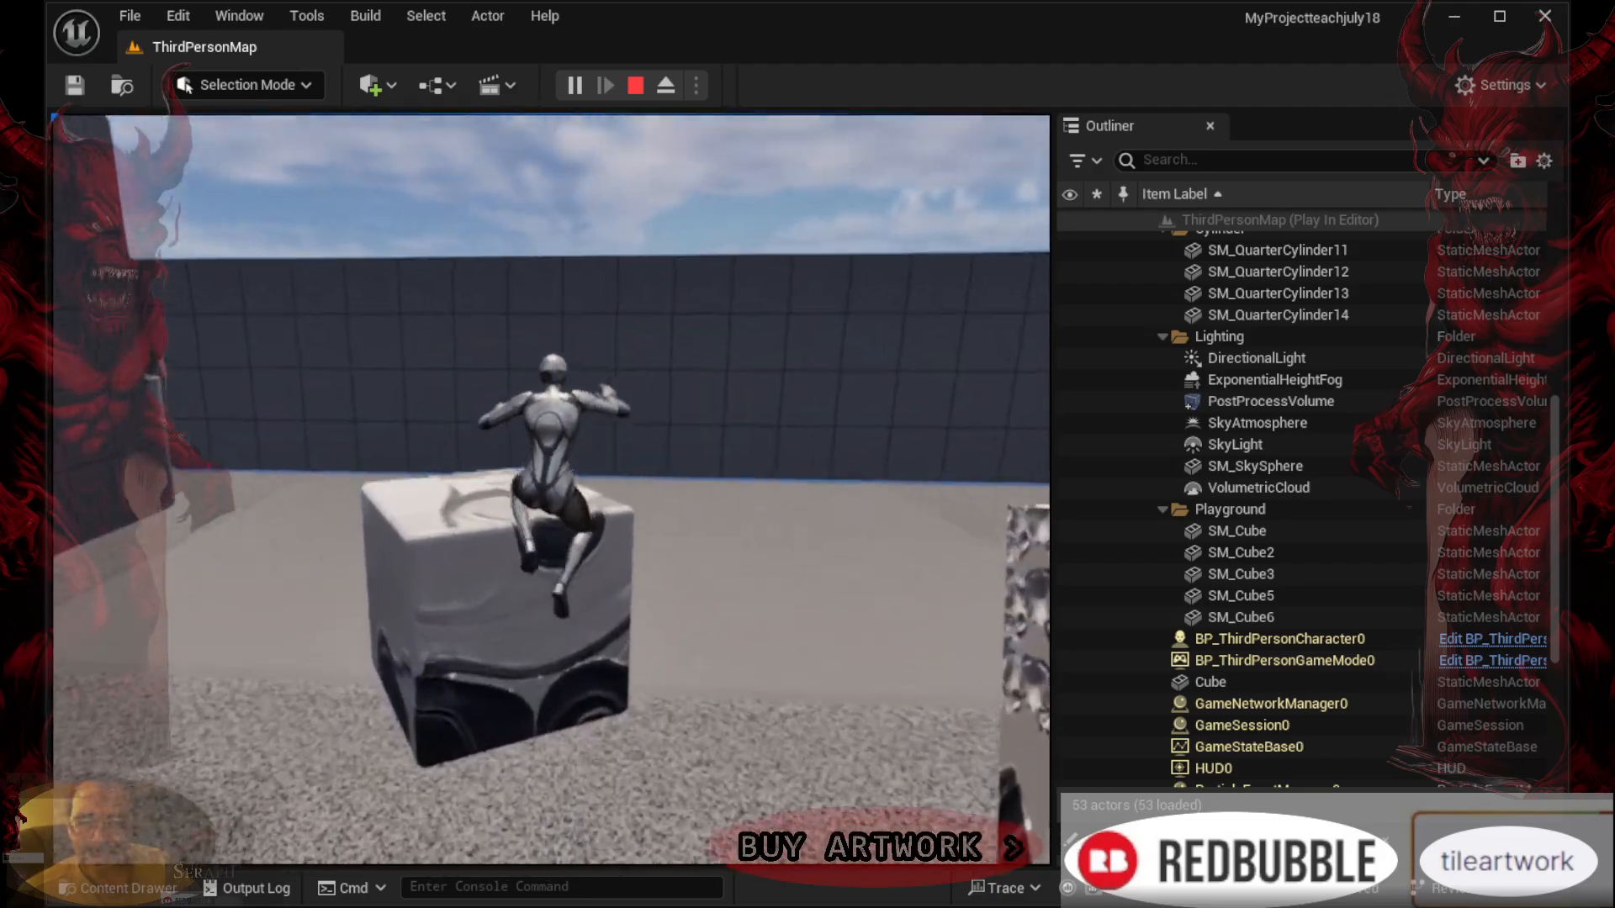
{"action": "key", "text": "w"}
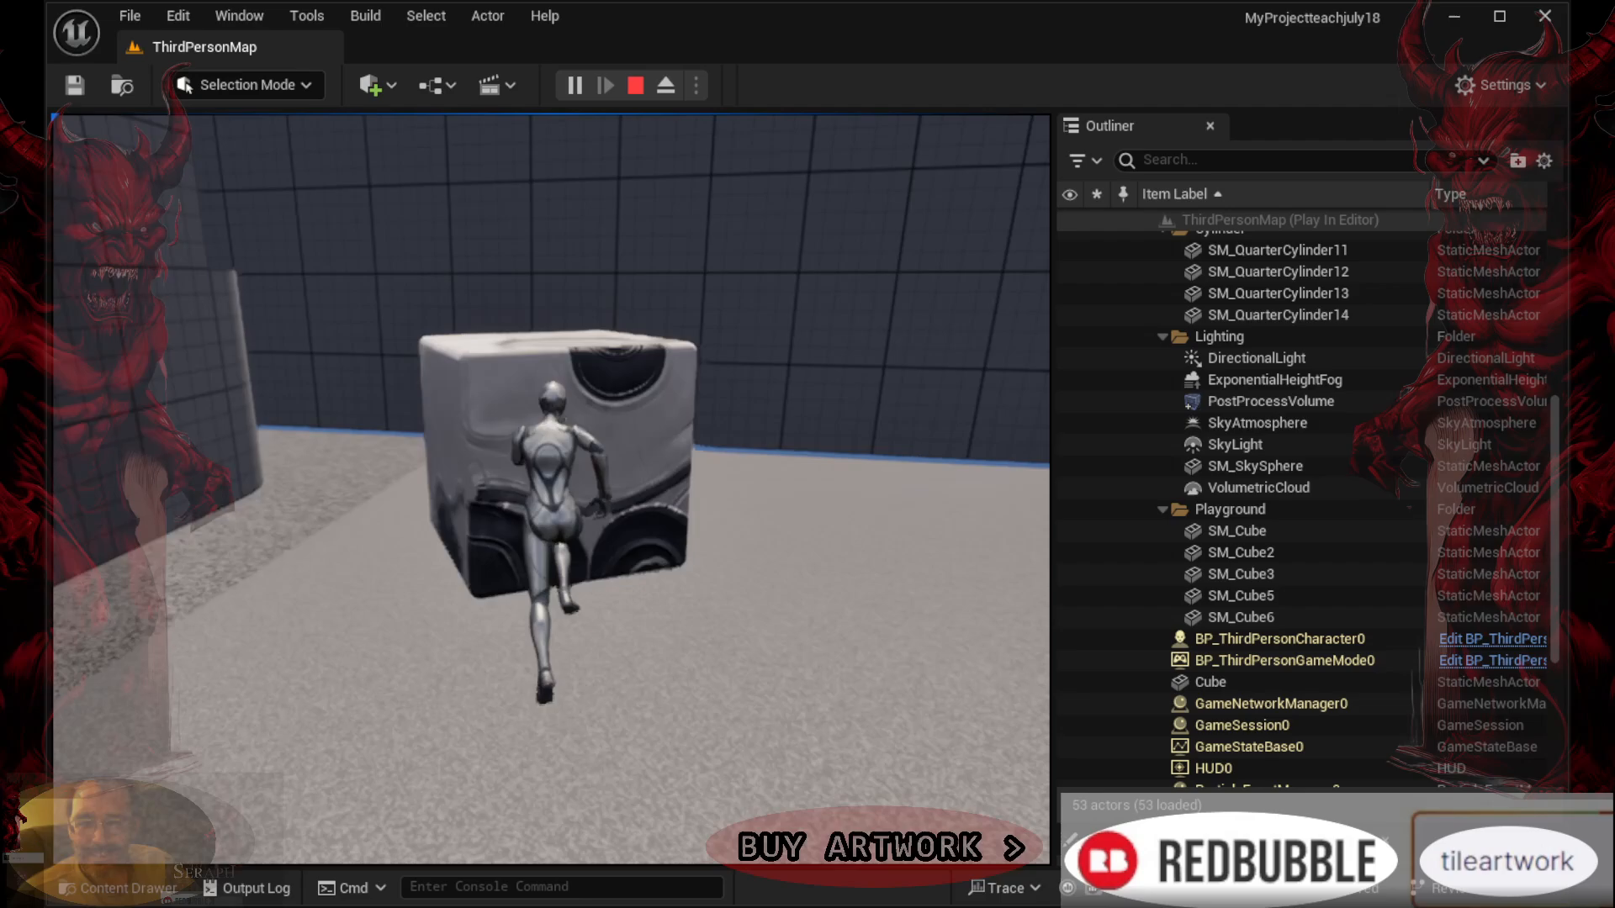
{"action": "key", "text": "Escape"}
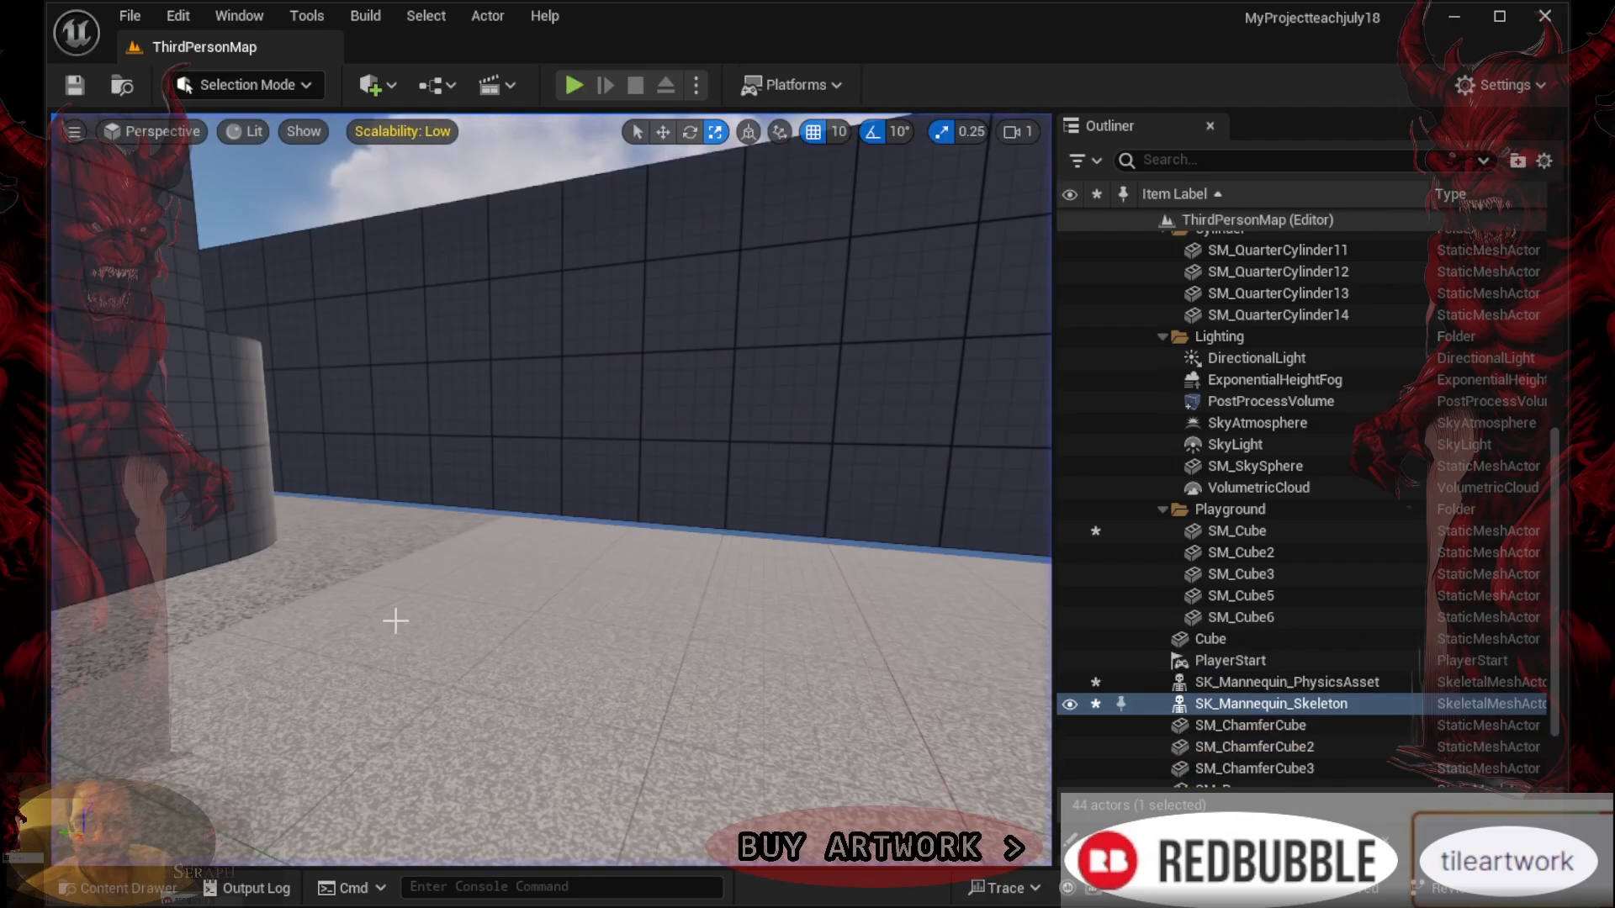
Look over the Materials folder, and select the far SM_Cube6 wall and the floor in the level
{"action": "mouse_move", "coordinate": [515, 615]}
{"action": "right_mouse_down"}
{"action": "mouse_move", "coordinate": [497, 606]}
{"action": "mouse_move", "coordinate": [526, 559]}
{"action": "mouse_move", "coordinate": [752, 563]}
{"action": "mouse_move", "coordinate": [533, 613]}
{"action": "right_mouse_up"}
{"action": "left_click", "coordinate": [118, 888]}
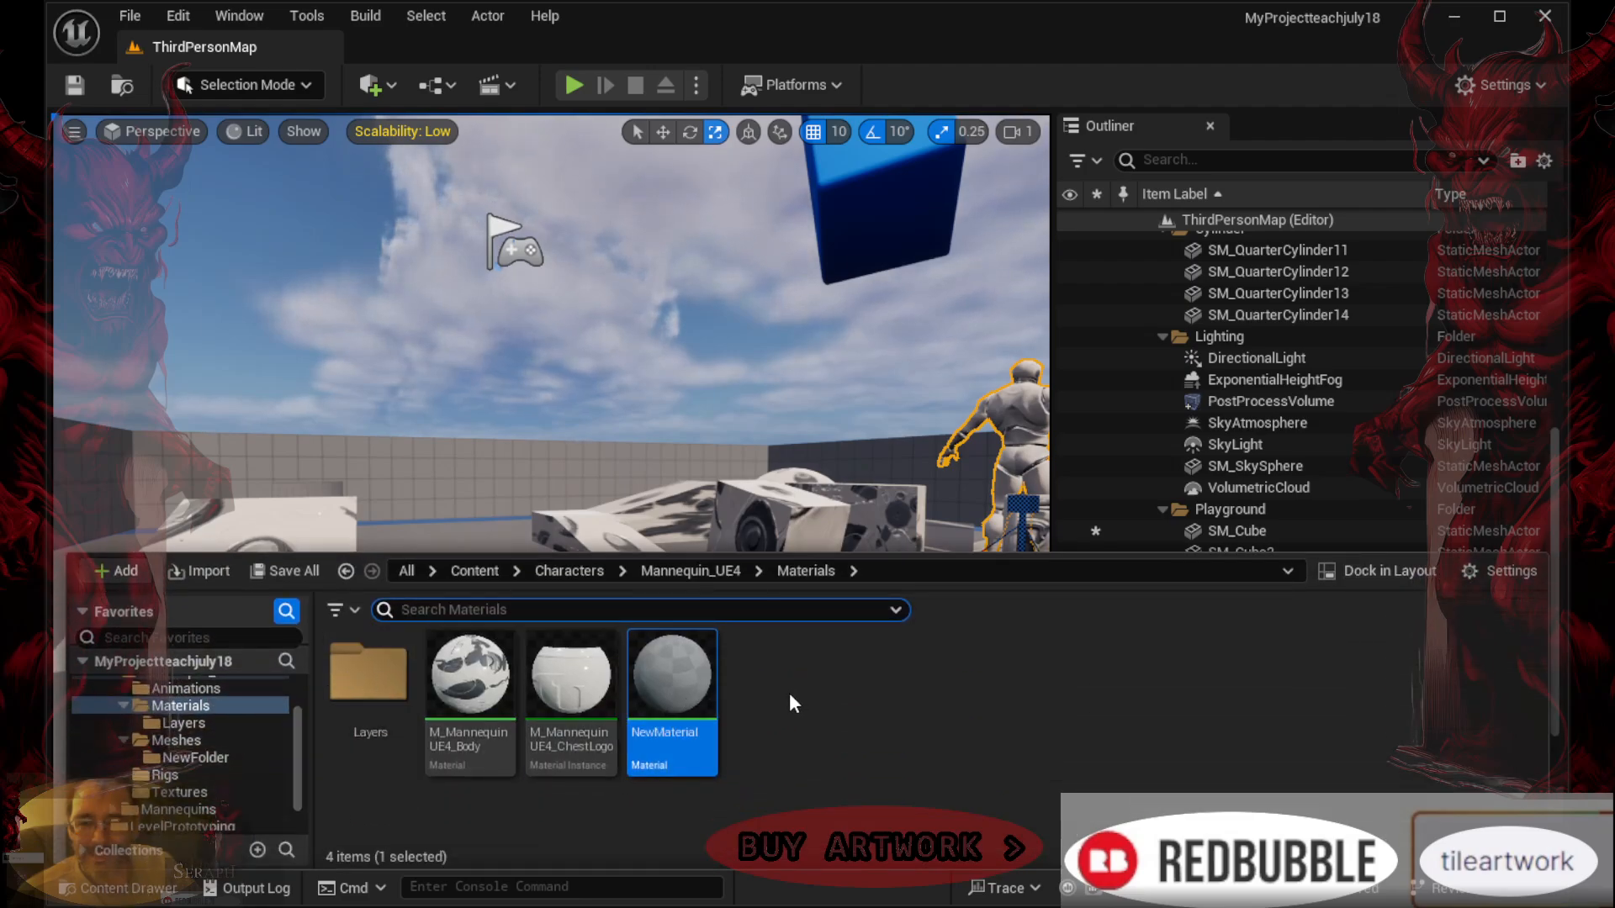
{"action": "left_click", "coordinate": [614, 459]}
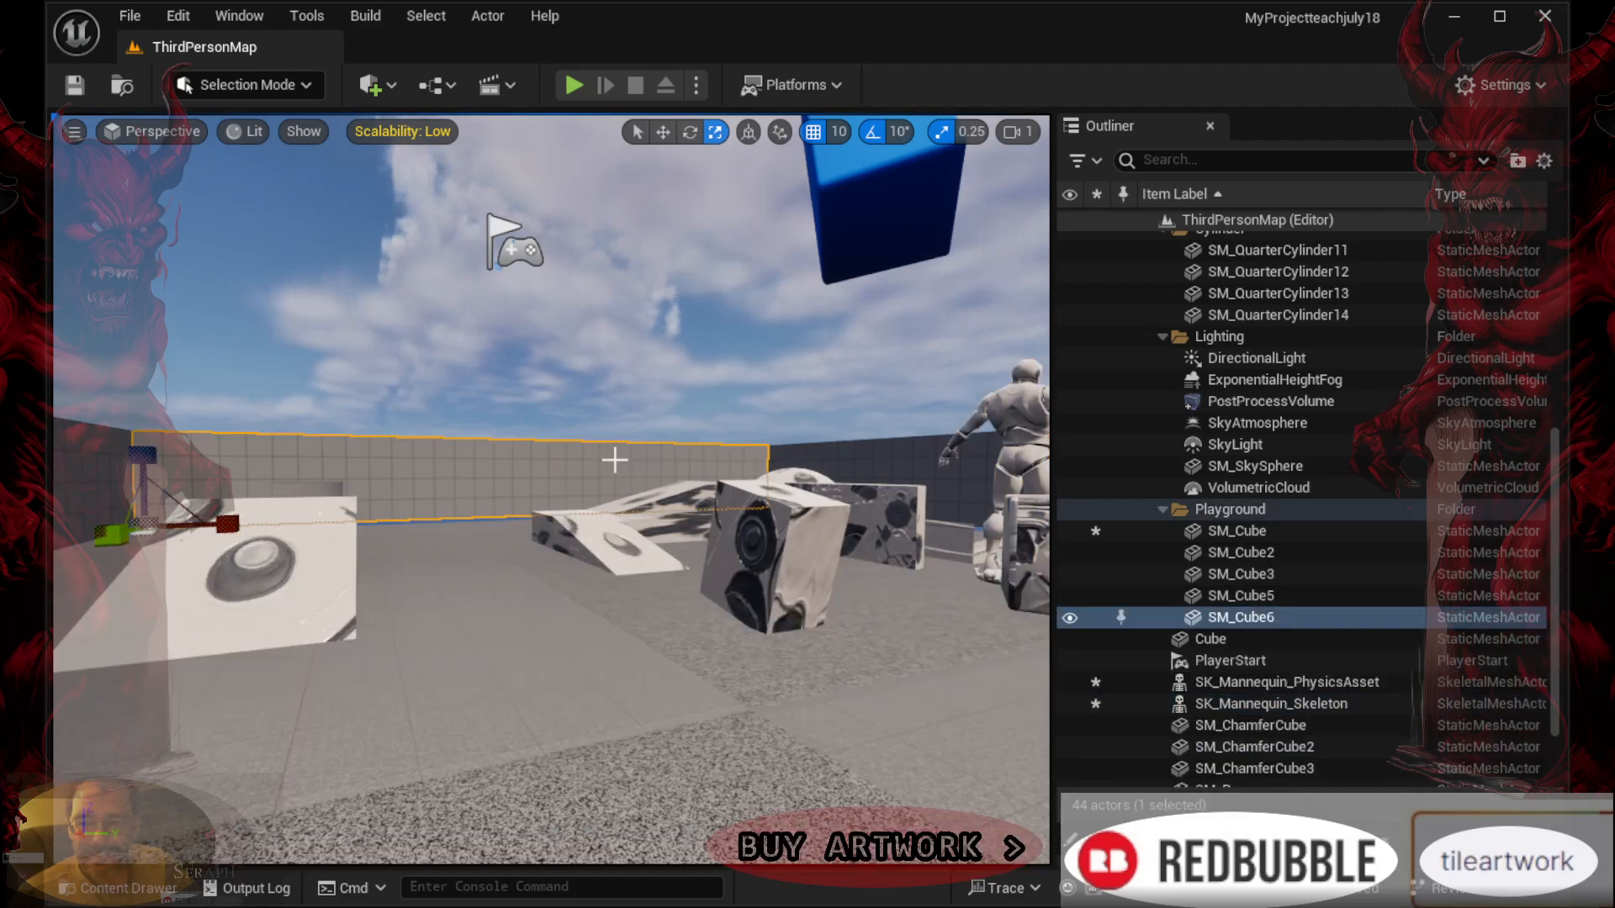
{"action": "left_click", "coordinate": [572, 629]}
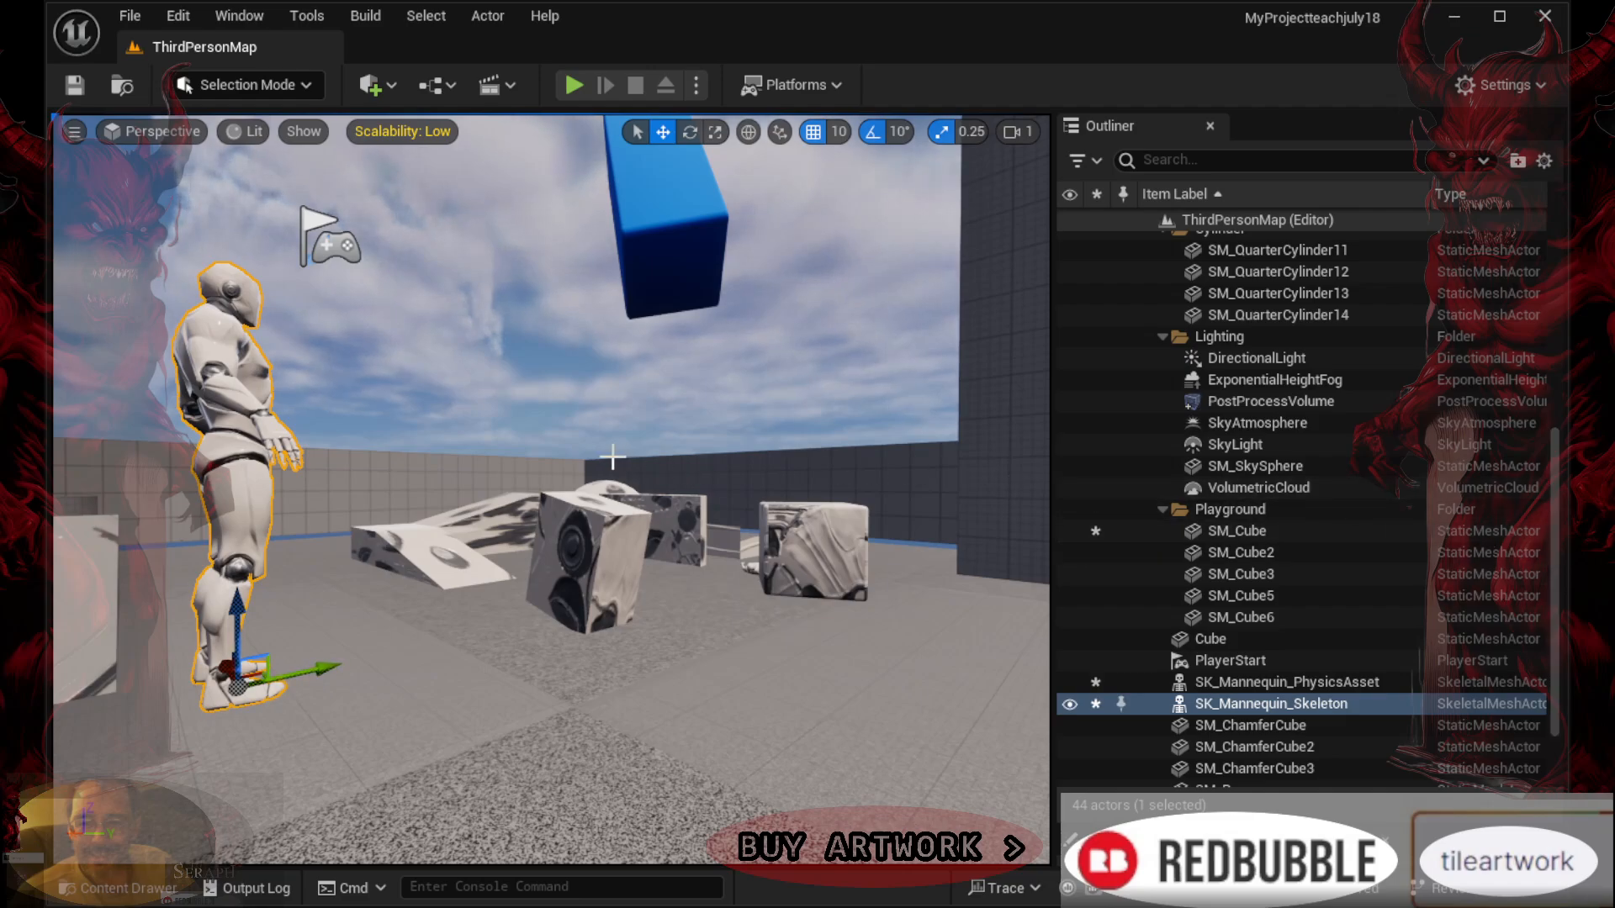
Move the tilted SM_Cube4 block along its green axis toward the standing mannequin, and check the Materials folder
{"action": "left_click", "coordinate": [552, 526]}
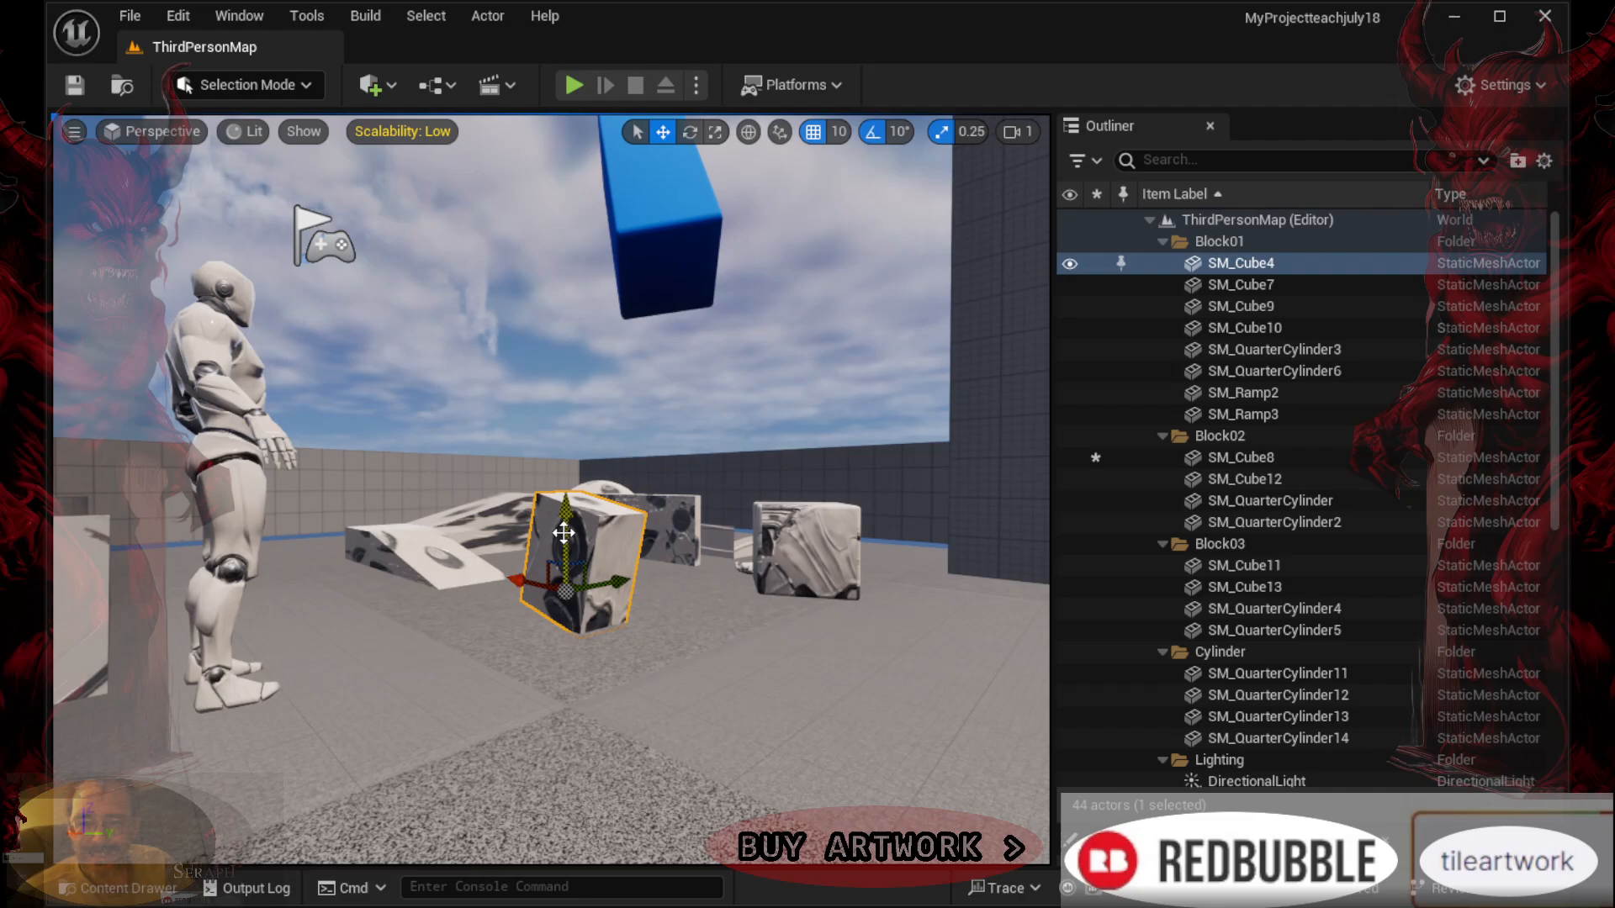
{"action": "left_click_drag", "start_coordinate": [615, 583], "coordinate": [548, 595]}
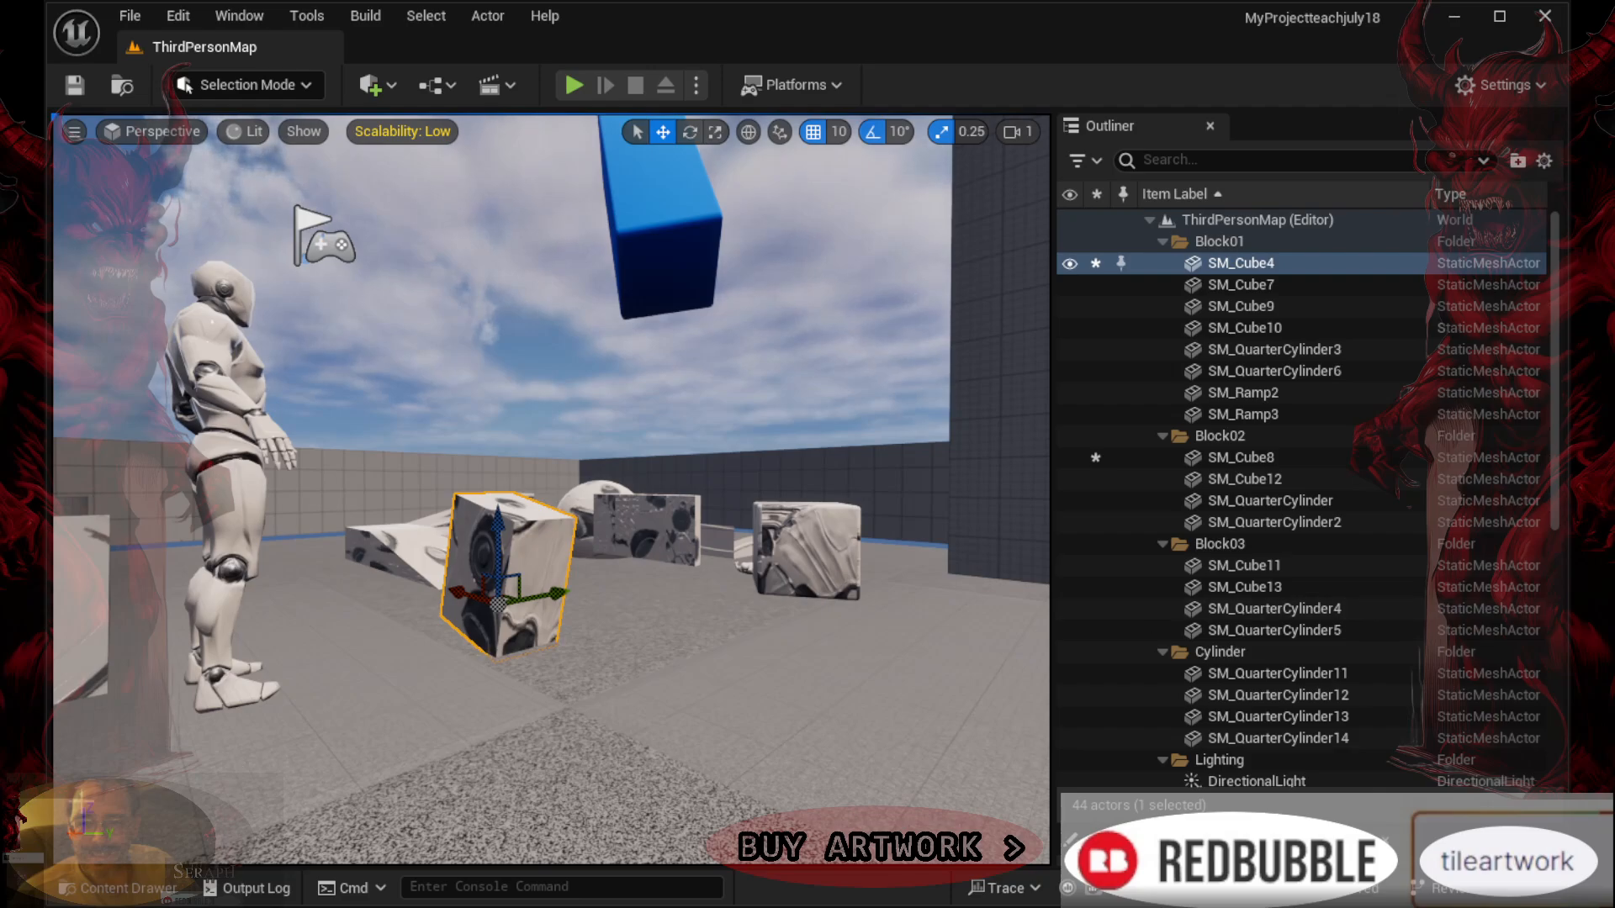
{"action": "left_click", "coordinate": [118, 889]}
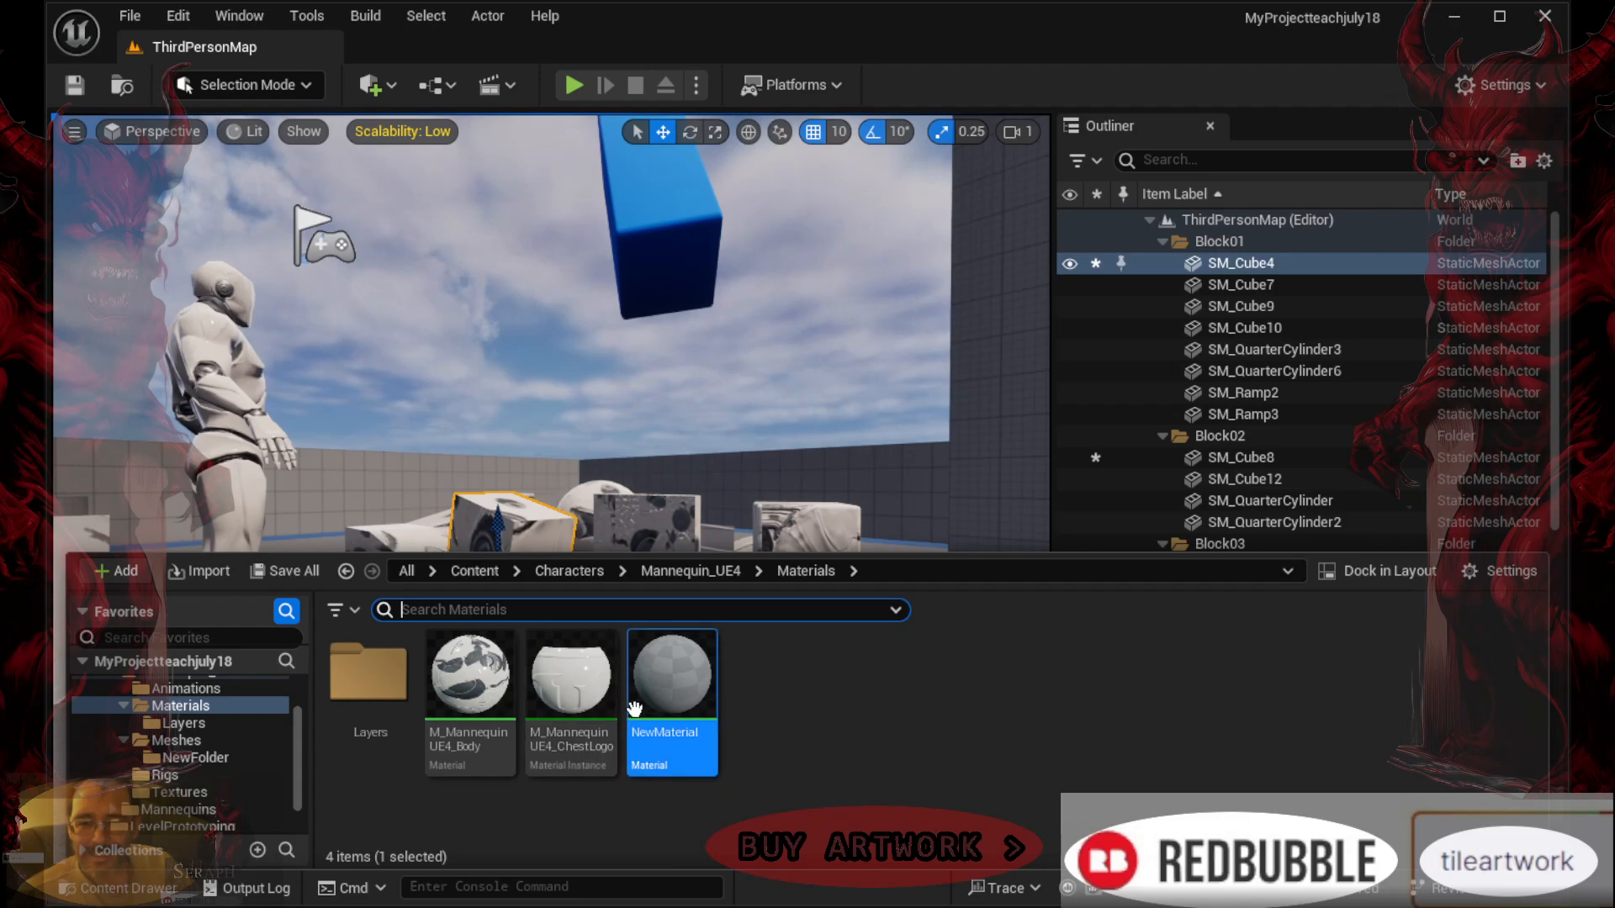
{"action": "left_click", "coordinate": [477, 497]}
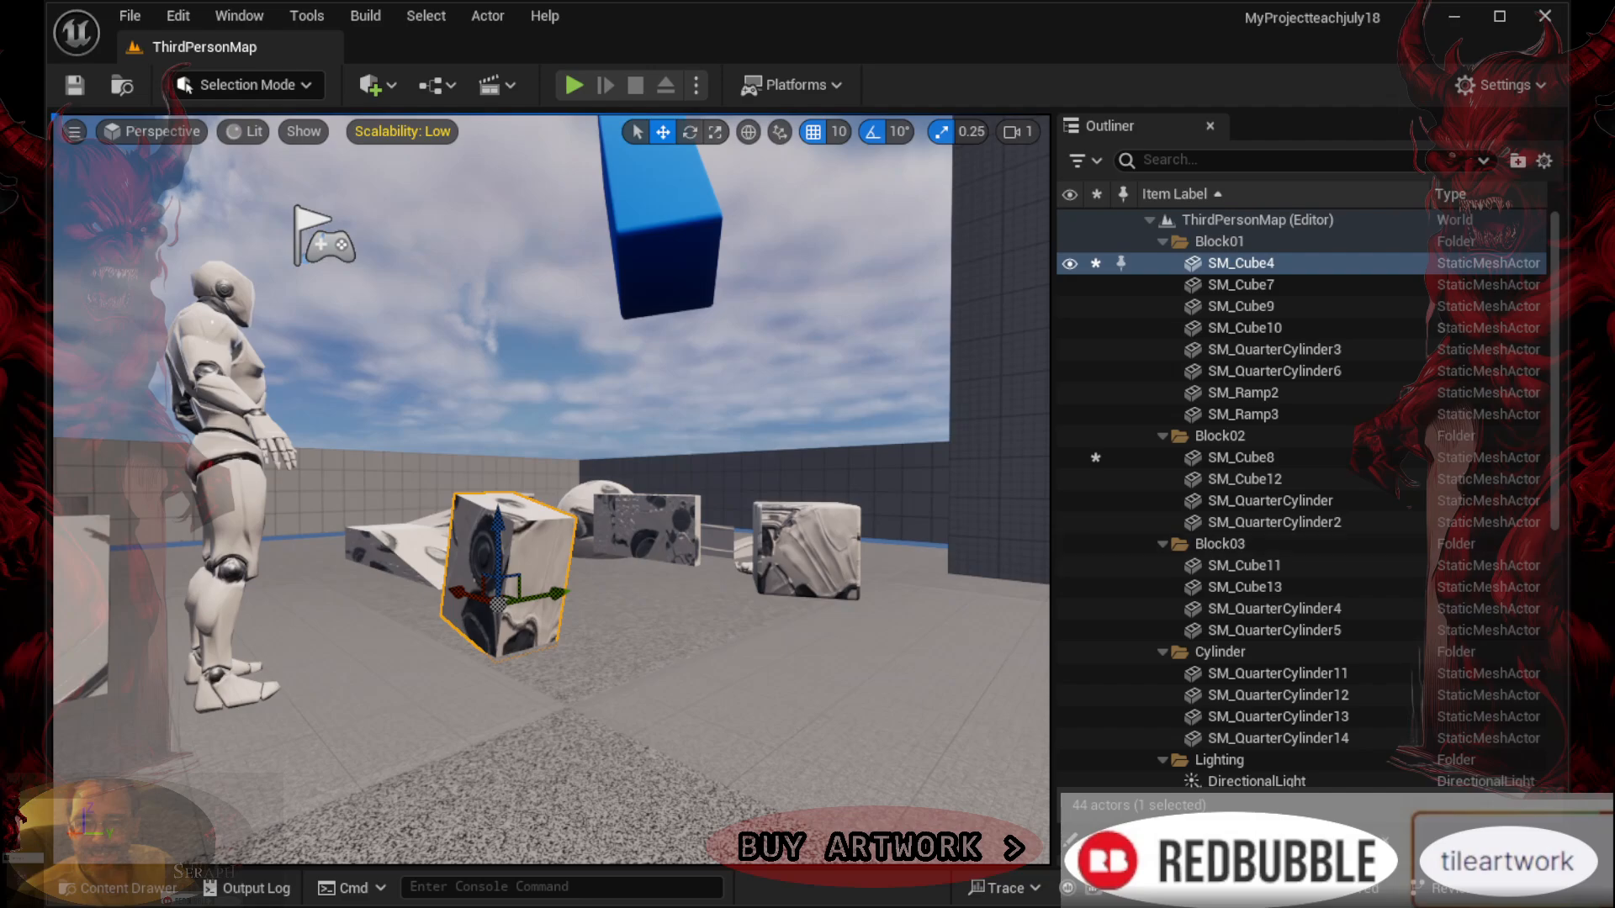
Move the DirectionalLight and the SkyLight along the X axis, away from the other lighting actors above the level
{"action": "right_click_drag", "start_coordinate": [794, 495], "coordinate": [480, 417]}
{"action": "scroll", "coordinate": [797, 500], "scroll_direction": "up", "scroll_amount": 10}
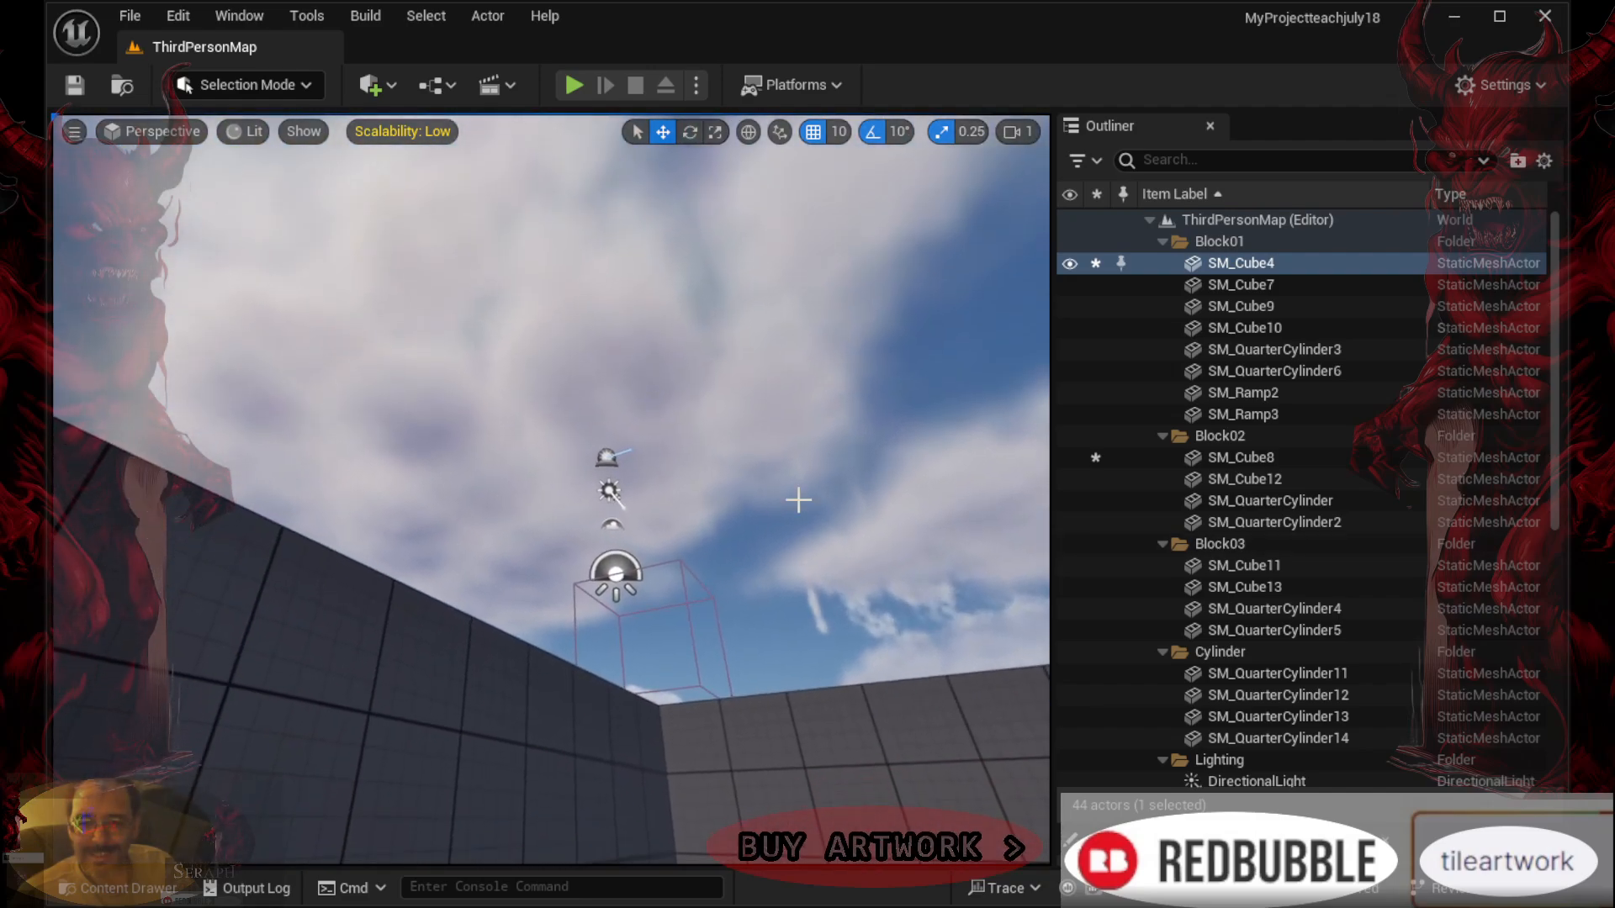
{"action": "right_click_drag", "start_coordinate": [823, 535], "coordinate": [879, 575]}
{"action": "right_click_drag", "start_coordinate": [746, 524], "coordinate": [707, 505]}
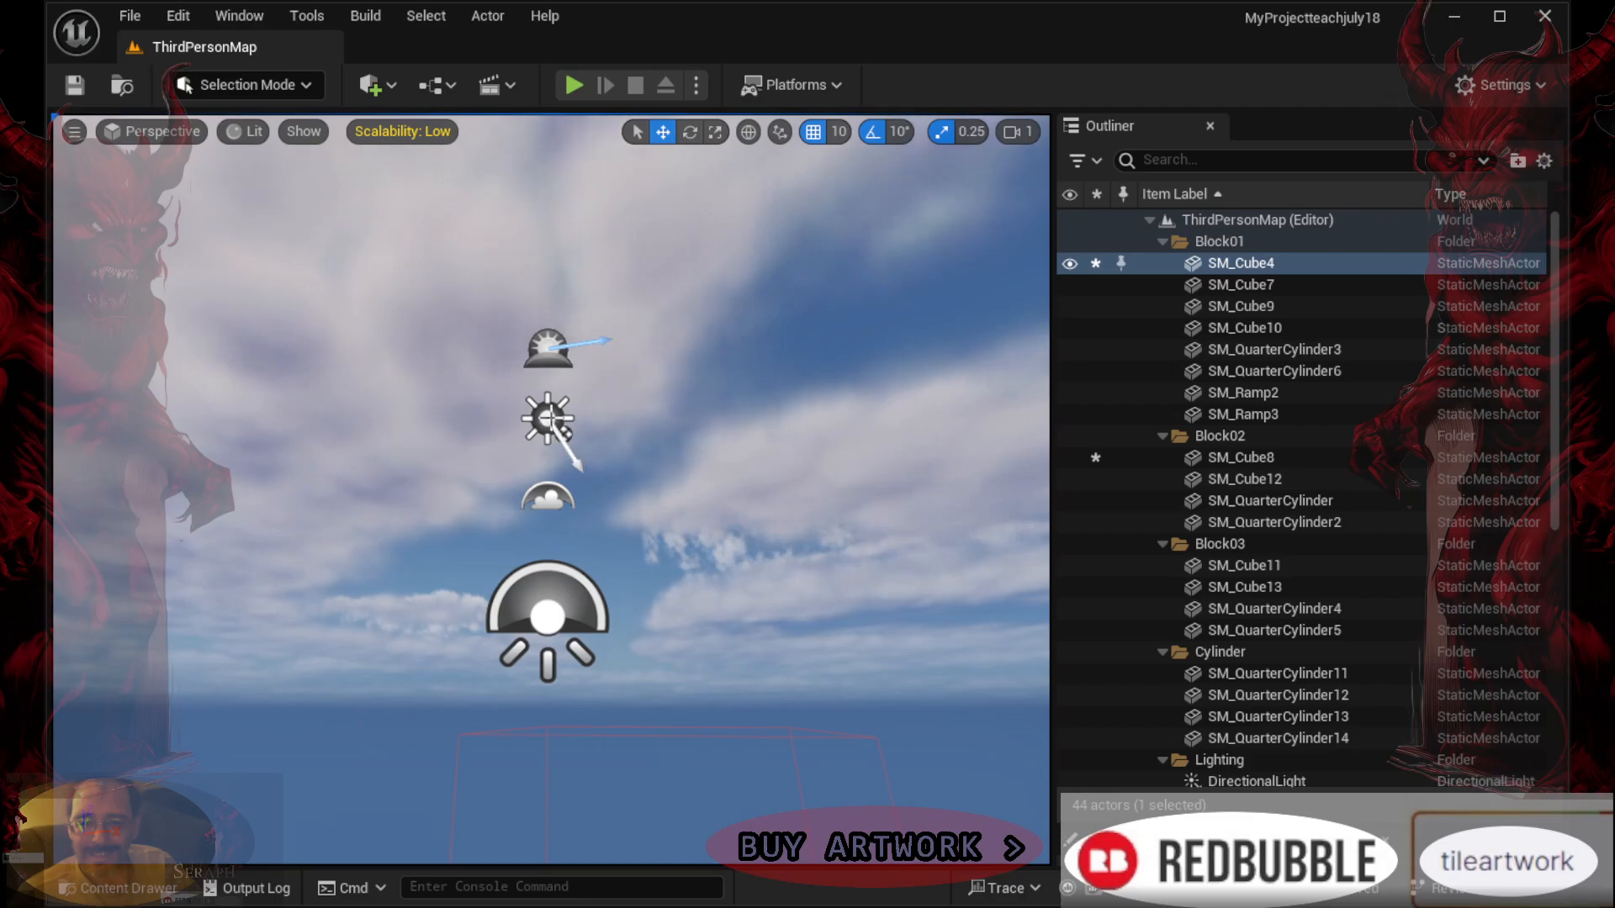
{"action": "left_click", "coordinate": [551, 418]}
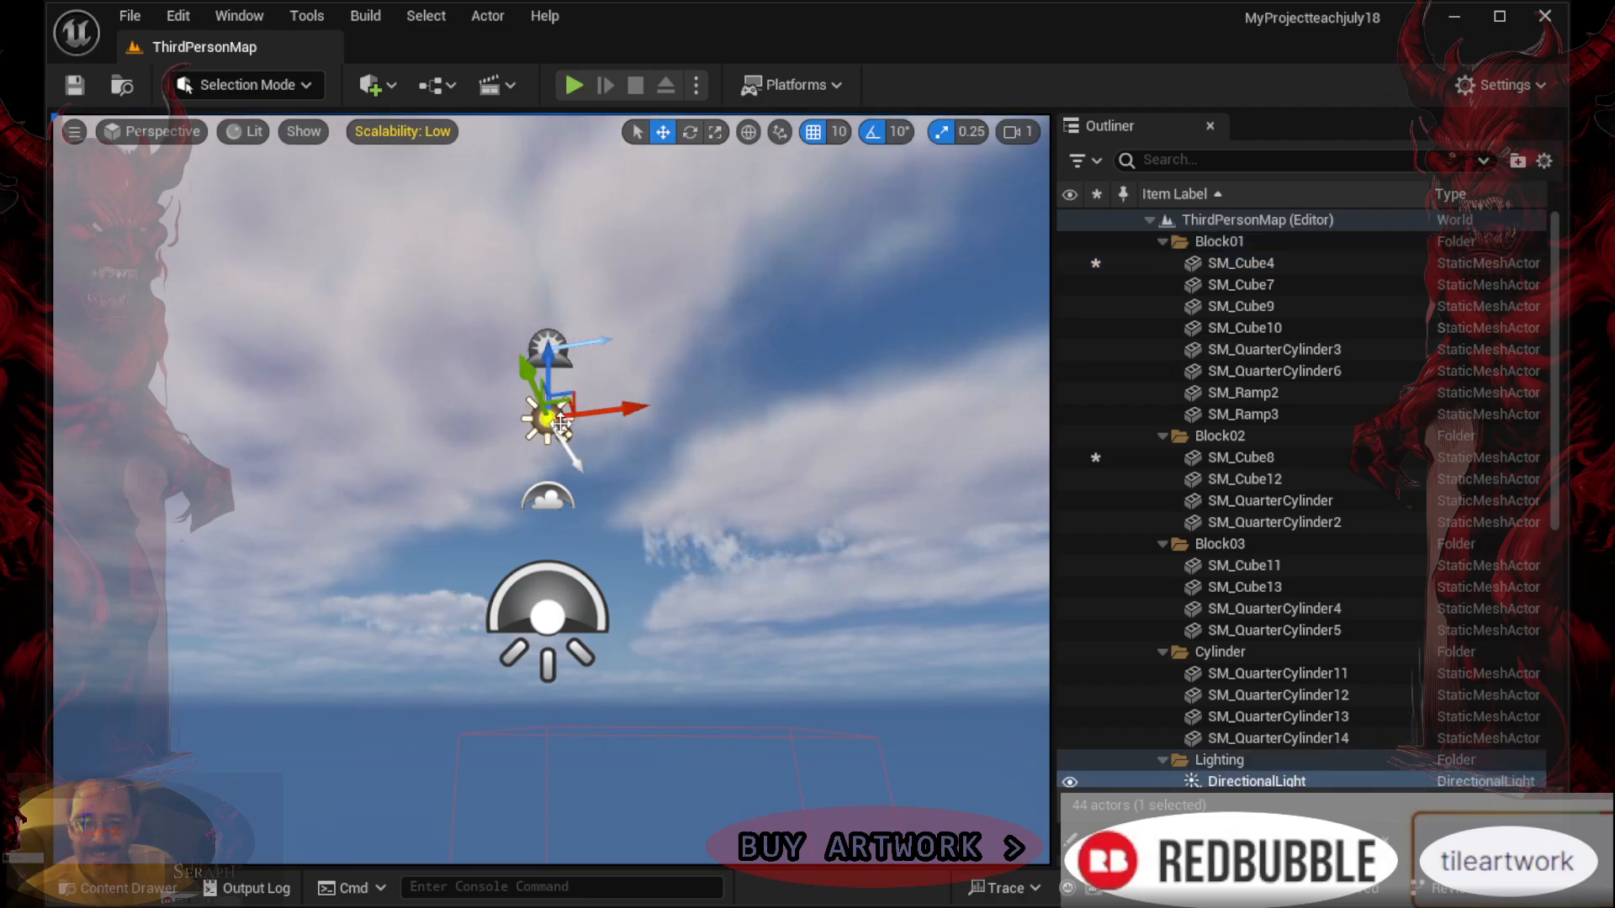
{"action": "left_click_drag", "start_coordinate": [589, 410], "coordinate": [818, 410]}
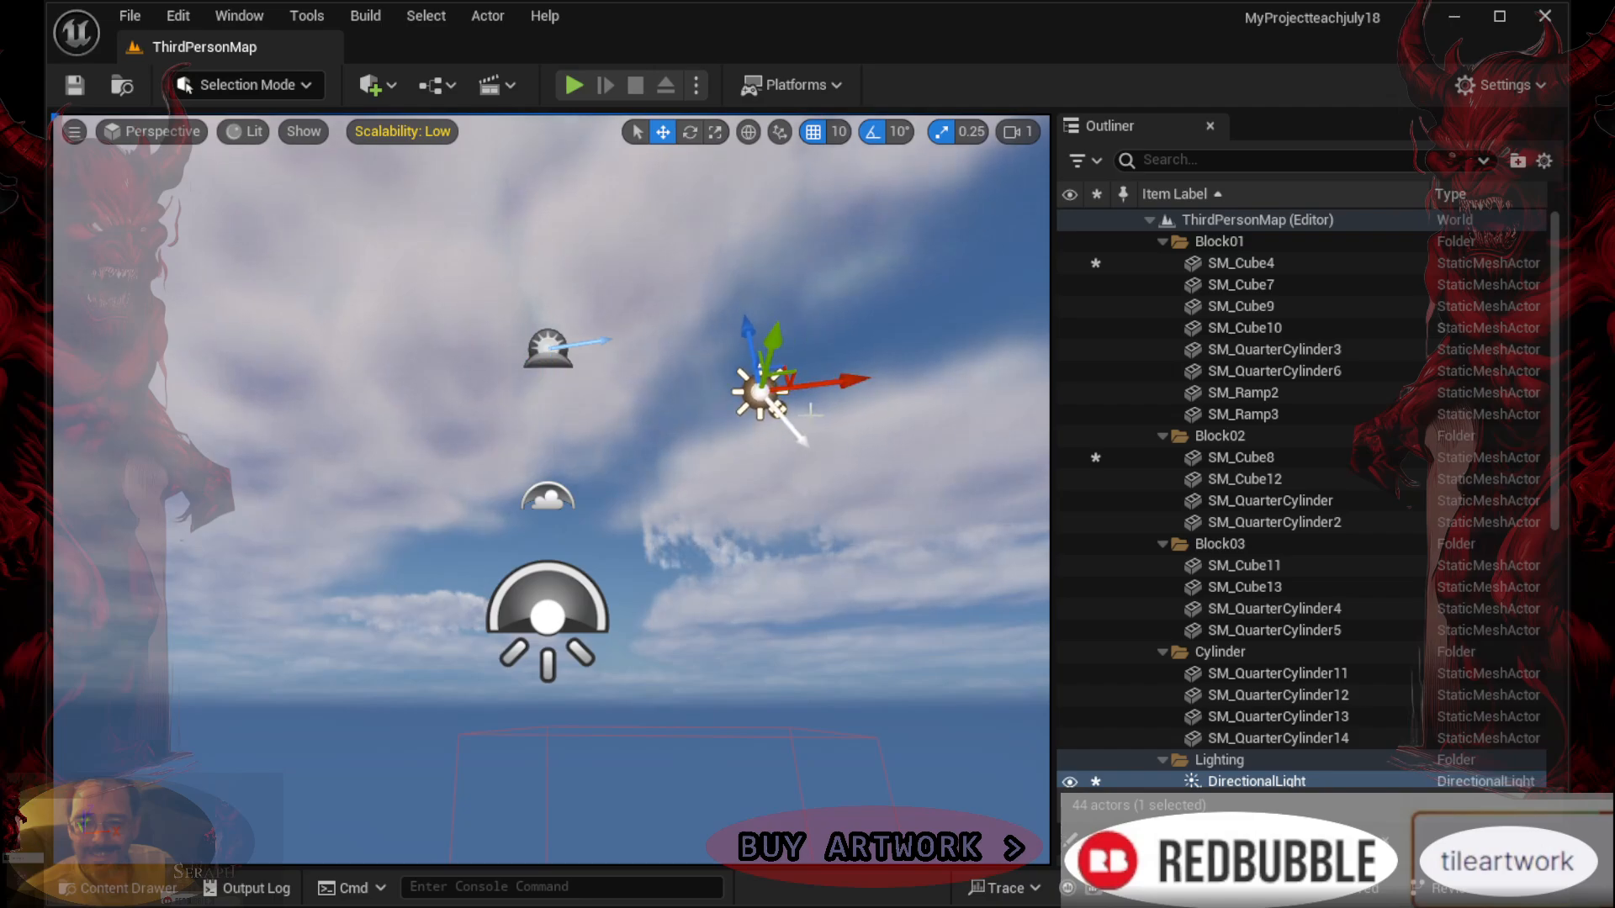
{"action": "left_click", "coordinate": [565, 609]}
{"action": "left_click_drag", "start_coordinate": [622, 617], "coordinate": [857, 615]}
Move the VolumetricCloud and the SkyAtmosphere along the X axis toward the other lighting actors
{"action": "left_click", "coordinate": [556, 498]}
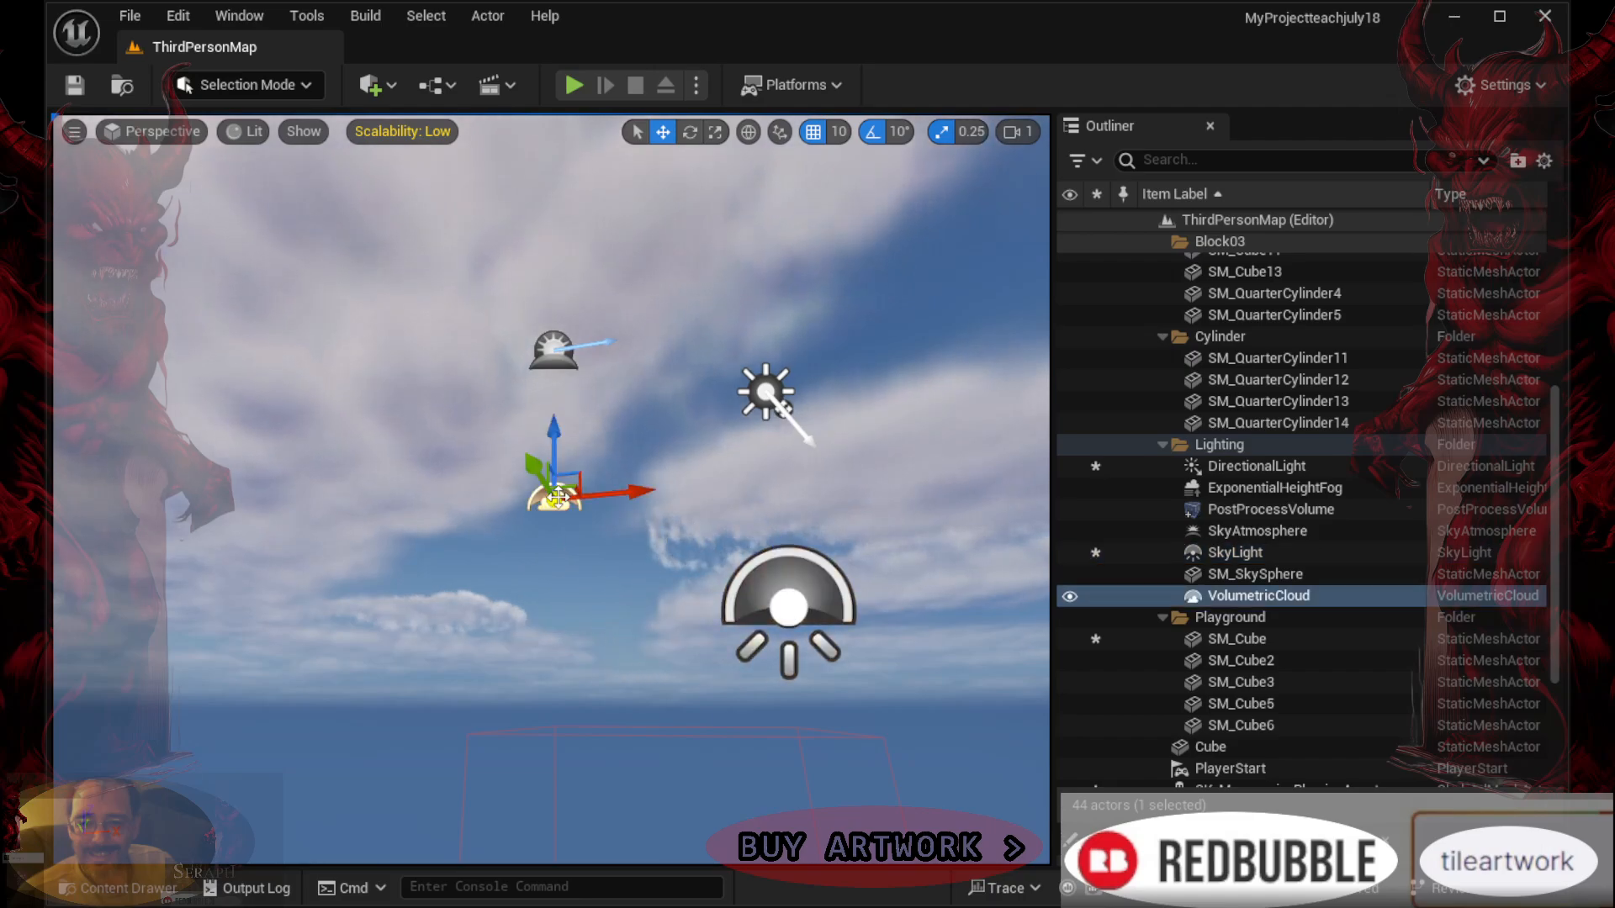
{"action": "left_click_drag", "start_coordinate": [625, 485], "coordinate": [722, 484]}
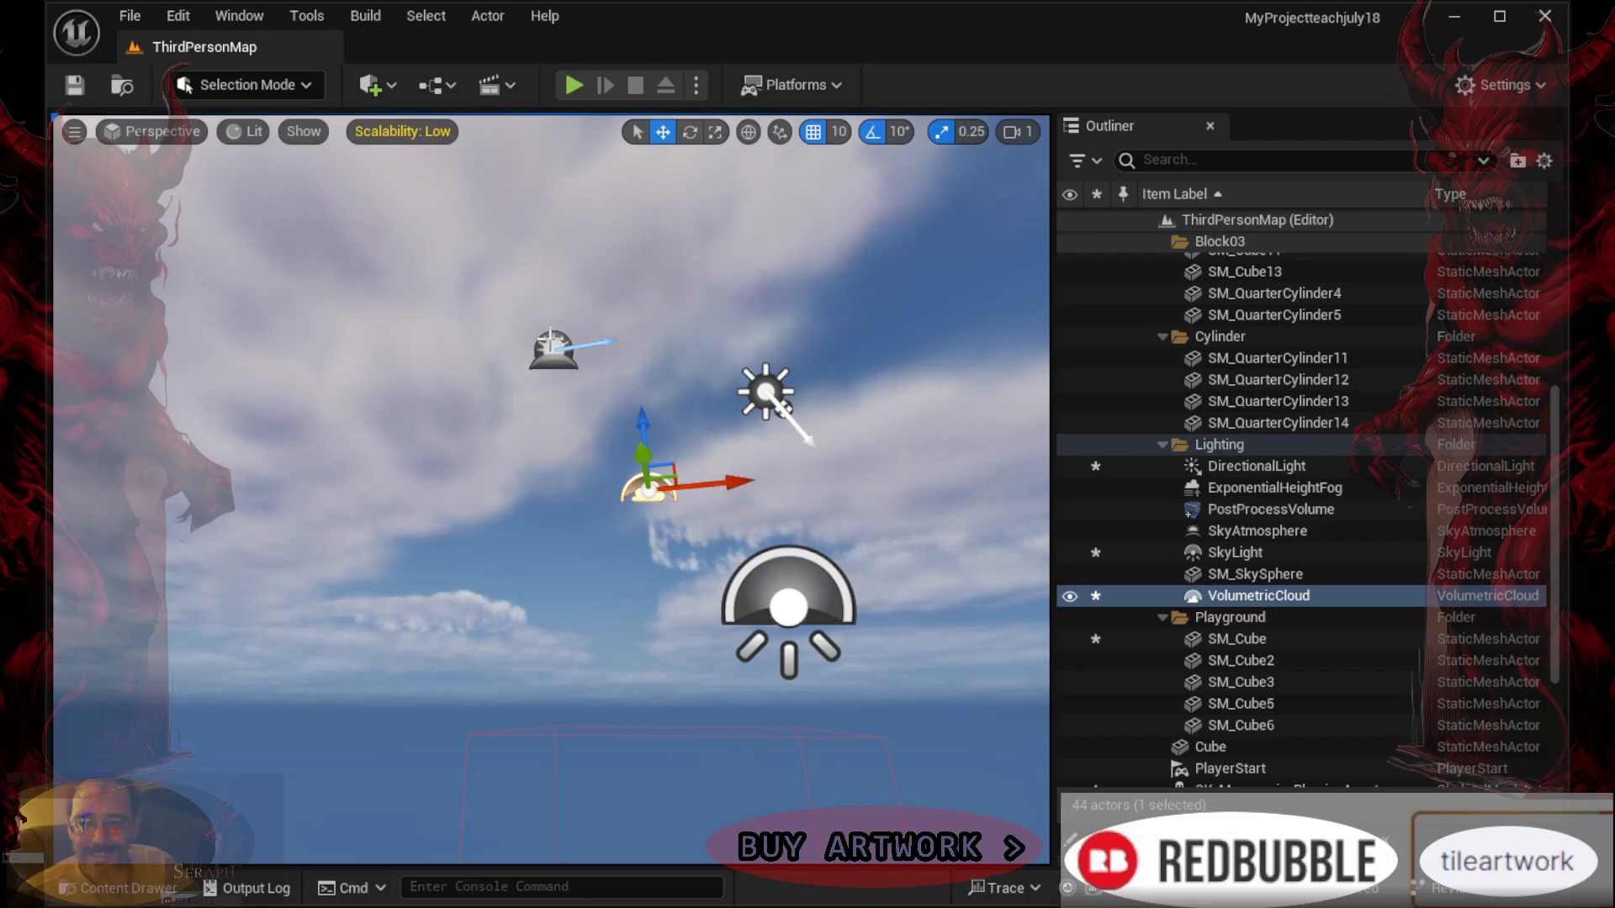
{"action": "left_click", "coordinate": [553, 348]}
{"action": "left_click_drag", "start_coordinate": [618, 341], "coordinate": [758, 340]}
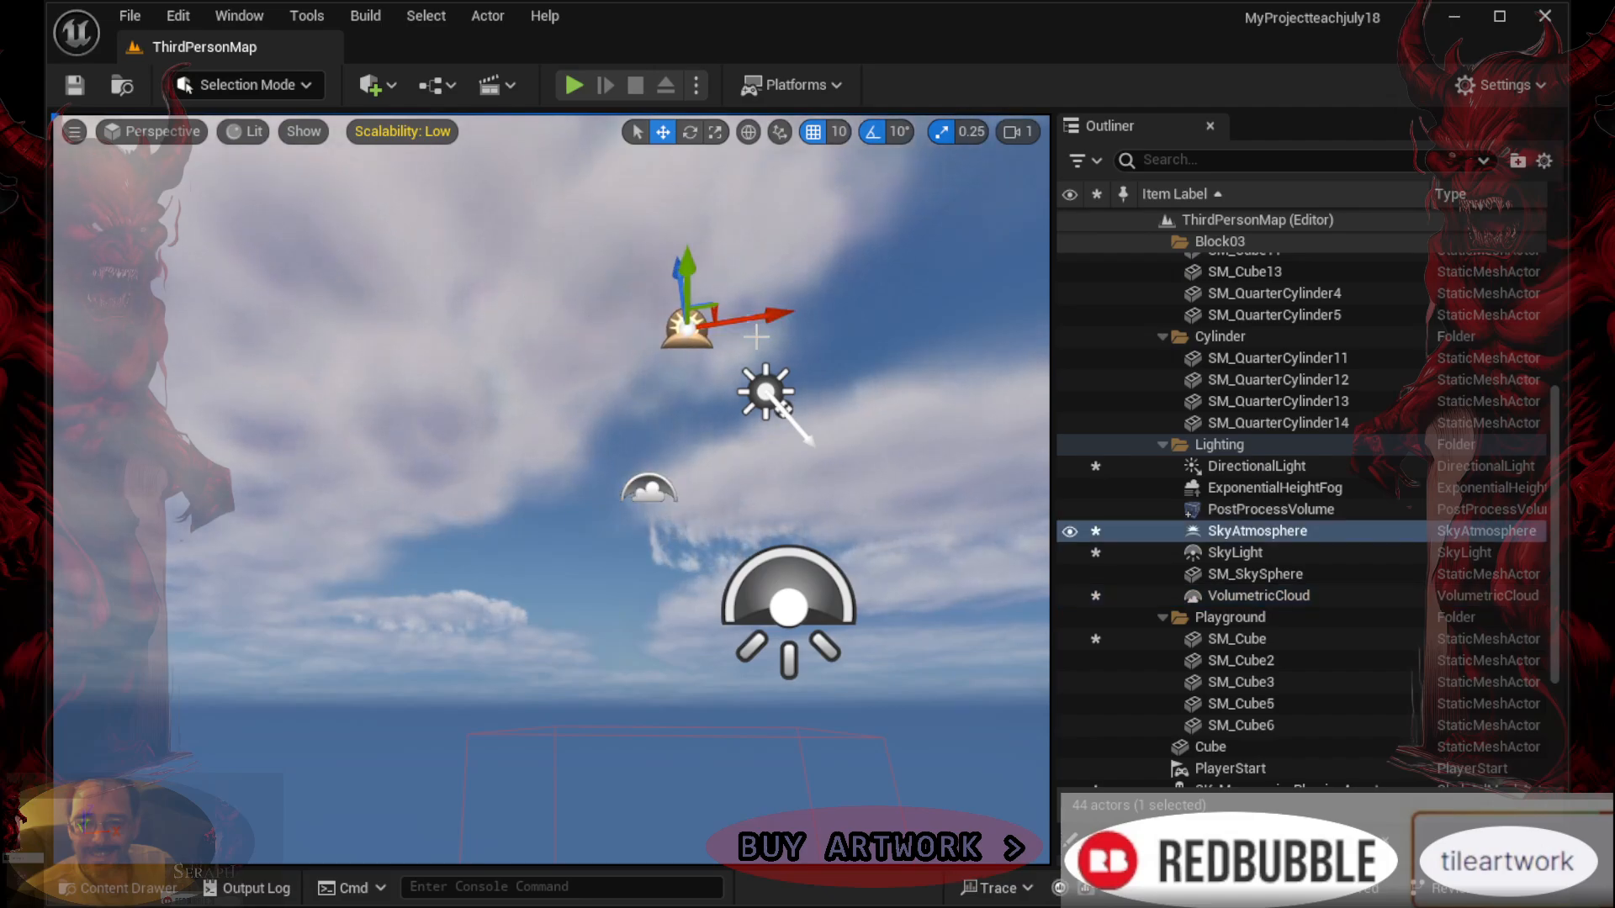
Select SM_SkySphere and examine its mesh in Wireframe view mode, returning to Lit mode
{"action": "left_click", "coordinate": [604, 451]}
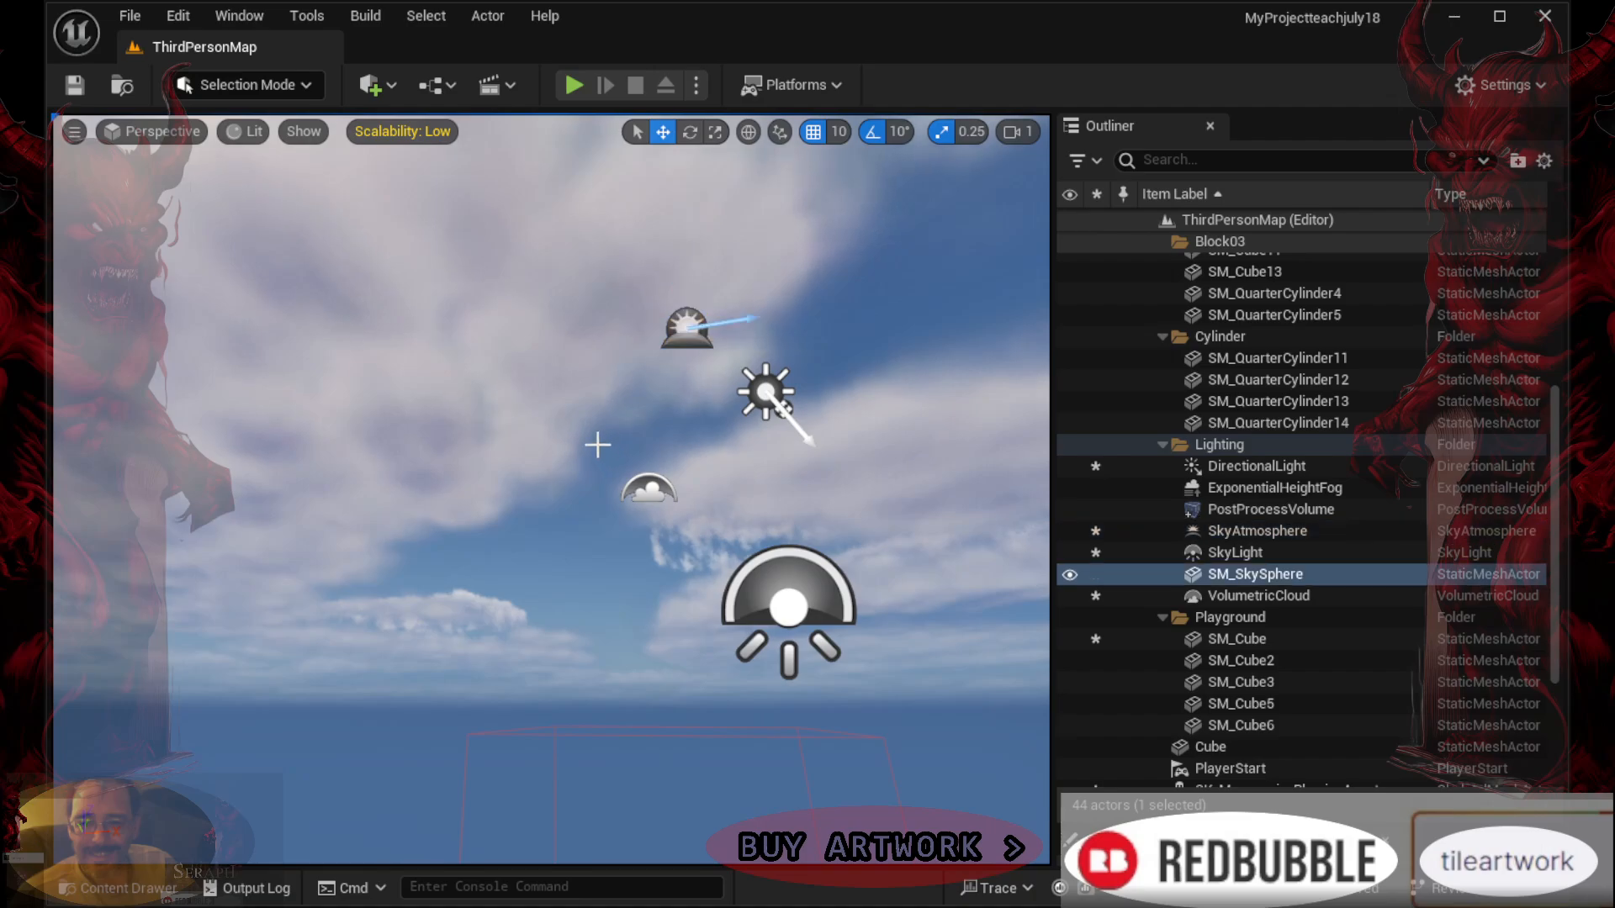
{"action": "left_click", "coordinate": [766, 392]}
{"action": "left_click", "coordinate": [656, 440]}
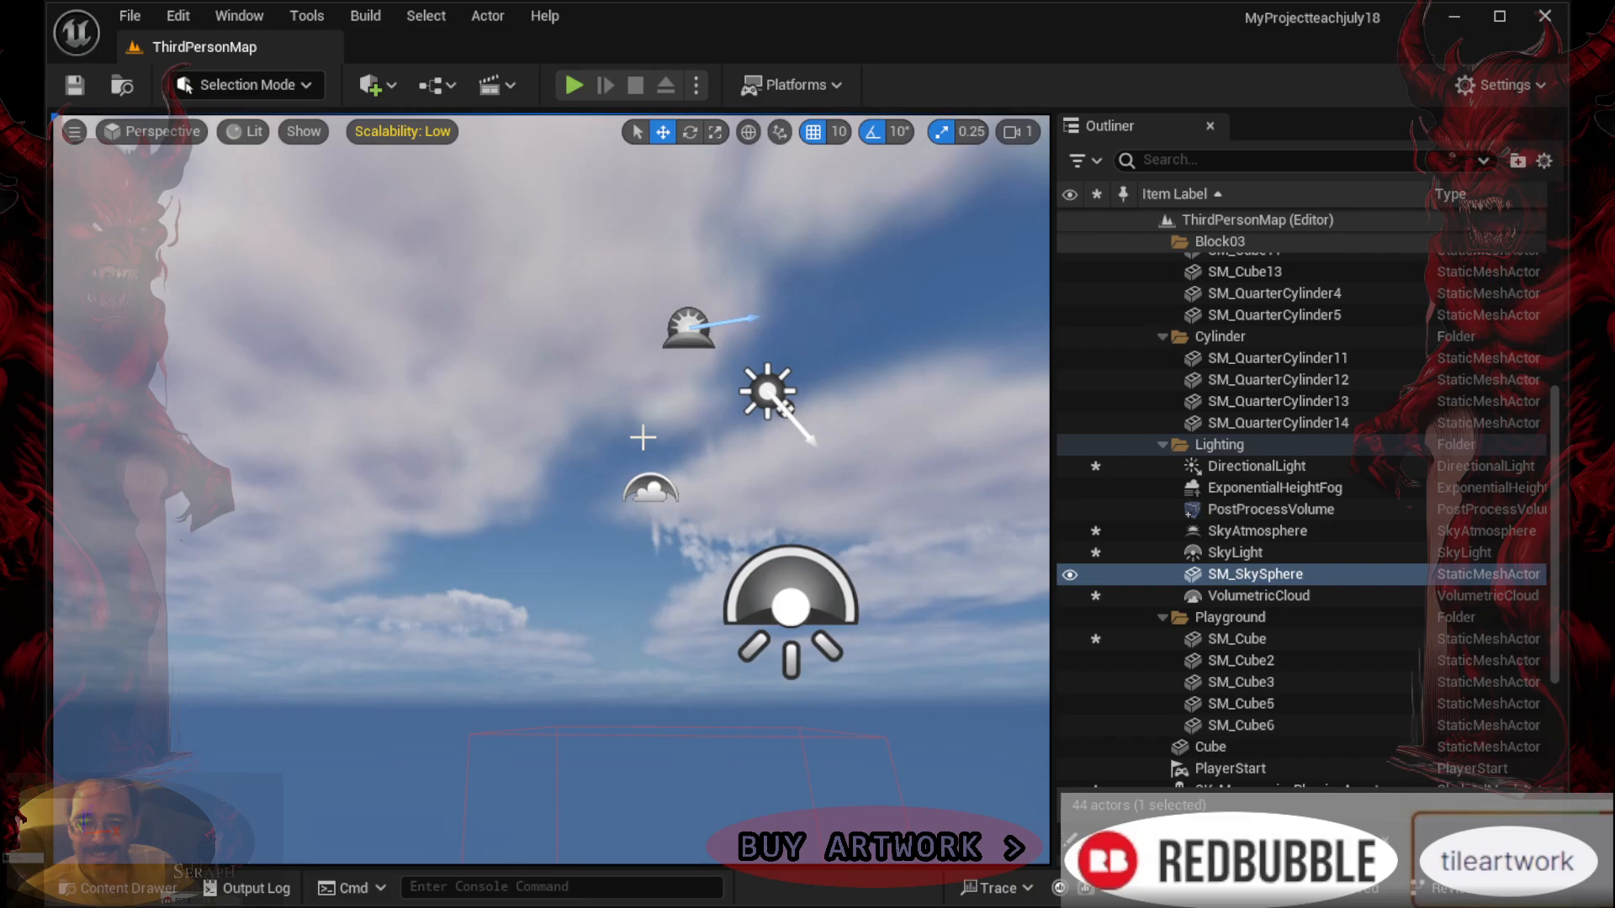
{"action": "right_click_drag", "start_coordinate": [643, 438], "coordinate": [754, 429]}
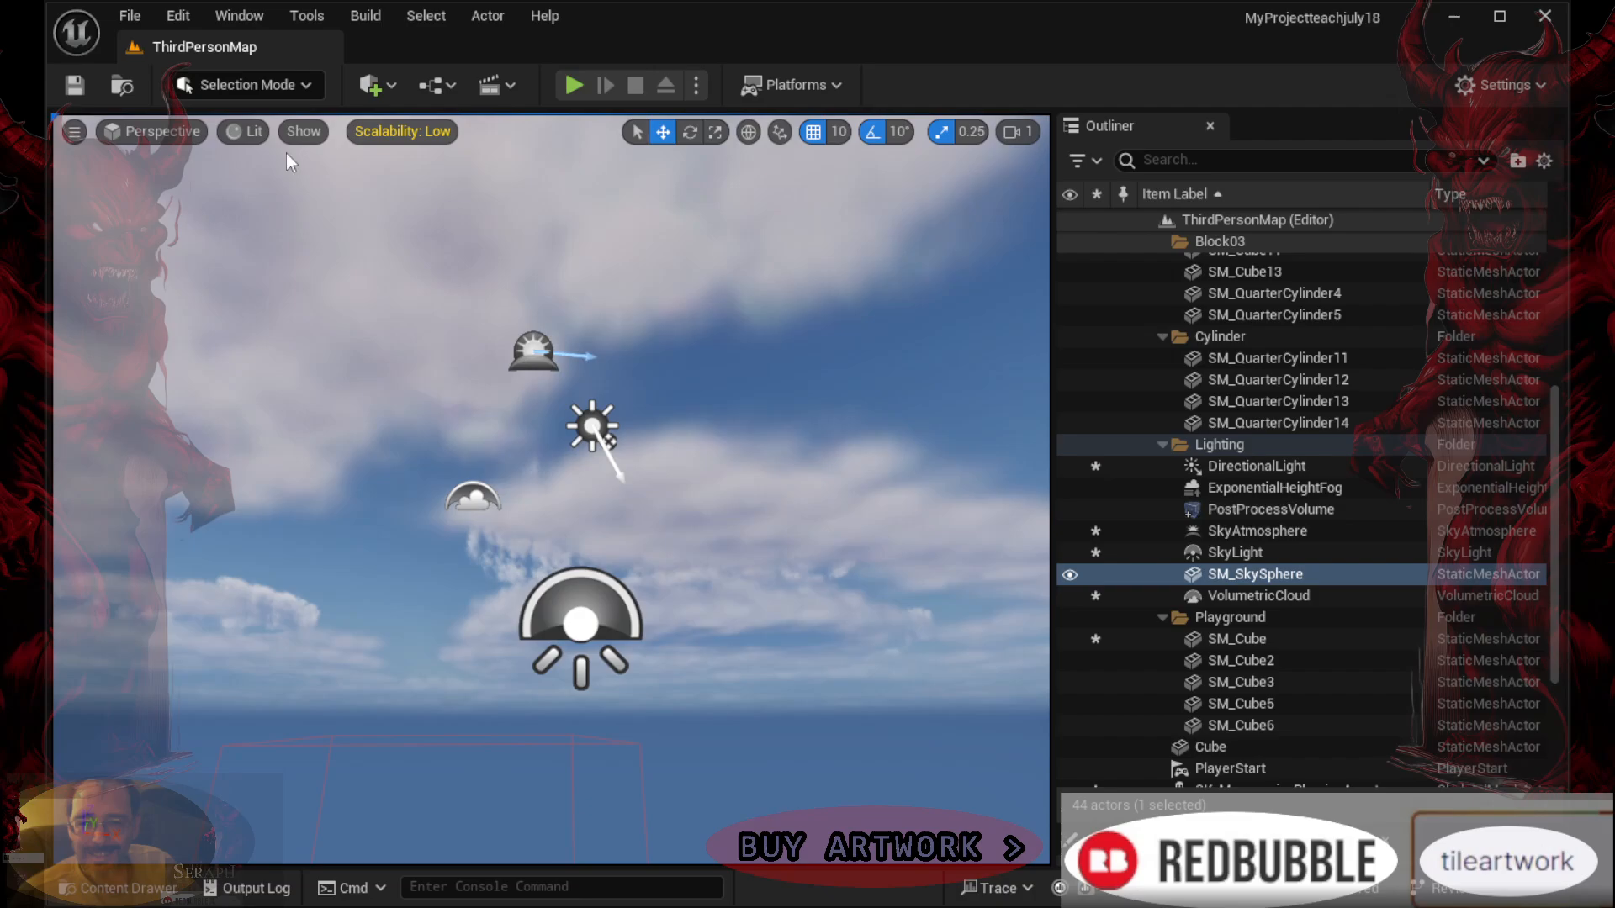
{"action": "left_click", "coordinate": [251, 133]}
{"action": "left_click", "coordinate": [254, 276]}
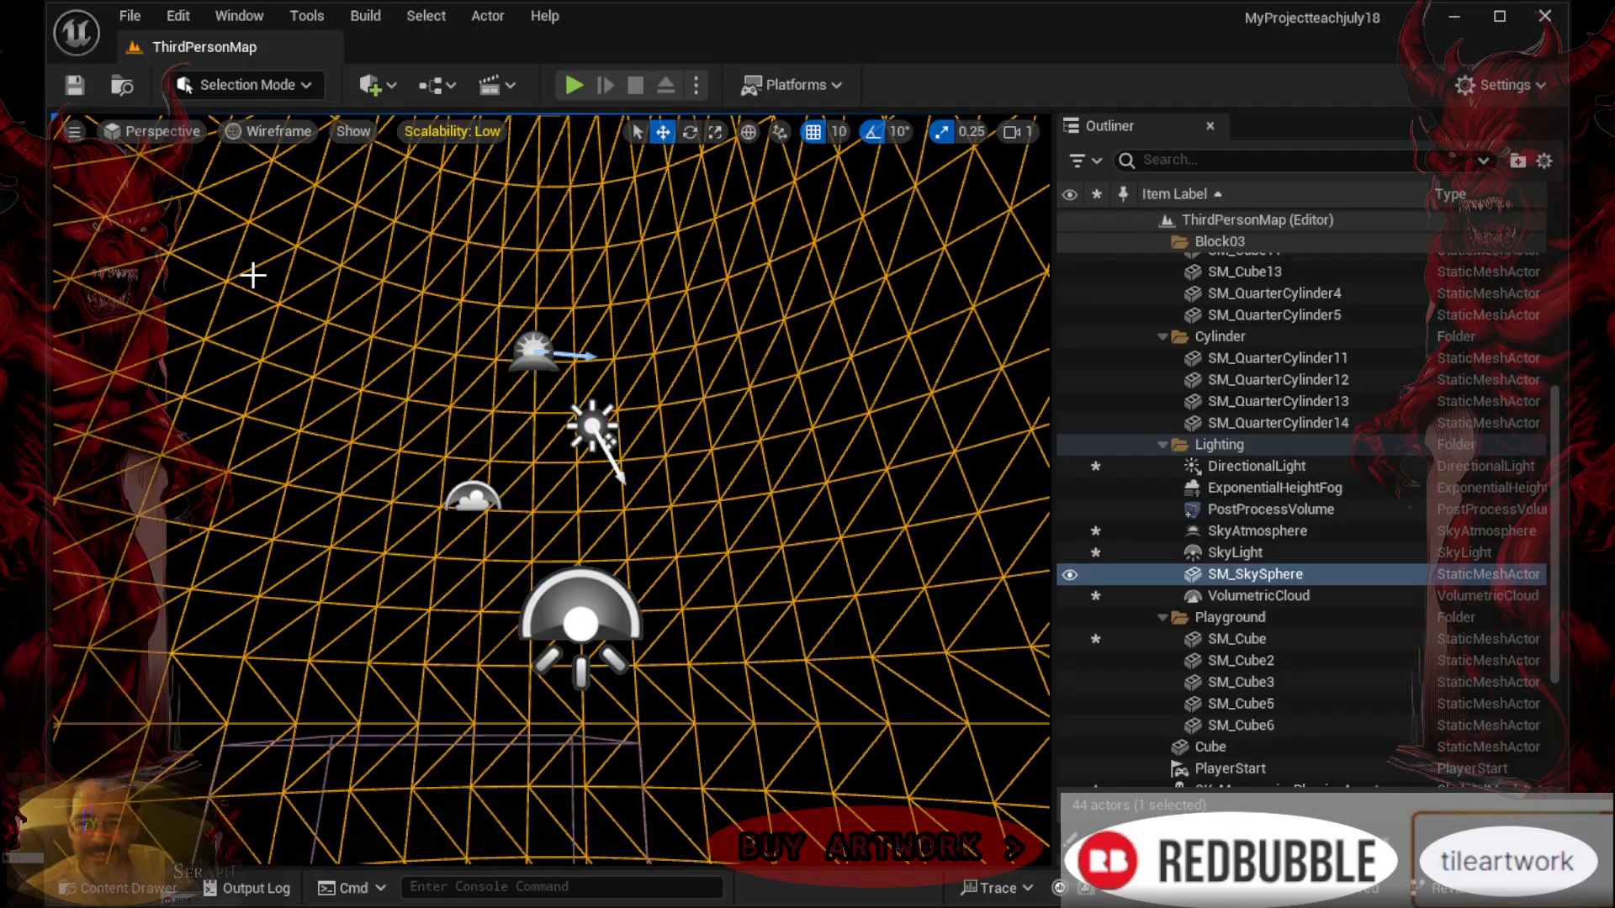
{"action": "left_click", "coordinate": [266, 133]}
{"action": "left_click", "coordinate": [252, 237]}
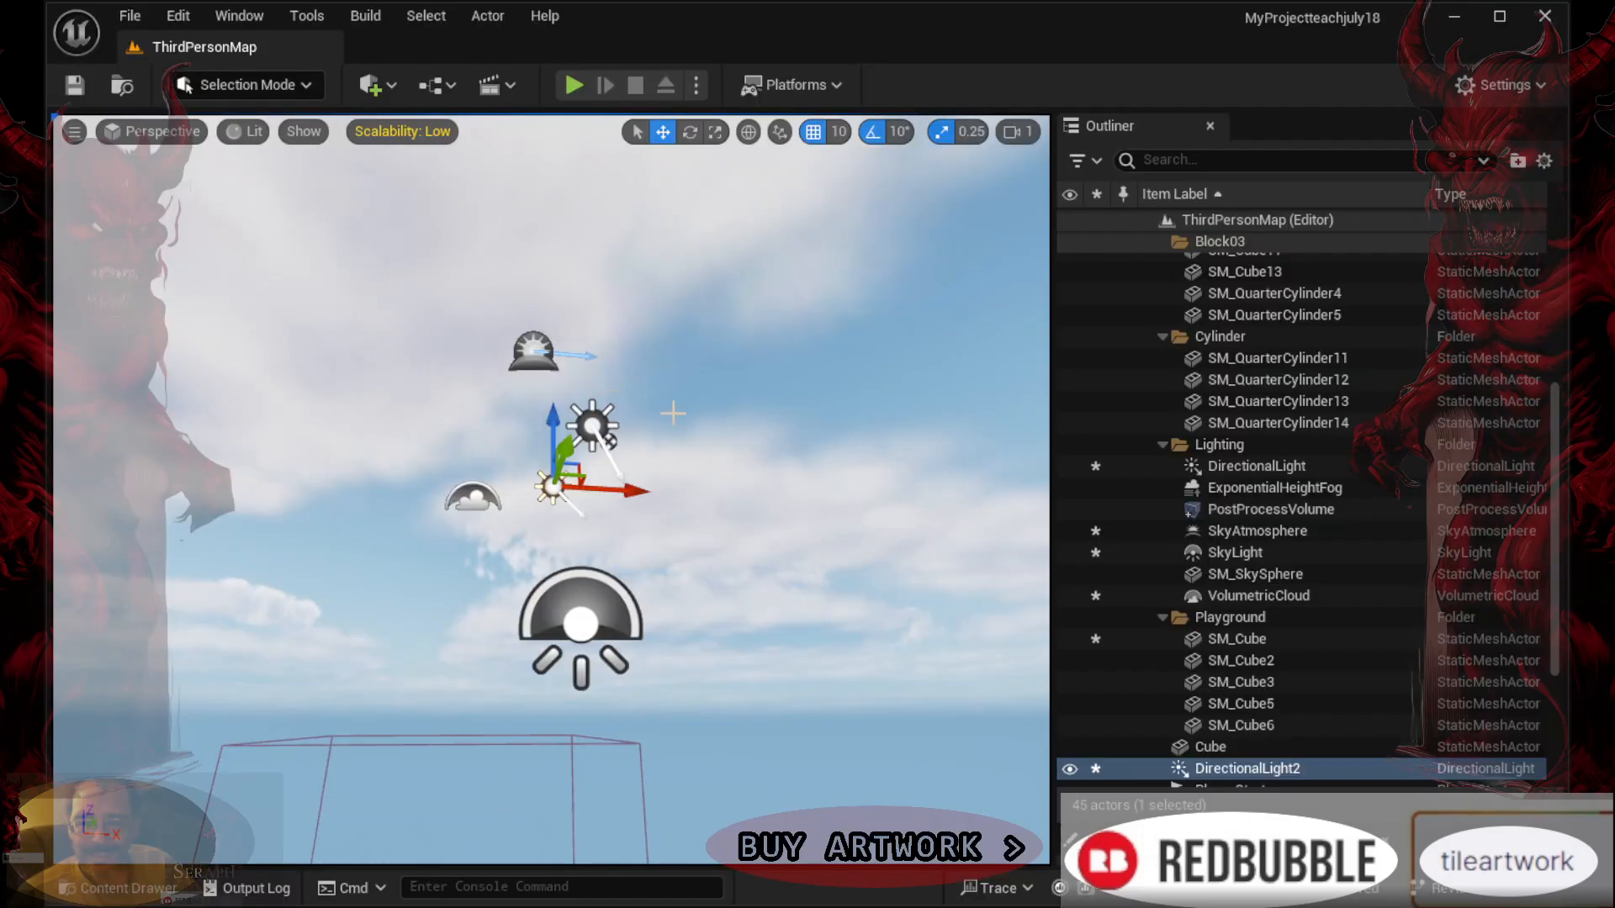
Play the level and run and jump the character across the ramps, blocks and sphere to check the lighting
{"action": "right_click_drag", "start_coordinate": [633, 121], "coordinate": [575, 179]}
{"action": "left_click", "coordinate": [571, 85]}
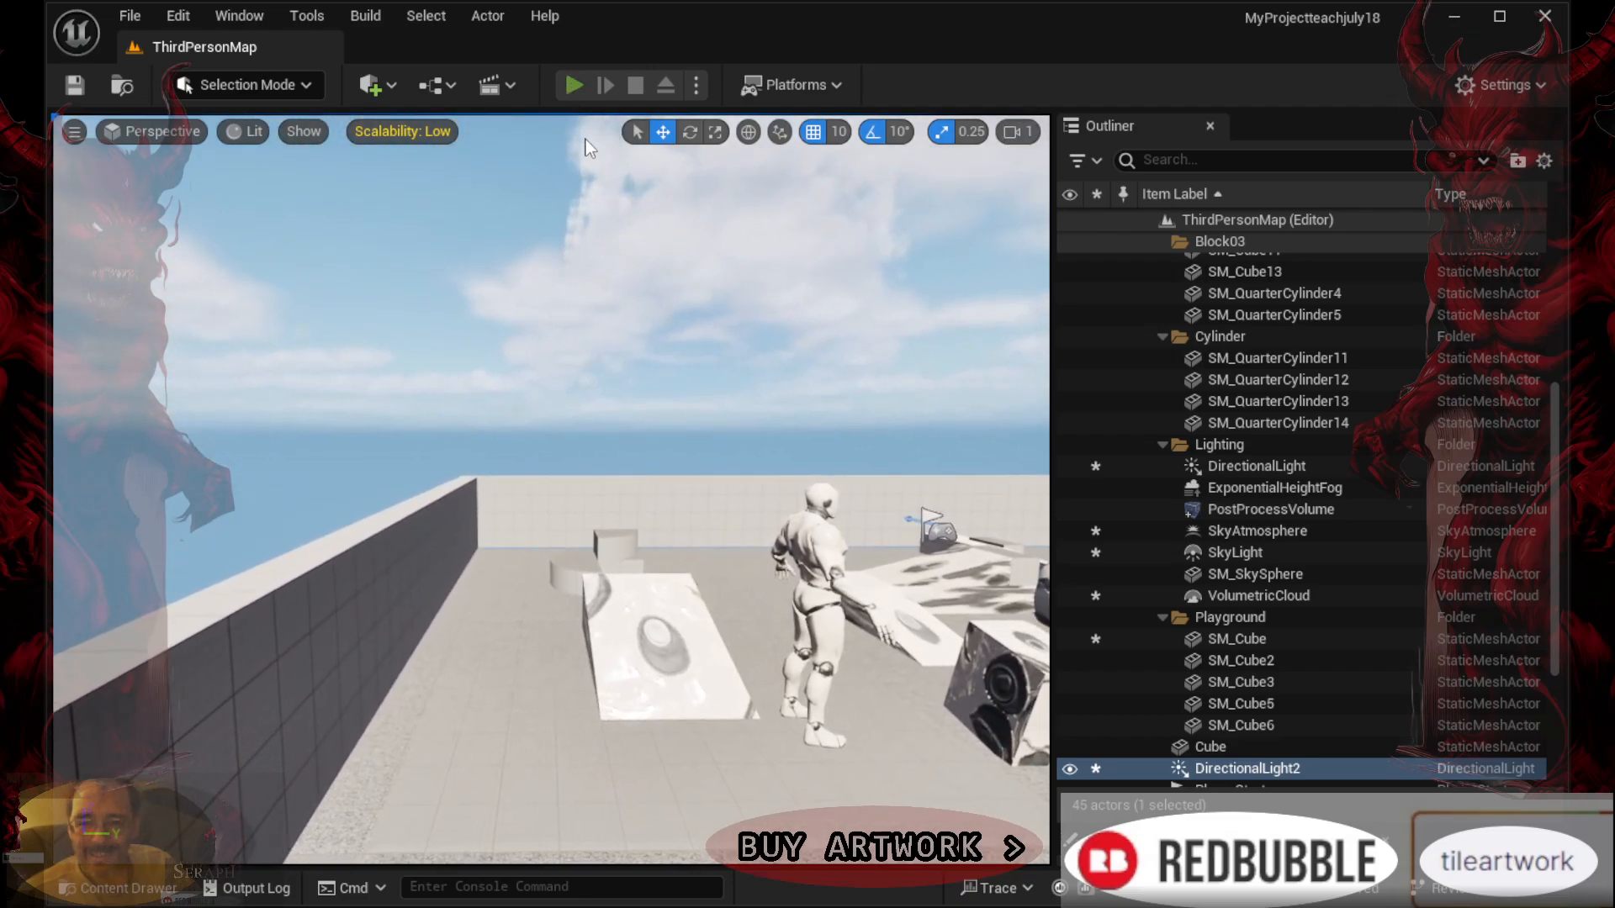
{"action": "left_click", "coordinate": [540, 370]}
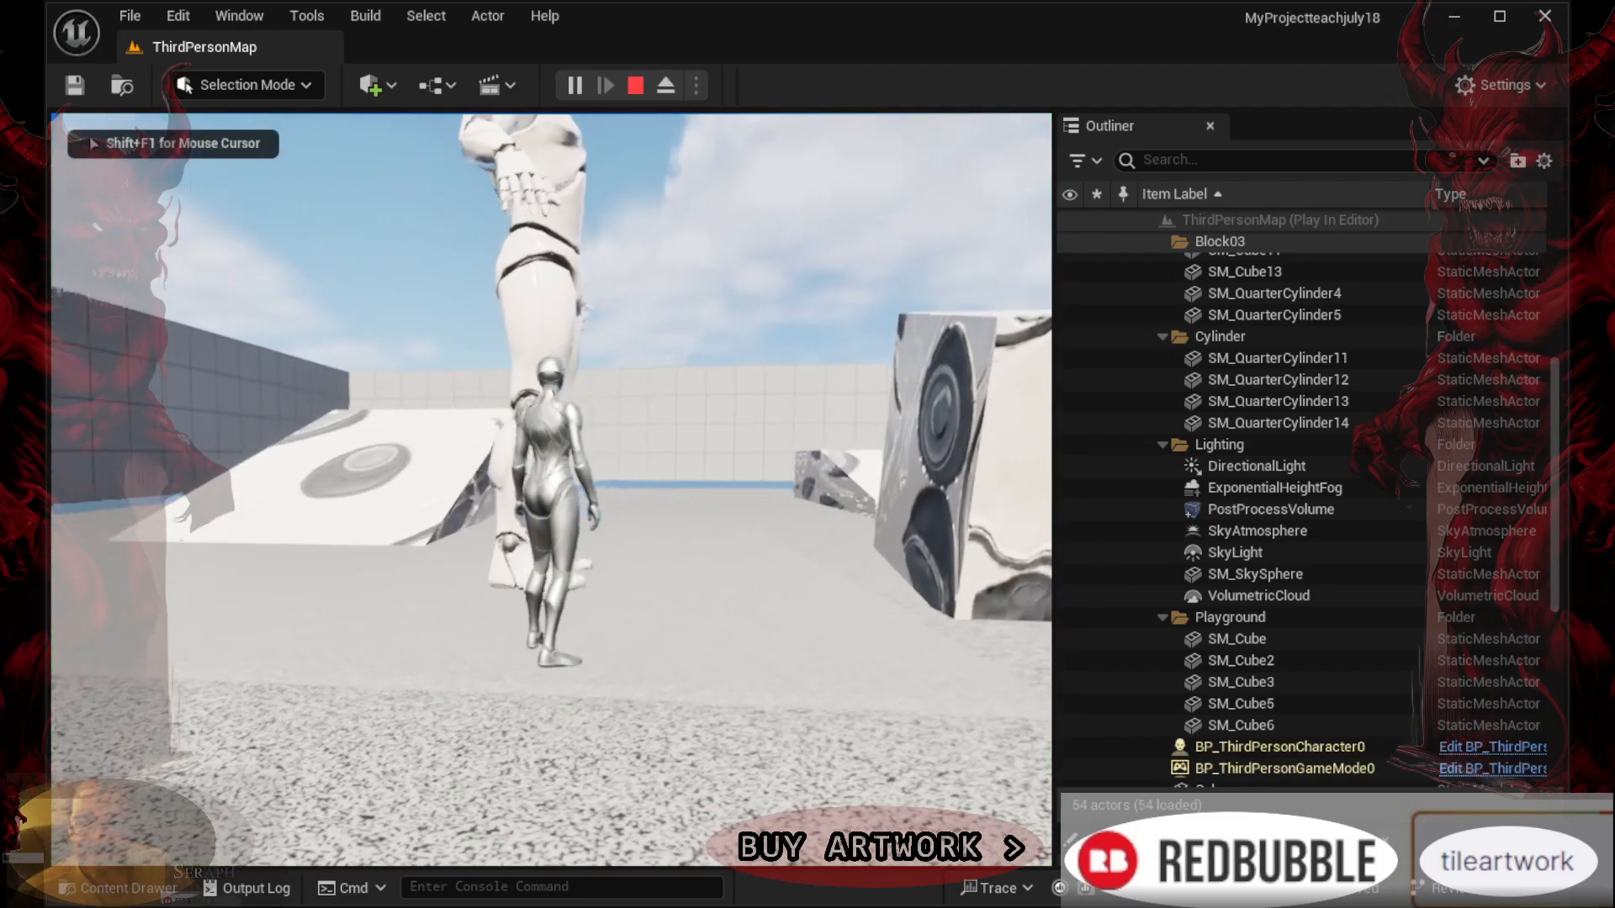
{"action": "key", "text": "w"}
{"action": "key", "text": "space"}
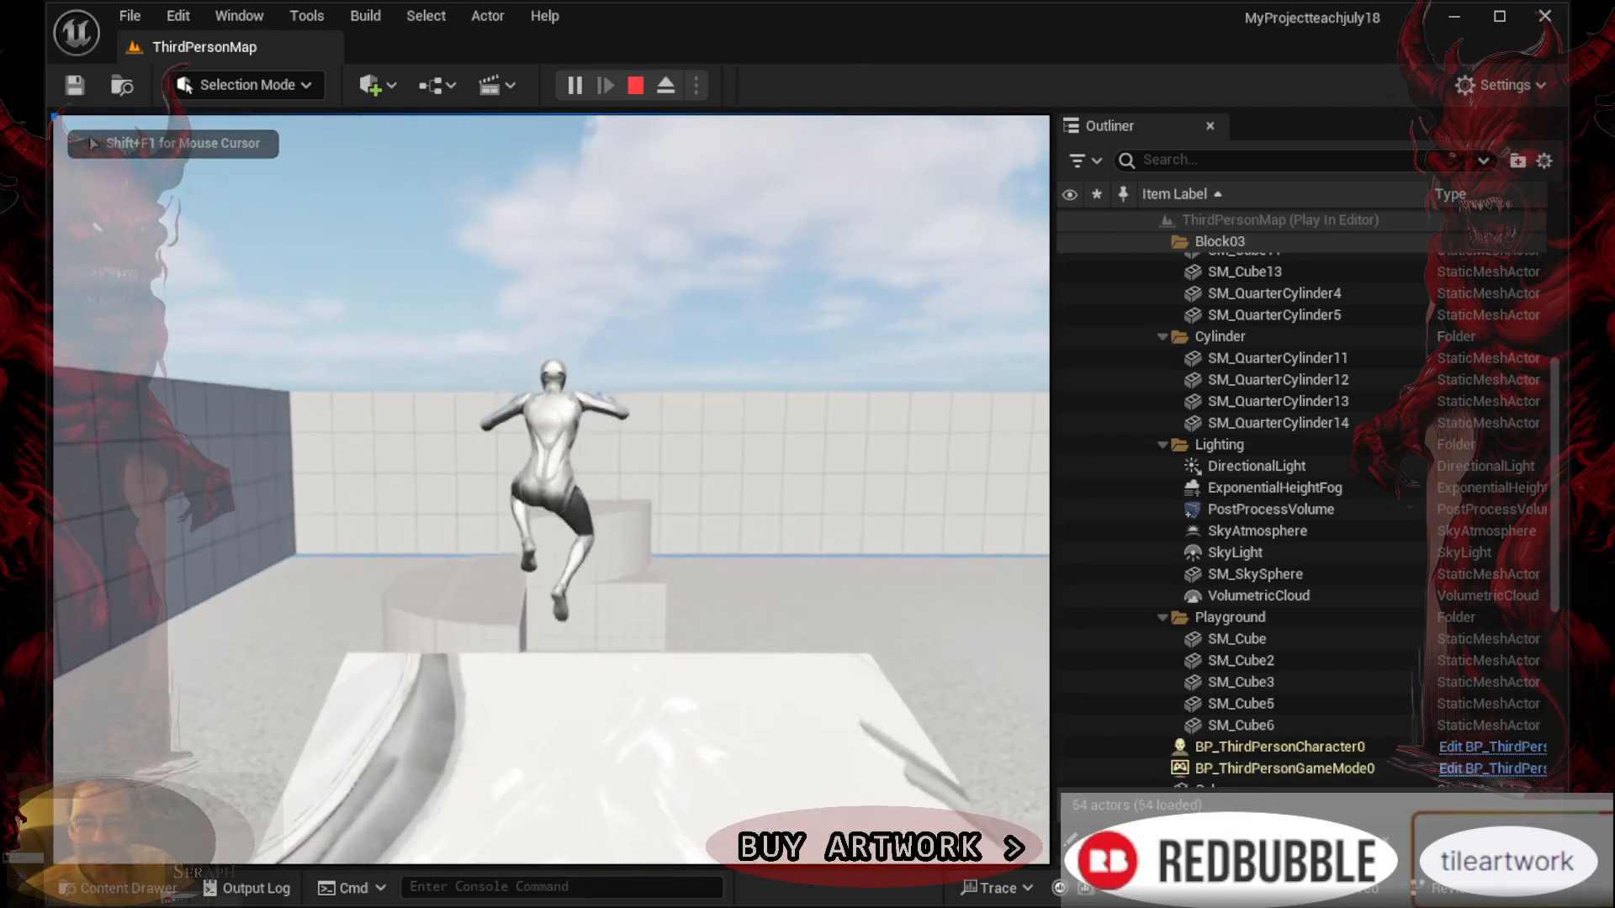
{"action": "key", "text": "space"}
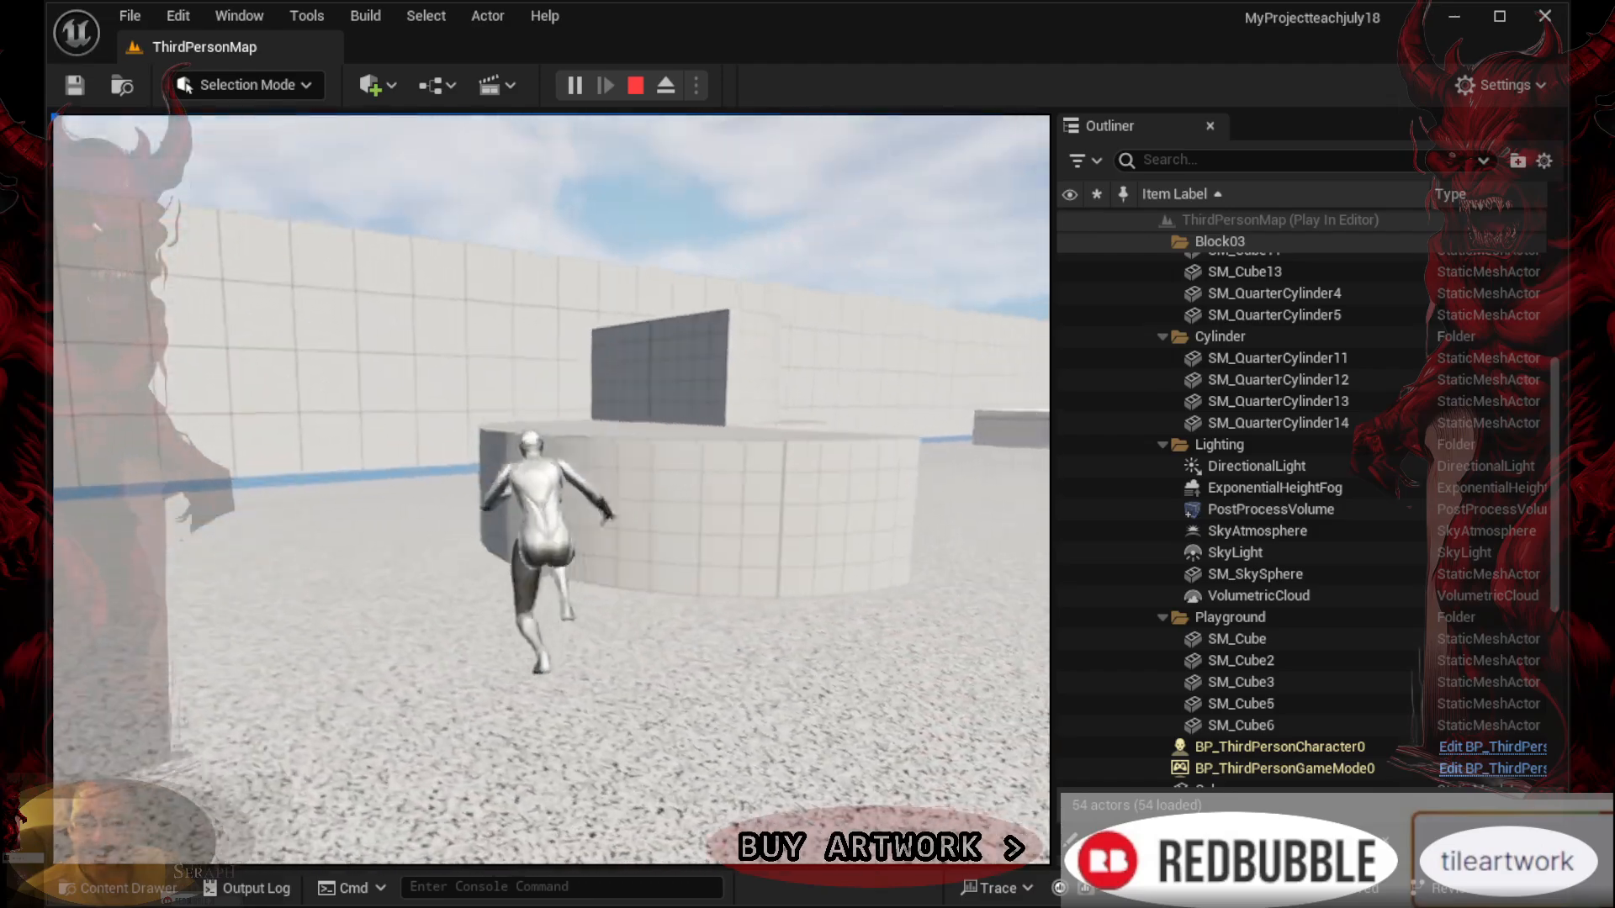
{"action": "key", "text": "space"}
{"action": "key", "text": "space"}
{"action": "key", "text": "w"}
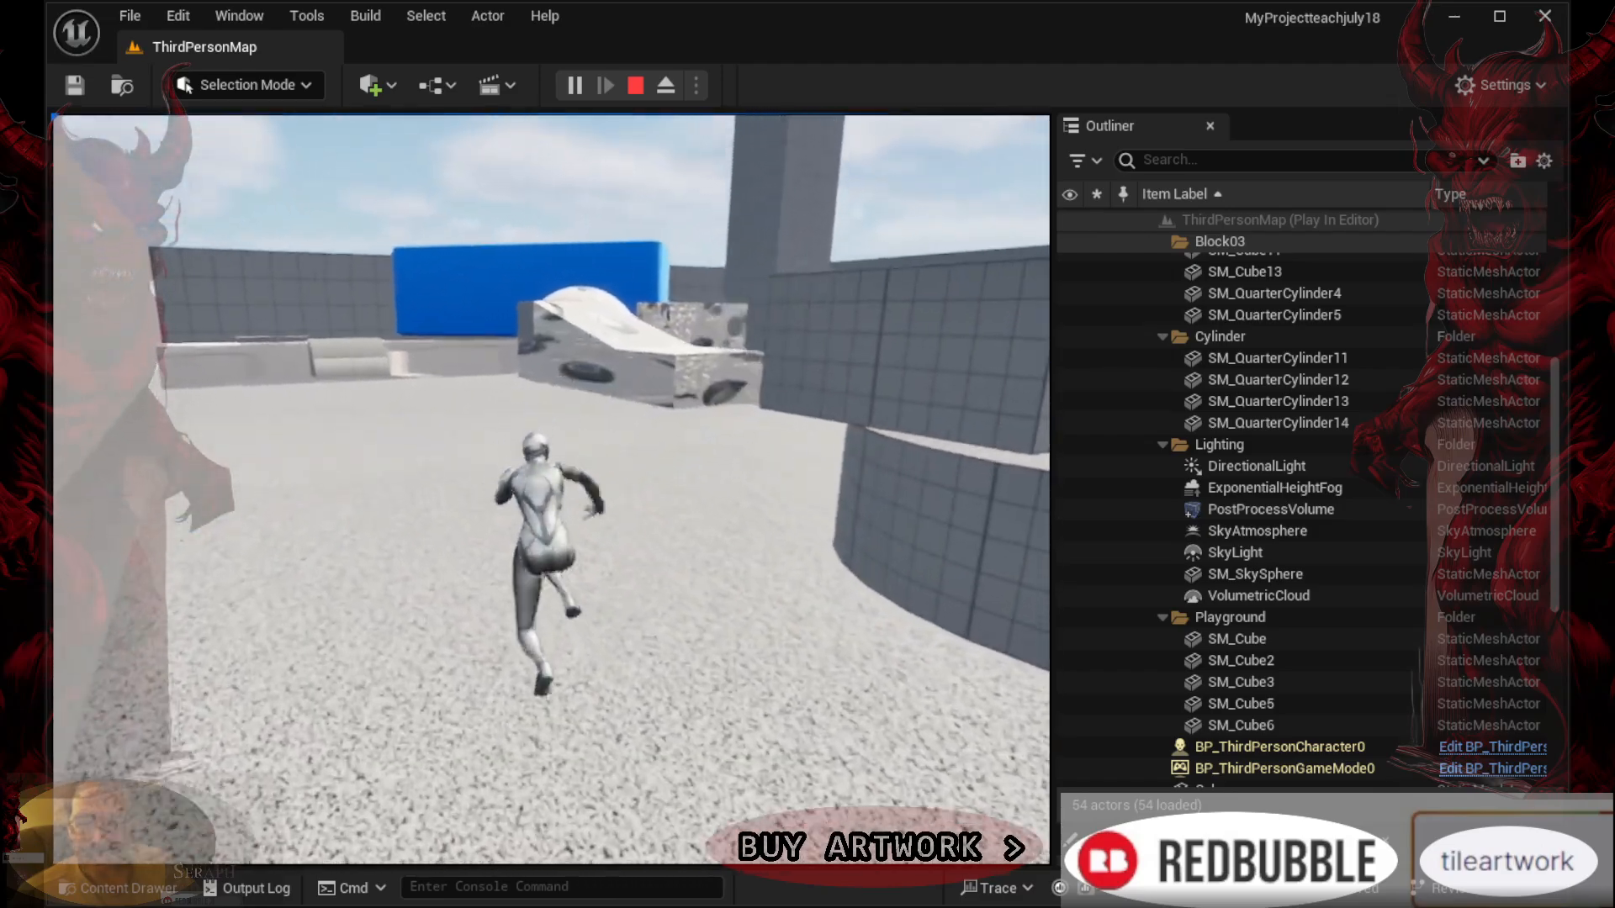
{"action": "key", "text": "w"}
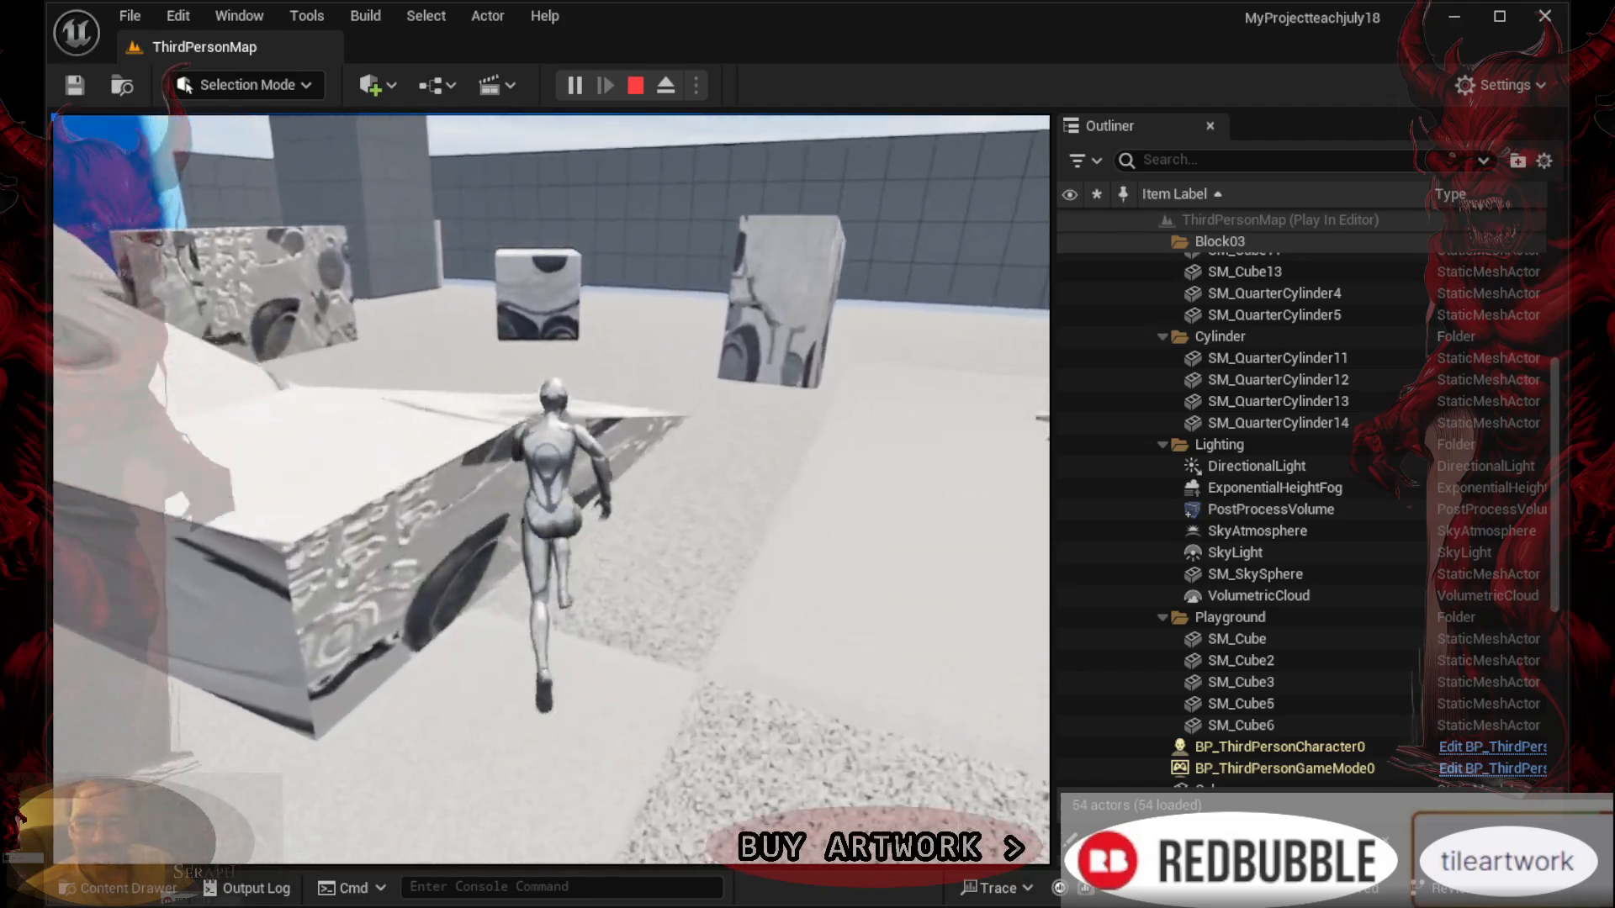
{"action": "key", "text": "w"}
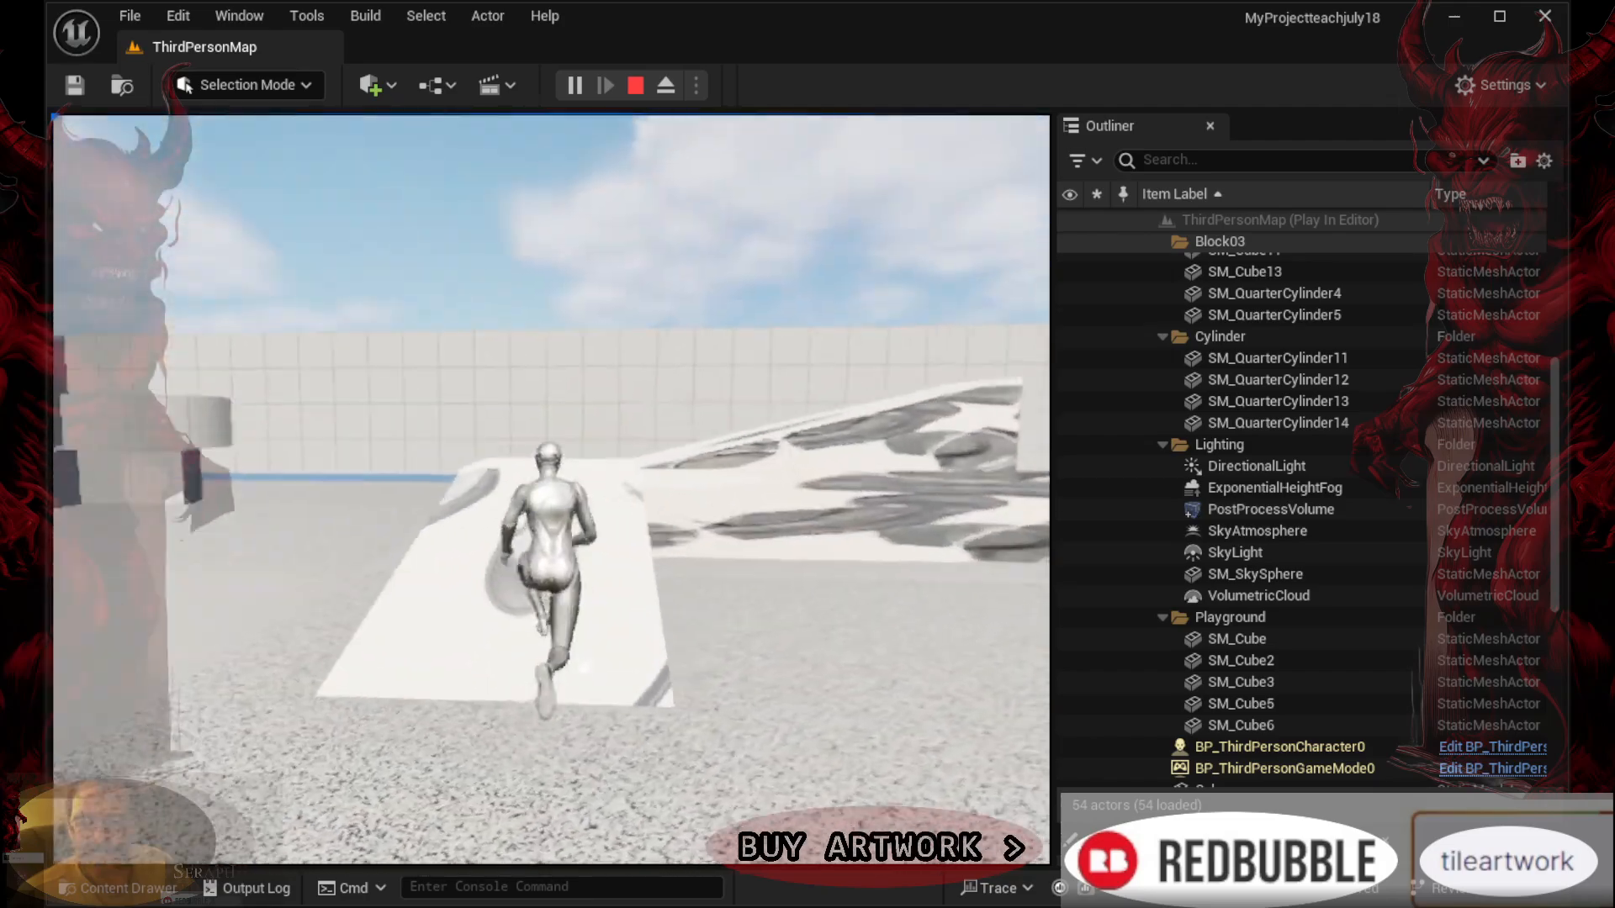
{"action": "key", "text": "w"}
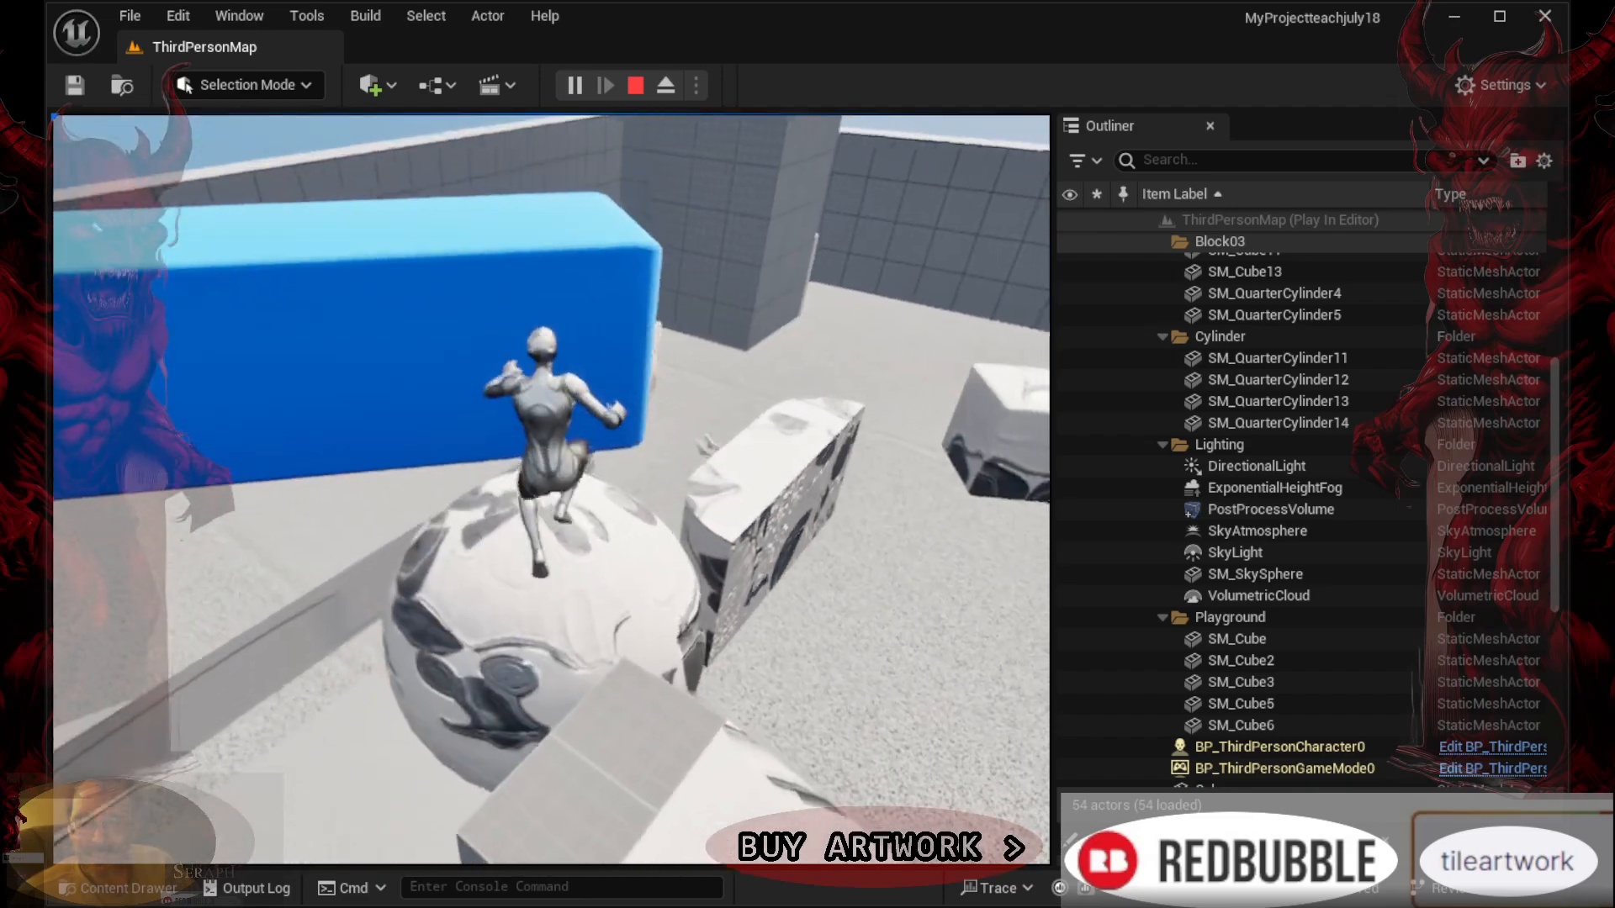
{"action": "key", "text": "w"}
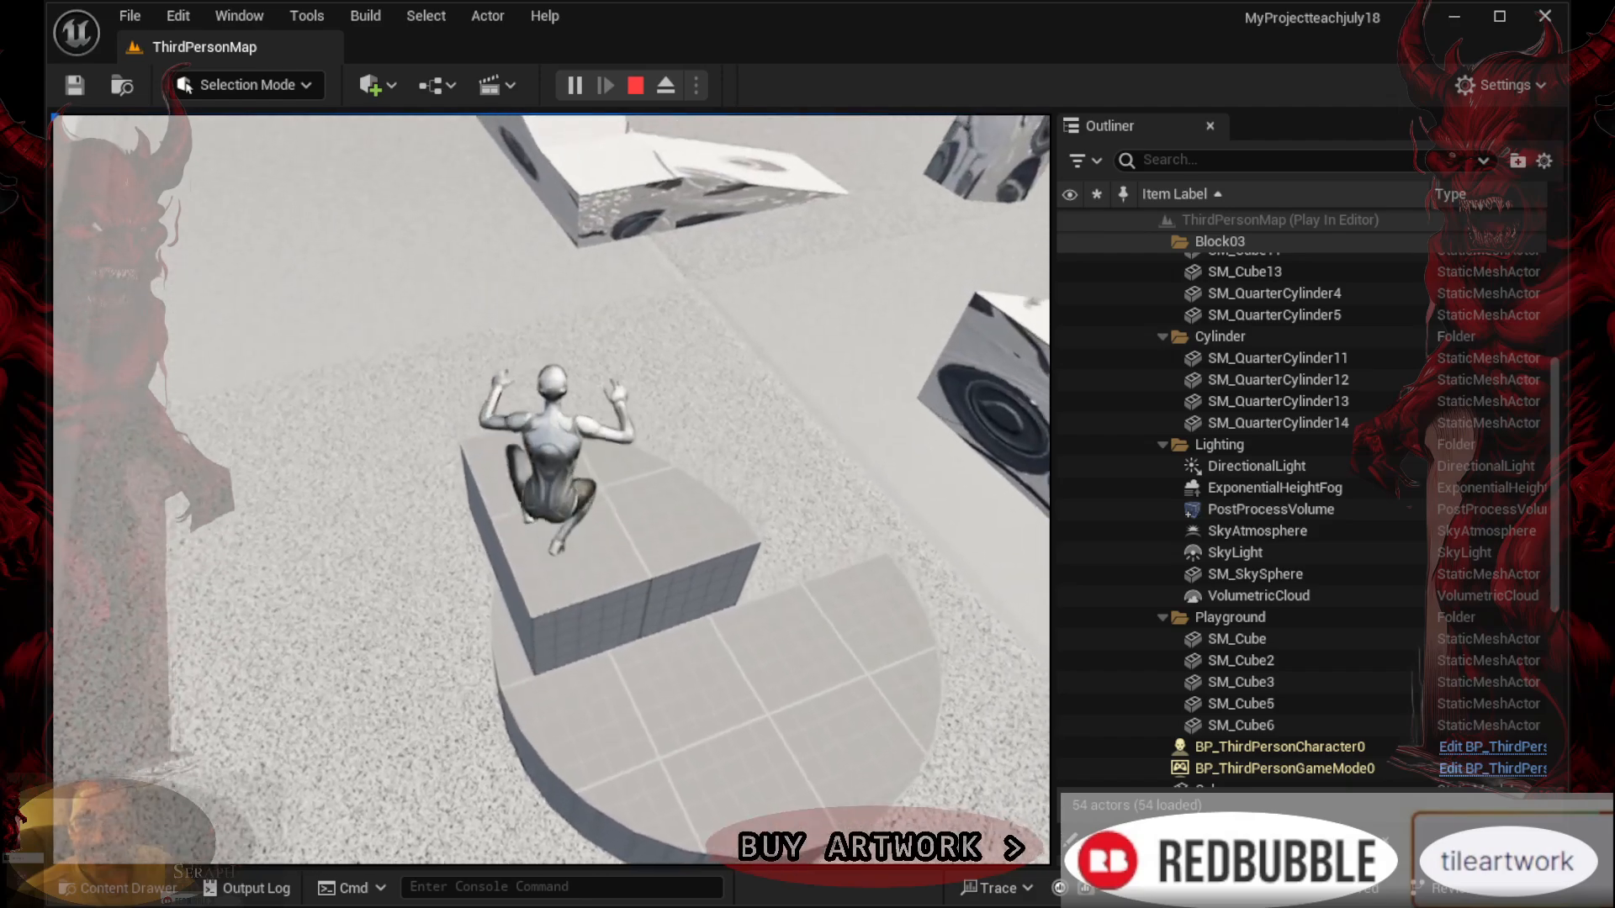
{"action": "key", "text": "w"}
{"action": "key", "text": "space"}
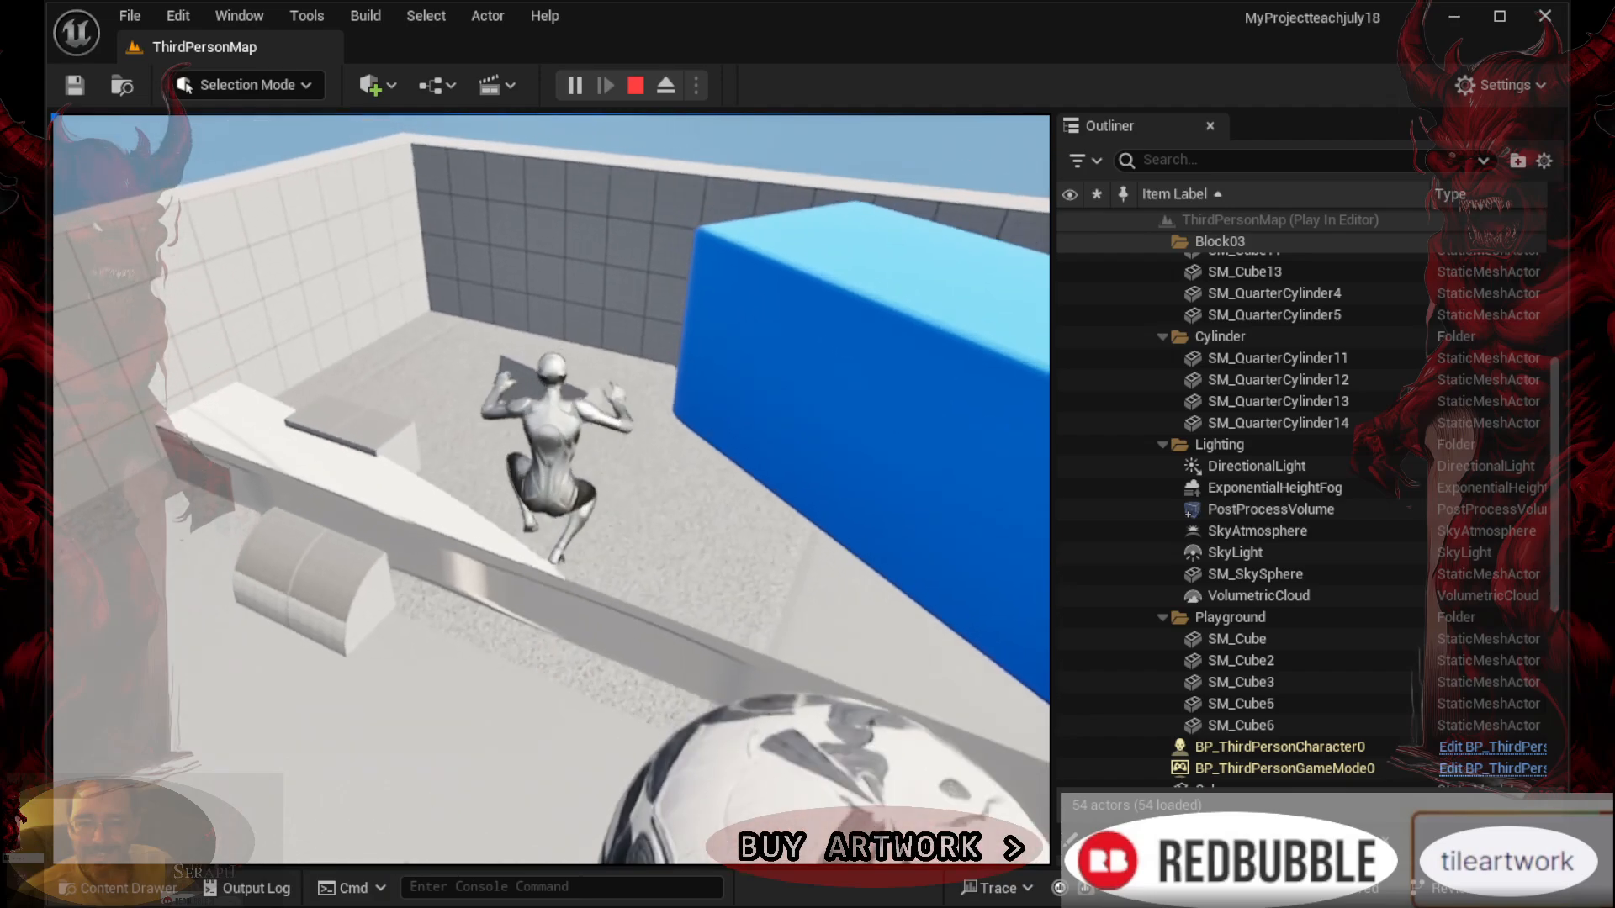
{"action": "key", "text": "w"}
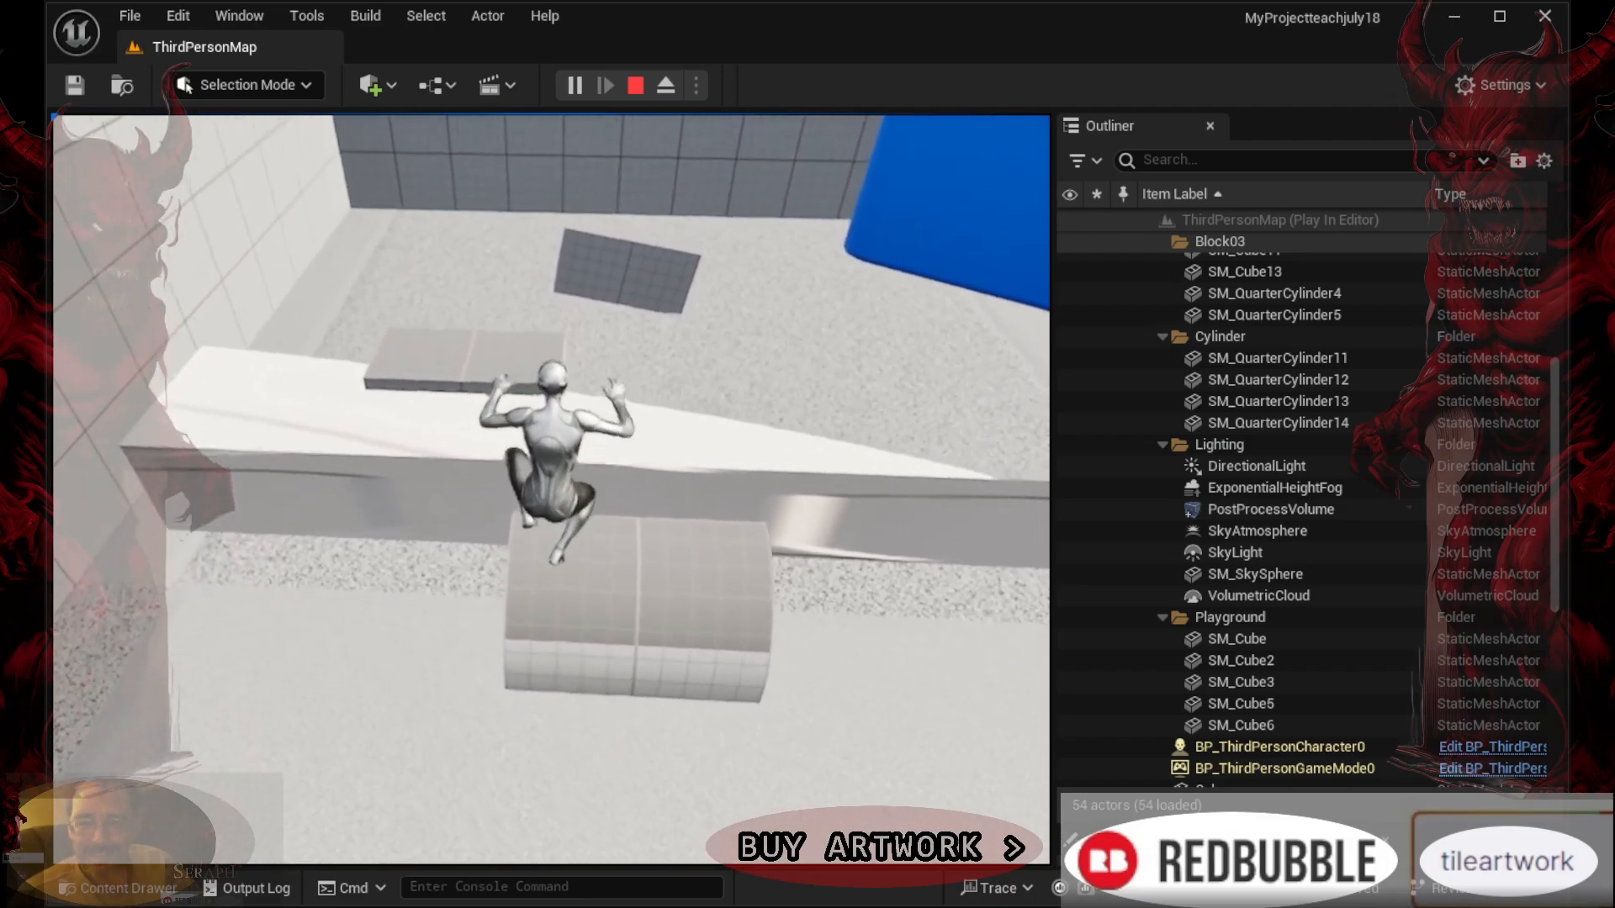
{"action": "key", "text": "w"}
{"action": "key", "text": "space"}
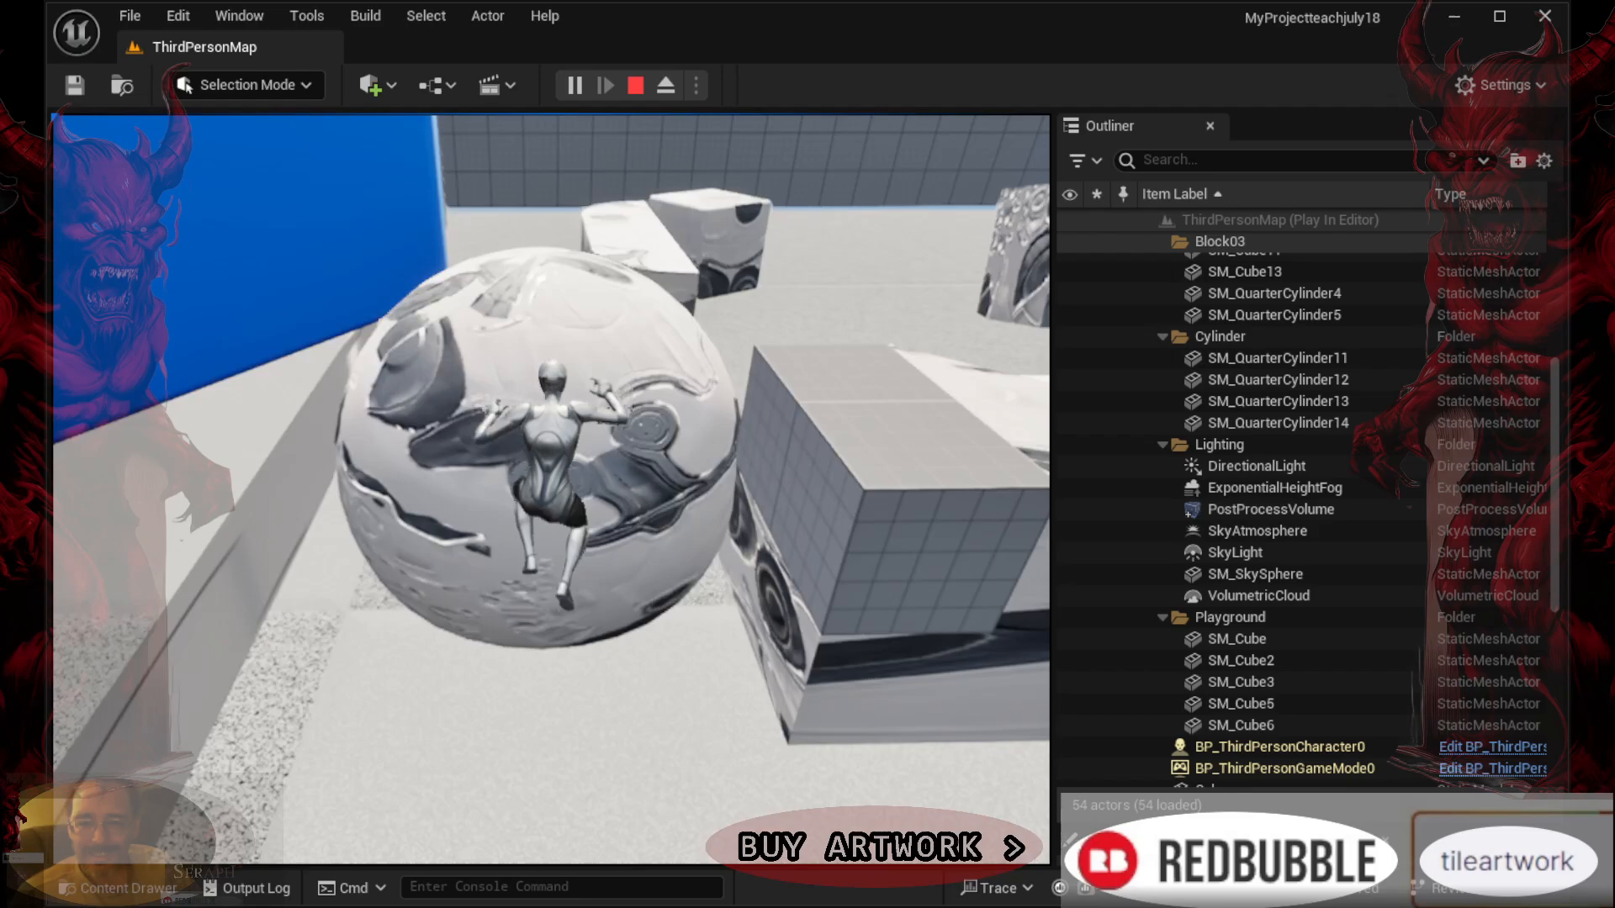
{"action": "key", "text": "w"}
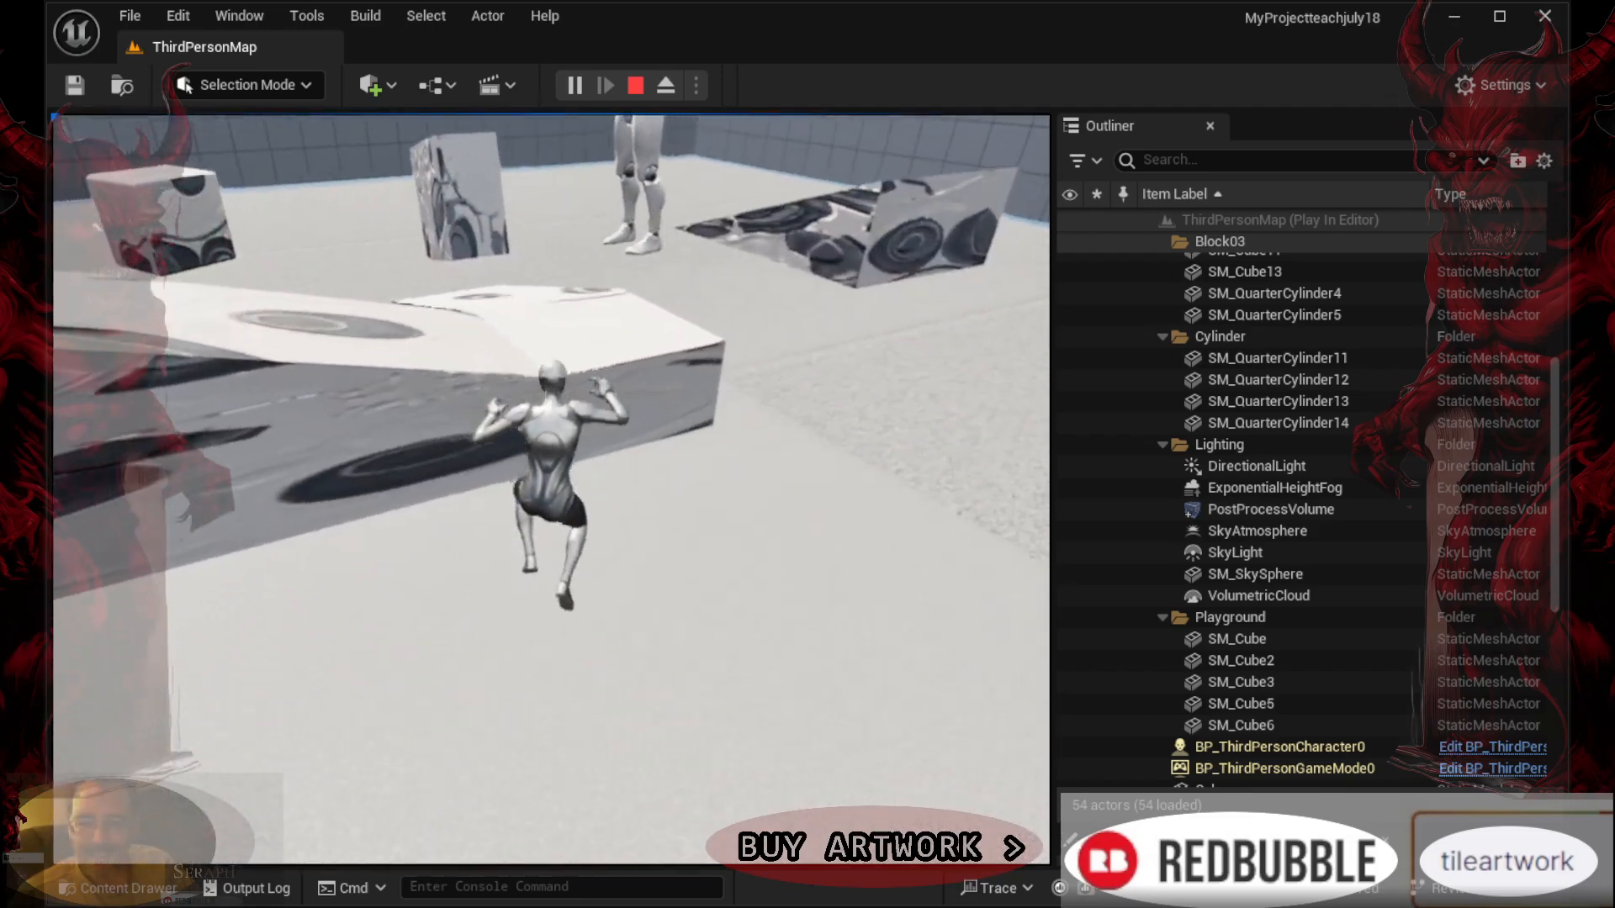
{"action": "key", "text": "w"}
{"action": "key", "text": "space"}
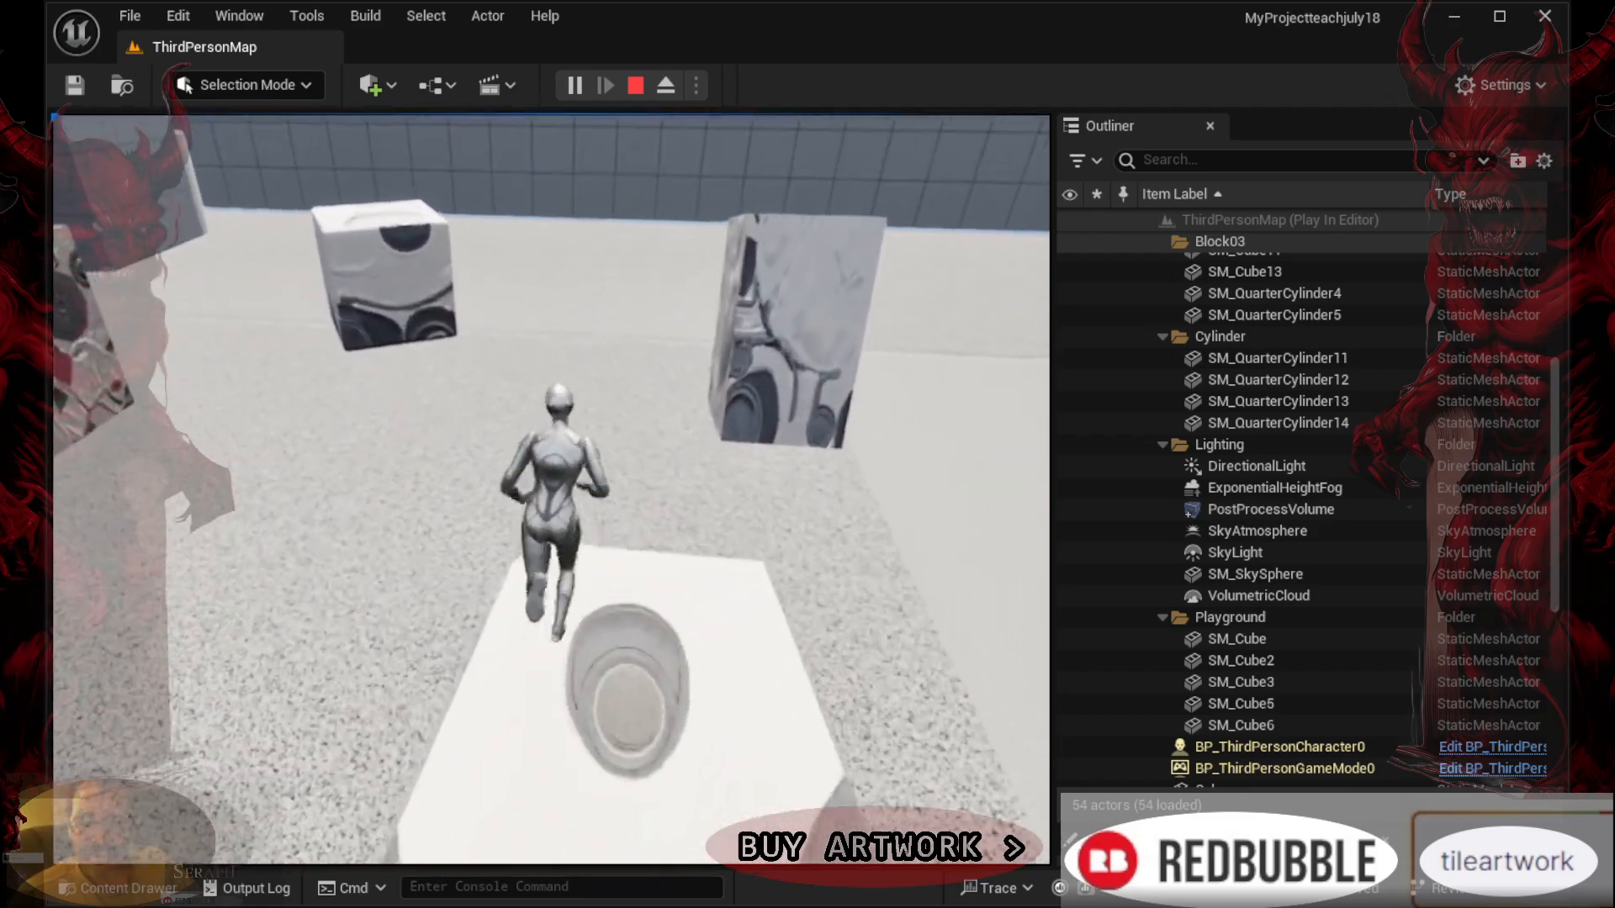
Push the textured cube with the character toward the walled corner and end the play session
{"action": "key", "text": "w"}
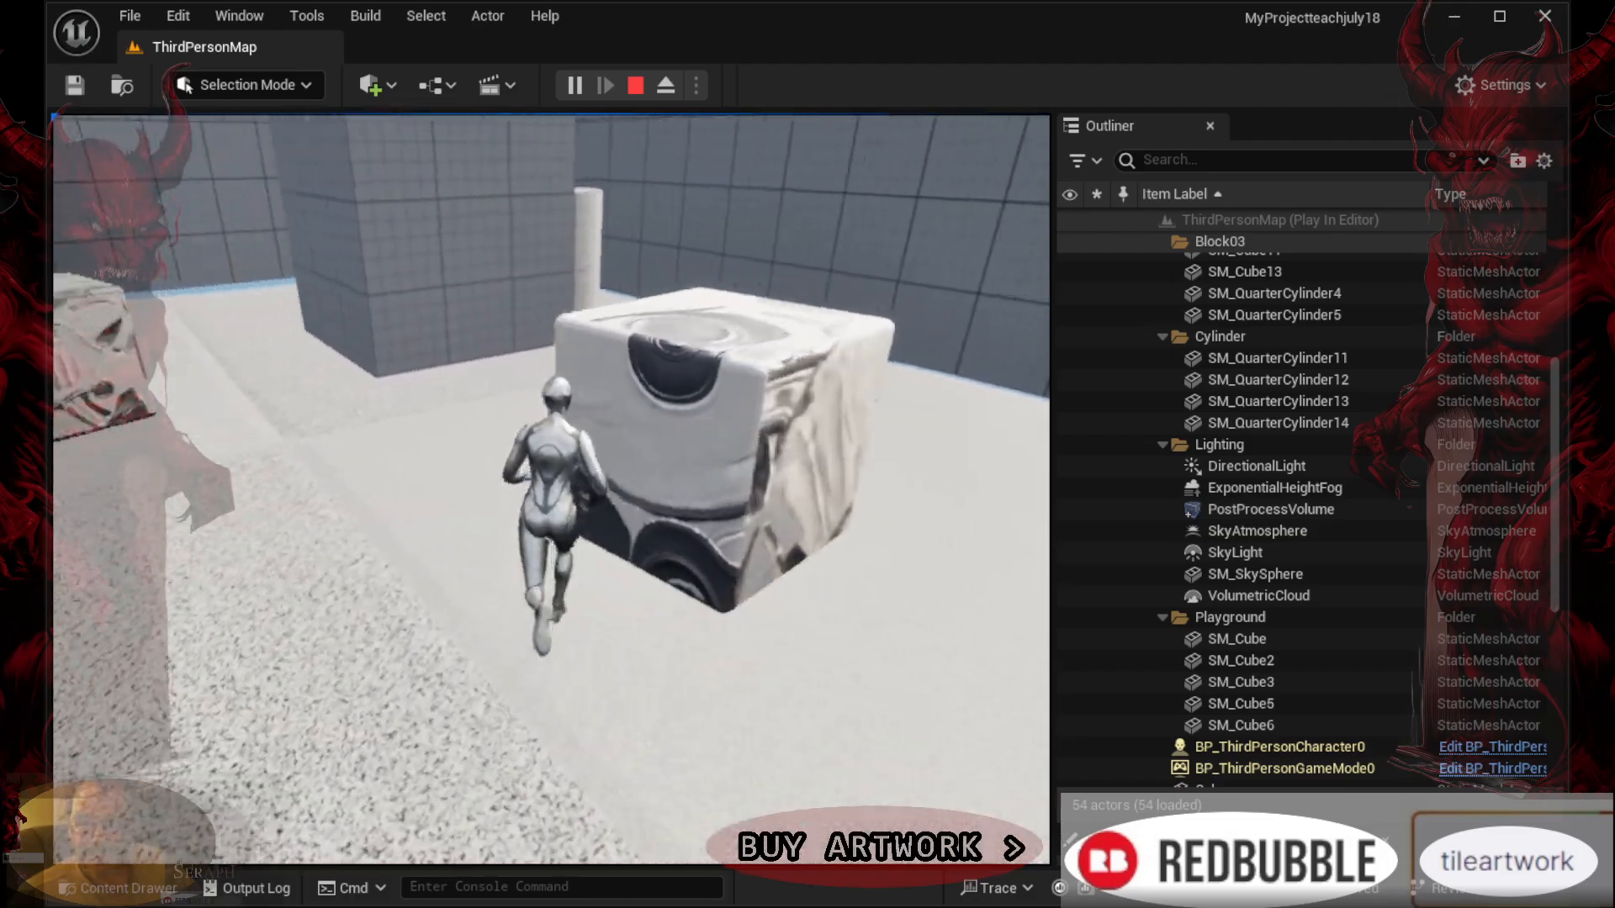
{"action": "key", "text": "w"}
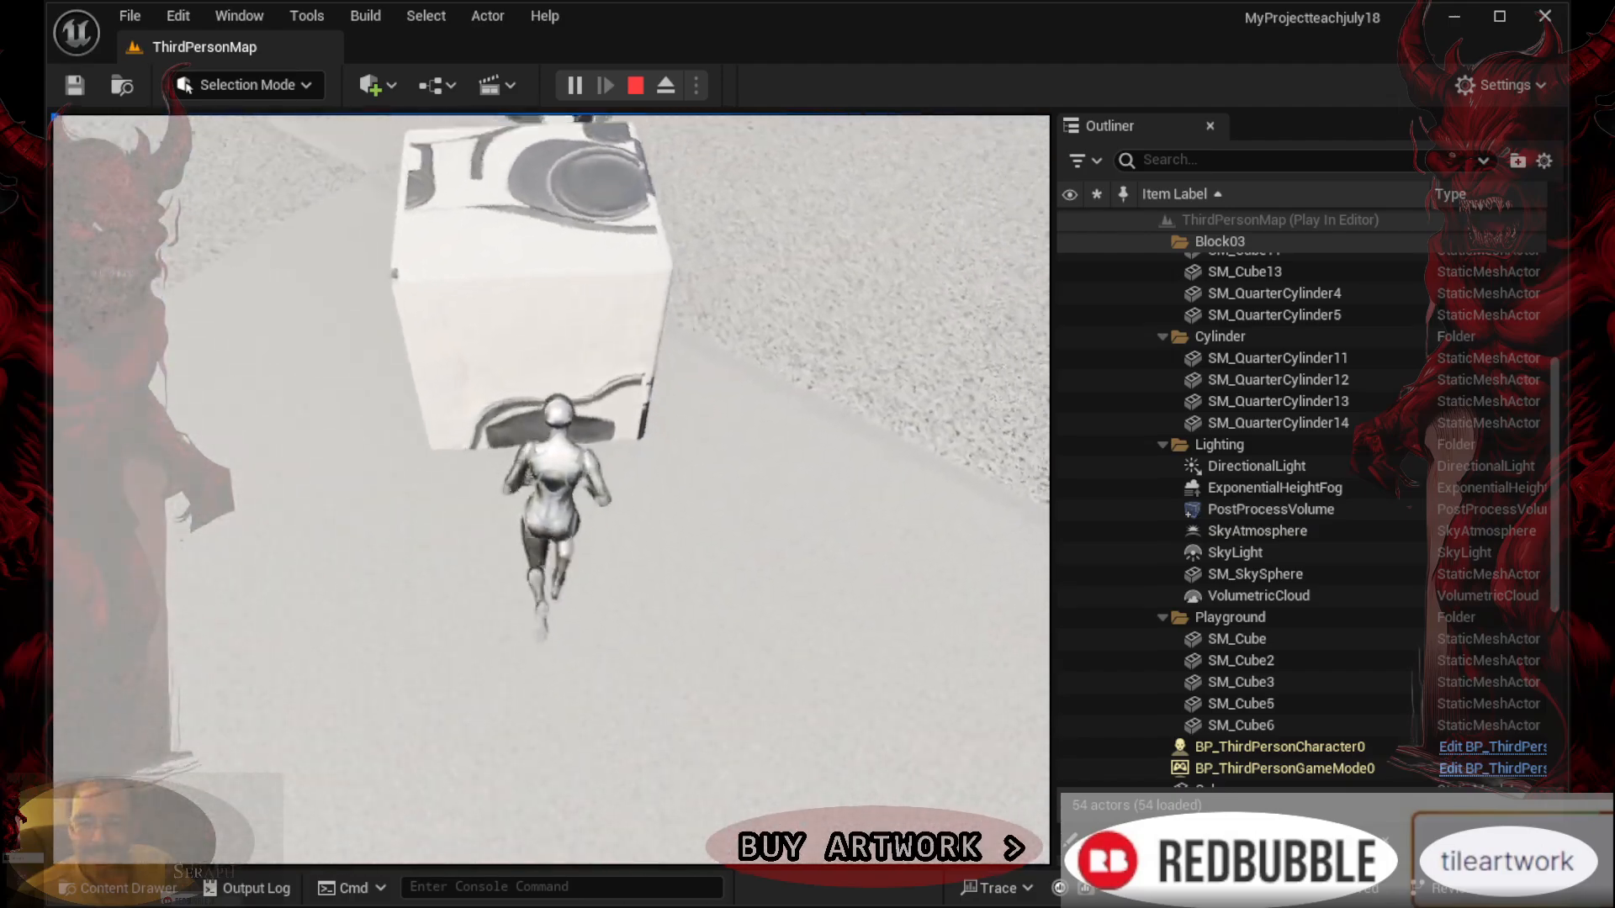
{"action": "key", "text": "w"}
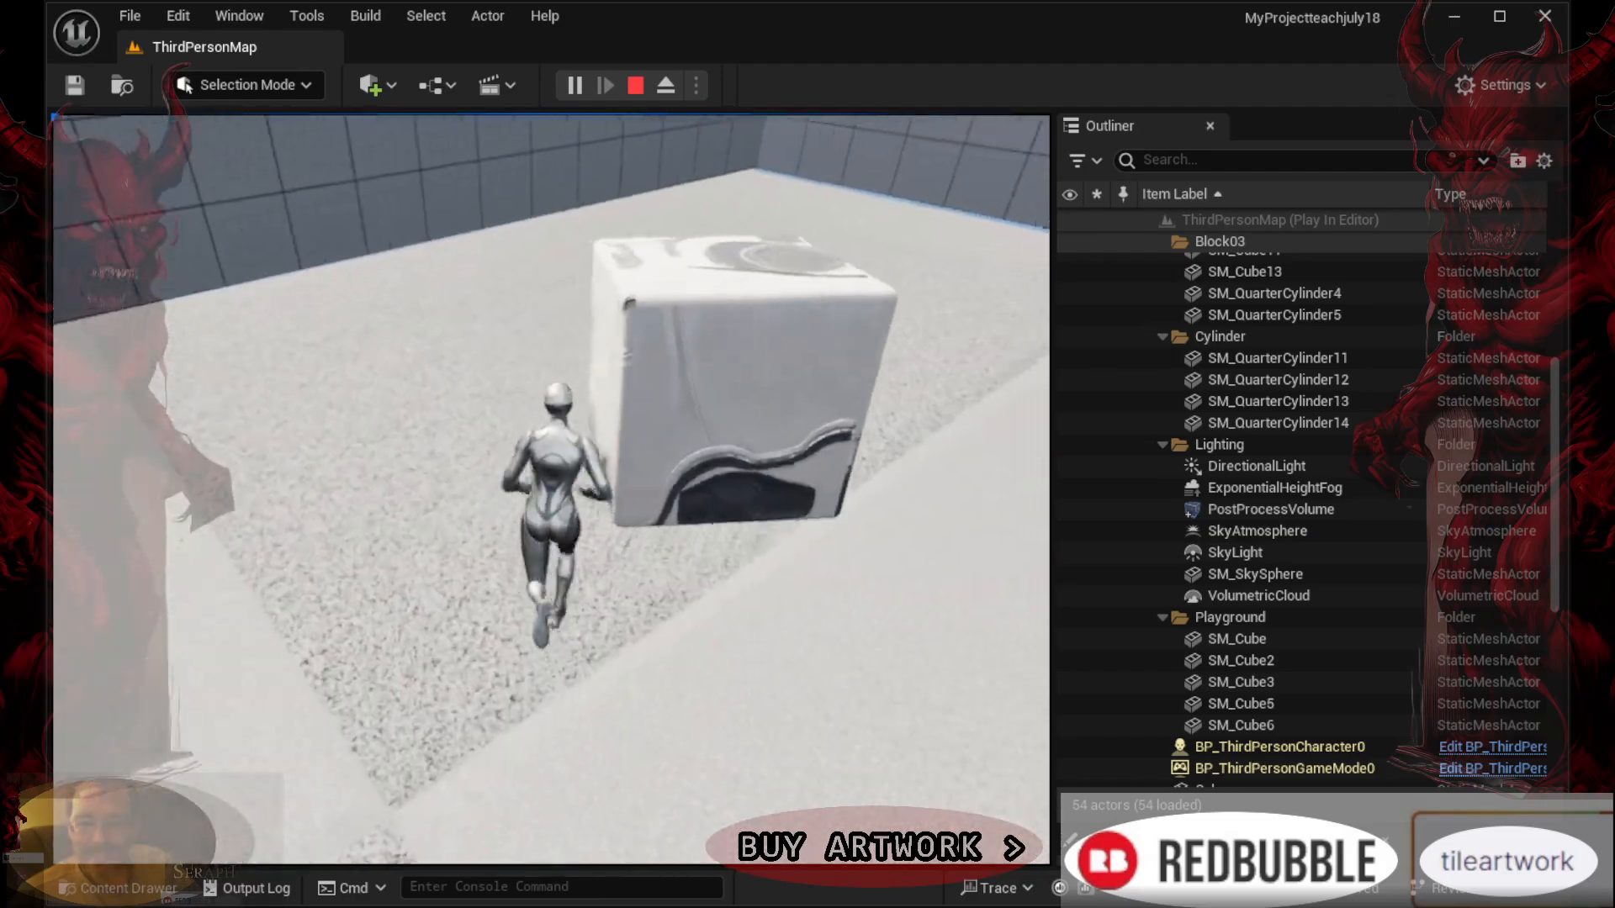
{"action": "key", "text": "w"}
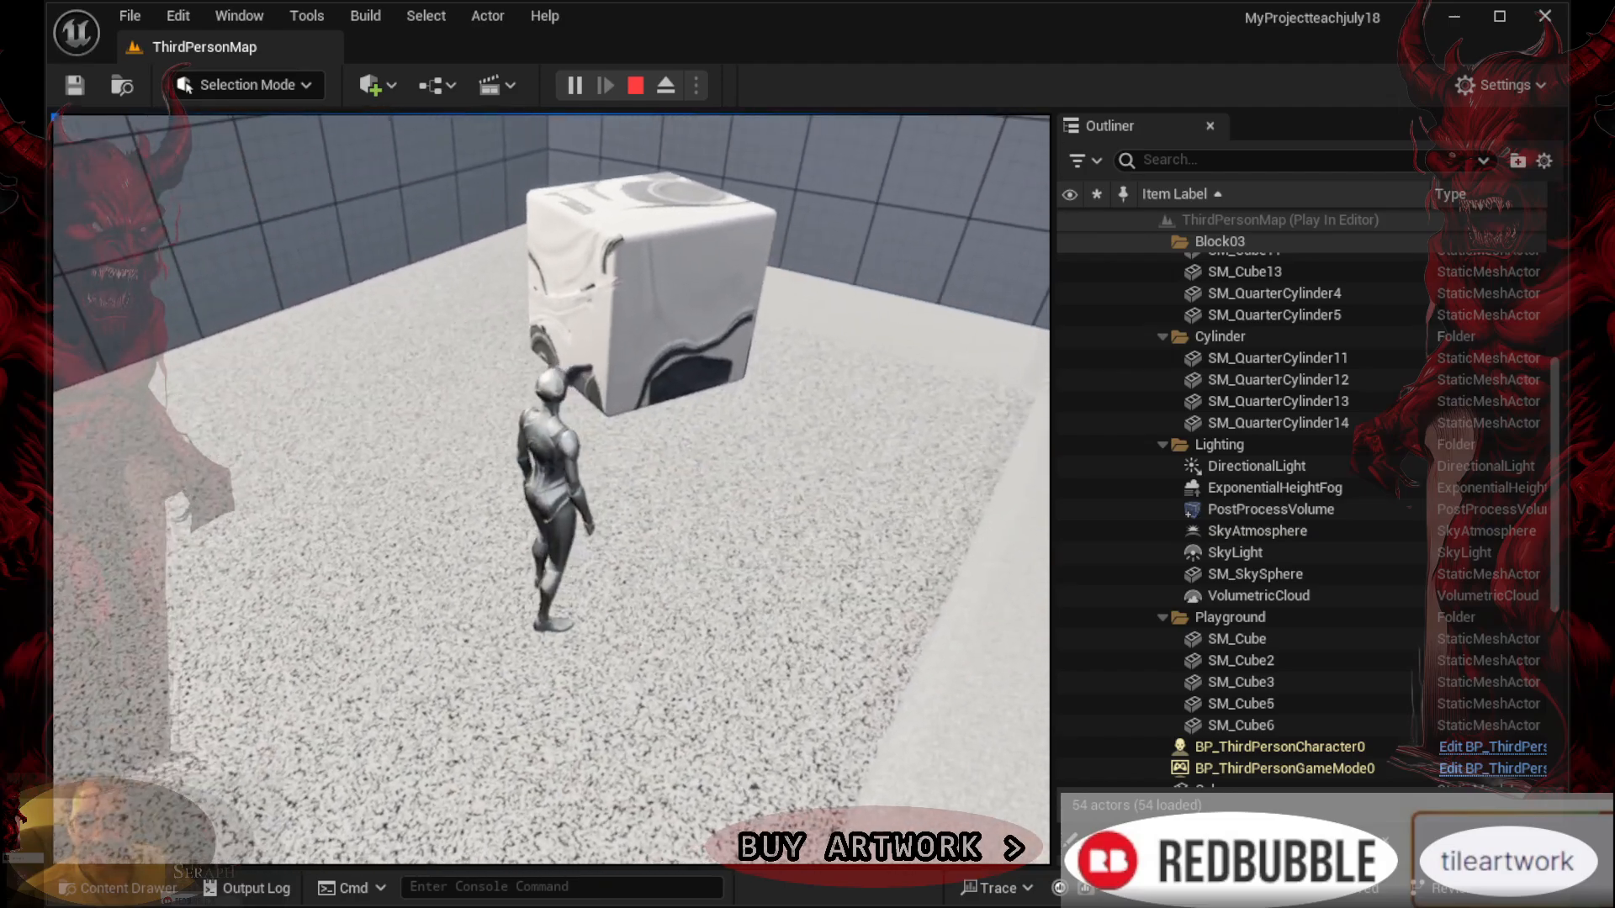
{"action": "key", "text": "Escape"}
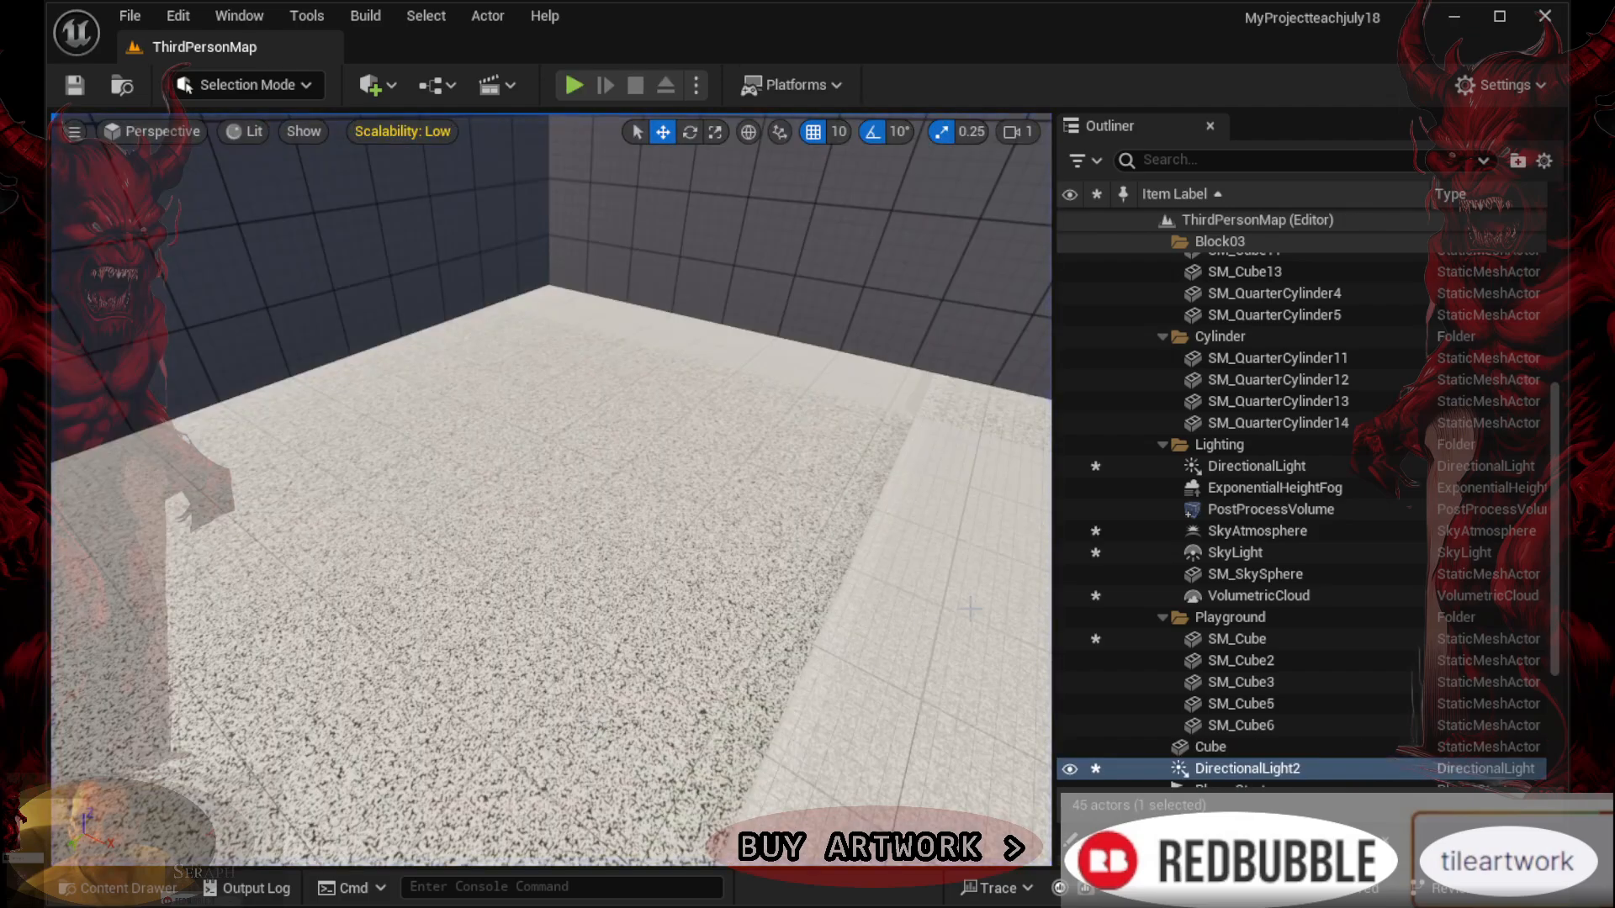
Focus the view on the original DirectionalLight, and select the SkyLight to examine its effect on the level
{"action": "scroll", "coordinate": [1283, 581], "scroll_direction": "up", "scroll_amount": 2}
{"action": "left_click", "coordinate": [1219, 535]}
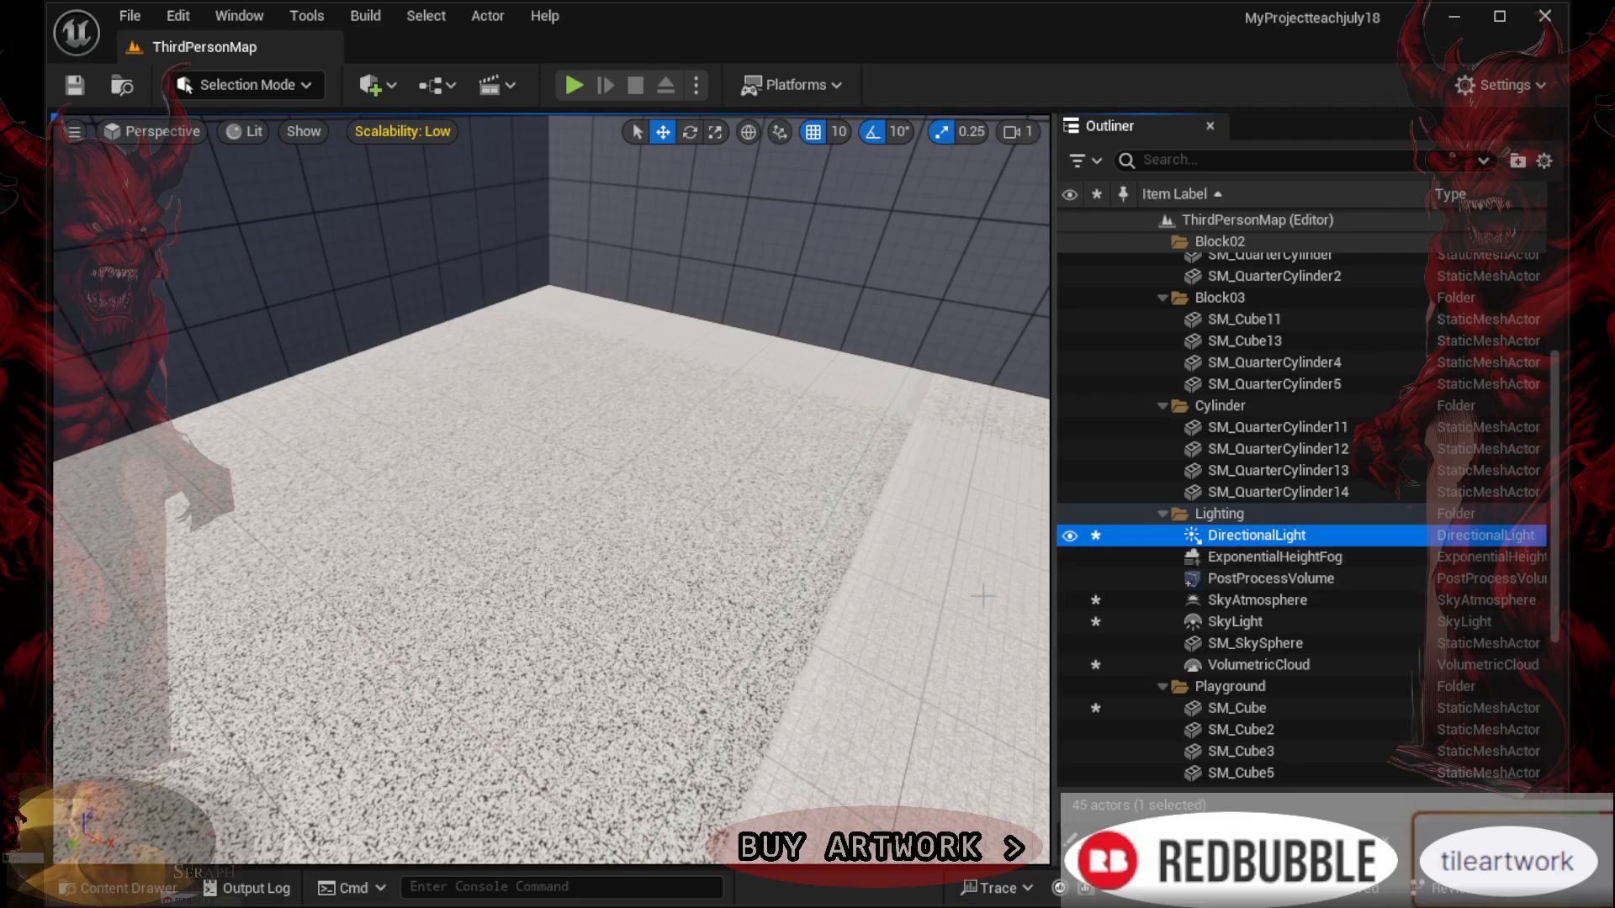
{"action": "key", "text": "f"}
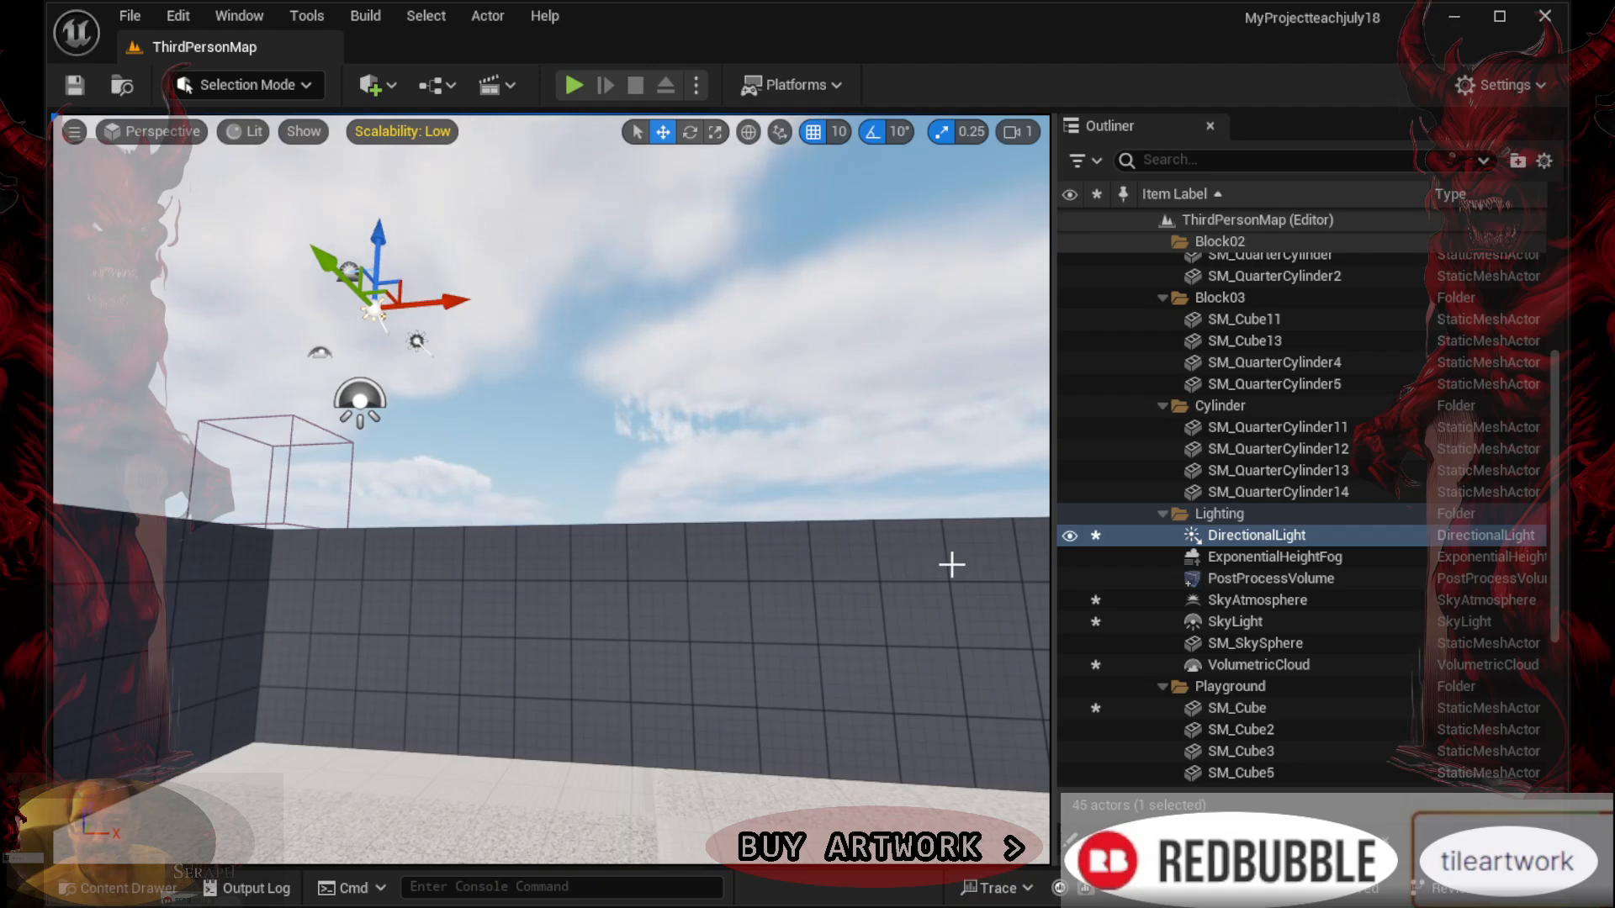
{"action": "left_click", "coordinate": [1159, 623]}
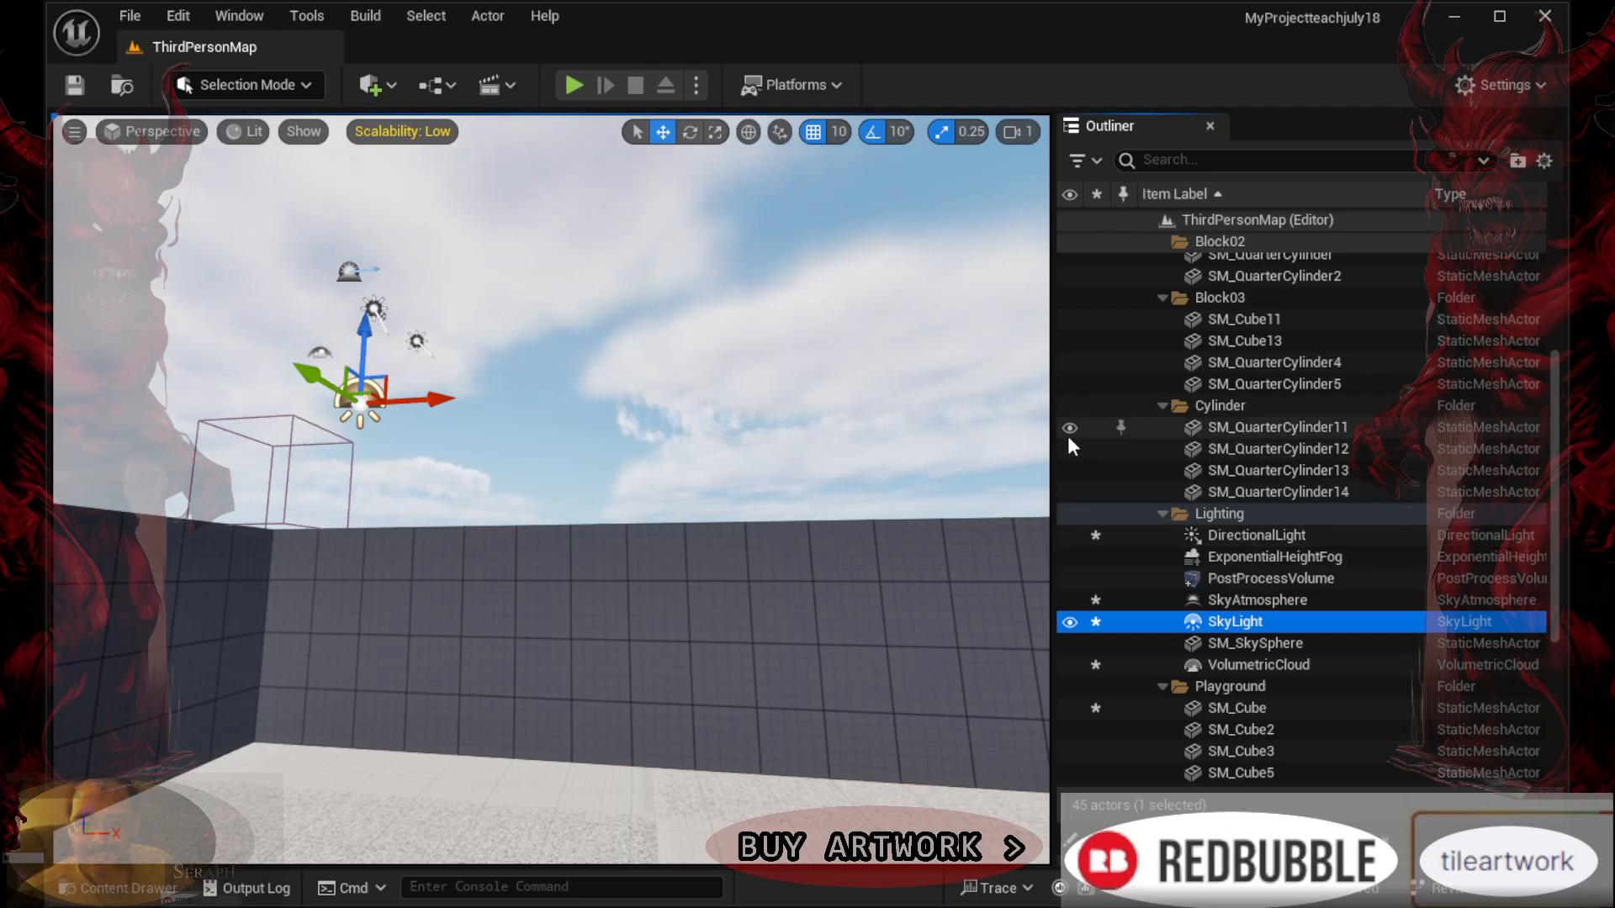
{"action": "right_click_drag", "start_coordinate": [669, 419], "coordinate": [774, 470]}
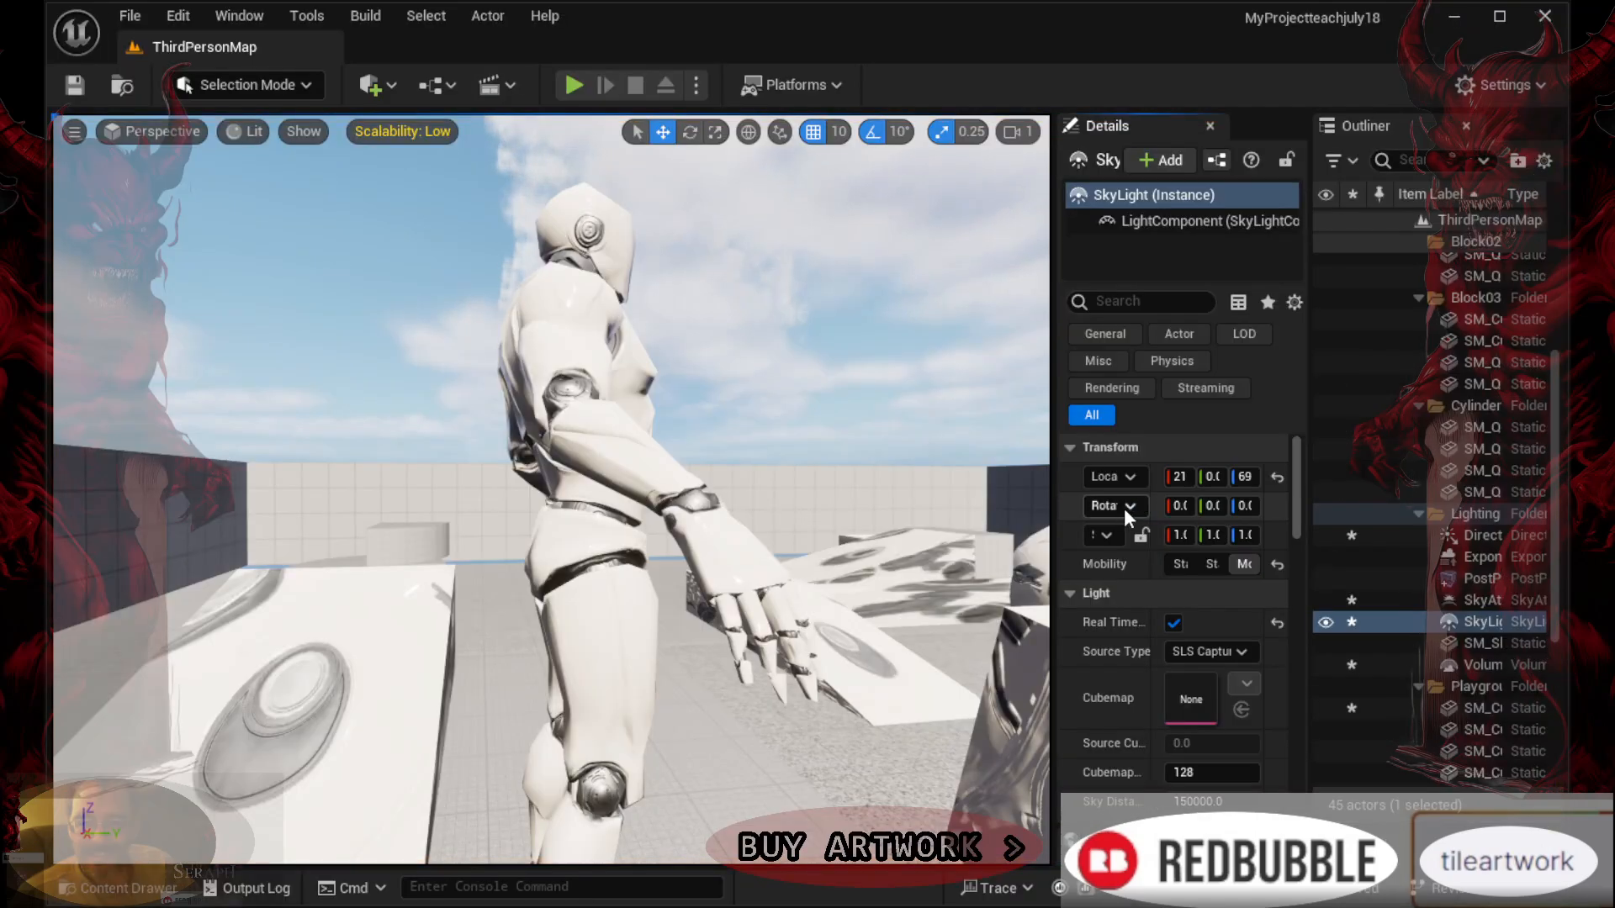
Set the SkyLight's Light Color to bright pink and examine the tint on the mannequin and walls
{"action": "scroll", "coordinate": [1128, 508], "scroll_direction": "down", "scroll_amount": 5}
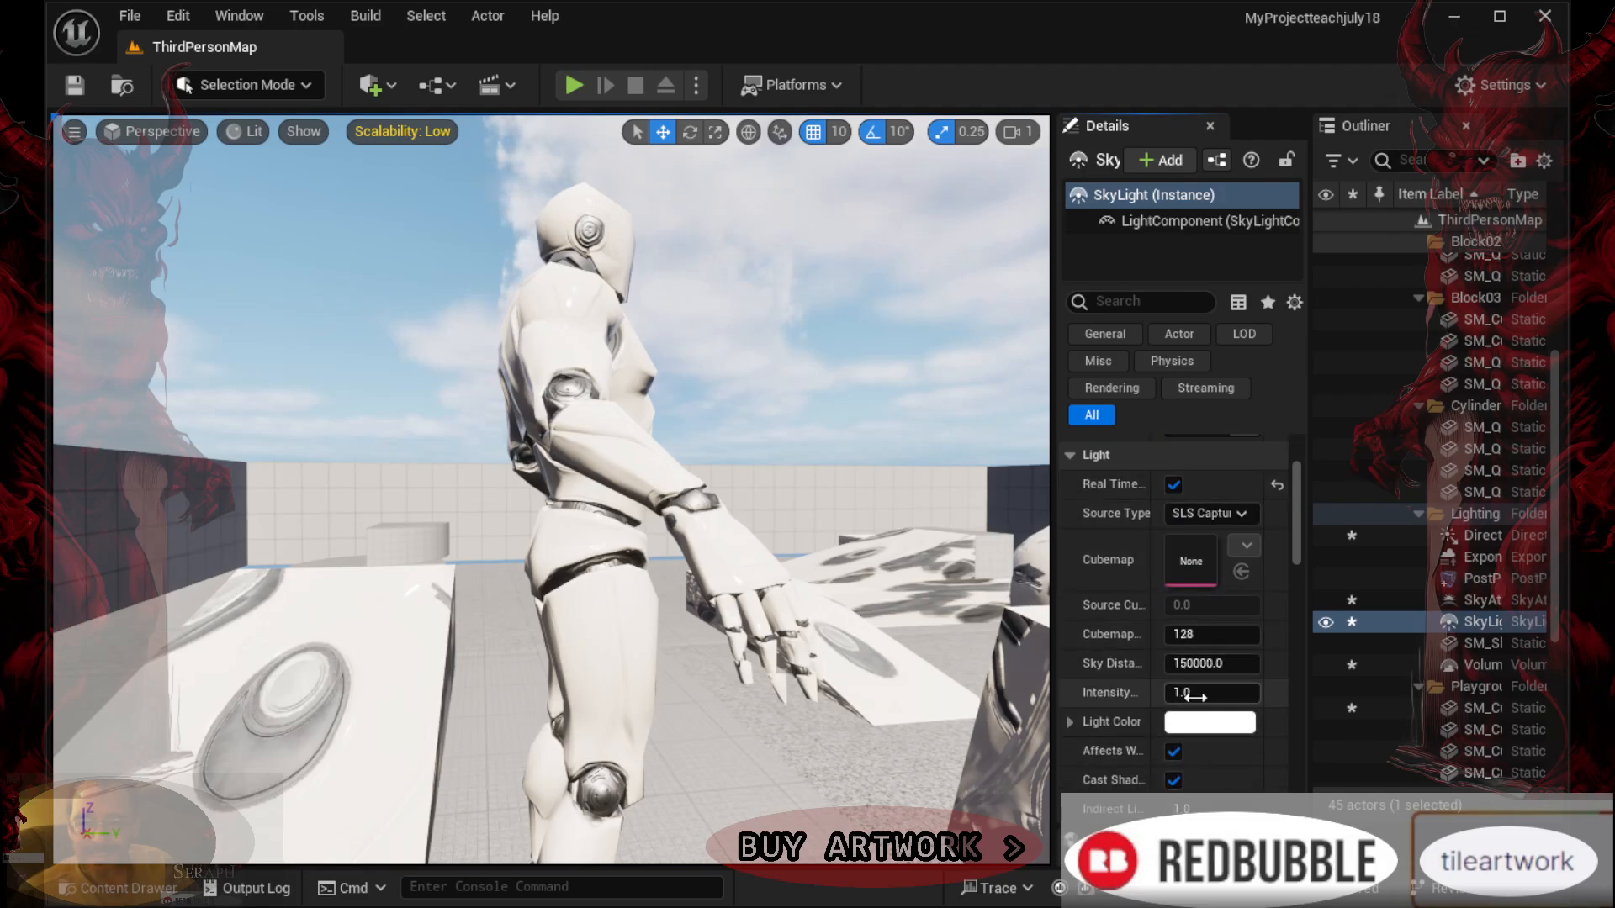
{"action": "left_click_drag", "start_coordinate": [1393, 626], "coordinate": [1429, 620]}
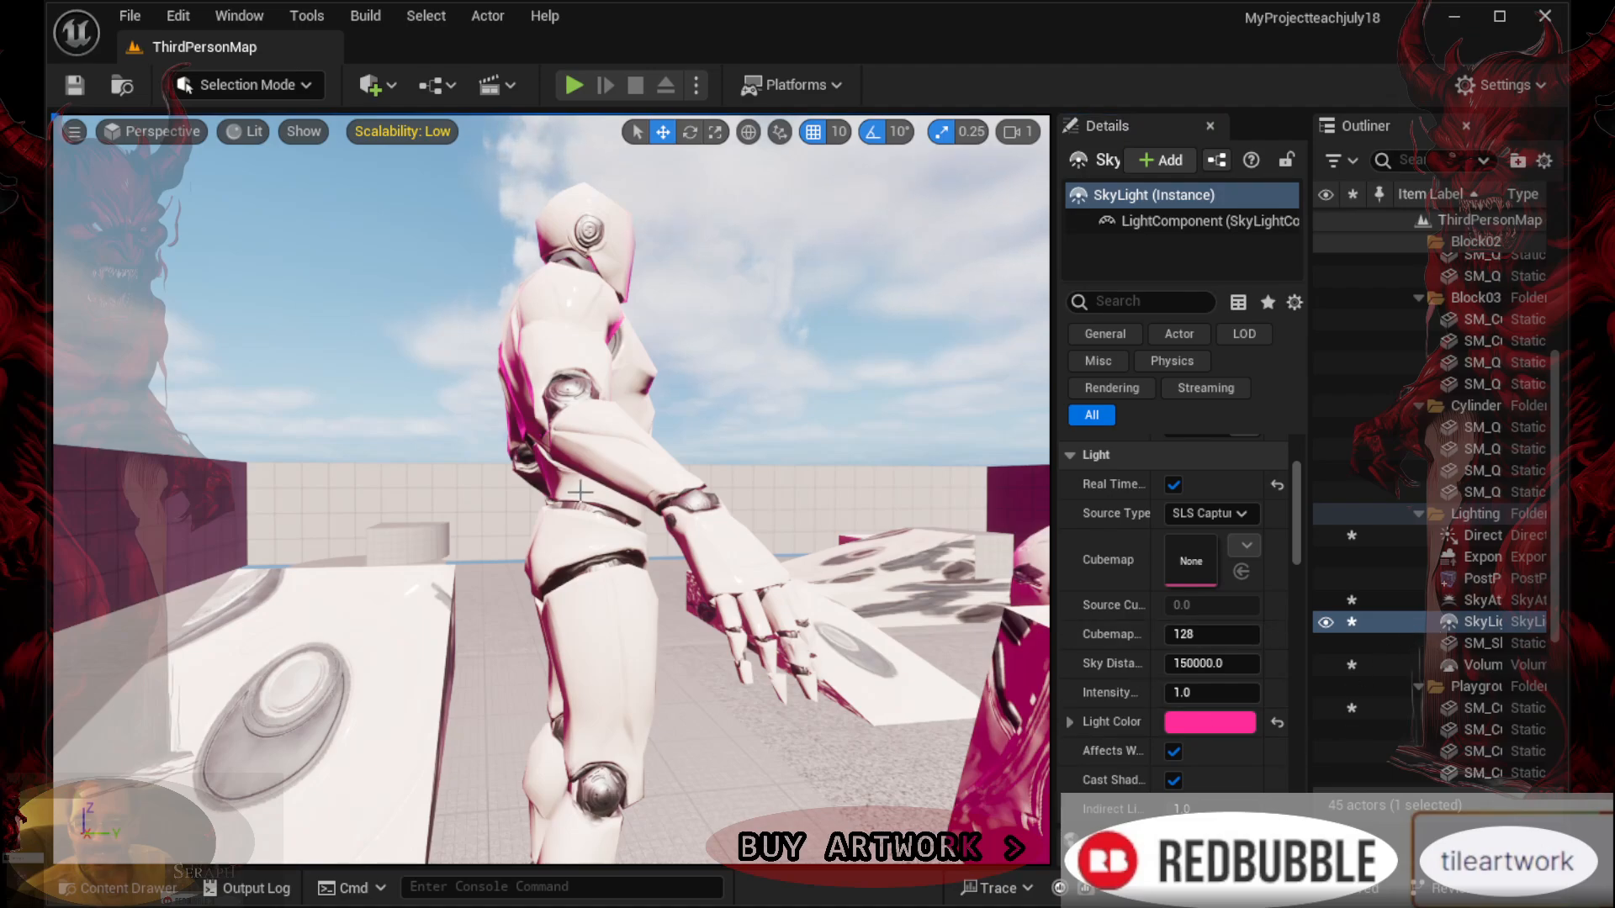
{"action": "mouse_move", "coordinate": [572, 479]}
{"action": "right_mouse_down"}
{"action": "mouse_move", "coordinate": [744, 546]}
{"action": "mouse_move", "coordinate": [850, 509]}
{"action": "mouse_move", "coordinate": [513, 471]}
{"action": "mouse_move", "coordinate": [362, 483]}
{"action": "mouse_move", "coordinate": [581, 492]}
{"action": "right_mouse_up"}
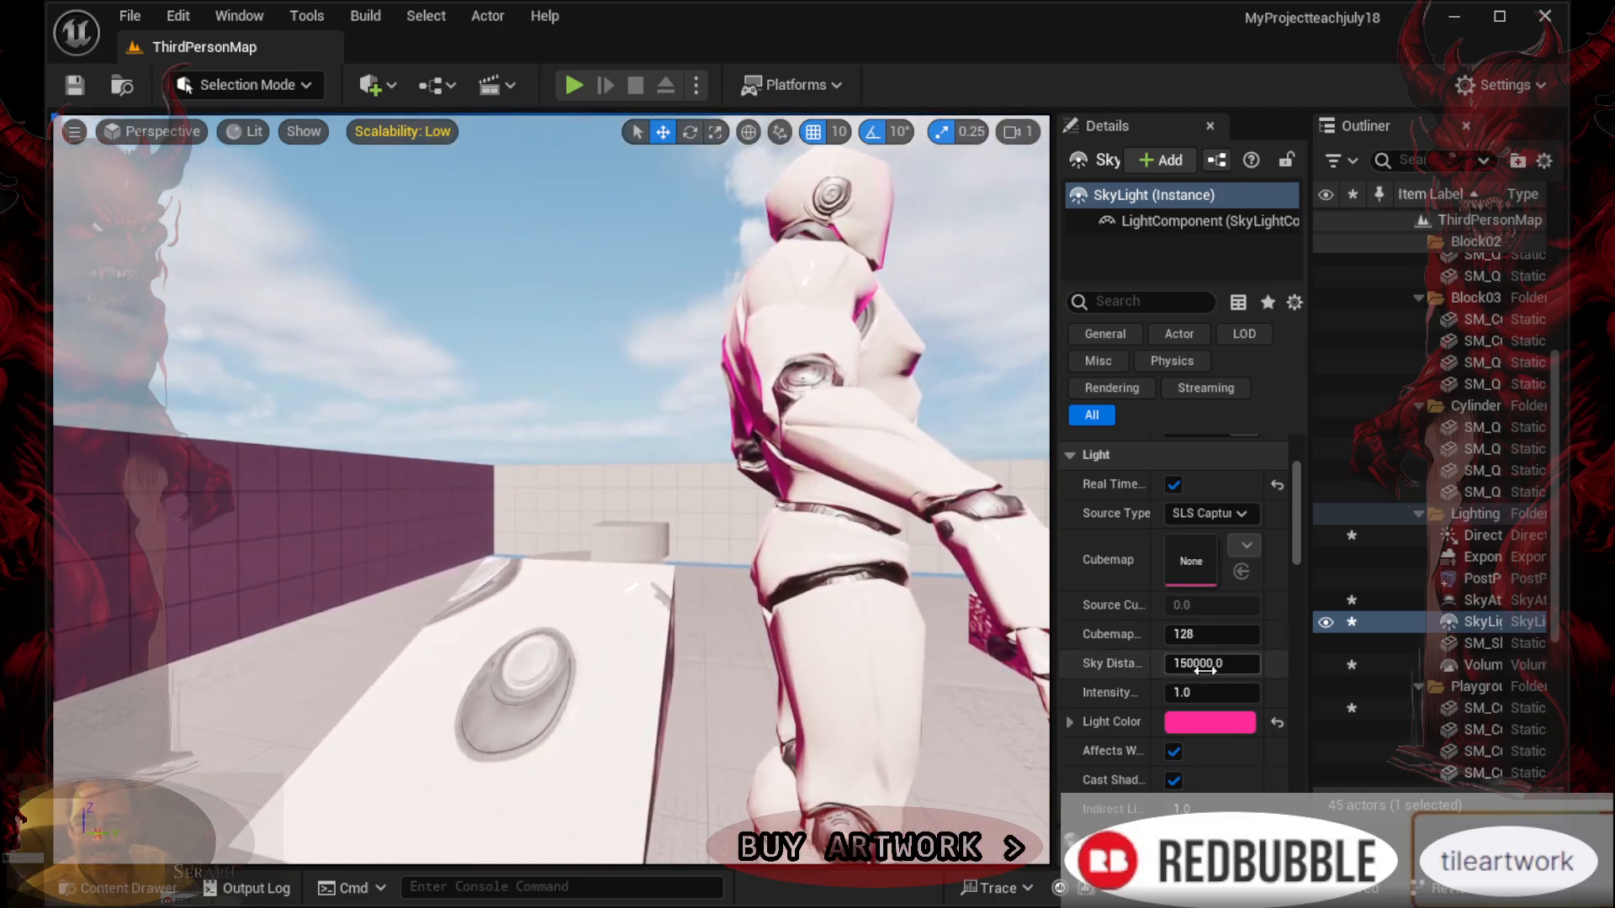
{"action": "scroll", "coordinate": [1178, 660], "scroll_direction": "down", "scroll_amount": 3}
{"action": "scroll", "coordinate": [1143, 649], "scroll_direction": "down", "scroll_amount": 2}
{"action": "scroll", "coordinate": [1143, 641], "scroll_direction": "up", "scroll_amount": 3}
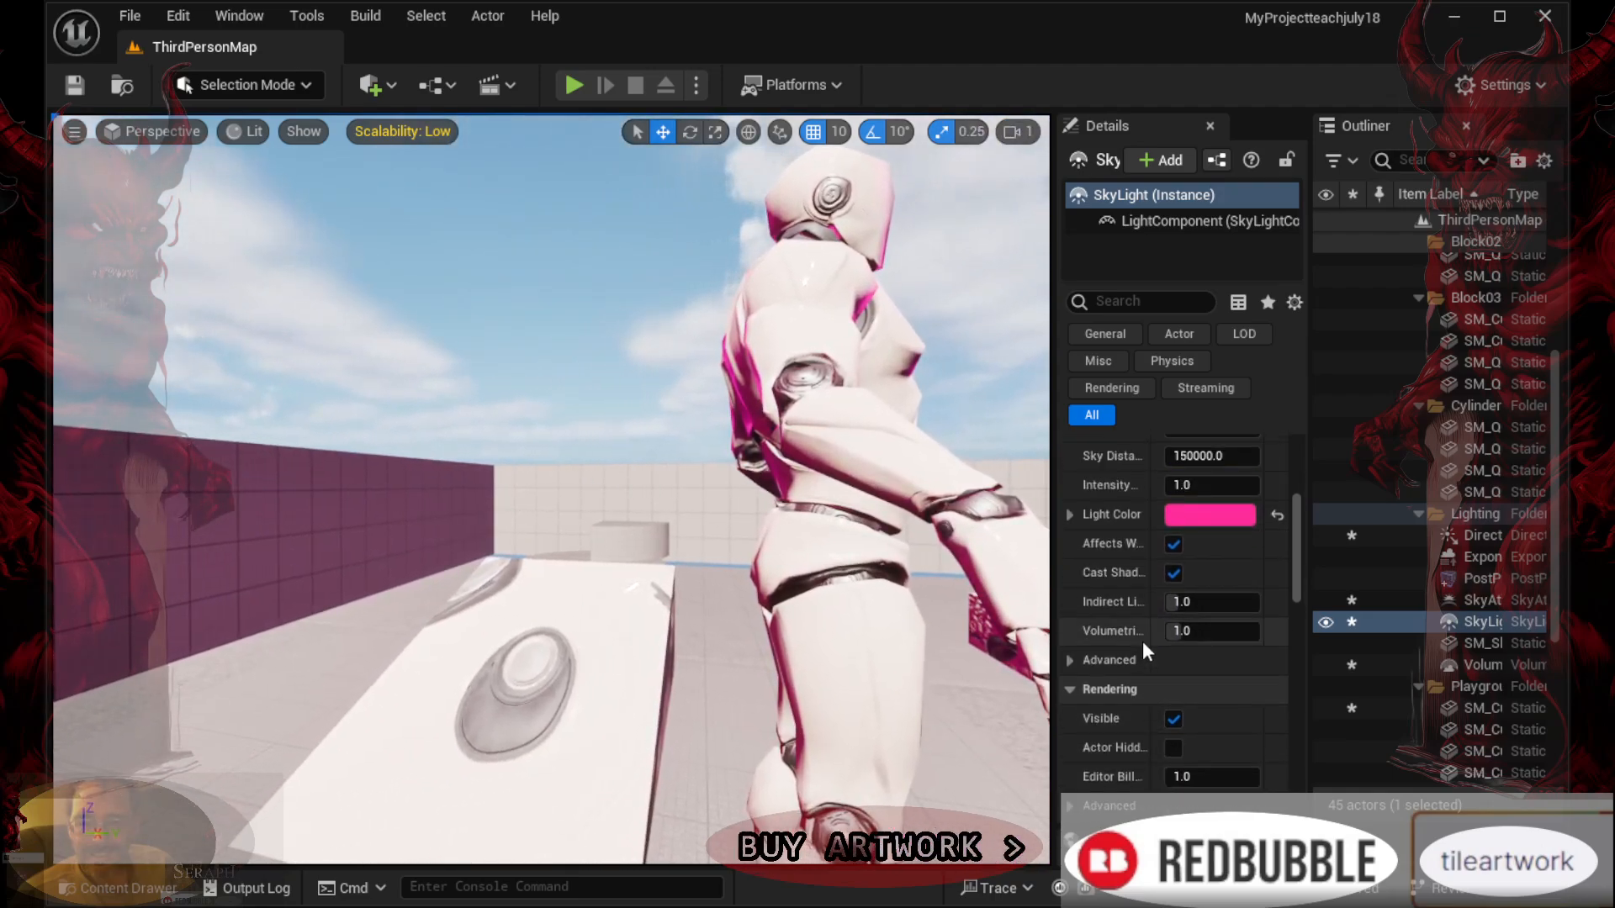
Play the level and run and jump the character past the giant mannequin, over the cylinders and ramps, and onto the sphere under pink light
{"action": "left_click", "coordinate": [573, 85]}
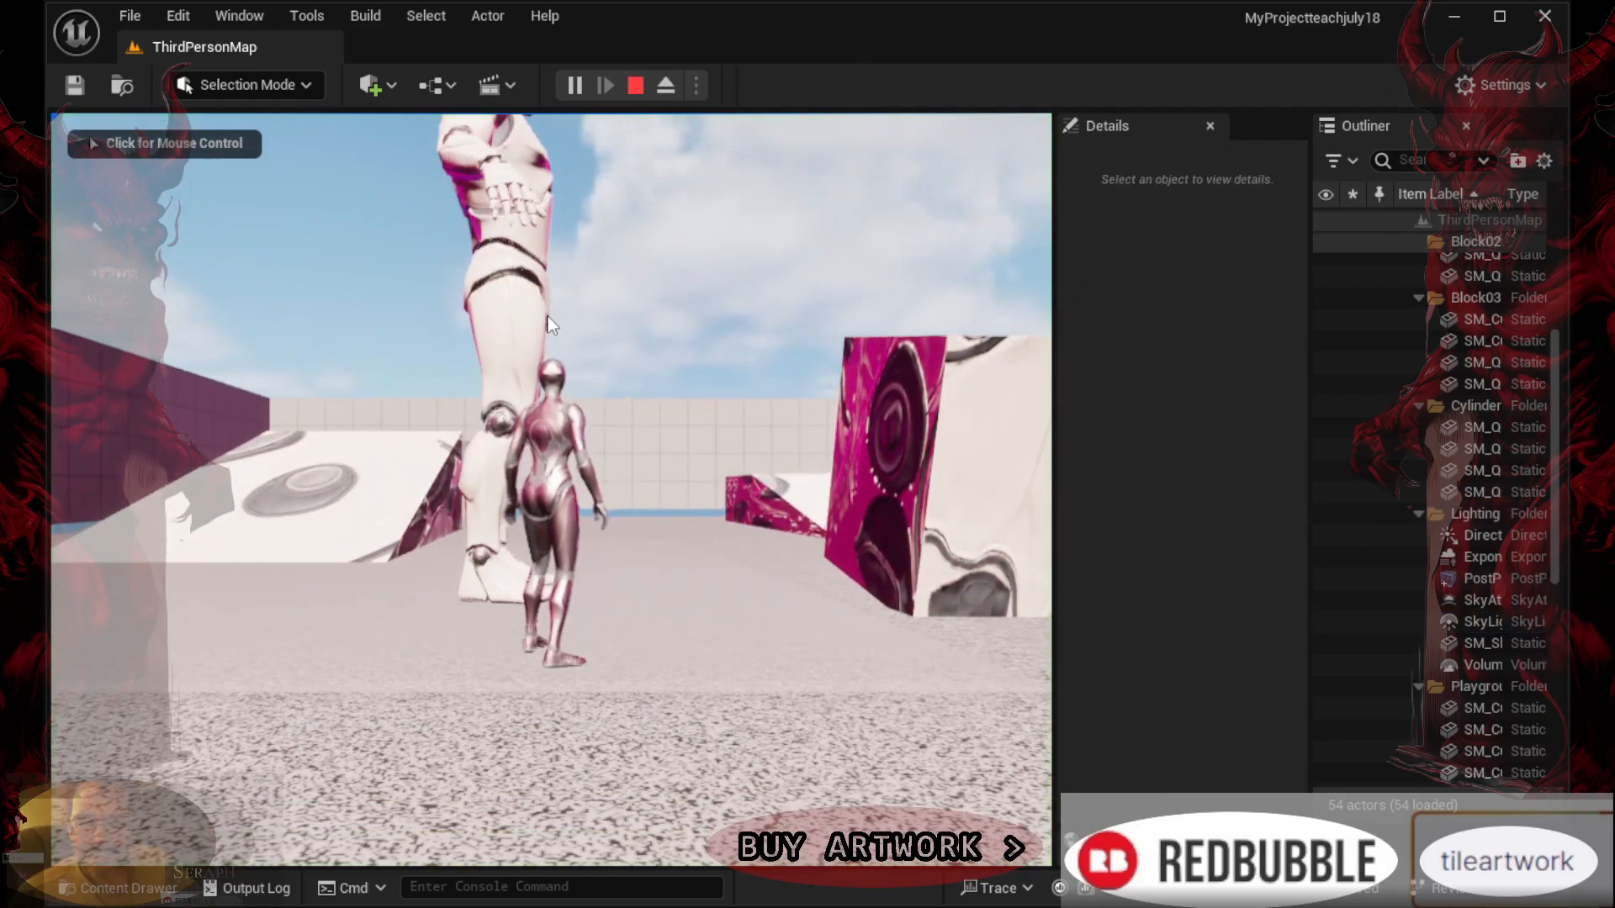
{"action": "left_click", "coordinate": [799, 464]}
{"action": "key", "text": "w"}
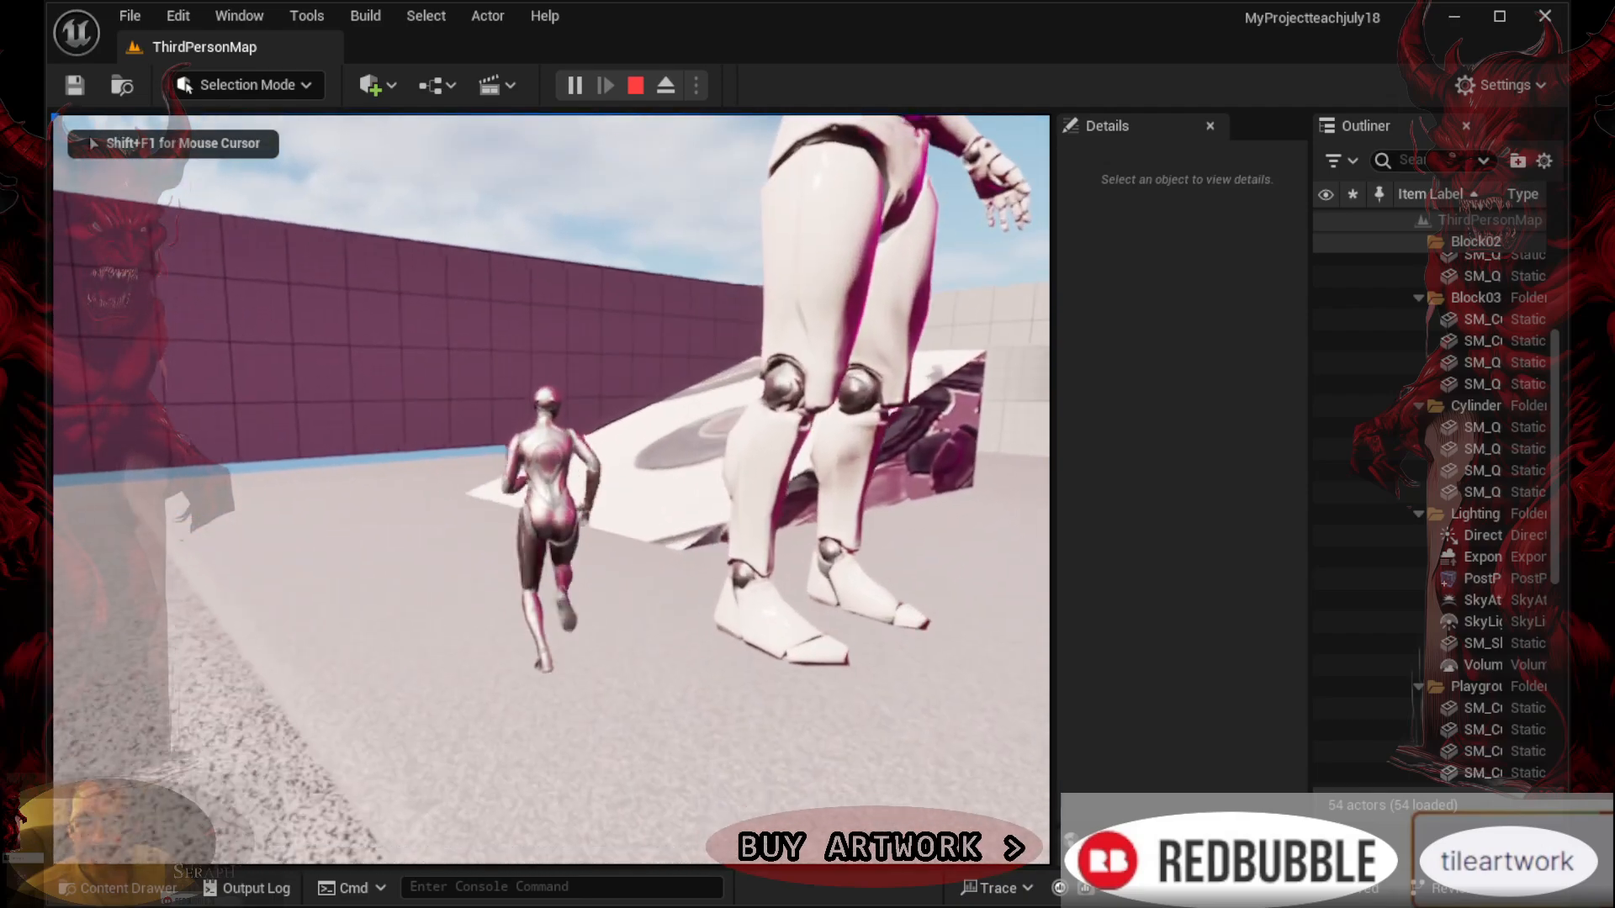
{"action": "key", "text": "w"}
{"action": "key", "text": "space"}
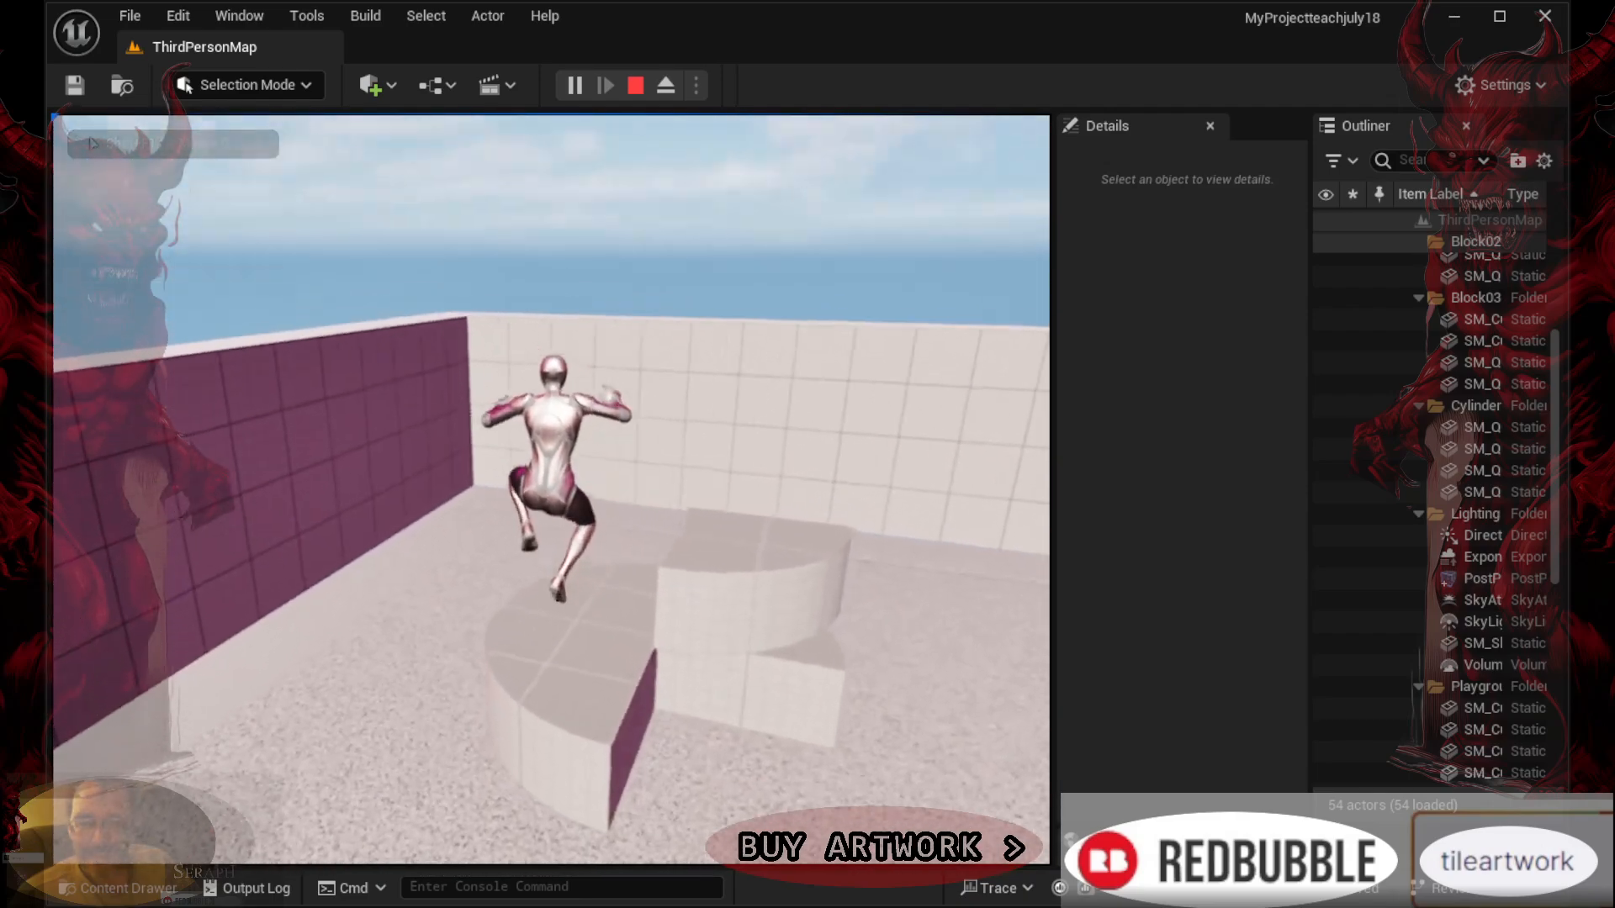
{"action": "key", "text": "w"}
{"action": "key", "text": "space"}
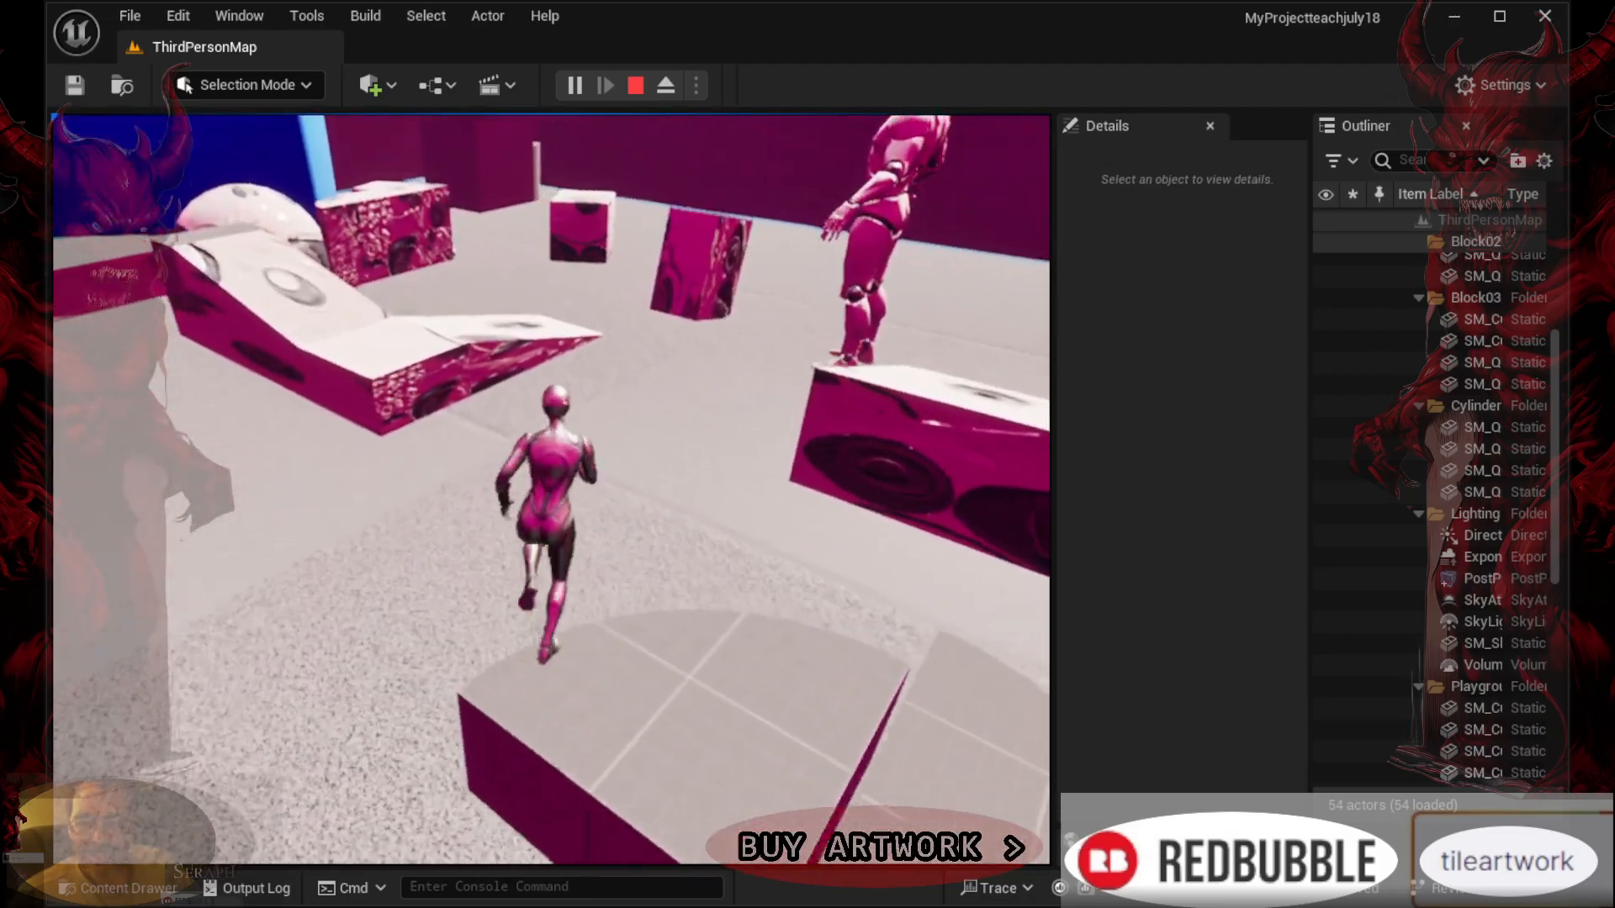
{"action": "key", "text": "w"}
{"action": "key", "text": "space"}
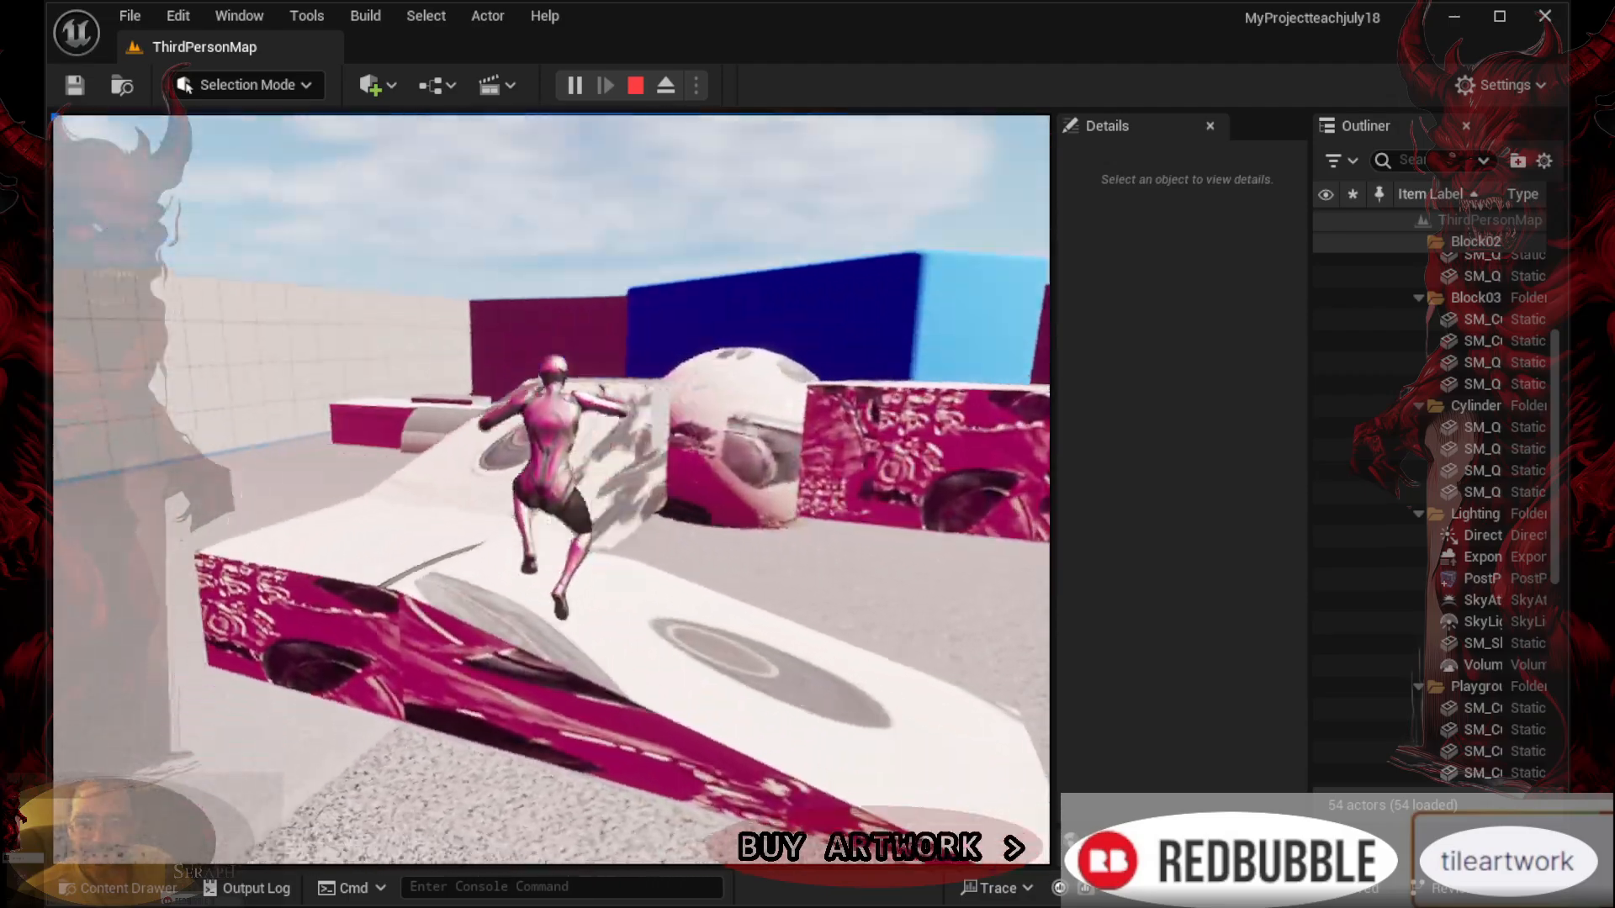
{"action": "key", "text": "w"}
{"action": "key", "text": "space"}
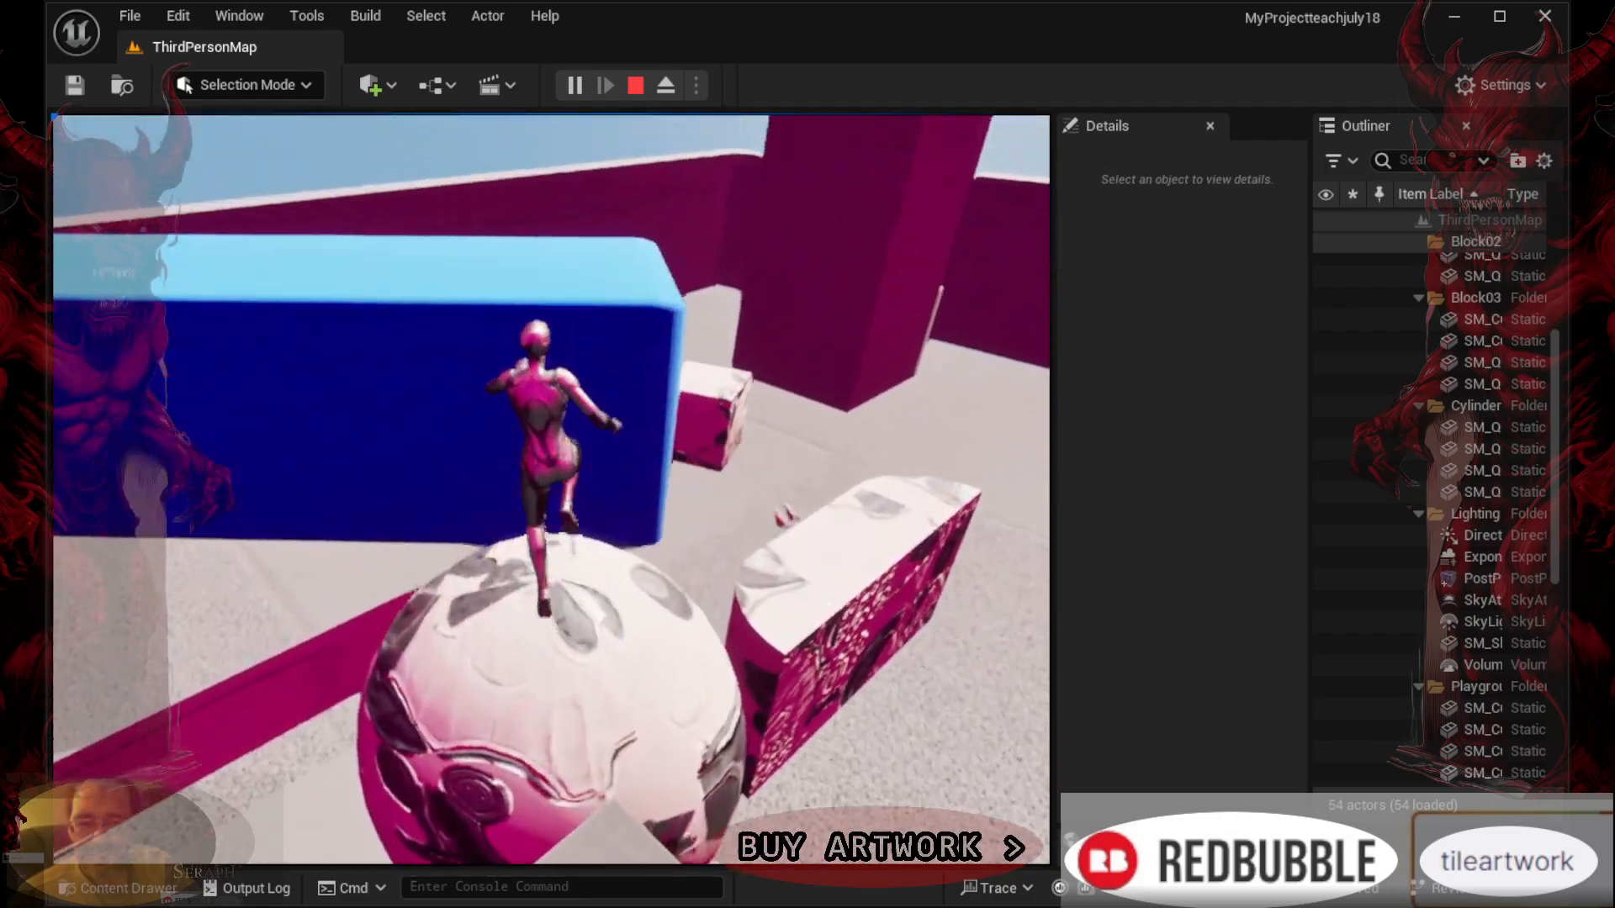
{"action": "key", "text": "space"}
{"action": "key", "text": "w"}
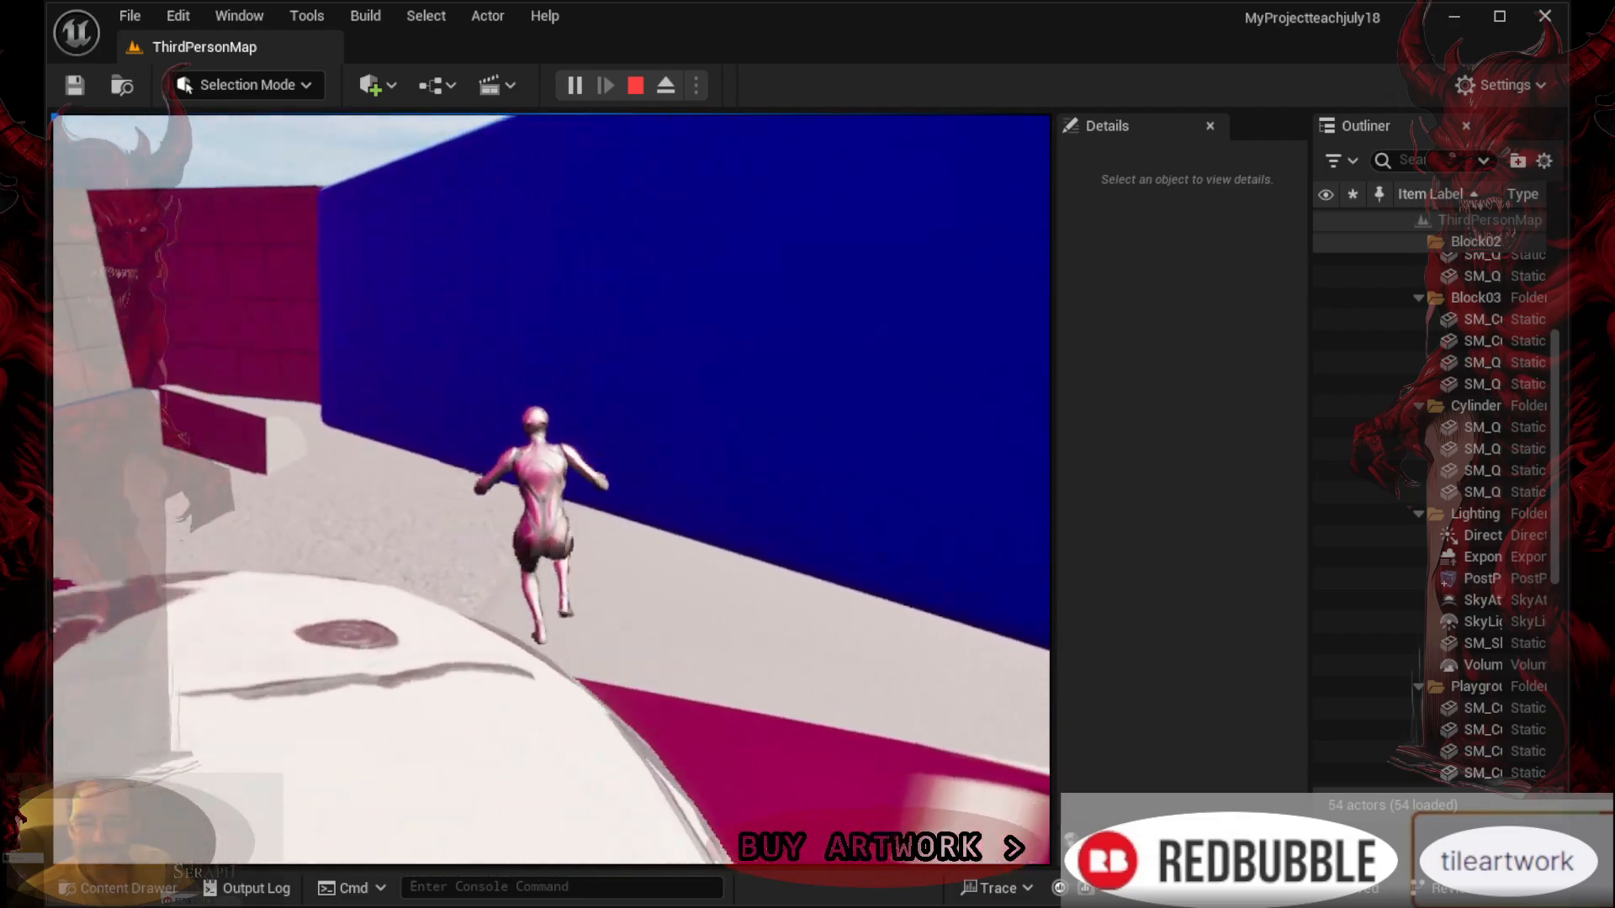
Run and jump the character around the large blue block to examine the pink sky lighting on its sides
{"action": "key", "text": "w"}
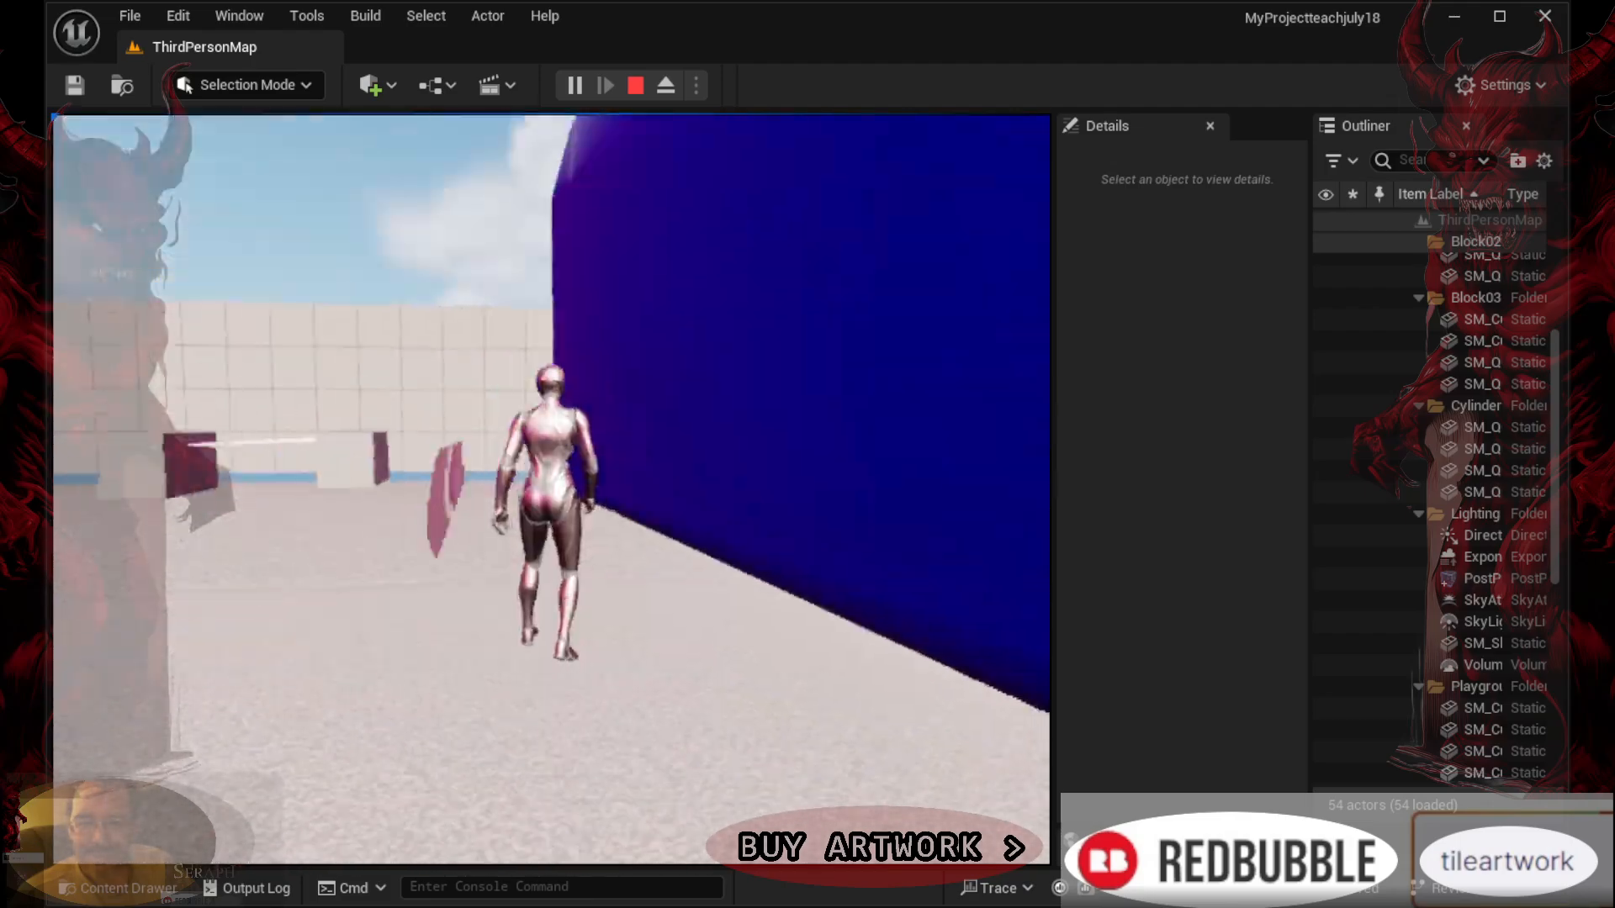
{"action": "key", "text": "w"}
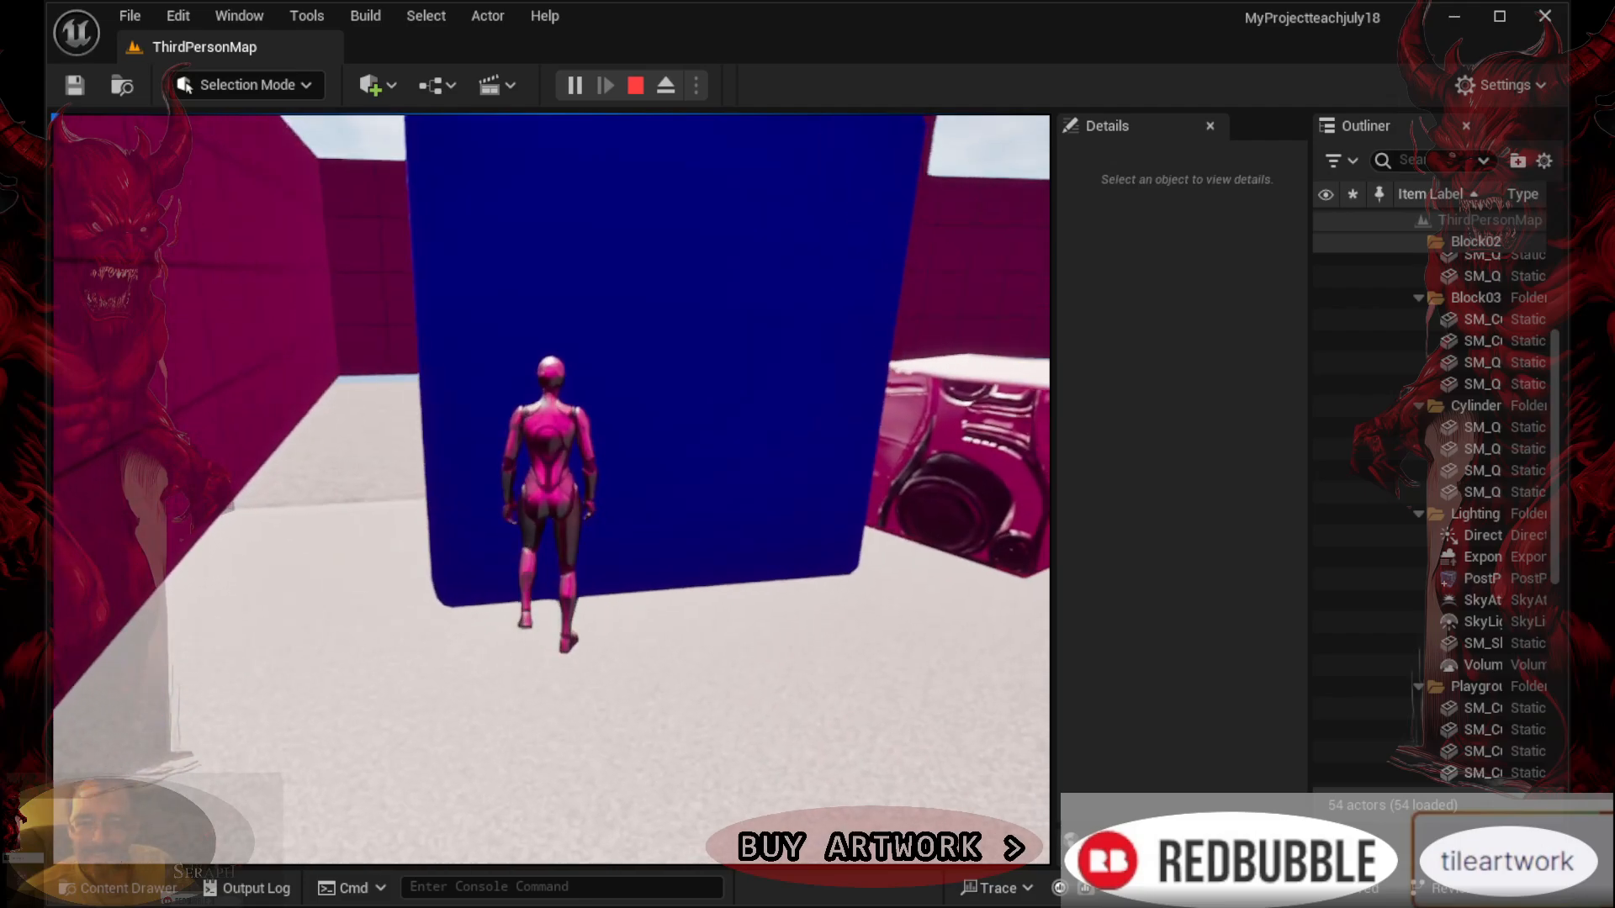
{"action": "key", "text": "w"}
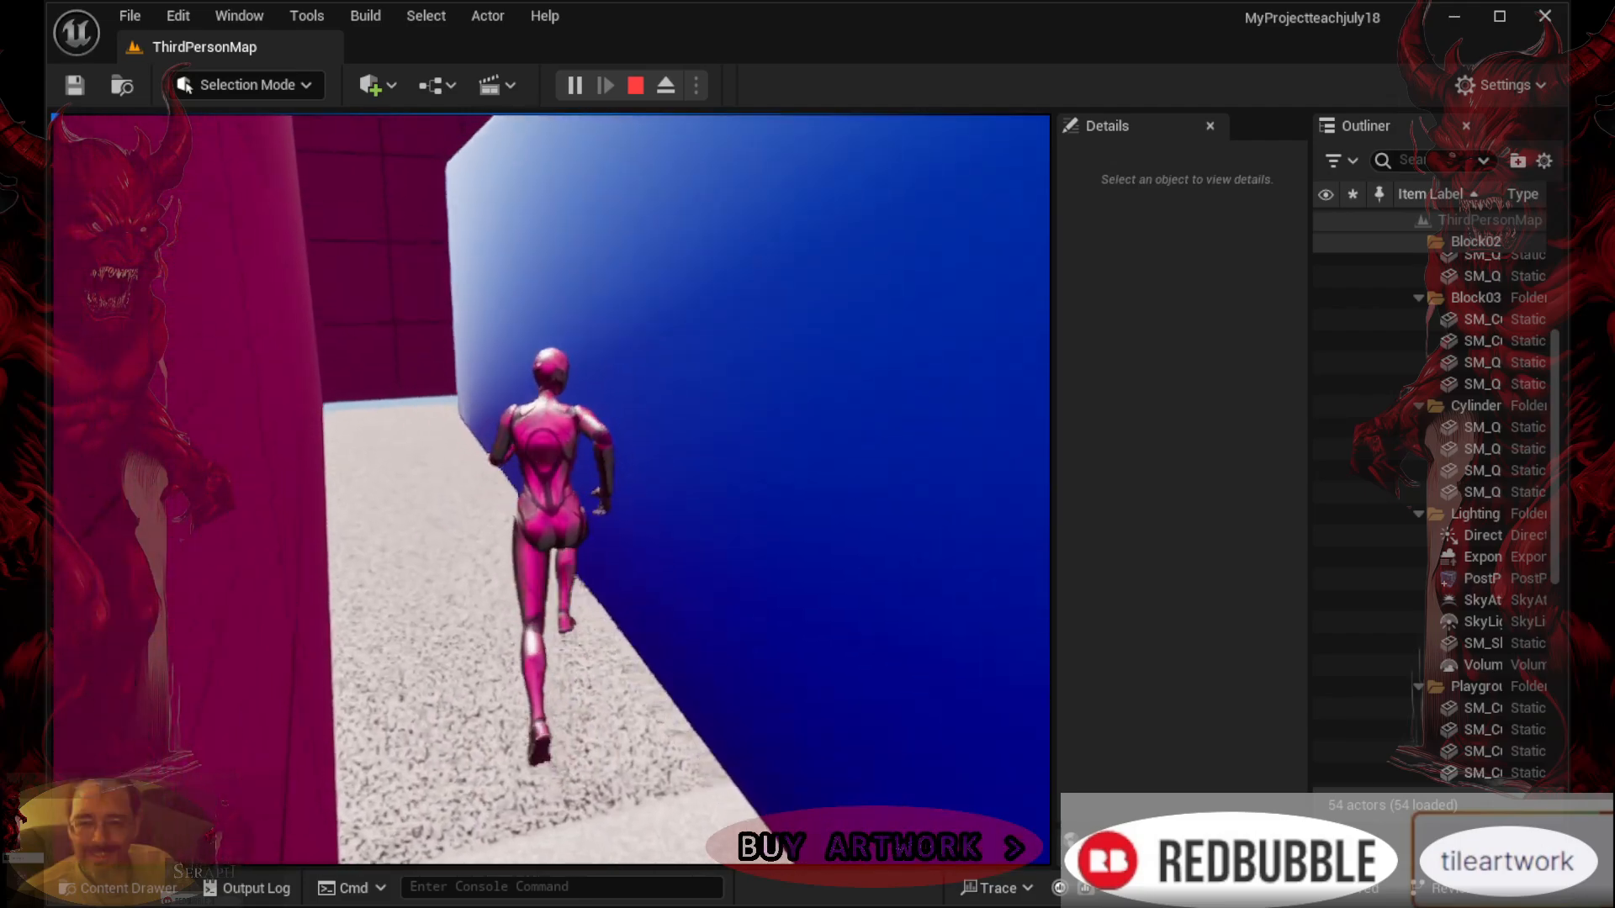
{"action": "key", "text": "w"}
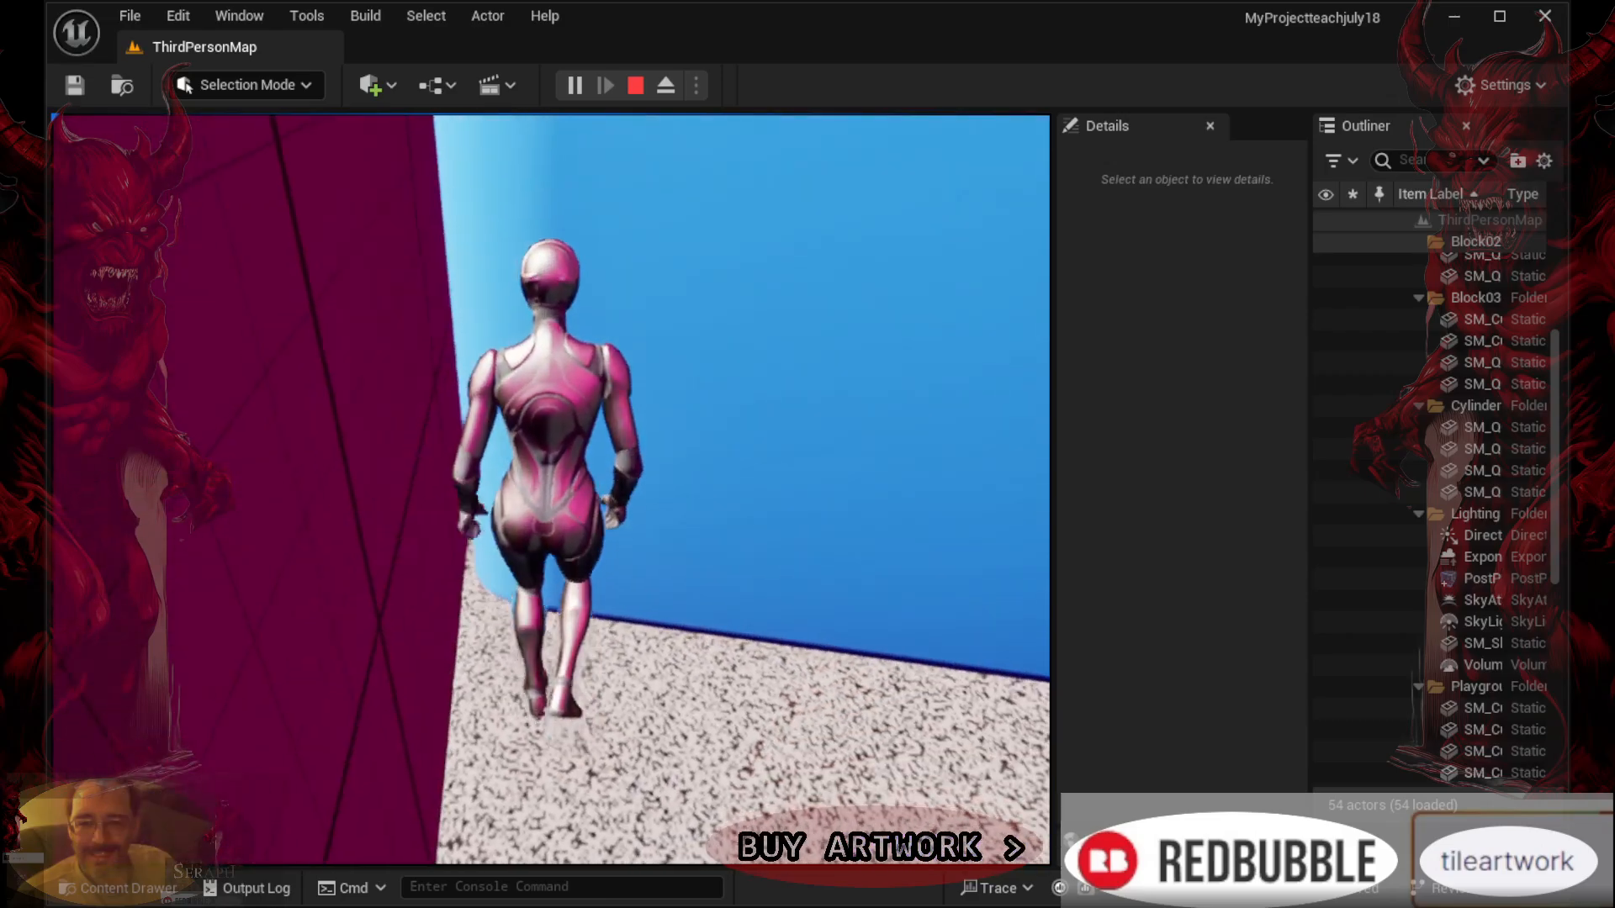
{"action": "key", "text": "space"}
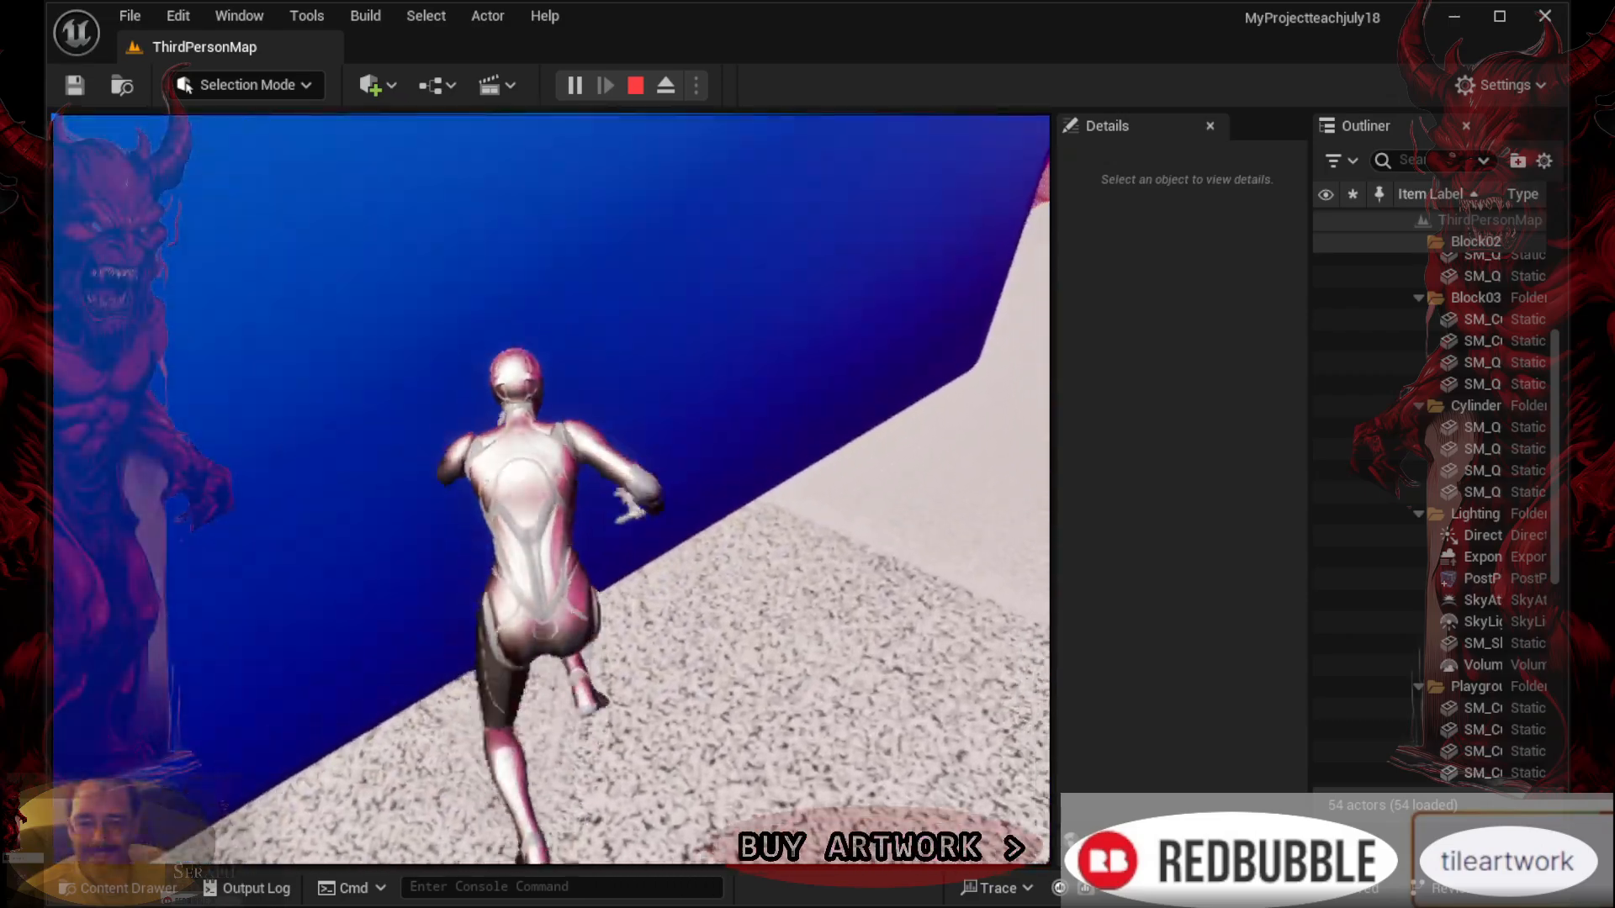
{"action": "key", "text": "w"}
{"action": "key", "text": "w"}
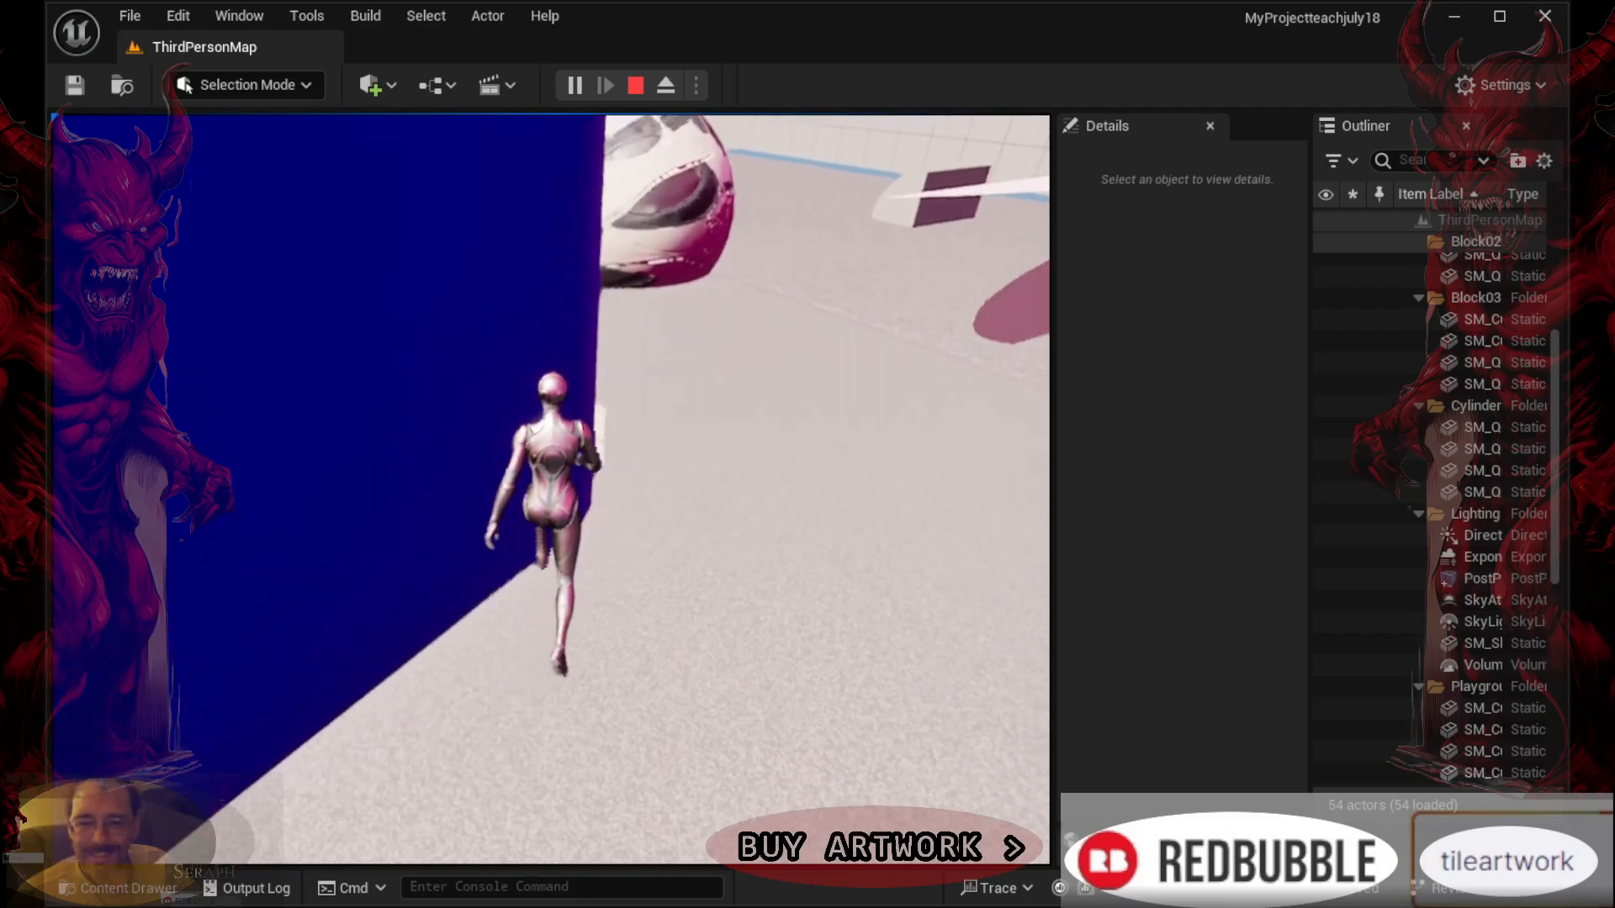
{"action": "key", "text": "space"}
{"action": "key", "text": "space"}
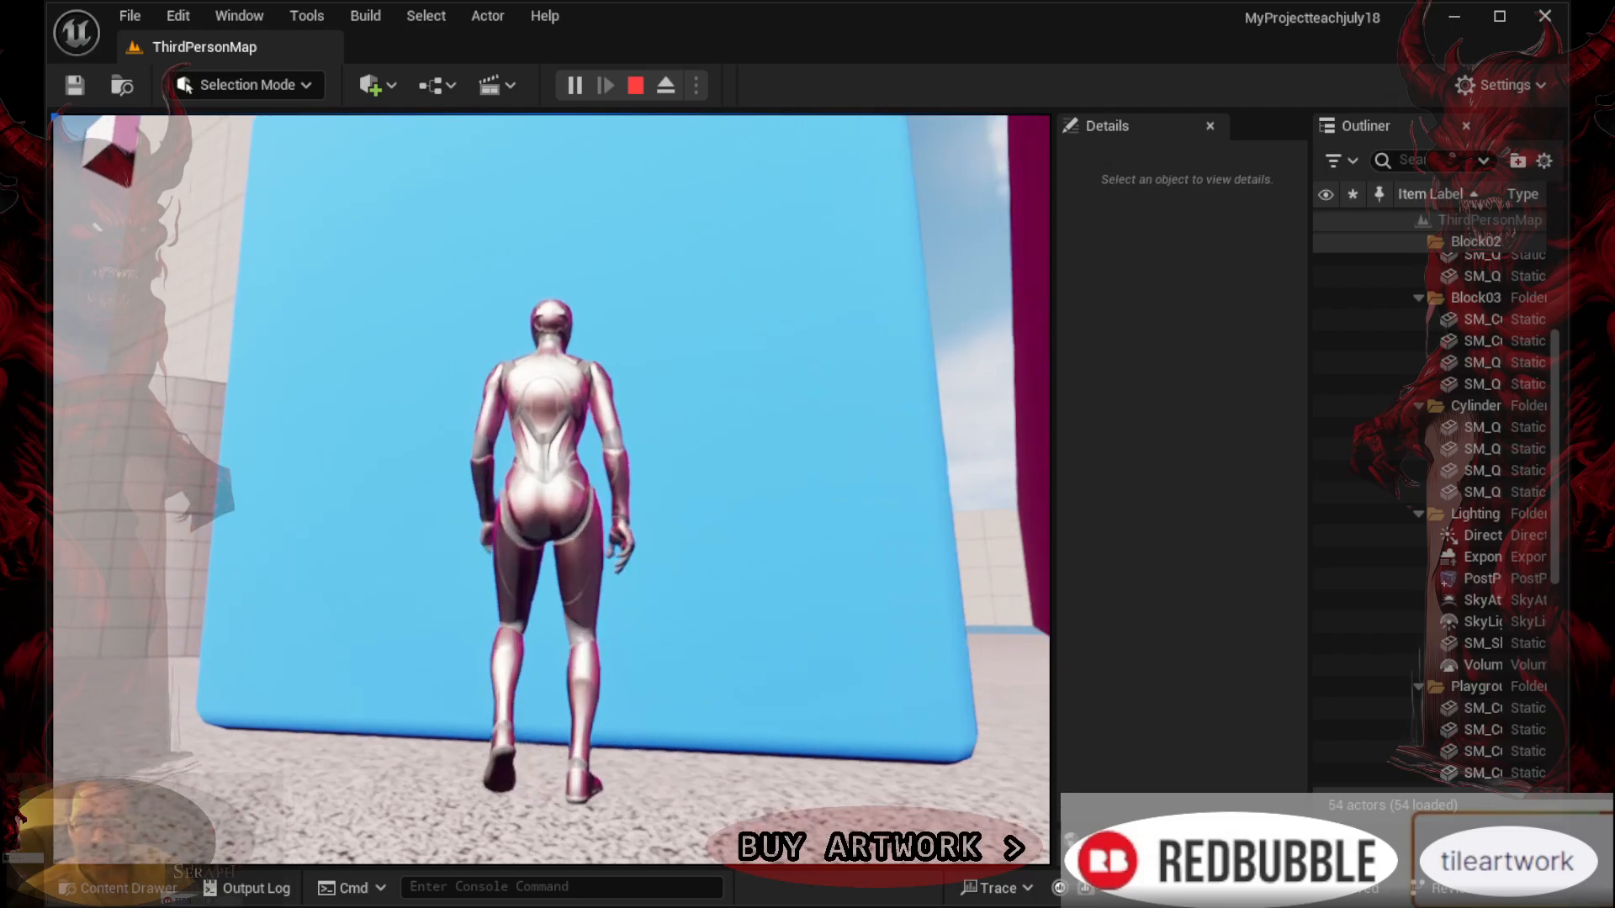
Run the character along the wall and between the textured cubes to check the pink shading, and end the play session
{"action": "key", "text": "w"}
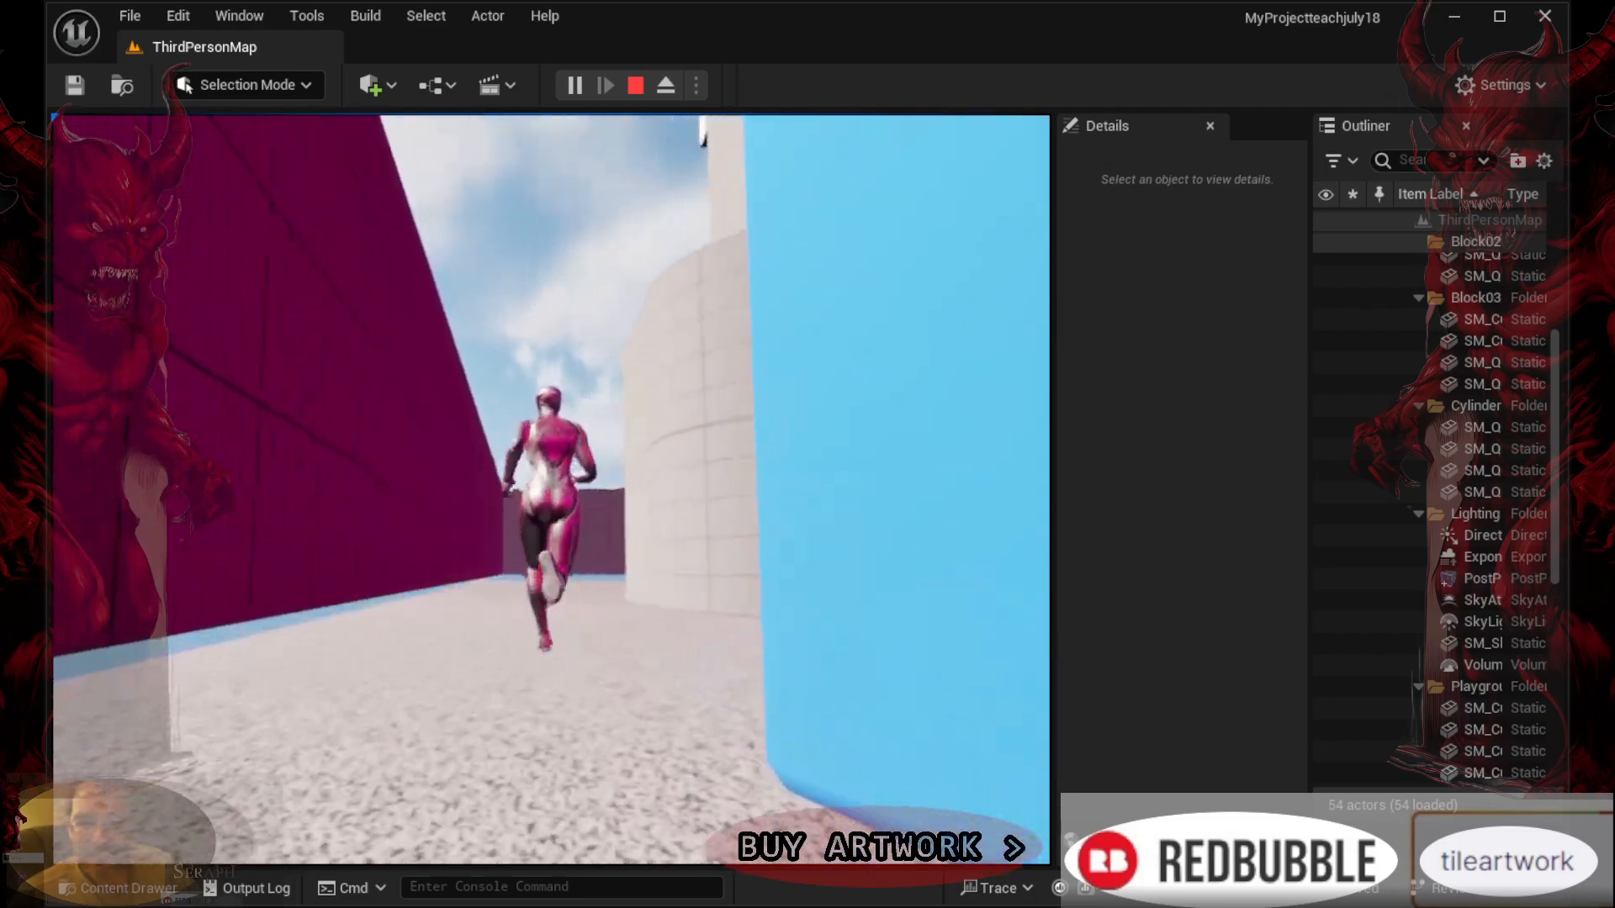
{"action": "key", "text": "w"}
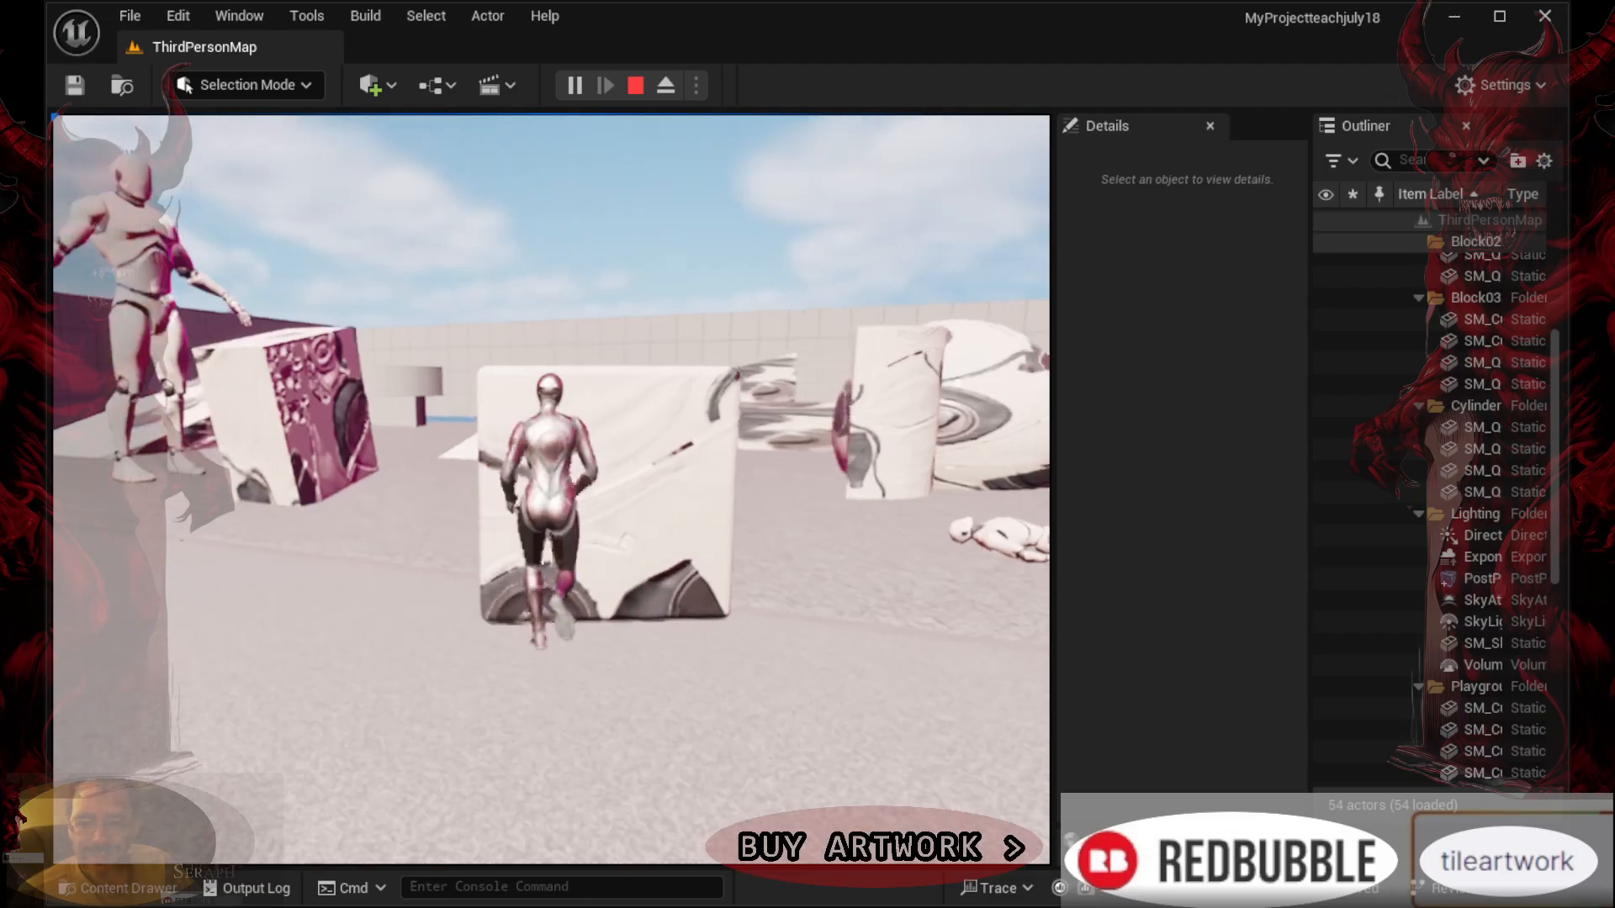
{"action": "key", "text": "w"}
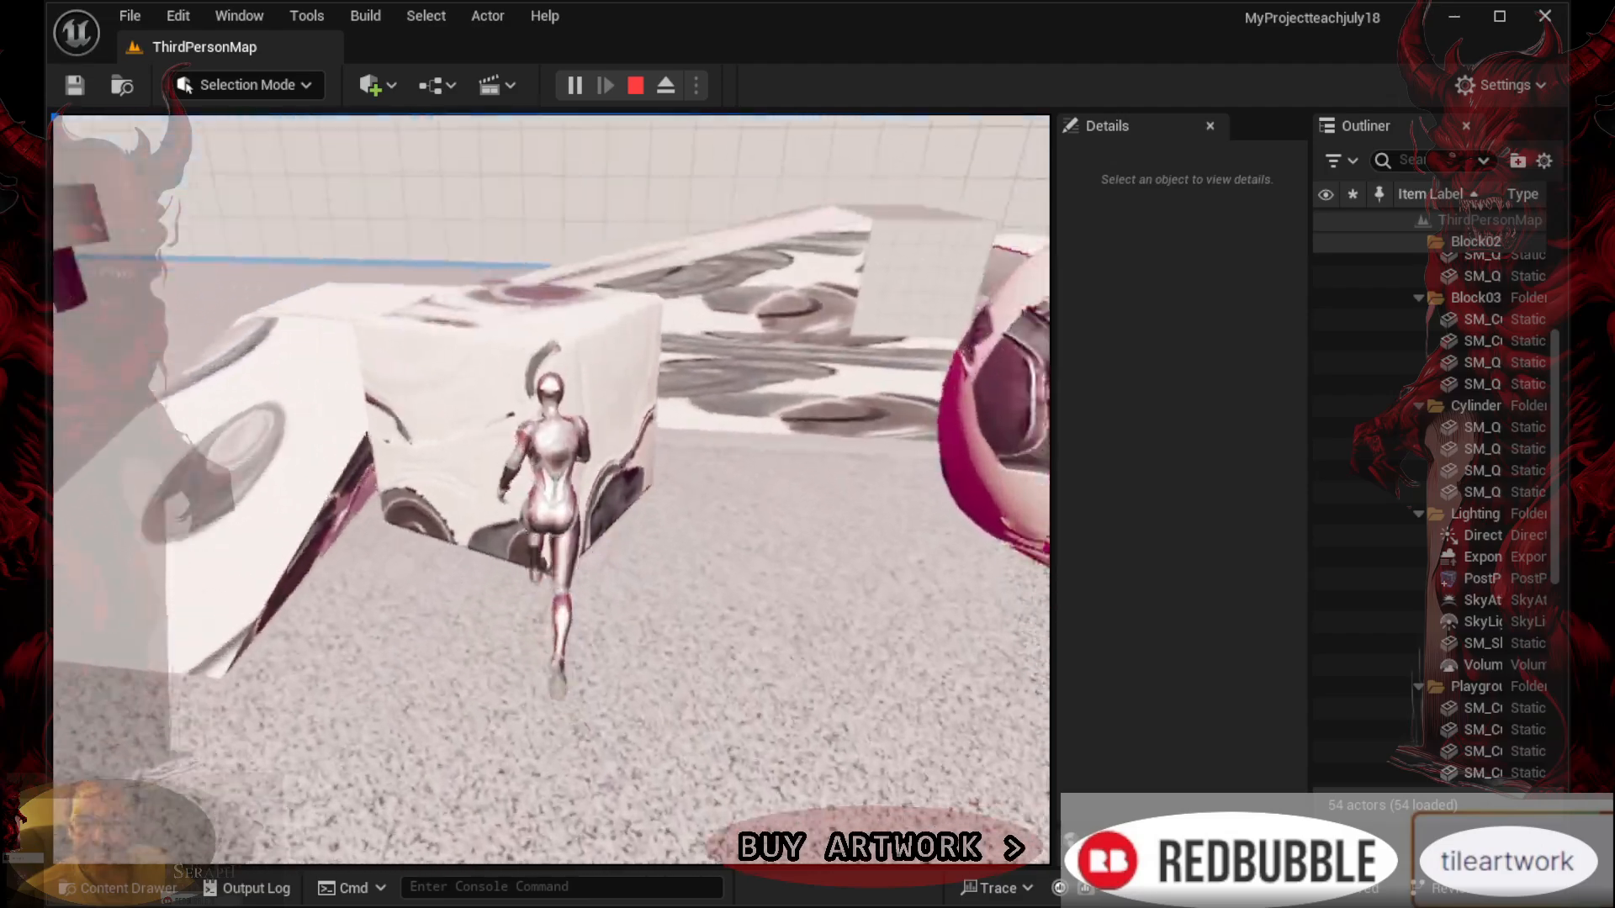
{"action": "key", "text": "w"}
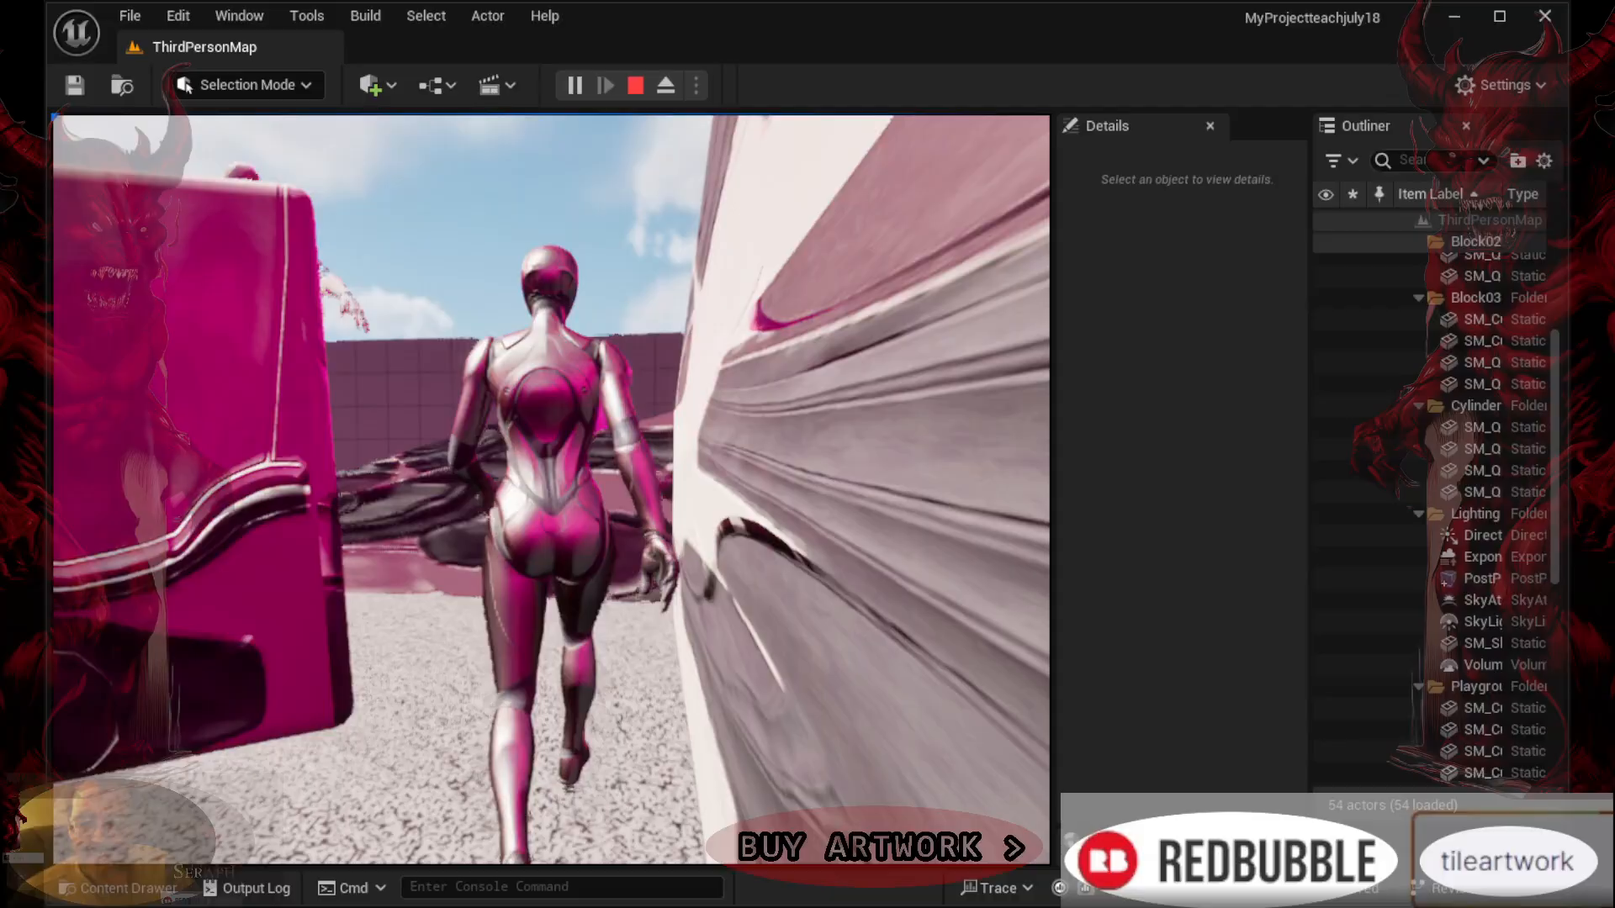
{"action": "key", "text": "w"}
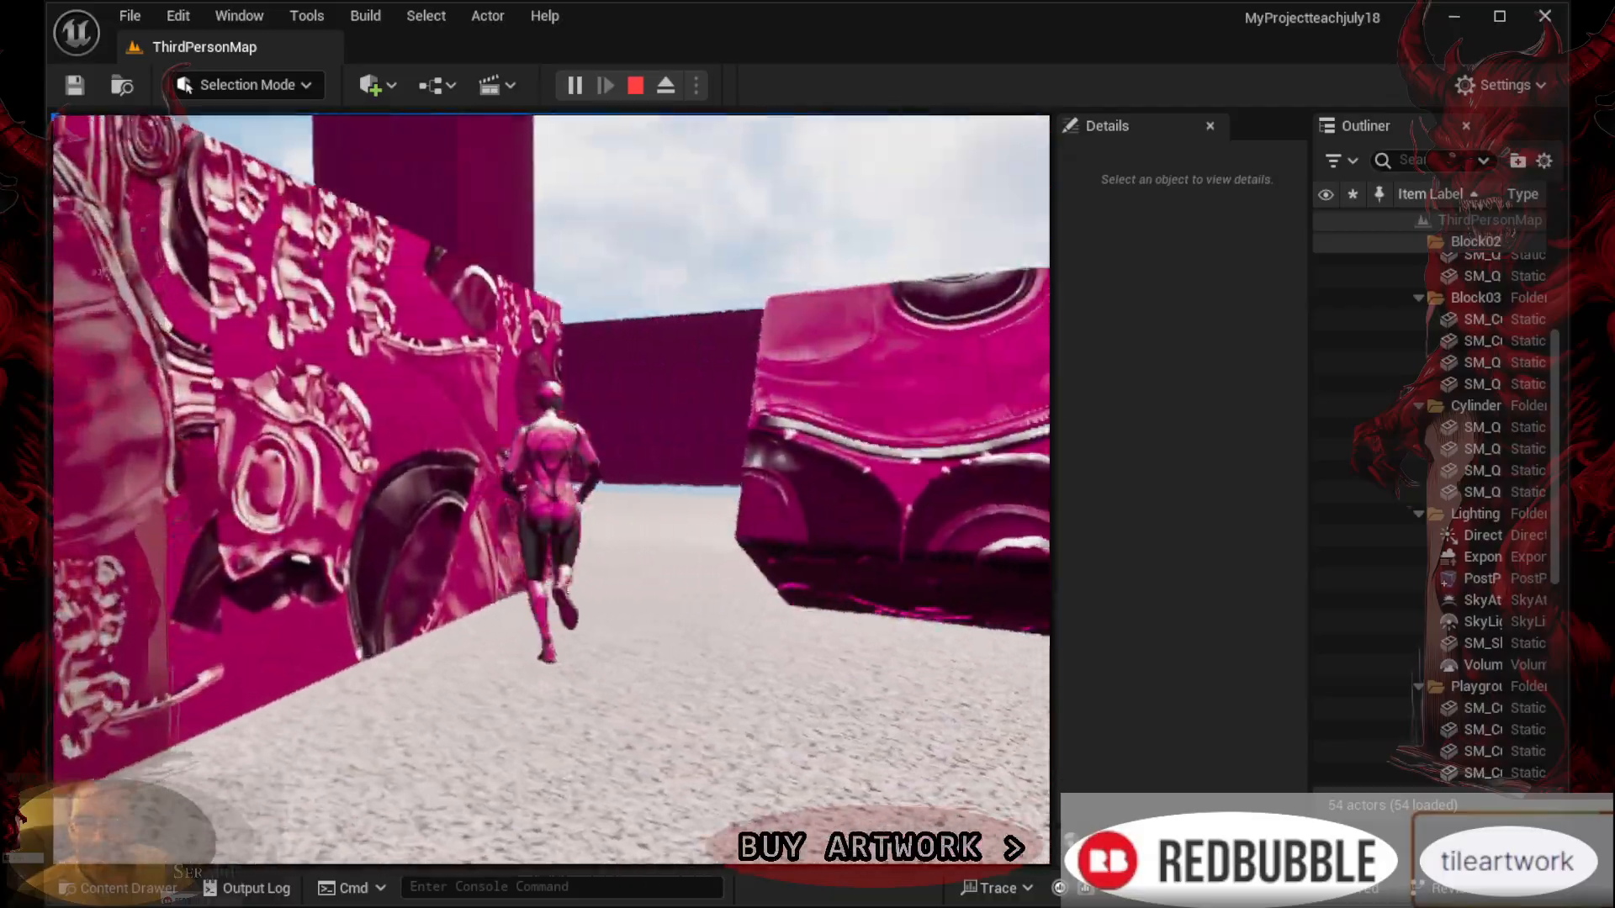
{"action": "key", "text": "w"}
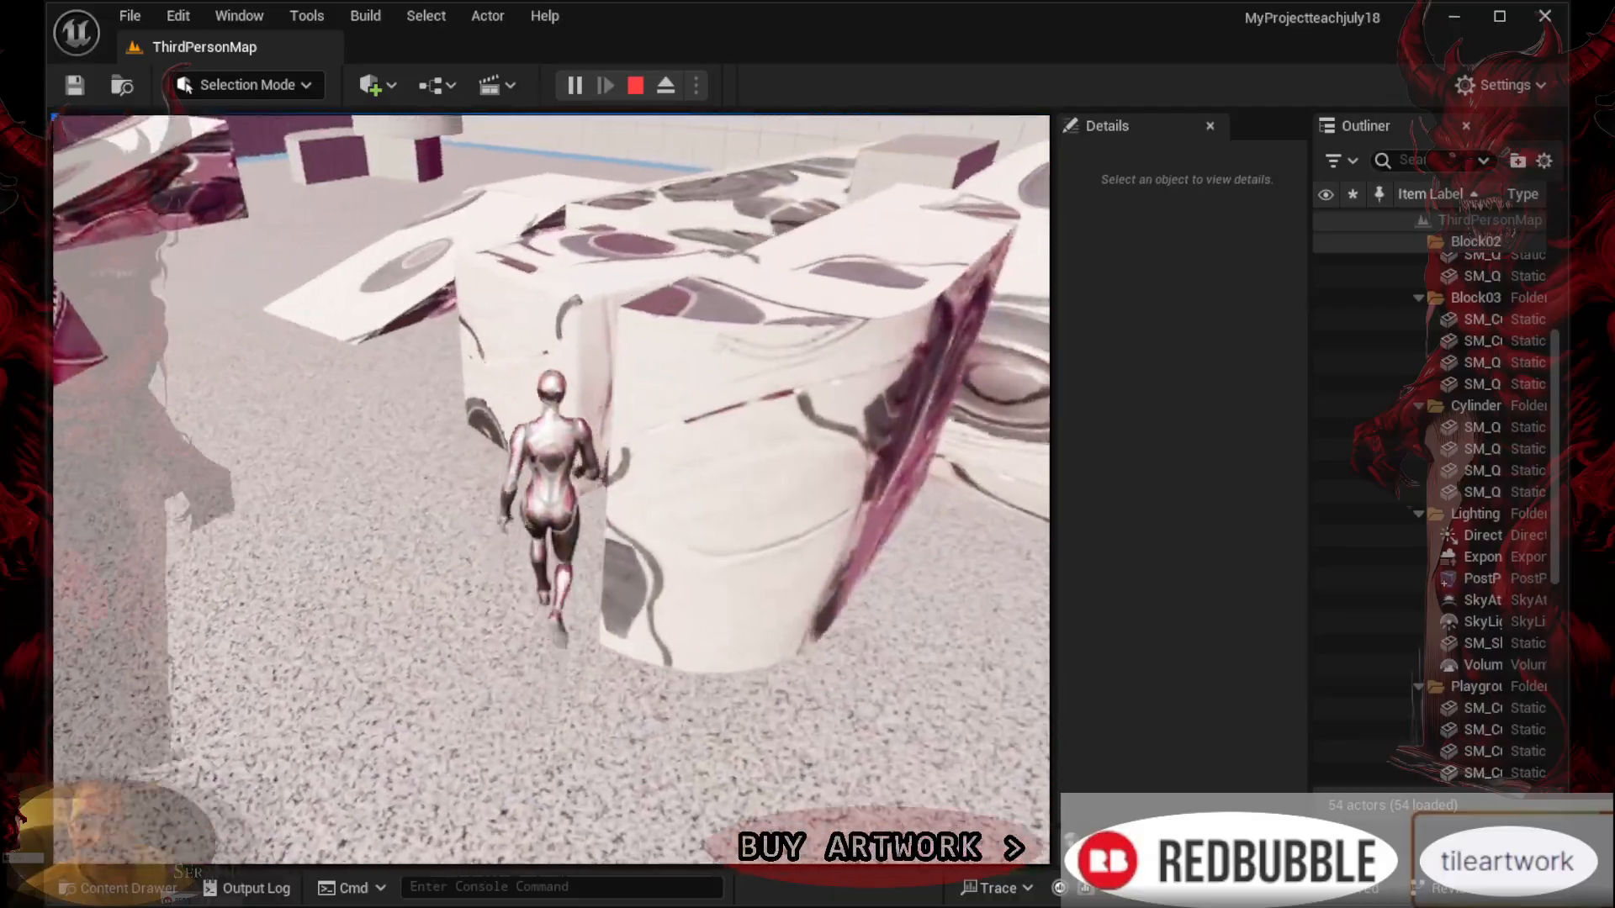
{"action": "key", "text": "w"}
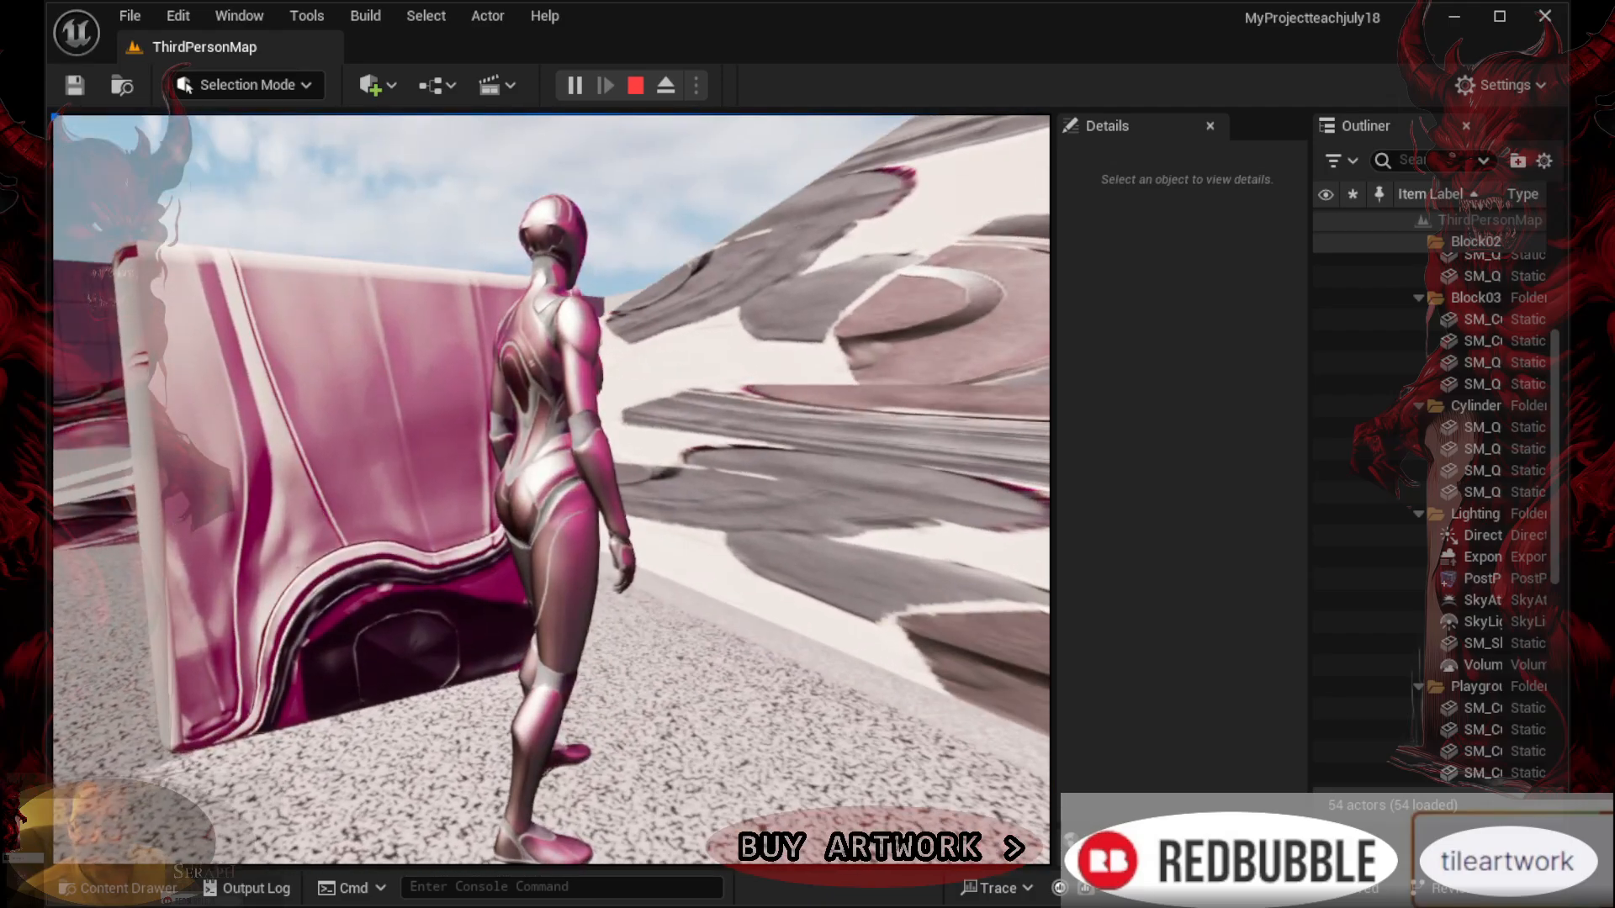
{"action": "key", "text": "Escape"}
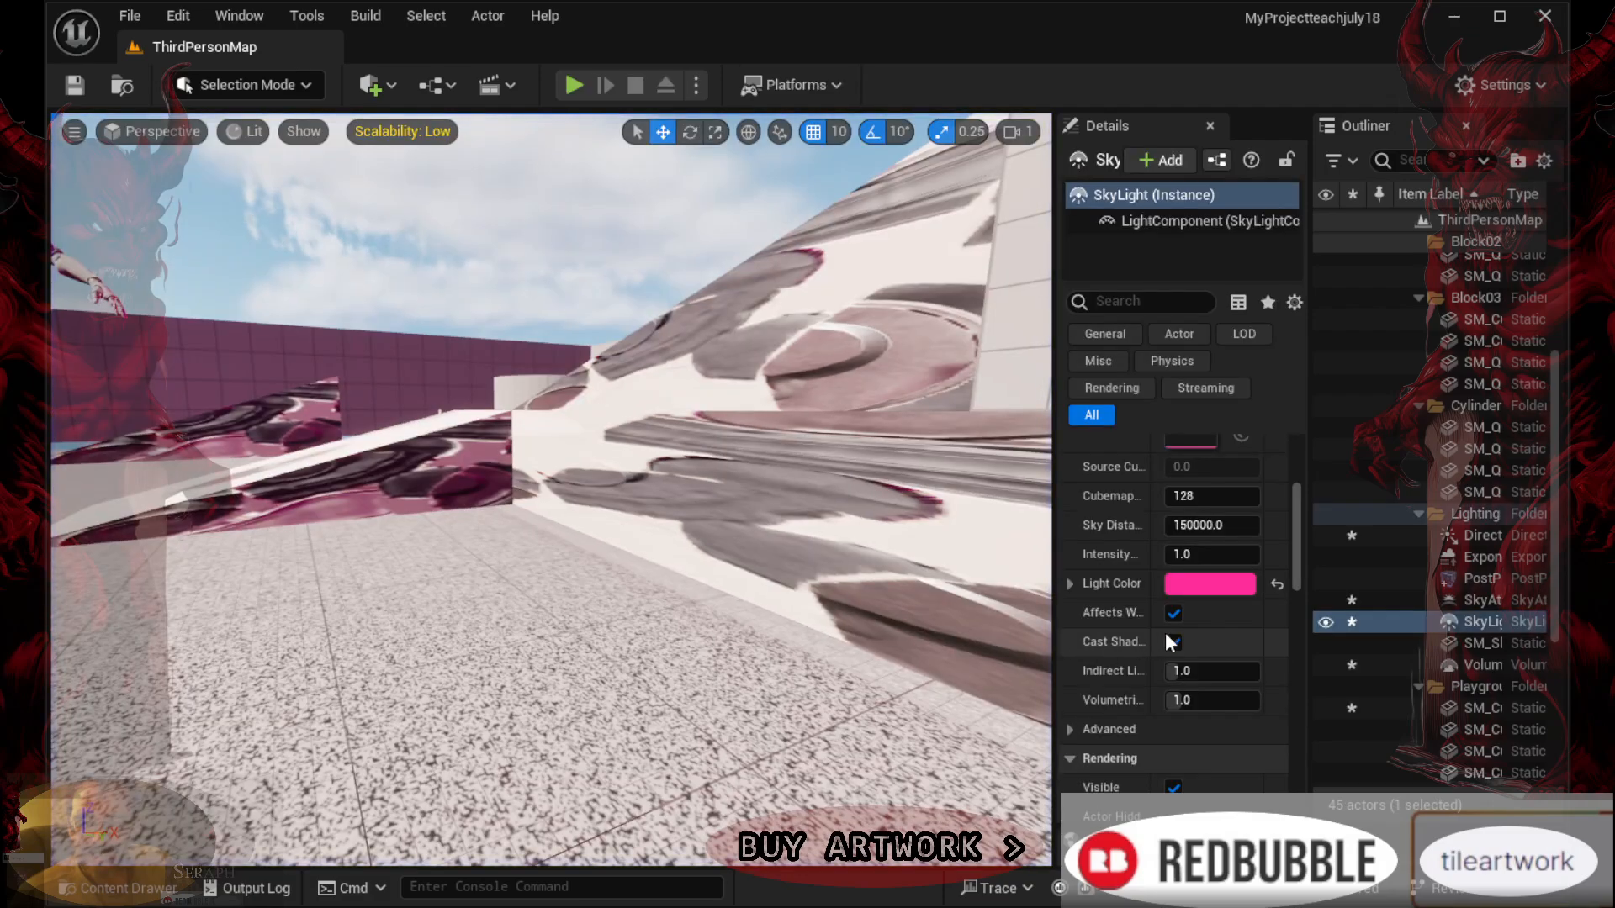
Set the SkyLight's Light Color to saturated blue
{"action": "left_click", "coordinate": [1184, 583]}
{"action": "left_click_drag", "start_coordinate": [1256, 598], "coordinate": [1254, 559]}
{"action": "left_click", "coordinate": [1304, 805]}
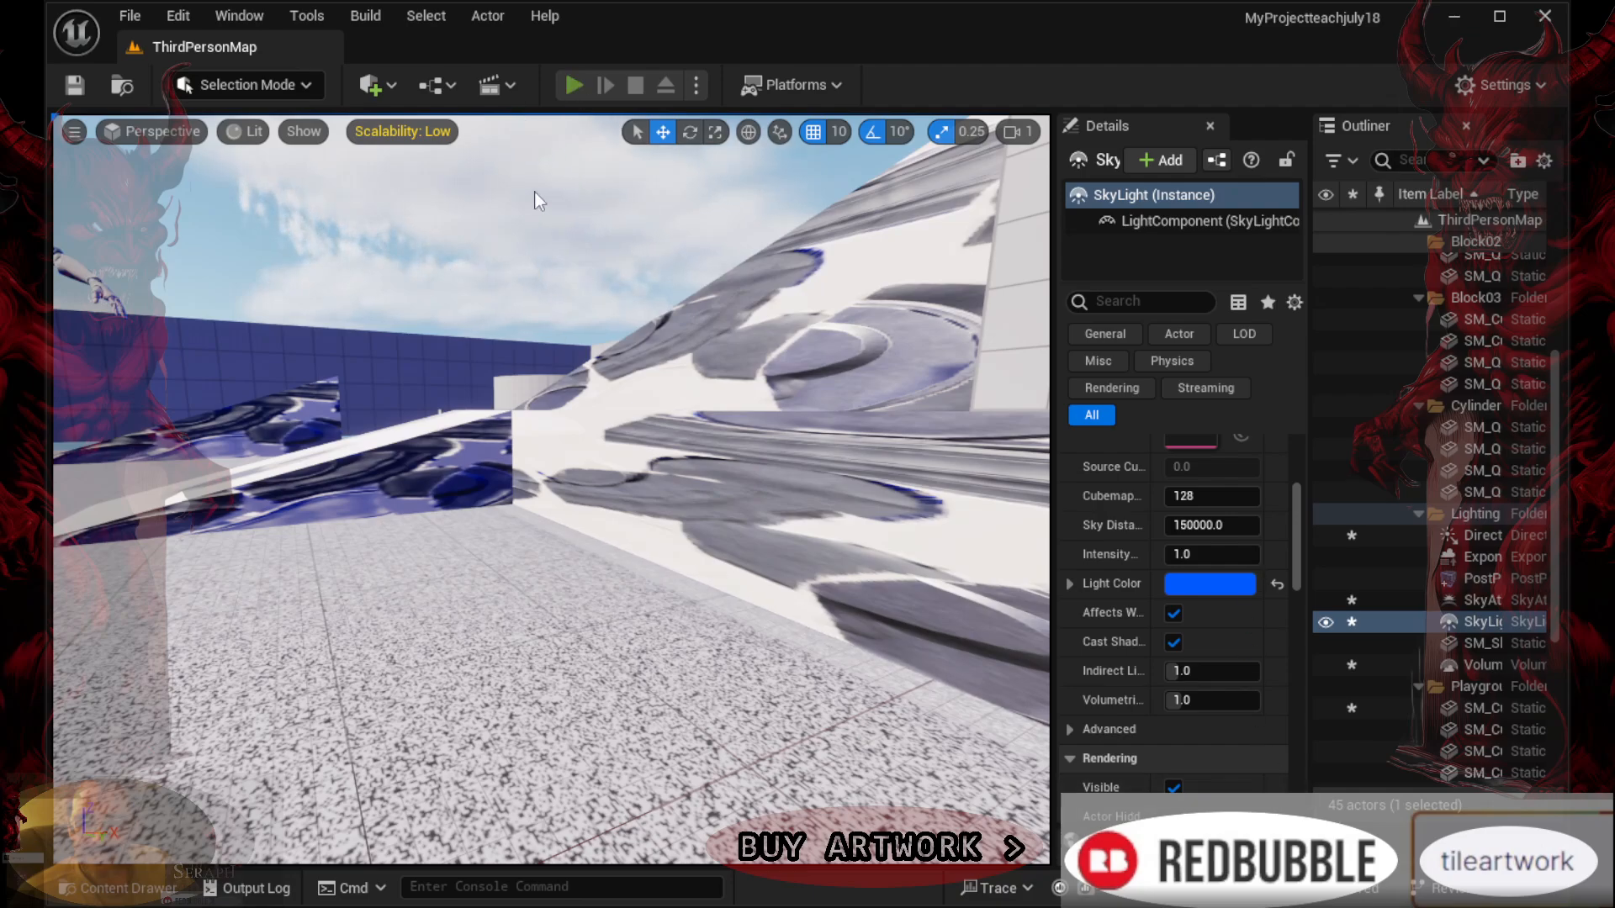
Play the level again, run the character around the textured cubes to check the blue sky lighting, and end the session
{"action": "key", "text": "alt+p"}
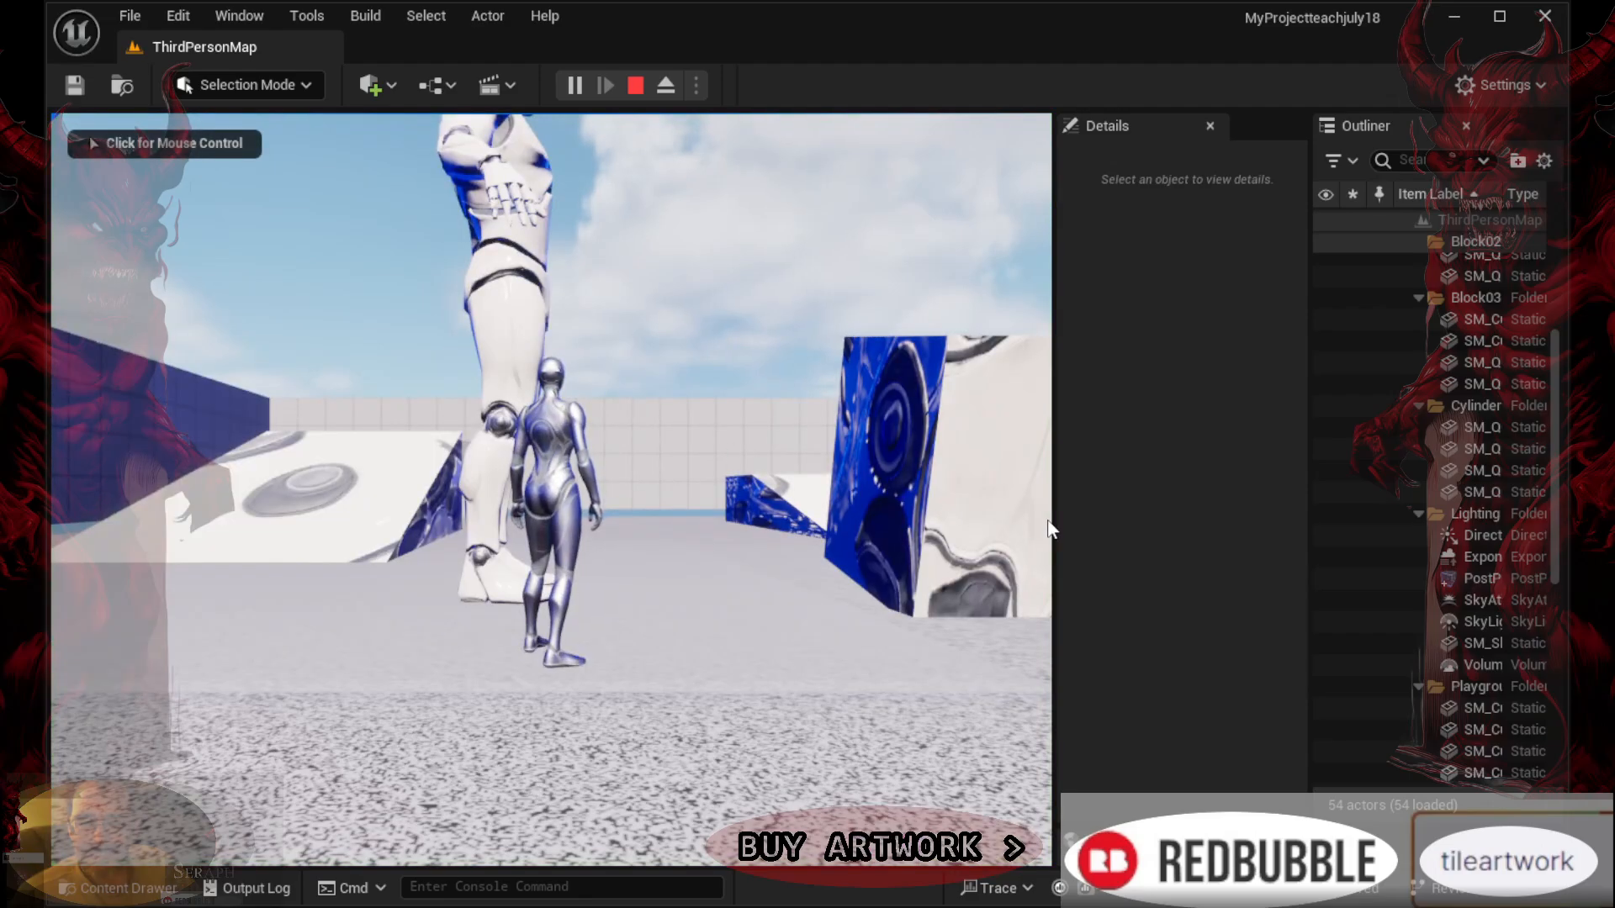
{"action": "left_click", "coordinate": [1047, 530]}
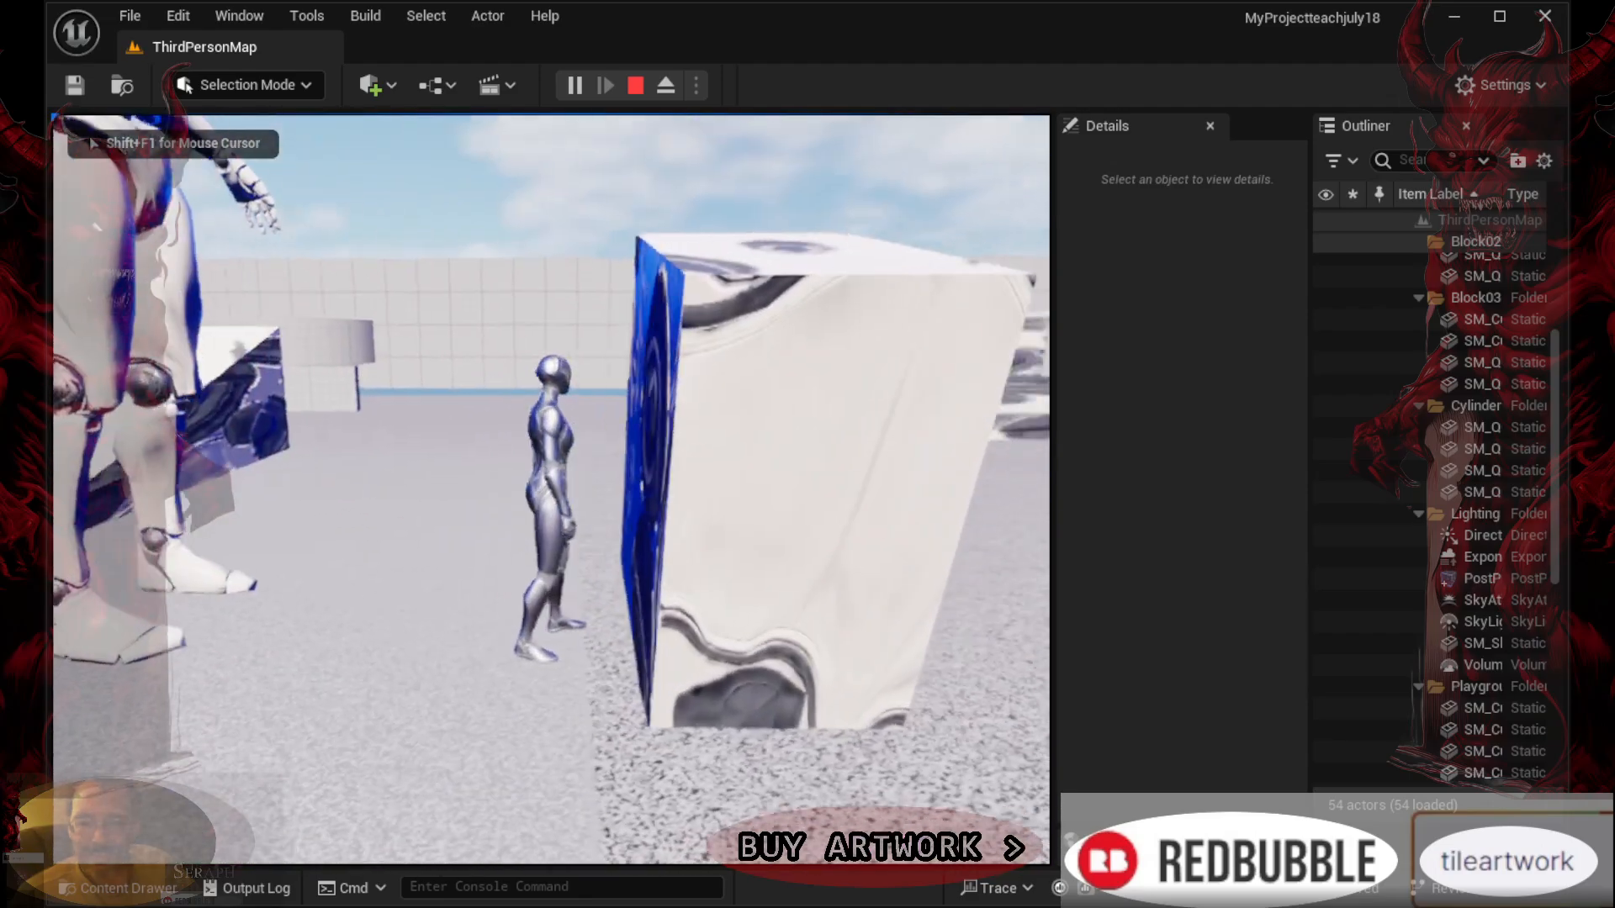
{"action": "key", "text": "w"}
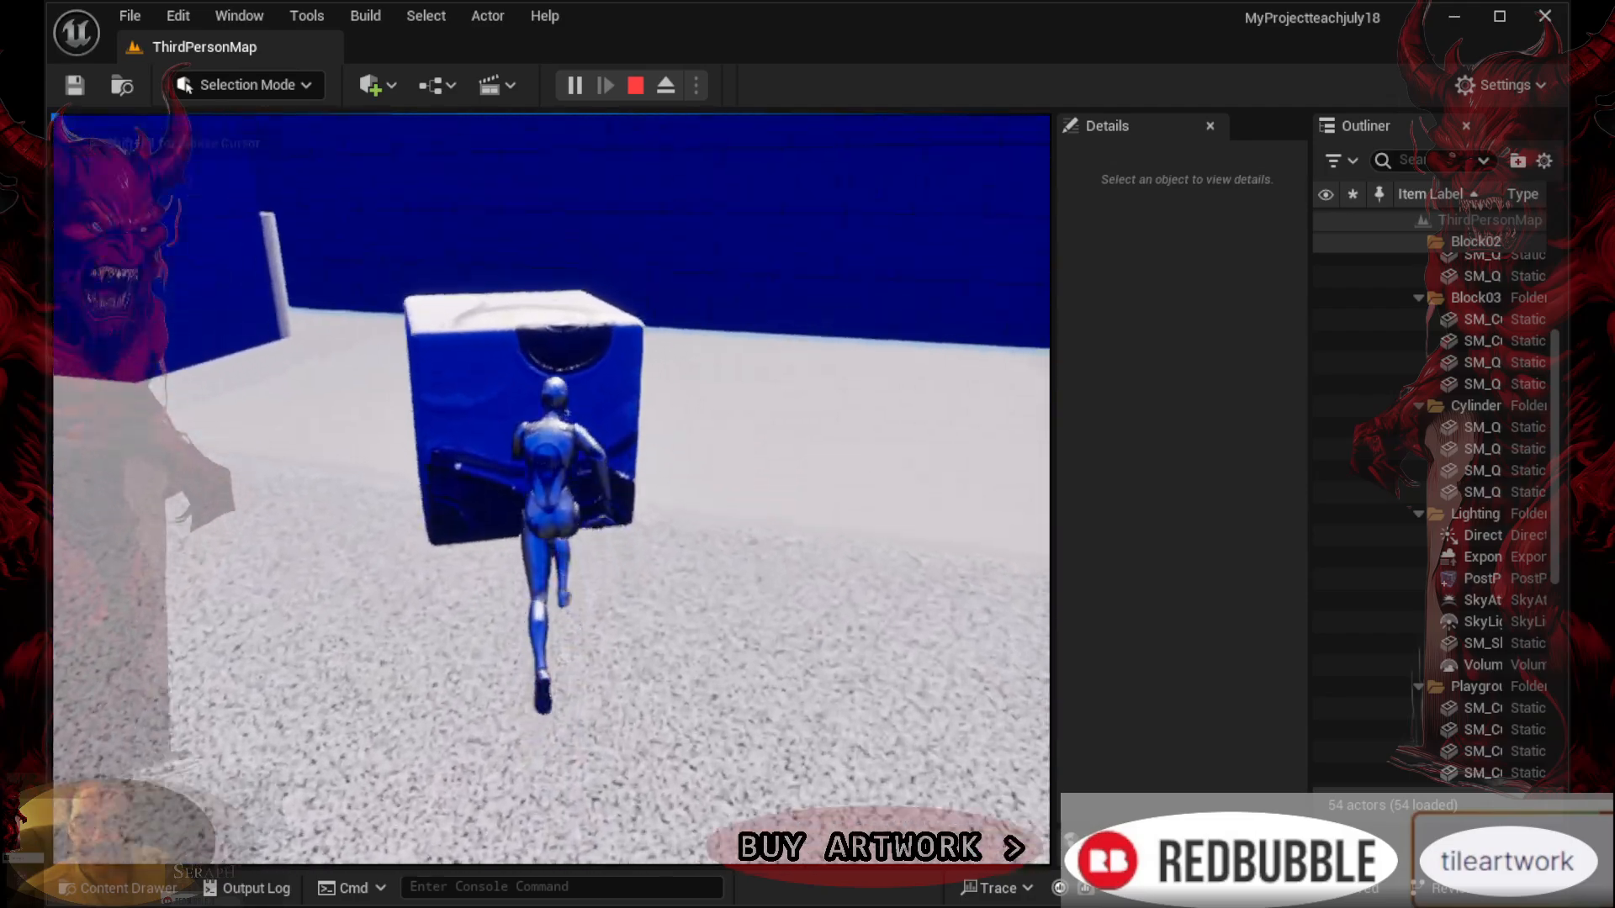
{"action": "key", "text": "w"}
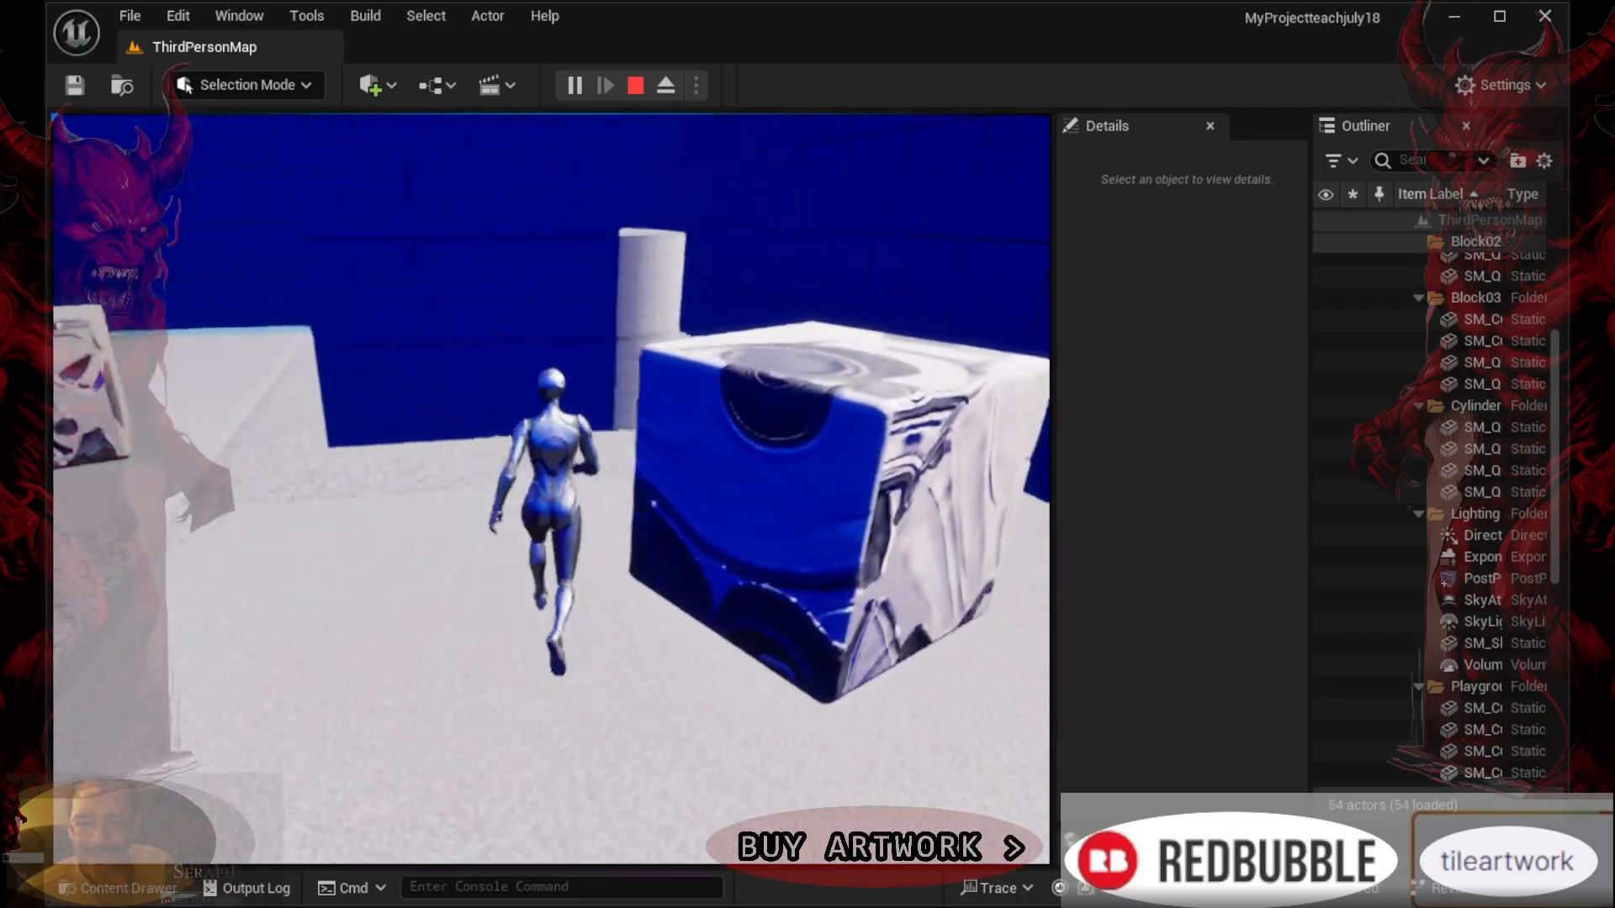
{"action": "key", "text": "w"}
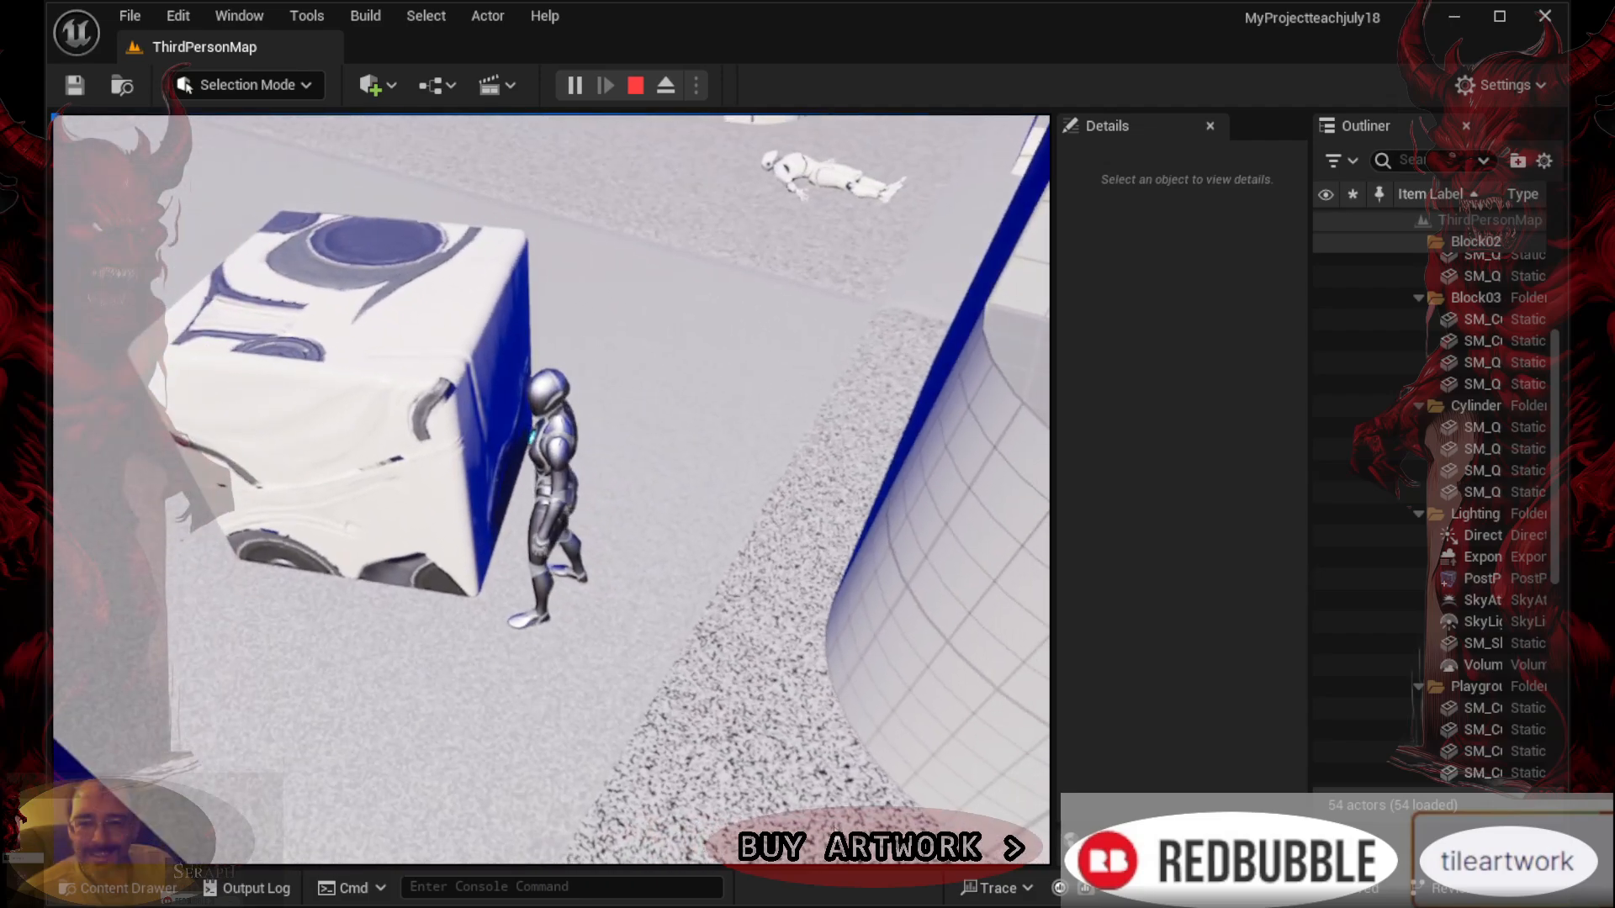
{"action": "key", "text": "Escape"}
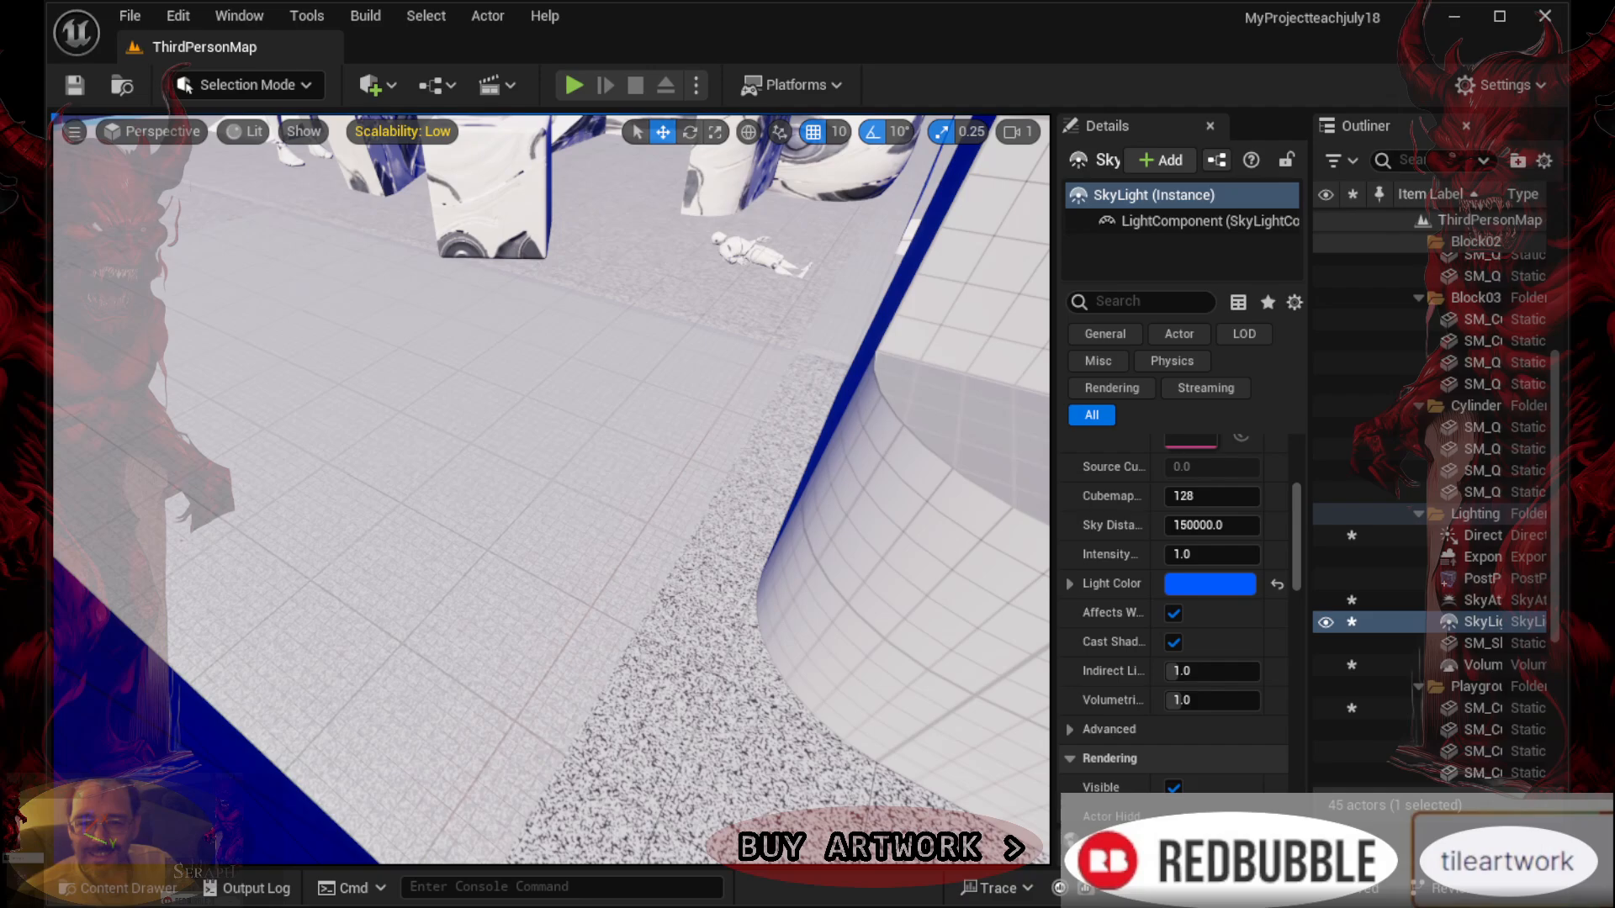
Select the SM_Cube floor in the level and focus the view on it
{"action": "left_click", "coordinate": [490, 413]}
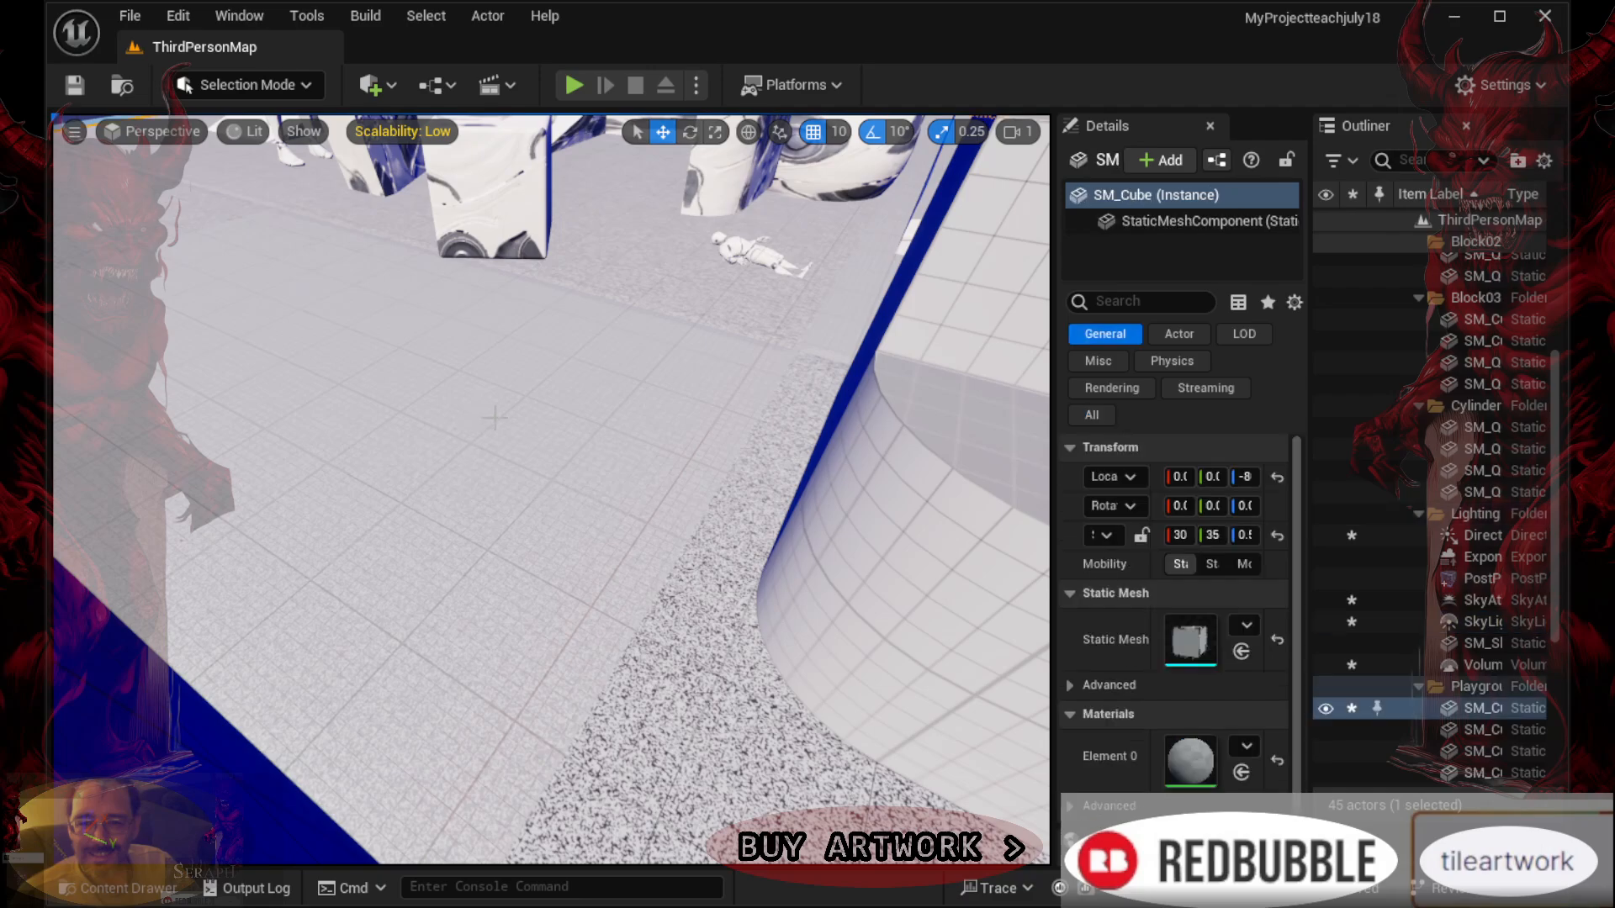
{"action": "key", "text": "f"}
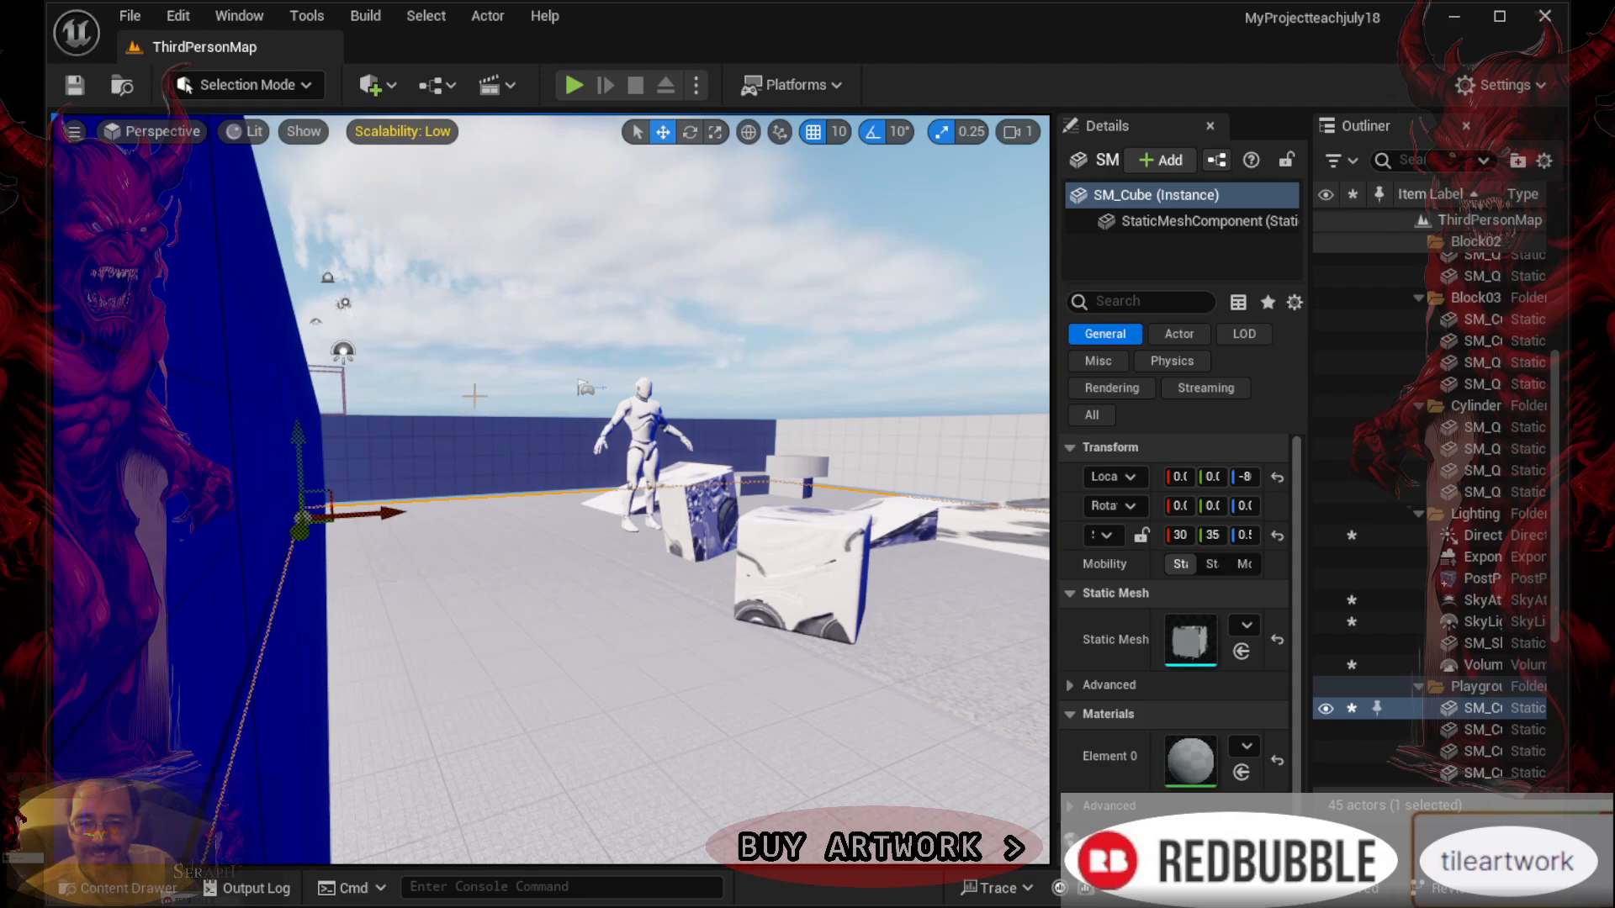
Move the giant white mannequin along its Y axis toward the nearby tall textured block
{"action": "right_click_drag", "start_coordinate": [485, 392], "coordinate": [479, 357]}
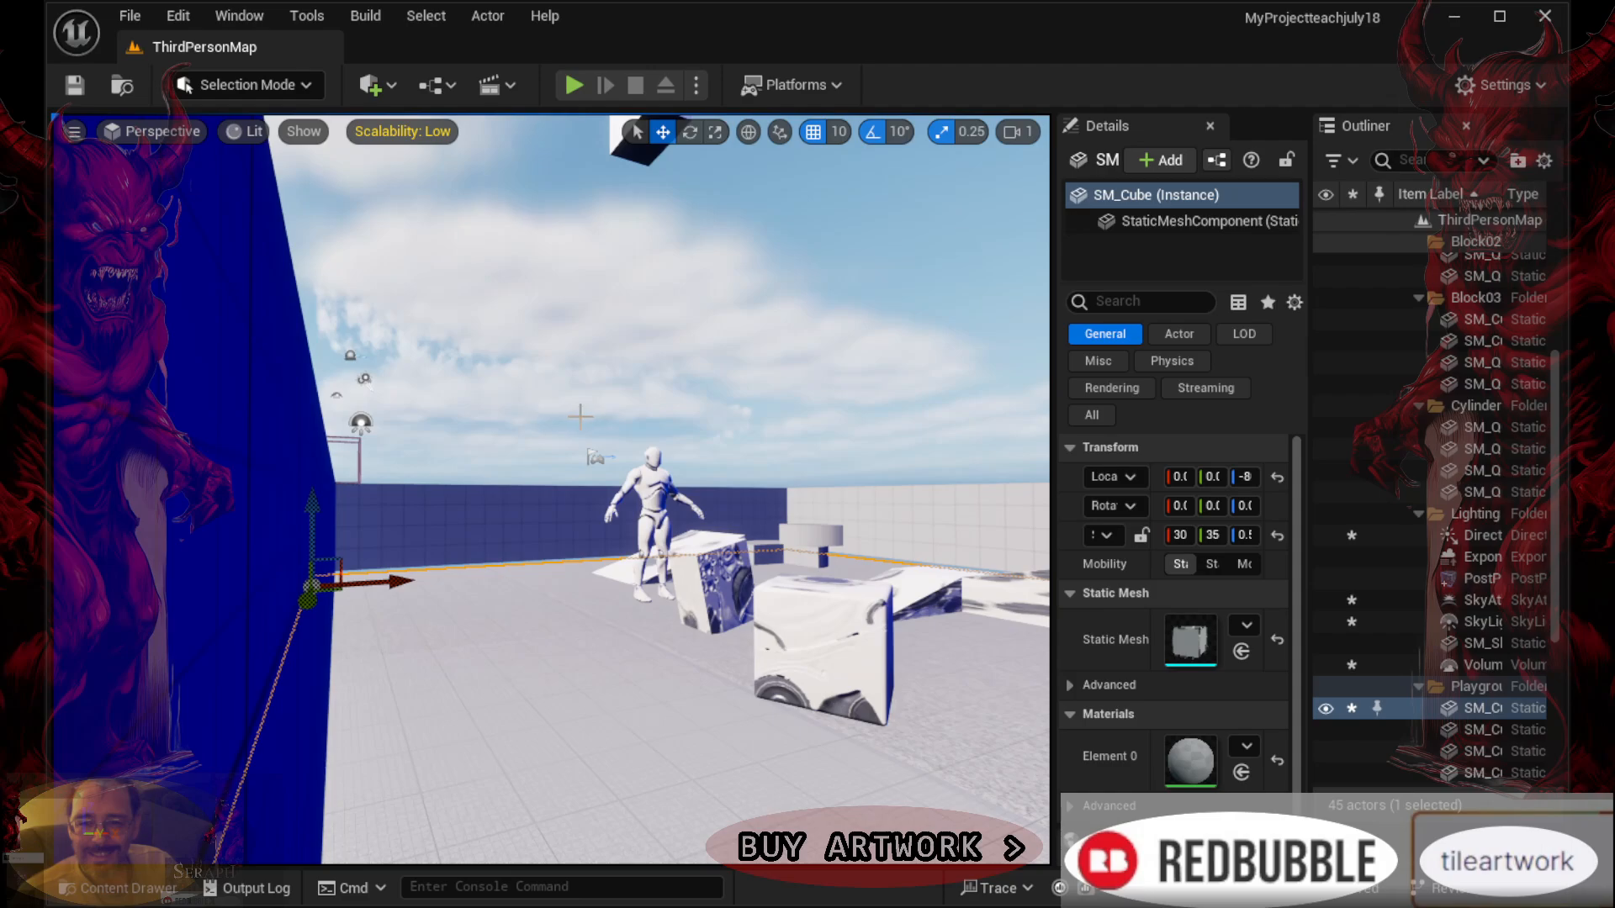
{"action": "scroll", "coordinate": [559, 409], "scroll_direction": "up", "scroll_amount": 2}
{"action": "scroll", "coordinate": [562, 411], "scroll_direction": "up", "scroll_amount": 3}
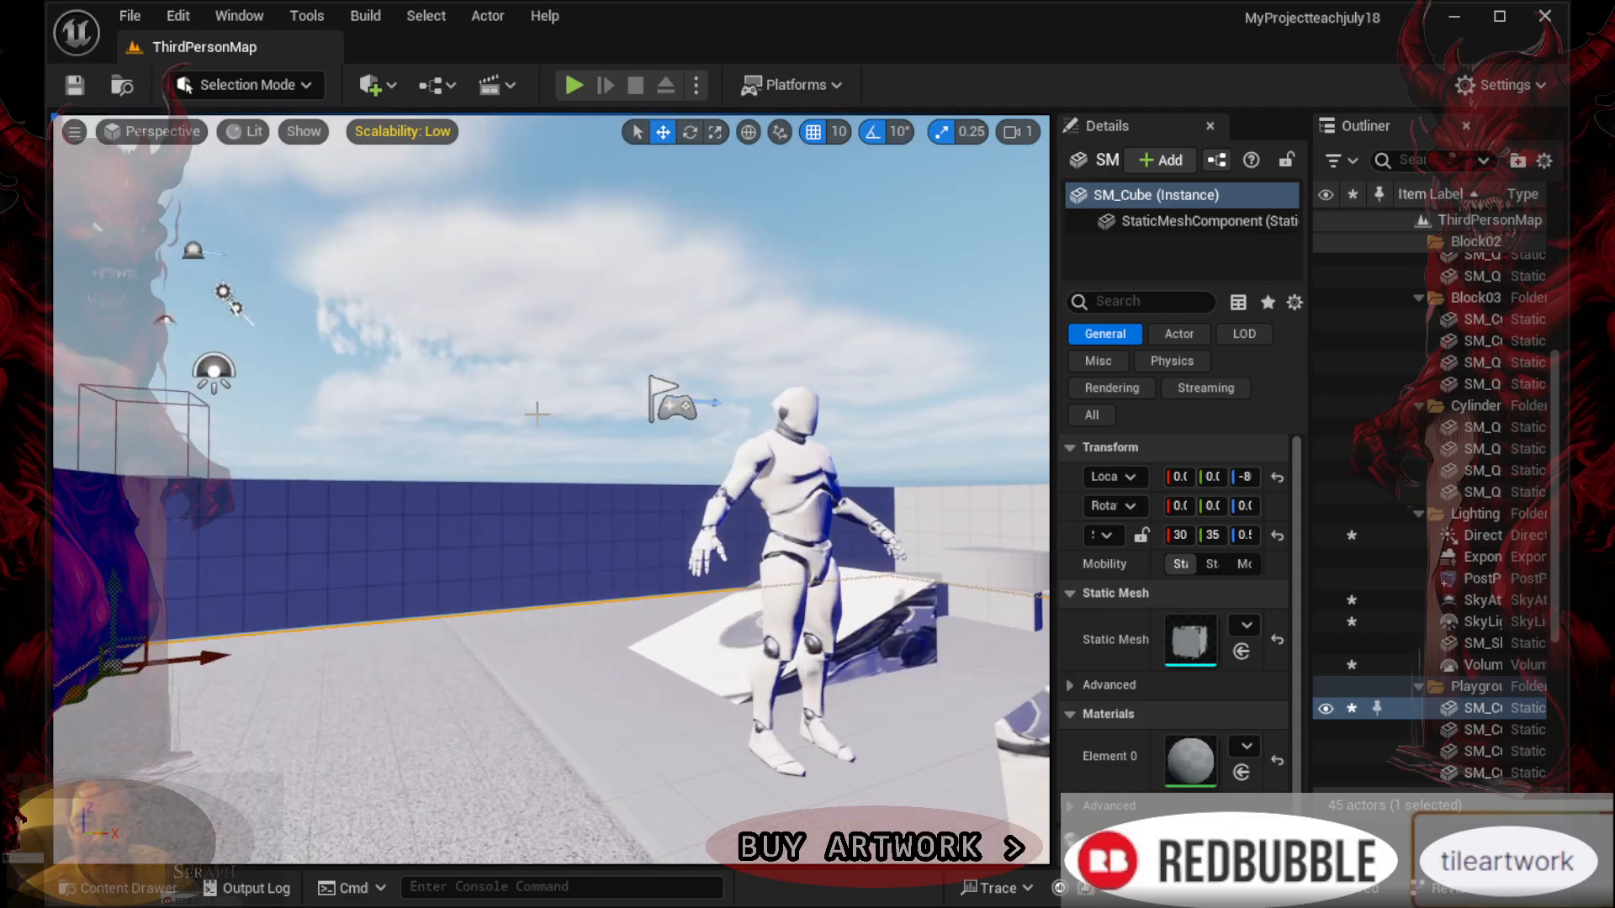
{"action": "left_click", "coordinate": [370, 85]}
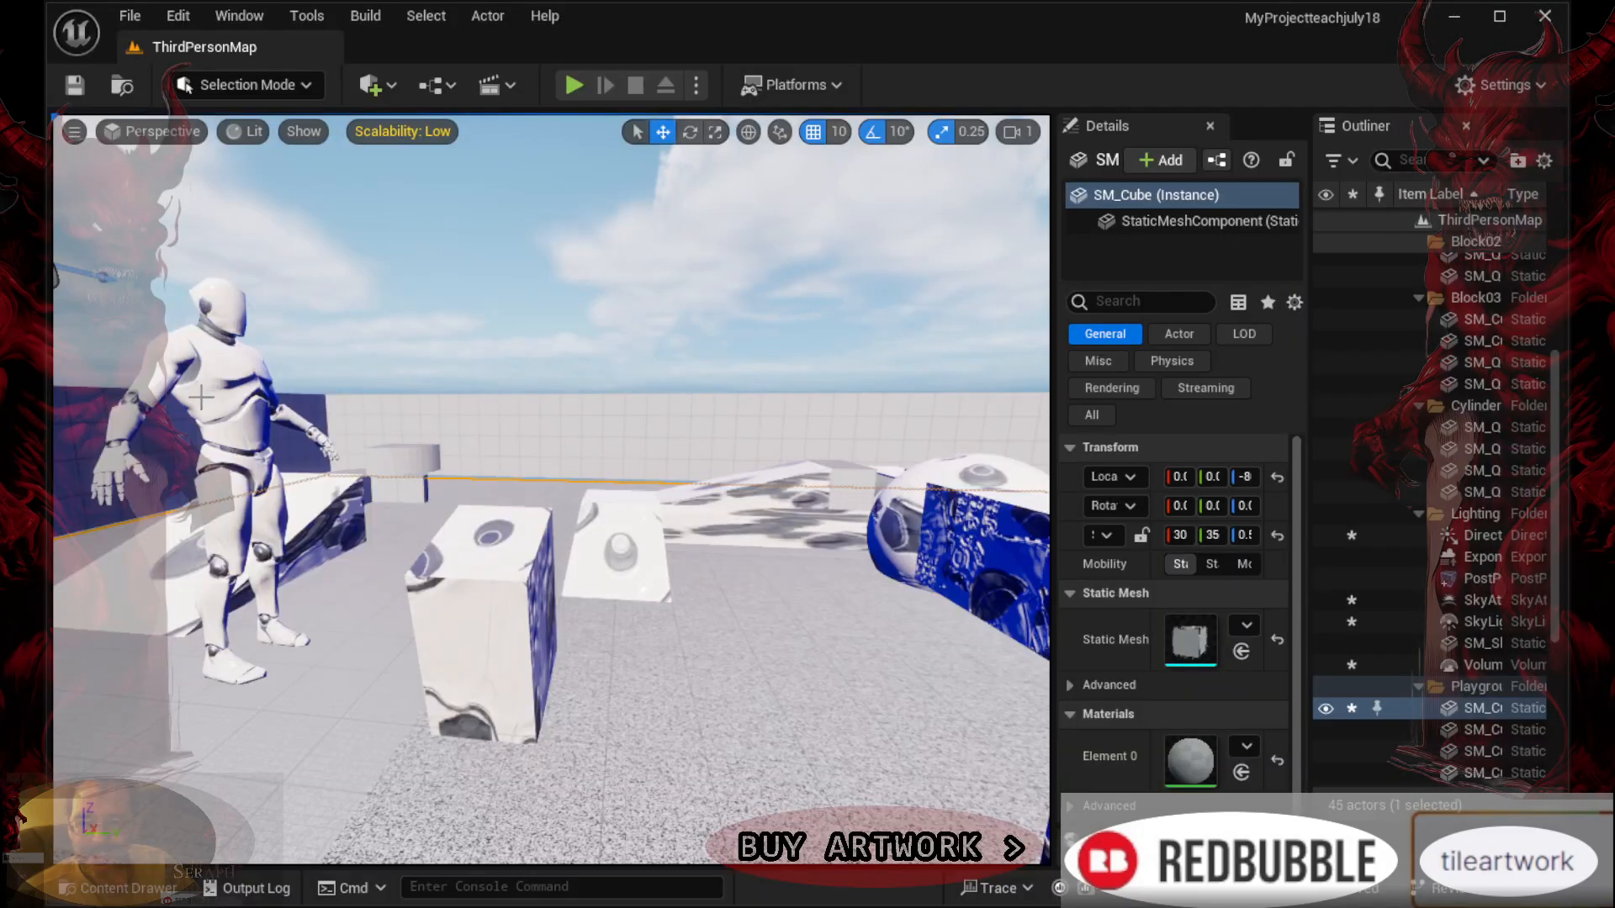
{"action": "left_click", "coordinate": [202, 396]}
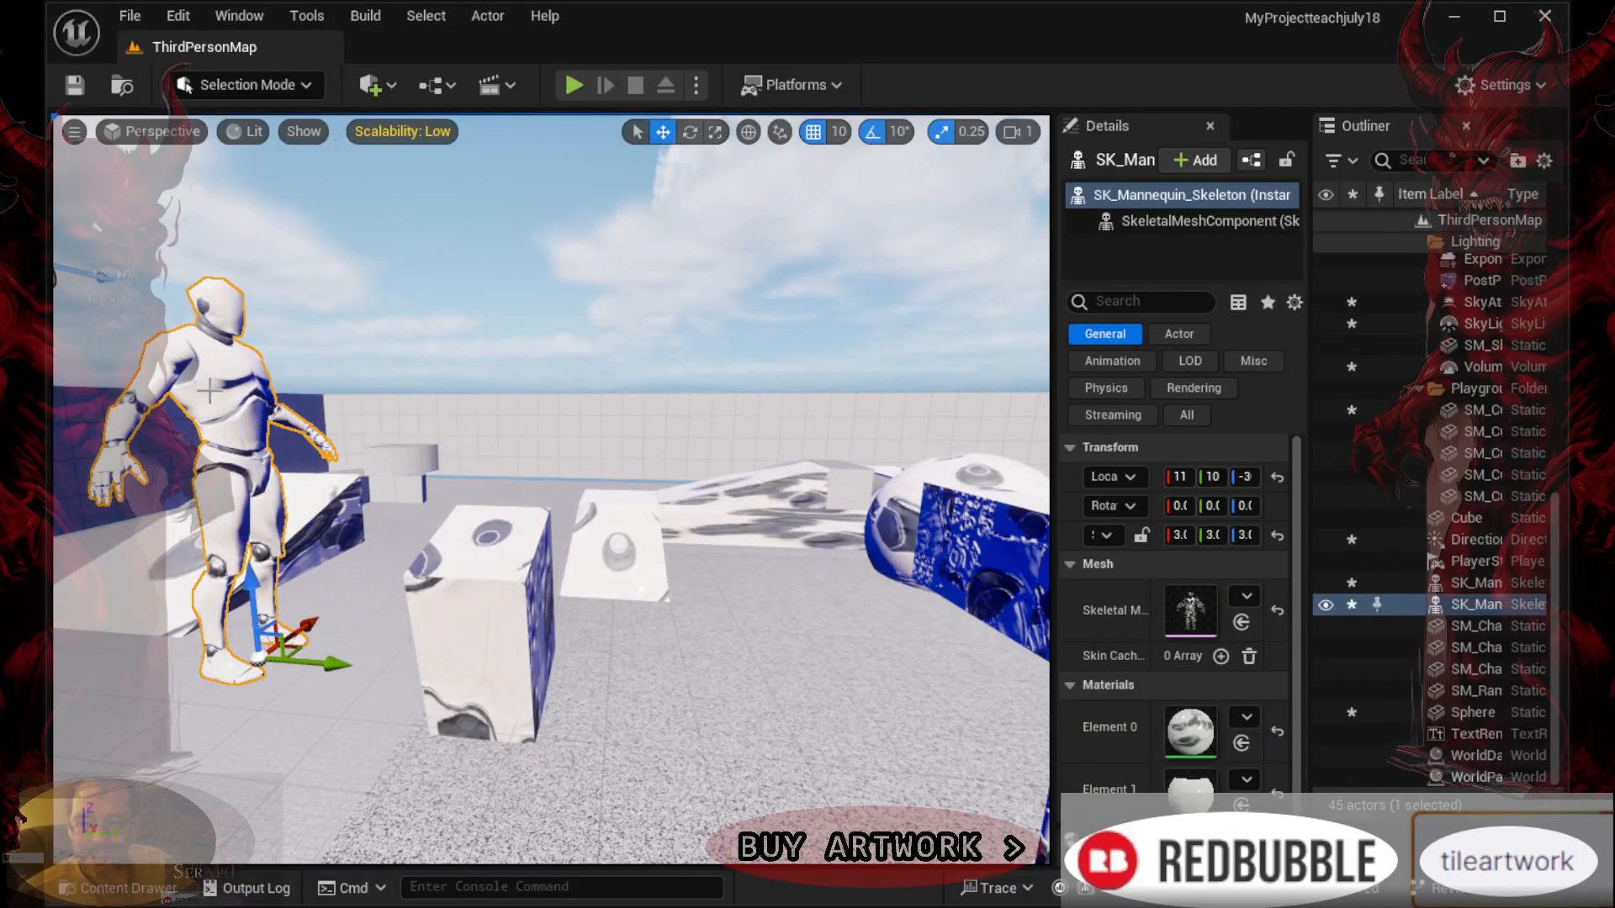
{"action": "left_click_drag", "start_coordinate": [328, 664], "coordinate": [388, 644]}
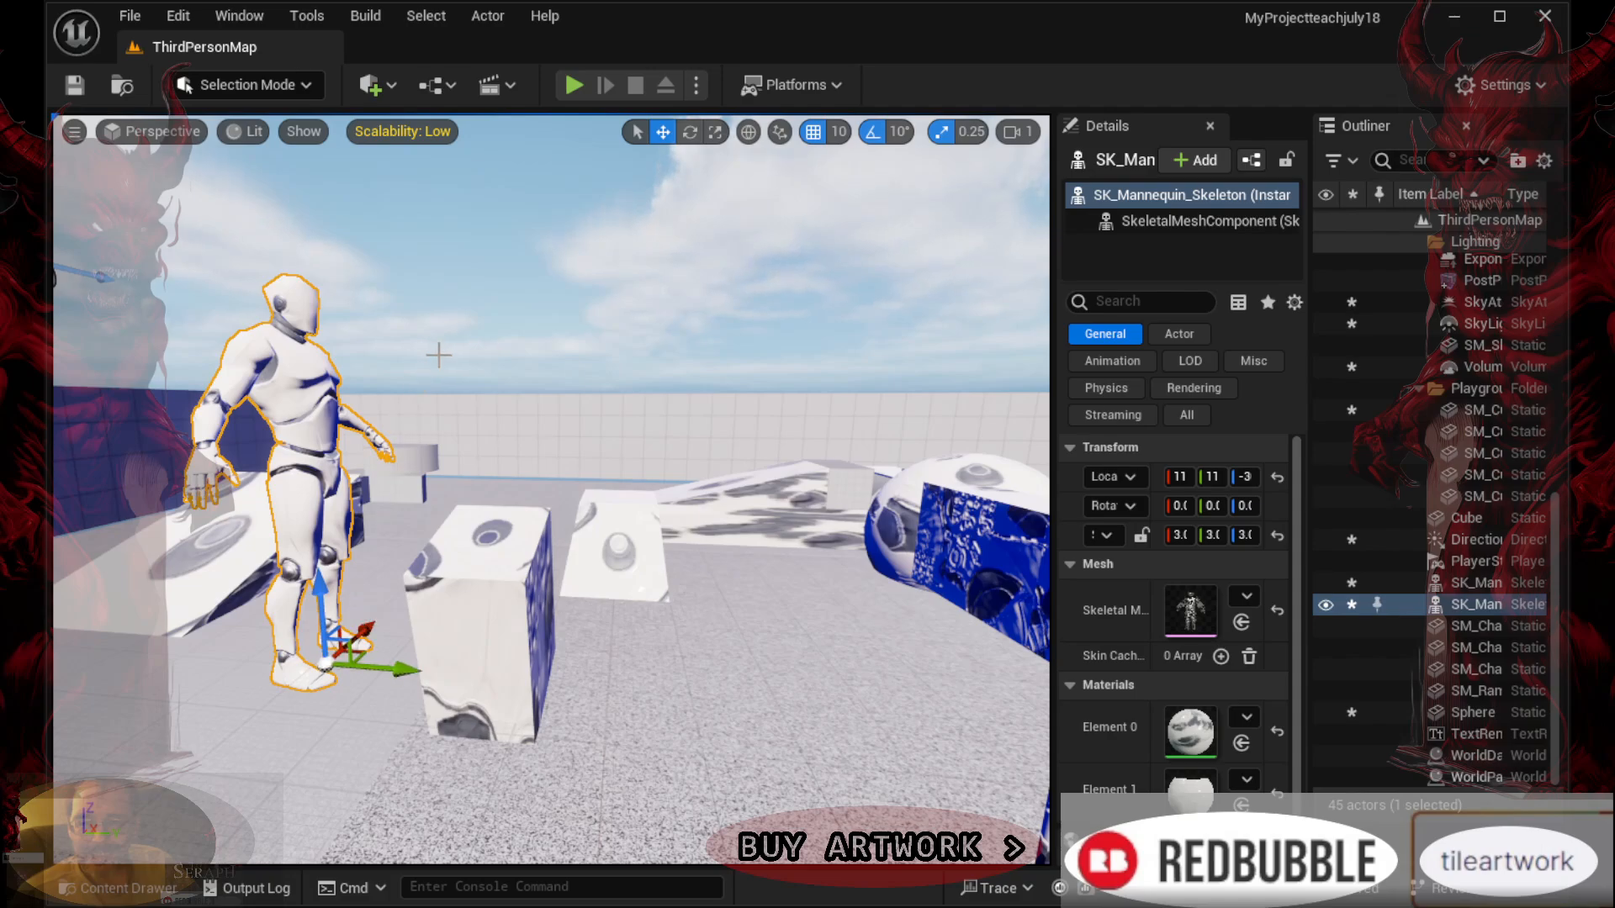
Try to flatten the giant mannequin by scaling it down along its X axis
{"action": "left_click", "coordinate": [715, 131]}
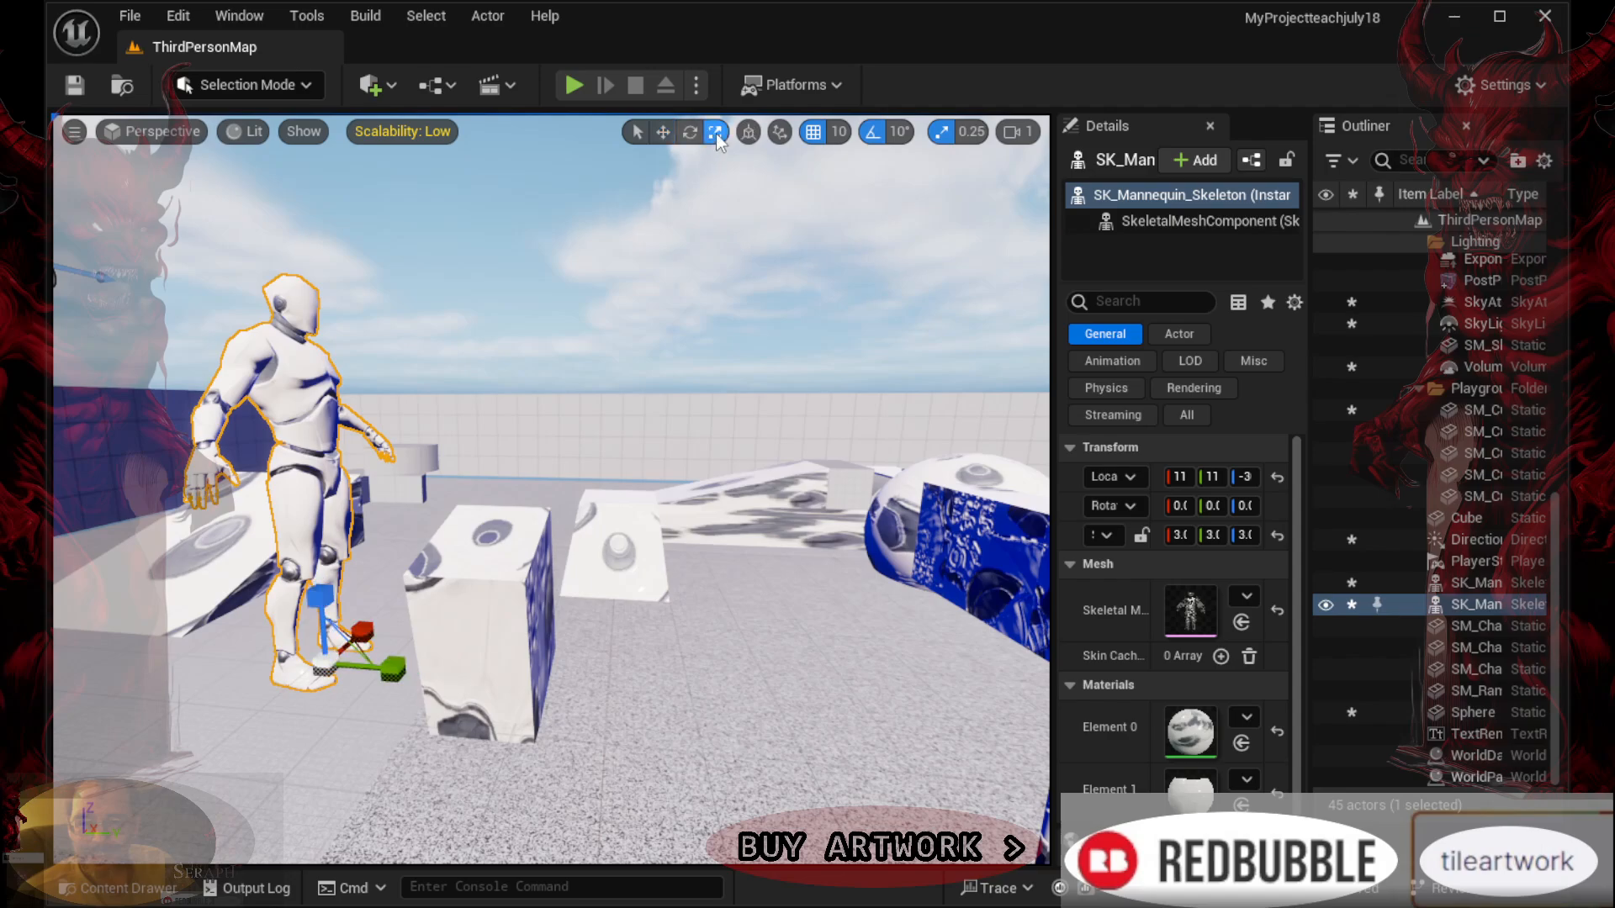
{"action": "left_click_drag", "start_coordinate": [362, 633], "coordinate": [313, 668]}
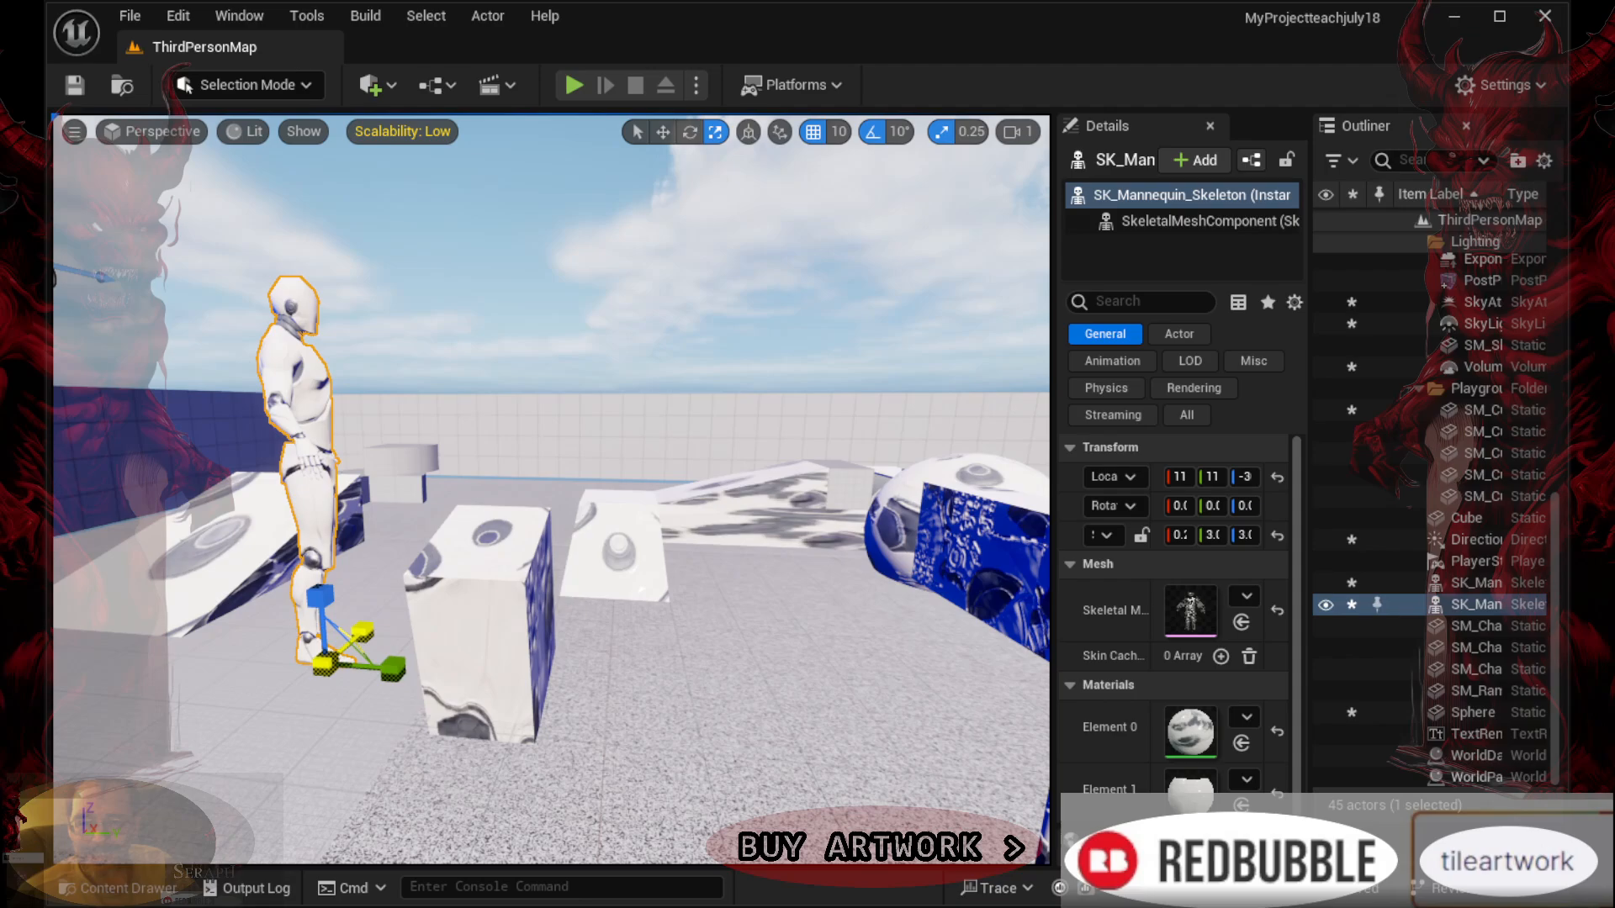
{"action": "left_click", "coordinate": [667, 582]}
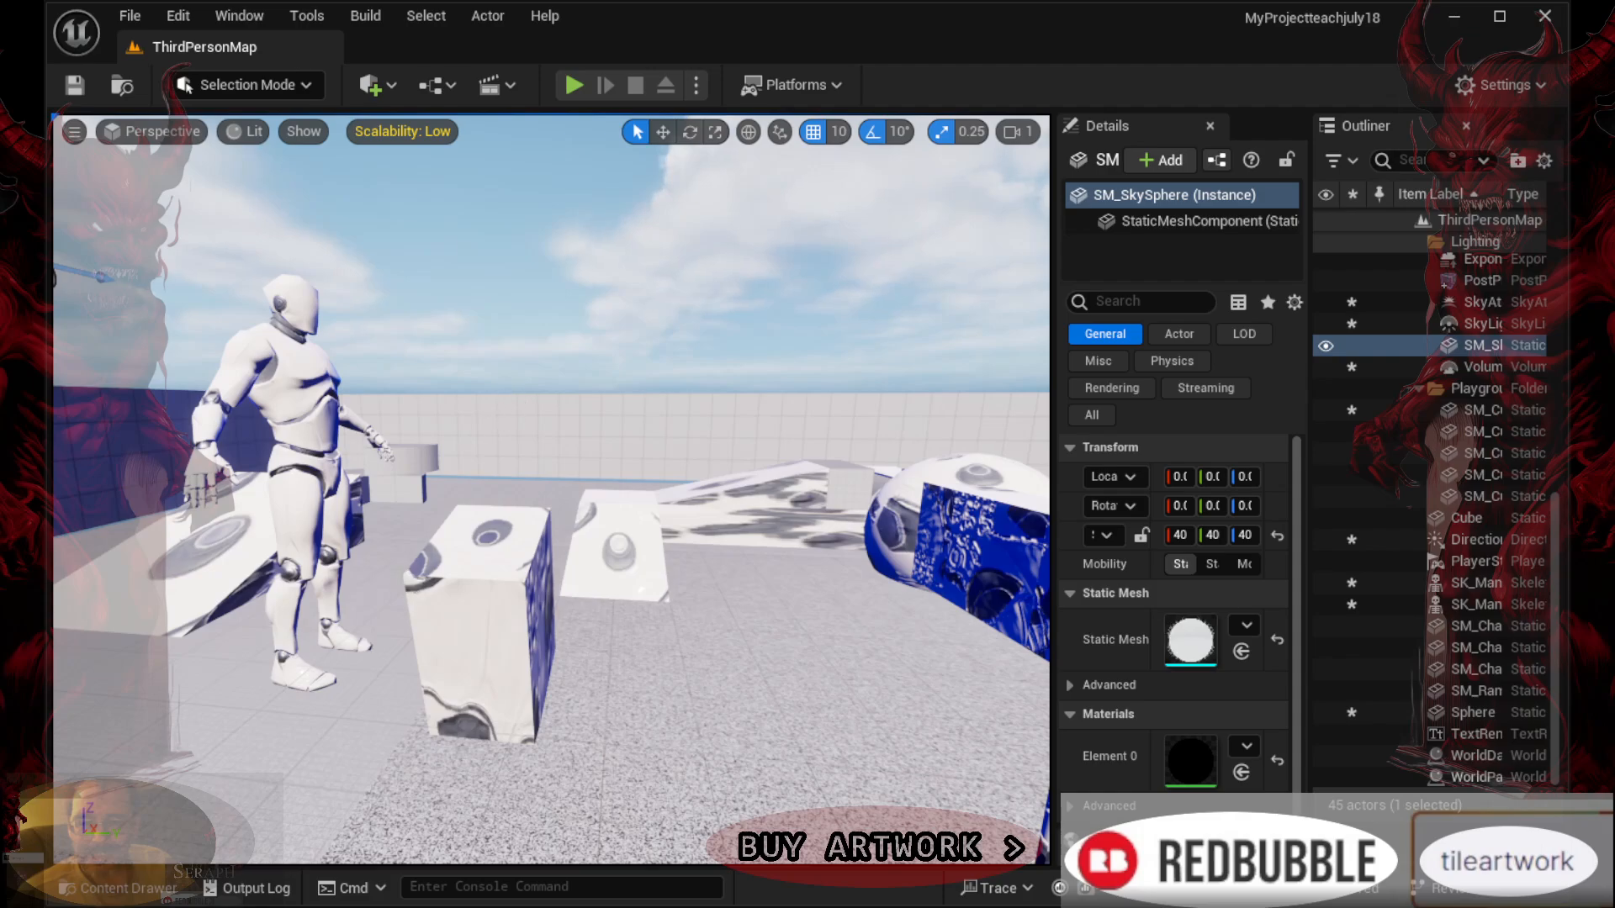
Look through the project's content folder tree and select the SM_Cube floor in the level
{"action": "left_click", "coordinate": [117, 889]}
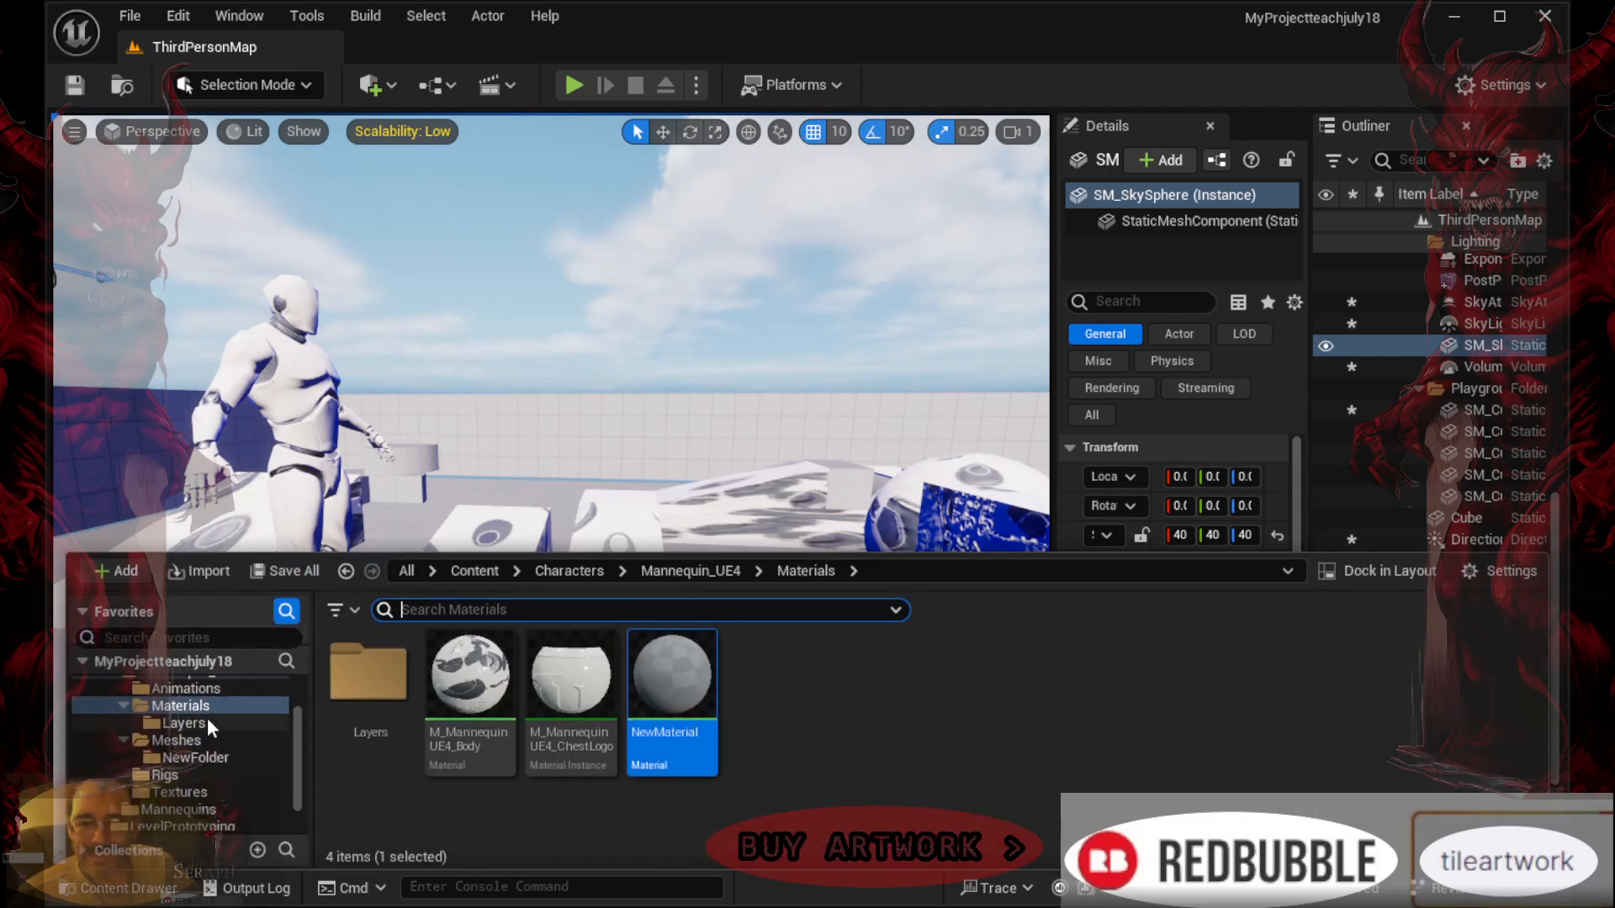
{"action": "scroll", "coordinate": [200, 704], "scroll_direction": "up", "scroll_amount": 2}
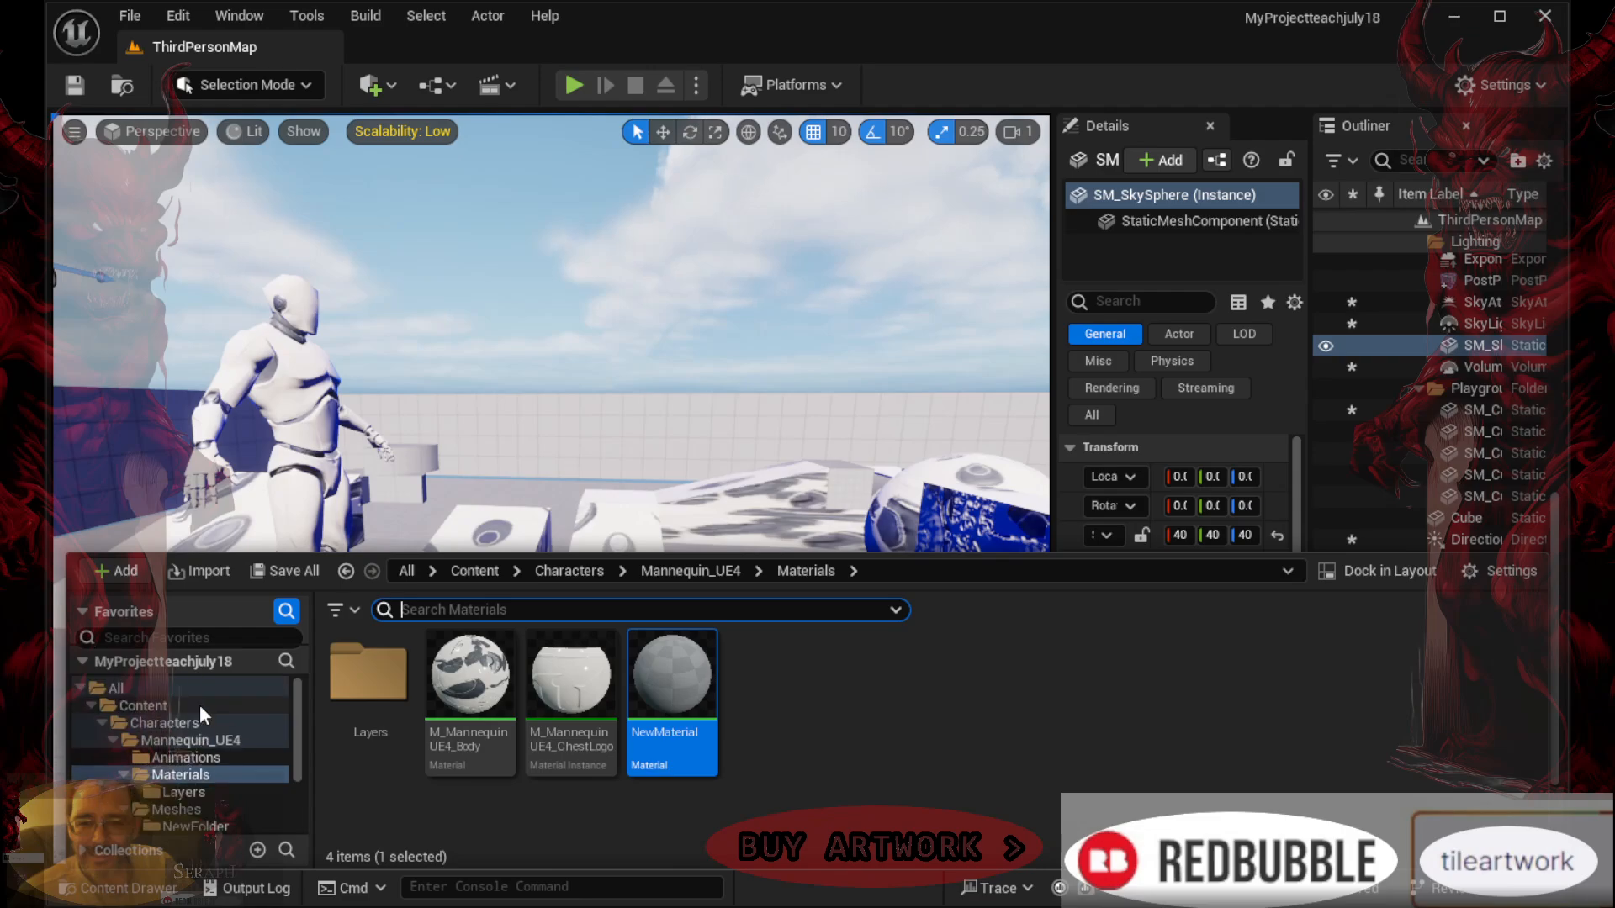
{"action": "scroll", "coordinate": [199, 700], "scroll_direction": "down", "scroll_amount": 3}
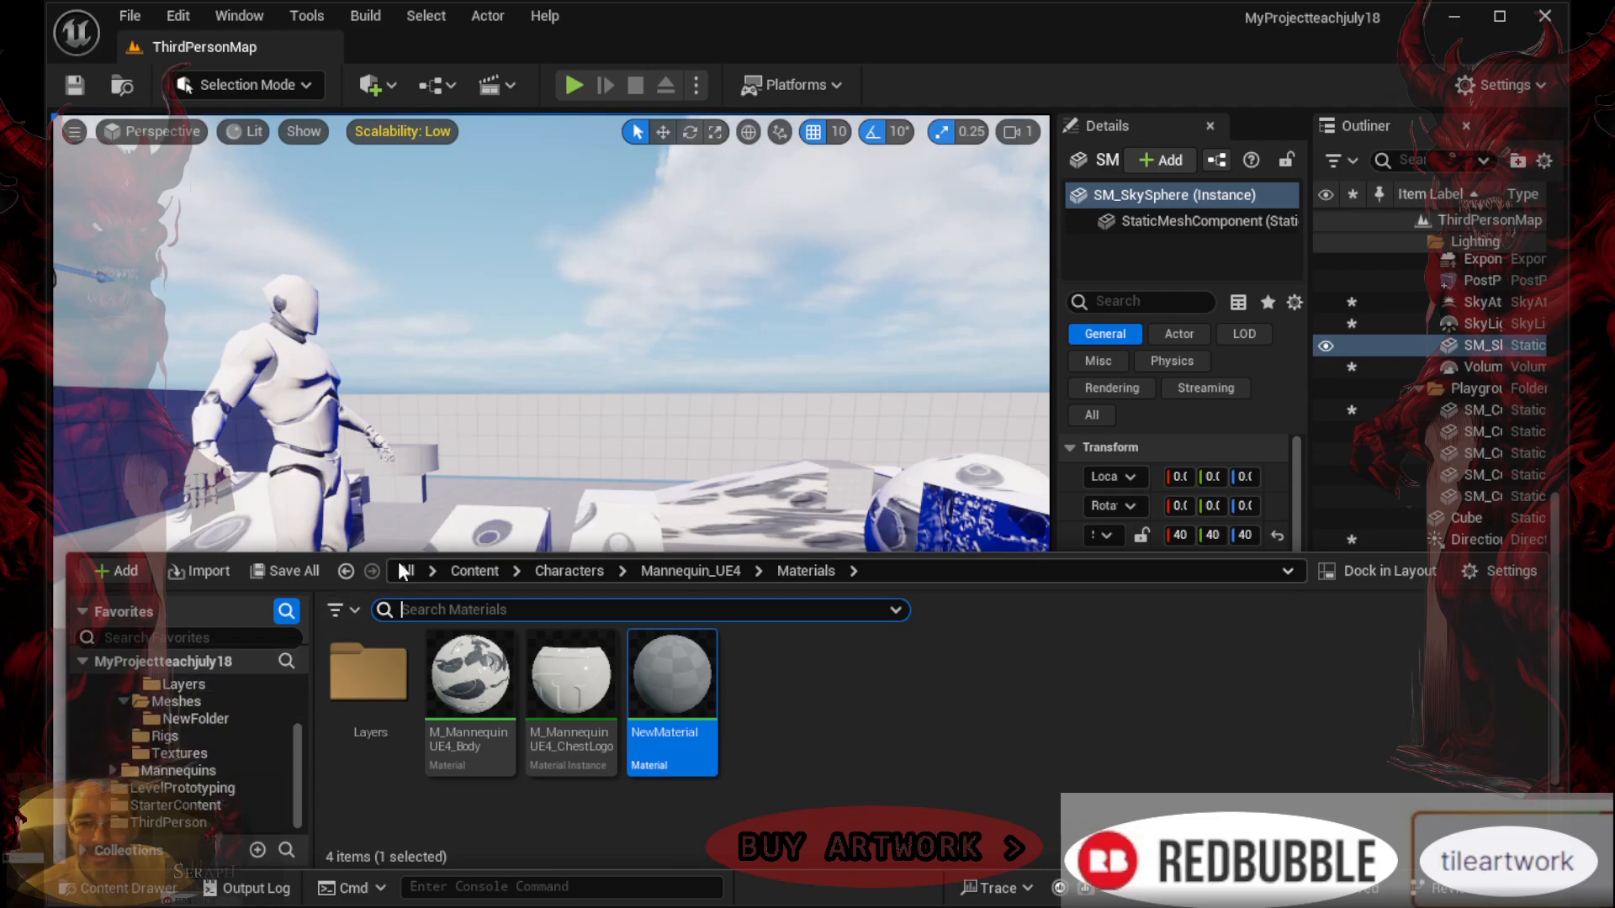
{"action": "left_click", "coordinate": [1480, 410]}
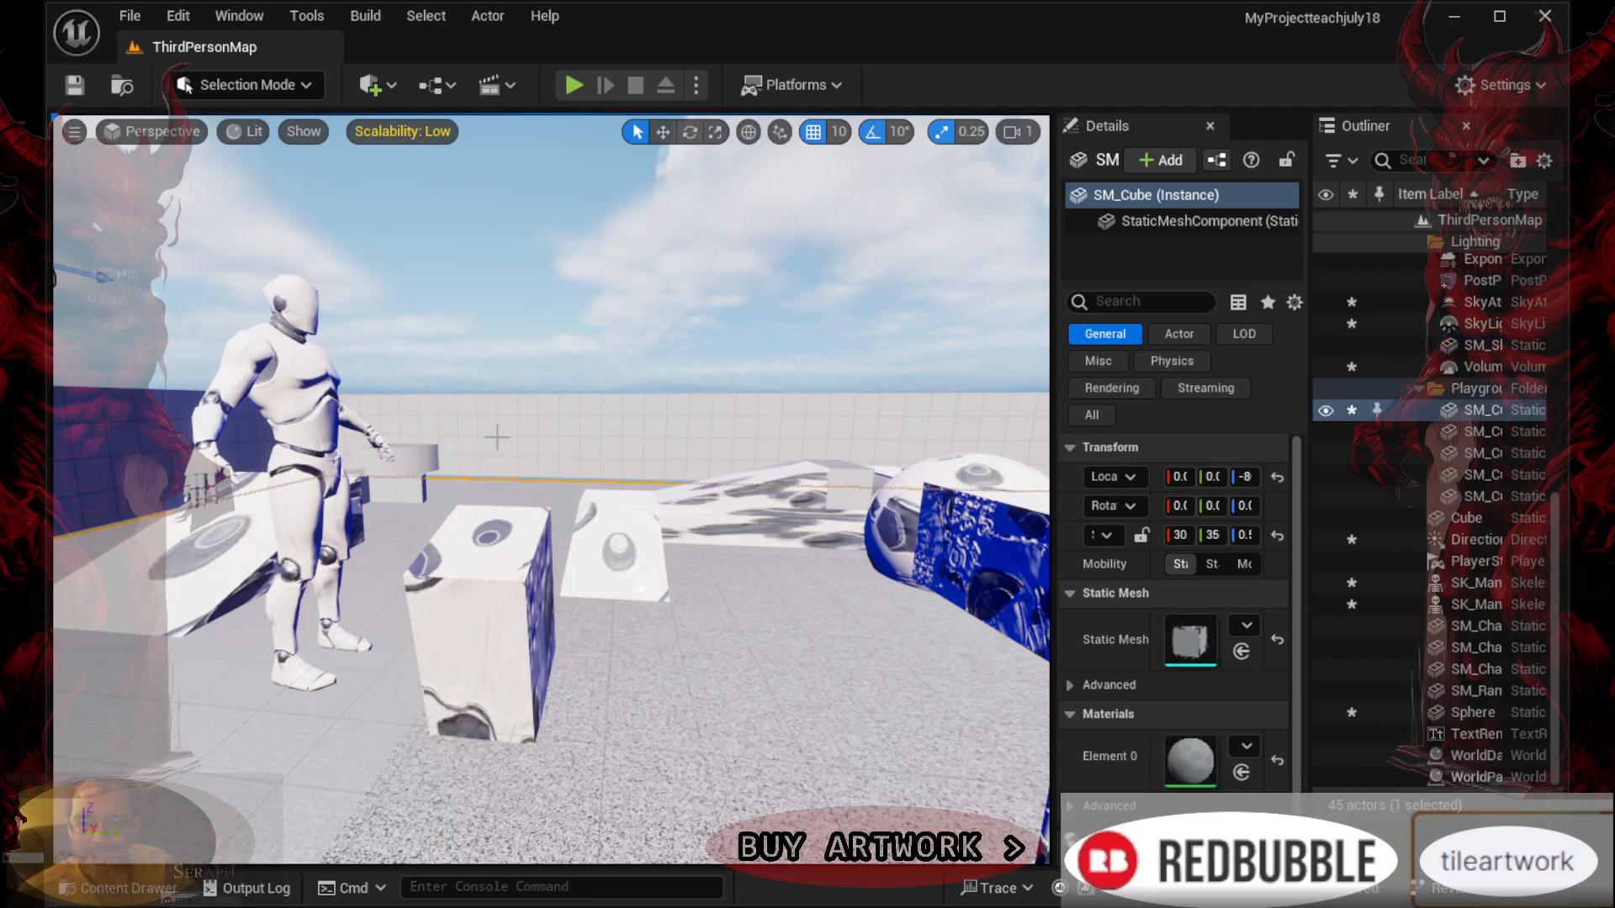
Play the level and run the character around the giant mannequin and past the textured ramp to the plain block
{"action": "left_click", "coordinate": [575, 86]}
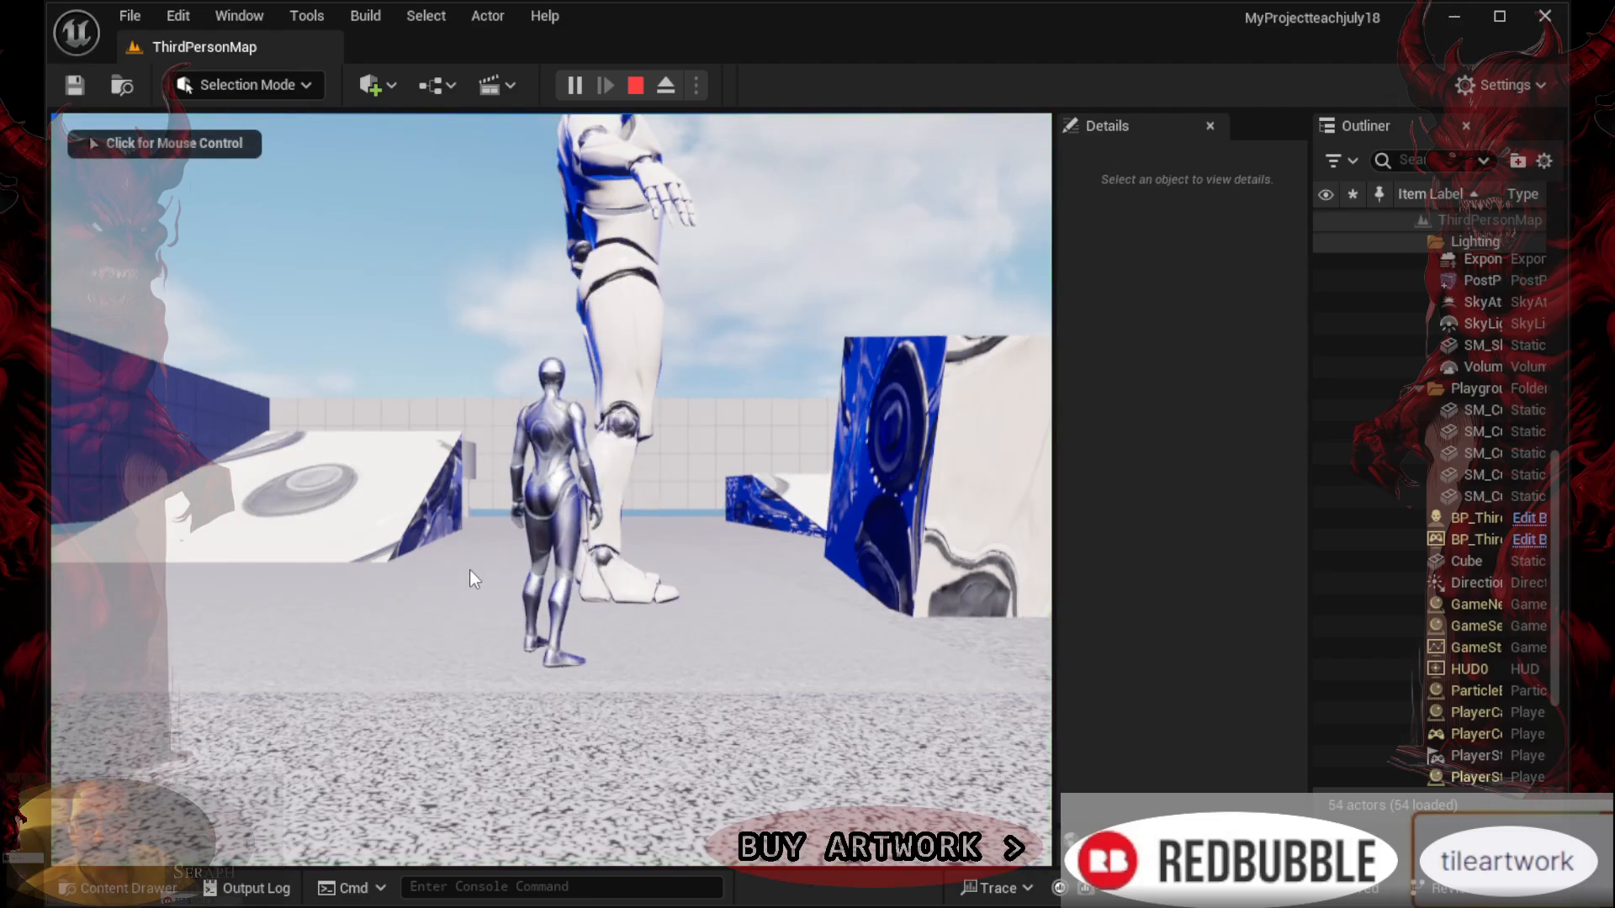
{"action": "left_click", "coordinate": [470, 568]}
{"action": "key", "text": "w"}
{"action": "key", "text": "w"}
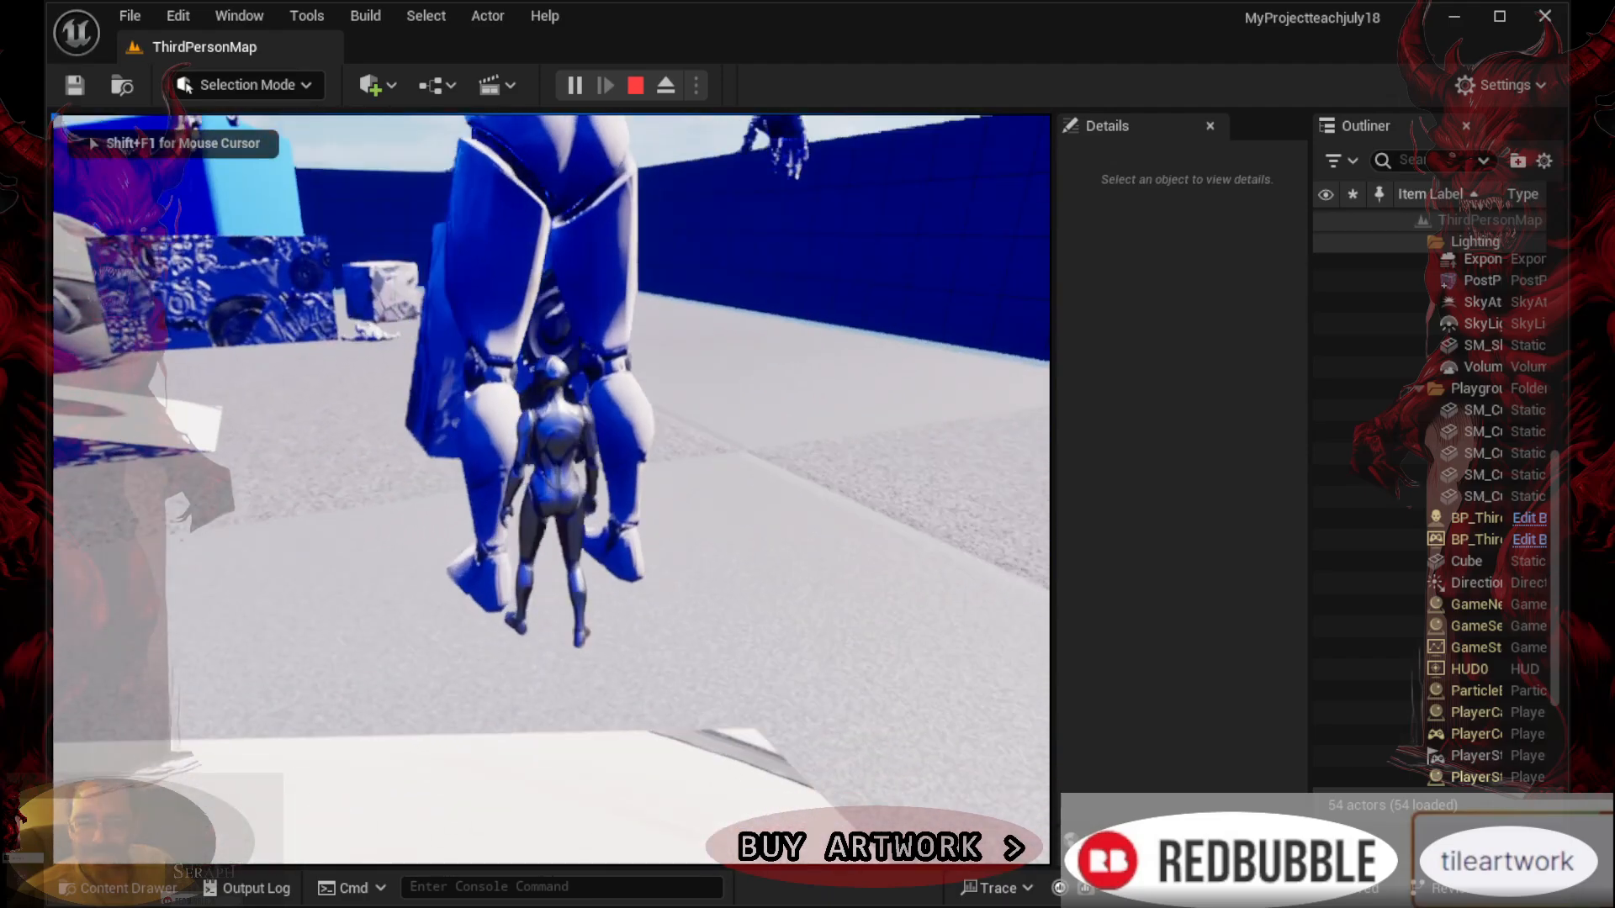
{"action": "key", "text": "w"}
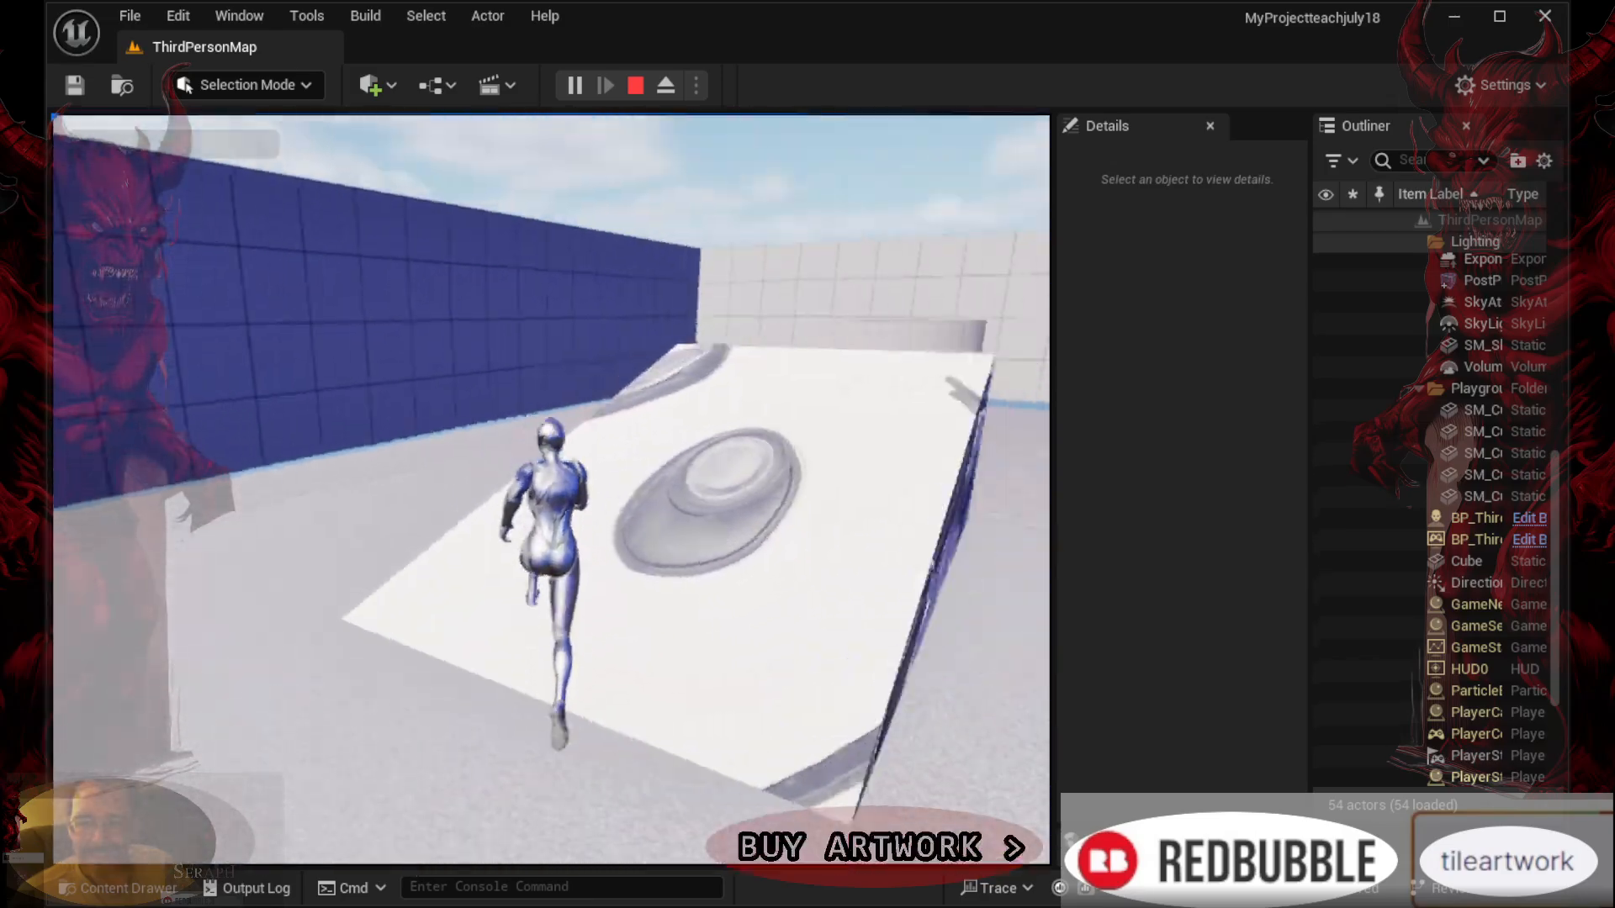
{"action": "key", "text": "space"}
{"action": "key", "text": "w"}
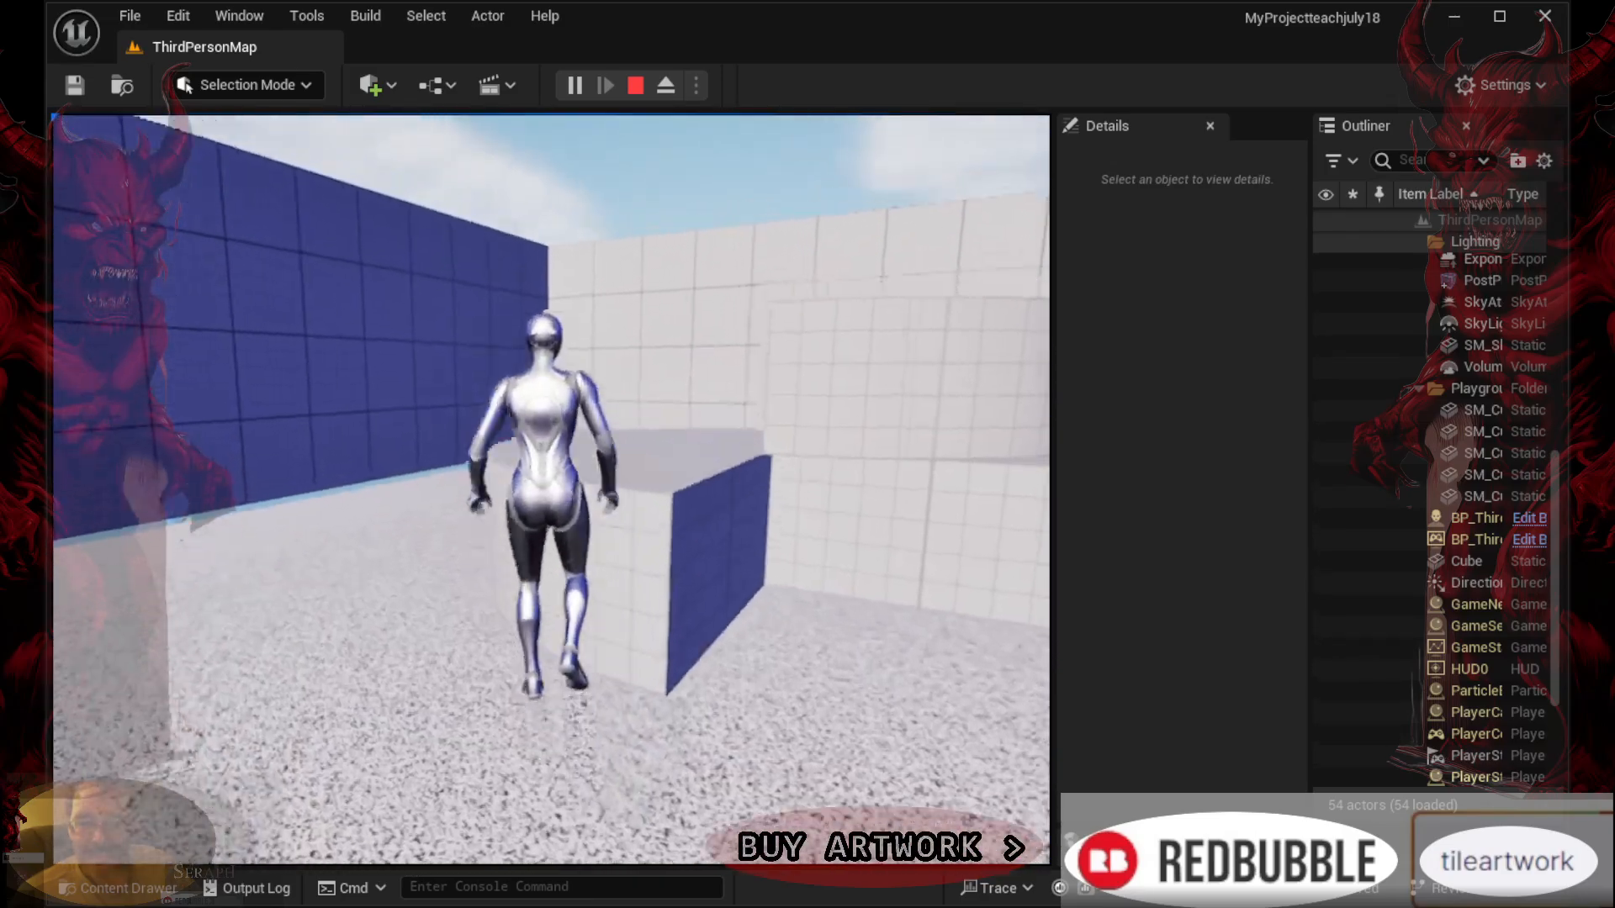
Jump the character onto the cylinder platform, explore the long textured ramp and blue walls, and end the play session
{"action": "key", "text": "space"}
{"action": "key", "text": "space"}
{"action": "key", "text": "w"}
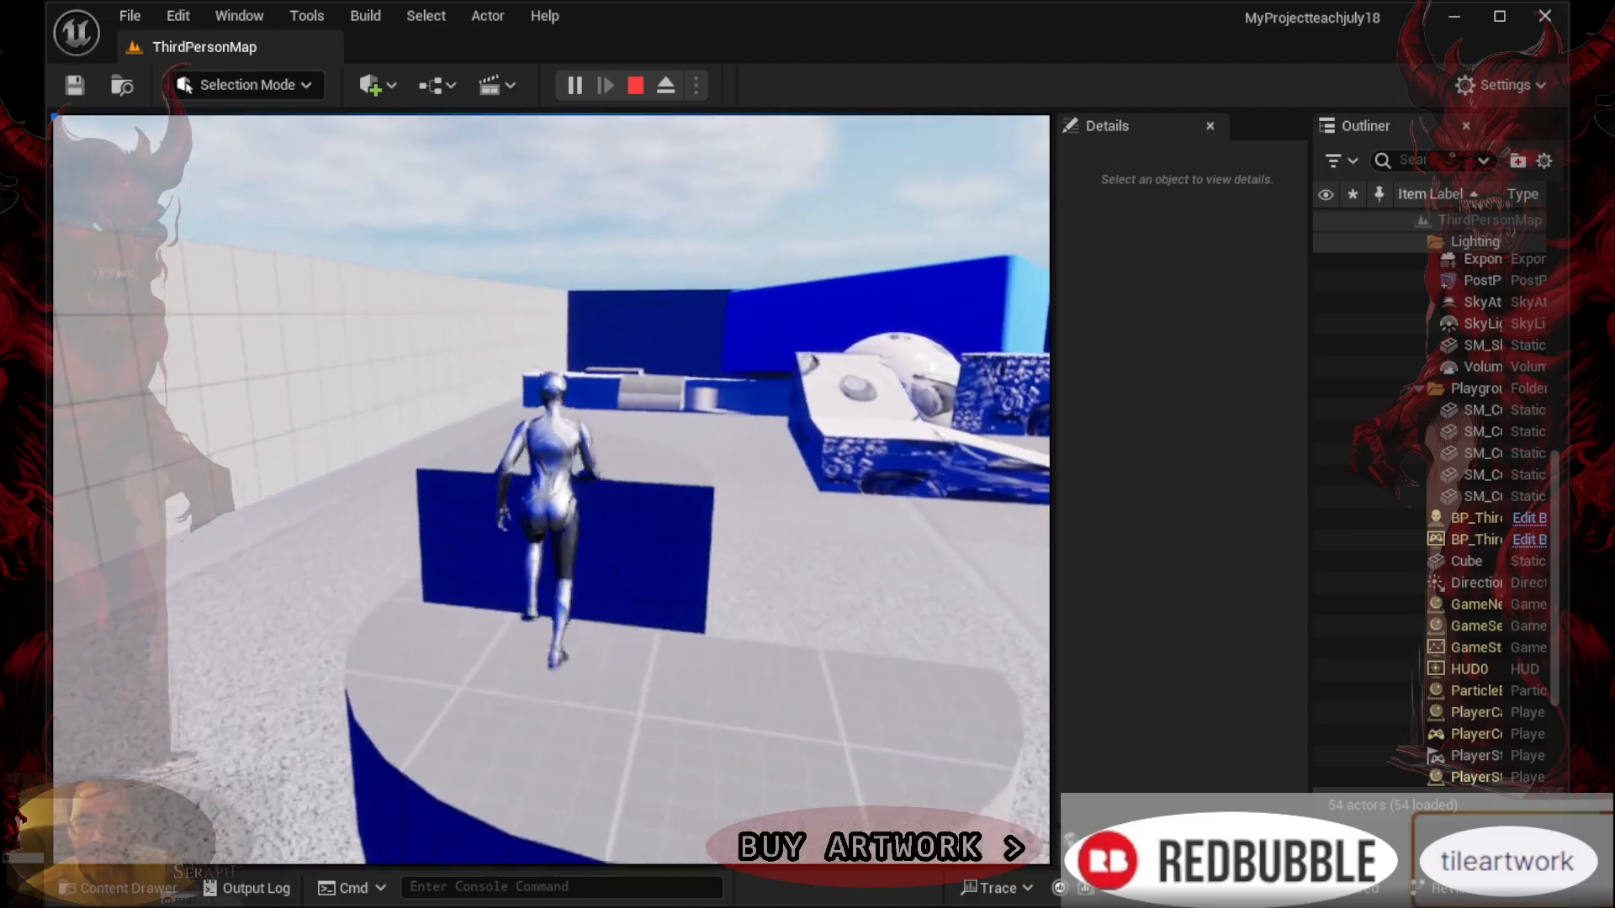
{"action": "key", "text": "space"}
{"action": "key", "text": "w"}
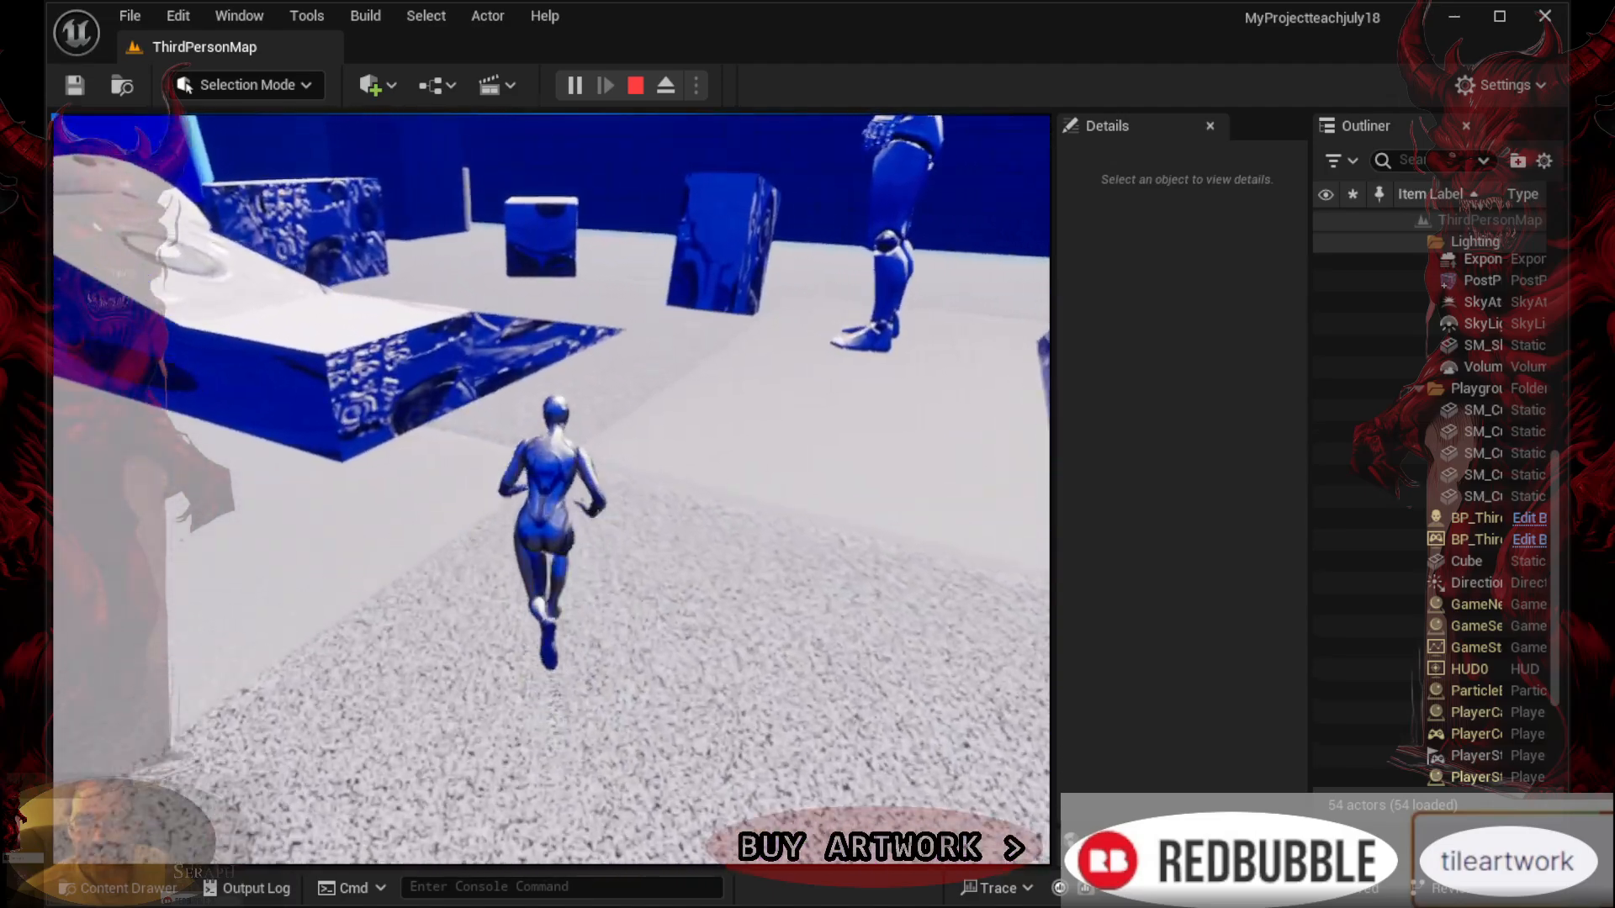
{"action": "key", "text": "space"}
{"action": "key", "text": "w"}
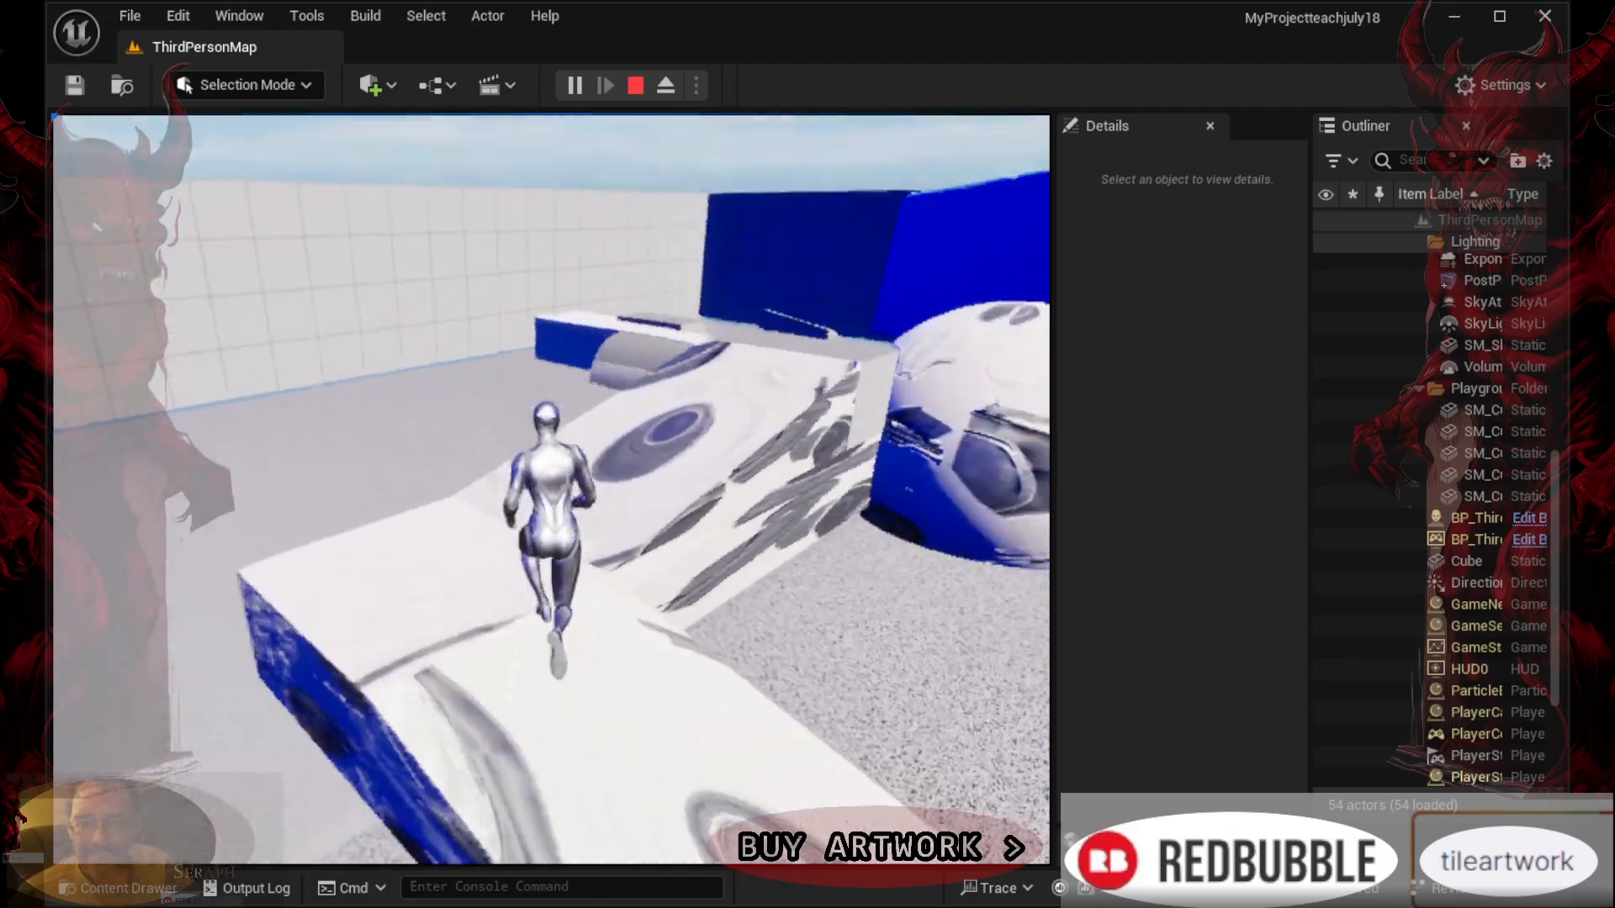
{"action": "key", "text": "space"}
{"action": "key", "text": "w"}
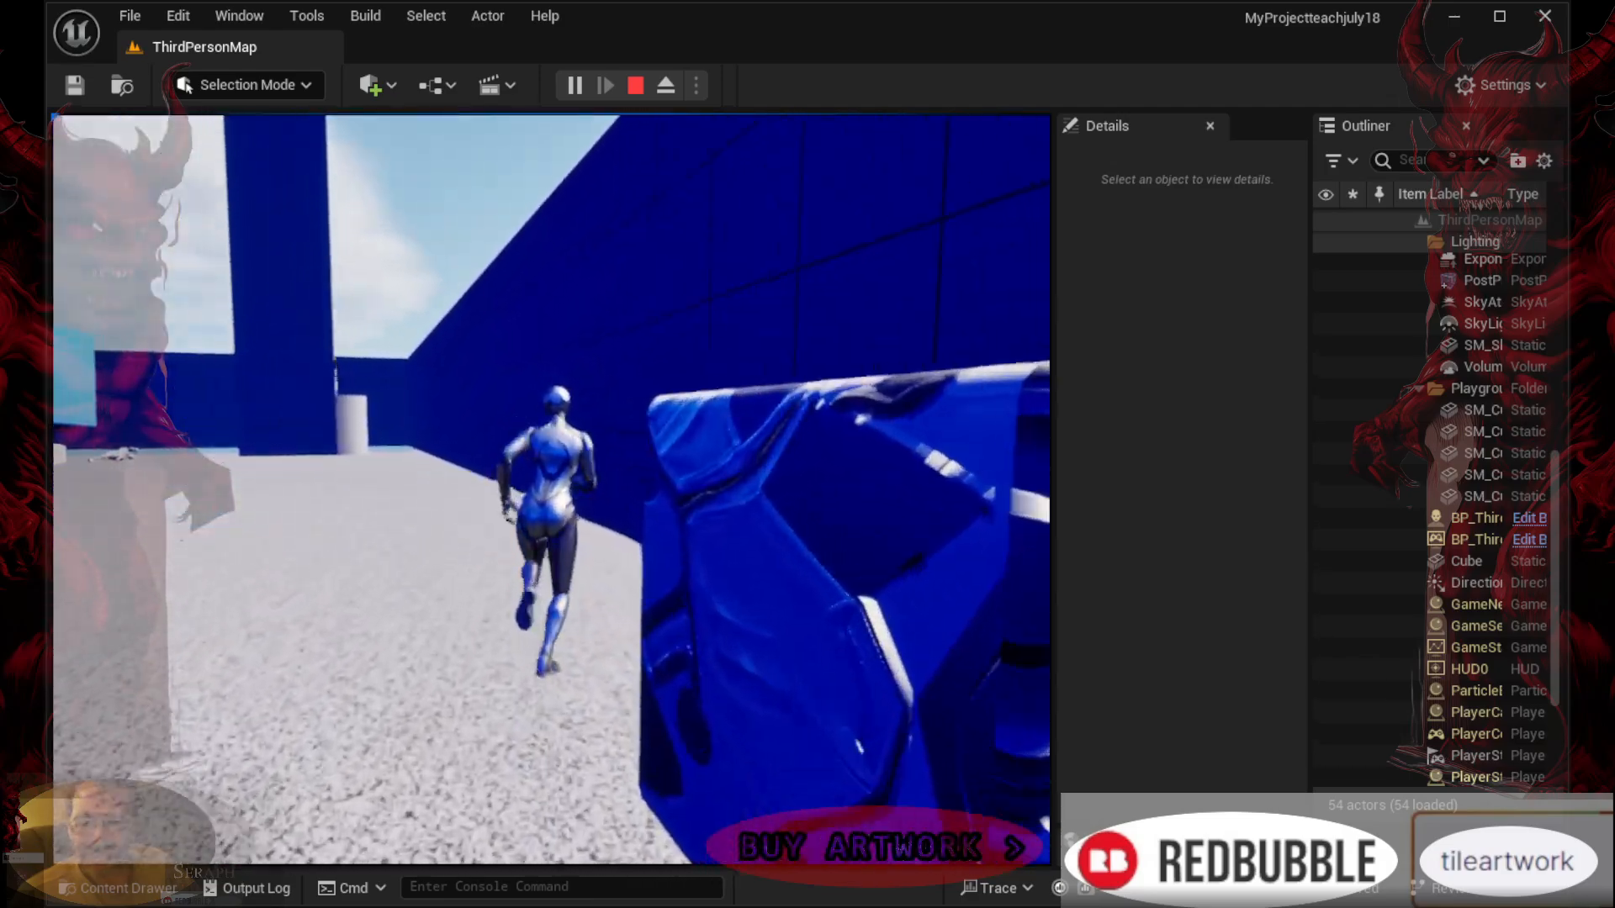
{"action": "key", "text": "Escape"}
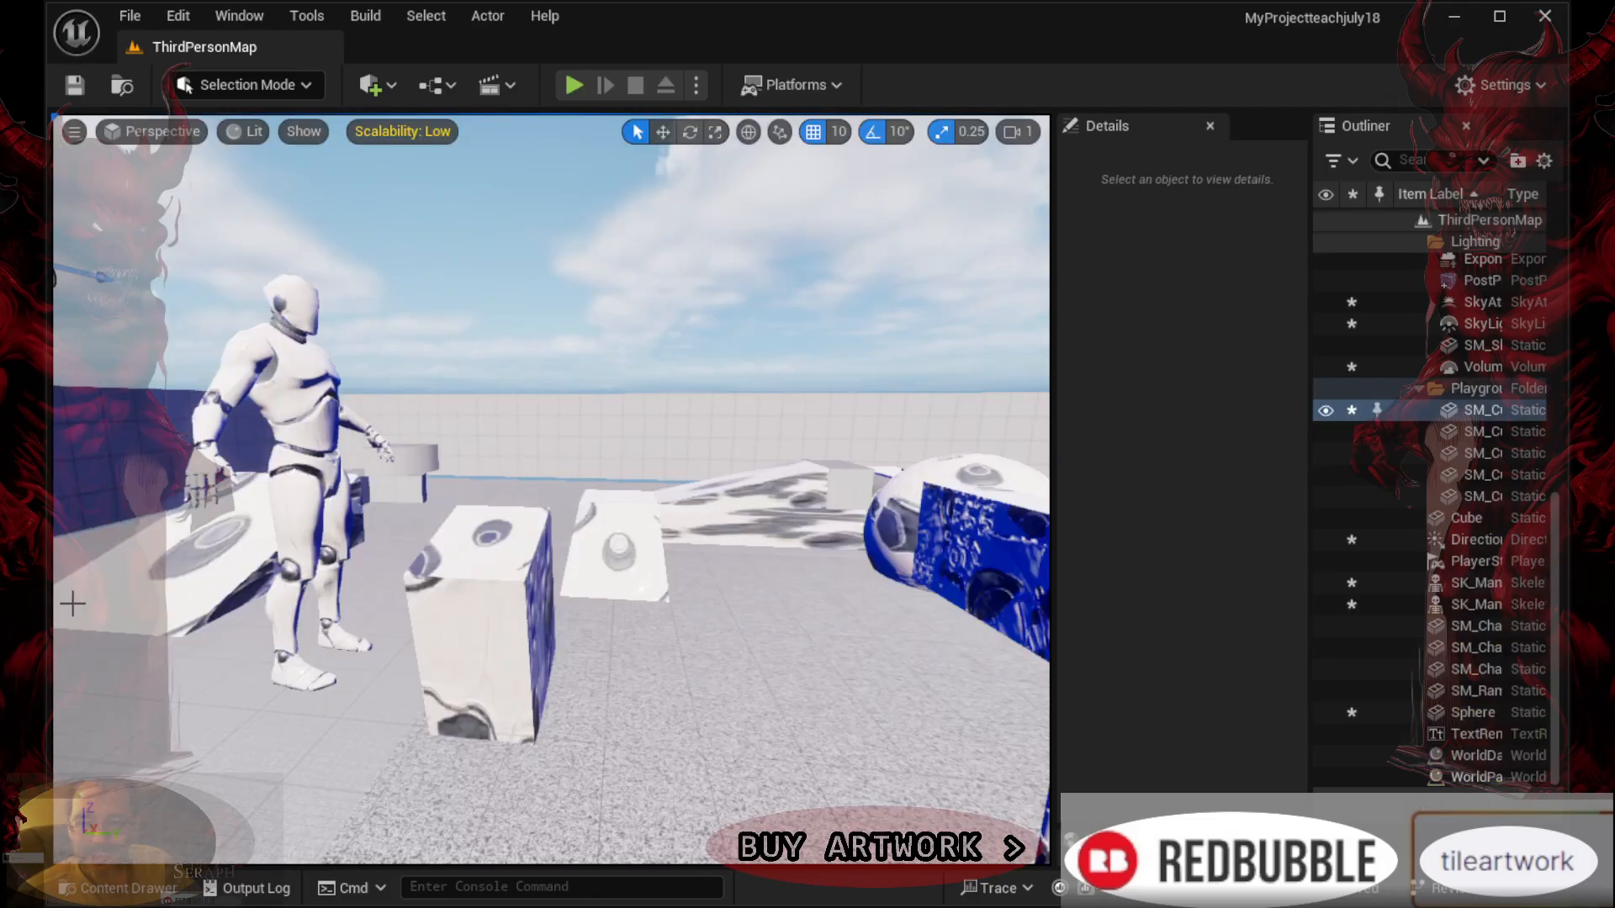
Scale the SM_ChamferCube2 textured cube down uniformly
{"action": "right_click_drag", "start_coordinate": [82, 613], "coordinate": [34, 611]}
{"action": "right_click_drag", "start_coordinate": [538, 550], "coordinate": [850, 545]}
{"action": "scroll", "coordinate": [539, 550], "scroll_direction": "up", "scroll_amount": 2}
{"action": "scroll", "coordinate": [527, 547], "scroll_direction": "down", "scroll_amount": 1}
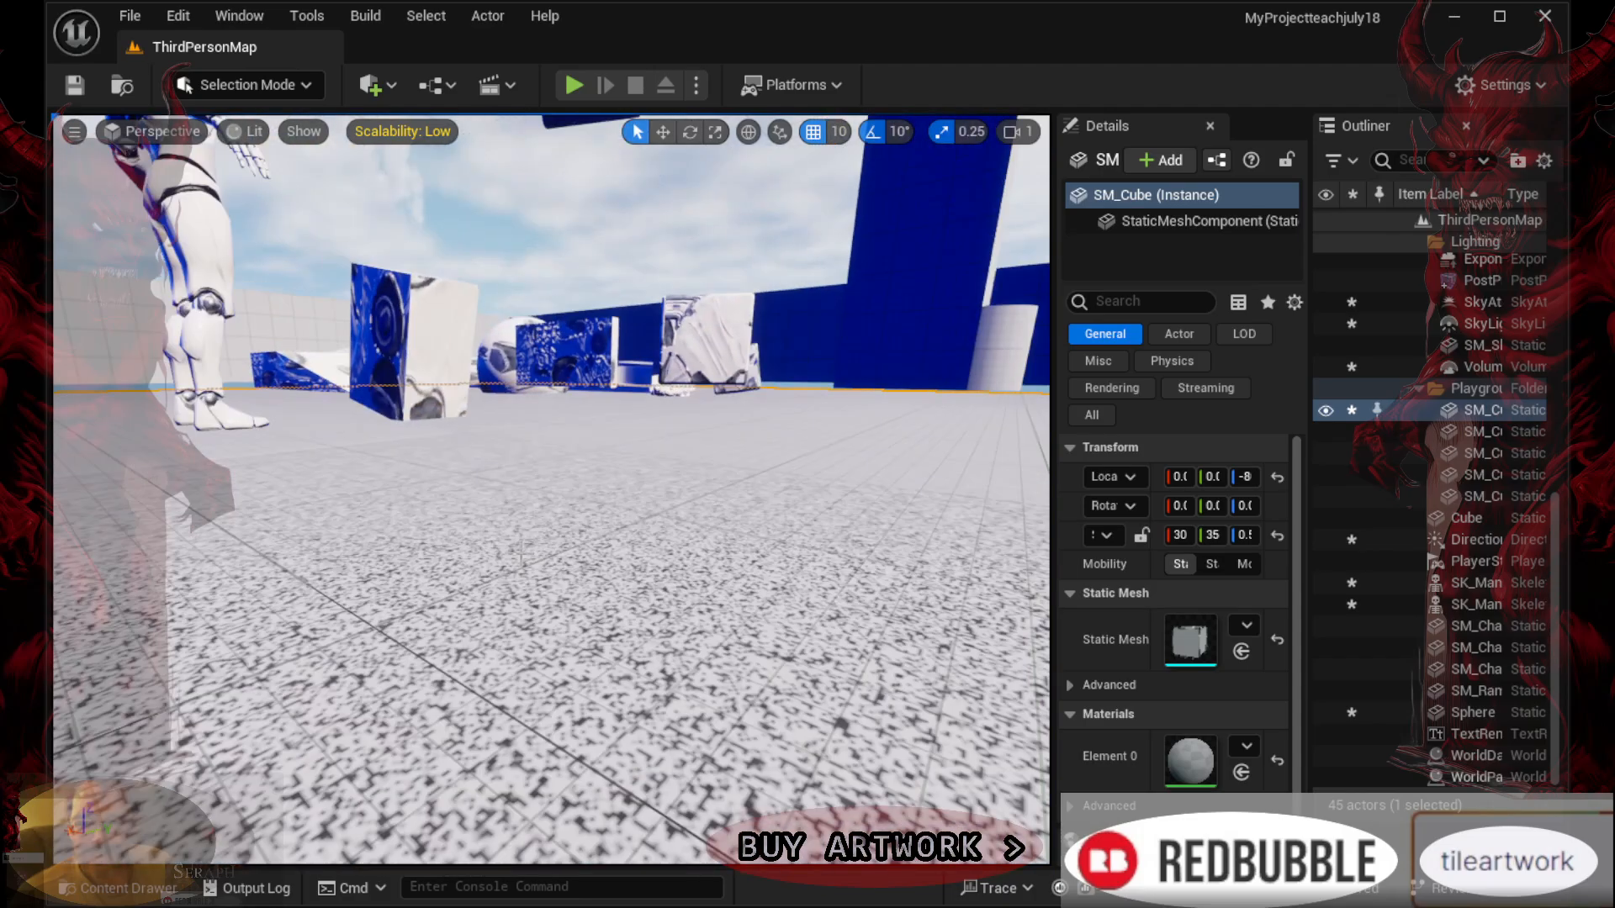
{"action": "right_click_drag", "start_coordinate": [521, 554], "coordinate": [569, 583]}
{"action": "key", "text": "w"}
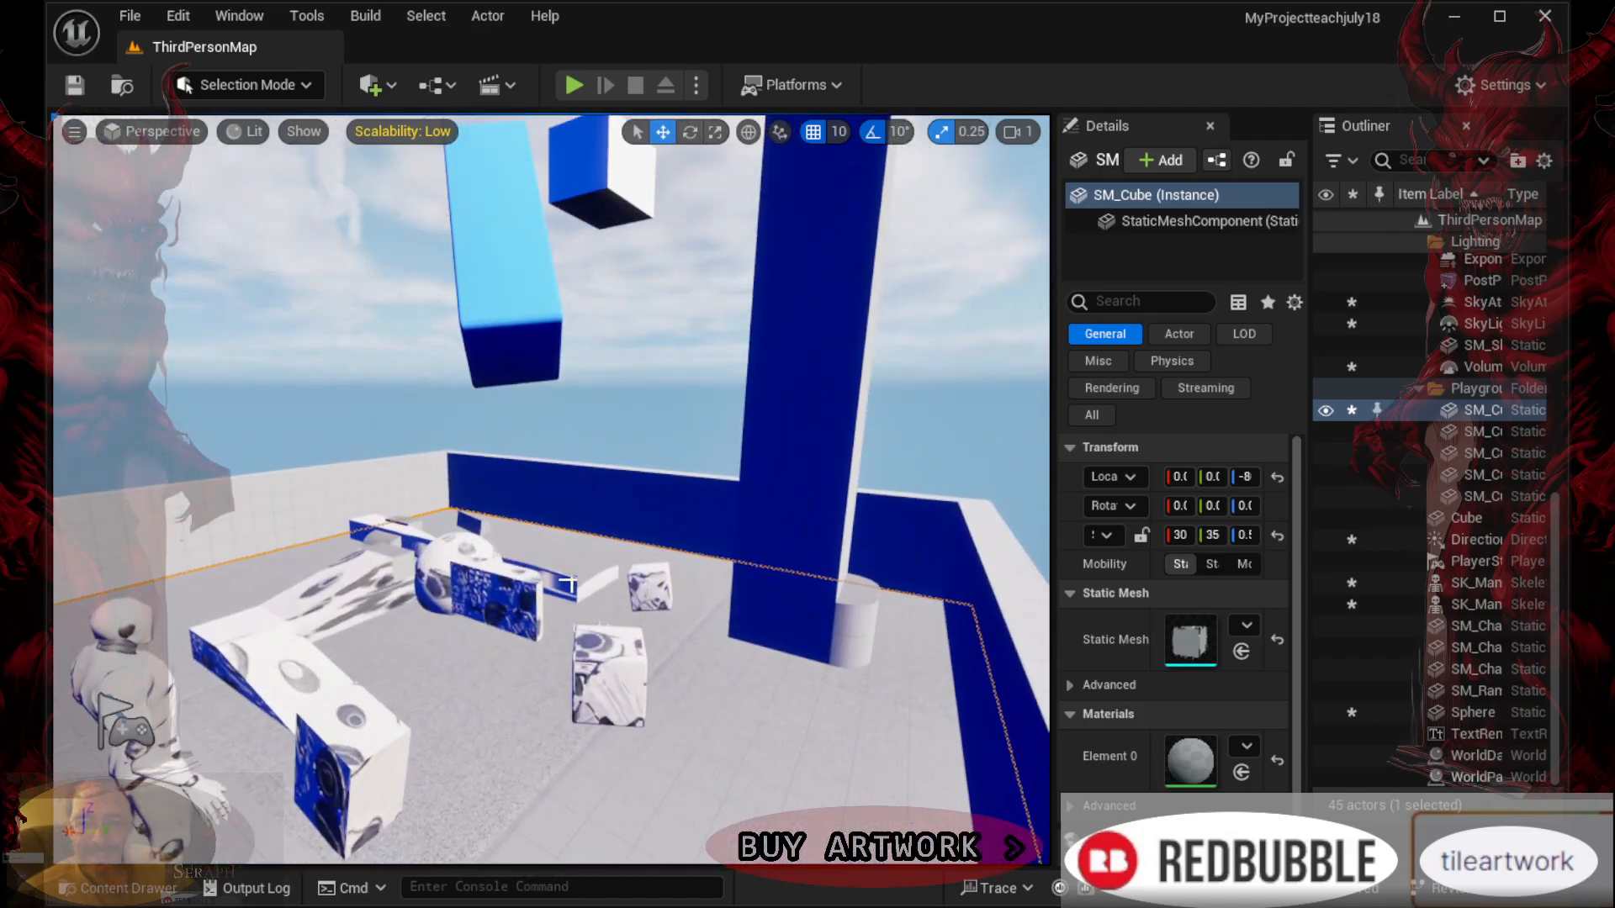
{"action": "left_click", "coordinate": [661, 580]}
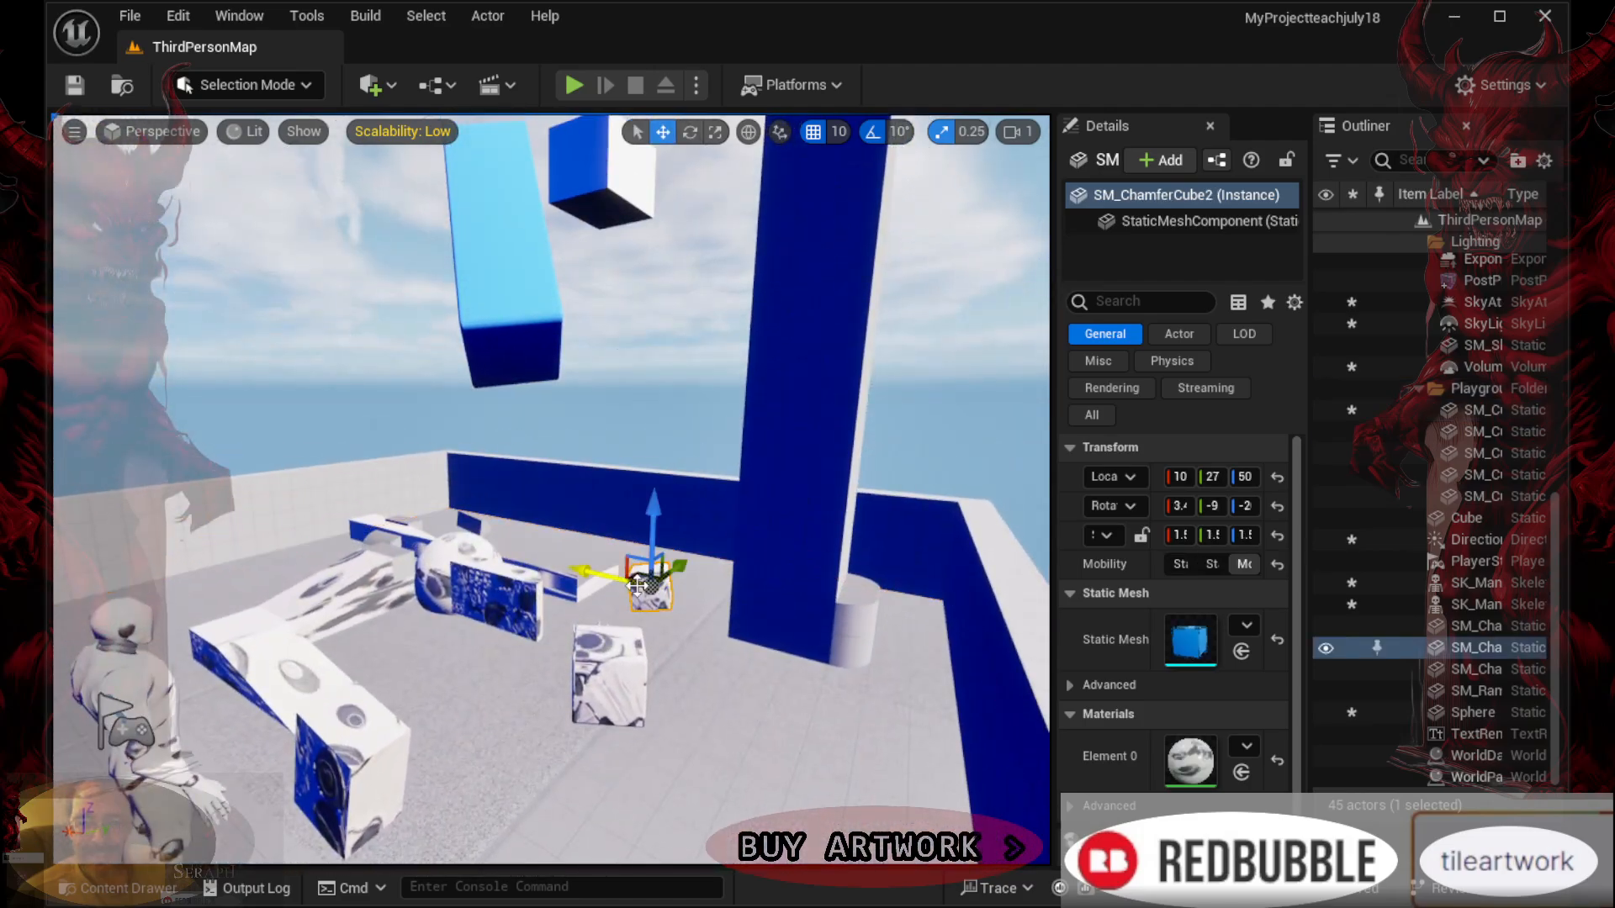
{"action": "left_click", "coordinate": [716, 133]}
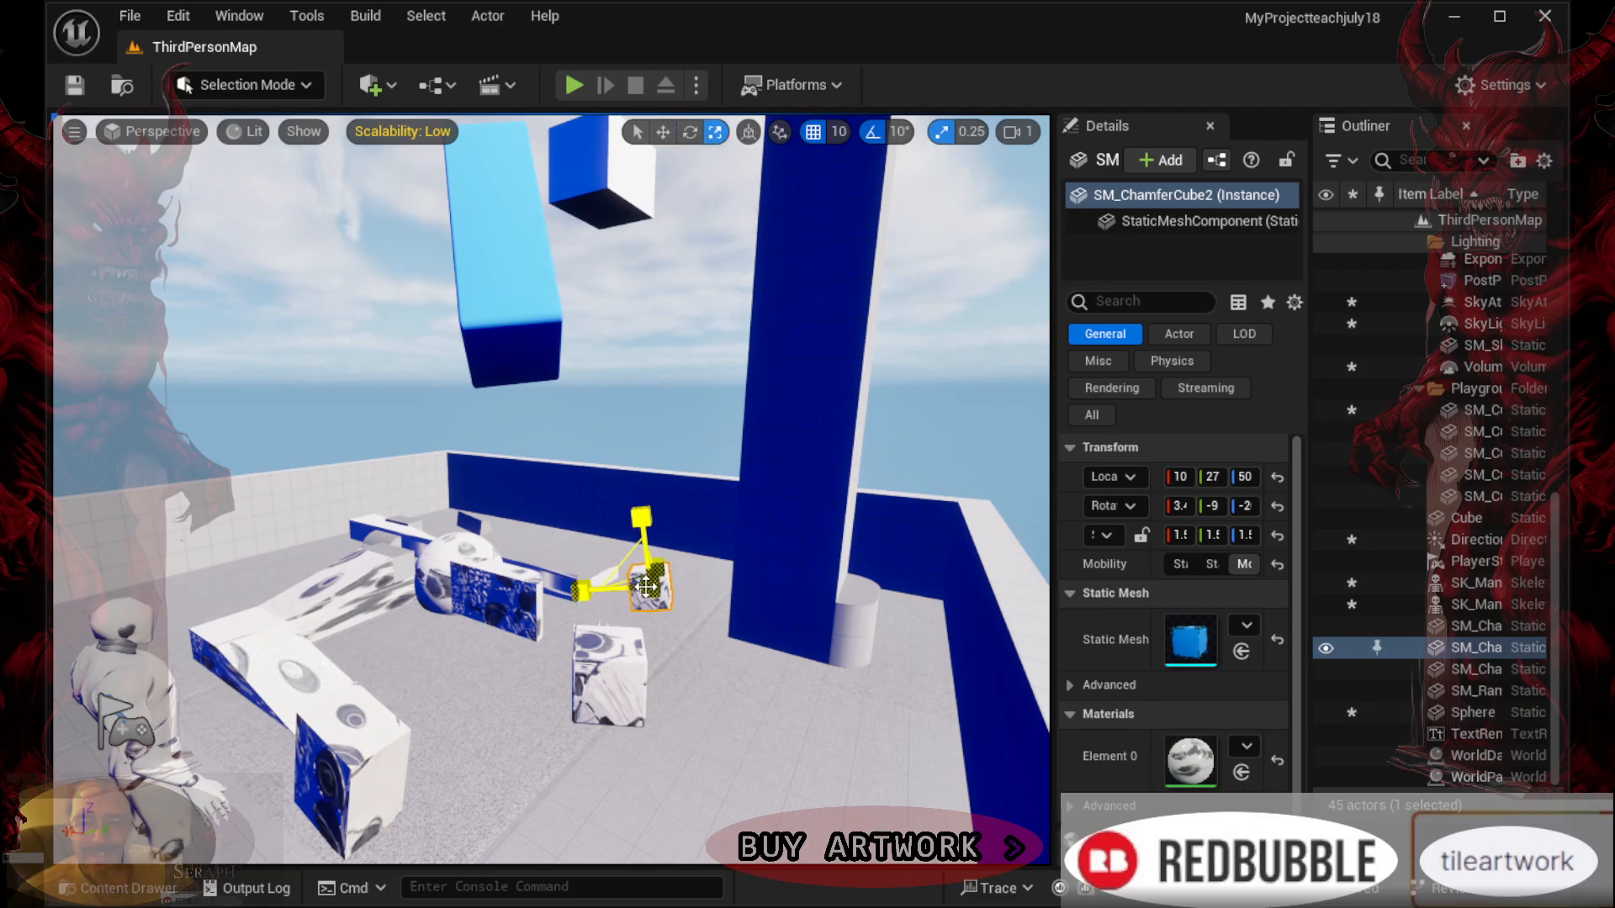
{"action": "left_click_drag", "start_coordinate": [648, 595], "coordinate": [634, 609]}
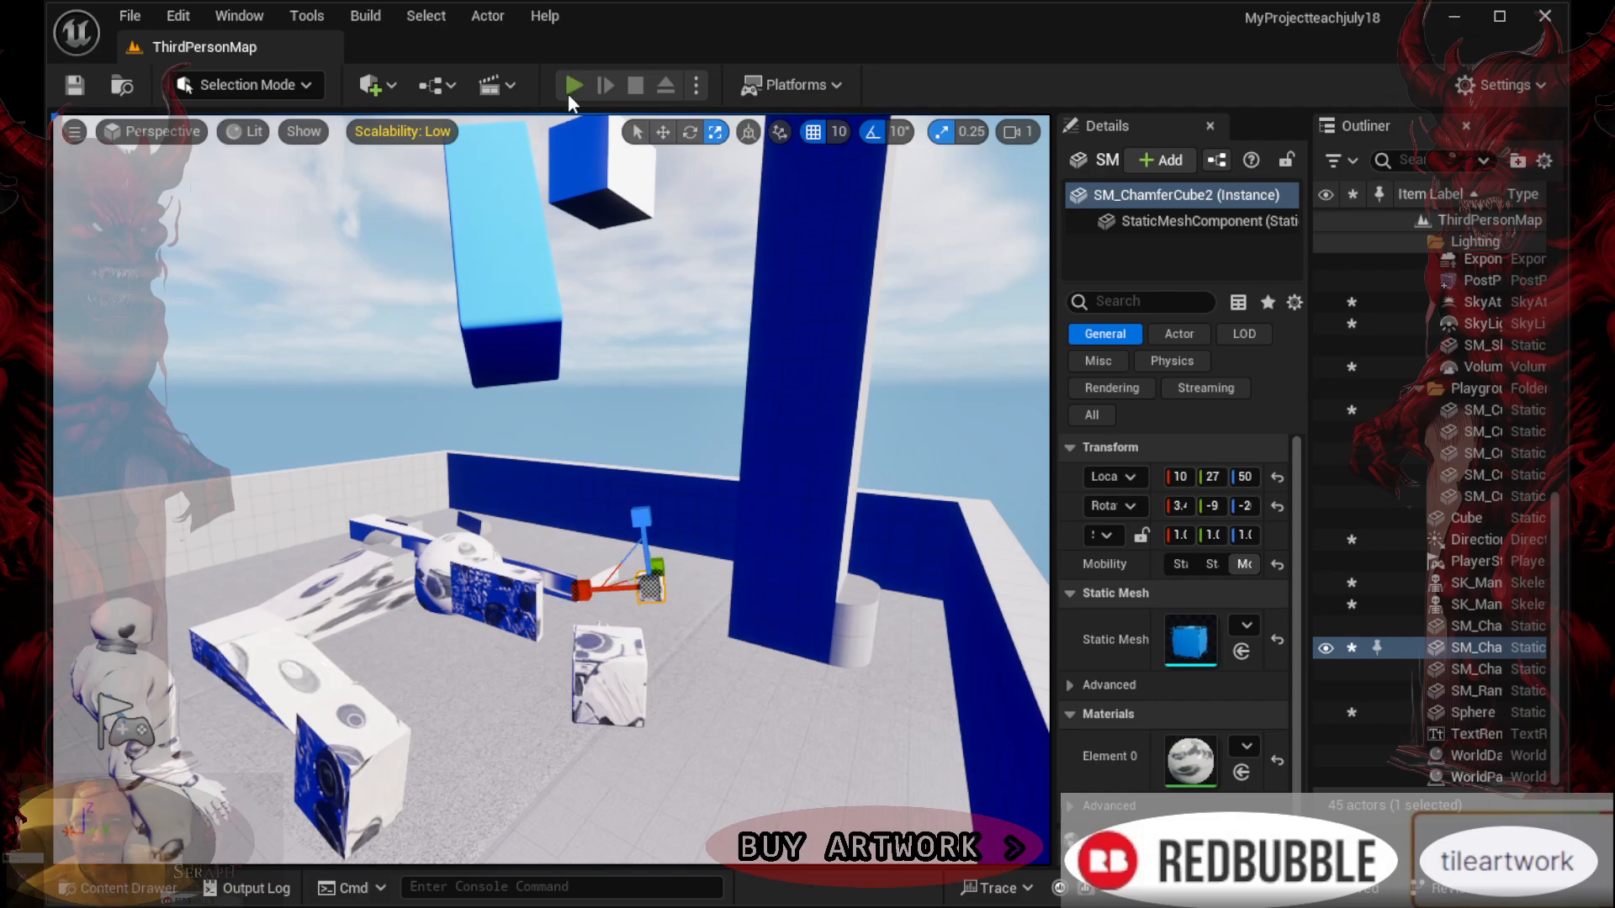
Play the level and run the character past the textured blocks to the resized cube near the blue wall
{"action": "left_click", "coordinate": [569, 94]}
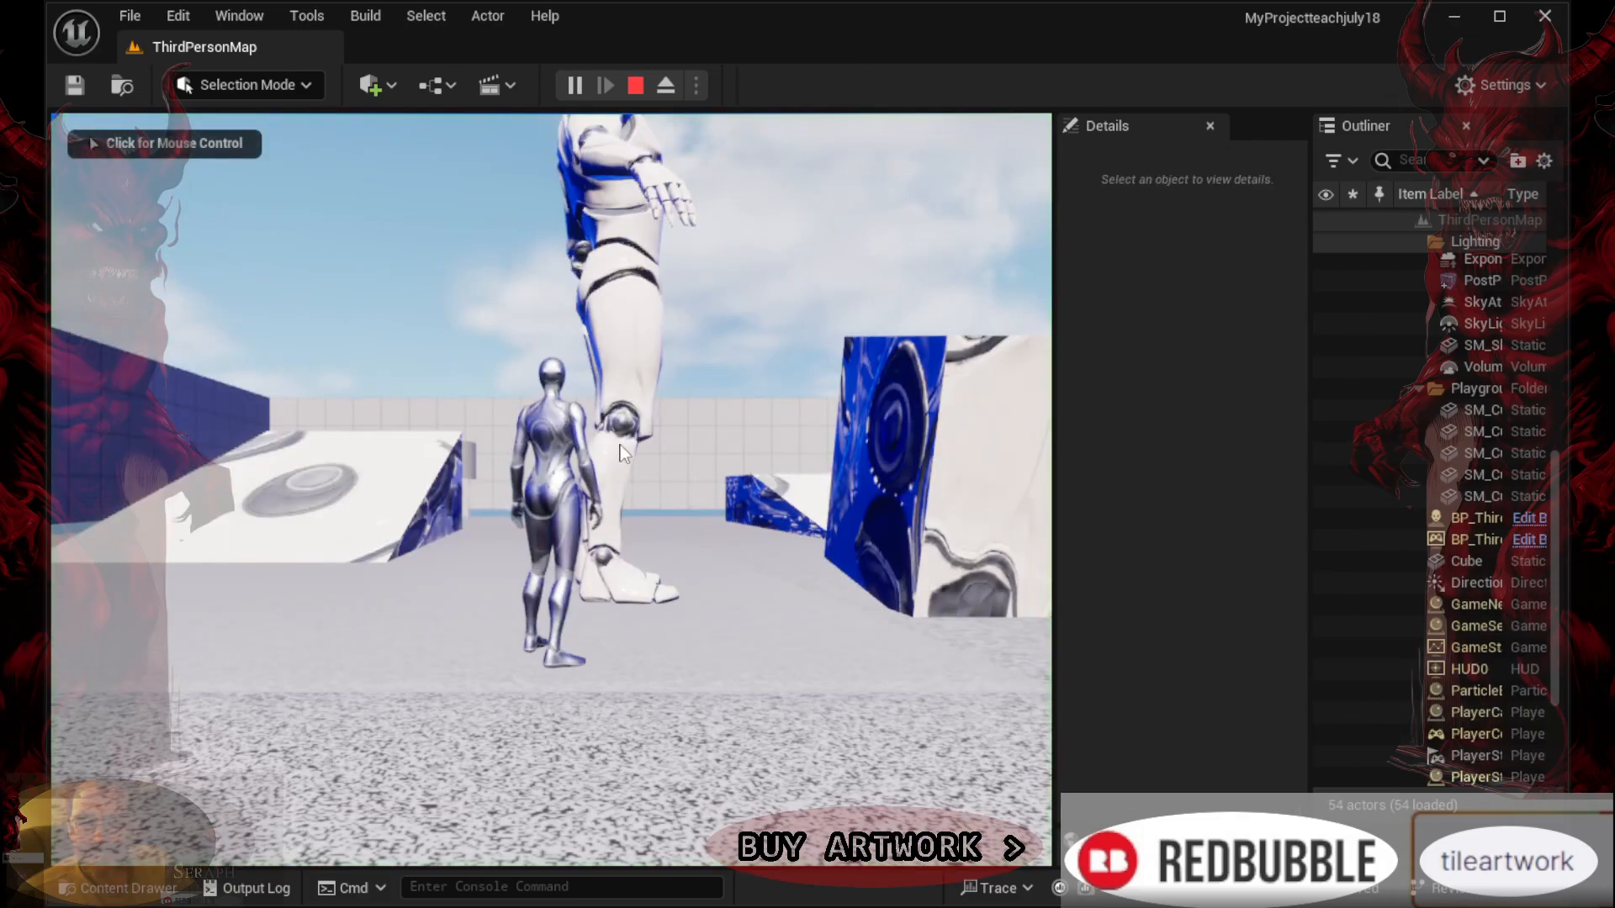
{"action": "left_click", "coordinate": [959, 513]}
{"action": "key", "text": "w"}
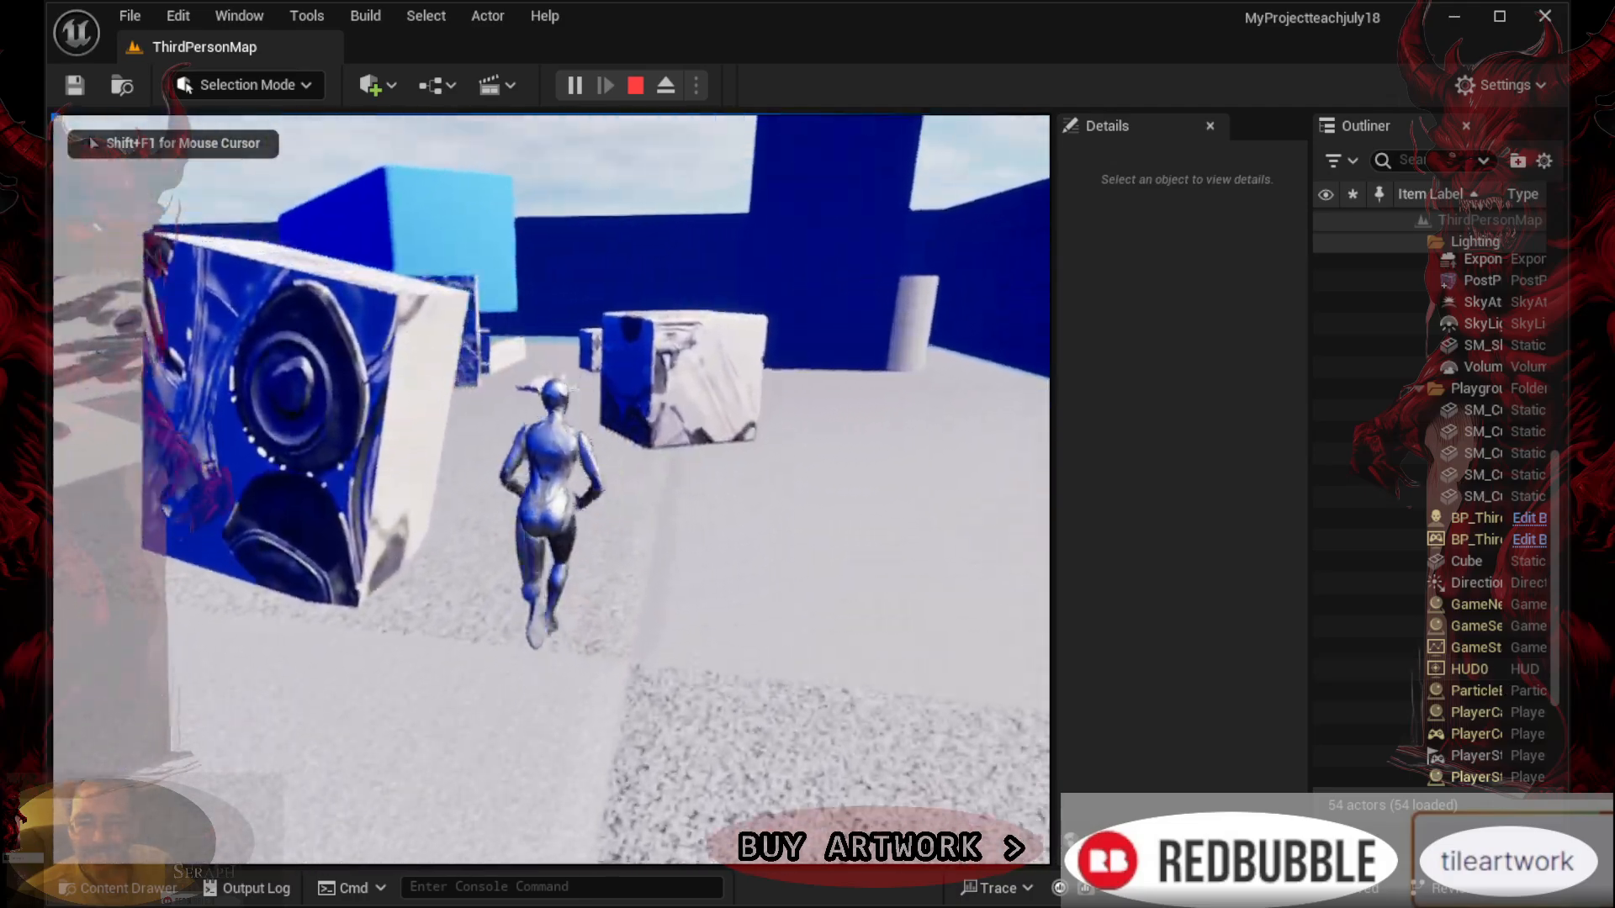
{"action": "key", "text": "w"}
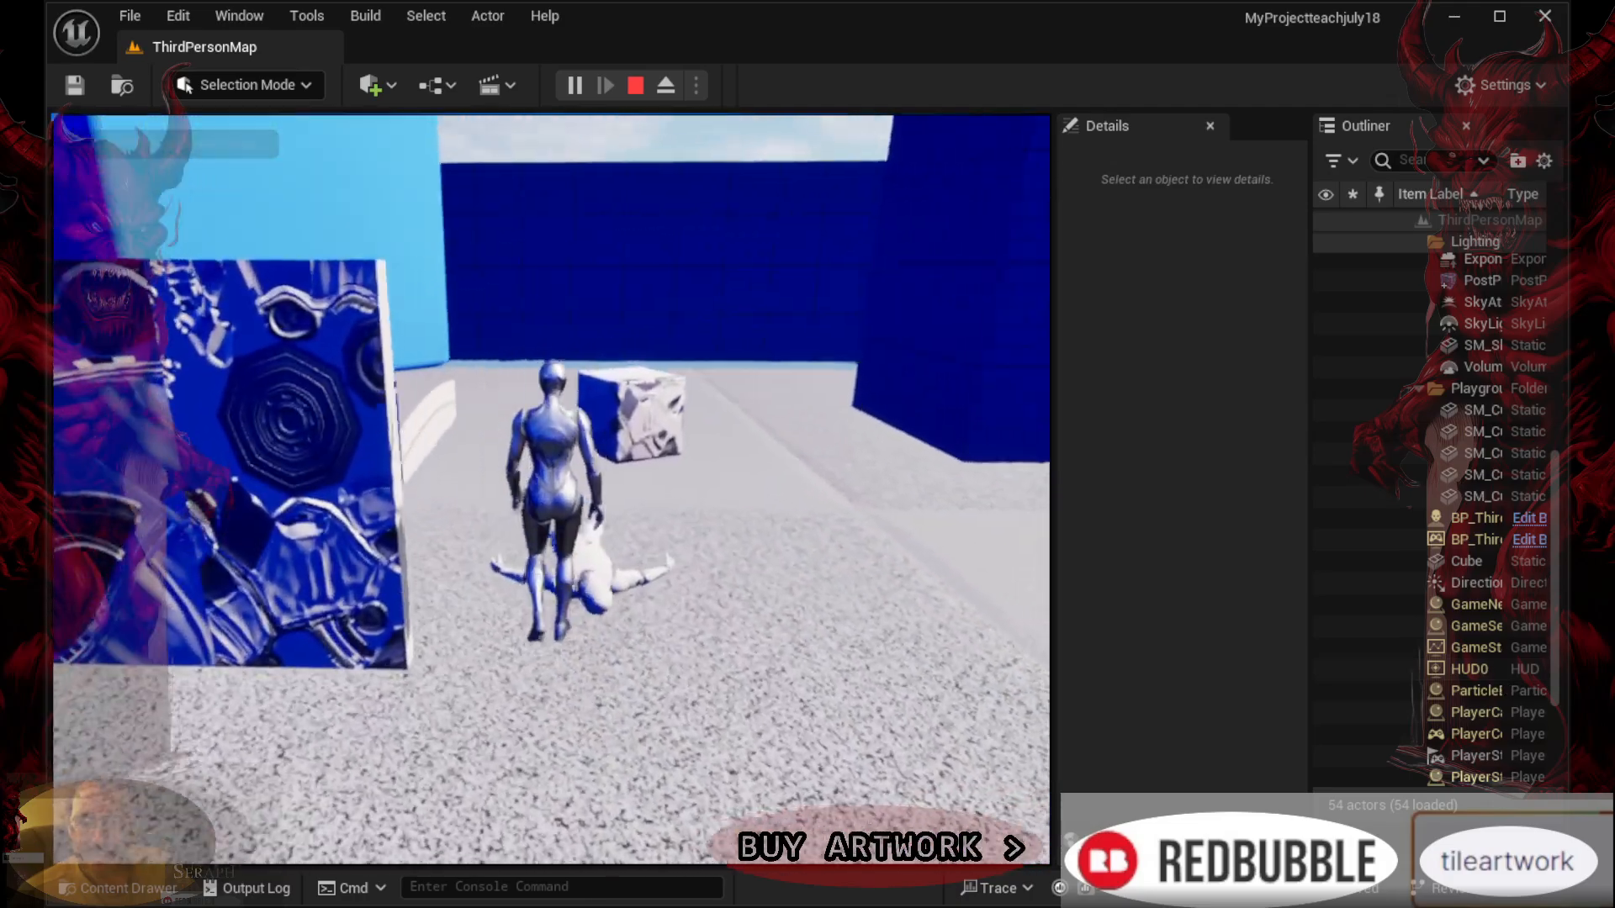
{"action": "key", "text": "w"}
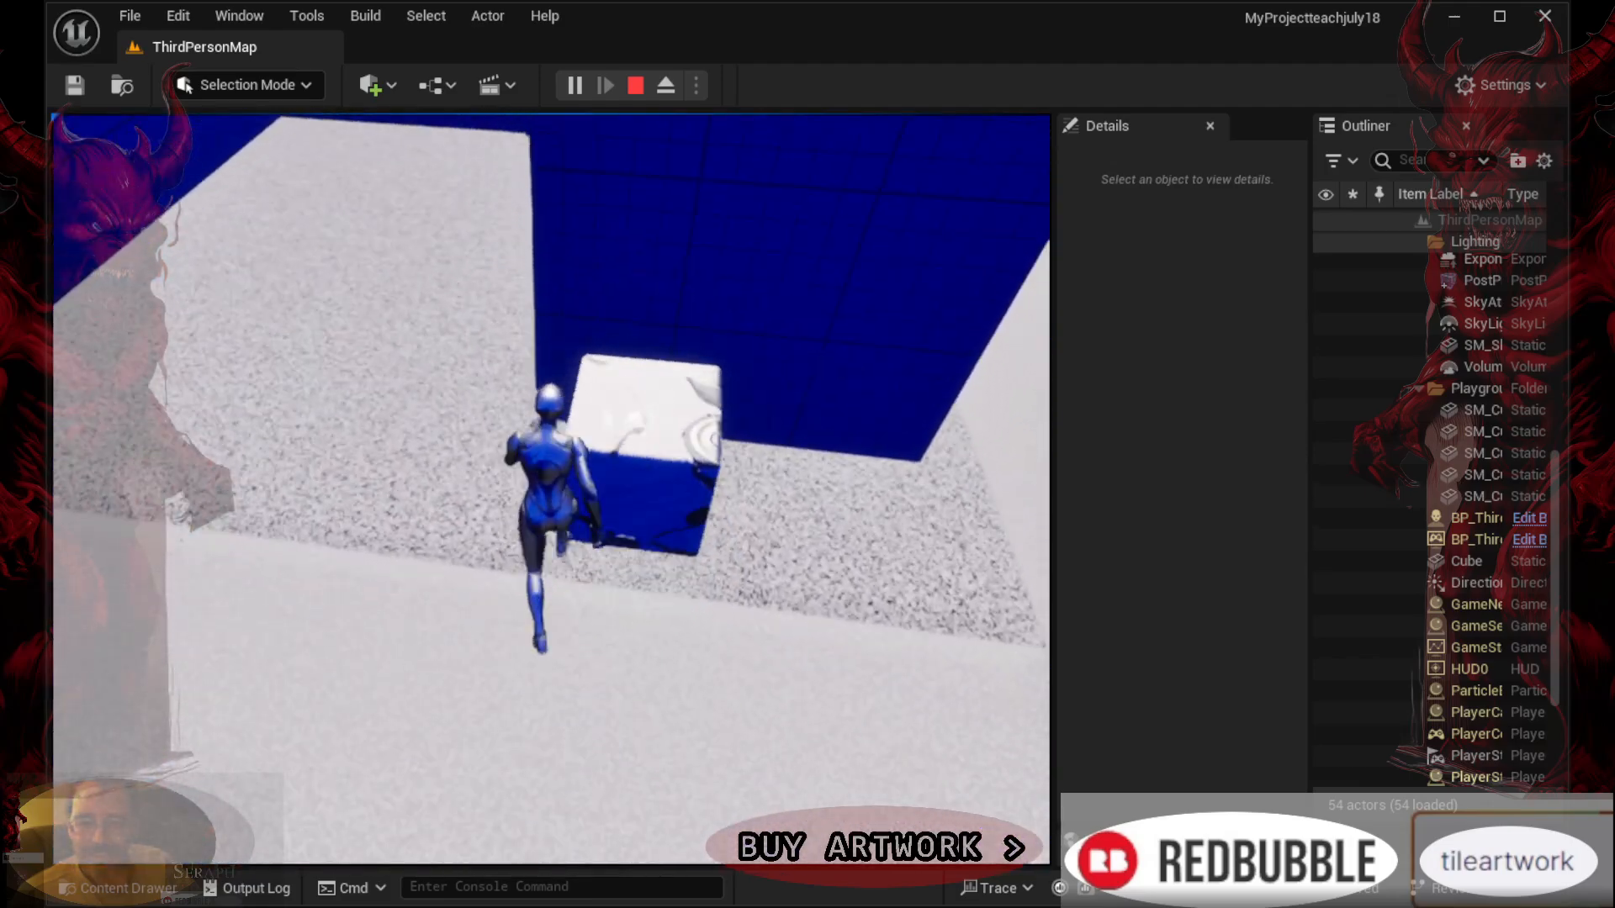
Run and jump the character back to the larger textured cube and push it into the corner of the blue walls
{"action": "key", "text": "w"}
{"action": "key", "text": "space"}
{"action": "key", "text": "space"}
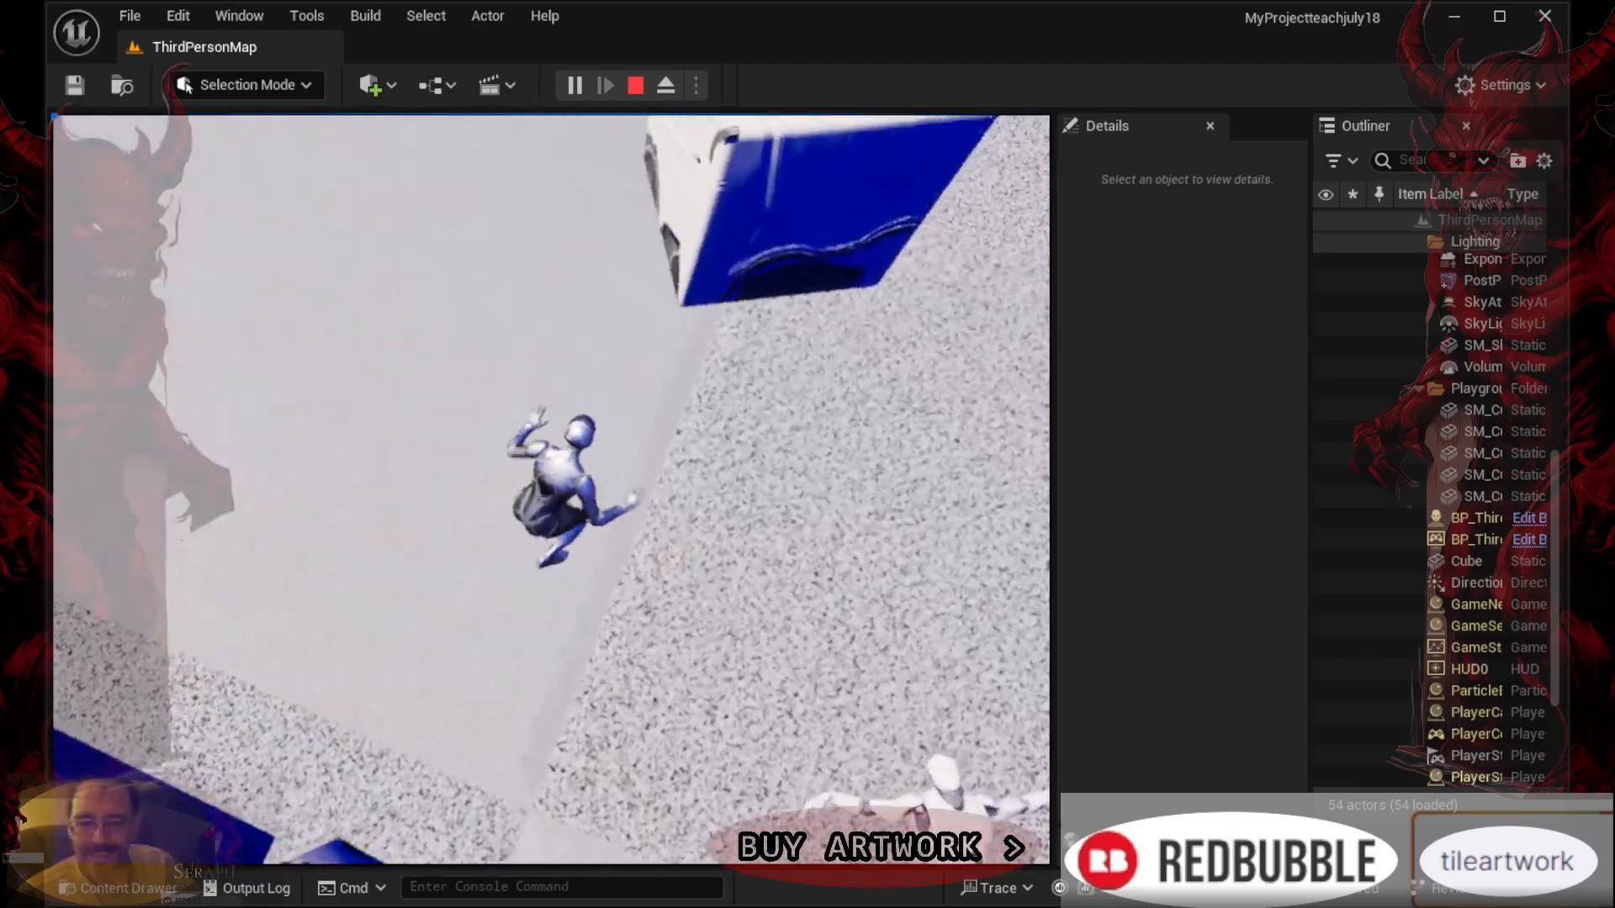
{"action": "key", "text": "w"}
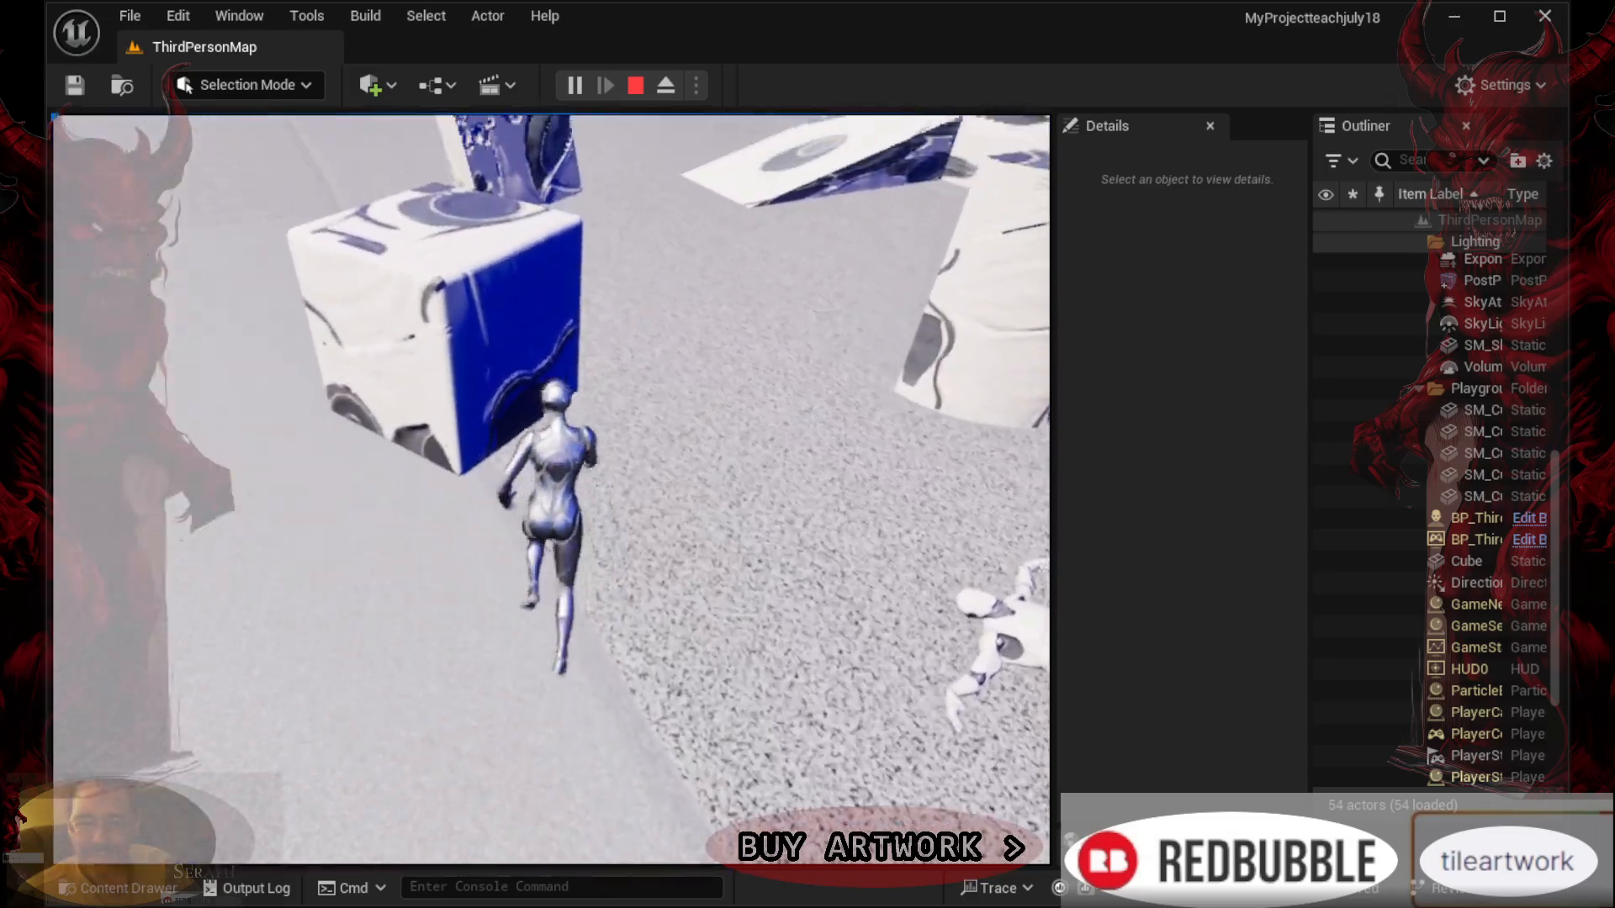
{"action": "key", "text": "w"}
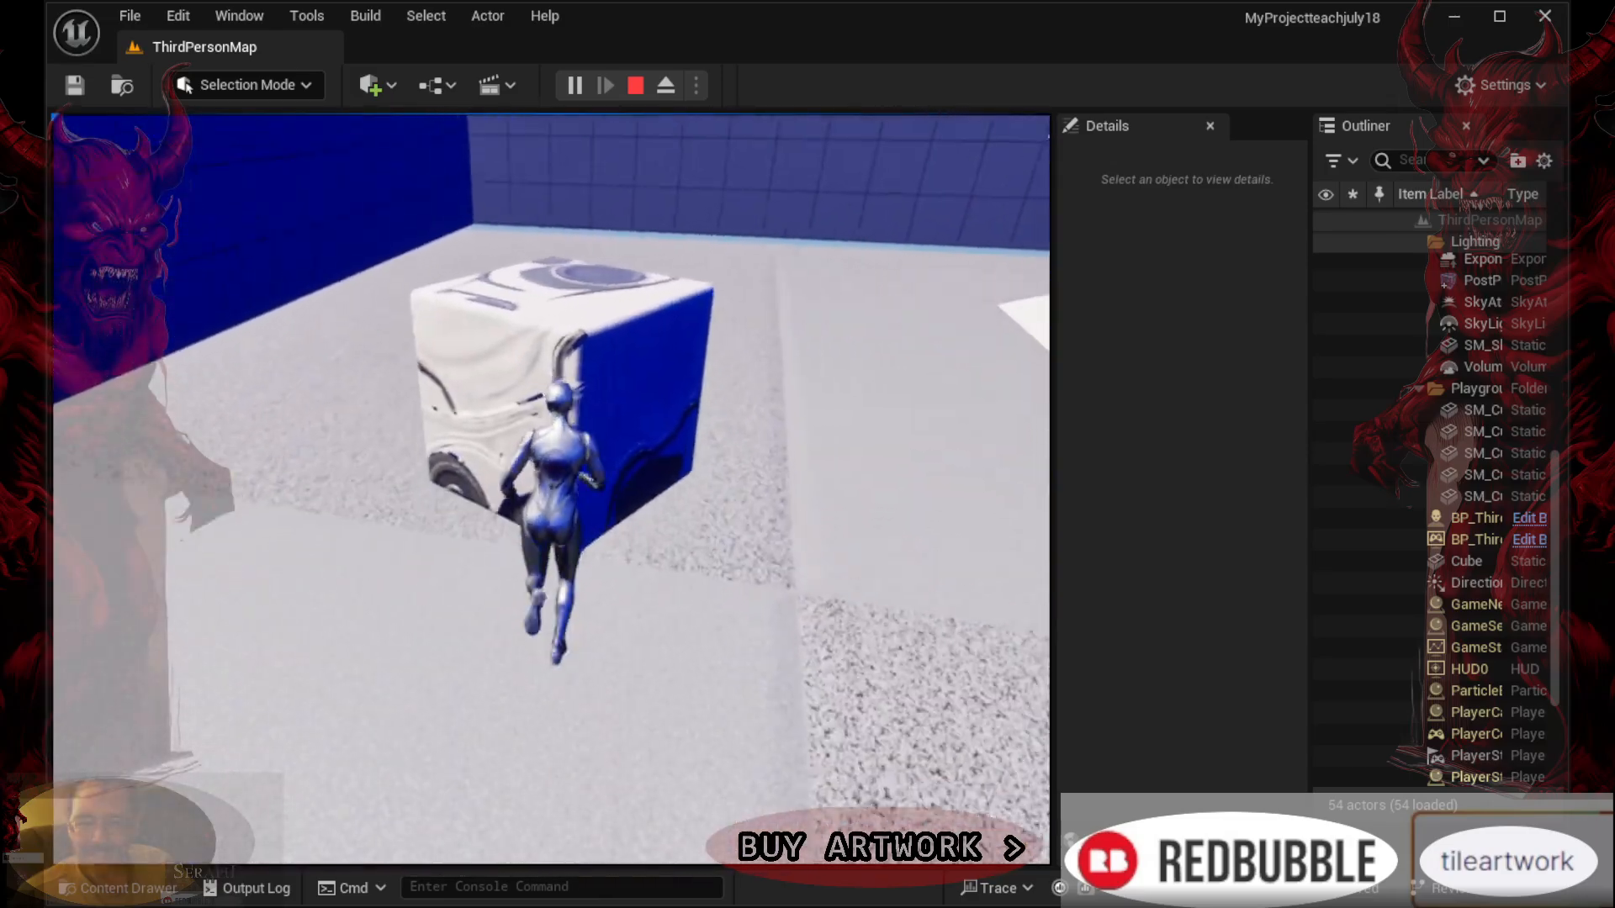
{"action": "key", "text": "w"}
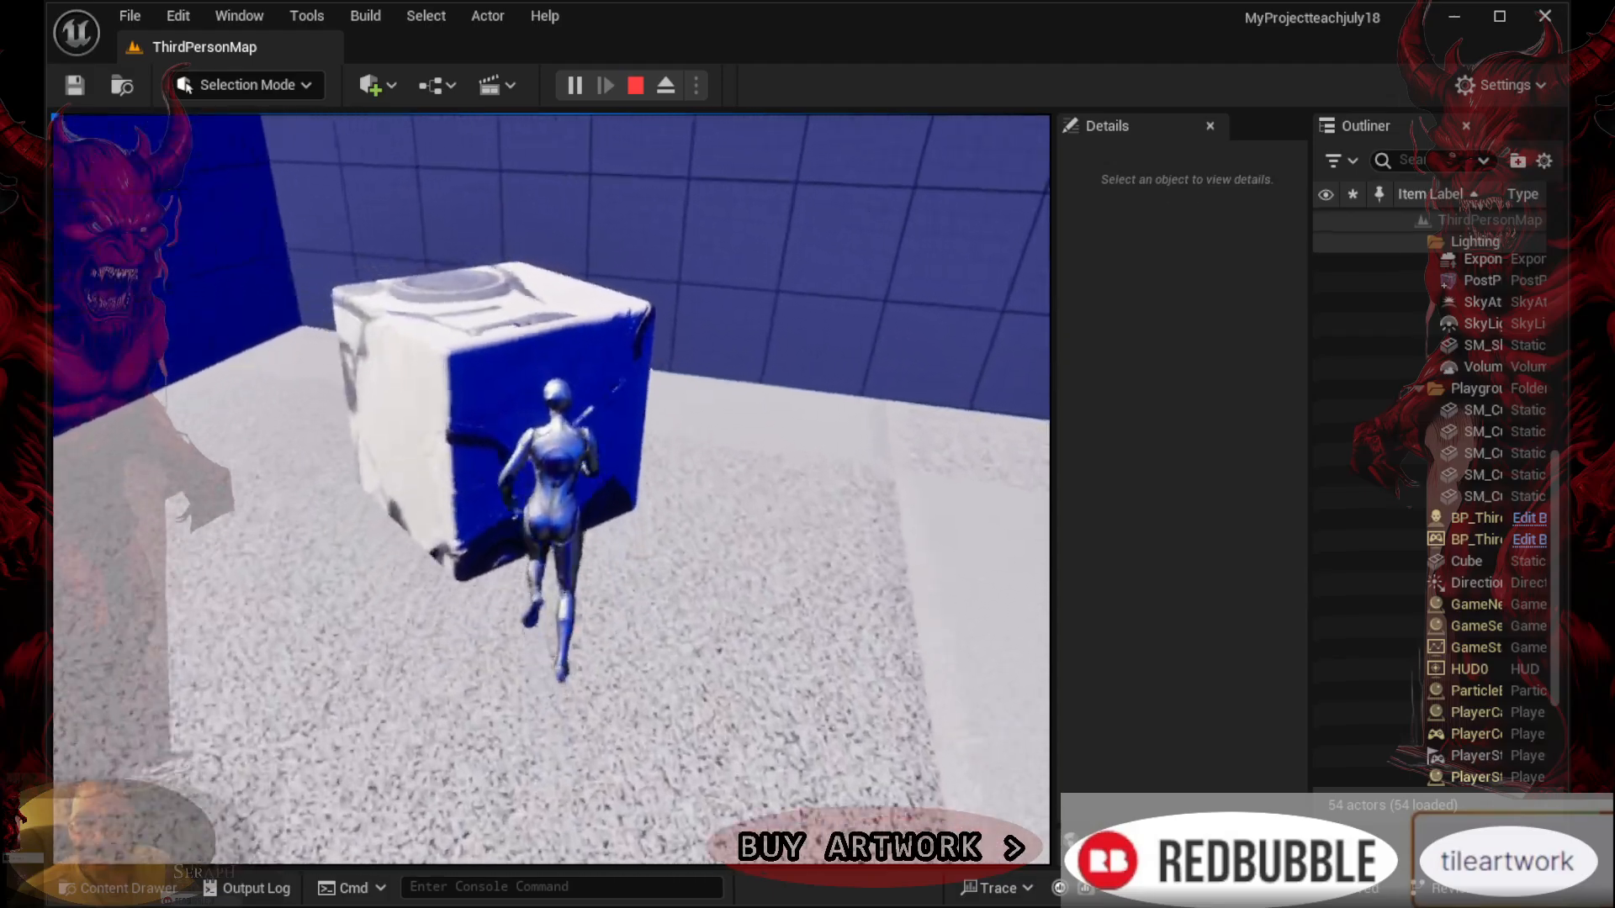
{"action": "key", "text": "w"}
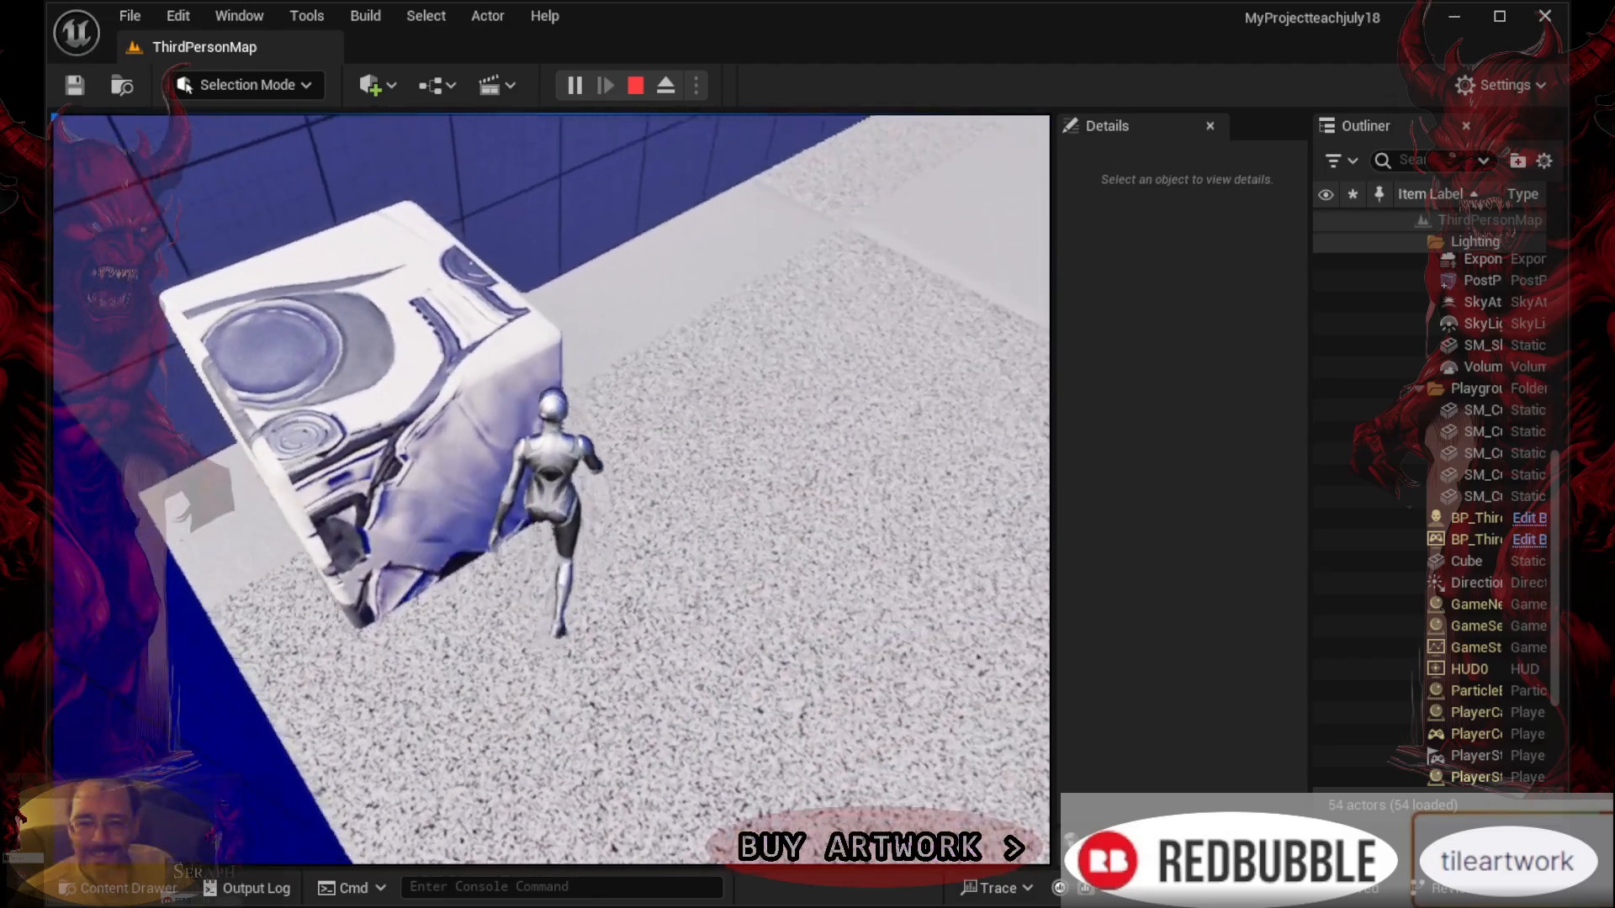
{"action": "key", "text": "w"}
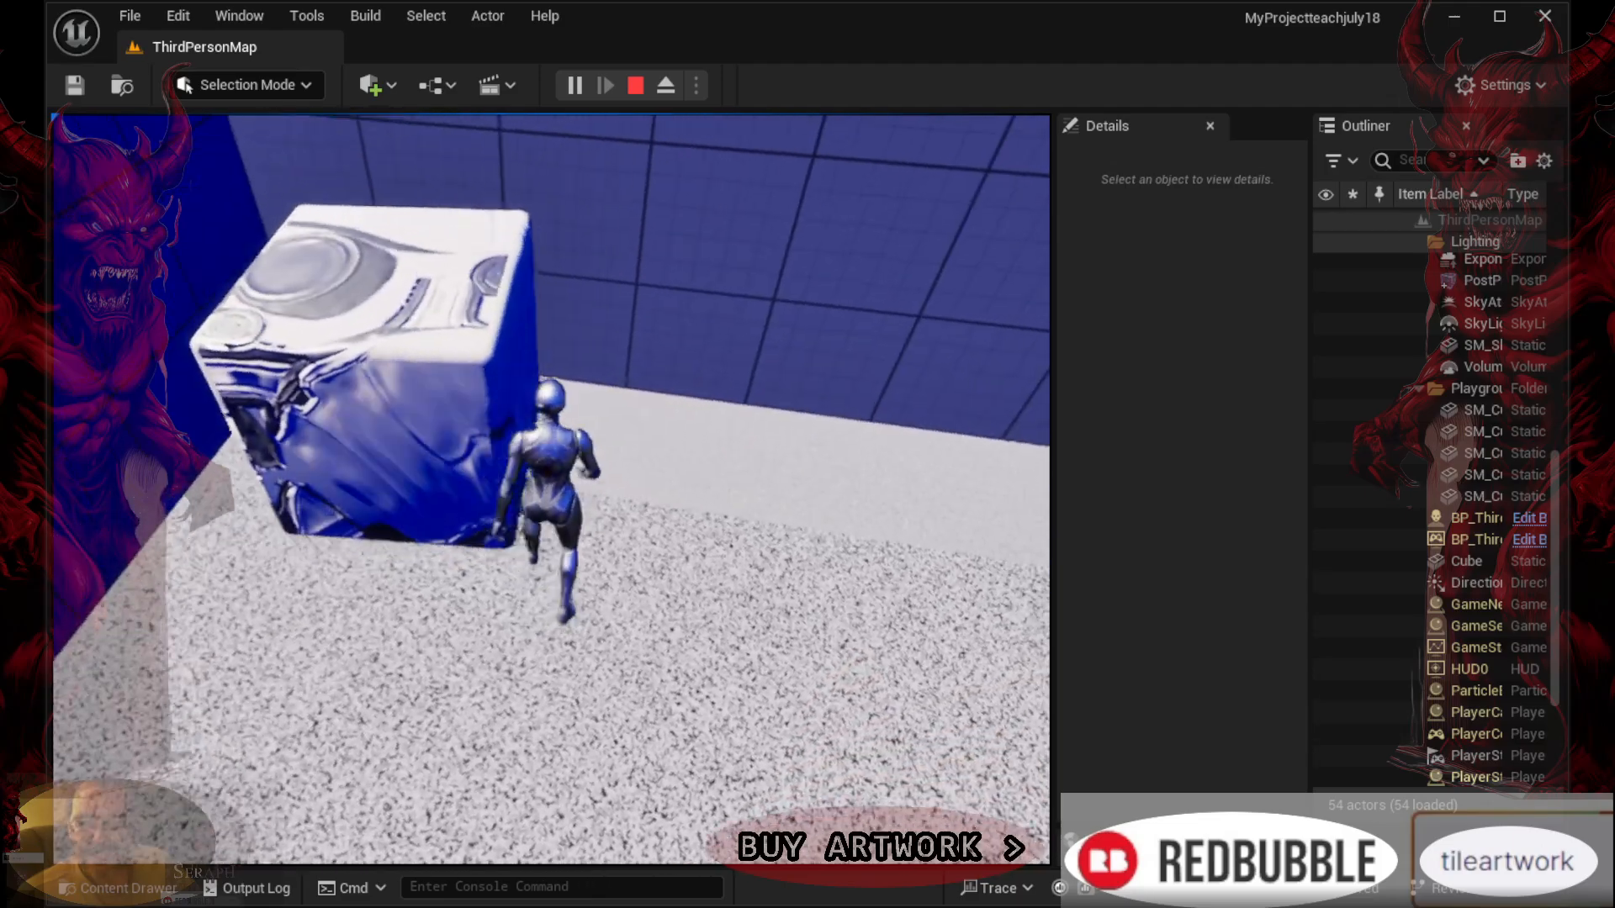
Run the character to the smaller textured cube and push it along the blue wall up to the larger cube in the corner
{"action": "key", "text": "w"}
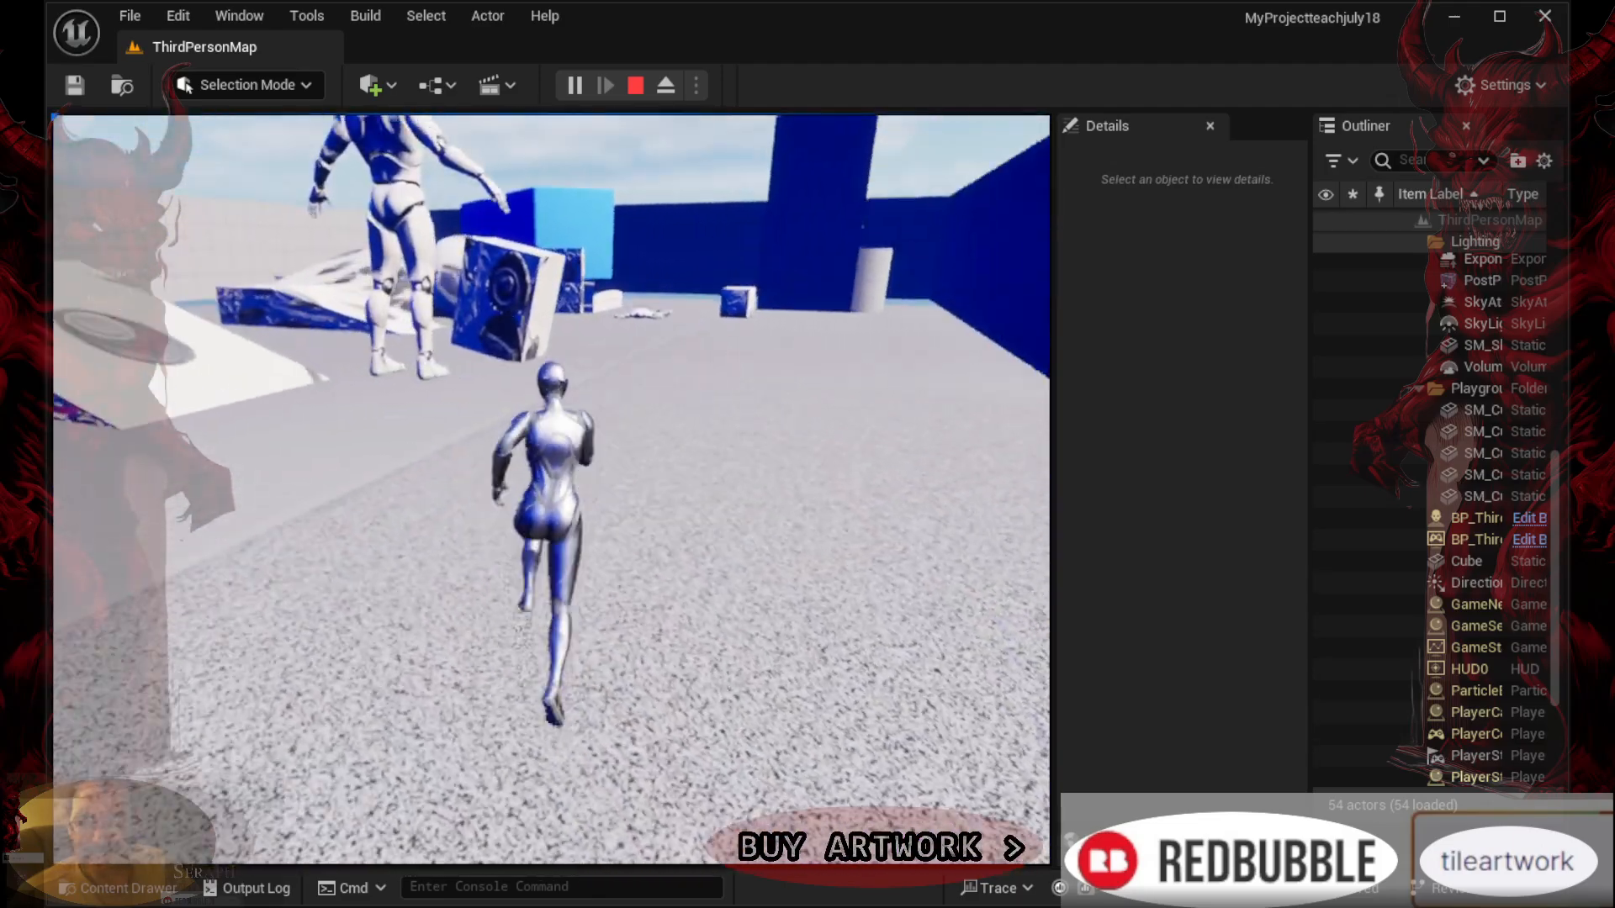
{"action": "key", "text": "w"}
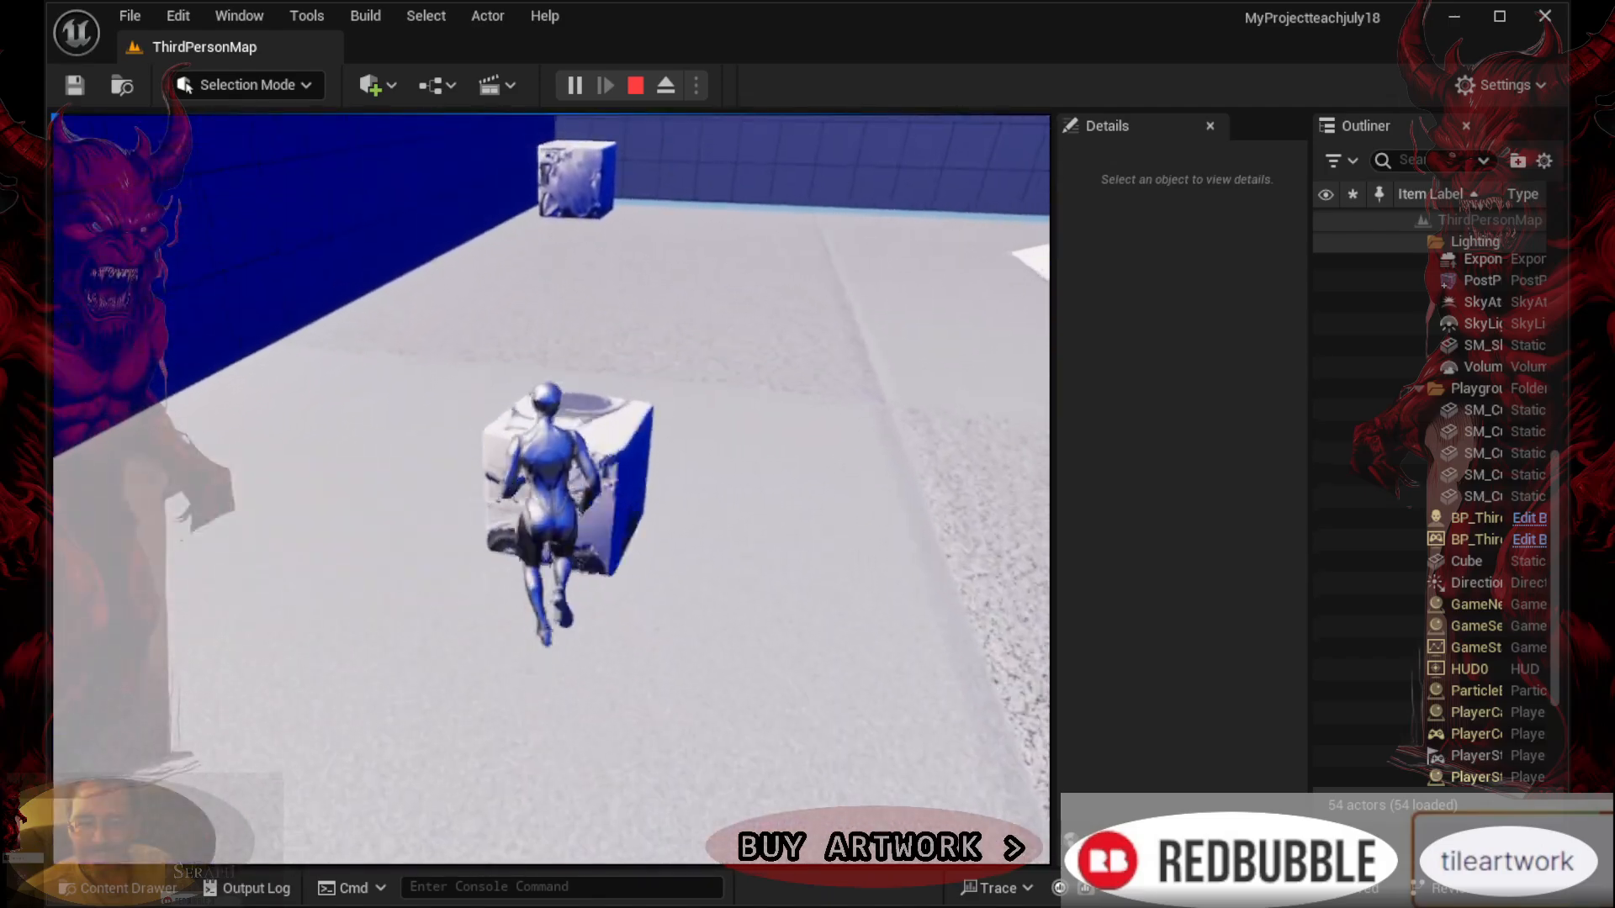
{"action": "key", "text": "w"}
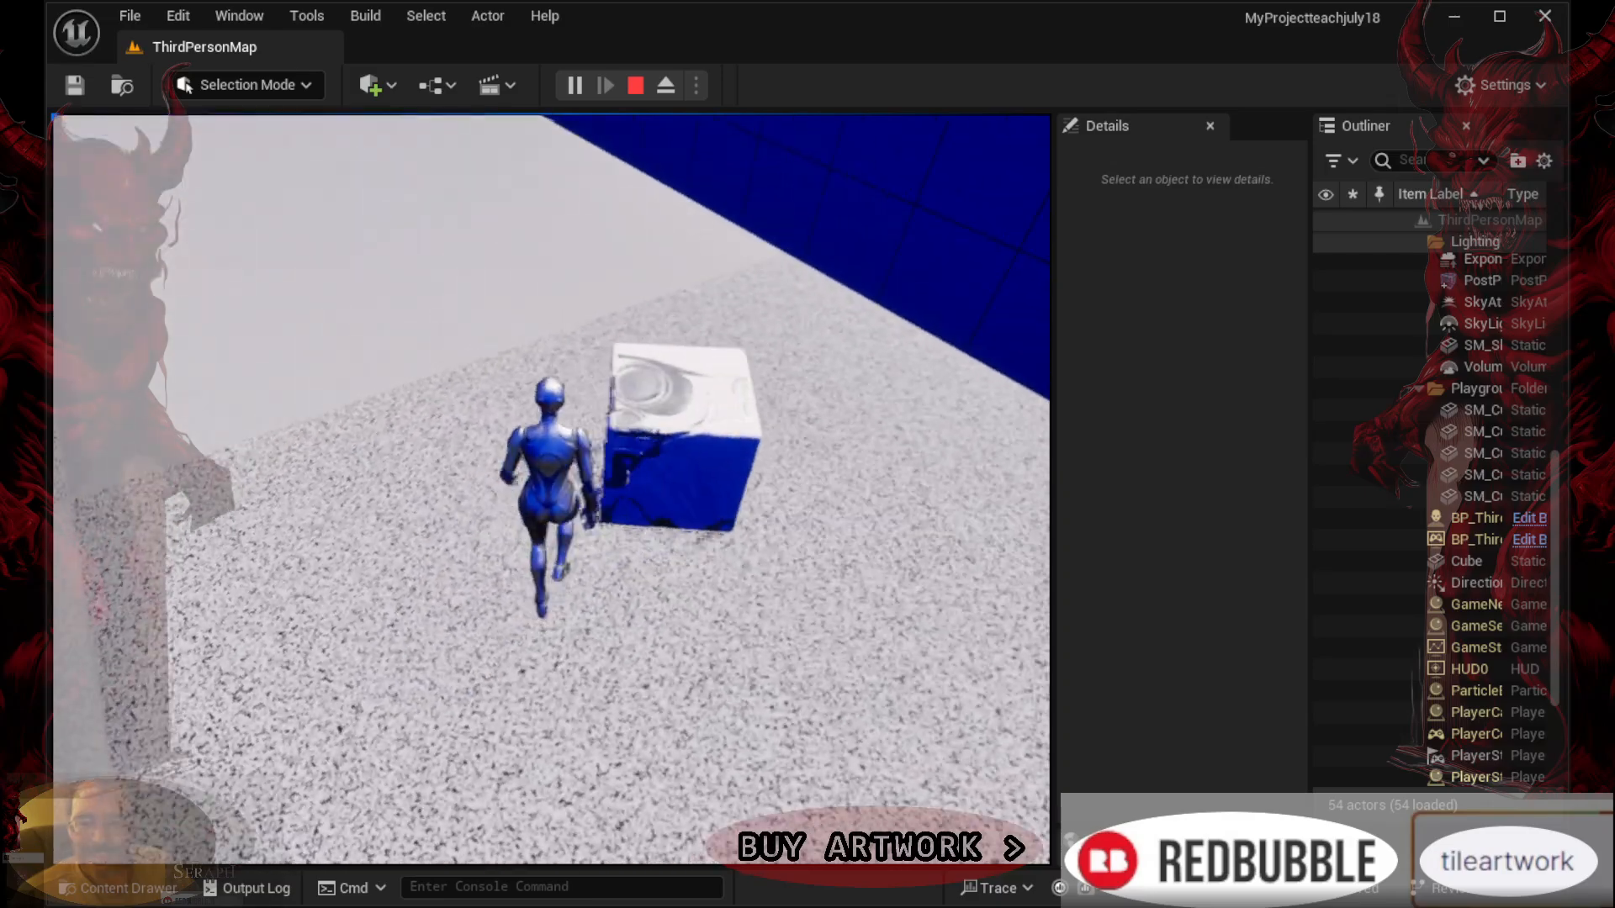
{"action": "key", "text": "w"}
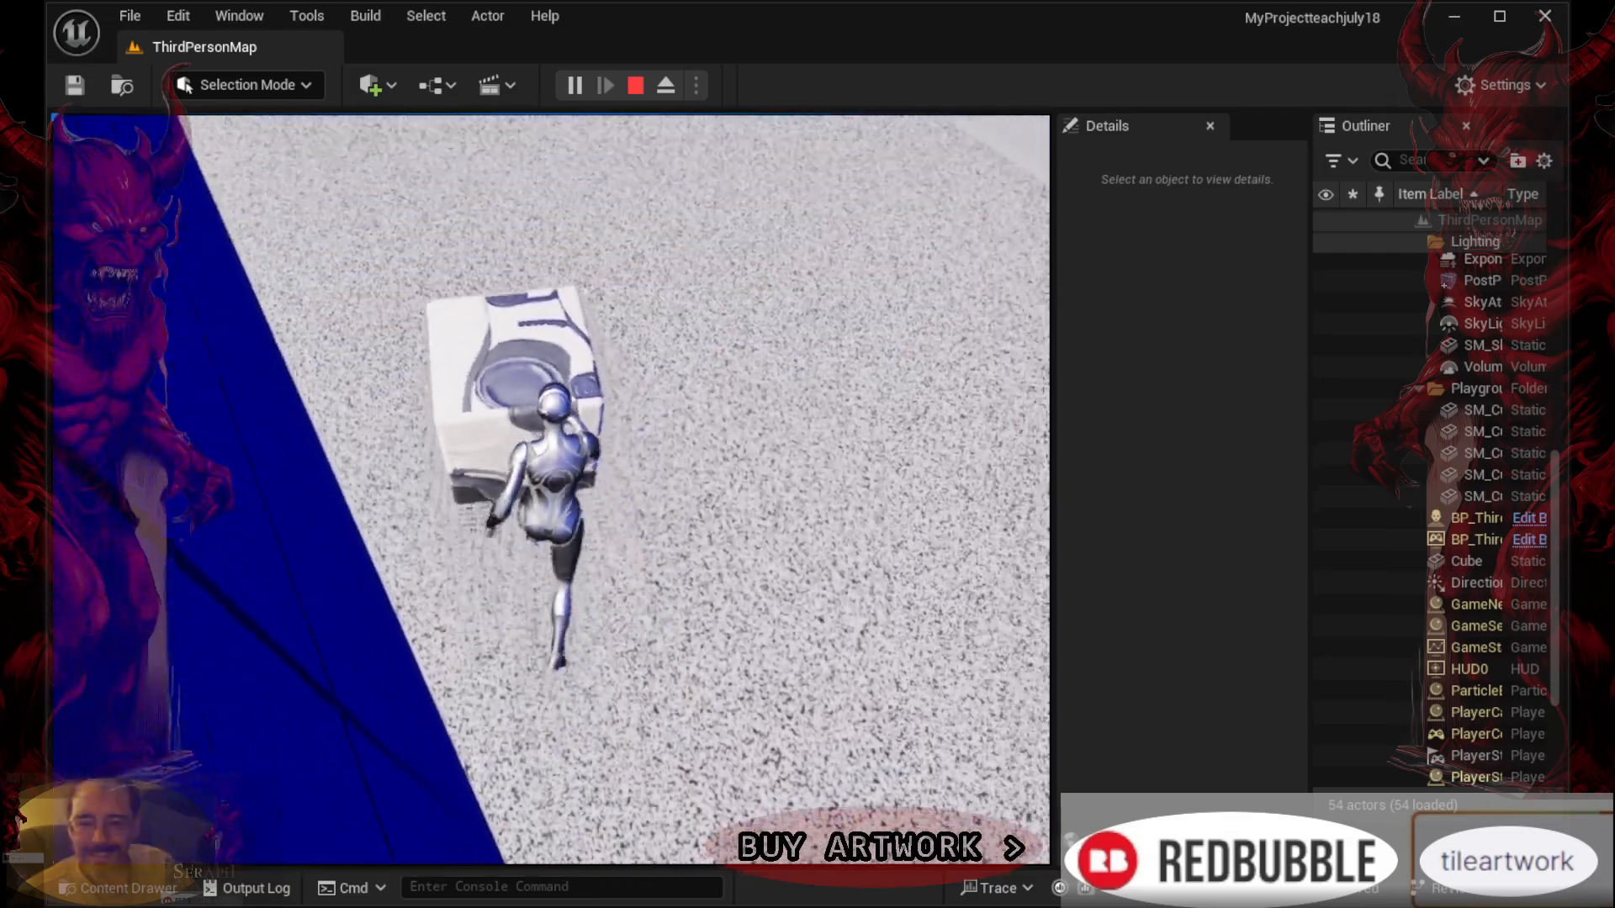
{"action": "key", "text": "w"}
{"action": "key", "text": "w"}
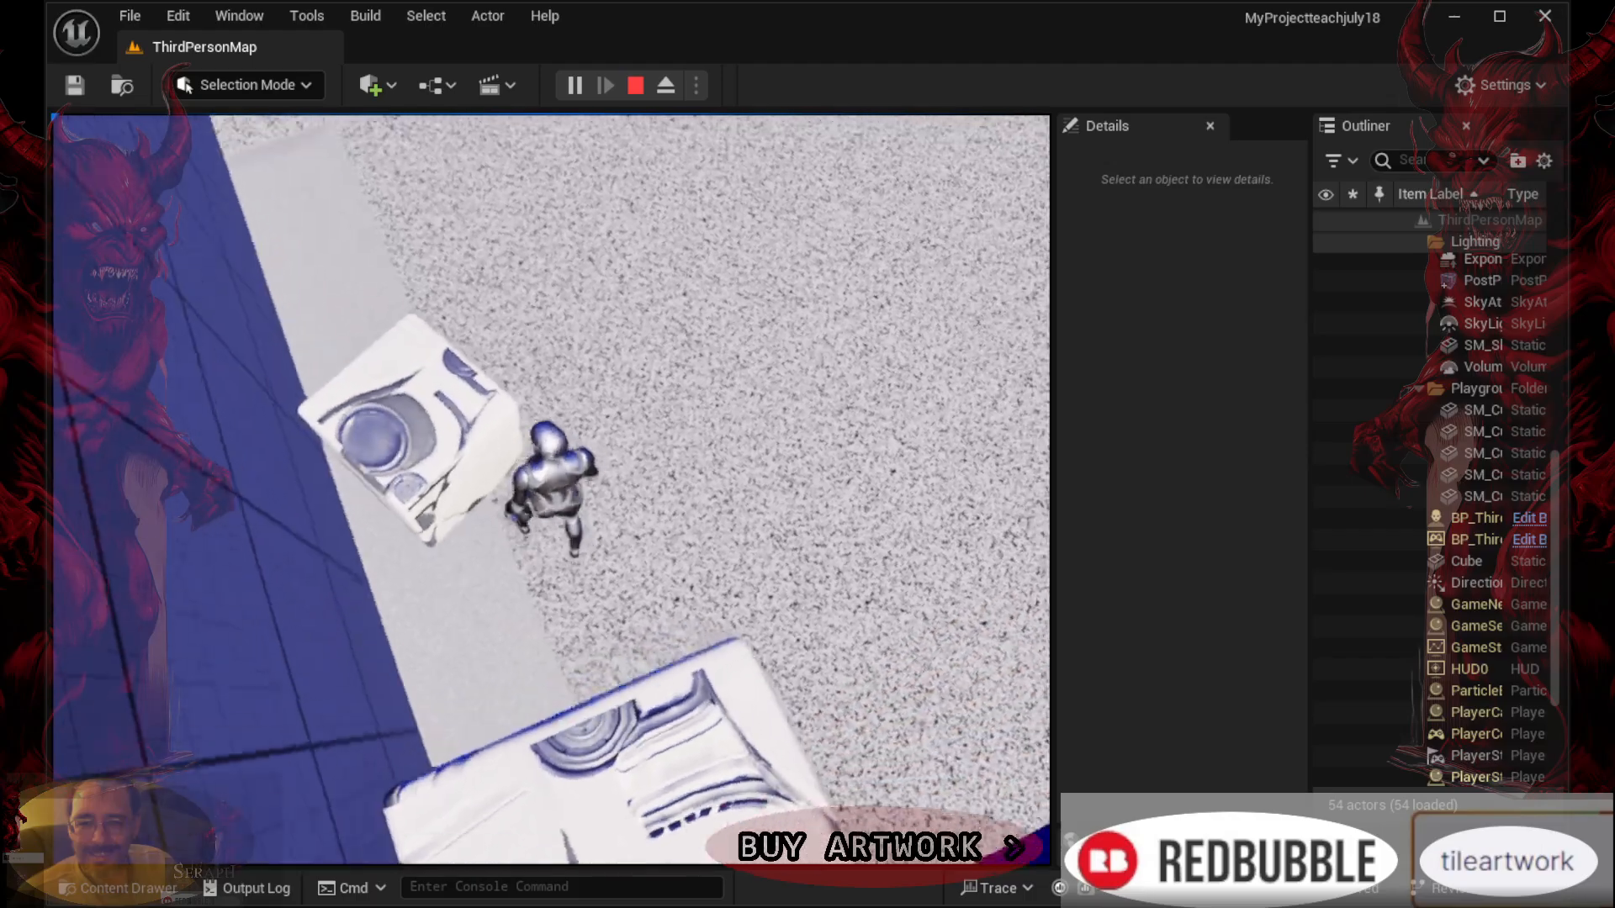
{"action": "key", "text": "w"}
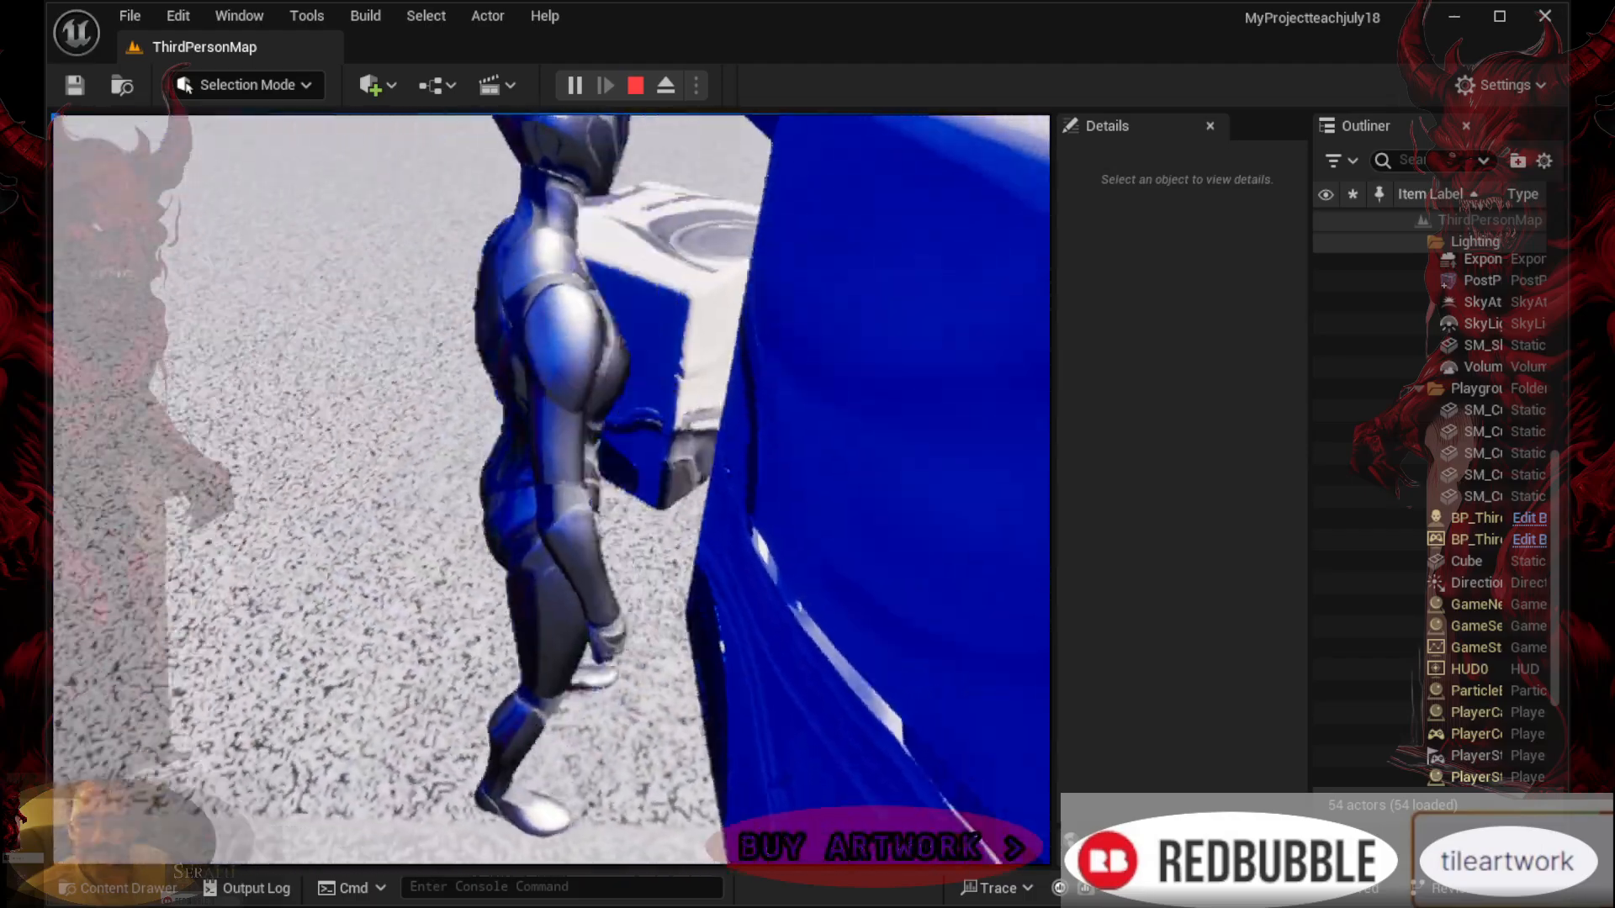
{"action": "key", "text": "w"}
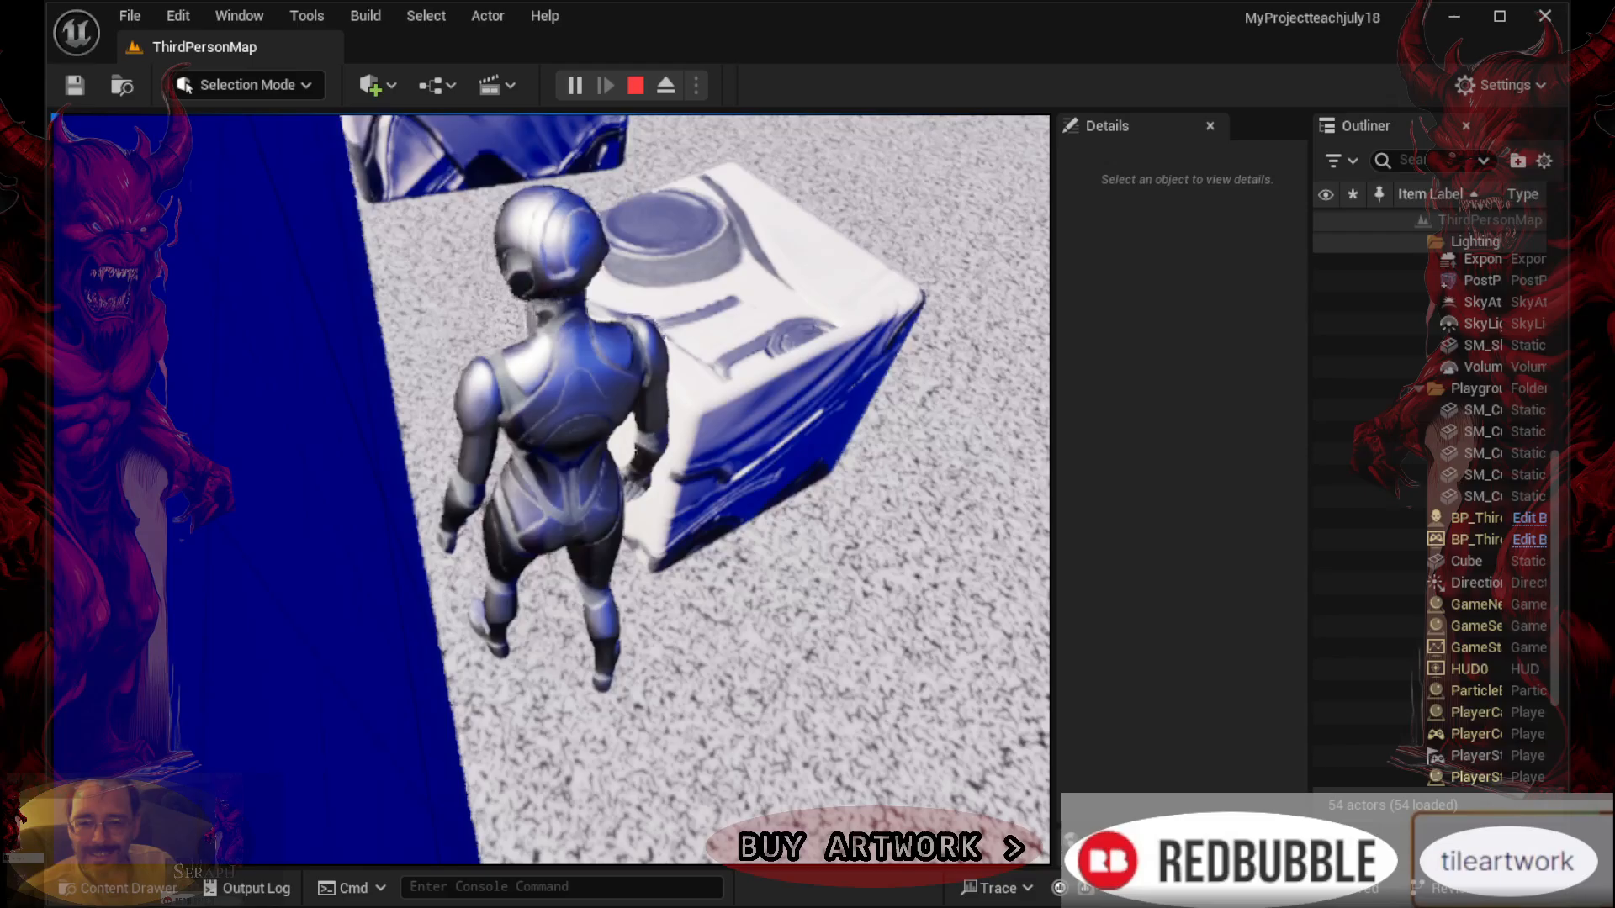
{"action": "key", "text": "w"}
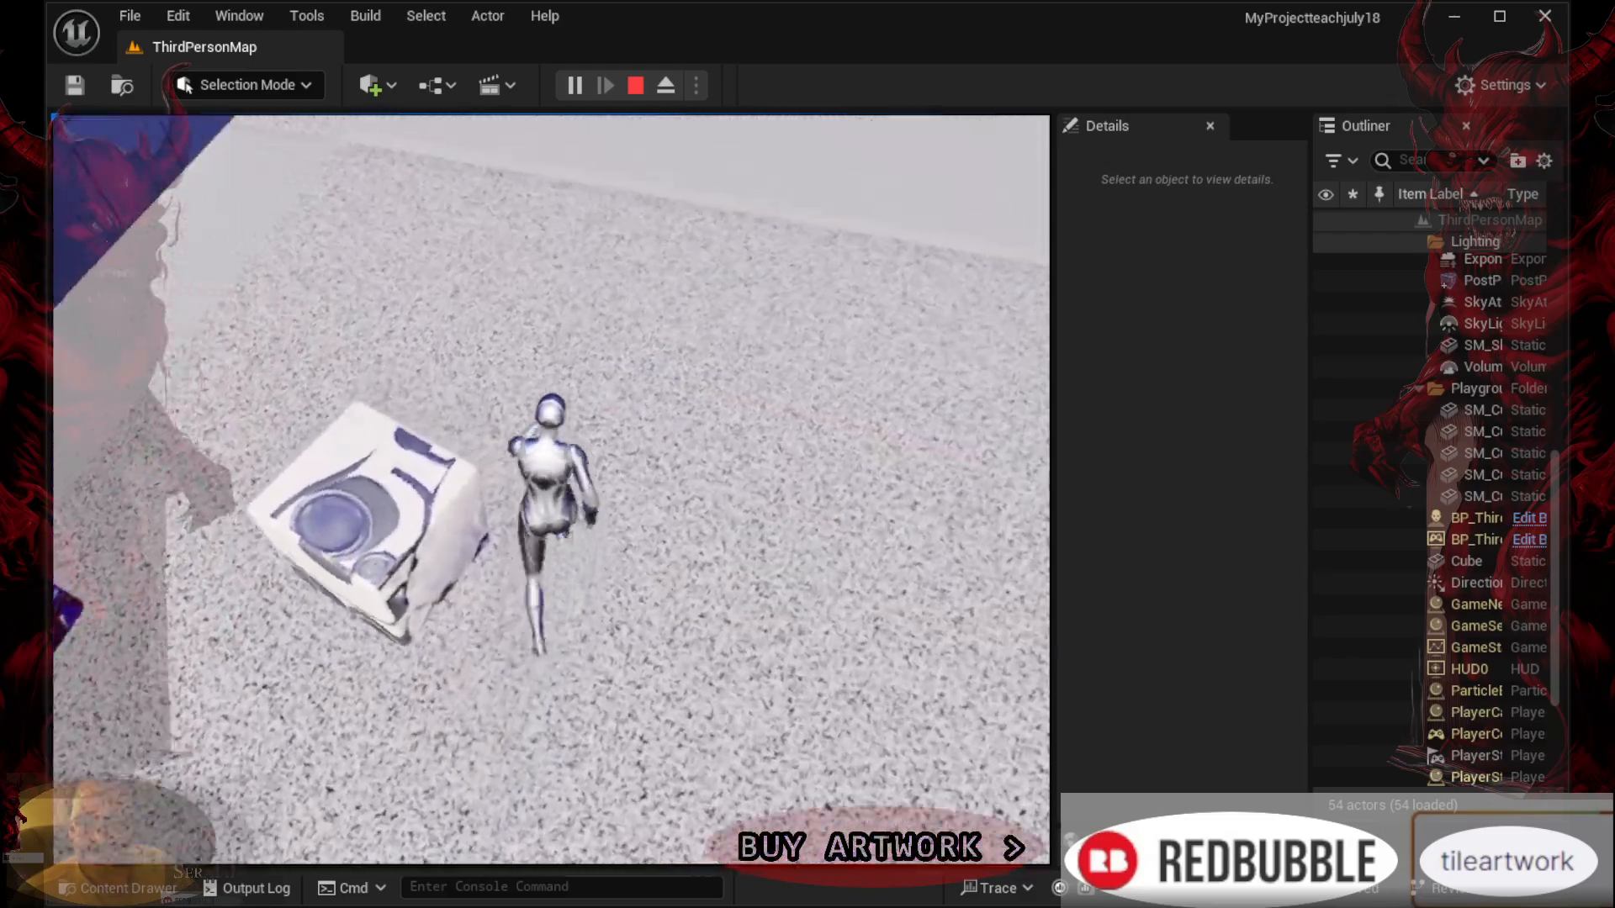
{"action": "key", "text": "w"}
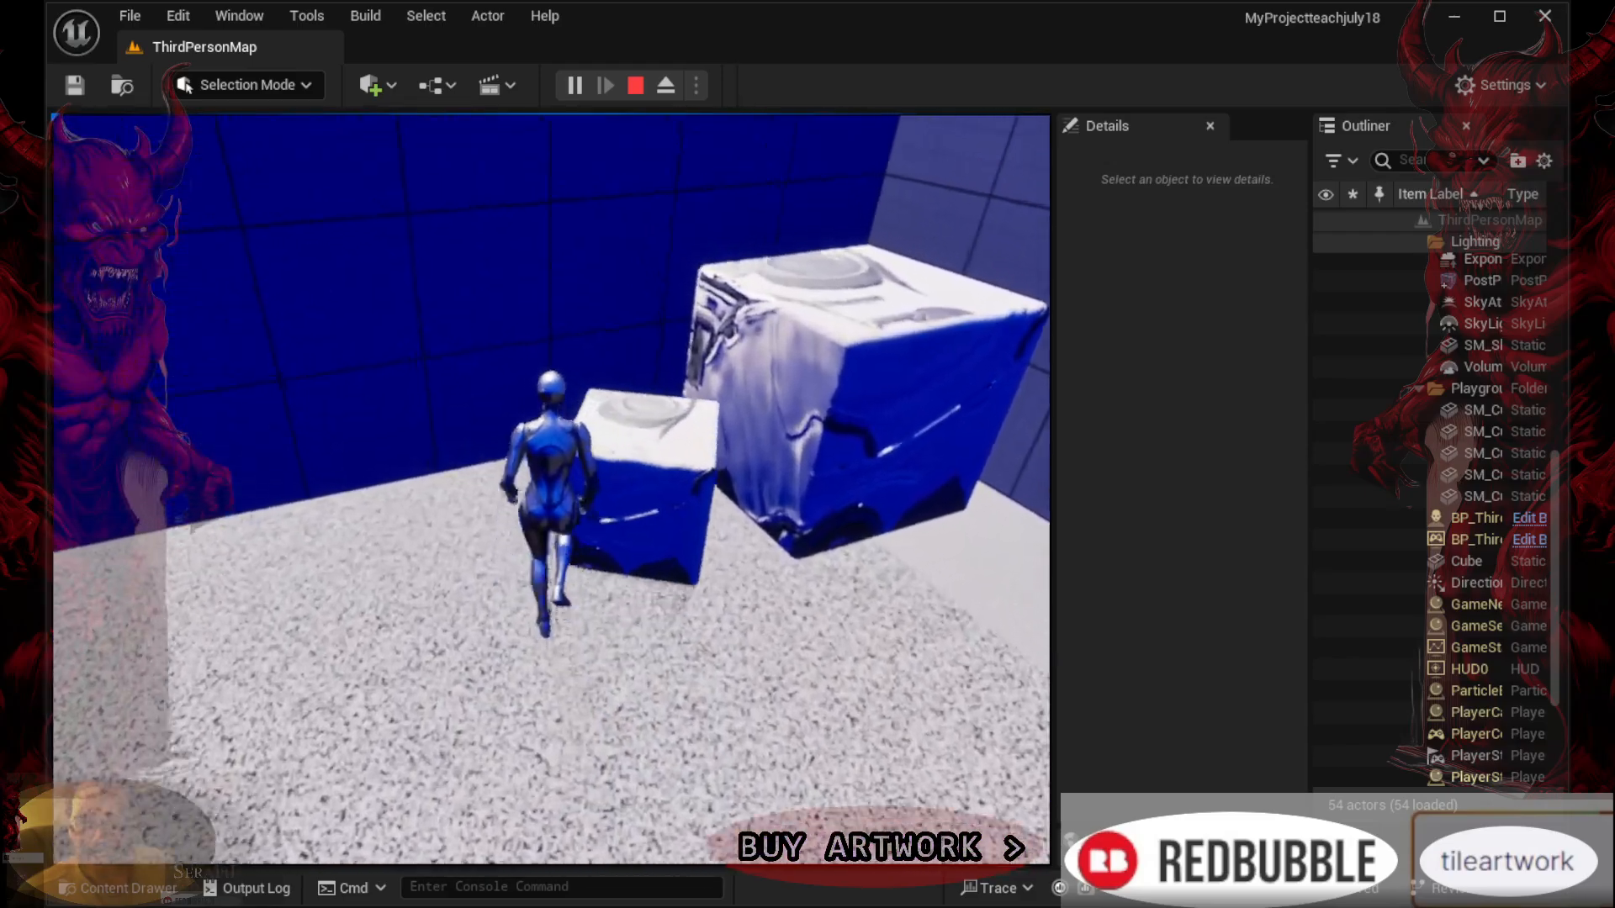
Jump the character onto the two cubes in the wall corner, run back toward the giant mannequin, and end the play session
{"action": "key", "text": "w"}
{"action": "key", "text": "space"}
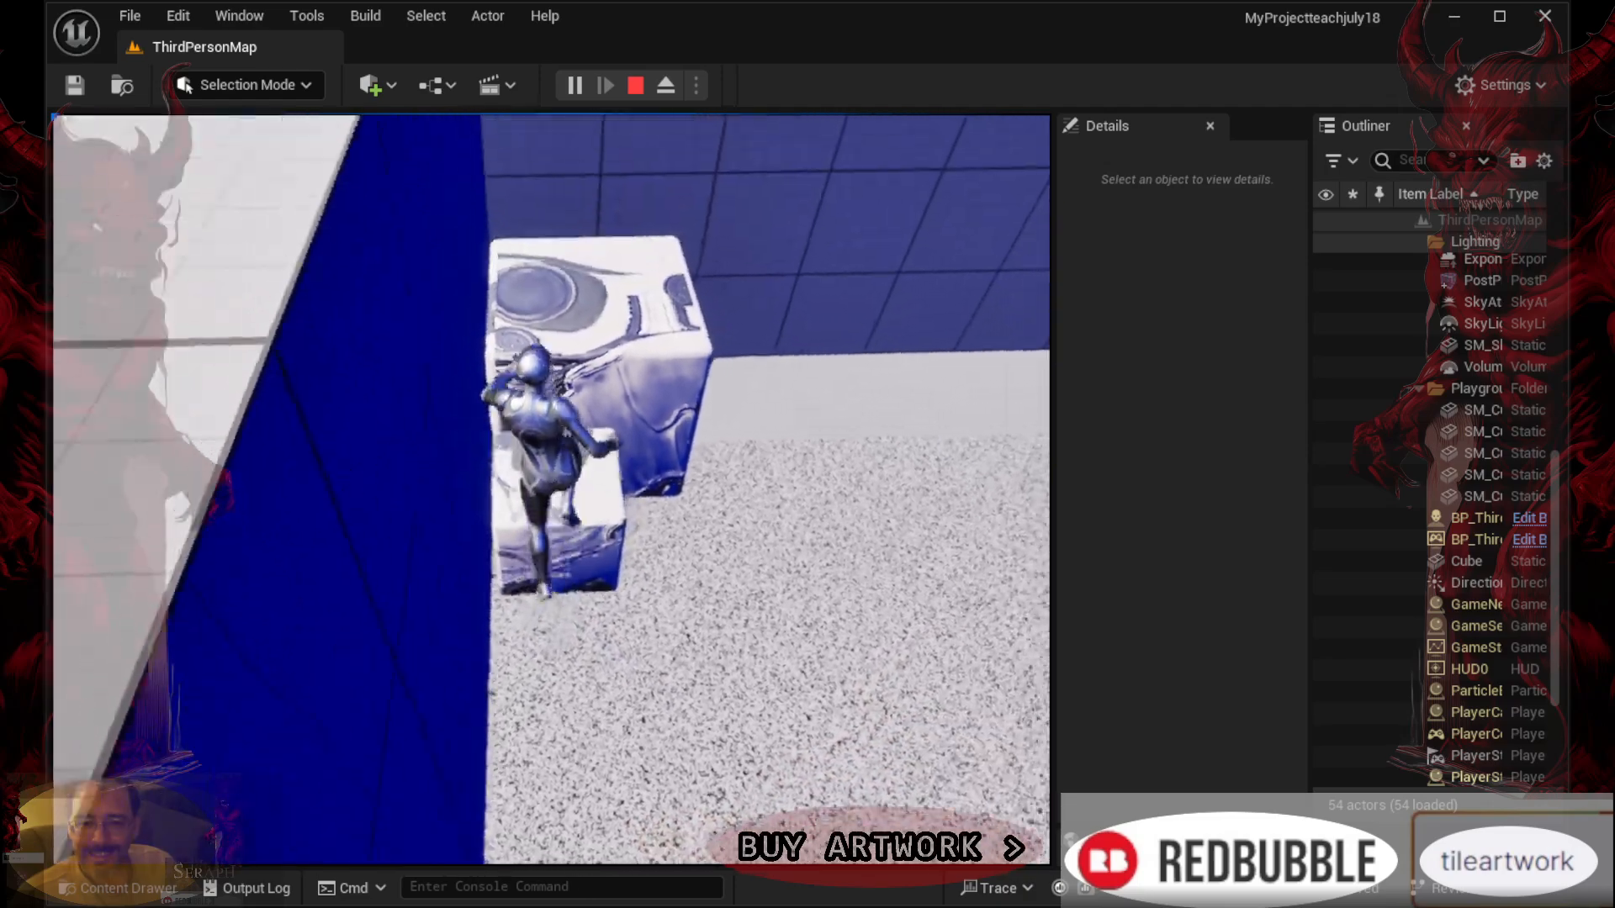
{"action": "key", "text": "space"}
{"action": "key", "text": "w"}
{"action": "key", "text": "space"}
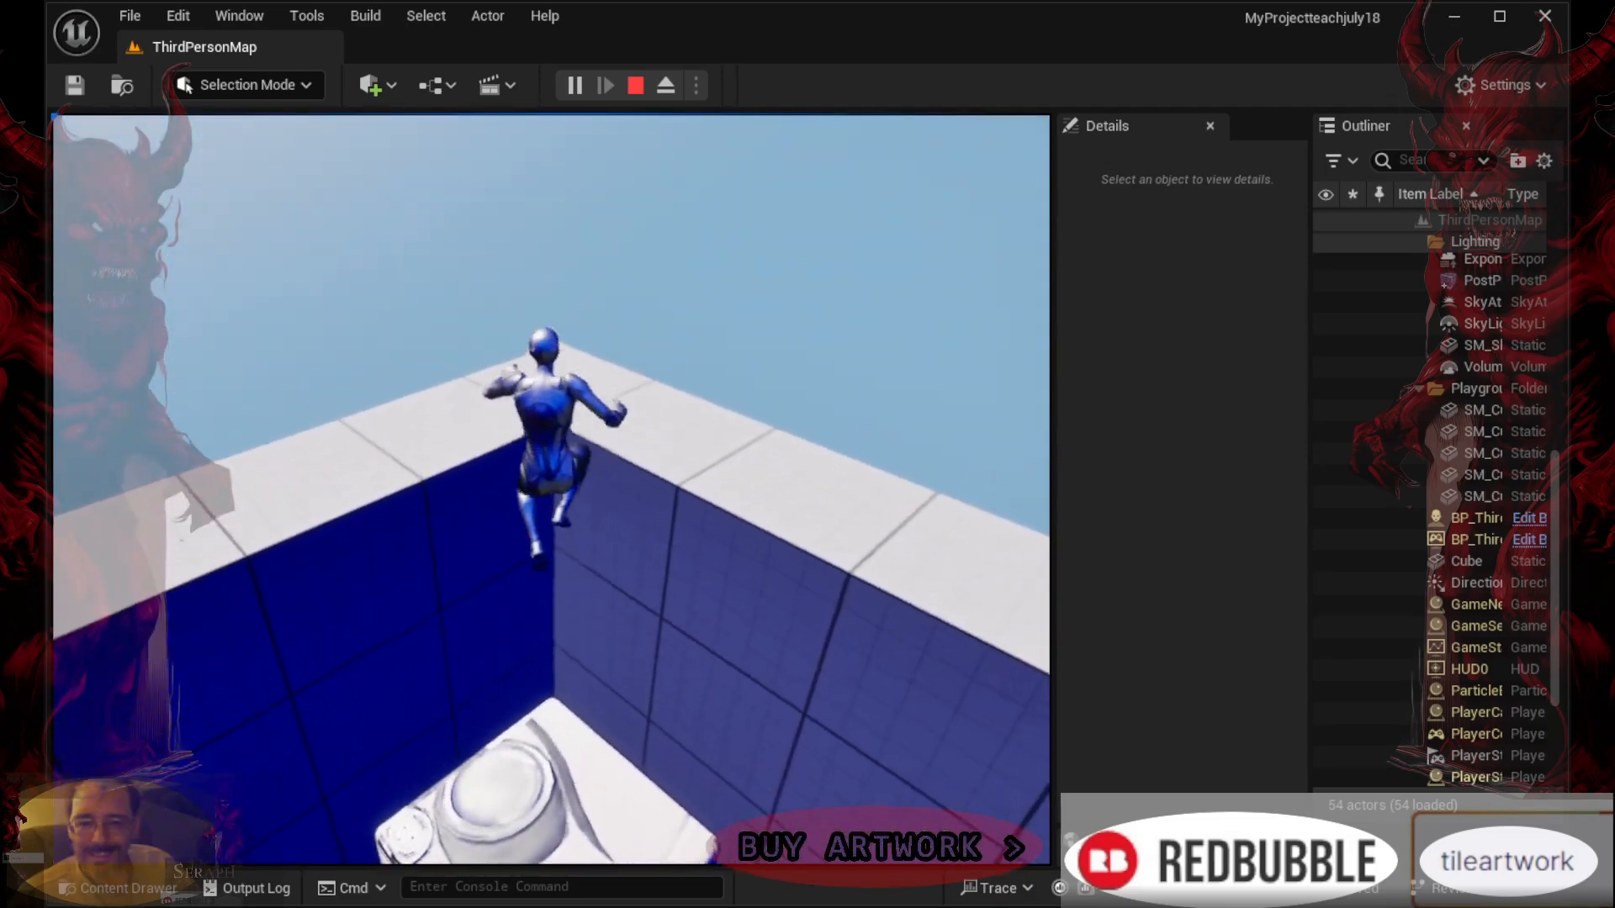
{"action": "key", "text": "w"}
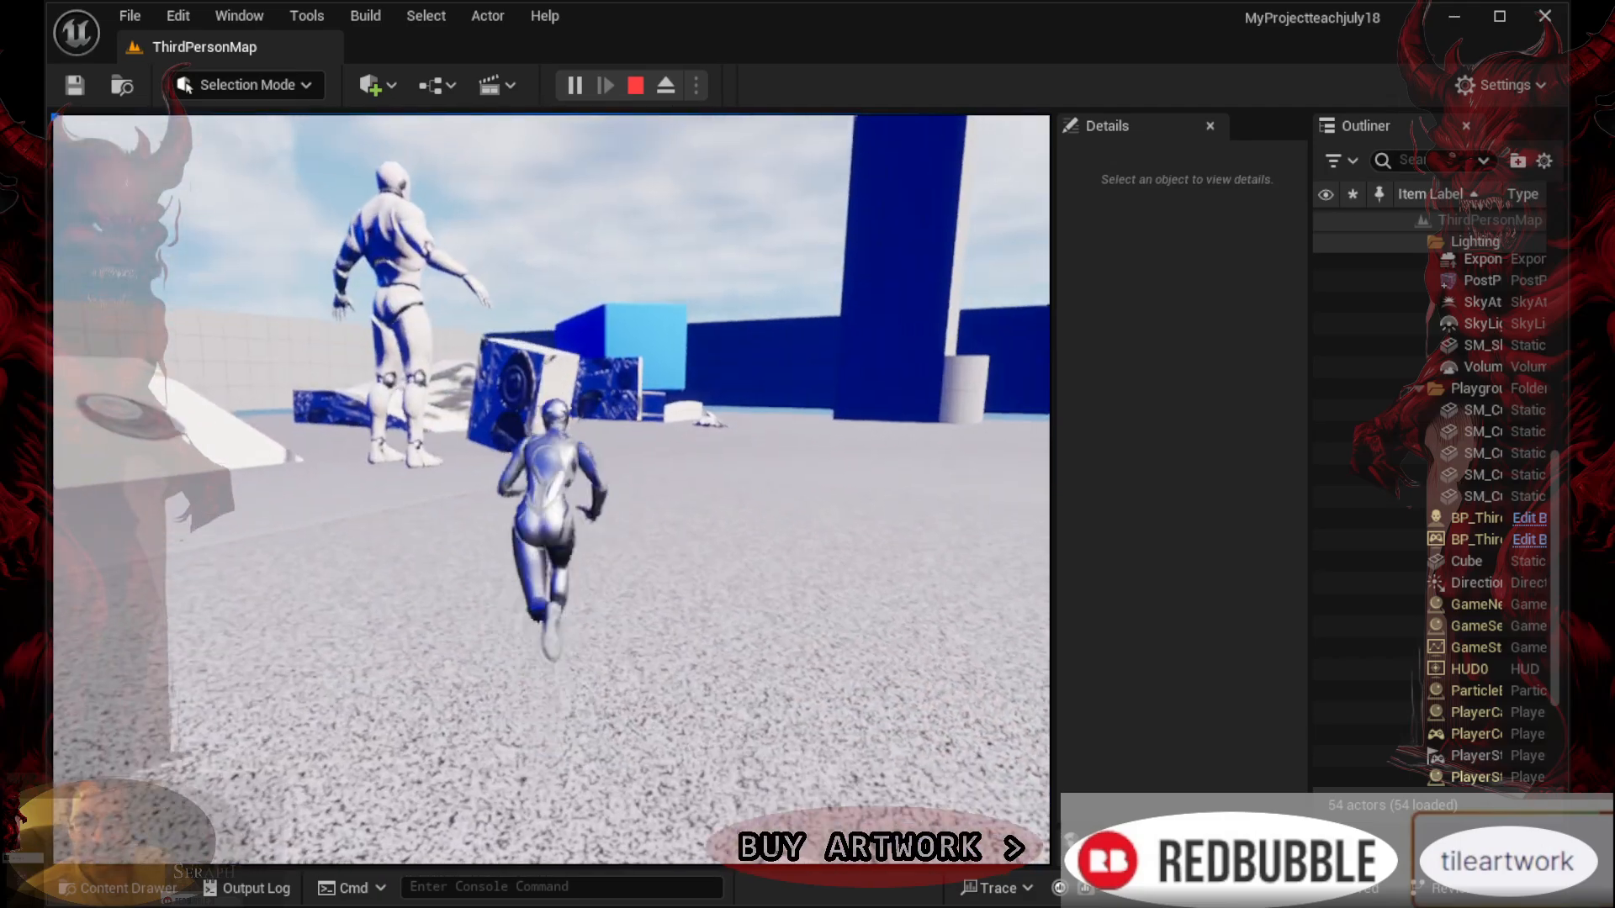
{"action": "key", "text": "Escape"}
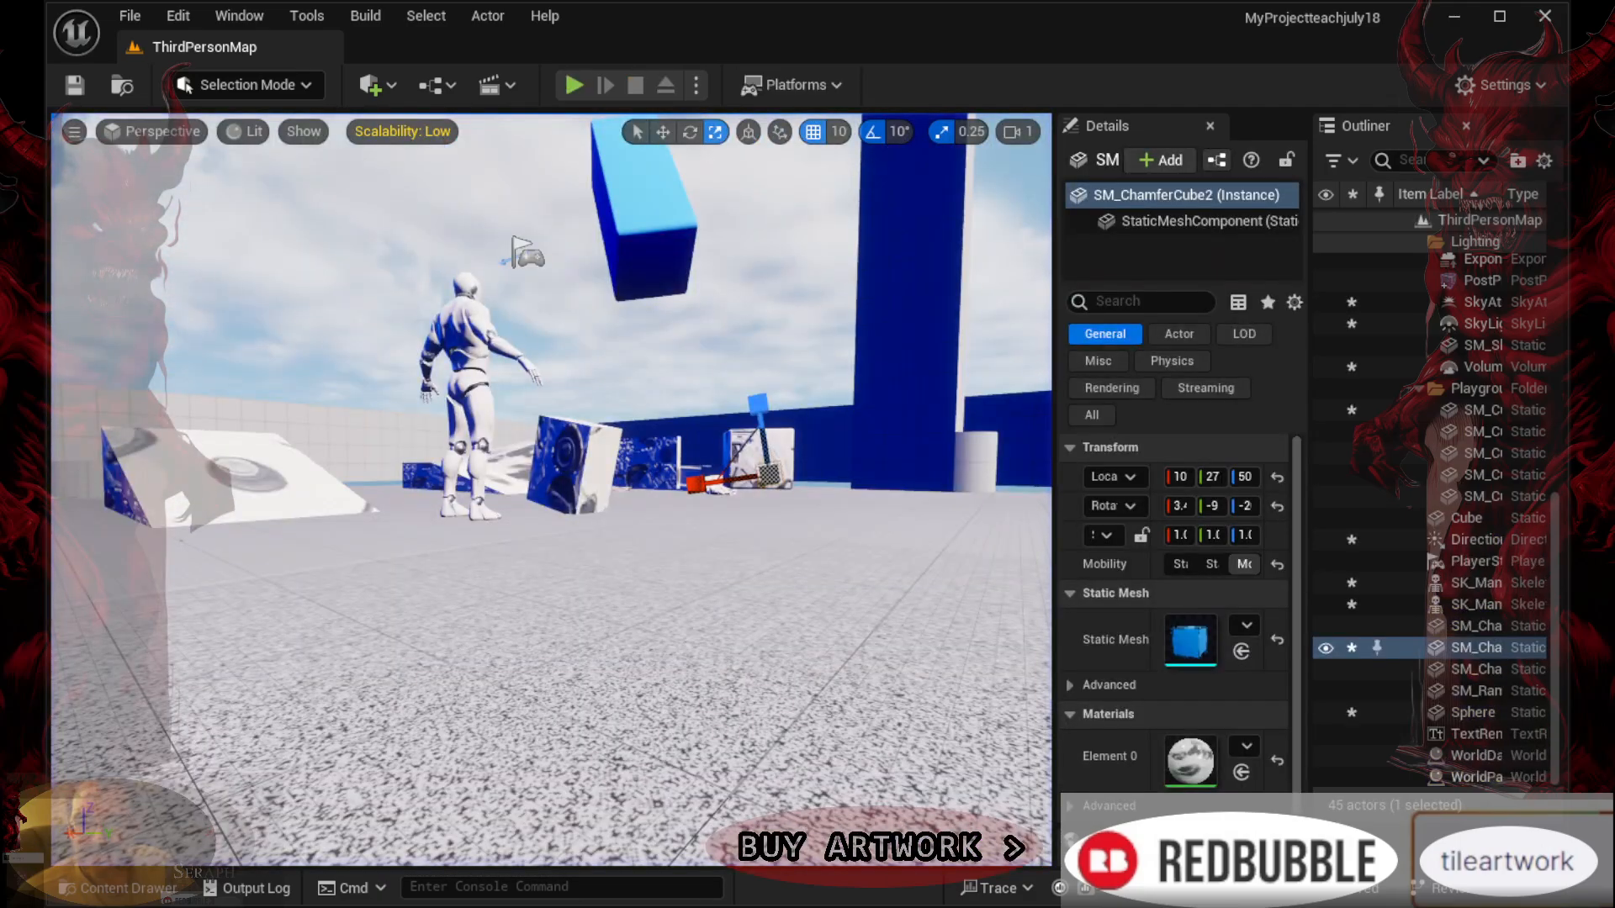
Examine the giant mannequin and the surrounding blocks in the level, and browse the materials in the Mannequin_UE4 Materials folder
{"action": "right_click_drag", "start_coordinate": [507, 536], "coordinate": [555, 545]}
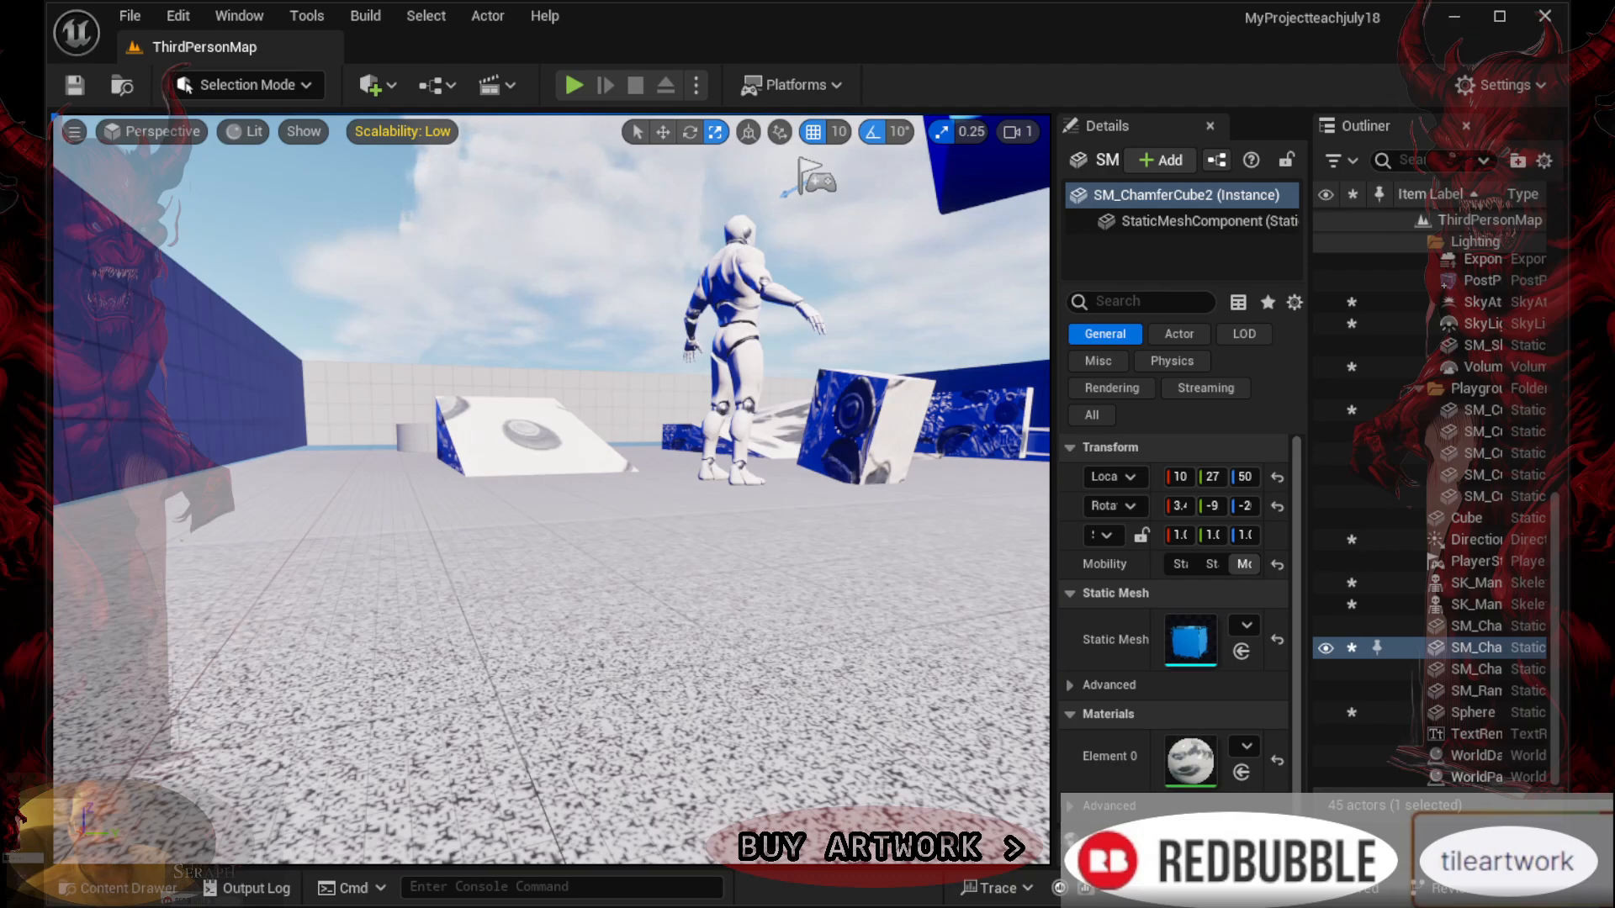
{"action": "right_click_drag", "start_coordinate": [773, 439], "coordinate": [823, 333]}
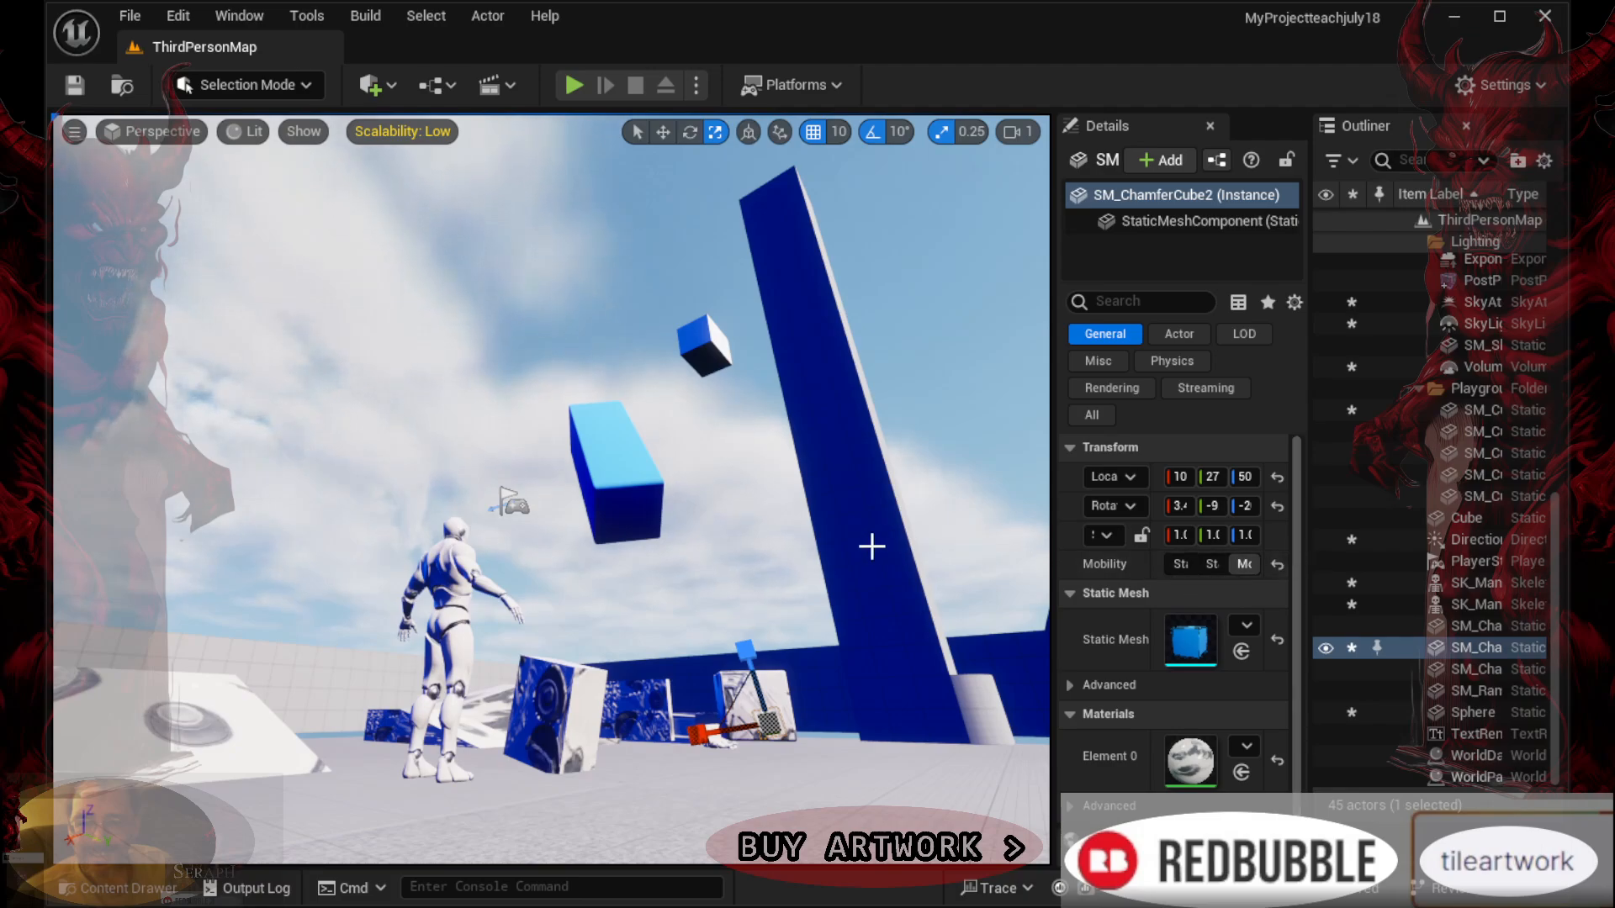
{"action": "right_click_drag", "start_coordinate": [793, 520], "coordinate": [697, 588]}
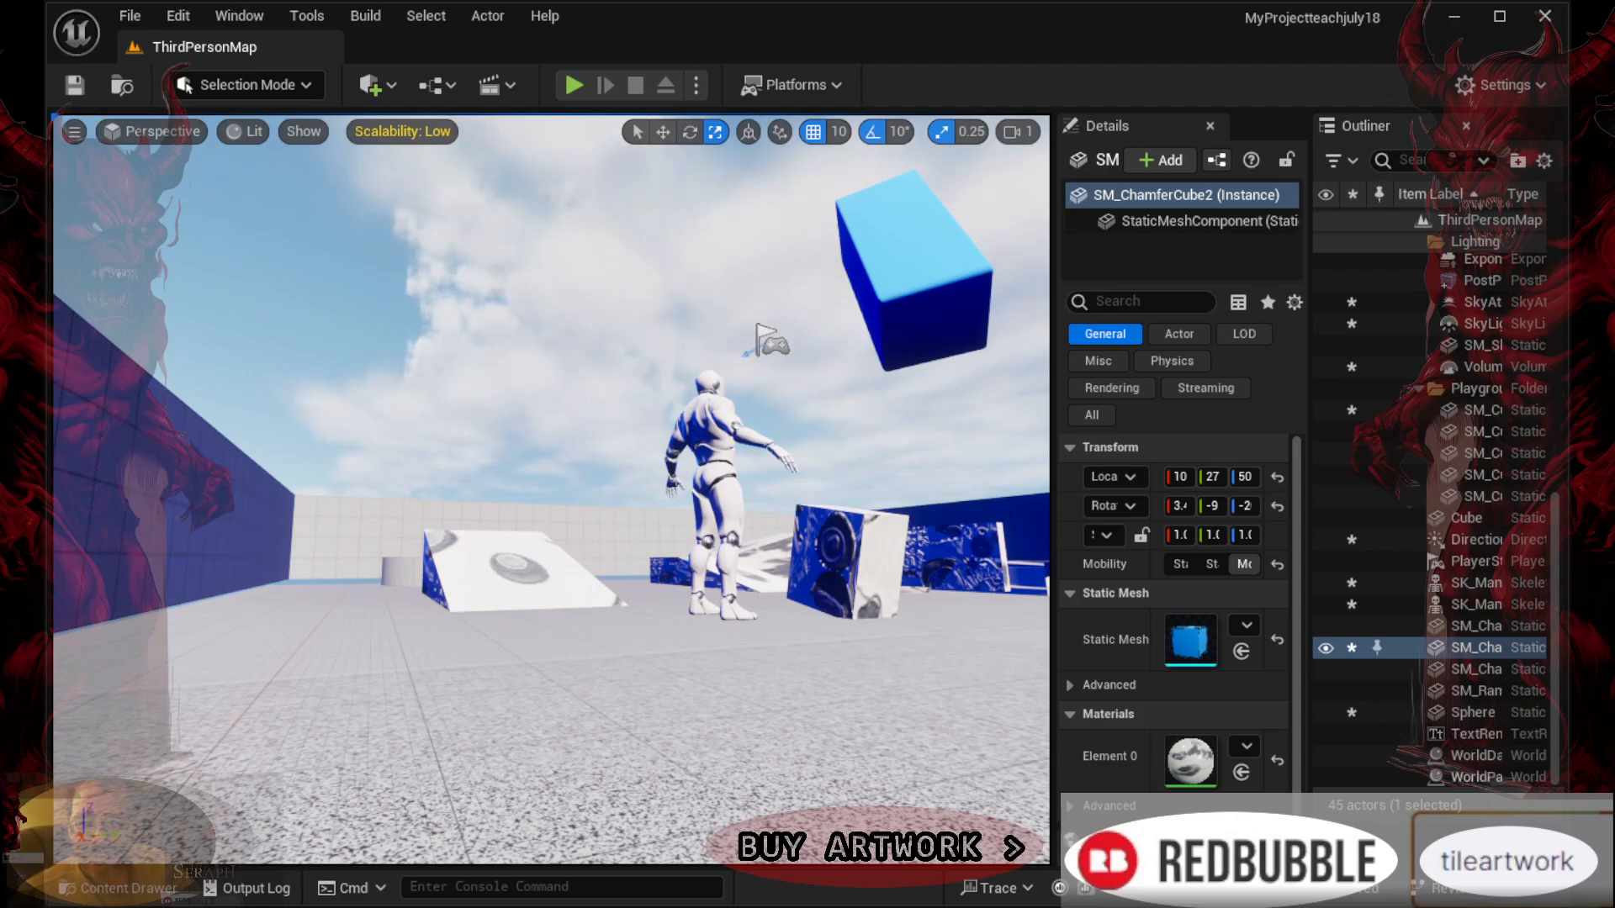
{"action": "left_click", "coordinate": [132, 895]}
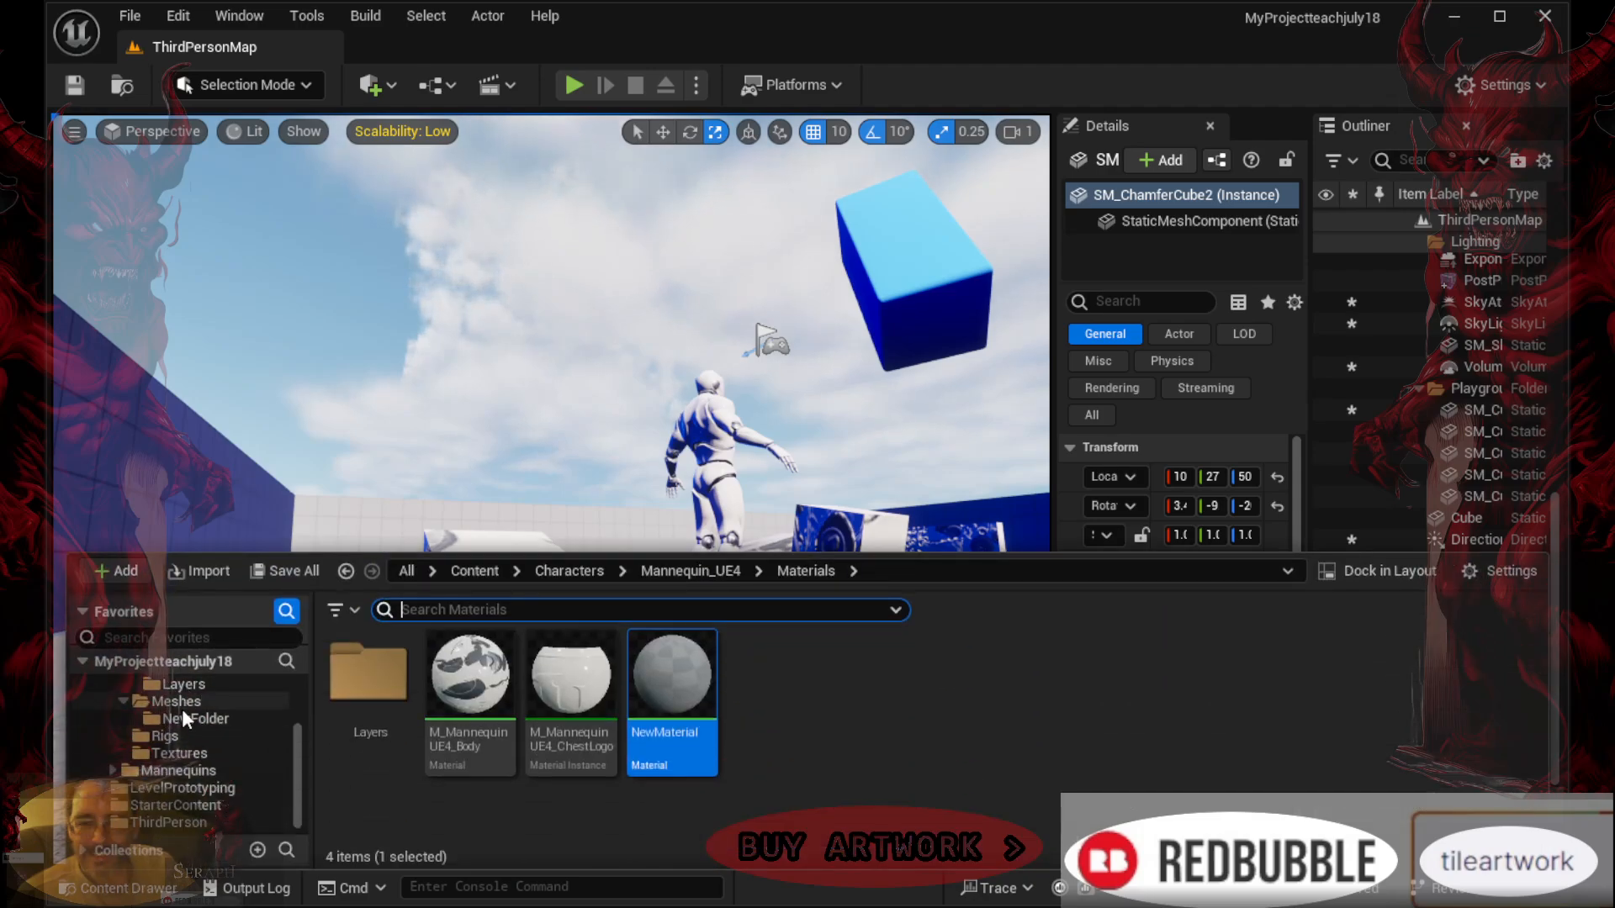
{"action": "scroll", "coordinate": [214, 732], "scroll_direction": "up", "scroll_amount": 3}
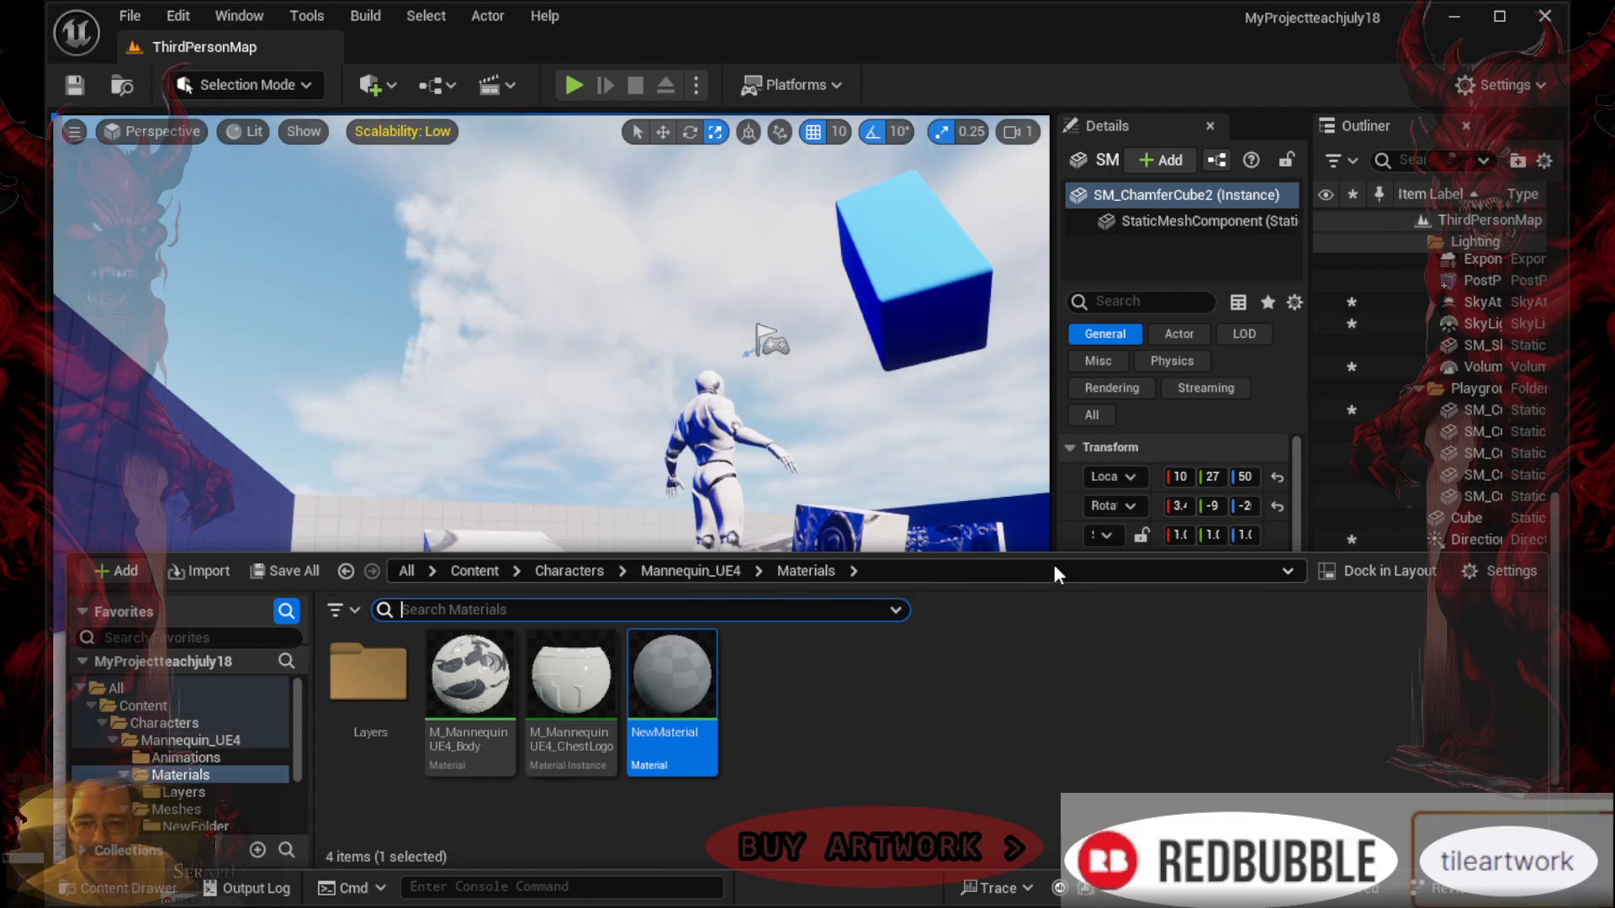
{"action": "left_click", "coordinate": [621, 452]}
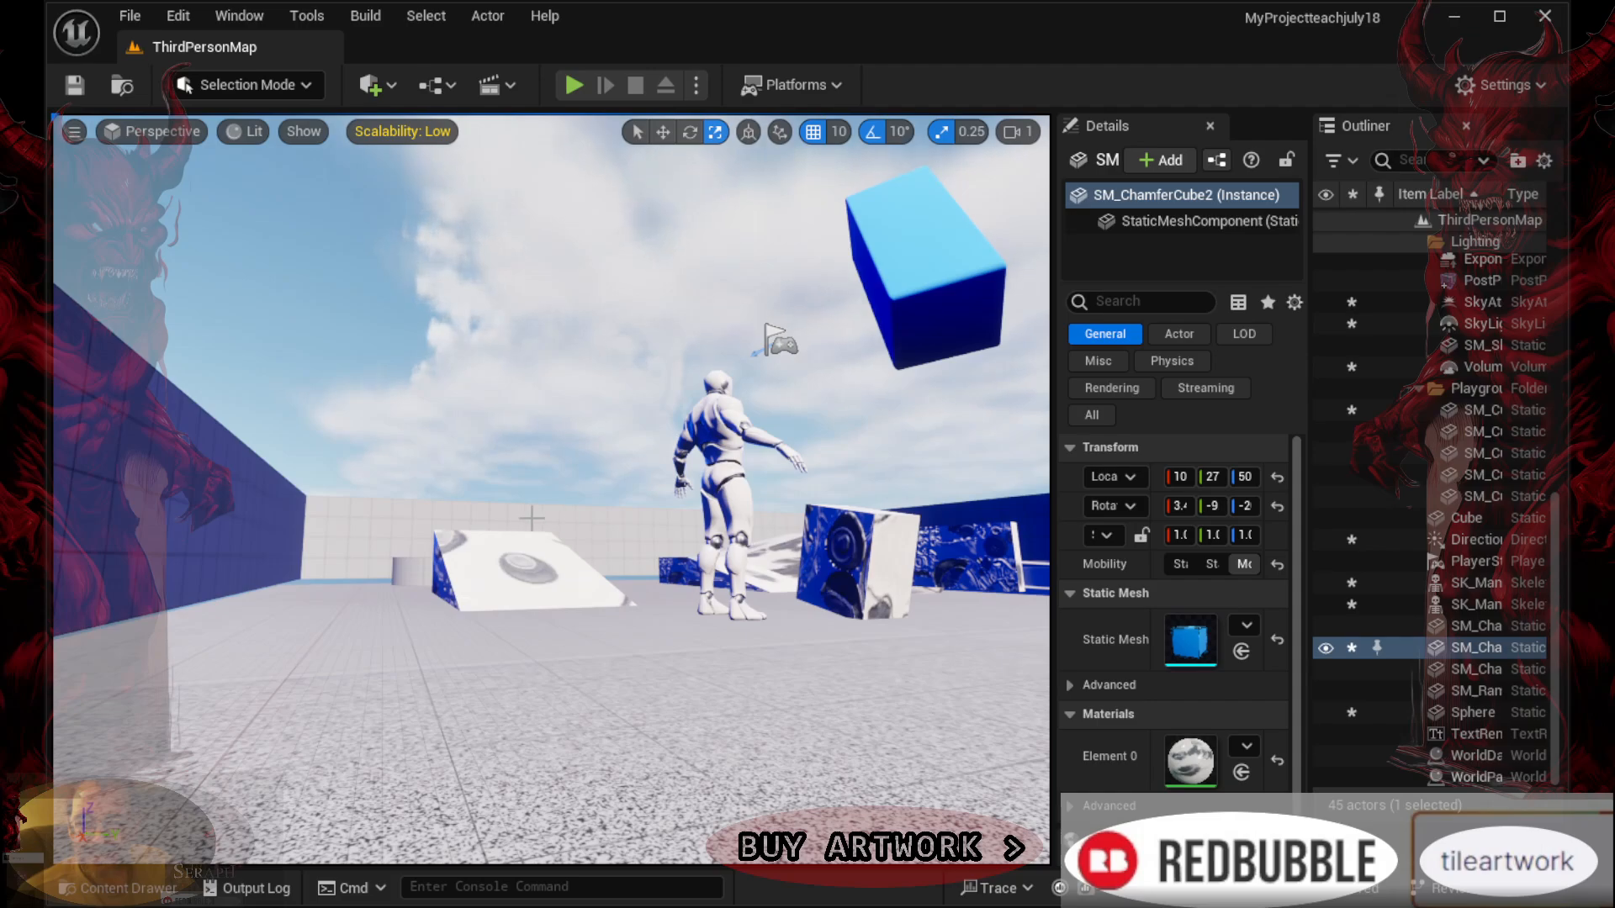
{"action": "left_click", "coordinate": [117, 888]}
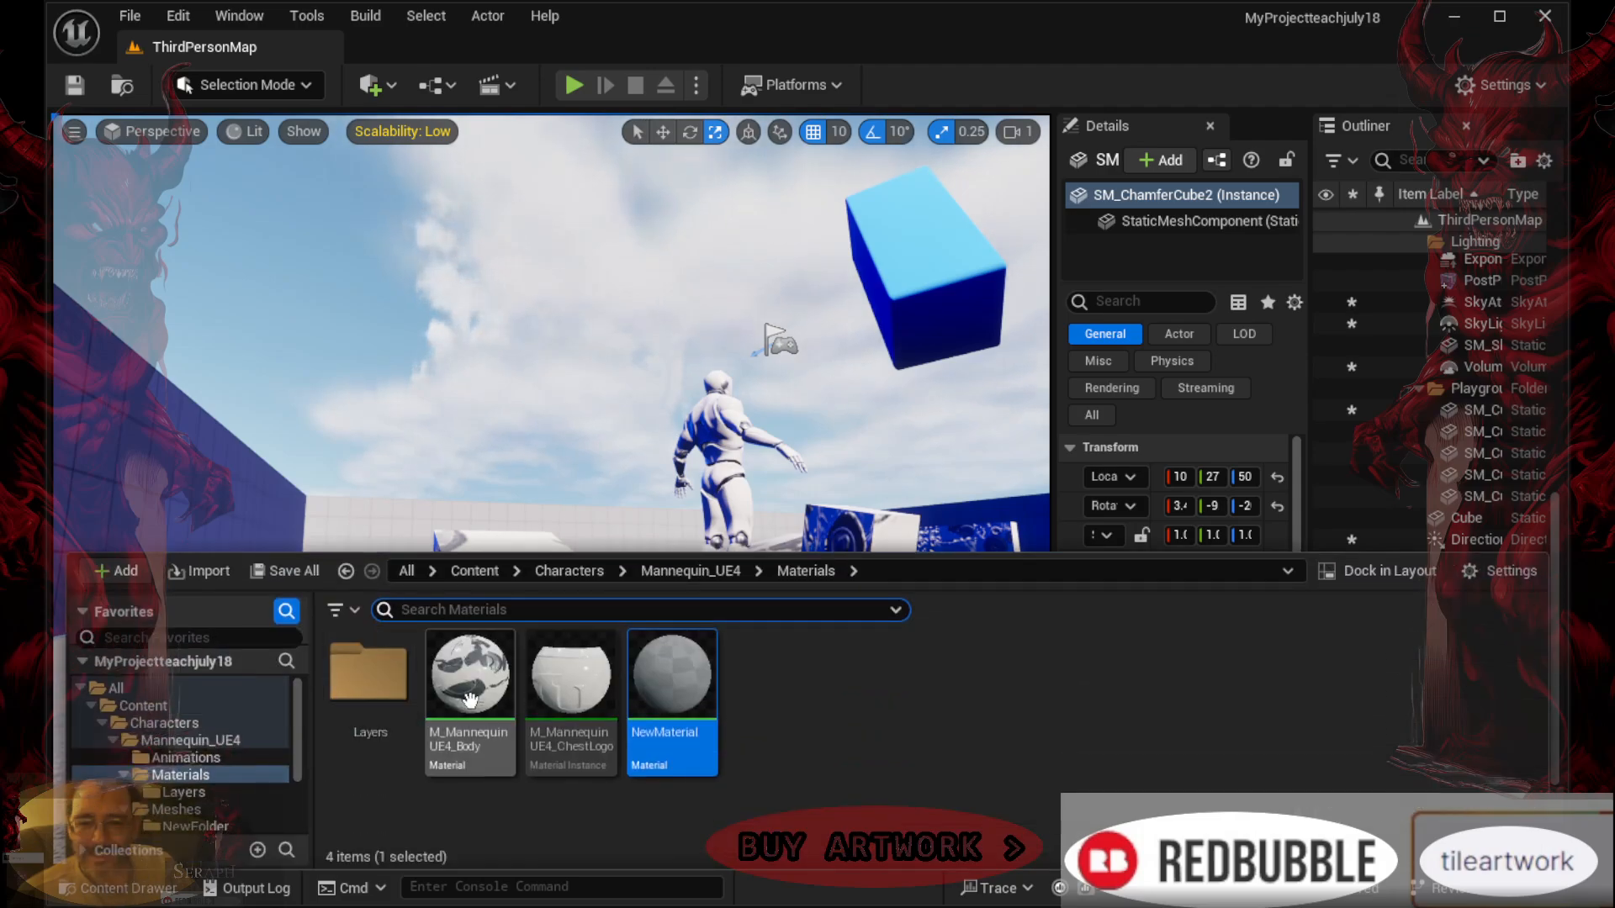
{"action": "double_click", "coordinate": [669, 677]}
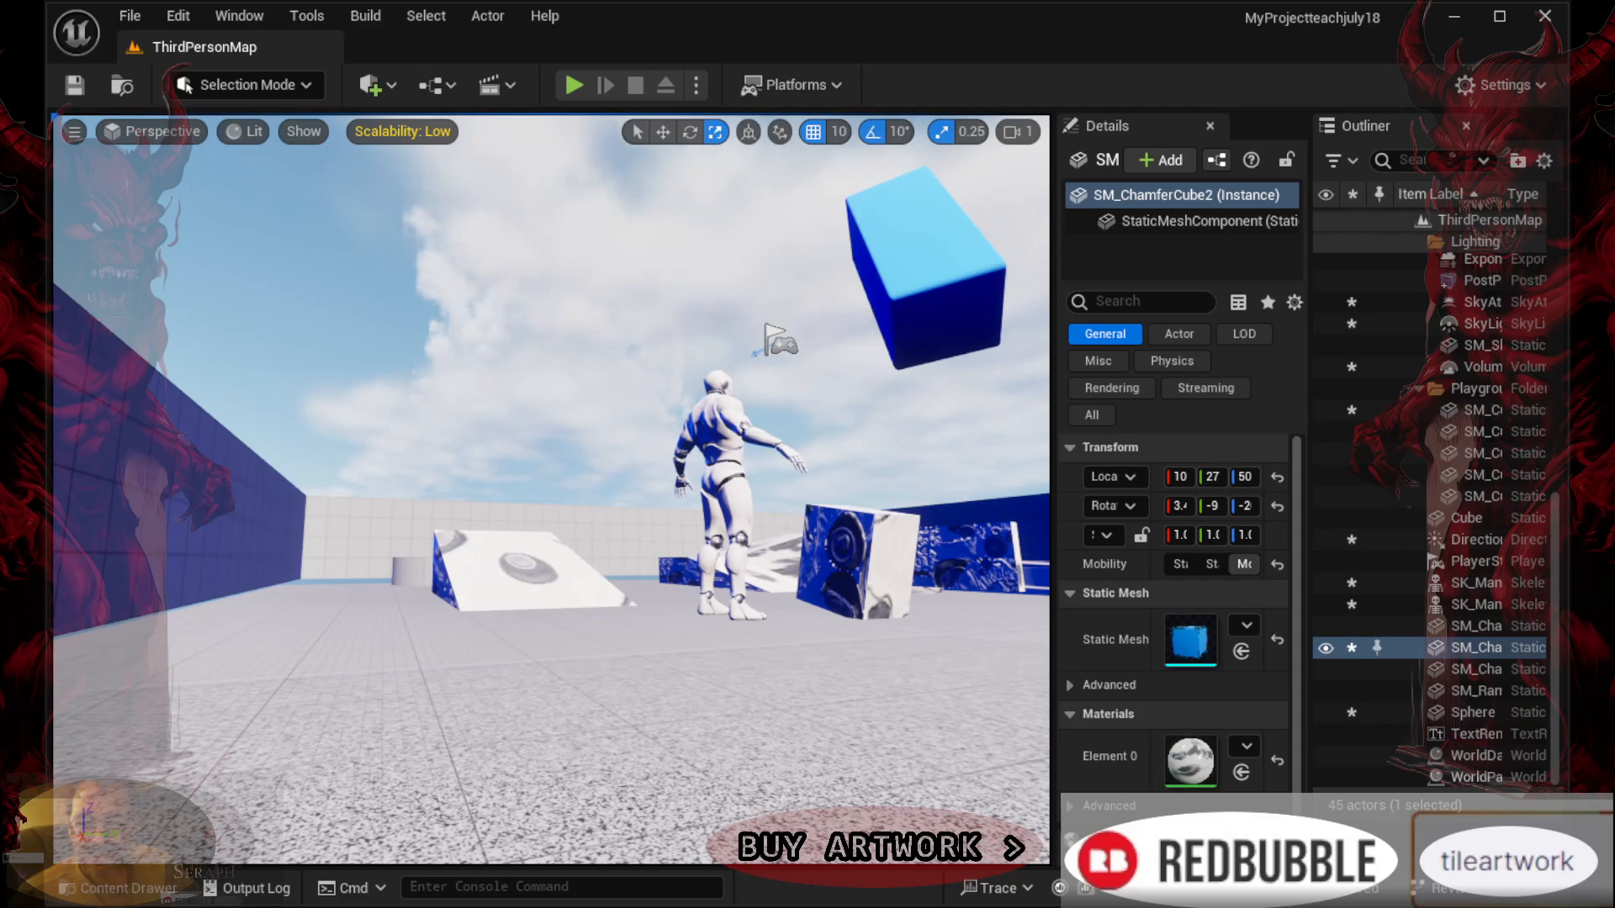
{"action": "right_click_drag", "start_coordinate": [594, 583], "coordinate": [587, 635]}
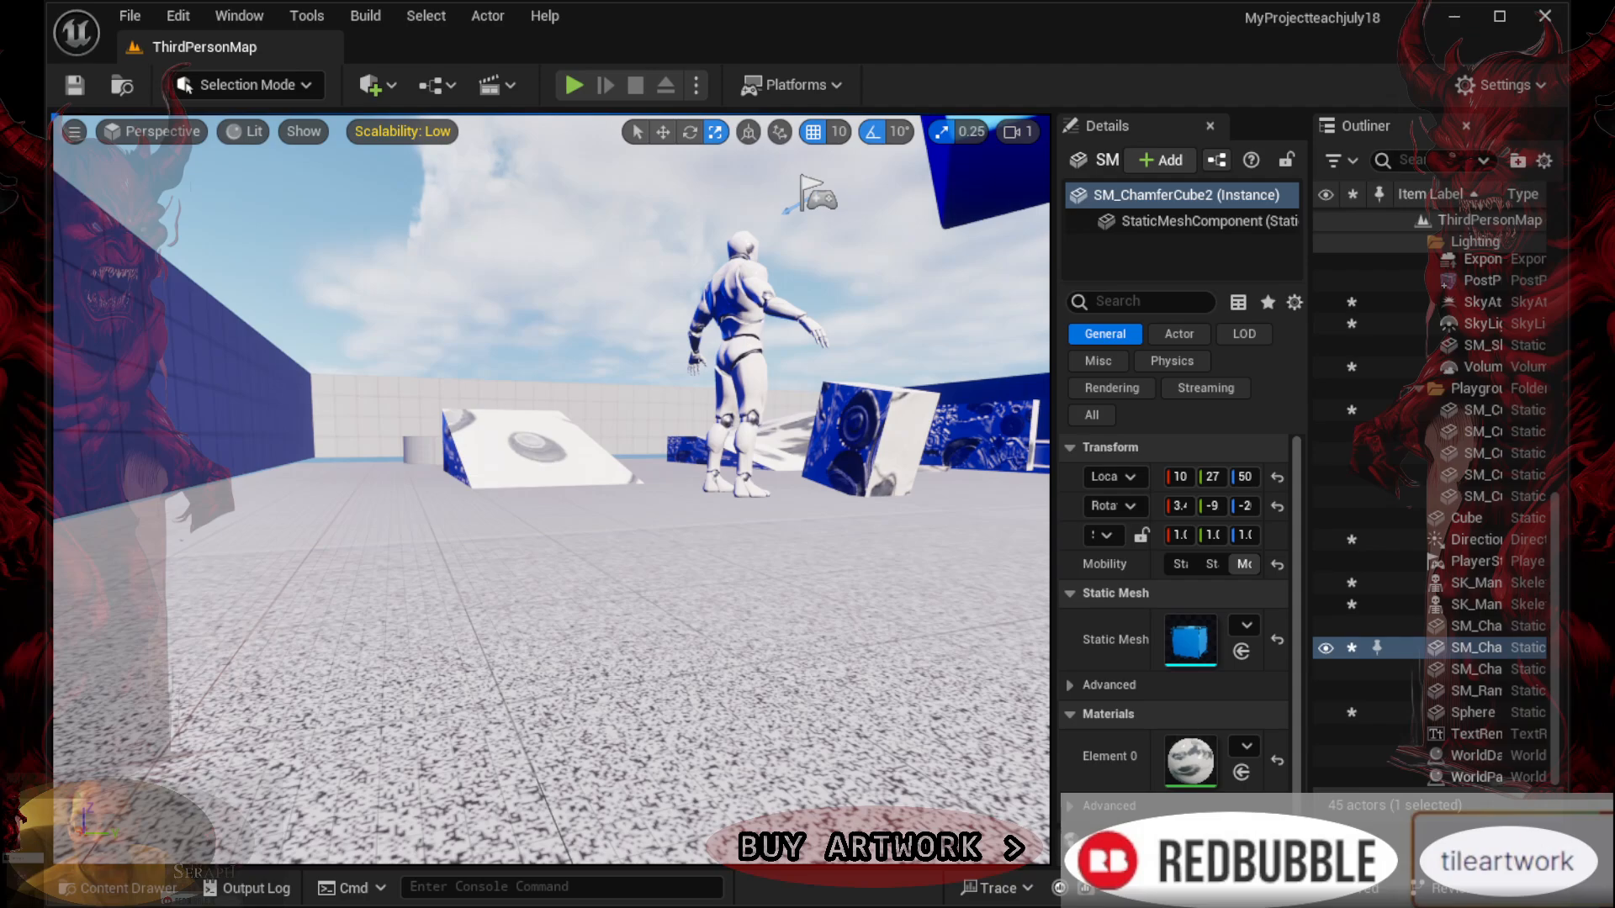
{"action": "left_click", "coordinate": [371, 85]}
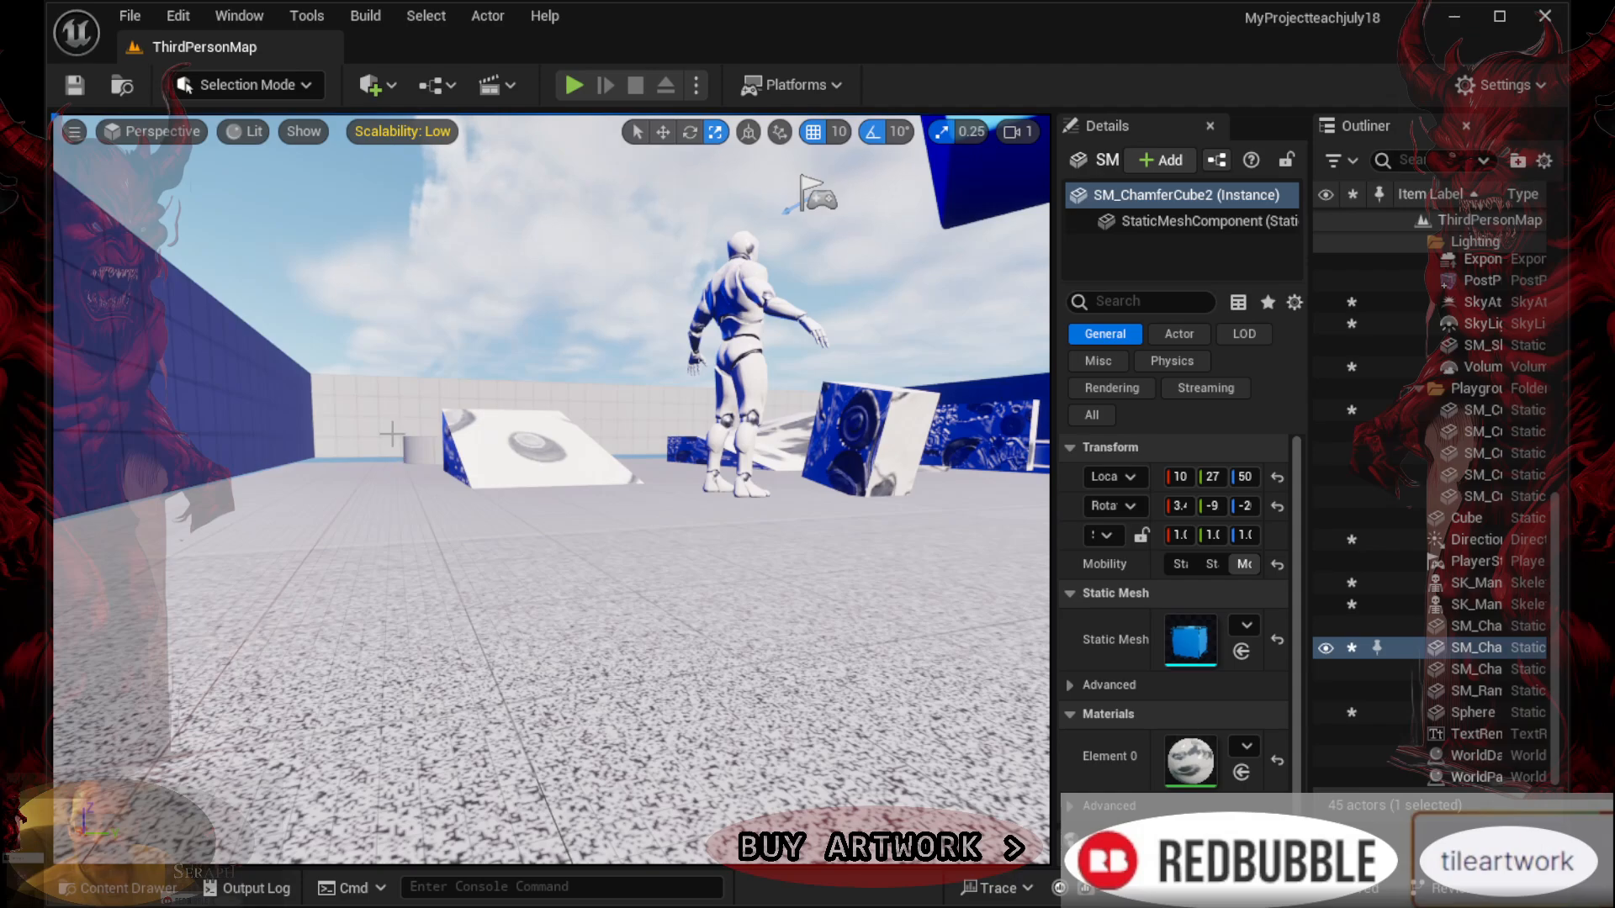
{"action": "left_click", "coordinate": [117, 889]}
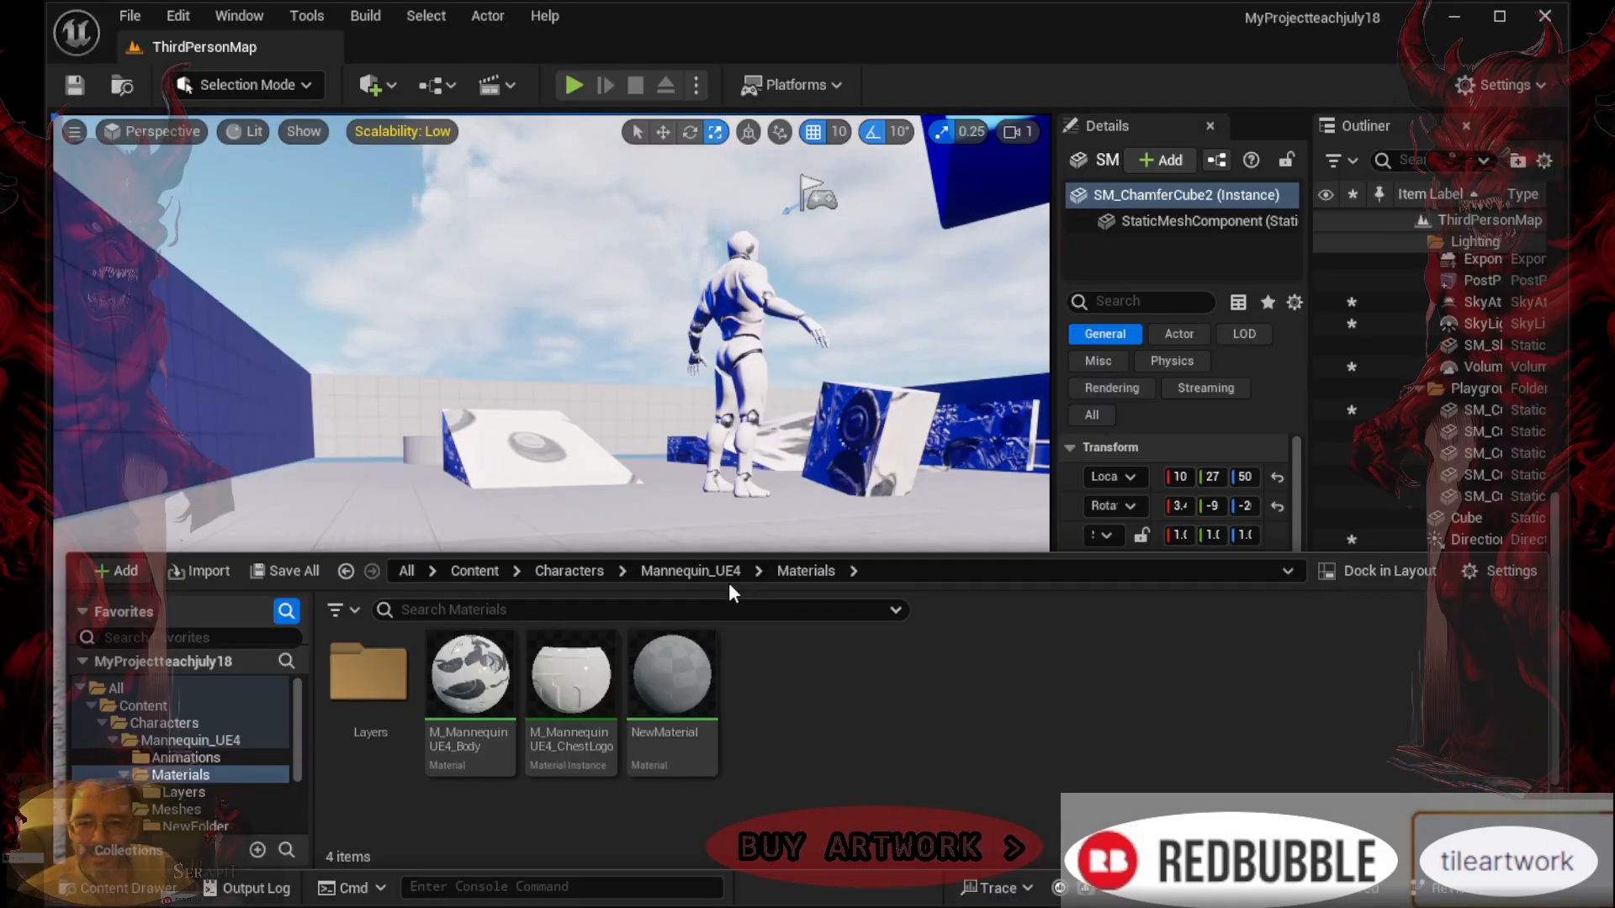
{"action": "left_click", "coordinate": [673, 503]}
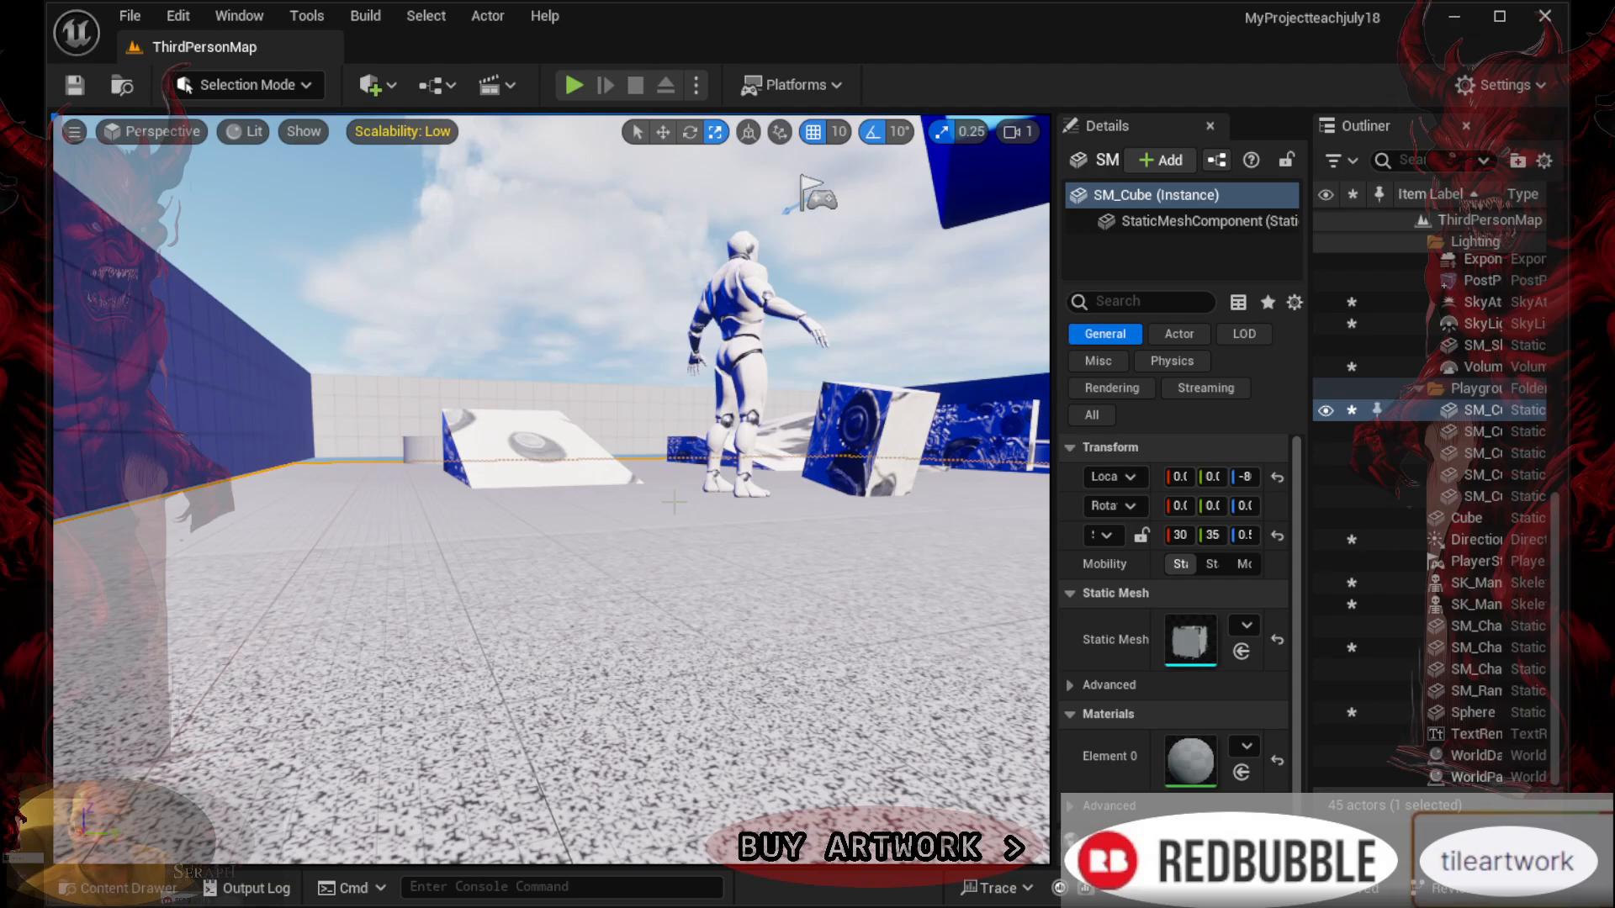
Play the level, run the character up the textured ramp, and jump across the round stepped platform
{"action": "left_click", "coordinate": [569, 88]}
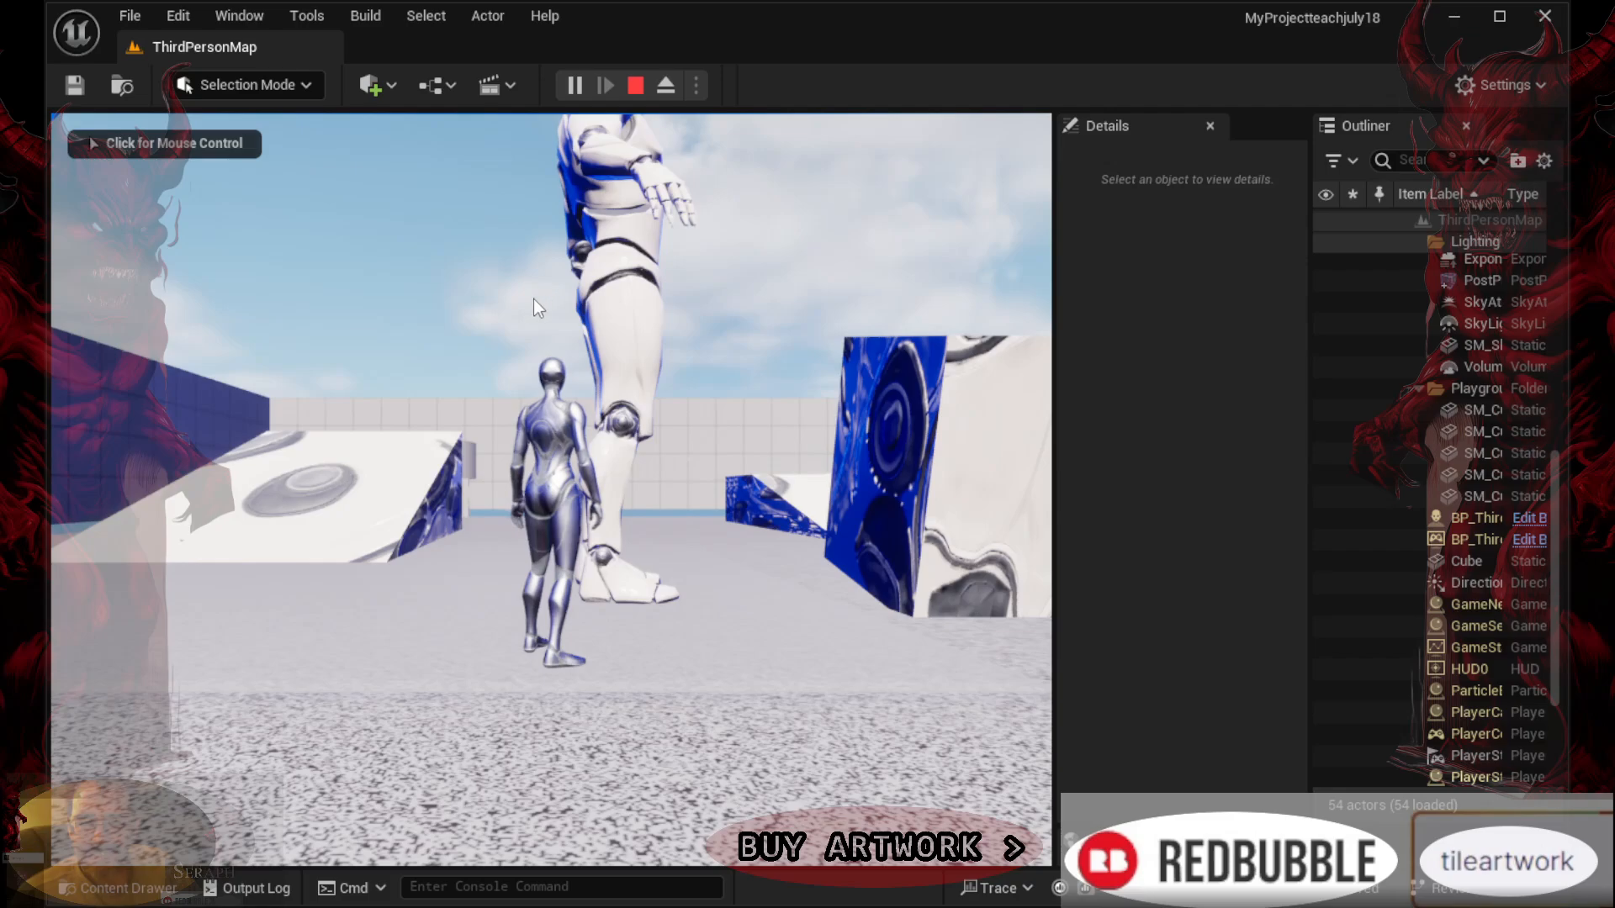
{"action": "left_click", "coordinate": [419, 379]}
{"action": "key", "text": "w"}
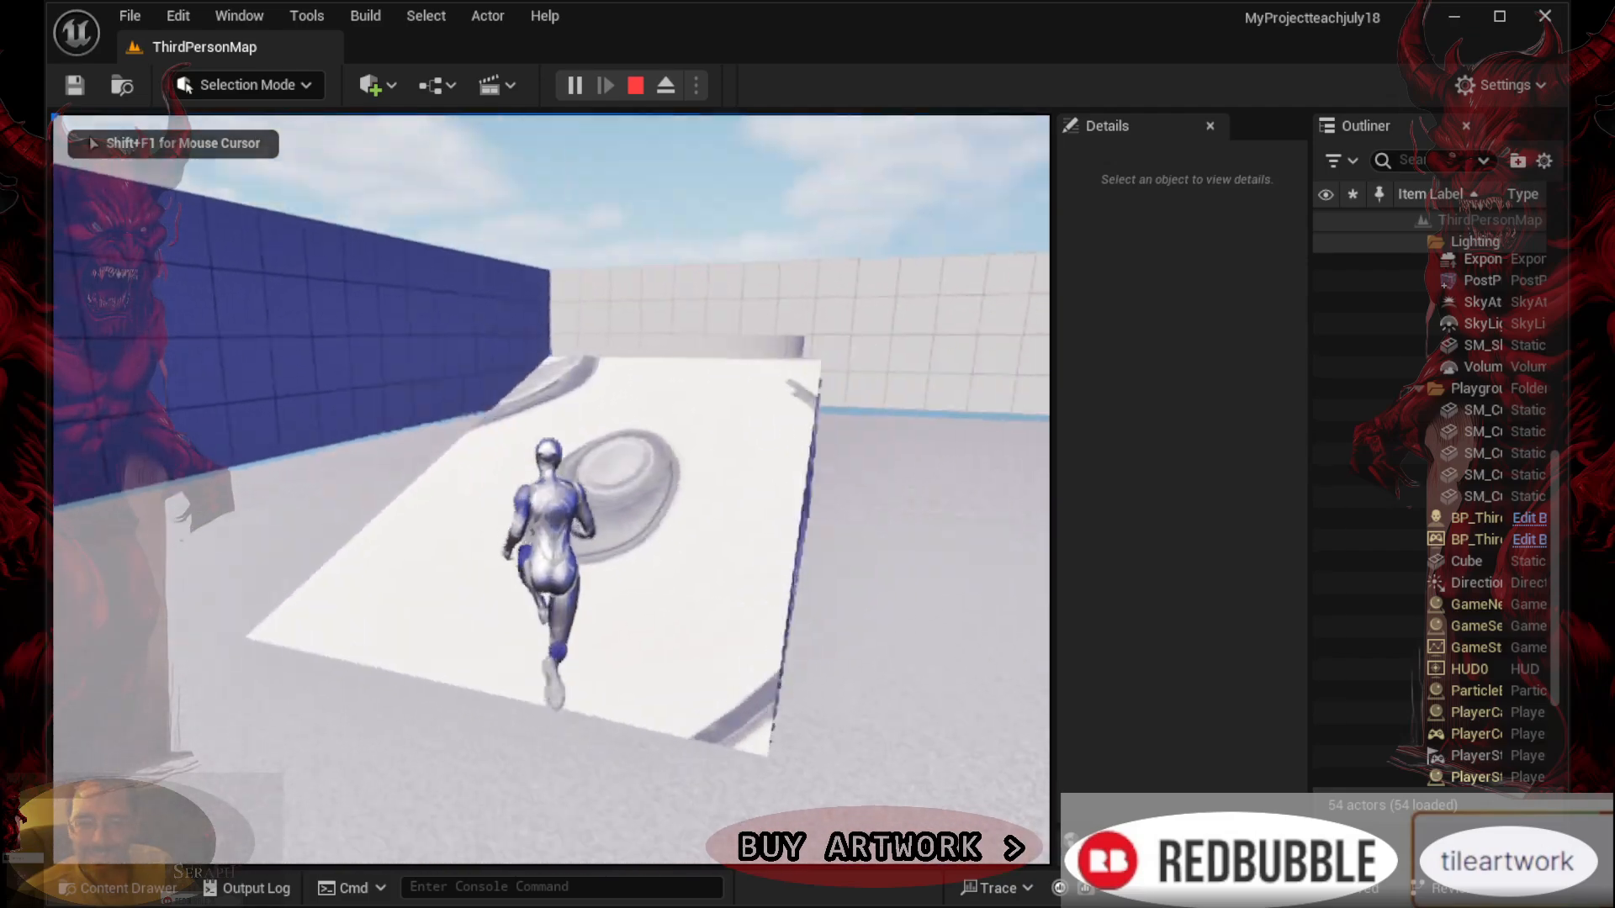
{"action": "key", "text": "space"}
{"action": "key", "text": "space"}
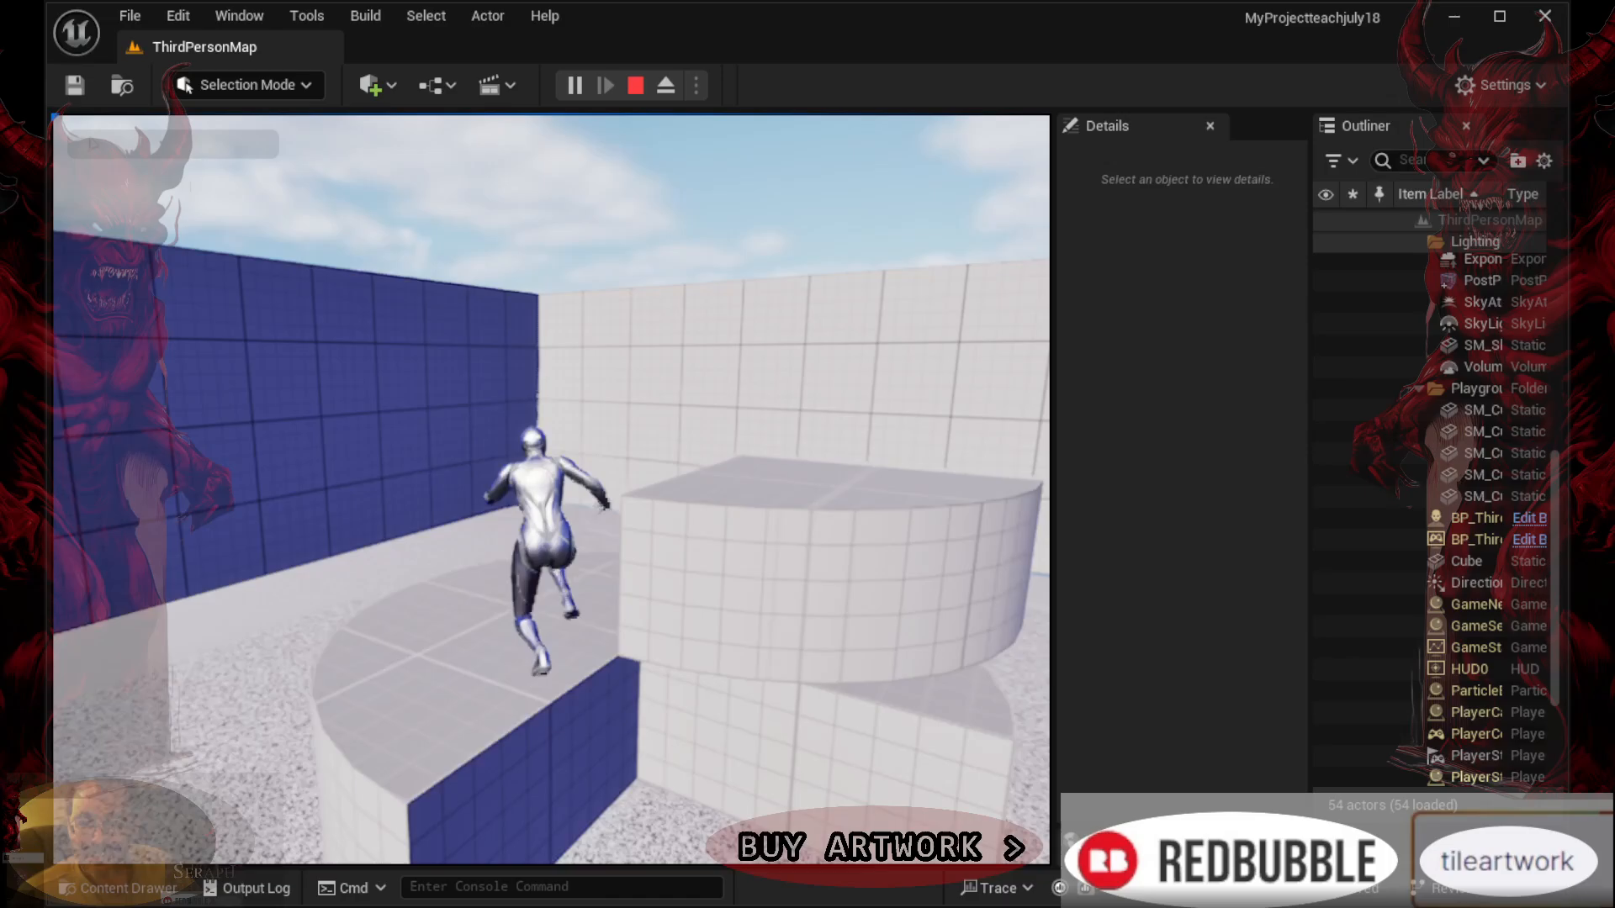
{"action": "key", "text": "space"}
{"action": "key", "text": "space"}
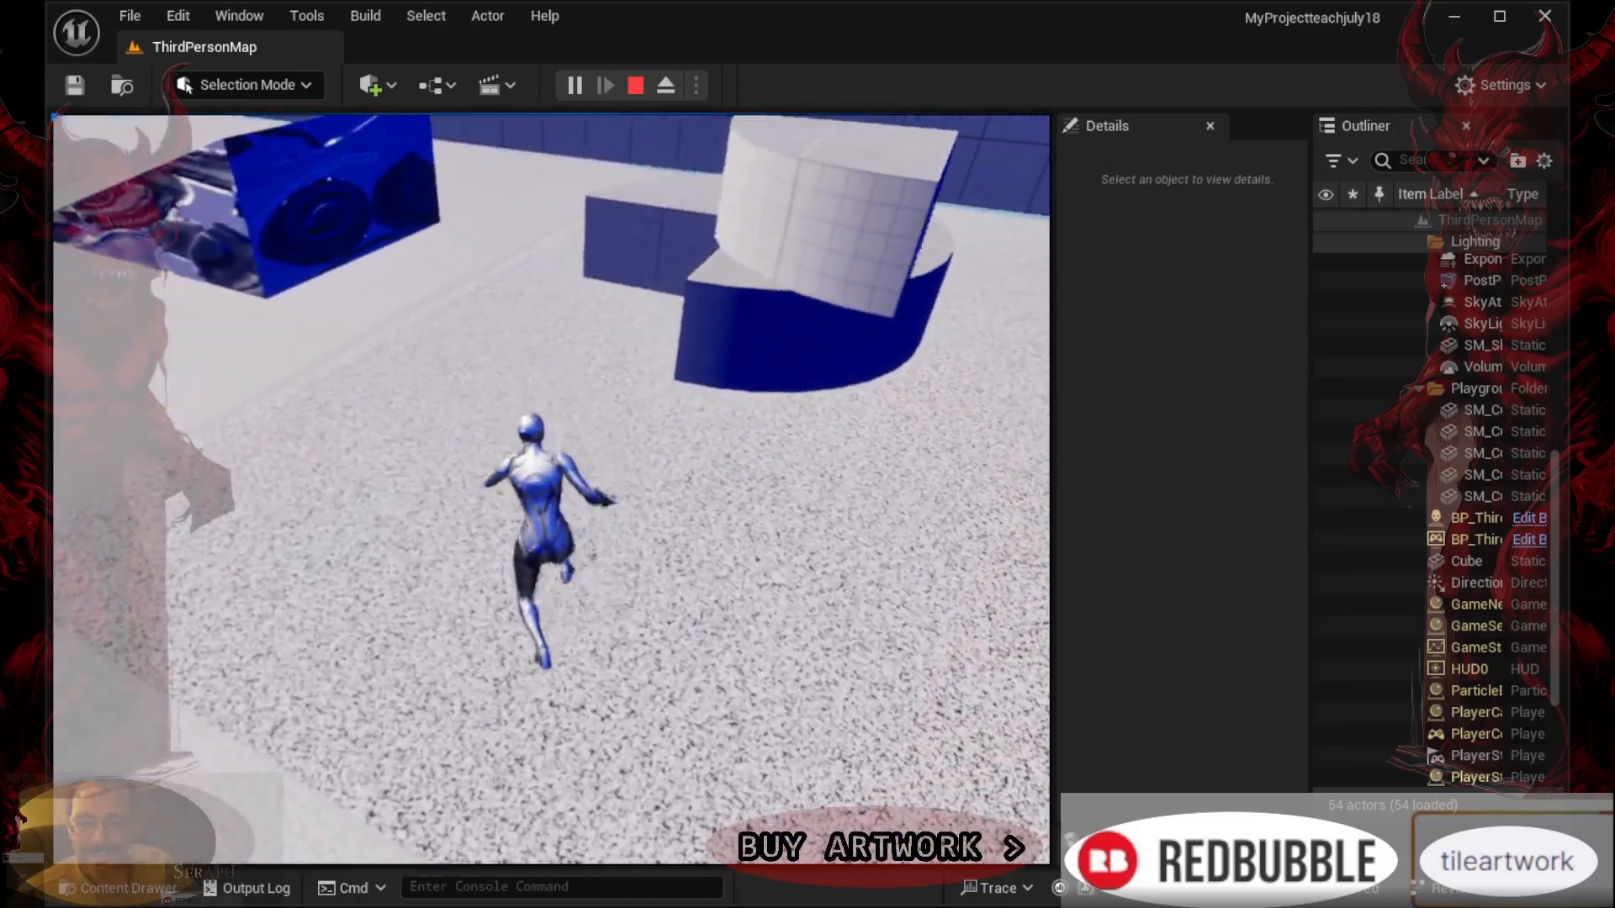
Run the character back up the textured ramp near the giant mannequin and jump onto the round stepped platform
{"action": "key", "text": "space"}
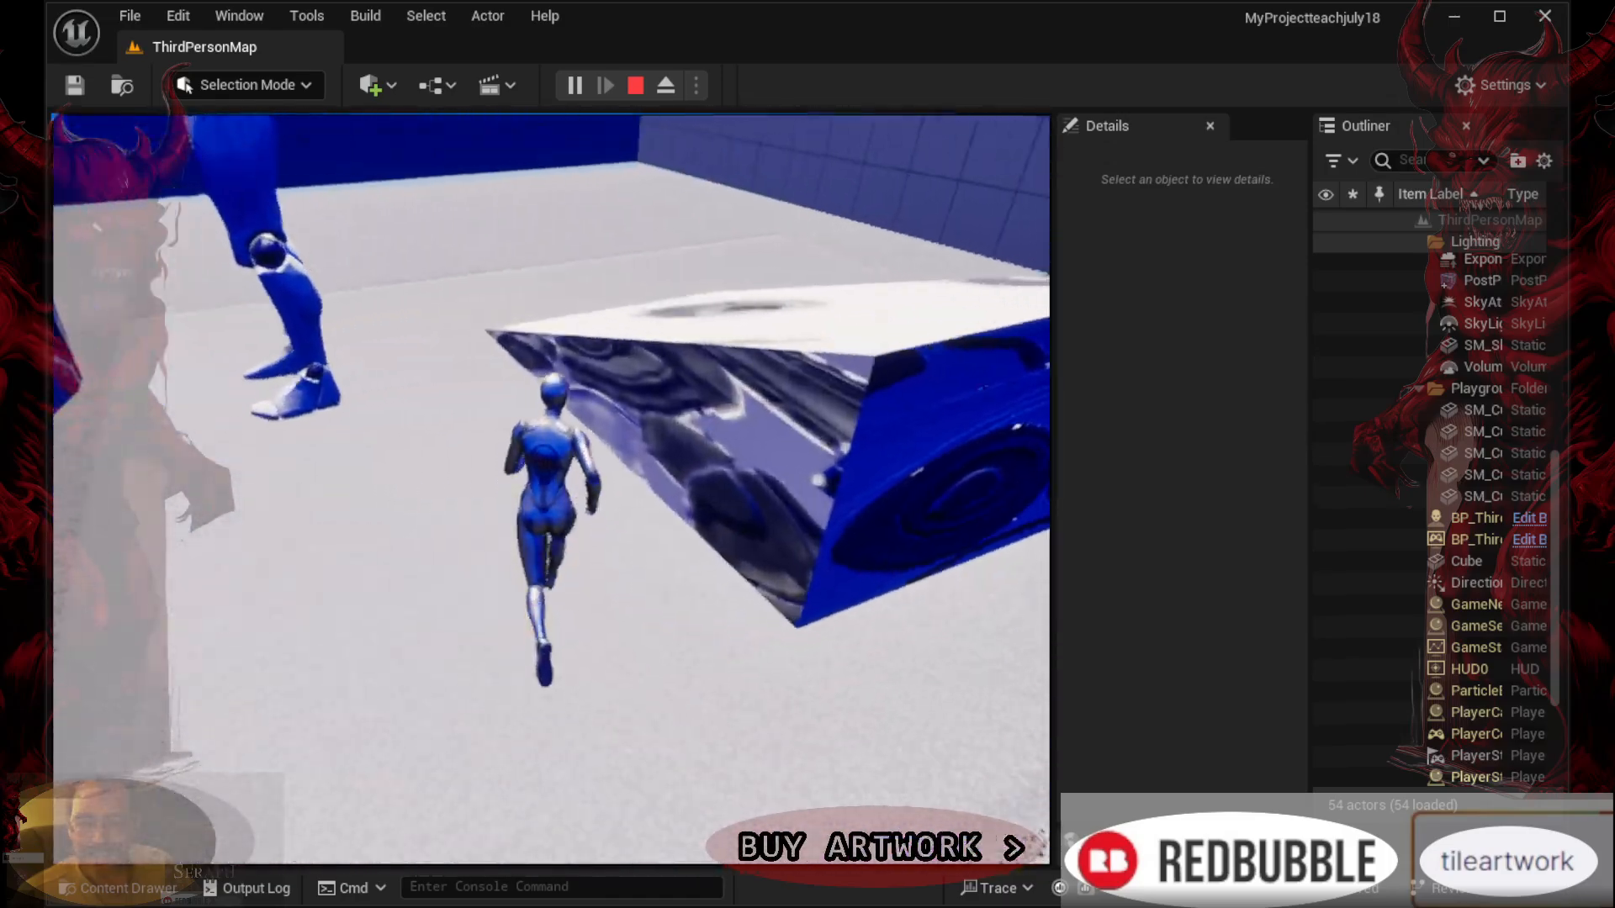
{"action": "key", "text": "w"}
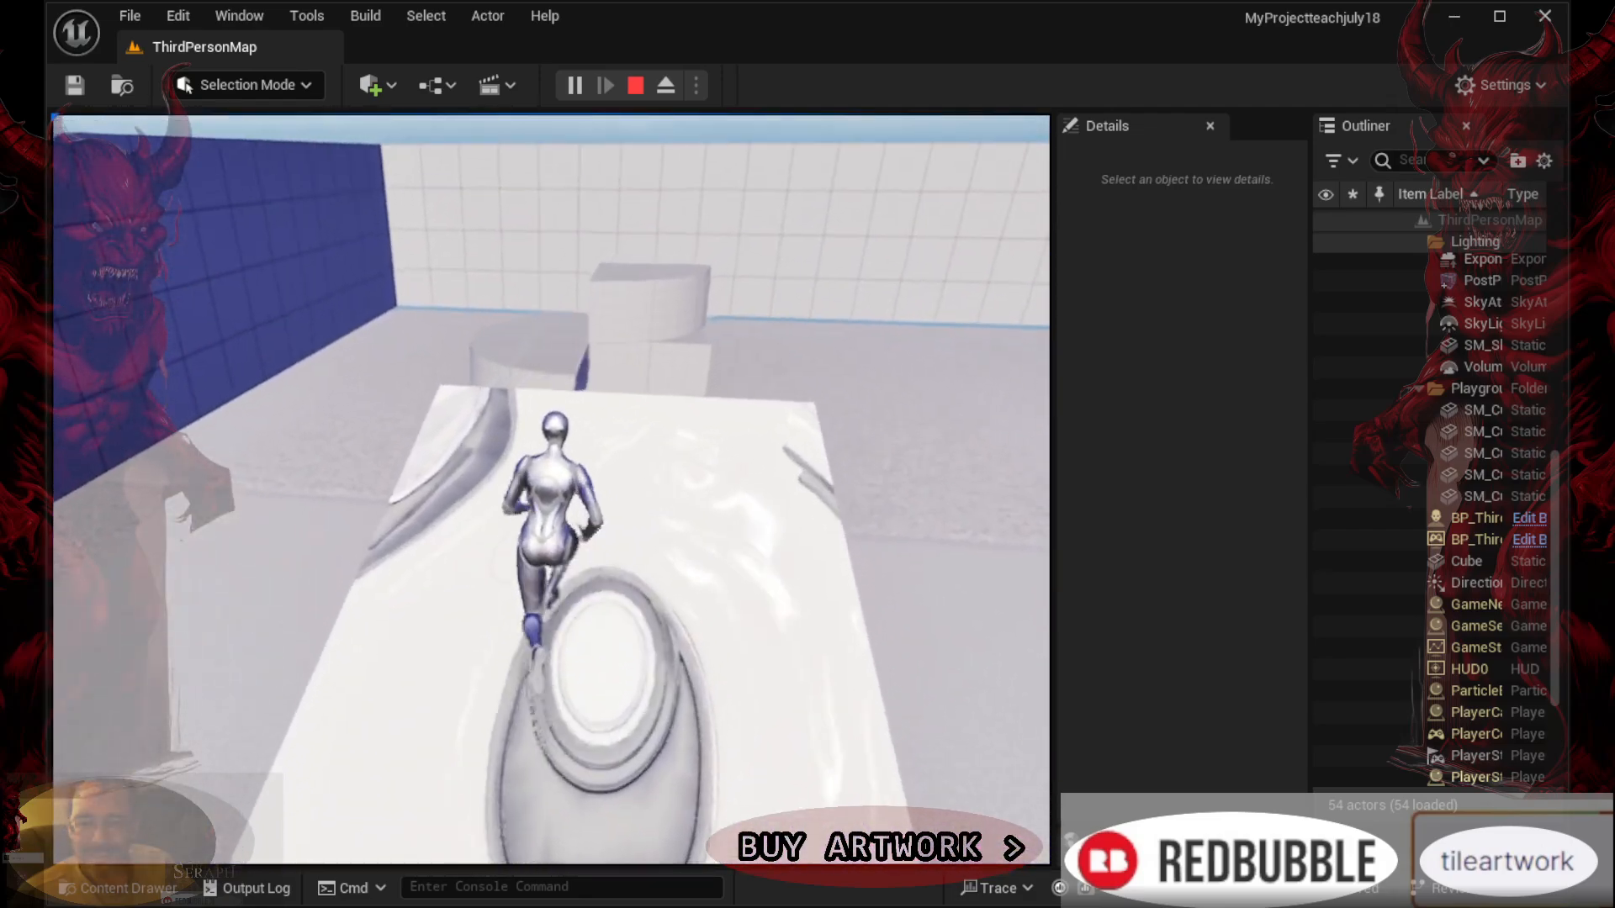
{"action": "key", "text": "space"}
{"action": "key", "text": "space"}
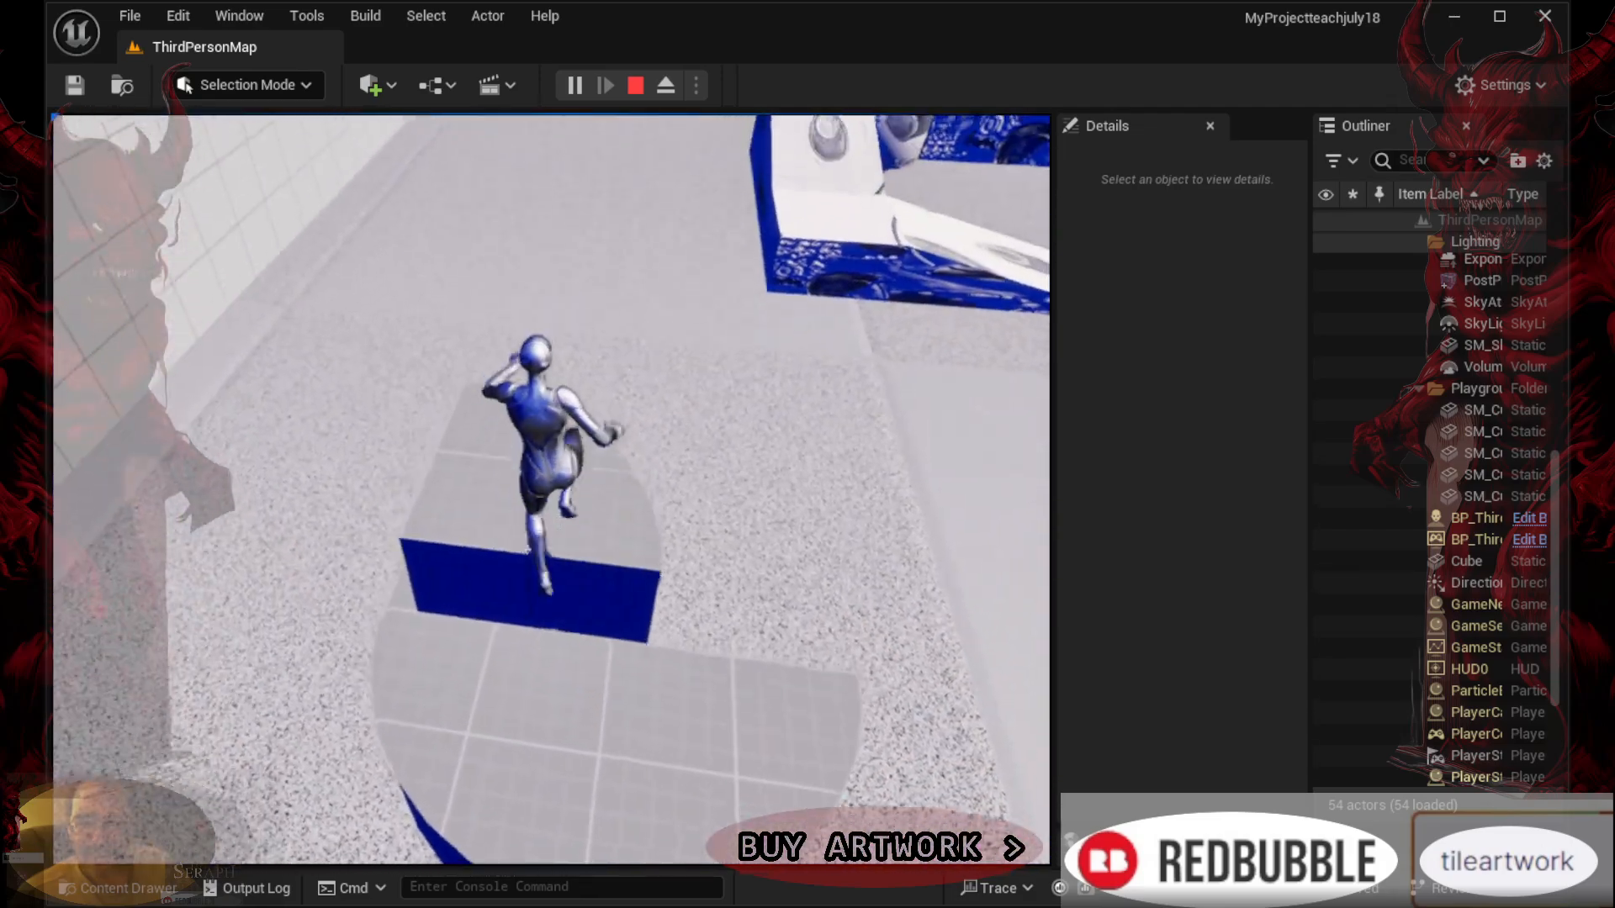
{"action": "key", "text": "w"}
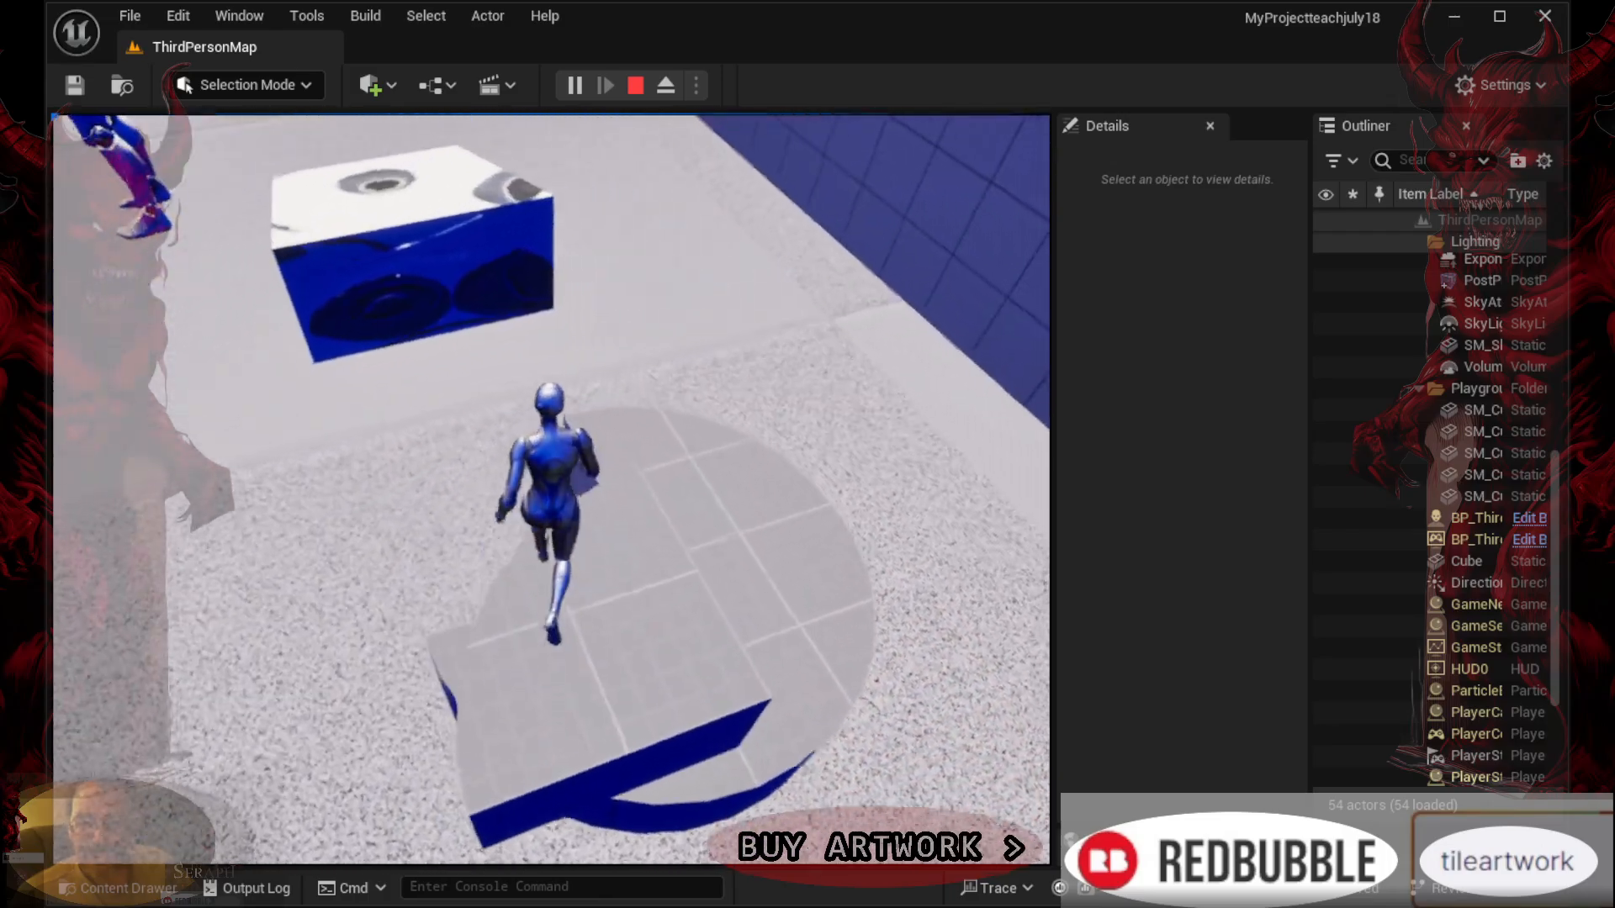
Jump the character off the round platform and run across the floor to push the small textured cube along the blue wall
{"action": "key", "text": "space"}
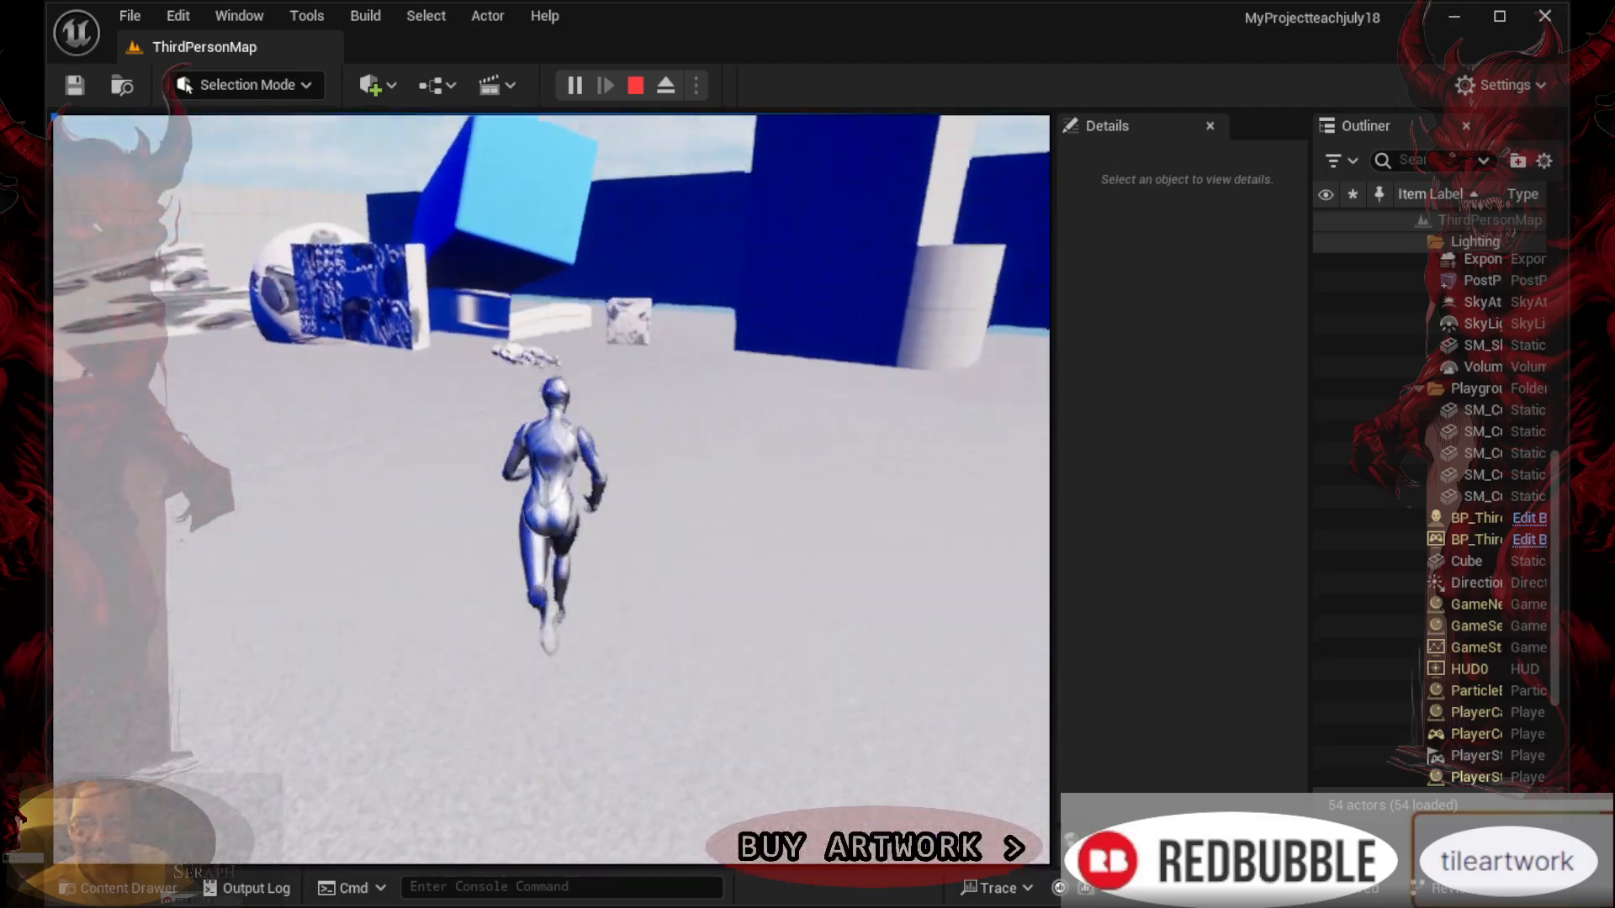
{"action": "key", "text": "w"}
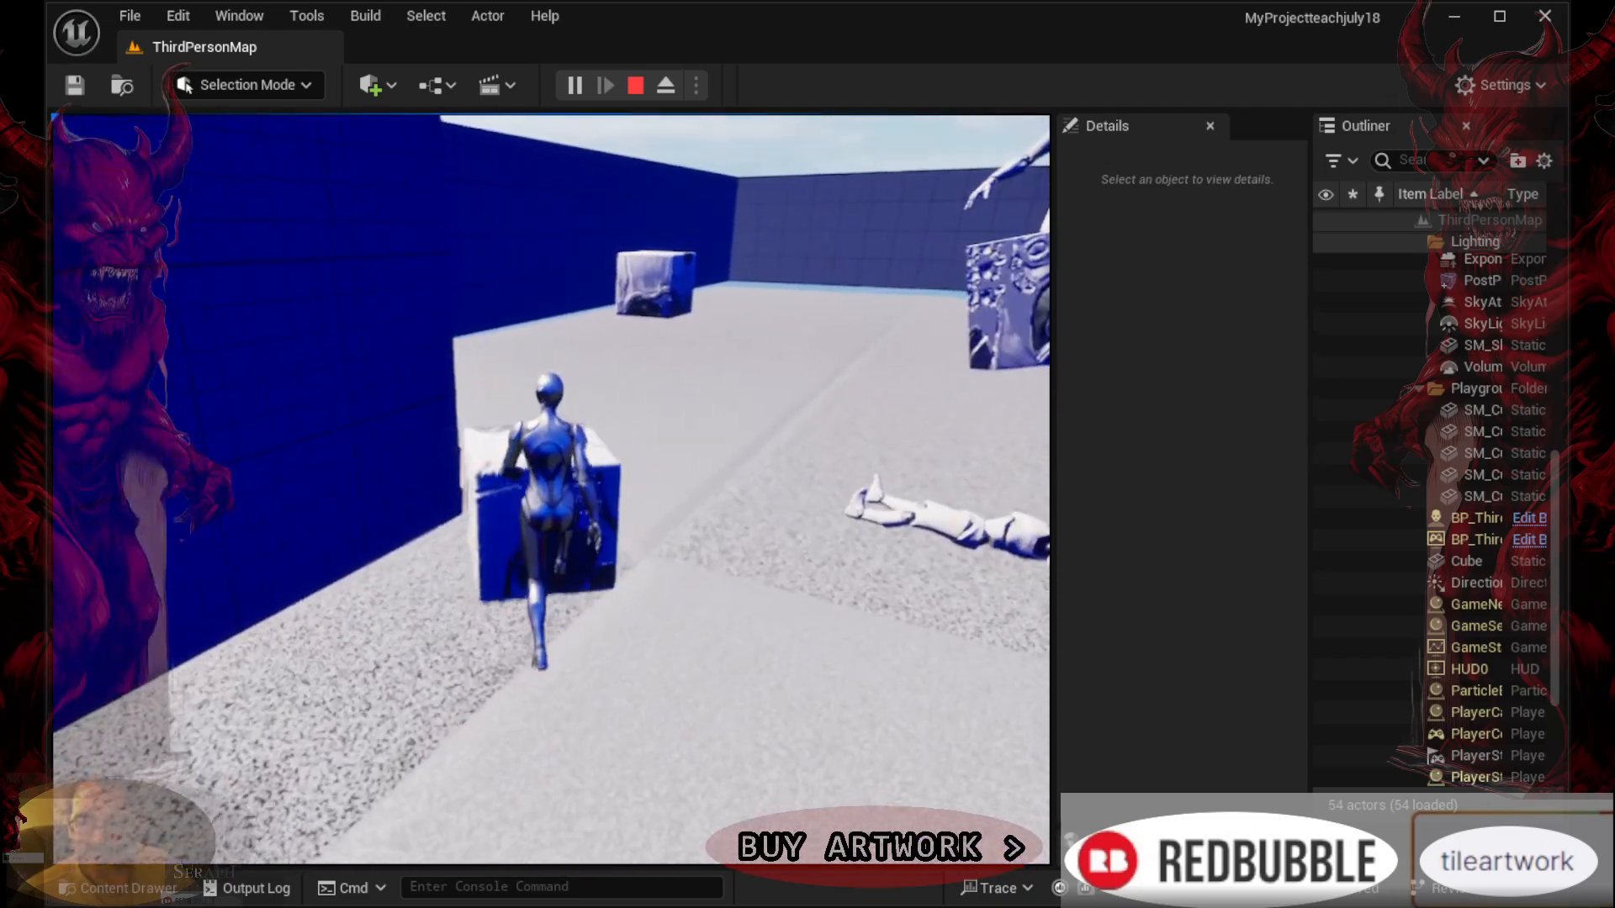
{"action": "key", "text": "w"}
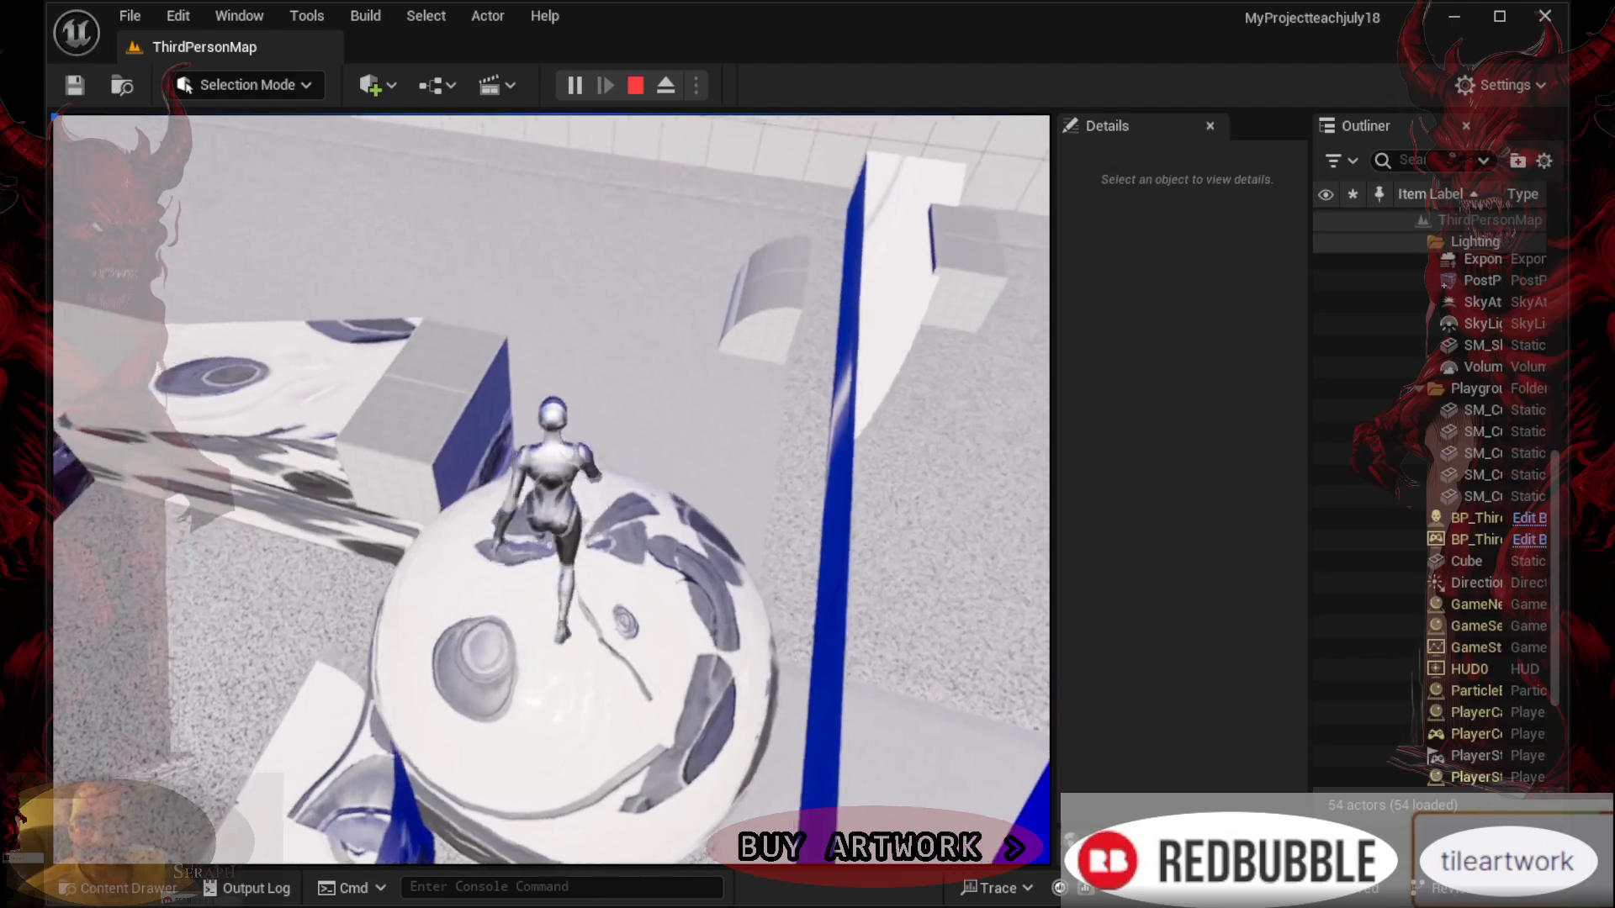
Jump the character from the textured sphere to the ramp, run to the two cubes by the blue wall, and end the play session
{"action": "key", "text": "w"}
{"action": "key", "text": "space"}
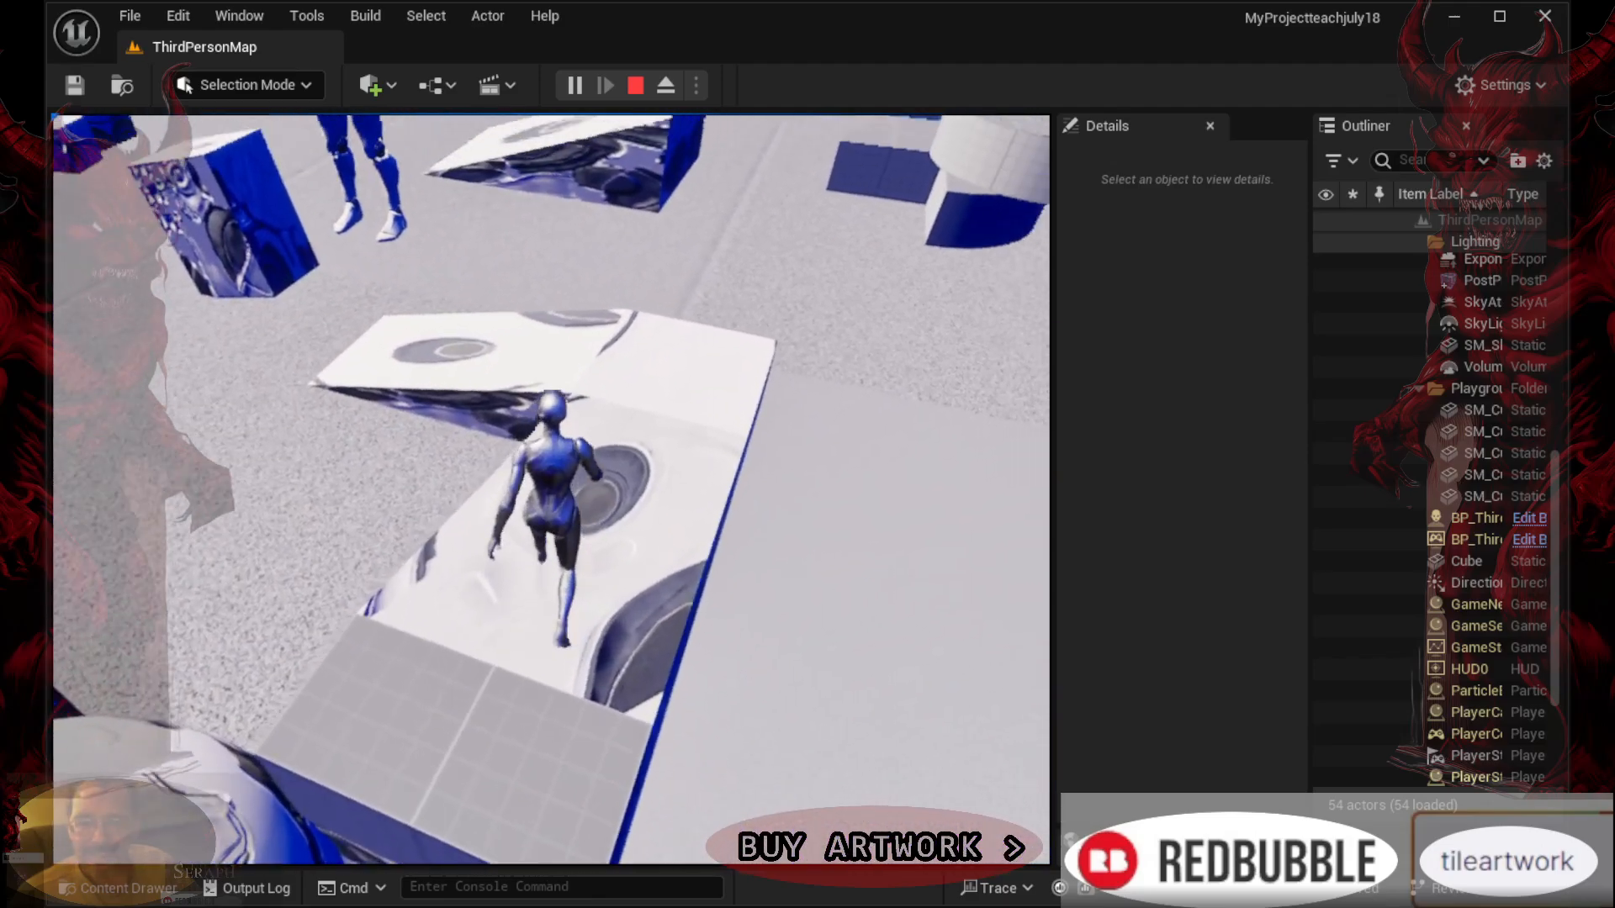
{"action": "key", "text": "w"}
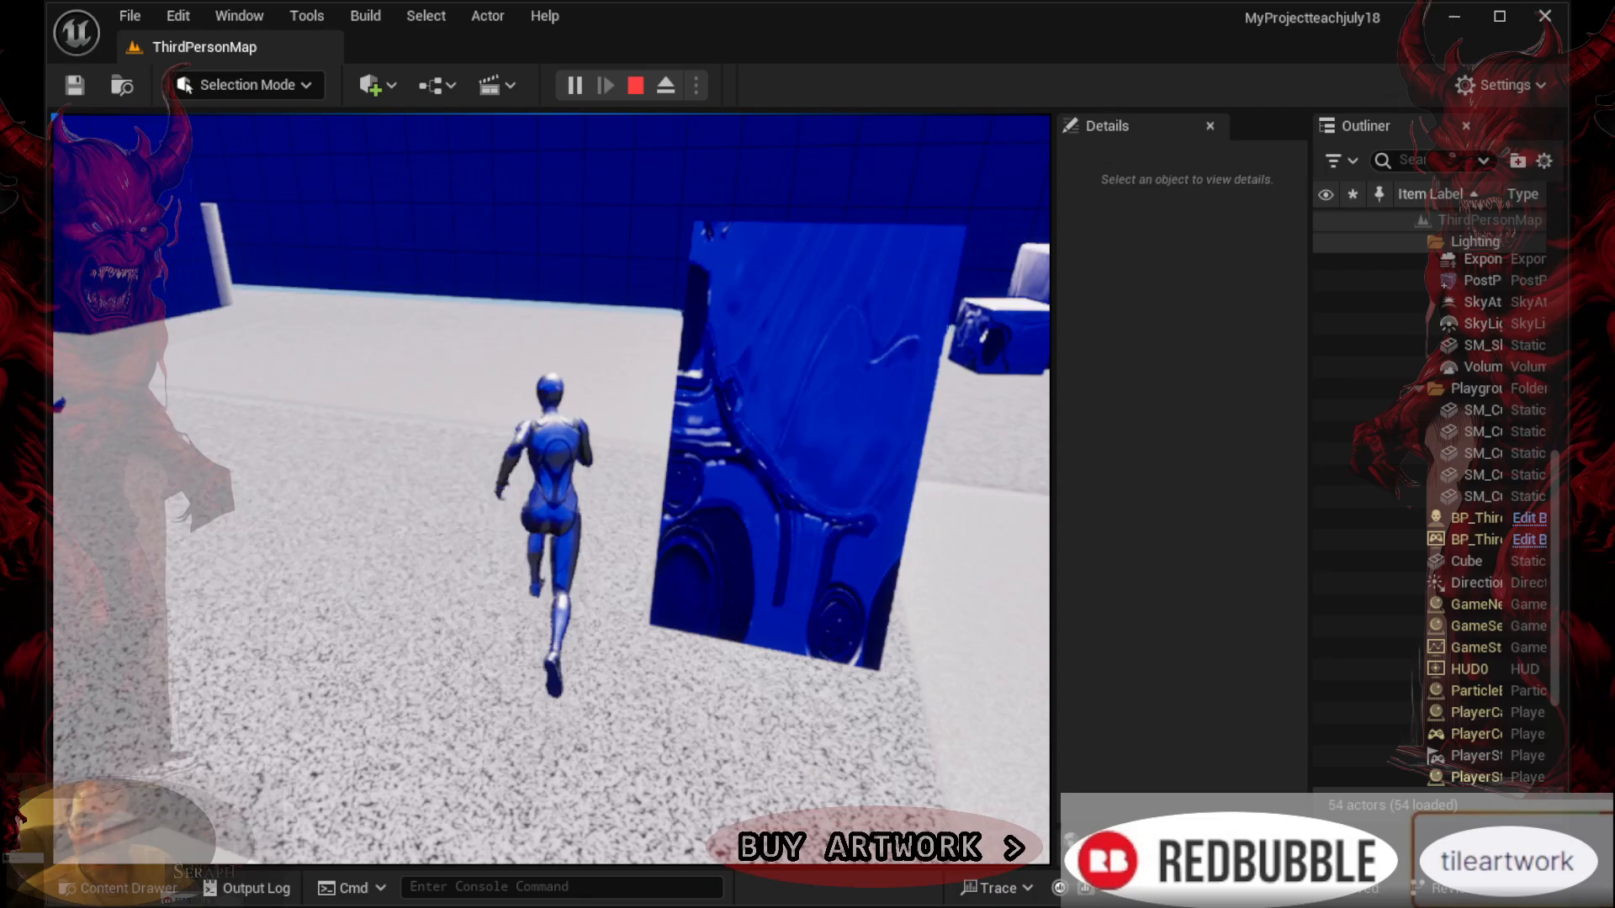
{"action": "key", "text": "w"}
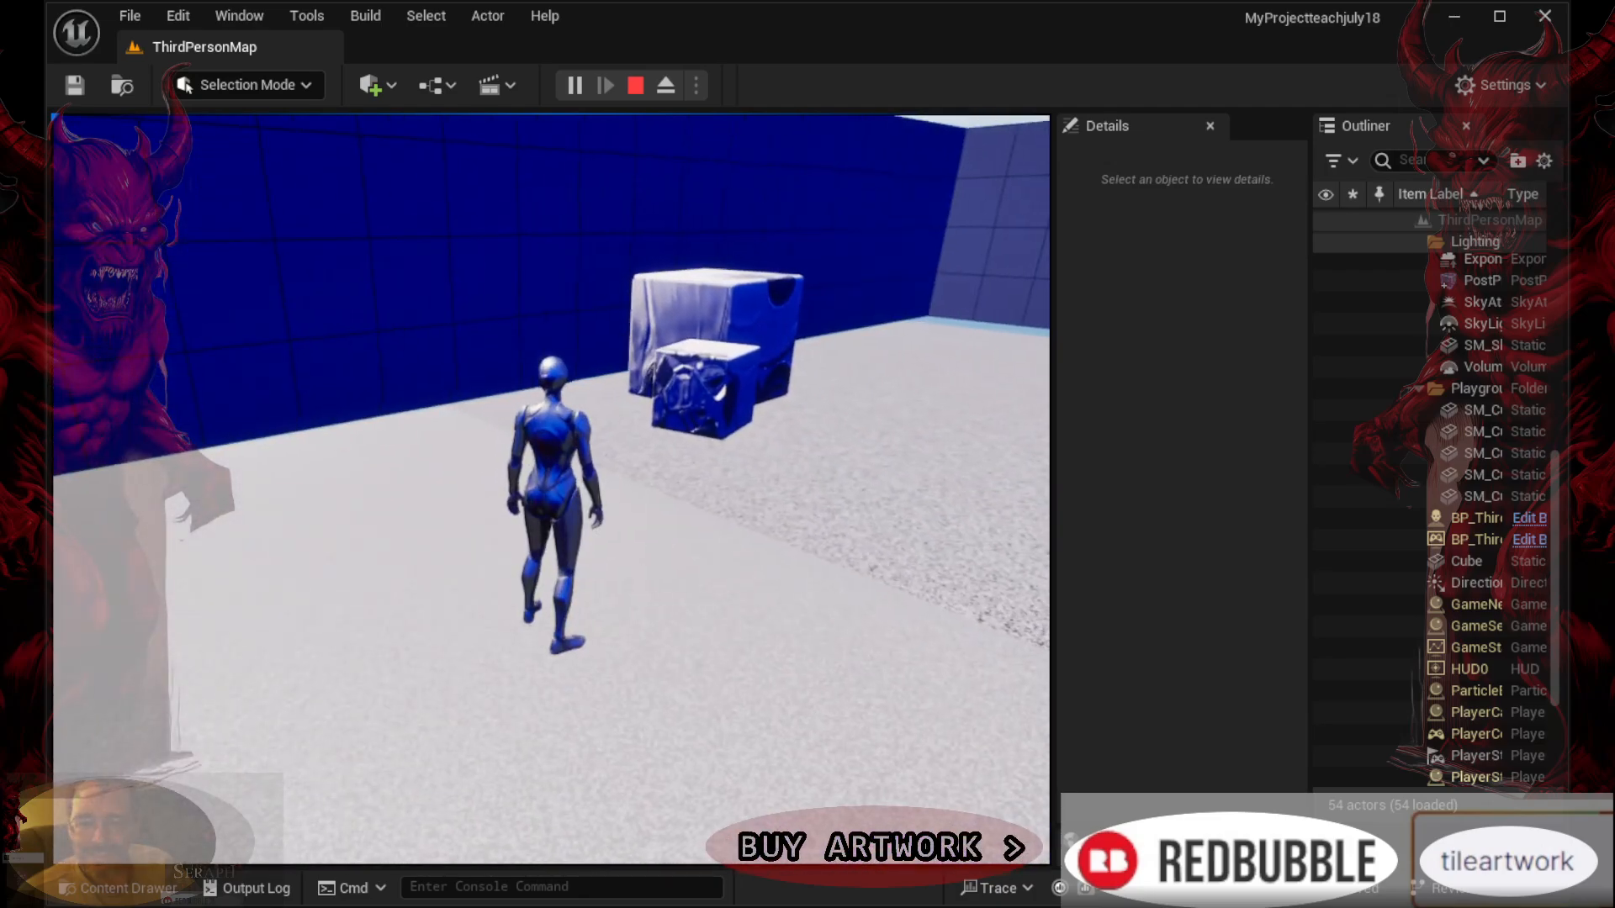
{"action": "key", "text": "Escape"}
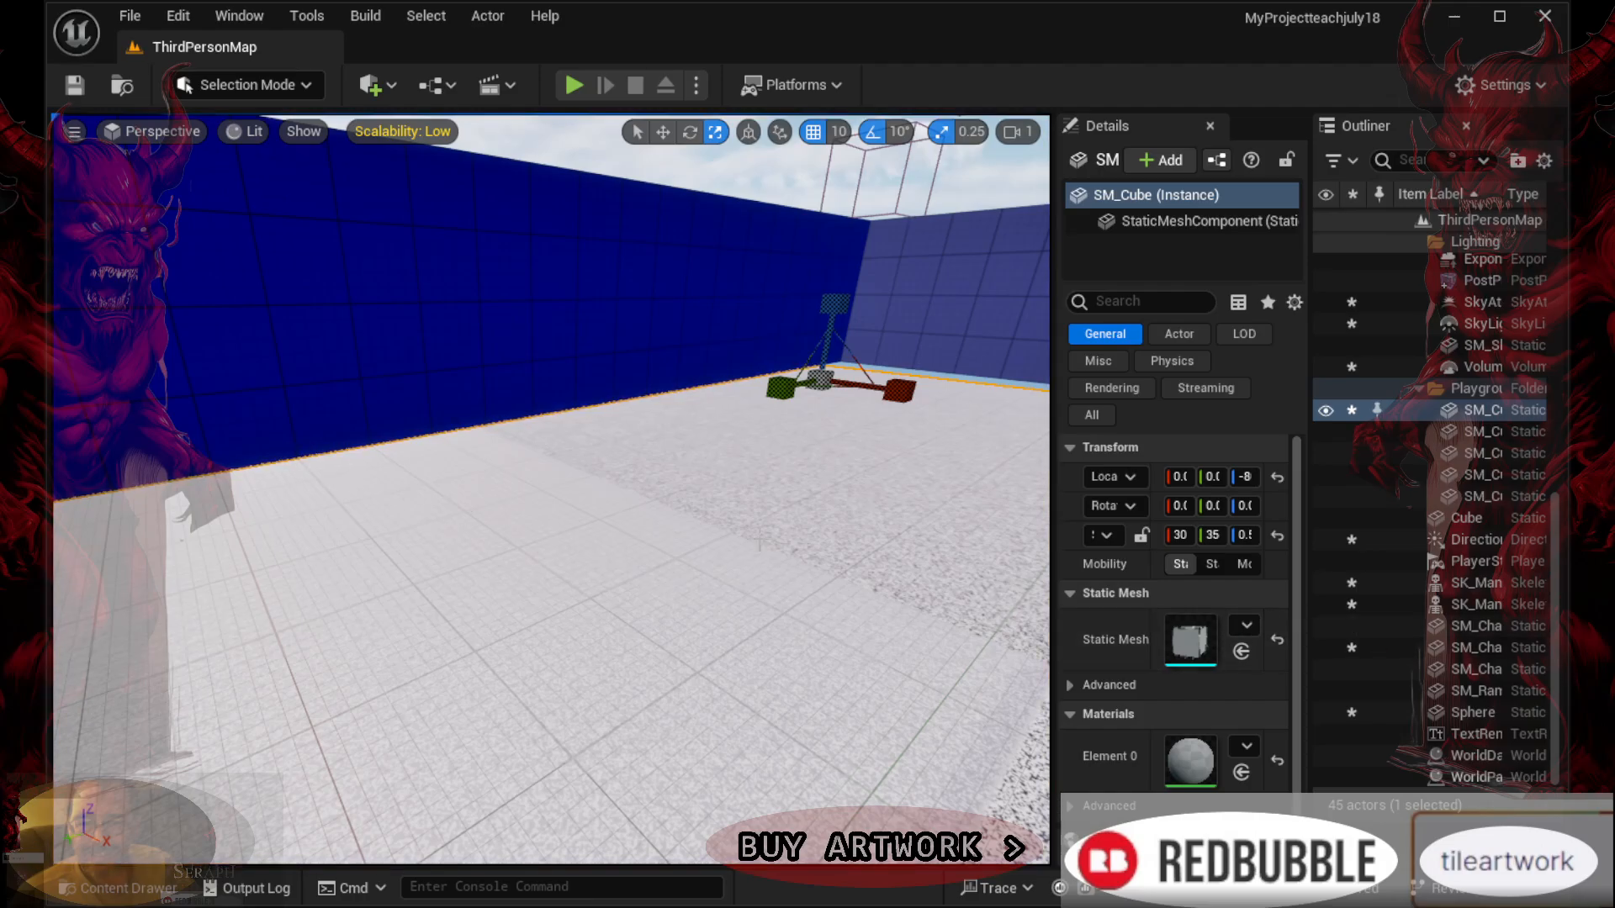
Examine the tilted textured cube, the giant mannequin, the floating block and the ramps from different viewpoints in the level
{"action": "right_click_drag", "start_coordinate": [757, 504], "coordinate": [888, 412]}
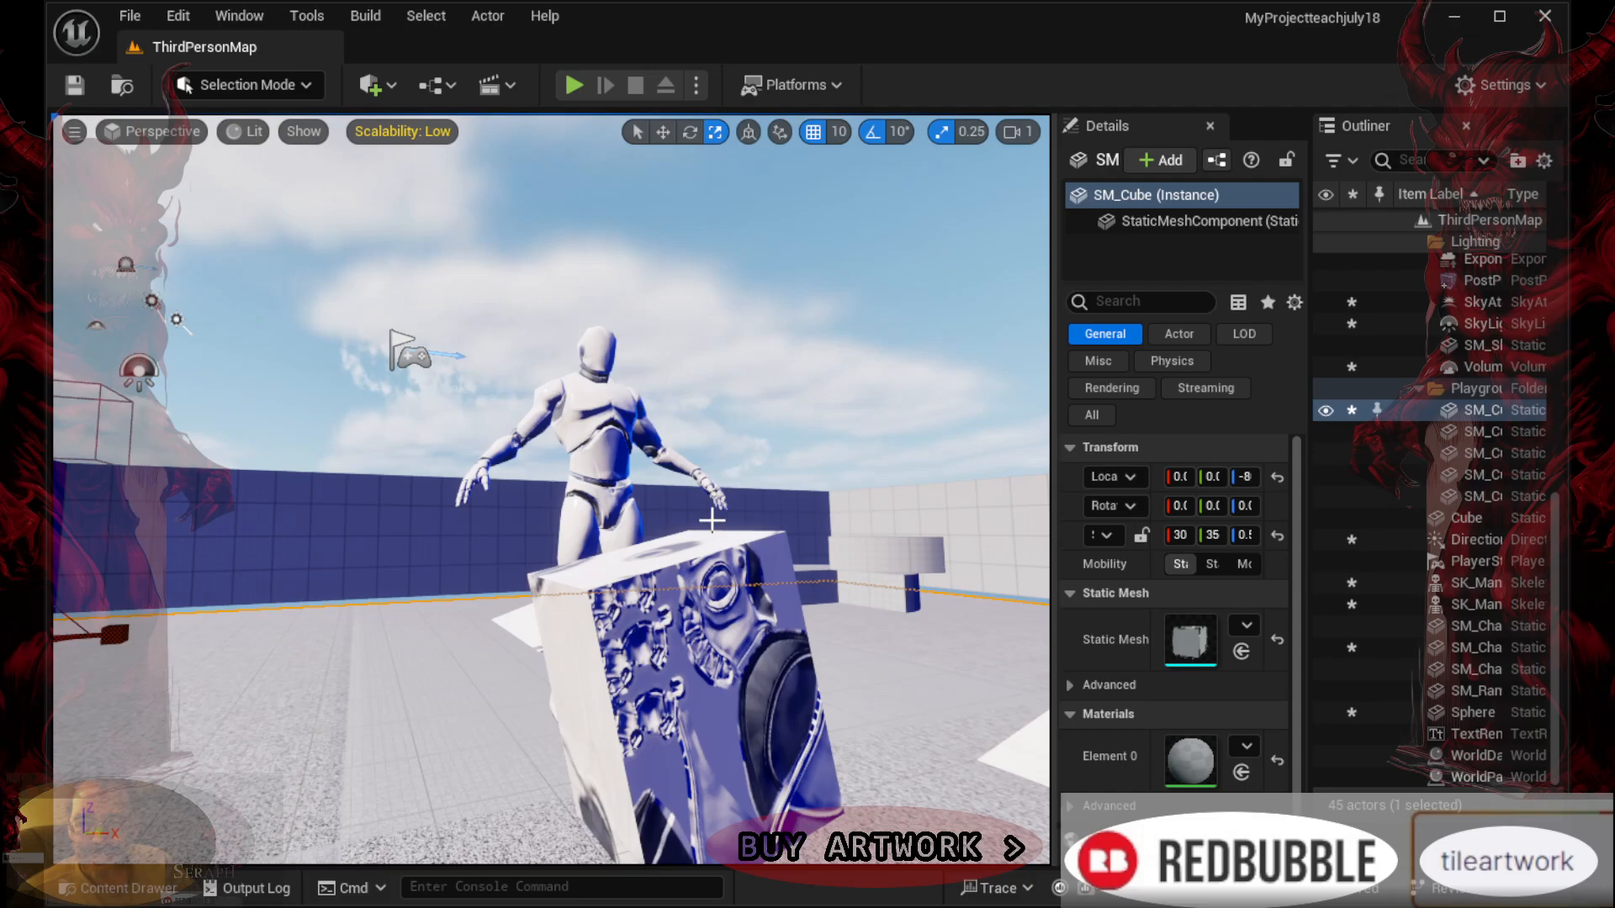
{"action": "right_click_drag", "start_coordinate": [579, 522], "coordinate": [769, 612]}
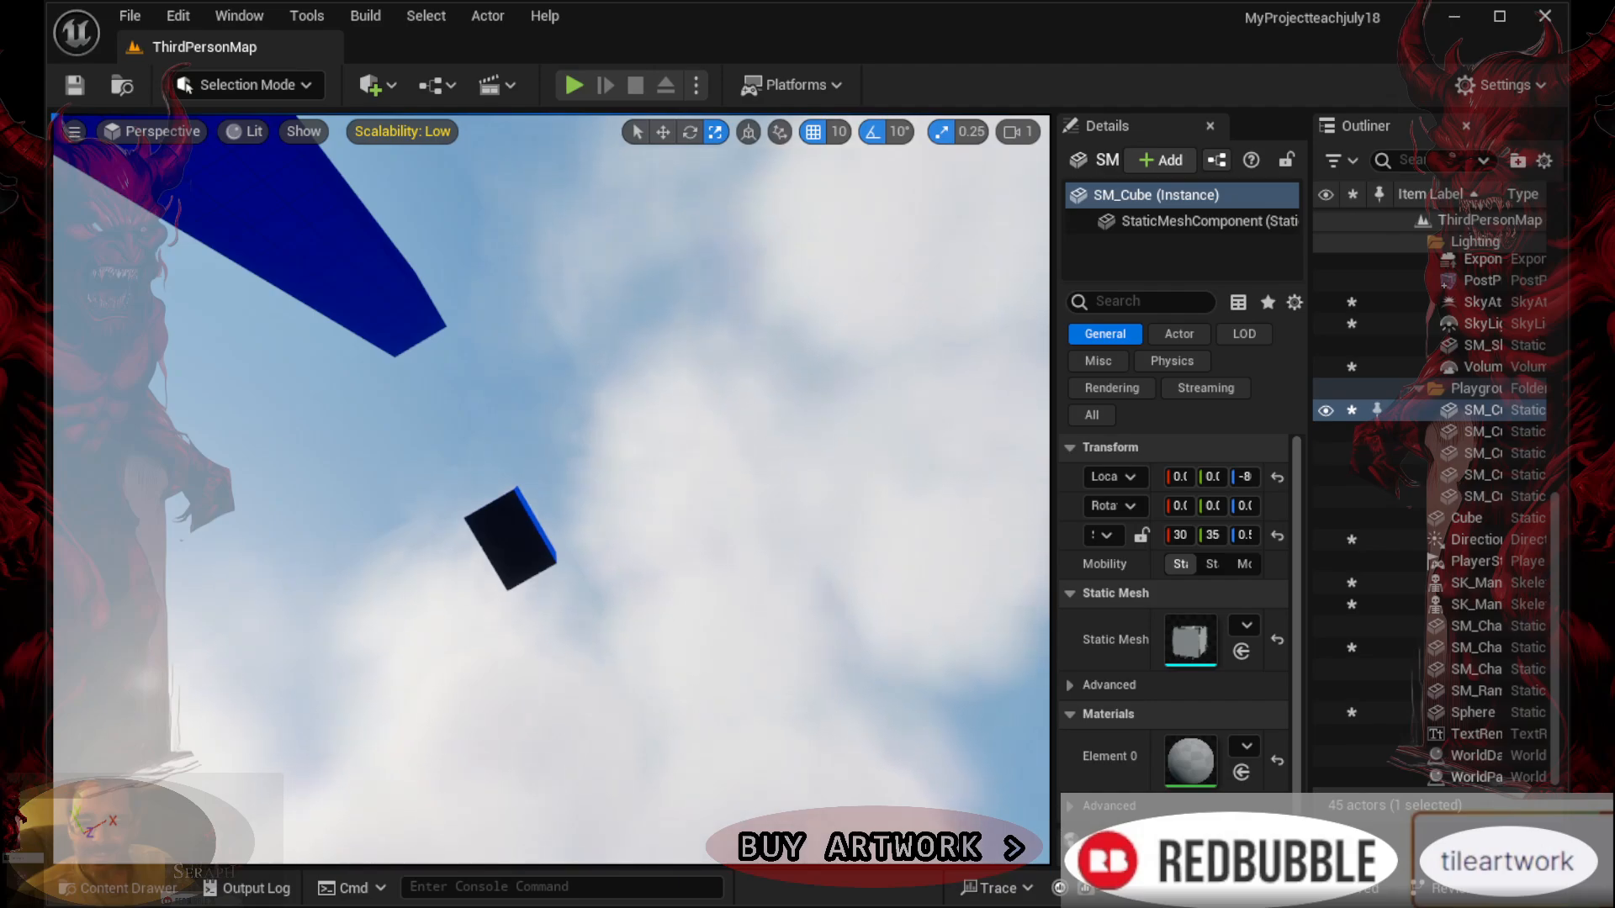
{"action": "right_click_drag", "start_coordinate": [765, 535], "coordinate": [724, 535]}
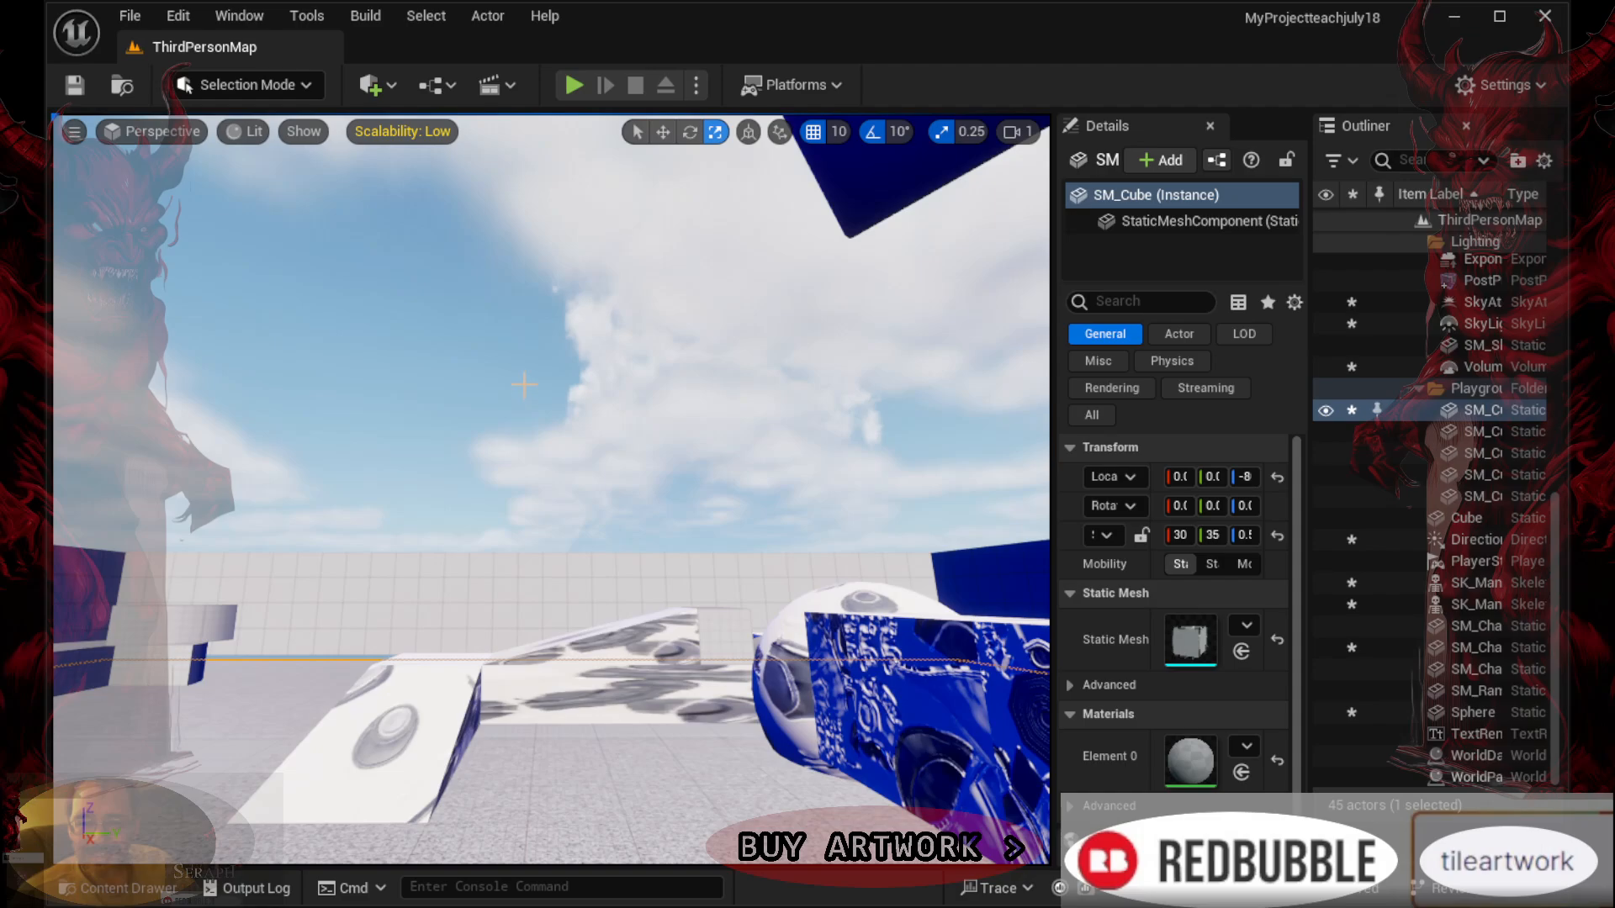
{"action": "right_click_drag", "start_coordinate": [520, 373], "coordinate": [370, 542]}
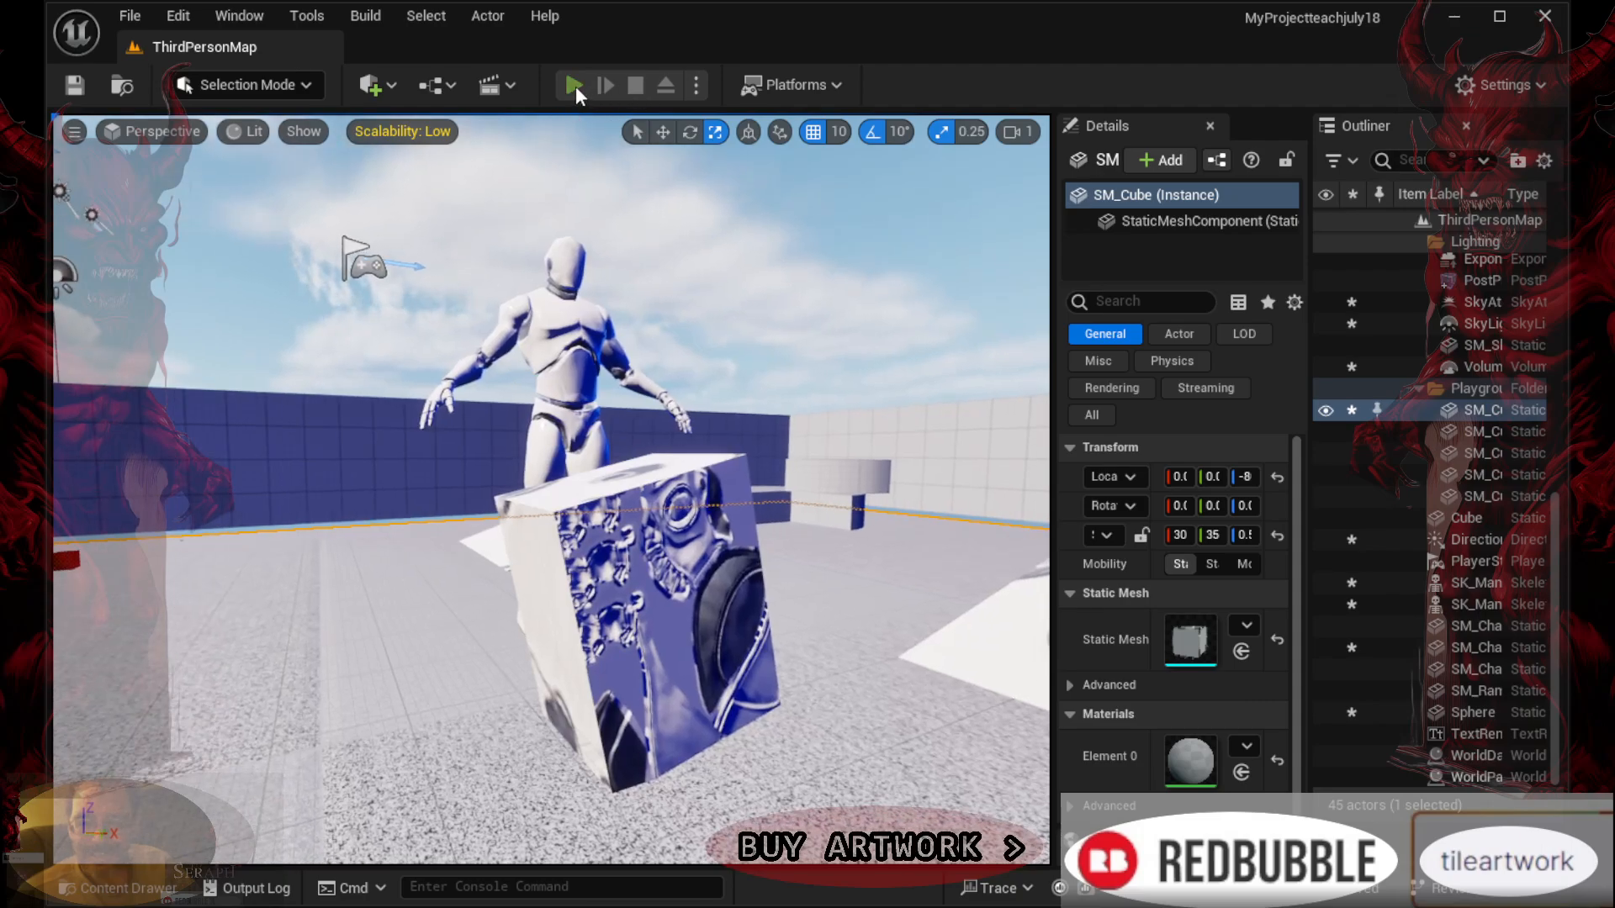
Play the level, run the character past the giant mannequin up the textured ramp, and jump off toward the round stepped platform
{"action": "left_click", "coordinate": [574, 86]}
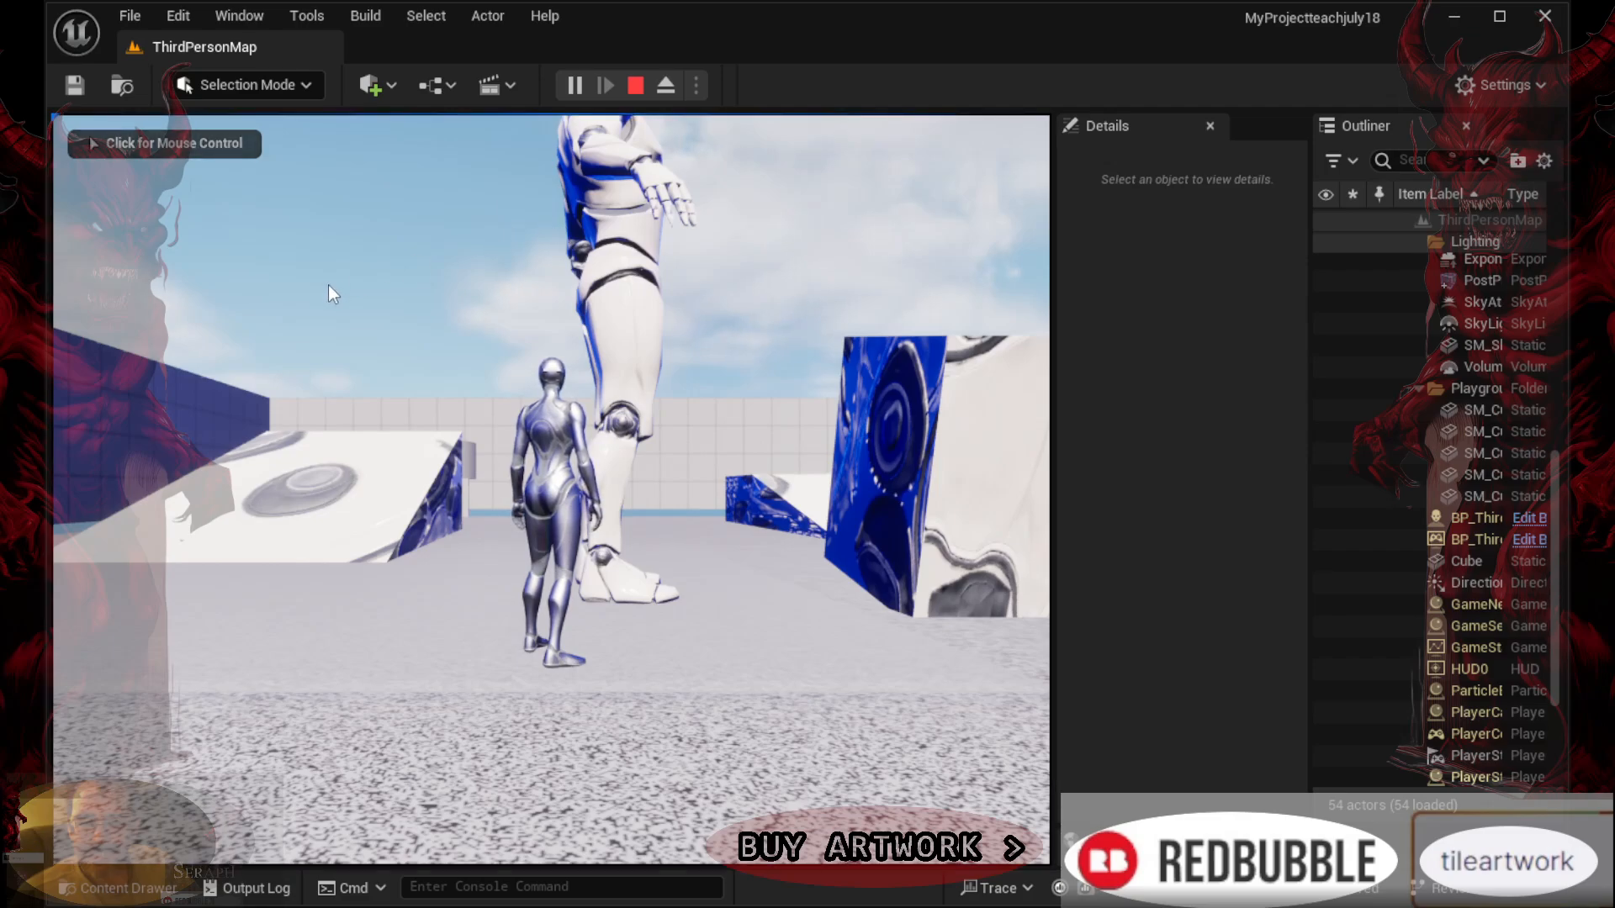
{"action": "left_click", "coordinate": [235, 339]}
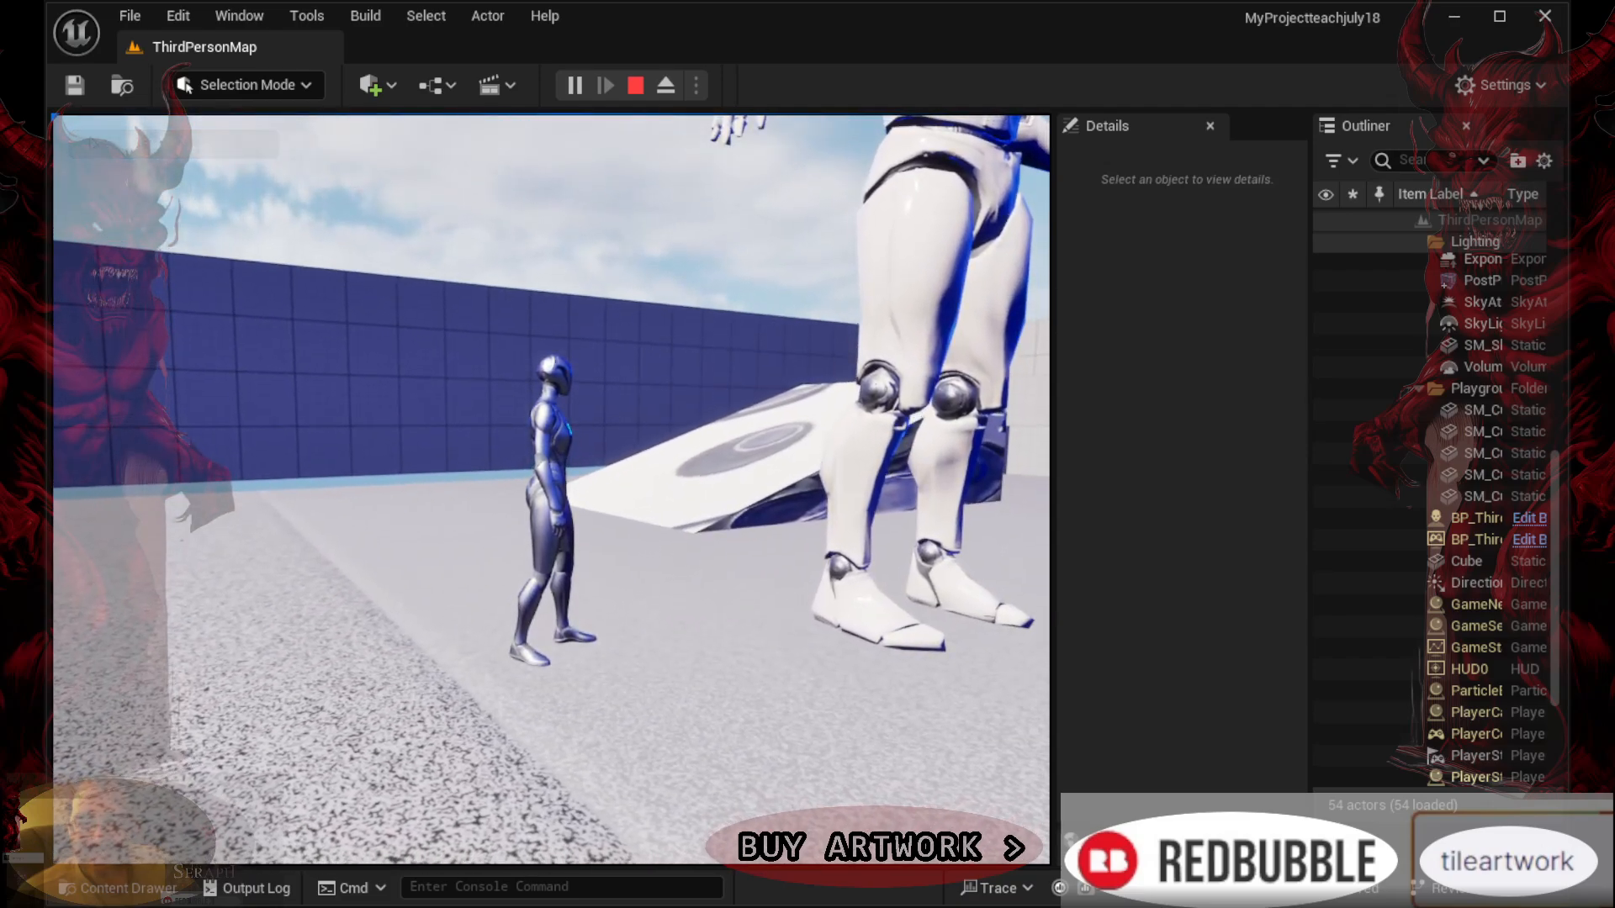
{"action": "key", "text": "w"}
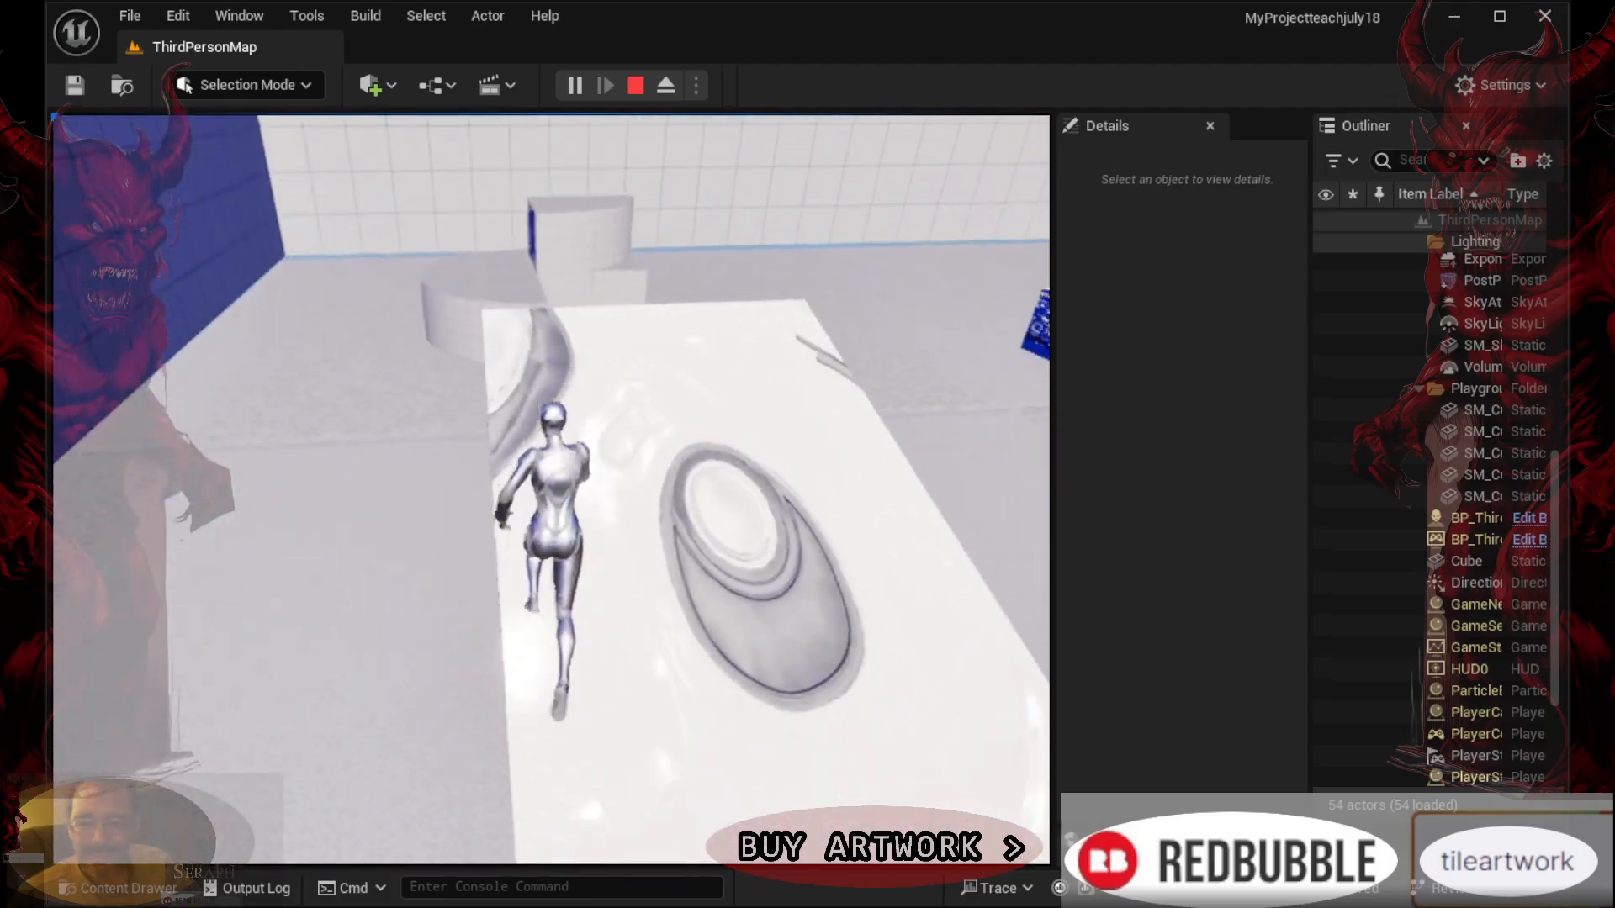
{"action": "key", "text": "space"}
{"action": "key", "text": "w"}
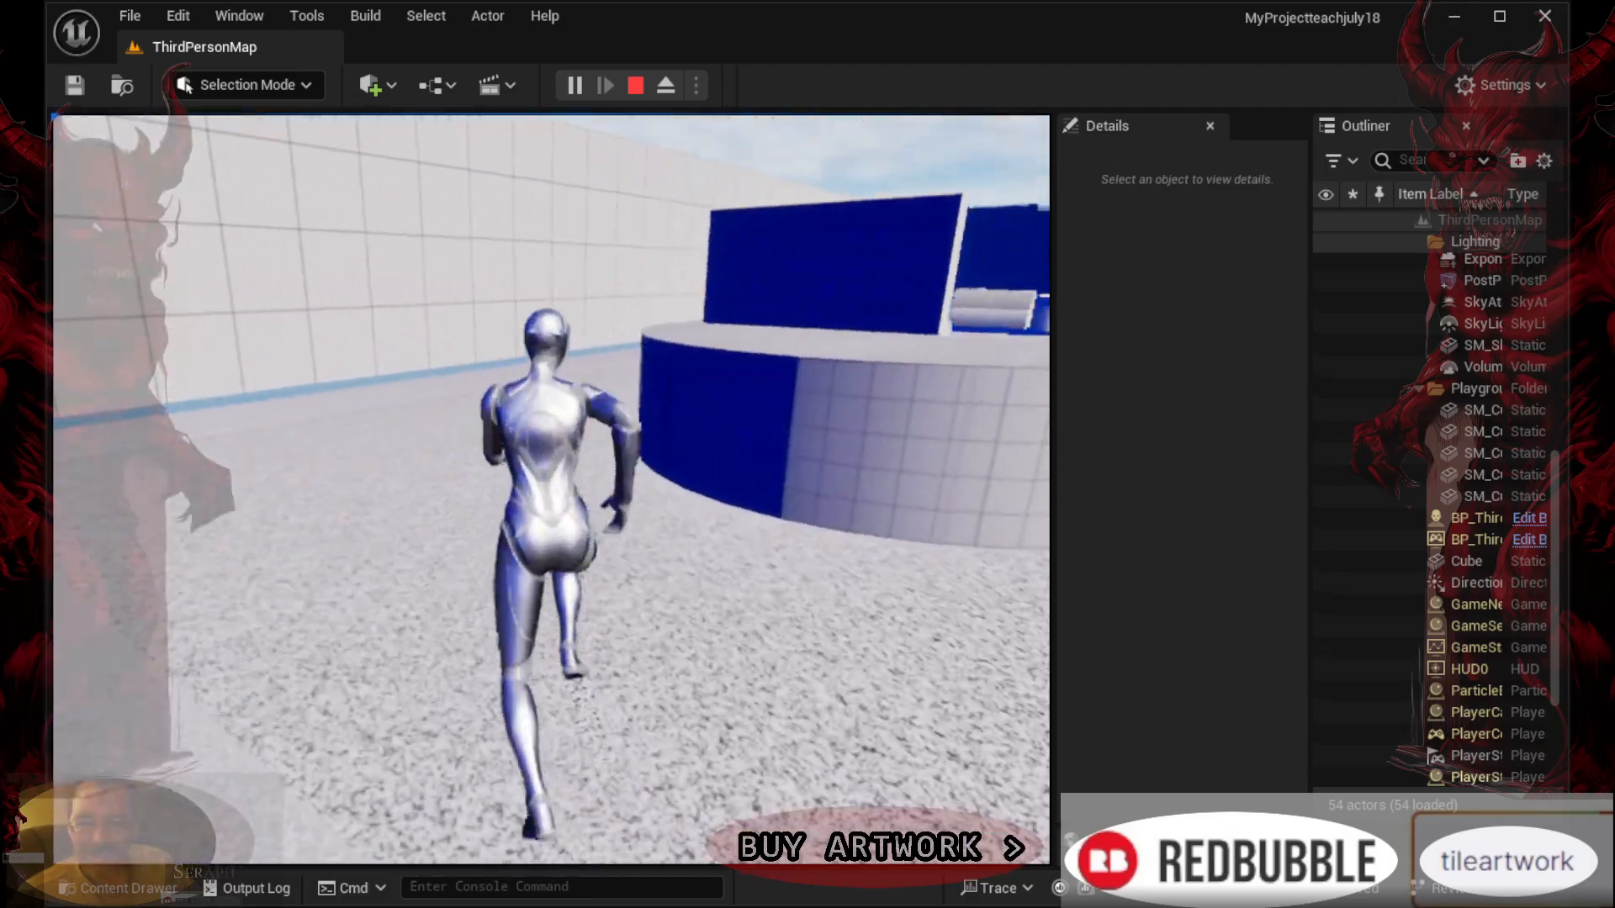
Run the character to the ramp beside the textured sphere, end the play session, and select the ramp's base block
{"action": "key", "text": "w"}
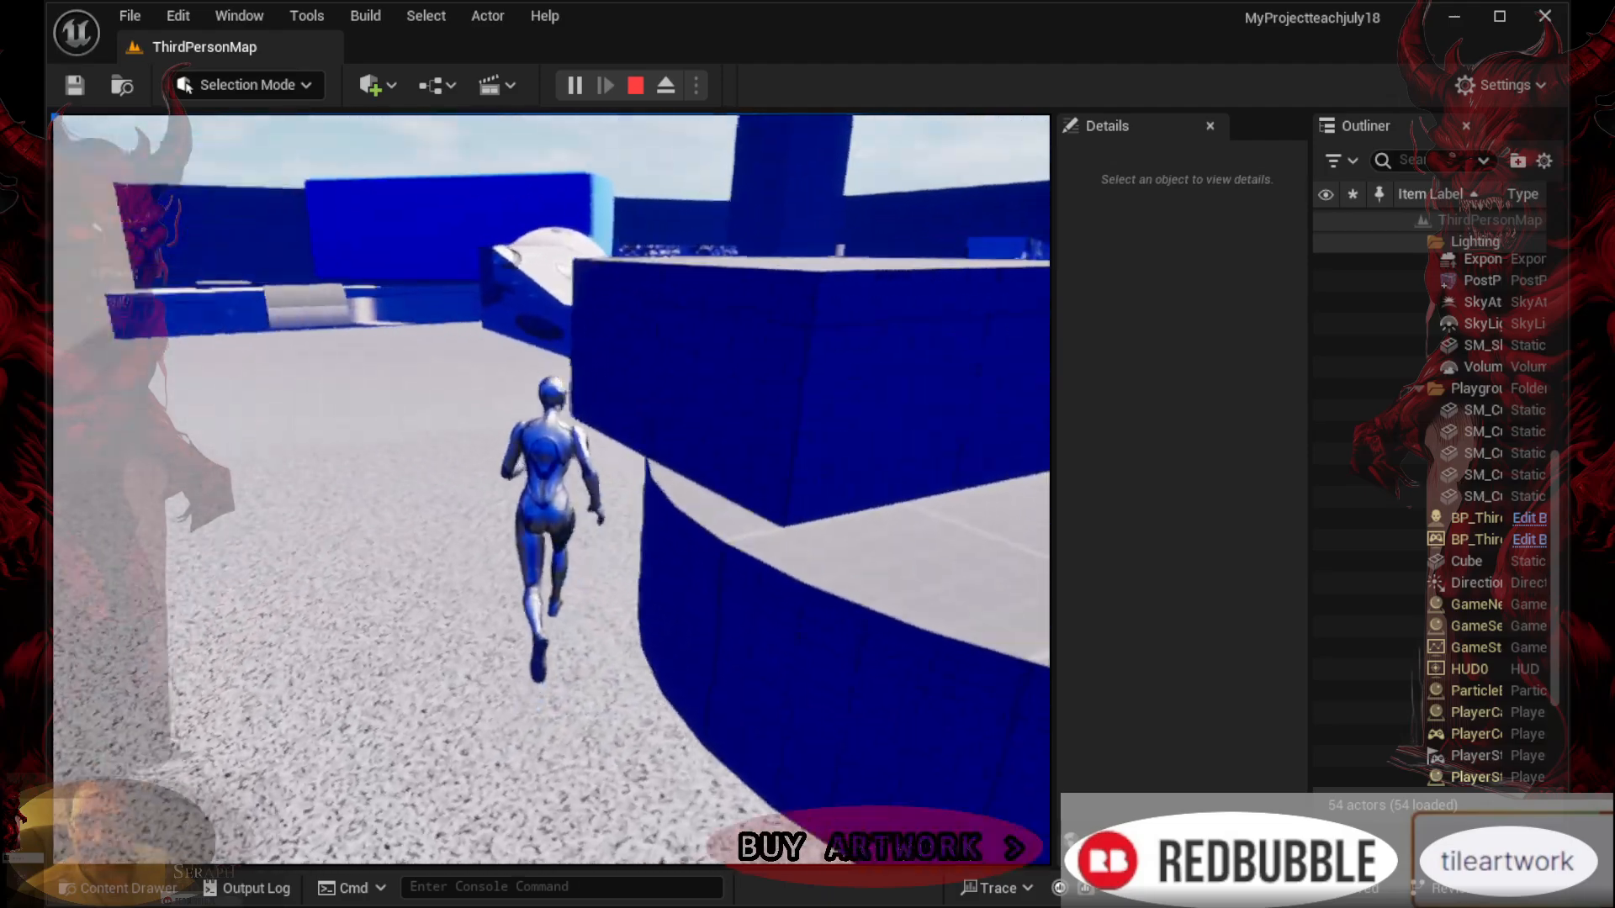
{"action": "key", "text": "w"}
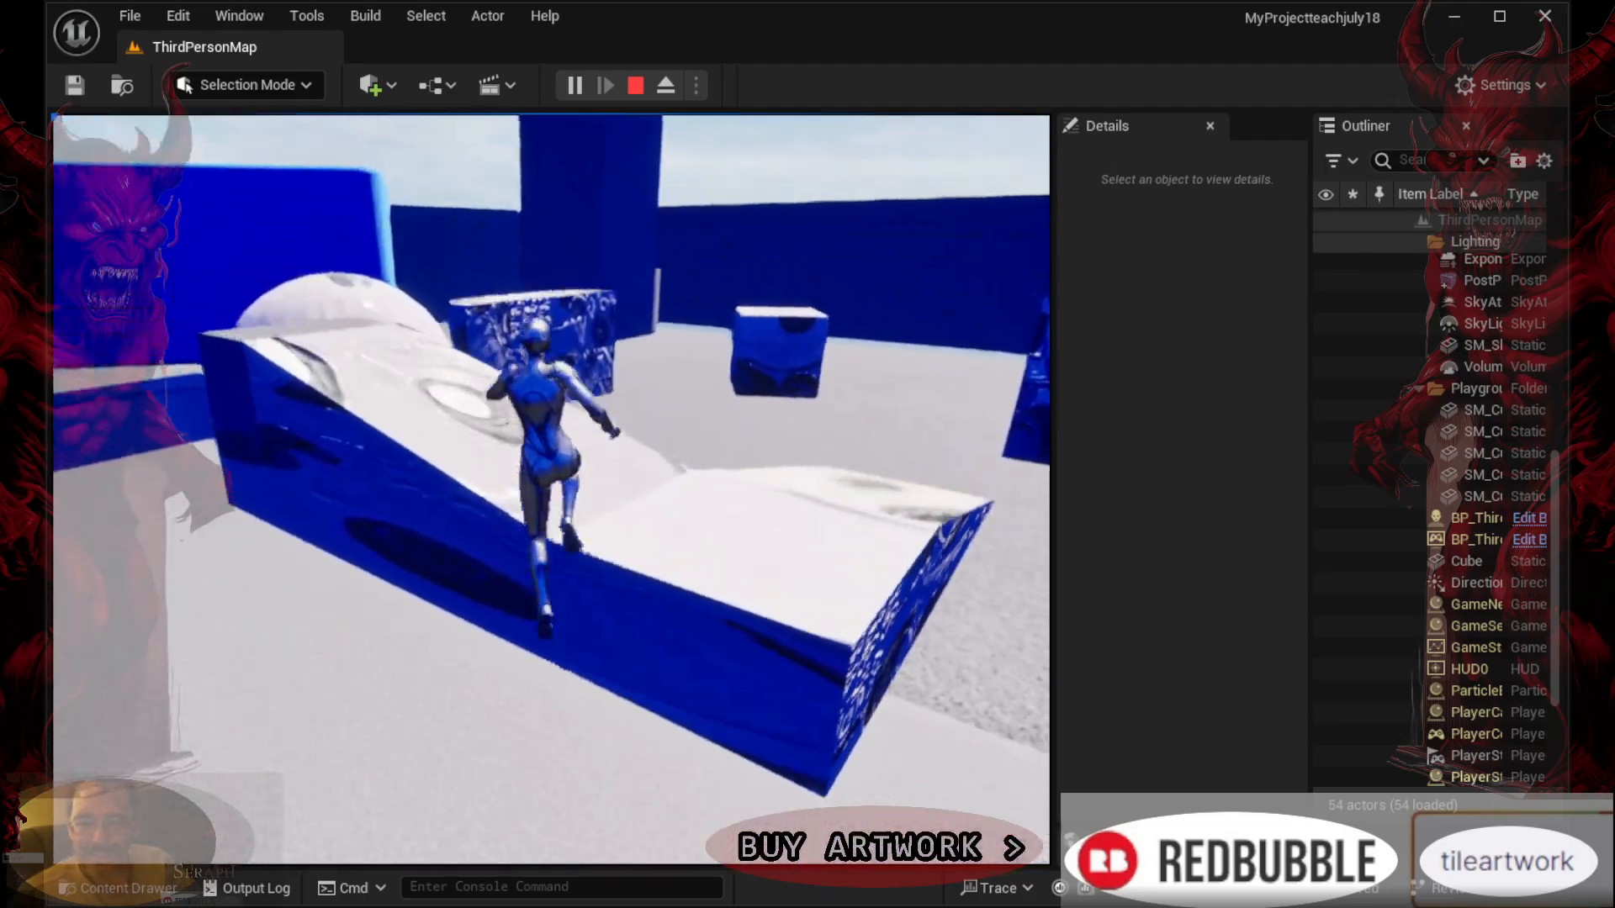
{"action": "key", "text": "space"}
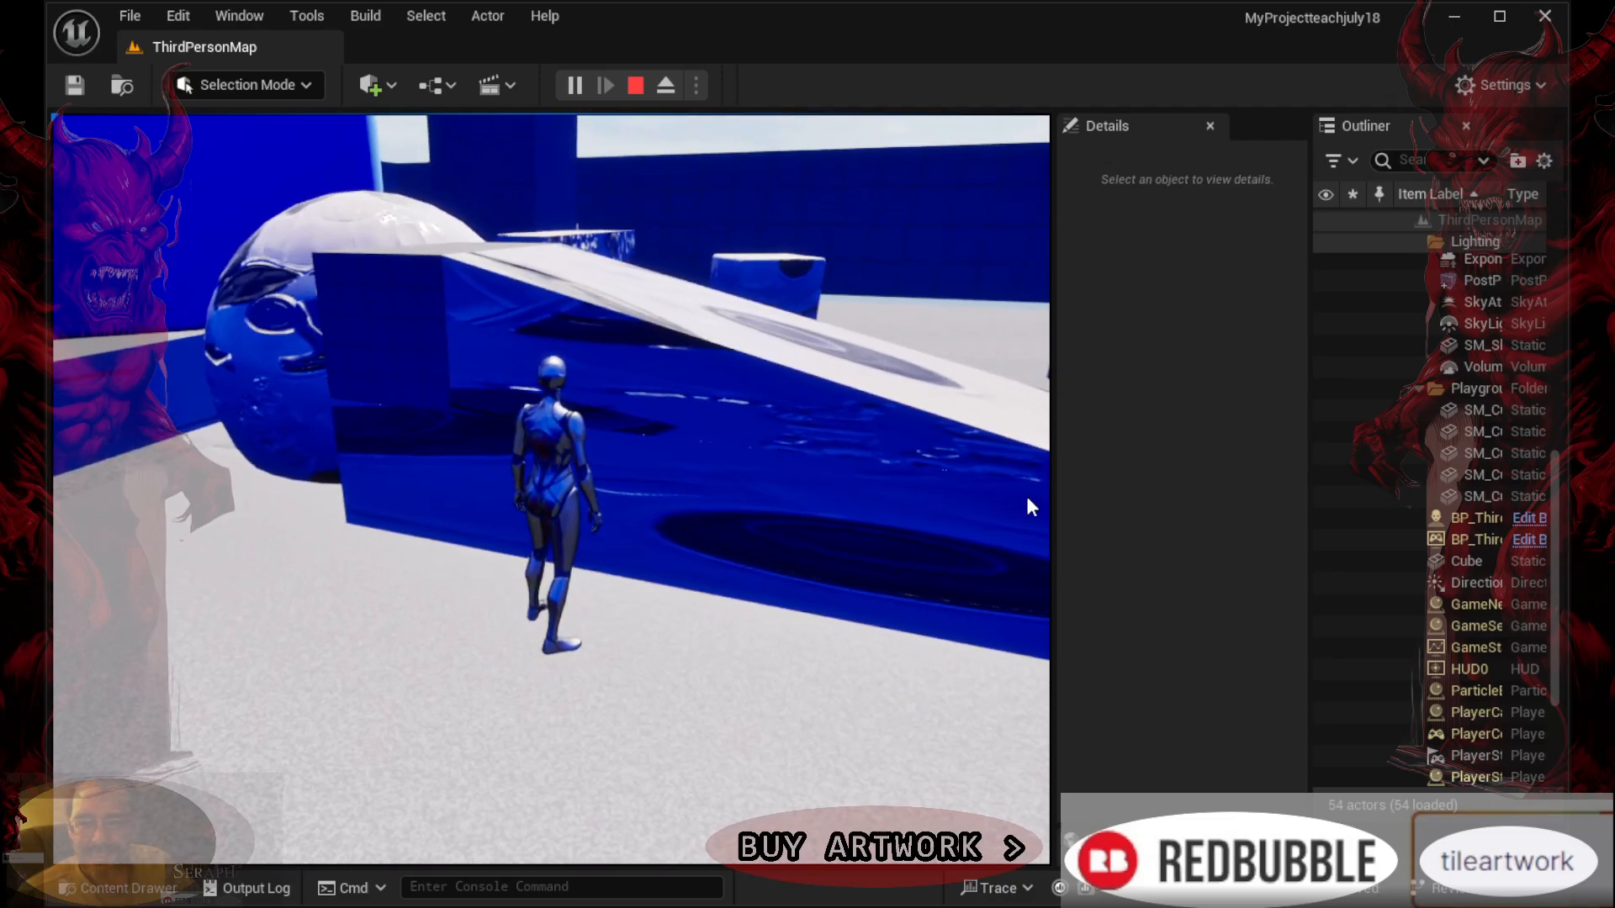
{"action": "key", "text": "Escape"}
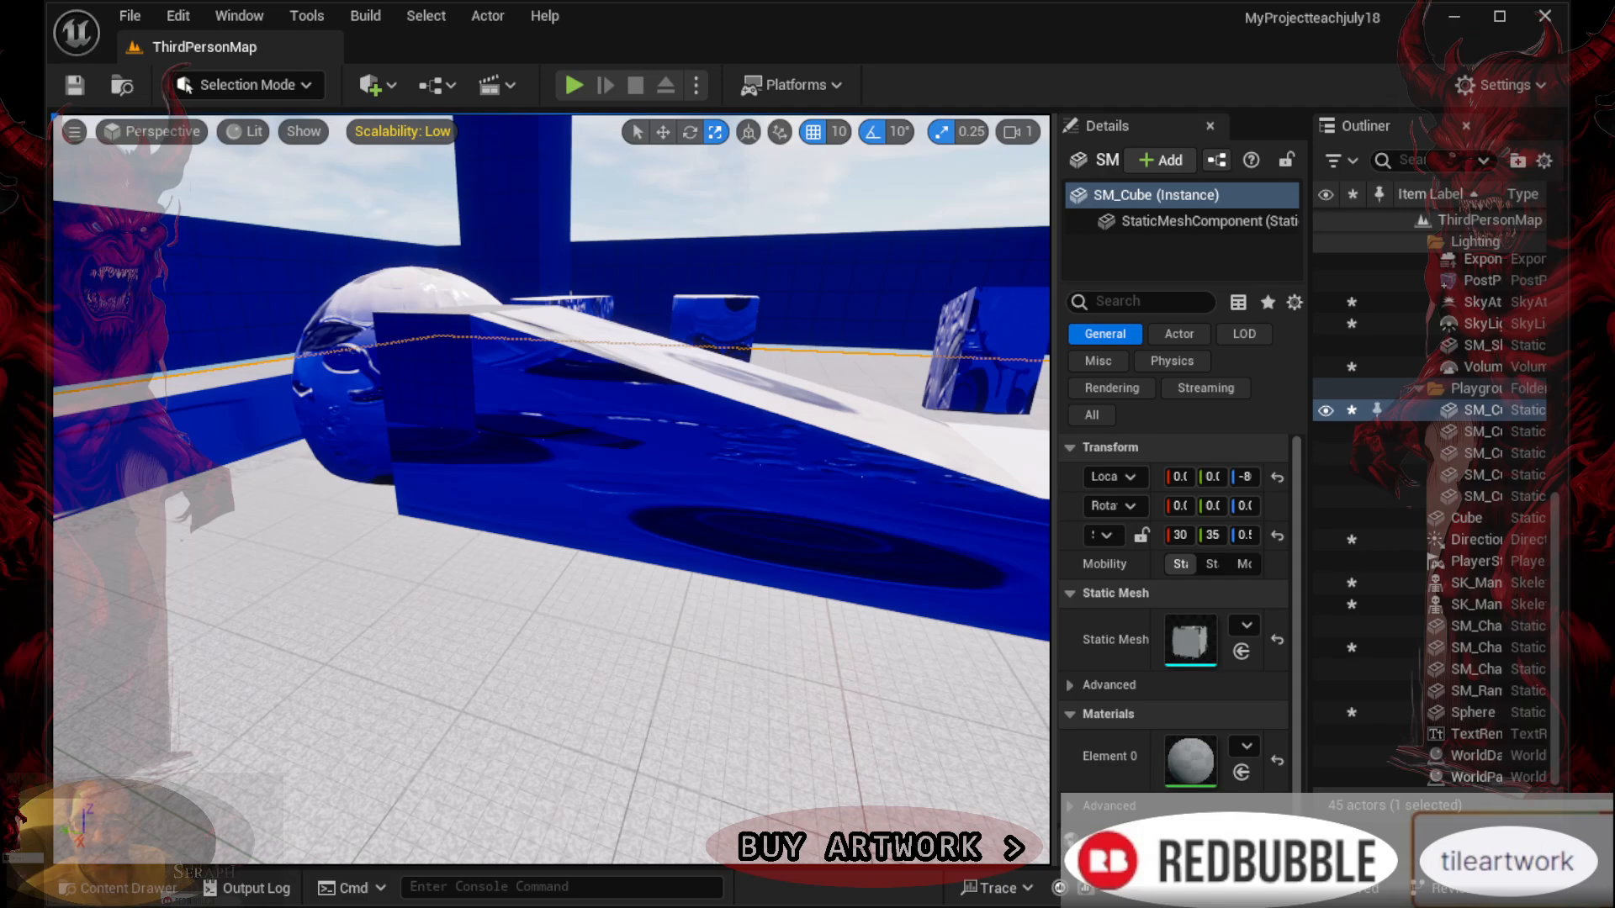
{"action": "left_click", "coordinate": [741, 480]}
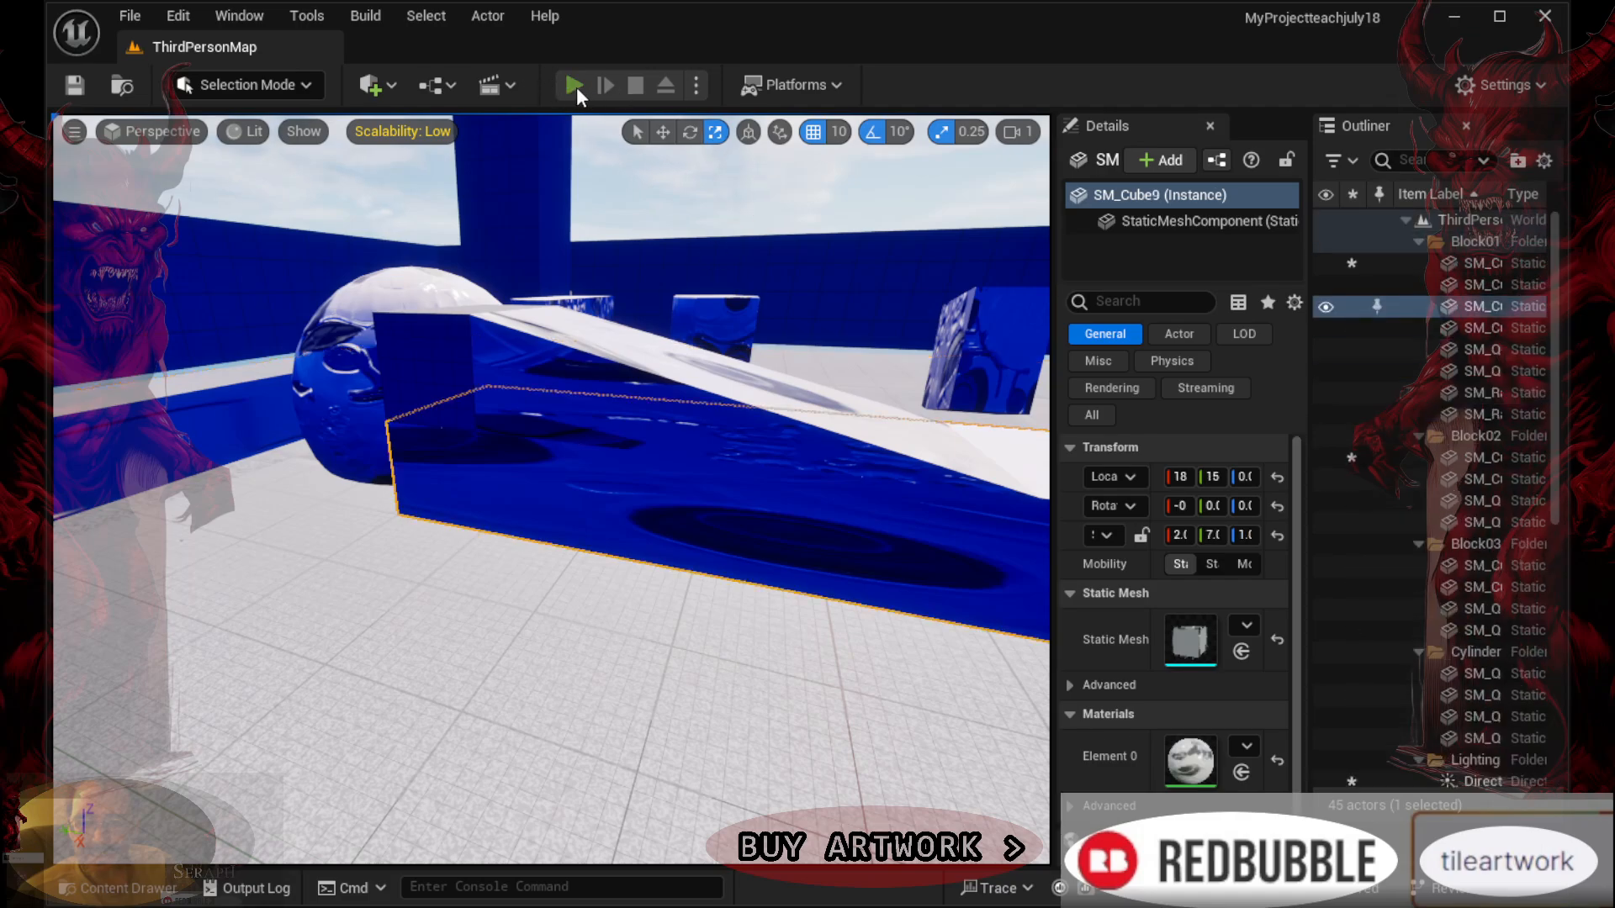
Start another play session, run the character up the first textured ramp, and jump across the round stepped platform
{"action": "left_click", "coordinate": [577, 86]}
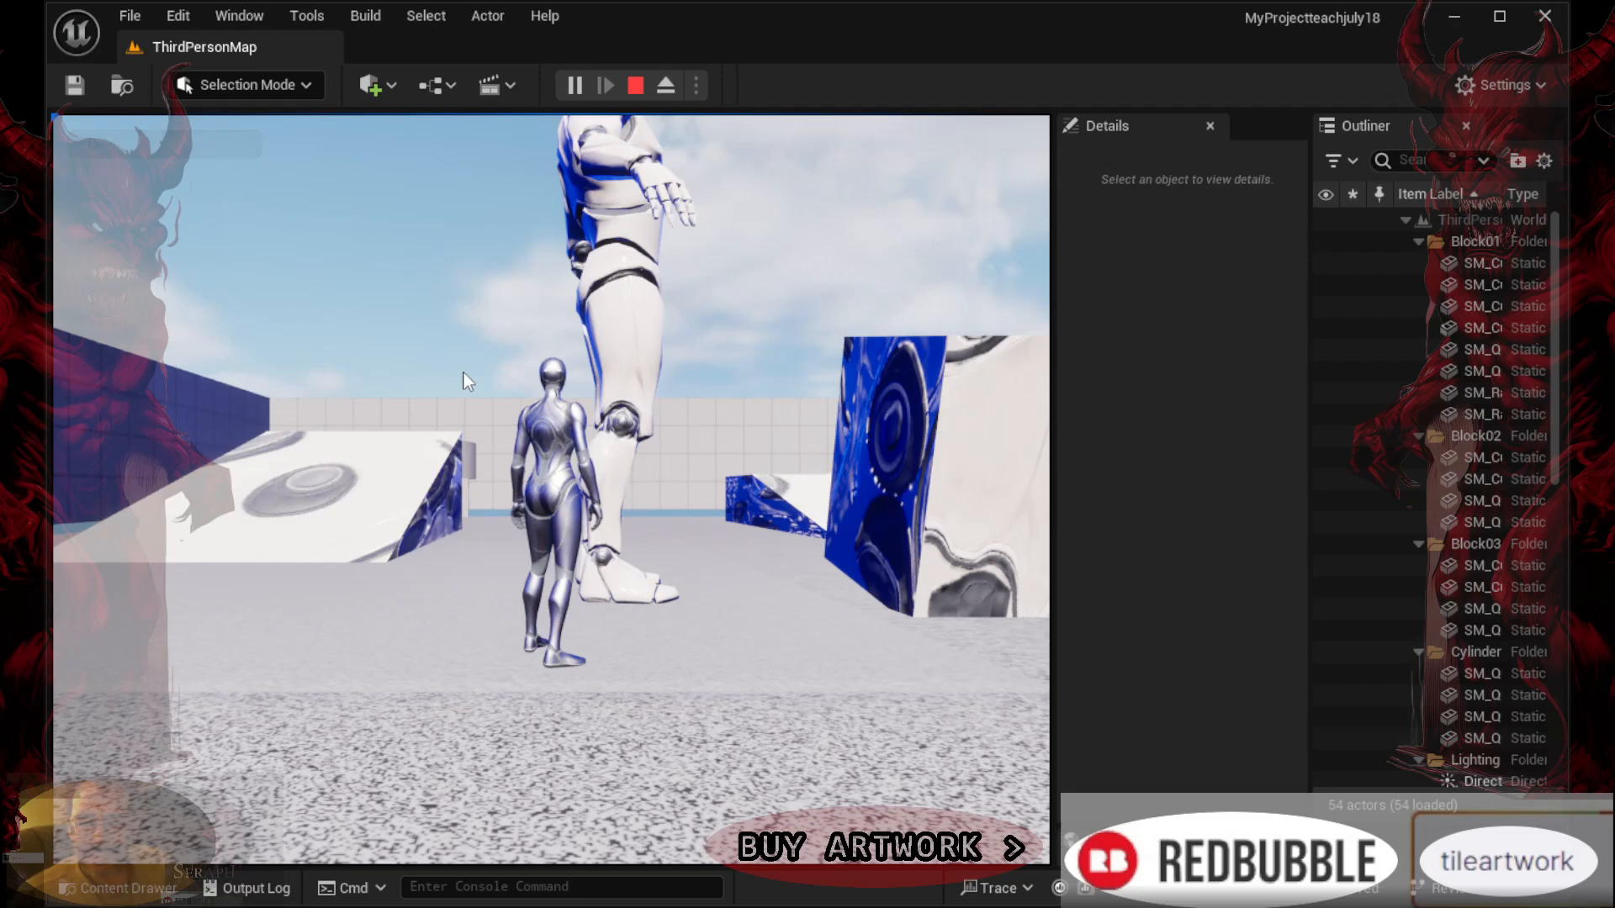
{"action": "left_click", "coordinate": [446, 511]}
{"action": "key", "text": "w"}
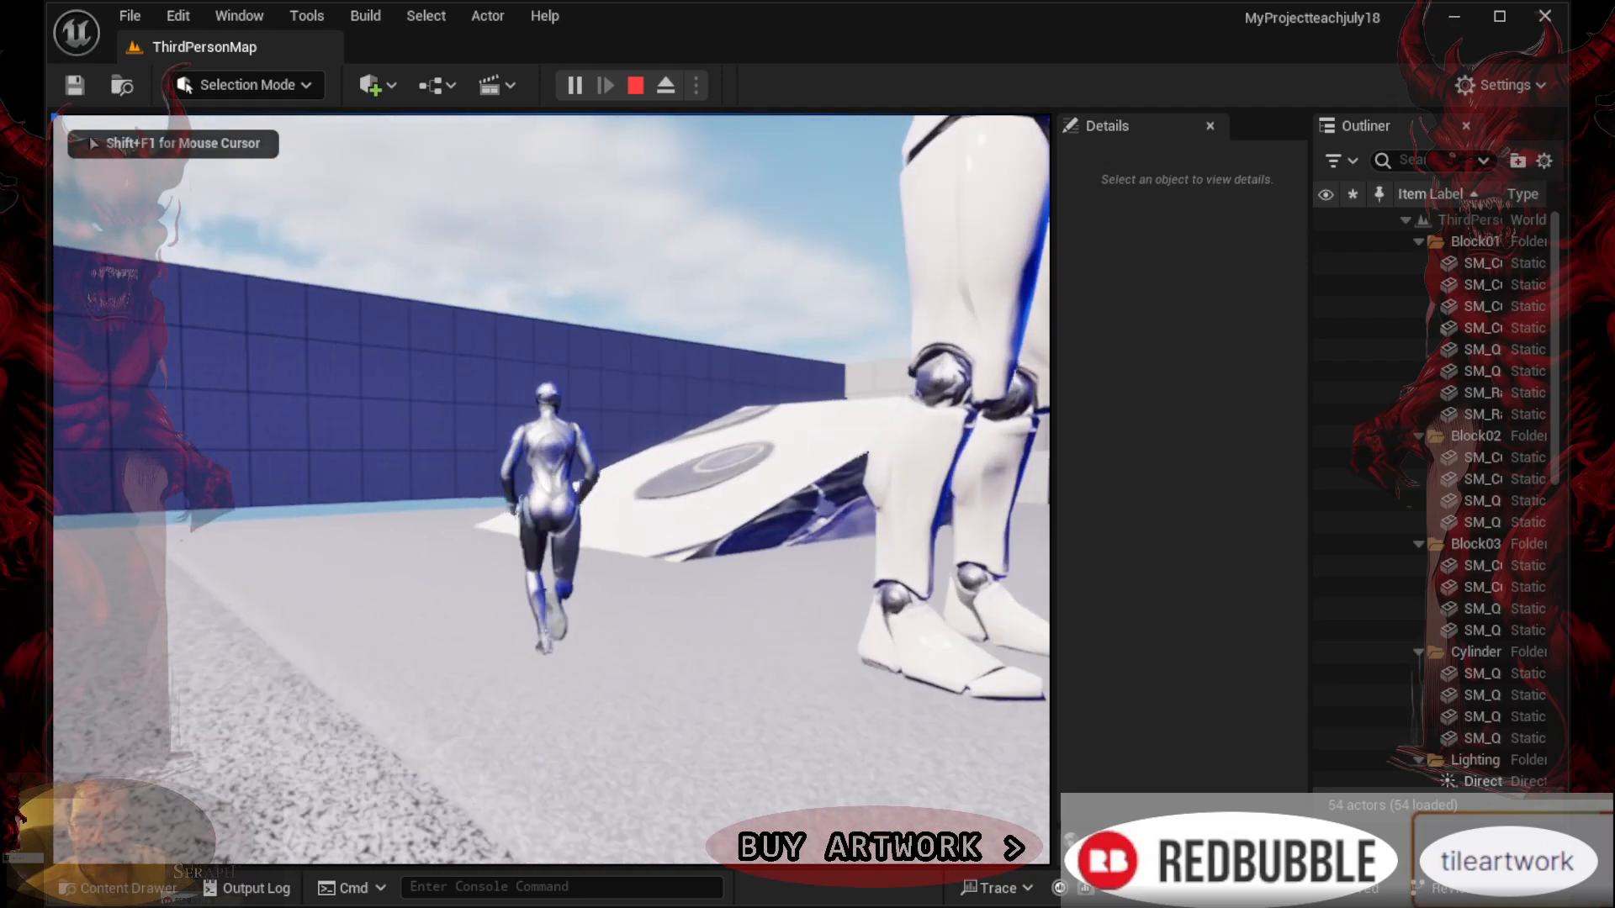
{"action": "key", "text": "space"}
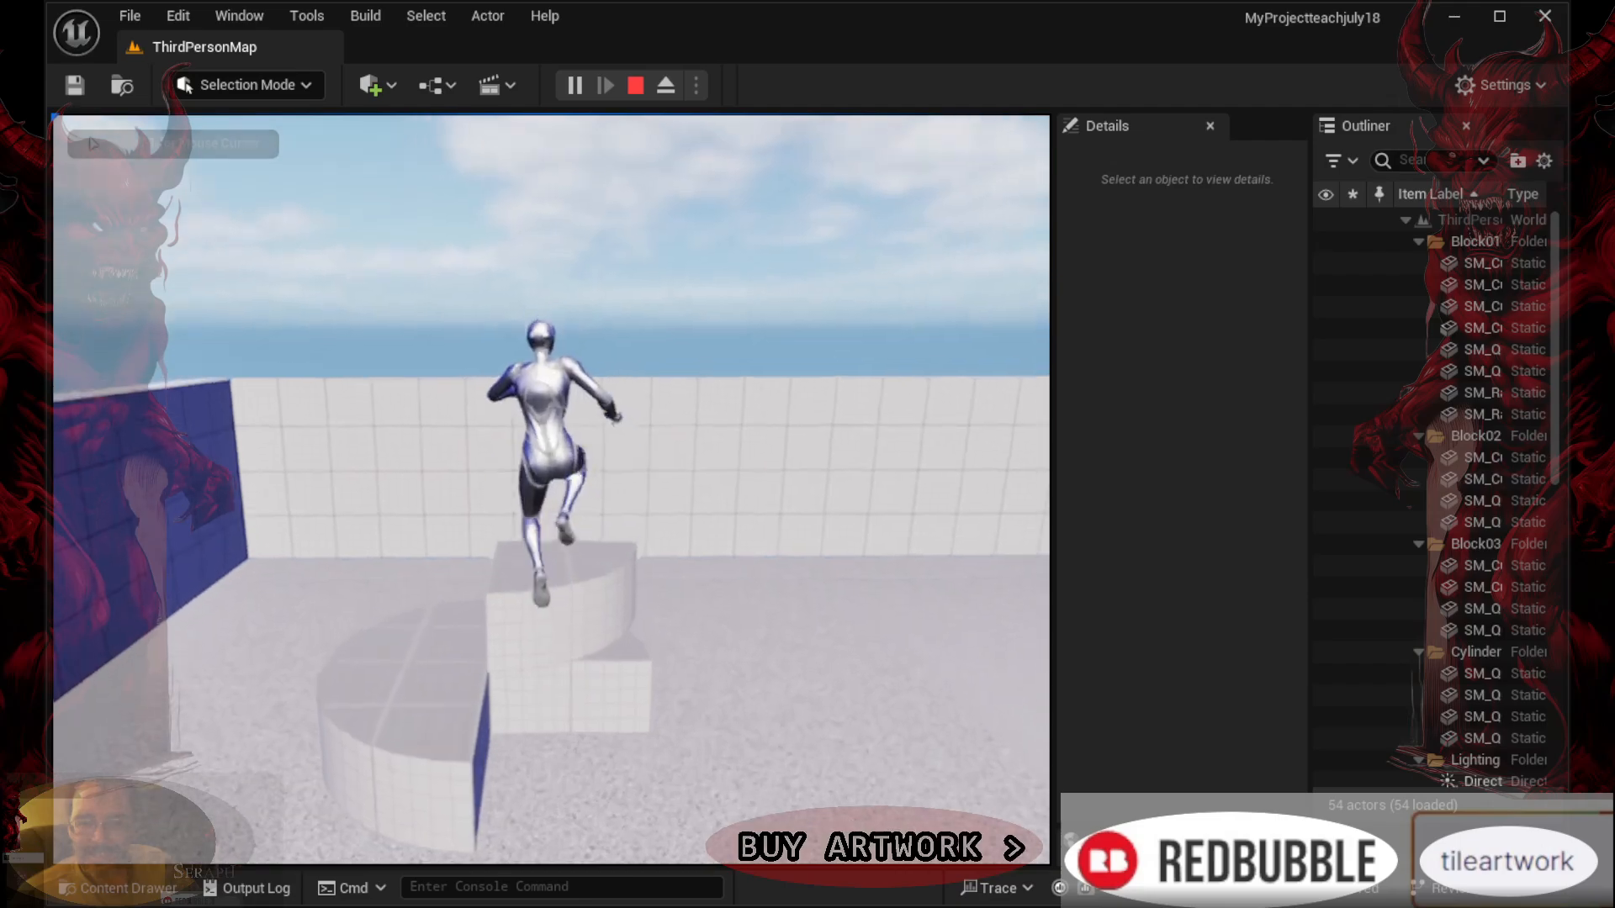
{"action": "key", "text": "space"}
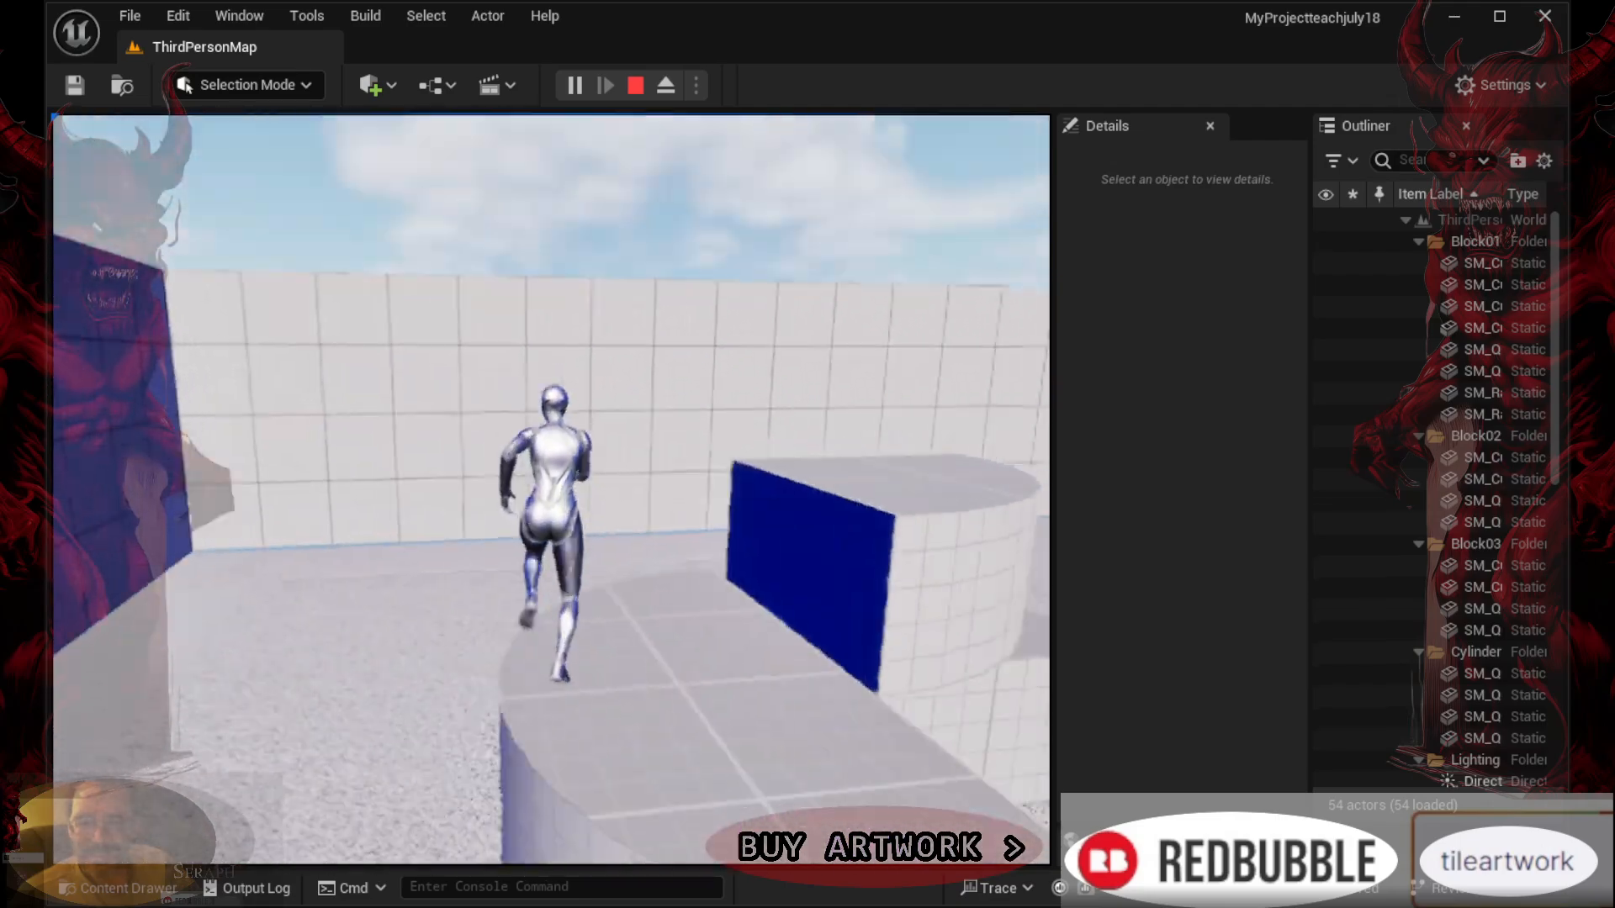
{"action": "key", "text": "space"}
{"action": "key", "text": "space"}
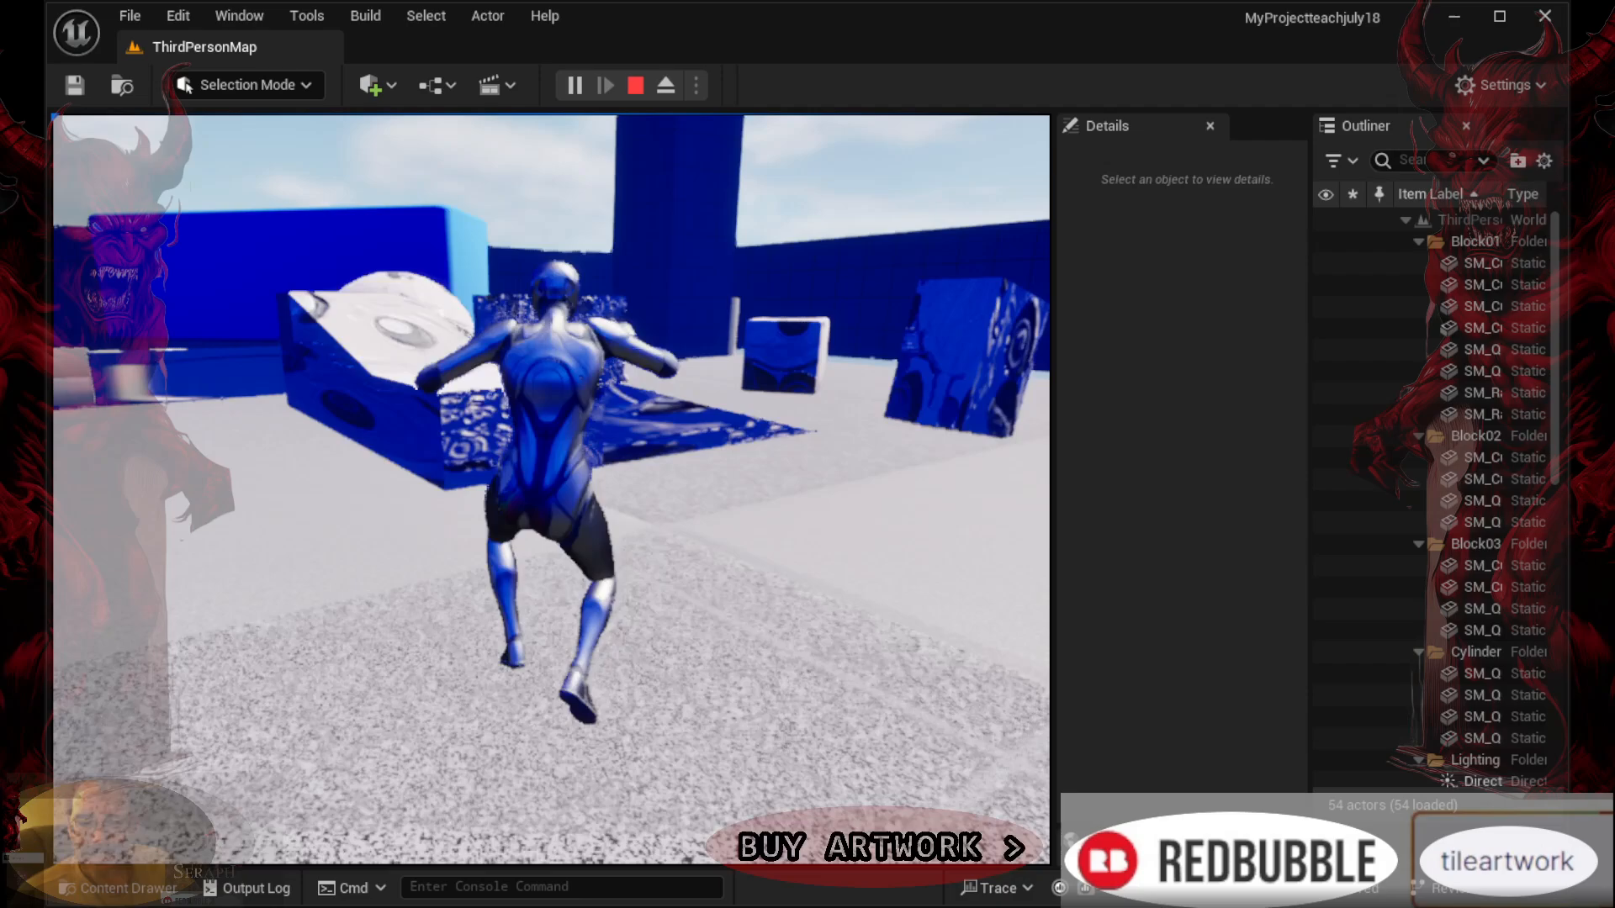
Jump the character onto the ramp beside the textured sphere, run up it, and leap off toward the half-cylinder block
{"action": "key", "text": "space"}
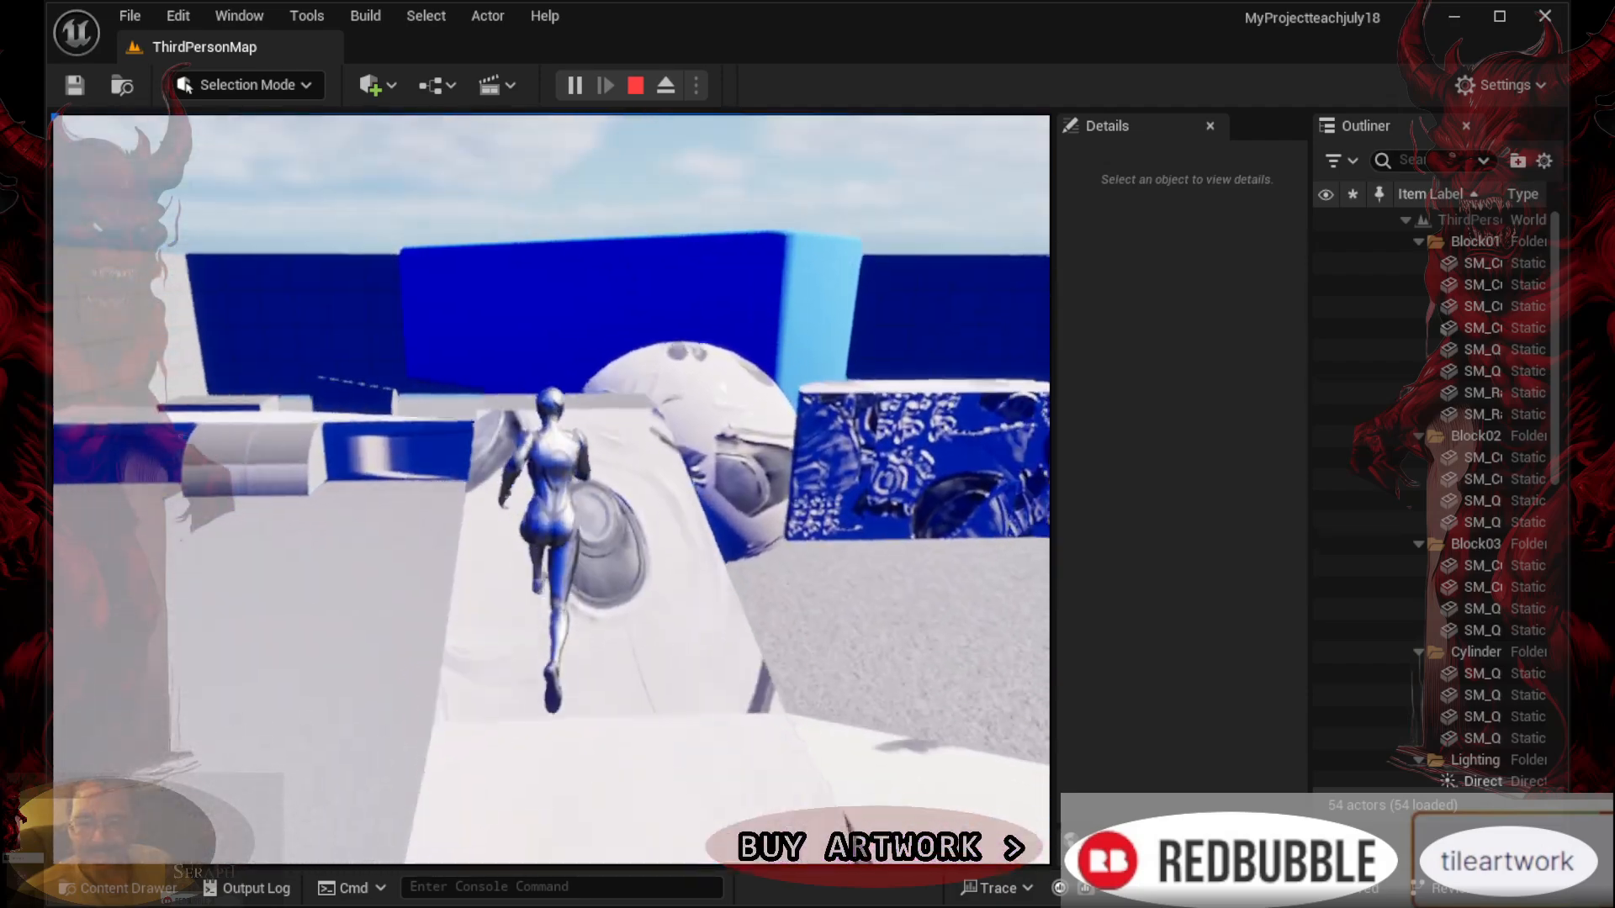
{"action": "key", "text": "space"}
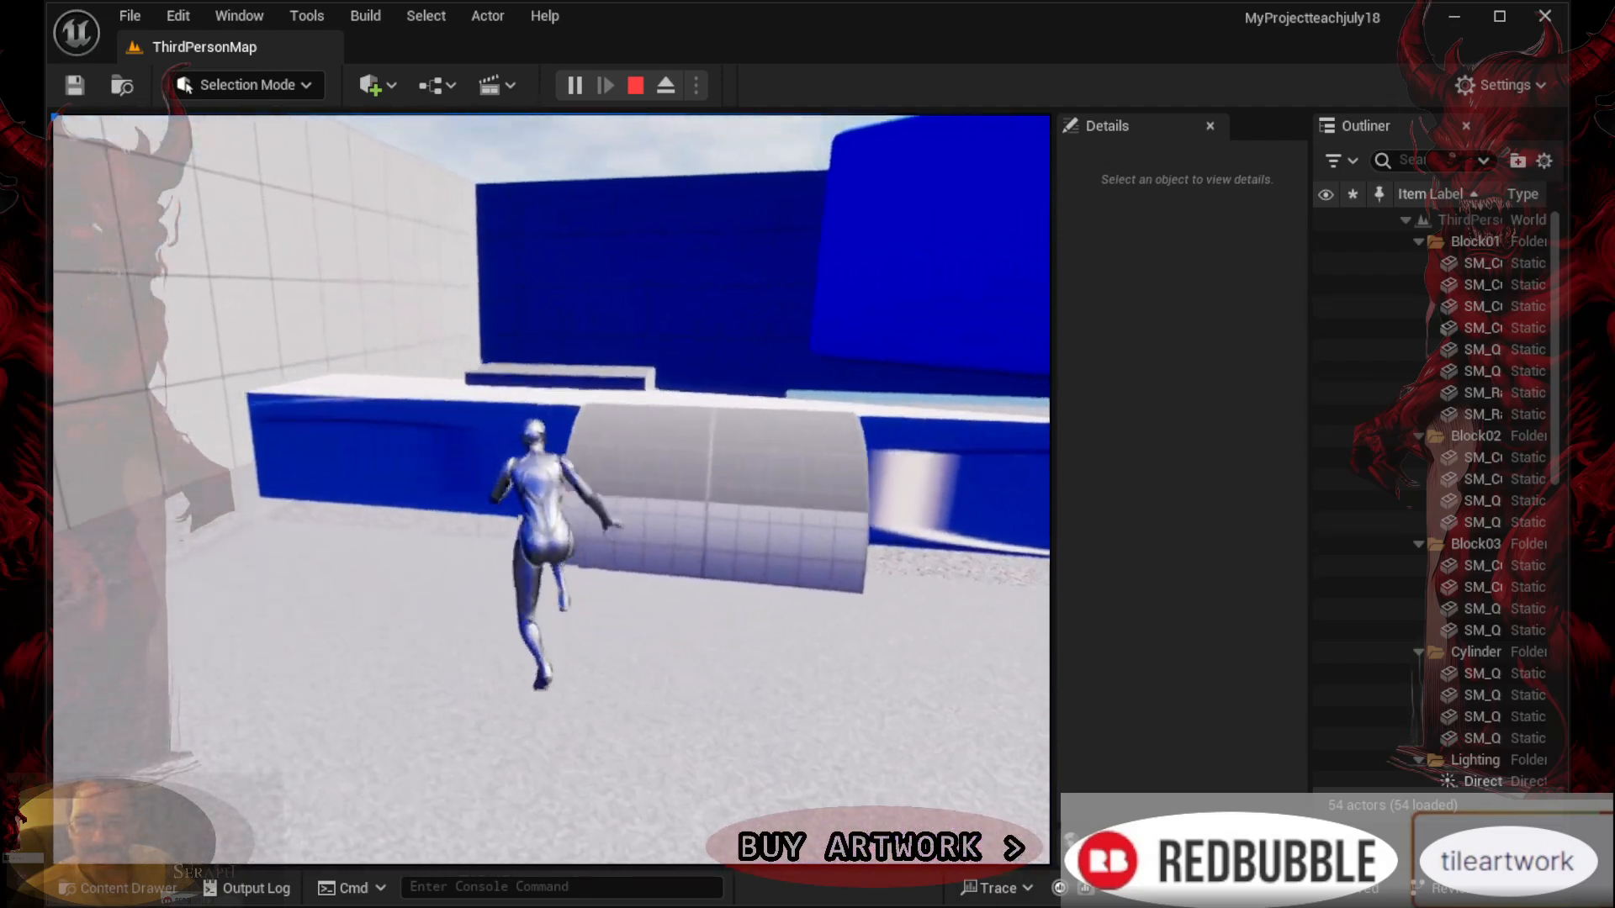
{"action": "key", "text": "space"}
{"action": "key", "text": "w"}
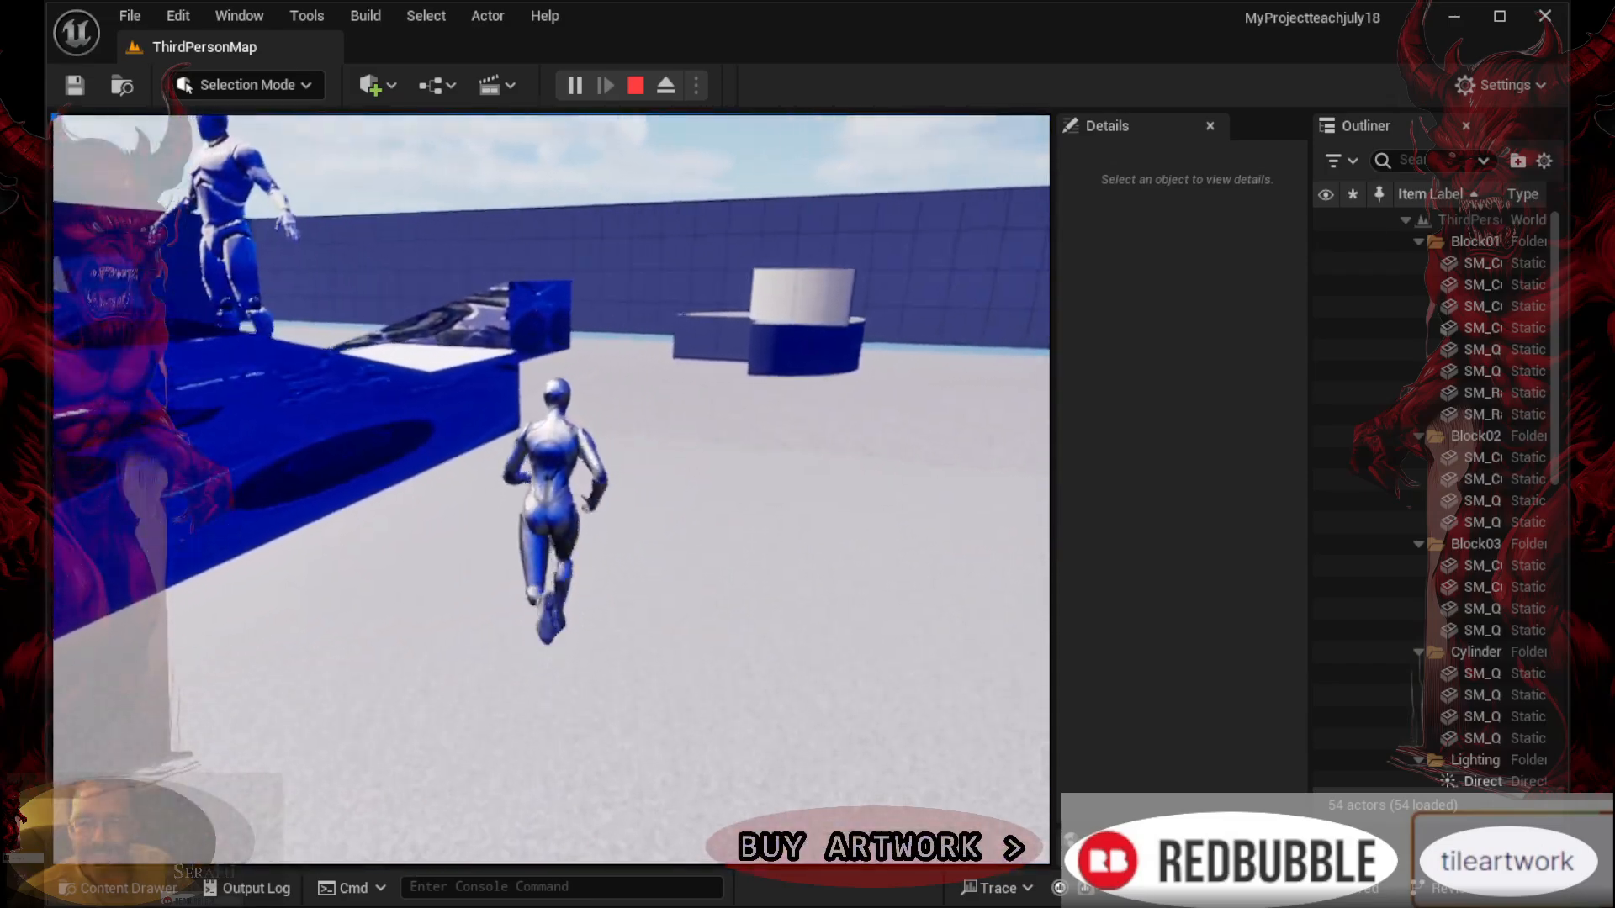
Run the character around the textured ramp past the giant mannequin and back to the long low wall by the half-cylinder block
{"action": "key", "text": "w"}
{"action": "key", "text": "w"}
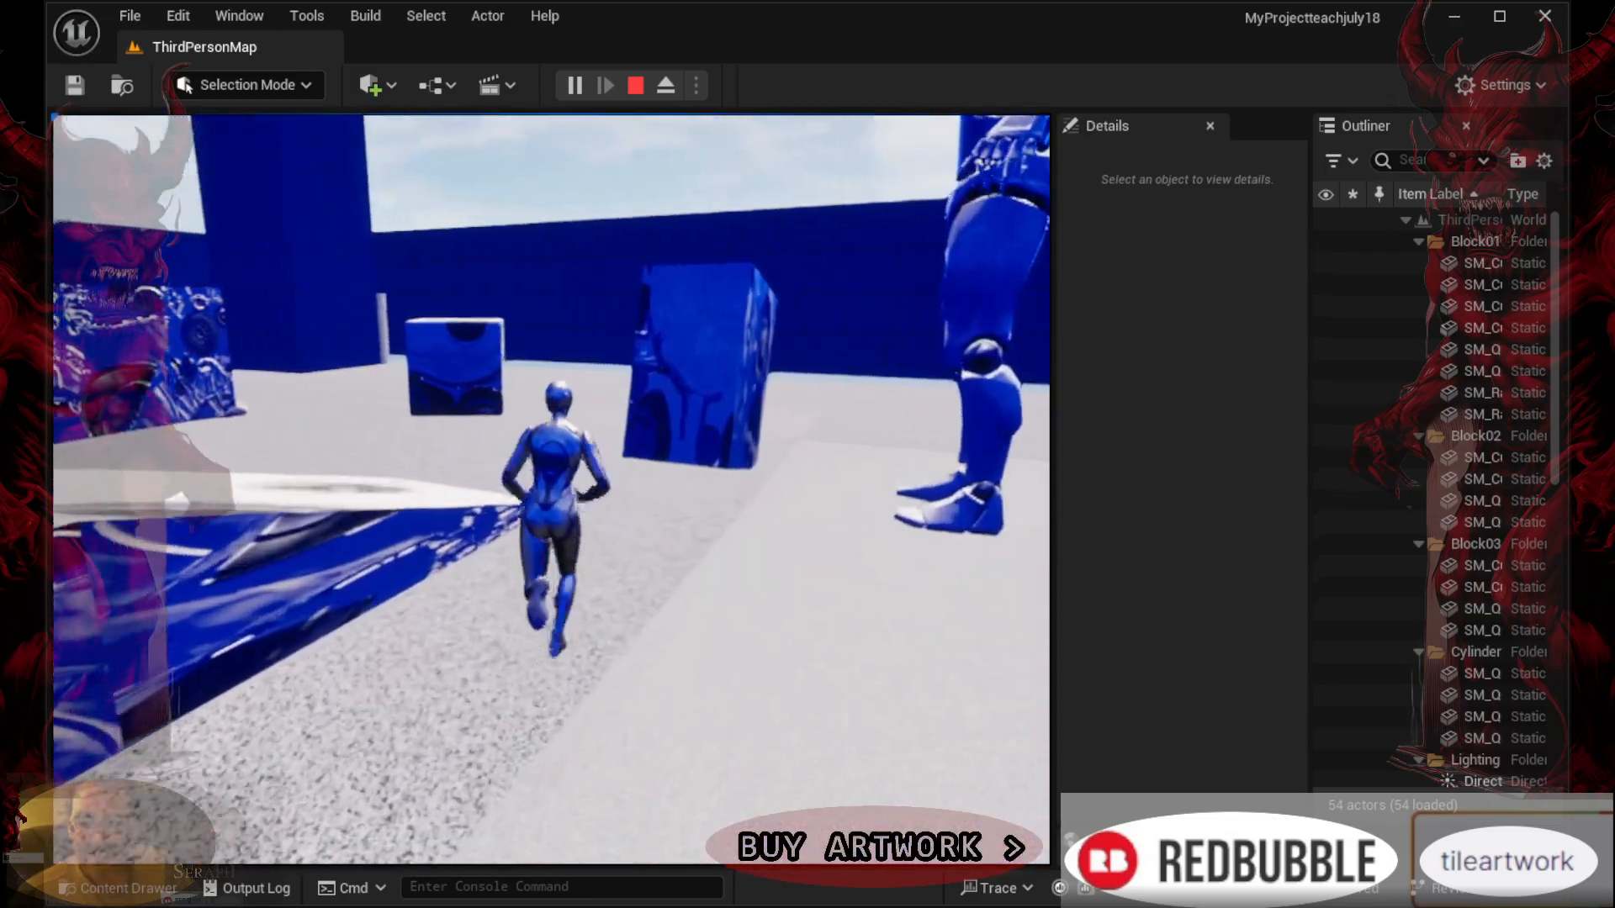
{"action": "key", "text": "w"}
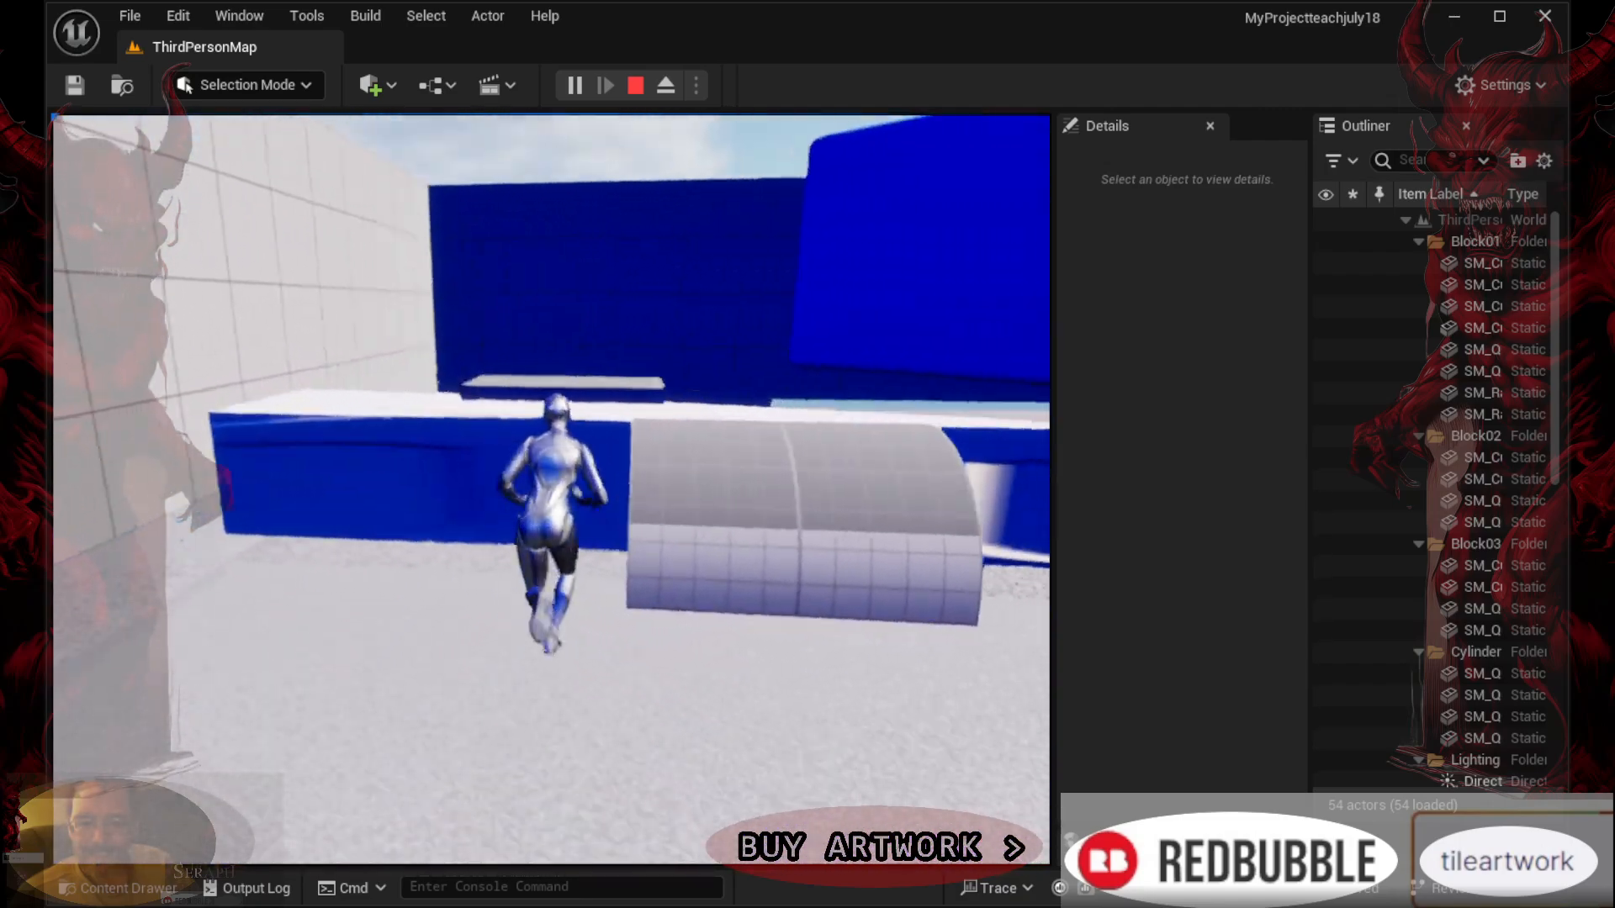
{"action": "key", "text": "w"}
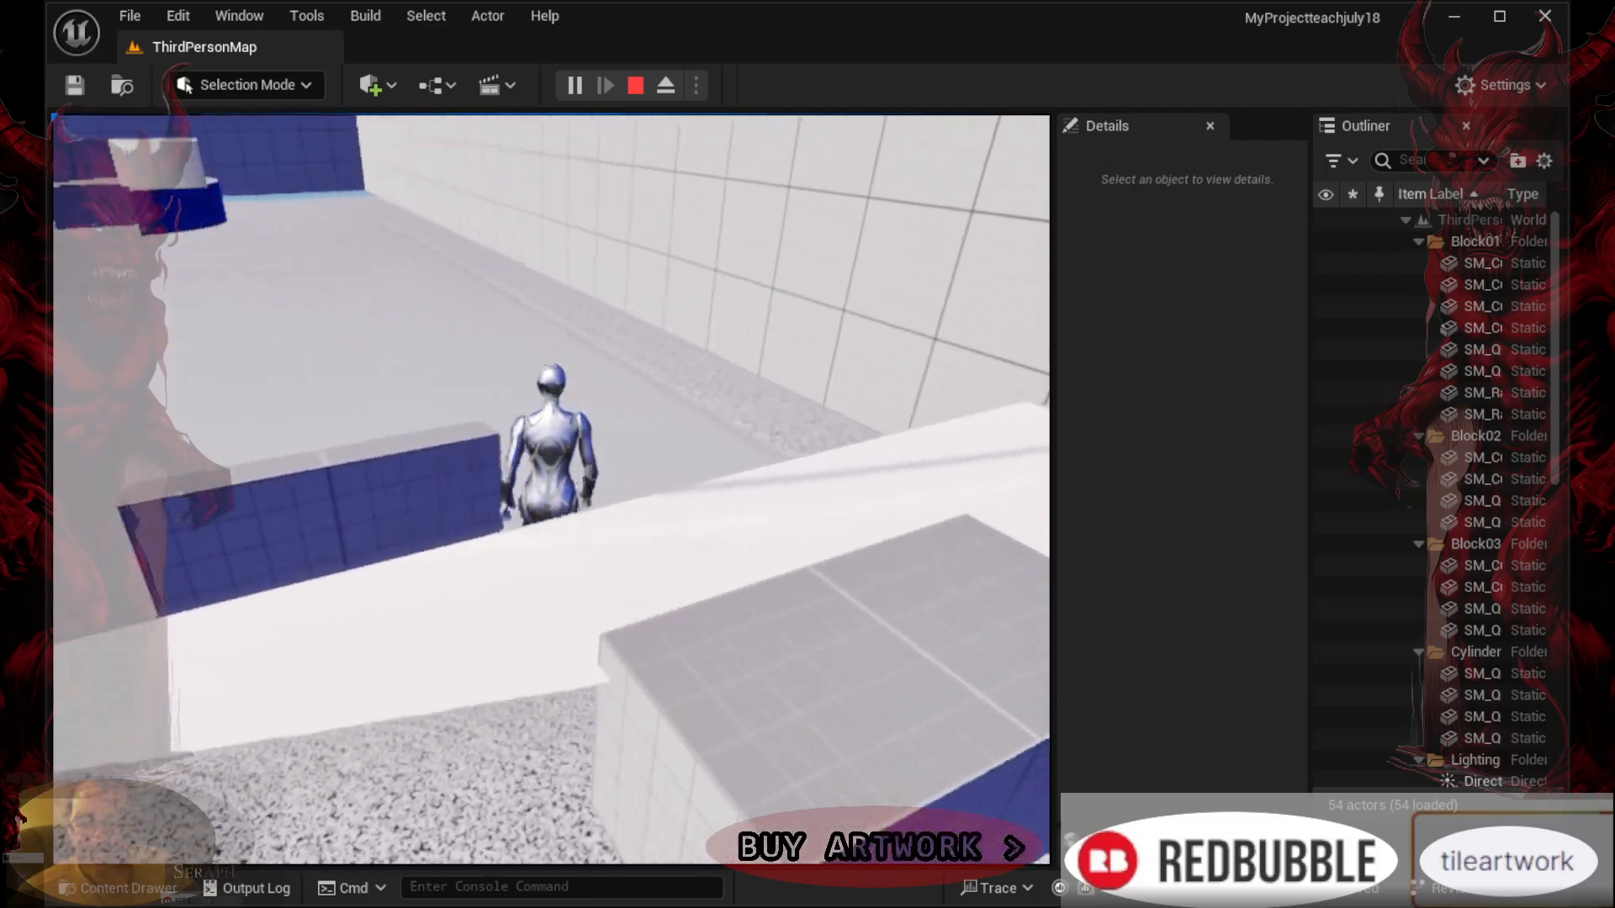
Run the character past the textured ramps and giant mannequin, over the half-cylinder block and along the dark wall
{"action": "key", "text": "w"}
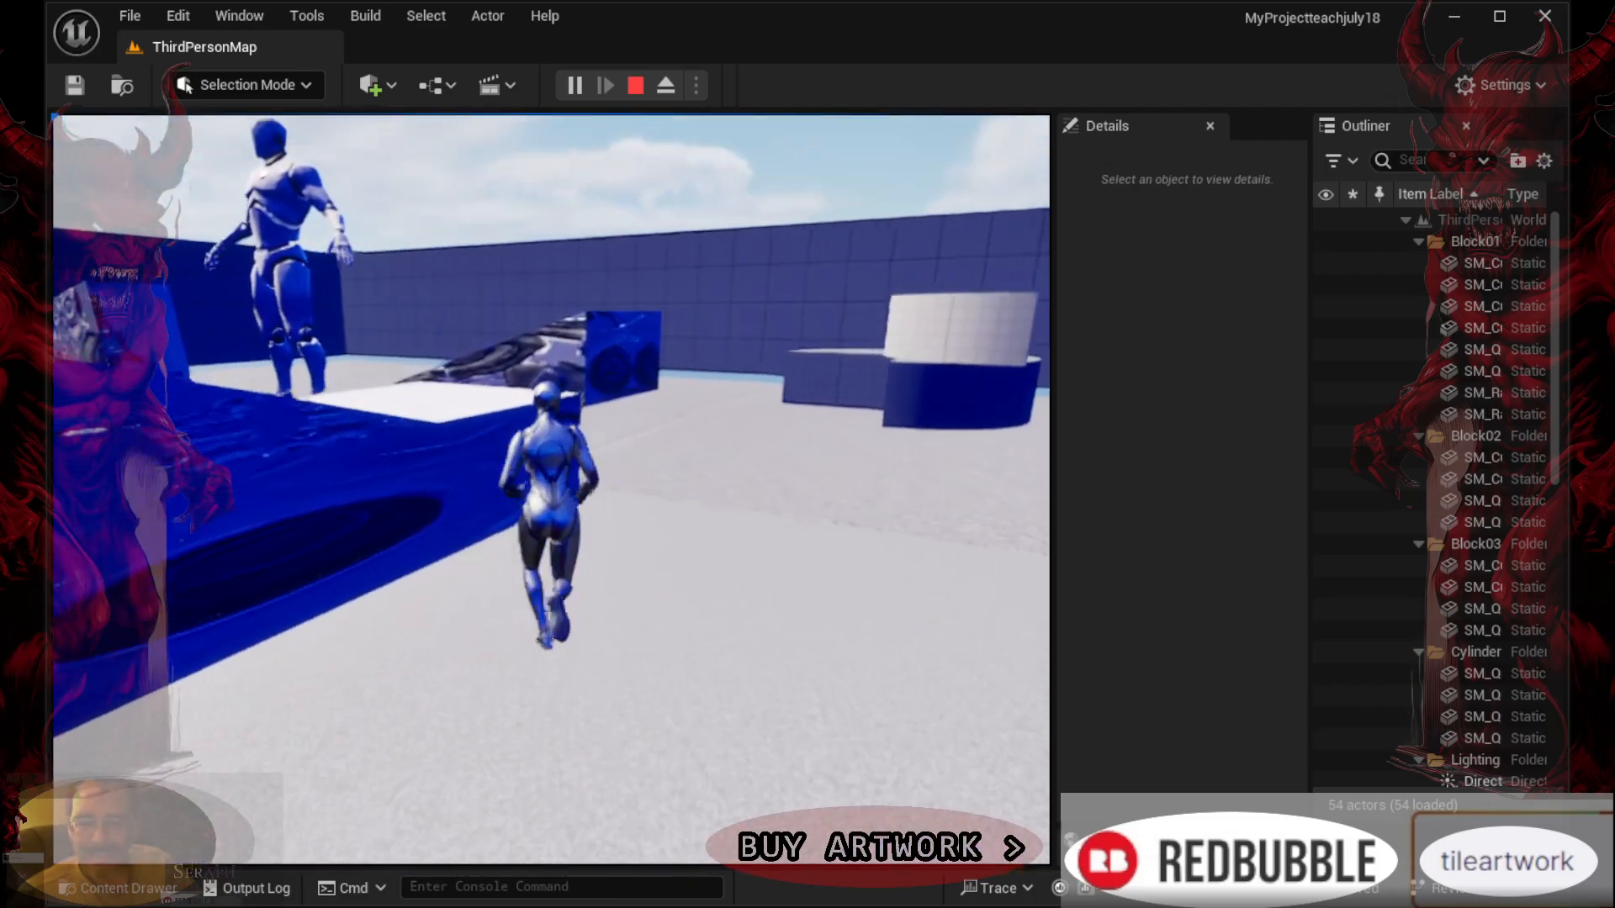
{"action": "key", "text": "w"}
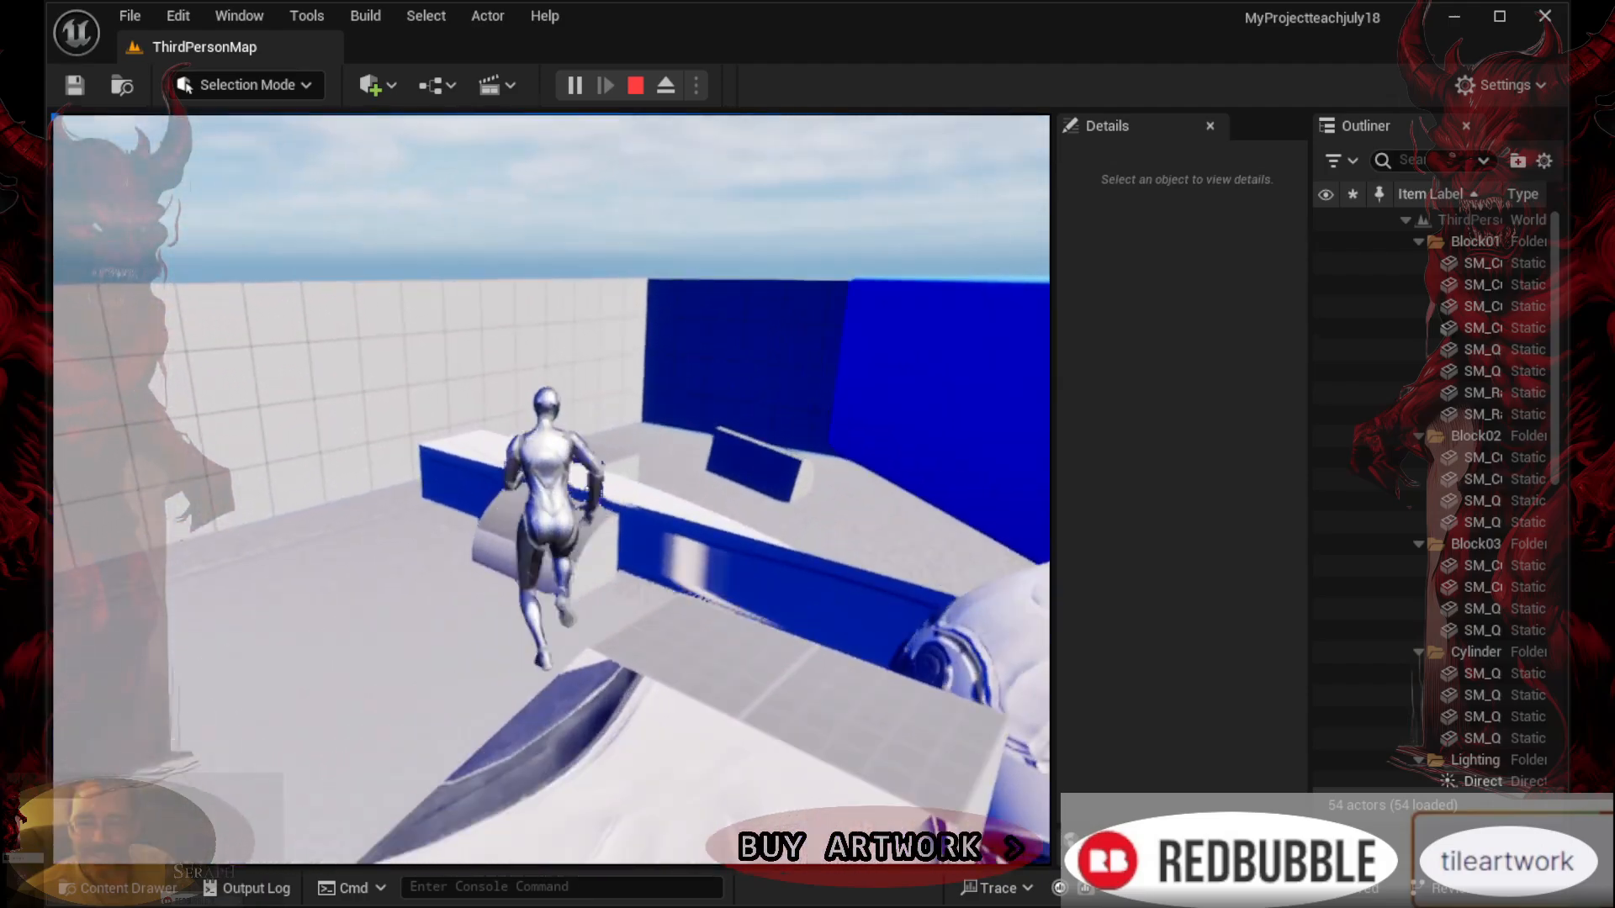
{"action": "key", "text": "w"}
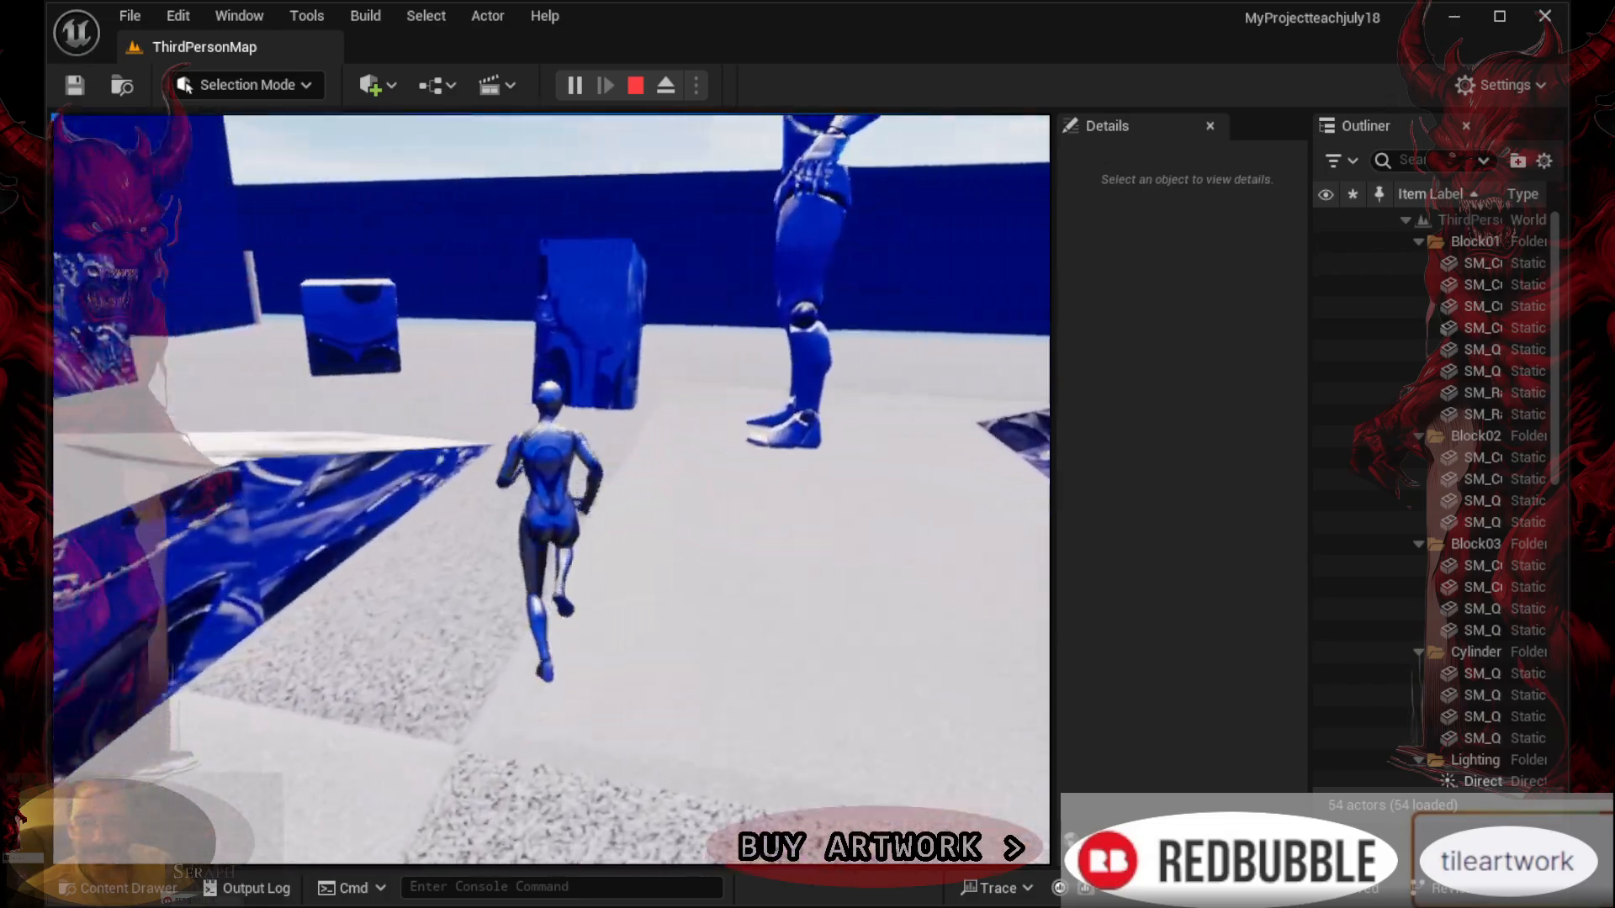
{"action": "key", "text": "w"}
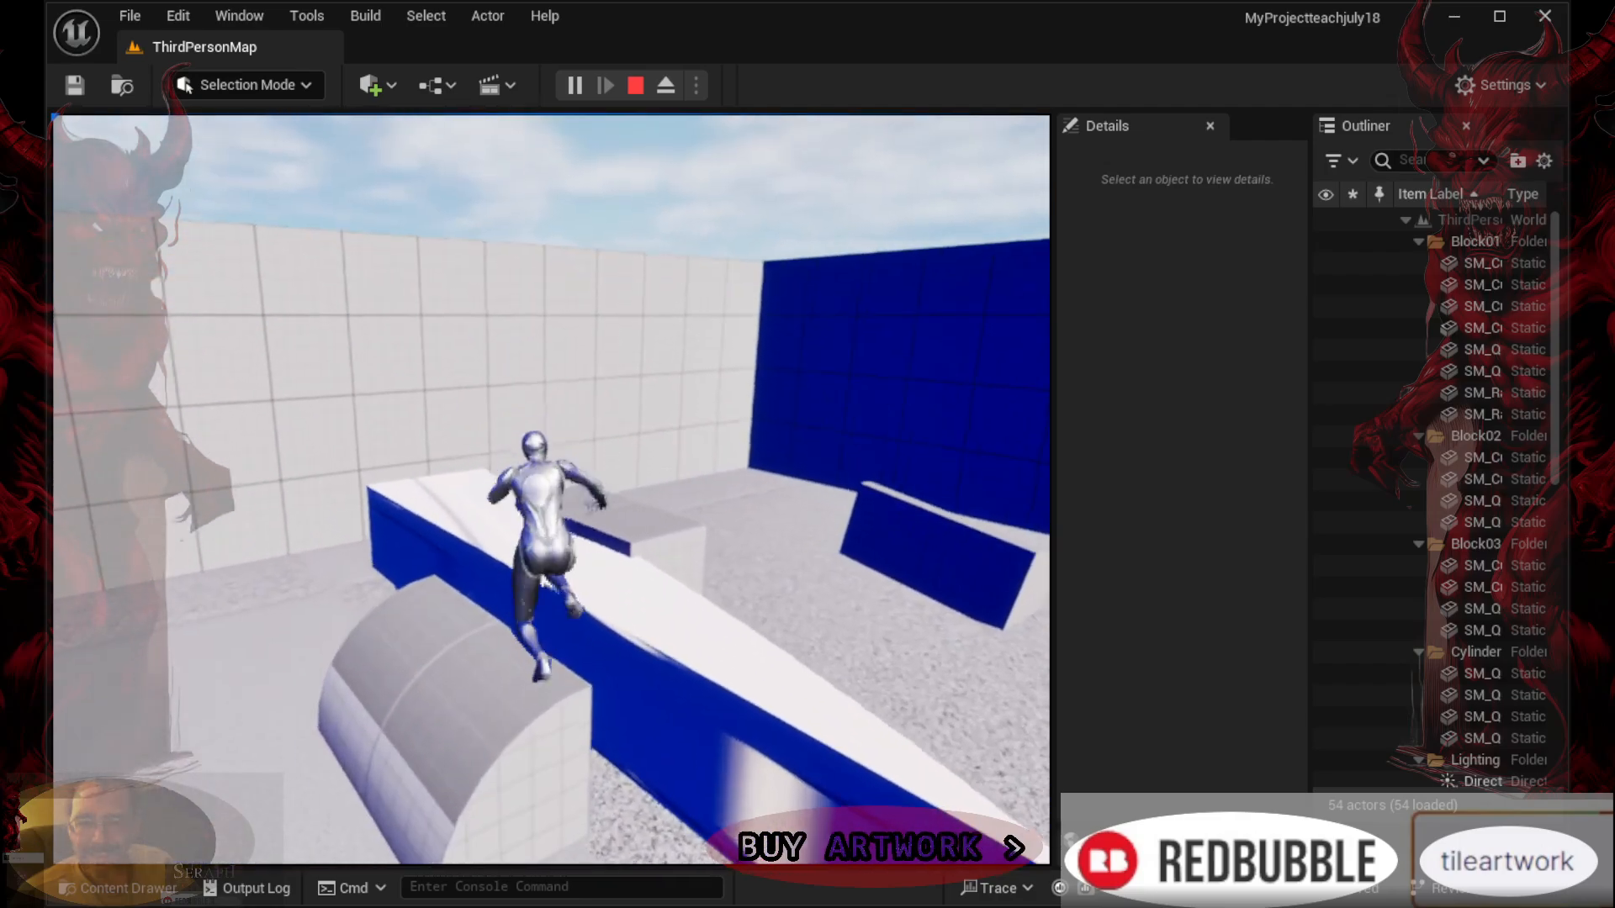
{"action": "key", "text": "w"}
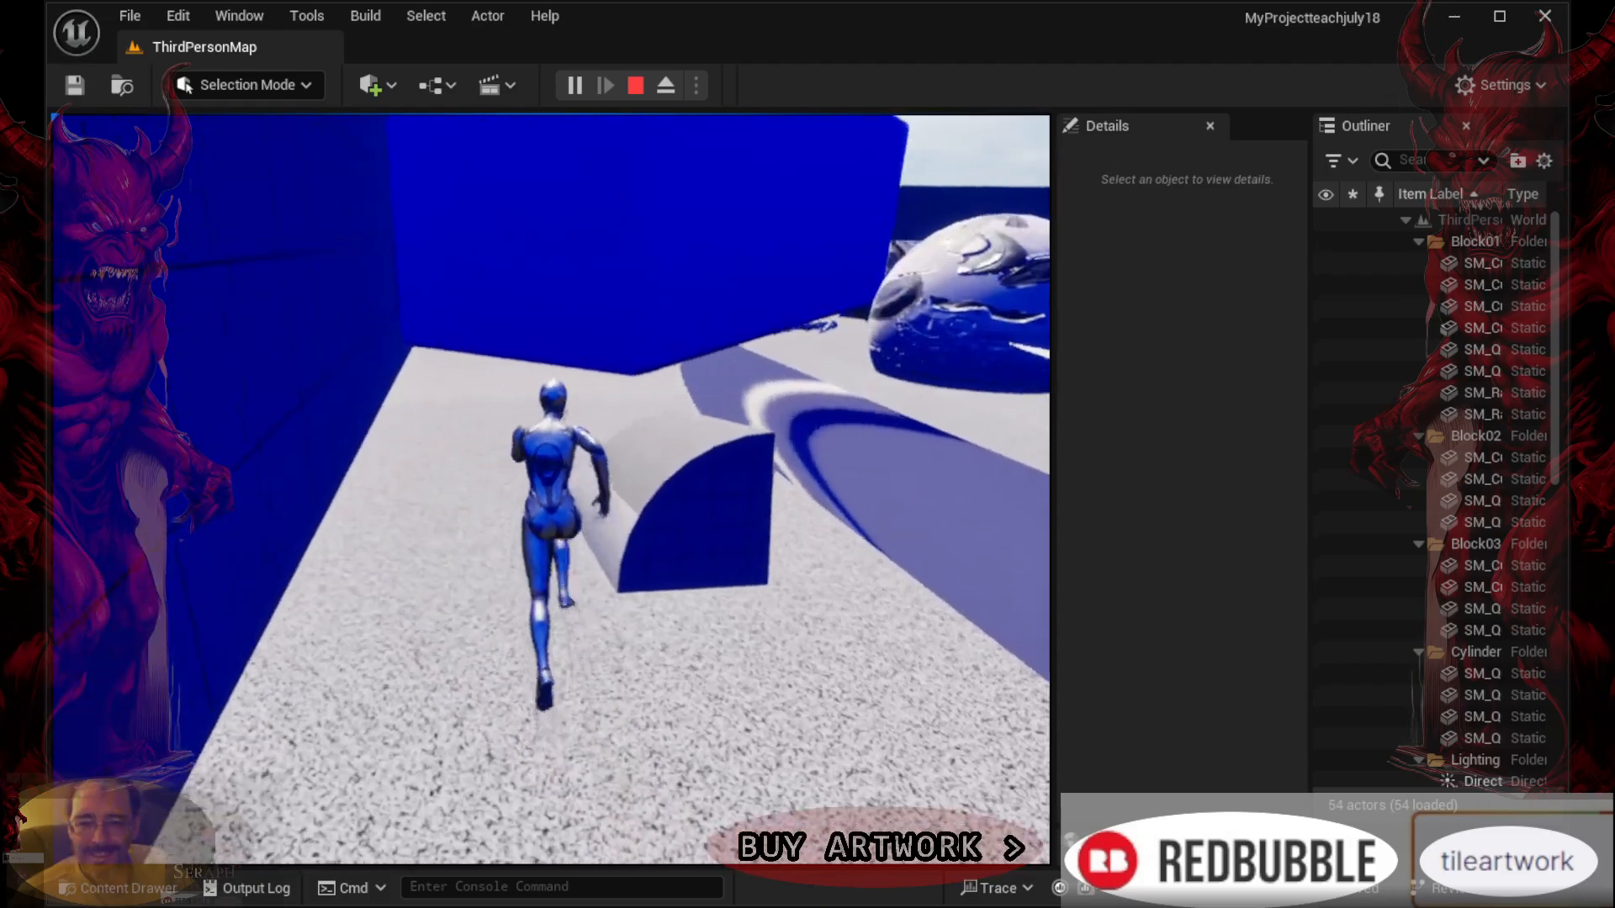
Run the character past the small textured cube and the lying mannequin, and push the larger textured cube
{"action": "key", "text": "w"}
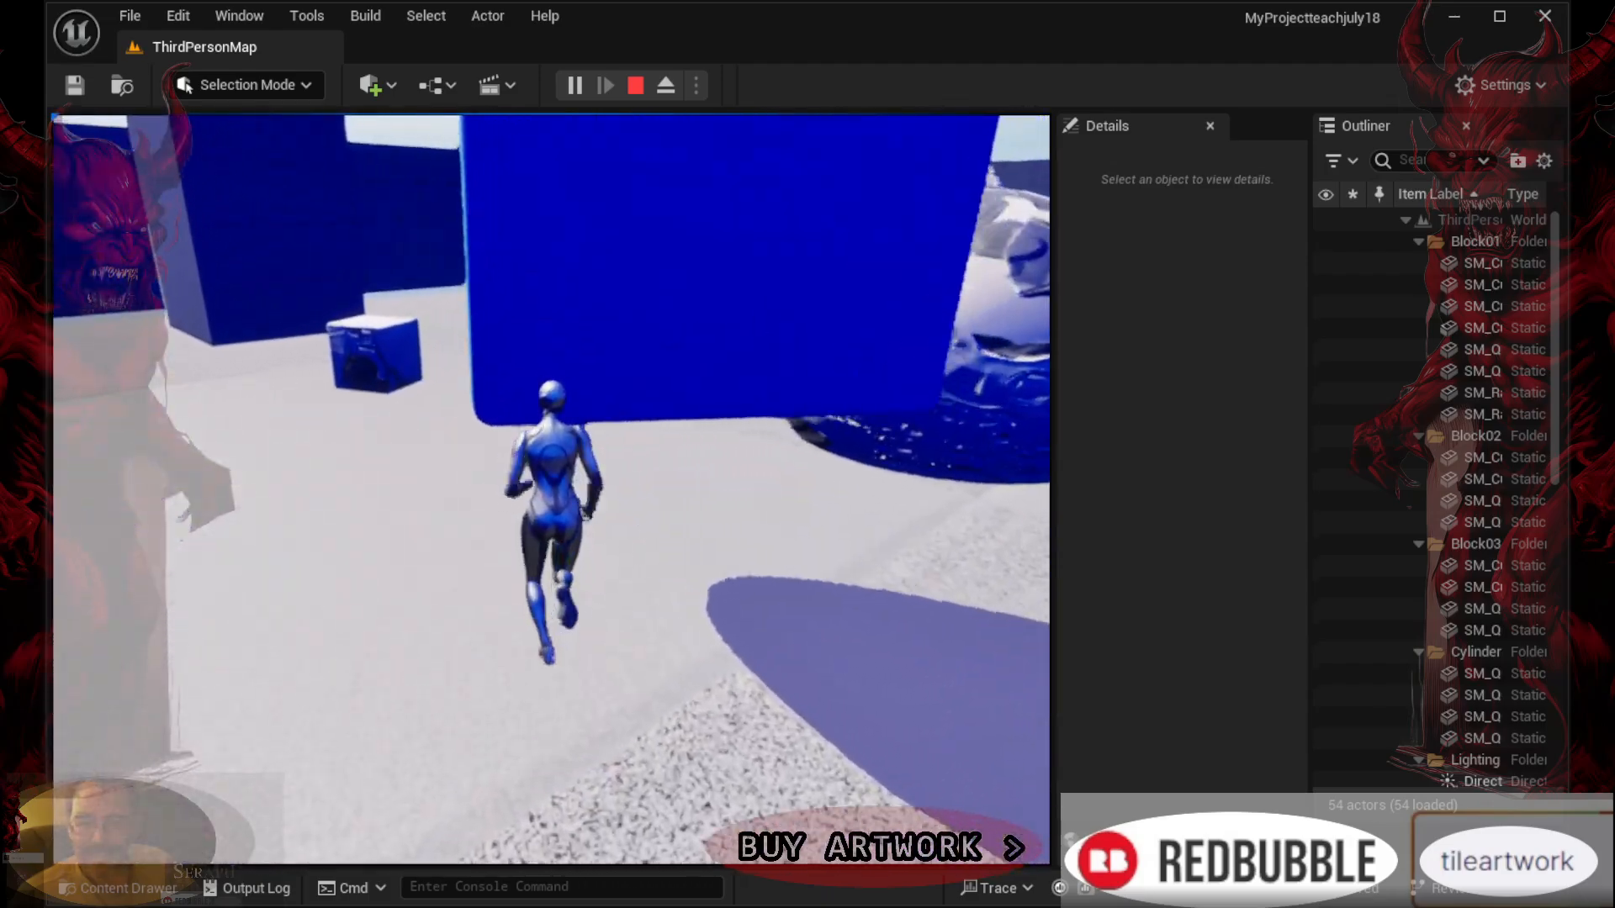
{"action": "key", "text": "w"}
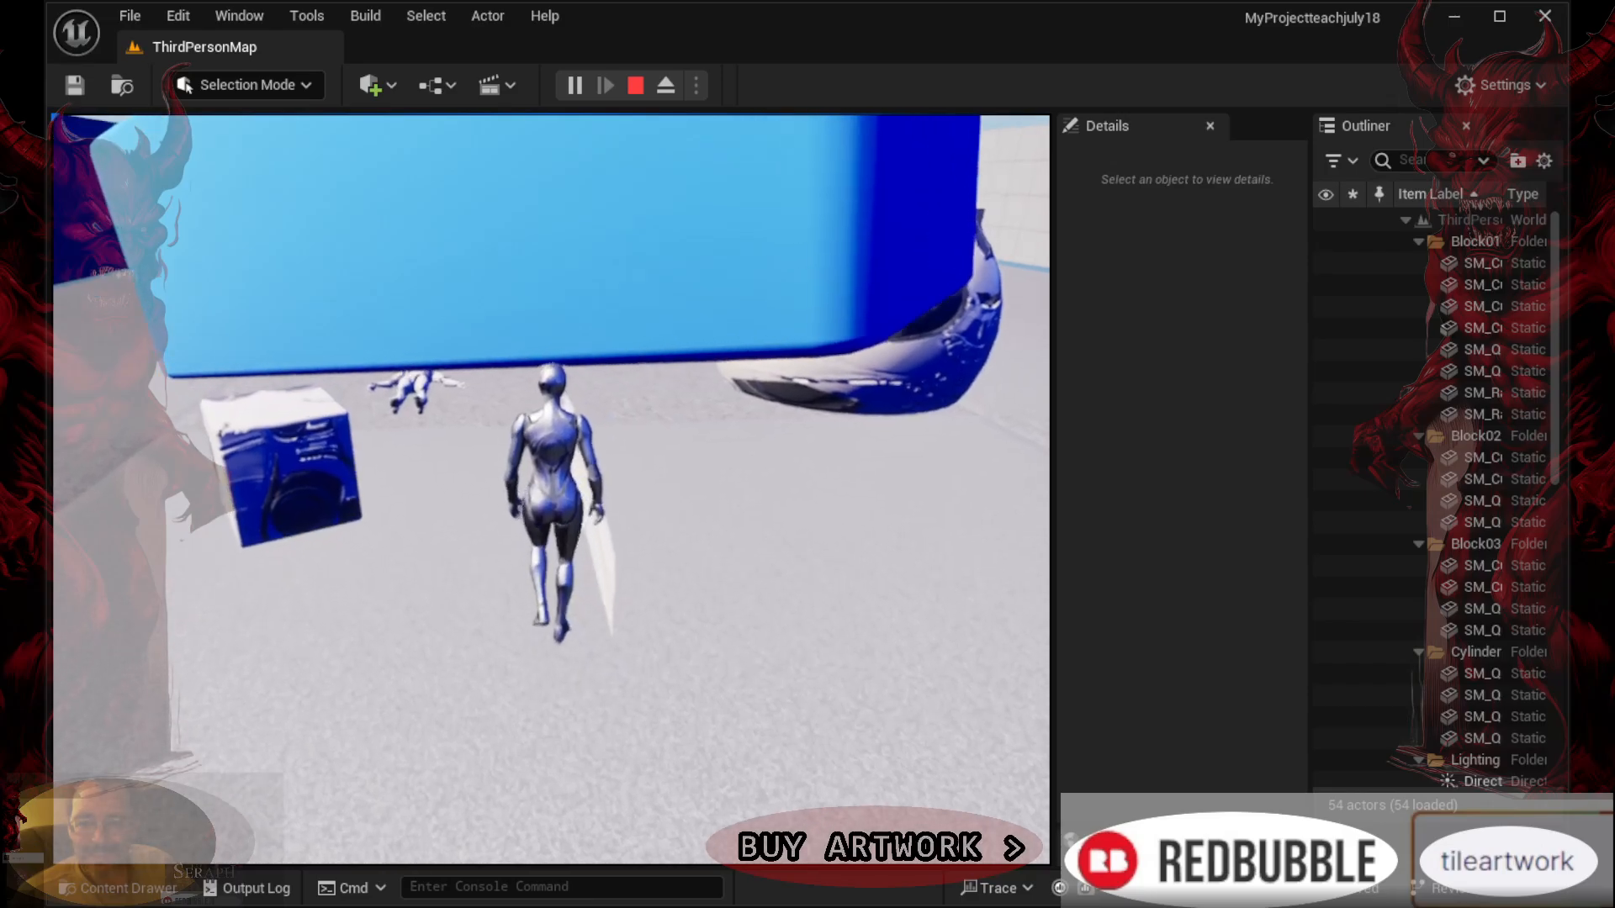
{"action": "key", "text": "w"}
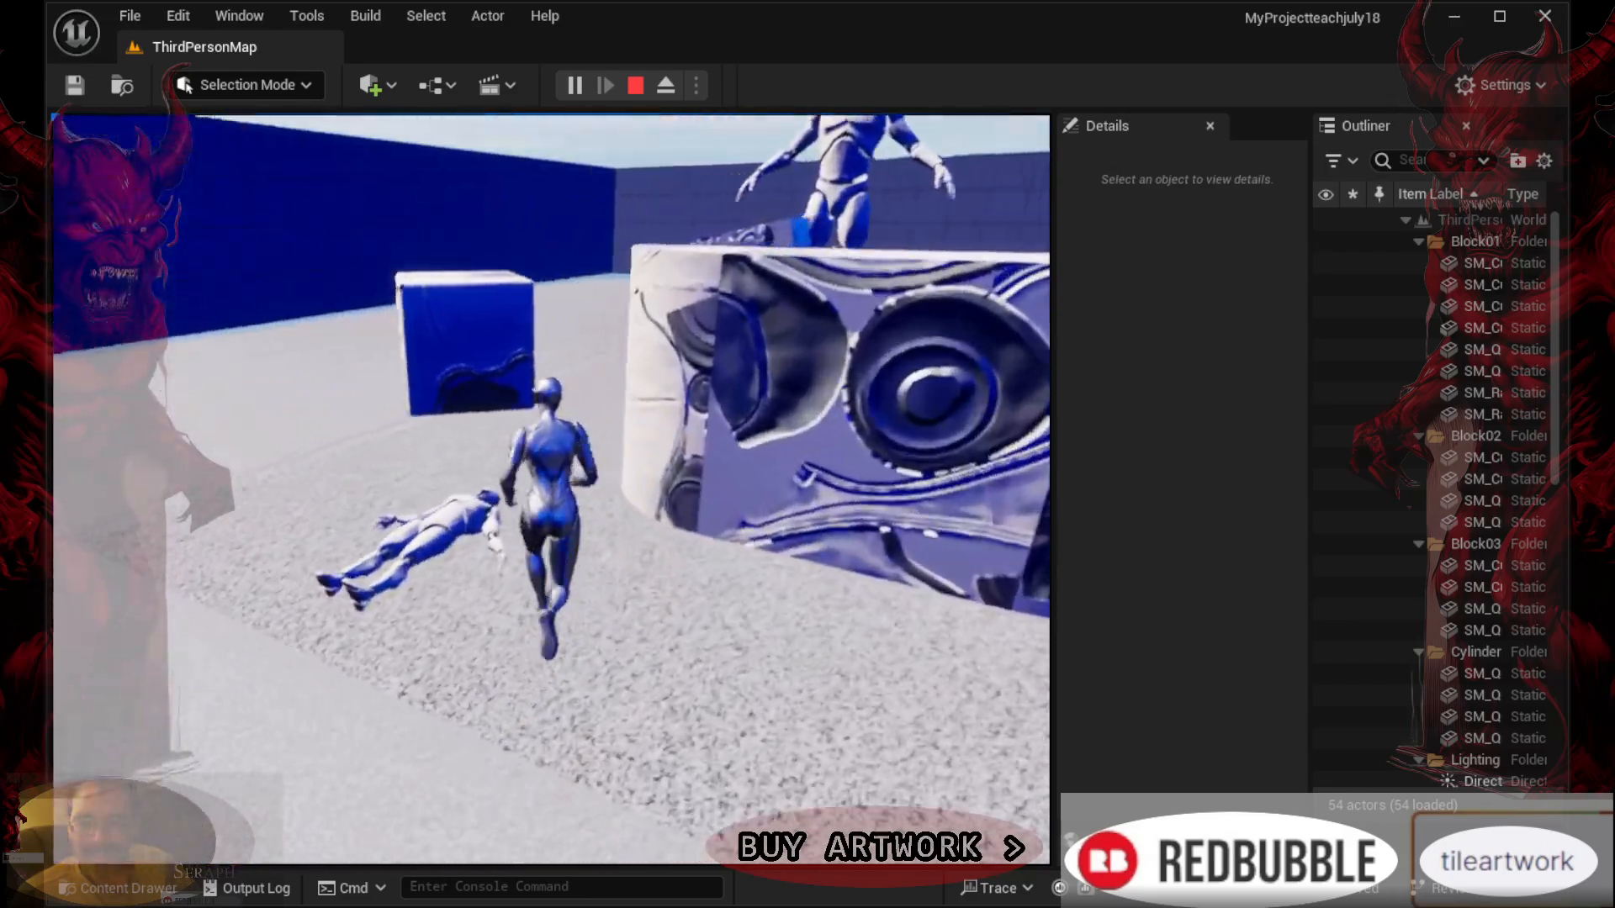
{"action": "key", "text": "w"}
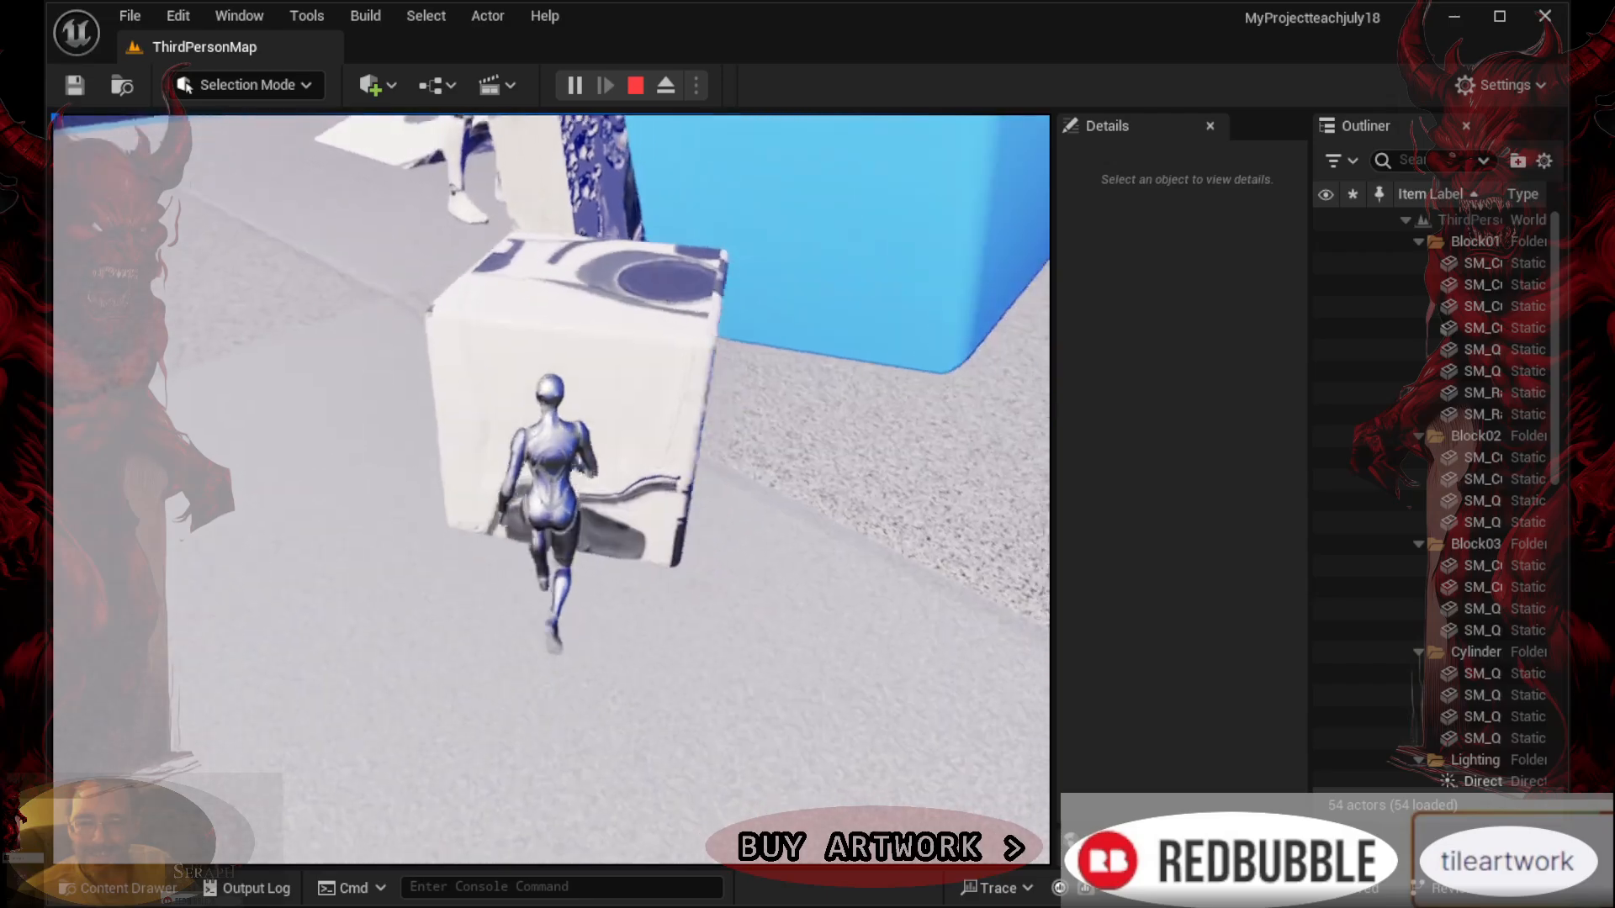
{"action": "key", "text": "w"}
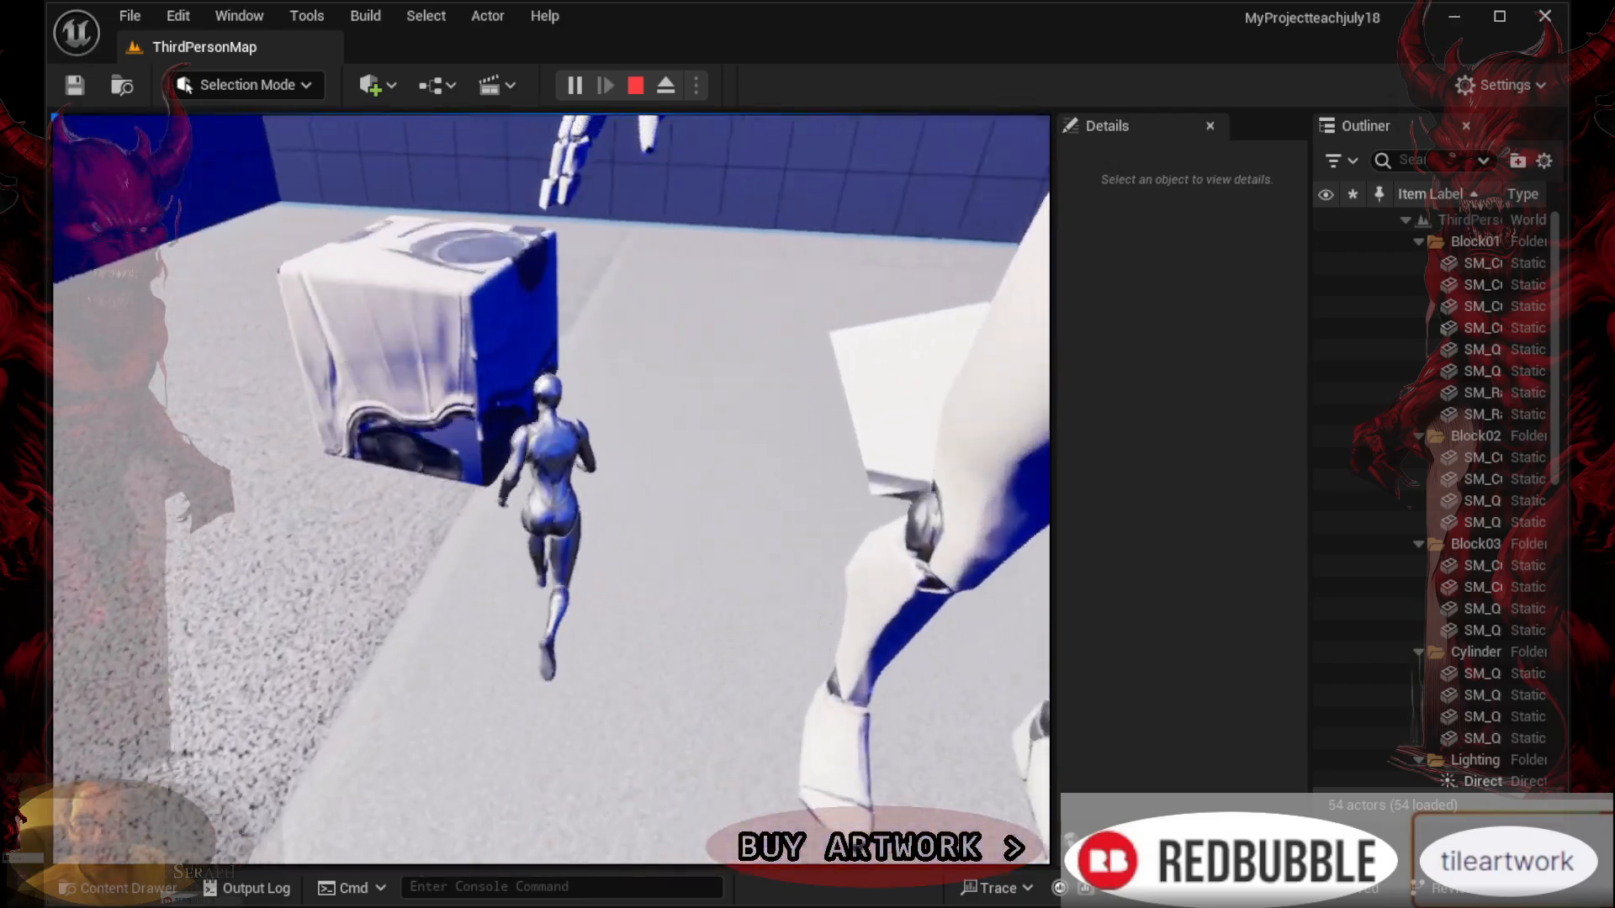
Run the character past the giant mannequin and the lying mannequin, and jump beside the small textured cube
{"action": "key", "text": "space"}
{"action": "key", "text": "w"}
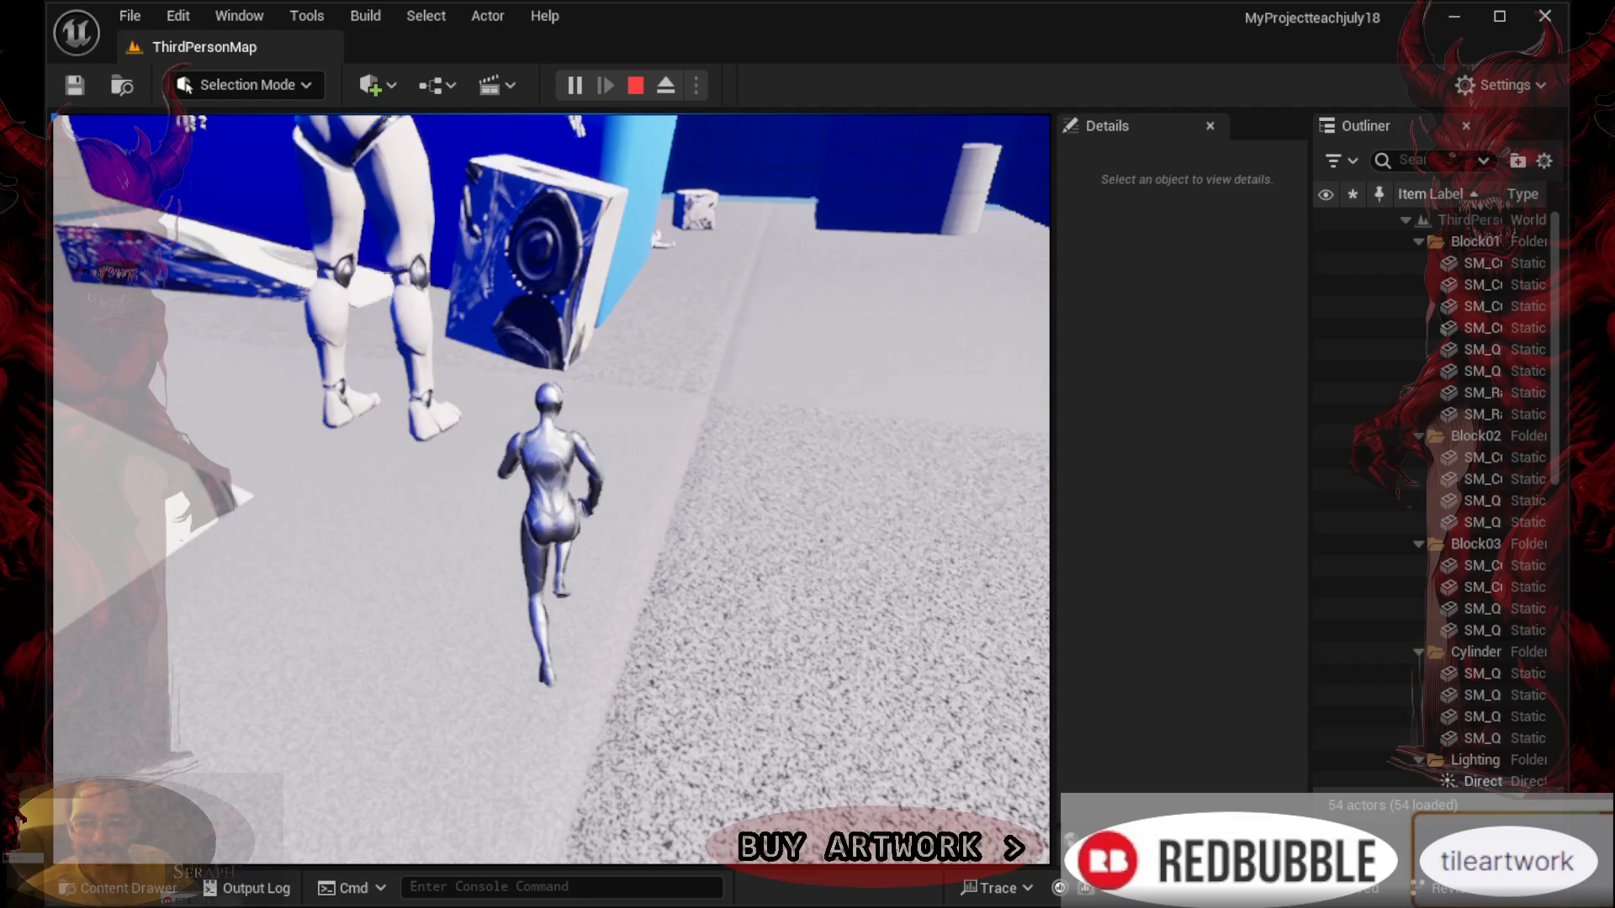
{"action": "key", "text": "w"}
{"action": "key", "text": "space"}
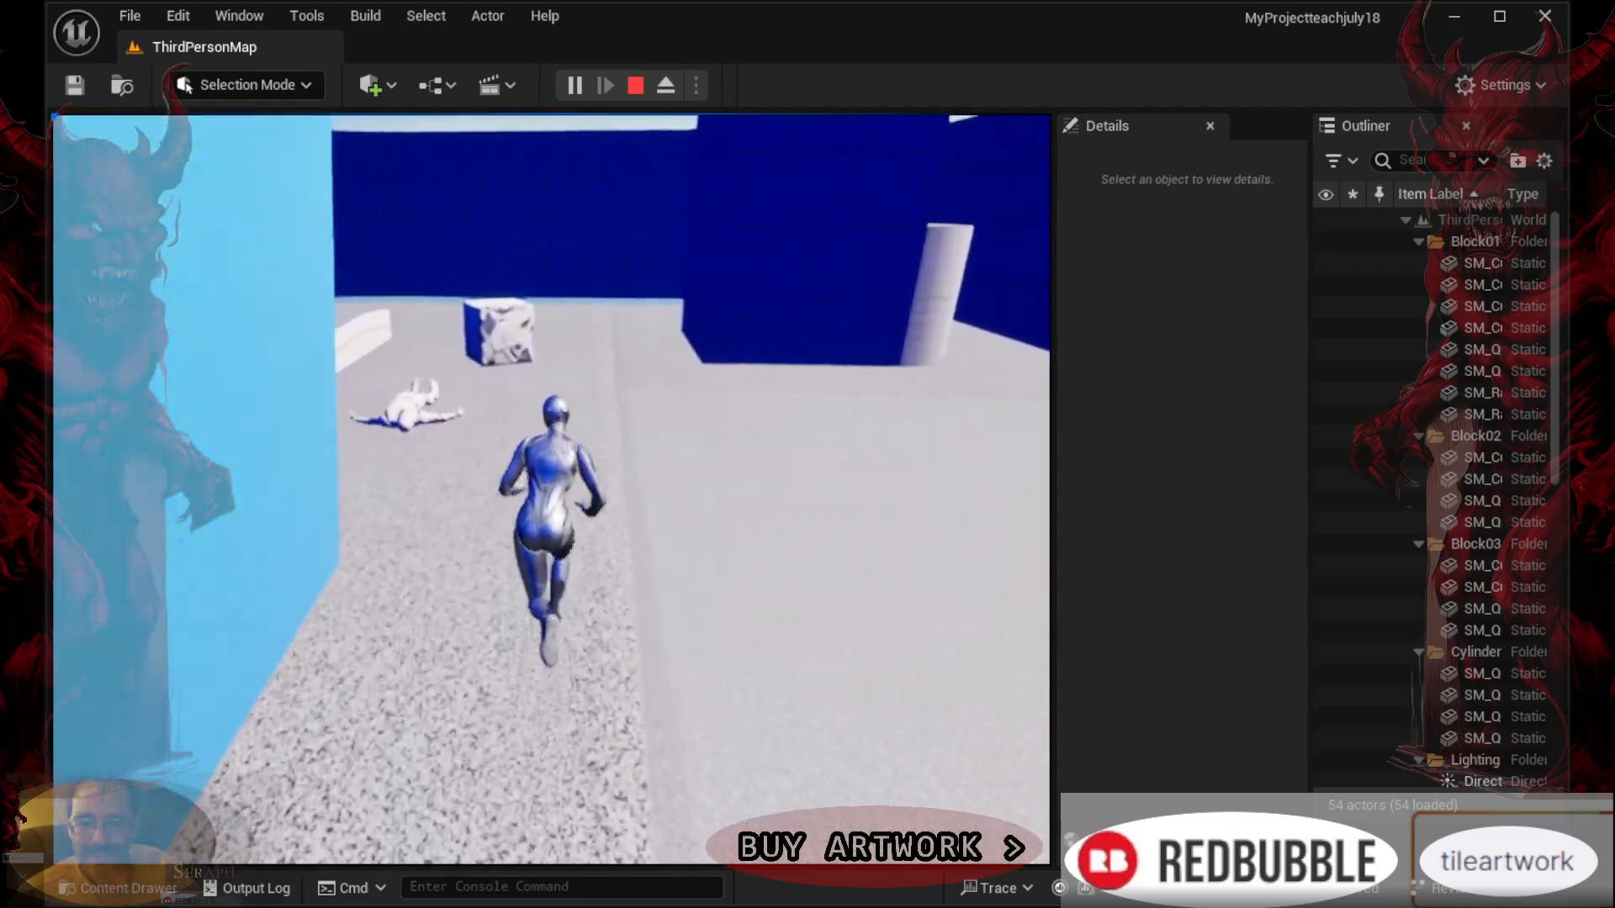
{"action": "key", "text": "space"}
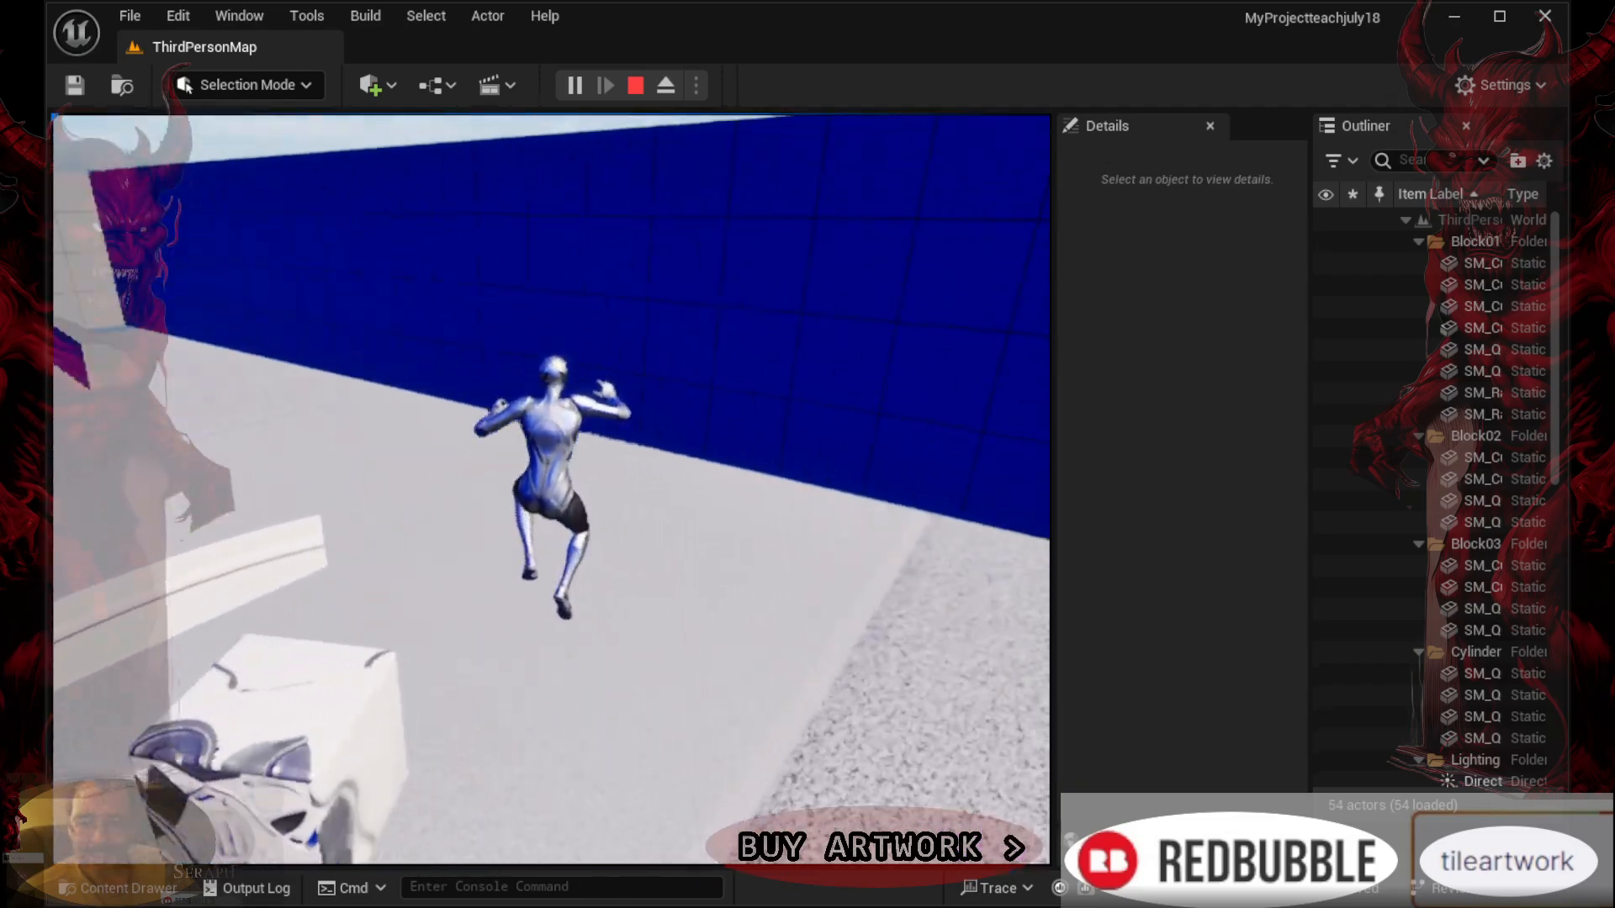
{"action": "key", "text": "w"}
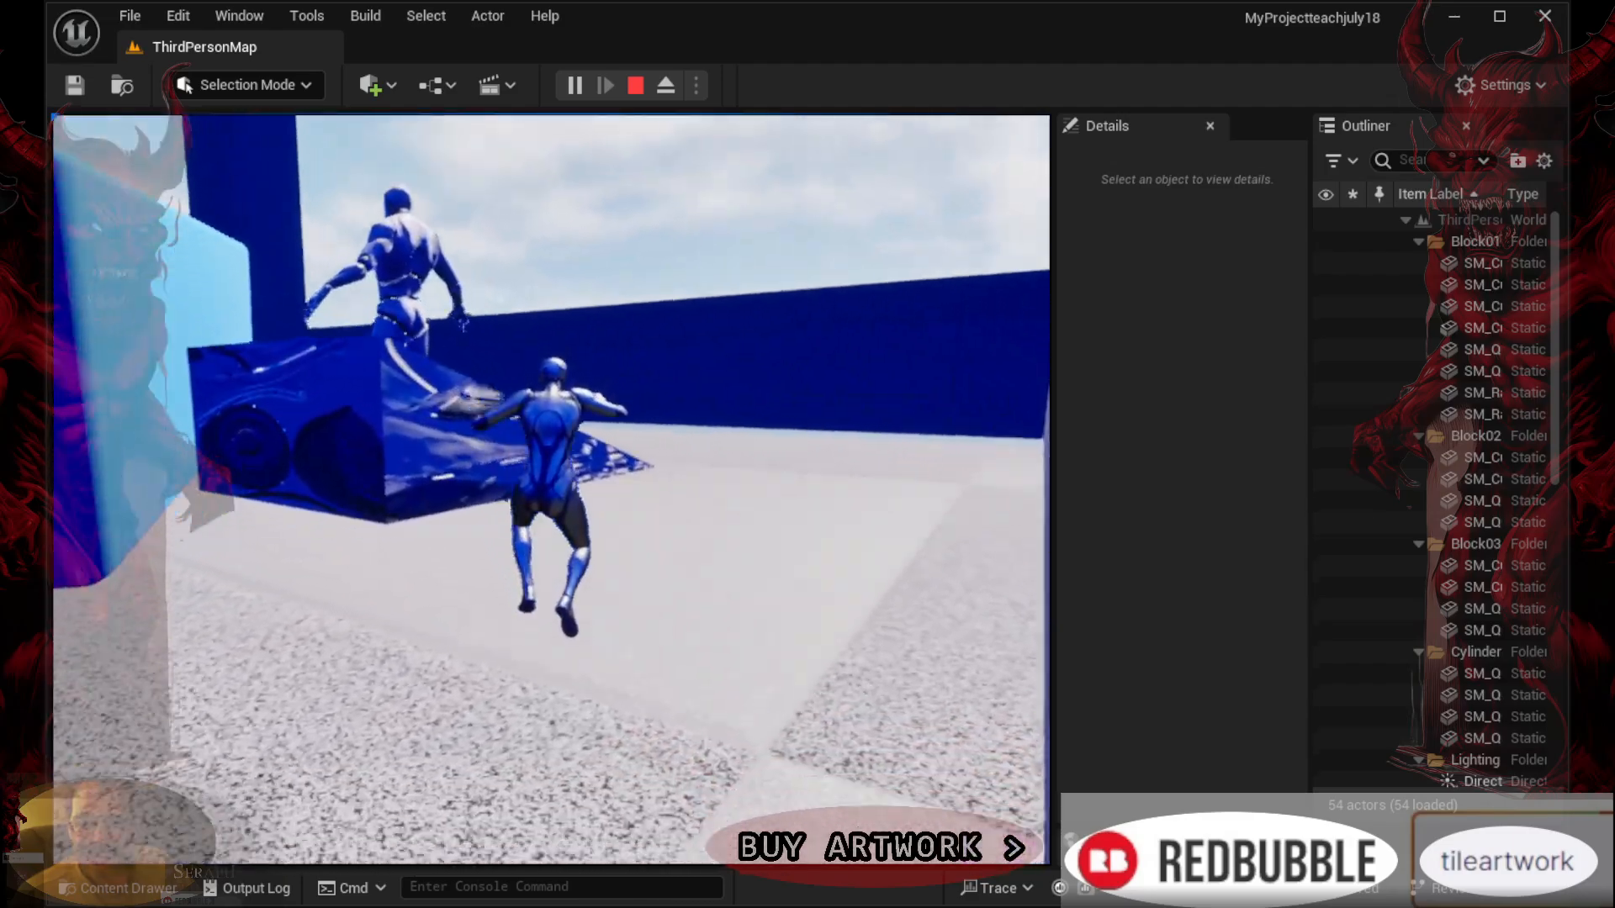
Jump the character around the textured ramp, run to the giant mannequin's feet, and end the play session
{"action": "key", "text": "w"}
{"action": "key", "text": "space"}
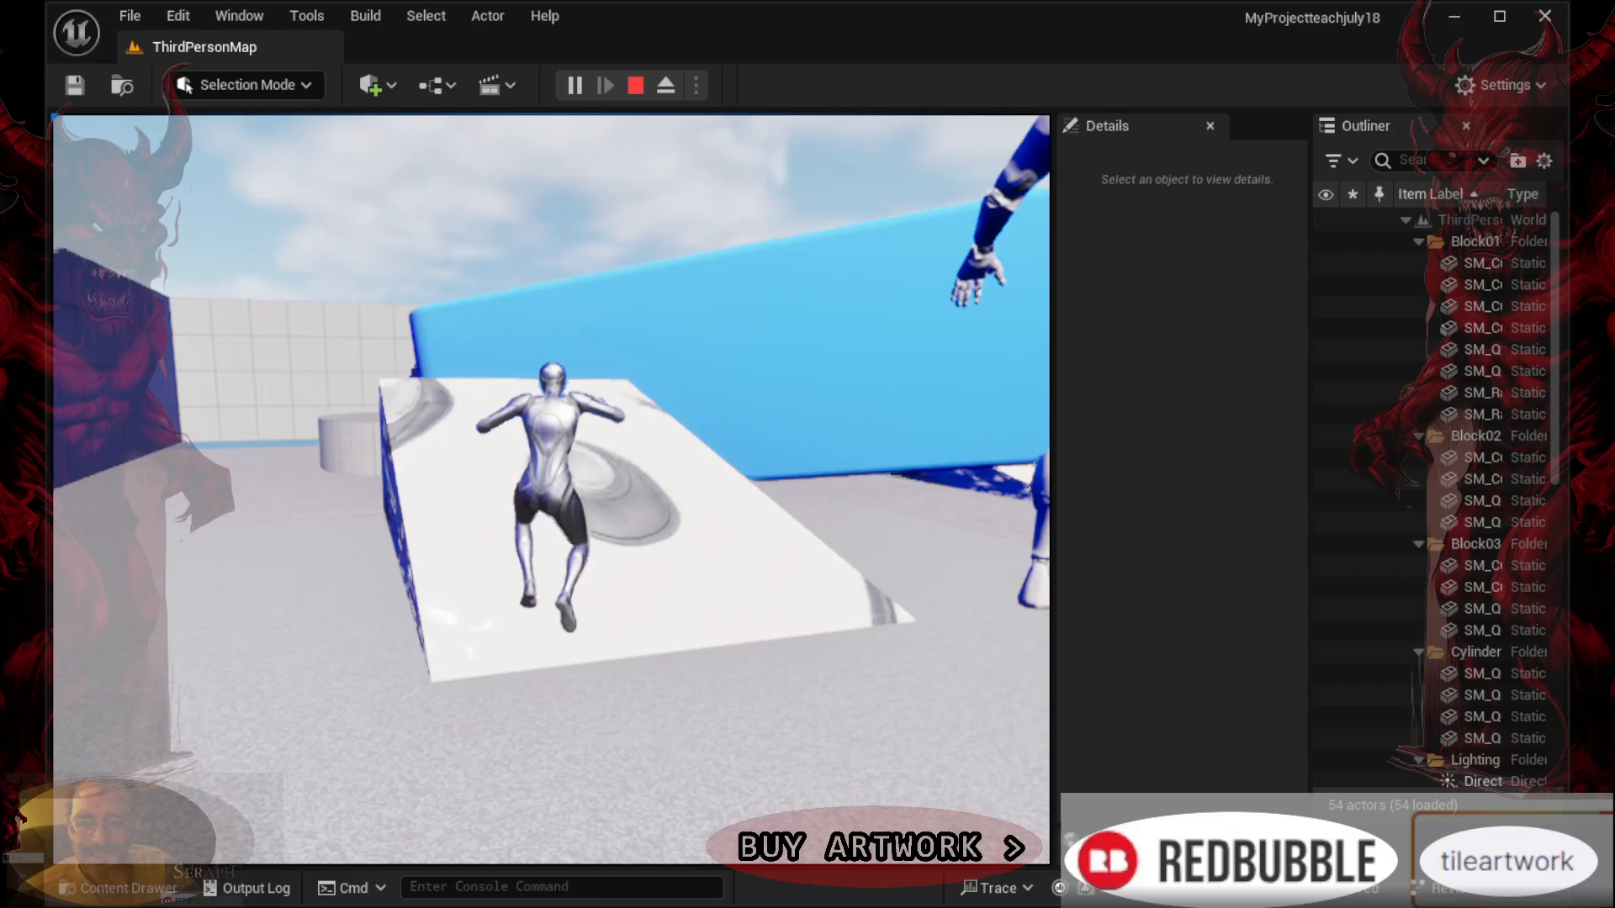
{"action": "key", "text": "space"}
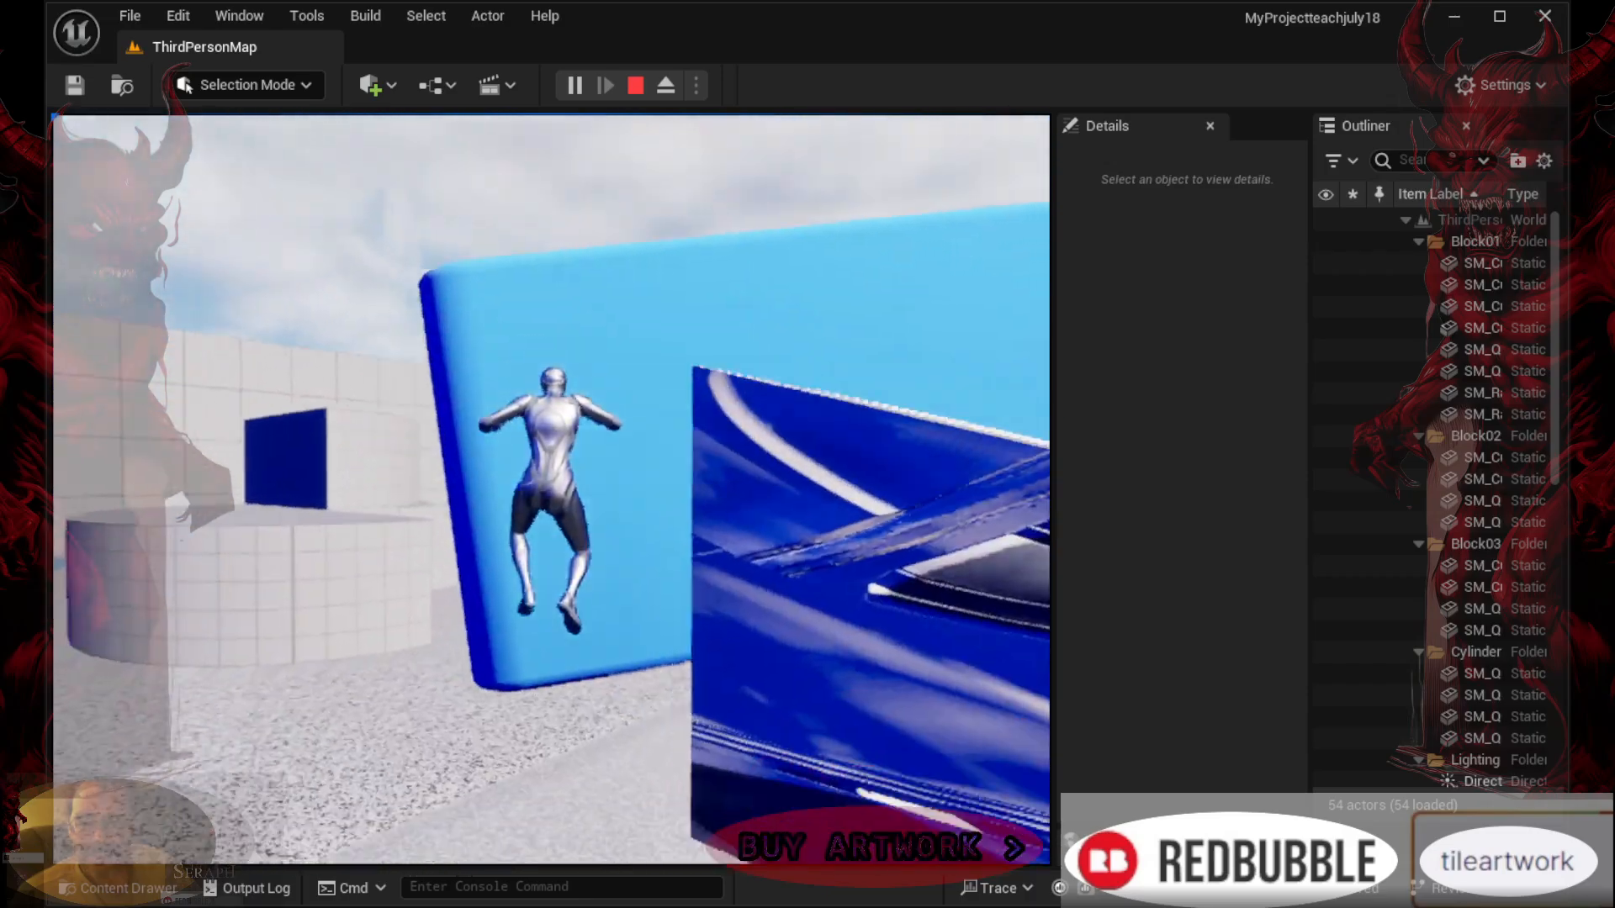
{"action": "key", "text": "w"}
{"action": "key", "text": "w"}
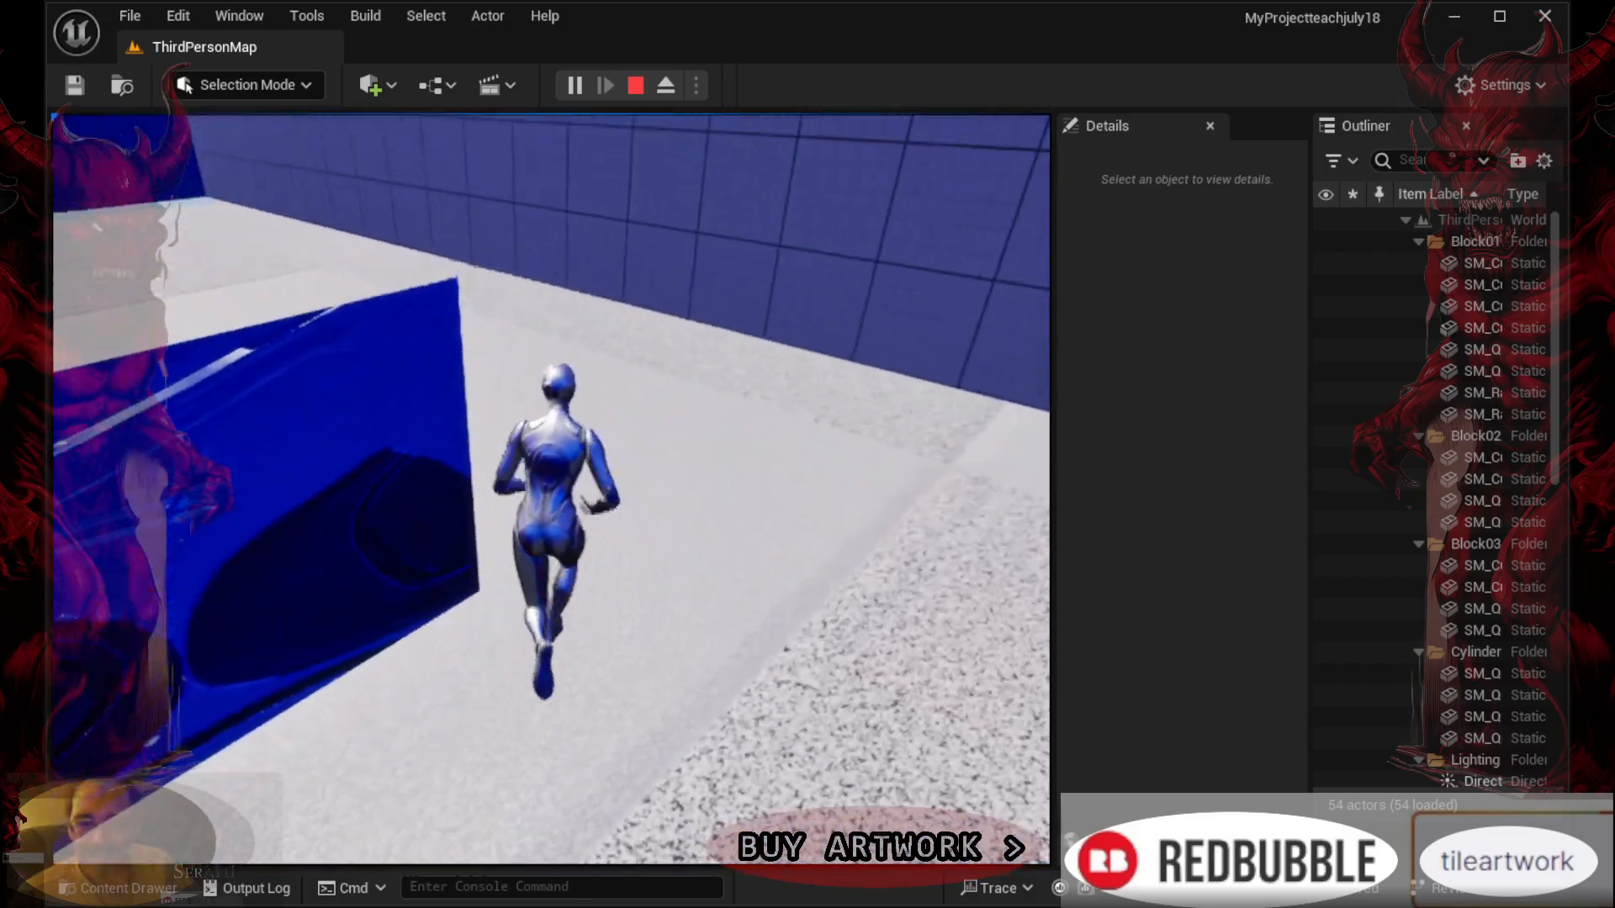
{"action": "key", "text": "w"}
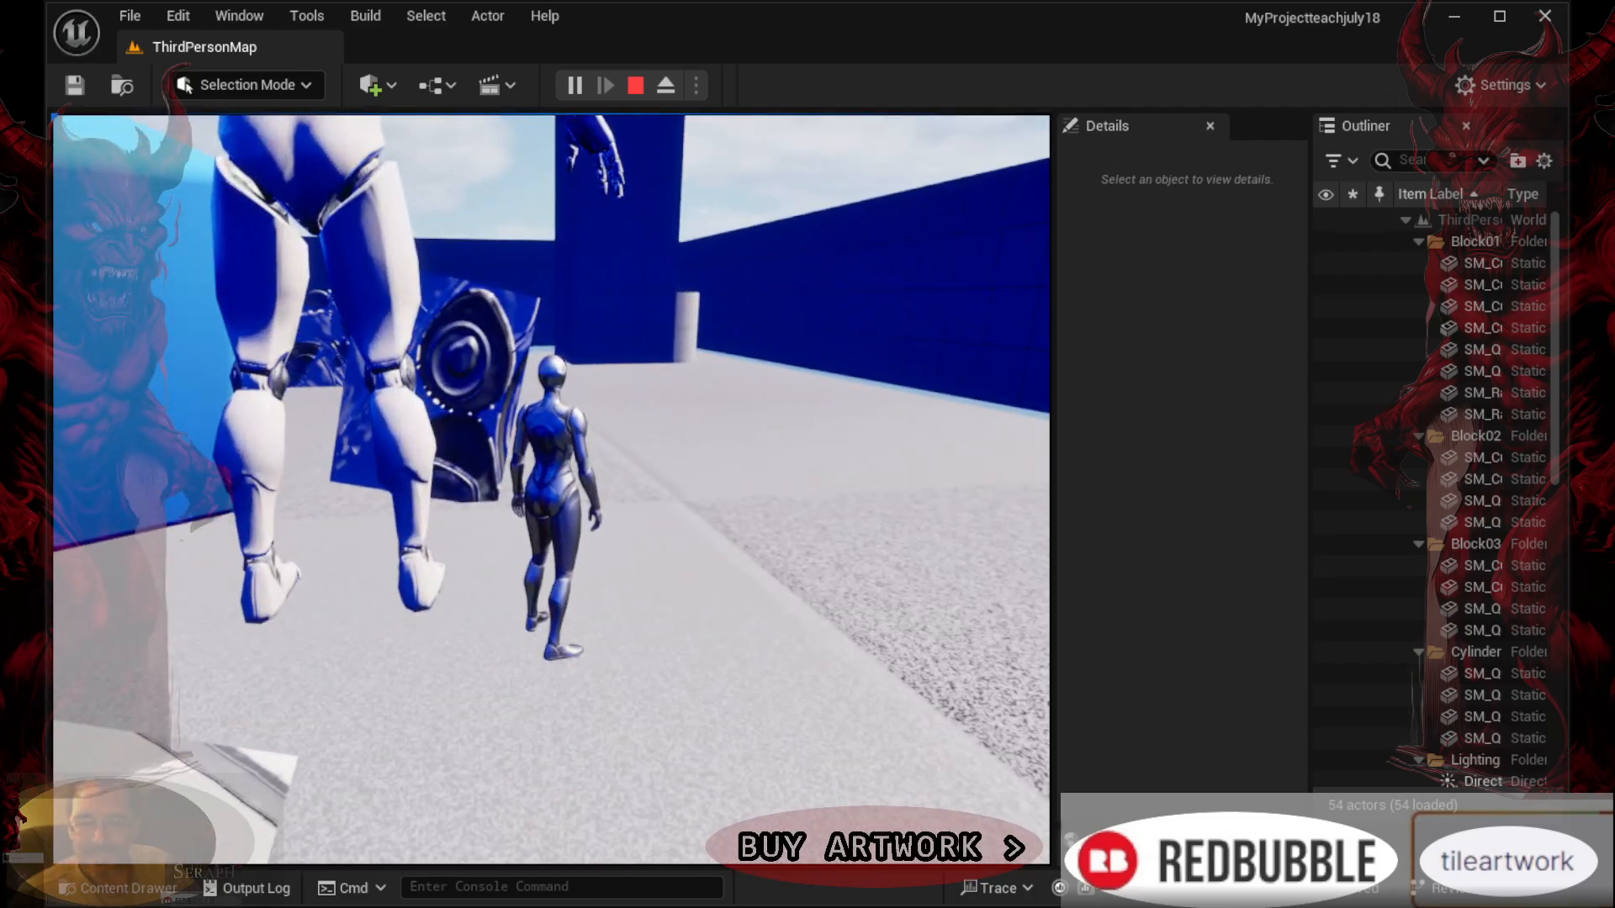
{"action": "key", "text": "Escape"}
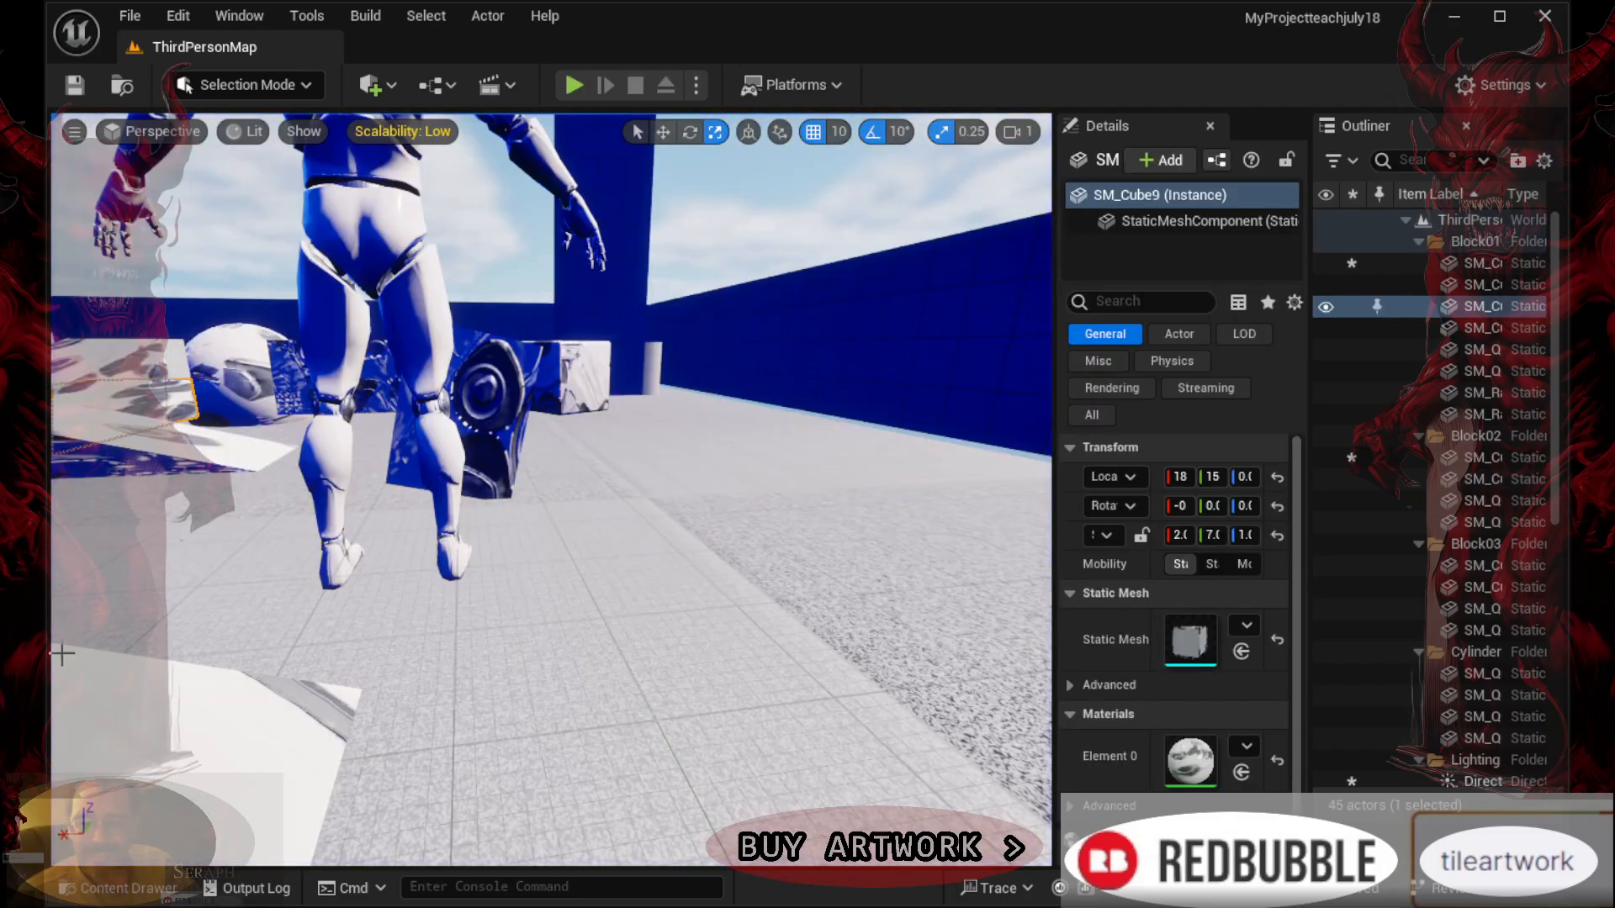
Examine the giant mannequin from below together with the sky and light sources around it
{"action": "right_click_drag", "start_coordinate": [66, 638], "coordinate": [219, 404]}
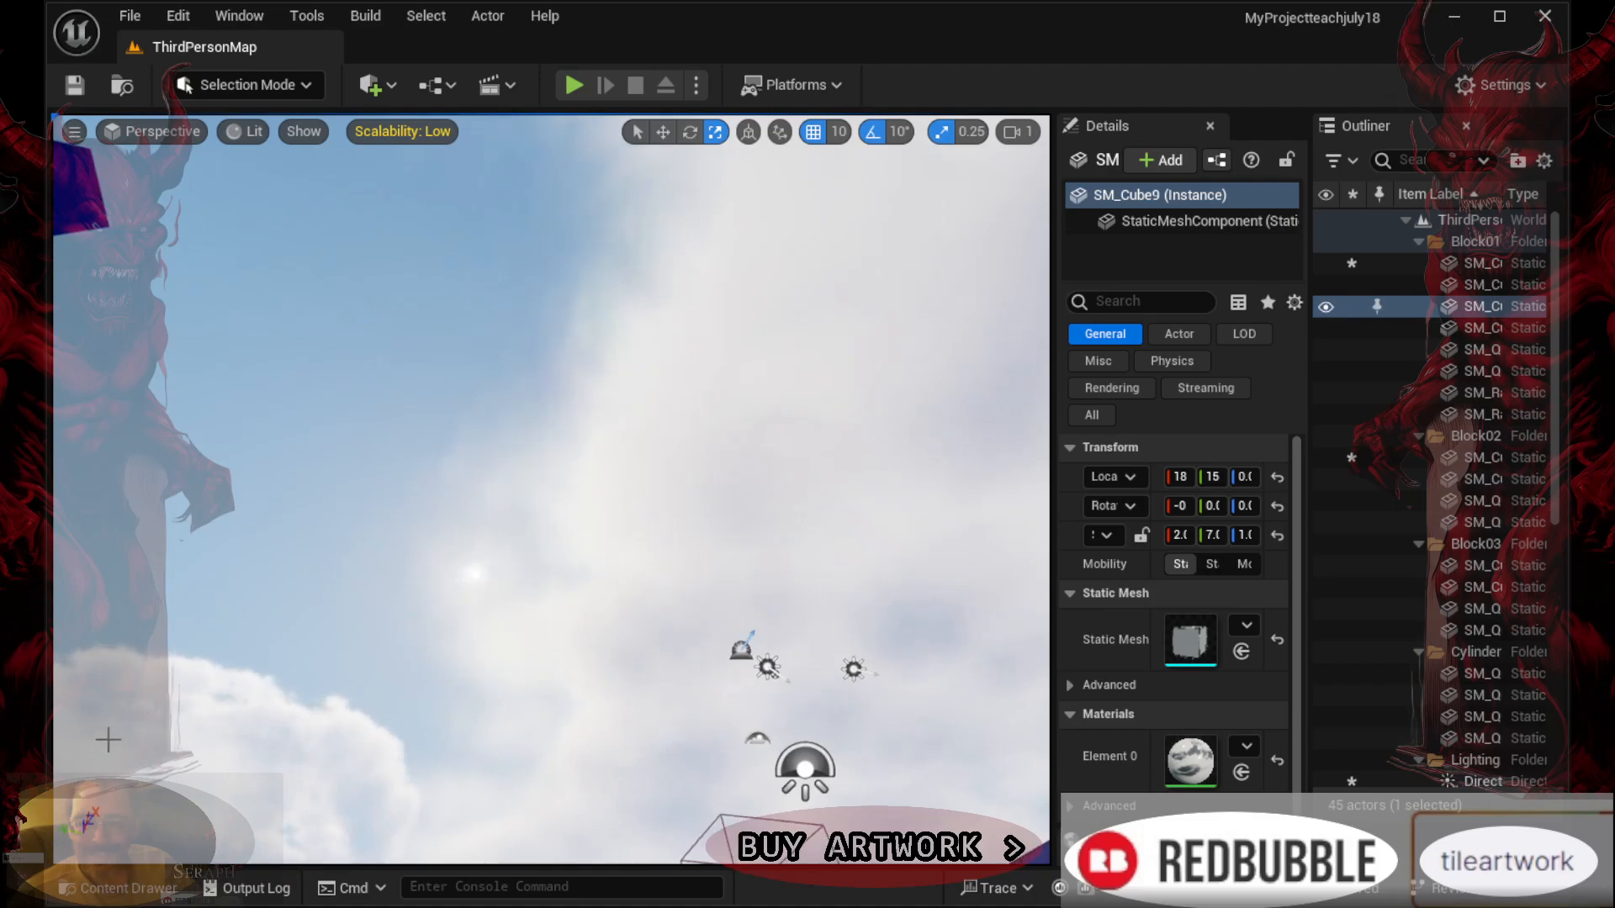
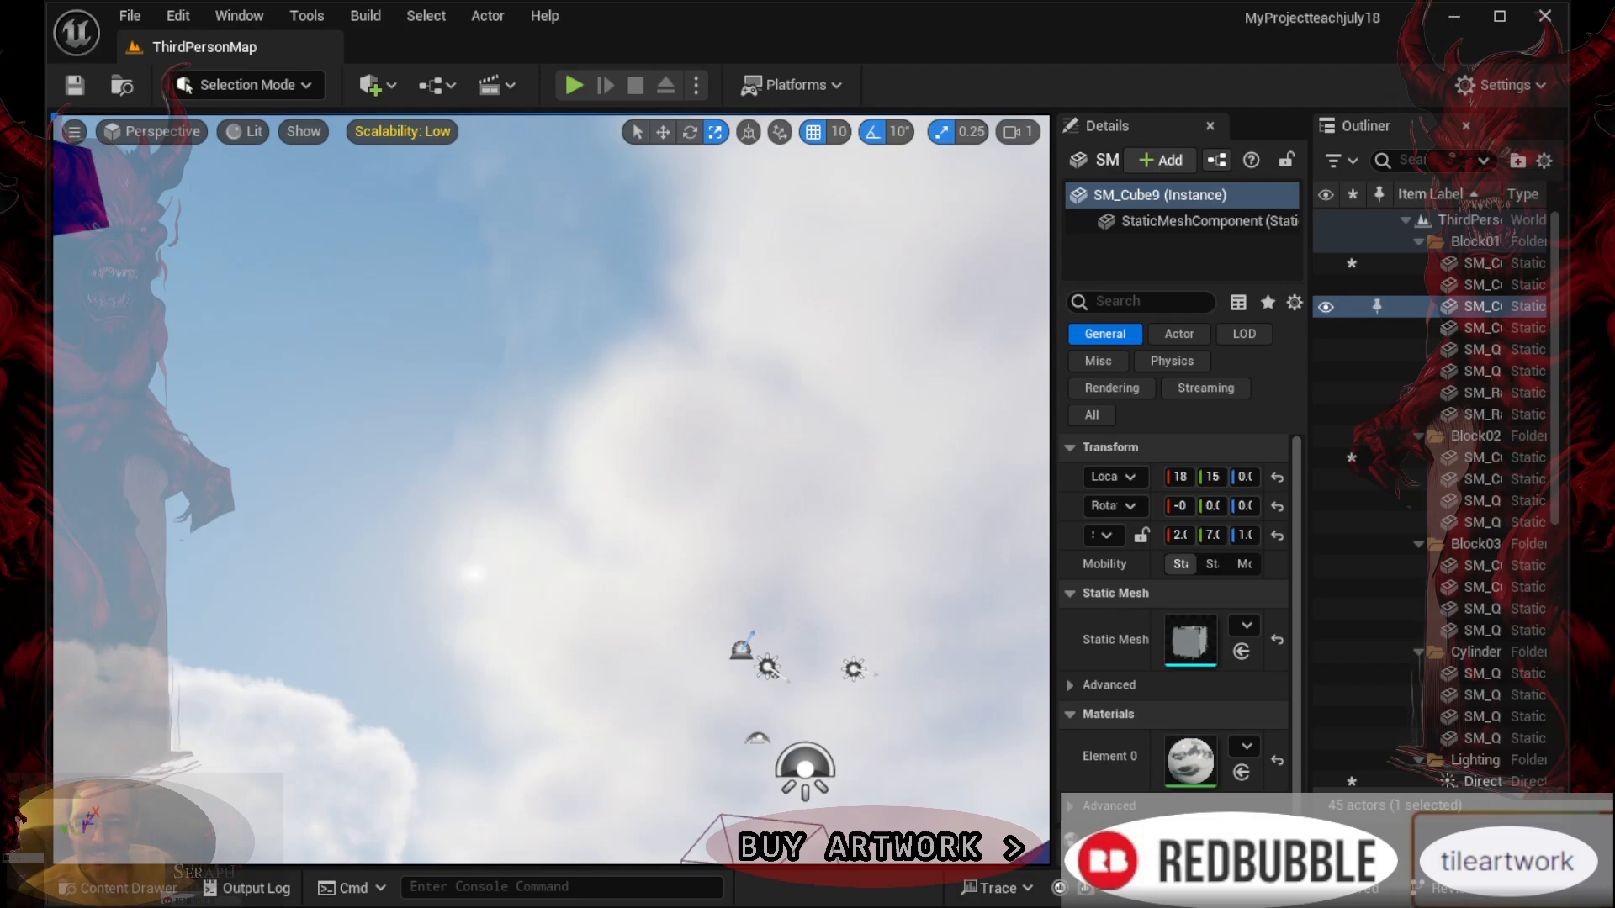
{"action": "right_click_drag", "start_coordinate": [550, 490], "coordinate": [417, 336]}
{"action": "scroll", "coordinate": [663, 426], "scroll_direction": "up", "scroll_amount": 3}
{"action": "right_click_drag", "start_coordinate": [648, 412], "coordinate": [799, 405]}
{"action": "scroll", "coordinate": [665, 427], "scroll_direction": "up", "scroll_amount": 3}
{"action": "right_click_drag", "start_coordinate": [664, 429], "coordinate": [656, 577]}
{"action": "scroll", "coordinate": [665, 423], "scroll_direction": "up", "scroll_amount": 1}
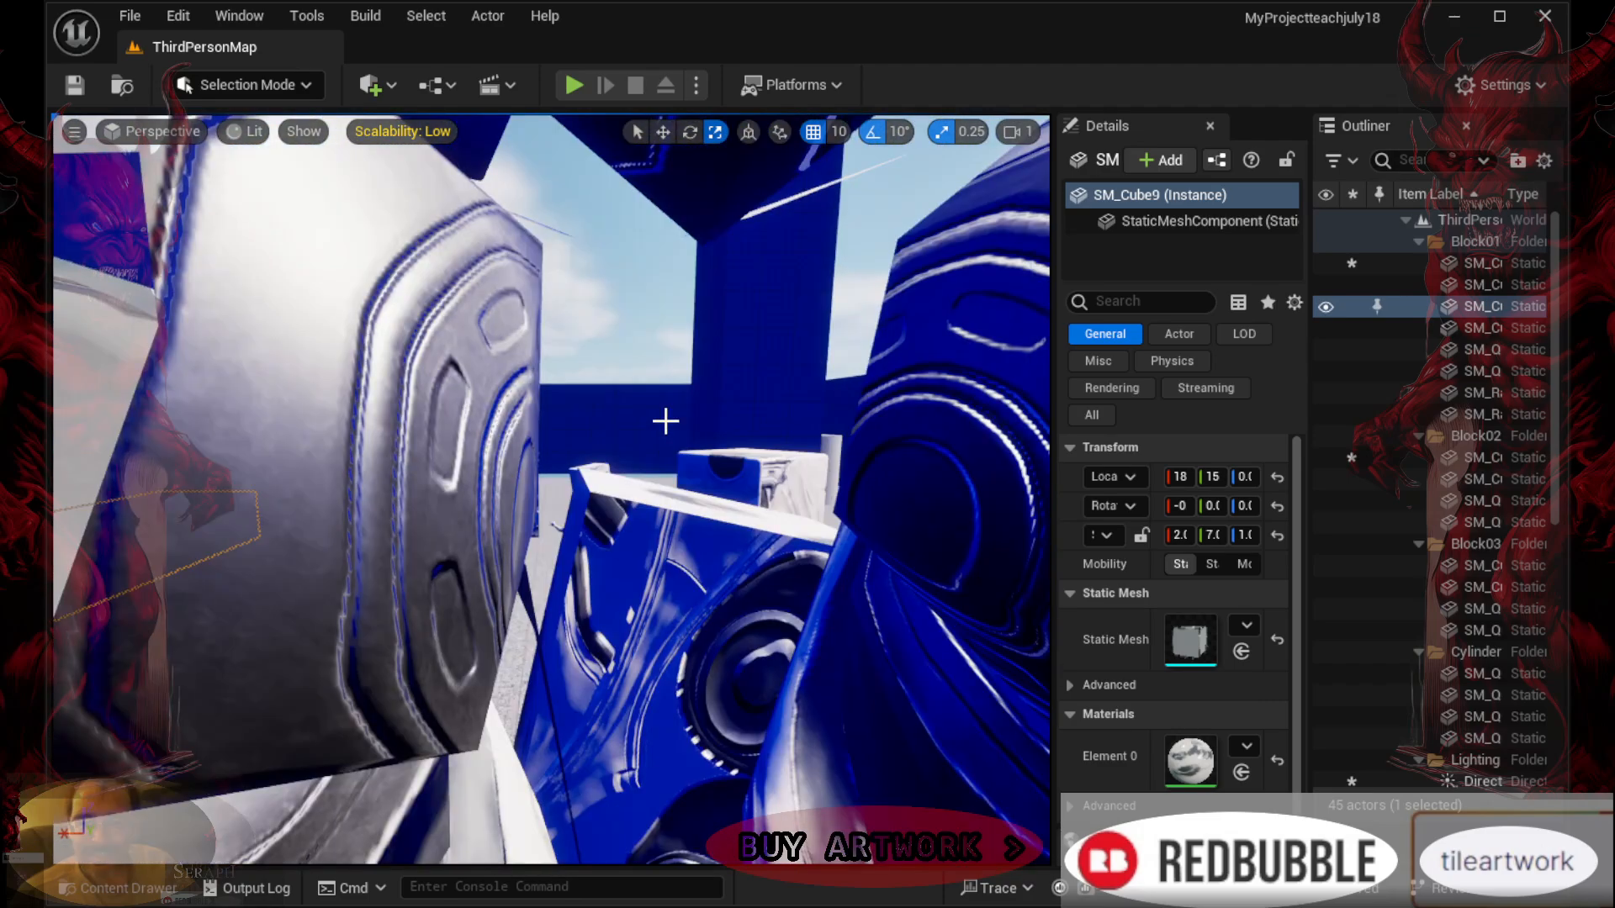
{"action": "scroll", "coordinate": [665, 421], "scroll_direction": "down", "scroll_amount": 1}
{"action": "right_click_drag", "start_coordinate": [660, 416], "coordinate": [572, 307]}
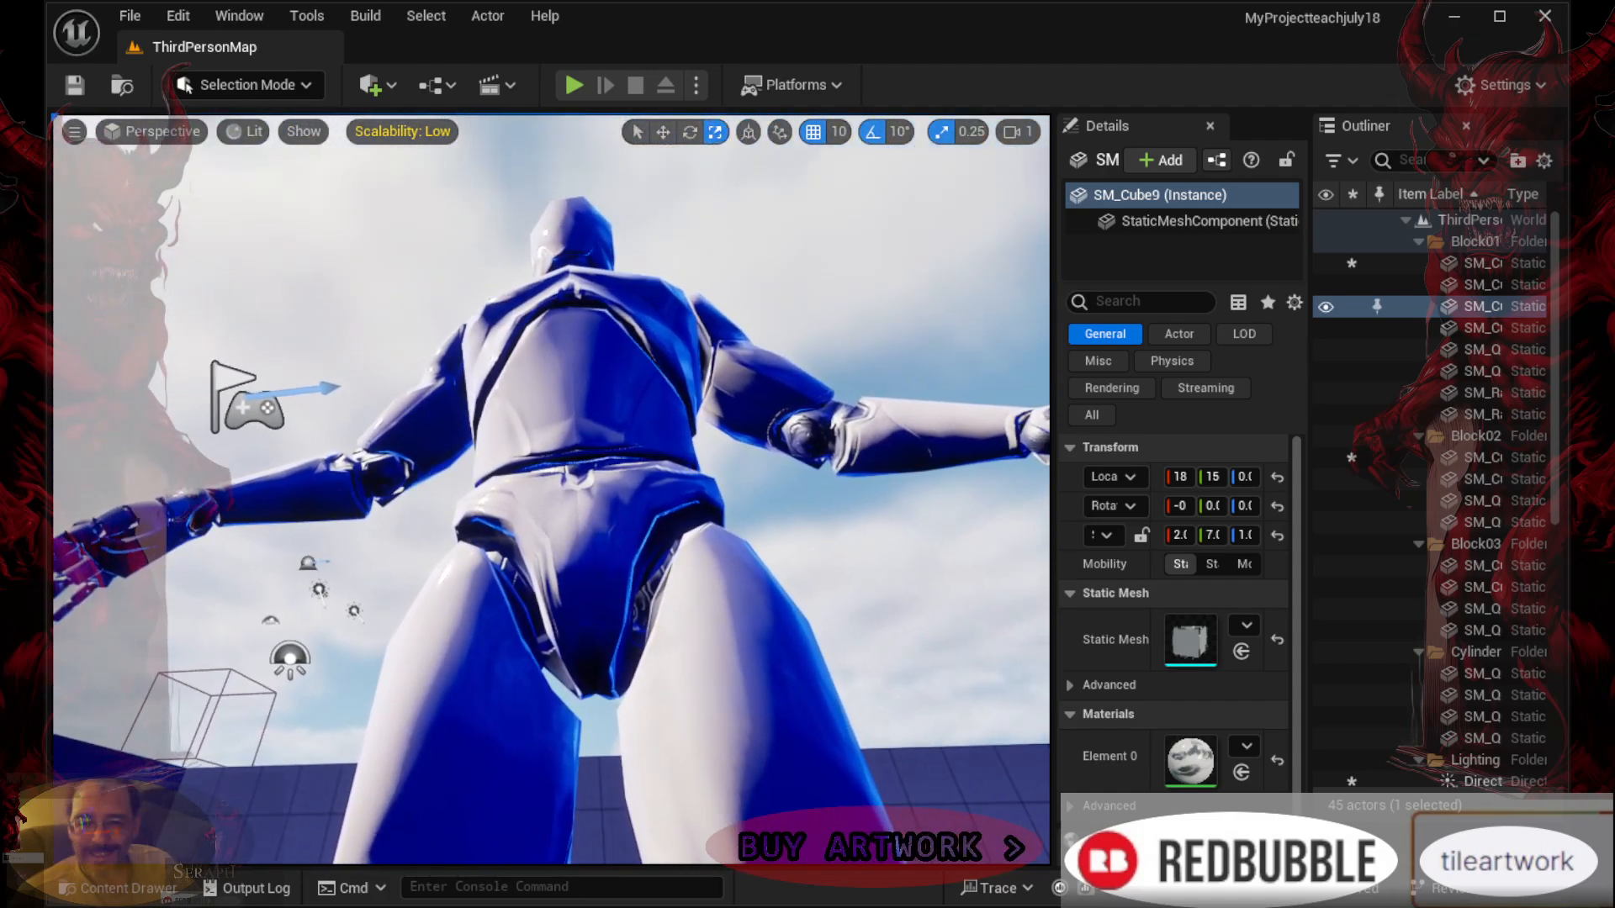
{"action": "right_click_drag", "start_coordinate": [685, 425], "coordinate": [681, 291]}
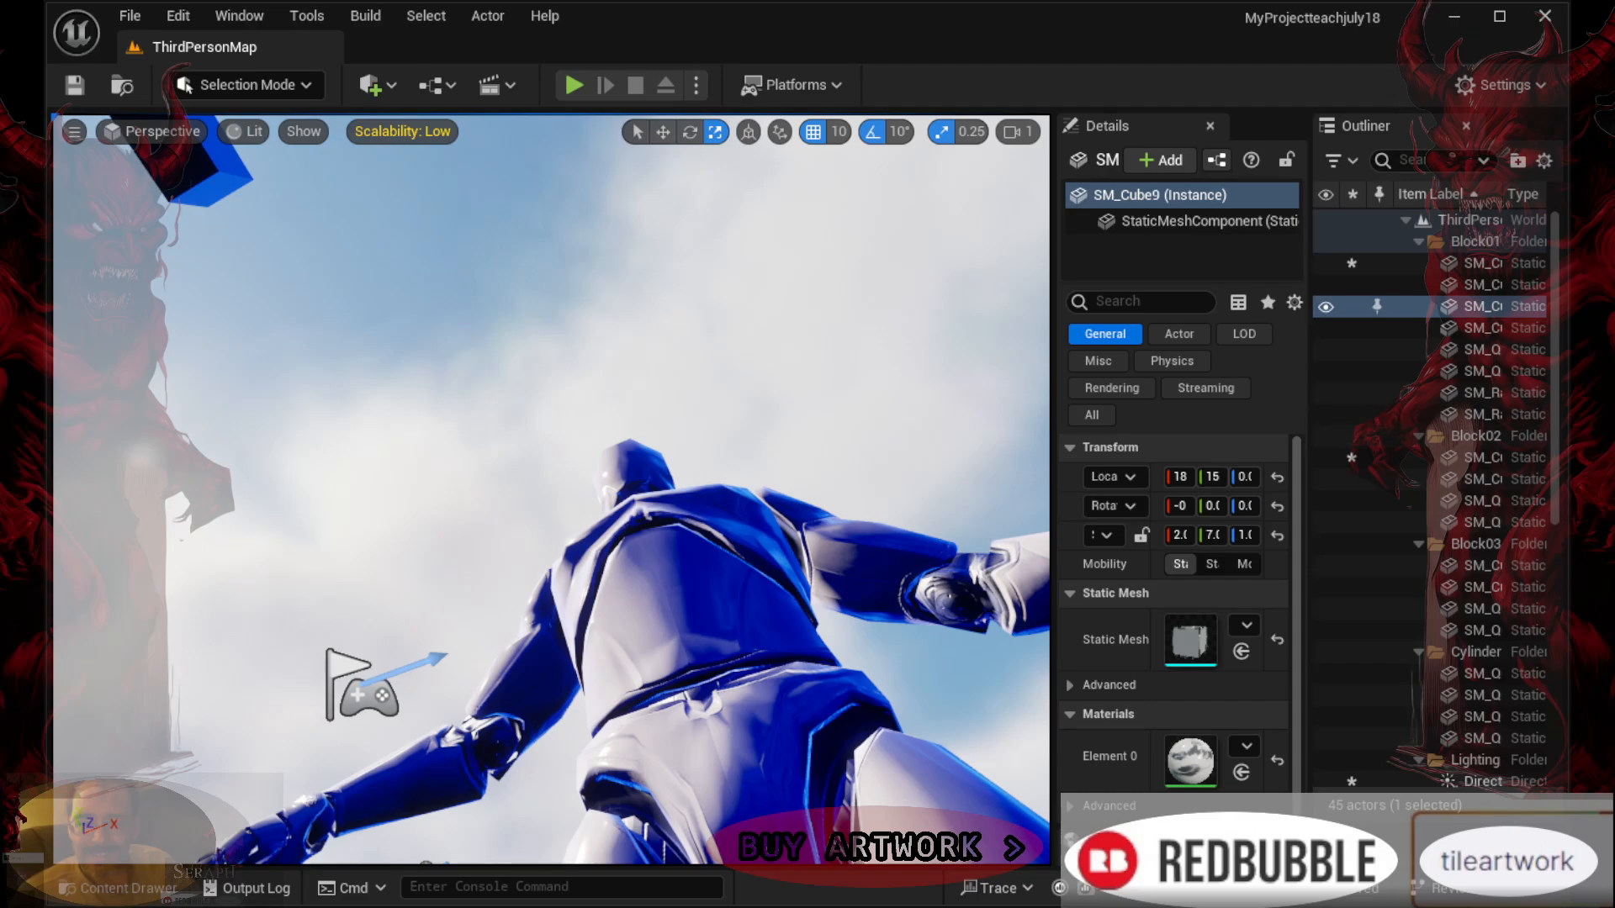
{"action": "right_click_drag", "start_coordinate": [552, 490], "coordinate": [618, 513]}
{"action": "right_click_drag", "start_coordinate": [819, 466], "coordinate": [818, 421]}
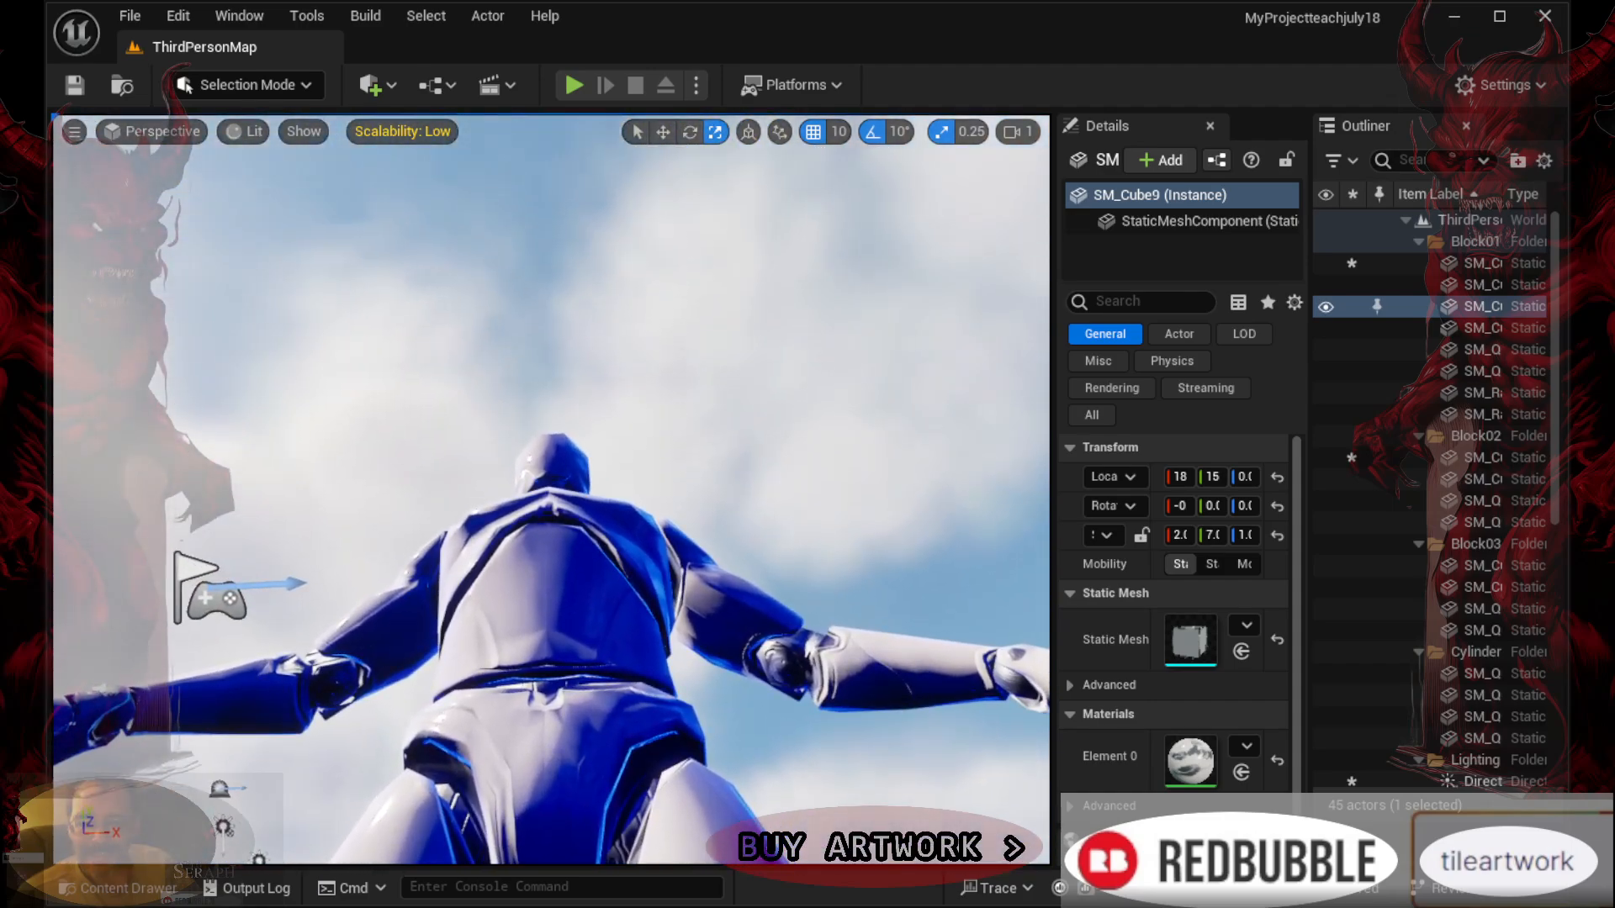
{"action": "right_click", "coordinate": [819, 466]}
Select the sky sphere and examine the shading on the giant mannequin's chest and head up close
{"action": "left_click", "coordinate": [705, 451]}
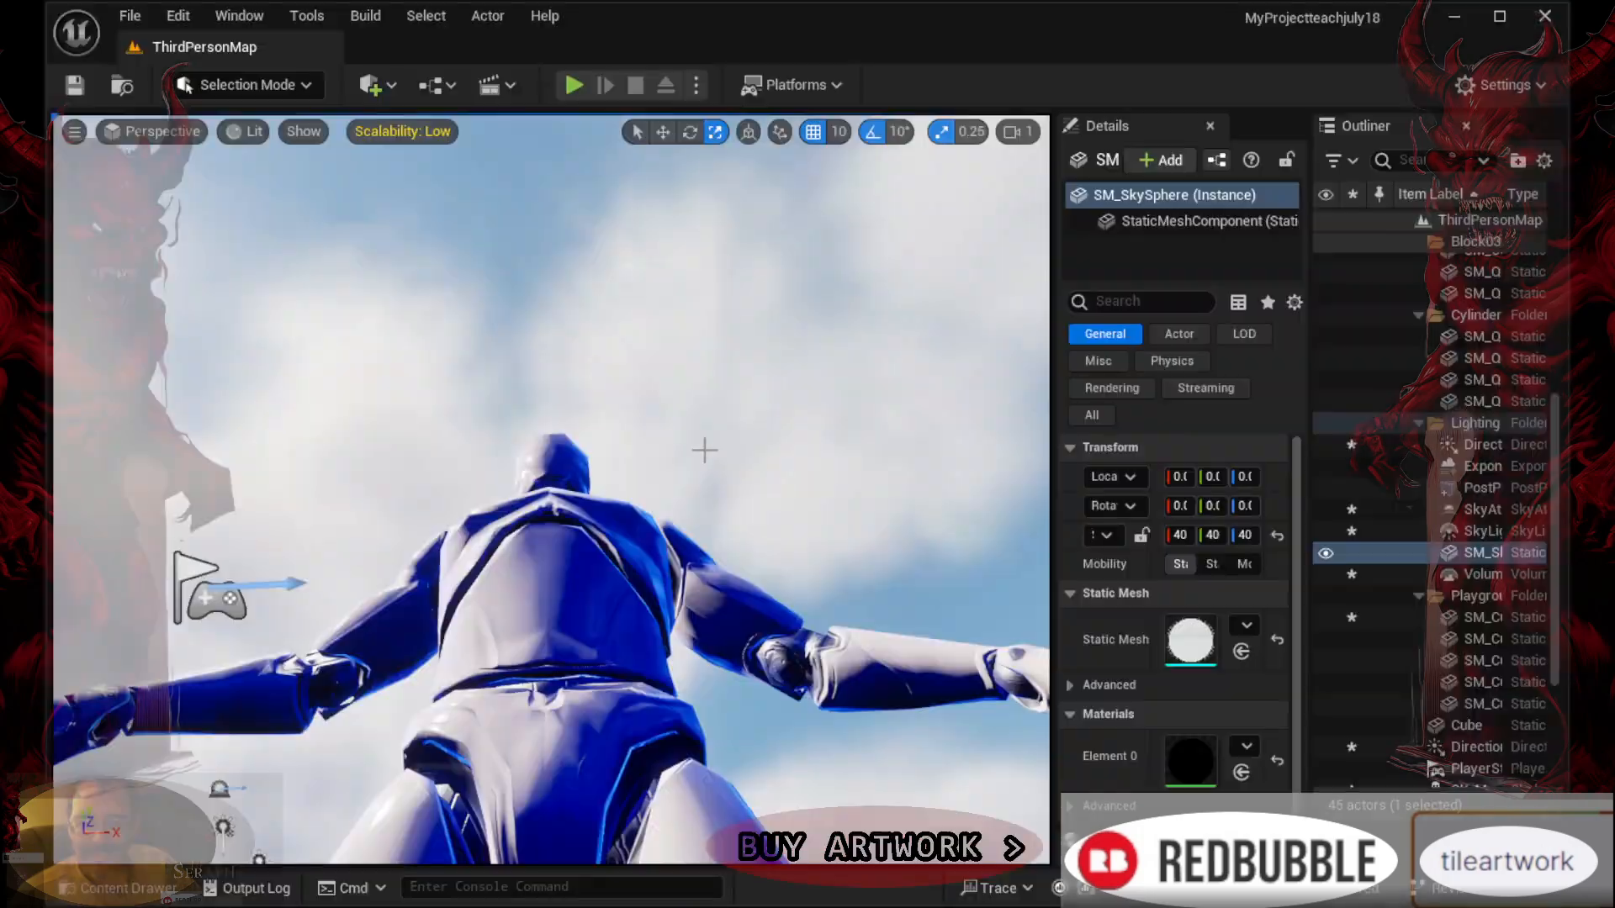
{"action": "right_click_drag", "start_coordinate": [705, 451], "coordinate": [702, 588]}
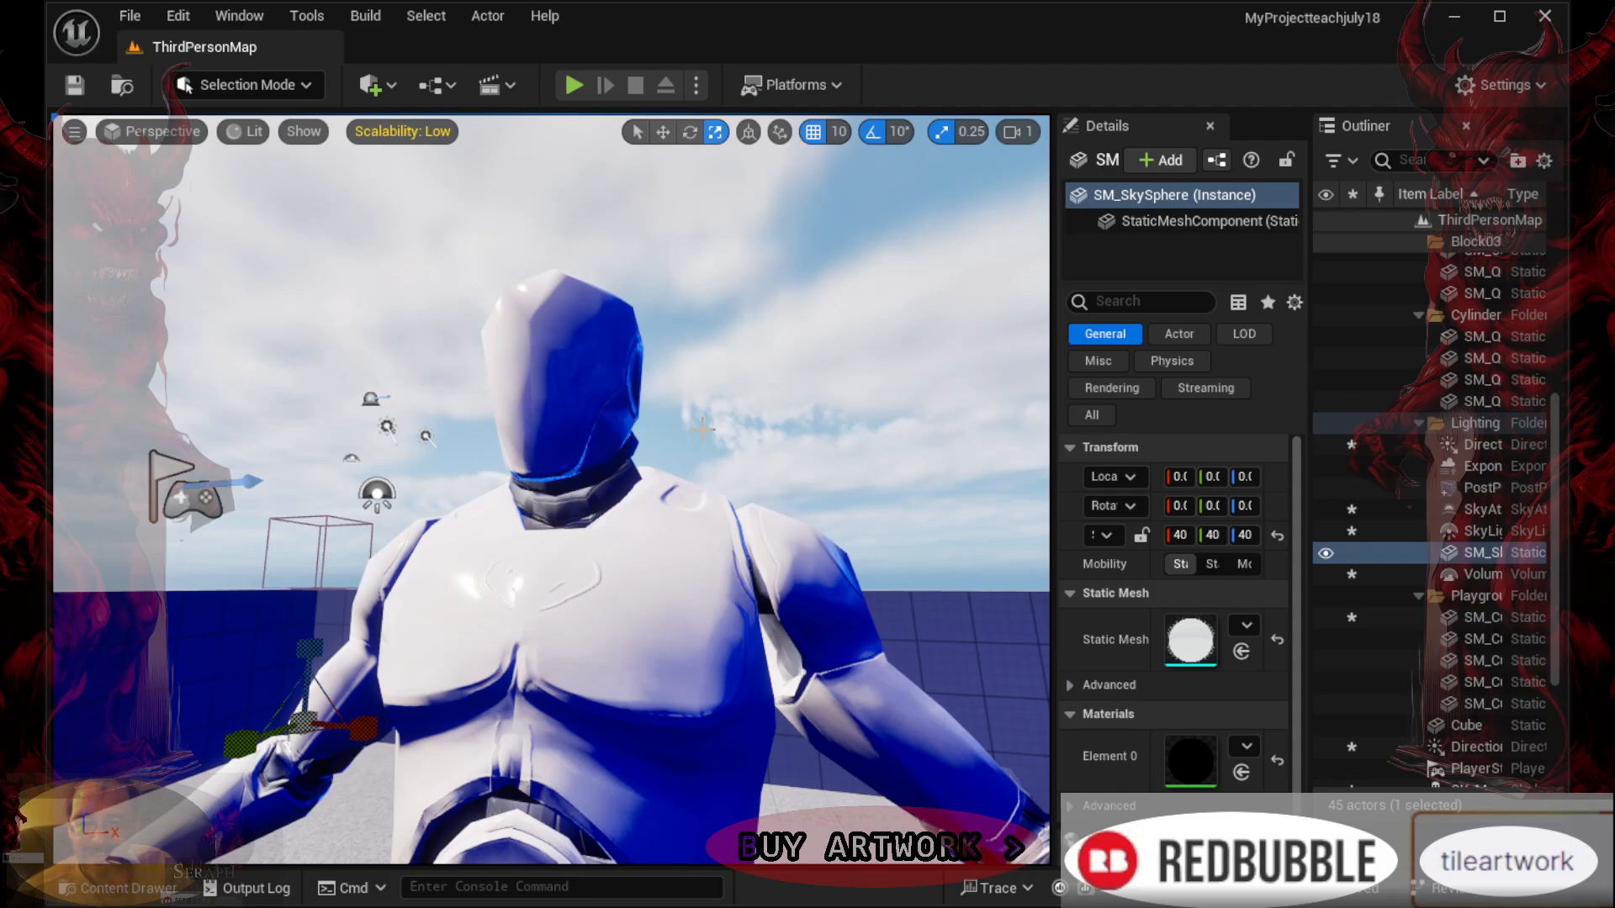
{"action": "middle_click_drag", "start_coordinate": [702, 430], "coordinate": [707, 363]}
{"action": "right_click_drag", "start_coordinate": [703, 430], "coordinate": [684, 534]}
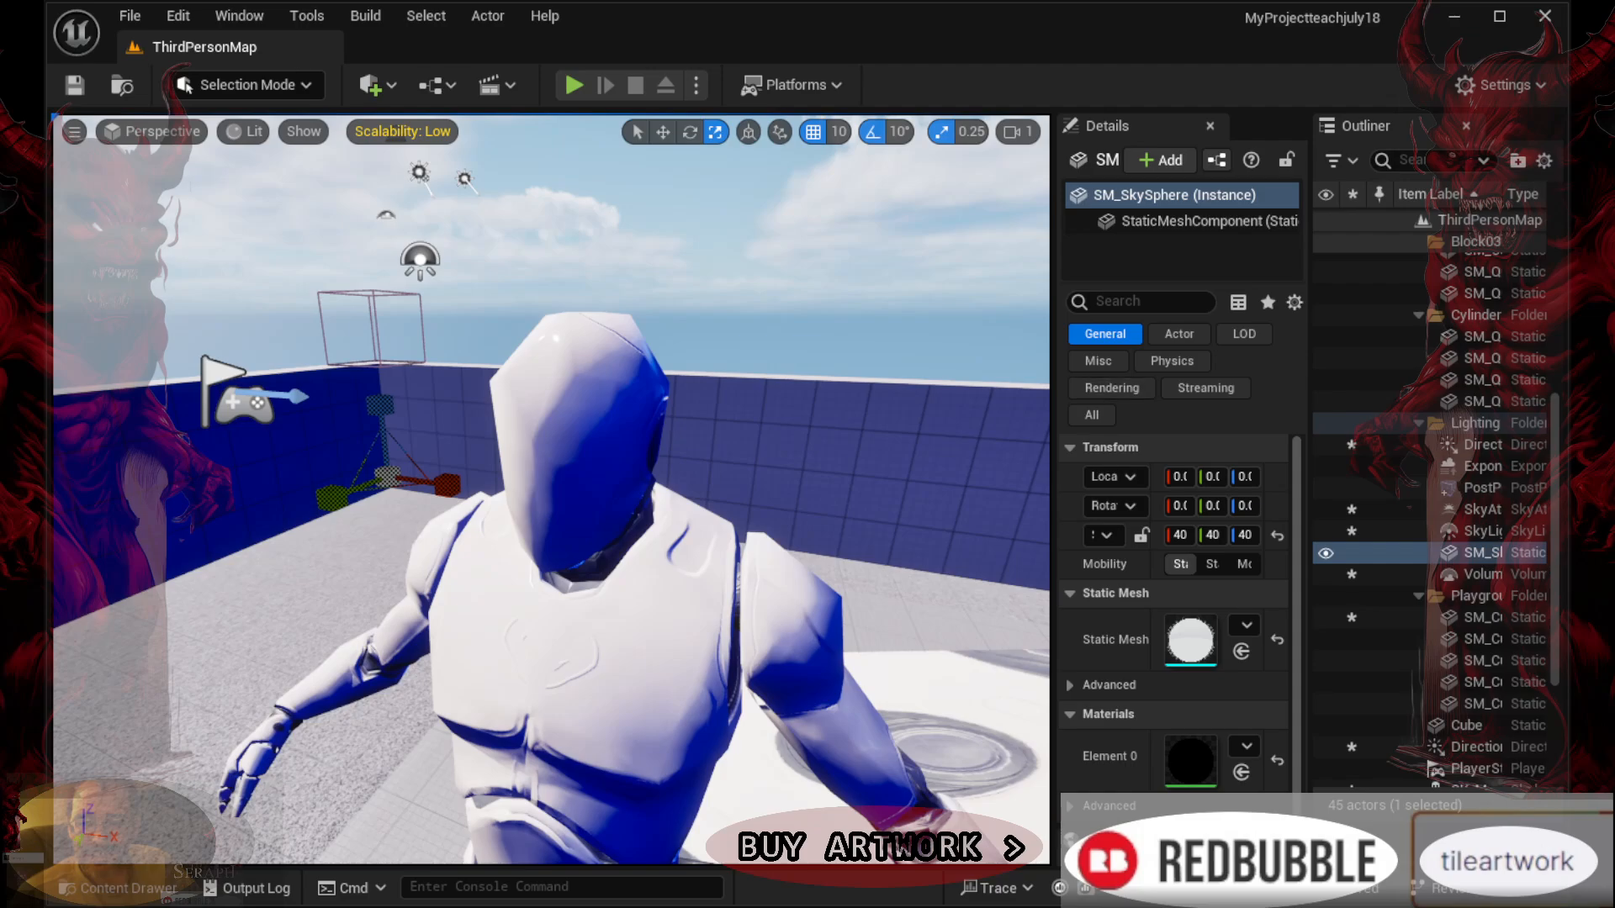
{"action": "right_click_drag", "start_coordinate": [551, 487], "coordinate": [719, 552]}
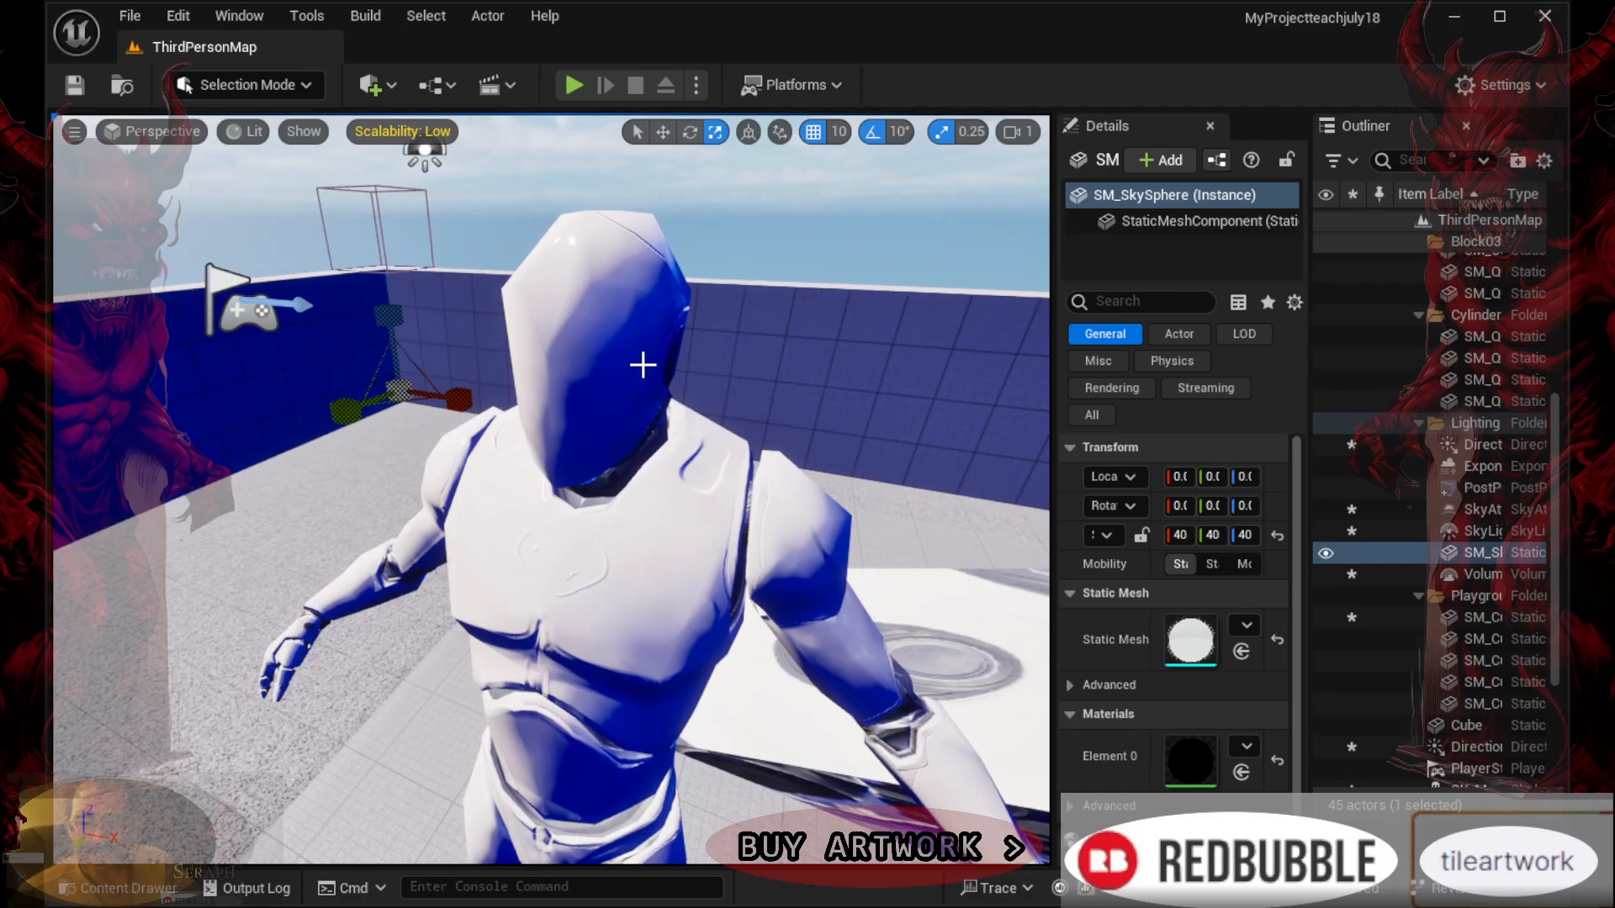
{"action": "right_click_drag", "start_coordinate": [633, 329], "coordinate": [530, 220]}
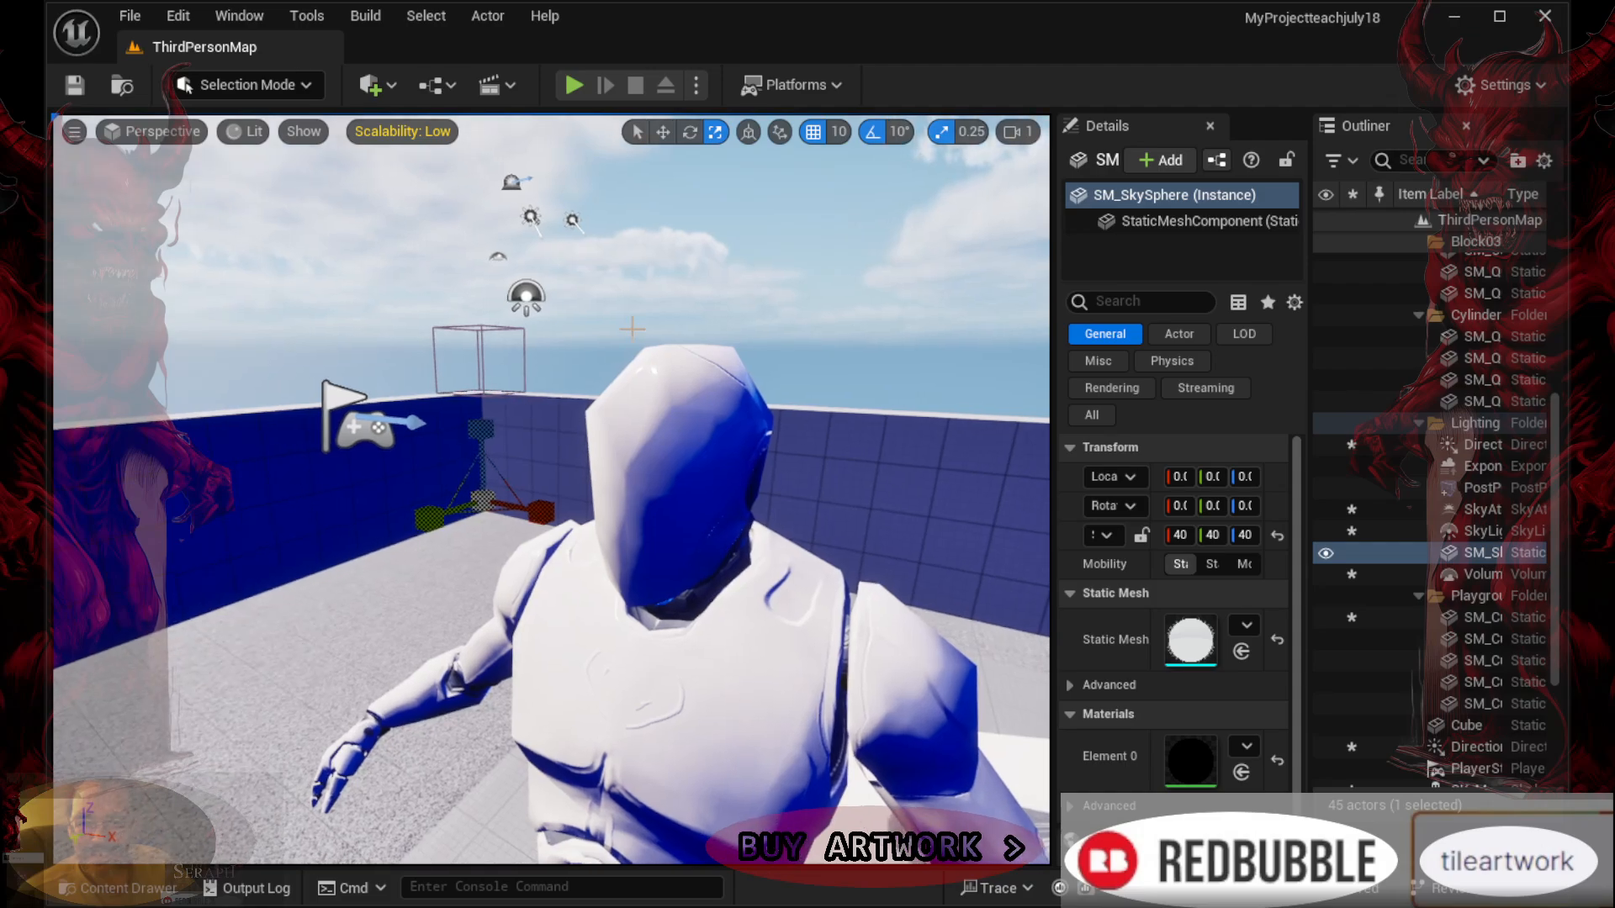
{"action": "mouse_move", "coordinate": [629, 332]}
{"action": "right_mouse_down"}
{"action": "mouse_move", "coordinate": [673, 312]}
{"action": "mouse_move", "coordinate": [789, 335]}
{"action": "mouse_move", "coordinate": [626, 333]}
{"action": "mouse_move", "coordinate": [820, 160]}
{"action": "mouse_move", "coordinate": [771, 239]}
{"action": "mouse_move", "coordinate": [642, 325]}
{"action": "right_mouse_up"}
{"action": "scroll", "coordinate": [643, 326], "scroll_direction": "up", "scroll_amount": 2}
{"action": "scroll", "coordinate": [642, 326], "scroll_direction": "down", "scroll_amount": 1}
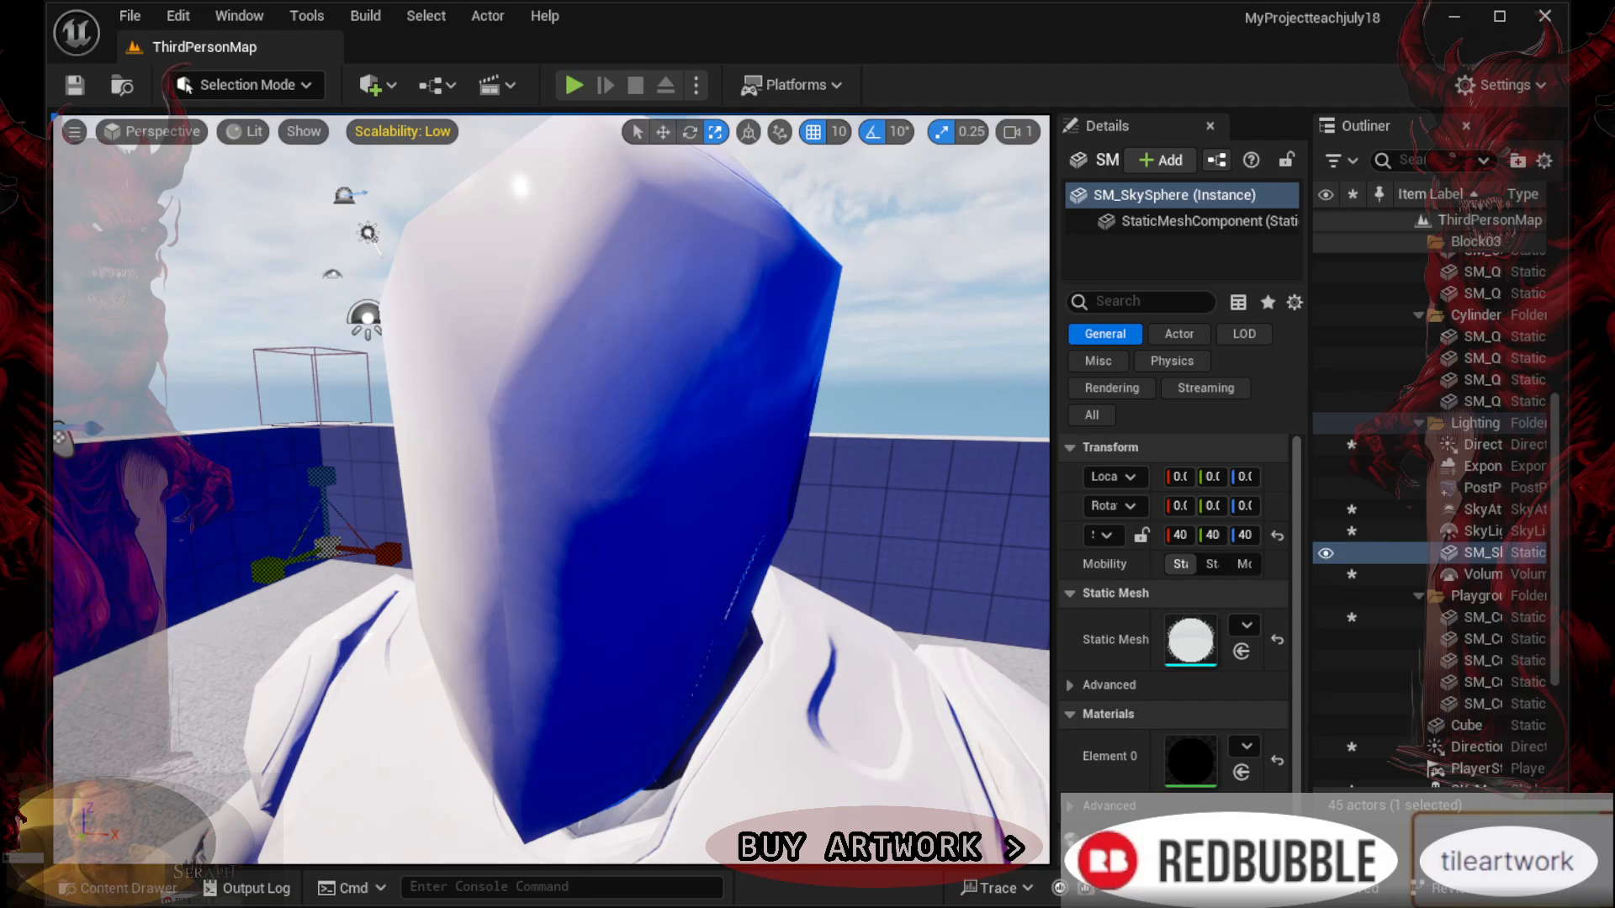
{"action": "right_click_drag", "start_coordinate": [552, 489], "coordinate": [491, 409]}
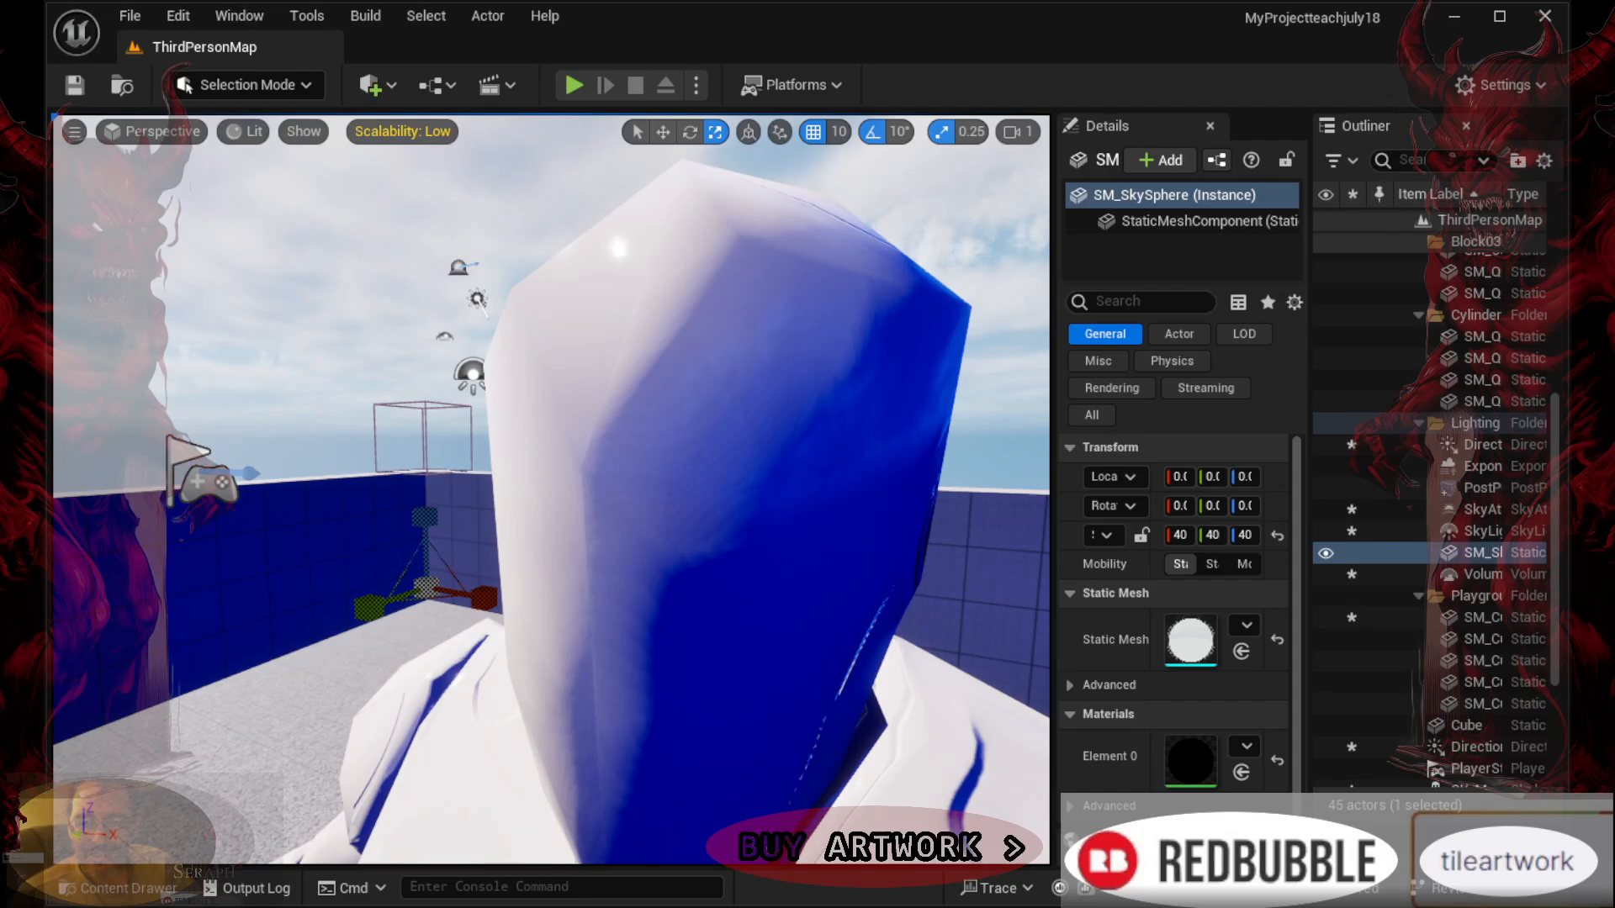
Move the textured chamfer cube on the open floor over to the textured block beside the sphere
{"action": "right_click_drag", "start_coordinate": [491, 410], "coordinate": [812, 431]}
{"action": "key", "text": "s"}
{"action": "right_click_drag", "start_coordinate": [707, 430], "coordinate": [799, 430]}
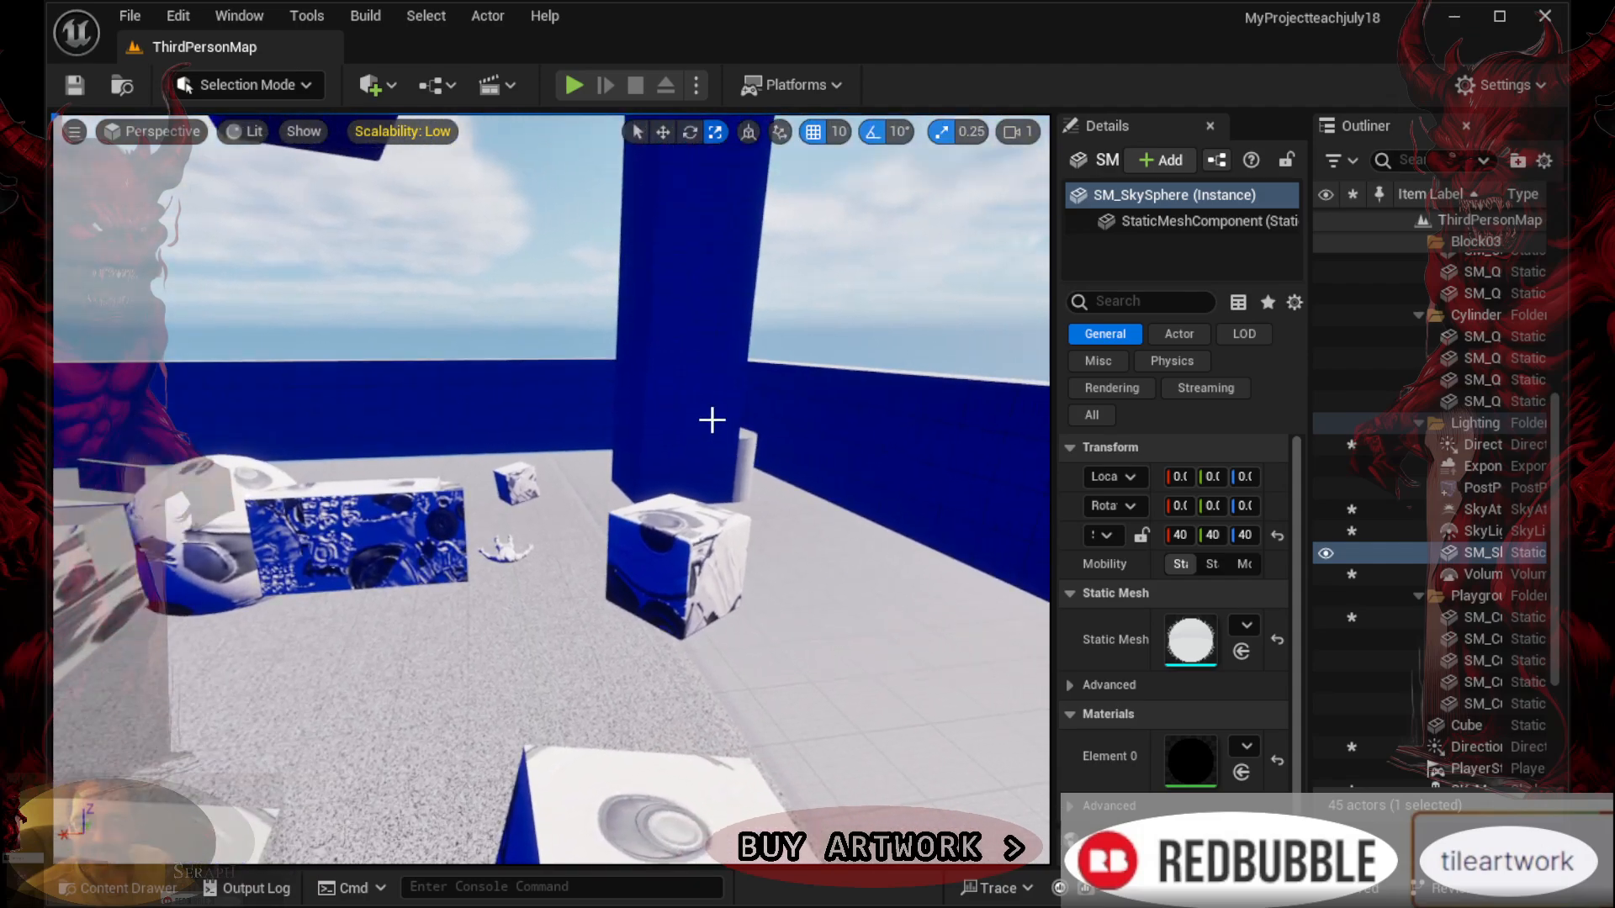
{"action": "left_click", "coordinate": [664, 131]}
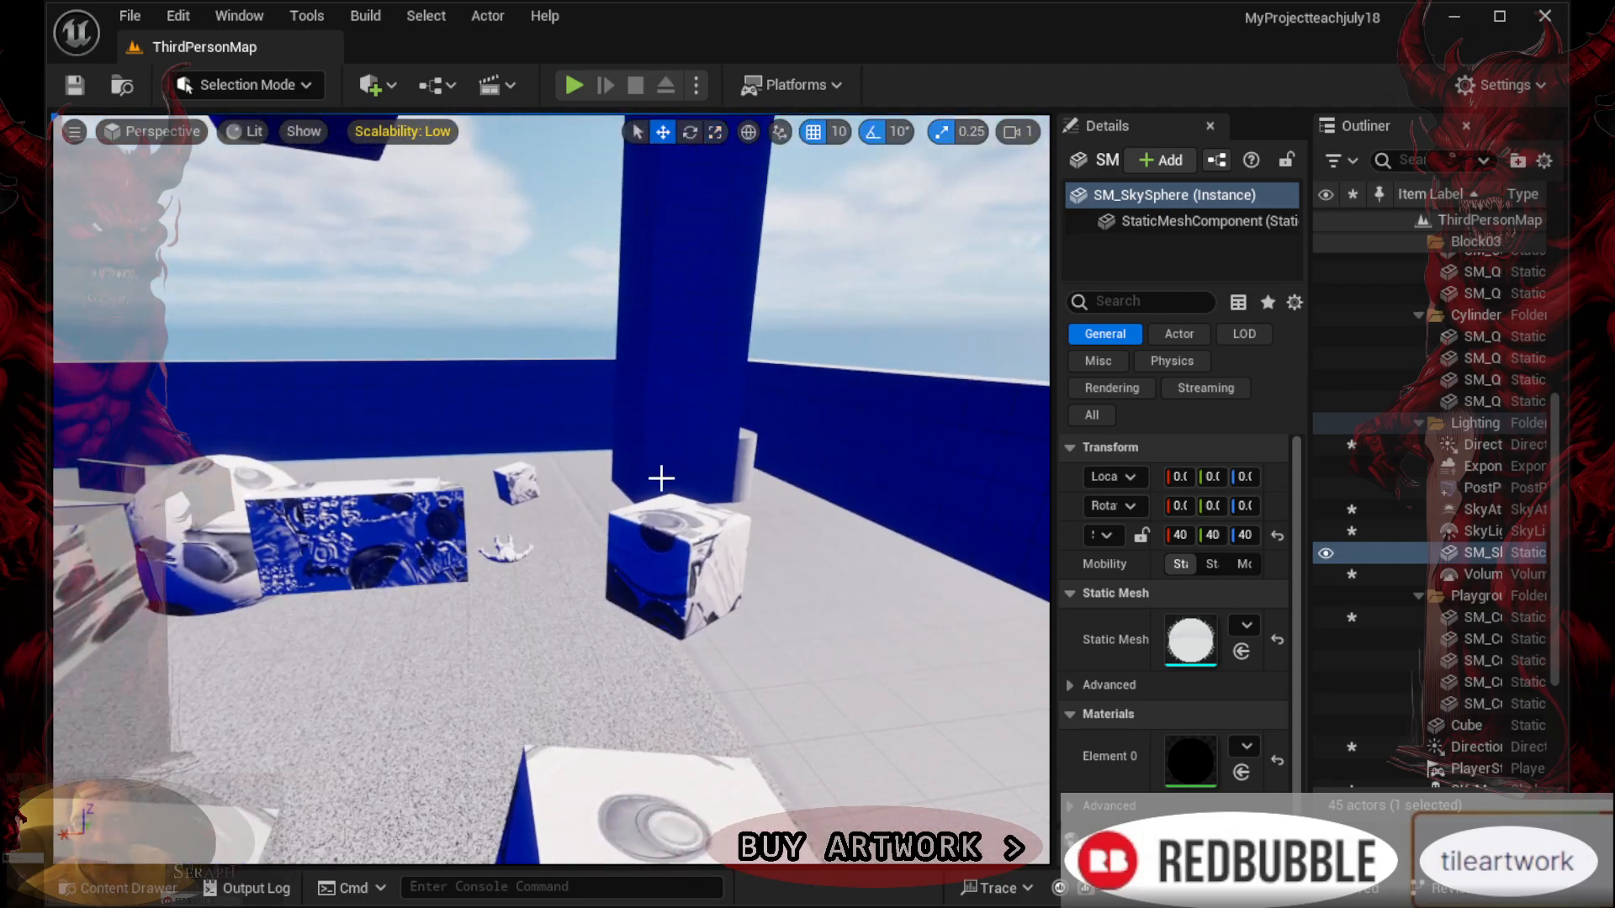
{"action": "left_click", "coordinate": [670, 533]}
{"action": "left_click_drag", "start_coordinate": [671, 532], "coordinate": [223, 591]}
{"action": "key", "text": "f"}
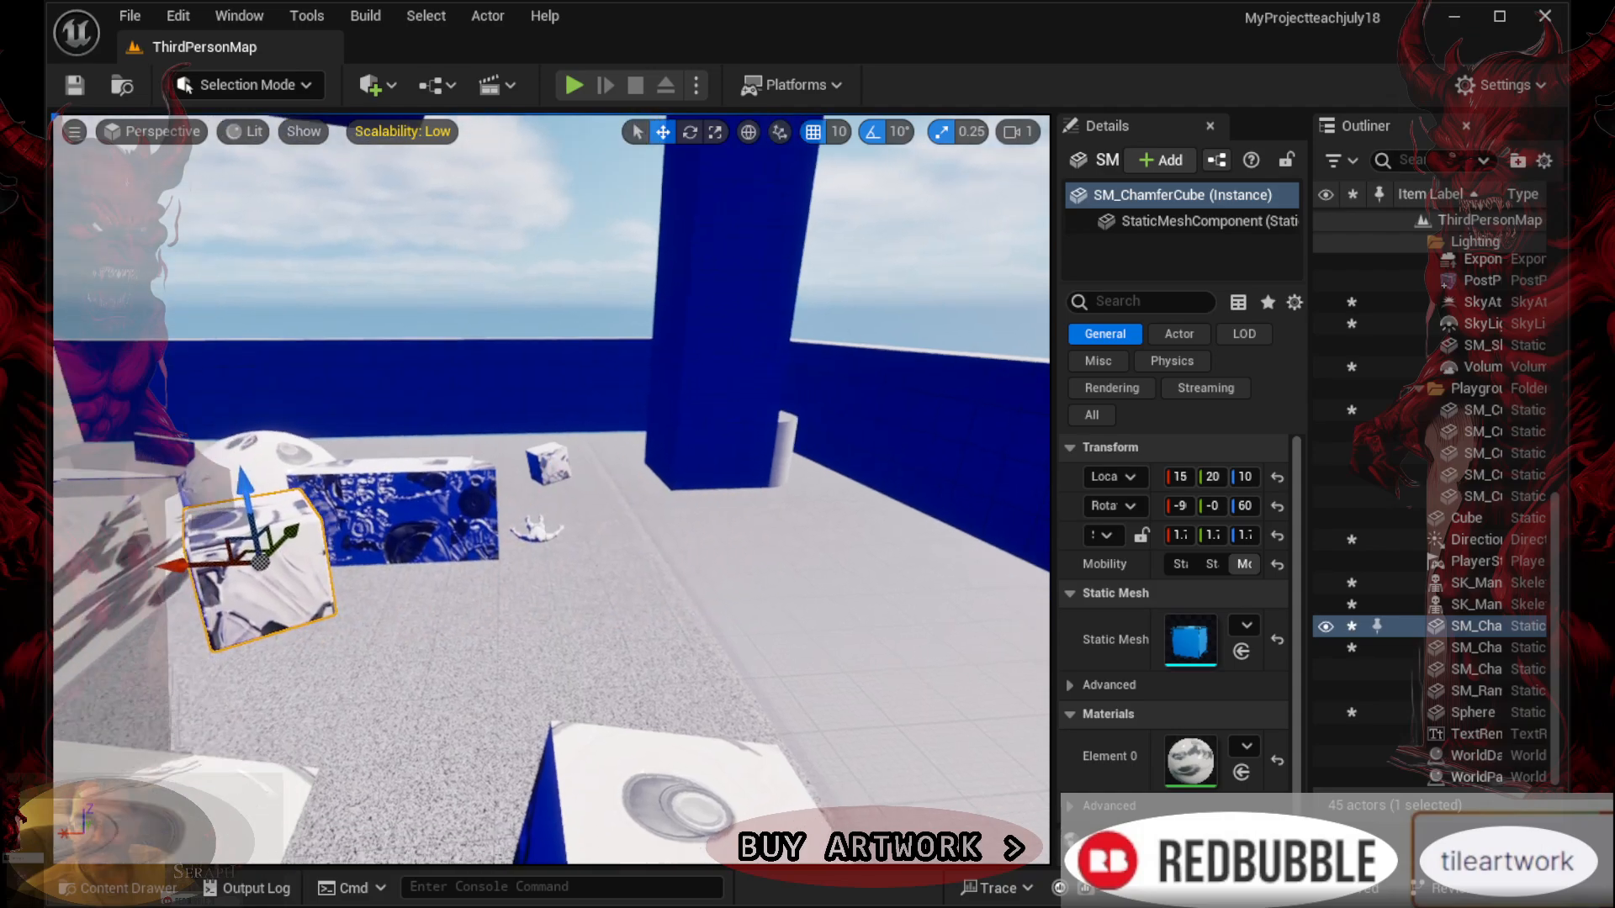
Raise the selected chamfer cube off the floor and move it sideways above the textured ramp beside the sphere
{"action": "scroll", "coordinate": [650, 505], "scroll_direction": "up", "scroll_amount": 3}
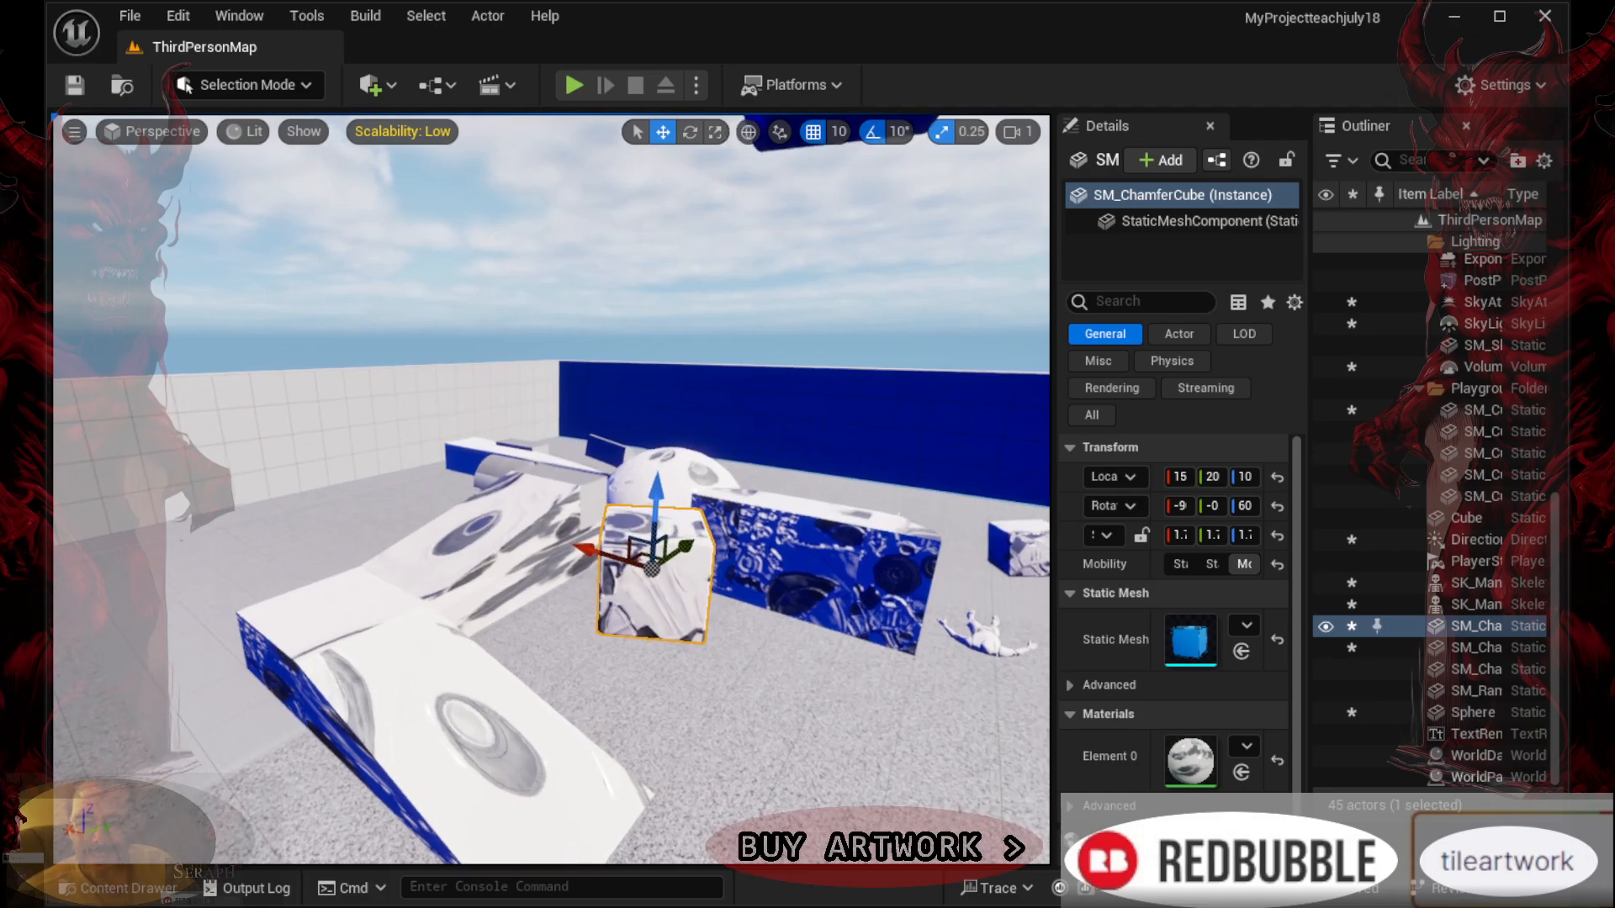
{"action": "left_click_drag", "start_coordinate": [659, 505], "coordinate": [663, 429]}
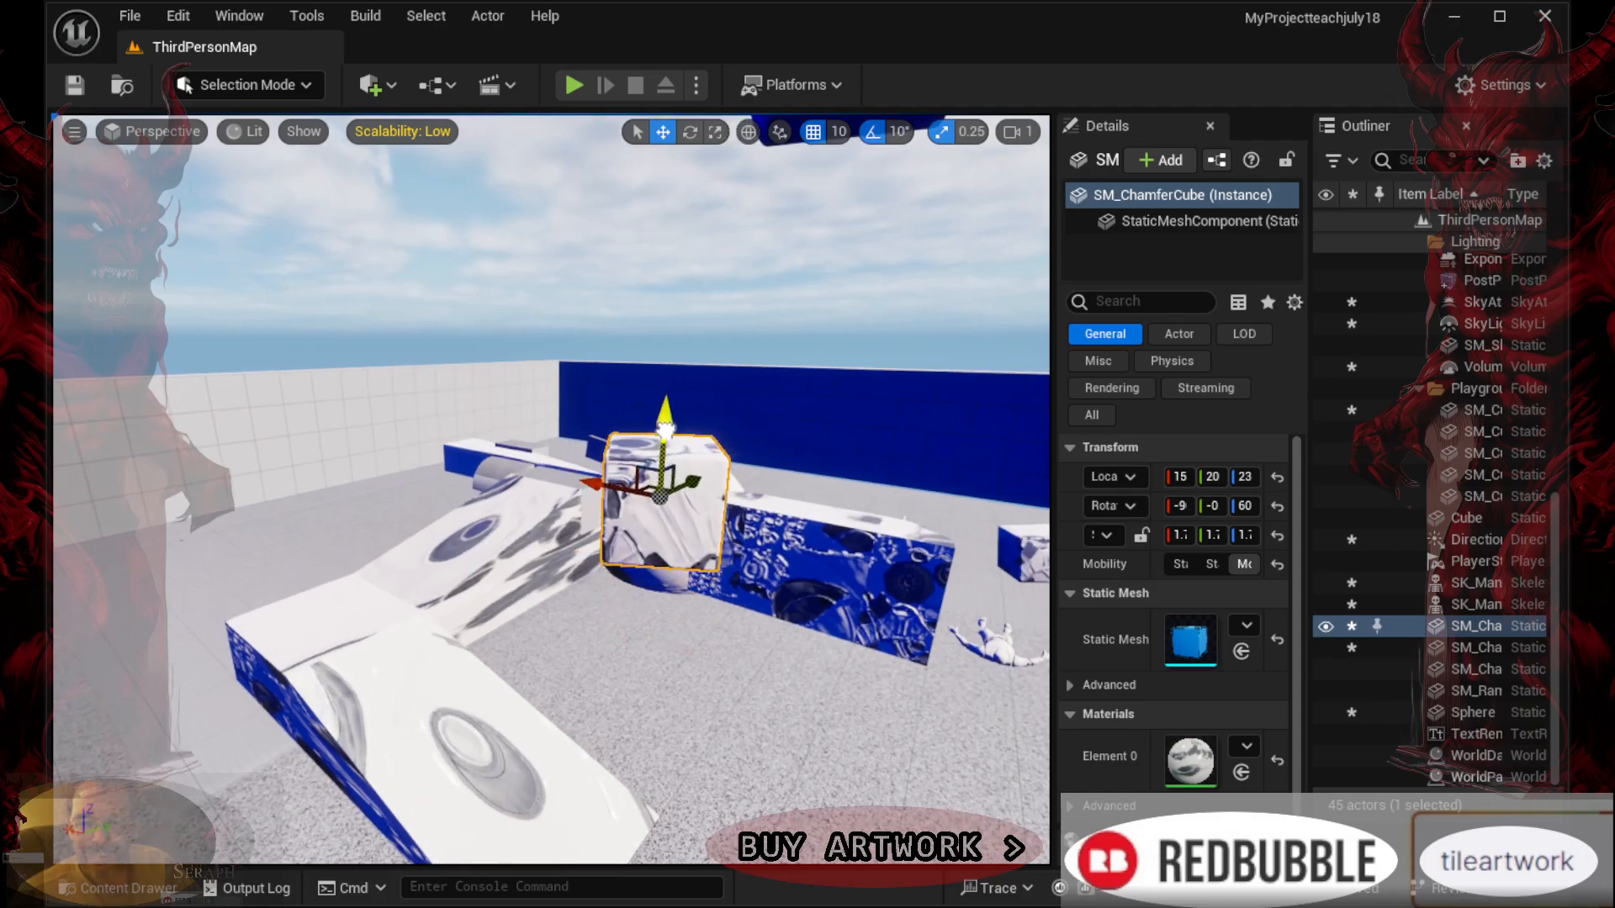
{"action": "left_click", "coordinate": [595, 498]}
{"action": "left_click", "coordinate": [637, 491]}
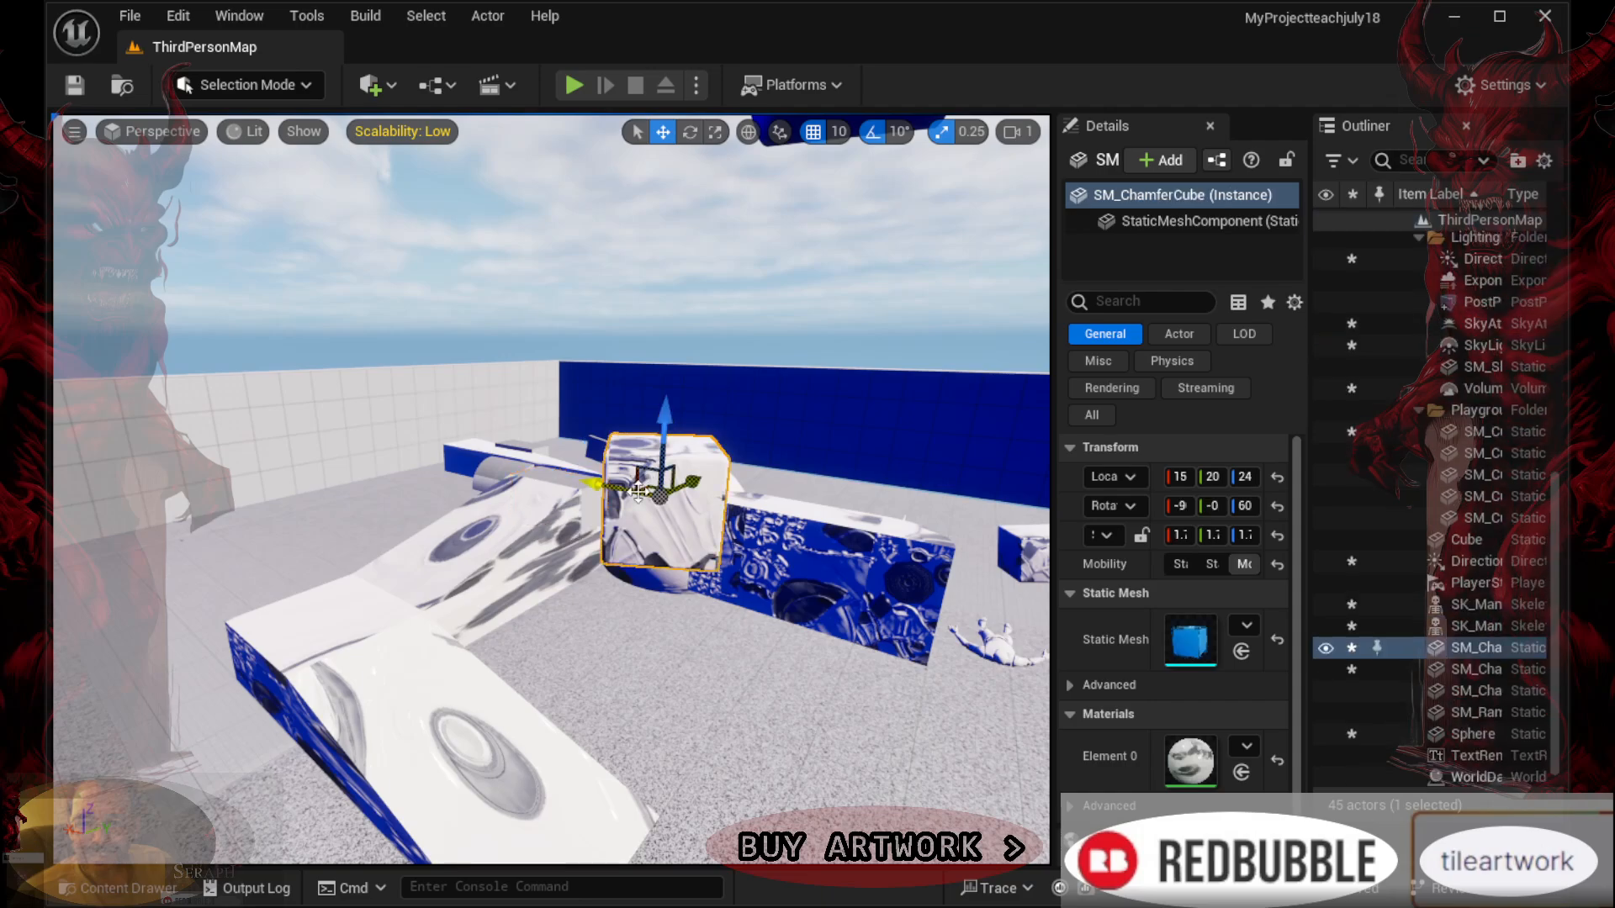
{"action": "left_click_drag", "start_coordinate": [625, 488], "coordinate": [503, 471]}
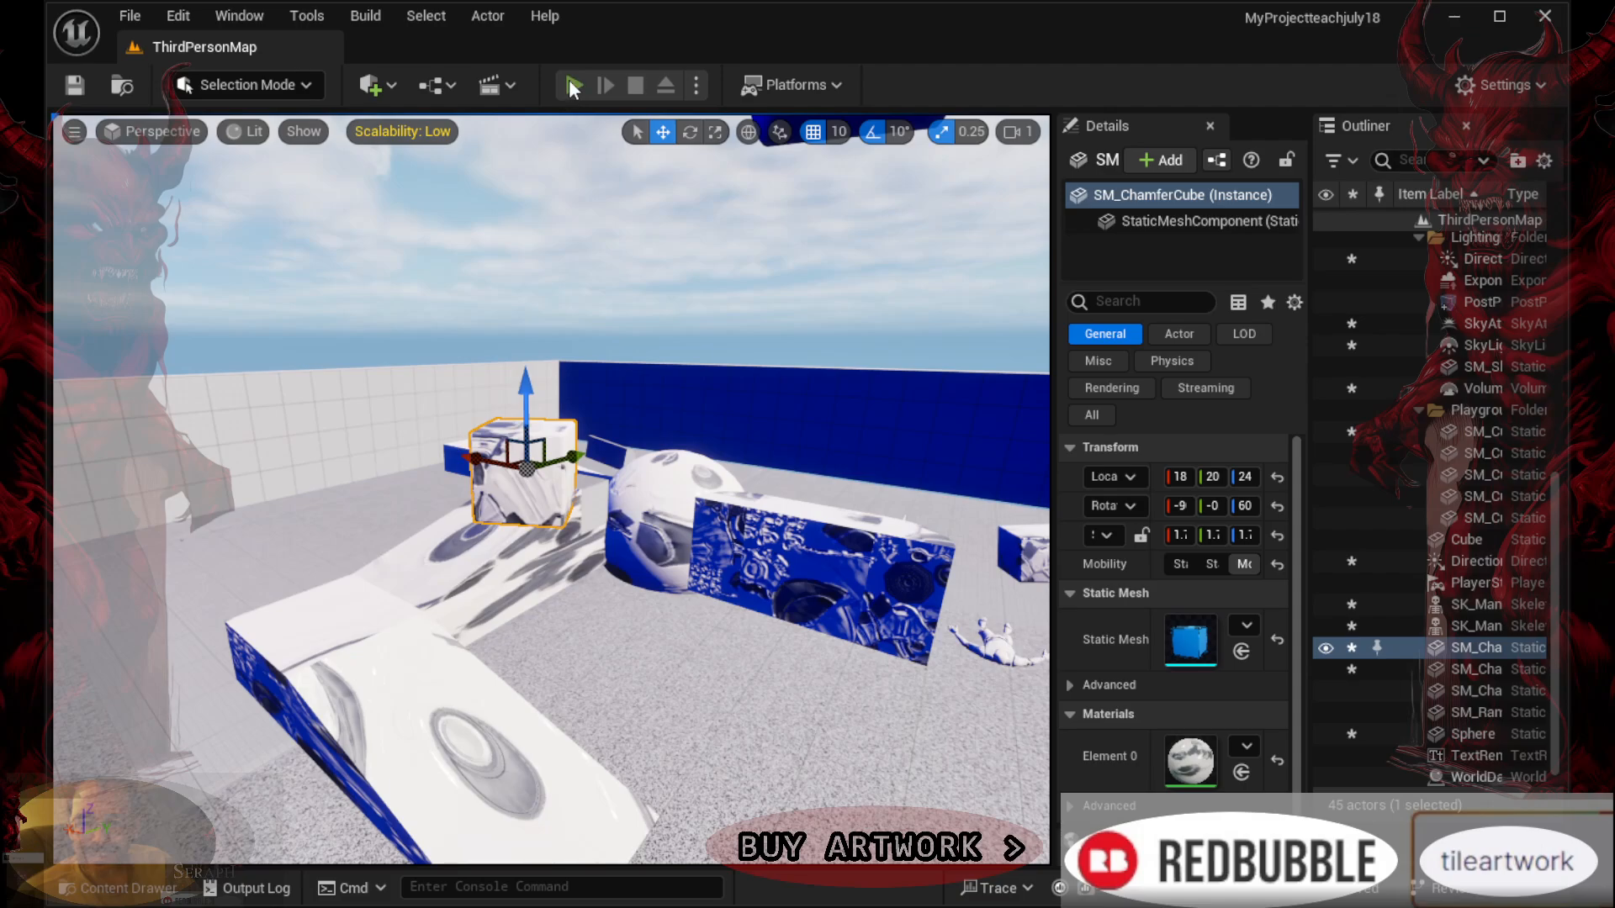
Start a play session and run the character up the textured ramp and along the ledge beside the sphere
{"action": "left_click", "coordinate": [573, 88]}
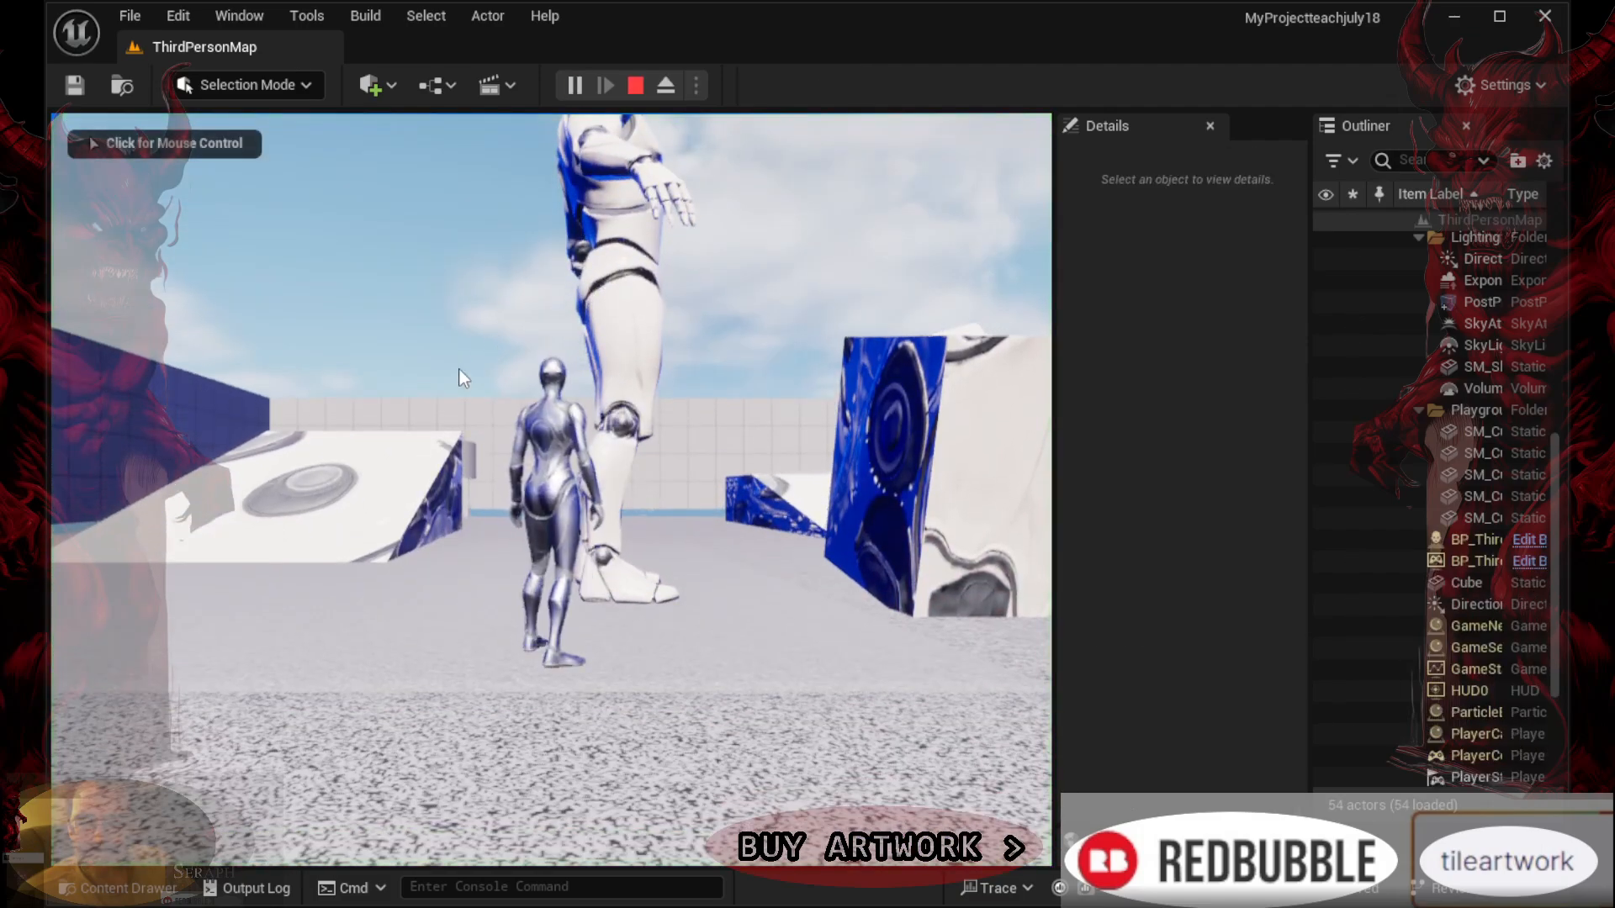
{"action": "left_click", "coordinate": [466, 503]}
{"action": "key", "text": "w"}
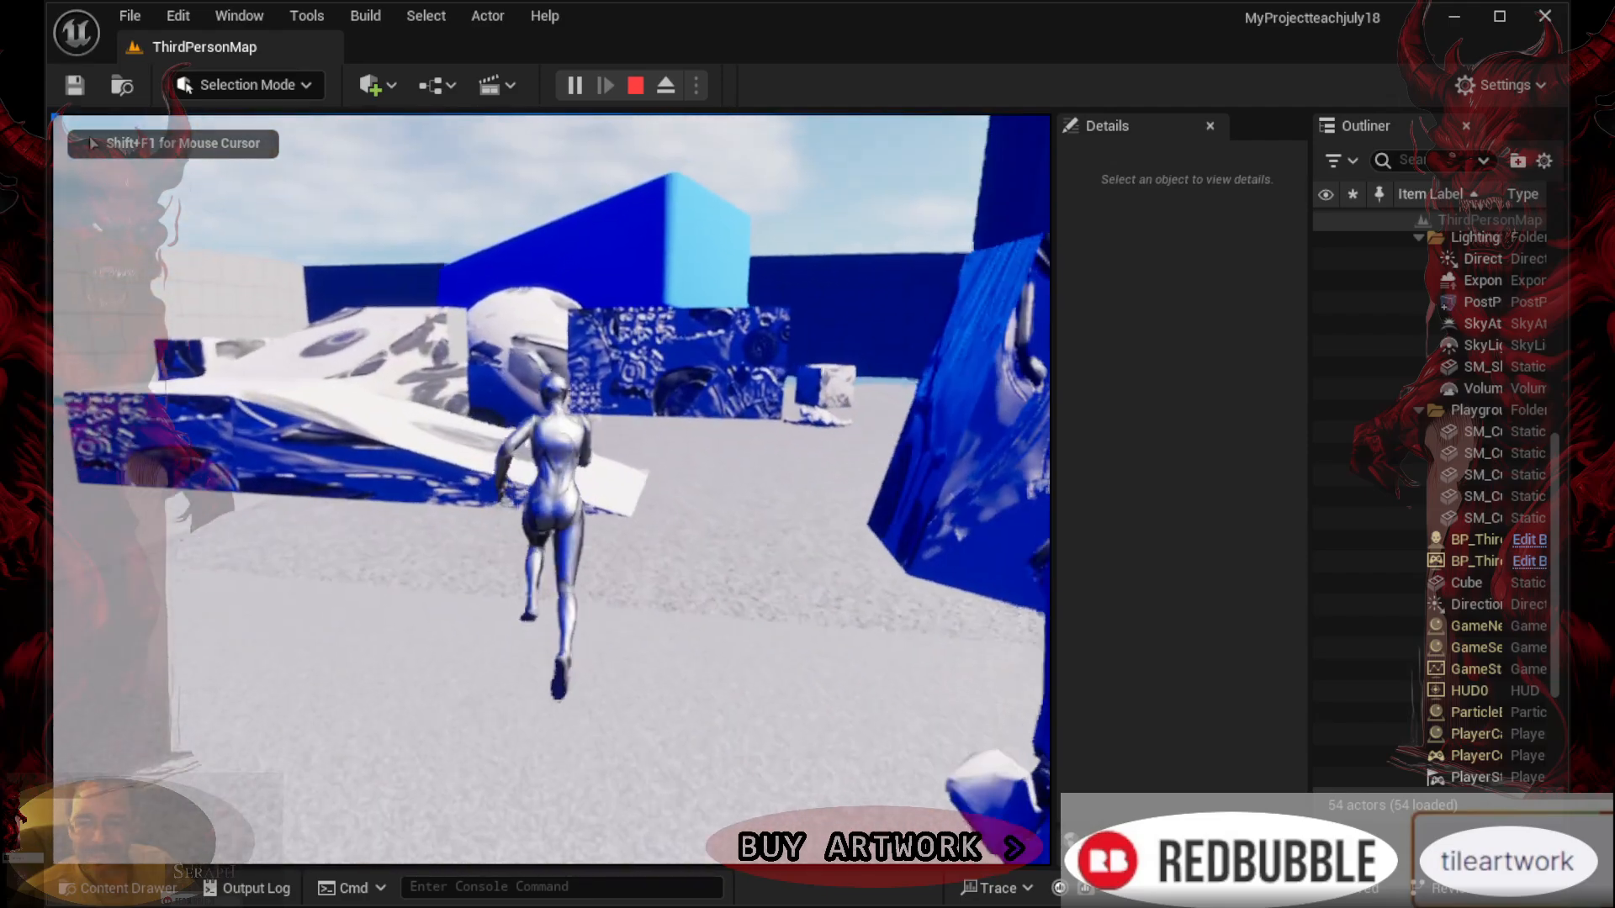
{"action": "key", "text": "w"}
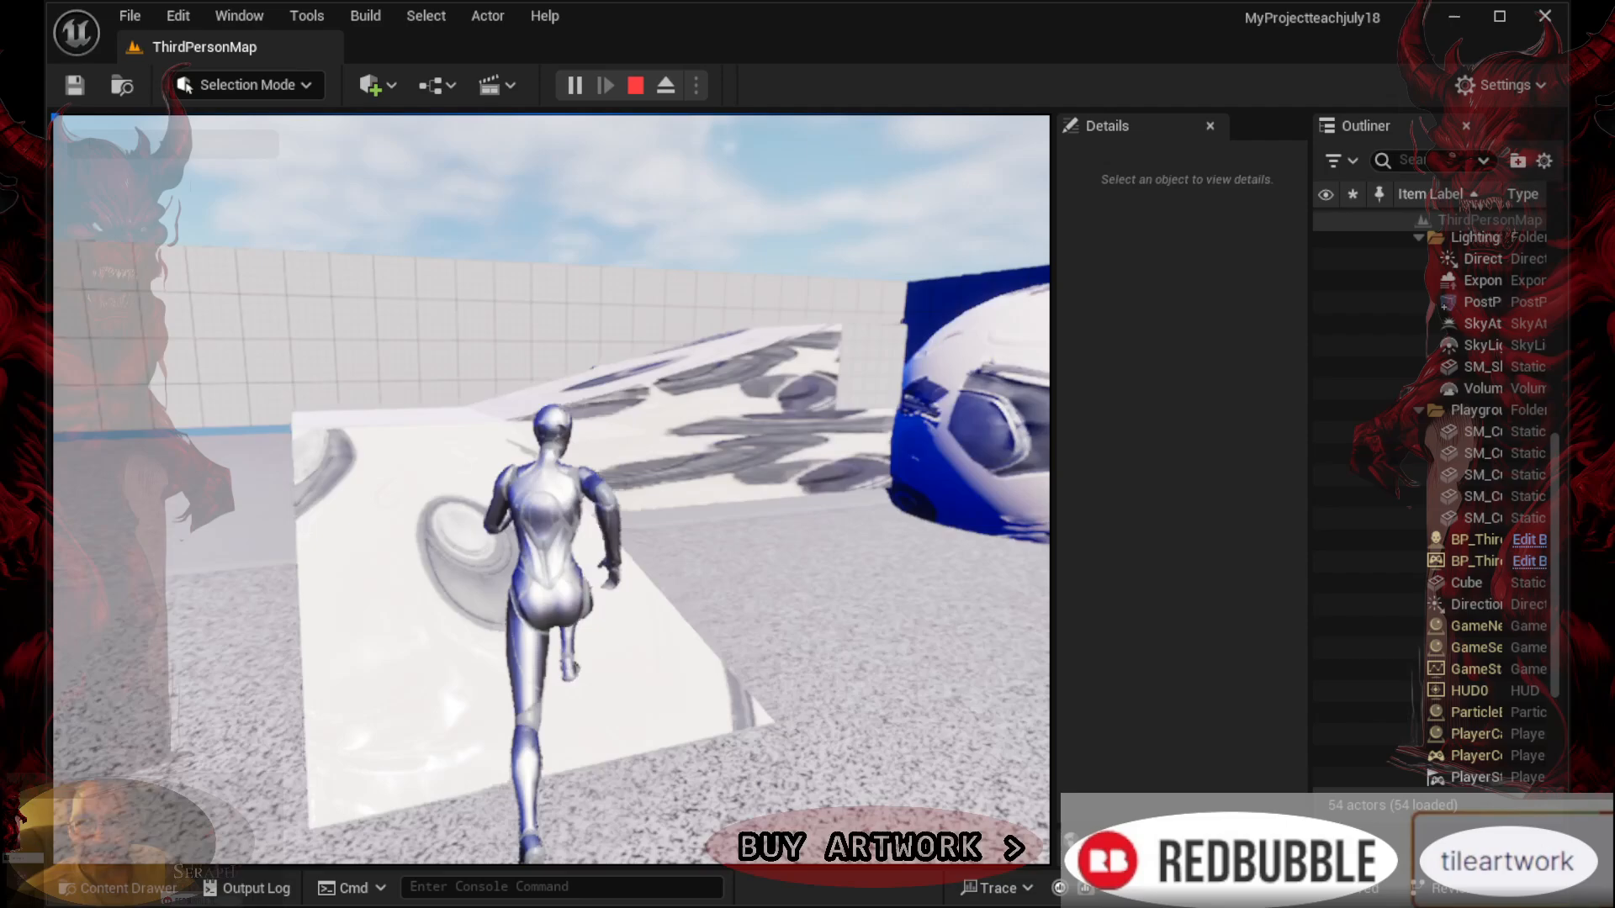
{"action": "key", "text": "w"}
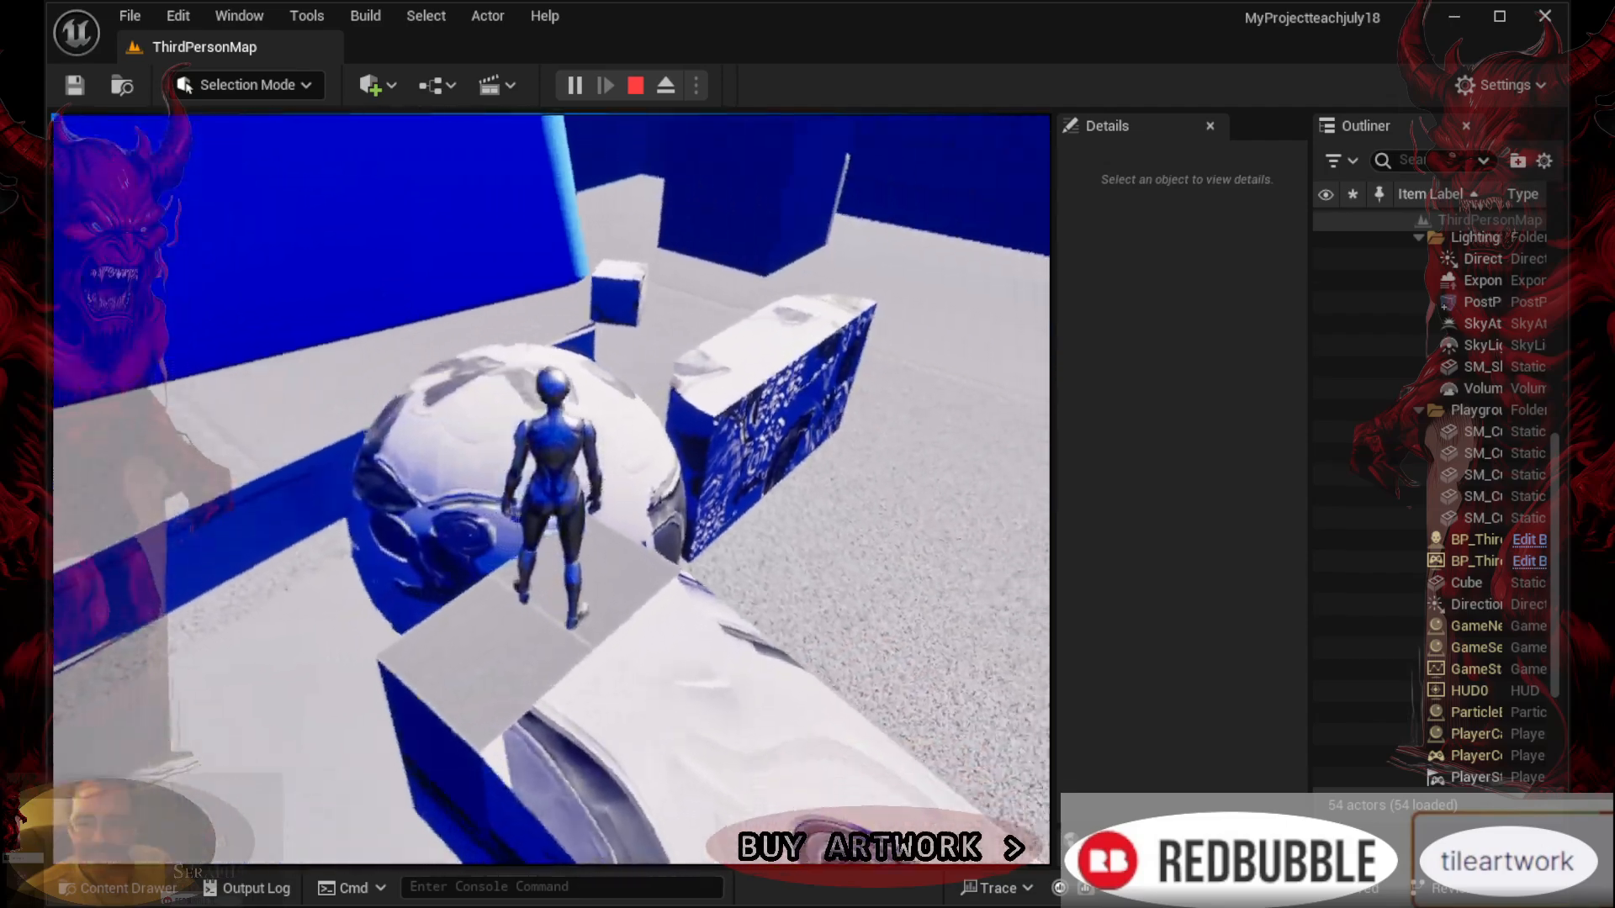
{"action": "key", "text": "w"}
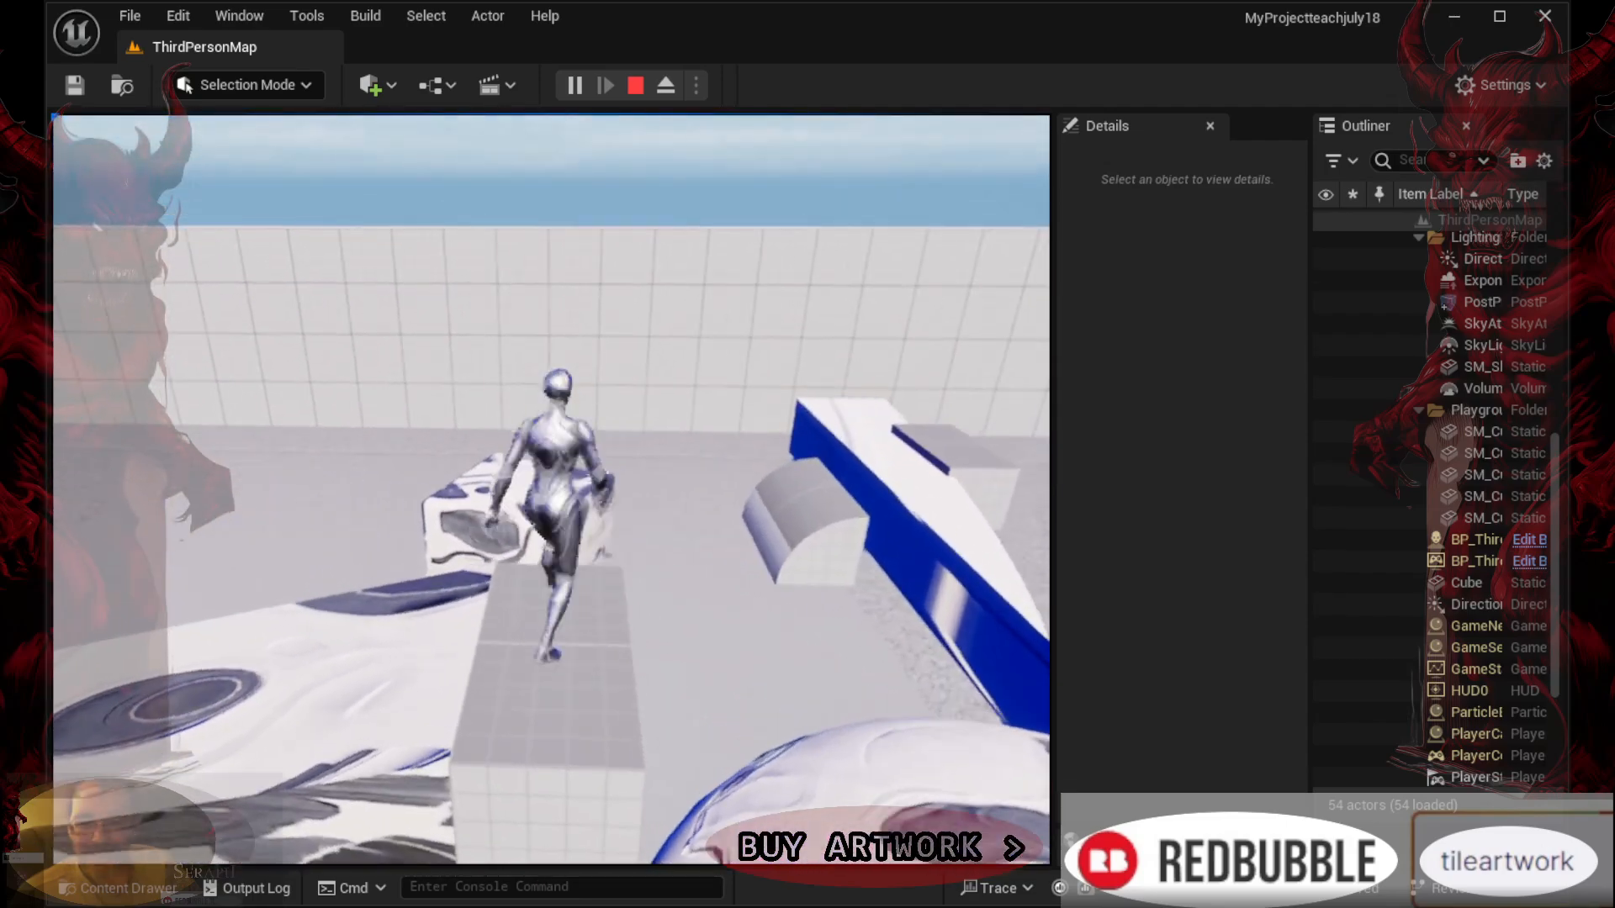
Jump the character down from the ledge and push the large chamfer cube across the floor around the textured ramp
{"action": "key", "text": "w"}
{"action": "key", "text": "space"}
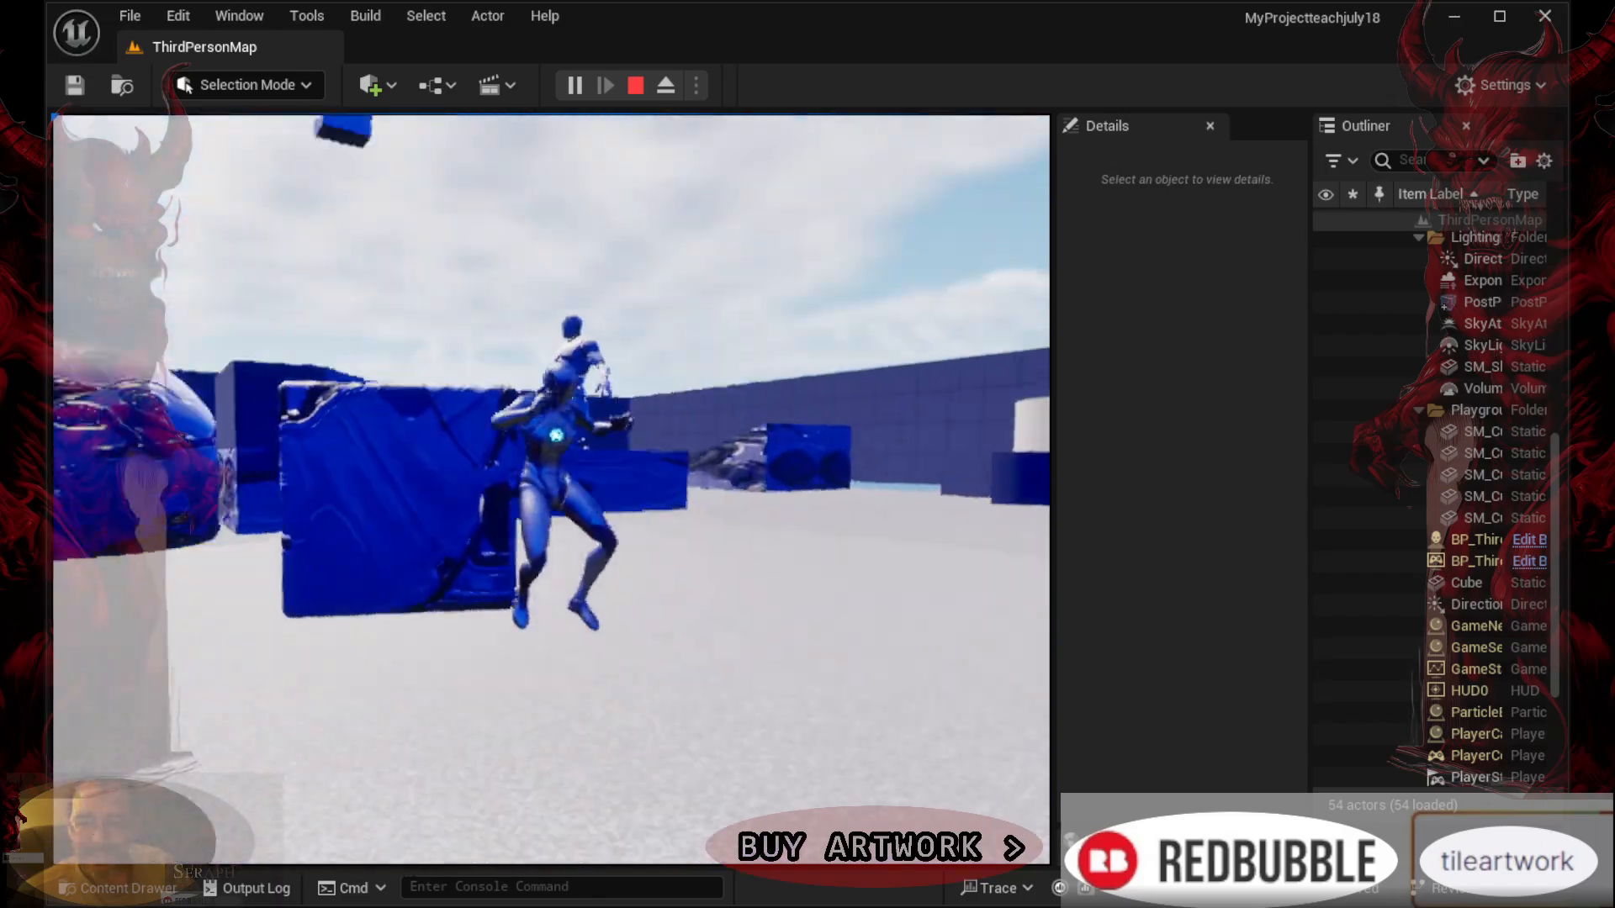
{"action": "key", "text": "w"}
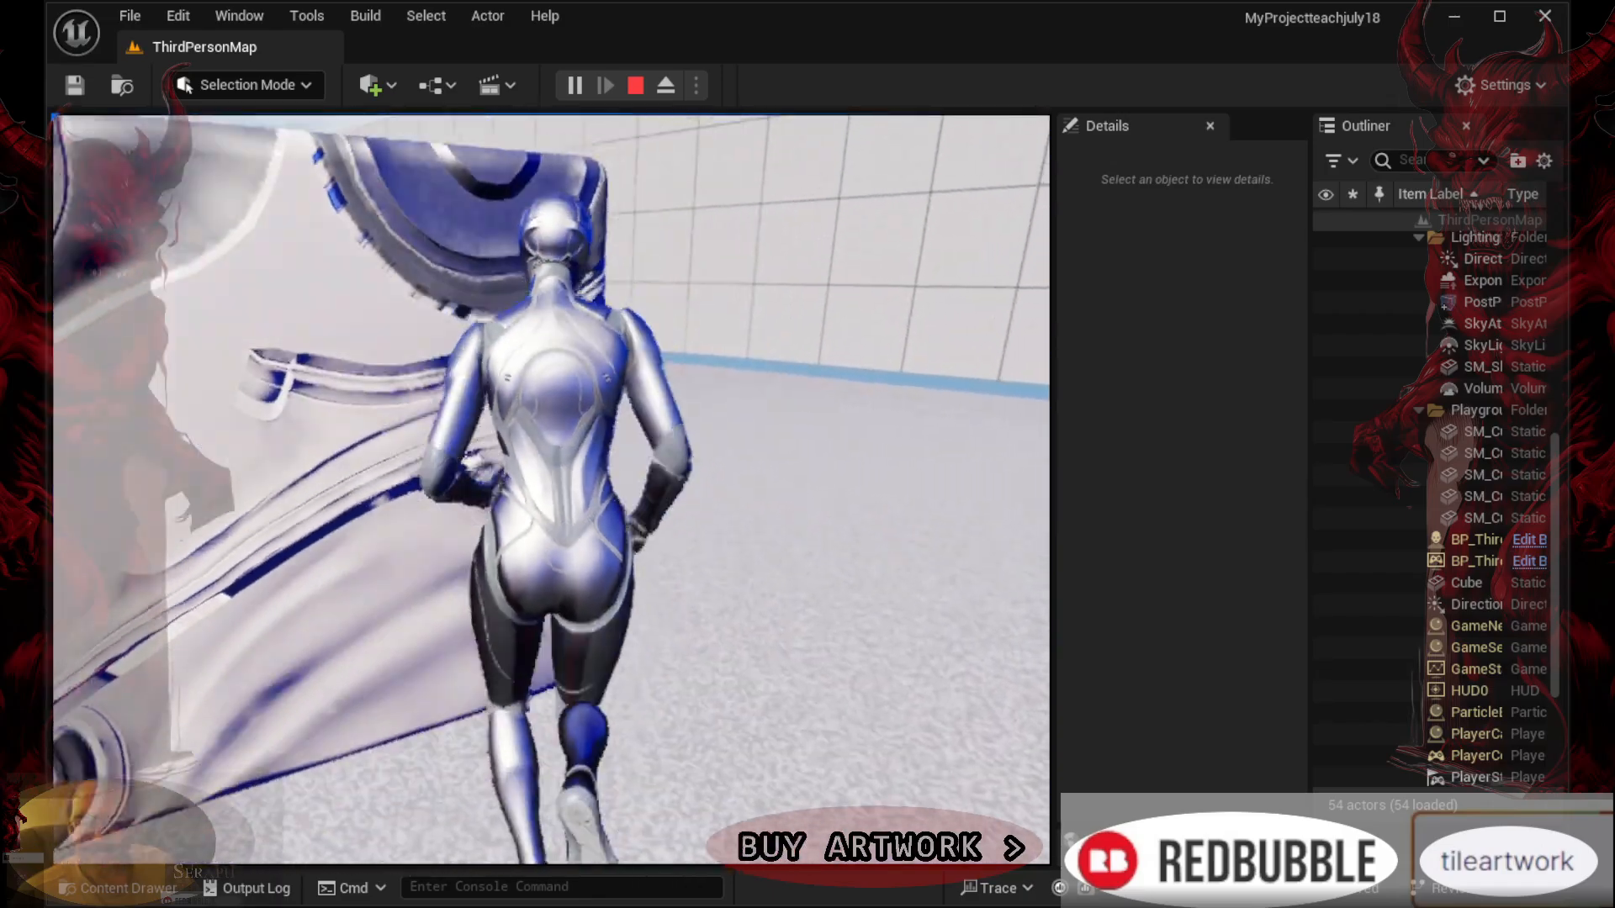
{"action": "key", "text": "w"}
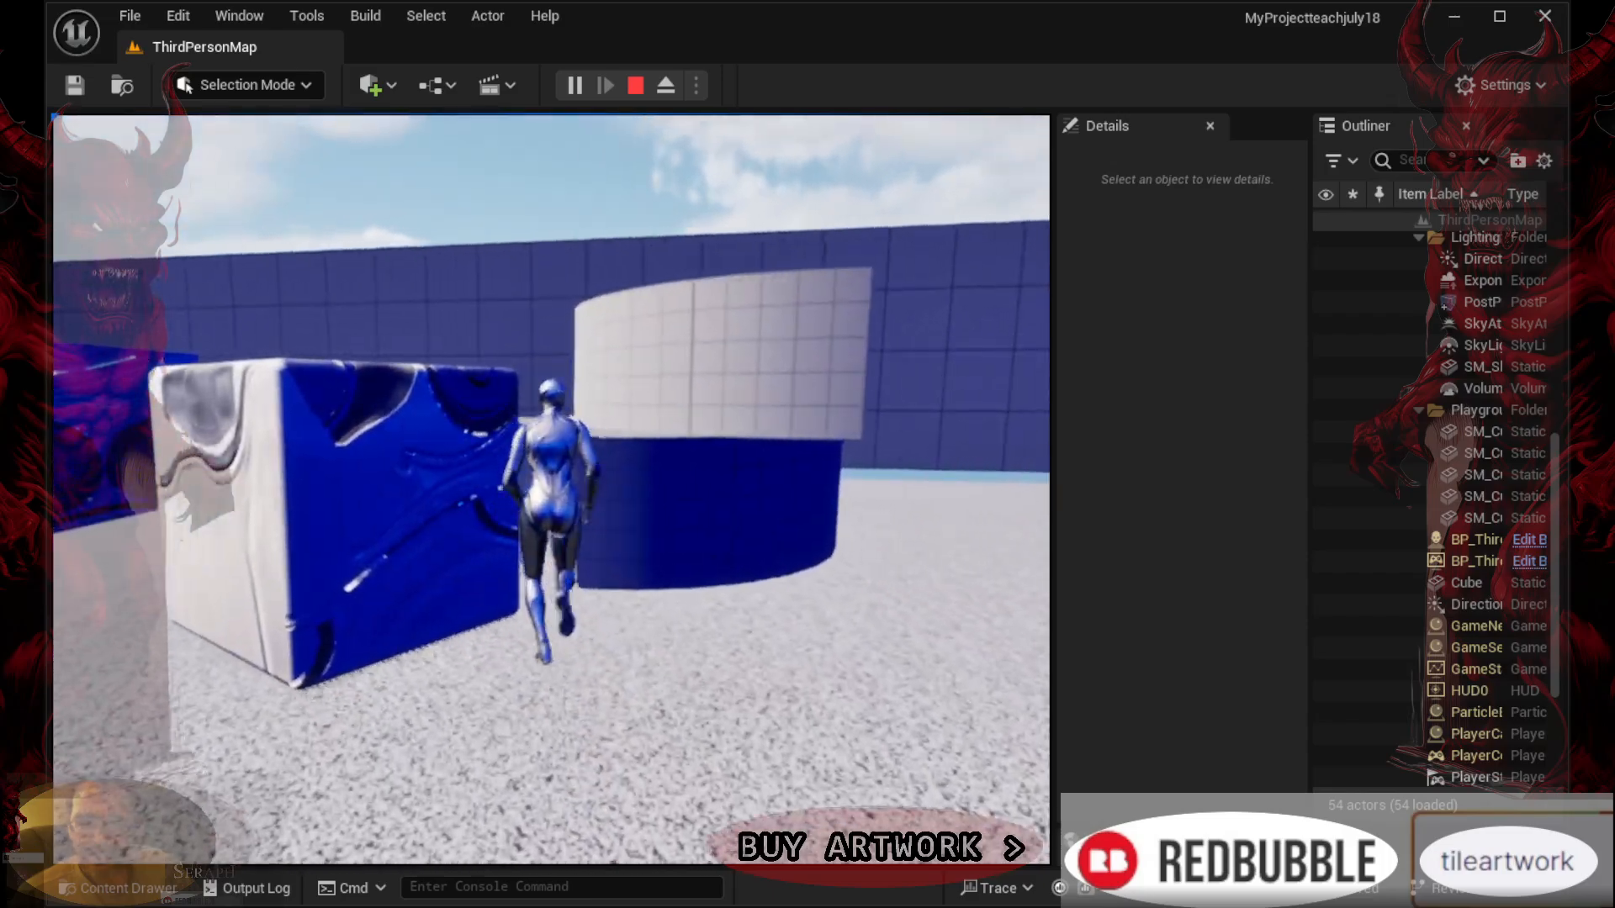
{"action": "key", "text": "w"}
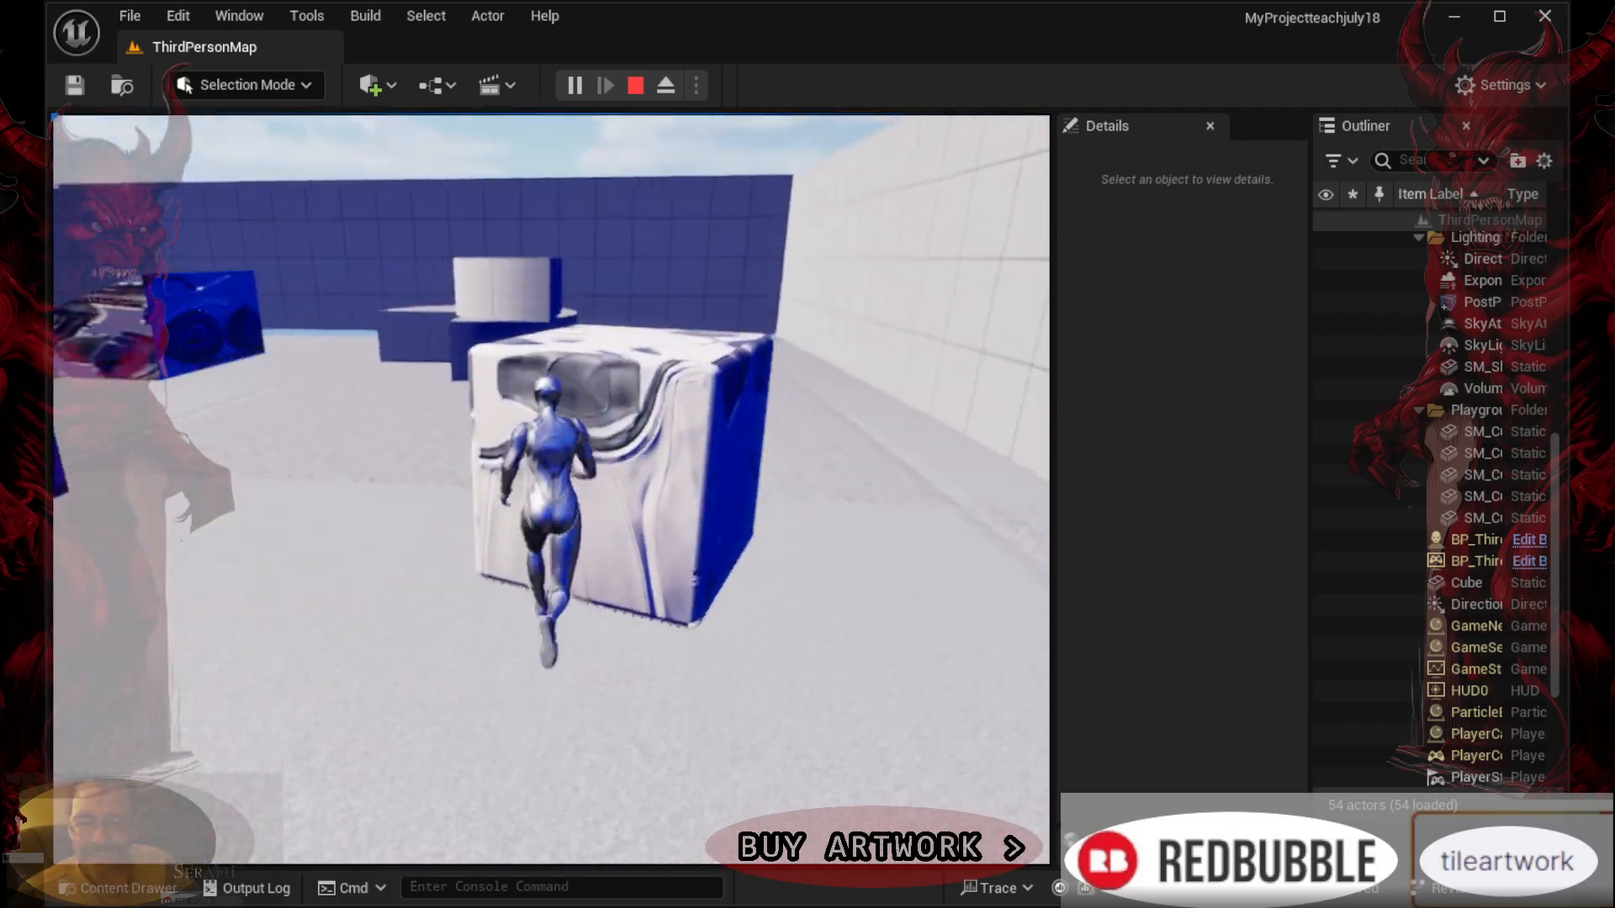
{"action": "key", "text": "w"}
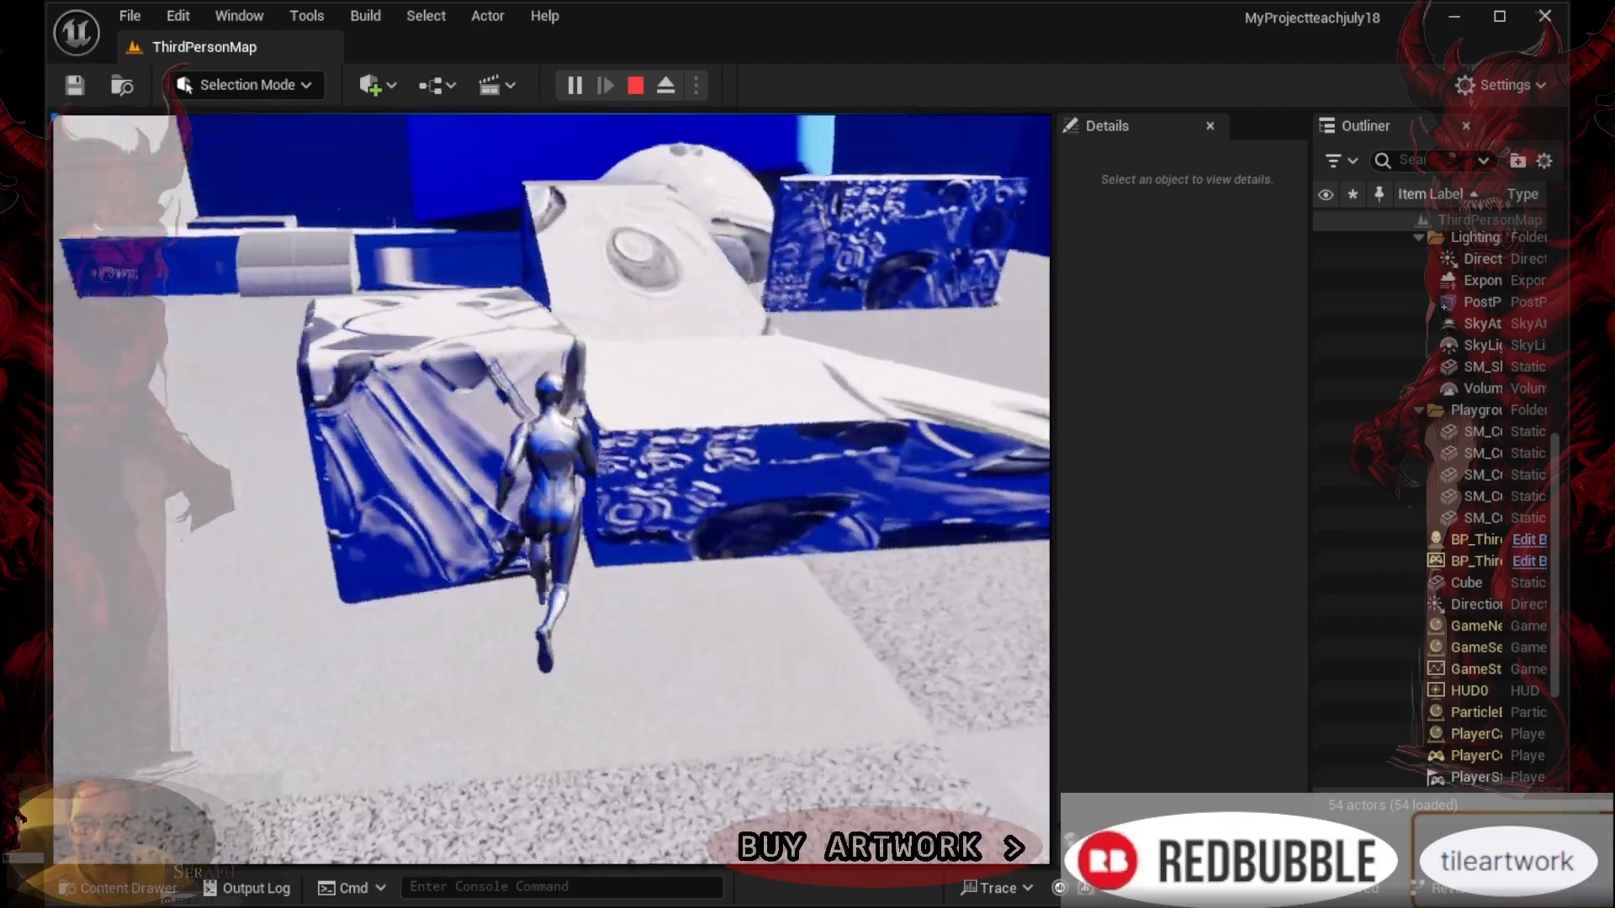
Run to the small textured cube near the far wall, jump onto it, and push it along the wall
{"action": "key", "text": "w"}
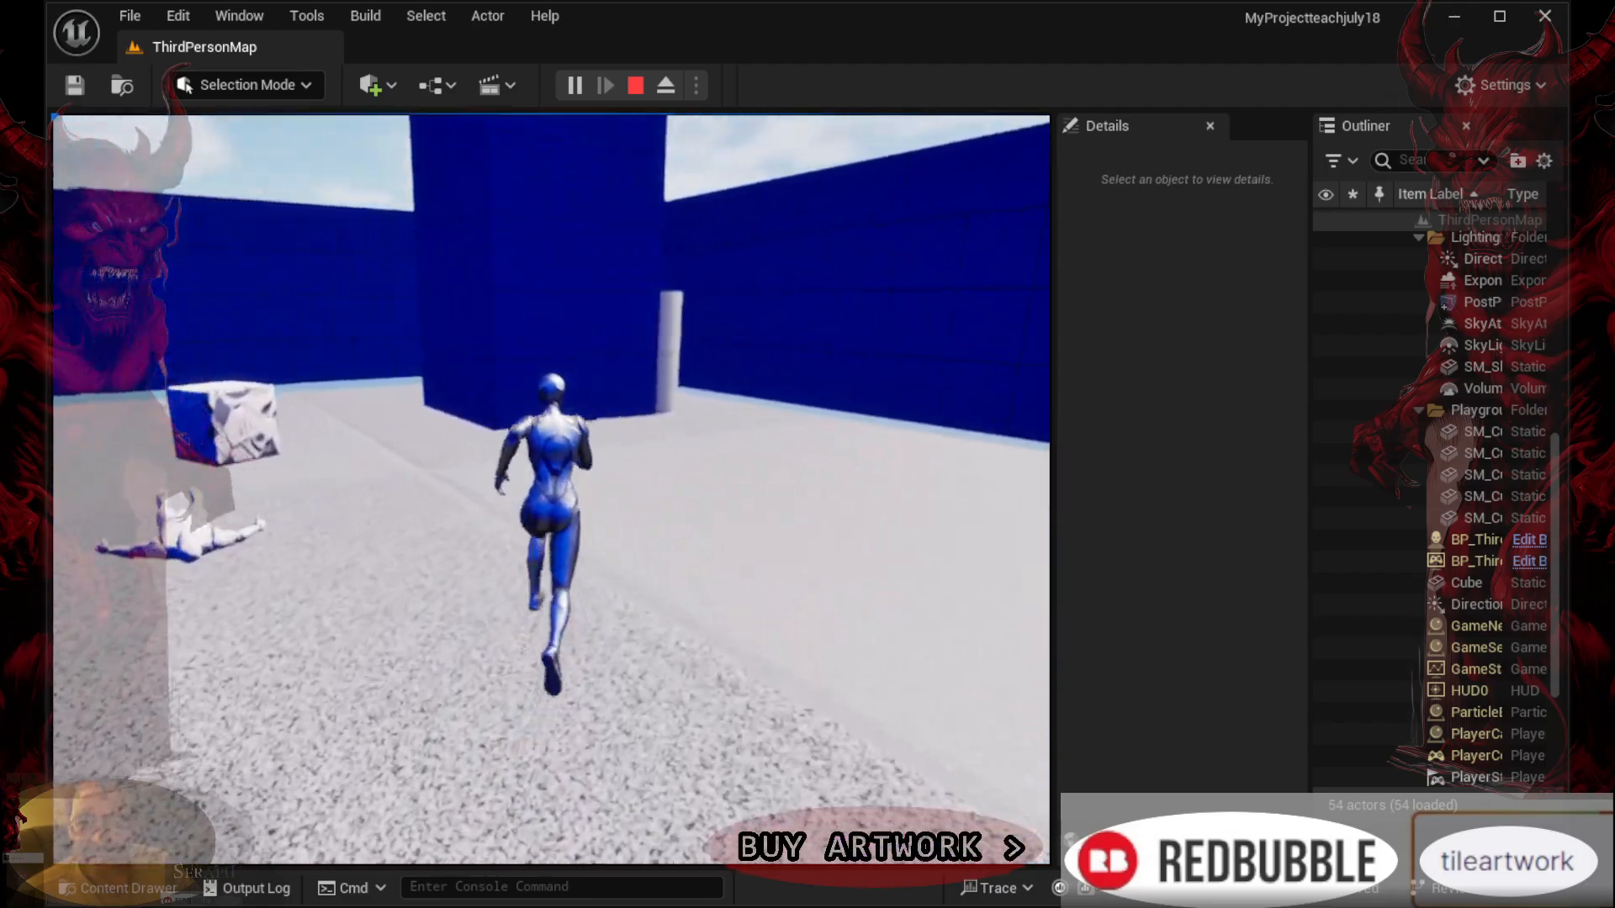
{"action": "key", "text": "w"}
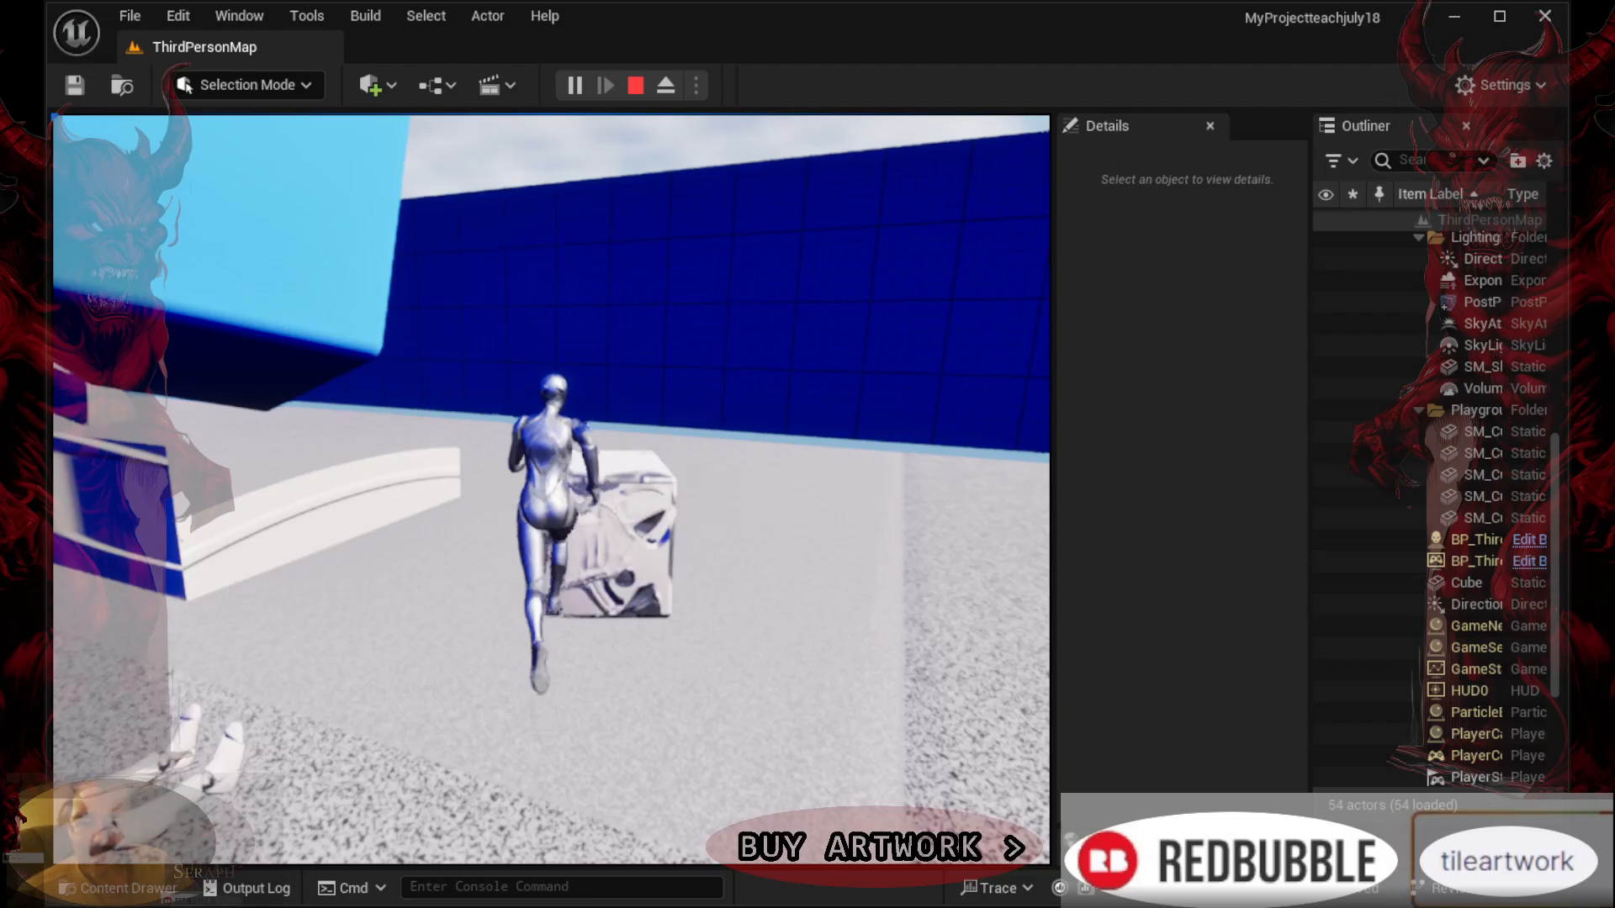
{"action": "key", "text": "space"}
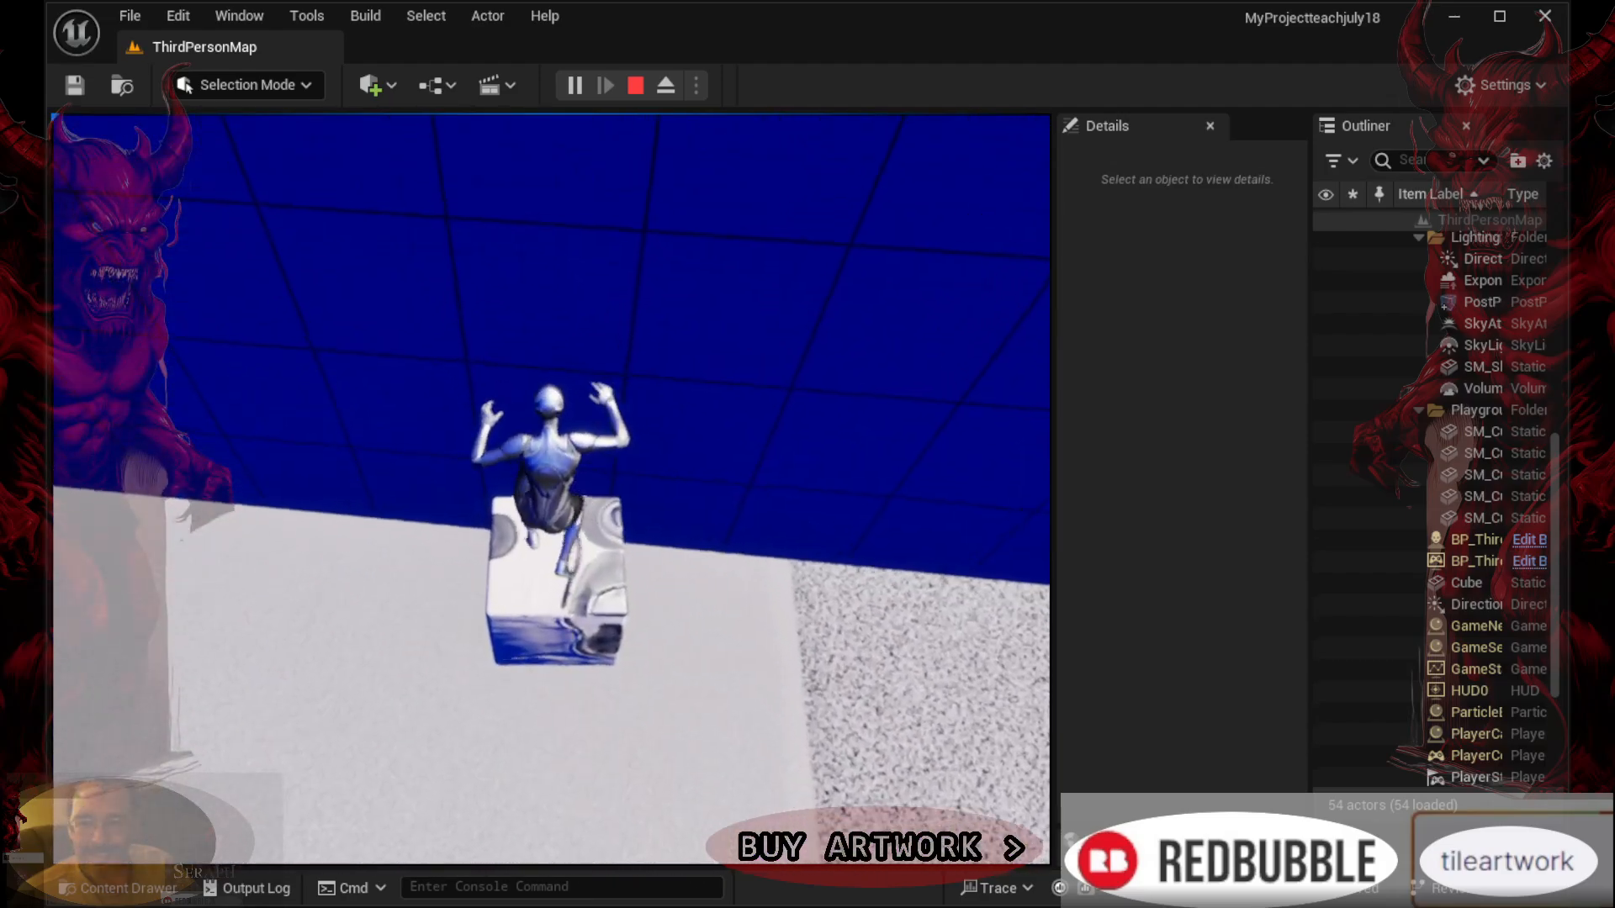
{"action": "key", "text": "w"}
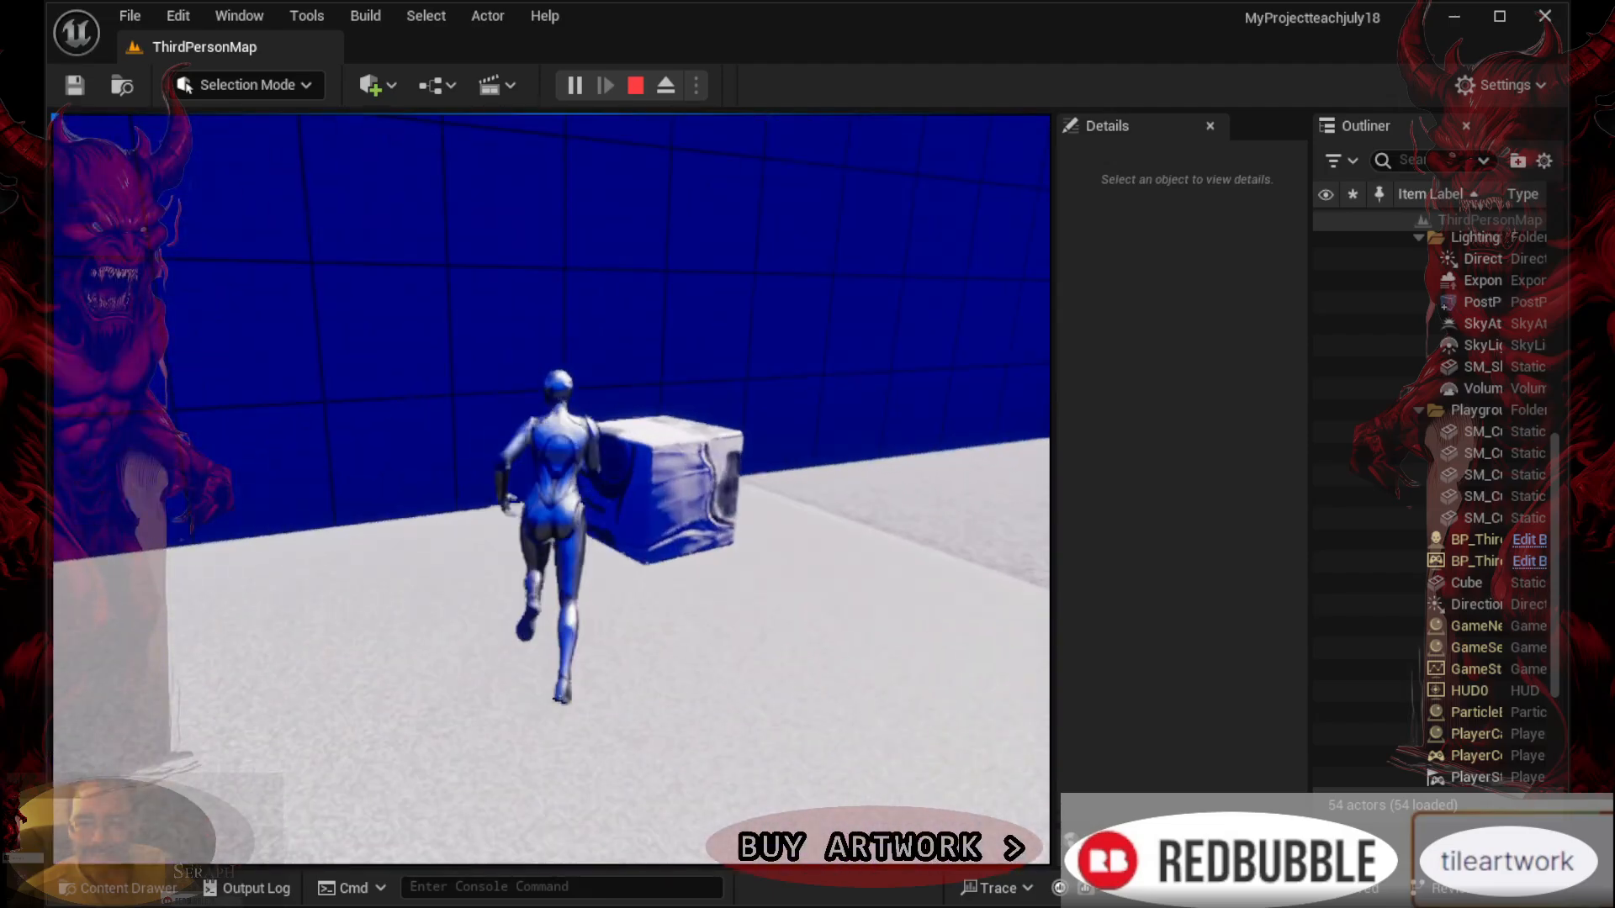
{"action": "key", "text": "w"}
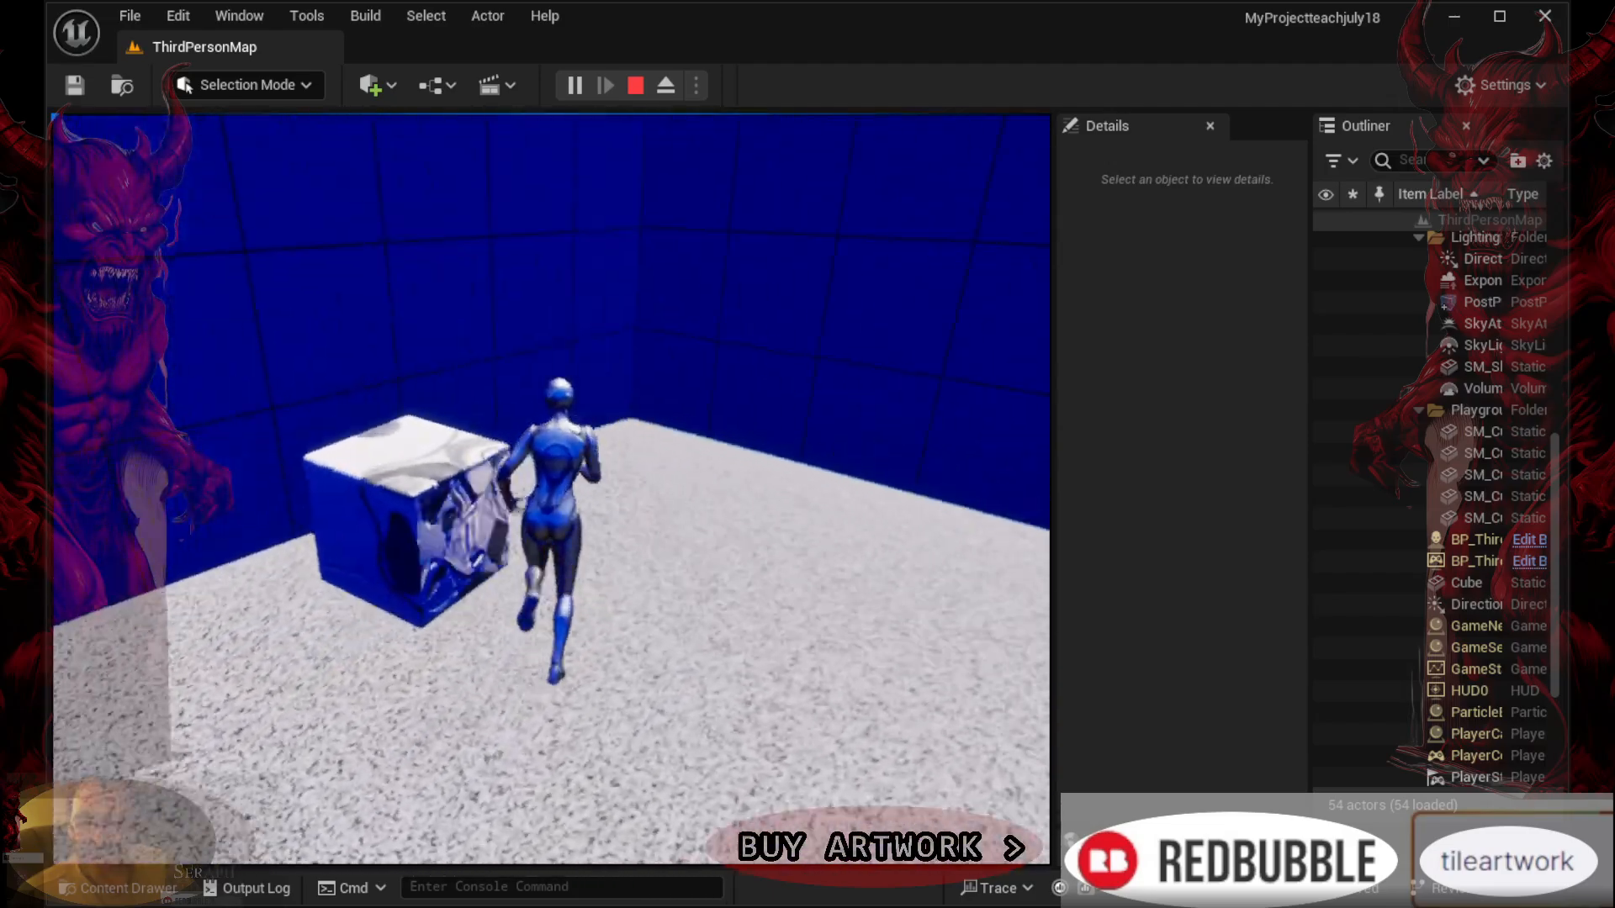
{"action": "key", "text": "w"}
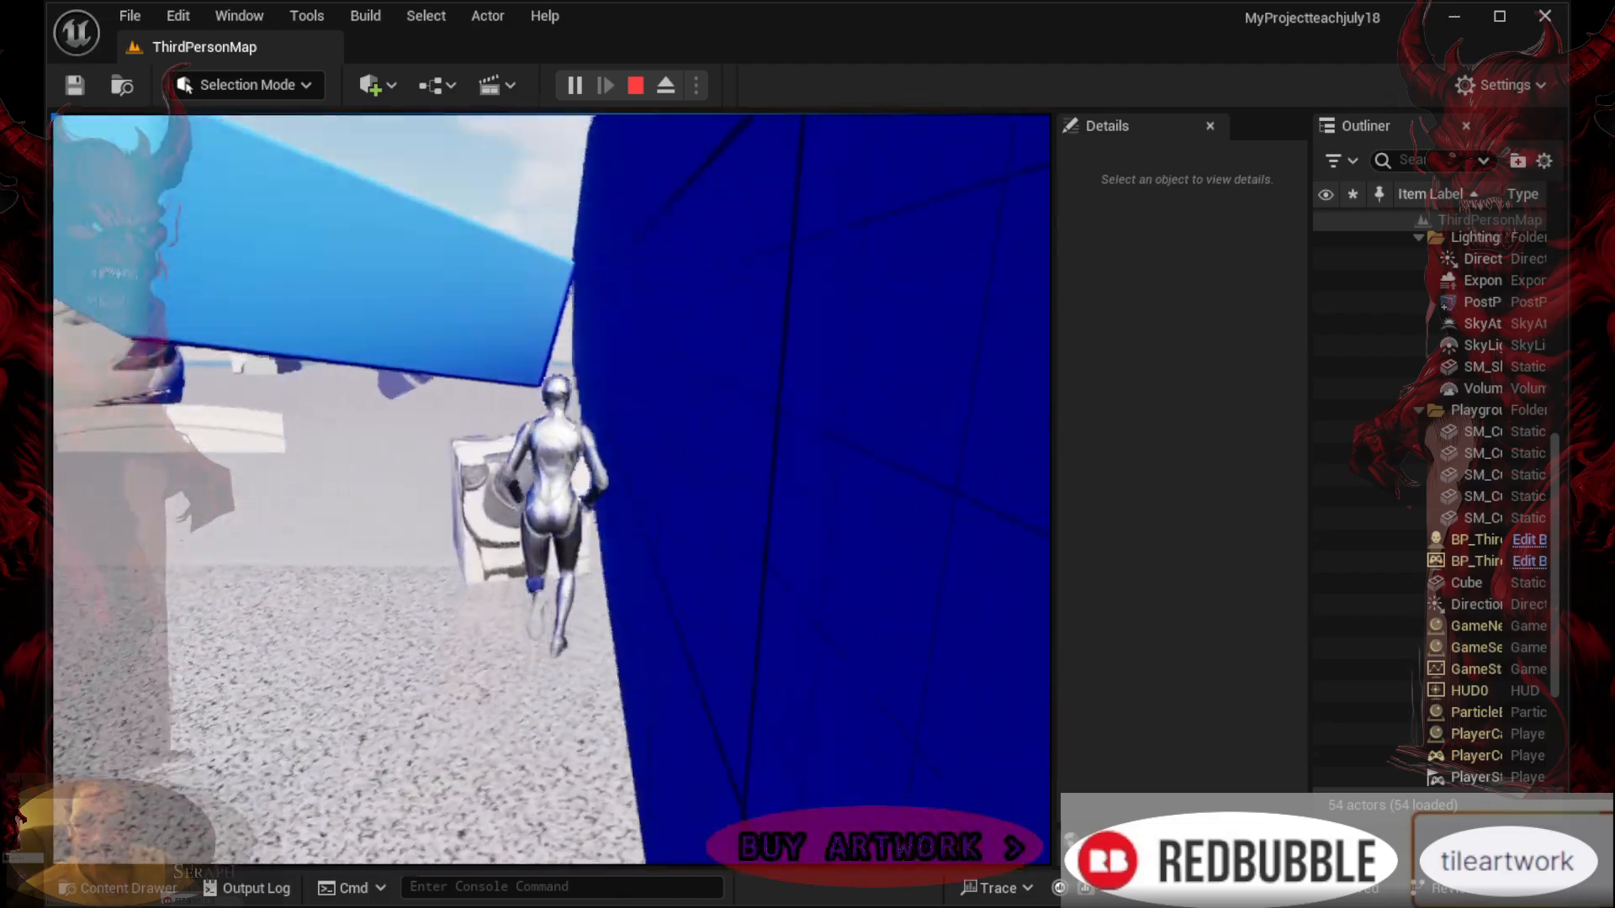
Run the character up the textured ramp, past the sphere, and across the floor toward the giant mannequin
{"action": "key", "text": "w"}
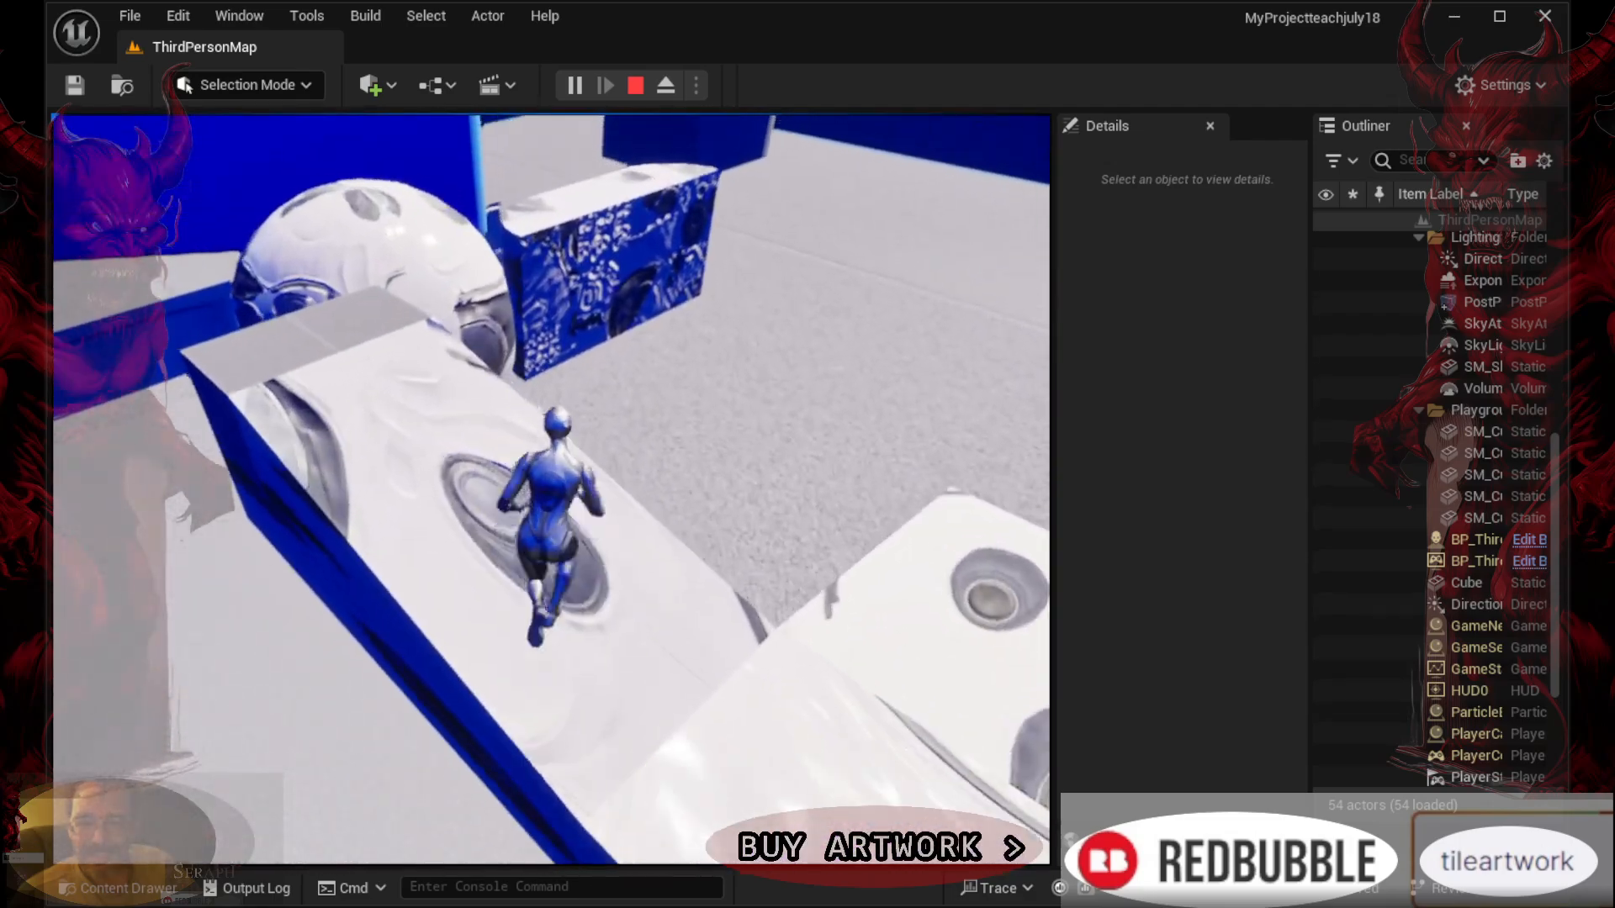
{"action": "key", "text": "w"}
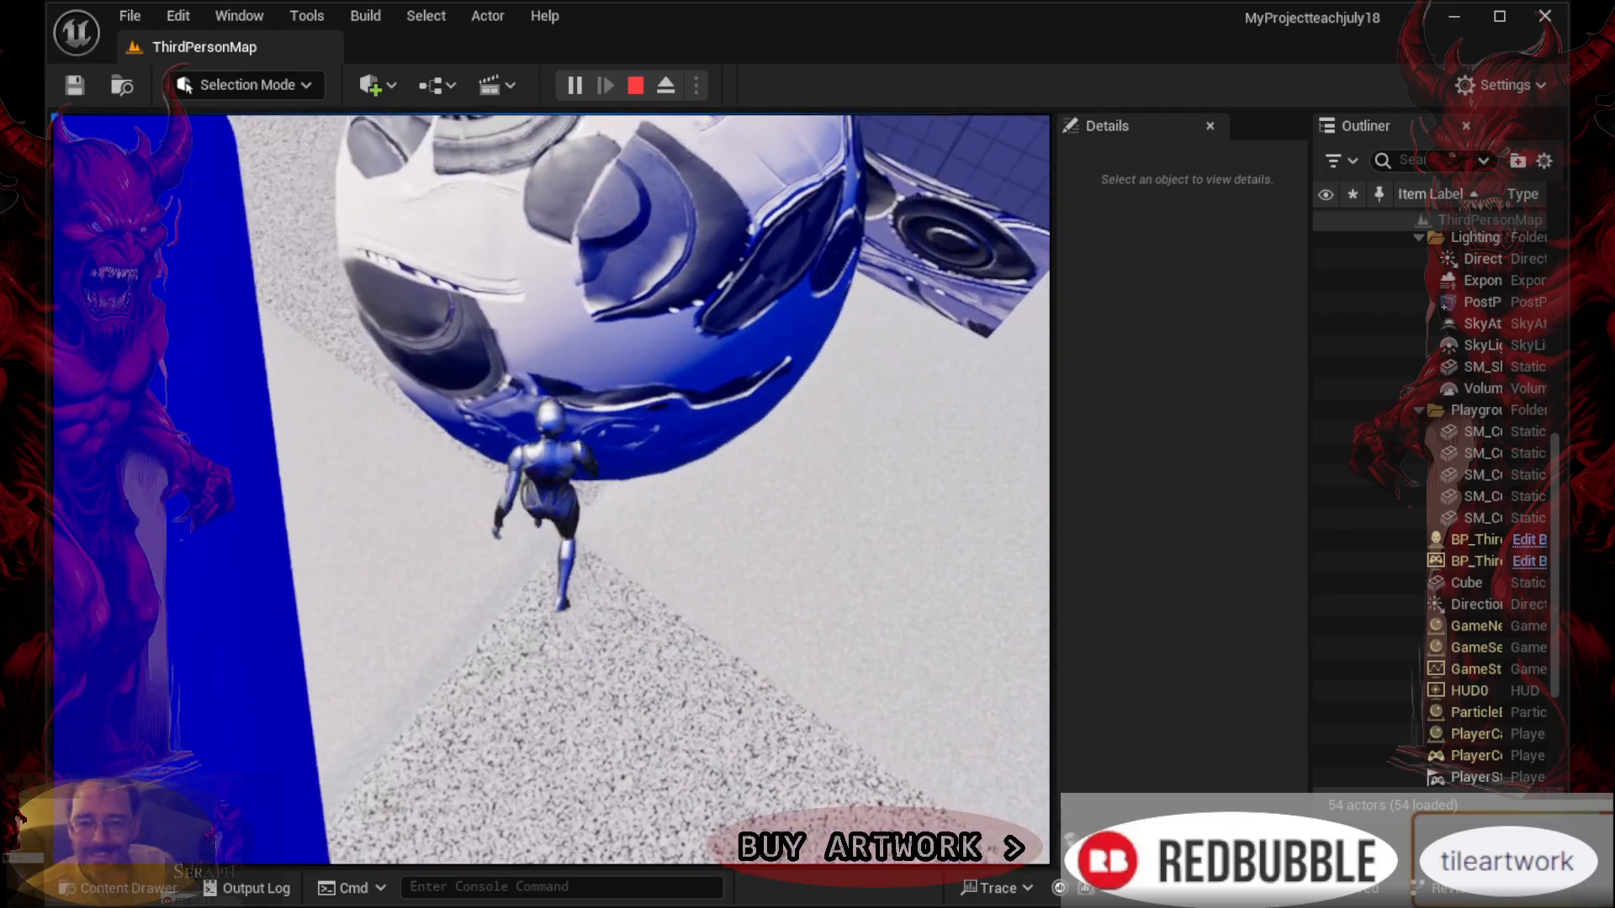
{"action": "key", "text": "w"}
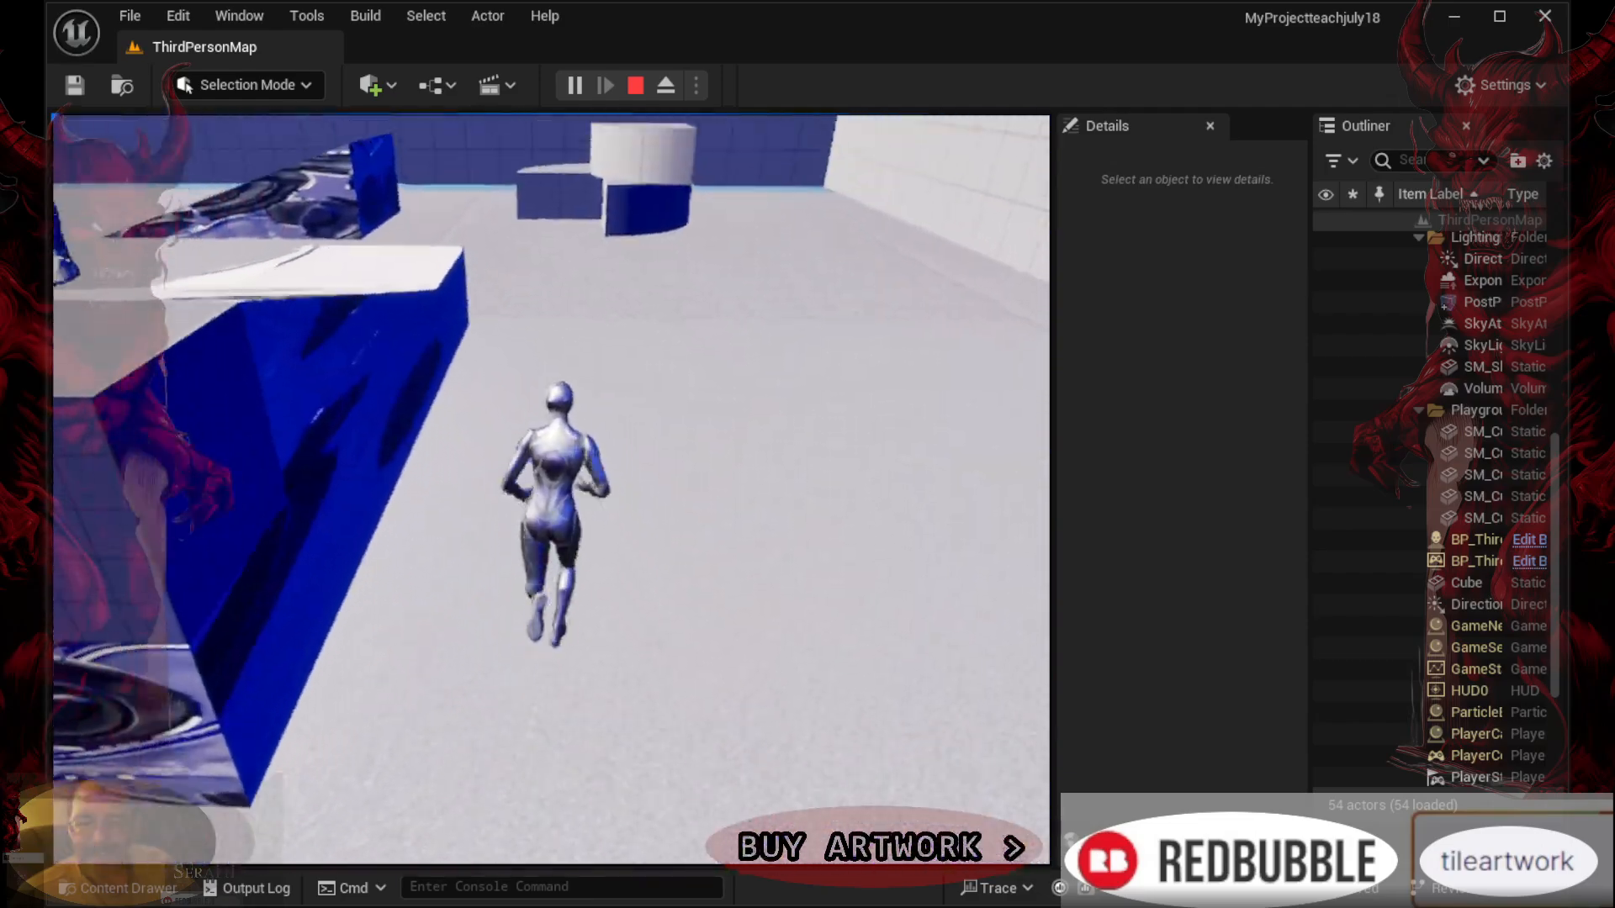
{"action": "key", "text": "w"}
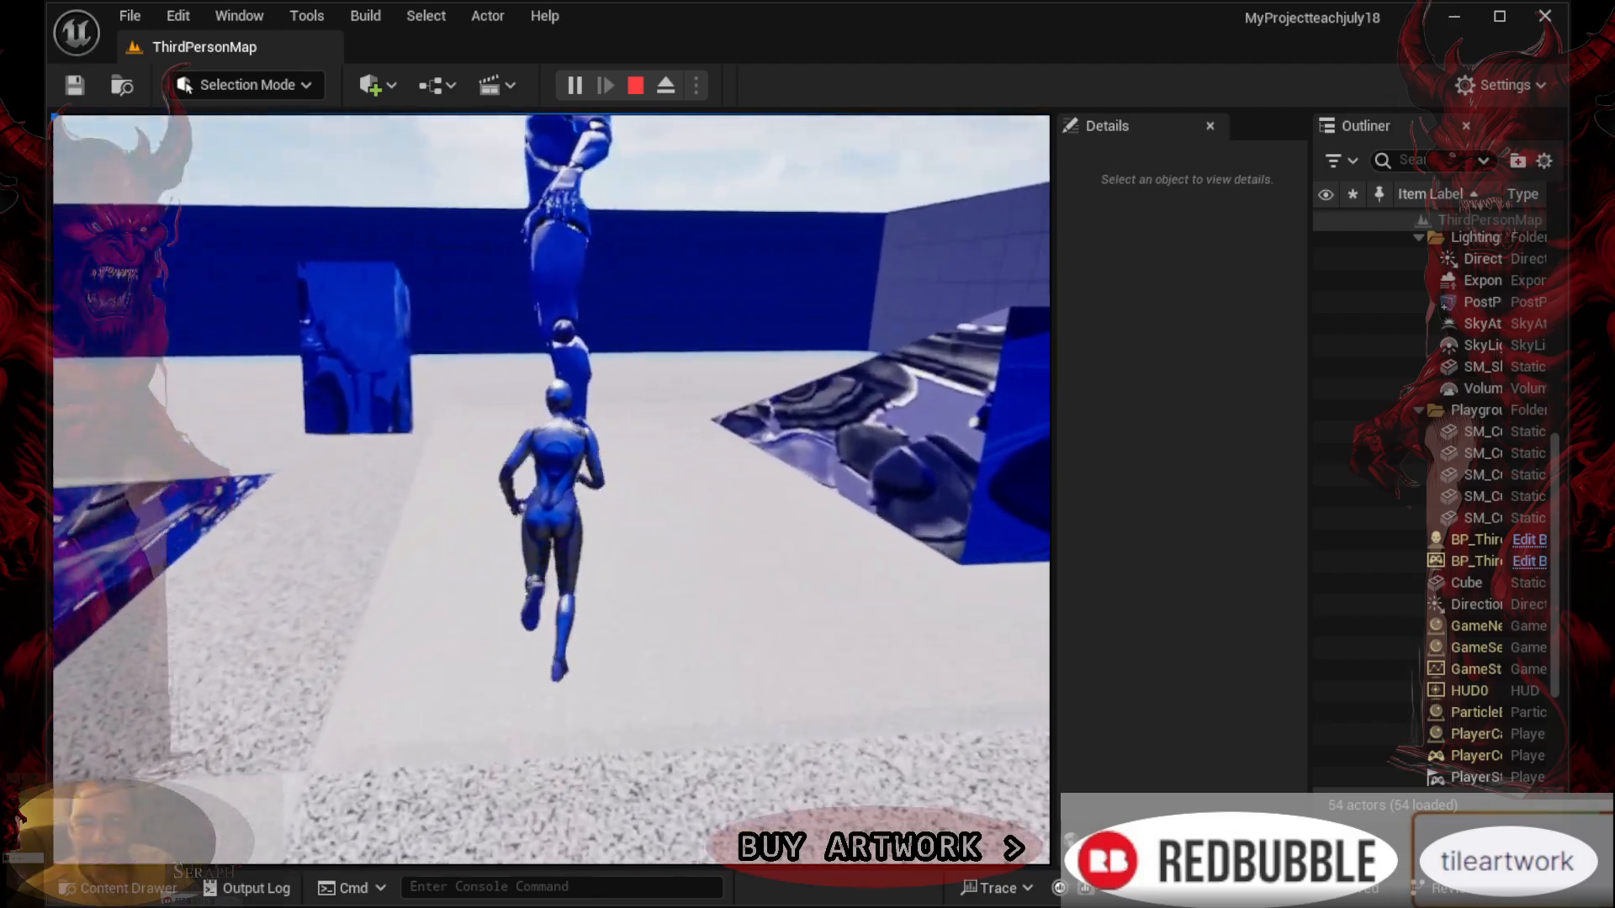
Jump the character at the giant mannequin's legs, run past it to the open floor, and end the play session
{"action": "key", "text": "w"}
{"action": "key", "text": "space"}
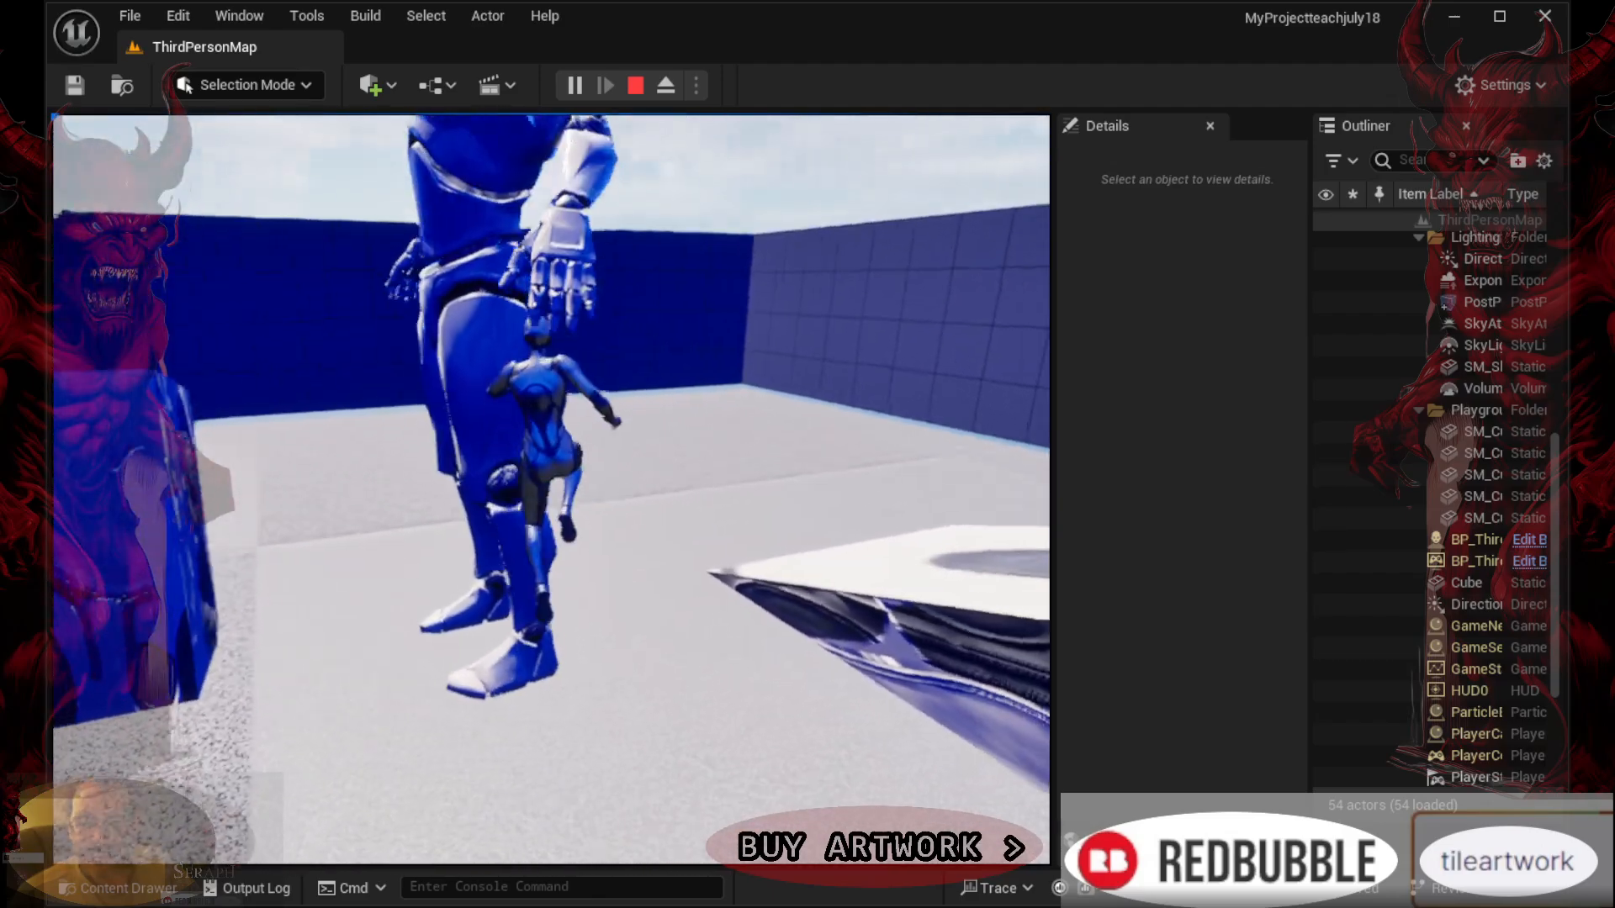
{"action": "key", "text": "w"}
{"action": "key", "text": "space"}
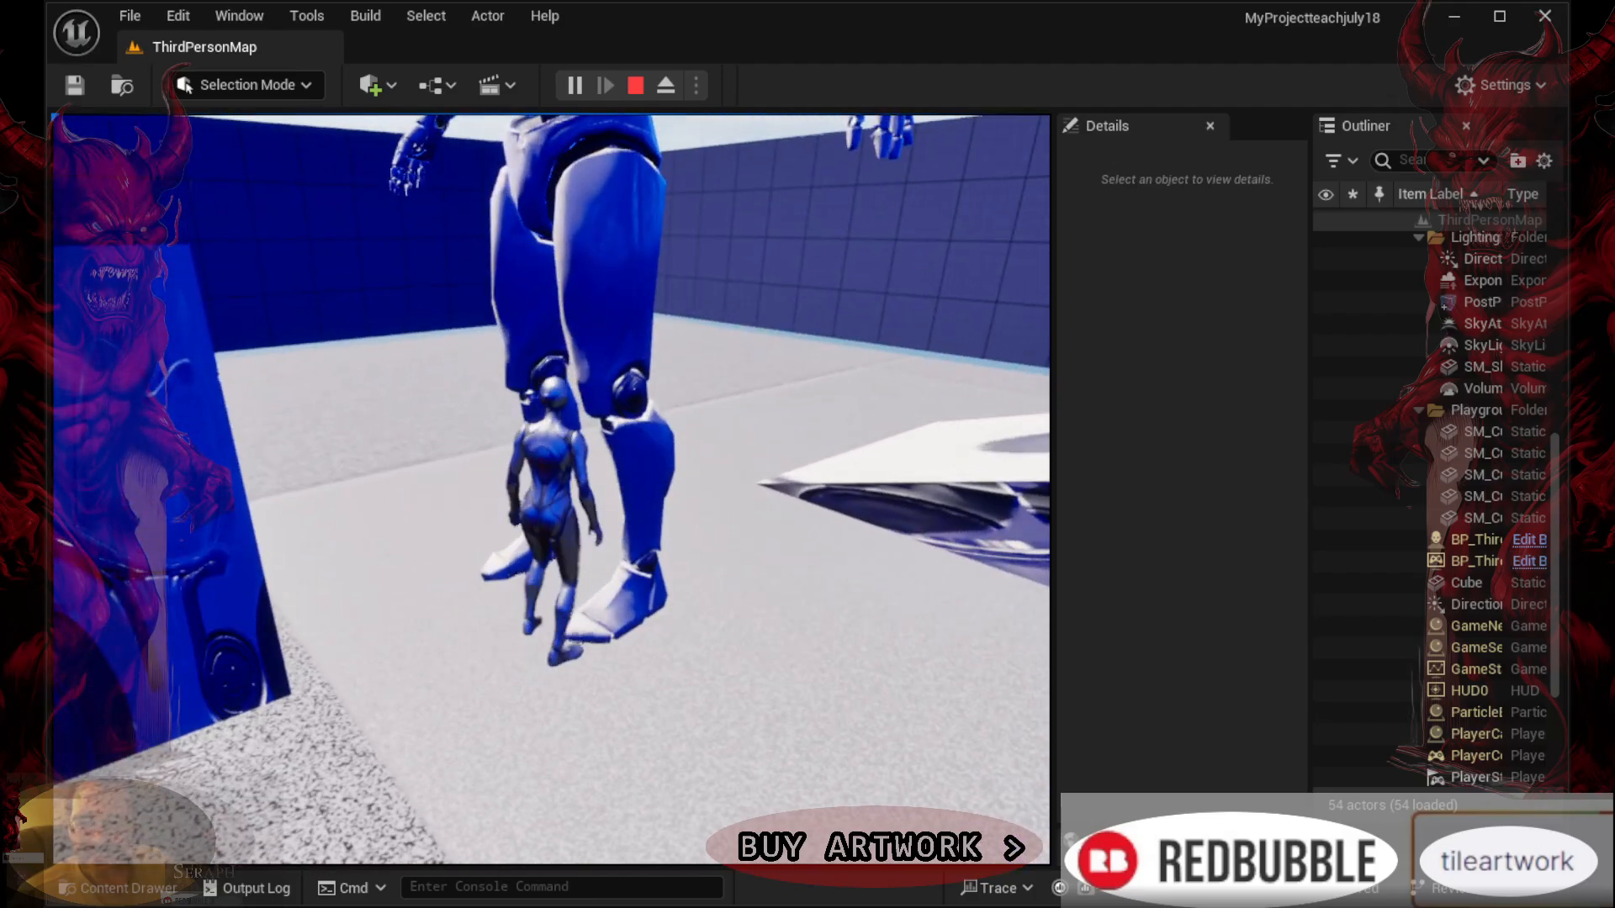
{"action": "key", "text": "w"}
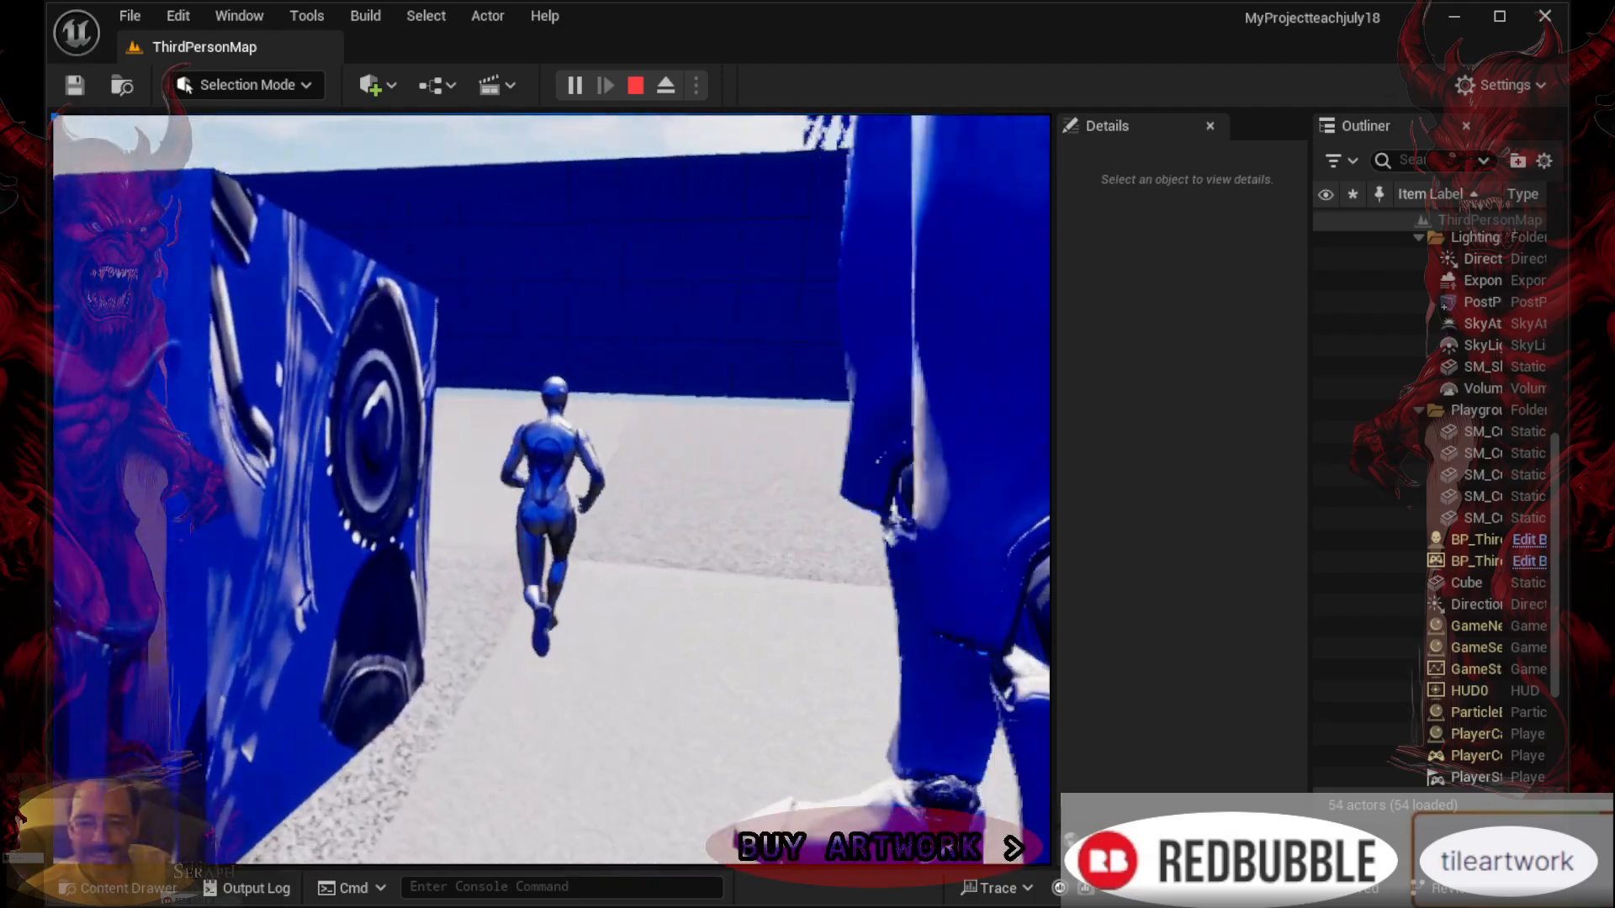
{"action": "key", "text": "w"}
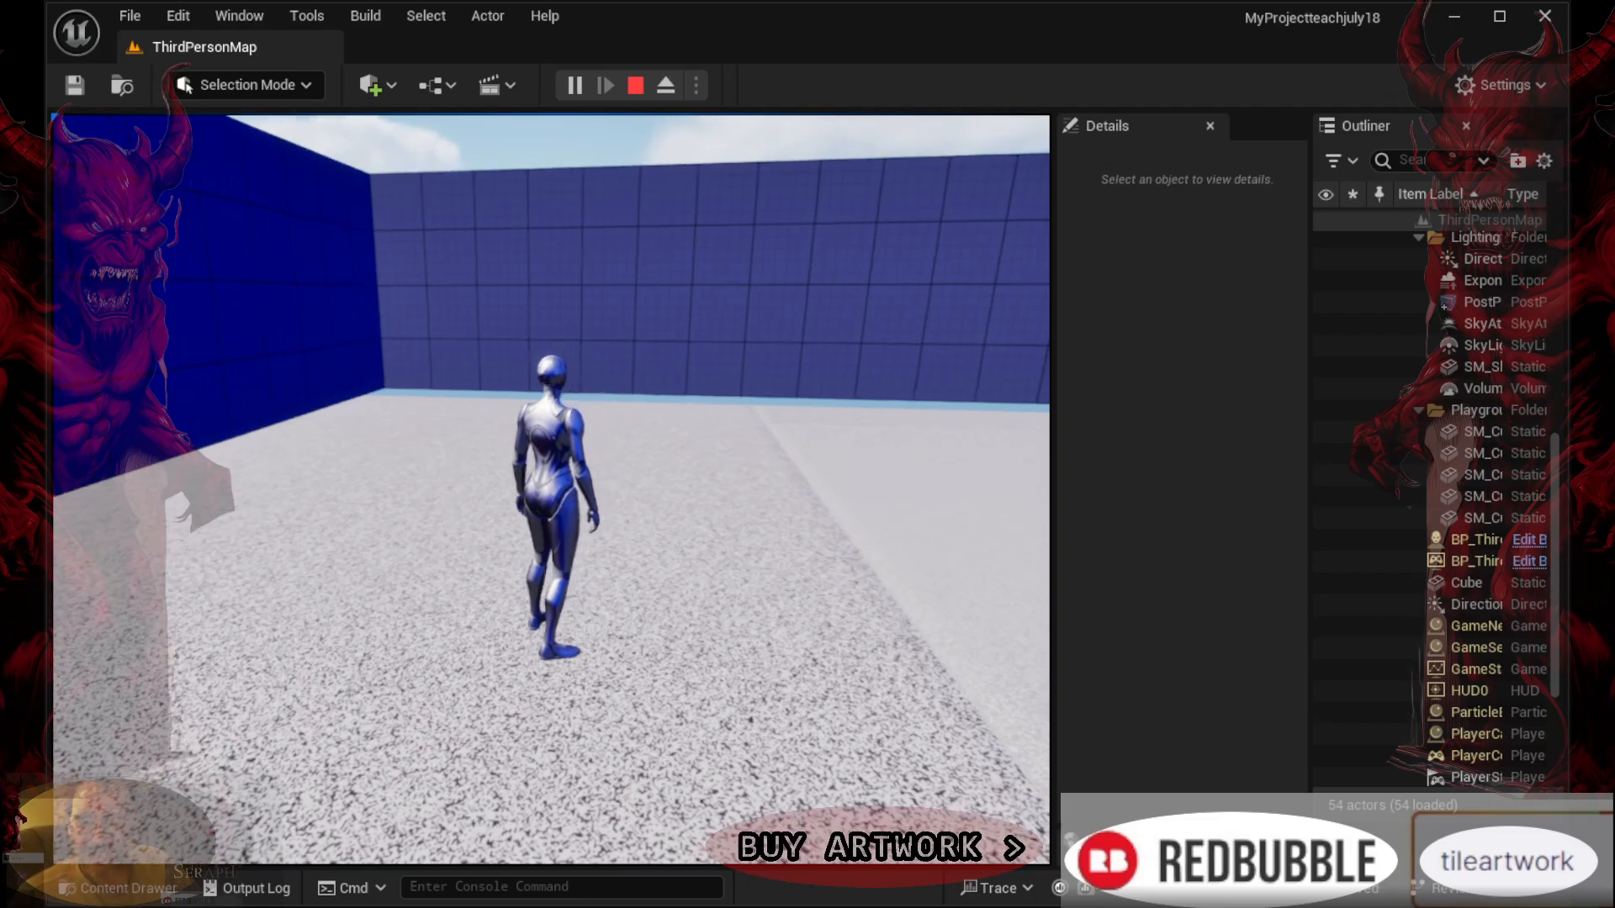
{"action": "key", "text": "Escape"}
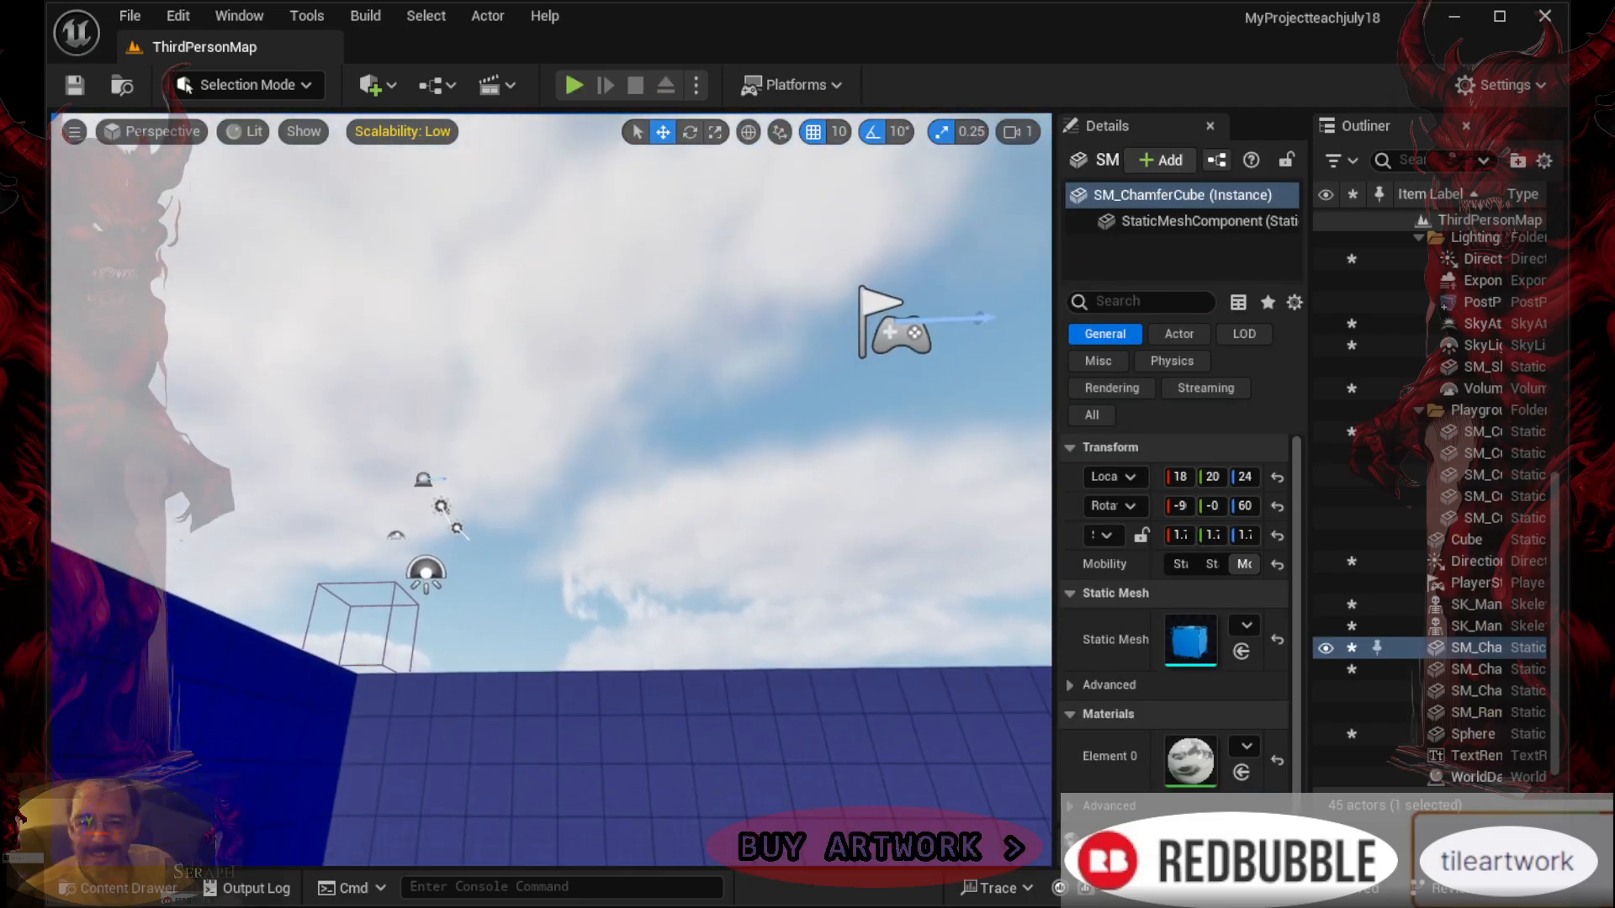
Examine the sky, the giant mannequin, and the tall blue tower from low angles around the level
{"action": "right_click_drag", "start_coordinate": [855, 664], "coordinate": [834, 551]}
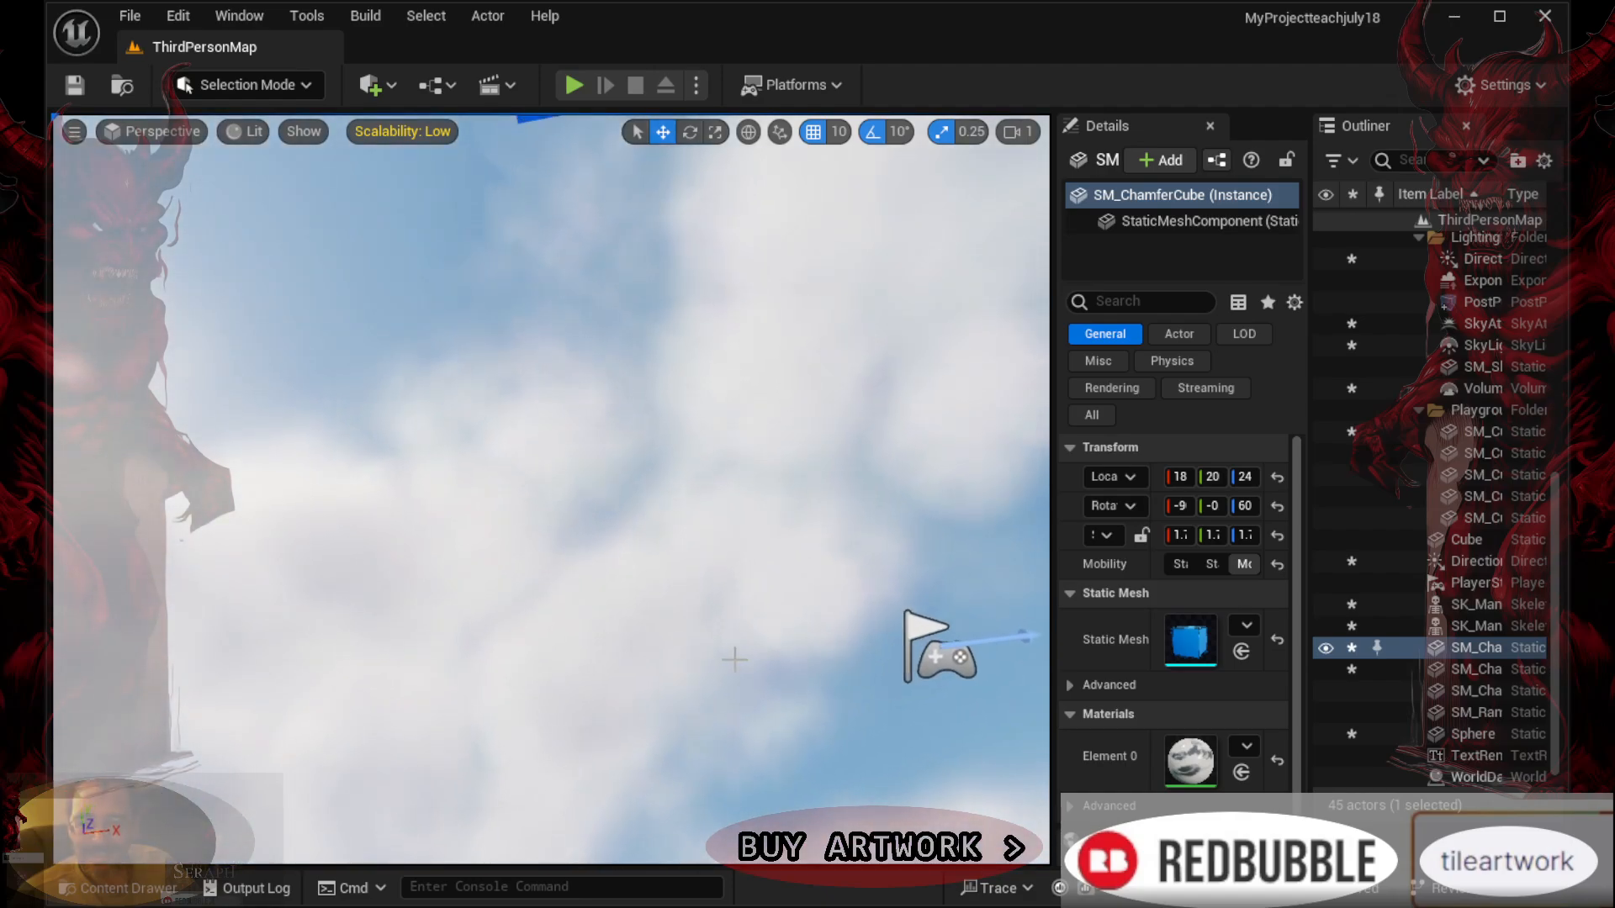
{"action": "right_click_drag", "start_coordinate": [626, 642], "coordinate": [715, 538]}
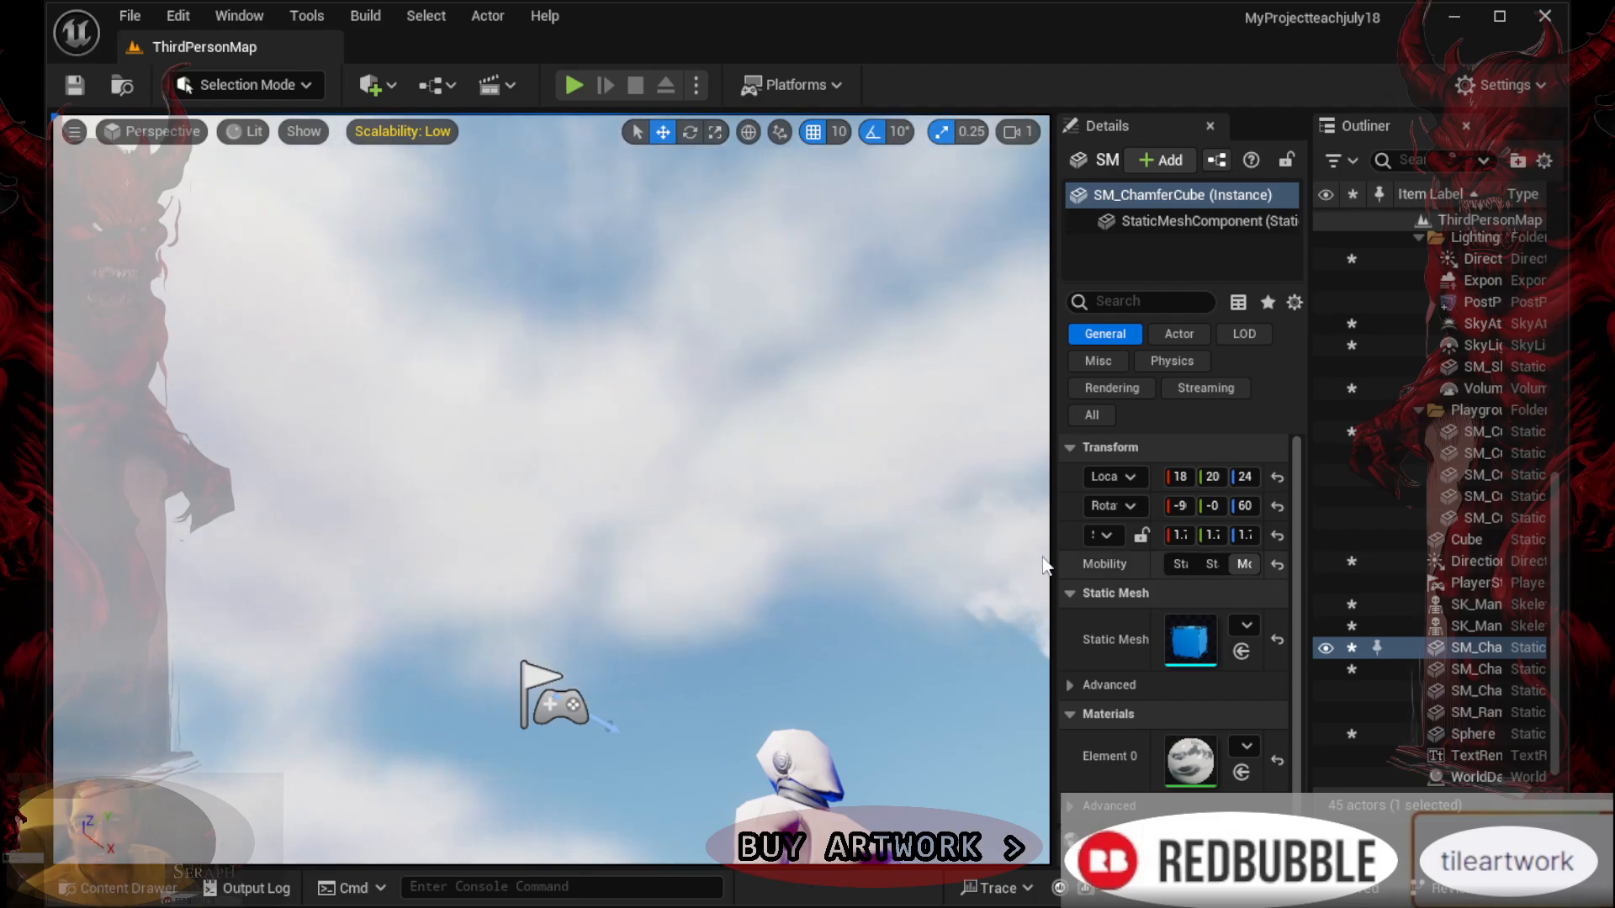
{"action": "right_click_drag", "start_coordinate": [692, 502], "coordinate": [653, 487]}
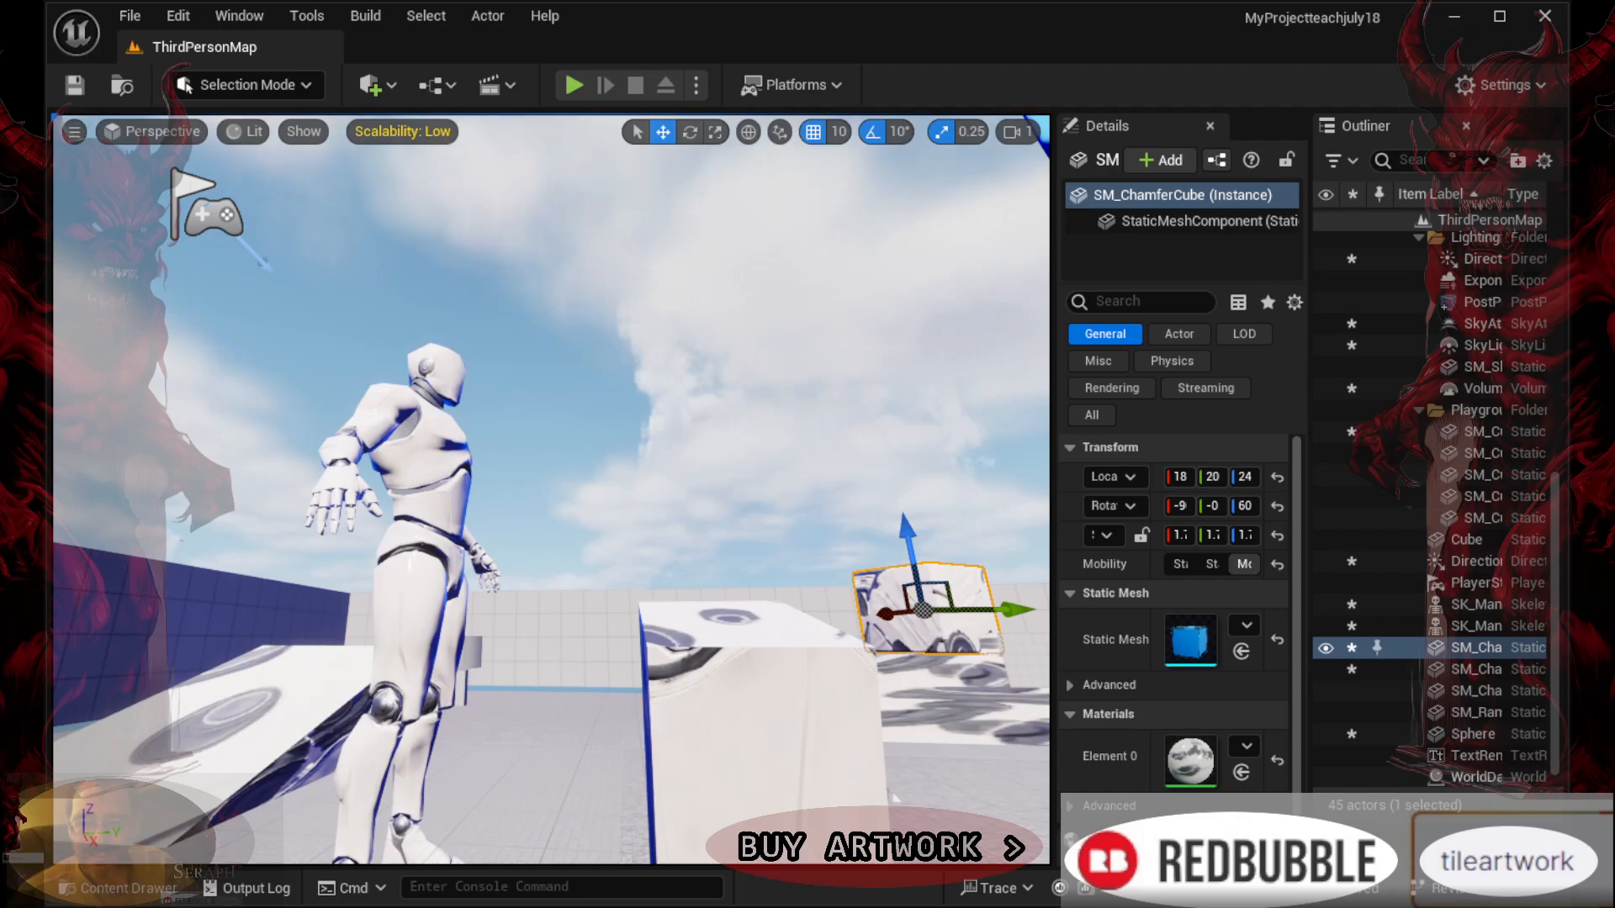
{"action": "right_click_drag", "start_coordinate": [822, 457], "coordinate": [926, 237]}
{"action": "scroll", "coordinate": [764, 476], "scroll_direction": "up", "scroll_amount": 3}
{"action": "scroll", "coordinate": [861, 512], "scroll_direction": "up", "scroll_amount": 2}
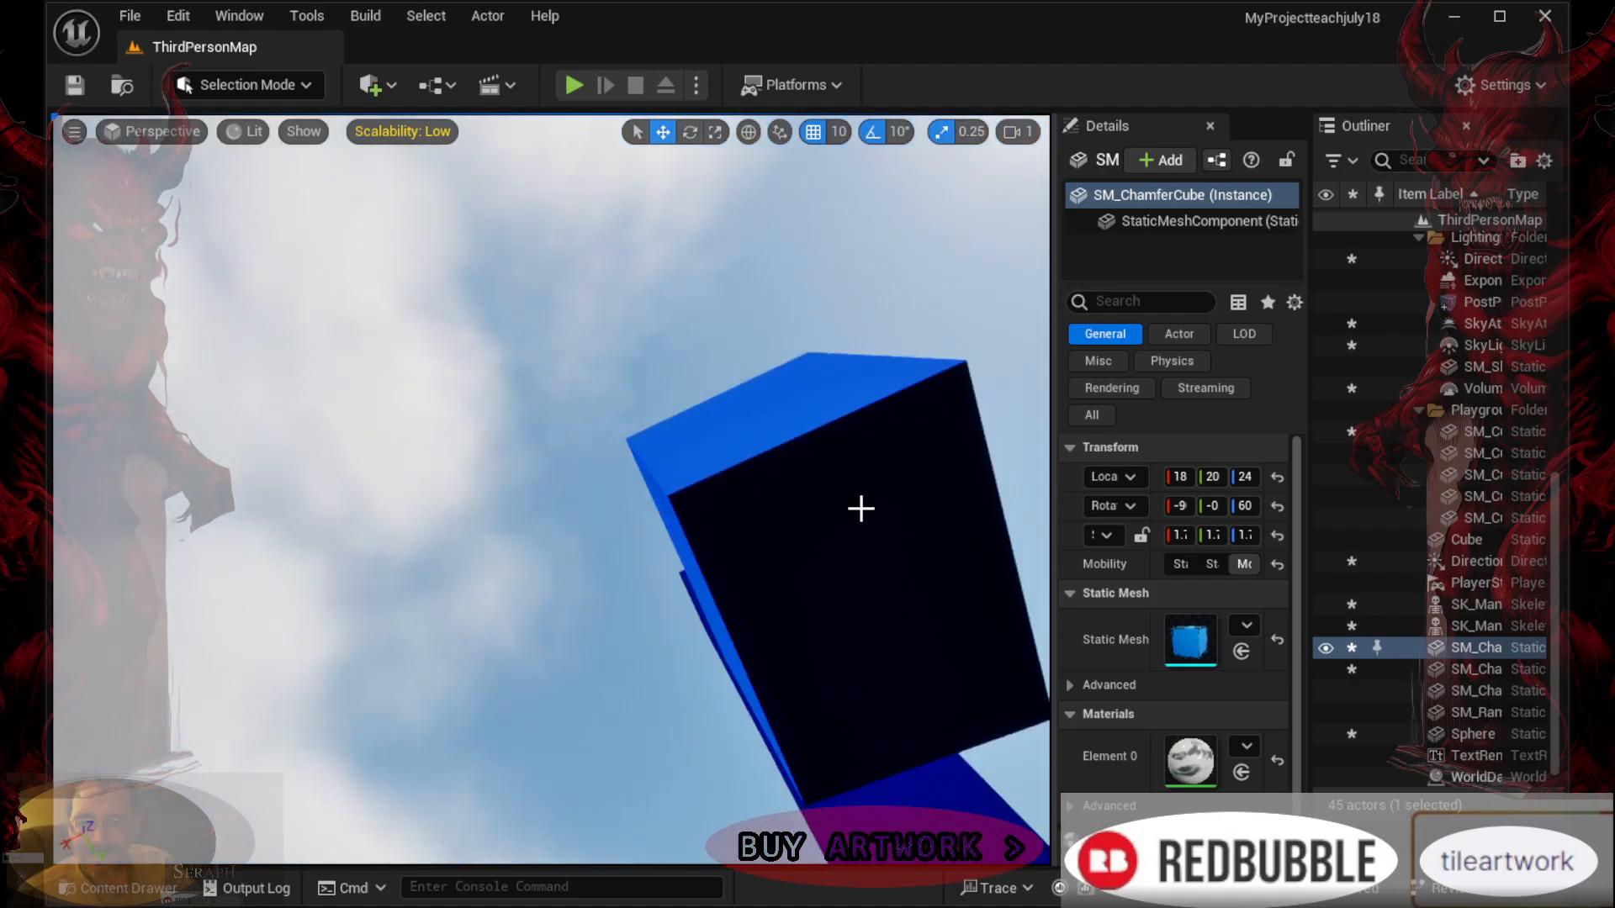
{"action": "right_click_drag", "start_coordinate": [853, 498], "coordinate": [954, 555]}
{"action": "scroll", "coordinate": [853, 498], "scroll_direction": "up", "scroll_amount": 2}
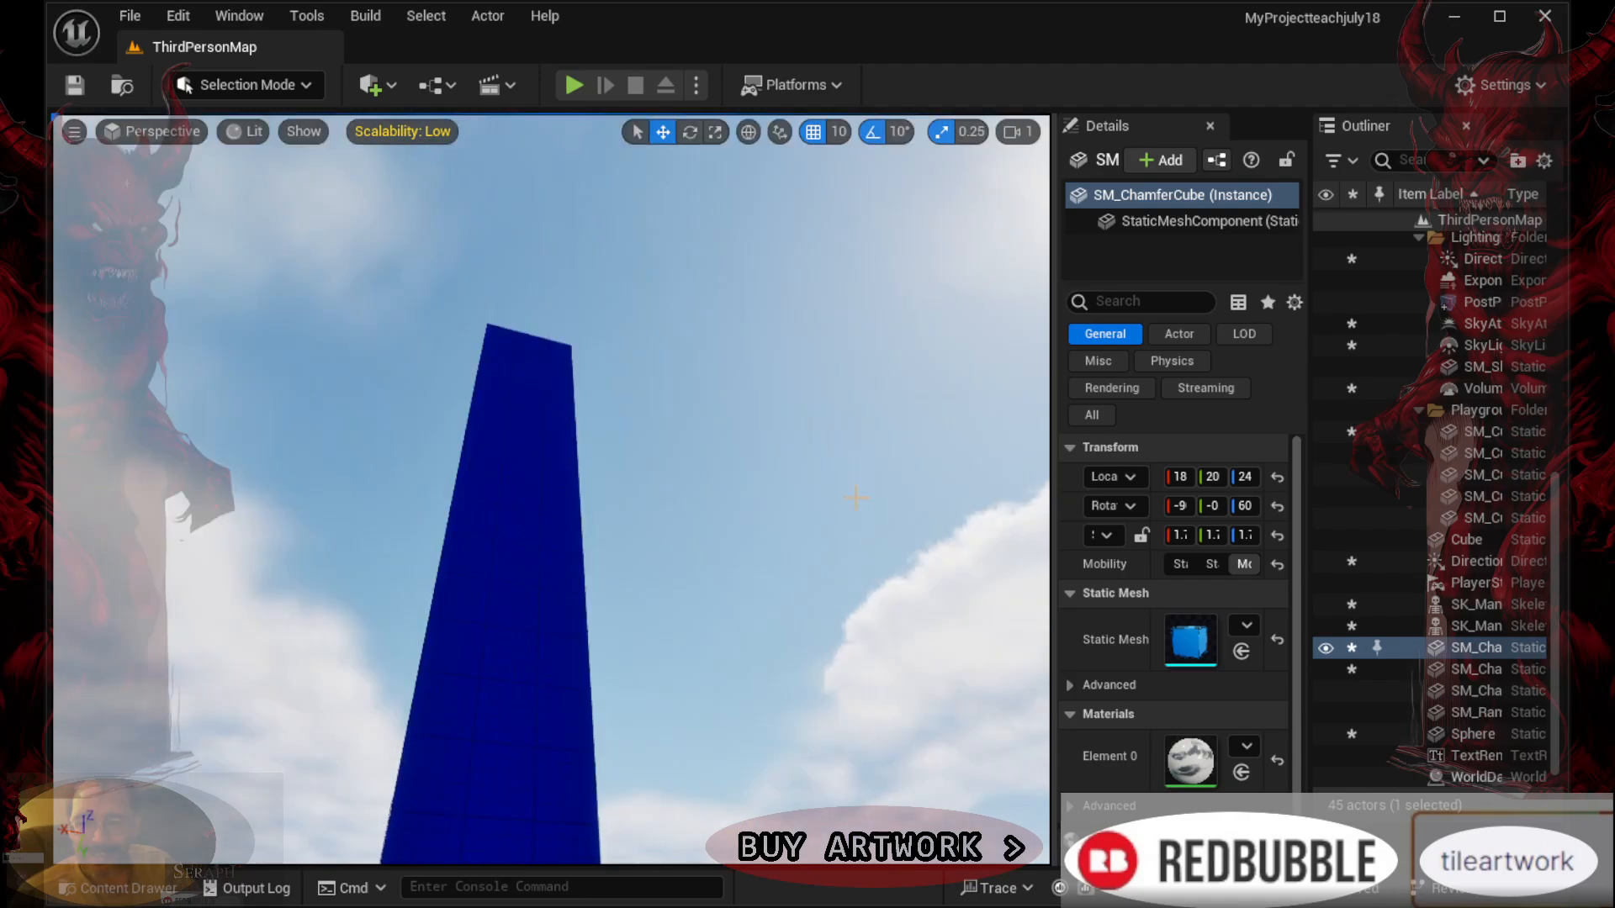
{"action": "scroll", "coordinate": [853, 498], "scroll_direction": "down", "scroll_amount": 1}
{"action": "right_click_drag", "start_coordinate": [851, 494], "coordinate": [851, 518]}
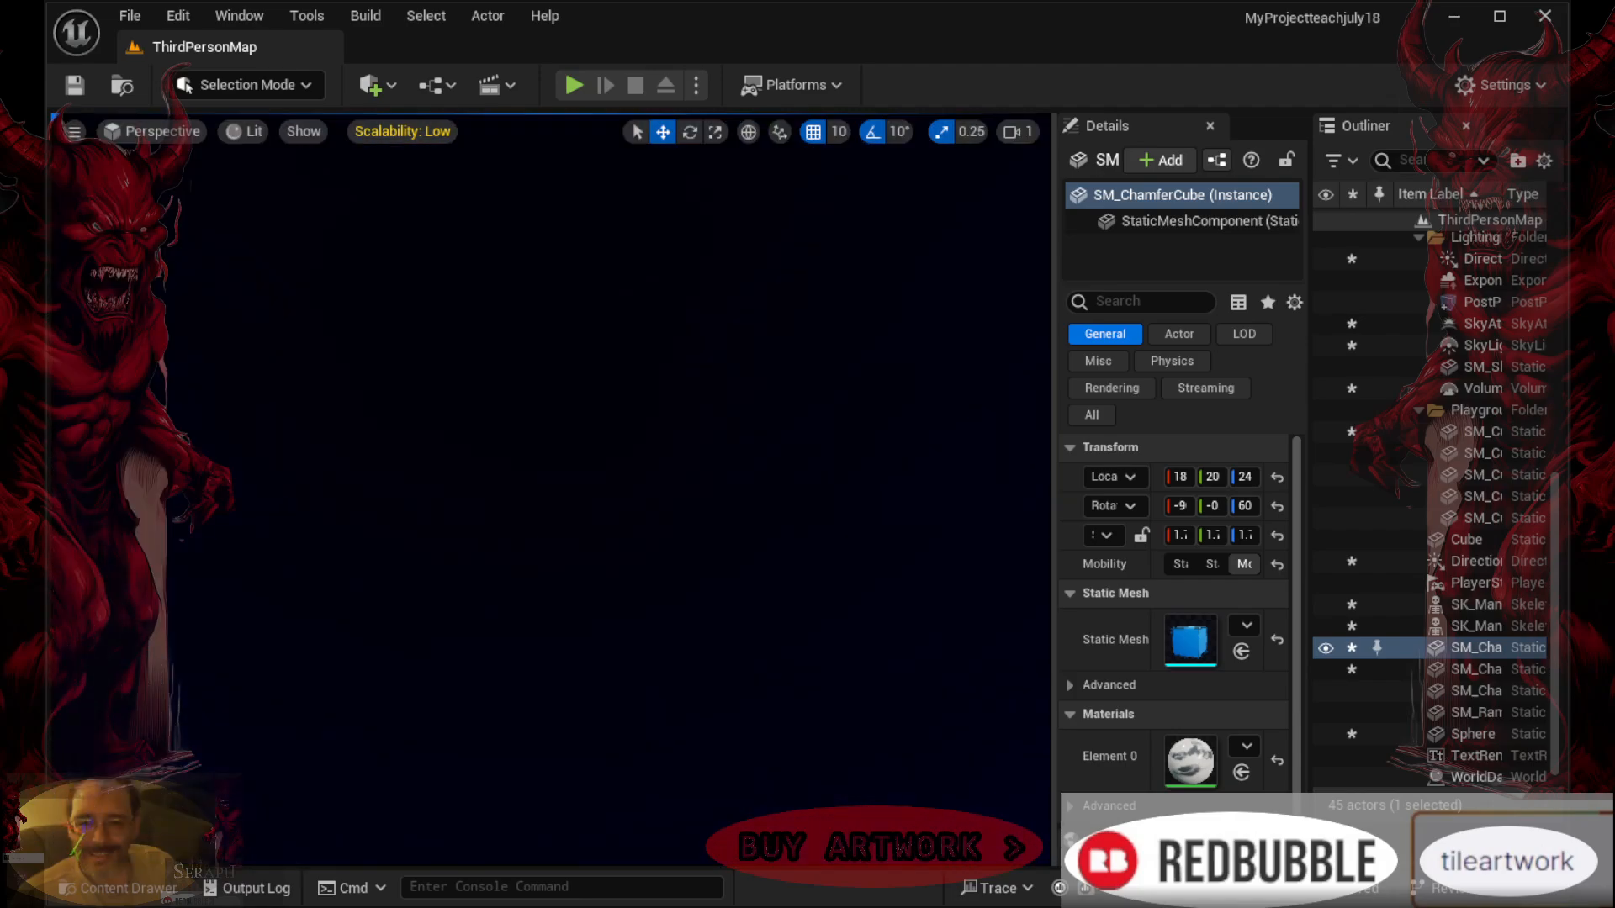
Examine the dark underside of the blue block overhead against the sky, from close up and farther away
{"action": "scroll", "coordinate": [815, 501], "scroll_direction": "down", "scroll_amount": 3}
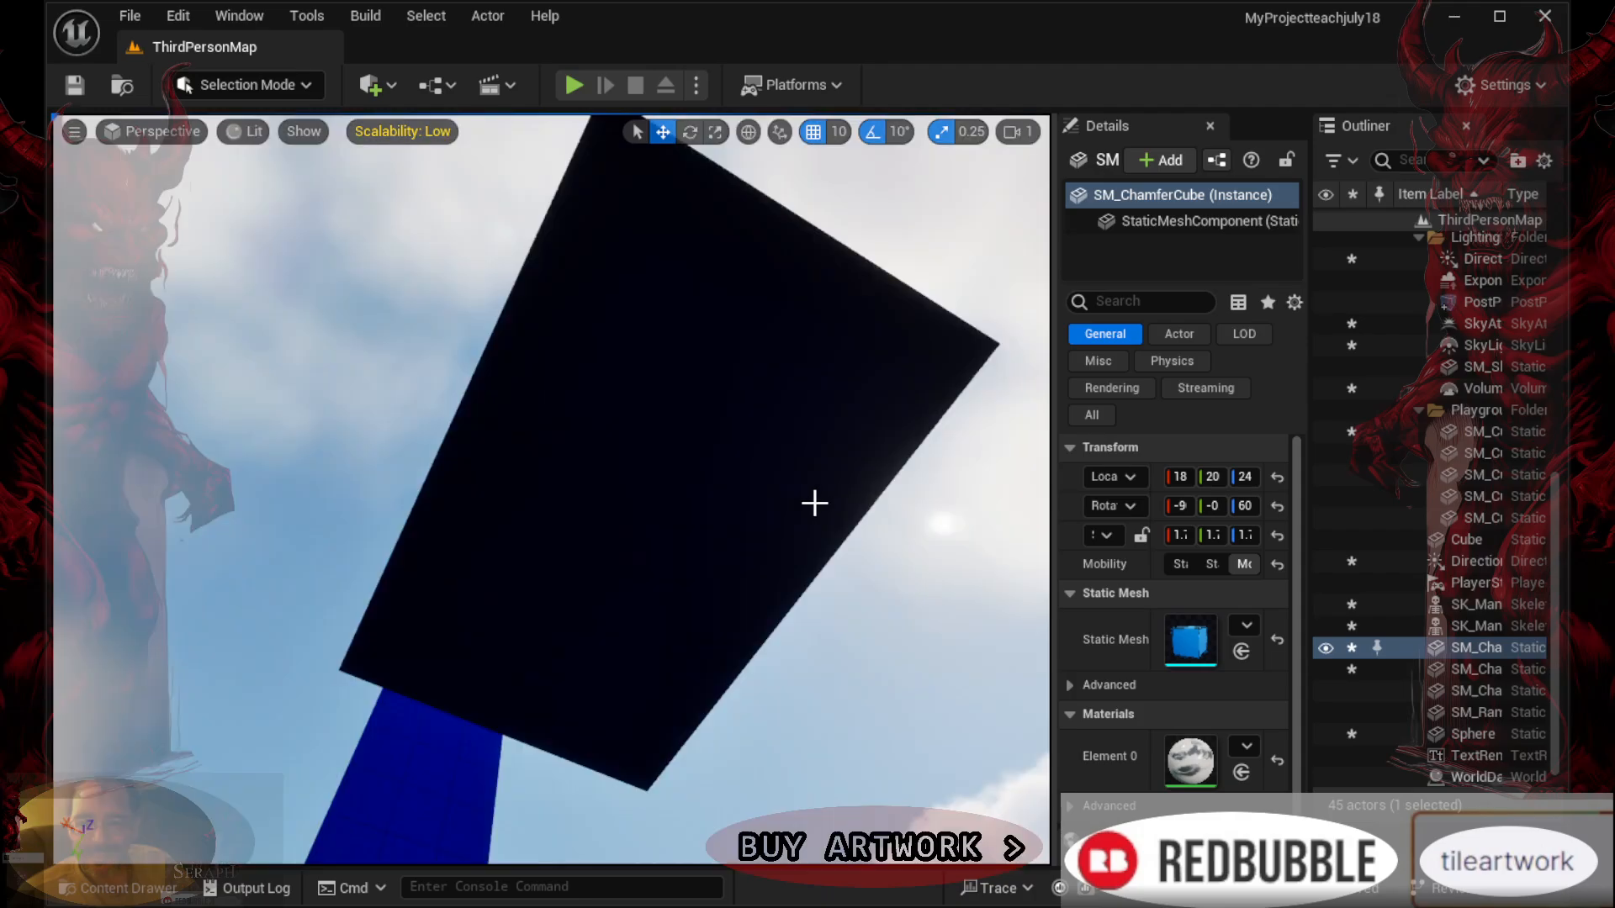
{"action": "scroll", "coordinate": [808, 507], "scroll_direction": "up", "scroll_amount": 3}
{"action": "scroll", "coordinate": [806, 508], "scroll_direction": "down", "scroll_amount": 3}
{"action": "scroll", "coordinate": [804, 509], "scroll_direction": "up", "scroll_amount": 3}
{"action": "scroll", "coordinate": [802, 511], "scroll_direction": "down", "scroll_amount": 2}
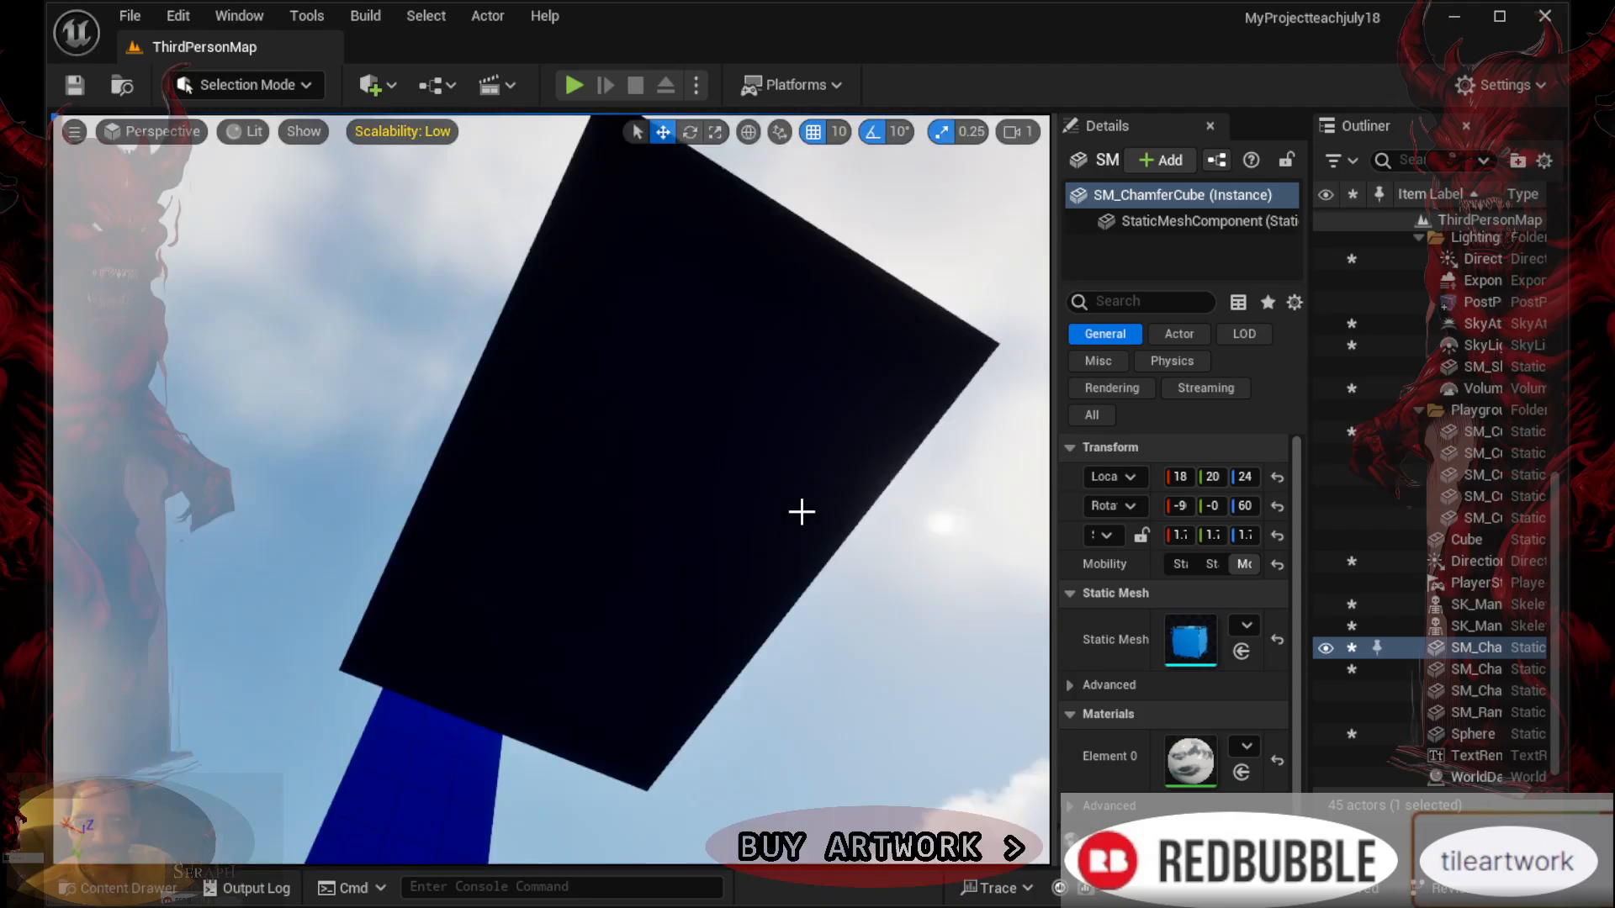
{"action": "scroll", "coordinate": [801, 511], "scroll_direction": "up", "scroll_amount": 1}
{"action": "scroll", "coordinate": [801, 511], "scroll_direction": "down", "scroll_amount": 3}
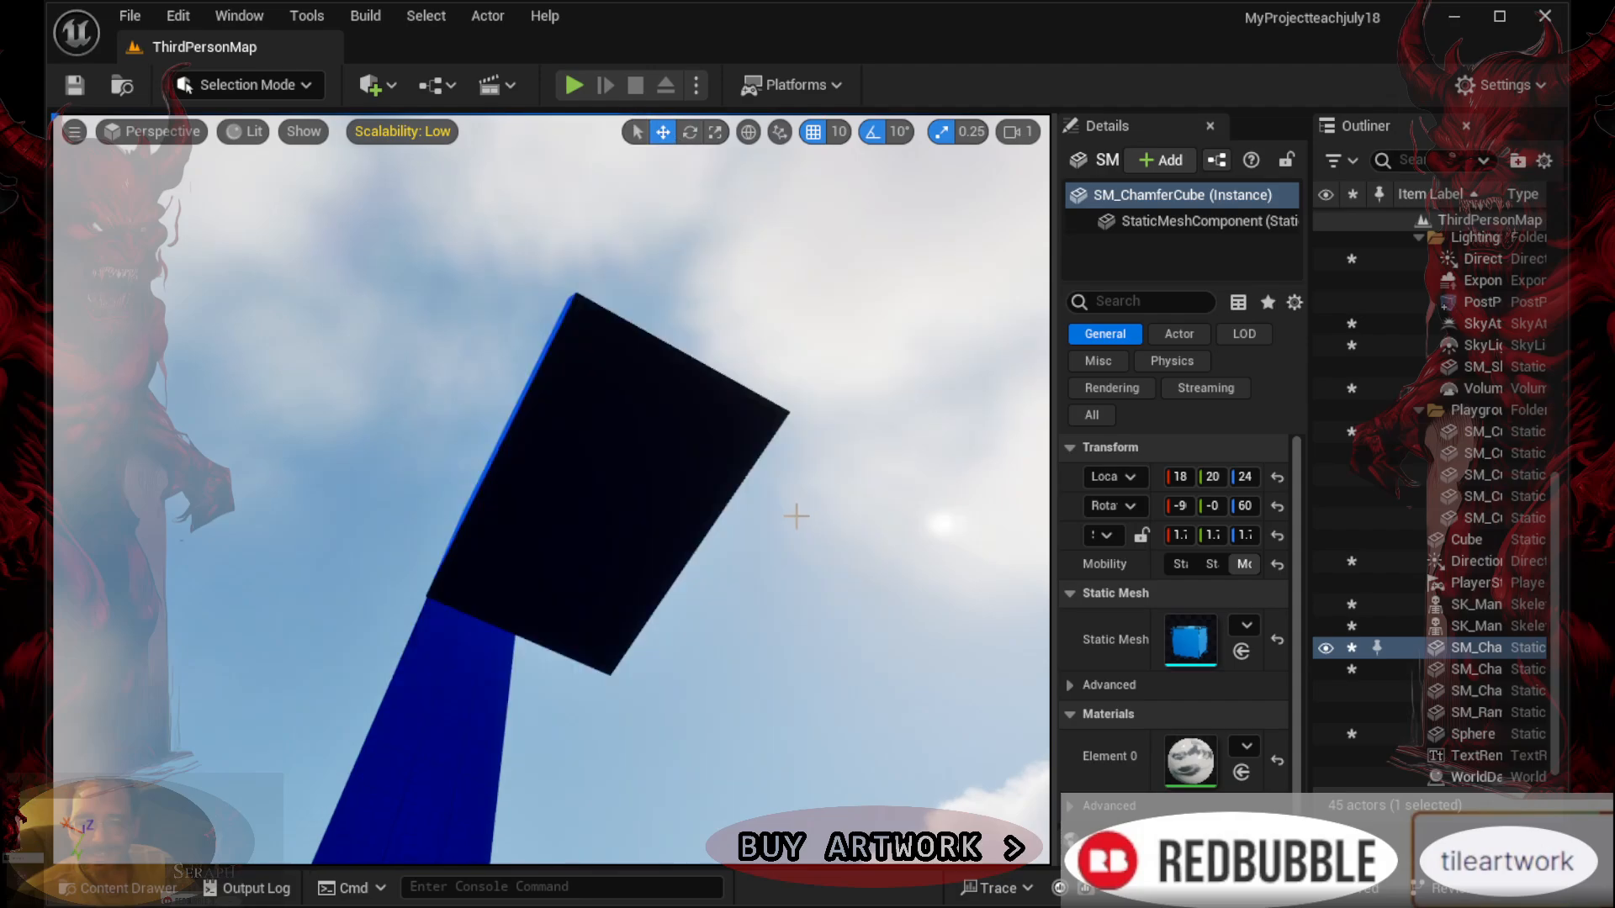
{"action": "scroll", "coordinate": [789, 521], "scroll_direction": "up", "scroll_amount": 3}
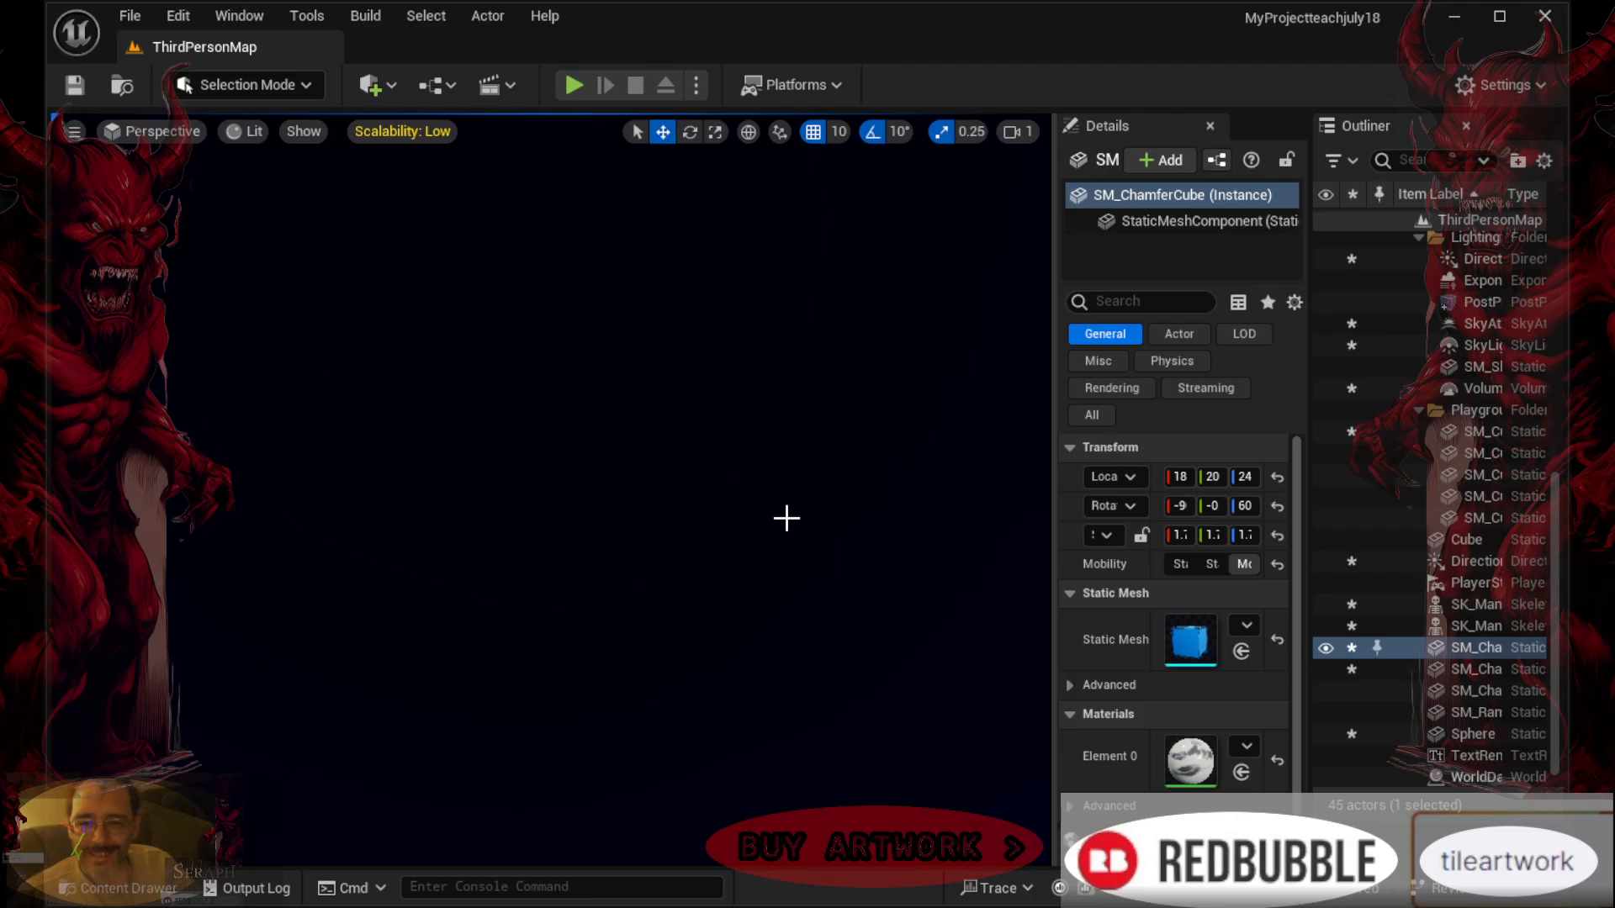
{"action": "scroll", "coordinate": [789, 522], "scroll_direction": "down", "scroll_amount": 3}
Examine the floating blue cube's sides and the surrounding clouds from several distances and angles
{"action": "right_click_drag", "start_coordinate": [740, 525], "coordinate": [648, 665]}
{"action": "scroll", "coordinate": [684, 475], "scroll_direction": "up", "scroll_amount": 5}
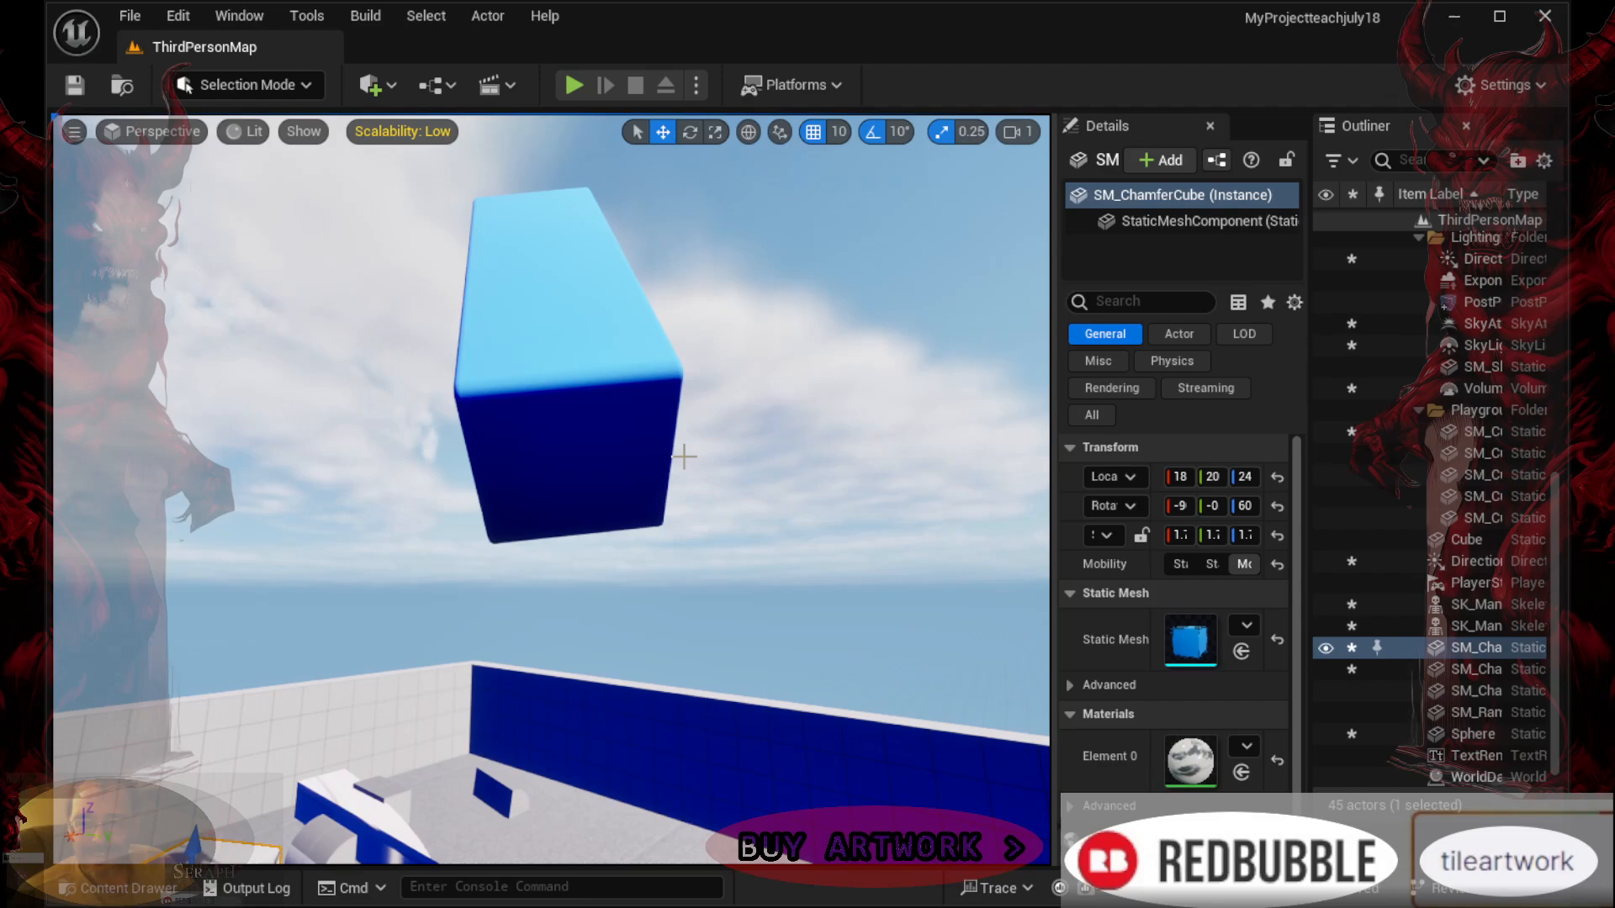
{"action": "scroll", "coordinate": [714, 381], "scroll_direction": "up", "scroll_amount": 5}
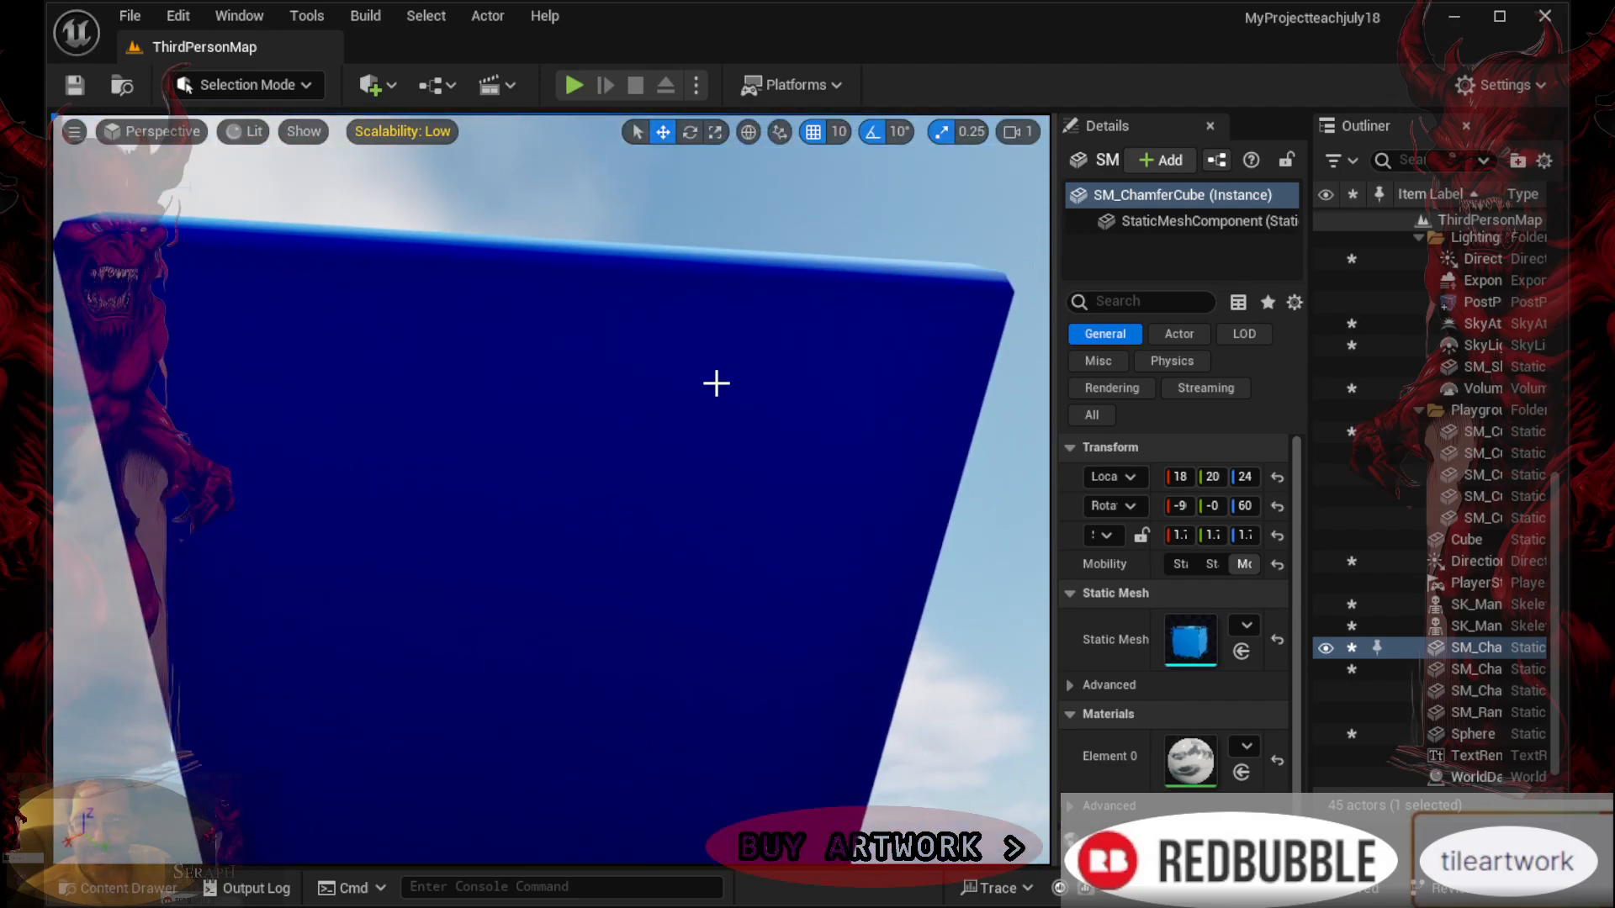
{"action": "scroll", "coordinate": [710, 390], "scroll_direction": "up", "scroll_amount": 1}
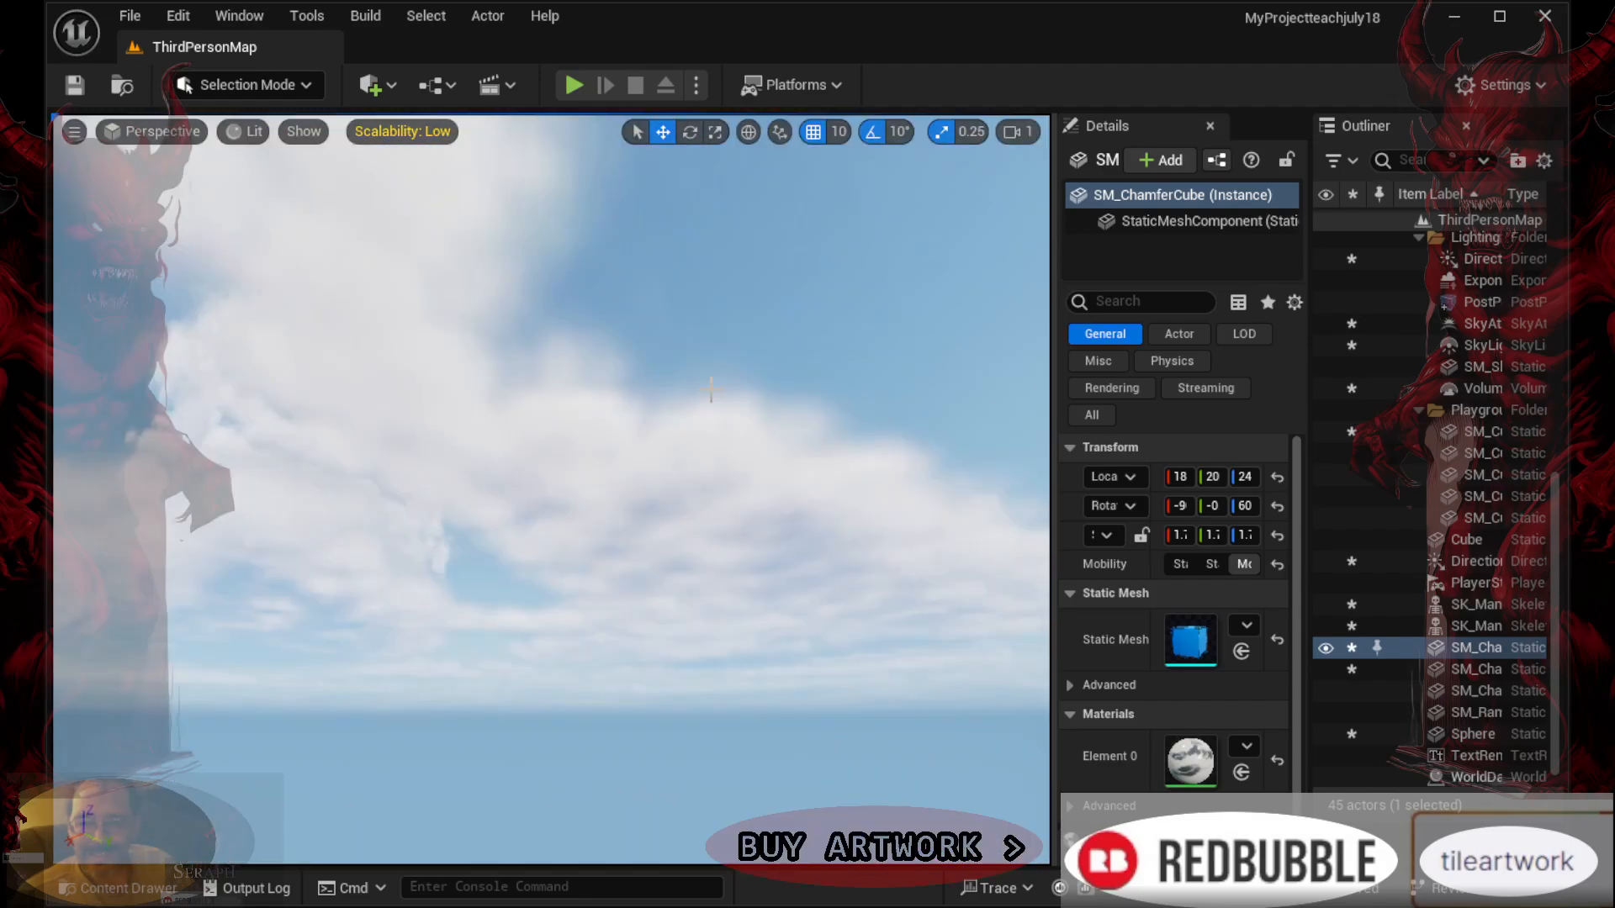
{"action": "scroll", "coordinate": [719, 384], "scroll_direction": "down", "scroll_amount": 1}
{"action": "right_click_drag", "start_coordinate": [720, 385], "coordinate": [732, 345]}
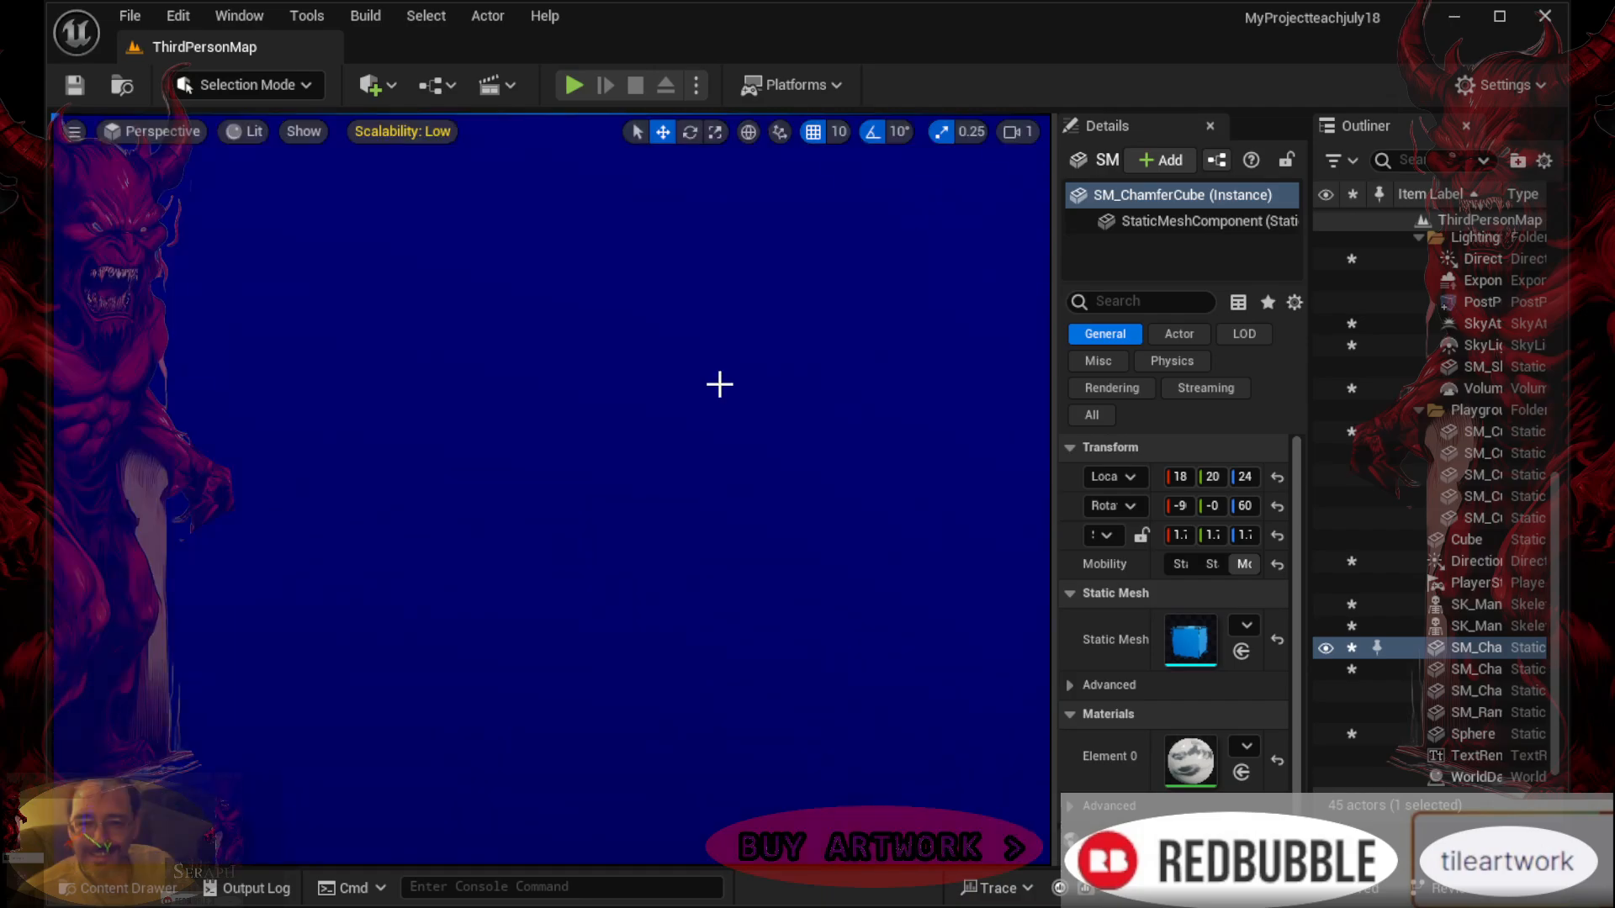
{"action": "scroll", "coordinate": [719, 384], "scroll_direction": "down", "scroll_amount": 5}
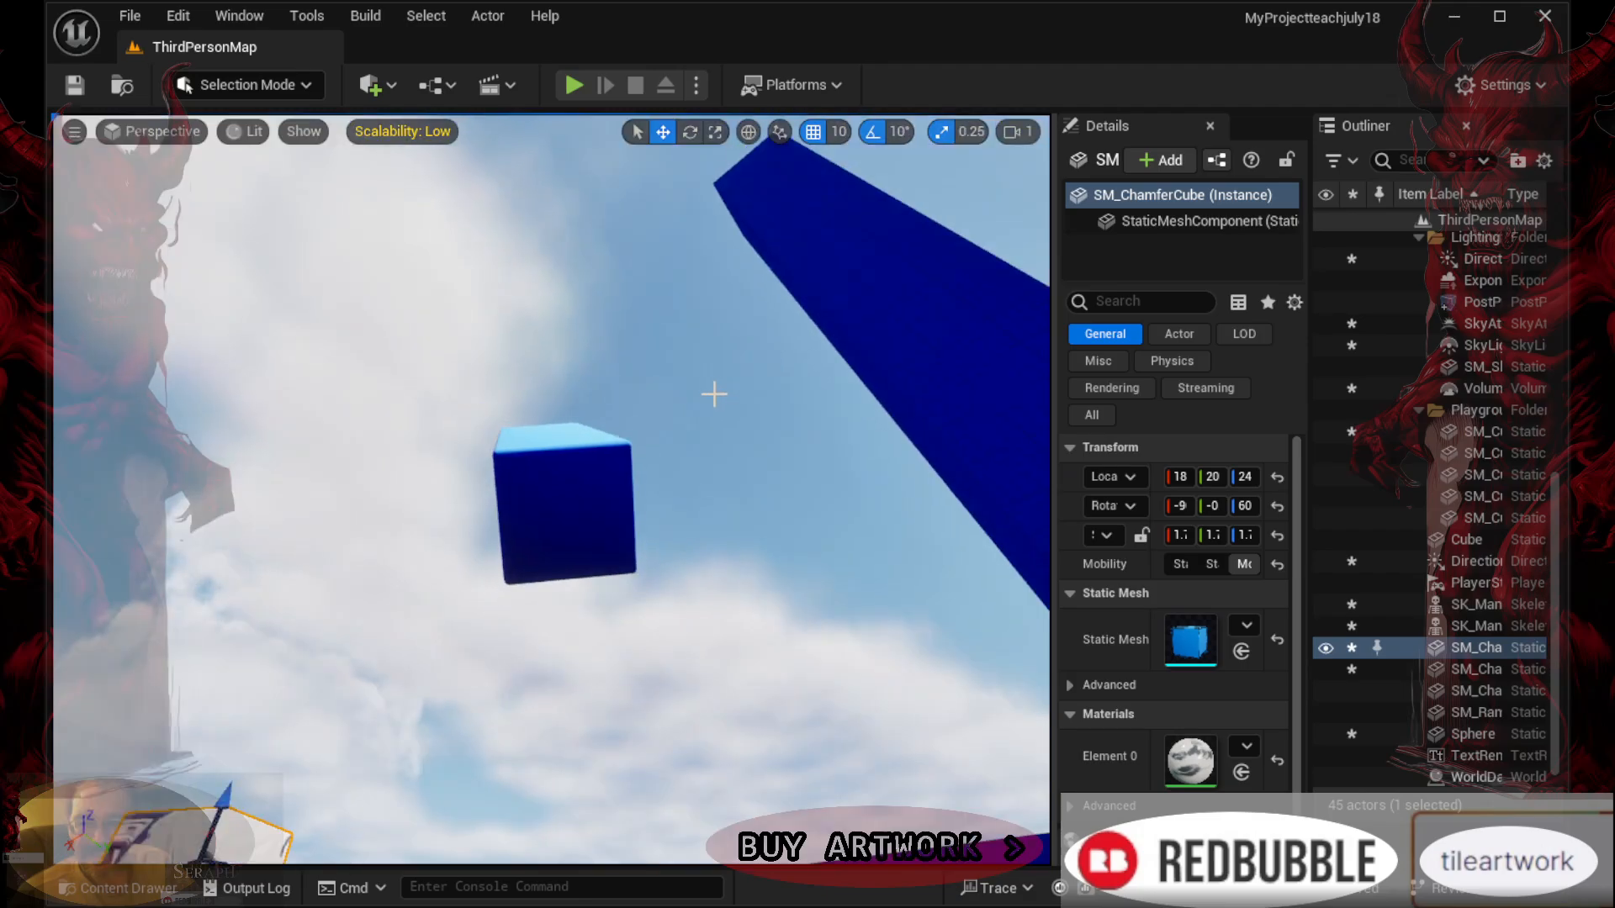
{"action": "mouse_move", "coordinate": [715, 405]}
{"action": "right_mouse_down"}
{"action": "mouse_move", "coordinate": [721, 421]}
{"action": "mouse_move", "coordinate": [724, 394]}
{"action": "right_mouse_up"}
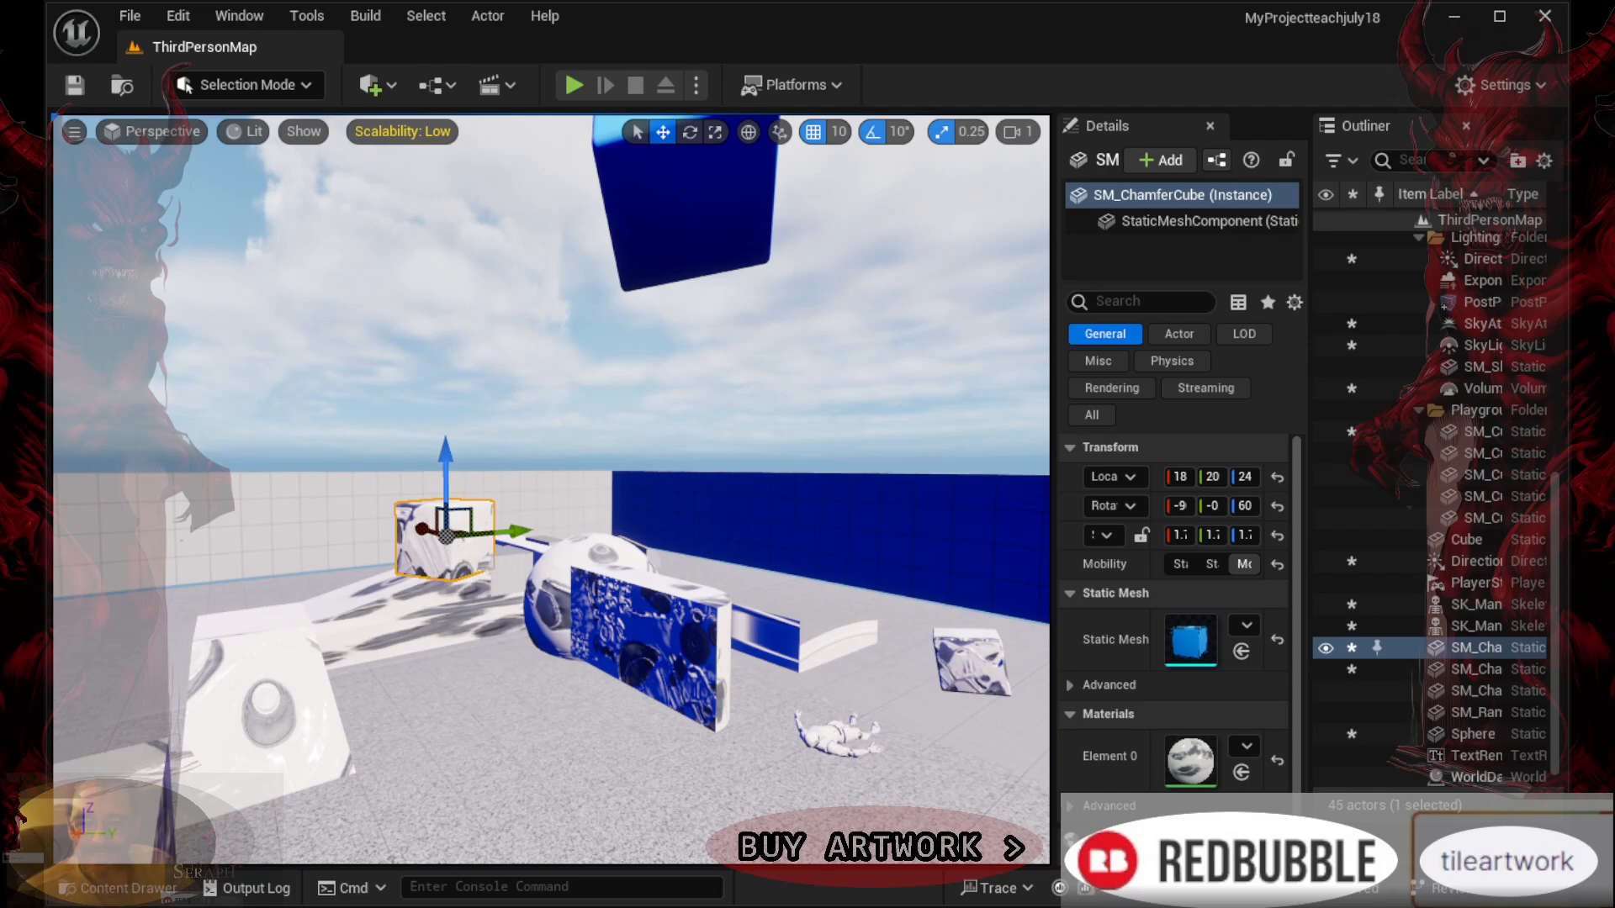
Open the Message Log window, look over its log categories, and close it
{"action": "left_click", "coordinate": [239, 16]}
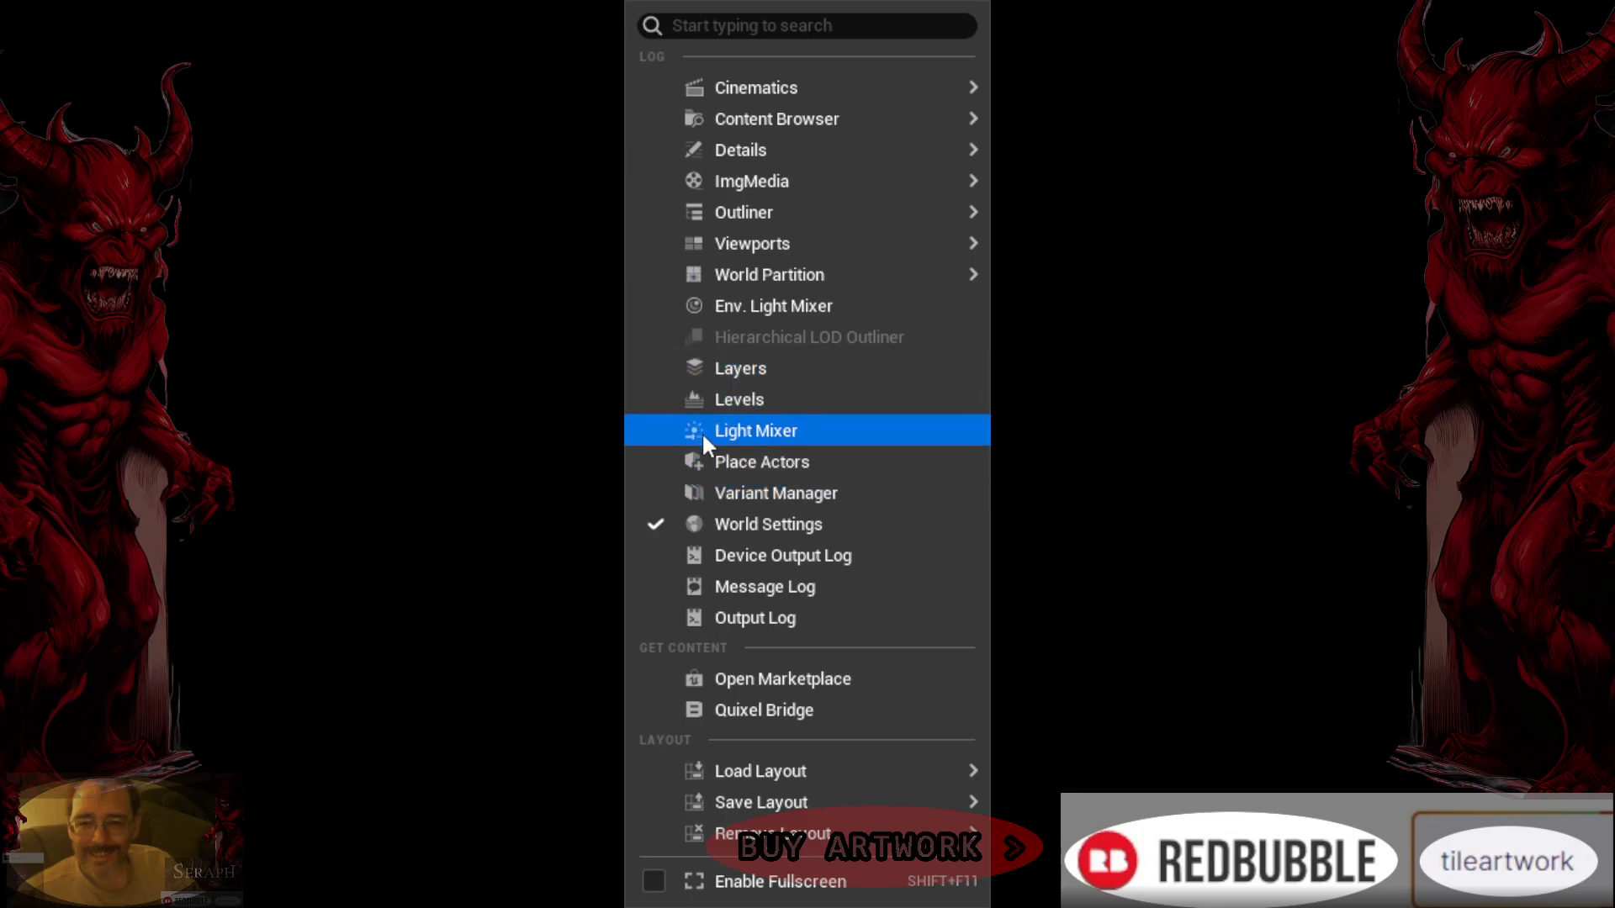
{"action": "left_click", "coordinate": [678, 519]}
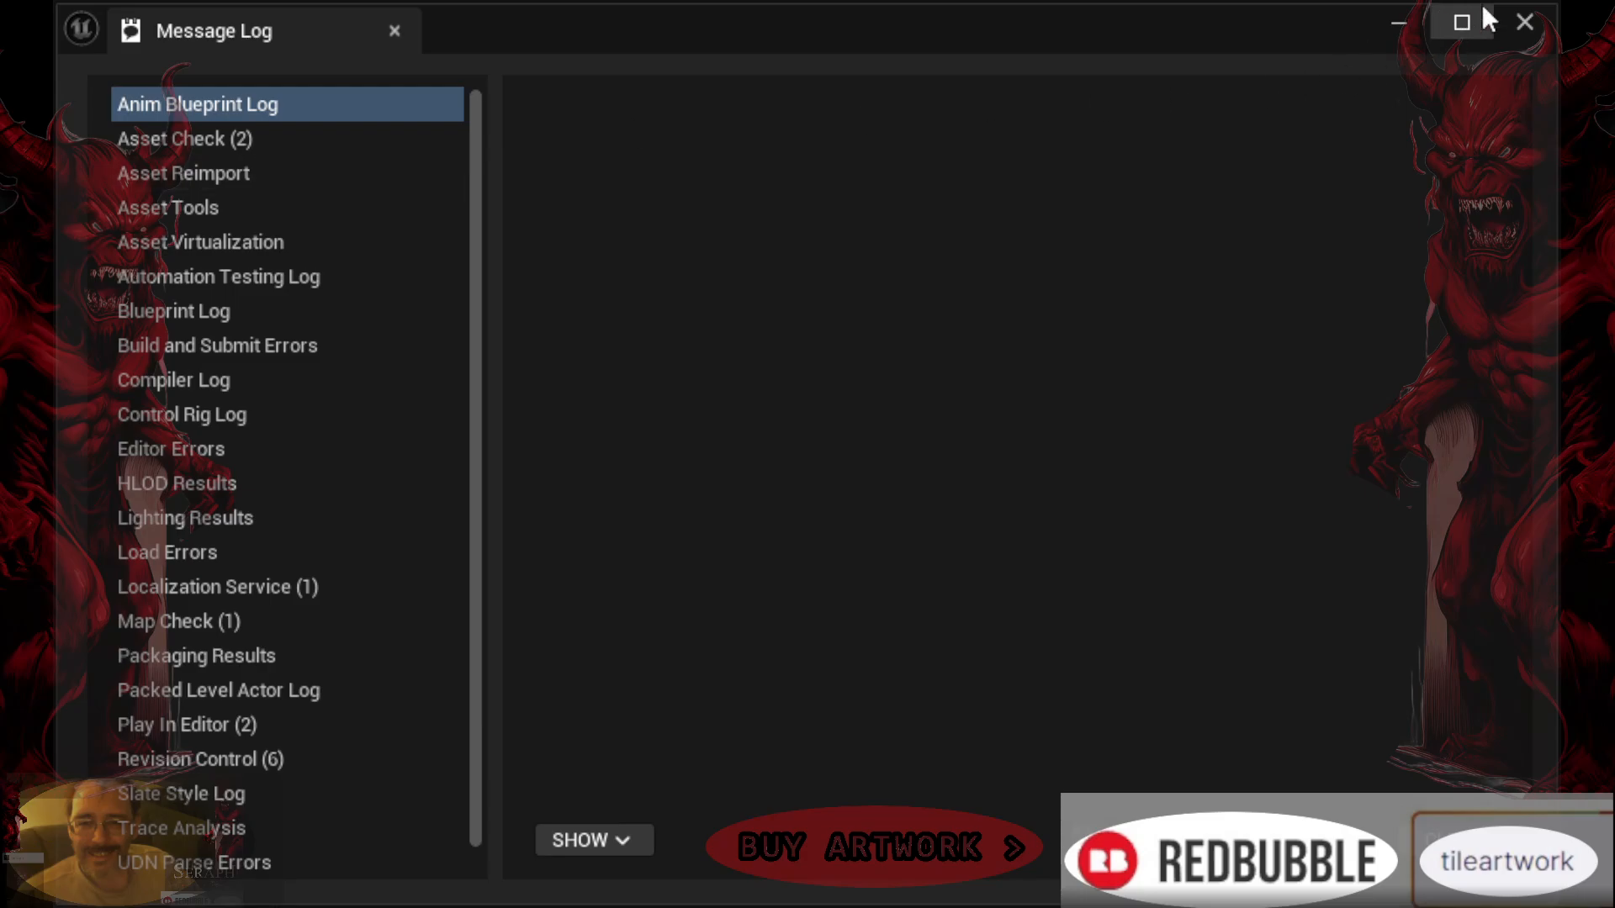
{"action": "left_click", "coordinate": [1525, 23]}
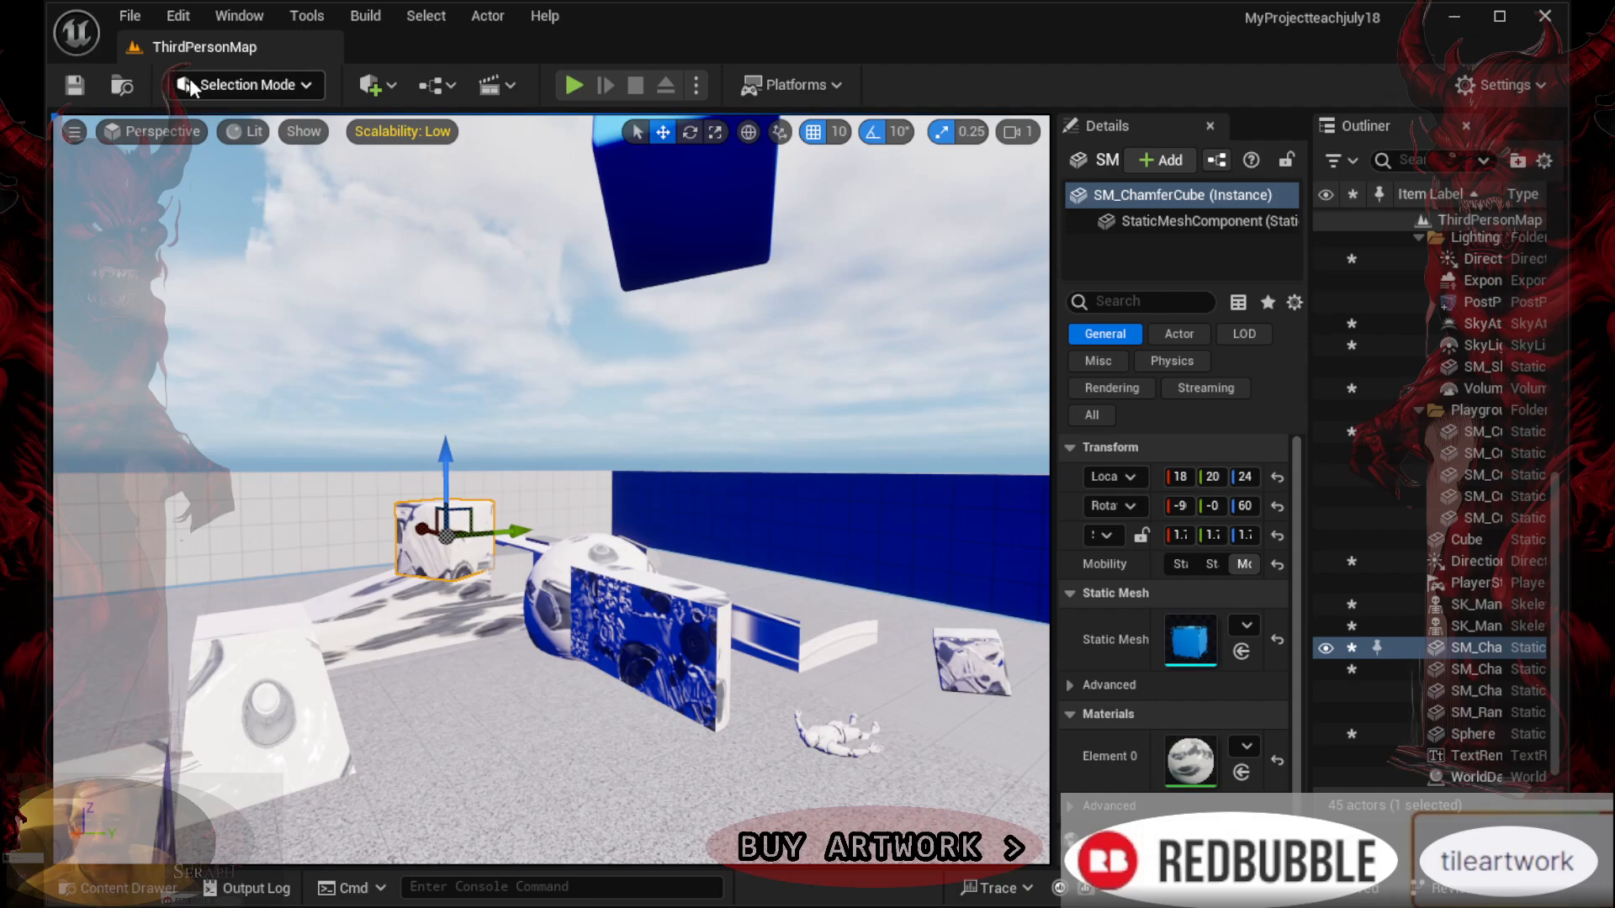
Switch to the Scale tool and select the giant standing mannequin in the level
{"action": "right_click_drag", "start_coordinate": [523, 387], "coordinate": [378, 414]}
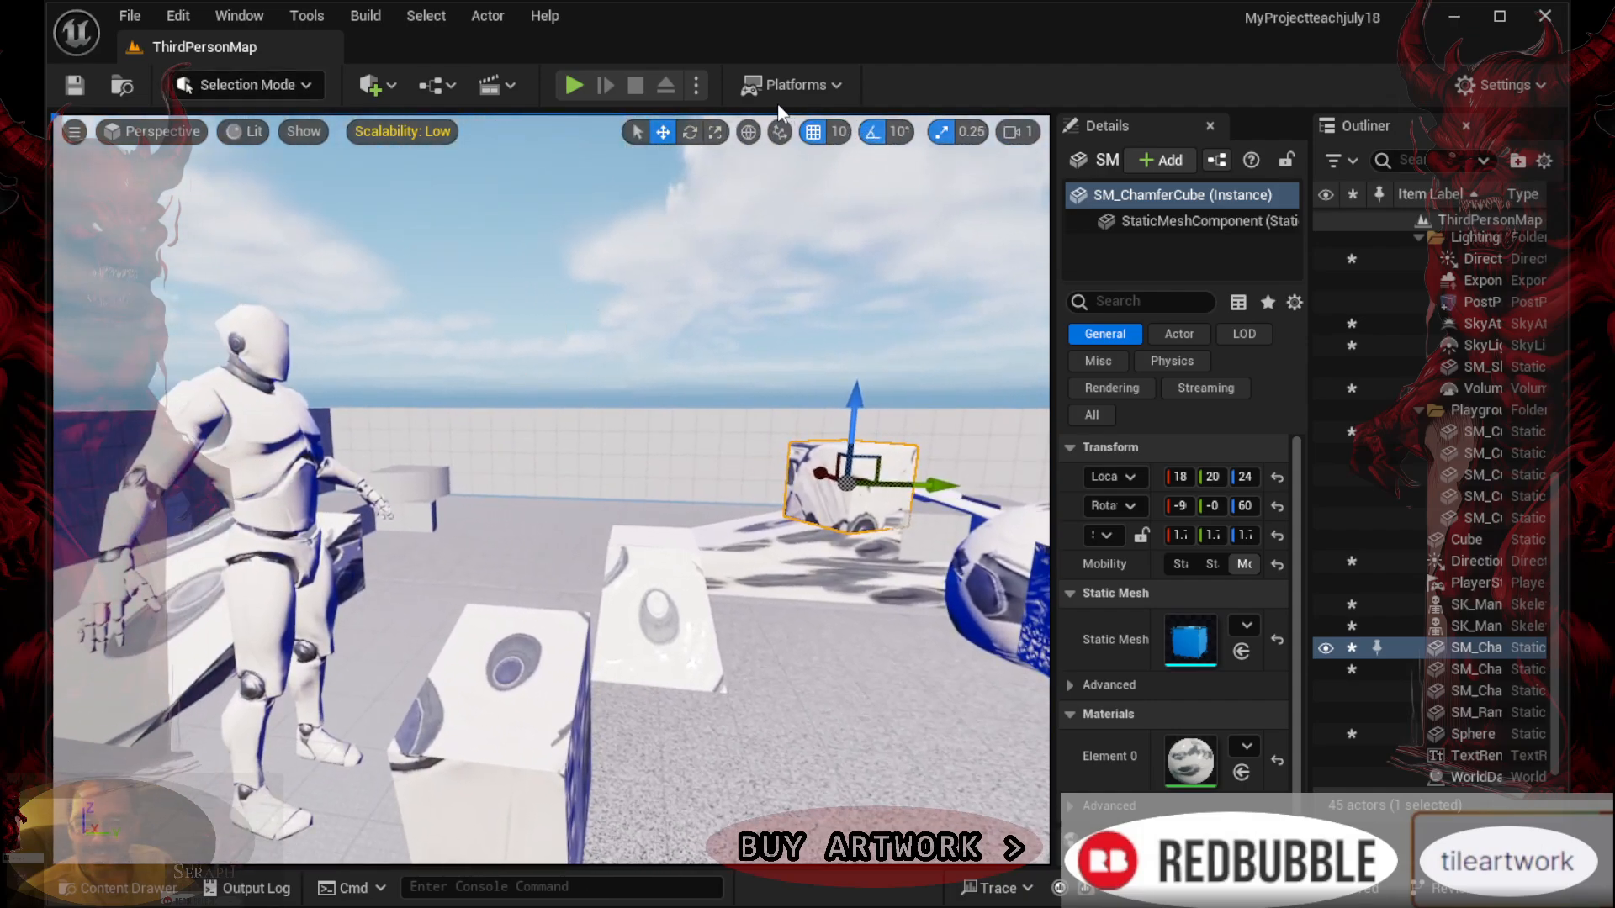
{"action": "left_click", "coordinate": [716, 133]}
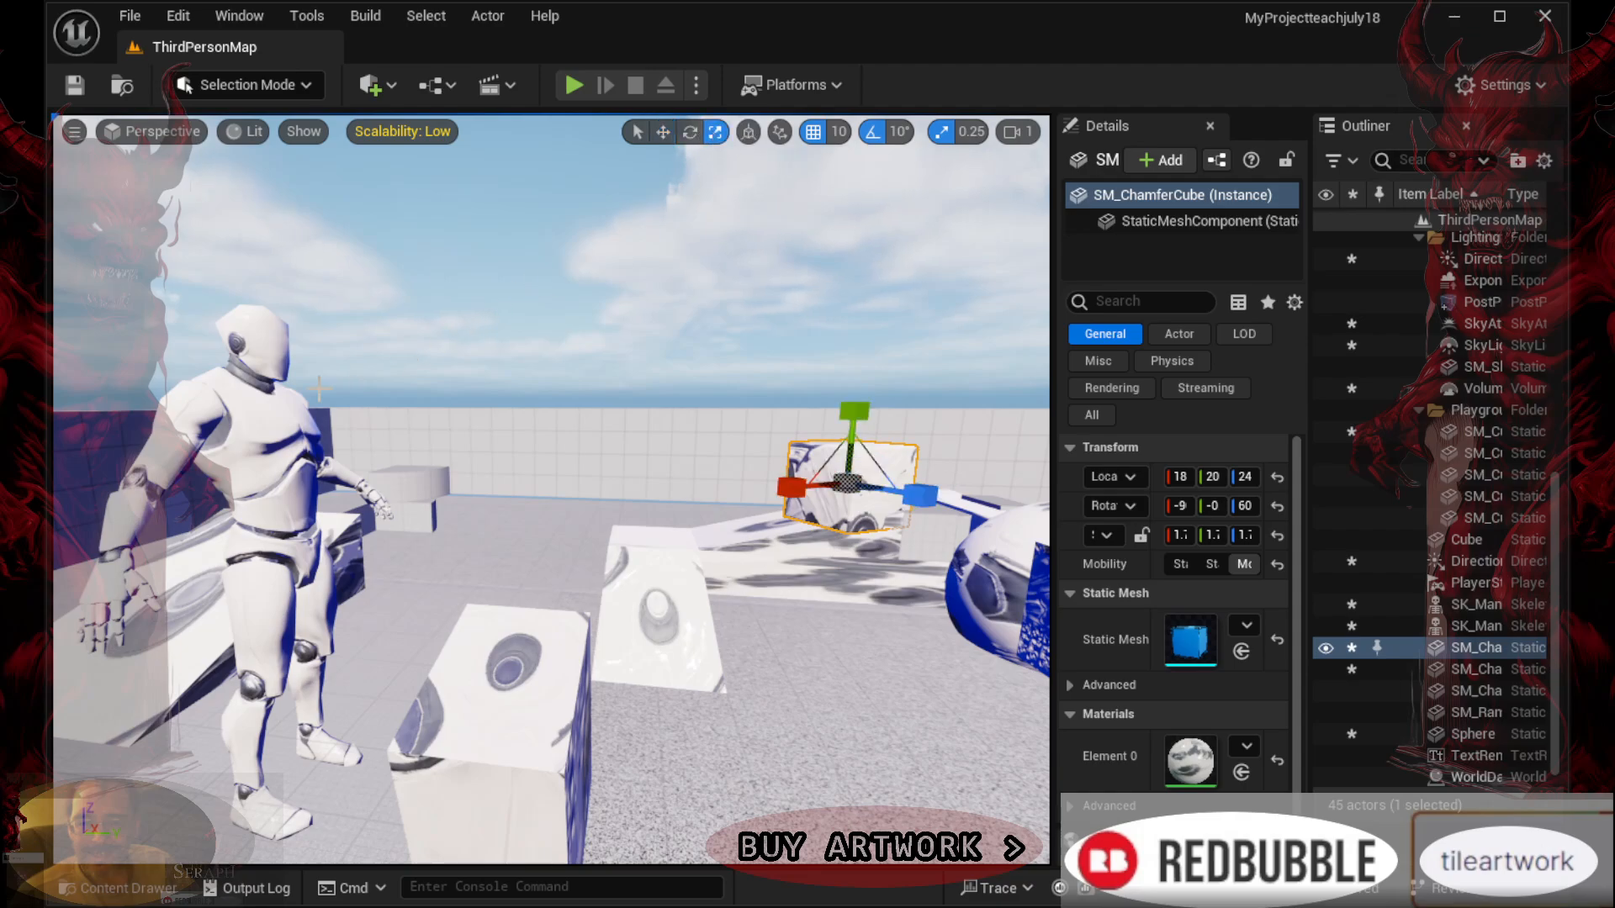
{"action": "right_click_drag", "start_coordinate": [207, 419], "coordinate": [215, 419]}
{"action": "left_click", "coordinate": [238, 463]}
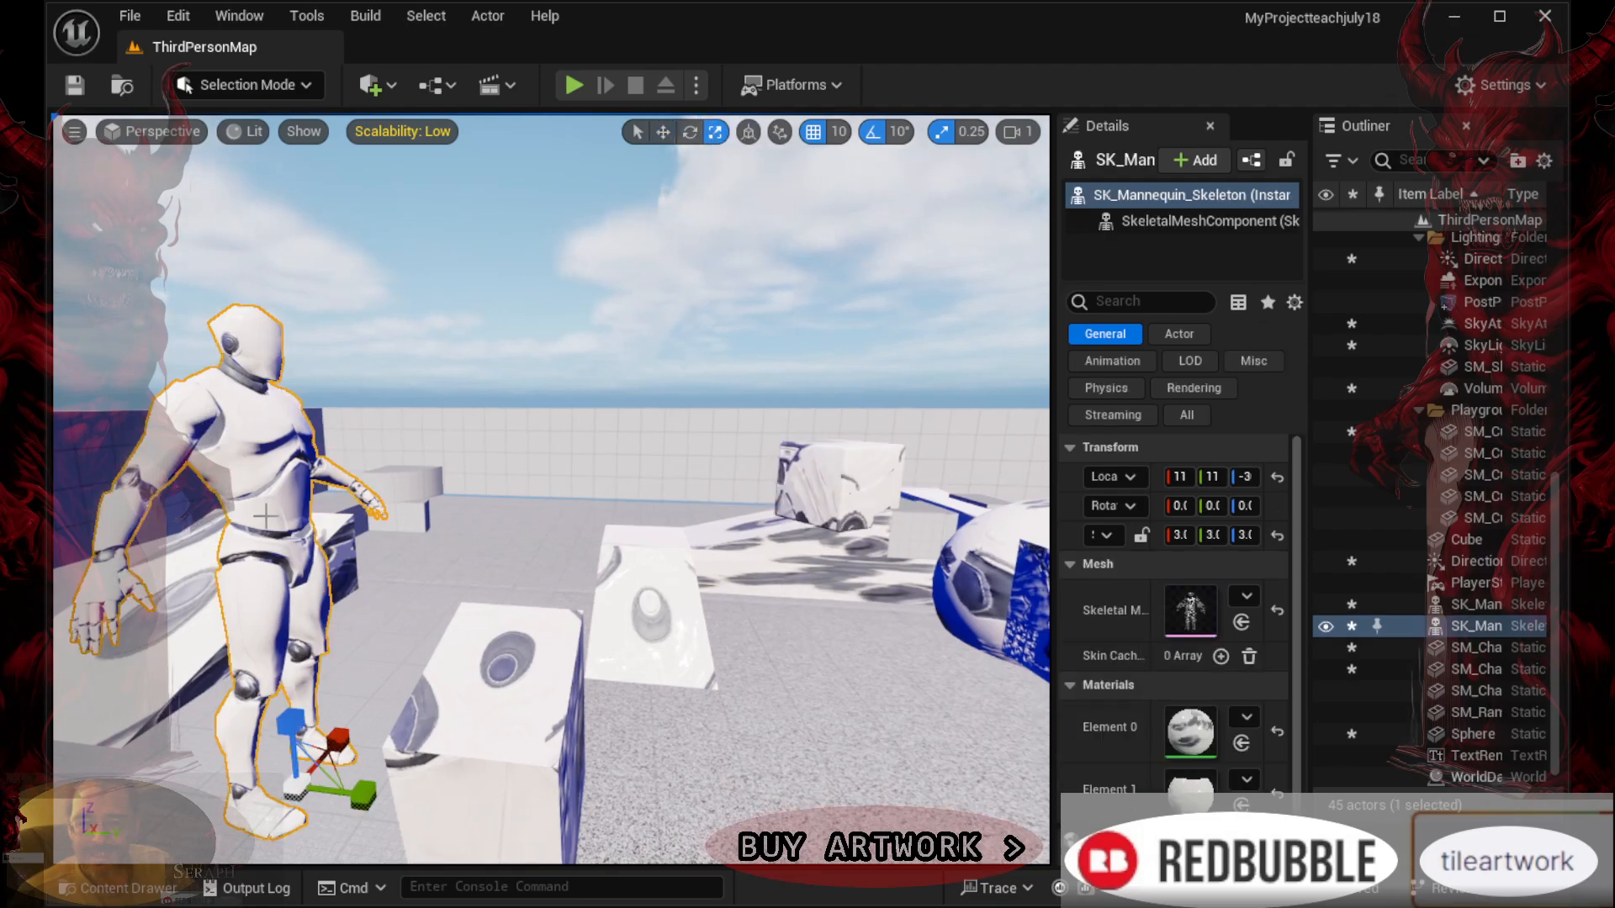
Try to widen the giant mannequin along its Y axis to a scale of about 12, and undo the scaling
{"action": "left_click_drag", "start_coordinate": [362, 794], "coordinate": [513, 813]}
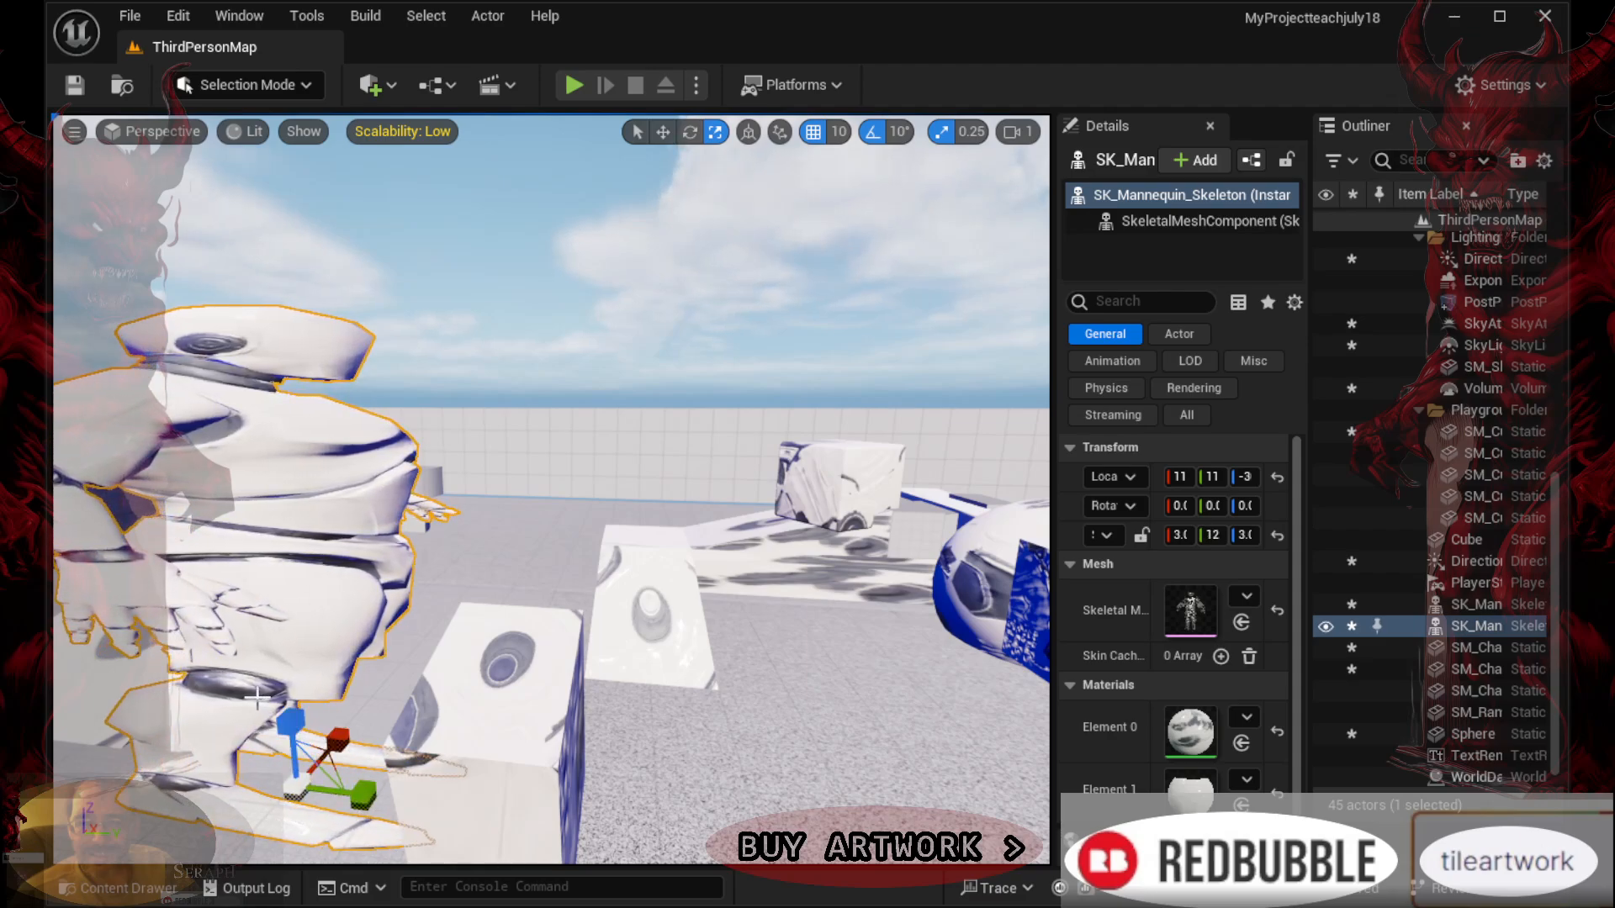
{"action": "key", "text": "ctrl+z"}
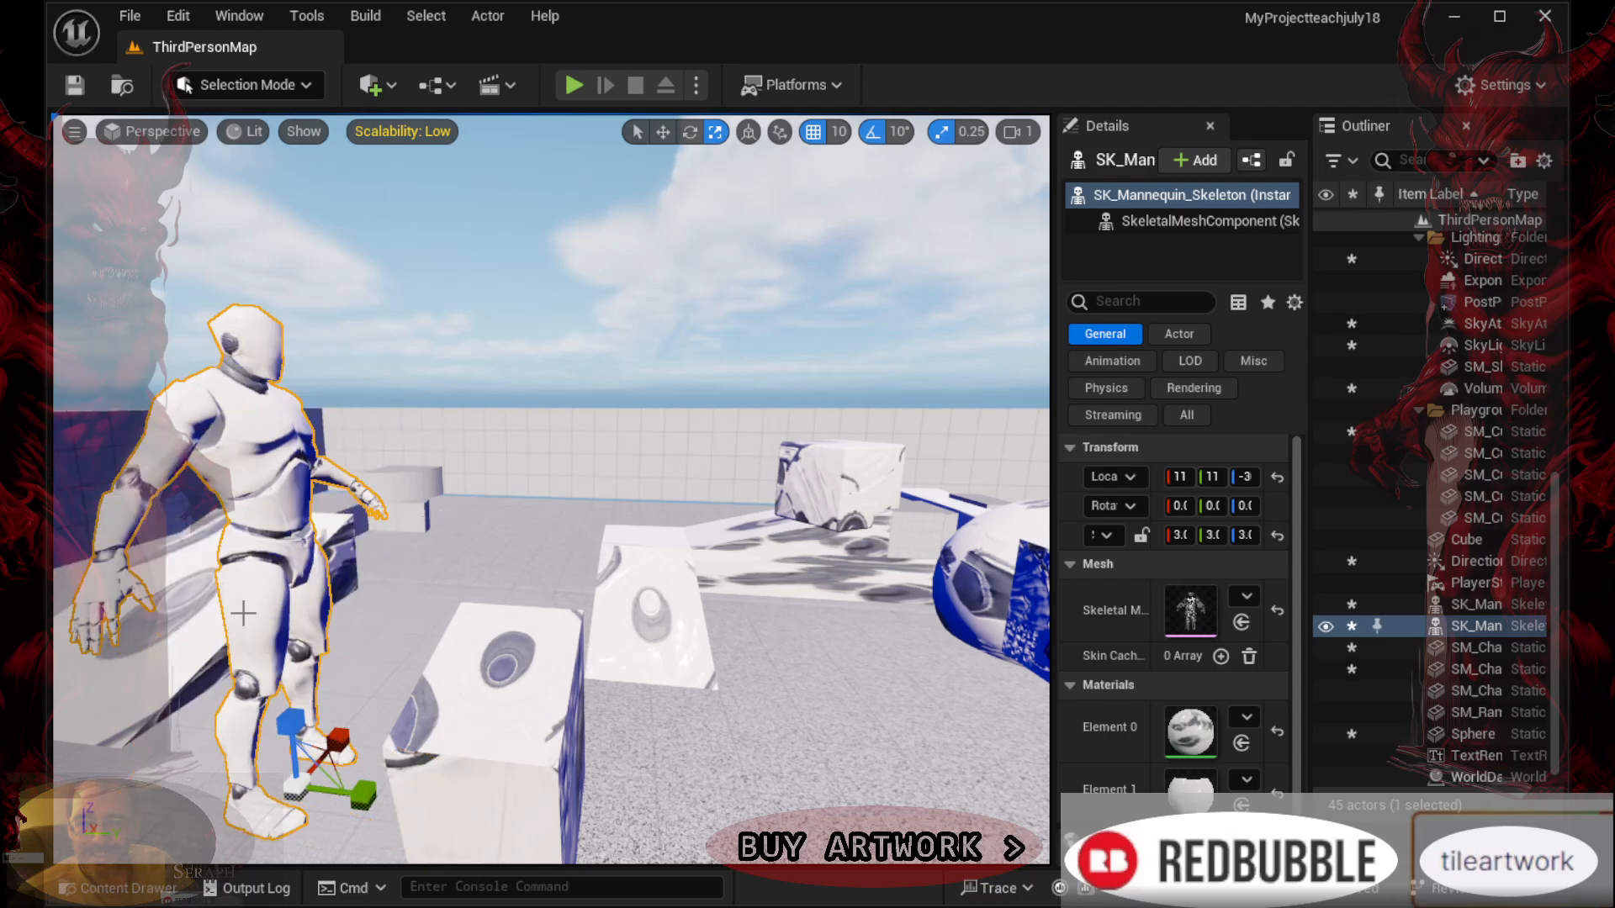
{"action": "left_click_drag", "start_coordinate": [314, 788], "coordinate": [450, 805]}
{"action": "key", "text": "ctrl+z"}
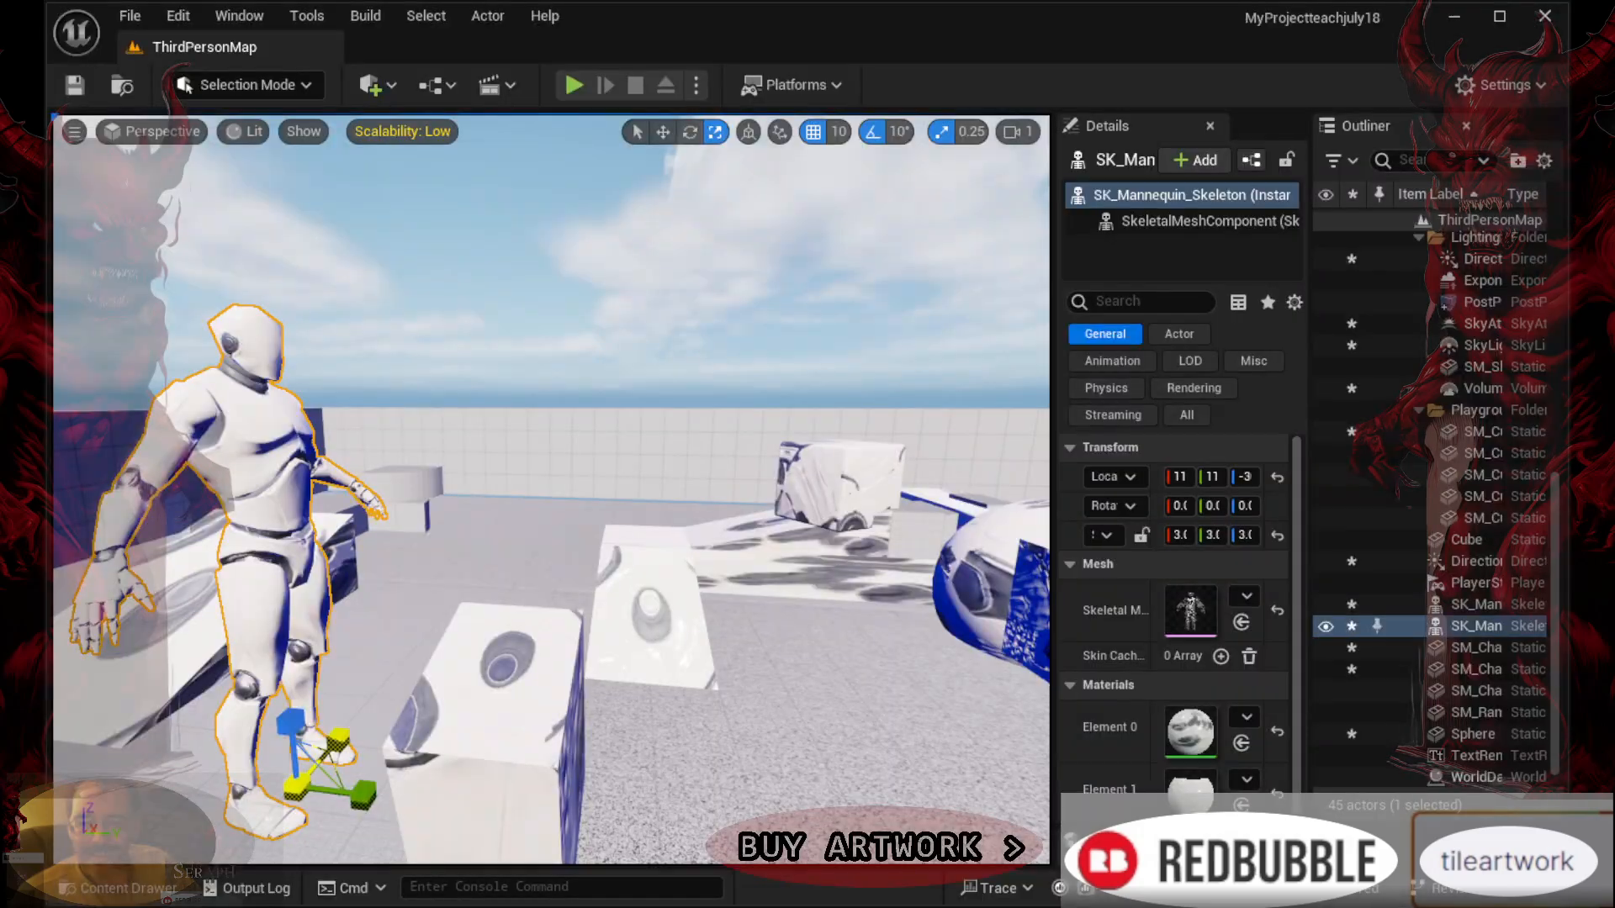
Stretch the giant mannequin along its X axis to a scale of about 10
{"action": "mouse_move", "coordinate": [332, 761]}
{"action": "left_mouse_down"}
{"action": "mouse_move", "coordinate": [374, 778]}
{"action": "mouse_move", "coordinate": [357, 728]}
{"action": "mouse_move", "coordinate": [331, 740]}
{"action": "left_mouse_up"}
{"action": "key", "text": "ctrl+z"}
{"action": "key", "text": "ctrl+z"}
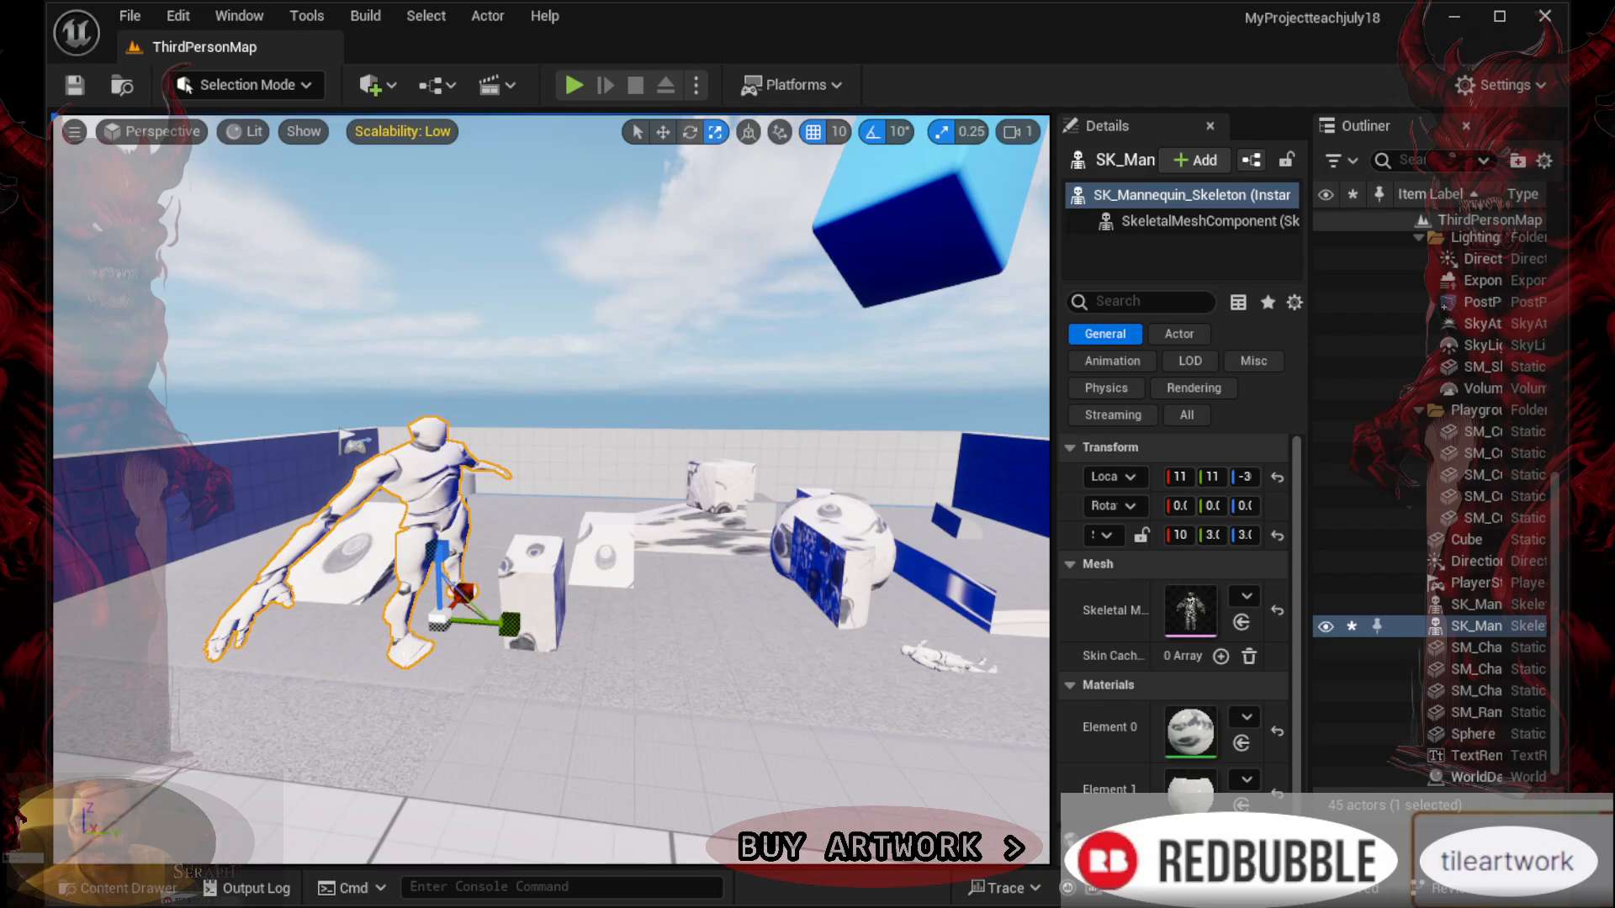
{"action": "scroll", "coordinate": [551, 490], "scroll_direction": "up", "scroll_amount": 2}
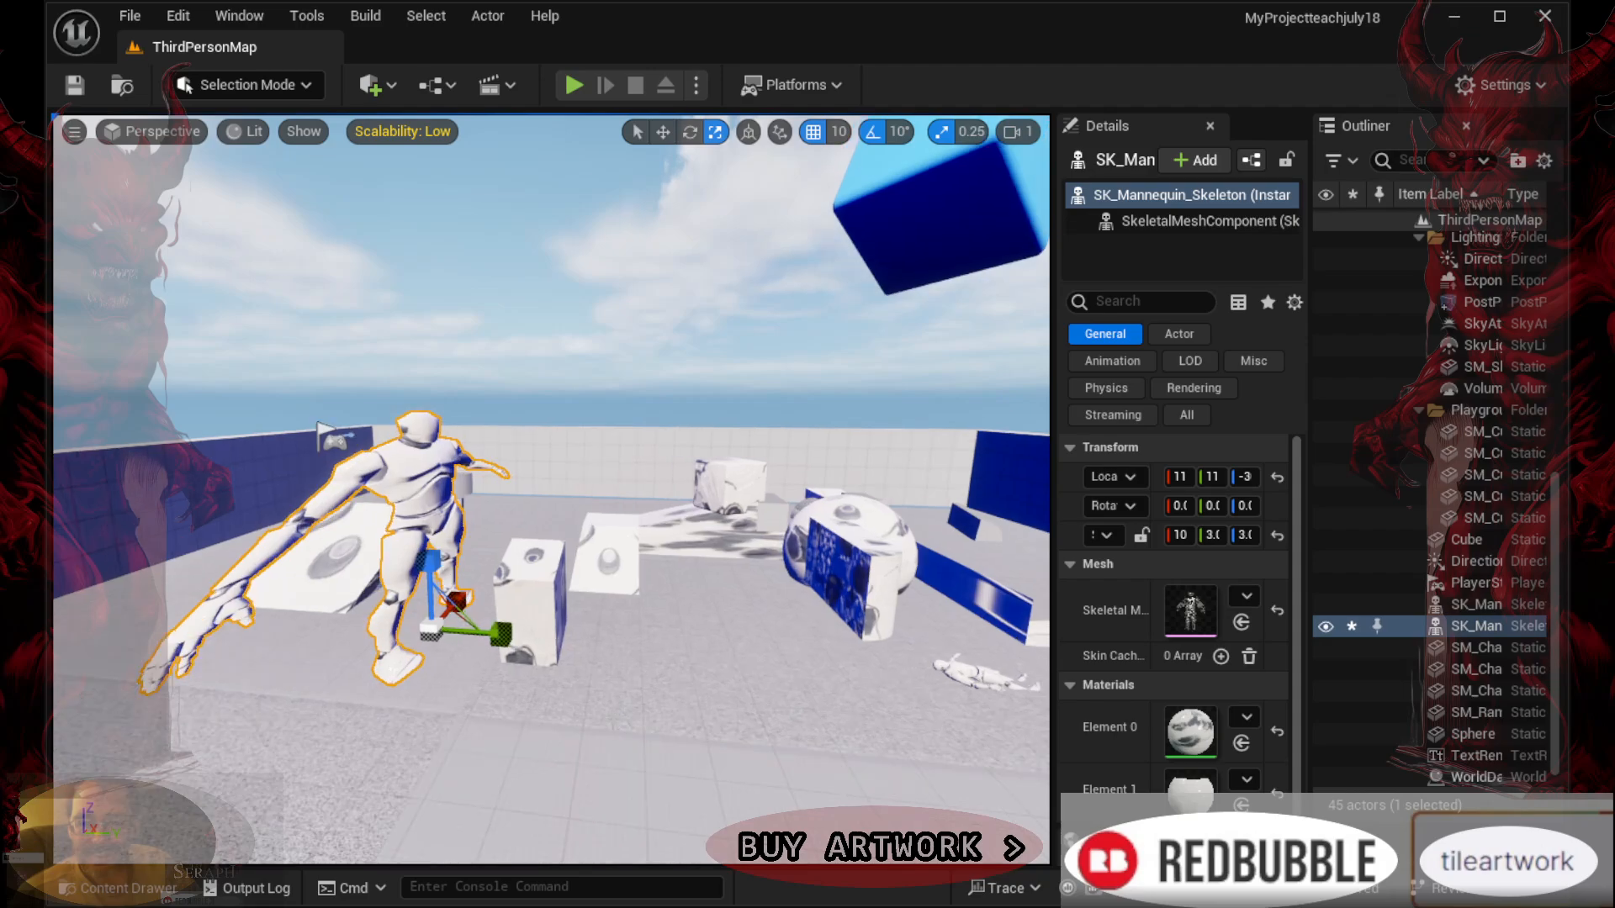
Save the level with the stretched mannequin
{"action": "left_click", "coordinate": [131, 15]}
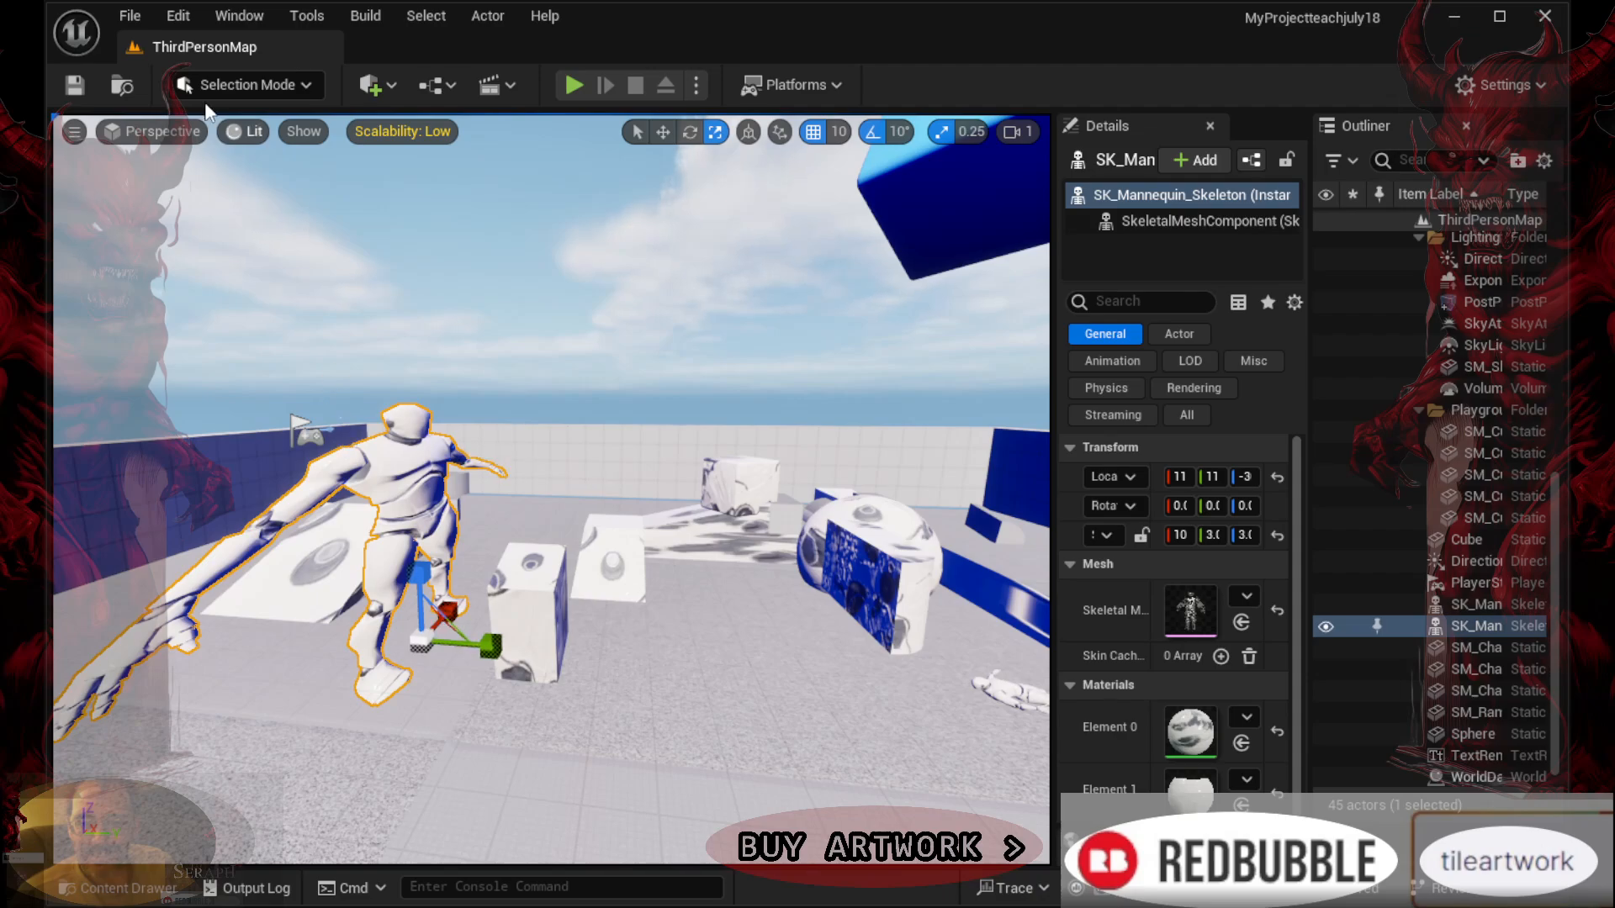
{"action": "left_click", "coordinate": [130, 15]}
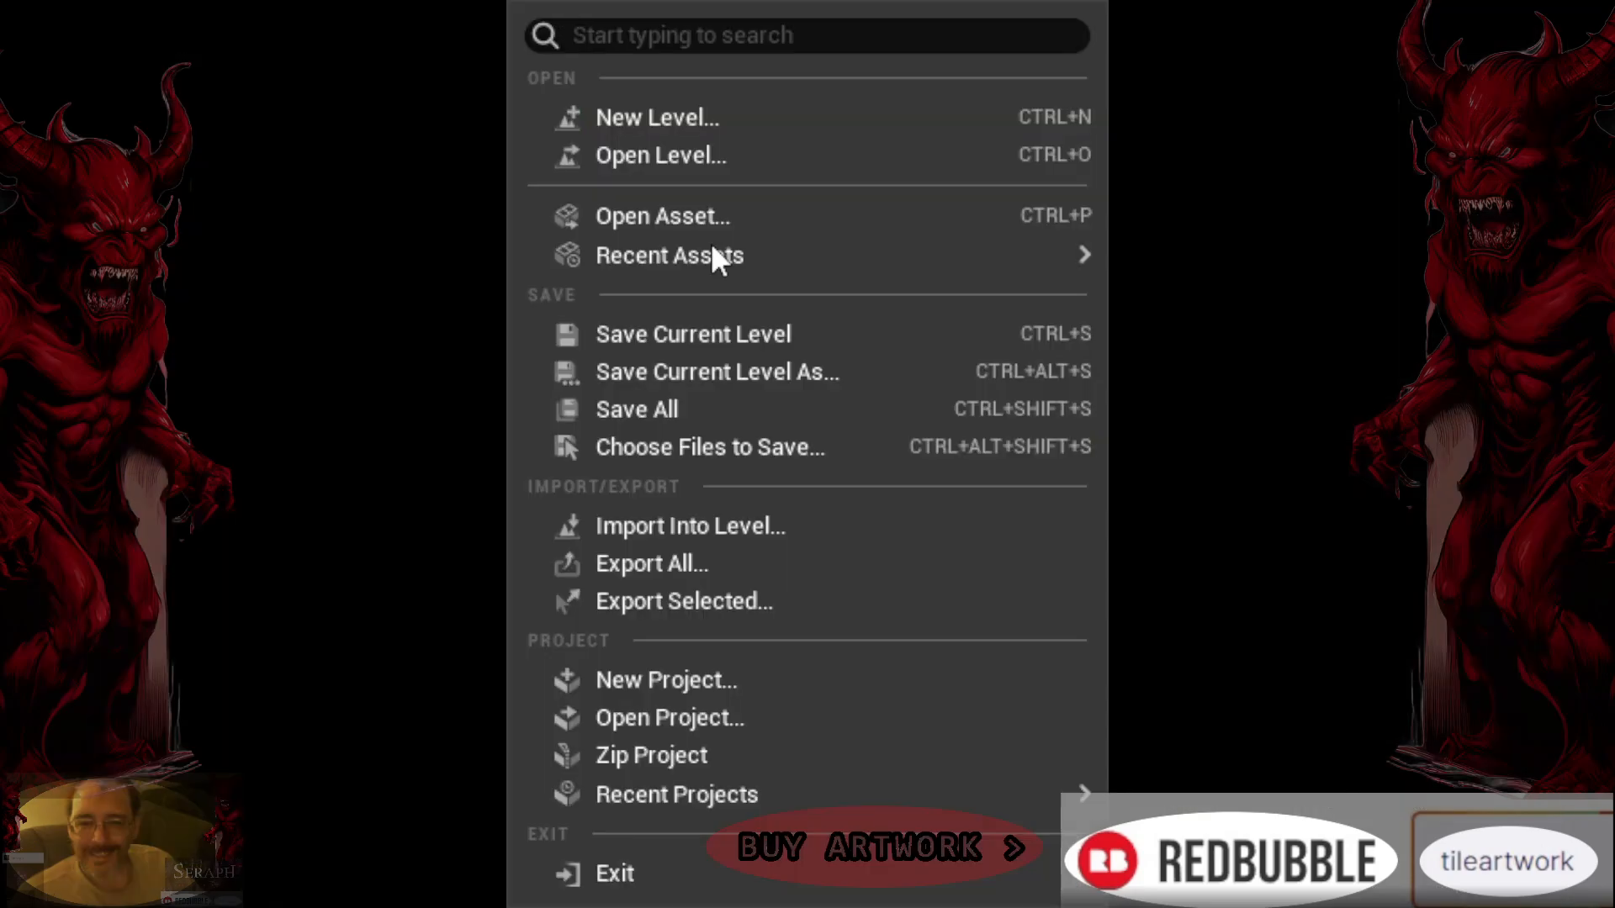
{"action": "left_click", "coordinate": [130, 17]}
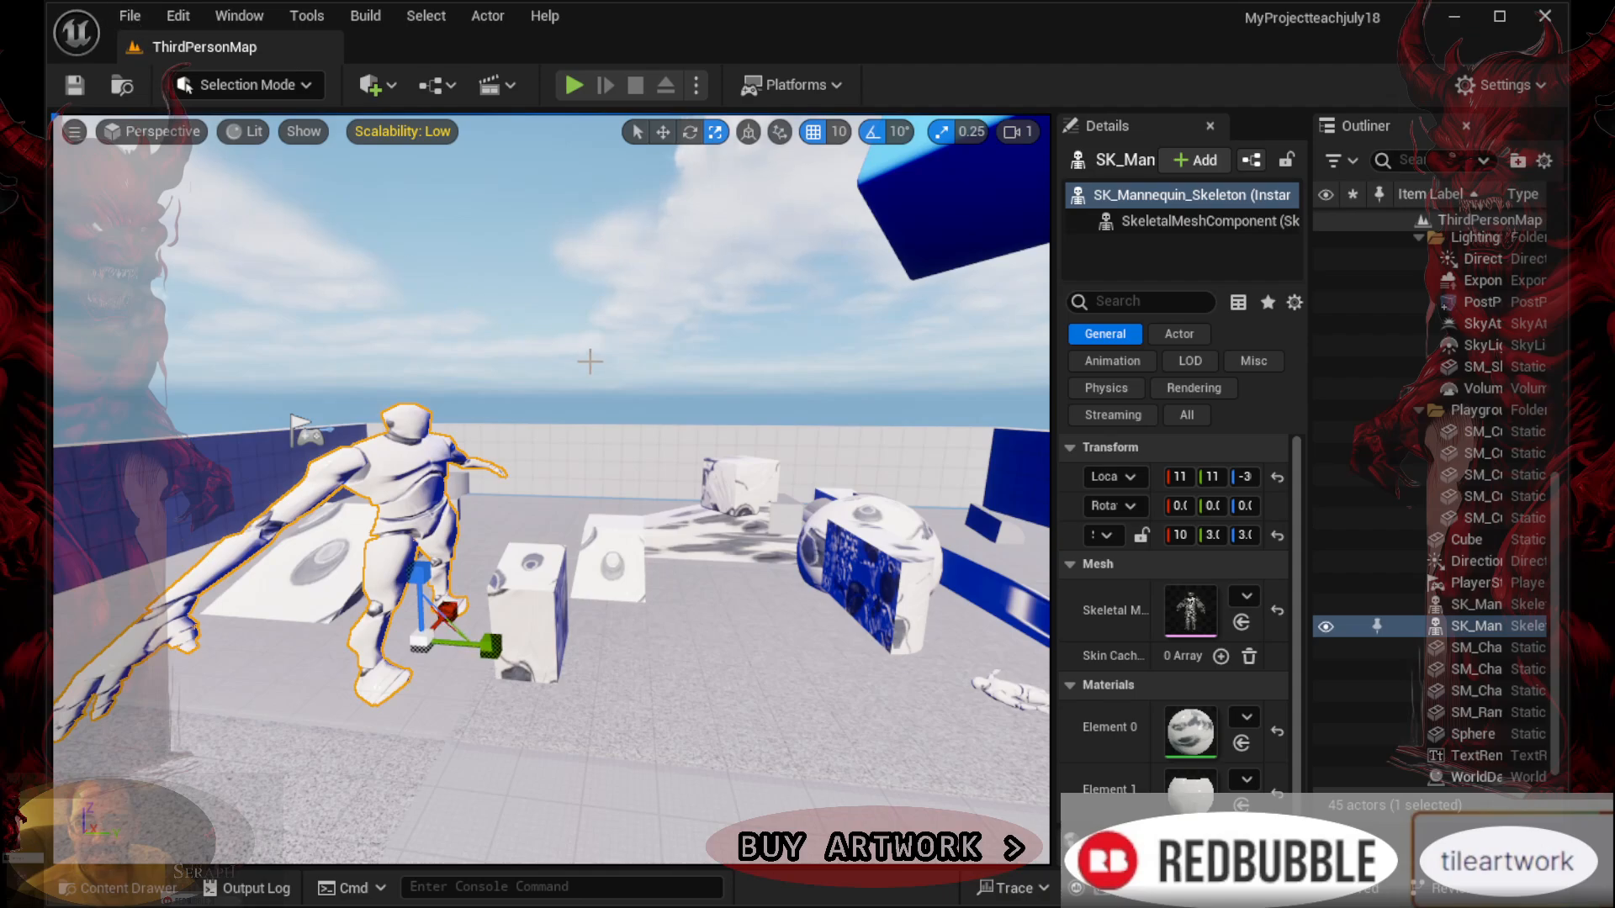
Start a play session and run the character around the legs of the stretched giant mannequin
{"action": "scroll", "coordinate": [629, 402], "scroll_direction": "down", "scroll_amount": 6}
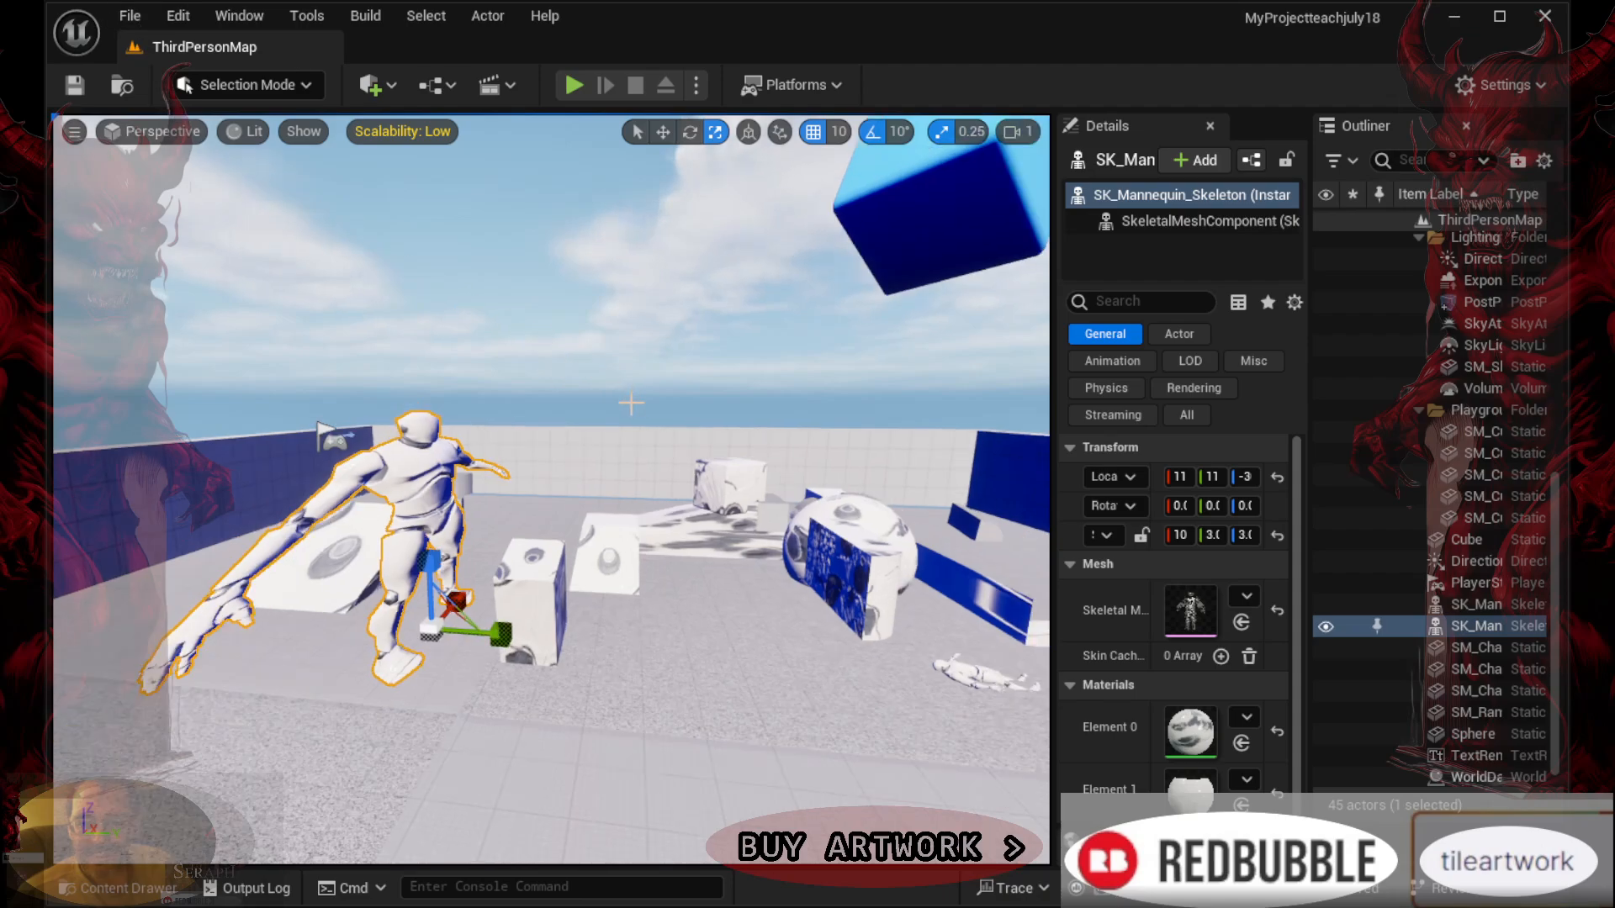
{"action": "scroll", "coordinate": [609, 419], "scroll_direction": "up", "scroll_amount": 5}
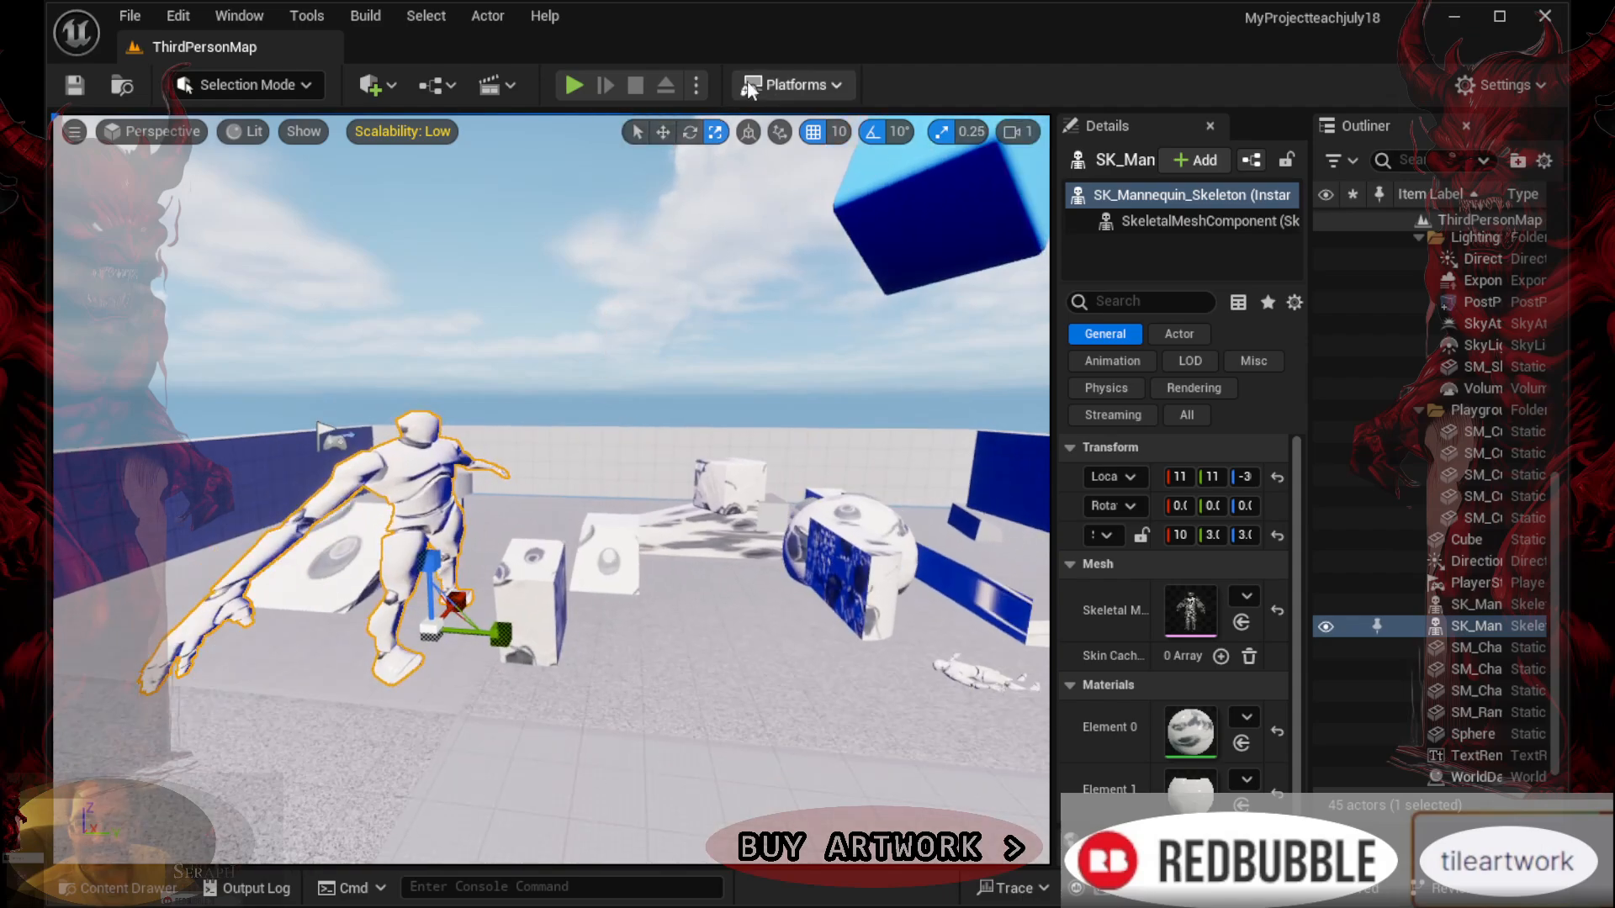
{"action": "left_click", "coordinate": [573, 85]}
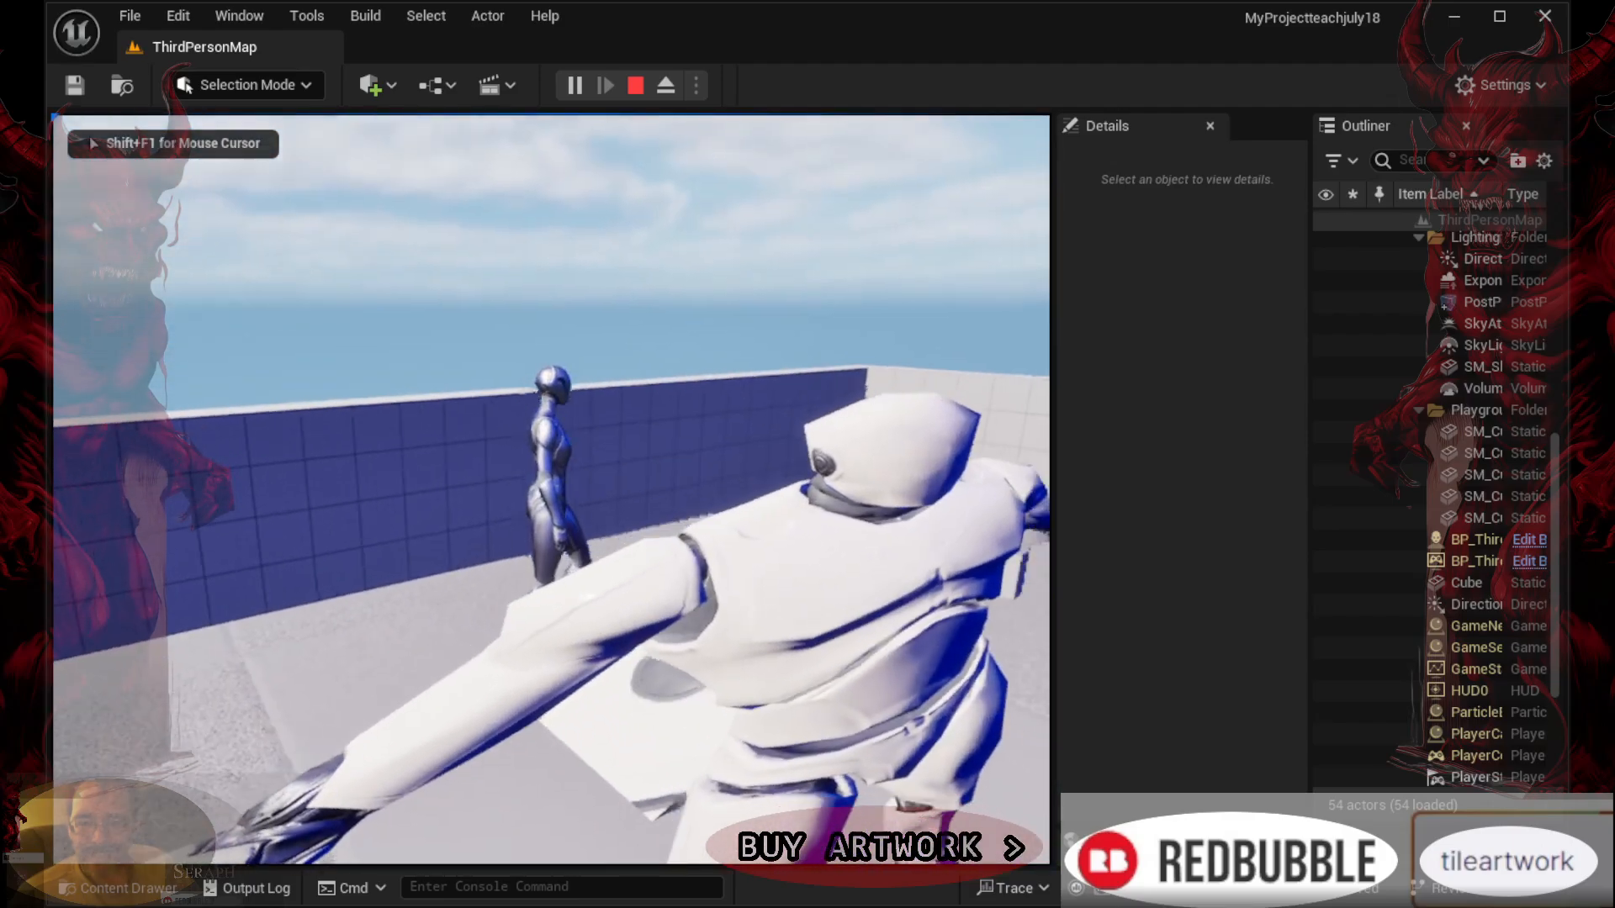
{"action": "key", "text": "w"}
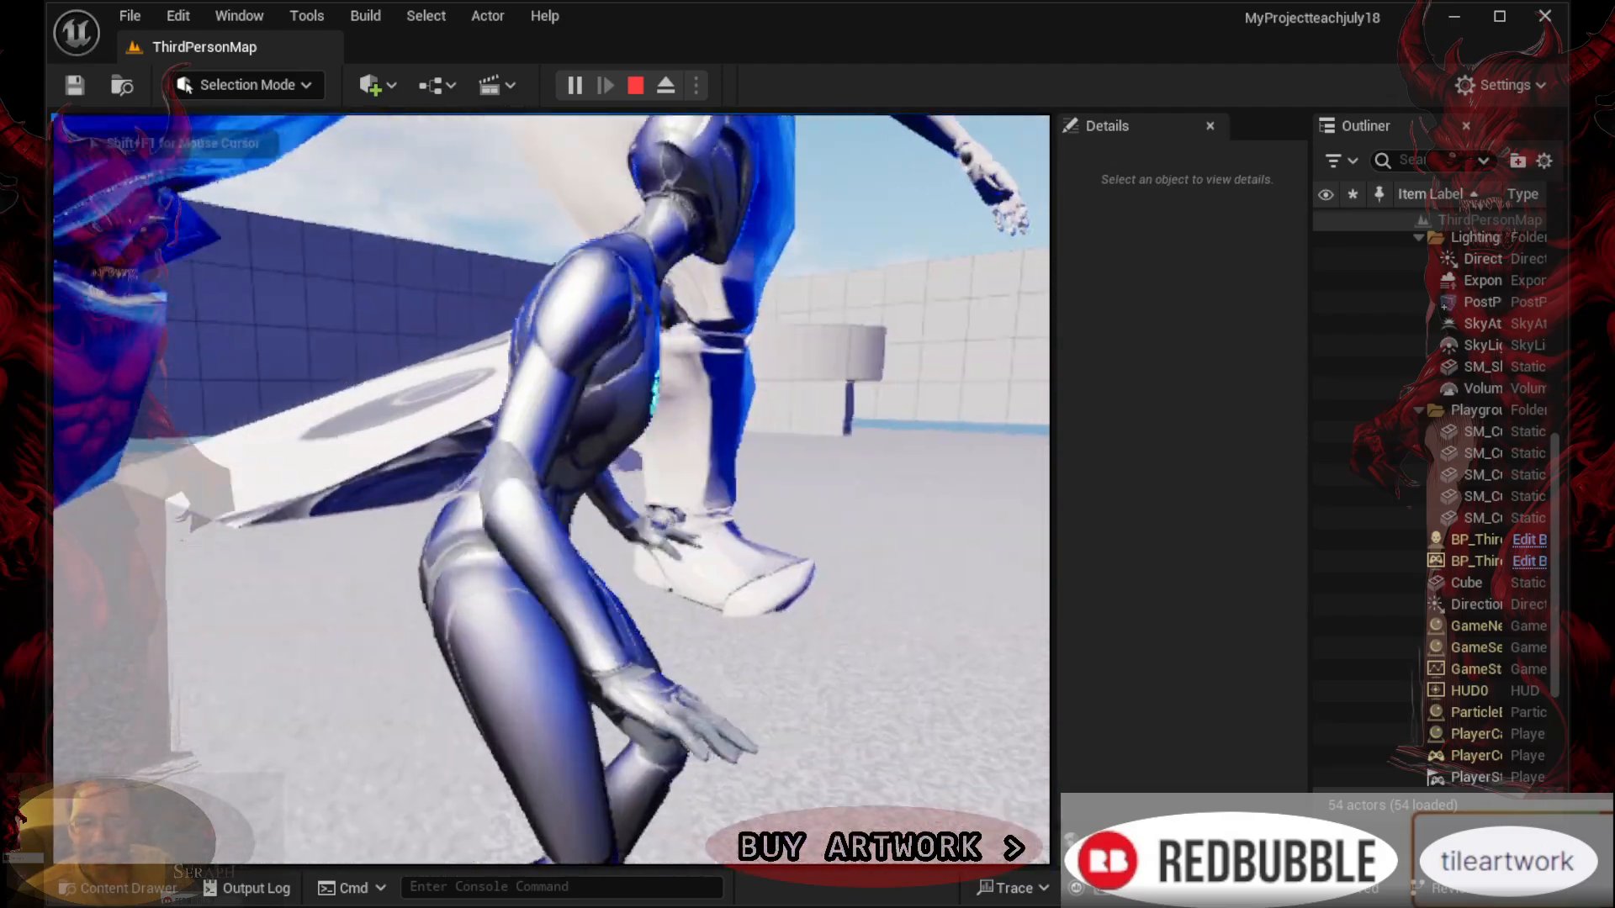
{"action": "key", "text": "w"}
{"action": "key", "text": "w"}
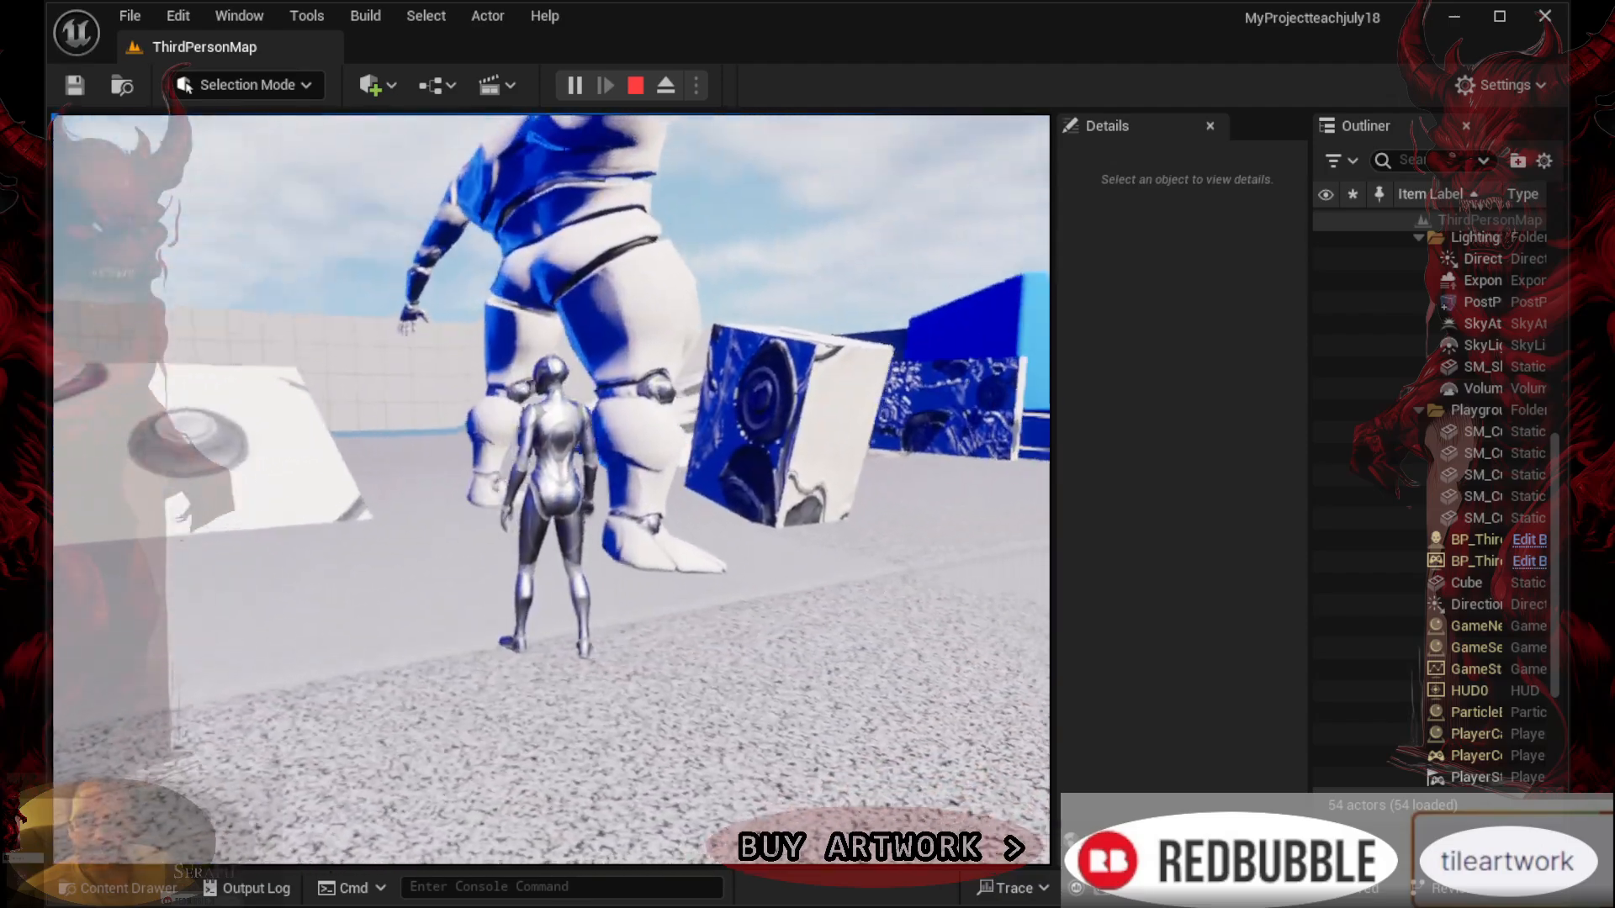
{"action": "key", "text": "w"}
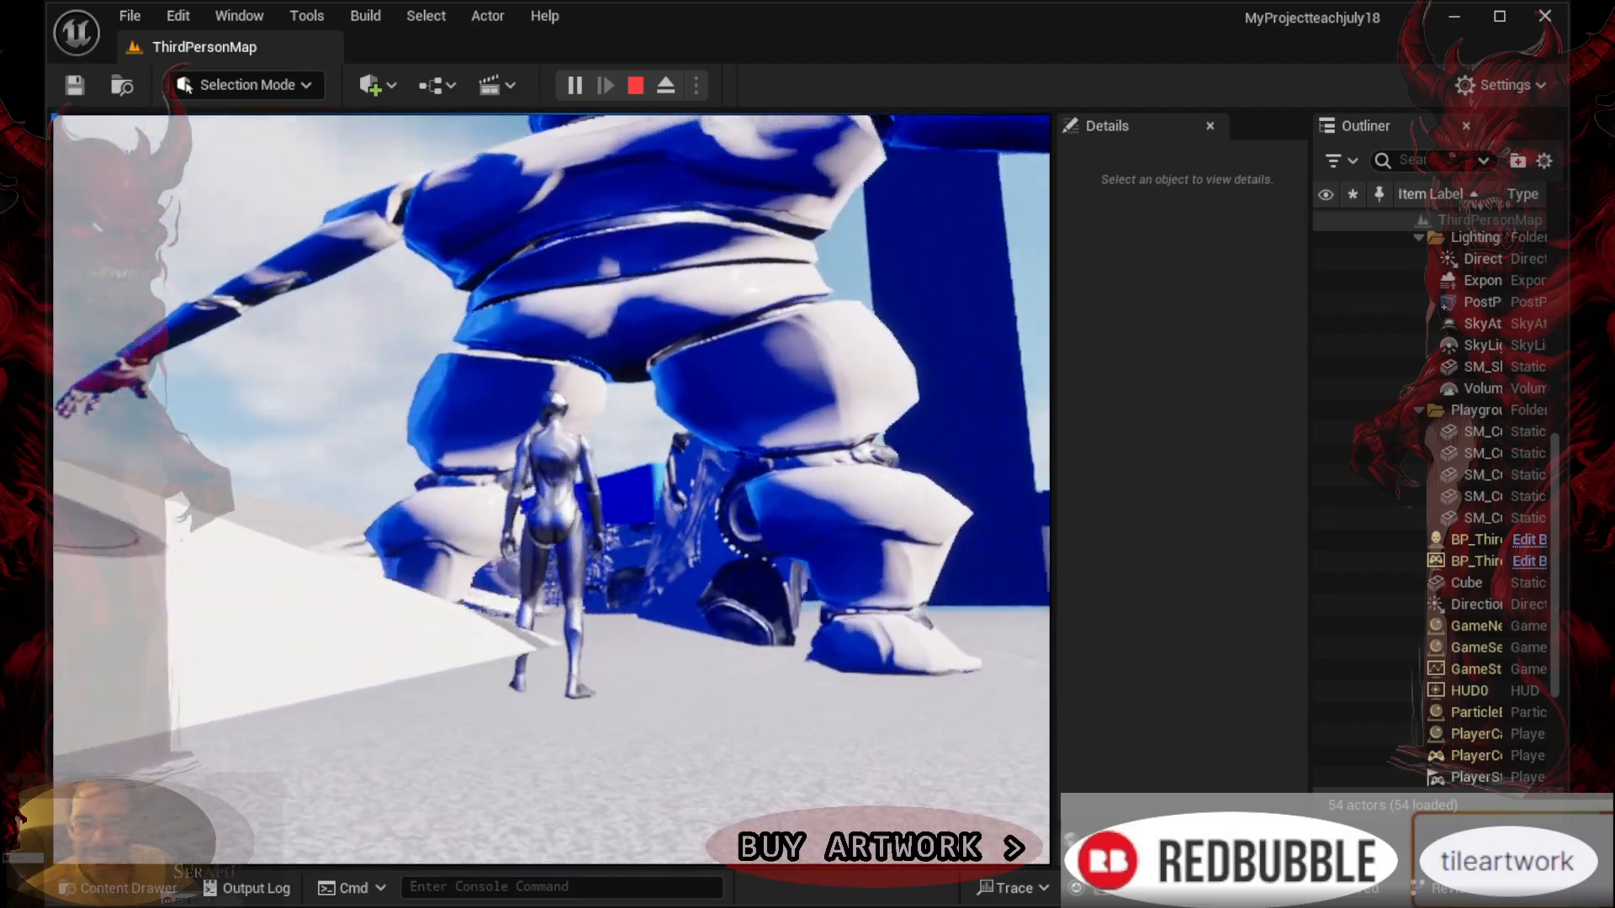
{"action": "key", "text": "w"}
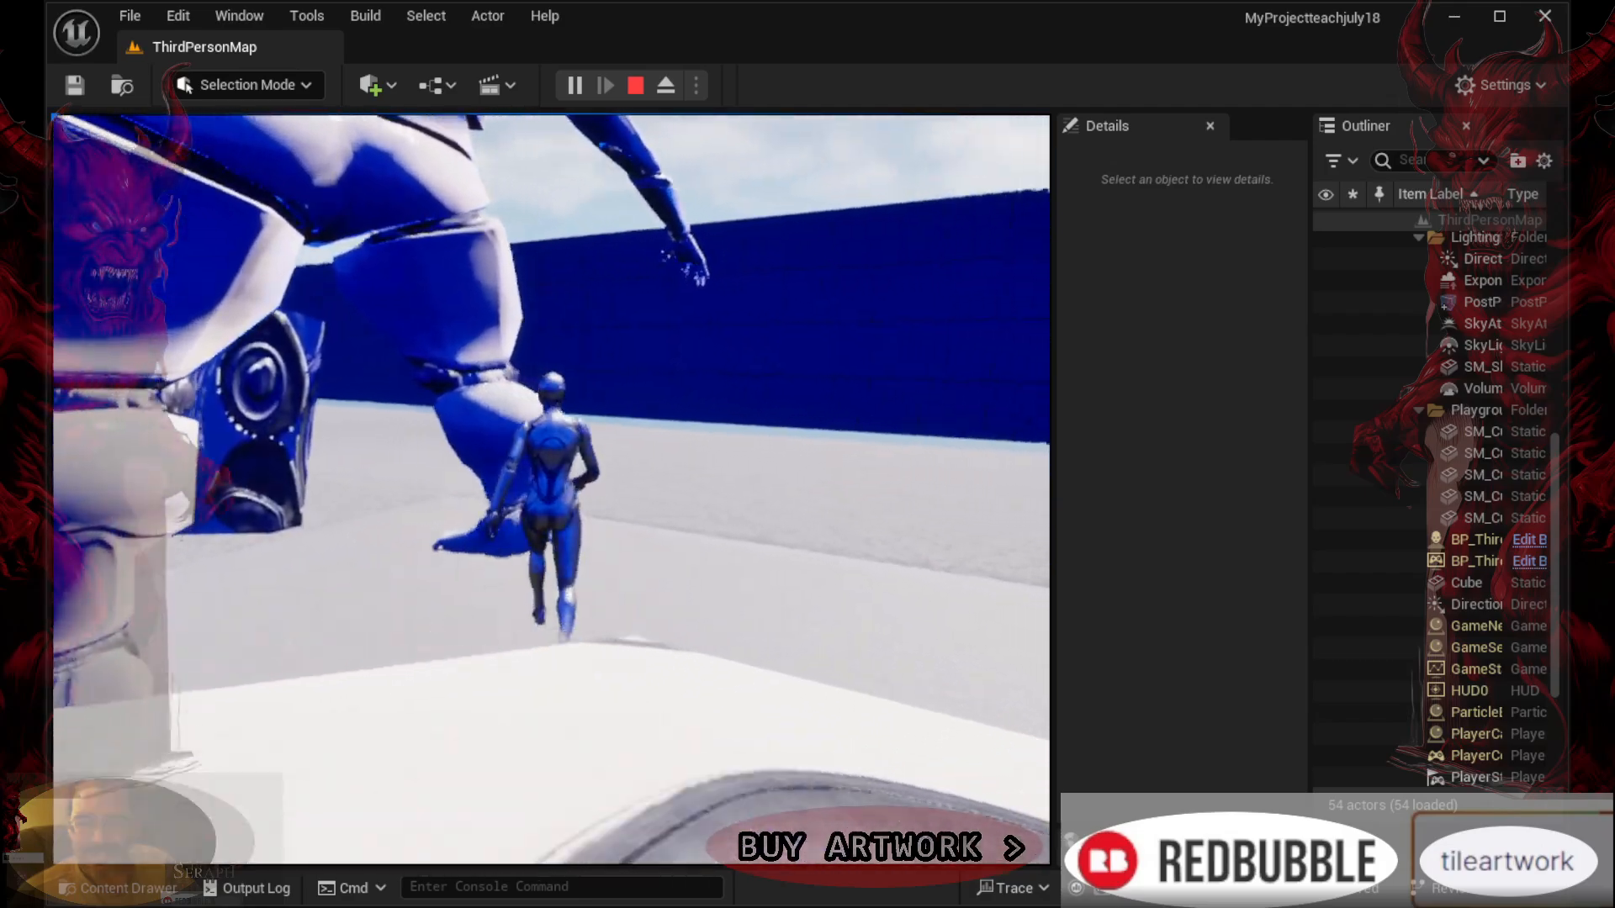
Run the character past the tall textured cube and across the floor, get onto the small textured cube, and run against its side
{"action": "key", "text": "w"}
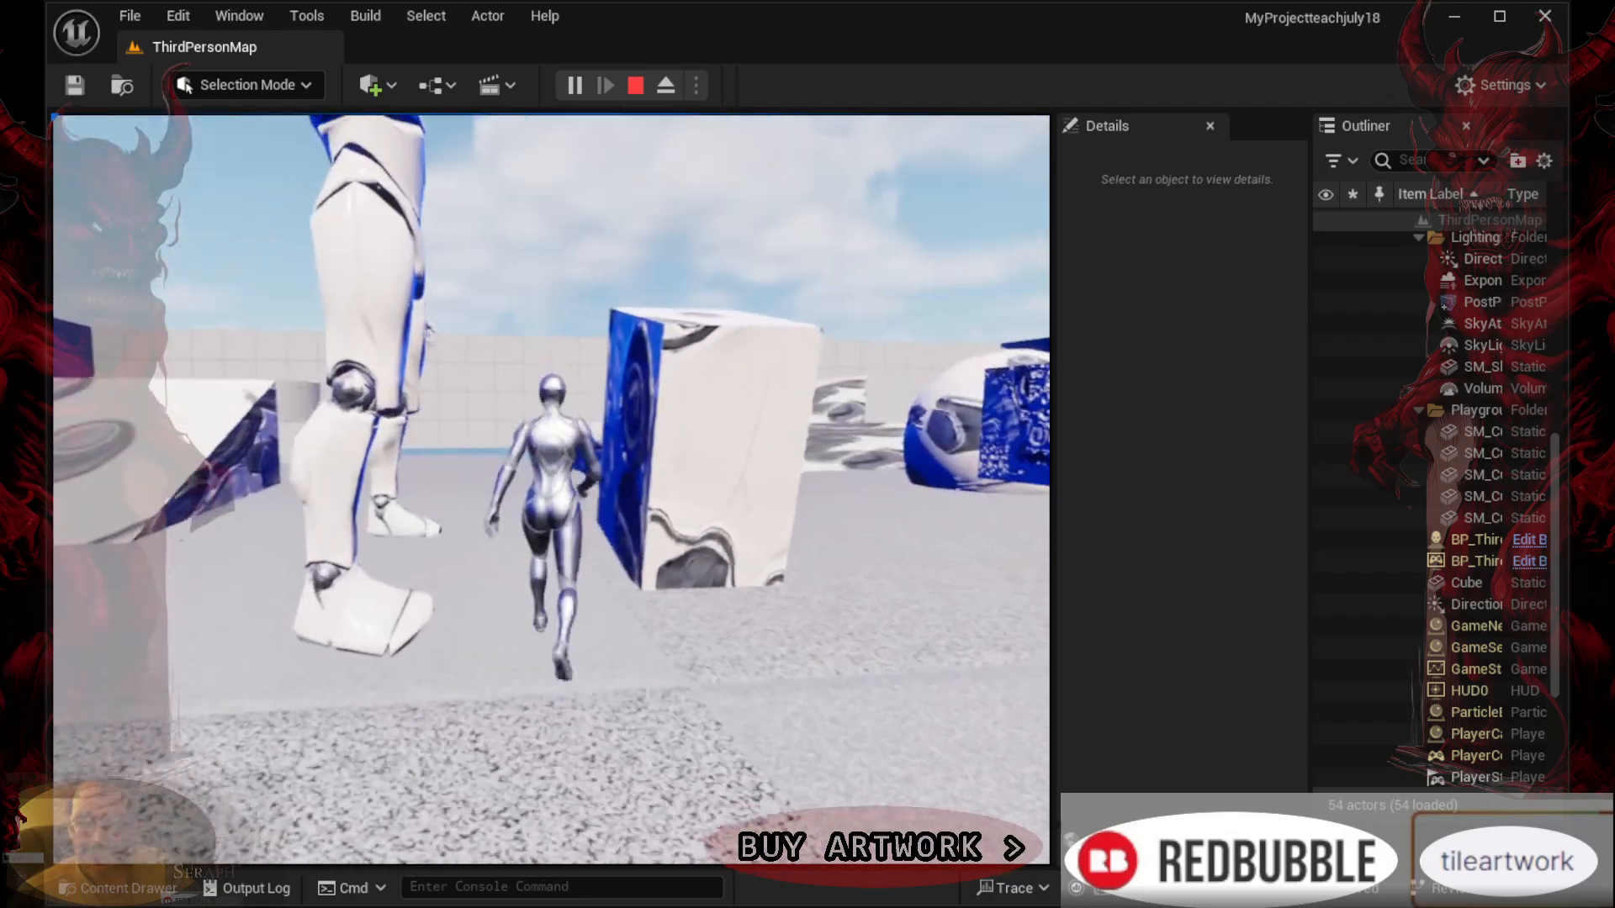
{"action": "key", "text": "w"}
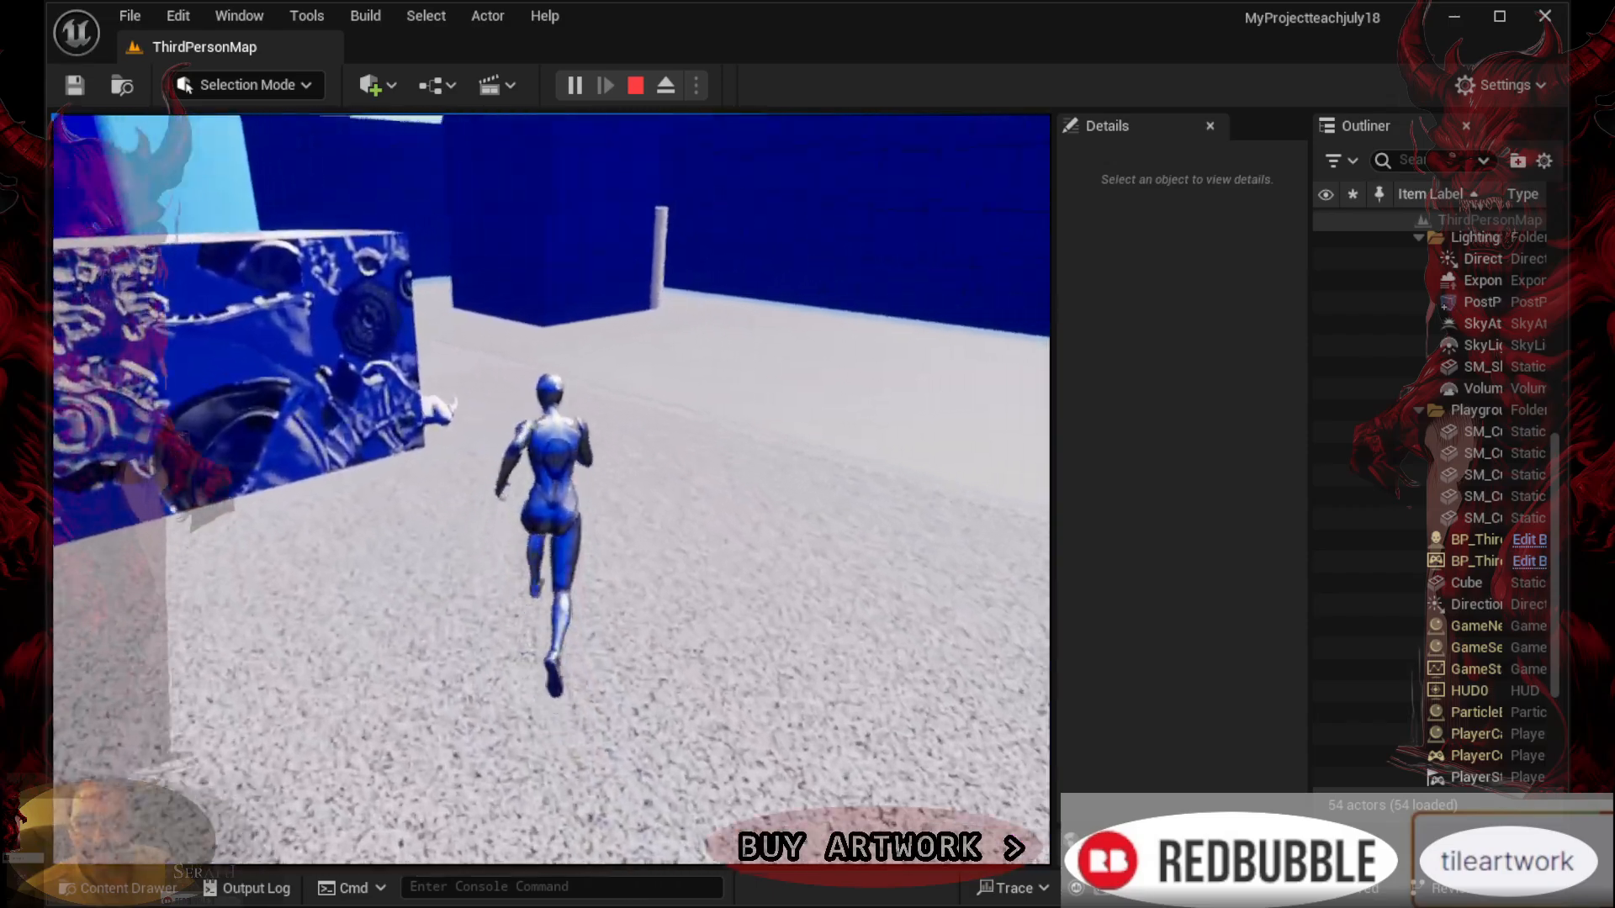
{"action": "key", "text": "w"}
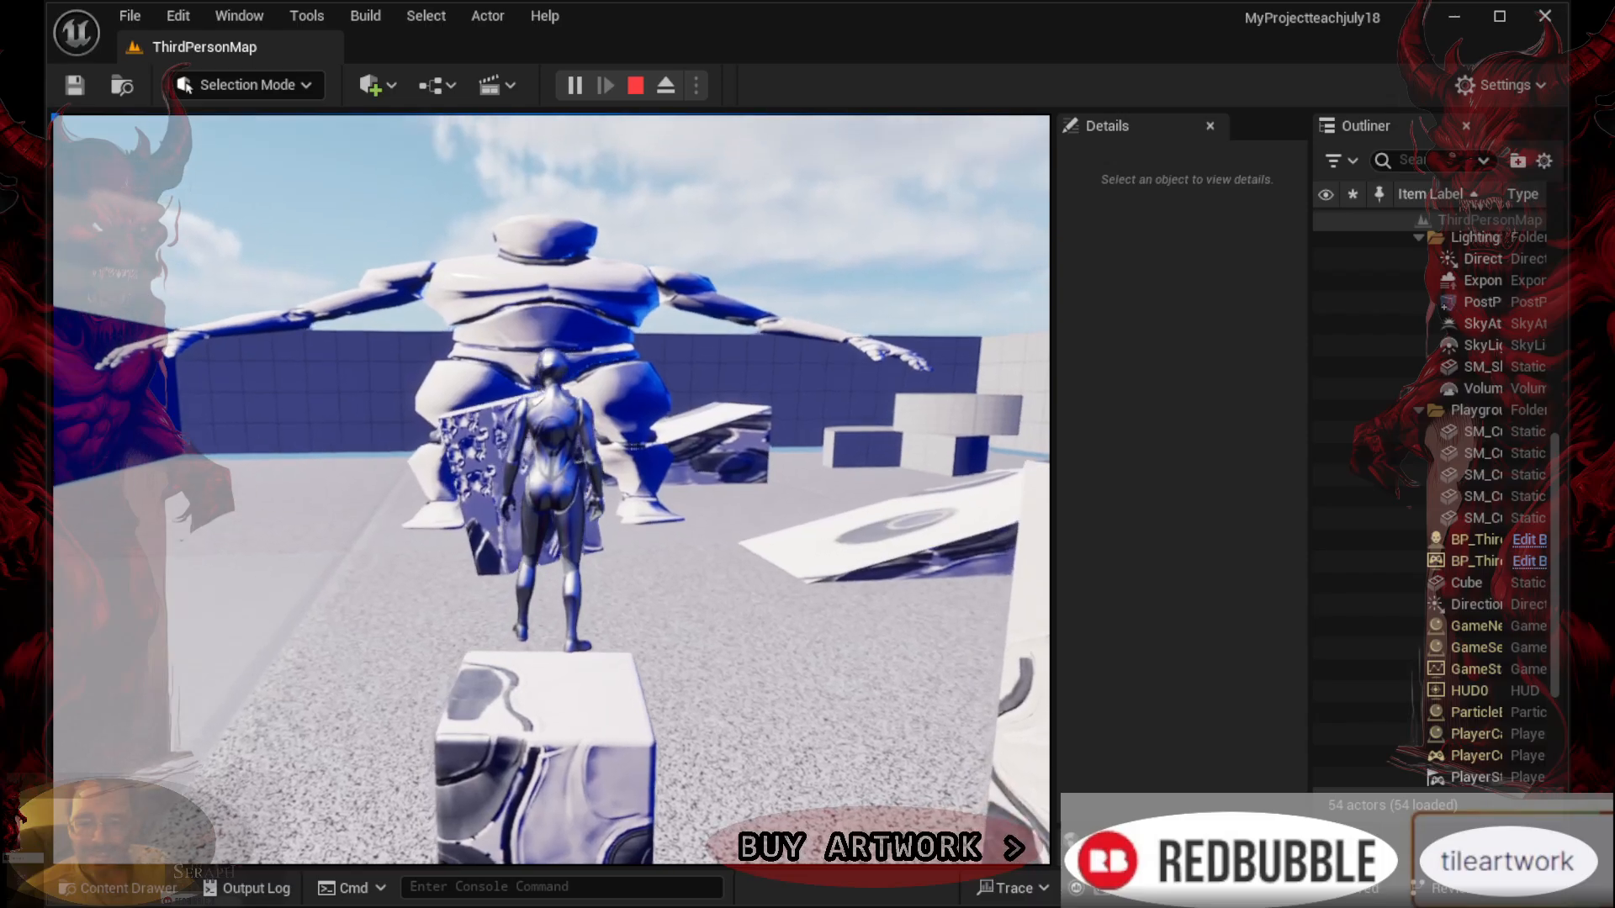
{"action": "key", "text": "w"}
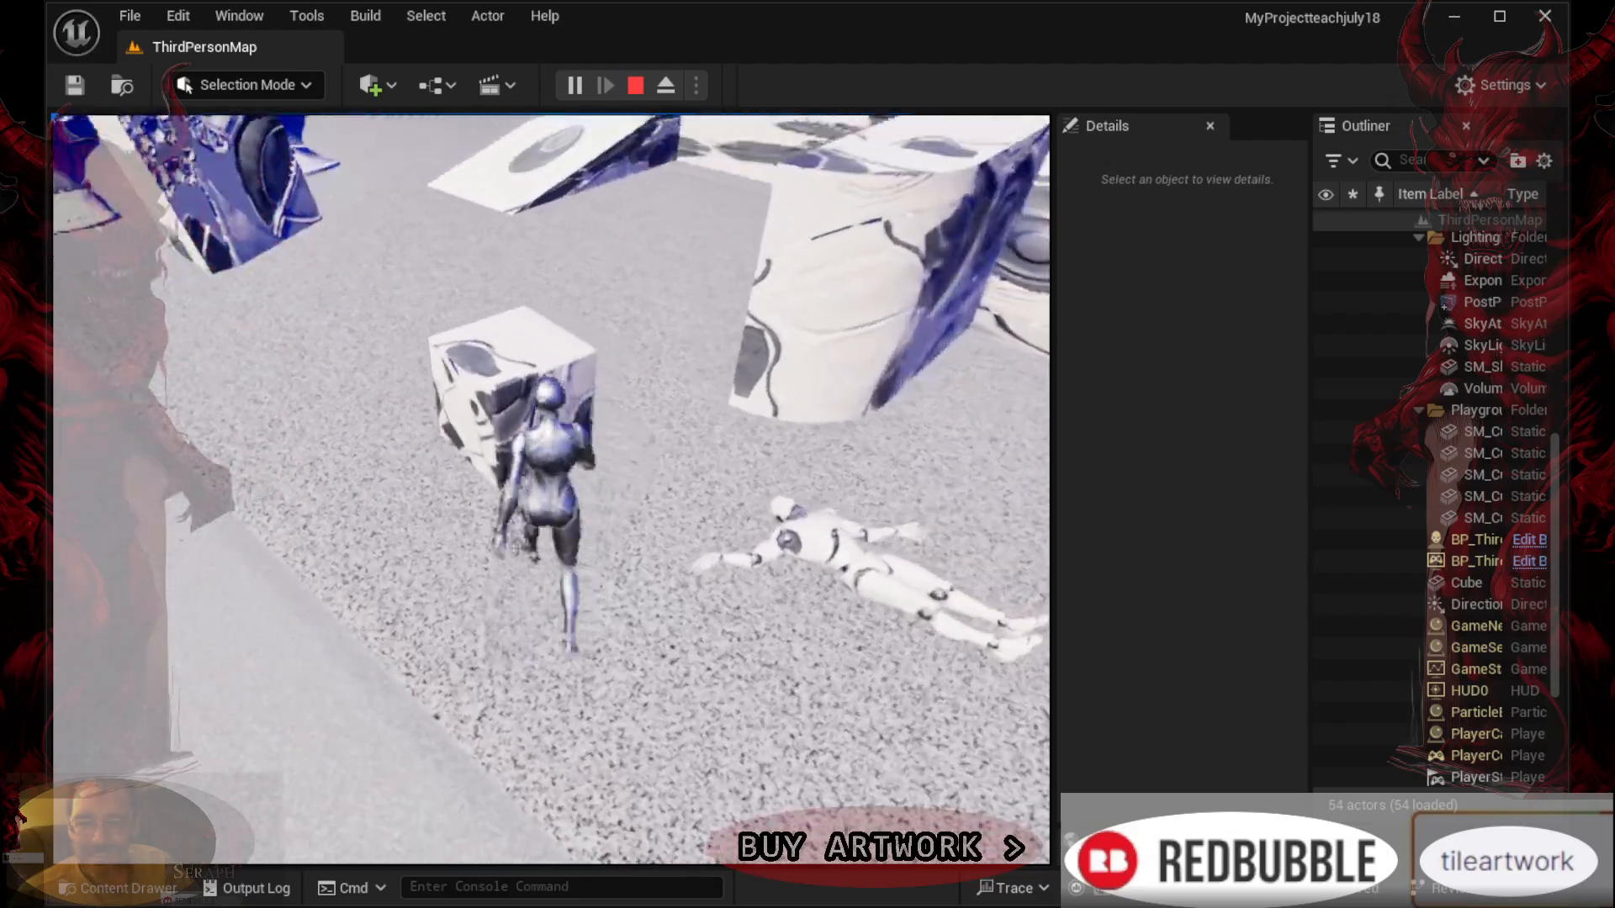
Run the character around the small textured cube and jump onto the cubes facing the giant mannequin, ending the play session there
{"action": "key", "text": "w"}
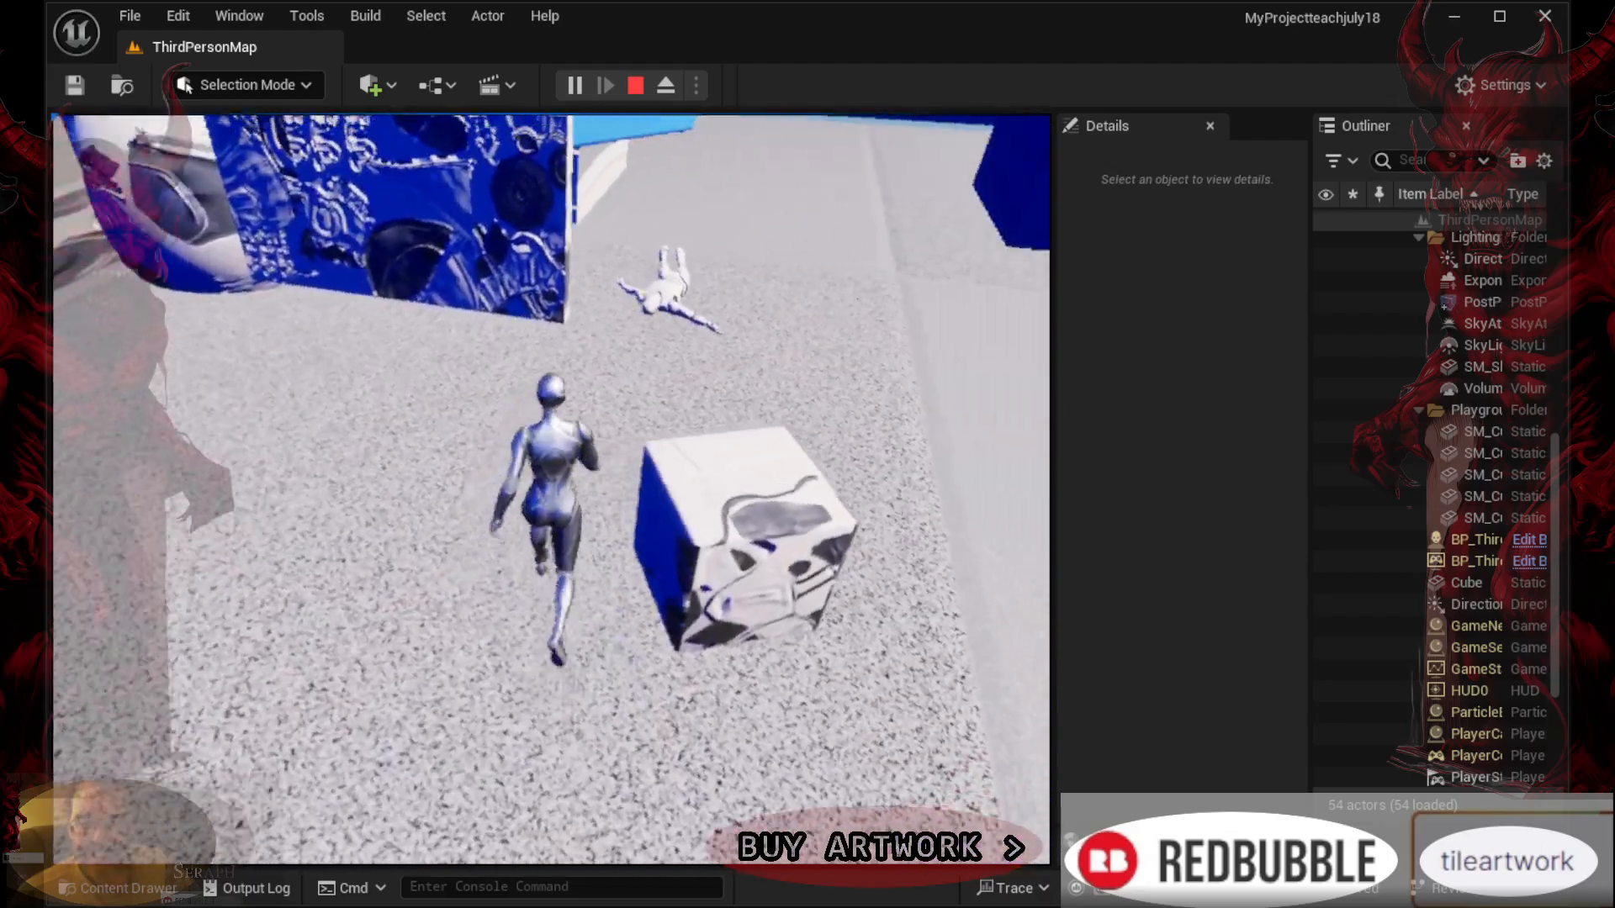
{"action": "key", "text": "w"}
{"action": "key", "text": "w"}
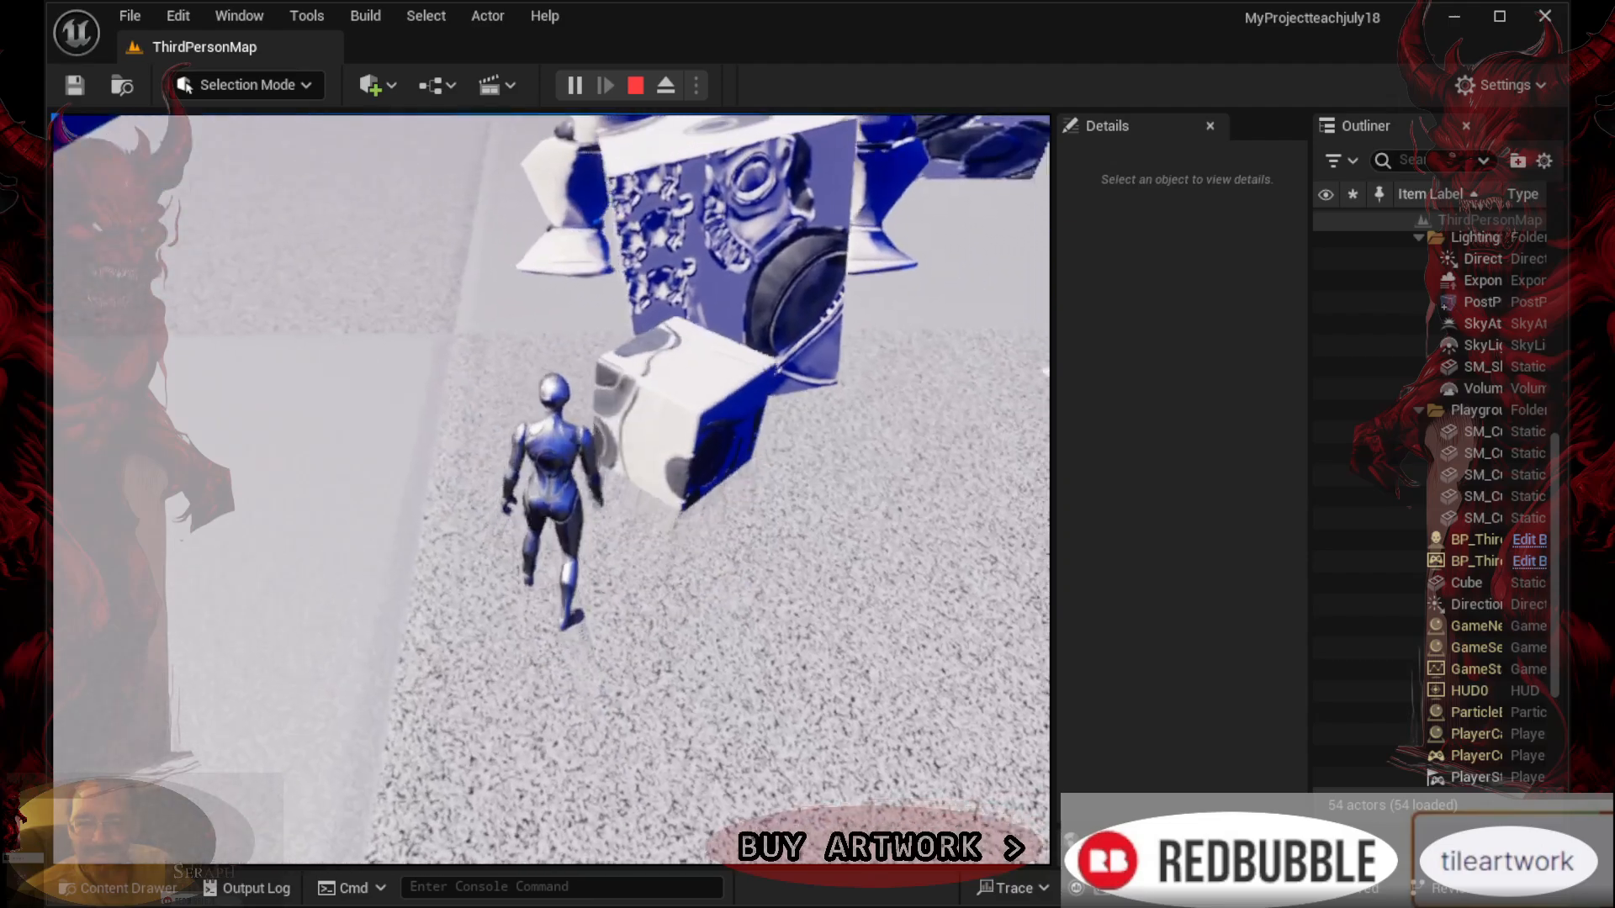
{"action": "key", "text": "space"}
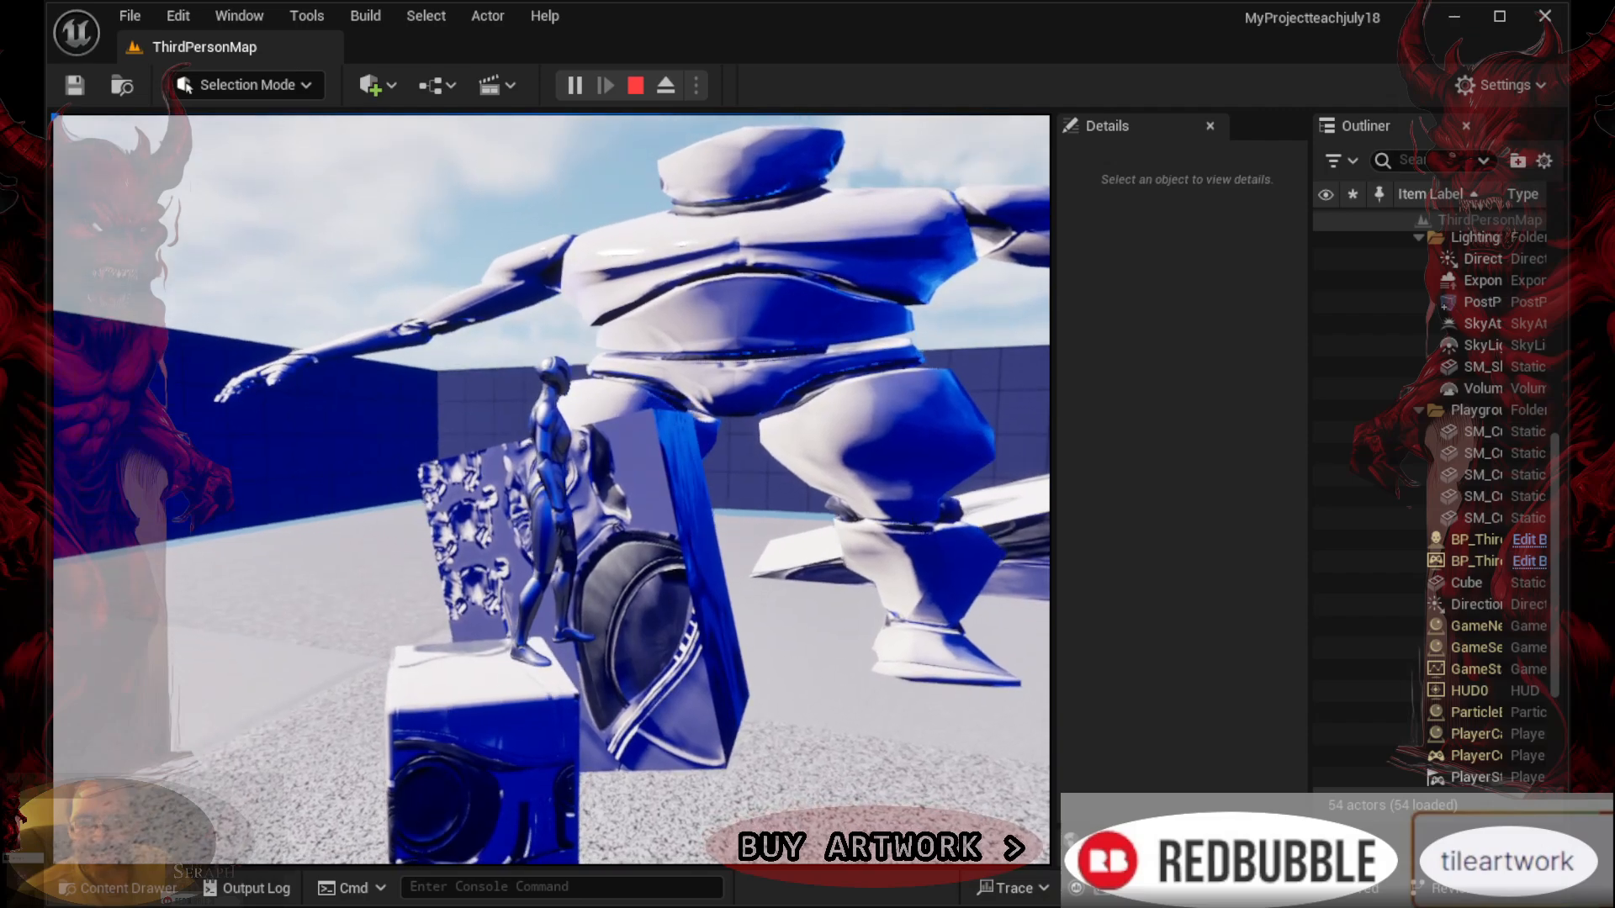
{"action": "key", "text": "space"}
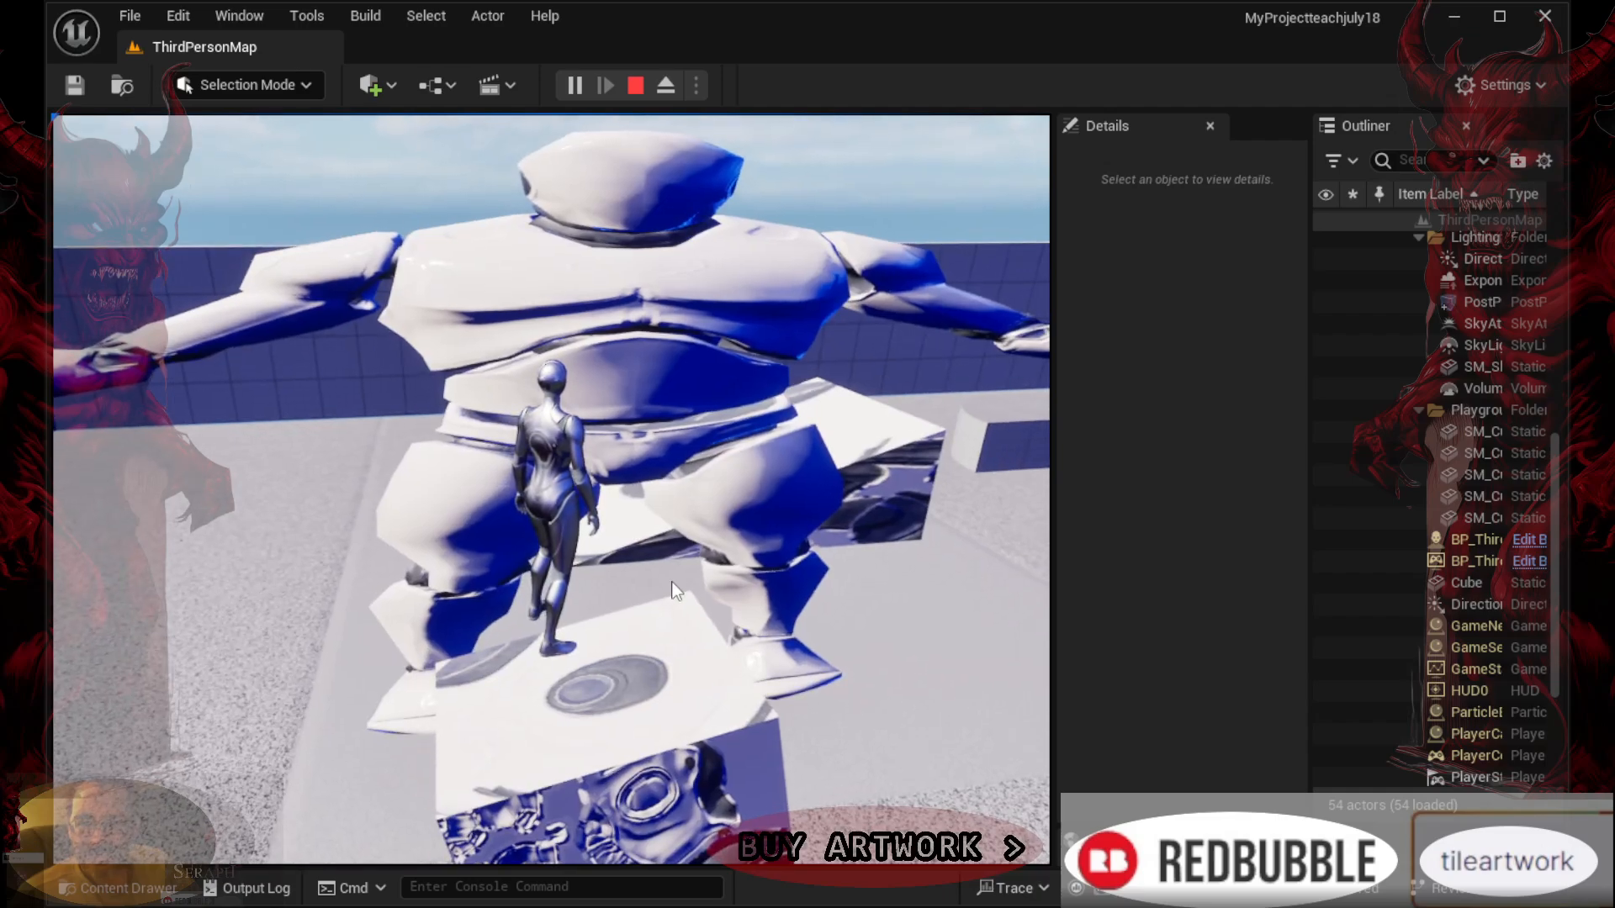
{"action": "key", "text": "Escape"}
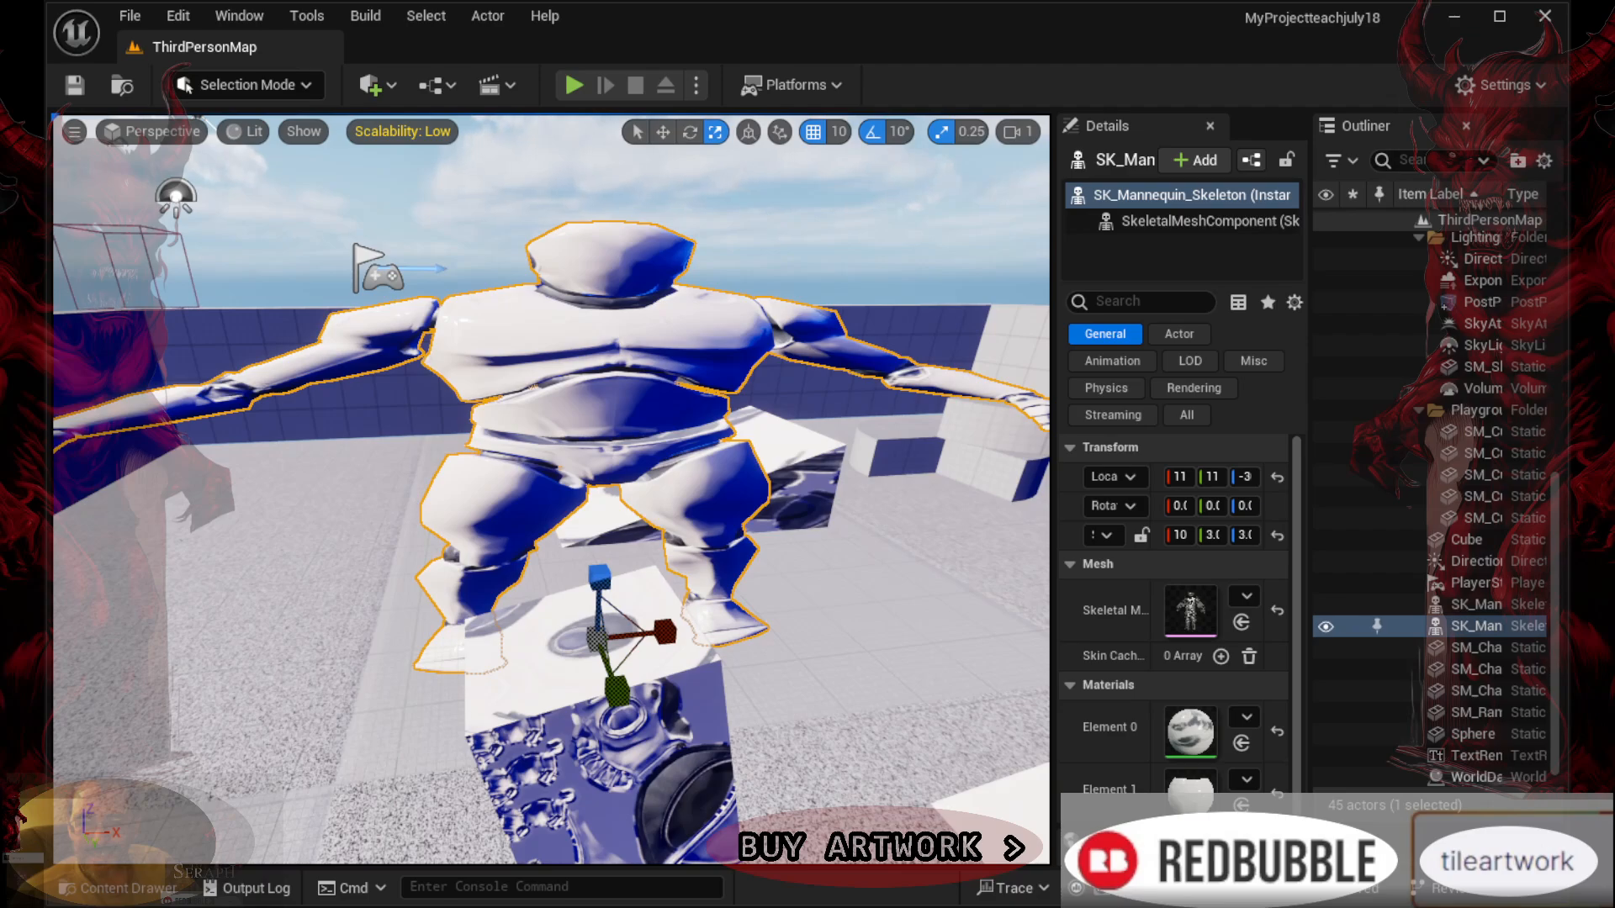
Start a new play session and run and jump the character down from the mannequin toward the curved blocks near the wall
{"action": "left_click", "coordinate": [577, 79]}
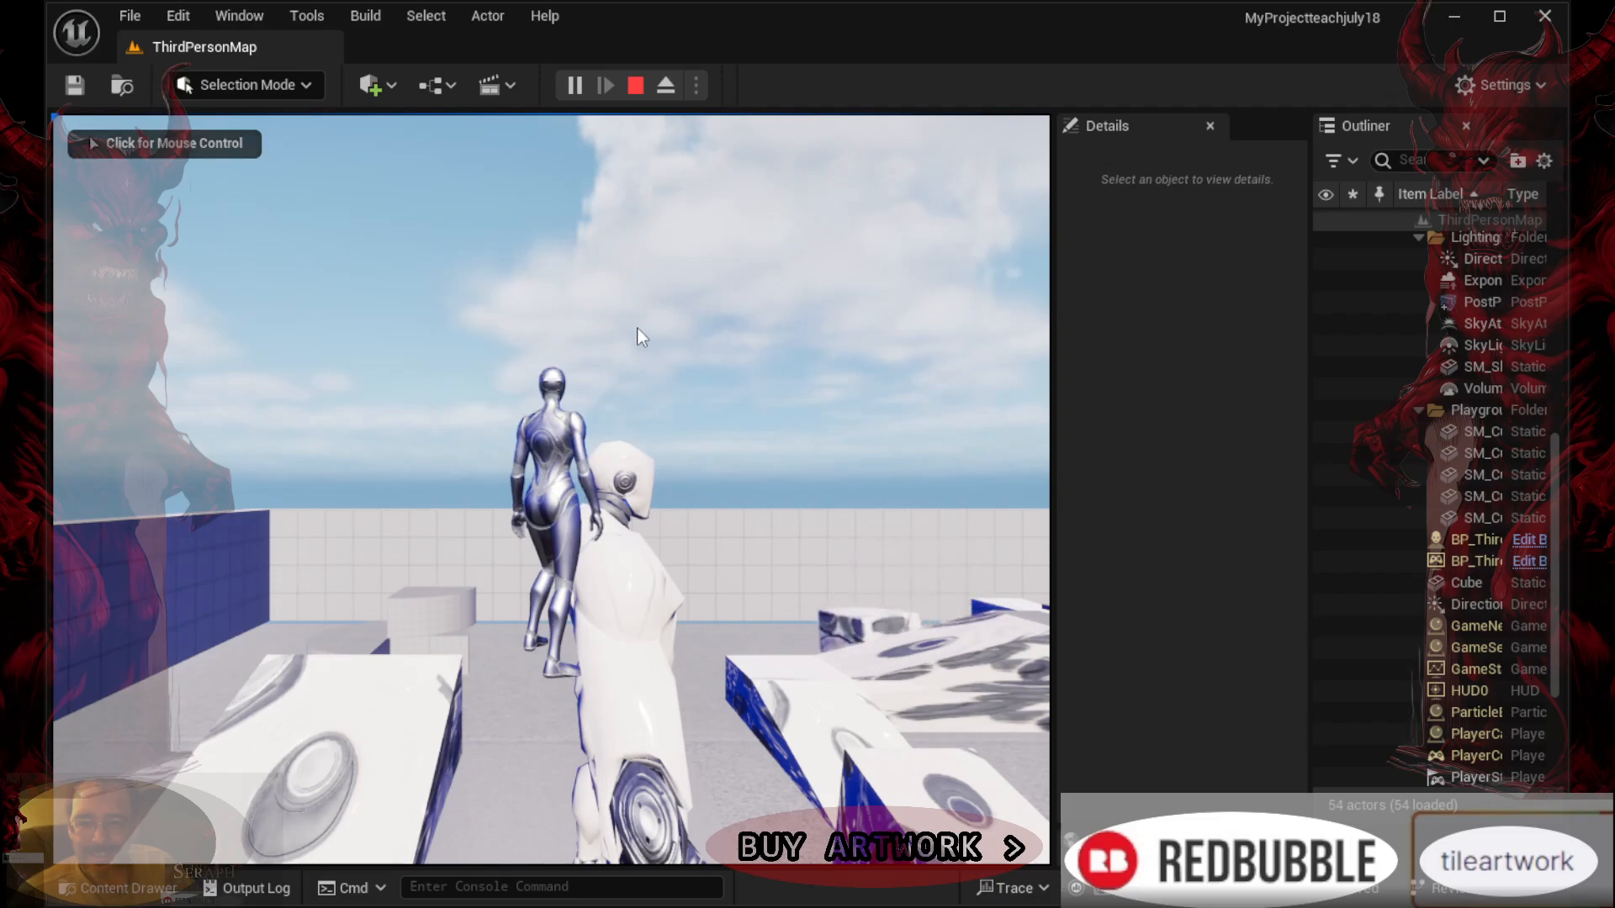
{"action": "left_click", "coordinate": [685, 356]}
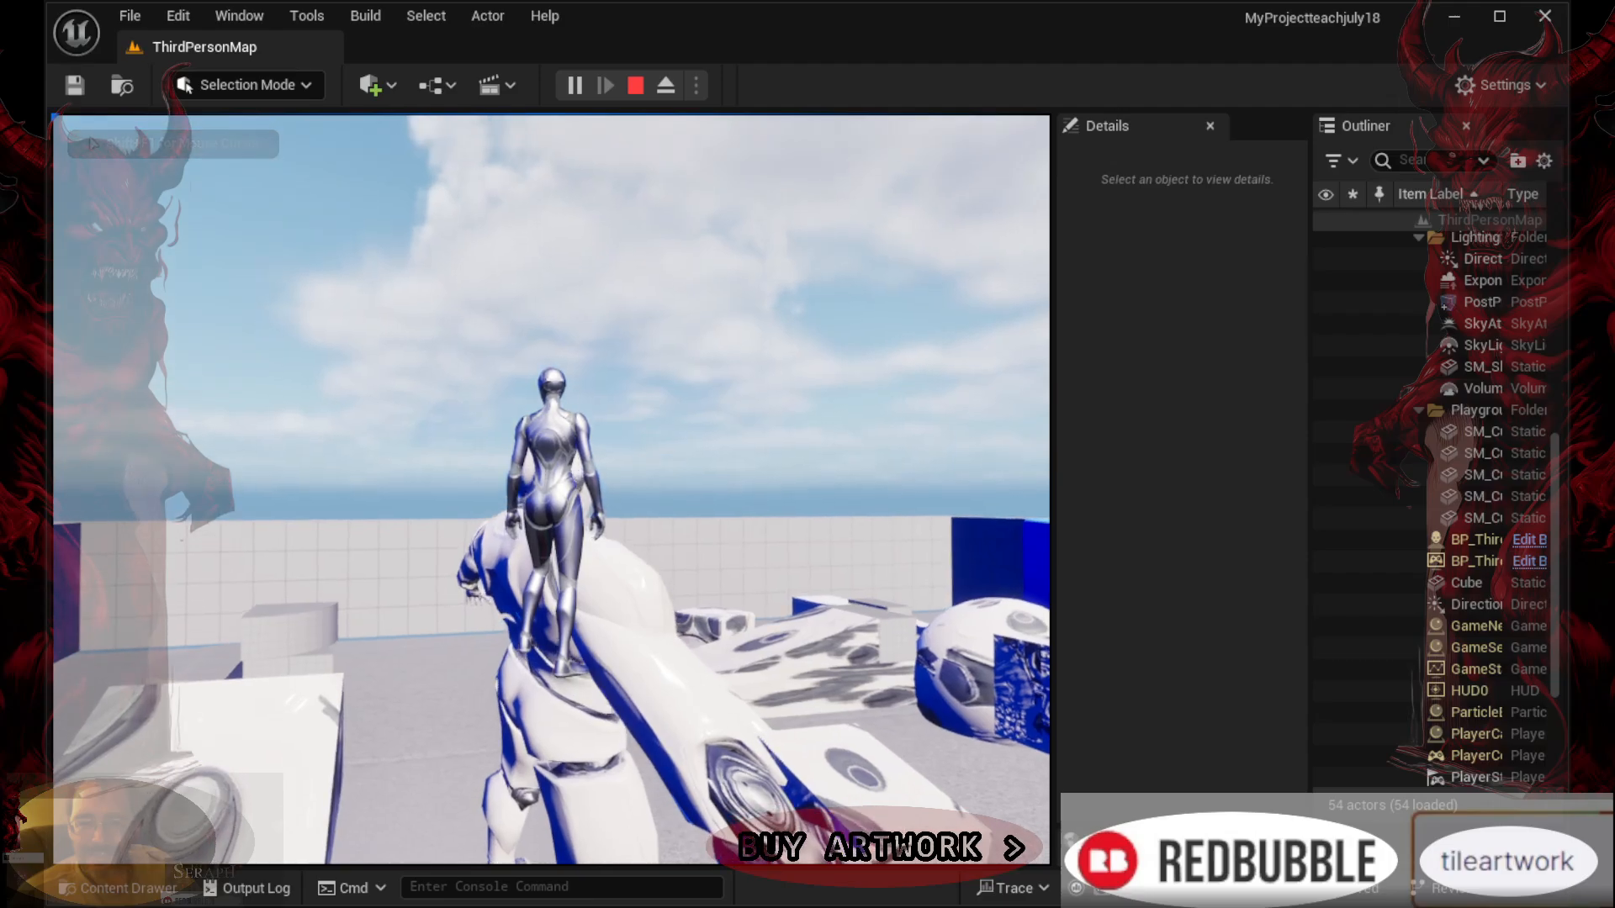
{"action": "key", "text": "w"}
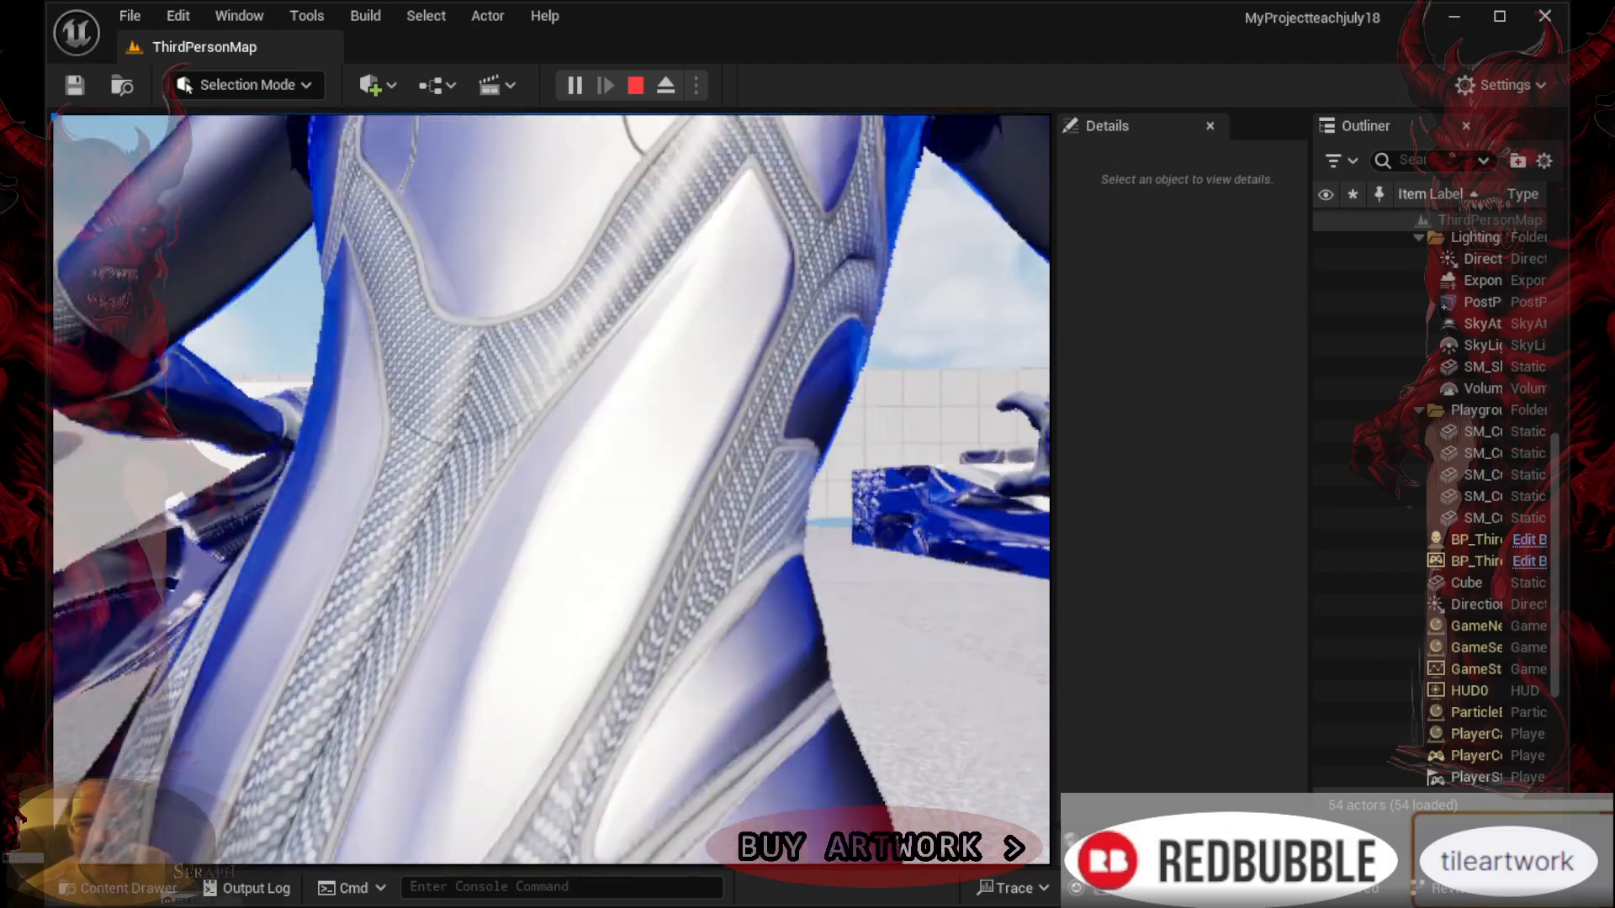
{"action": "key", "text": "w"}
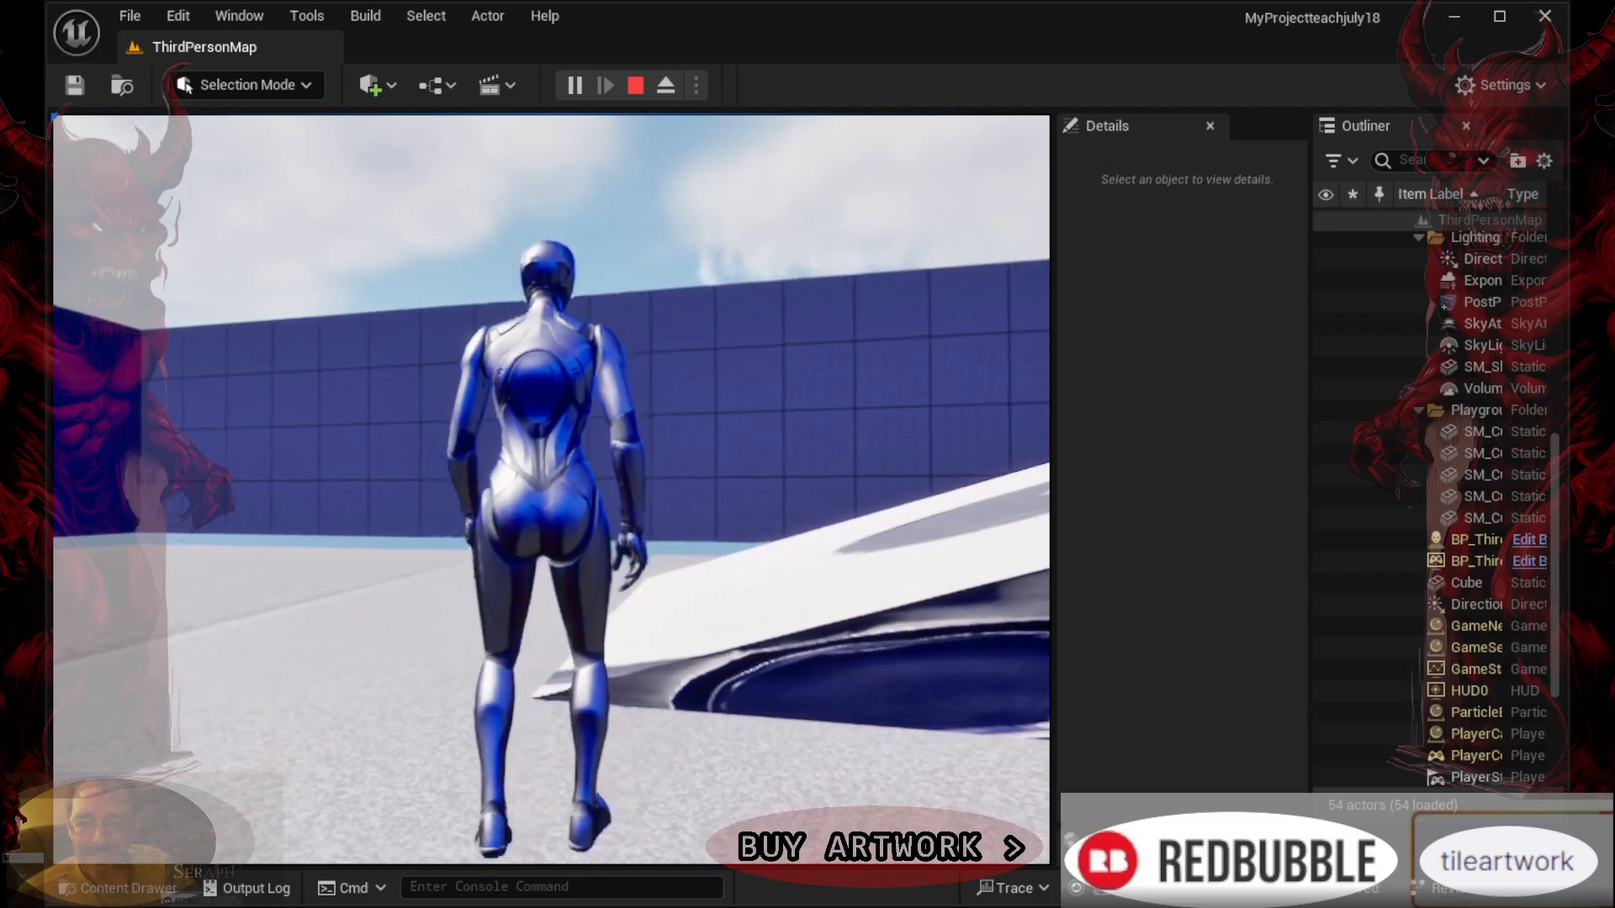
{"action": "key", "text": "w"}
{"action": "key", "text": "space"}
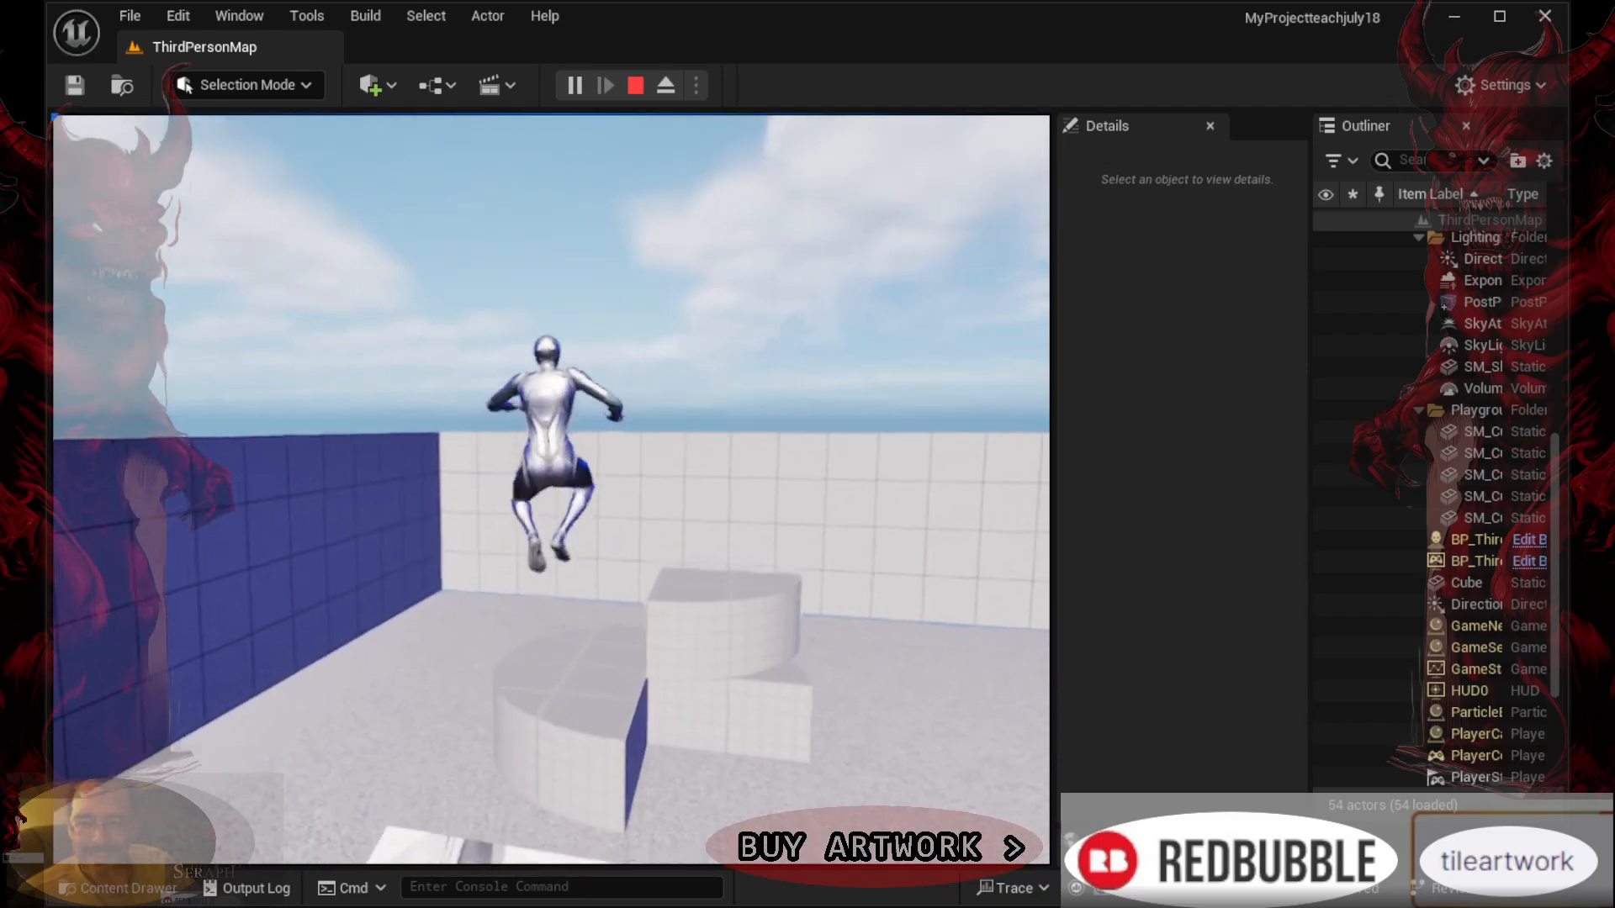
{"action": "key", "text": "w"}
{"action": "key", "text": "space"}
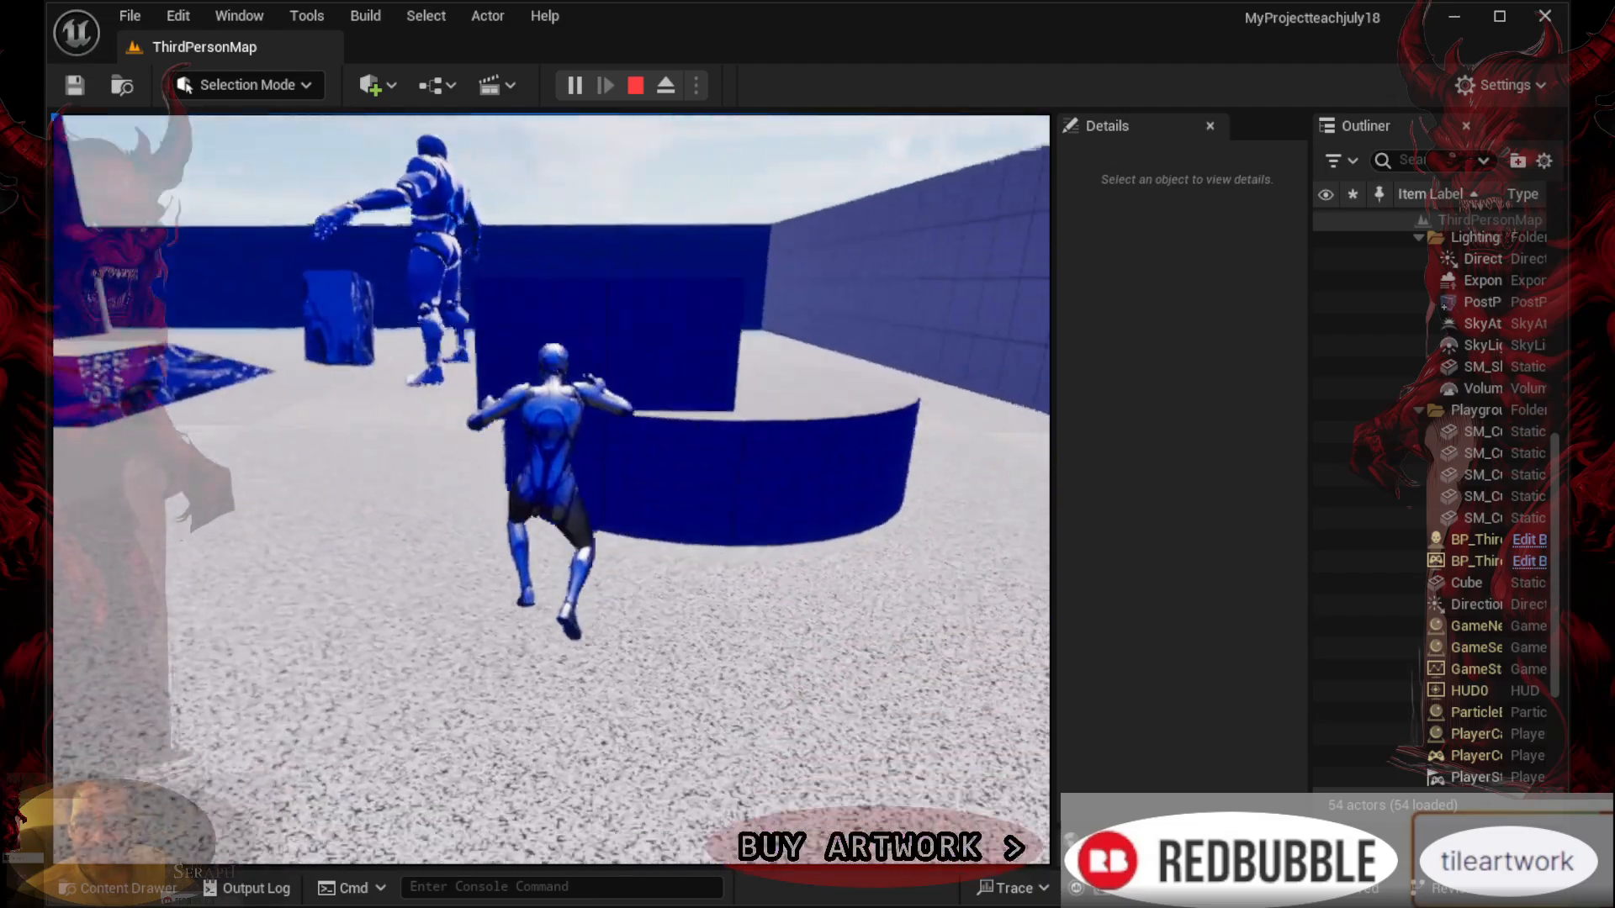
Jump the character around the curved blocks and make a run toward the giant mannequin and back
{"action": "key", "text": "w"}
{"action": "key", "text": "space"}
{"action": "key", "text": "space"}
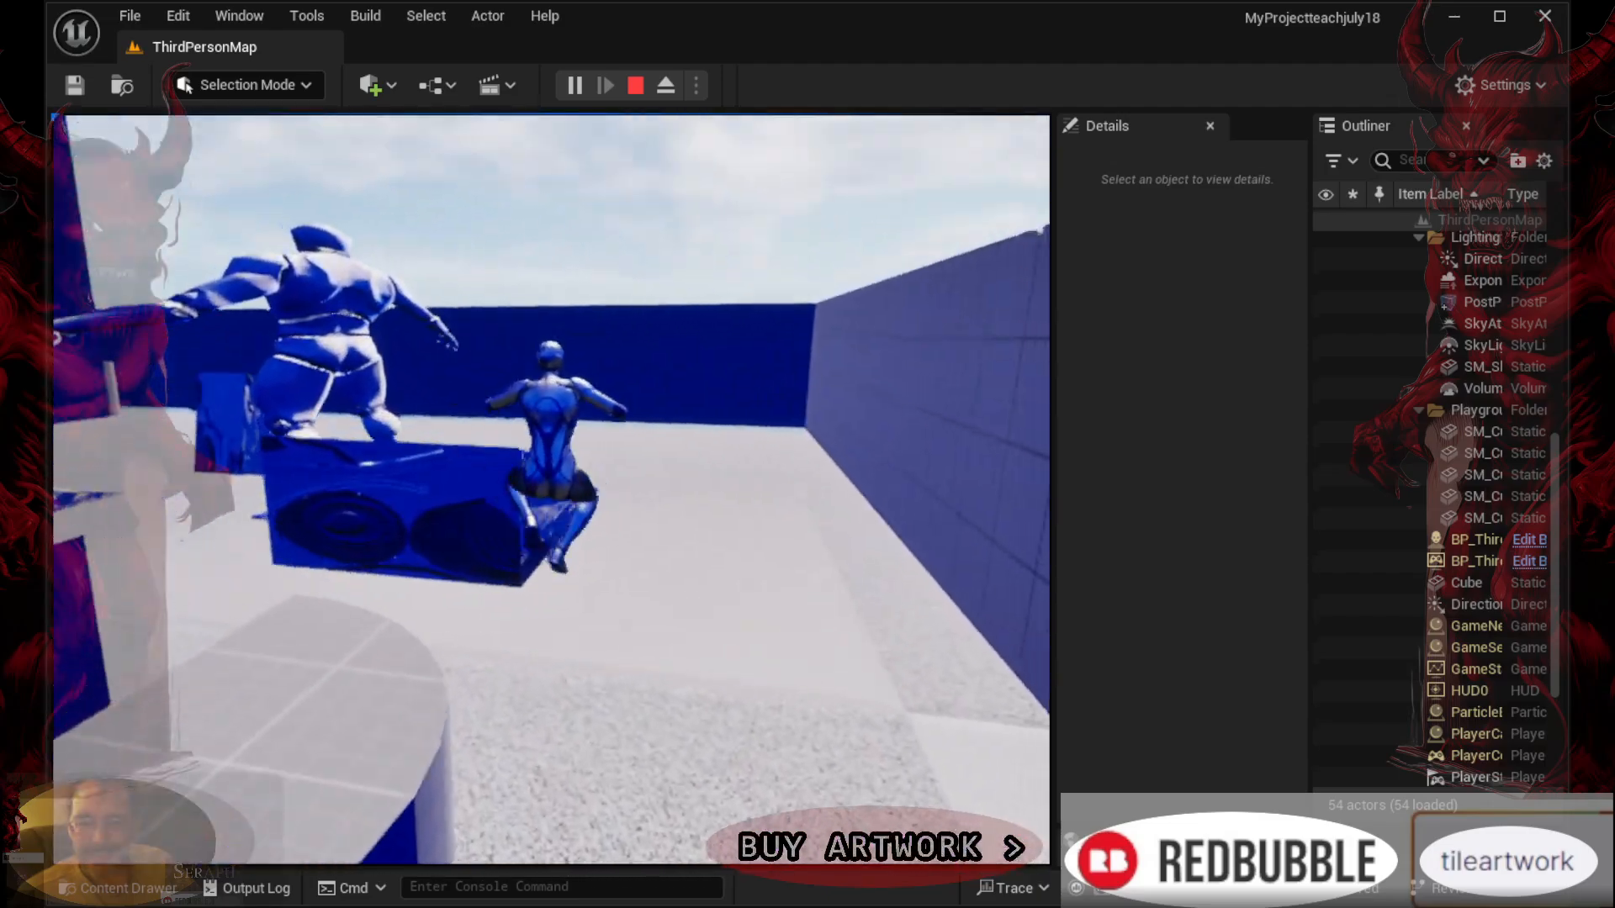
{"action": "key", "text": "w"}
{"action": "key", "text": "space"}
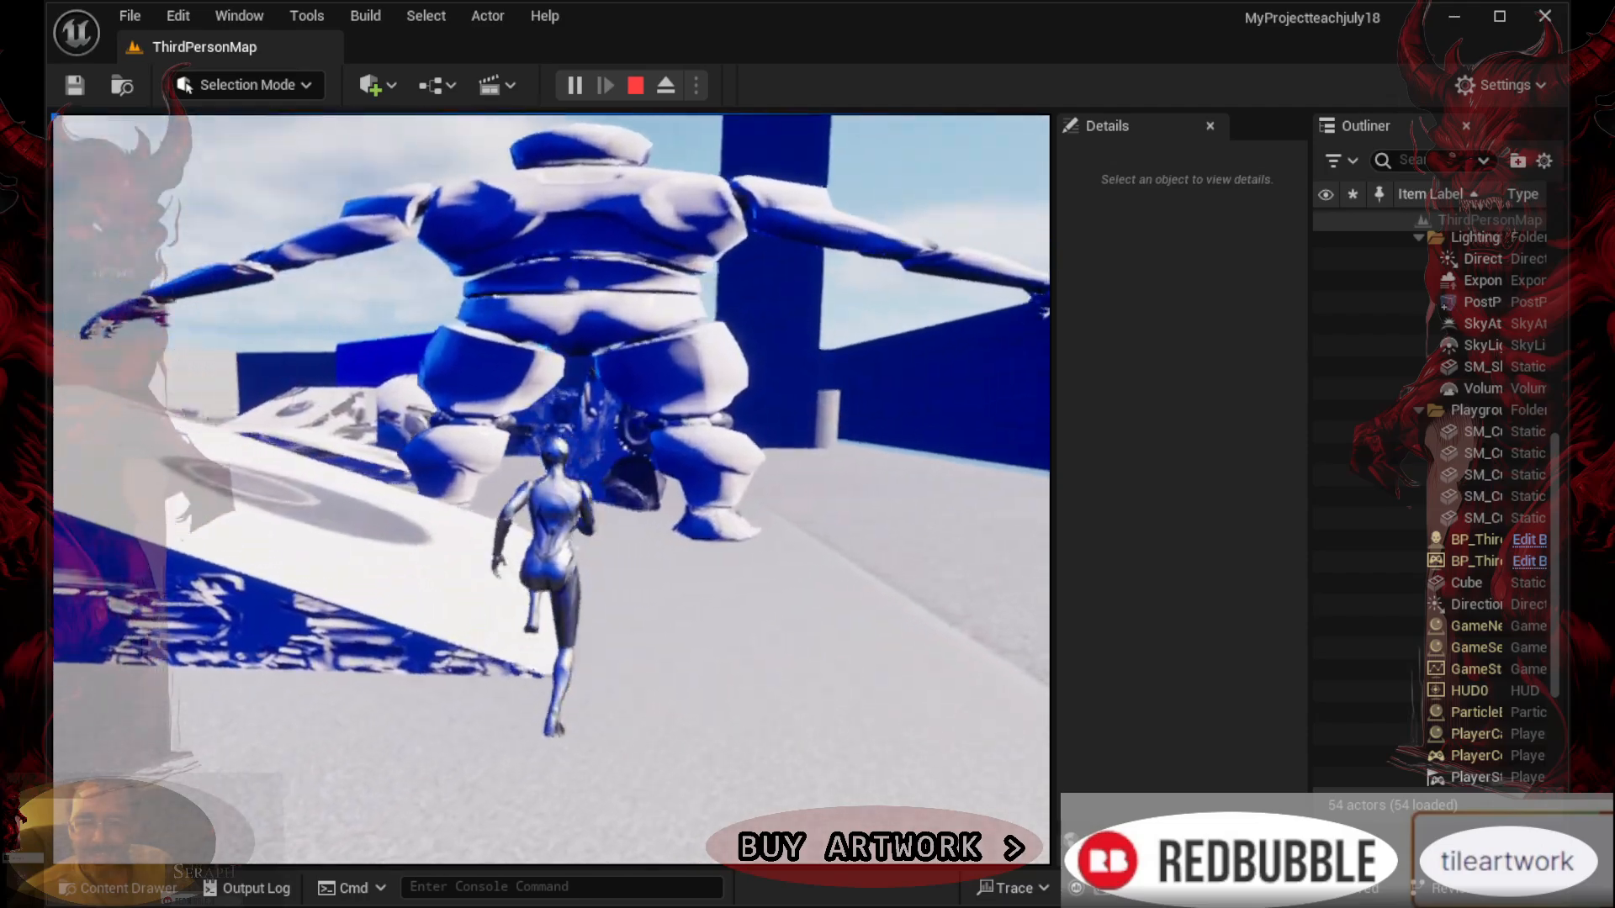
{"action": "key", "text": "w"}
{"action": "key", "text": "space"}
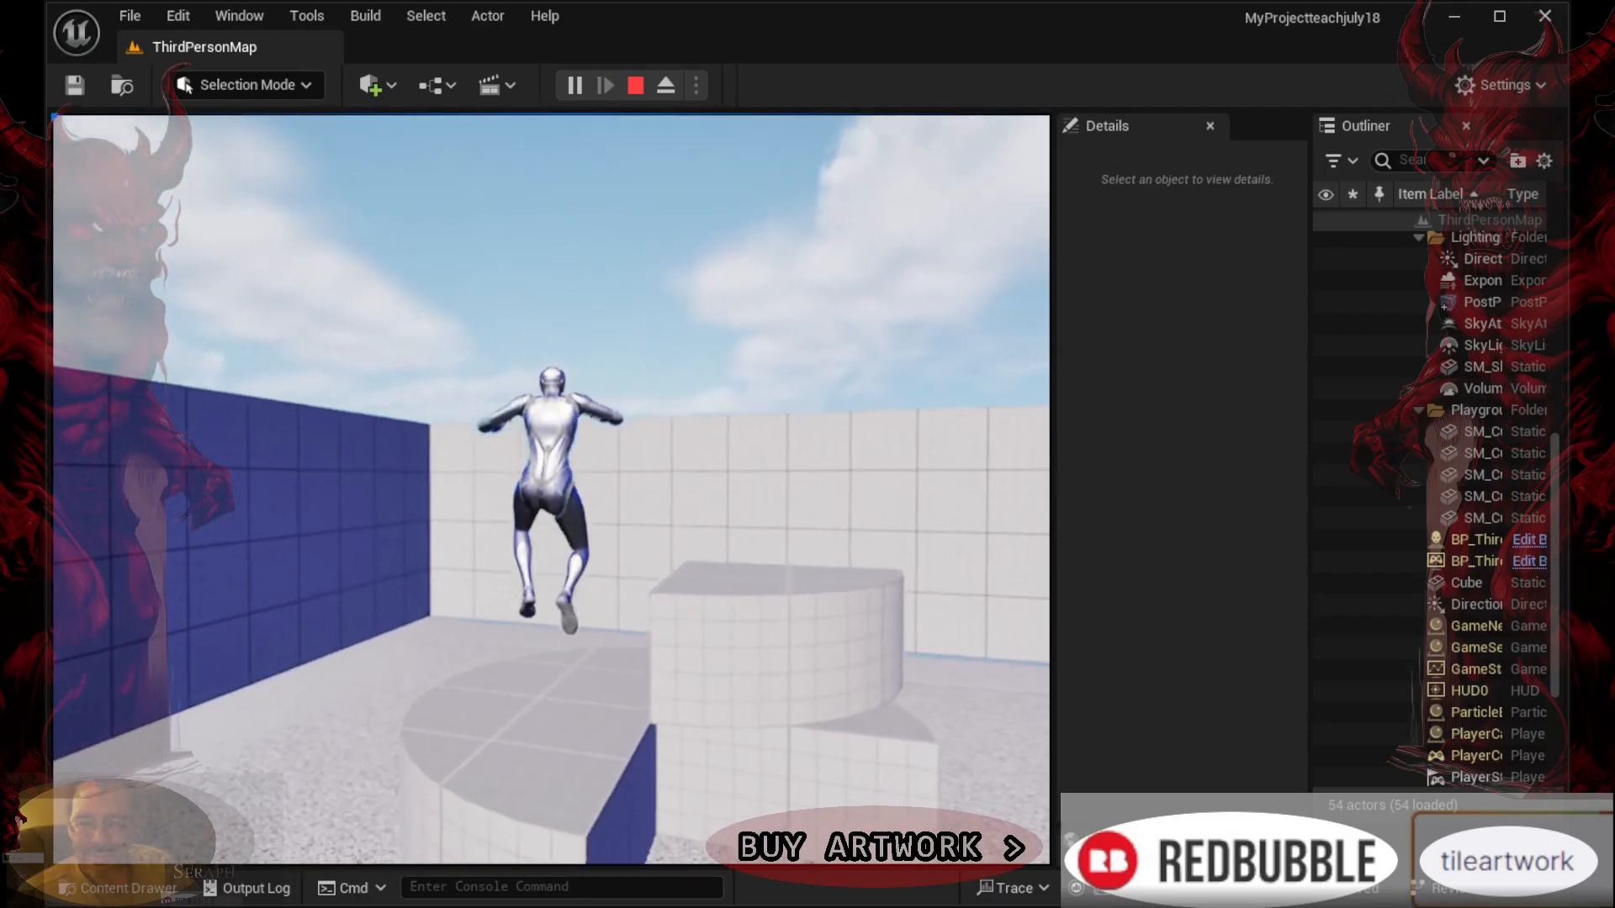
Run the character up to the stacked curved blocks and jump onto the top of them
{"action": "key", "text": "w"}
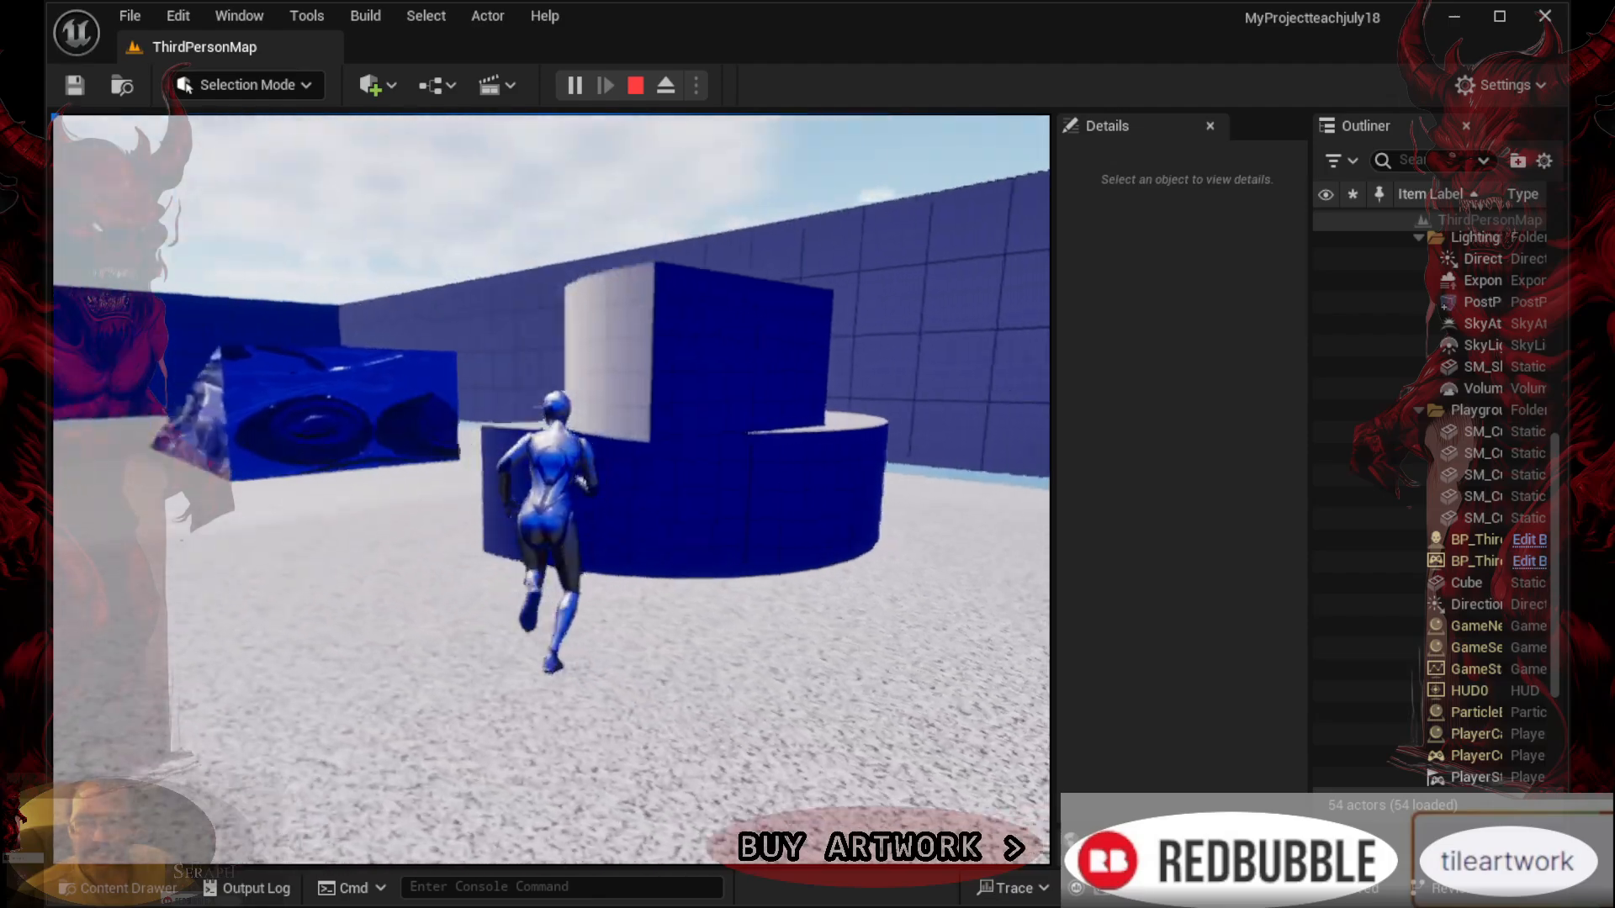
{"action": "key", "text": "w"}
{"action": "key", "text": "space"}
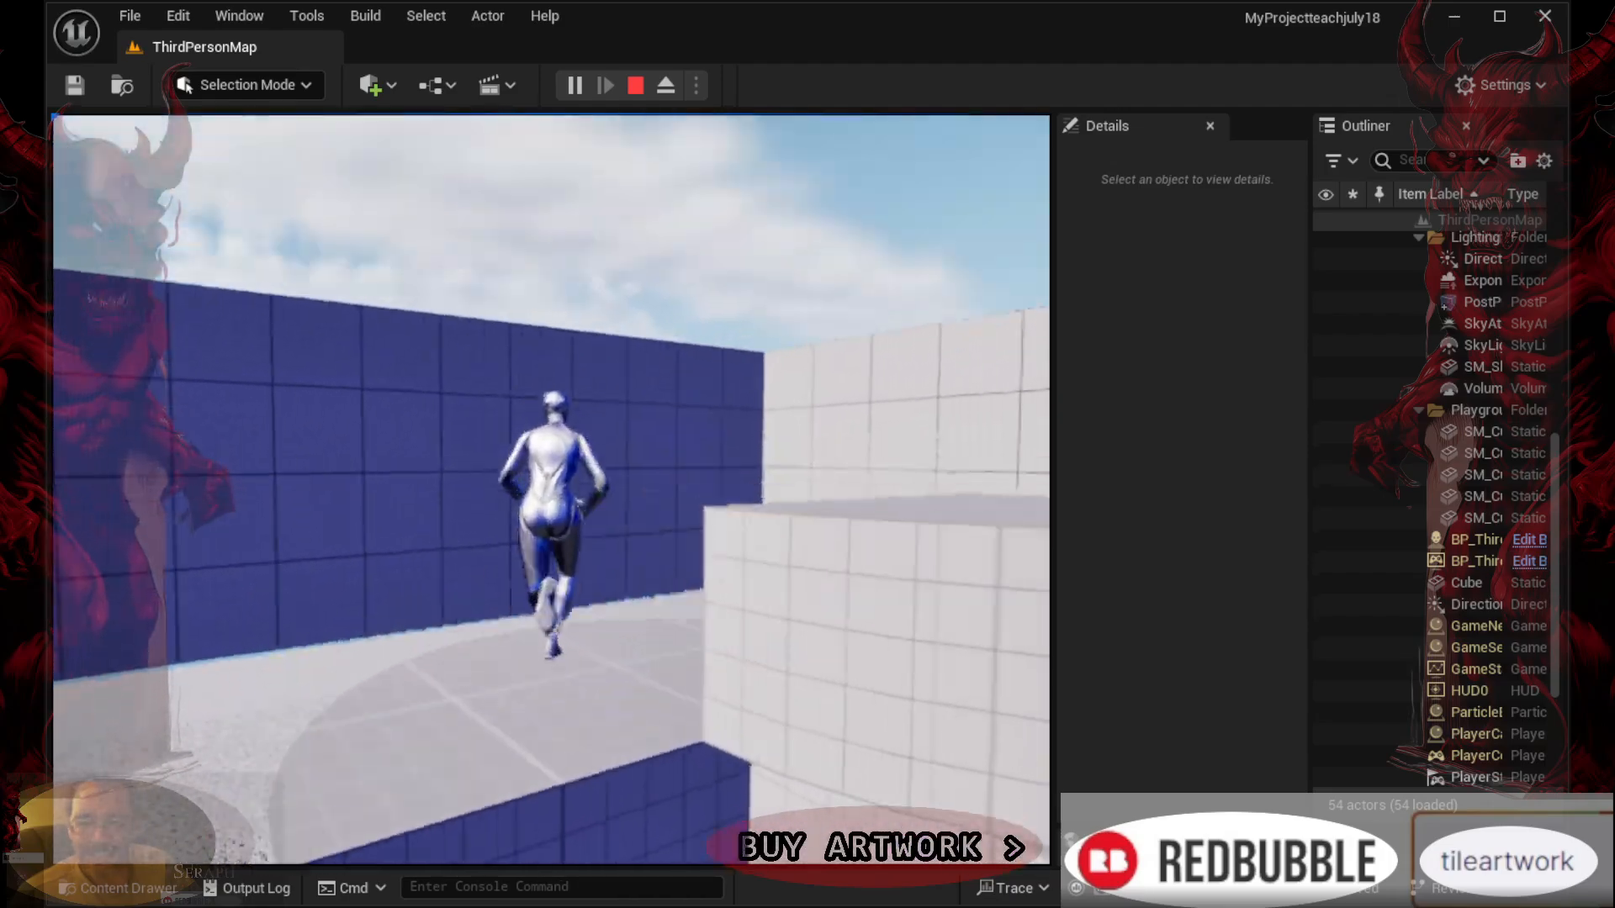
{"action": "key", "text": "w"}
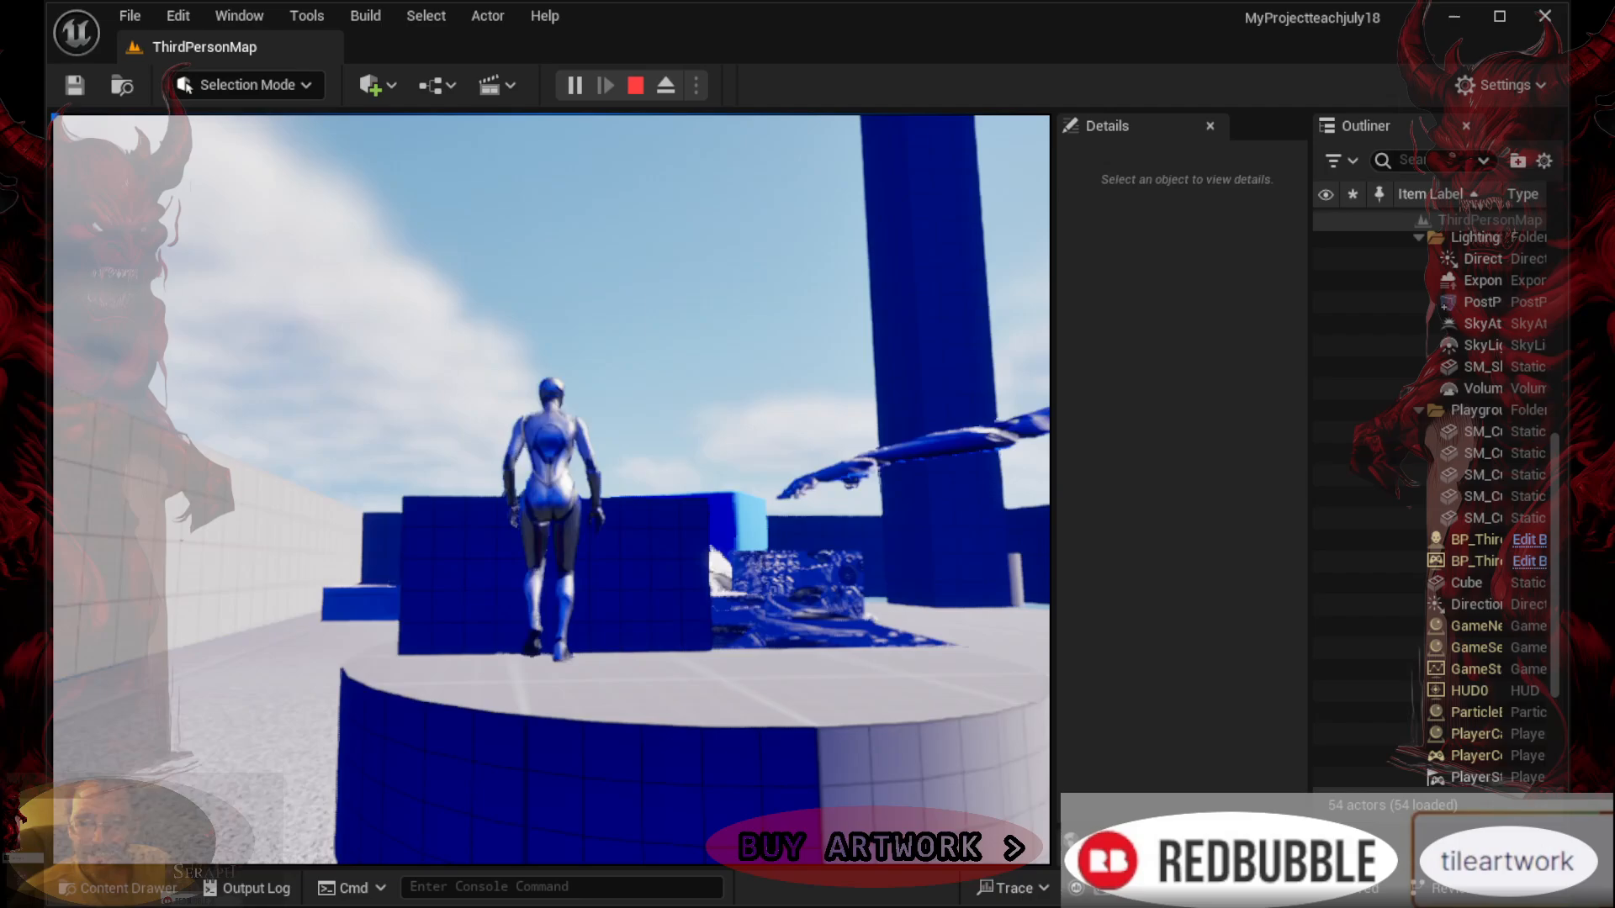
Jump the character off the curved blocks and over the textured block onto the large sphere, ending the play session there
{"action": "key", "text": "w"}
{"action": "key", "text": "space"}
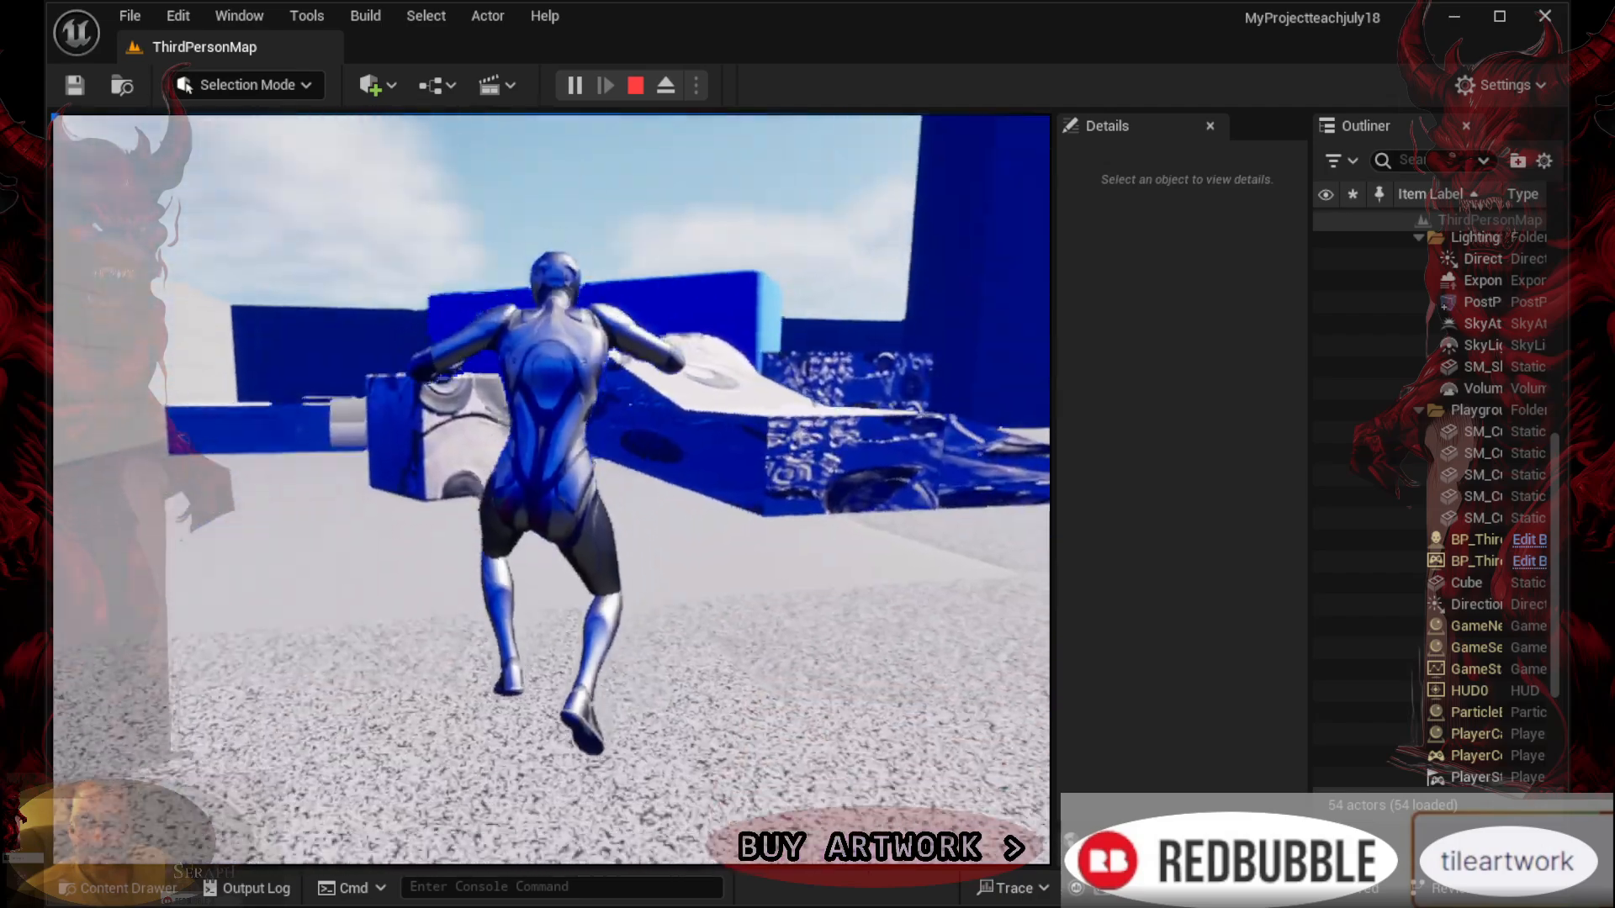
{"action": "key", "text": "w"}
{"action": "key", "text": "space"}
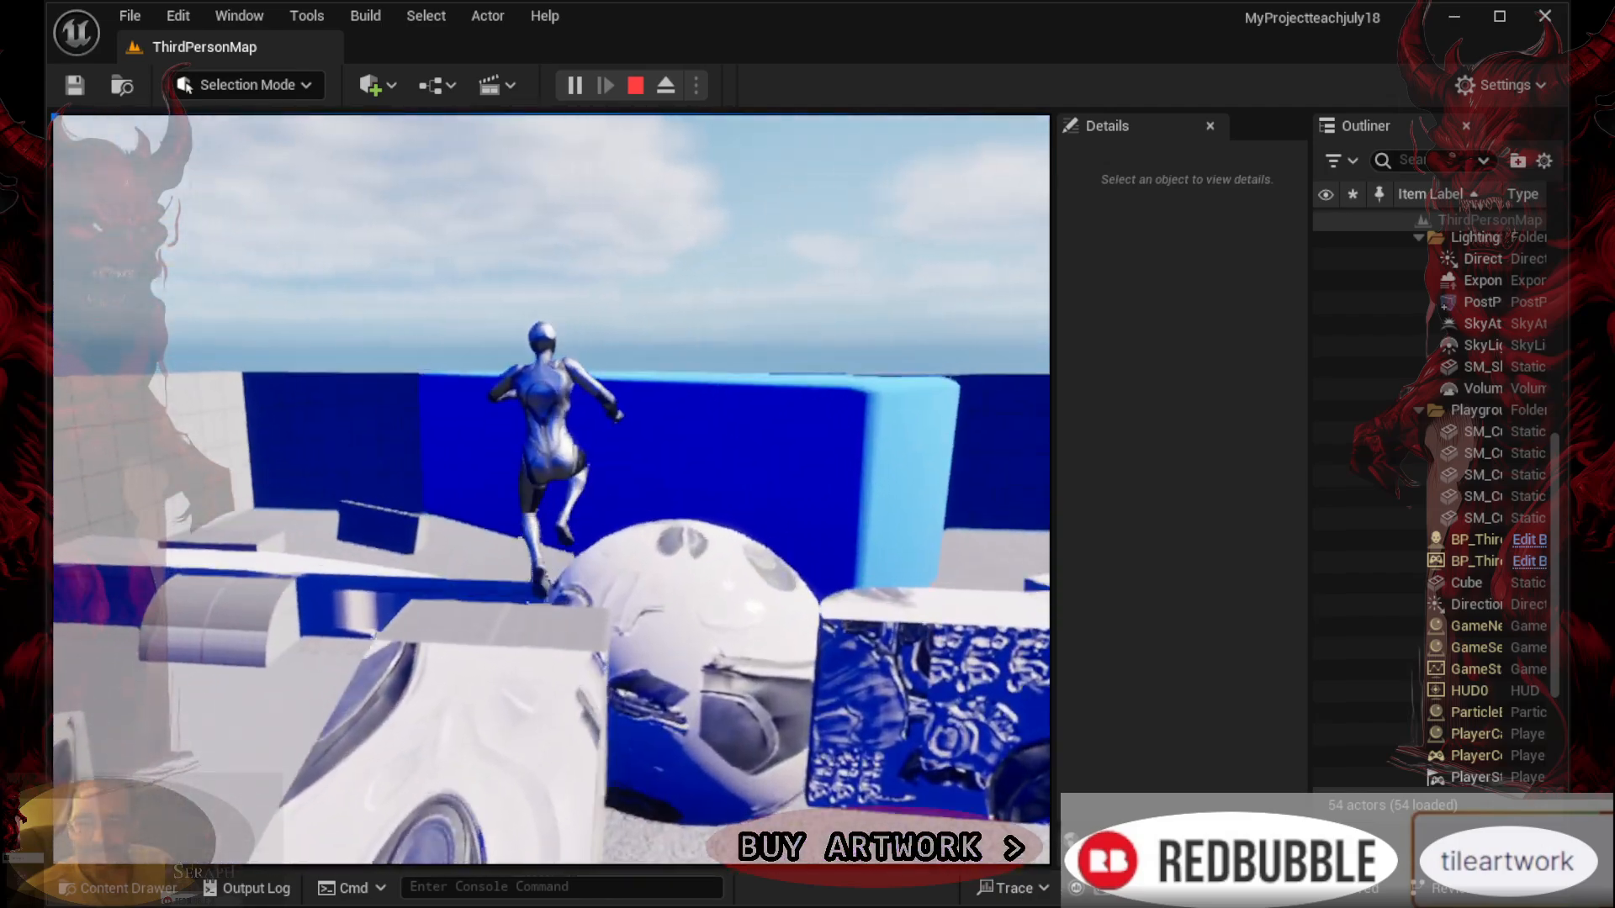
{"action": "key", "text": "w"}
{"action": "key", "text": "Escape"}
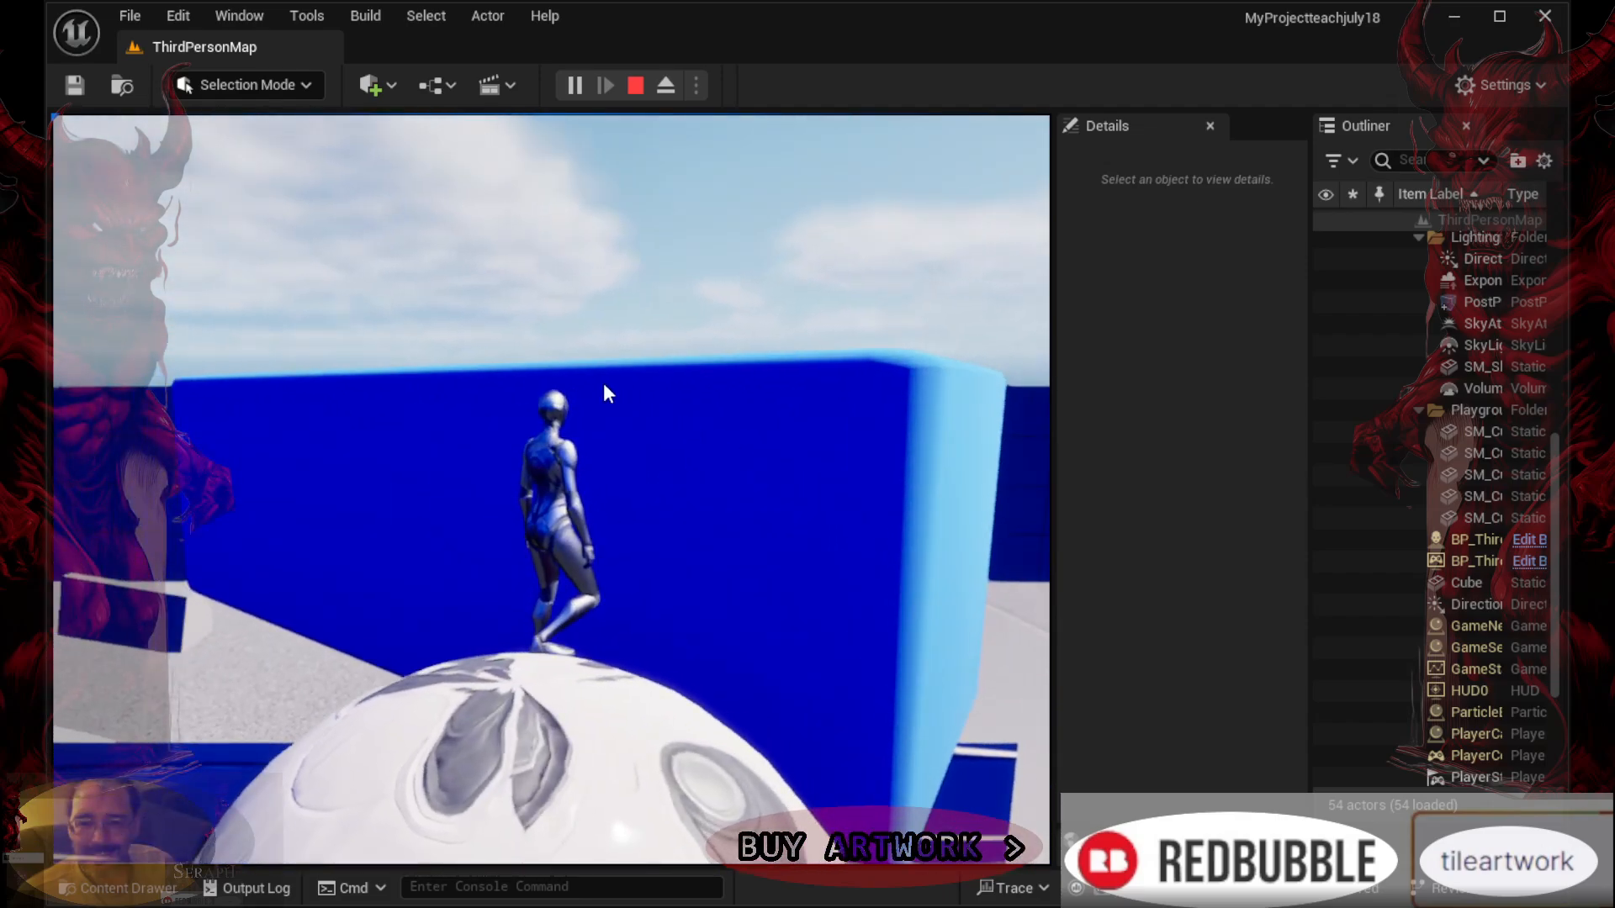
Add a sphere to the level above the large textured sphere and narrow it slightly along its Y axis
{"action": "left_click", "coordinate": [369, 84]}
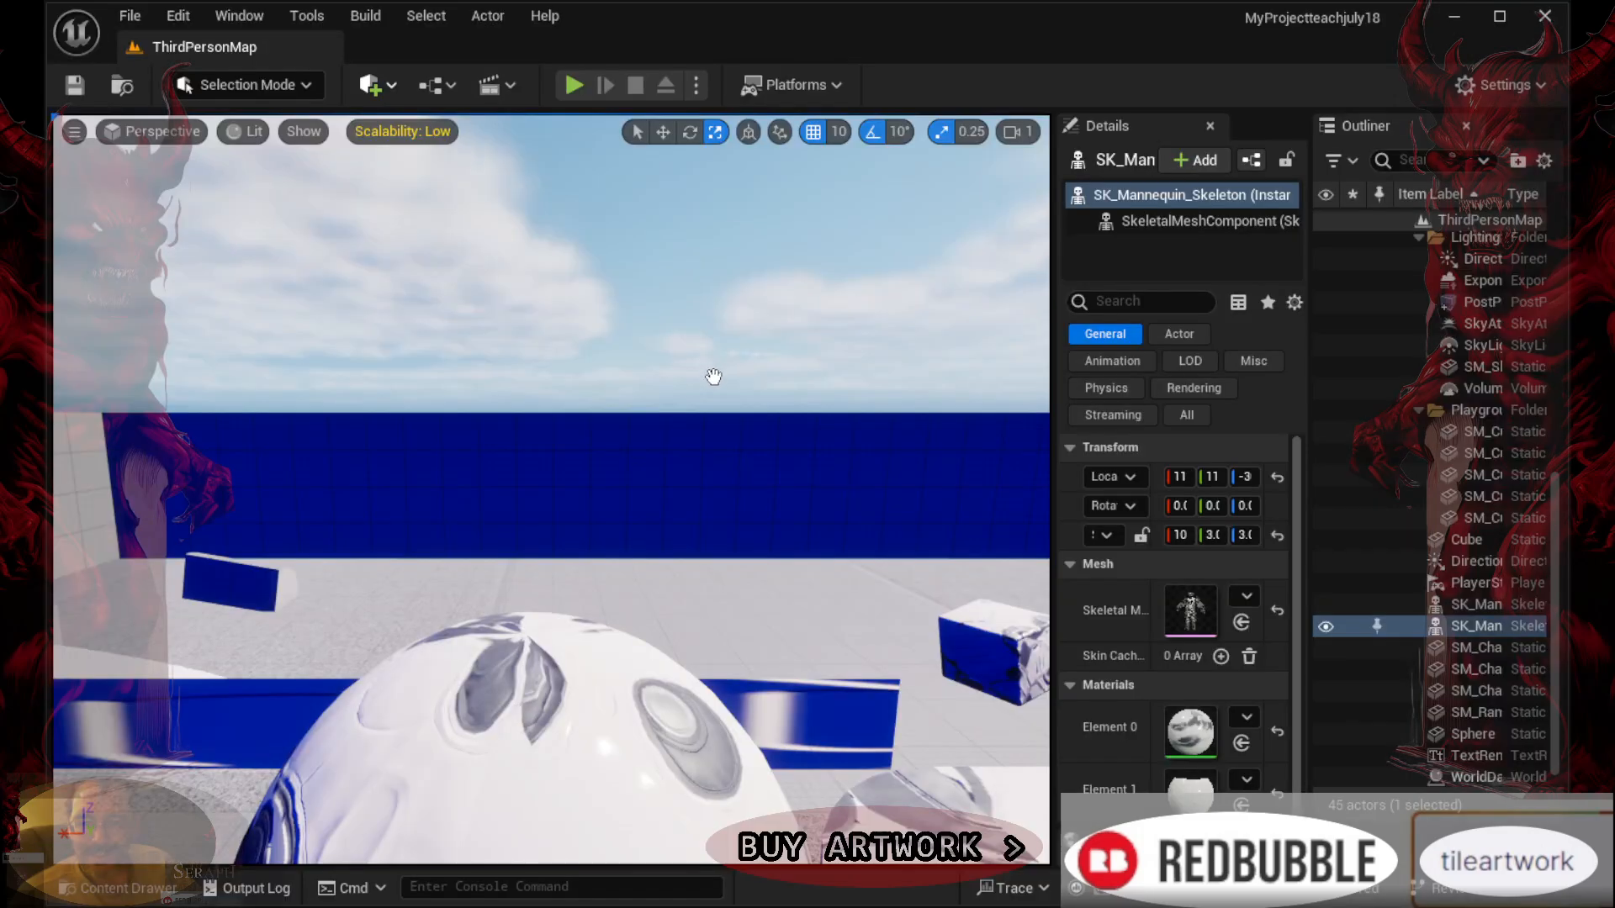
{"action": "left_click_drag", "start_coordinate": [555, 477], "coordinate": [554, 485]}
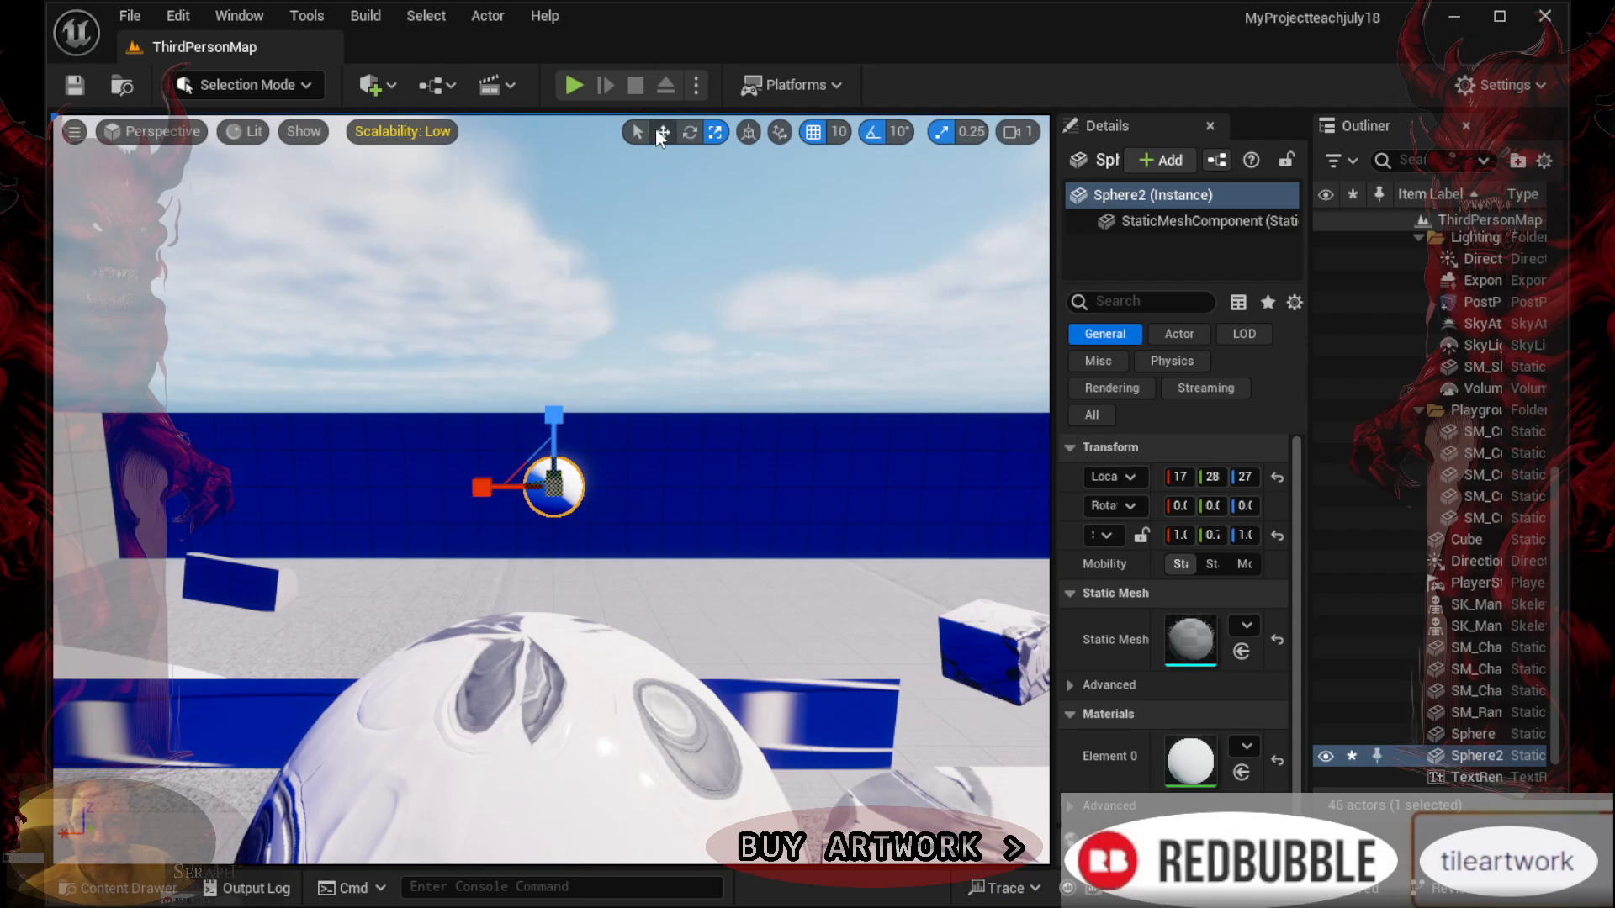
Move the new sphere along X and Y to the open floor beyond the long textured block and lower it to Z 0
{"action": "left_click", "coordinate": [662, 131]}
{"action": "left_click_drag", "start_coordinate": [494, 486], "coordinate": [923, 535]}
{"action": "right_click_drag", "start_coordinate": [922, 535], "coordinate": [634, 471]}
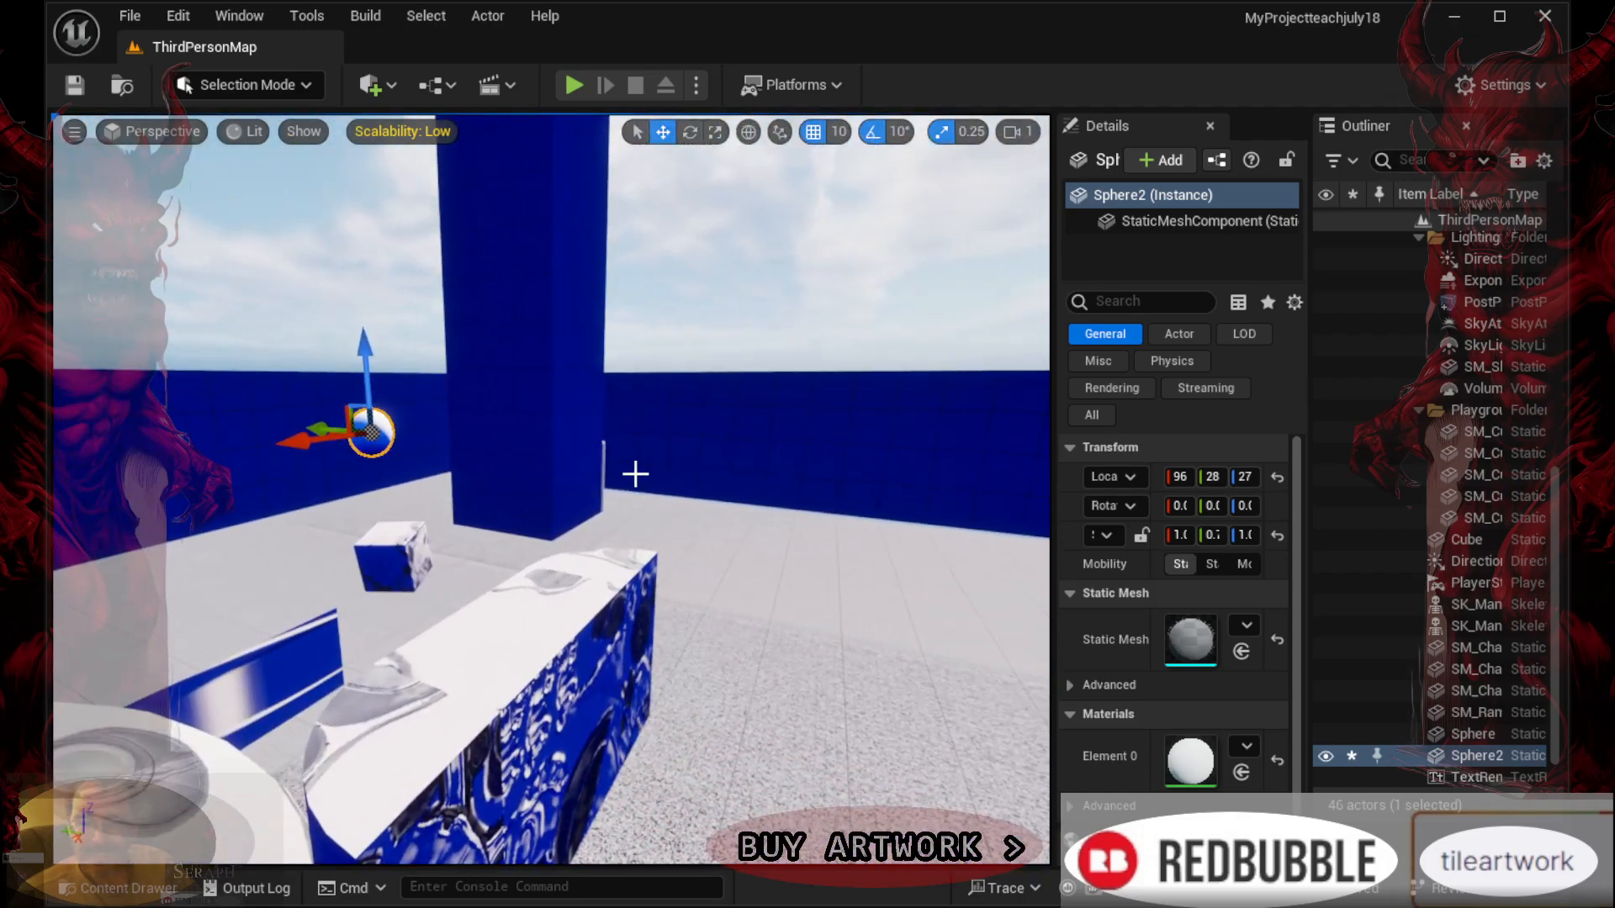
{"action": "left_click_drag", "start_coordinate": [324, 428], "coordinate": [778, 525]}
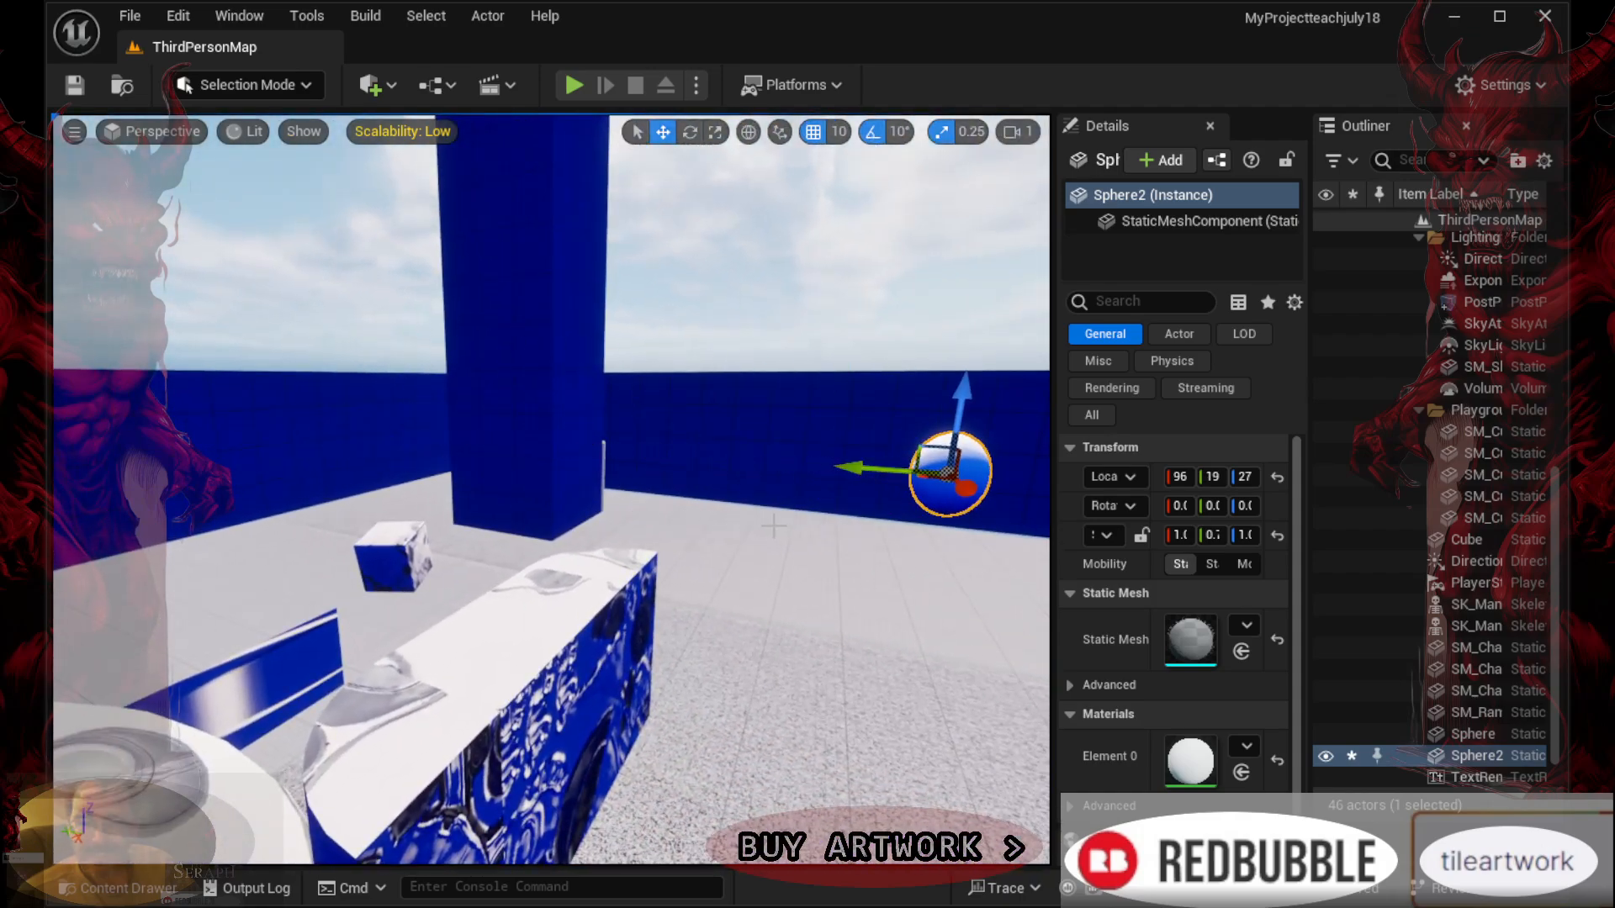
{"action": "left_click_drag", "start_coordinate": [957, 414], "coordinate": [889, 613]}
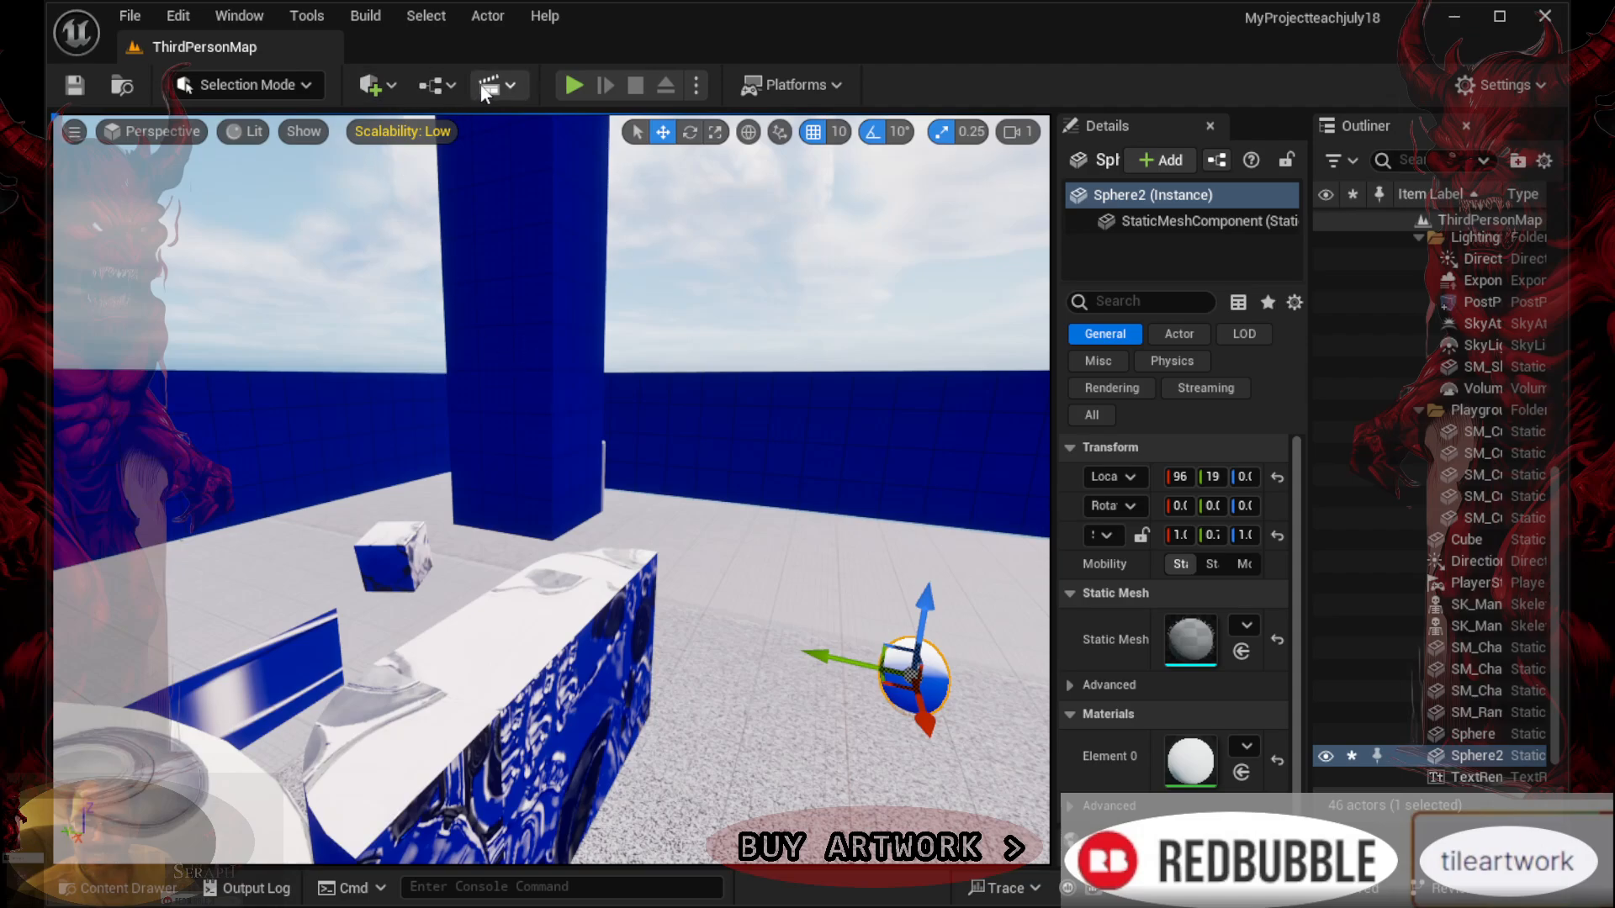
Add another sphere, lower it toward the floor, and move it along X until it sits beside the first small sphere
{"action": "left_click", "coordinate": [377, 84]}
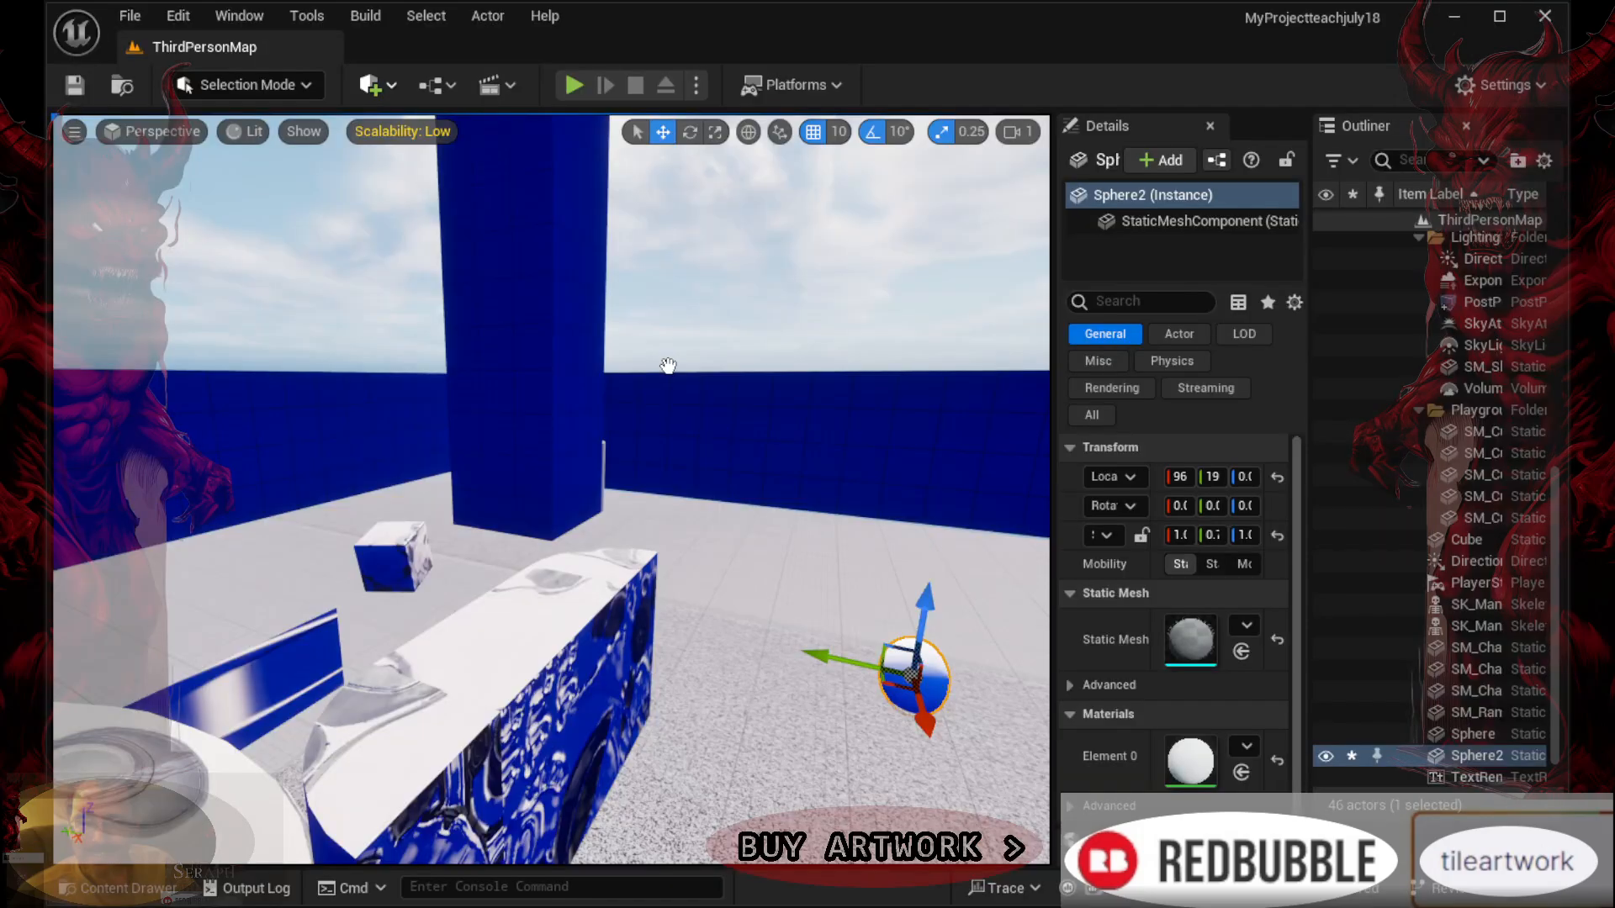
{"action": "left_click_drag", "start_coordinate": [871, 664], "coordinate": [914, 621]}
{"action": "right_click_drag", "start_coordinate": [943, 608], "coordinate": [1045, 636]}
{"action": "left_click_drag", "start_coordinate": [651, 486], "coordinate": [688, 587]}
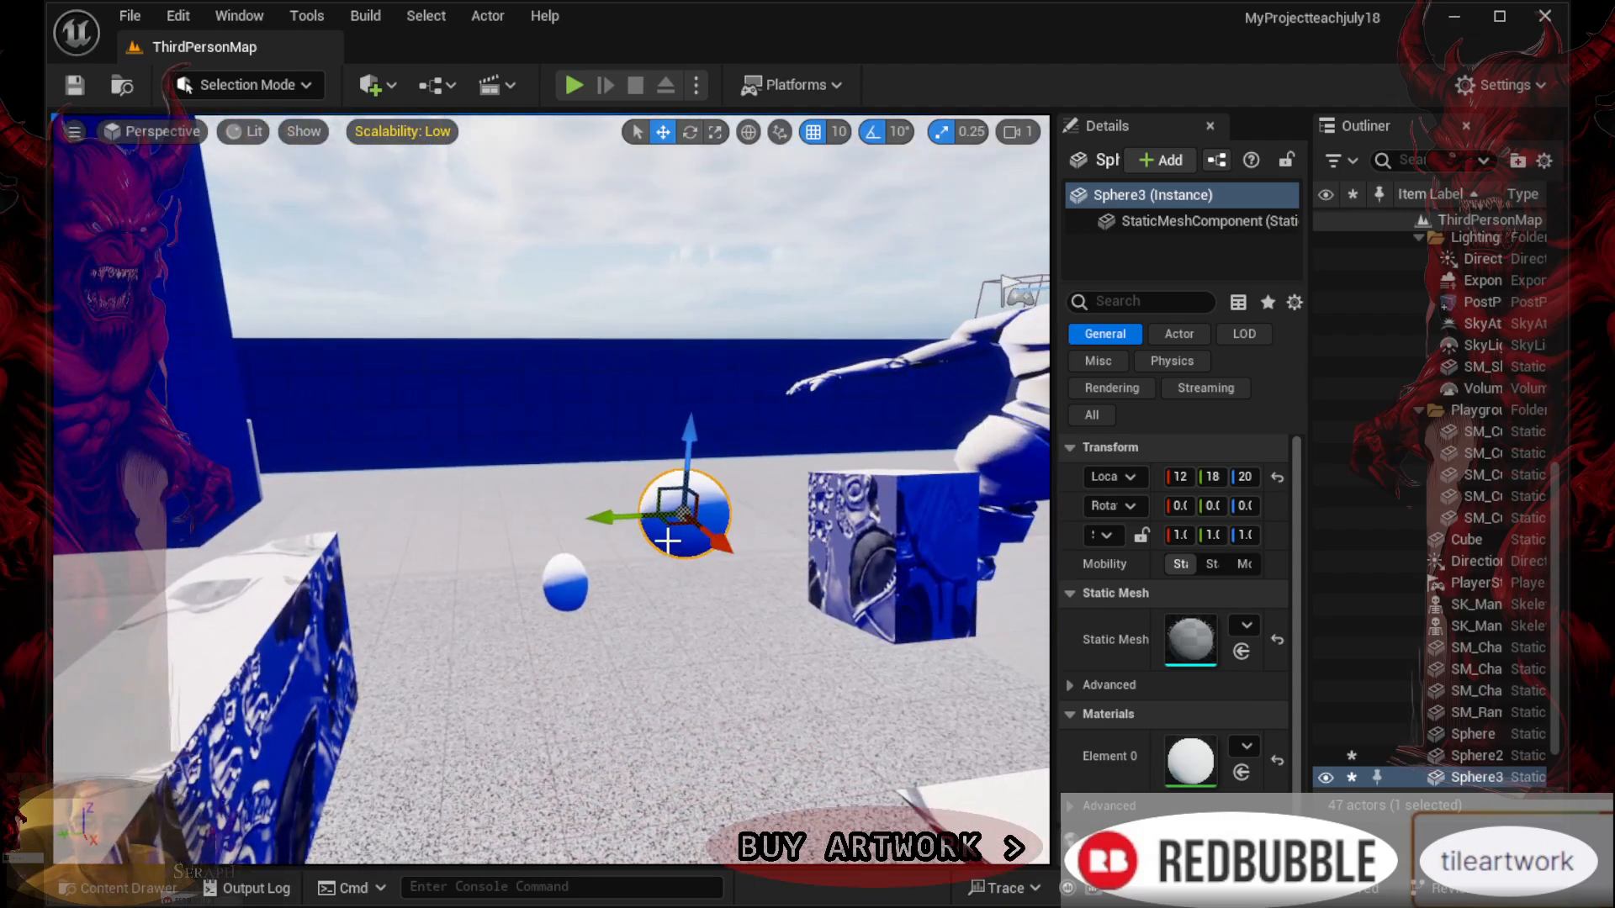
{"action": "left_click_drag", "start_coordinate": [695, 454], "coordinate": [677, 596]}
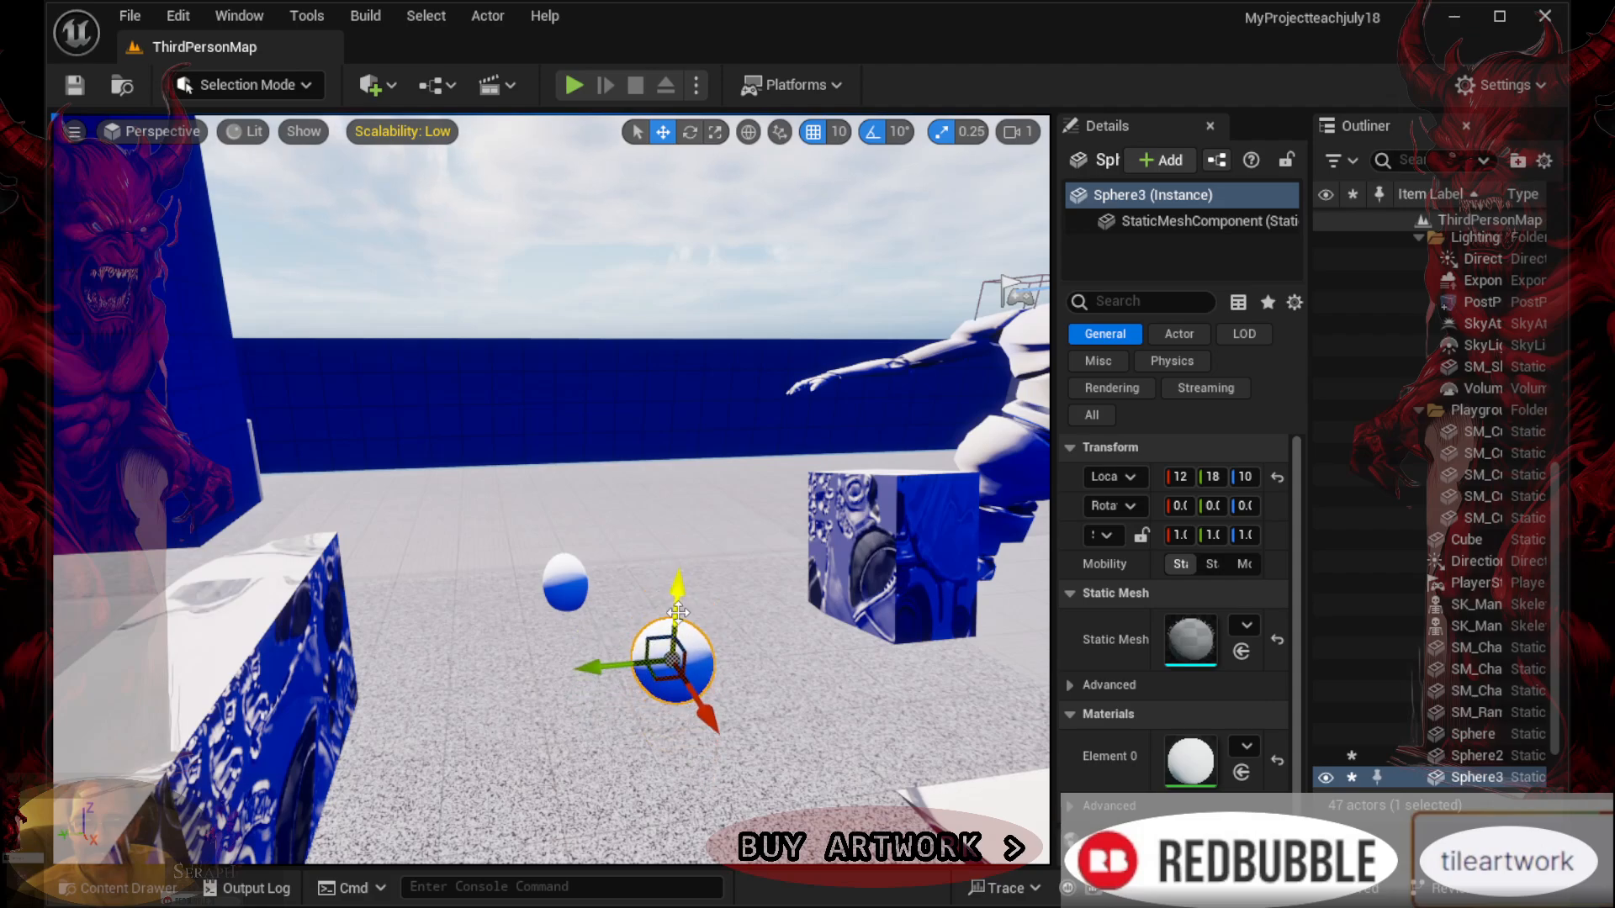
{"action": "left_click_drag", "start_coordinate": [698, 700], "coordinate": [646, 604]}
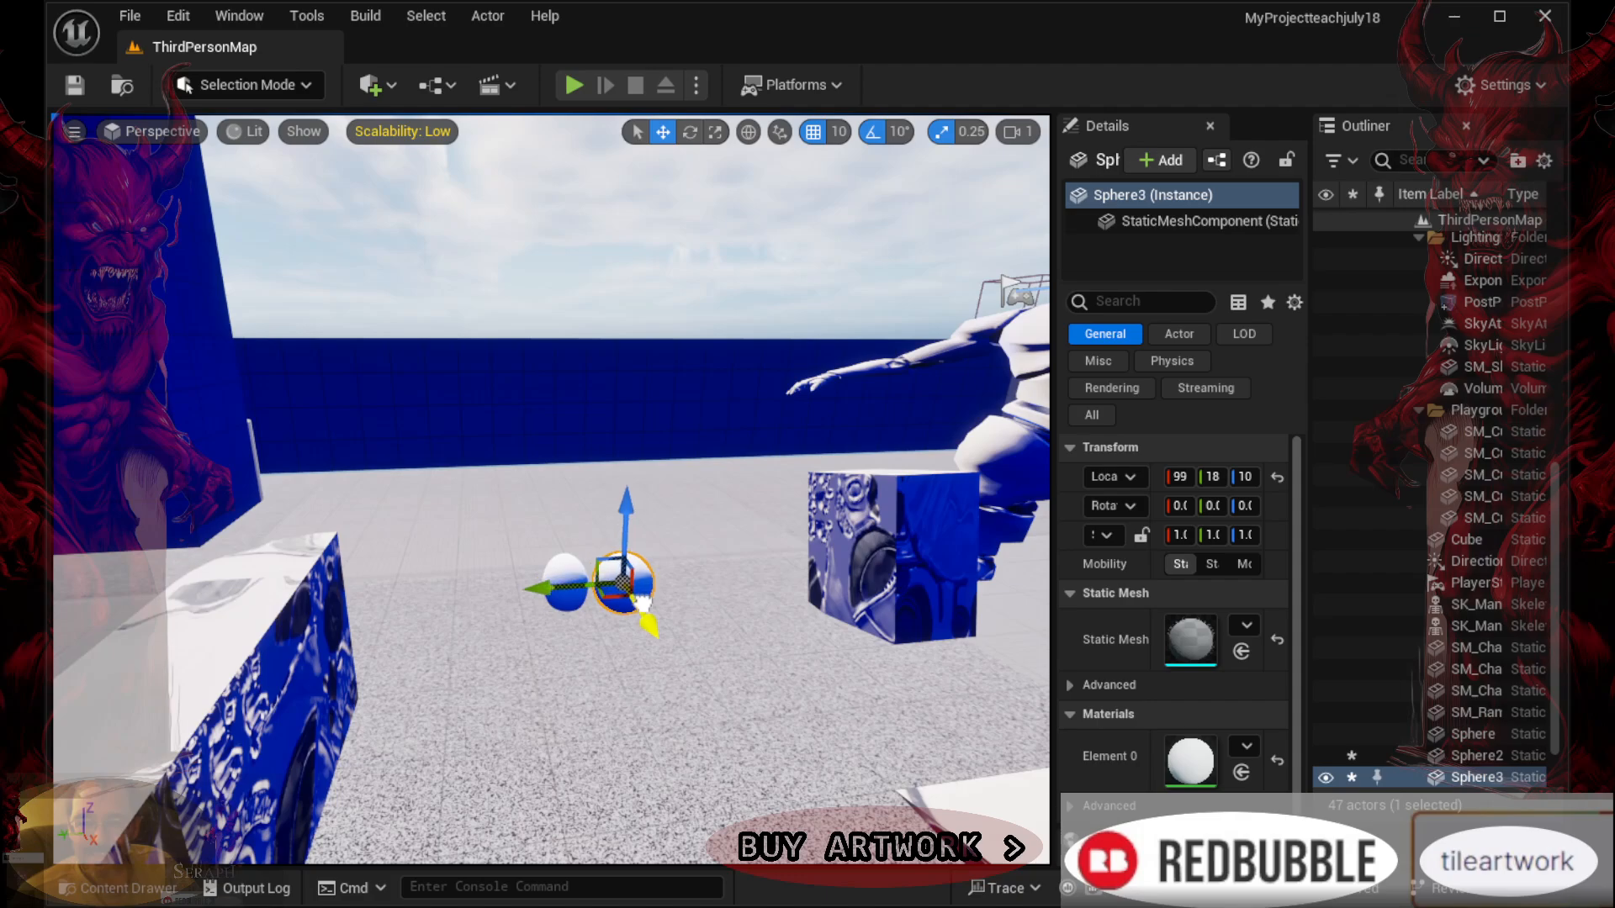